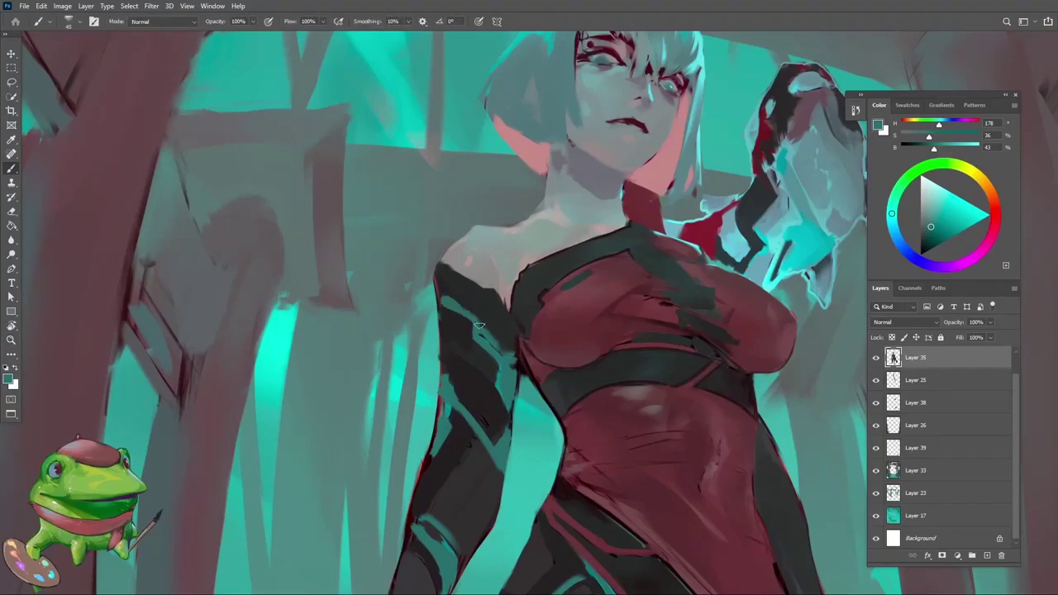
Step: Flip the canvas view and paint sampled near-black over the teal marks on the upper sleeve
{"action": "key", "text": "z"}
{"action": "key", "text": "ctrl+shift+h"}
{"action": "left_click_drag", "start_coordinate": [595, 358], "coordinate": [645, 355]}
{"action": "key", "text": "b"}
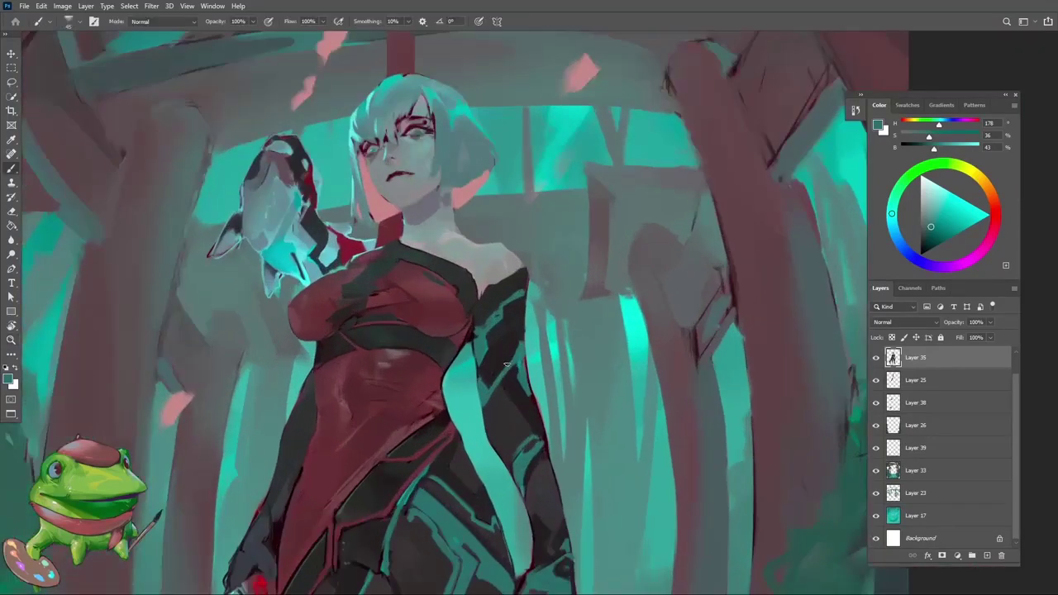
{"action": "left_click", "coordinate": [501, 359], "text": "alt"}
{"action": "left_click_drag", "start_coordinate": [504, 355], "coordinate": [531, 399]}
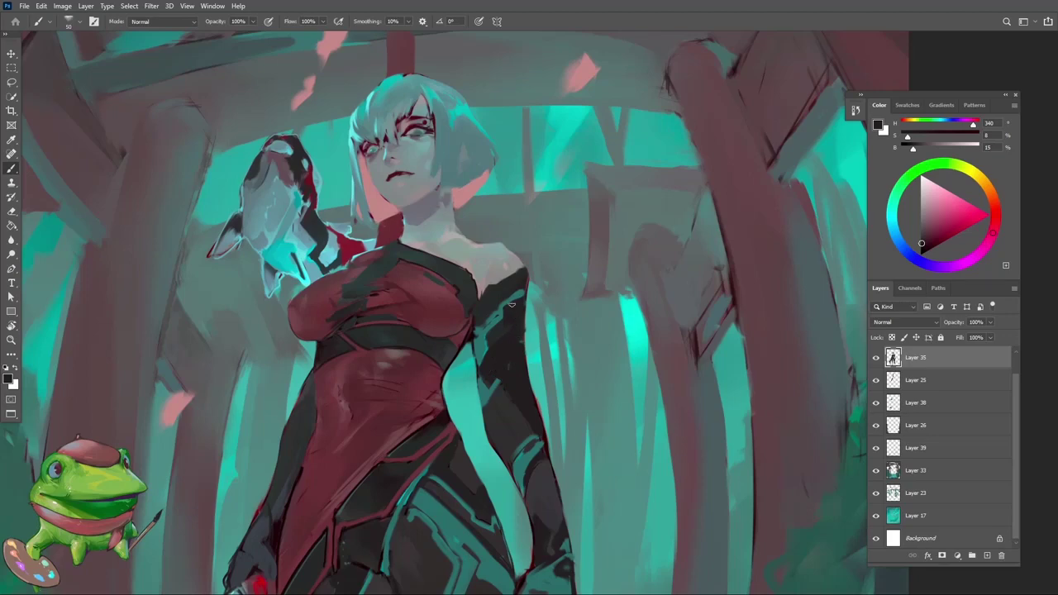
Step: Paint a zigzag teal circuit line down the sleeve around the elbow with the sampled teal
{"action": "key", "text": "z"}
{"action": "left_click_drag", "start_coordinate": [488, 355], "coordinate": [529, 353]}
{"action": "key", "text": "b"}
{"action": "left_click", "coordinate": [487, 327], "text": "alt"}
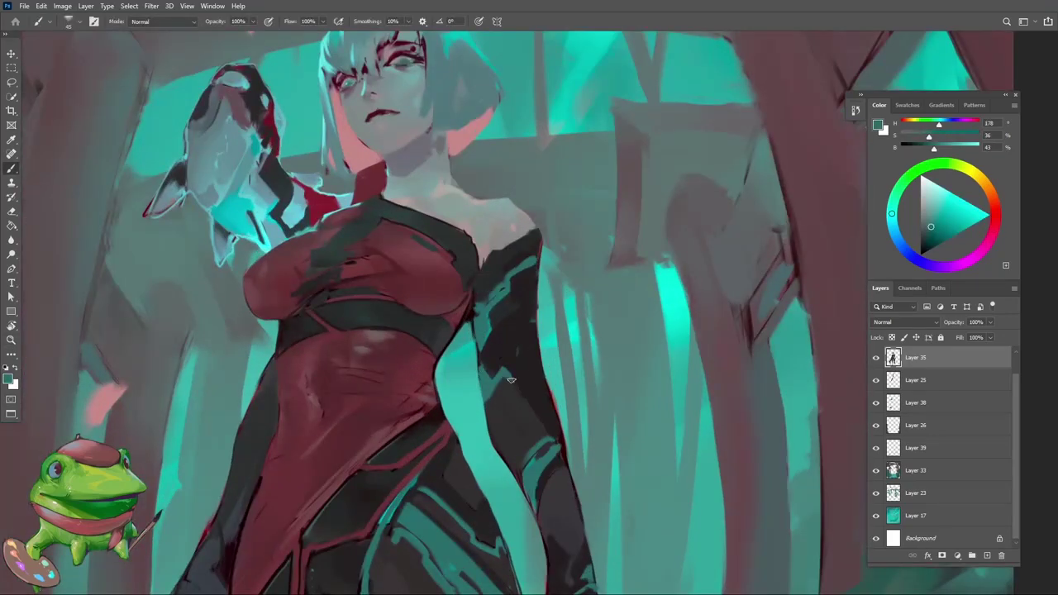
{"action": "key", "text": "z"}
{"action": "left_click_drag", "start_coordinate": [514, 396], "coordinate": [435, 539]}
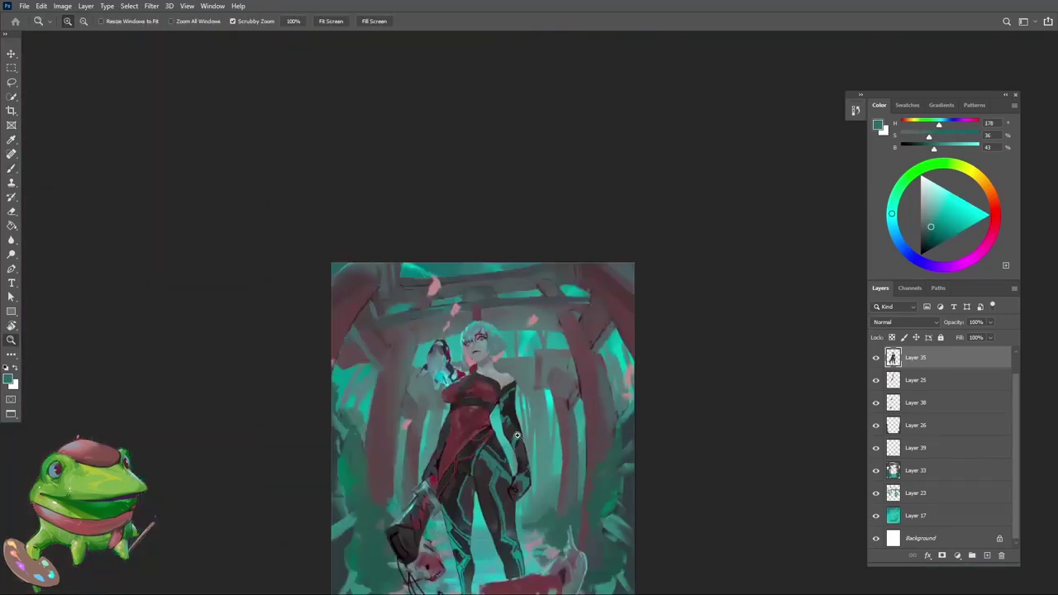
{"action": "mouse_move", "coordinate": [517, 435]}
{"action": "left_mouse_down"}
{"action": "mouse_move", "coordinate": [522, 470]}
{"action": "mouse_move", "coordinate": [537, 457]}
{"action": "mouse_move", "coordinate": [530, 404]}
{"action": "mouse_move", "coordinate": [524, 423]}
{"action": "mouse_move", "coordinate": [552, 395]}
{"action": "left_mouse_up"}
{"action": "key", "text": "b"}
{"action": "key", "text": "z"}
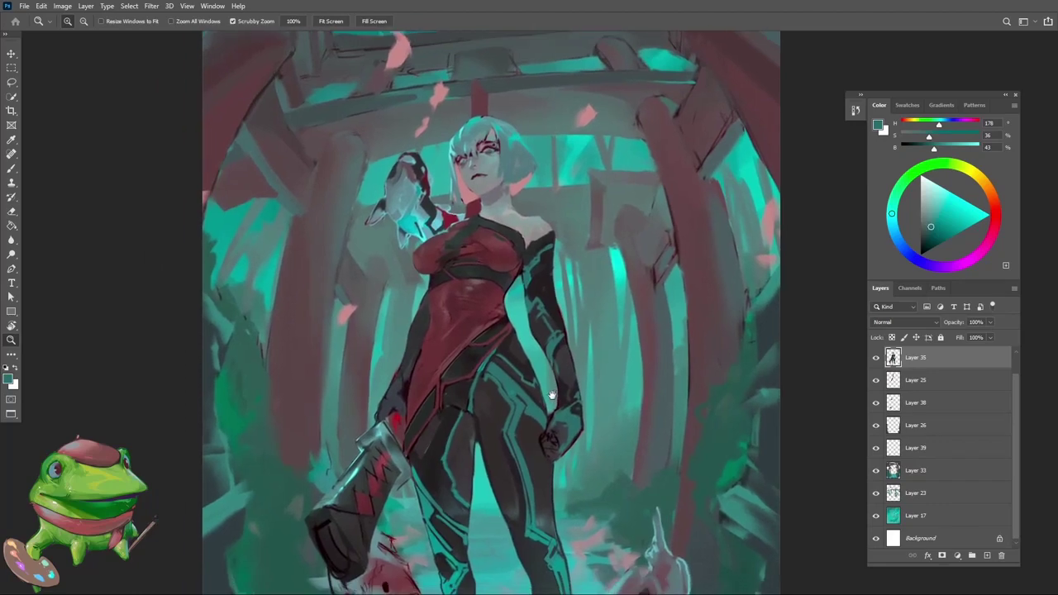
Step: Touch up the circuit lines at the elbow with colours sampled from the sleeve
{"action": "scroll", "coordinate": [550, 387], "scroll_direction": "up", "scroll_amount": 1}
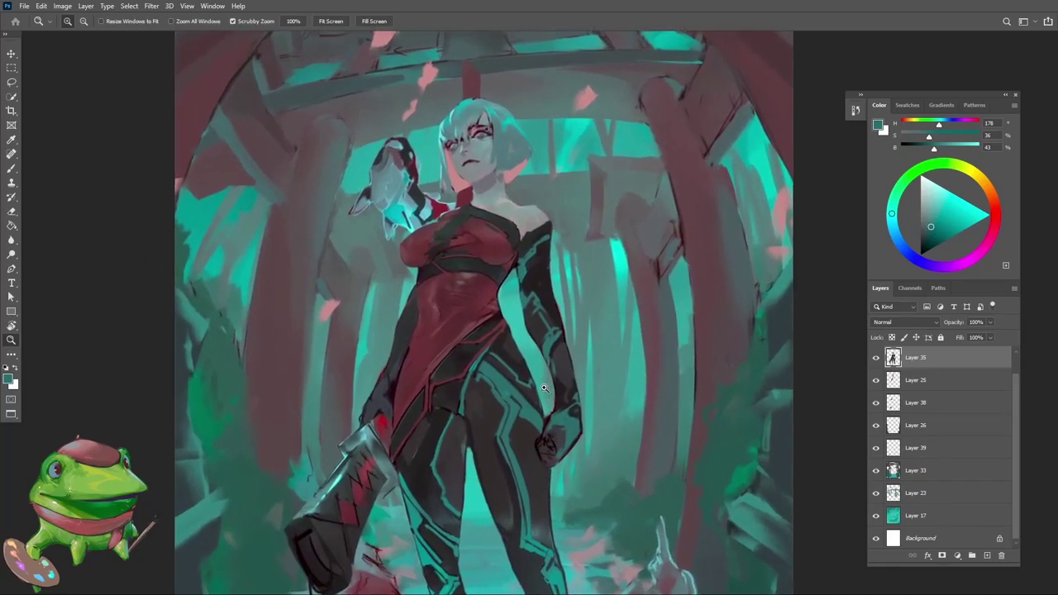
{"action": "scroll", "coordinate": [543, 387], "scroll_direction": "up", "scroll_amount": 2}
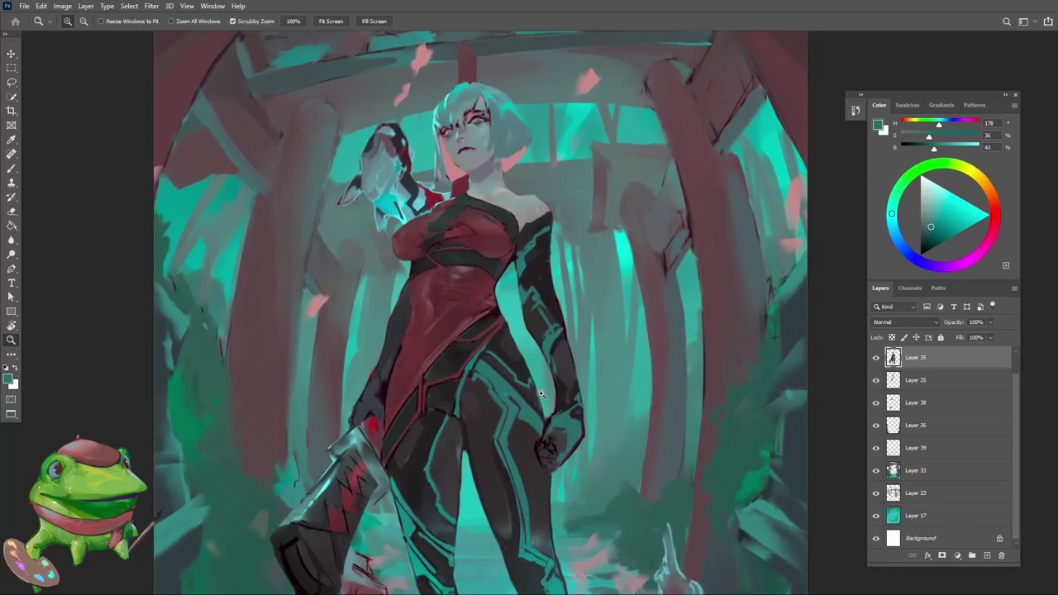
{"action": "scroll", "coordinate": [541, 390], "scroll_direction": "up", "scroll_amount": 1}
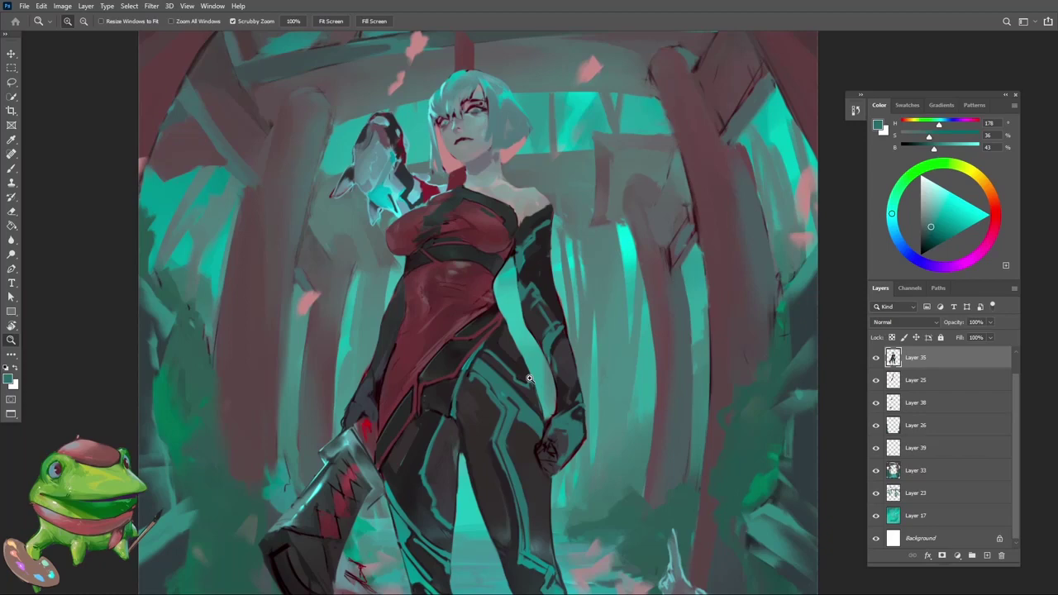
{"action": "mouse_move", "coordinate": [539, 293]}
{"action": "left_mouse_down"}
{"action": "mouse_move", "coordinate": [590, 297]}
{"action": "mouse_move", "coordinate": [564, 335]}
{"action": "left_mouse_up"}
{"action": "left_click", "coordinate": [519, 310], "text": "alt"}
{"action": "left_click", "coordinate": [561, 354], "text": "alt"}
{"action": "left_click_drag", "start_coordinate": [564, 335], "coordinate": [480, 347]}
{"action": "key", "text": "r"}
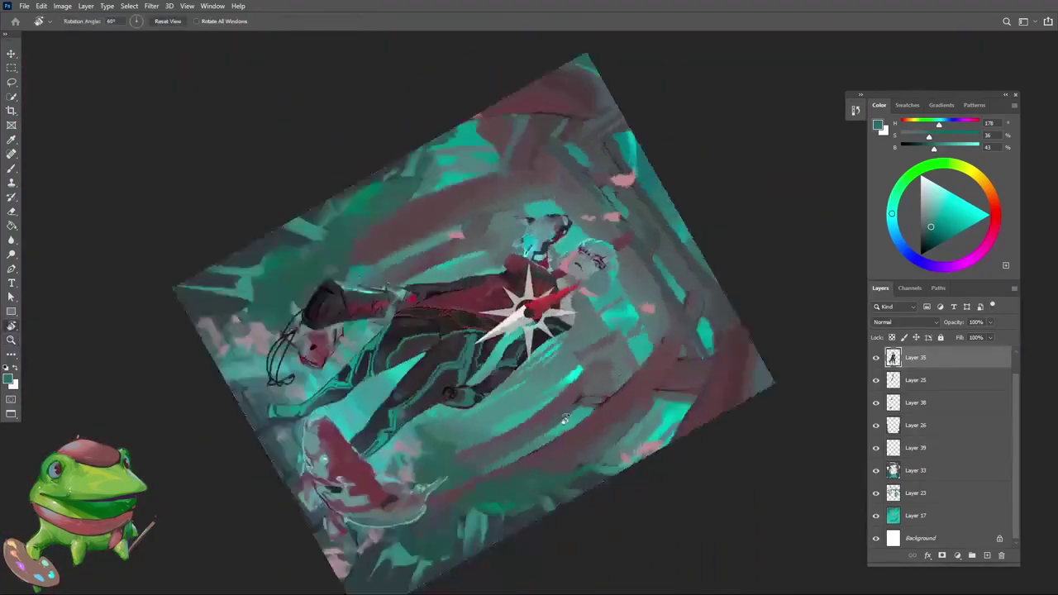
{"action": "key", "text": "Escape"}
{"action": "left_click_drag", "start_coordinate": [550, 313], "coordinate": [597, 320]}
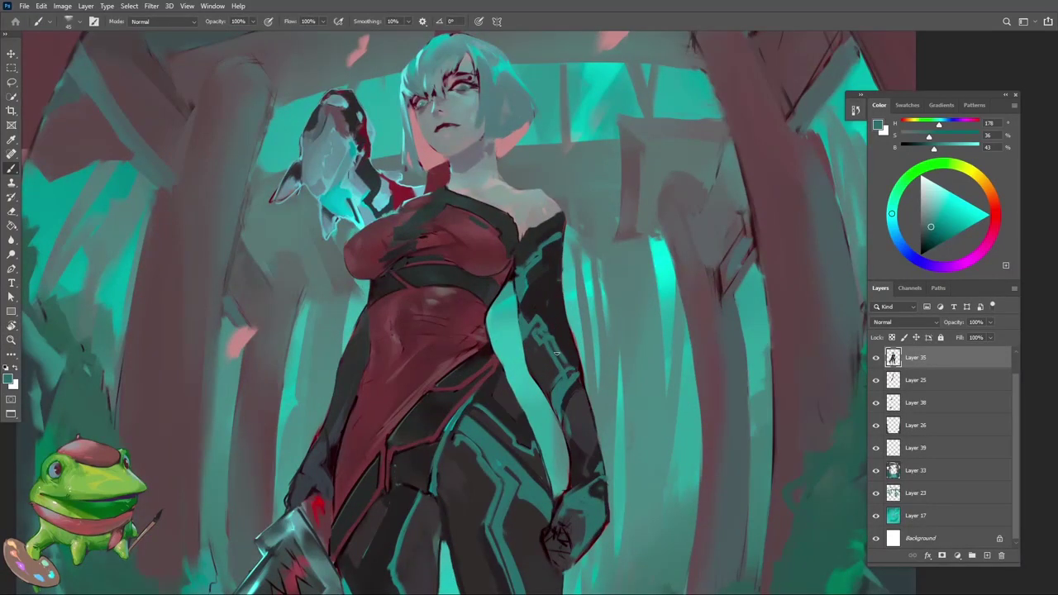
Step: Erase along the outer contour of the upper arm and elbow to clean up the sleeve's silhouette
{"action": "left_click", "coordinate": [571, 344], "text": "alt"}
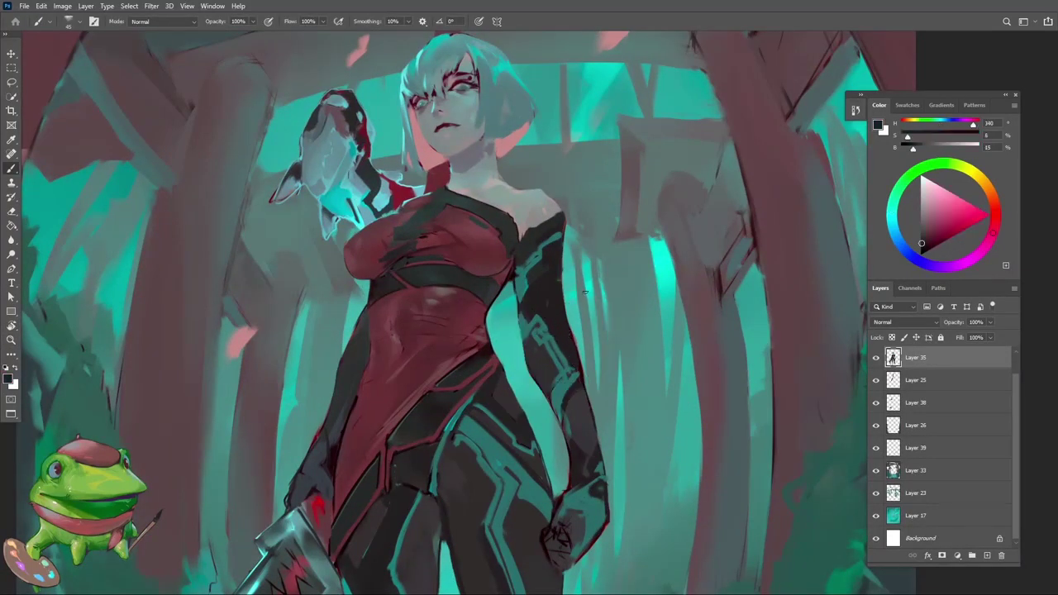
{"action": "key", "text": "e"}
{"action": "scroll", "coordinate": [584, 291], "scroll_direction": "up", "scroll_amount": 3}
{"action": "left_click_drag", "start_coordinate": [564, 296], "coordinate": [562, 242]}
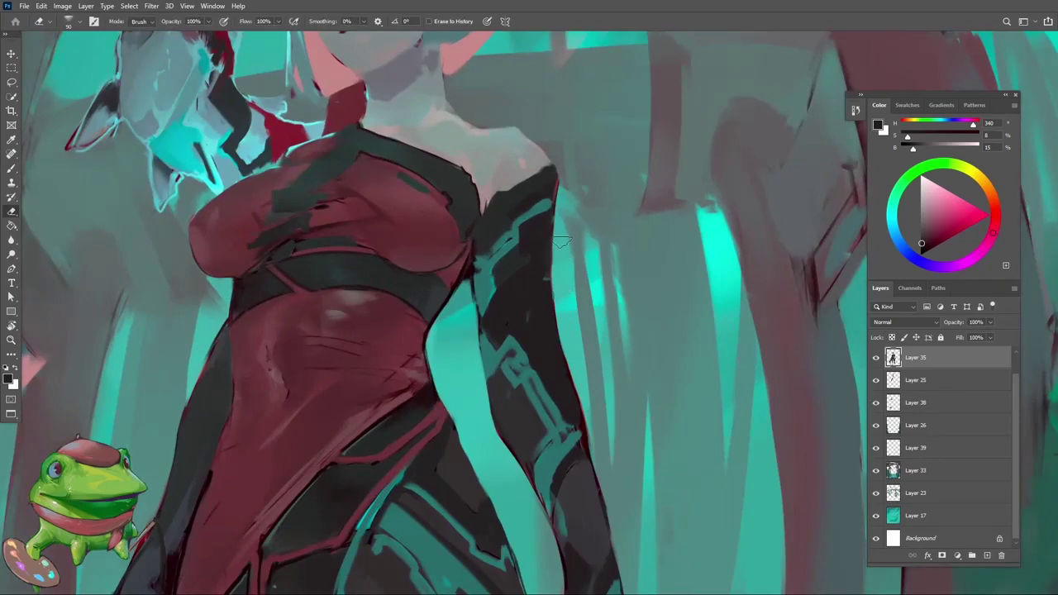
{"action": "left_click_drag", "start_coordinate": [503, 271], "coordinate": [527, 267]}
{"action": "left_click_drag", "start_coordinate": [518, 447], "coordinate": [478, 328]}
{"action": "left_click_drag", "start_coordinate": [535, 430], "coordinate": [546, 460]}
{"action": "left_click_drag", "start_coordinate": [543, 524], "coordinate": [424, 529]}
{"action": "left_click_drag", "start_coordinate": [551, 449], "coordinate": [539, 400]}
{"action": "mouse_move", "coordinate": [511, 378]}
{"action": "left_mouse_down"}
{"action": "mouse_move", "coordinate": [469, 405]}
{"action": "mouse_move", "coordinate": [522, 338]}
{"action": "mouse_move", "coordinate": [579, 343]}
{"action": "mouse_move", "coordinate": [458, 379]}
{"action": "mouse_move", "coordinate": [501, 376]}
{"action": "left_mouse_up"}
Step: Flip the canvas view and paint sampled near-black along the inner side of the upper sleeve
{"action": "key", "text": "b"}
{"action": "left_click", "coordinate": [517, 369], "text": "alt"}
{"action": "key", "text": "z"}
{"action": "key", "text": "ctrl+shift+h"}
{"action": "mouse_move", "coordinate": [494, 359]}
{"action": "left_mouse_down"}
{"action": "mouse_move", "coordinate": [448, 421]}
{"action": "mouse_move", "coordinate": [494, 372]}
{"action": "left_mouse_up"}
{"action": "left_click_drag", "start_coordinate": [500, 331], "coordinate": [567, 335]}
{"action": "key", "text": "b"}
{"action": "left_click", "coordinate": [485, 345], "text": "alt"}
{"action": "left_click_drag", "start_coordinate": [491, 352], "coordinate": [482, 368]}
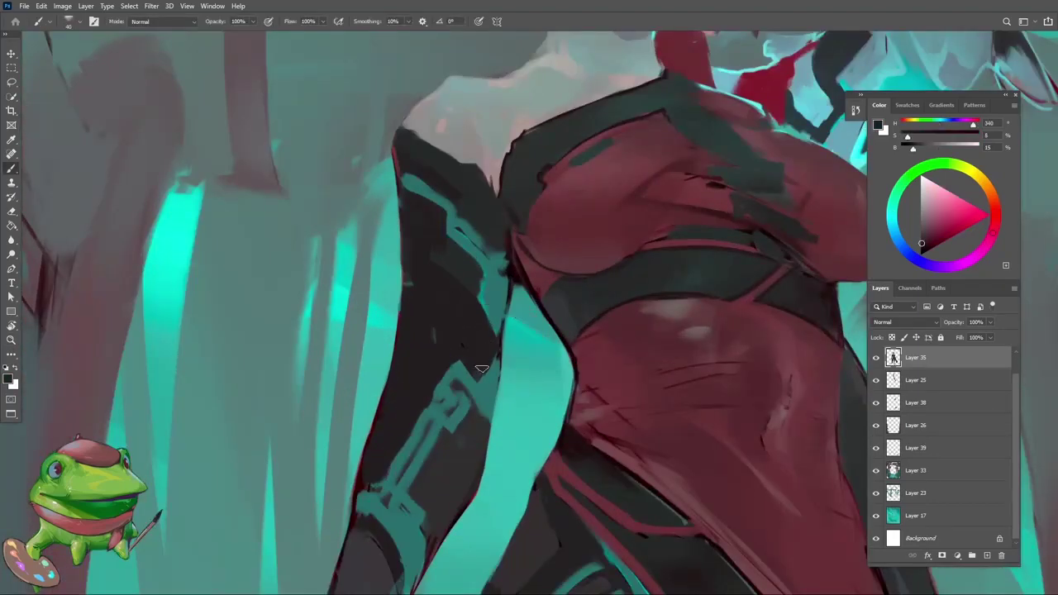
Step: Erase along the inner edge of the upper arm, in the gap beside the torso
{"action": "key", "text": "e"}
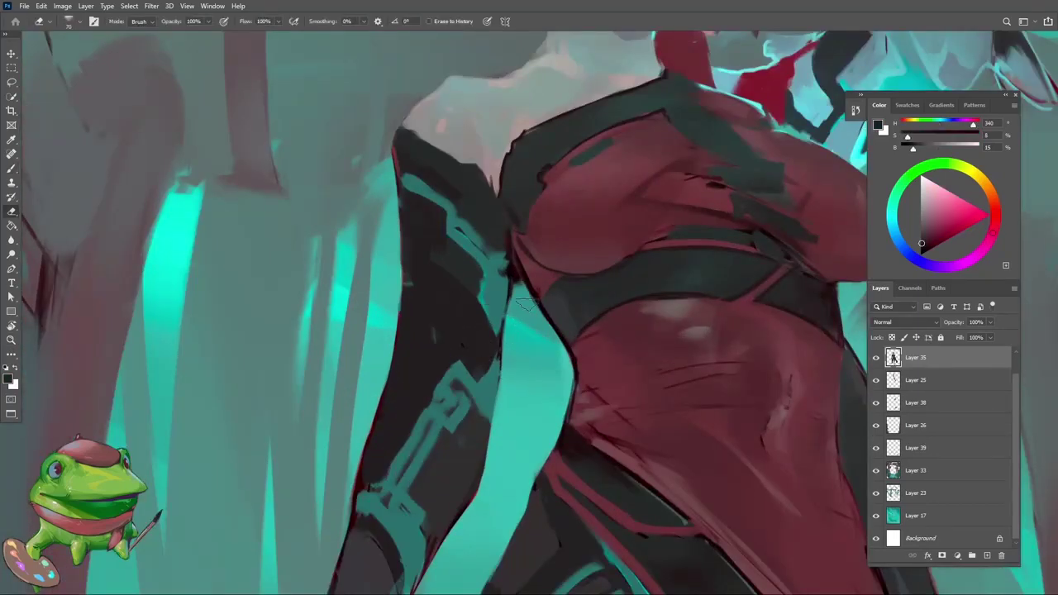
{"action": "scroll", "coordinate": [533, 363], "scroll_direction": "down", "scroll_amount": 2}
{"action": "key", "text": "z"}
{"action": "left_click_drag", "start_coordinate": [544, 356], "coordinate": [492, 371]}
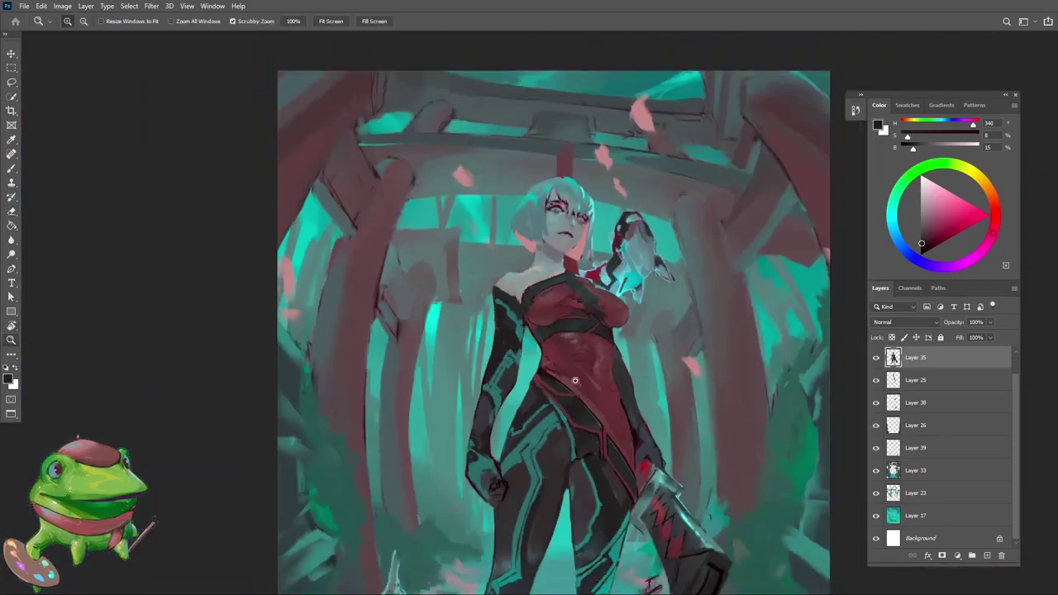
{"action": "key", "text": "r"}
{"action": "left_click_drag", "start_coordinate": [593, 378], "coordinate": [555, 402]}
{"action": "key", "text": "Escape"}
Step: Shade the forearm below the teal band with dark grey sampled from the sleeve
{"action": "key", "text": "z"}
{"action": "mouse_move", "coordinate": [528, 364]}
{"action": "left_mouse_down"}
{"action": "mouse_move", "coordinate": [500, 372]}
{"action": "mouse_move", "coordinate": [575, 366]}
{"action": "left_mouse_up"}
{"action": "mouse_move", "coordinate": [529, 334]}
{"action": "left_mouse_down"}
{"action": "mouse_move", "coordinate": [480, 392]}
{"action": "mouse_move", "coordinate": [461, 444]}
{"action": "left_mouse_up"}
{"action": "scroll", "coordinate": [480, 392], "scroll_direction": "up", "scroll_amount": 2}
{"action": "key", "text": "b"}
{"action": "left_click", "coordinate": [451, 378], "text": "alt"}
{"action": "left_click", "coordinate": [456, 394], "text": "alt"}
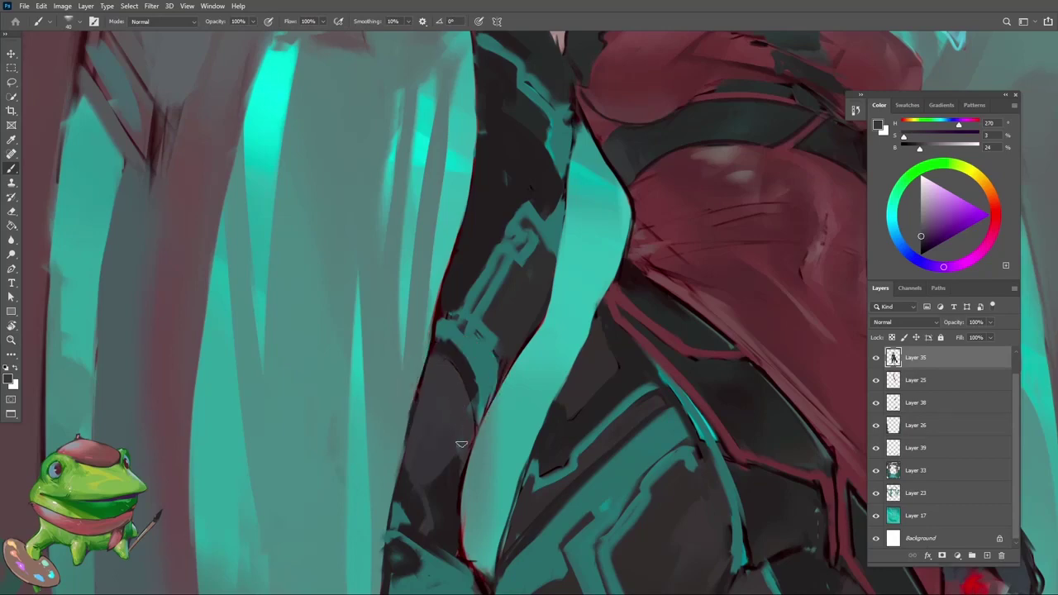
Step: Darken the lower forearm near the wrist with a near-black tone
{"action": "key", "text": "z"}
{"action": "scroll", "coordinate": [451, 457], "scroll_direction": "down", "scroll_amount": 4}
{"action": "scroll", "coordinate": [443, 476], "scroll_direction": "up", "scroll_amount": 3}
{"action": "key", "text": "b"}
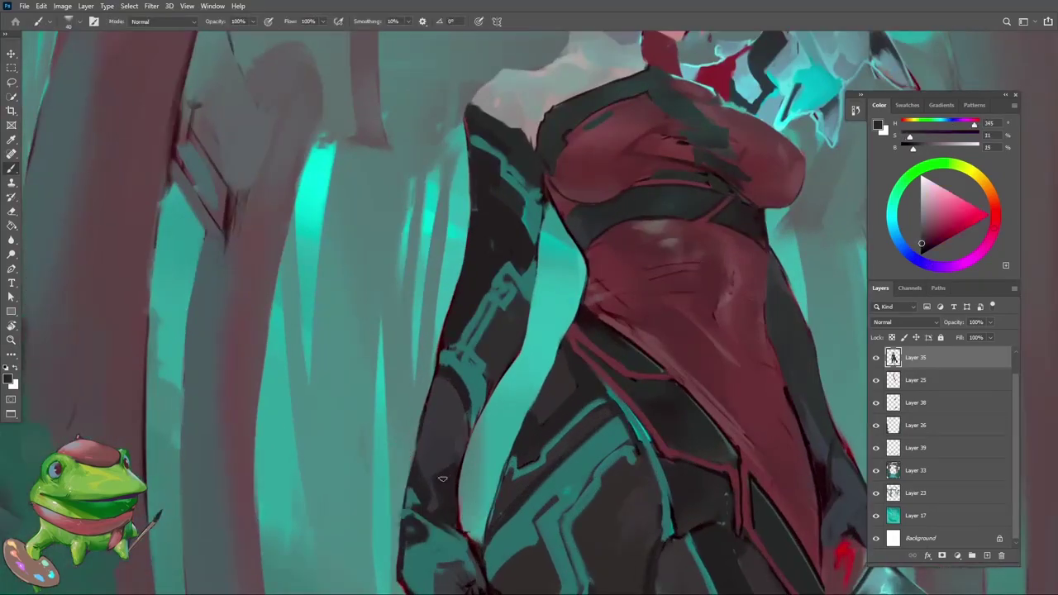
{"action": "key", "text": "z"}
{"action": "scroll", "coordinate": [468, 420], "scroll_direction": "down", "scroll_amount": 3}
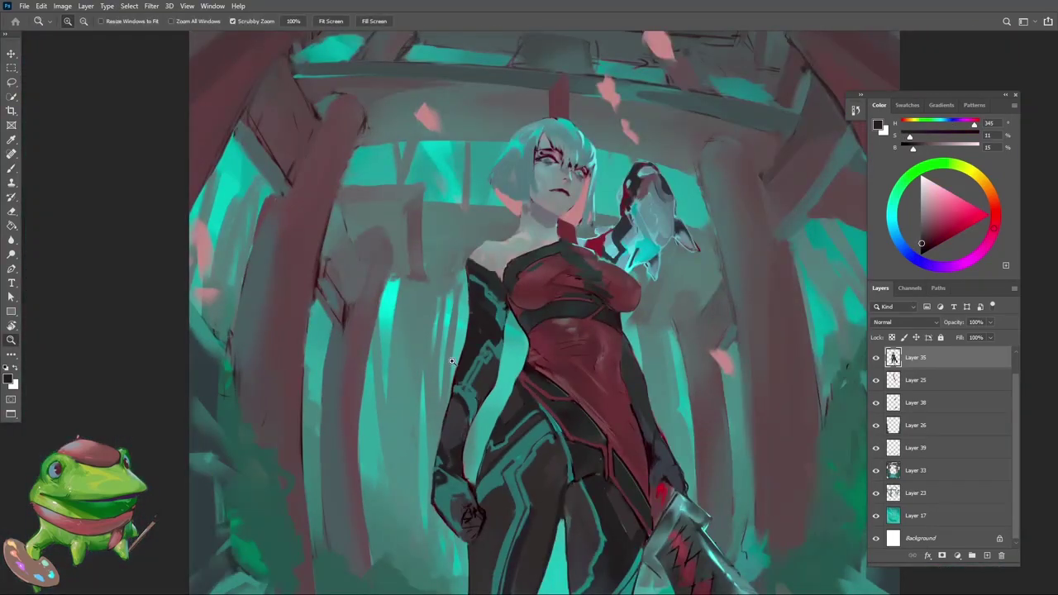
{"action": "scroll", "coordinate": [452, 361], "scroll_direction": "up", "scroll_amount": 3}
Step: Erase along the outer edge of the forearm to tidy its contour
{"action": "key", "text": "e"}
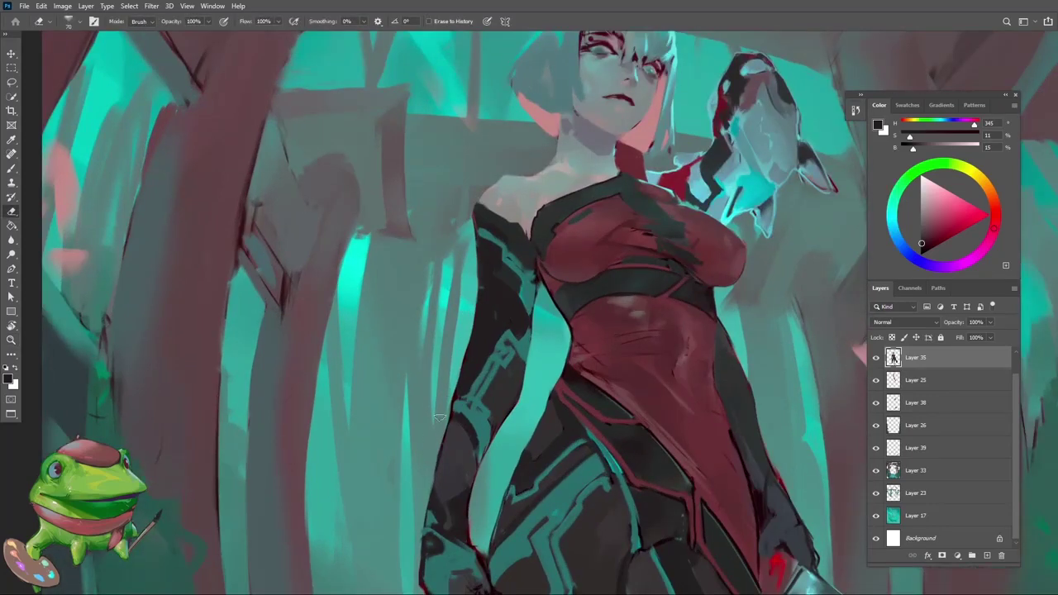
{"action": "key", "text": "z"}
{"action": "left_click_drag", "start_coordinate": [443, 405], "coordinate": [363, 406]}
{"action": "key", "text": "r"}
{"action": "left_click_drag", "start_coordinate": [569, 338], "coordinate": [551, 394]}
{"action": "key", "text": "Escape"}
{"action": "key", "text": "z"}
{"action": "left_click_drag", "start_coordinate": [456, 406], "coordinate": [473, 400]}
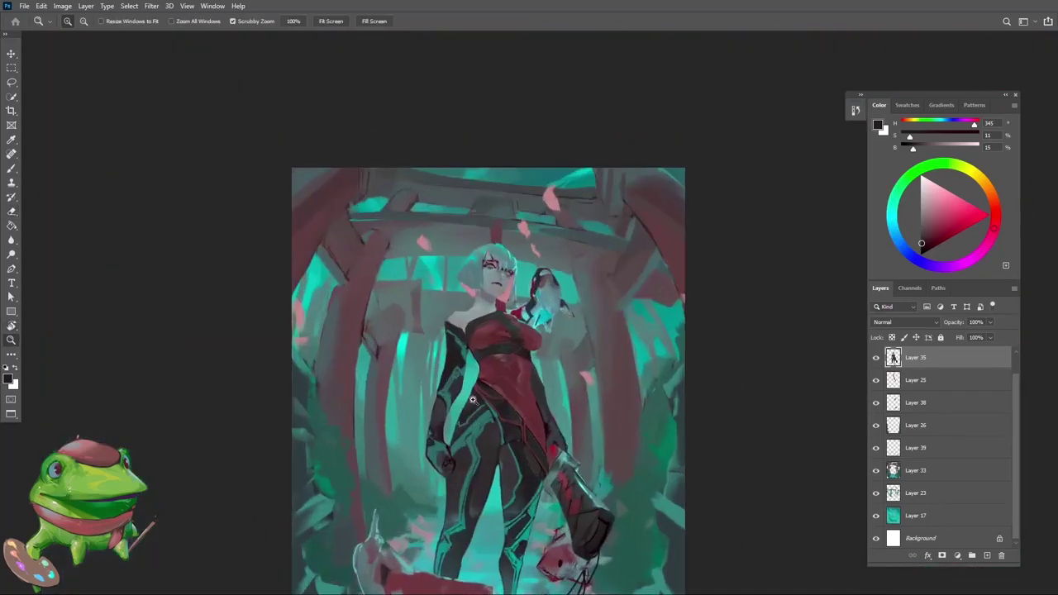
Step: Paint the shoulder part of the sleeve with dark grey sampled near the elbow
{"action": "scroll", "coordinate": [473, 400], "scroll_direction": "down", "scroll_amount": 2}
{"action": "scroll", "coordinate": [475, 413], "scroll_direction": "up", "scroll_amount": 5}
{"action": "key", "text": "b"}
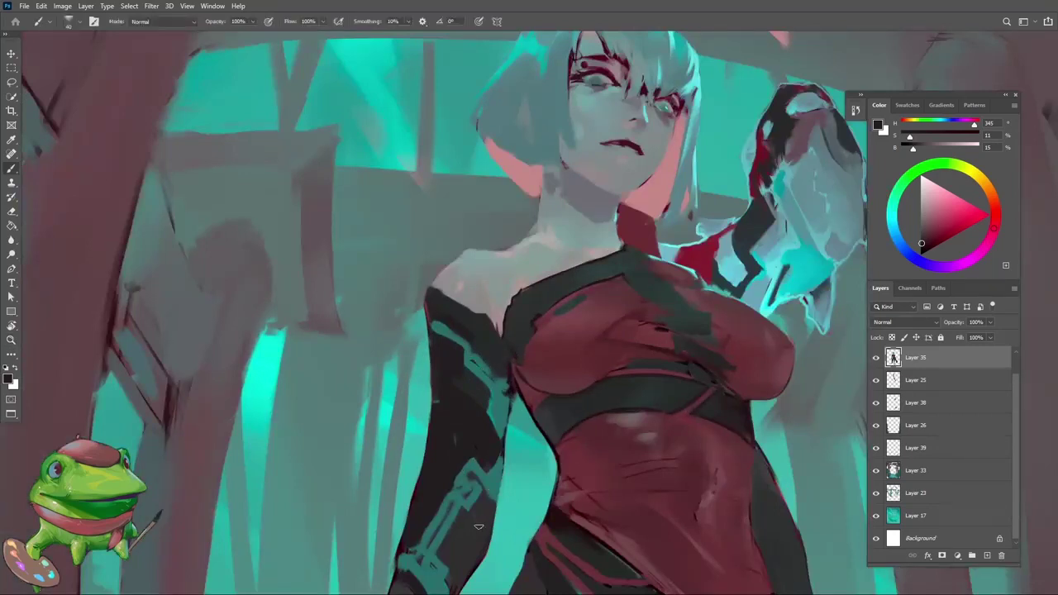
{"action": "left_click", "coordinate": [479, 526], "text": "alt"}
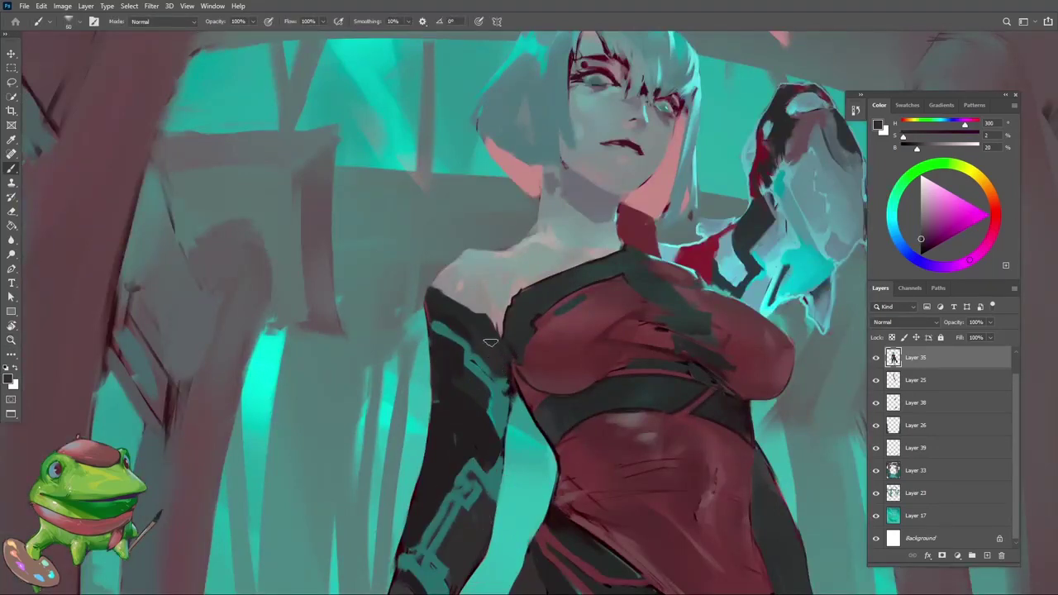
{"action": "mouse_move", "coordinate": [462, 317]}
{"action": "left_mouse_down"}
{"action": "mouse_move", "coordinate": [497, 351]}
{"action": "mouse_move", "coordinate": [418, 360]}
{"action": "left_mouse_up"}
Step: Flip the canvas view and refine the sleeve's top edge at the shoulder with sampled dark grey
{"action": "key", "text": "z"}
{"action": "key", "text": "ctrl+shift+h"}
{"action": "left_click_drag", "start_coordinate": [598, 334], "coordinate": [651, 312]}
{"action": "left_click_drag", "start_coordinate": [444, 377], "coordinate": [494, 372]}
{"action": "key", "text": "b"}
{"action": "left_click", "coordinate": [467, 366], "text": "alt"}
{"action": "left_click", "coordinate": [496, 275], "text": "alt"}
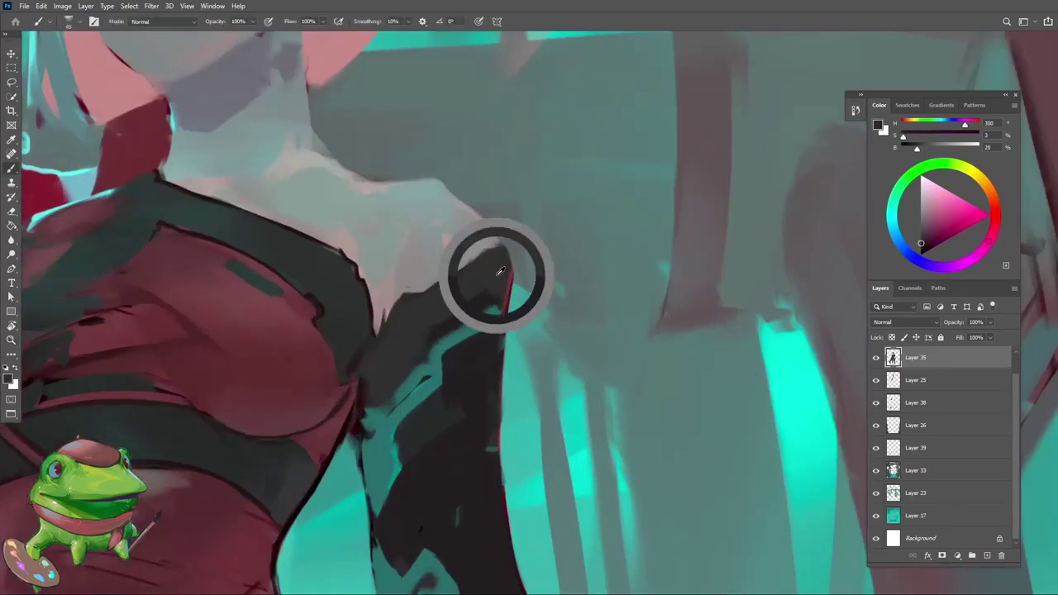
{"action": "key", "text": "z"}
{"action": "left_click_drag", "start_coordinate": [488, 278], "coordinate": [444, 364]}
{"action": "scroll", "coordinate": [443, 364], "scroll_direction": "down", "scroll_amount": 2}
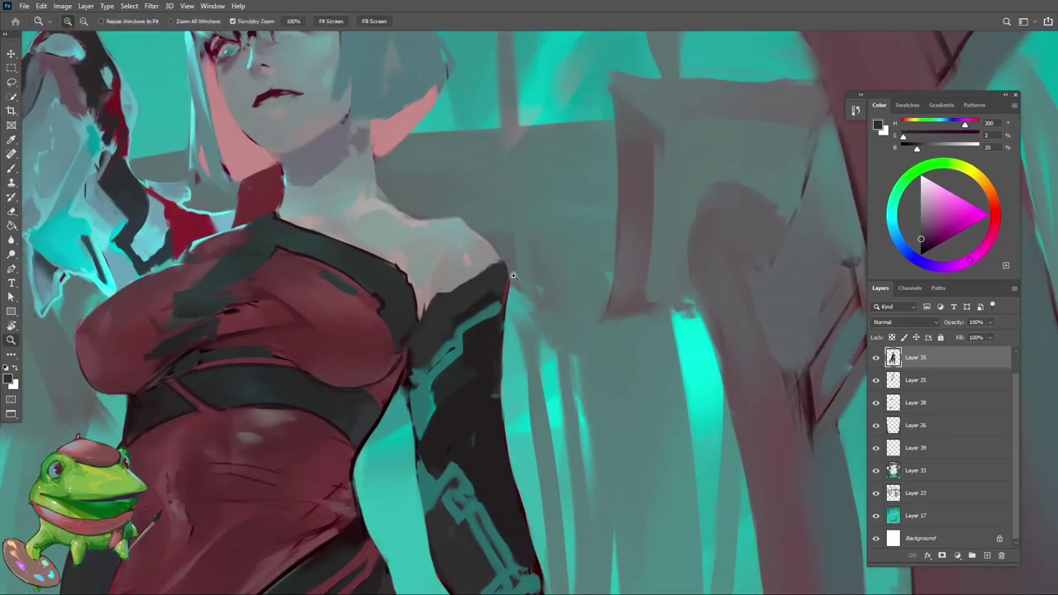
Step: Touch up the hip panel beside the gloved fist with its sampled teal
{"action": "scroll", "coordinate": [455, 382], "scroll_direction": "down", "scroll_amount": 4}
{"action": "scroll", "coordinate": [482, 381], "scroll_direction": "up", "scroll_amount": 1}
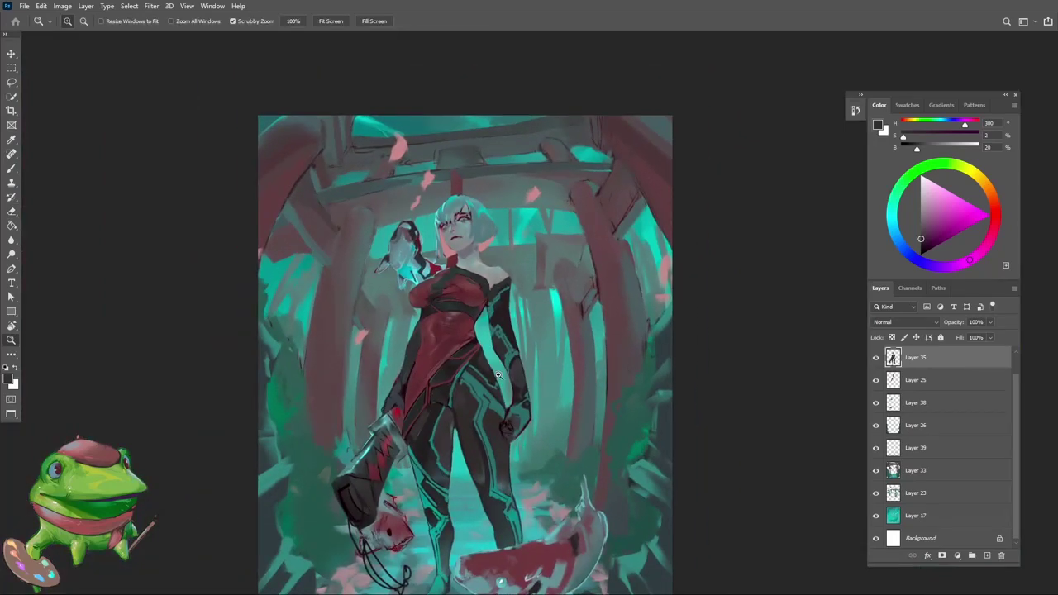
{"action": "scroll", "coordinate": [506, 399], "scroll_direction": "down", "scroll_amount": 2}
{"action": "scroll", "coordinate": [508, 401], "scroll_direction": "up", "scroll_amount": 2}
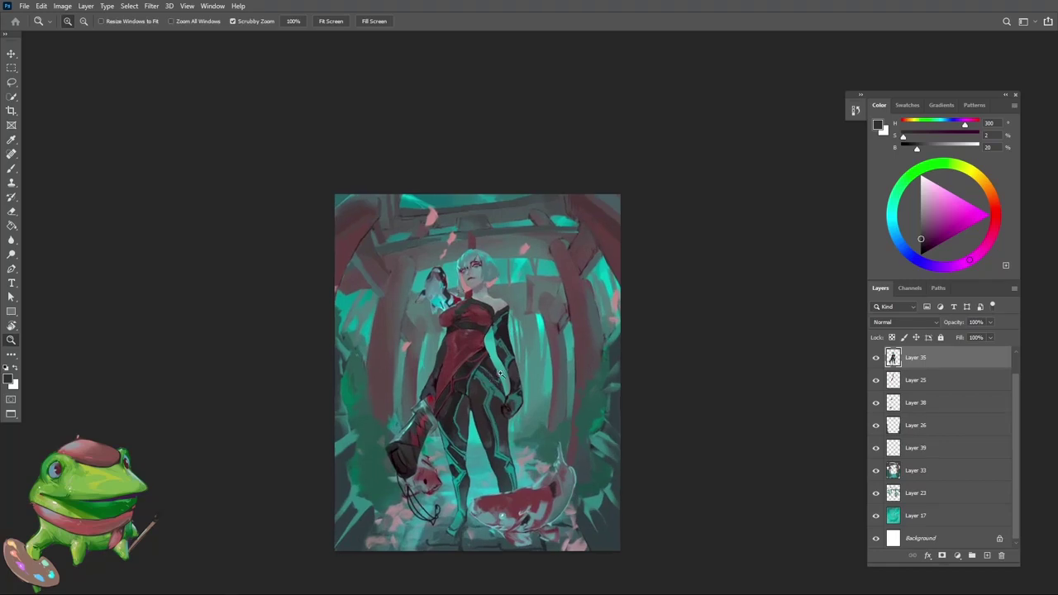
{"action": "scroll", "coordinate": [520, 420], "scroll_direction": "up", "scroll_amount": 3}
{"action": "scroll", "coordinate": [520, 420], "scroll_direction": "up", "scroll_amount": 1}
{"action": "key", "text": "b"}
{"action": "left_click", "coordinate": [549, 496], "text": "alt"}
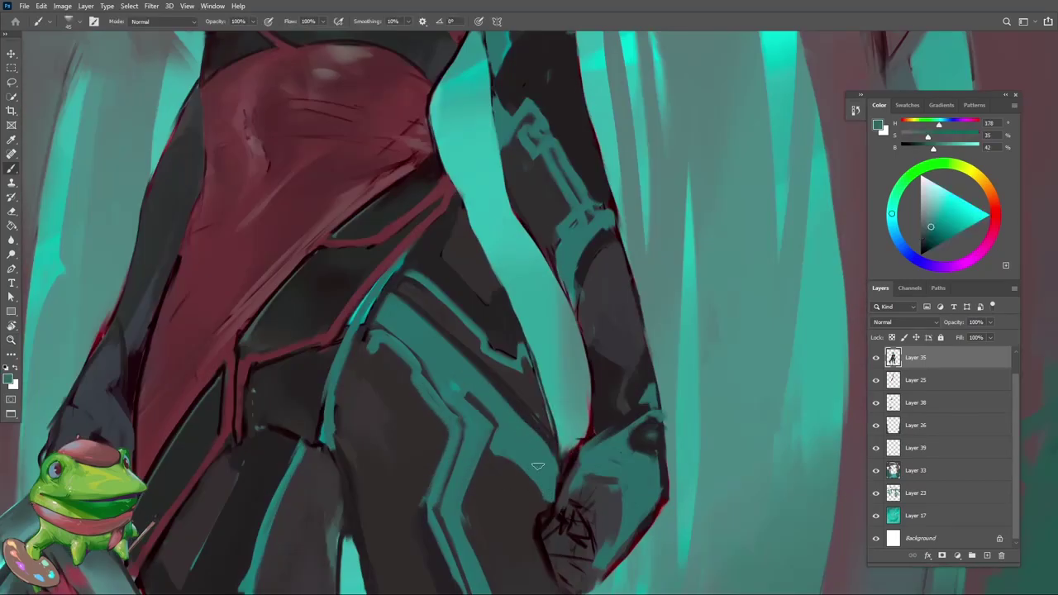
Step: Refine the circuit line around the knee of the leg below the fist with brighter sampled teal
{"action": "key", "text": "z"}
{"action": "scroll", "coordinate": [554, 414], "scroll_direction": "down", "scroll_amount": 5}
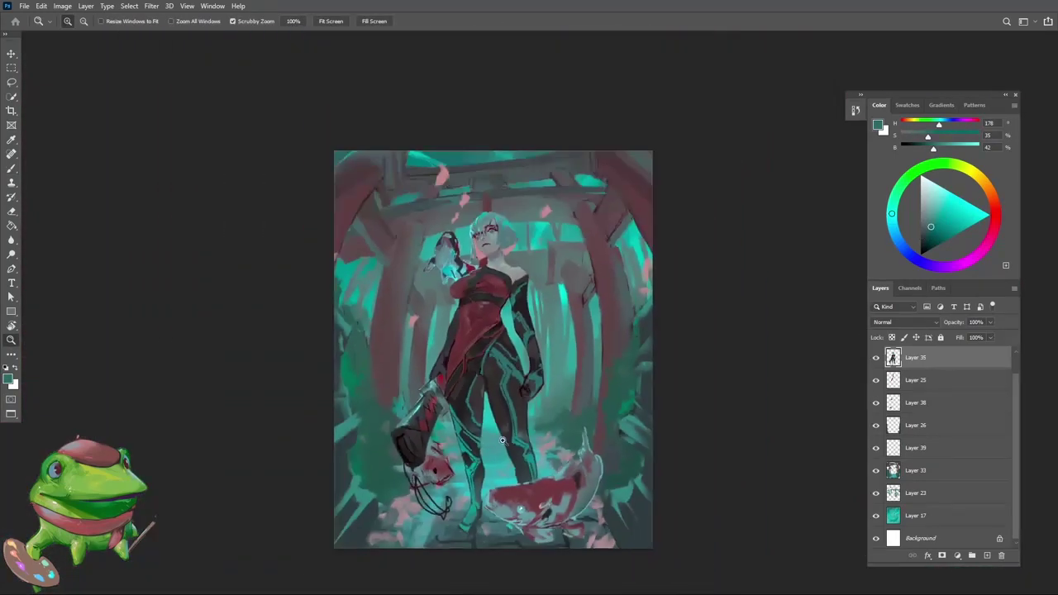
{"action": "scroll", "coordinate": [556, 415], "scroll_direction": "up", "scroll_amount": 1}
{"action": "scroll", "coordinate": [556, 414], "scroll_direction": "up", "scroll_amount": 4}
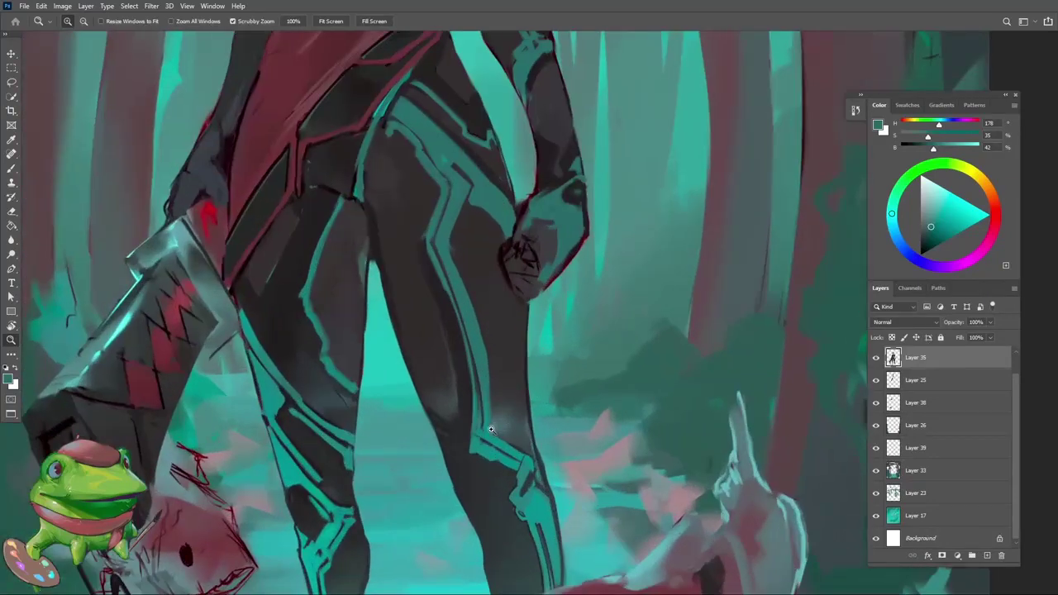
{"action": "key", "text": "b"}
{"action": "left_click", "coordinate": [489, 417], "text": "alt"}
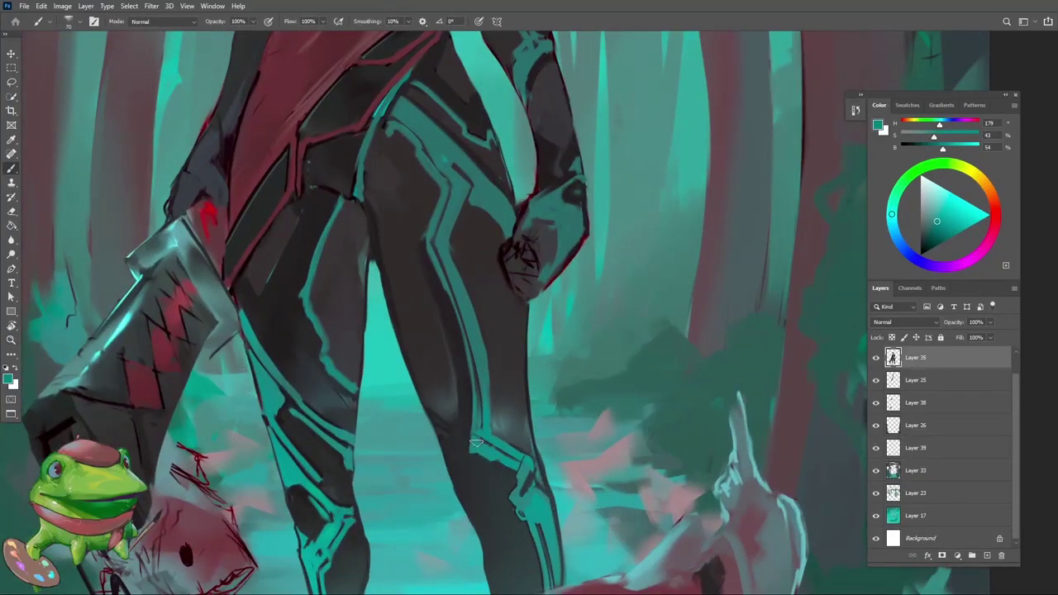
{"action": "key", "text": "ctrl+space"}
{"action": "mouse_move", "coordinate": [496, 389]}
{"action": "left_mouse_down"}
{"action": "mouse_move", "coordinate": [443, 390]}
{"action": "mouse_move", "coordinate": [570, 401]}
{"action": "left_mouse_up"}
{"action": "key", "text": "ctrl+space"}
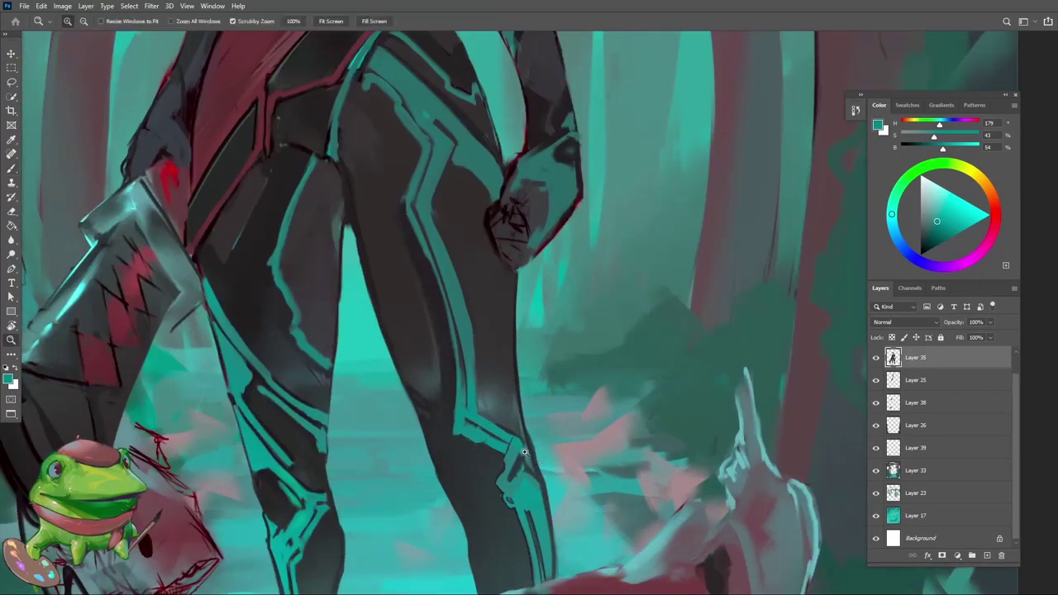
{"action": "left_click_drag", "start_coordinate": [521, 450], "coordinate": [570, 451]}
{"action": "key", "text": "bracketleft"}
{"action": "left_click", "coordinate": [513, 430], "text": "alt"}
Step: Outline the teal stripe at the hip with a much smaller brush and sampled near-black
{"action": "key", "text": "z"}
{"action": "scroll", "coordinate": [525, 467], "scroll_direction": "down", "scroll_amount": 6}
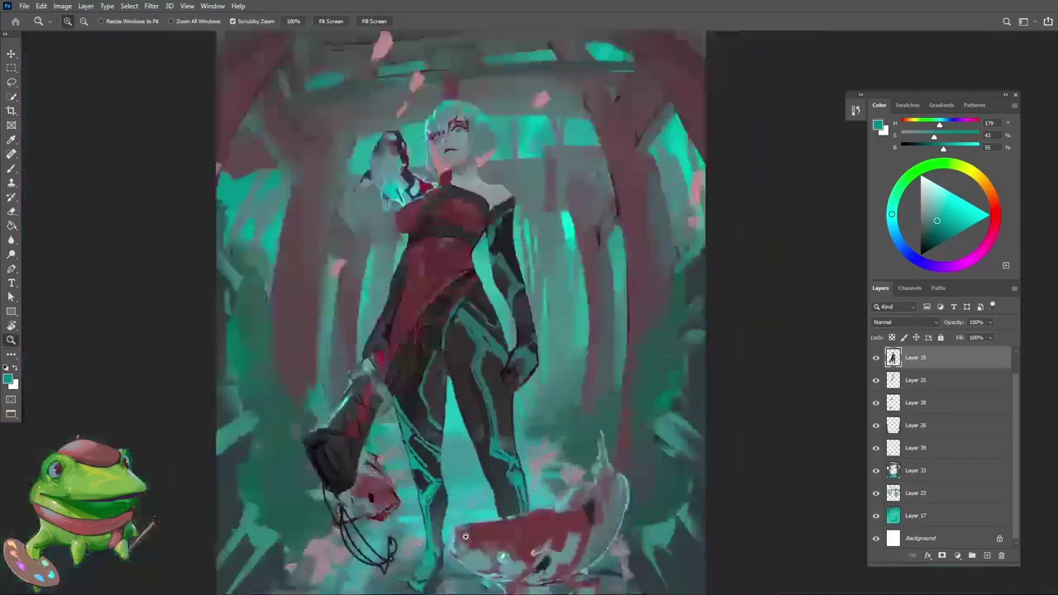
{"action": "scroll", "coordinate": [512, 500], "scroll_direction": "down", "scroll_amount": 2}
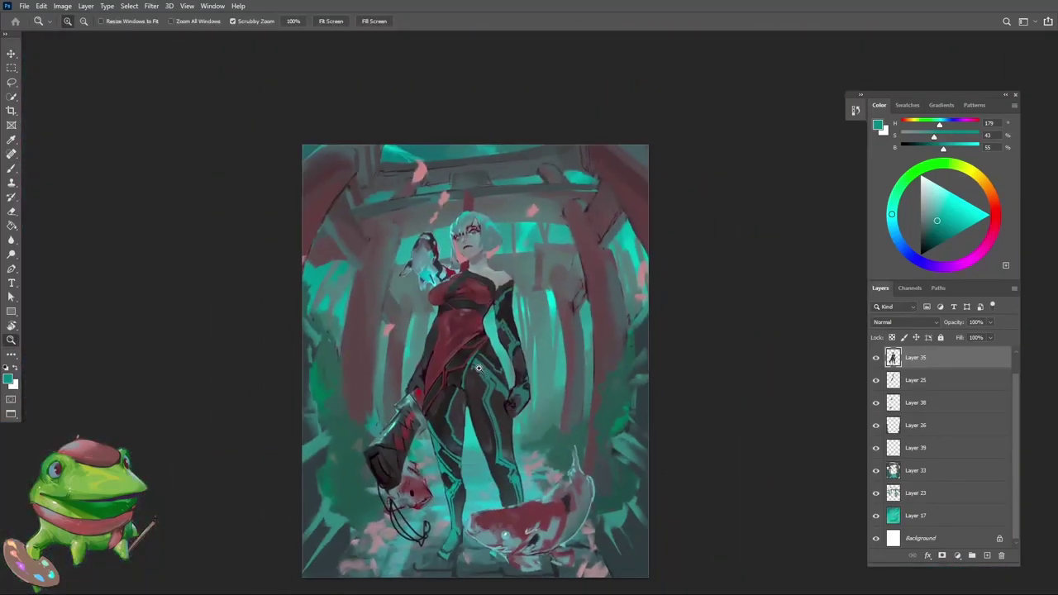
{"action": "scroll", "coordinate": [477, 367], "scroll_direction": "up", "scroll_amount": 5}
{"action": "key", "text": "b"}
{"action": "left_click", "coordinate": [478, 344], "text": "alt"}
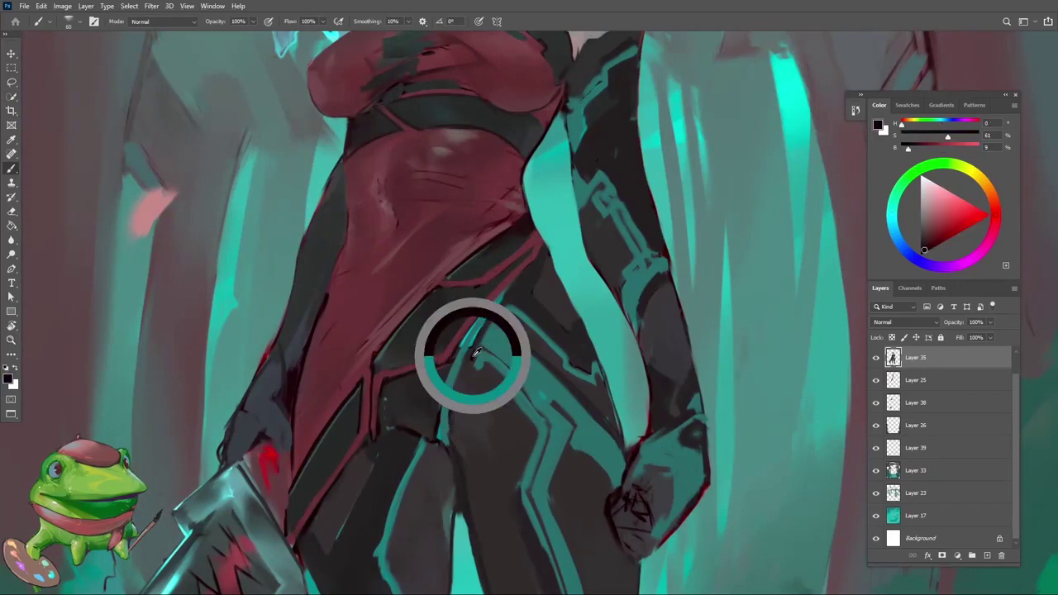
{"action": "scroll", "coordinate": [463, 351], "scroll_direction": "up", "scroll_amount": 3}
{"action": "key", "text": "bracketleft"}
{"action": "key", "text": "bracketleft"}
{"action": "key", "text": "bracketleft"}
{"action": "key", "text": "bracketleft"}
{"action": "key", "text": "bracketleft"}
{"action": "key", "text": "bracketleft"}
{"action": "key", "text": "bracketleft"}
{"action": "key", "text": "bracketleft"}
{"action": "left_click_drag", "start_coordinate": [424, 452], "coordinate": [474, 342]}
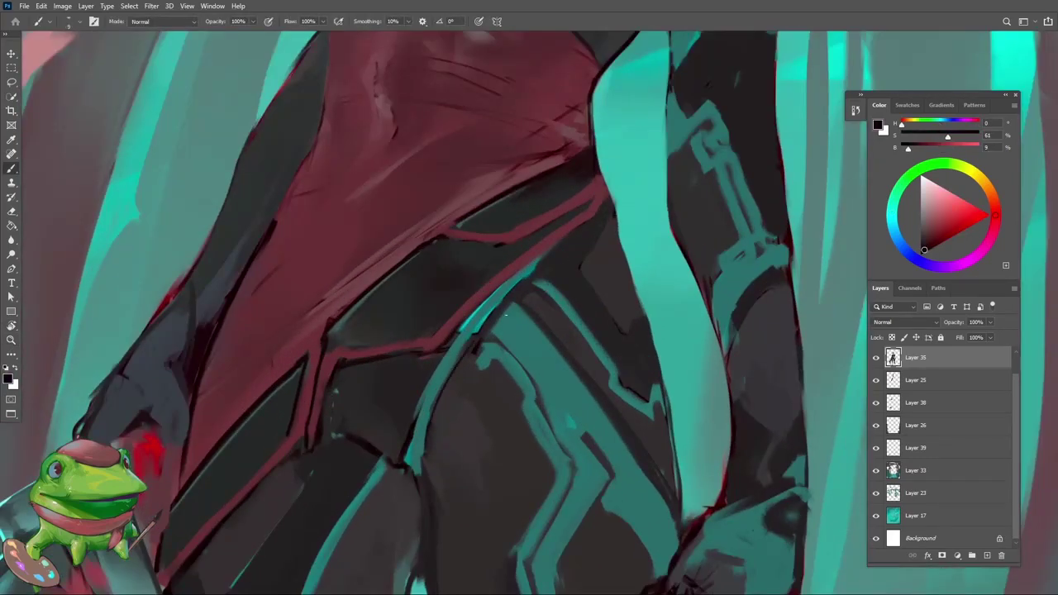
Step: Undo the last stroke and refine the edges of the teal stripe at the hip with near-black and sampled teal
{"action": "key", "text": "ctrl+z"}
{"action": "left_click_drag", "start_coordinate": [423, 461], "coordinate": [493, 310]}
{"action": "left_click_drag", "start_coordinate": [448, 377], "coordinate": [511, 288]}
{"action": "scroll", "coordinate": [482, 352], "scroll_direction": "down", "scroll_amount": 3}
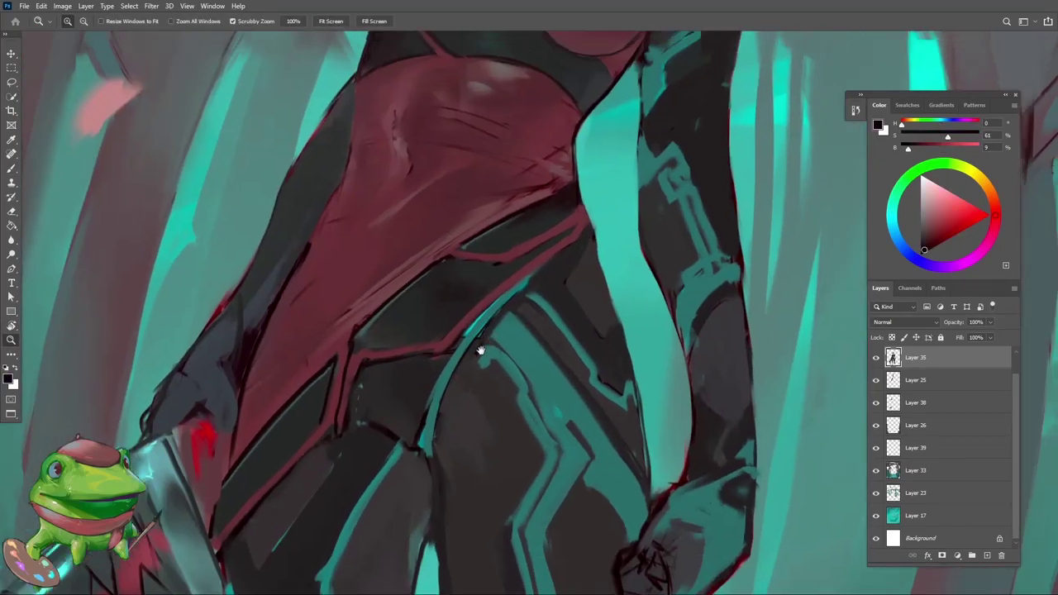
{"action": "scroll", "coordinate": [482, 350], "scroll_direction": "up", "scroll_amount": 4}
{"action": "left_click", "coordinate": [454, 369], "text": "alt"}
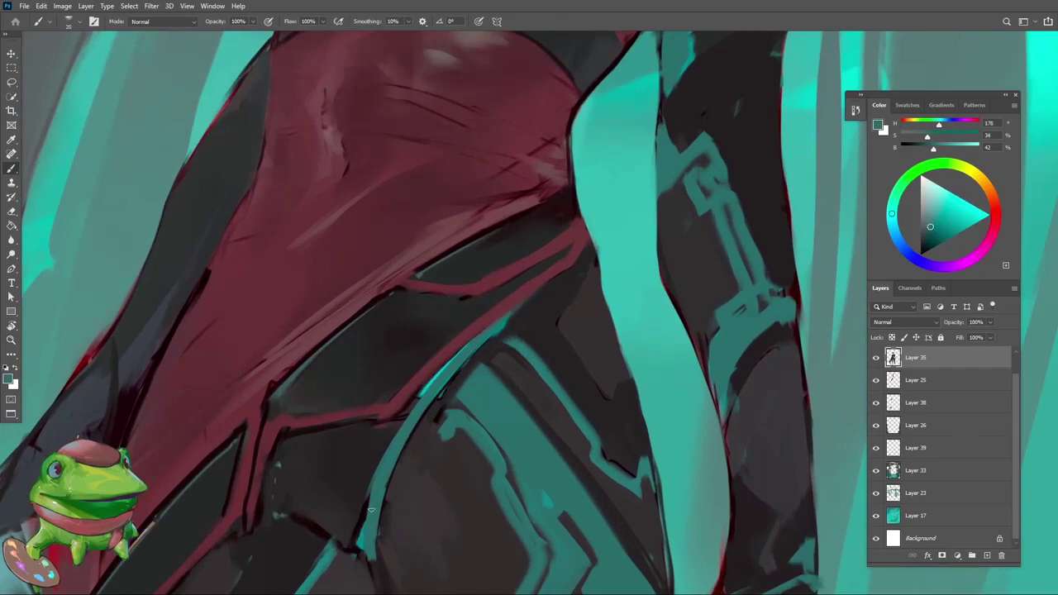
{"action": "key", "text": "ctrl+space"}
{"action": "left_click_drag", "start_coordinate": [396, 431], "coordinate": [357, 548]}
{"action": "left_click_drag", "start_coordinate": [451, 400], "coordinate": [407, 413]}
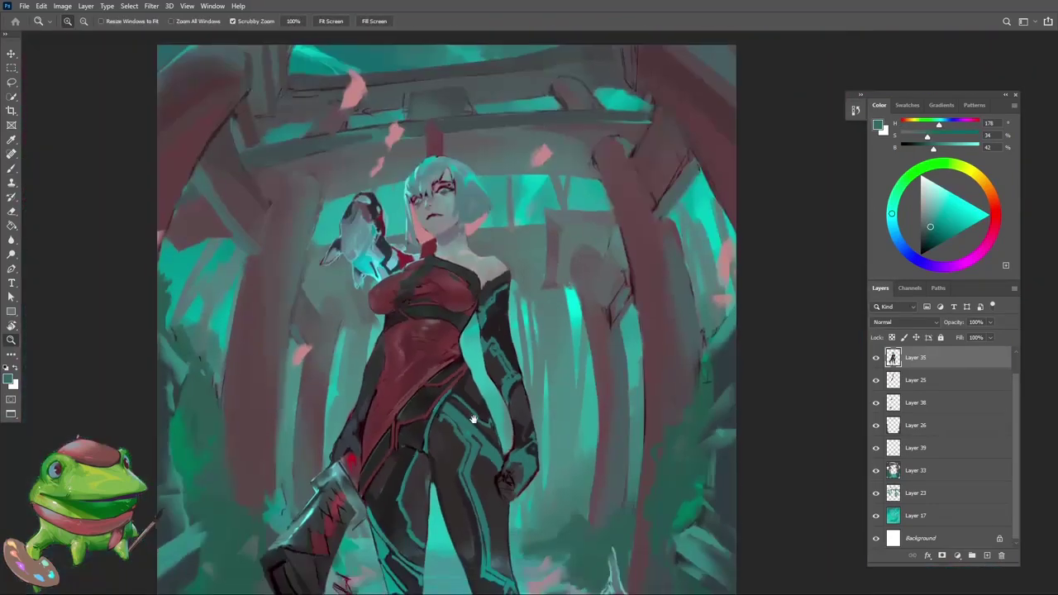
Step: Examine the figure and the overall composition at several magnifications
{"action": "left_click_drag", "start_coordinate": [474, 420], "coordinate": [505, 413]}
{"action": "left_click_drag", "start_coordinate": [489, 398], "coordinate": [455, 413]}
{"action": "left_click_drag", "start_coordinate": [487, 368], "coordinate": [453, 372]}
{"action": "scroll", "coordinate": [517, 333], "scroll_direction": "up", "scroll_amount": 2}
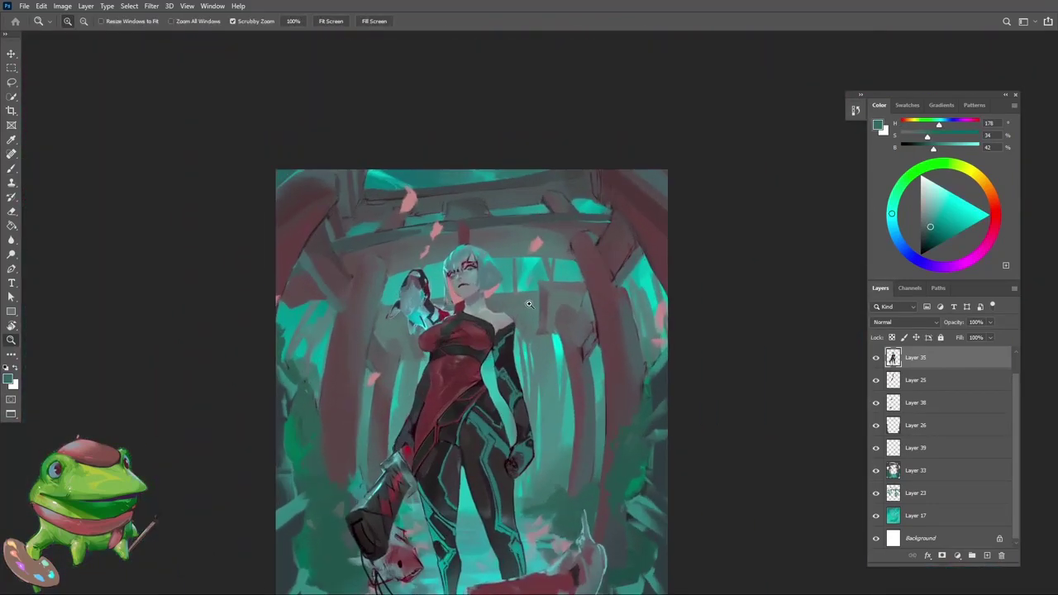
{"action": "scroll", "coordinate": [503, 333], "scroll_direction": "down", "scroll_amount": 5}
{"action": "scroll", "coordinate": [500, 364], "scroll_direction": "up", "scroll_amount": 6}
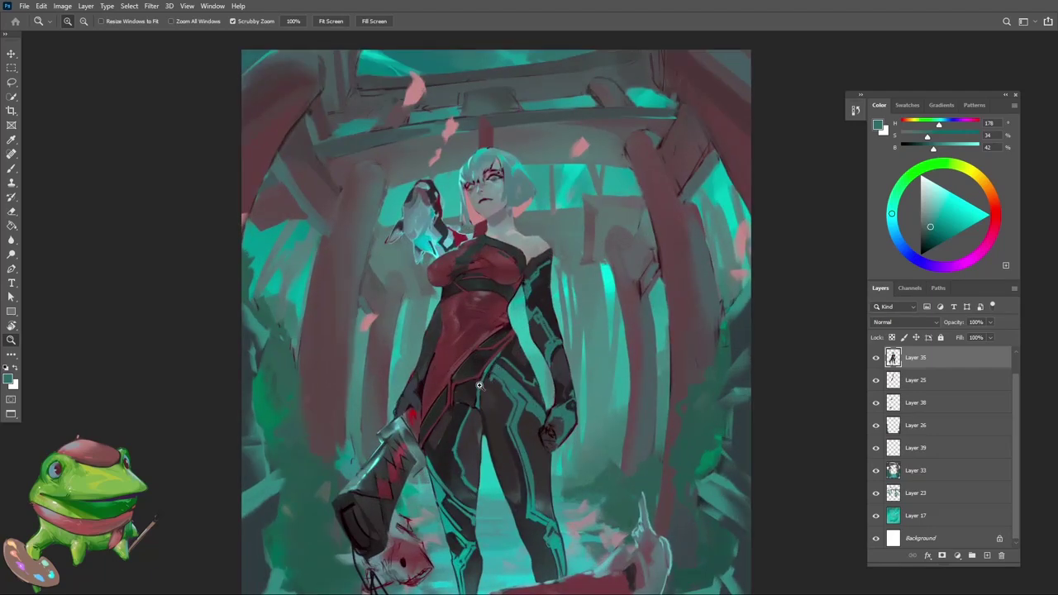
{"action": "scroll", "coordinate": [479, 385], "scroll_direction": "down", "scroll_amount": 1}
{"action": "scroll", "coordinate": [399, 460], "scroll_direction": "up", "scroll_amount": 4}
Step: Select the background layer, Layer 33, and paint over the stray marks beside the weapon with sampled dark greens
{"action": "key", "text": "v"}
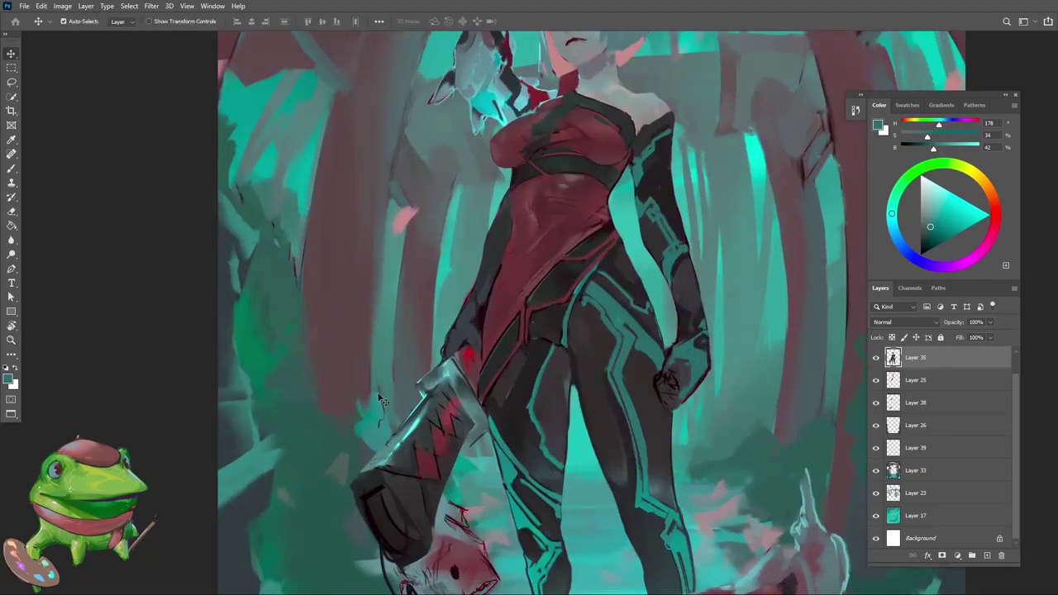
{"action": "key", "text": "e"}
{"action": "scroll", "coordinate": [382, 427], "scroll_direction": "down", "scroll_amount": 3}
{"action": "scroll", "coordinate": [383, 426], "scroll_direction": "up", "scroll_amount": 4}
{"action": "left_click", "coordinate": [377, 426], "text": "ctrl"}
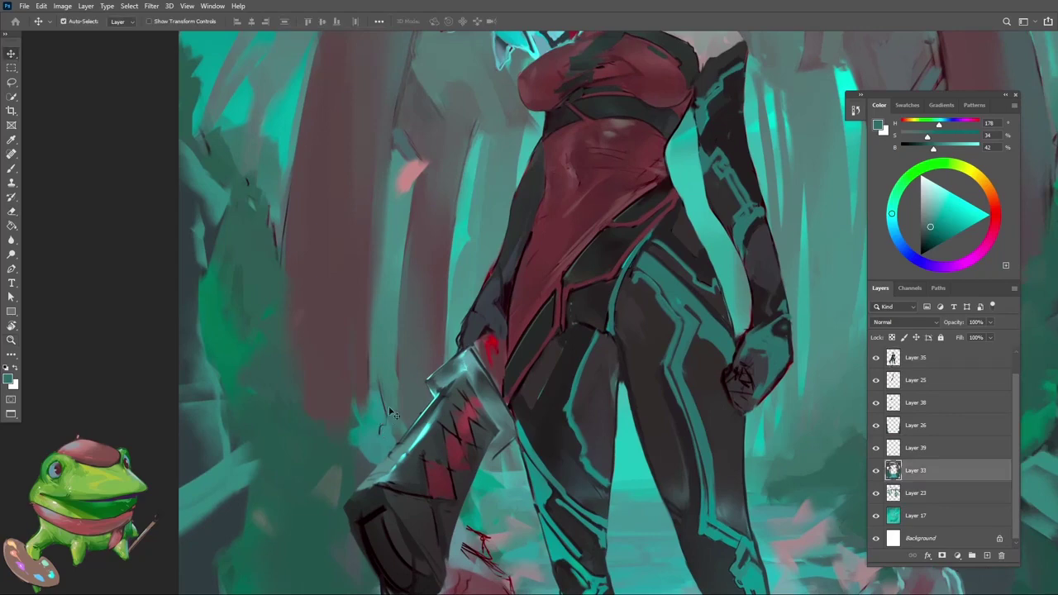
{"action": "scroll", "coordinate": [394, 413], "scroll_direction": "down", "scroll_amount": 4}
{"action": "scroll", "coordinate": [413, 416], "scroll_direction": "up", "scroll_amount": 2}
{"action": "scroll", "coordinate": [416, 418], "scroll_direction": "down", "scroll_amount": 2}
{"action": "scroll", "coordinate": [405, 422], "scroll_direction": "up", "scroll_amount": 3}
{"action": "key", "text": "b"}
{"action": "left_click", "coordinate": [397, 428], "text": "alt"}
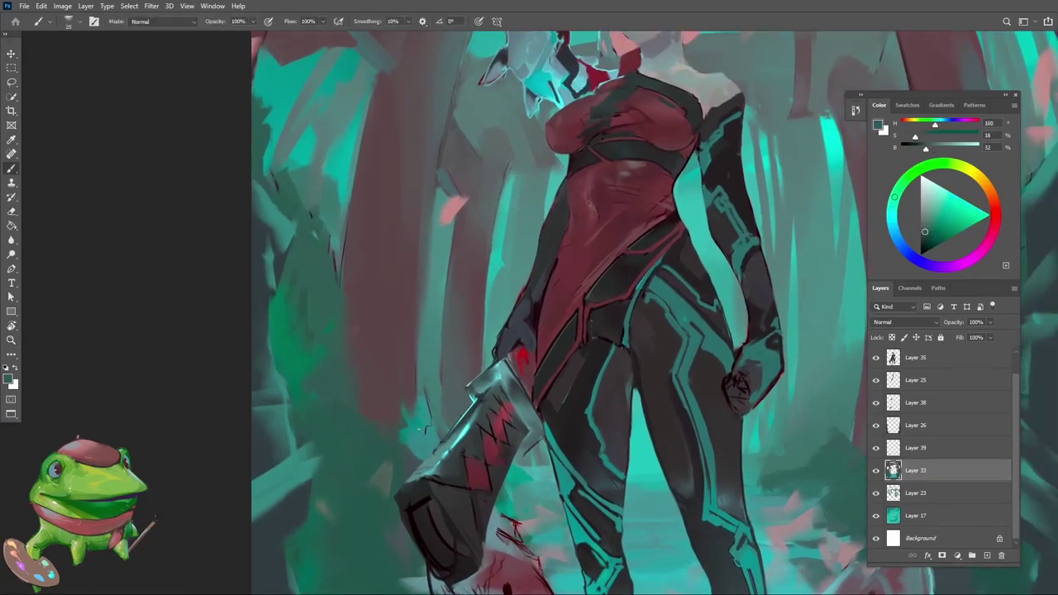
{"action": "left_click", "coordinate": [415, 415], "text": "alt"}
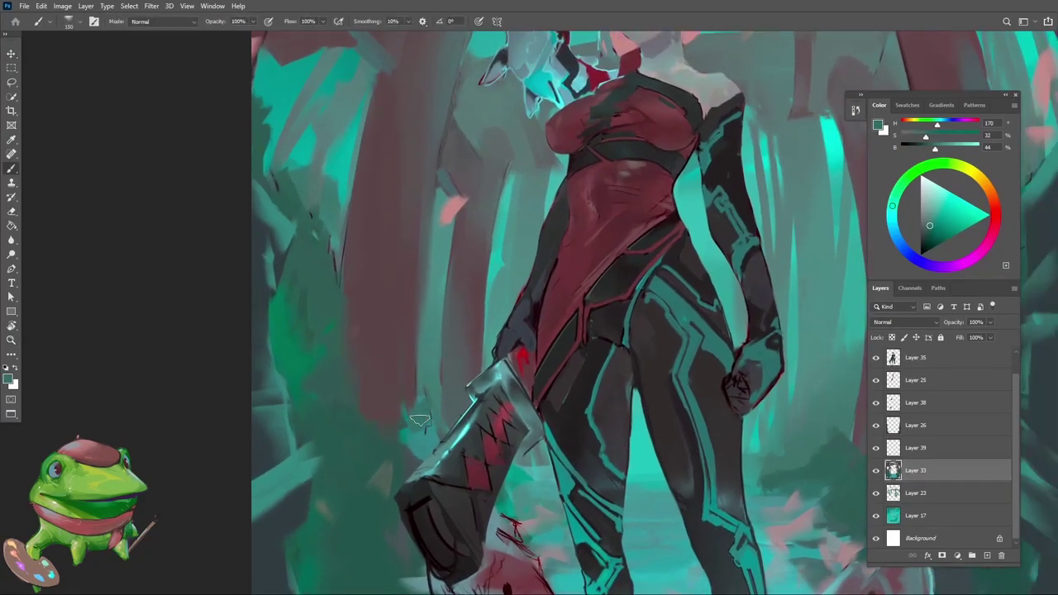
{"action": "left_click", "coordinate": [433, 431], "text": "alt"}
{"action": "left_click_drag", "start_coordinate": [433, 431], "coordinate": [384, 475]}
{"action": "left_click", "coordinate": [397, 438], "text": "alt"}
{"action": "left_click_drag", "start_coordinate": [436, 454], "coordinate": [386, 501]}
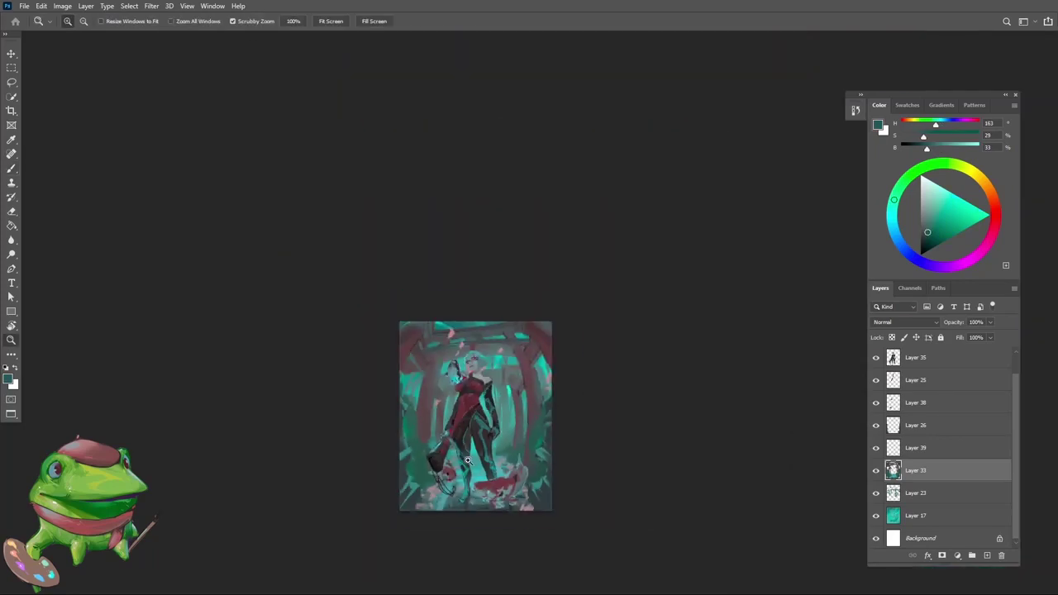
Step: Select the figure layer, Layer 35, and shade the inner thigh of the leg beside the weapon with sampled greys
{"action": "left_click_drag", "start_coordinate": [444, 442], "coordinate": [552, 330]}
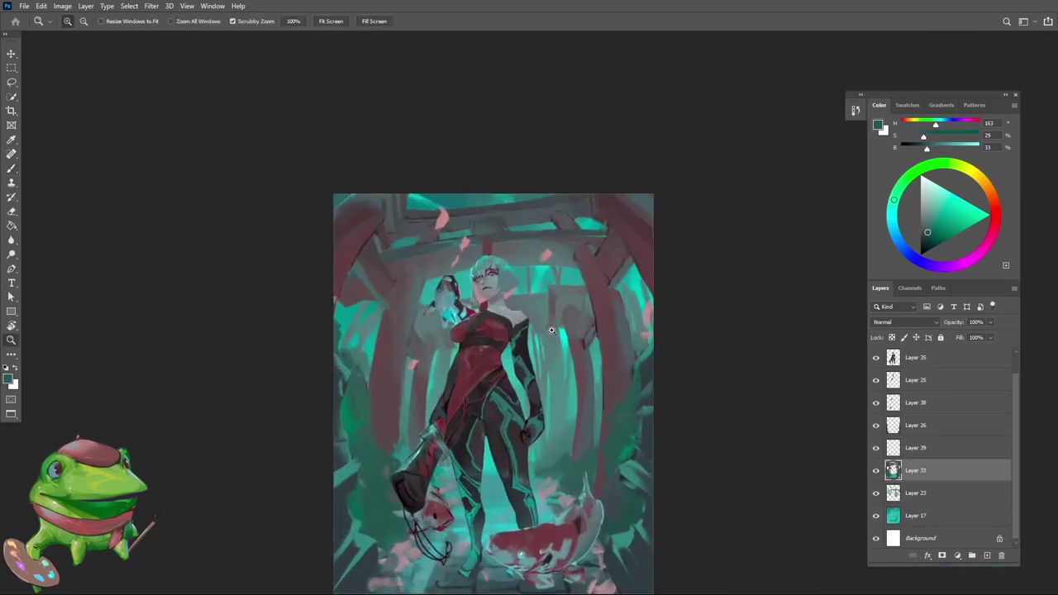
{"action": "left_click_drag", "start_coordinate": [486, 438], "coordinate": [511, 395]}
{"action": "left_click", "coordinate": [486, 423], "text": "ctrl"}
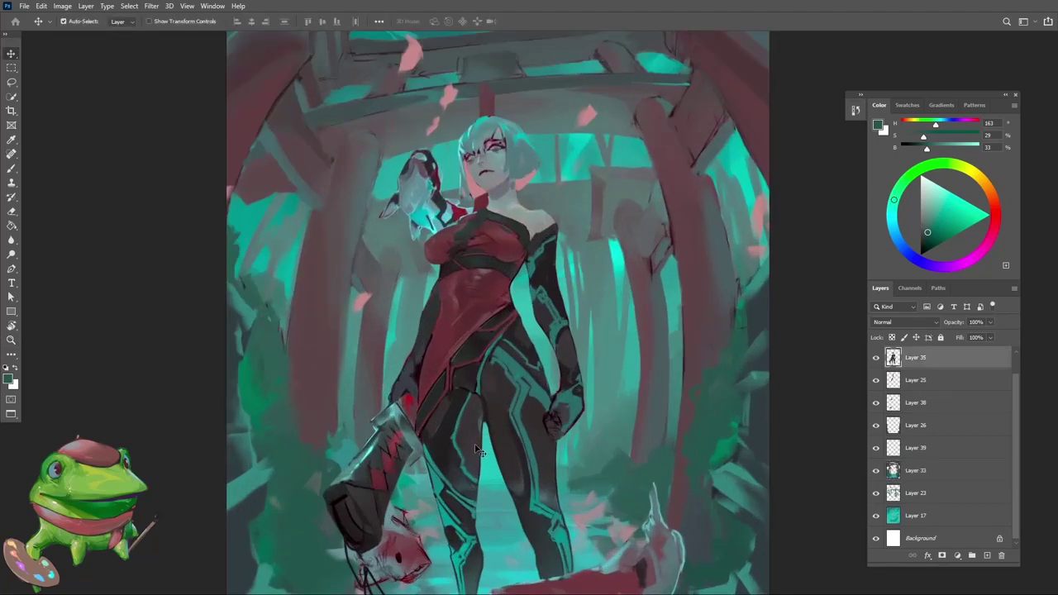
{"action": "left_click_drag", "start_coordinate": [479, 447], "coordinate": [514, 380]}
{"action": "left_click", "coordinate": [473, 404], "text": "alt"}
{"action": "left_click", "coordinate": [476, 429], "text": "alt"}
{"action": "mouse_move", "coordinate": [468, 408]}
{"action": "left_mouse_down"}
{"action": "mouse_move", "coordinate": [437, 496]}
{"action": "mouse_move", "coordinate": [468, 437]}
{"action": "mouse_move", "coordinate": [439, 488]}
{"action": "left_mouse_up"}
{"action": "left_click", "coordinate": [457, 434], "text": "alt"}
{"action": "left_click", "coordinate": [460, 422], "text": "alt"}
{"action": "left_click", "coordinate": [470, 415], "text": "alt"}
Step: Flip the canvas view and blend the shading on the upper thigh near the gloved fist with sampled dark greys
{"action": "key", "text": "ctrl+shift+h"}
{"action": "mouse_move", "coordinate": [517, 420]}
{"action": "left_mouse_down"}
{"action": "mouse_move", "coordinate": [540, 362]}
{"action": "mouse_move", "coordinate": [491, 402]}
{"action": "mouse_move", "coordinate": [510, 354]}
{"action": "mouse_move", "coordinate": [447, 407]}
{"action": "left_mouse_up"}
{"action": "left_click", "coordinate": [489, 427], "text": "alt"}
{"action": "left_click", "coordinate": [457, 374], "text": "alt"}
{"action": "left_click", "coordinate": [445, 416], "text": "alt"}
{"action": "left_click", "coordinate": [442, 353], "text": "alt"}
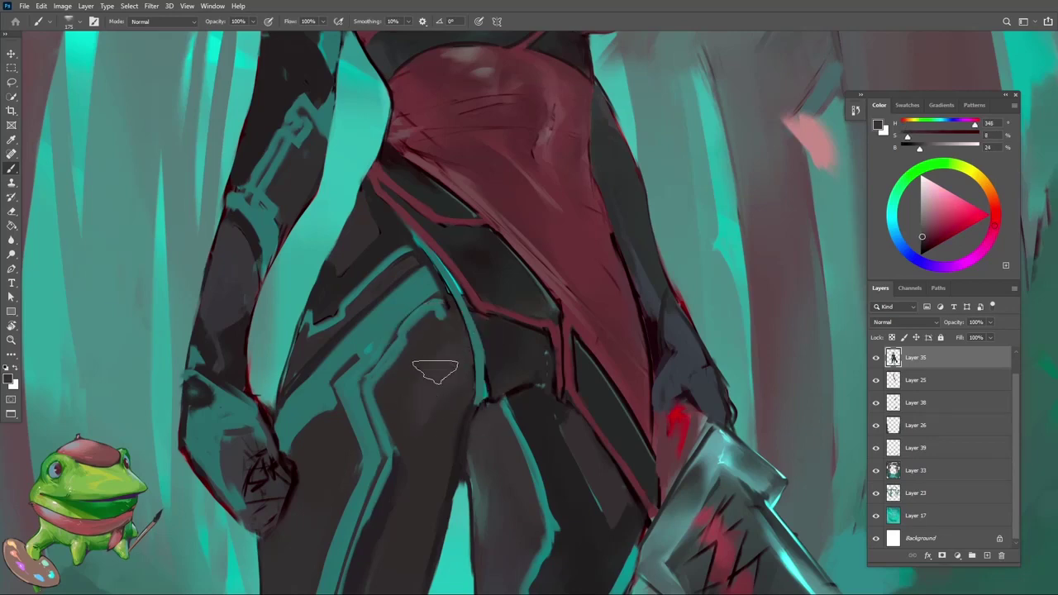
{"action": "left_click", "coordinate": [429, 337], "text": "alt"}
Step: Examine the mirrored figure in a tilted view and at several magnifications, checking the hips and legs
{"action": "key", "text": "z"}
{"action": "left_click_drag", "start_coordinate": [435, 376], "coordinate": [376, 493]}
{"action": "key", "text": "r"}
{"action": "left_click_drag", "start_coordinate": [544, 359], "coordinate": [554, 356]}
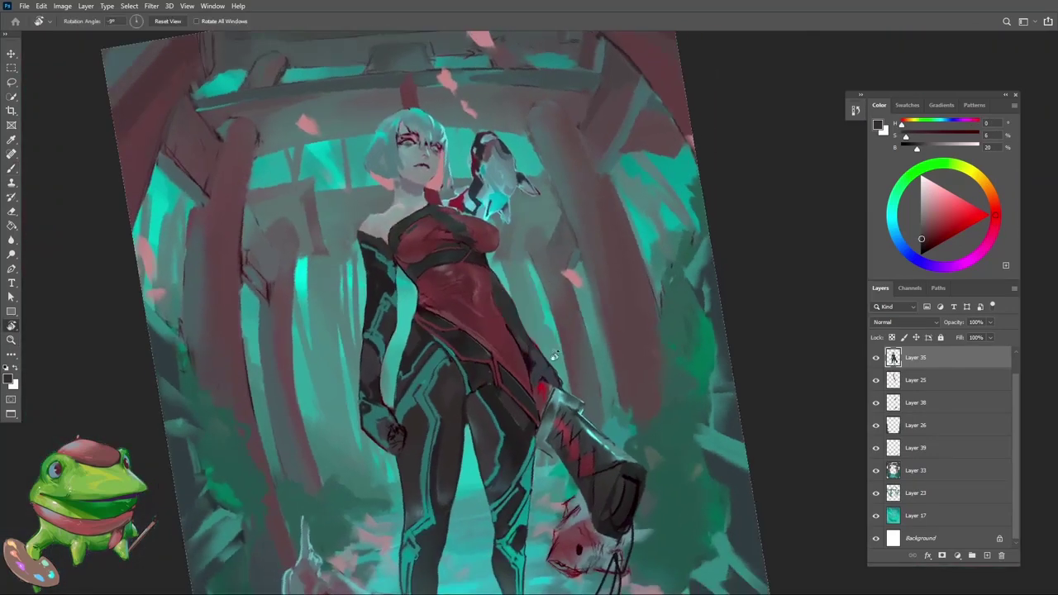
{"action": "key", "text": "Escape"}
{"action": "key", "text": "z"}
{"action": "left_click_drag", "start_coordinate": [484, 376], "coordinate": [472, 408]}
{"action": "left_click_drag", "start_coordinate": [452, 330], "coordinate": [518, 374]}
{"action": "left_click_drag", "start_coordinate": [519, 373], "coordinate": [527, 397]}
{"action": "left_click", "coordinate": [512, 430]}
{"action": "left_click", "coordinate": [495, 420]}
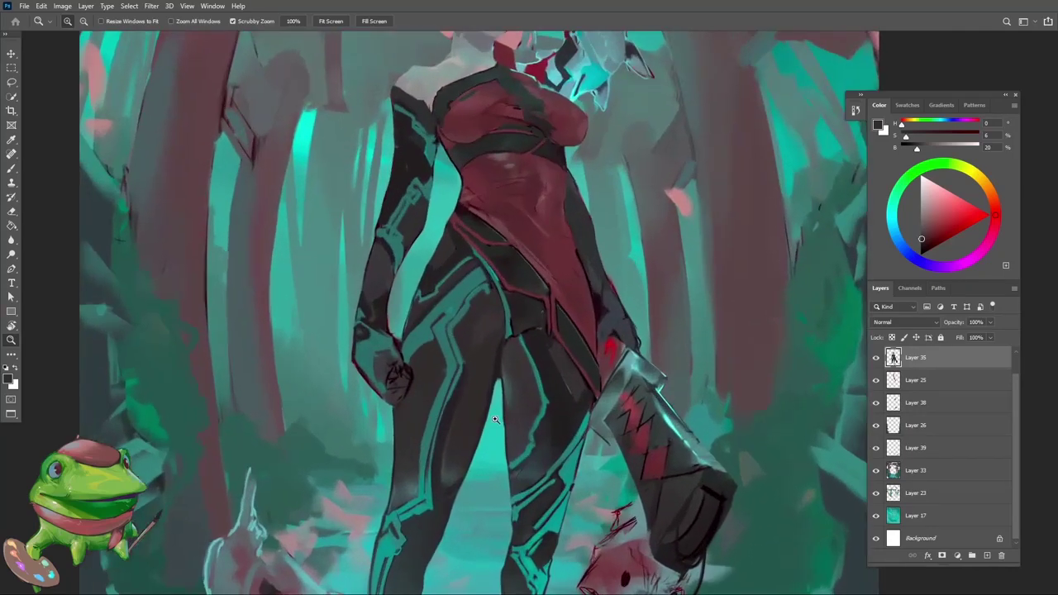
{"action": "left_click", "coordinate": [476, 395], "text": "alt"}
{"action": "left_click", "coordinate": [482, 357]}
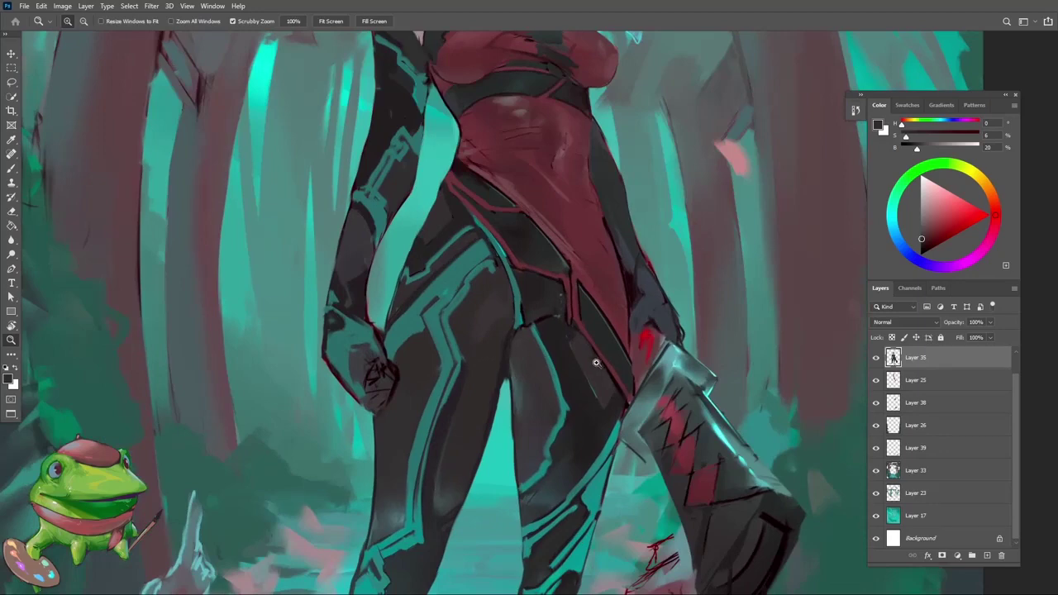
Step: Shade the dark outer panel of the thigh beside the weapon with sampled dark greys
{"action": "left_click_drag", "start_coordinate": [598, 382], "coordinate": [505, 352]}
{"action": "left_click", "coordinate": [503, 353], "text": "alt"}
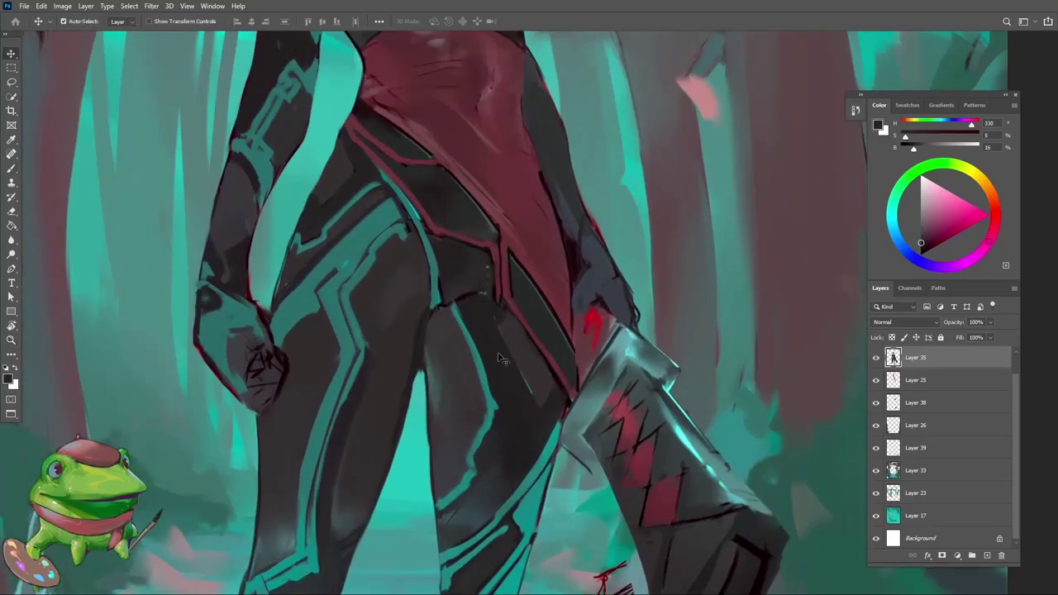
{"action": "key", "text": "b"}
{"action": "left_click", "coordinate": [503, 323], "text": "alt"}
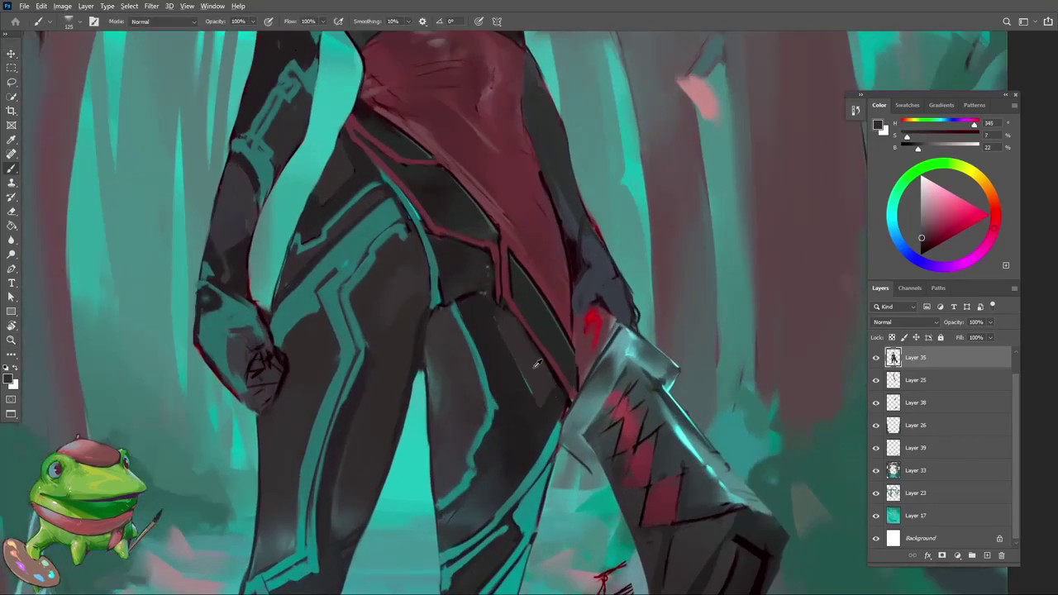
{"action": "left_click", "coordinate": [502, 357], "text": "alt"}
{"action": "left_click", "coordinate": [543, 422], "text": "alt"}
{"action": "mouse_move", "coordinate": [514, 376]}
{"action": "left_mouse_down"}
{"action": "mouse_move", "coordinate": [529, 403]}
{"action": "mouse_move", "coordinate": [560, 390]}
{"action": "mouse_move", "coordinate": [483, 507]}
{"action": "left_mouse_up"}
Step: Clean up the edge of the teal line above the knee beside the weapon with a smaller brush and sampled near-black
{"action": "key", "text": "z"}
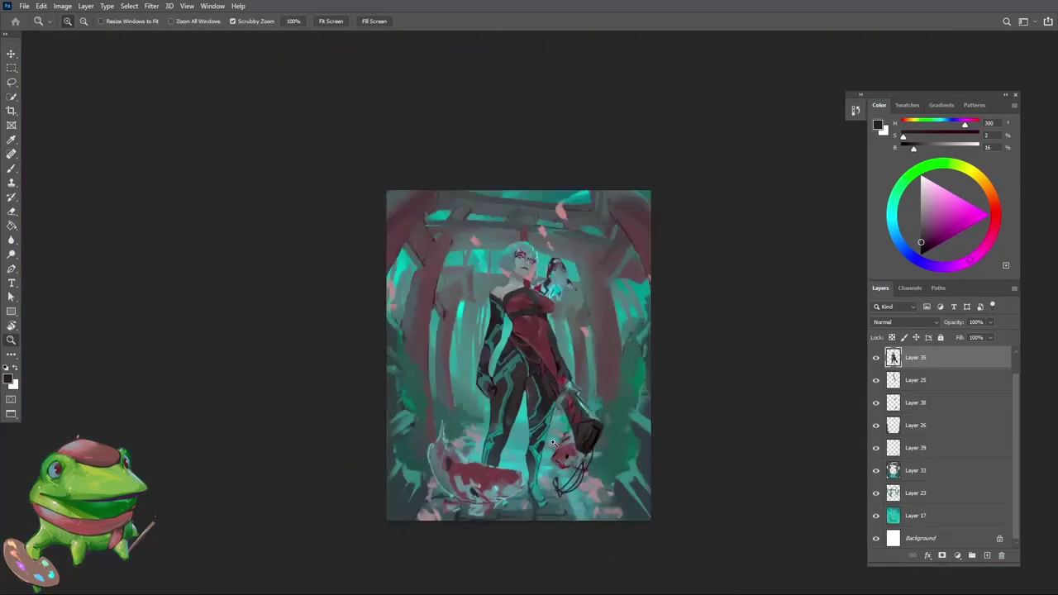
{"action": "left_click_drag", "start_coordinate": [553, 444], "coordinate": [553, 444]}
{"action": "key", "text": "b"}
{"action": "left_click", "coordinate": [493, 438], "text": "alt"}
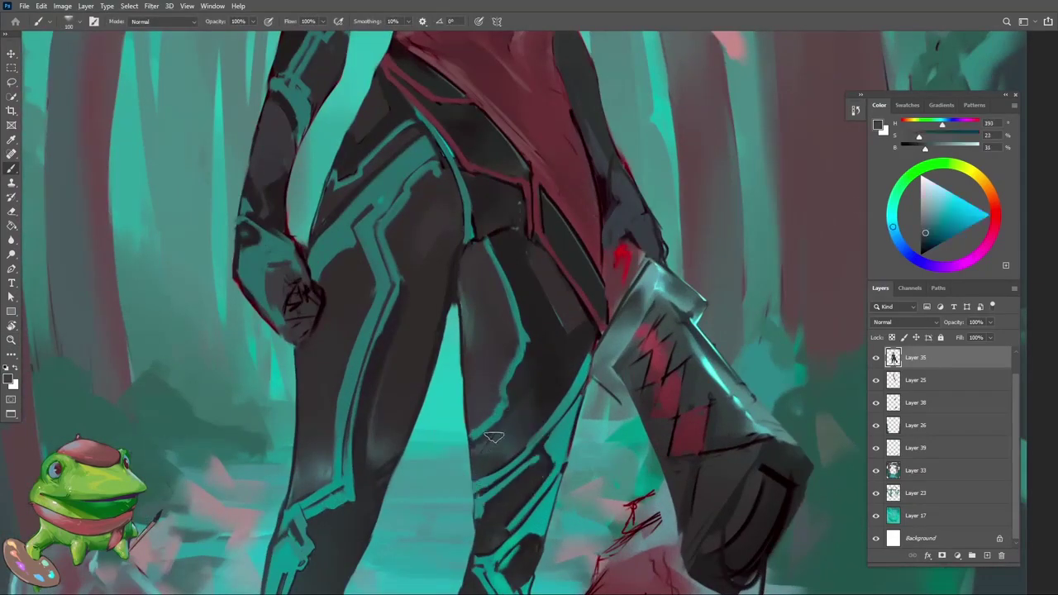
{"action": "left_click", "coordinate": [543, 380], "text": "alt"}
{"action": "key", "text": "z"}
{"action": "left_click_drag", "start_coordinate": [486, 415], "coordinate": [526, 417]}
{"action": "key", "text": "b"}
{"action": "key", "text": "bracketleft"}
{"action": "key", "text": "bracketleft"}
{"action": "key", "text": "bracketleft"}
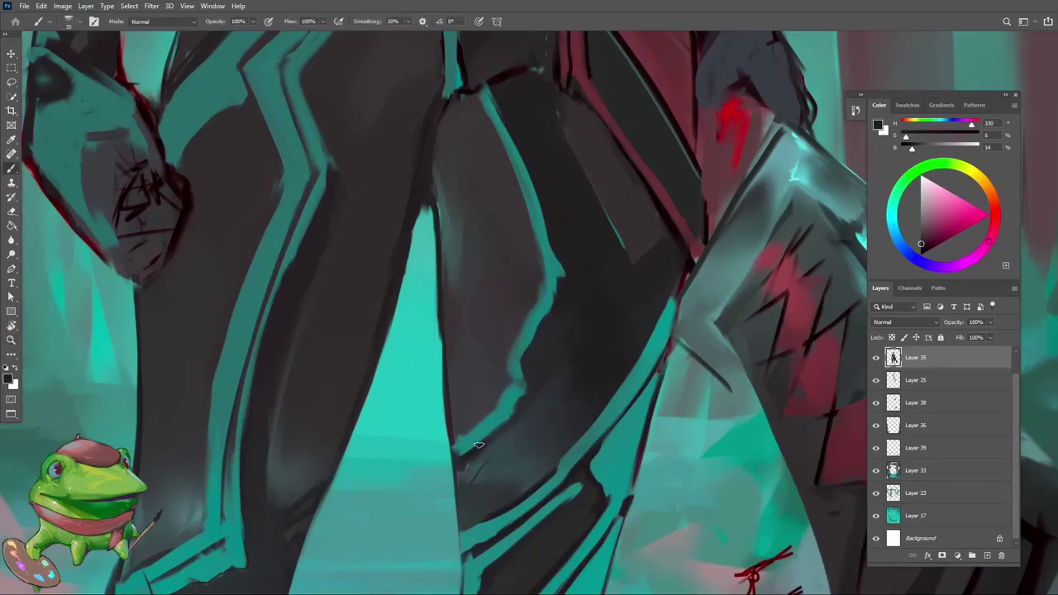
{"action": "scroll", "coordinate": [492, 434], "scroll_direction": "down", "scroll_amount": 1}
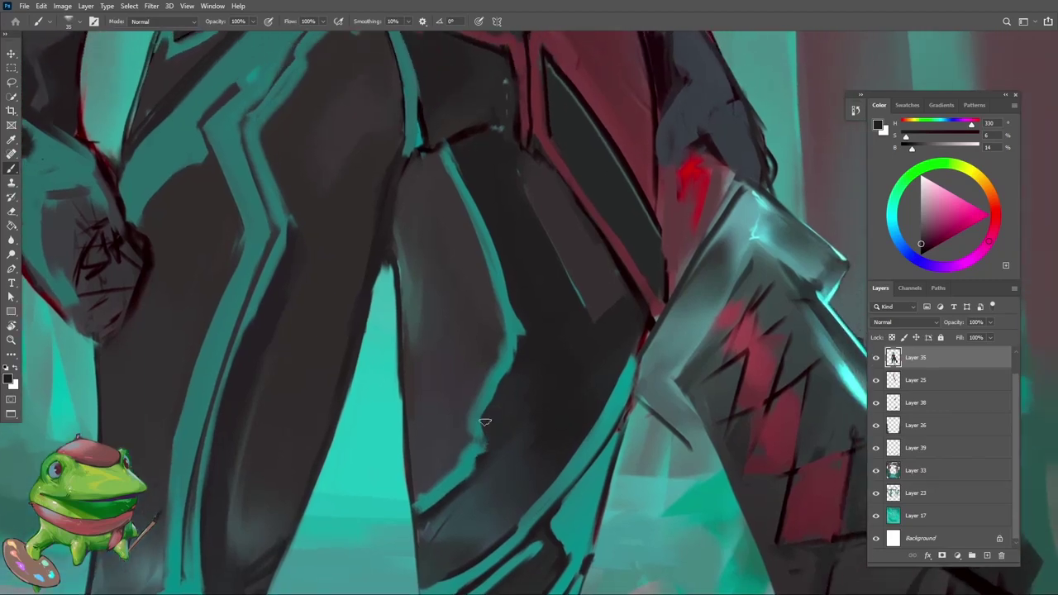
{"action": "mouse_move", "coordinate": [510, 376]}
{"action": "left_mouse_down"}
{"action": "mouse_move", "coordinate": [522, 346]}
{"action": "mouse_move", "coordinate": [443, 407]}
{"action": "left_mouse_up"}
Step: Flip the canvas view back and refine the teal line along the thigh beside the weapon with sampled teal
{"action": "key", "text": "z"}
{"action": "key", "text": "ctrl+shift+h"}
{"action": "left_click_drag", "start_coordinate": [442, 353], "coordinate": [464, 324]}
{"action": "key", "text": "b"}
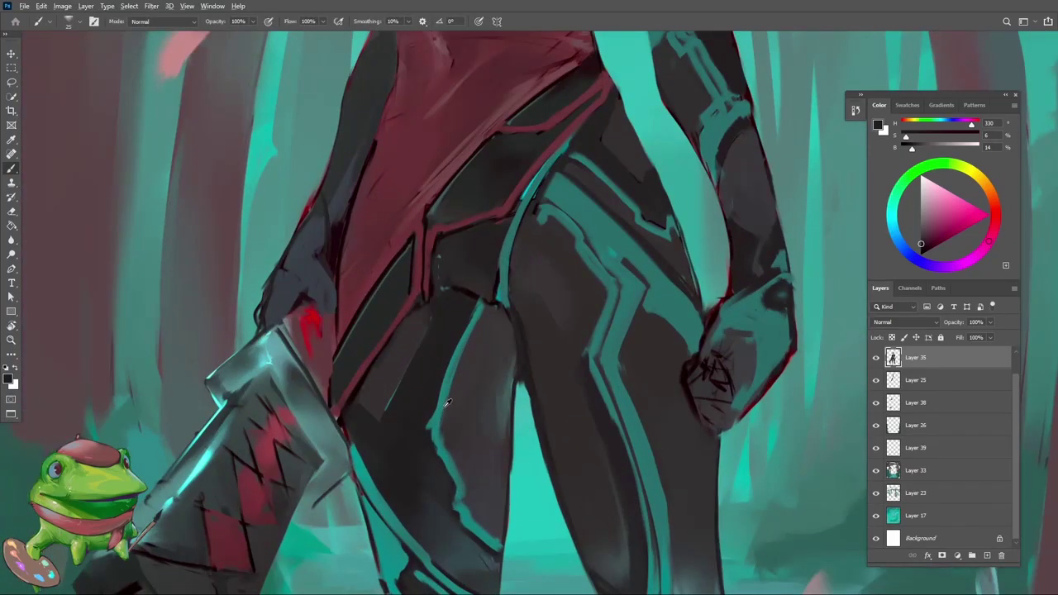
{"action": "left_click", "coordinate": [447, 403], "text": "alt"}
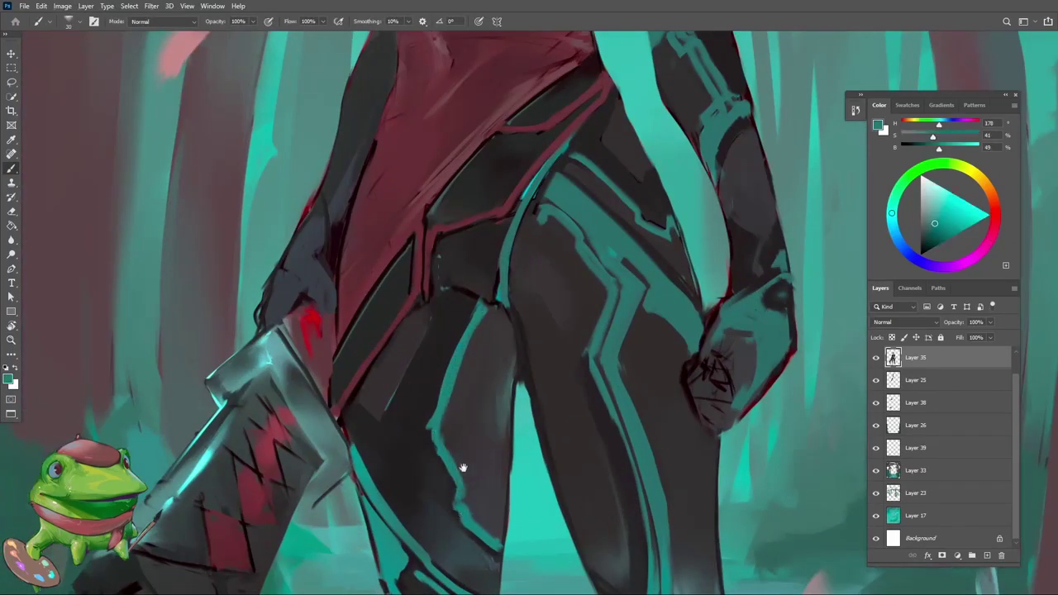
{"action": "mouse_move", "coordinate": [462, 468]}
{"action": "left_mouse_down"}
{"action": "mouse_move", "coordinate": [431, 422]}
{"action": "mouse_move", "coordinate": [459, 458]}
{"action": "left_mouse_up"}
{"action": "left_click", "coordinate": [436, 443], "text": "alt"}
Step: Touch up the dark area next to the thigh's teal line with a slightly larger brush and sampled near-black
{"action": "key", "text": "z"}
{"action": "mouse_move", "coordinate": [457, 382]}
{"action": "left_mouse_down"}
{"action": "mouse_move", "coordinate": [416, 391]}
{"action": "mouse_move", "coordinate": [438, 425]}
{"action": "left_mouse_up"}
{"action": "key", "text": "b"}
{"action": "key", "text": "]"}
{"action": "left_click", "coordinate": [453, 455], "text": "alt"}
Step: Shade the inner thigh panel beside the gap between the legs with a larger brush and sampled greys
{"action": "key", "text": "z"}
{"action": "left_click_drag", "start_coordinate": [442, 350], "coordinate": [390, 350]}
{"action": "key", "text": "r"}
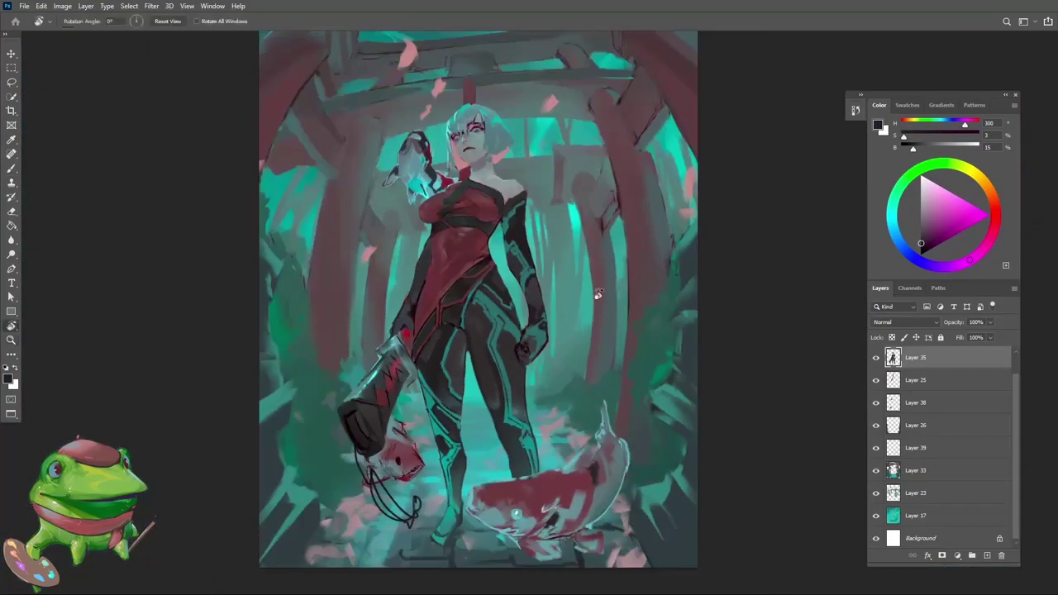
{"action": "left_click_drag", "start_coordinate": [595, 295], "coordinate": [524, 333]}
{"action": "key", "text": "z"}
{"action": "mouse_move", "coordinate": [424, 335]}
{"action": "left_mouse_down"}
{"action": "mouse_move", "coordinate": [377, 332]}
{"action": "mouse_move", "coordinate": [527, 337]}
{"action": "left_mouse_up"}
{"action": "key", "text": "b"}
{"action": "left_click", "coordinate": [438, 423], "text": "alt"}
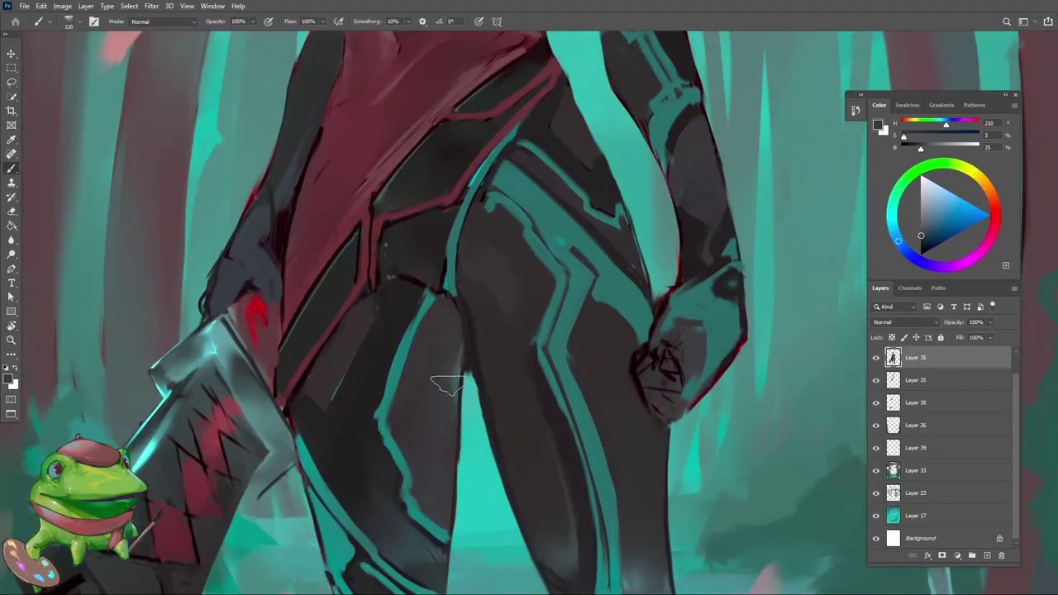
{"action": "key", "text": "bracketright"}
{"action": "left_click", "coordinate": [450, 372], "text": "alt"}
{"action": "key", "text": "bracketright"}
{"action": "left_click", "coordinate": [434, 405], "text": "alt"}
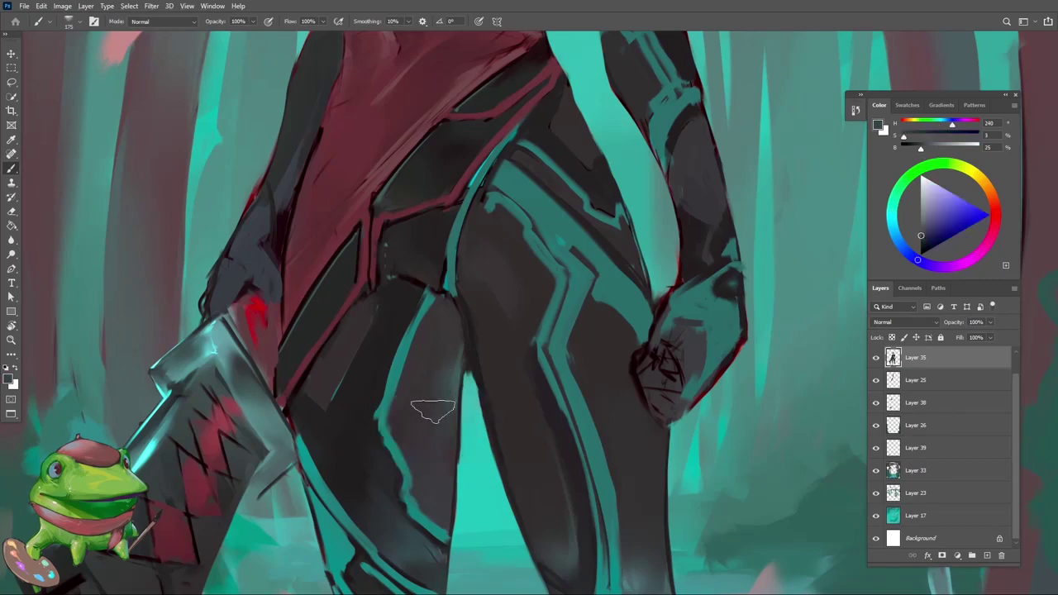
{"action": "left_click", "coordinate": [448, 343], "text": "alt"}
{"action": "mouse_move", "coordinate": [432, 411]}
{"action": "left_mouse_down"}
{"action": "mouse_move", "coordinate": [449, 360]}
{"action": "mouse_move", "coordinate": [398, 432]}
{"action": "left_mouse_up"}
{"action": "left_click", "coordinate": [449, 318], "text": "alt"}
Step: Flip the canvas view and blend the top of the thigh panel beside the weapon with sampled dark greys
{"action": "key", "text": "z"}
{"action": "key", "text": "b"}
{"action": "mouse_move", "coordinate": [464, 347]}
{"action": "left_mouse_down"}
{"action": "mouse_move", "coordinate": [506, 342]}
{"action": "mouse_move", "coordinate": [409, 430]}
{"action": "left_mouse_up"}
{"action": "key", "text": "z"}
{"action": "key", "text": "F2"}
{"action": "mouse_move", "coordinate": [542, 405]}
{"action": "left_mouse_down"}
{"action": "mouse_move", "coordinate": [504, 406]}
{"action": "mouse_move", "coordinate": [458, 372]}
{"action": "mouse_move", "coordinate": [438, 373]}
{"action": "mouse_move", "coordinate": [455, 377]}
{"action": "left_mouse_up"}
{"action": "key", "text": "b"}
{"action": "left_click", "coordinate": [441, 380], "text": "alt"}
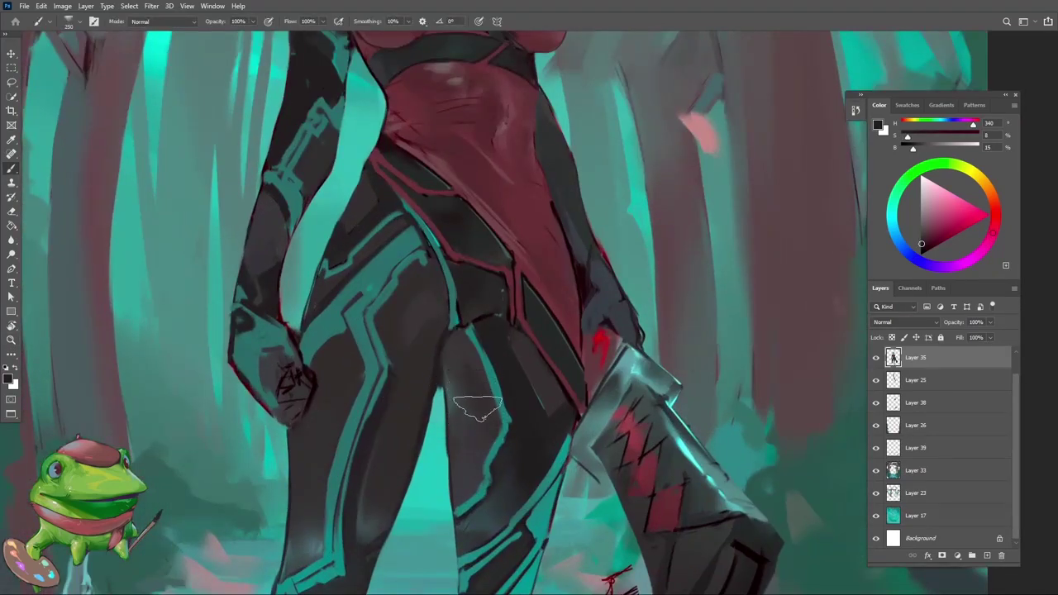
{"action": "left_click", "coordinate": [478, 413], "text": "alt"}
{"action": "scroll", "coordinate": [480, 429], "scroll_direction": "up", "scroll_amount": 2}
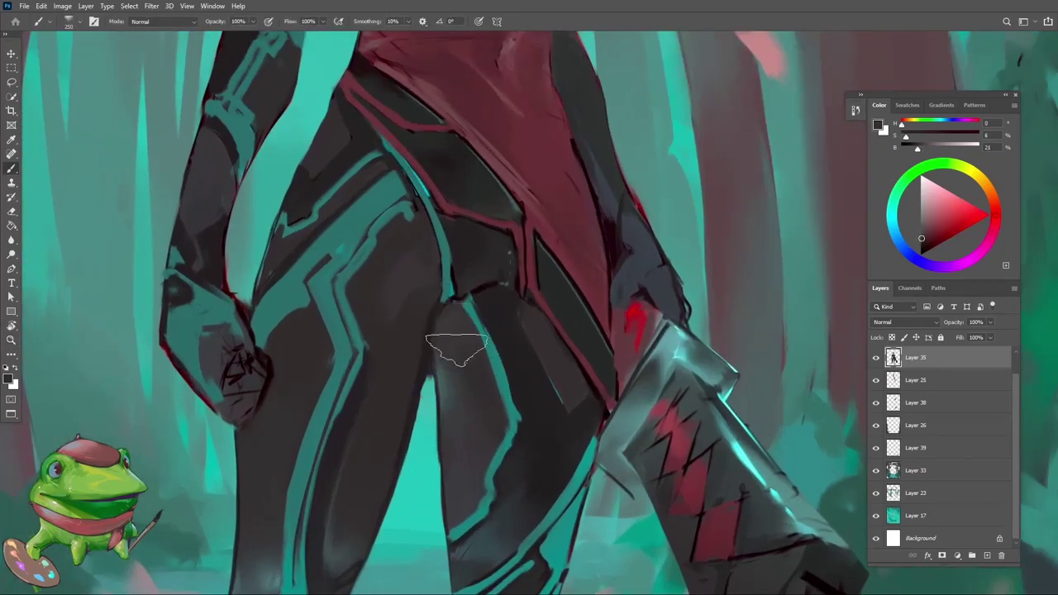
{"action": "left_click", "coordinate": [465, 370], "text": "alt"}
{"action": "mouse_move", "coordinate": [473, 400]}
{"action": "left_mouse_down"}
{"action": "mouse_move", "coordinate": [426, 401]}
{"action": "mouse_move", "coordinate": [529, 386]}
{"action": "left_mouse_up"}
Step: Smooth the grey shape on the outer thigh below the red trim with sampled dark greys
{"action": "left_click", "coordinate": [547, 387], "text": "alt"}
{"action": "key", "text": "["}
{"action": "key", "text": "["}
{"action": "key", "text": "["}
{"action": "scroll", "coordinate": [507, 325], "scroll_direction": "down", "scroll_amount": 5}
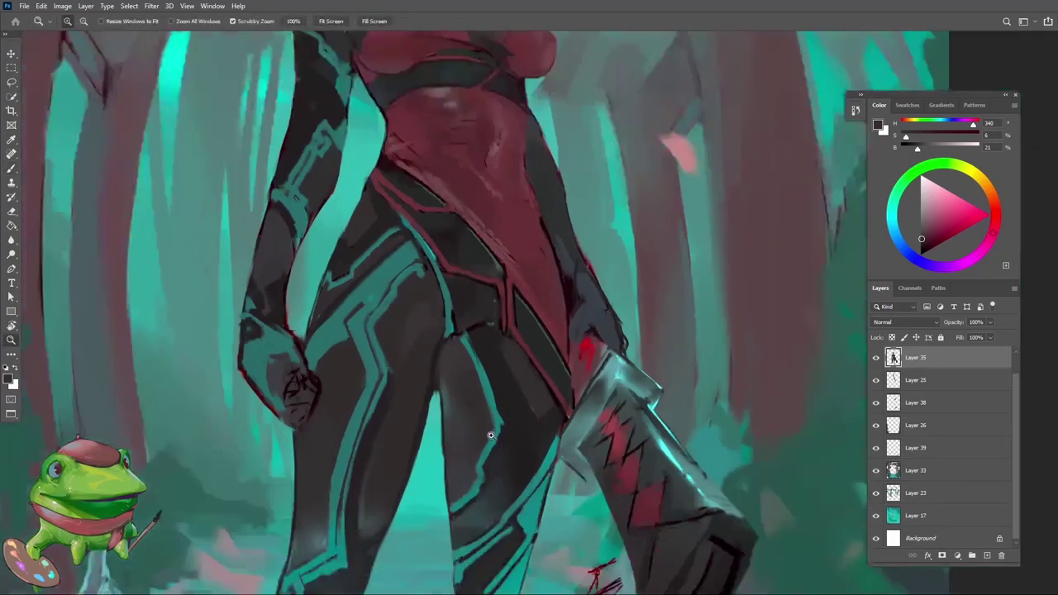
{"action": "scroll", "coordinate": [463, 364], "scroll_direction": "up", "scroll_amount": 5}
{"action": "left_click", "coordinate": [409, 404], "text": "alt"}
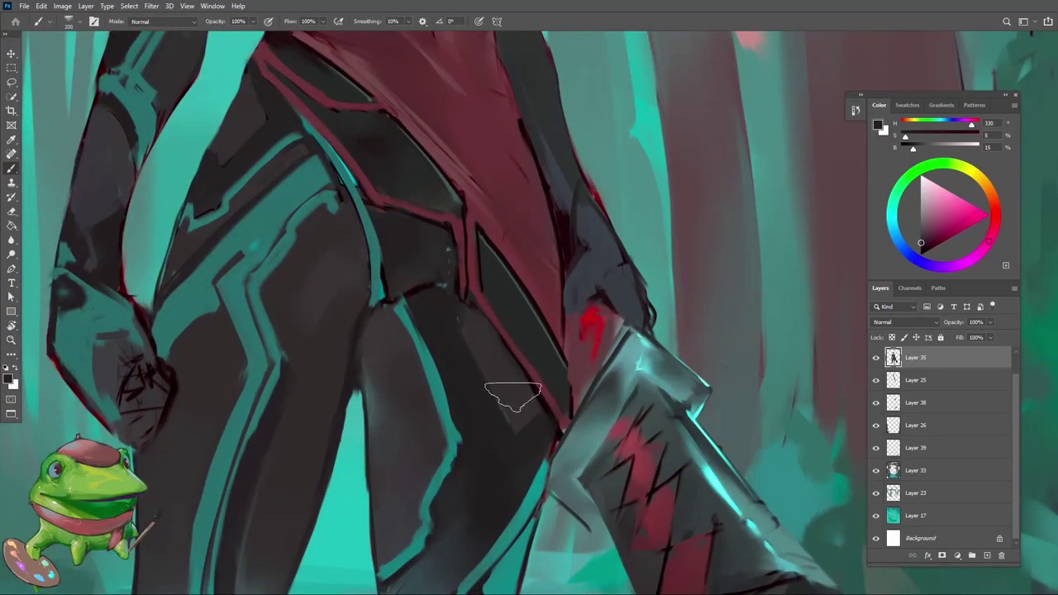
{"action": "left_click", "coordinate": [481, 329], "text": "alt"}
{"action": "left_click_drag", "start_coordinate": [476, 368], "coordinate": [455, 459]}
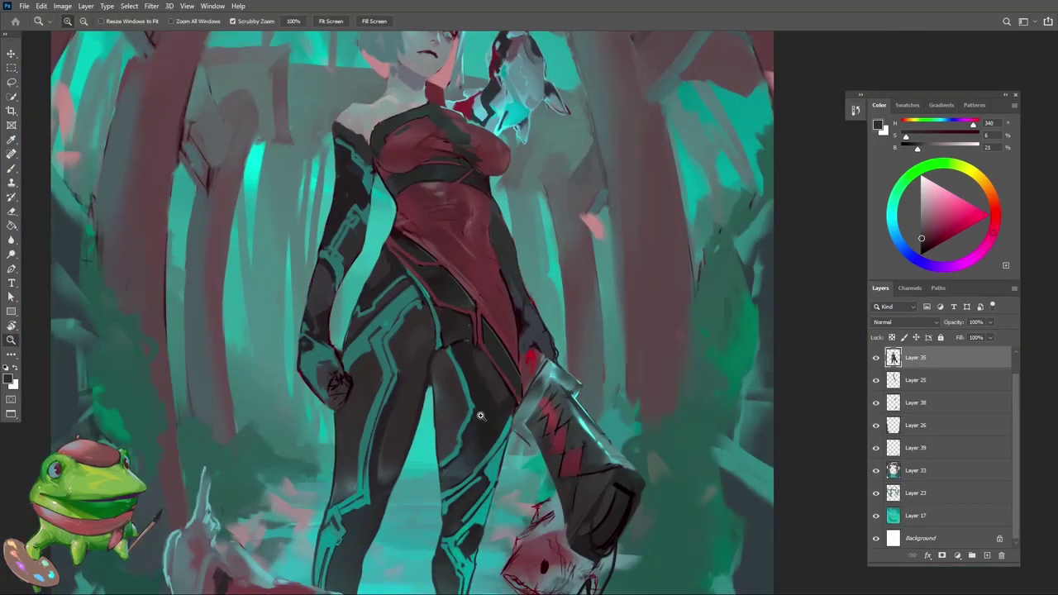
Step: Soften the shading on the upper thigh below the gloved fist's hip panel with sampled dark grey
{"action": "left_click_drag", "start_coordinate": [481, 416], "coordinate": [465, 416]}
{"action": "scroll", "coordinate": [459, 393], "scroll_direction": "up", "scroll_amount": 2}
{"action": "scroll", "coordinate": [447, 350], "scroll_direction": "up", "scroll_amount": 4}
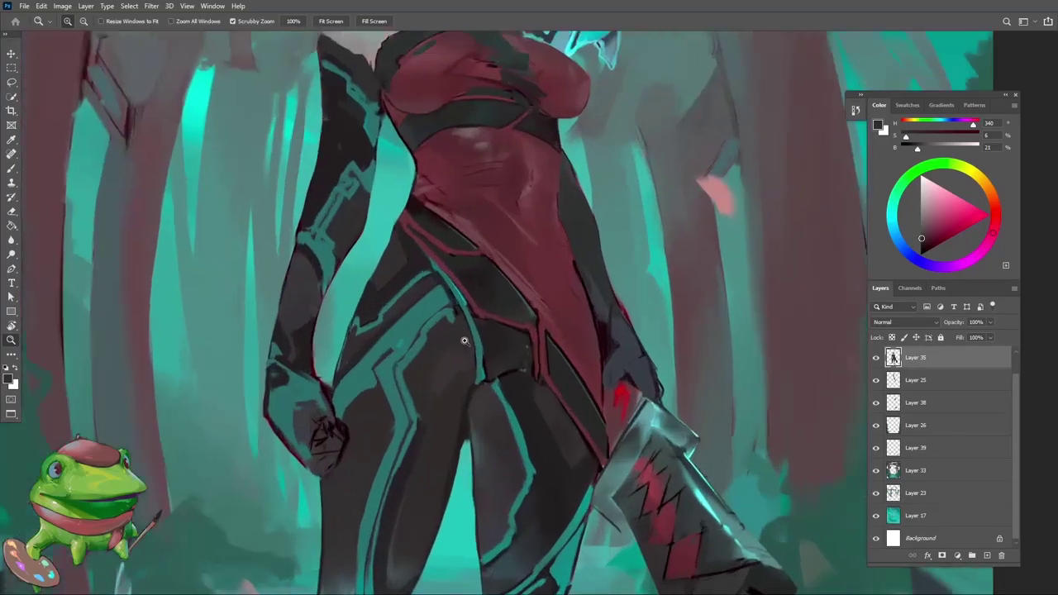
{"action": "key", "text": "b"}
{"action": "left_click", "coordinate": [435, 373], "text": "alt"}
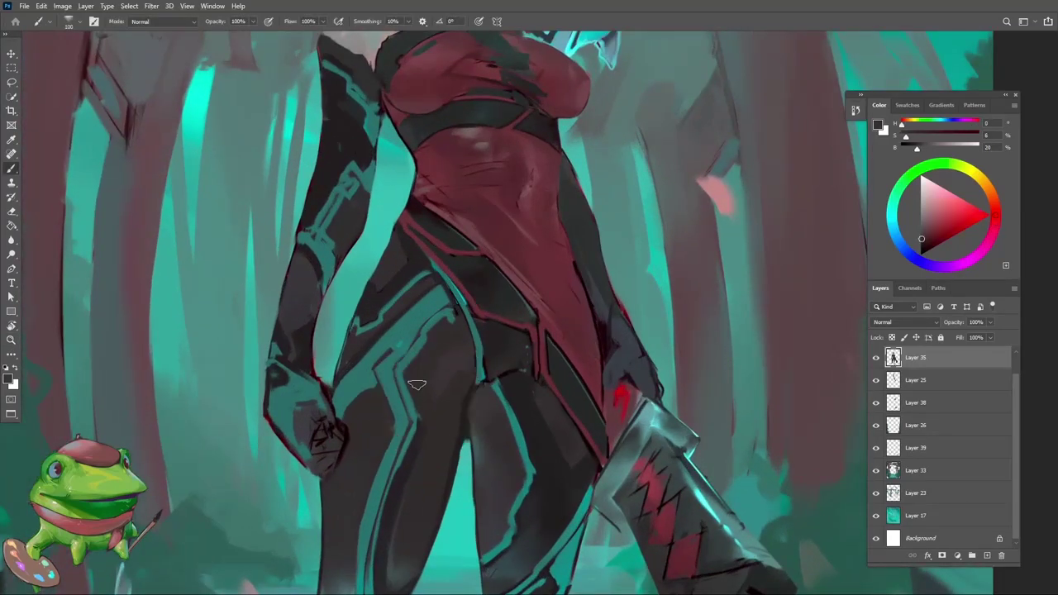
{"action": "key", "text": "z"}
{"action": "left_click_drag", "start_coordinate": [462, 378], "coordinate": [380, 397]}
{"action": "key", "text": "r"}
{"action": "mouse_move", "coordinate": [568, 368]}
{"action": "left_mouse_down"}
{"action": "mouse_move", "coordinate": [564, 281]}
{"action": "mouse_move", "coordinate": [559, 372]}
{"action": "left_mouse_up"}
{"action": "key", "text": "z"}
{"action": "left_click_drag", "start_coordinate": [492, 415], "coordinate": [511, 449]}
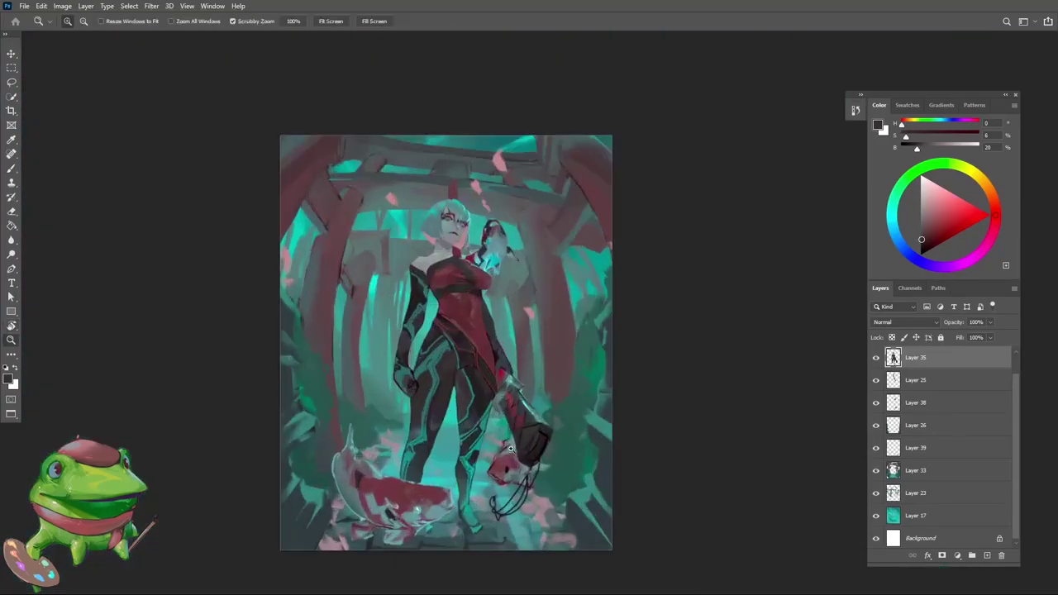
Step: Shade the lower thigh above the knee's teal lines with sampled grey-teal and dark grey tones
{"action": "scroll", "coordinate": [470, 453], "scroll_direction": "up", "scroll_amount": 5}
{"action": "key", "text": "b"}
{"action": "left_click", "coordinate": [457, 399], "text": "alt"}
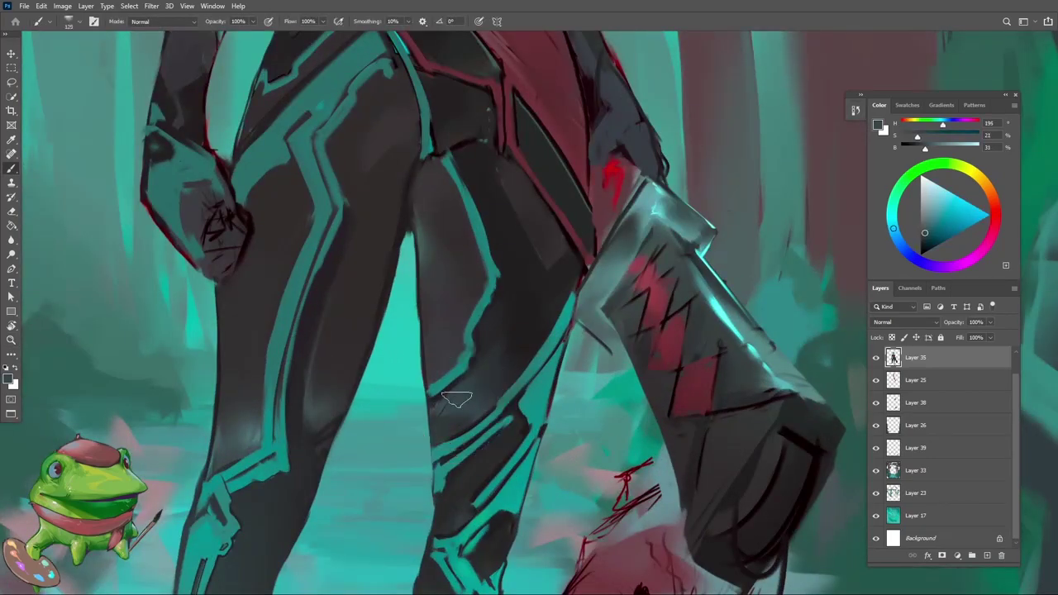
{"action": "left_click", "coordinate": [446, 403], "text": "alt"}
{"action": "left_click", "coordinate": [459, 397], "text": "alt"}
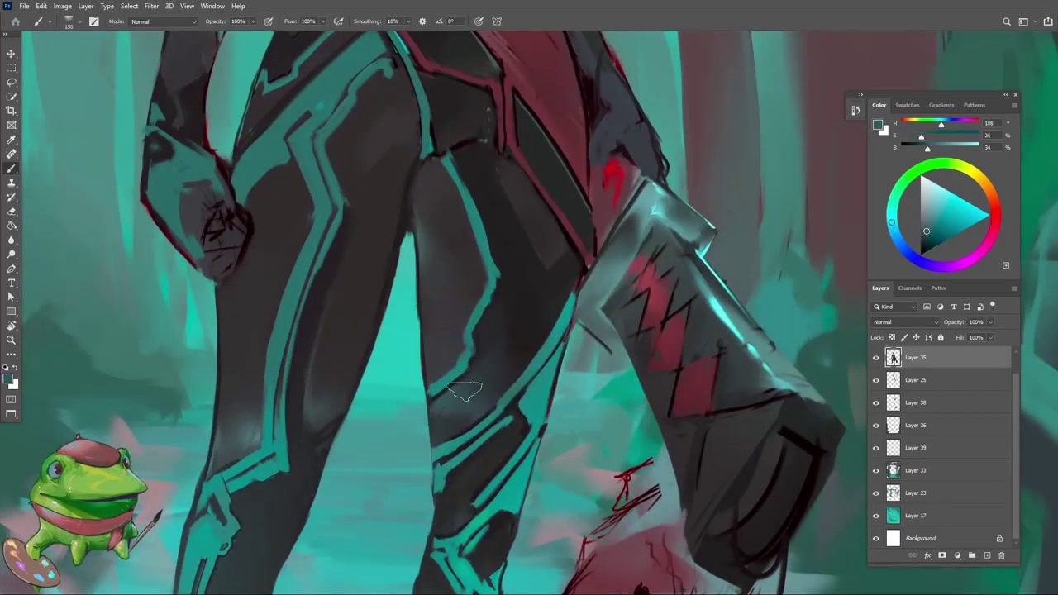
{"action": "key", "text": "z"}
{"action": "mouse_move", "coordinate": [470, 394]}
{"action": "left_mouse_down"}
{"action": "mouse_move", "coordinate": [413, 392]}
{"action": "mouse_move", "coordinate": [498, 376]}
{"action": "mouse_move", "coordinate": [523, 341]}
{"action": "left_mouse_up"}
{"action": "key", "text": "b"}
{"action": "left_click", "coordinate": [504, 366], "text": "alt"}
{"action": "key", "text": "z"}
{"action": "key", "text": "b"}
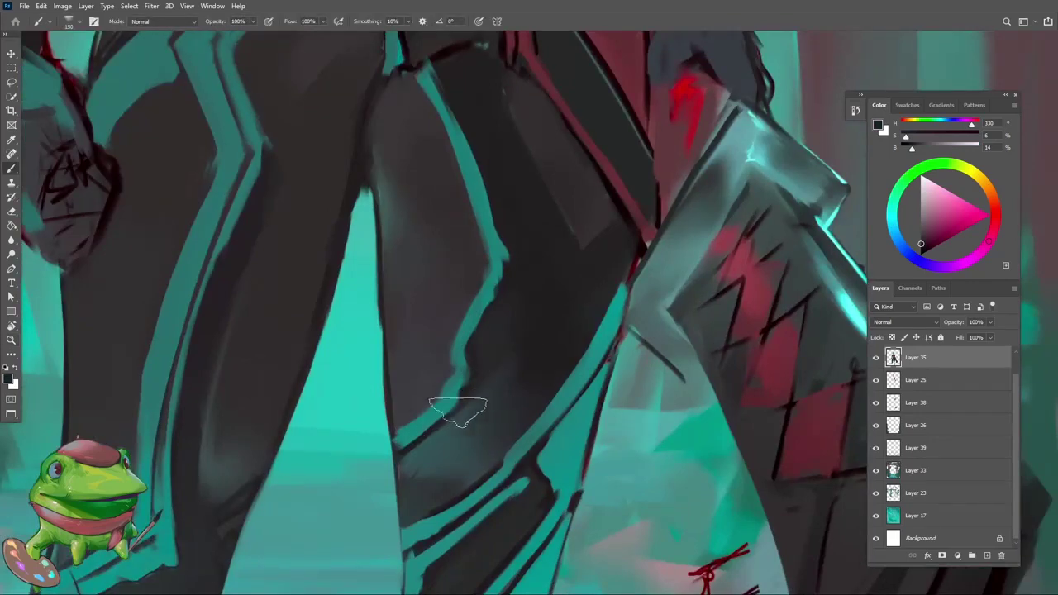
Step: Refine the edge beneath the teal line's bend on the thigh with a smaller brush and sampled dark grey
{"action": "left_click", "coordinate": [402, 454], "text": "alt"}
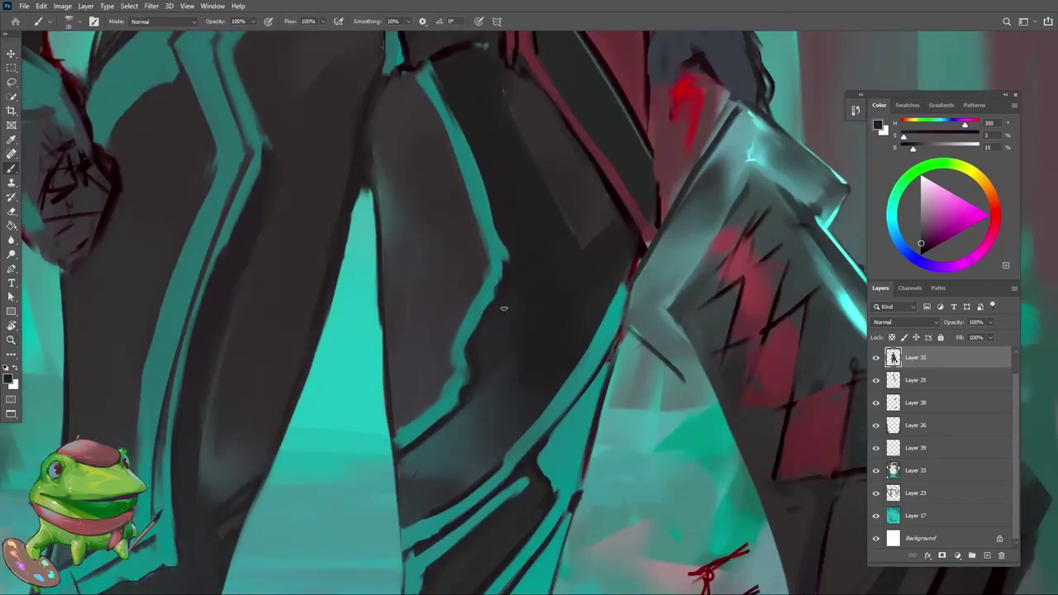
{"action": "key", "text": "z"}
{"action": "mouse_move", "coordinate": [502, 312]}
{"action": "left_mouse_down"}
{"action": "mouse_move", "coordinate": [438, 321]}
{"action": "mouse_move", "coordinate": [494, 359]}
{"action": "mouse_move", "coordinate": [439, 417]}
{"action": "left_mouse_up"}
{"action": "key", "text": "b"}
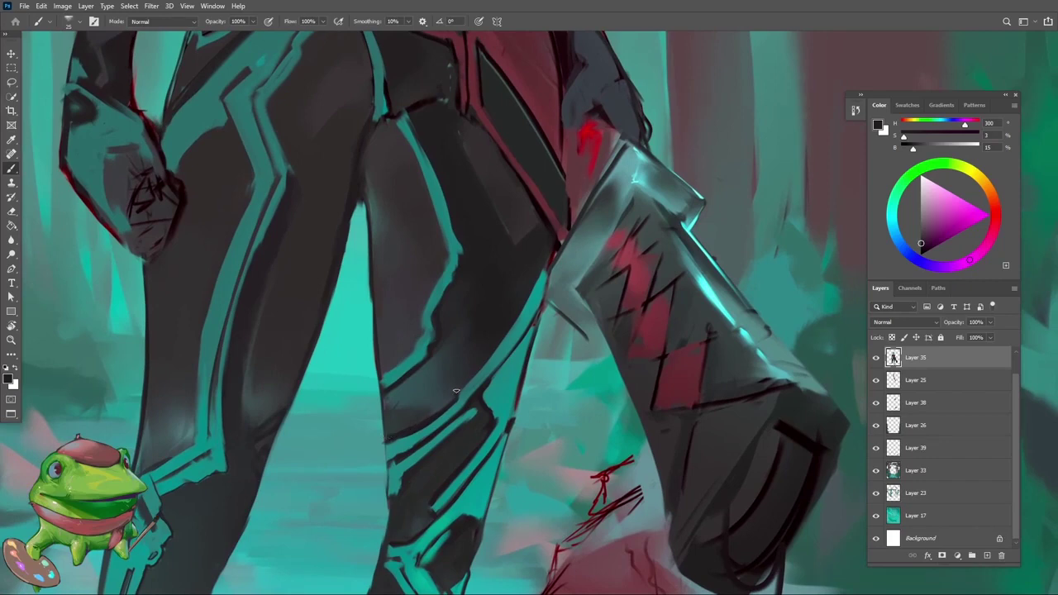
{"action": "key", "text": "z"}
{"action": "scroll", "coordinate": [529, 293], "scroll_direction": "down", "scroll_amount": 5}
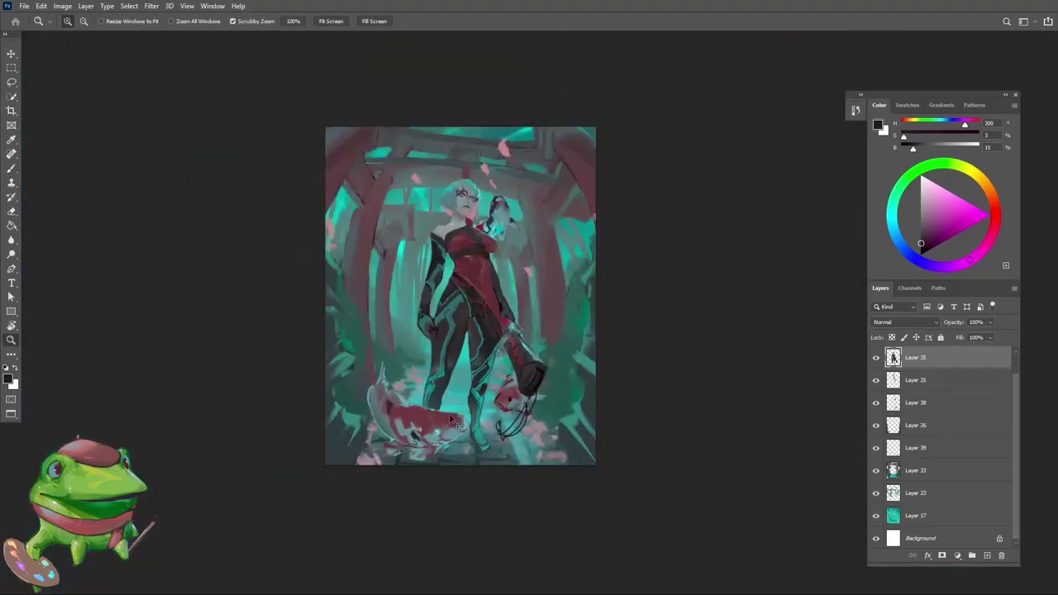
Step: Flip the canvas view and, on Layer 33, paint over the small brace beside the background pillar with sampled greys
{"action": "scroll", "coordinate": [464, 361], "scroll_direction": "up", "scroll_amount": 6}
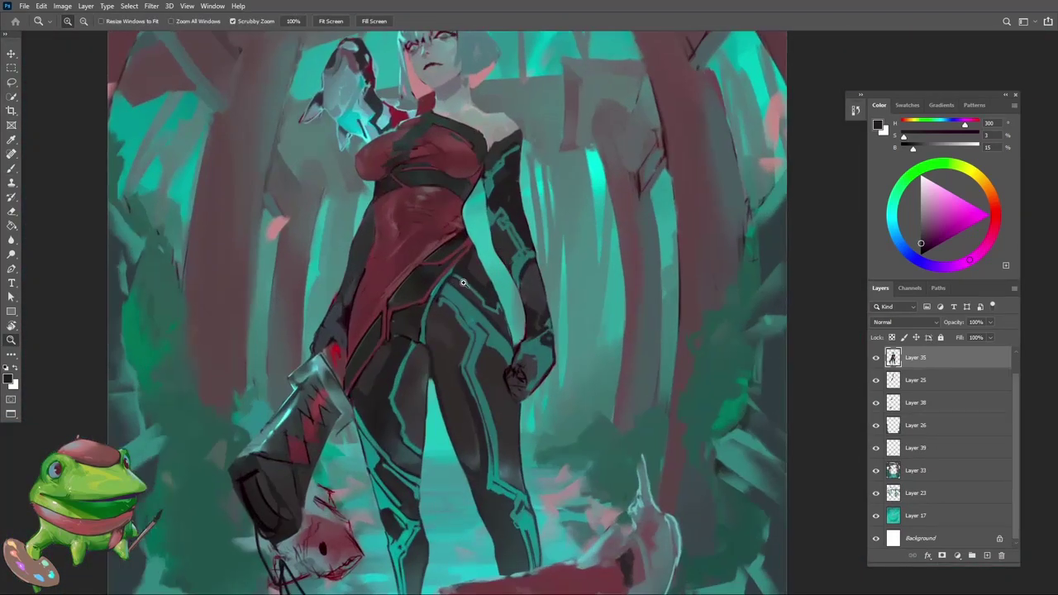
{"action": "scroll", "coordinate": [413, 423], "scroll_direction": "down", "scroll_amount": 5}
{"action": "scroll", "coordinate": [469, 371], "scroll_direction": "down", "scroll_amount": 2}
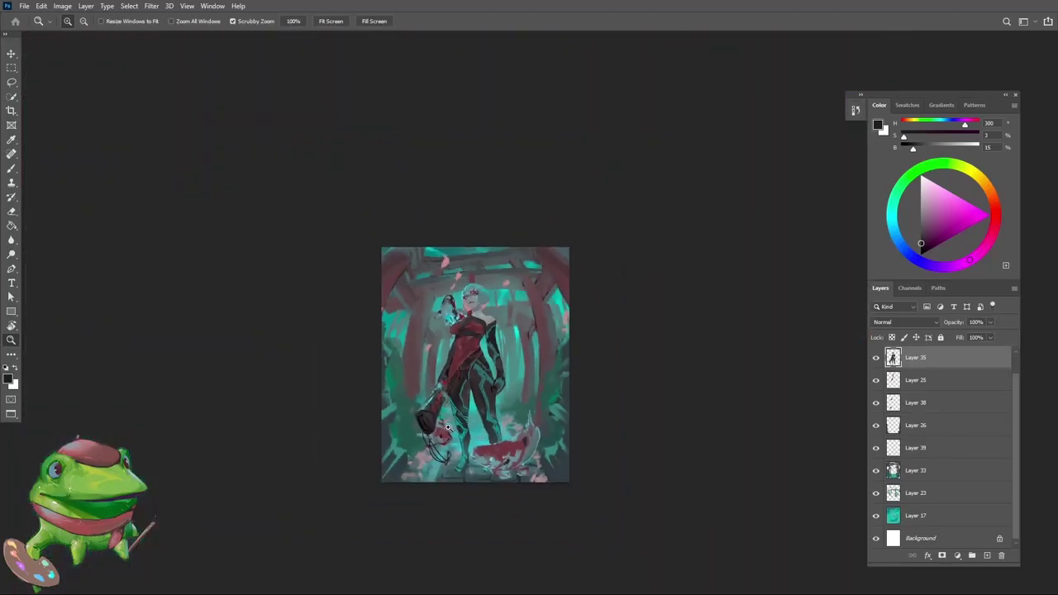
{"action": "mouse_move", "coordinate": [506, 329]}
{"action": "left_mouse_down"}
{"action": "mouse_move", "coordinate": [545, 307]}
{"action": "mouse_move", "coordinate": [641, 337]}
{"action": "left_mouse_up"}
{"action": "left_click", "coordinate": [580, 332], "text": "ctrl"}
{"action": "key", "text": "e"}
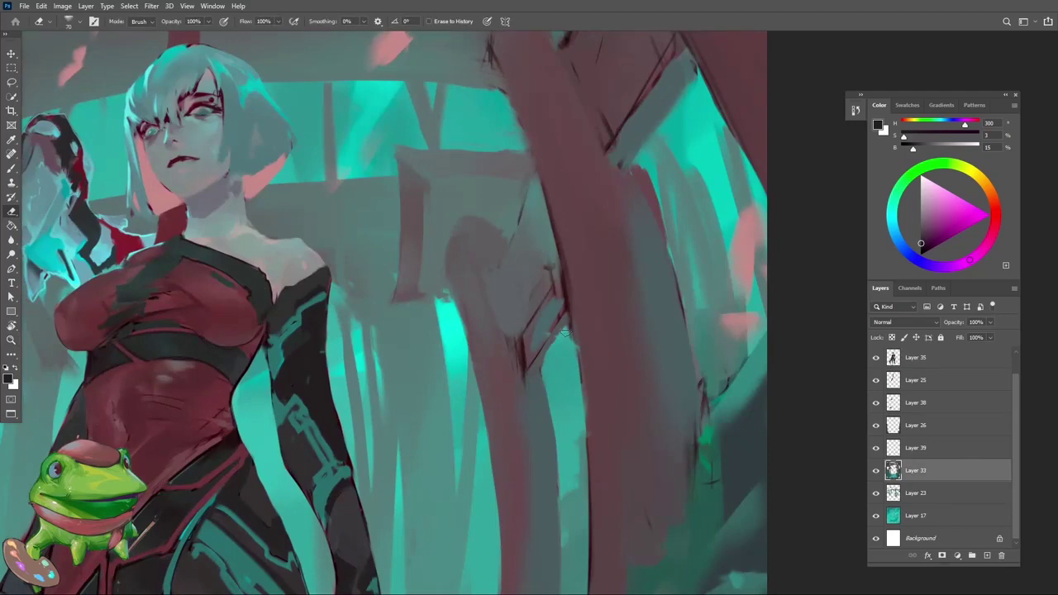
{"action": "key", "text": "b"}
{"action": "left_click", "coordinate": [548, 310], "text": "alt"}
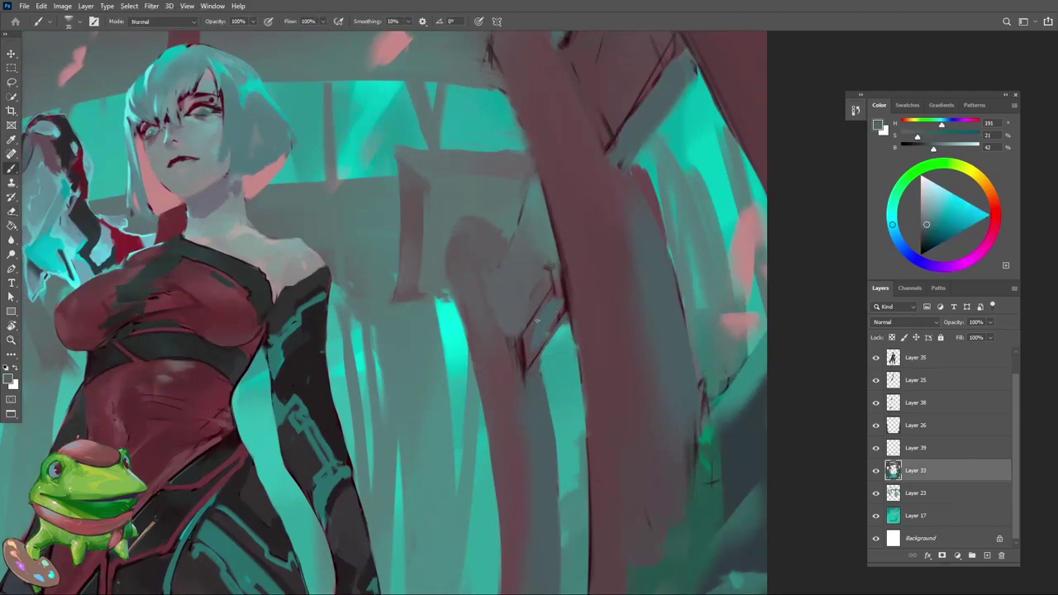
{"action": "left_click", "coordinate": [541, 294], "text": "alt"}
{"action": "left_click_drag", "start_coordinate": [534, 302], "coordinate": [475, 411]}
{"action": "left_click_drag", "start_coordinate": [543, 329], "coordinate": [577, 329]}
Step: Clean up the top of the distant pillar behind the lowered arm with the Eraser and a sampled reddish grey
{"action": "key", "text": "e"}
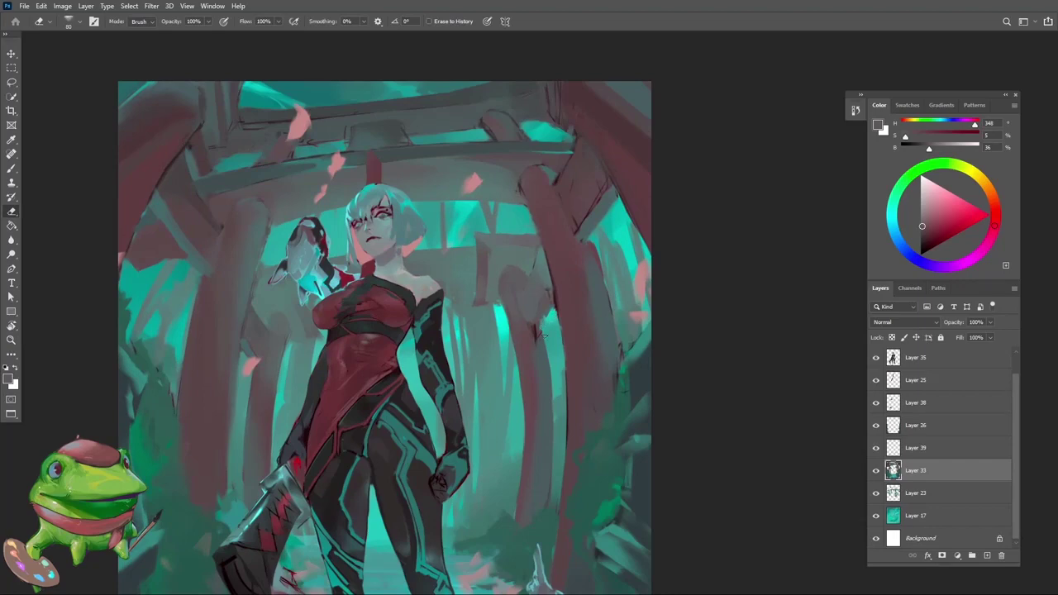
{"action": "key", "text": "b"}
{"action": "left_click", "coordinate": [531, 328], "text": "alt"}
{"action": "key", "text": "e"}
Step: Blend the distant pillar below the woman's raised hand with a sampled neutral grey
{"action": "scroll", "coordinate": [546, 320], "scroll_direction": "down", "scroll_amount": 5}
{"action": "scroll", "coordinate": [397, 347], "scroll_direction": "up", "scroll_amount": 4}
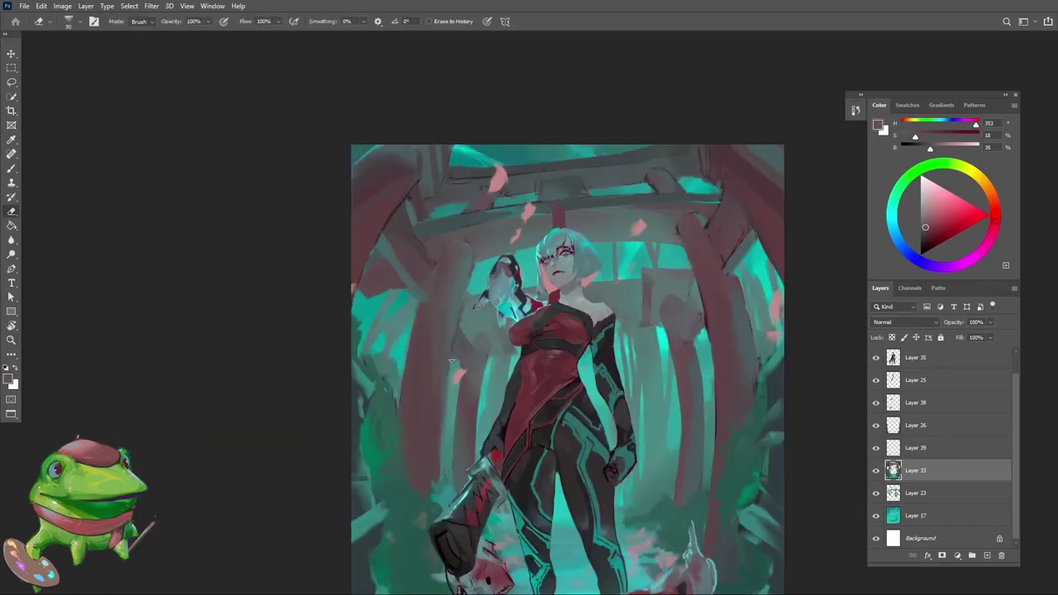
{"action": "key", "text": "b"}
{"action": "left_click", "coordinate": [462, 370], "text": "alt"}
{"action": "key", "text": "z"}
{"action": "left_click_drag", "start_coordinate": [469, 338], "coordinate": [458, 380]}
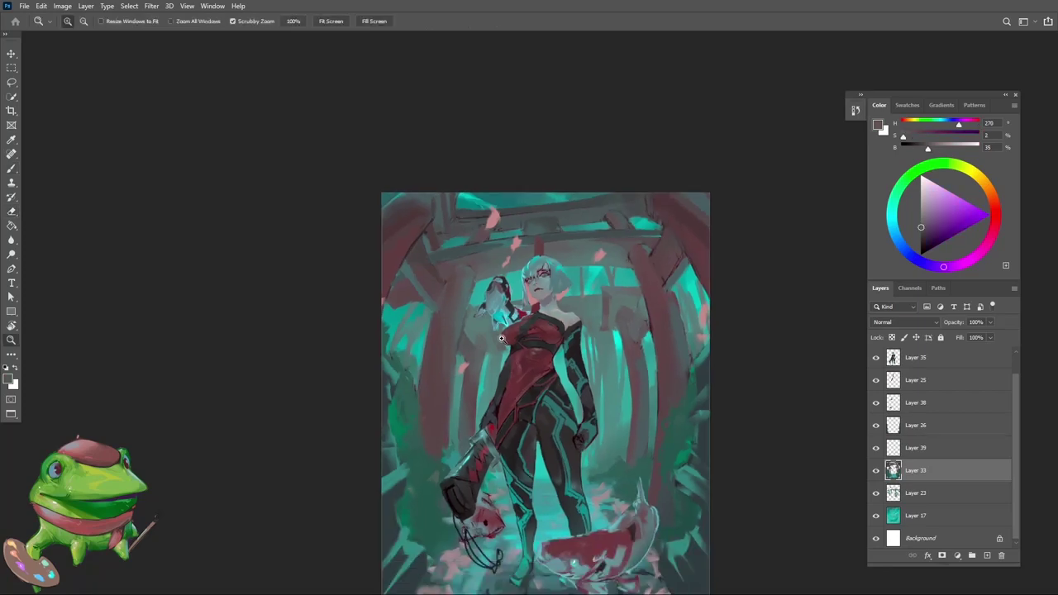
{"action": "mouse_move", "coordinate": [507, 343]}
{"action": "left_mouse_down"}
{"action": "mouse_move", "coordinate": [461, 361]}
{"action": "mouse_move", "coordinate": [392, 413]}
{"action": "left_mouse_up"}
{"action": "left_click", "coordinate": [442, 327]}
{"action": "key", "text": "b"}
Step: Paint the distant structure beside the raised hand with a larger brush and sampled teal-grey, and erase the excess
{"action": "key", "text": "z"}
{"action": "mouse_move", "coordinate": [395, 328]}
{"action": "left_mouse_down"}
{"action": "mouse_move", "coordinate": [376, 331]}
{"action": "mouse_move", "coordinate": [404, 338]}
{"action": "left_mouse_up"}
{"action": "key", "text": "b"}
{"action": "key", "text": "]"}
{"action": "left_click", "coordinate": [386, 355], "text": "alt"}
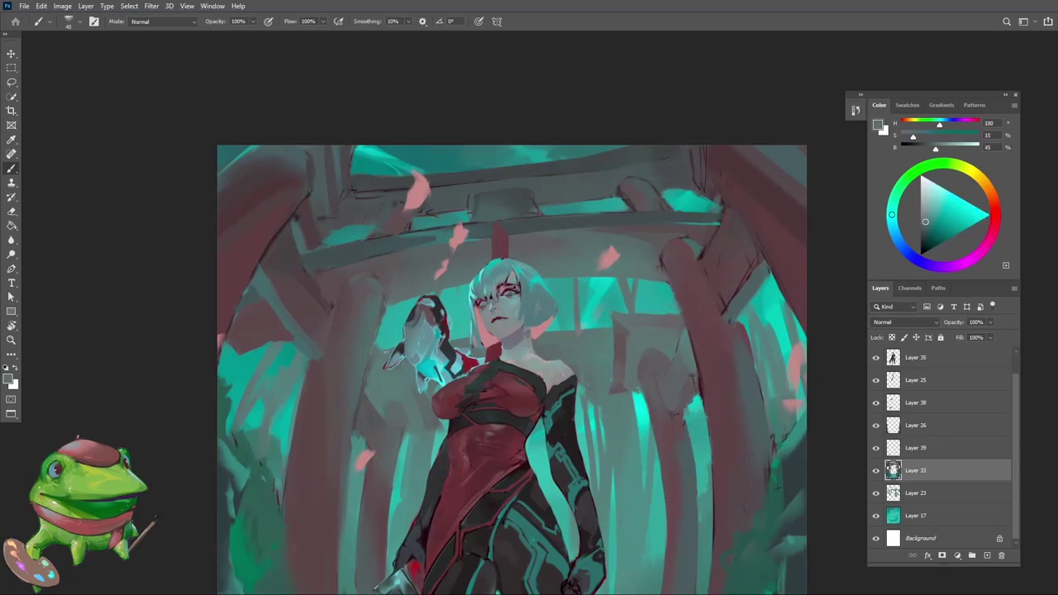
{"action": "key", "text": "e"}
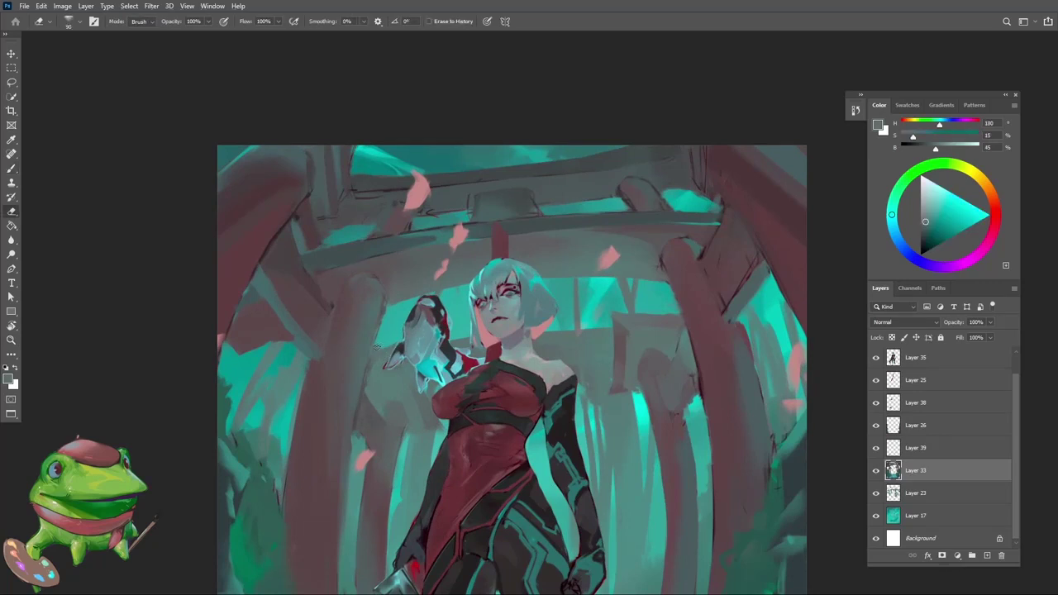
Step: Soften the shading of the large pillar beside the raised hand with sampled blue-greys and a larger brush
{"action": "key", "text": "b"}
{"action": "left_click", "coordinate": [349, 431], "text": "alt"}
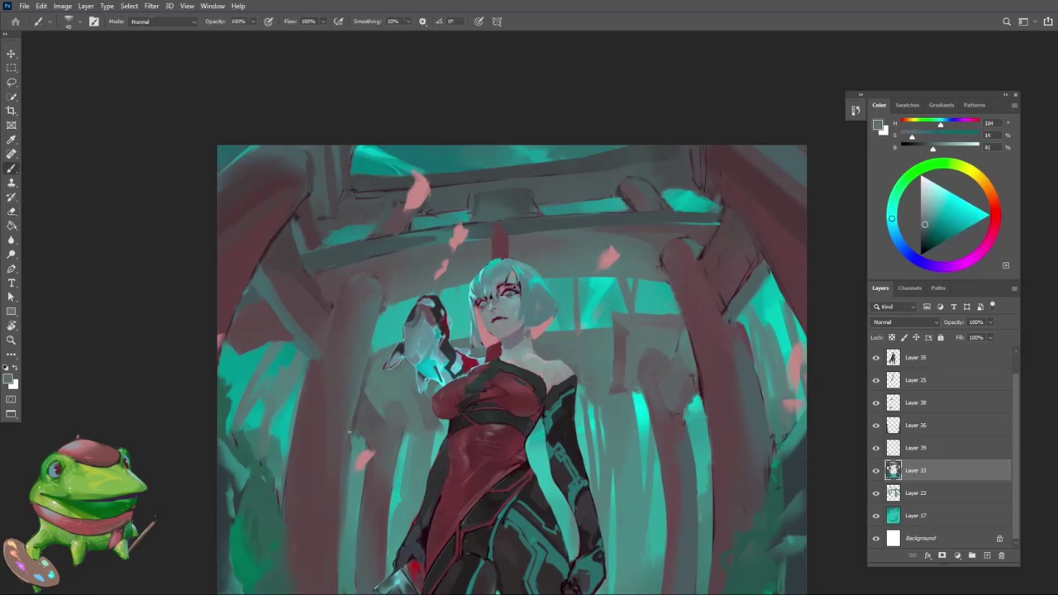
{"action": "left_click", "coordinate": [357, 386], "text": "alt"}
{"action": "key", "text": "bracketright"}
{"action": "left_click_drag", "start_coordinate": [370, 383], "coordinate": [314, 384]}
{"action": "mouse_move", "coordinate": [382, 421]}
{"action": "left_mouse_down"}
{"action": "mouse_move", "coordinate": [369, 371]}
{"action": "mouse_move", "coordinate": [381, 371]}
{"action": "left_mouse_up"}
{"action": "left_click", "coordinate": [337, 363], "text": "alt"}
{"action": "left_click", "coordinate": [308, 317], "text": "alt"}
Step: Erase stray paint around the edges of the pillars behind the raised hand
{"action": "key", "text": "e"}
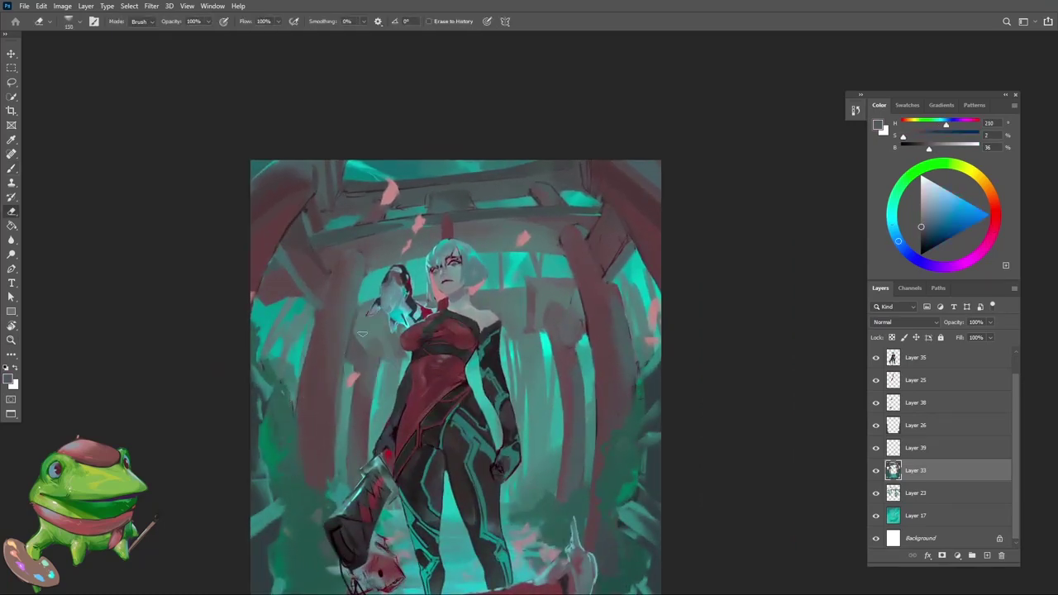
{"action": "key", "text": "v"}
{"action": "key", "text": "e"}
{"action": "left_click_drag", "start_coordinate": [355, 357], "coordinate": [401, 350]}
{"action": "key", "text": "v"}
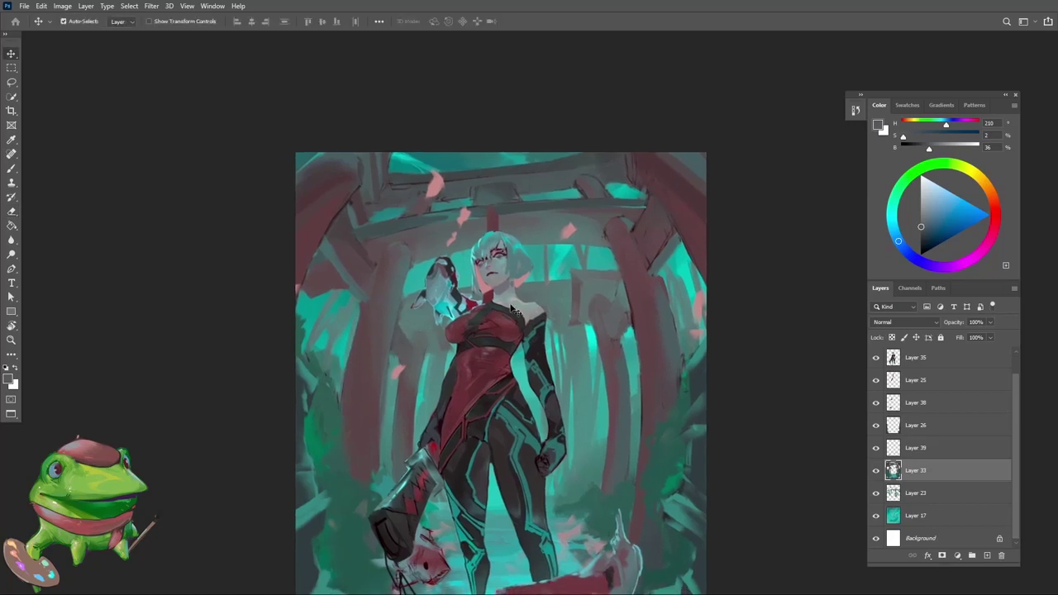
Step: Switch to Layer 23 and paint sampled teal-grey over the bright forest gap outside the large pillar
{"action": "left_click", "coordinate": [541, 297]}
{"action": "key", "text": "e"}
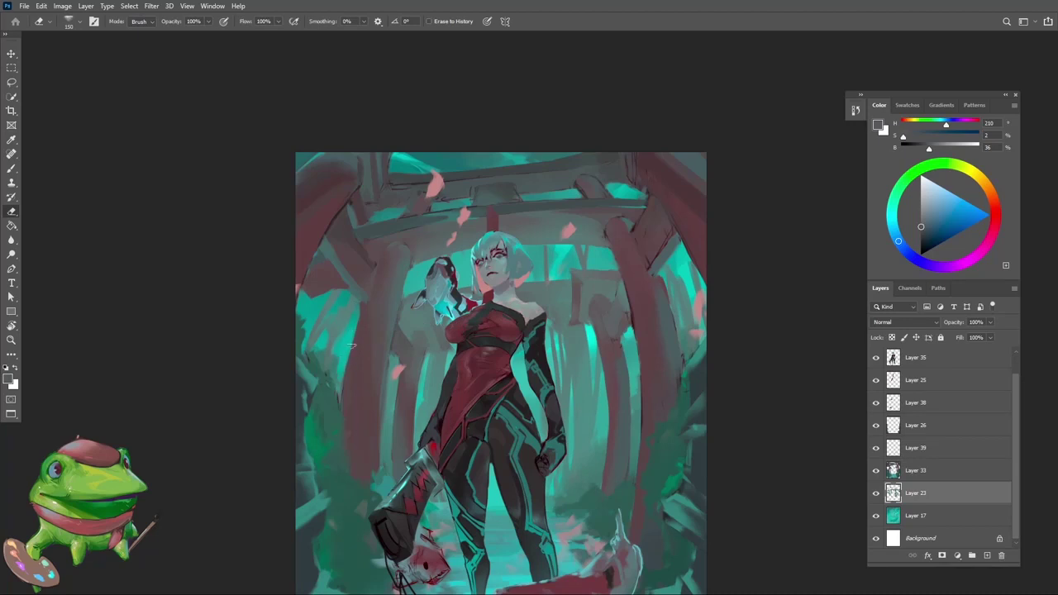
{"action": "key", "text": "b"}
{"action": "left_click", "coordinate": [343, 329], "text": "alt"}
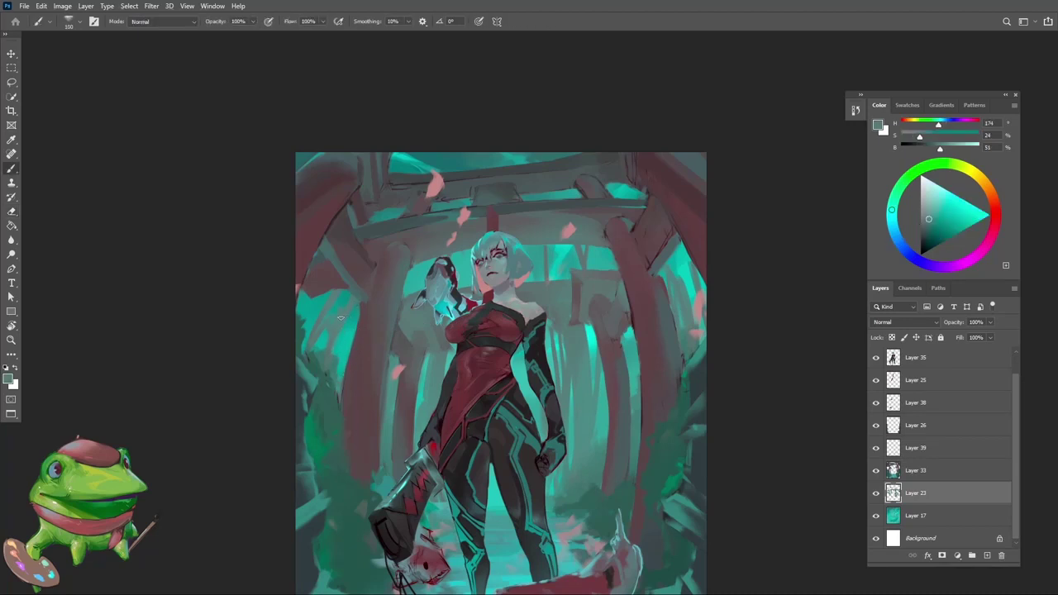
{"action": "key", "text": "z"}
{"action": "left_click_drag", "start_coordinate": [384, 371], "coordinate": [382, 331]}
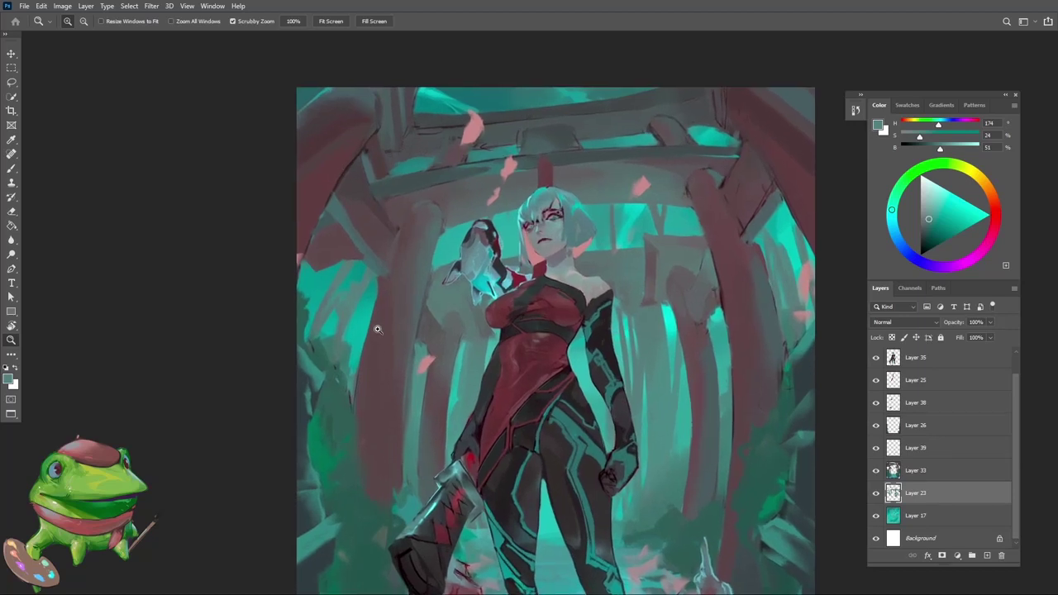
{"action": "left_click_drag", "start_coordinate": [374, 328], "coordinate": [362, 367]}
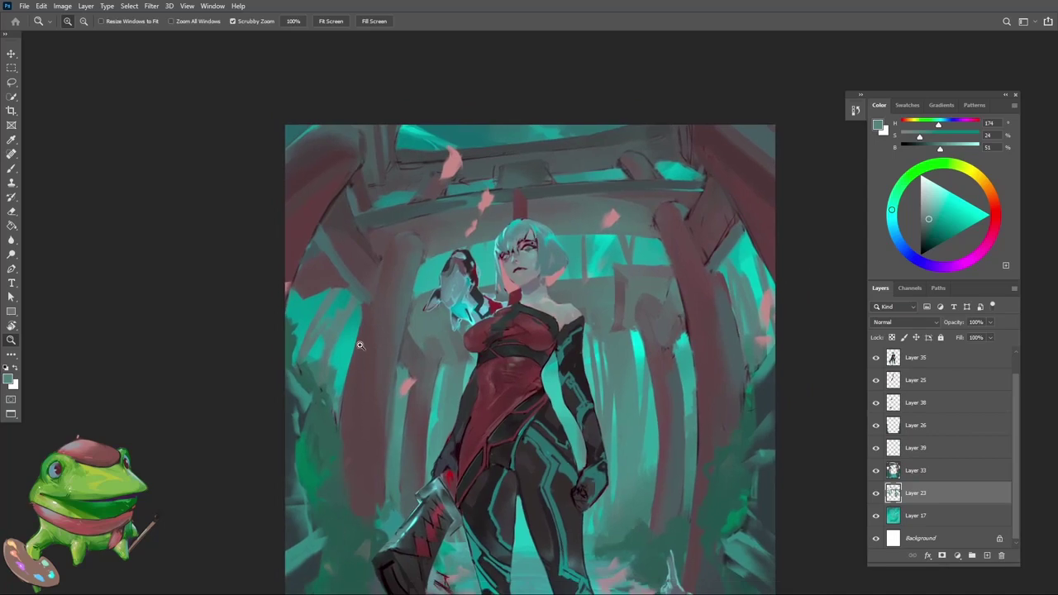
{"action": "left_click_drag", "start_coordinate": [347, 339], "coordinate": [358, 338]}
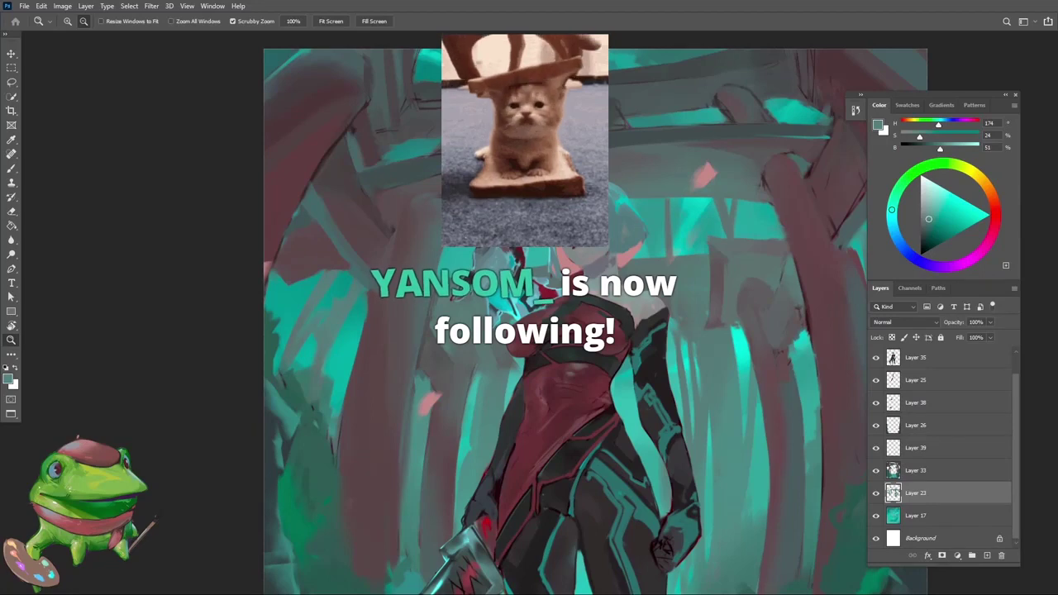
Step: Add muted teal streaks to the forest gap between the large pillar and the bushes using resampled teal-grey
{"action": "mouse_move", "coordinate": [400, 412]}
{"action": "left_mouse_down"}
{"action": "mouse_move", "coordinate": [378, 397]}
{"action": "mouse_move", "coordinate": [366, 364]}
{"action": "mouse_move", "coordinate": [371, 302]}
{"action": "left_mouse_up"}
{"action": "key", "text": "b"}
{"action": "left_click", "coordinate": [347, 329], "text": "alt"}
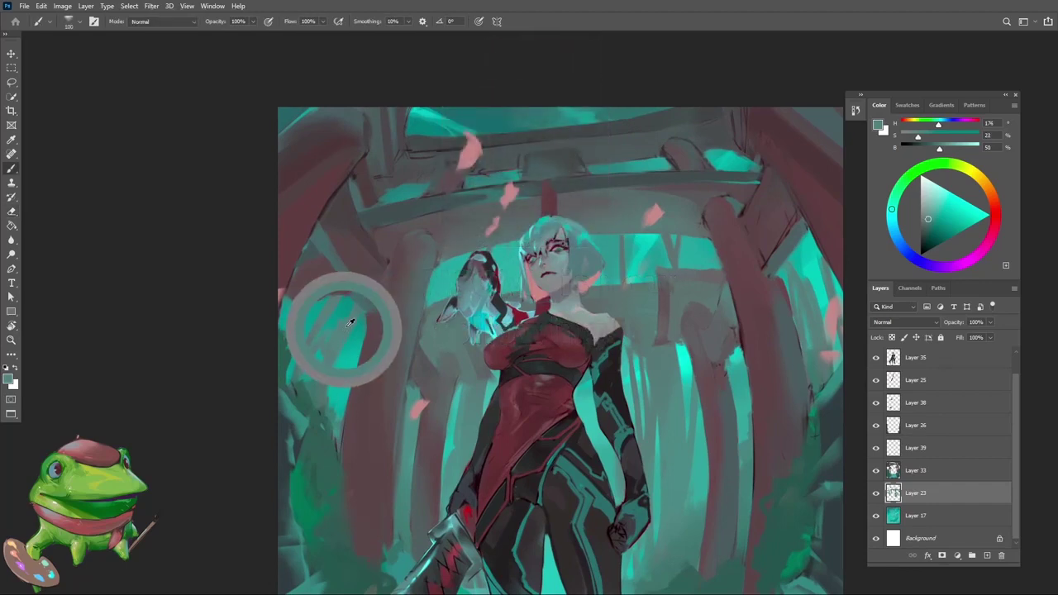
{"action": "left_click_drag", "start_coordinate": [337, 381], "coordinate": [319, 400]}
{"action": "left_click_drag", "start_coordinate": [360, 352], "coordinate": [365, 336]}
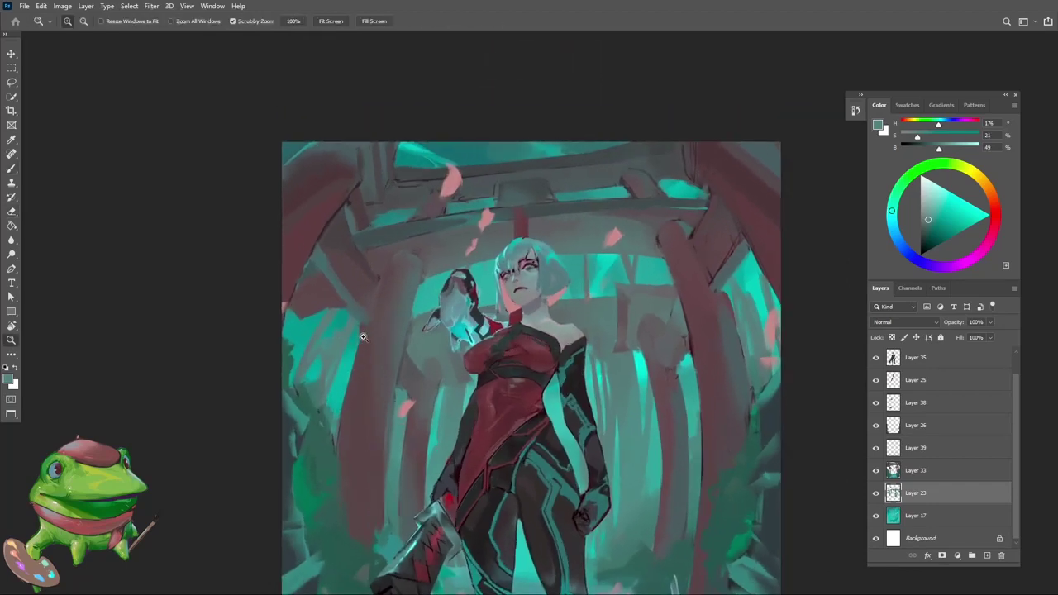
{"action": "key", "text": "e"}
{"action": "key", "text": "b"}
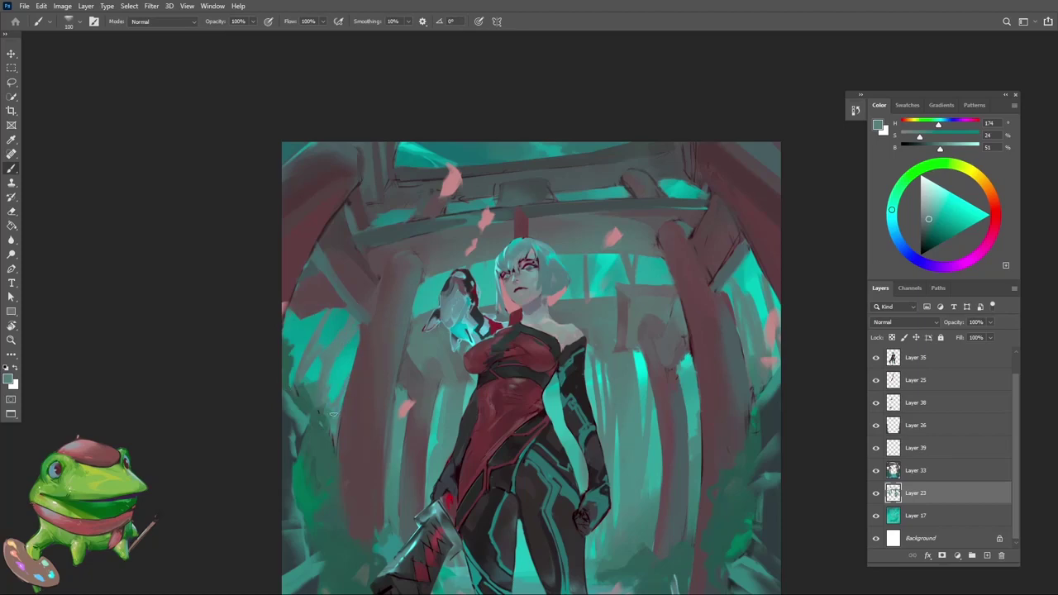
Step: Break up the upper part of the forest gap under the dark red beam with sampled teal-grey strokes
{"action": "key", "text": "z"}
{"action": "left_click_drag", "start_coordinate": [368, 367], "coordinate": [356, 428]}
{"action": "left_click", "coordinate": [340, 349]}
{"action": "key", "text": "b"}
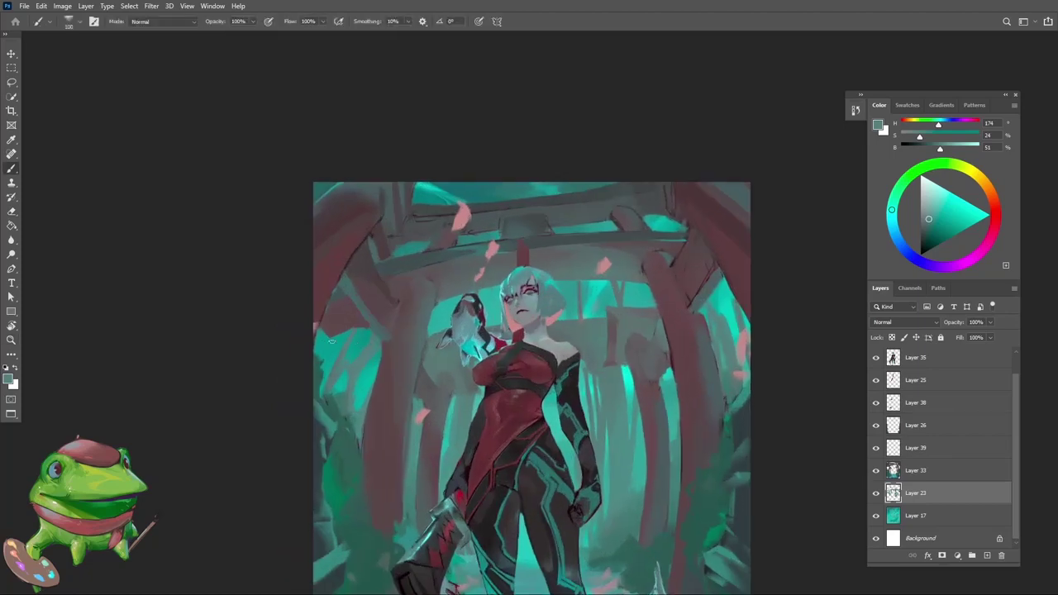
{"action": "left_click", "coordinate": [327, 374], "text": "alt"}
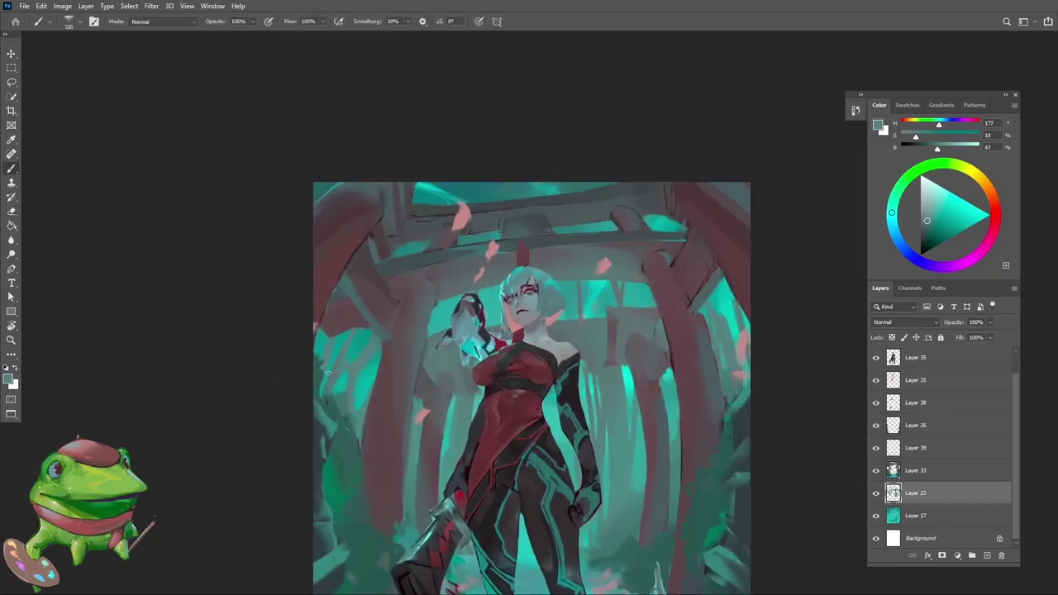
Step: Switch to Layer 33 and clean up the diagonal brace joining the large pillar with the Eraser and sampled greys
{"action": "left_click", "coordinate": [340, 324], "text": "ctrl"}
{"action": "key", "text": "z"}
{"action": "mouse_move", "coordinate": [351, 325]}
{"action": "left_mouse_down"}
{"action": "mouse_move", "coordinate": [366, 317]}
{"action": "mouse_move", "coordinate": [391, 356]}
{"action": "left_mouse_up"}
{"action": "key", "text": "e"}
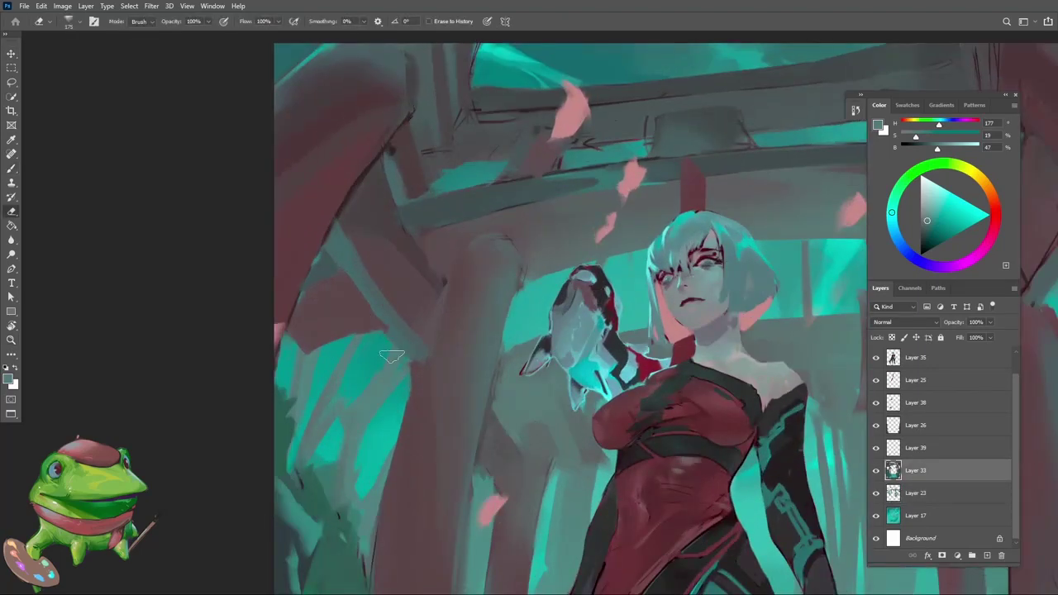
{"action": "key", "text": "b"}
{"action": "left_click", "coordinate": [378, 304], "text": "alt"}
{"action": "left_click", "coordinate": [396, 325], "text": "alt"}
{"action": "left_click", "coordinate": [410, 322], "text": "alt"}
{"action": "mouse_move", "coordinate": [426, 308]}
{"action": "left_mouse_down"}
{"action": "mouse_move", "coordinate": [429, 366]}
{"action": "mouse_move", "coordinate": [415, 329]}
{"action": "left_mouse_up"}
Step: Refine the brace between the opposite pillar and the outer post with sampled dark greys and the Eraser
{"action": "key", "text": "z"}
{"action": "left_click_drag", "start_coordinate": [605, 331], "coordinate": [552, 347]}
{"action": "left_click_drag", "start_coordinate": [593, 303], "coordinate": [608, 296]}
{"action": "key", "text": "b"}
{"action": "left_click", "coordinate": [590, 299], "text": "alt"}
{"action": "key", "text": "e"}
{"action": "key", "text": "b"}
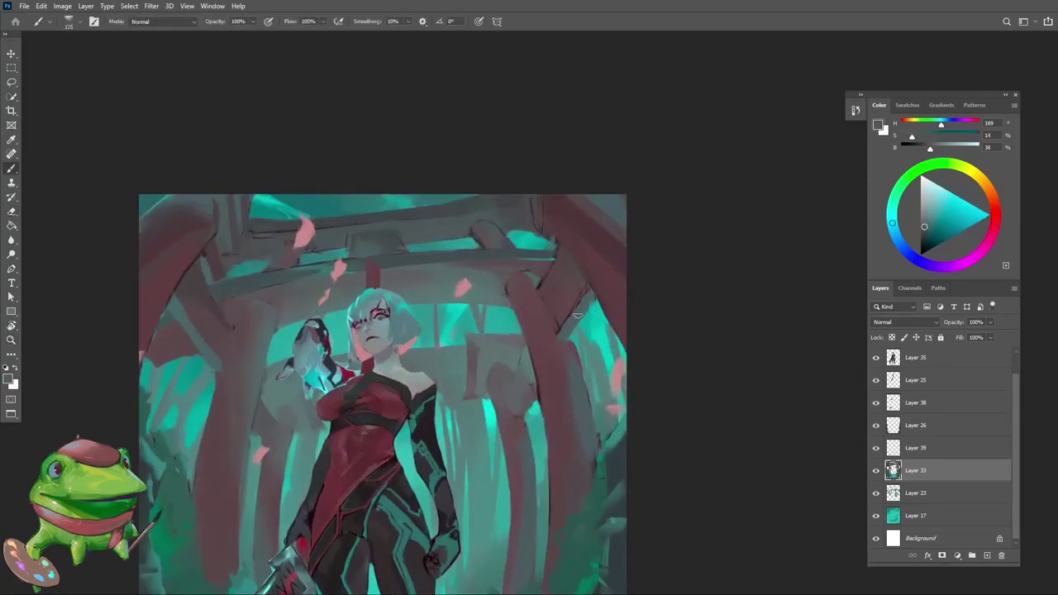
{"action": "left_click", "coordinate": [559, 306], "text": "alt"}
{"action": "left_click_drag", "start_coordinate": [555, 324], "coordinate": [553, 313]}
Step: Smooth the curved crossbeam above the woman's head with a sampled teal-grey
{"action": "key", "text": "z"}
{"action": "key", "text": "b"}
{"action": "mouse_move", "coordinate": [512, 281]}
{"action": "left_mouse_down"}
{"action": "mouse_move", "coordinate": [533, 280]}
{"action": "mouse_move", "coordinate": [475, 405]}
{"action": "left_mouse_up"}
{"action": "key", "text": "z"}
{"action": "left_click_drag", "start_coordinate": [437, 324], "coordinate": [483, 319]}
{"action": "key", "text": "b"}
{"action": "left_click", "coordinate": [744, 275], "text": "alt"}
{"action": "key", "text": "ctrl+plus"}
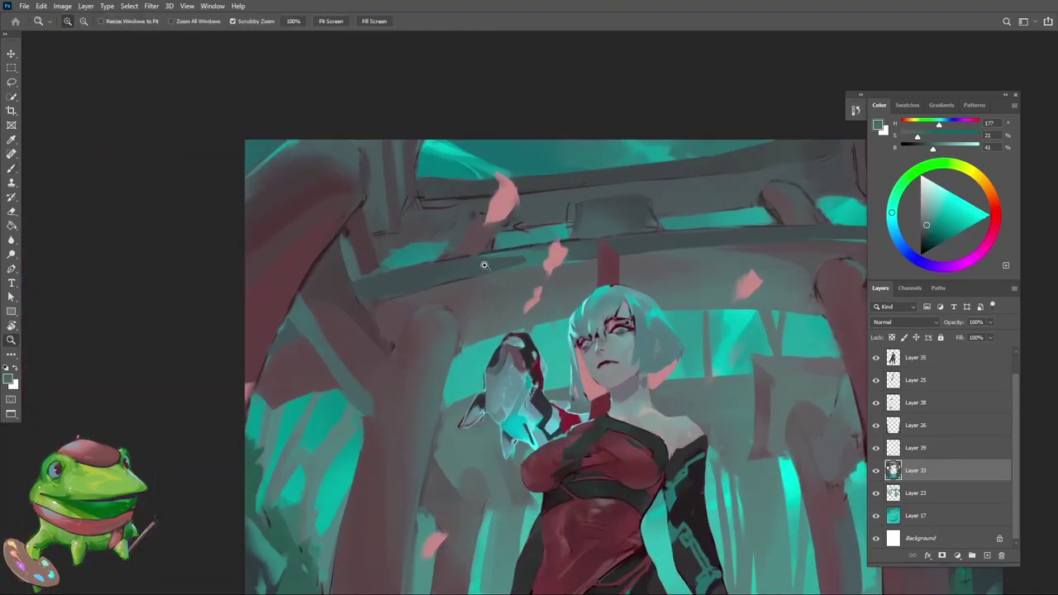
Step: Blend the pillar top and crossbeam with a sampled reddish grey, rotating the canvas to erase along the beam's edge
{"action": "left_click", "coordinate": [406, 338], "text": "alt"}
{"action": "key", "text": "z"}
{"action": "left_click_drag", "start_coordinate": [410, 307], "coordinate": [405, 363]}
{"action": "key", "text": "r"}
{"action": "left_click_drag", "start_coordinate": [529, 291], "coordinate": [517, 299]}
{"action": "left_click_drag", "start_coordinate": [460, 333], "coordinate": [508, 334]}
{"action": "key", "text": "e"}
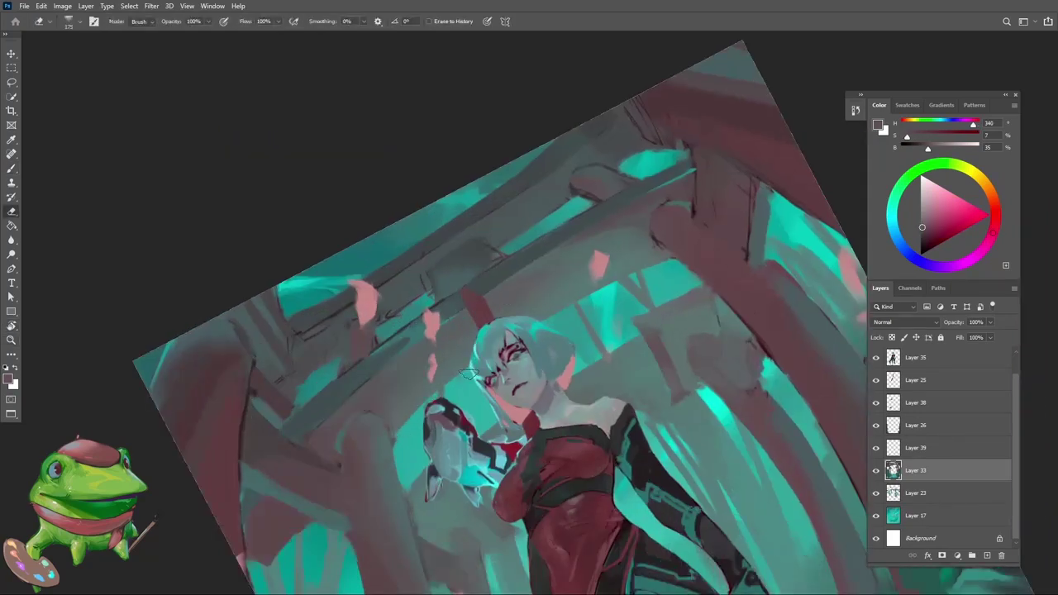
{"action": "key", "text": "ctrl+minus"}
{"action": "key", "text": "ctrl+plus"}
{"action": "key", "text": "z"}
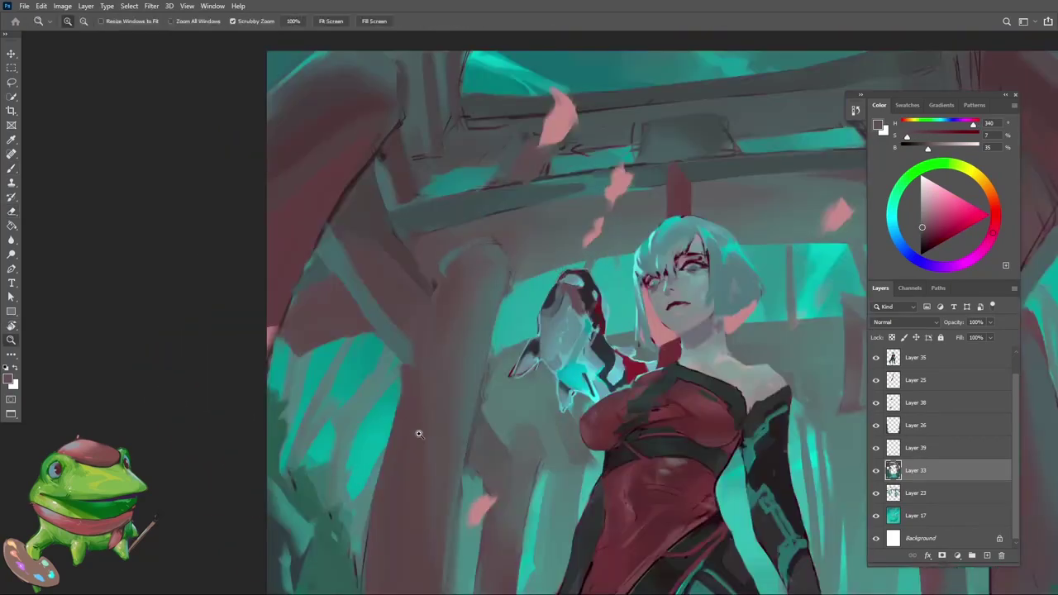
{"action": "left_click_drag", "start_coordinate": [419, 433], "coordinate": [376, 511]}
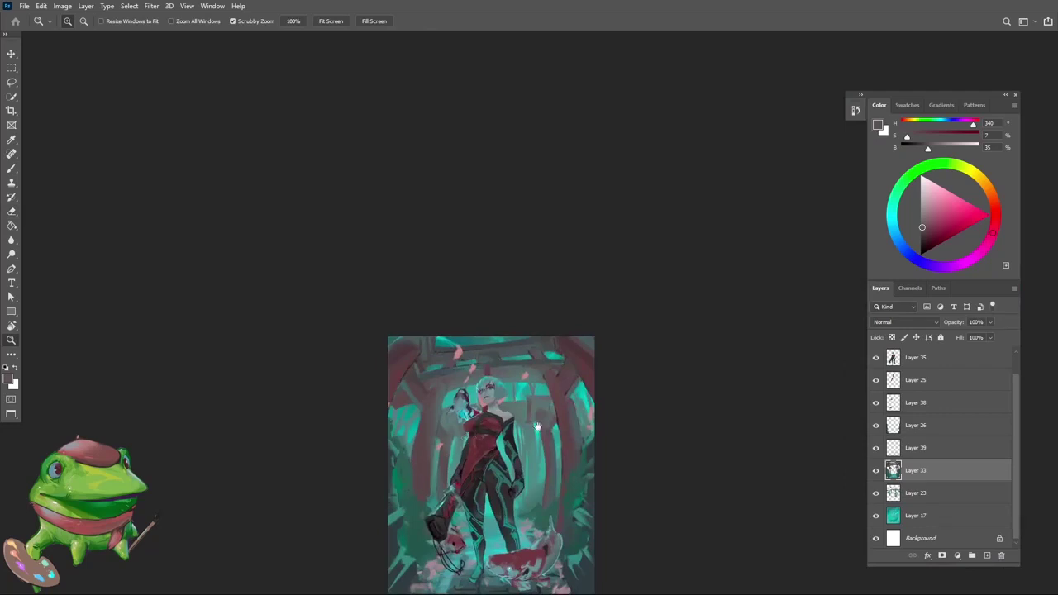
{"action": "left_click_drag", "start_coordinate": [537, 428], "coordinate": [514, 369]}
{"action": "left_click_drag", "start_coordinate": [462, 392], "coordinate": [482, 385]}
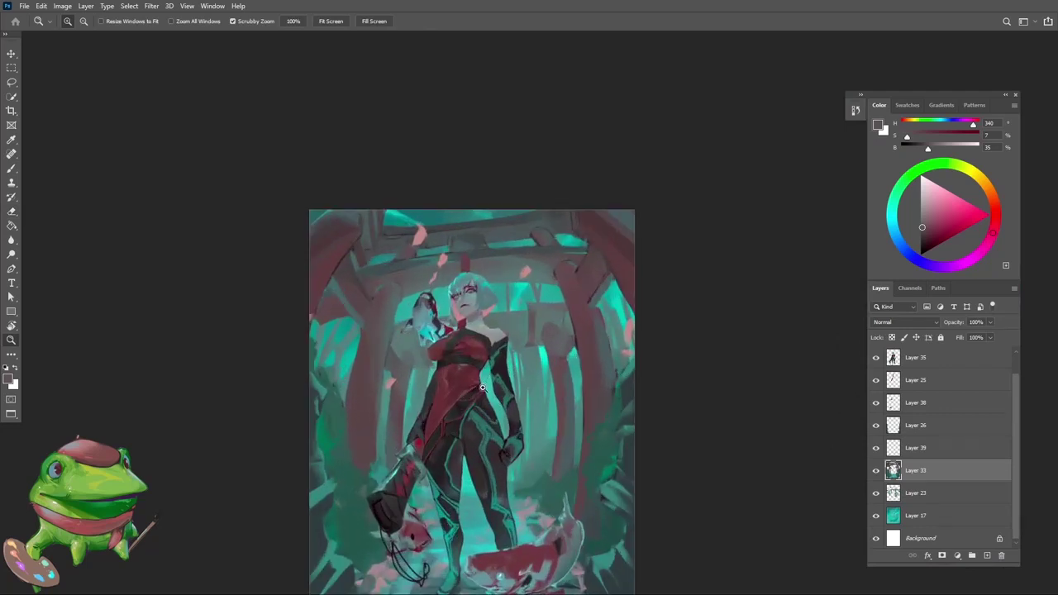
Step: Flip the canvas horizontally, sample a muted teal from the floor and compare the painting with Layer 39's petals hidden and shown
{"action": "left_click_drag", "start_coordinate": [482, 436], "coordinate": [564, 476]}
{"action": "key", "text": "ctrl+shift+h"}
{"action": "mouse_move", "coordinate": [516, 443]}
{"action": "left_mouse_down"}
{"action": "mouse_move", "coordinate": [471, 460]}
{"action": "mouse_move", "coordinate": [503, 486]}
{"action": "mouse_move", "coordinate": [574, 501]}
{"action": "mouse_move", "coordinate": [585, 502]}
{"action": "mouse_move", "coordinate": [545, 459]}
{"action": "mouse_move", "coordinate": [600, 466]}
{"action": "mouse_move", "coordinate": [572, 510]}
{"action": "left_mouse_up"}
{"action": "left_click", "coordinate": [517, 491], "text": "alt"}
{"action": "left_click", "coordinate": [876, 449]}
{"action": "left_click", "coordinate": [876, 449]}
{"action": "left_click_drag", "start_coordinate": [600, 477], "coordinate": [589, 496]}
{"action": "left_click", "coordinate": [897, 451]}
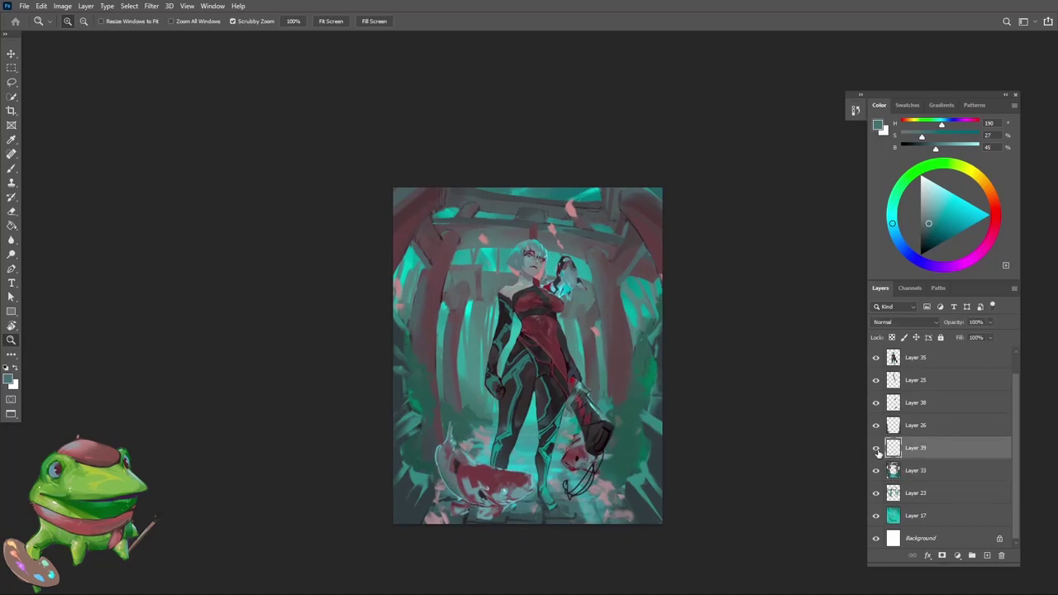
Step: Hide Layer 39, sample a lighter floor teal with Layer 33 active, and show Layer 39 again
{"action": "left_click", "coordinate": [875, 449]}
{"action": "left_click", "coordinate": [889, 470]}
{"action": "left_click_drag", "start_coordinate": [561, 496], "coordinate": [608, 497]}
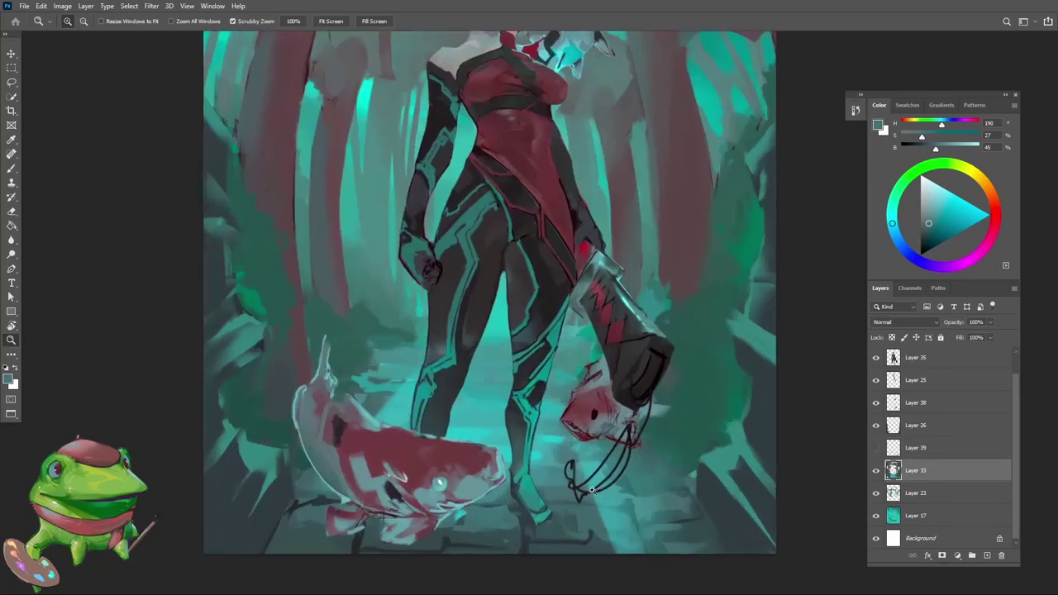
{"action": "left_click", "coordinate": [569, 470], "text": "alt"}
{"action": "left_click_drag", "start_coordinate": [575, 463], "coordinate": [545, 520]}
{"action": "left_click", "coordinate": [875, 447]}
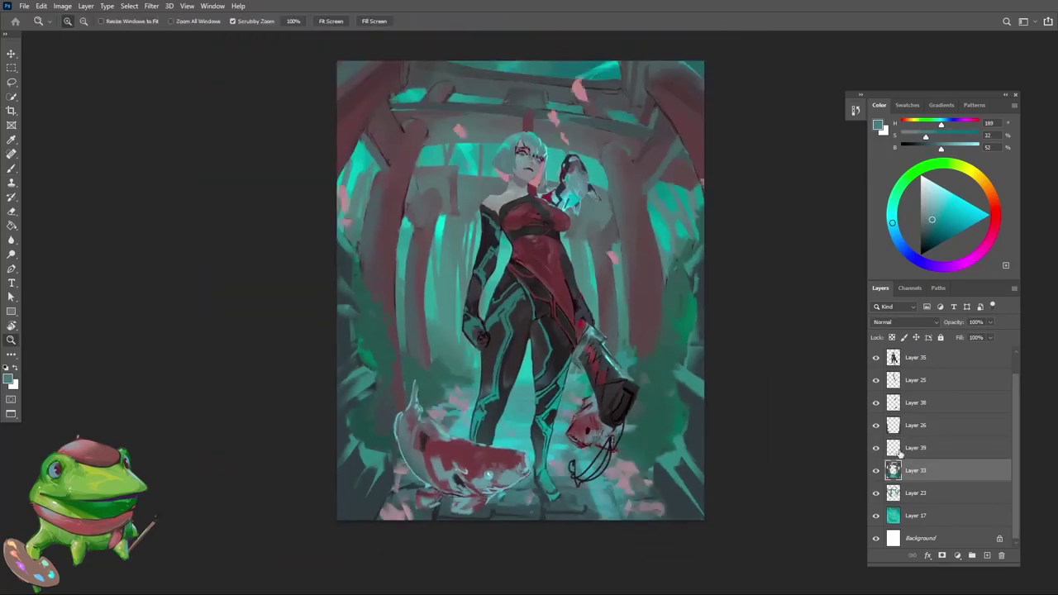
Step: Lasso the fallen petals on Layer 39, copy them to a new layer, hide Layer 39 and merge the copy into Layer 33
{"action": "left_click", "coordinate": [901, 452]}
{"action": "left_click_drag", "start_coordinate": [665, 466], "coordinate": [657, 482]}
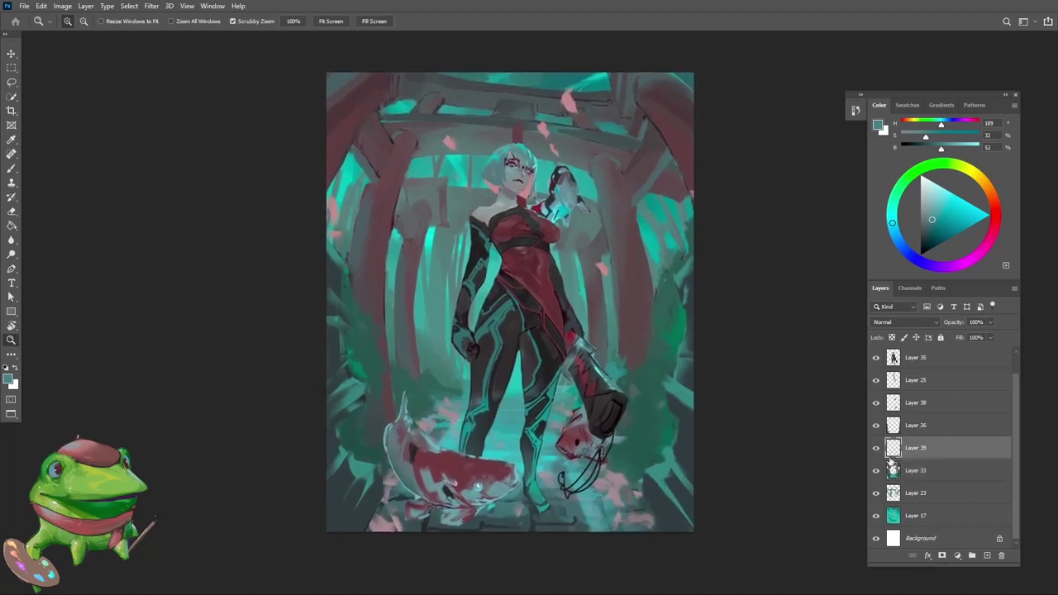
{"action": "key", "text": "l"}
{"action": "mouse_move", "coordinate": [543, 567]}
{"action": "left_mouse_down"}
{"action": "mouse_move", "coordinate": [523, 380]}
{"action": "mouse_move", "coordinate": [366, 583]}
{"action": "mouse_move", "coordinate": [670, 547]}
{"action": "left_mouse_up"}
{"action": "key", "text": "w"}
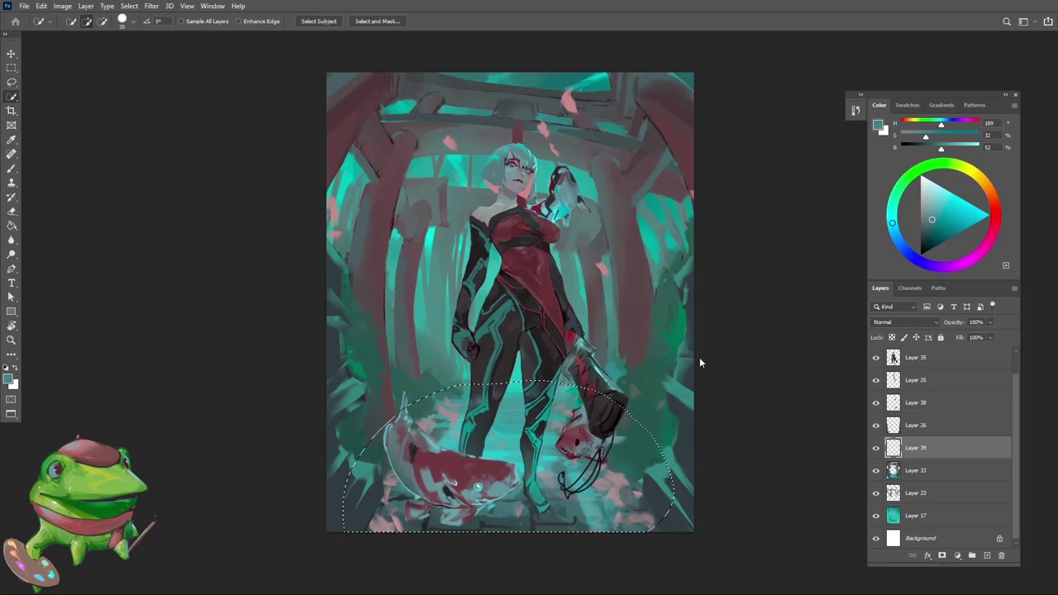
{"action": "key", "text": "ctrl+j"}
{"action": "left_click_drag", "start_coordinate": [914, 448], "coordinate": [914, 481]}
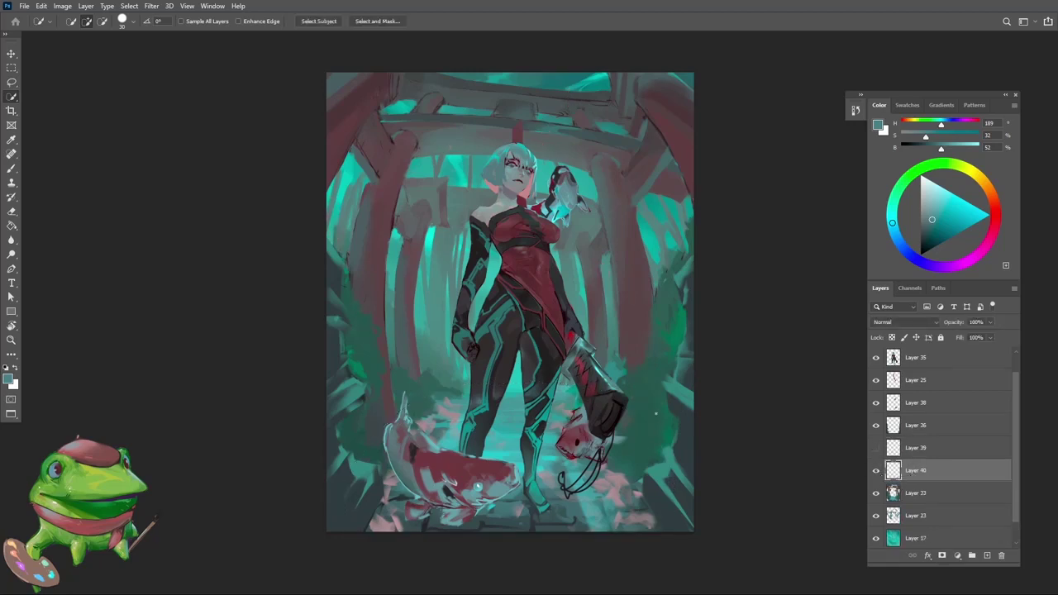
{"action": "key", "text": "ctrl+e"}
Step: Paint over the stone floor beside the hanging fish head with the Brush, using sampled teals and a pinkish grey
{"action": "key", "text": "b"}
{"action": "left_click", "coordinate": [575, 512], "text": "alt"}
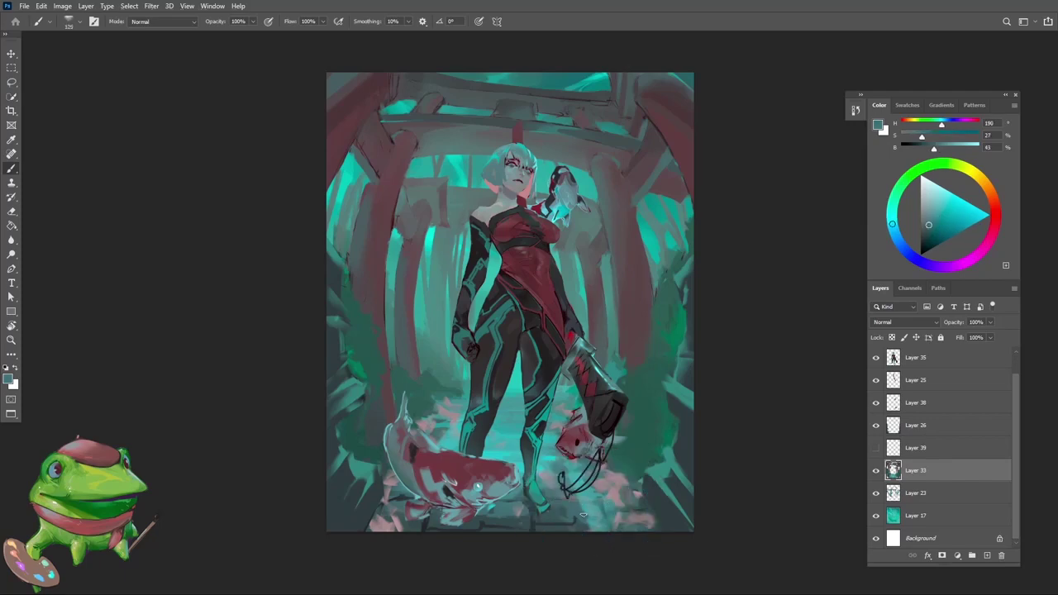
{"action": "key", "text": "]"}
{"action": "left_click_drag", "start_coordinate": [603, 512], "coordinate": [635, 510]}
{"action": "left_click", "coordinate": [565, 504], "text": "alt"}
{"action": "left_click", "coordinate": [583, 508], "text": "alt"}
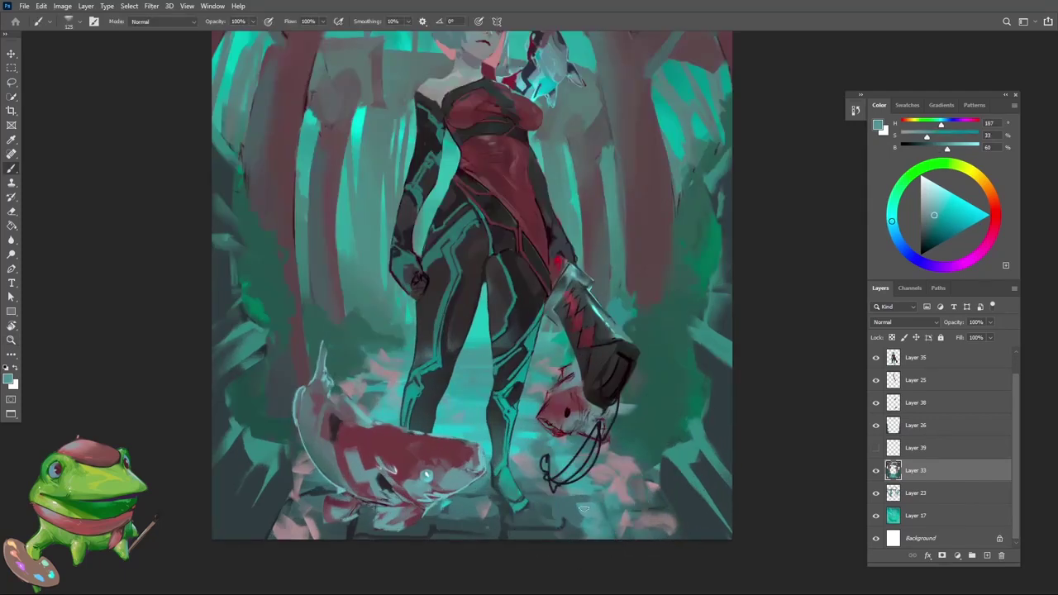
{"action": "left_click", "coordinate": [618, 491], "text": "alt"}
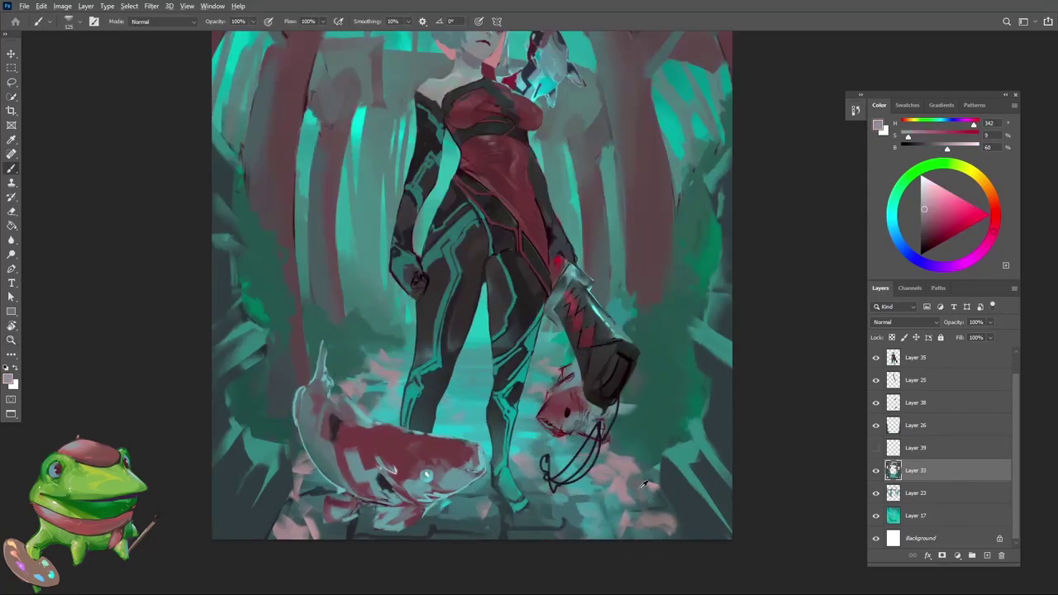
Step: Reshape the petal patches along the floor's outer edge with sampled pinkish greys and a dark teal
{"action": "key", "text": "bracketright"}
{"action": "left_click", "coordinate": [620, 476], "text": "alt"}
{"action": "left_click", "coordinate": [645, 489], "text": "alt"}
{"action": "left_click", "coordinate": [670, 516], "text": "alt"}
{"action": "mouse_move", "coordinate": [641, 509]}
{"action": "left_mouse_down"}
{"action": "mouse_move", "coordinate": [631, 532]}
{"action": "mouse_move", "coordinate": [660, 533]}
{"action": "left_mouse_up"}
{"action": "left_click", "coordinate": [678, 534], "text": "alt"}
{"action": "left_click_drag", "start_coordinate": [668, 522], "coordinate": [600, 569]}
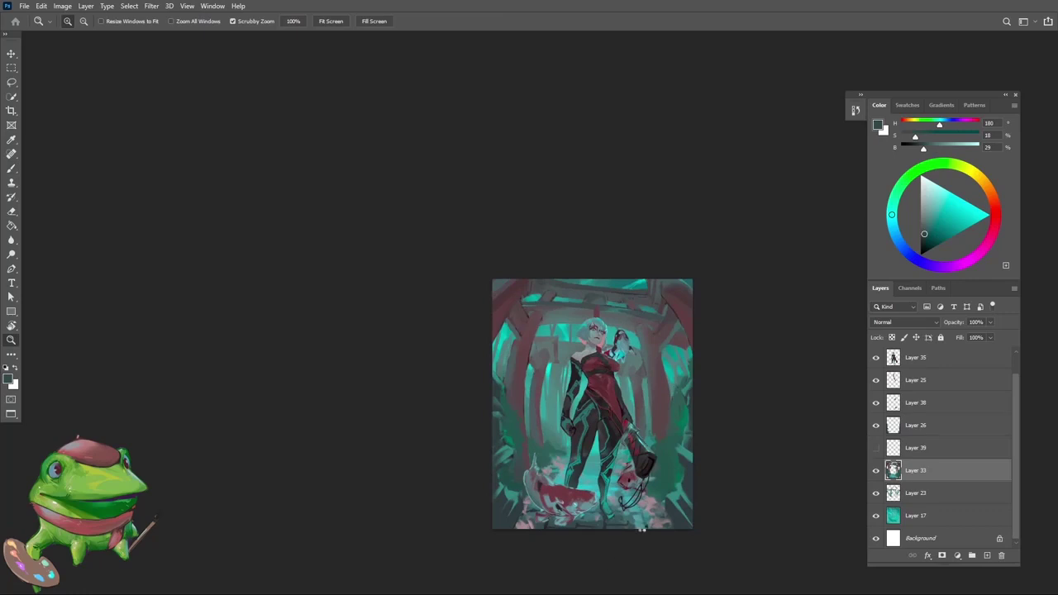
Step: Flip the canvas back and refine the petals below the hanging cord with sampled greys and teals
{"action": "key", "text": "F2"}
{"action": "left_click_drag", "start_coordinate": [626, 520], "coordinate": [524, 510]}
{"action": "left_click_drag", "start_coordinate": [440, 504], "coordinate": [506, 499]}
{"action": "left_click", "coordinate": [413, 496], "text": "alt"}
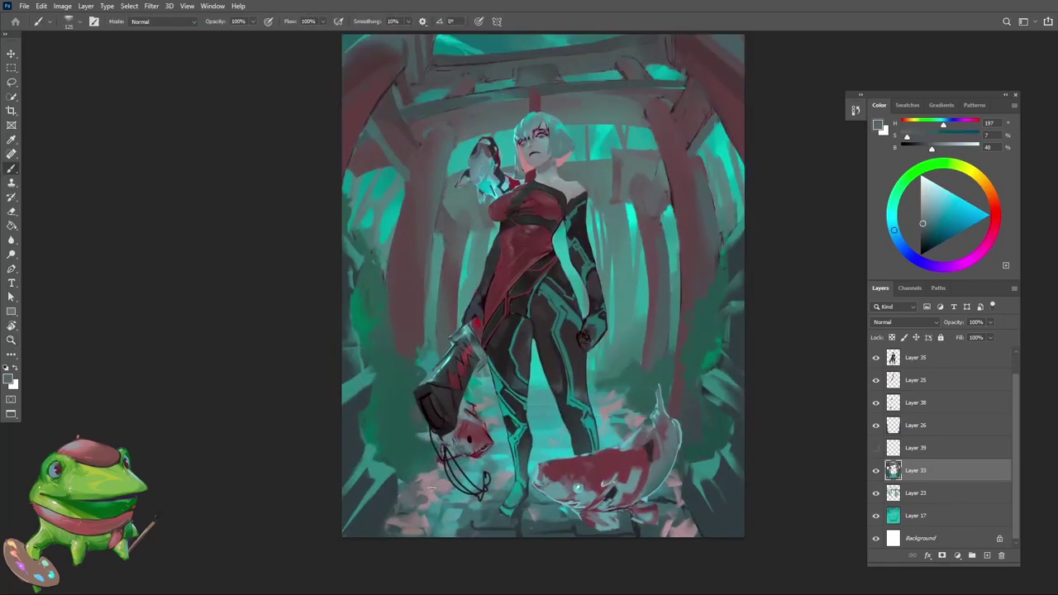
{"action": "left_click", "coordinate": [428, 508], "text": "alt"}
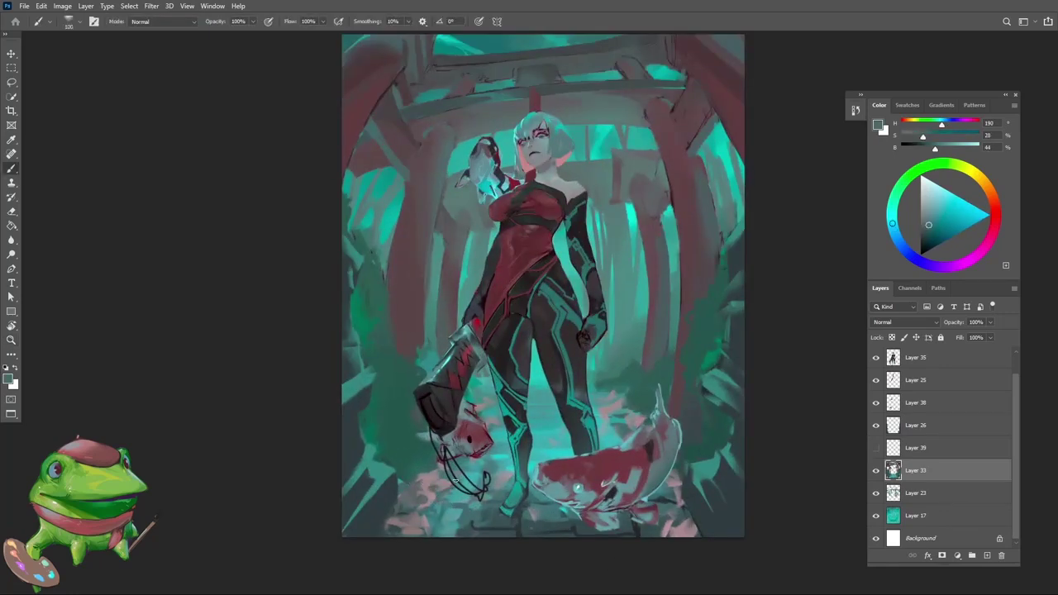
{"action": "left_click", "coordinate": [441, 478], "text": "alt"}
{"action": "key", "text": "bracketright"}
Step: Blend the distant petals between the woman's leg and the large koi's tail with sampled pink and green tones
{"action": "mouse_move", "coordinate": [578, 487]}
{"action": "left_mouse_down"}
{"action": "mouse_move", "coordinate": [537, 472]}
{"action": "mouse_move", "coordinate": [574, 456]}
{"action": "left_mouse_up"}
{"action": "left_click", "coordinate": [557, 420], "text": "alt"}
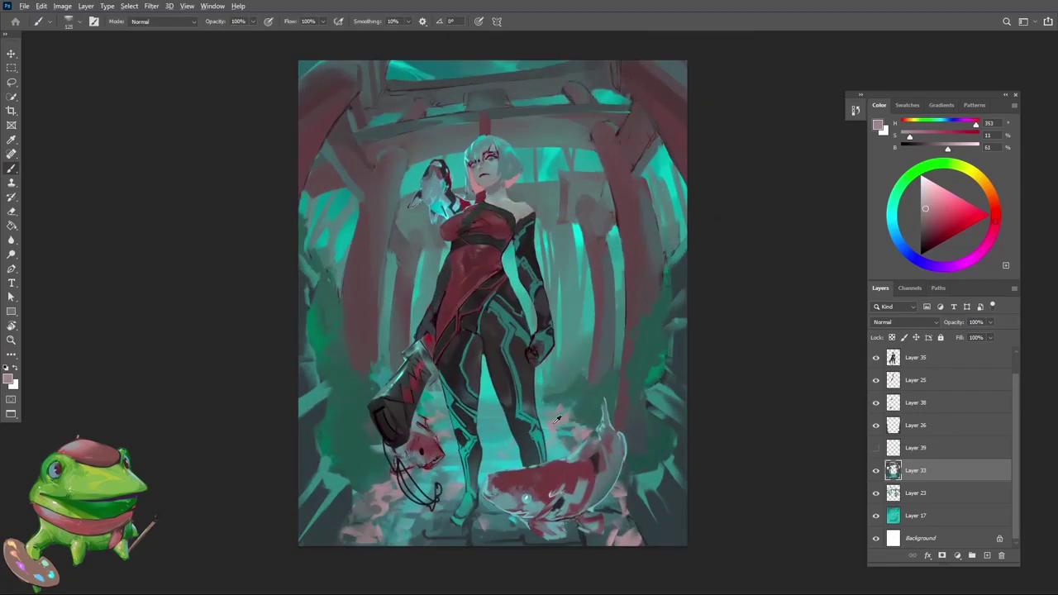
{"action": "left_click", "coordinate": [568, 424], "text": "alt"}
{"action": "left_click", "coordinate": [576, 422], "text": "alt"}
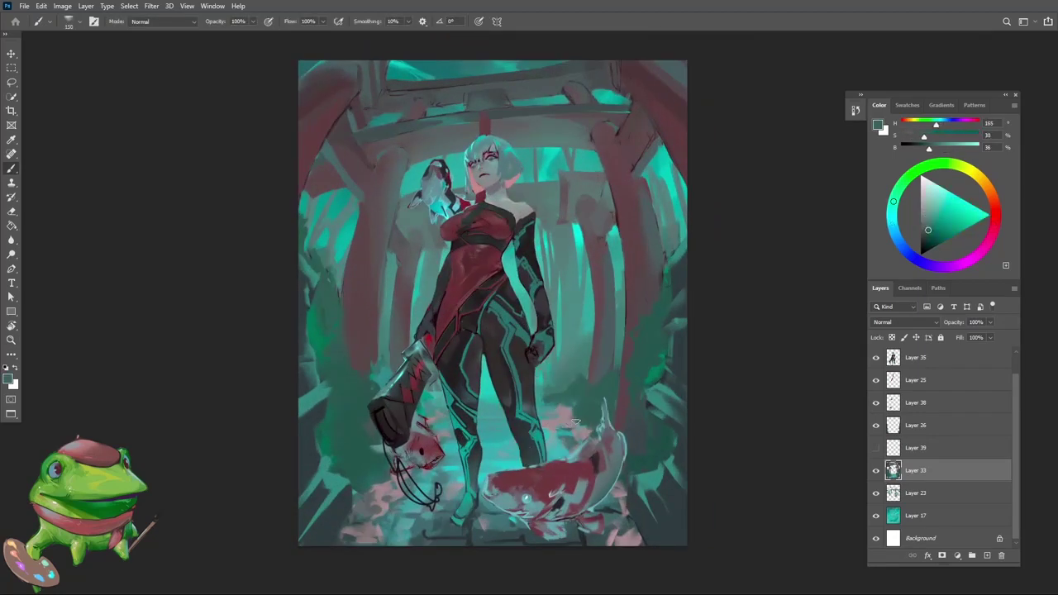
{"action": "key", "text": "z"}
{"action": "mouse_move", "coordinate": [580, 411]}
{"action": "left_mouse_down"}
{"action": "mouse_move", "coordinate": [544, 459]}
{"action": "mouse_move", "coordinate": [591, 463]}
{"action": "left_mouse_up"}
Step: Rework the petals and paving beneath the large koi with sampled pinkish greys, dark teals and a larger brush
{"action": "key", "text": "b"}
{"action": "left_click", "coordinate": [606, 529], "text": "alt"}
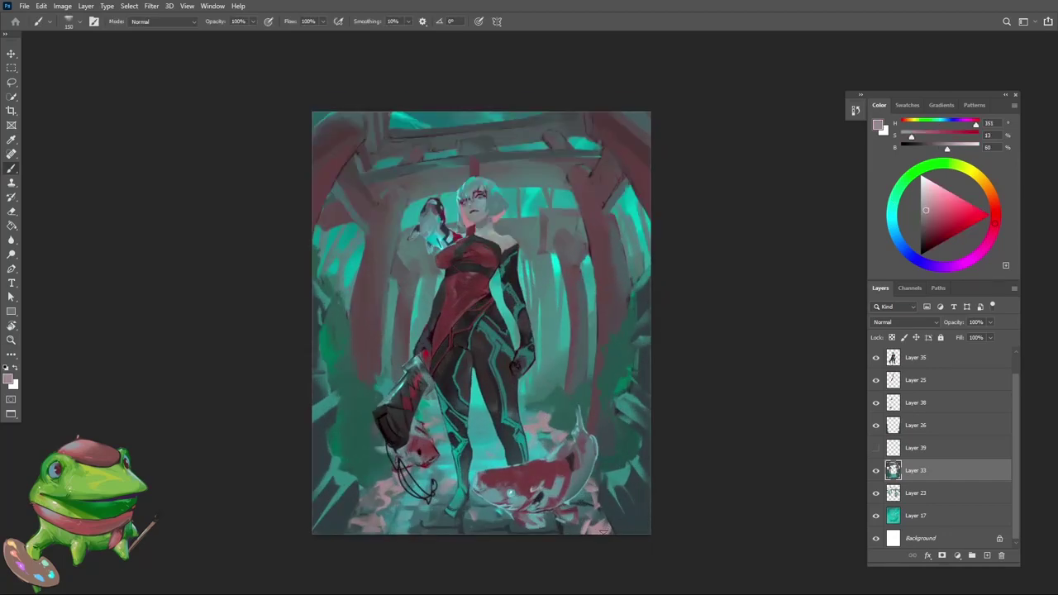
{"action": "left_click", "coordinate": [383, 503], "text": "alt"}
{"action": "key", "text": "bracketright"}
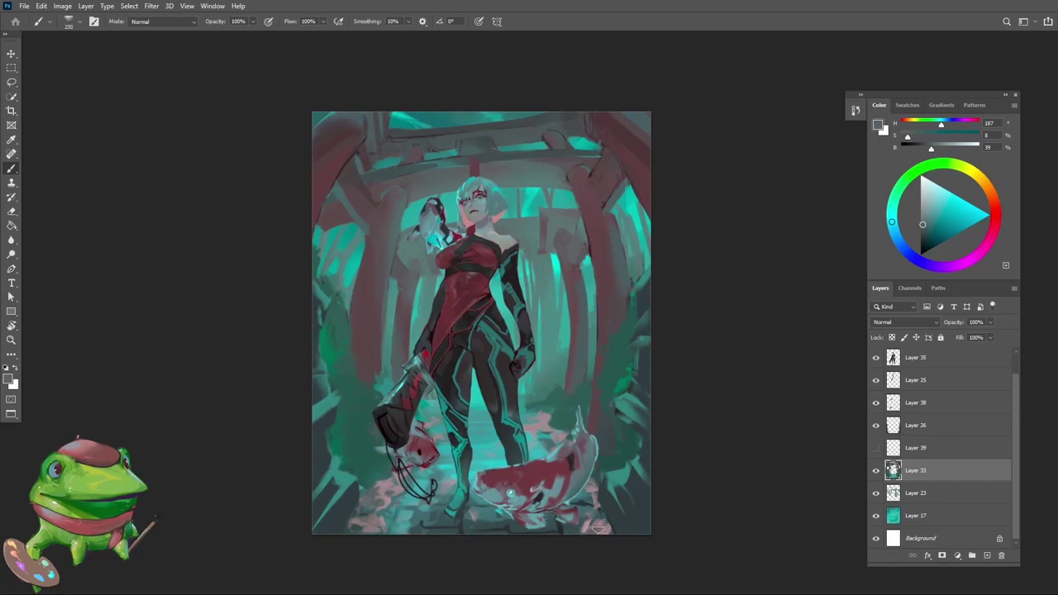
{"action": "left_click", "coordinate": [550, 531], "text": "alt"}
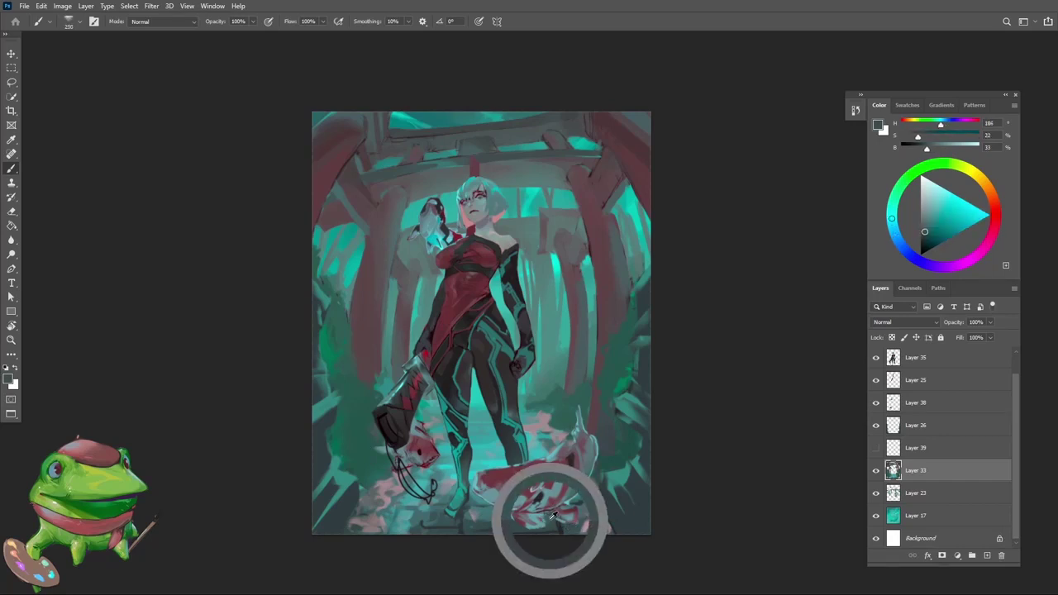
{"action": "left_click", "coordinate": [491, 516], "text": "alt"}
{"action": "key", "text": "bracketright"}
{"action": "key", "text": "bracketright"}
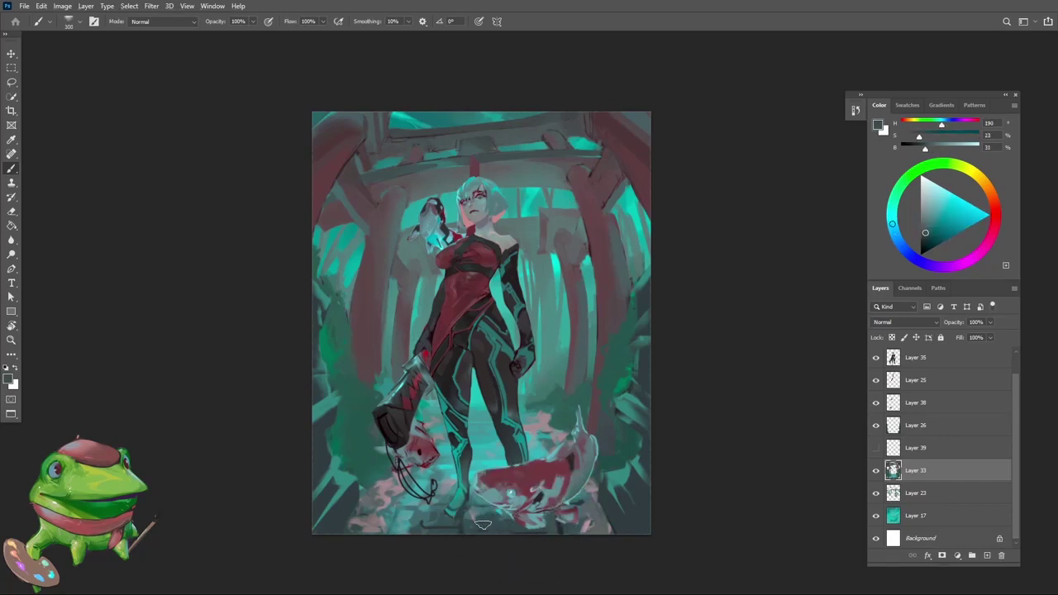
Step: Repaint the foreground floor below the hanging fish head with sampled teals, and restore its petal patches in pinkish grey
{"action": "left_click", "coordinate": [398, 522], "text": "alt"}
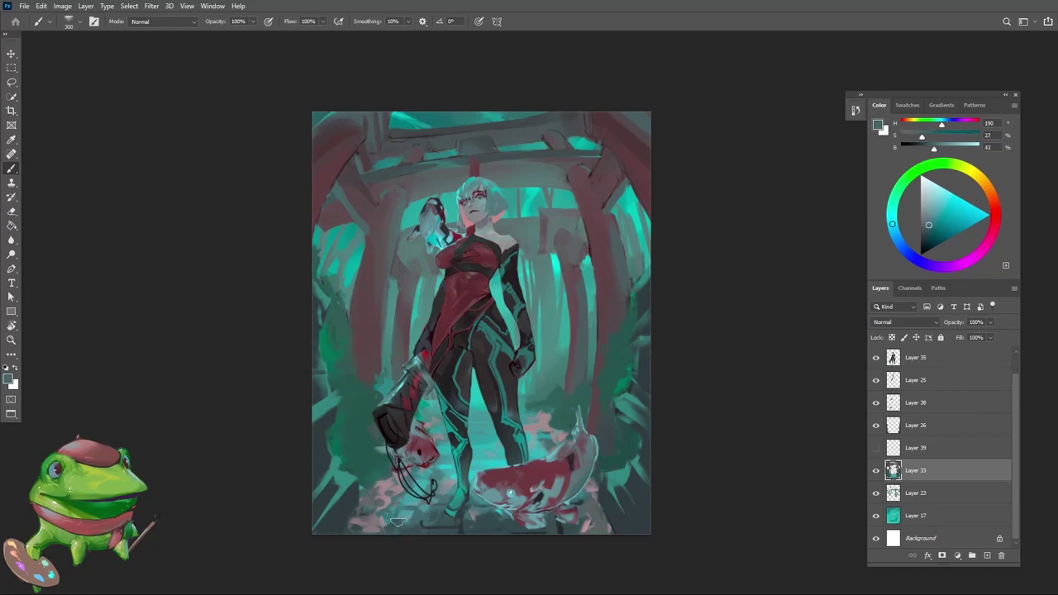
{"action": "mouse_move", "coordinate": [386, 526]}
{"action": "left_mouse_down"}
{"action": "mouse_move", "coordinate": [351, 529]}
{"action": "mouse_move", "coordinate": [355, 571]}
{"action": "mouse_move", "coordinate": [405, 536]}
{"action": "left_mouse_up"}
{"action": "left_click", "coordinate": [349, 513], "text": "alt"}
{"action": "key", "text": "z"}
{"action": "key", "text": "b"}
{"action": "left_click_drag", "start_coordinate": [334, 538], "coordinate": [389, 543]}
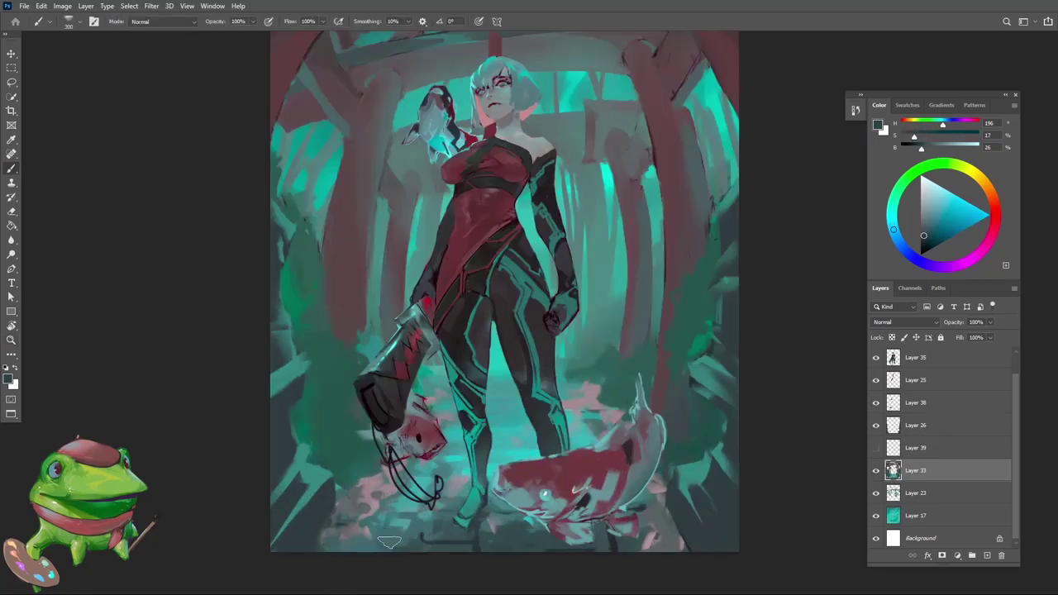
{"action": "left_click", "coordinate": [387, 539], "text": "alt"}
{"action": "left_click", "coordinate": [372, 508], "text": "alt"}
{"action": "left_click", "coordinate": [381, 529], "text": "alt"}
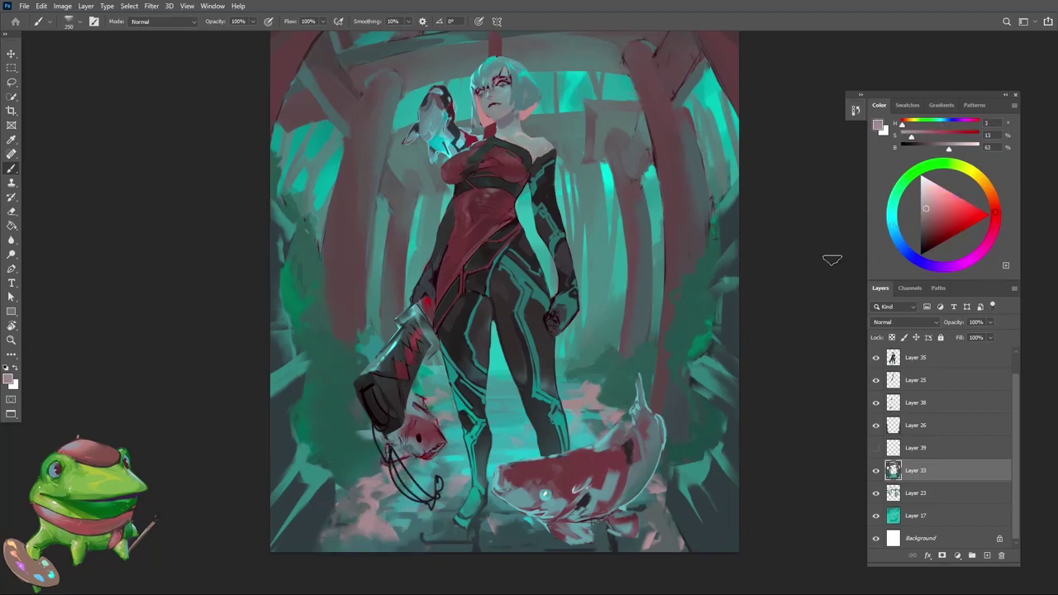
Step: Add a new layer clipped to Layer 33 and set its blend mode to Color Dodge
{"action": "key", "text": "z"}
{"action": "left_click_drag", "start_coordinate": [544, 469], "coordinate": [486, 549]}
{"action": "key", "text": "ctrl+u"}
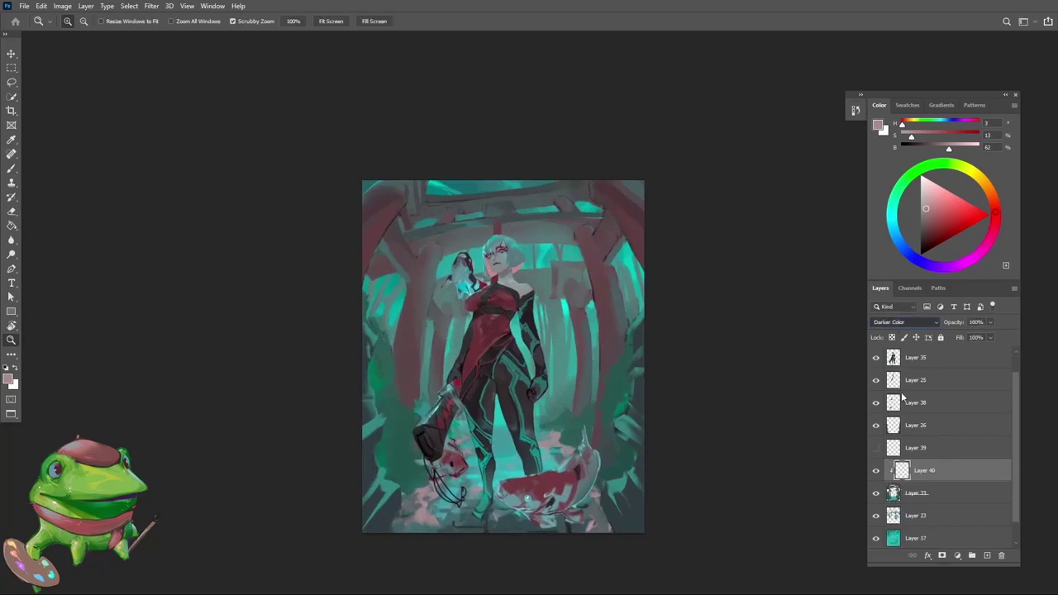
{"action": "left_click", "coordinate": [892, 420]}
{"action": "mouse_move", "coordinate": [612, 453]}
{"action": "left_mouse_down"}
{"action": "mouse_move", "coordinate": [659, 449]}
{"action": "mouse_move", "coordinate": [657, 434]}
{"action": "left_mouse_up"}
Step: Brighten the floor petals on both sides of the path with a large brush in dark red (H 14, S 48, B 23)
{"action": "left_click", "coordinate": [995, 206]}
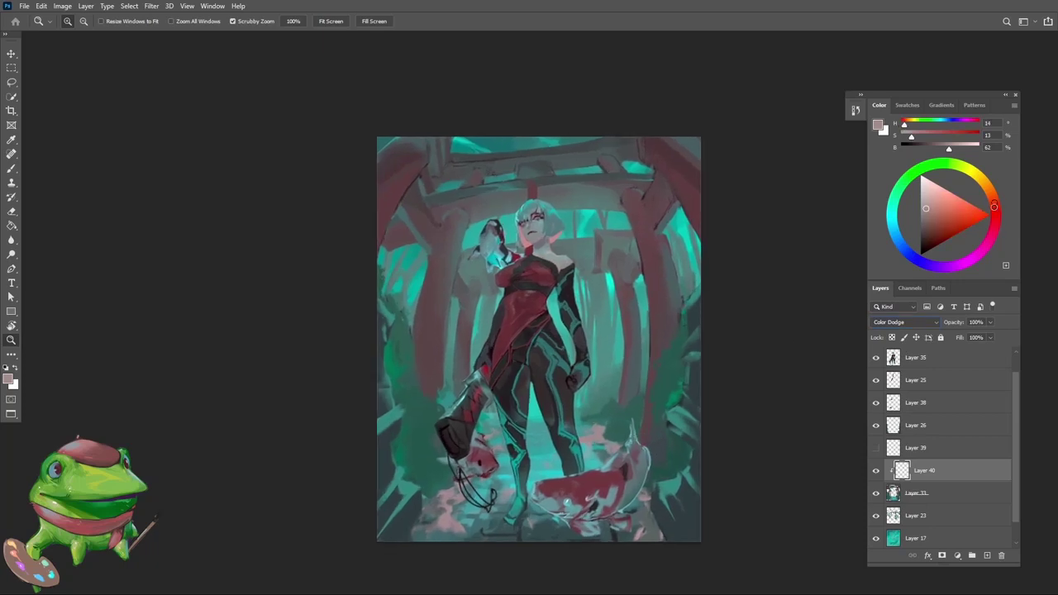
{"action": "left_click", "coordinate": [929, 241]}
{"action": "key", "text": "b"}
{"action": "key", "text": "bracketright"}
{"action": "key", "text": "bracketright"}
{"action": "key", "text": "bracketright"}
{"action": "key", "text": "bracketright"}
{"action": "key", "text": "bracketright"}
{"action": "key", "text": "bracketright"}
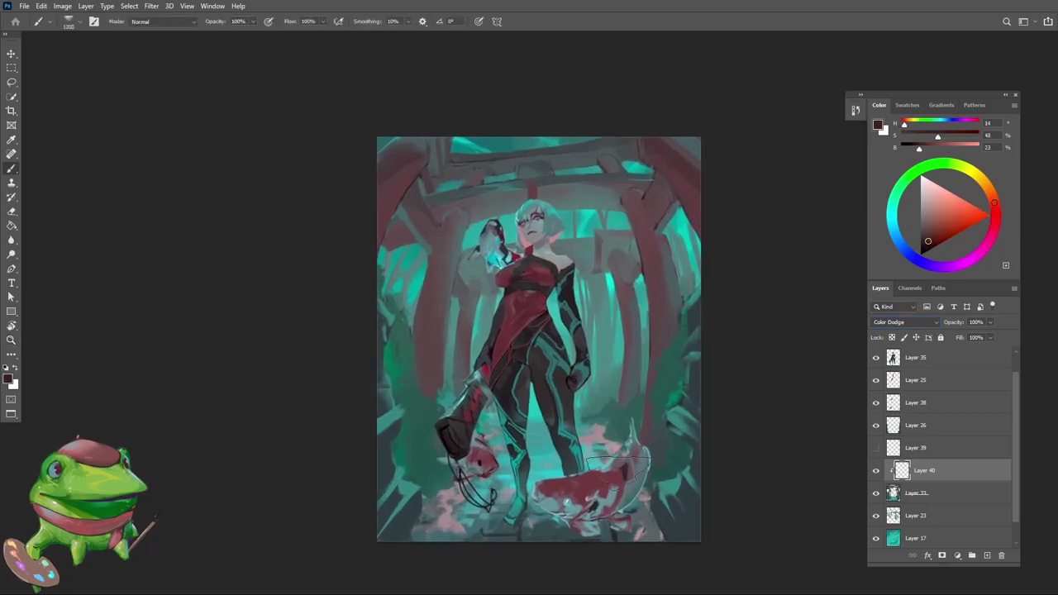
{"action": "left_click_drag", "start_coordinate": [608, 450], "coordinate": [648, 552]}
{"action": "mouse_move", "coordinate": [448, 522]}
{"action": "left_mouse_down"}
{"action": "mouse_move", "coordinate": [481, 496]}
{"action": "mouse_move", "coordinate": [425, 551]}
{"action": "left_mouse_up"}
{"action": "key", "text": "z"}
{"action": "left_click_drag", "start_coordinate": [498, 480], "coordinate": [548, 468]}
{"action": "key", "text": "b"}
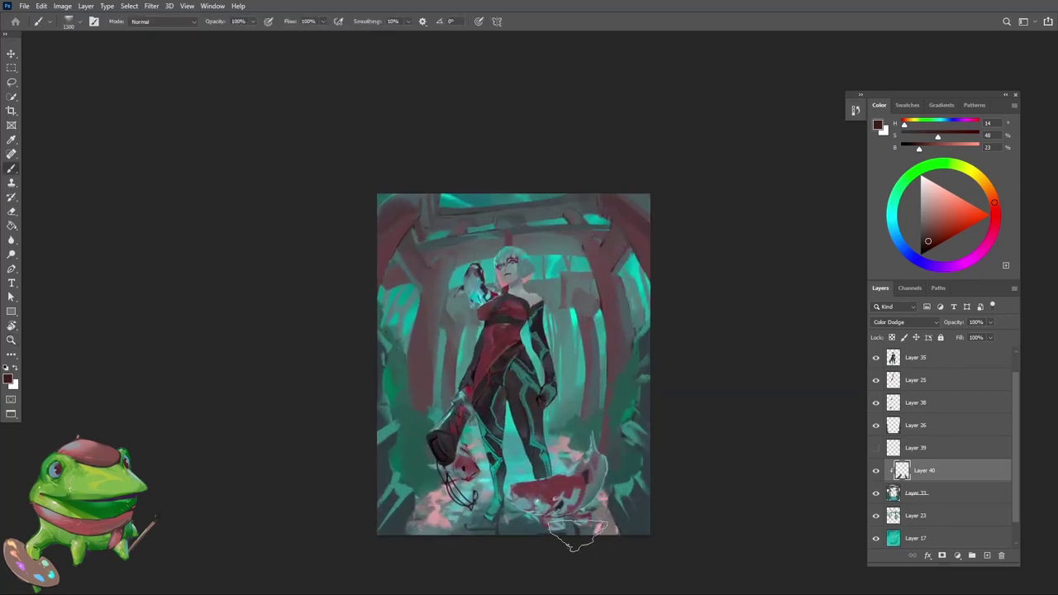
Step: Erase the excess Color Dodge glow from the middle of the floor around the woman's front foot
{"action": "key", "text": "z"}
{"action": "left_click_drag", "start_coordinate": [581, 537], "coordinate": [568, 549]}
{"action": "key", "text": "r"}
{"action": "mouse_move", "coordinate": [604, 516]}
{"action": "left_mouse_down"}
{"action": "mouse_move", "coordinate": [572, 530]}
{"action": "mouse_move", "coordinate": [397, 500]}
{"action": "left_mouse_up"}
{"action": "key", "text": "Escape"}
{"action": "key", "text": "z"}
{"action": "mouse_move", "coordinate": [524, 513]}
{"action": "left_mouse_down"}
{"action": "mouse_move", "coordinate": [591, 493]}
{"action": "mouse_move", "coordinate": [526, 458]}
{"action": "mouse_move", "coordinate": [570, 473]}
{"action": "mouse_move", "coordinate": [563, 495]}
{"action": "mouse_move", "coordinate": [596, 461]}
{"action": "left_mouse_up"}
{"action": "key", "text": "e"}
{"action": "key", "text": "z"}
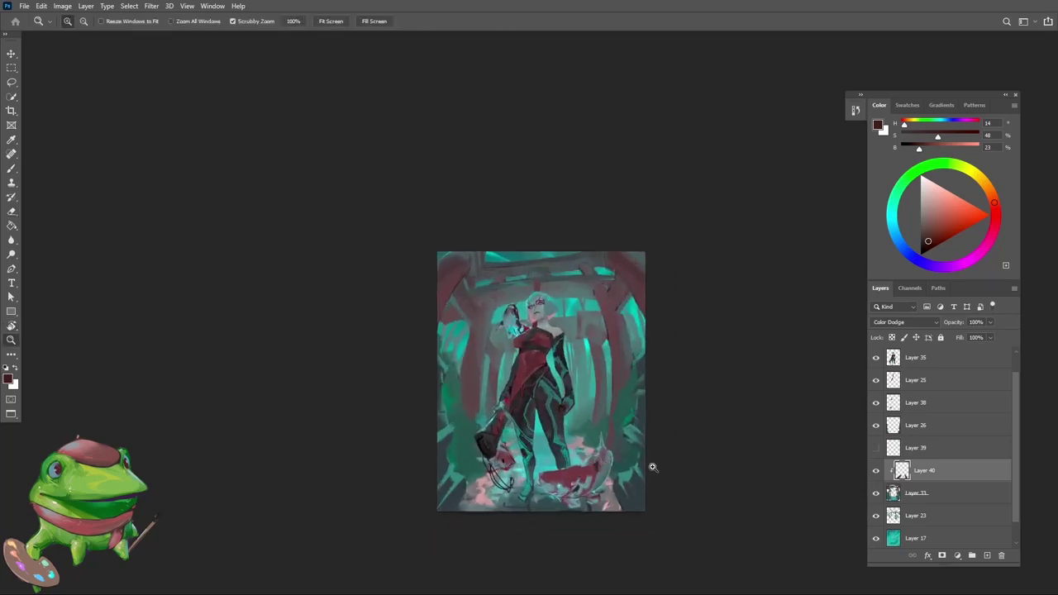
{"action": "key", "text": "ctrl+plus"}
{"action": "key", "text": "e"}
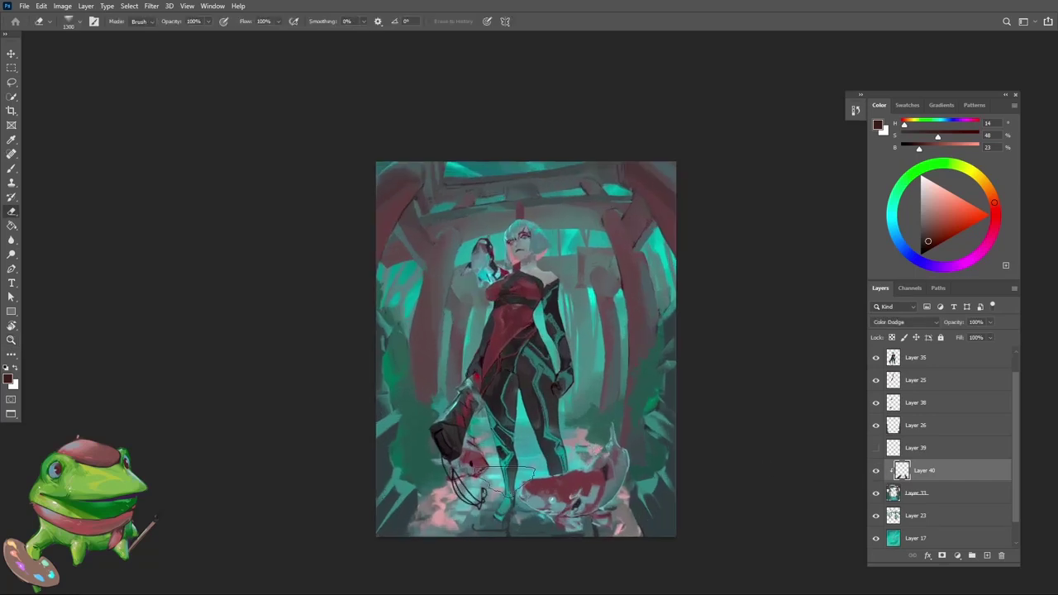
{"action": "left_click_drag", "start_coordinate": [477, 508], "coordinate": [489, 481]}
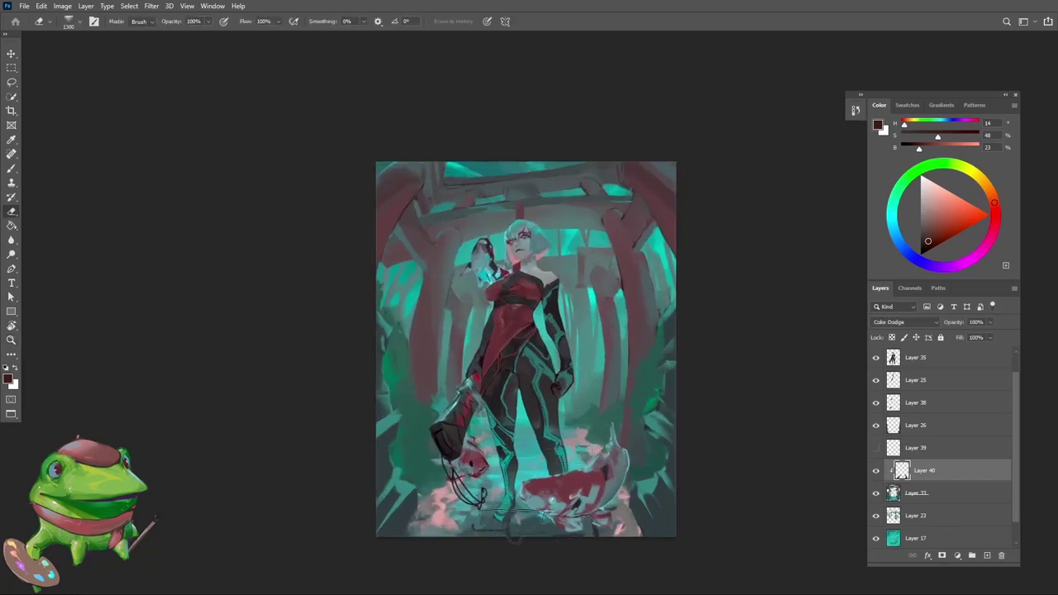
Step: Merge the clipped Color Dodge layer down into Layer 33
{"action": "key", "text": "b"}
{"action": "key", "text": "z"}
{"action": "left_click_drag", "start_coordinate": [518, 465], "coordinate": [504, 484]}
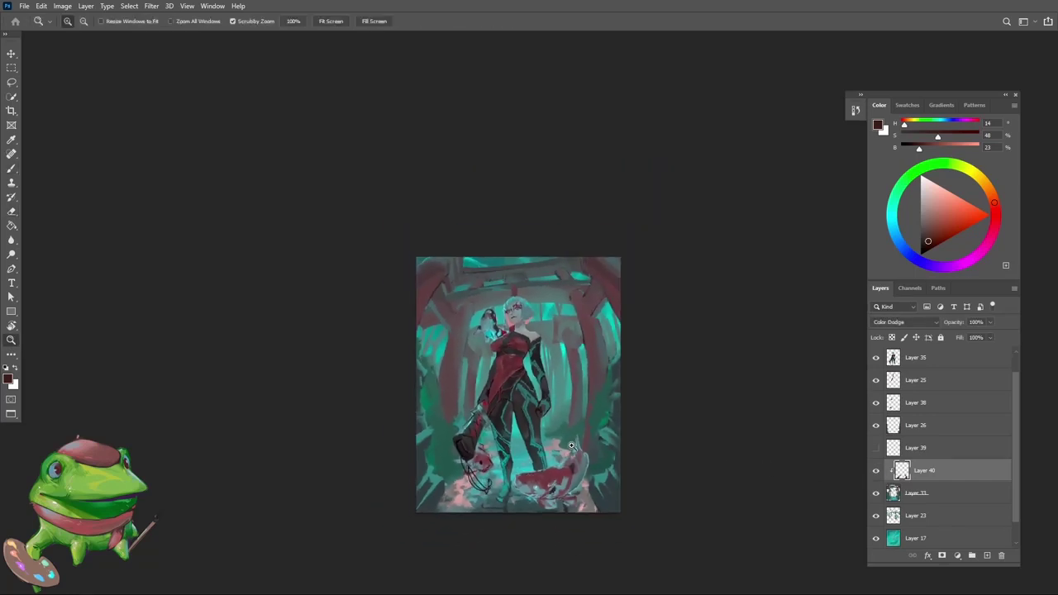
{"action": "left_click", "coordinate": [565, 416]}
{"action": "key", "text": "ctrl+e"}
Step: Examine the brightened floor and overall composition, and sample the light pink of the foreground petals
{"action": "left_click", "coordinate": [552, 436]}
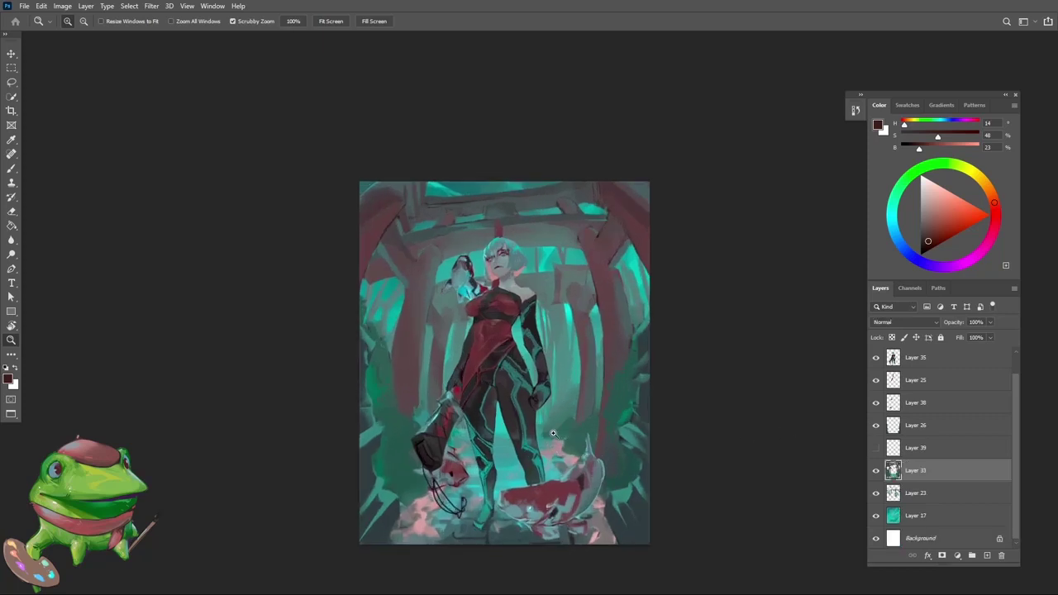
{"action": "left_click_drag", "start_coordinate": [529, 424], "coordinate": [545, 370]}
{"action": "left_click", "coordinate": [526, 359]}
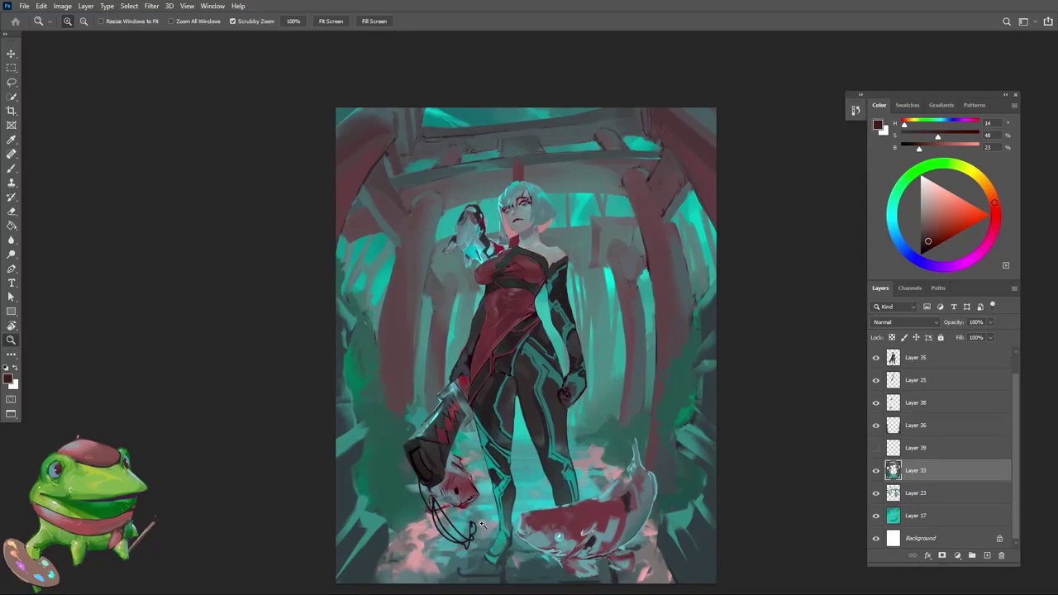
{"action": "left_click", "coordinate": [452, 536]}
{"action": "key", "text": "b"}
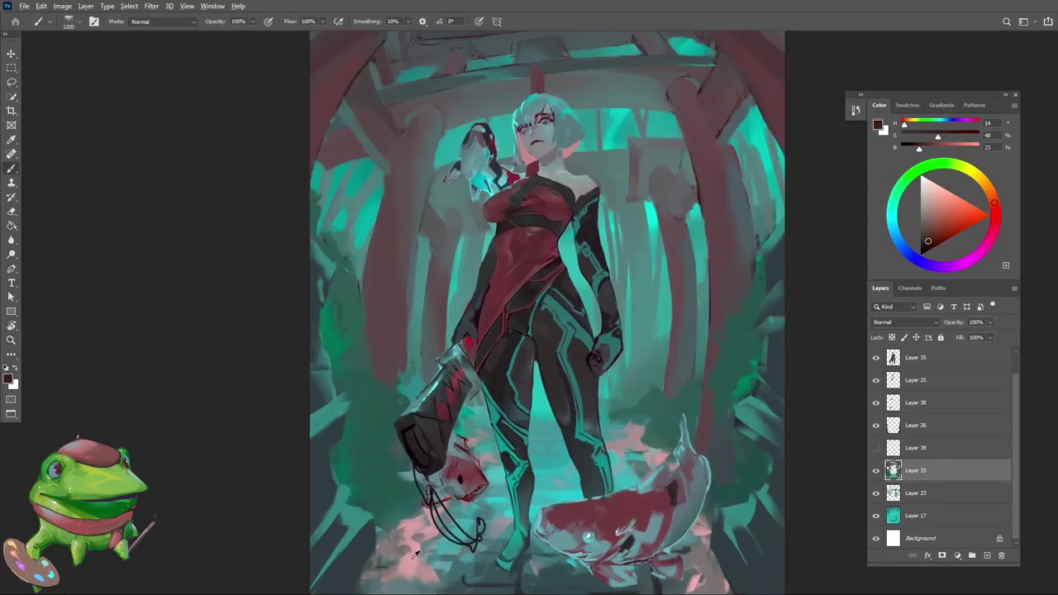
{"action": "left_click", "coordinate": [413, 554], "text": "alt"}
{"action": "key", "text": "z"}
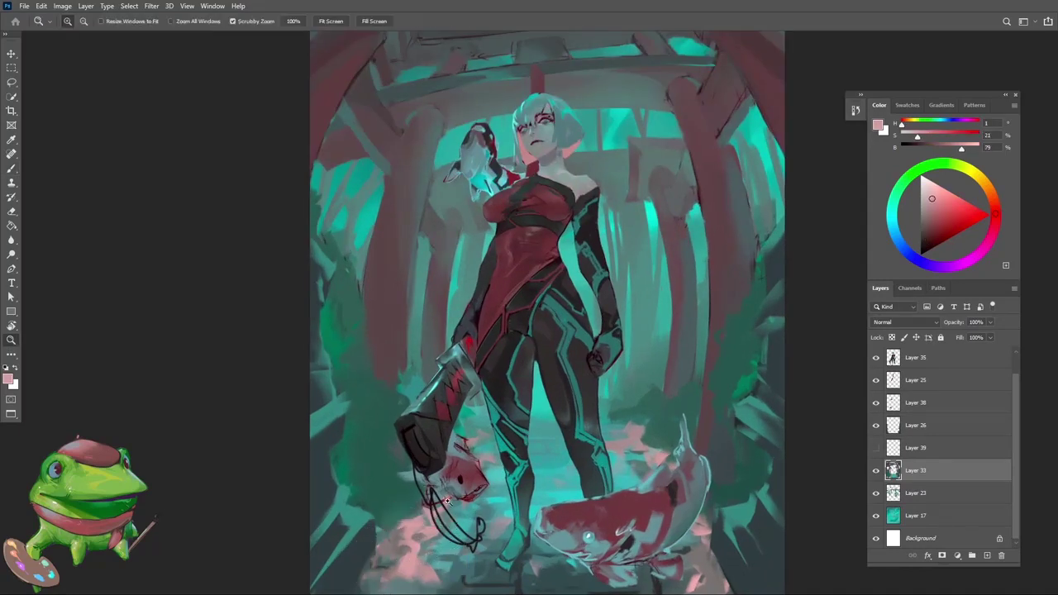
{"action": "left_click_drag", "start_coordinate": [453, 499], "coordinate": [408, 521]}
{"action": "mouse_move", "coordinate": [488, 486]}
{"action": "left_mouse_down"}
{"action": "mouse_move", "coordinate": [460, 514]}
{"action": "mouse_move", "coordinate": [479, 453]}
{"action": "left_mouse_up"}
{"action": "left_click", "coordinate": [458, 512]}
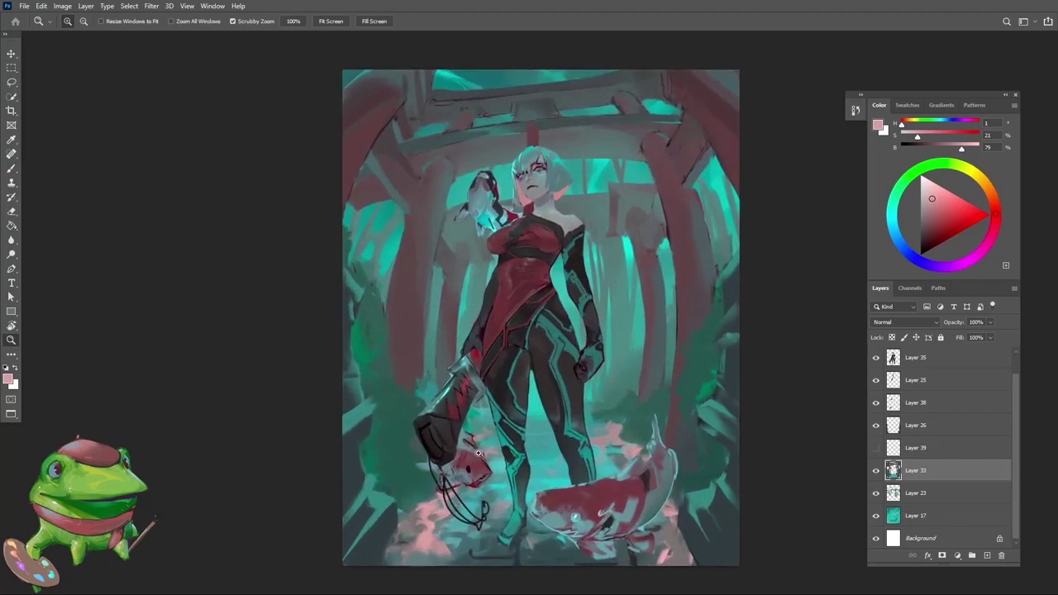
{"action": "left_click", "coordinate": [527, 405], "text": "alt"}
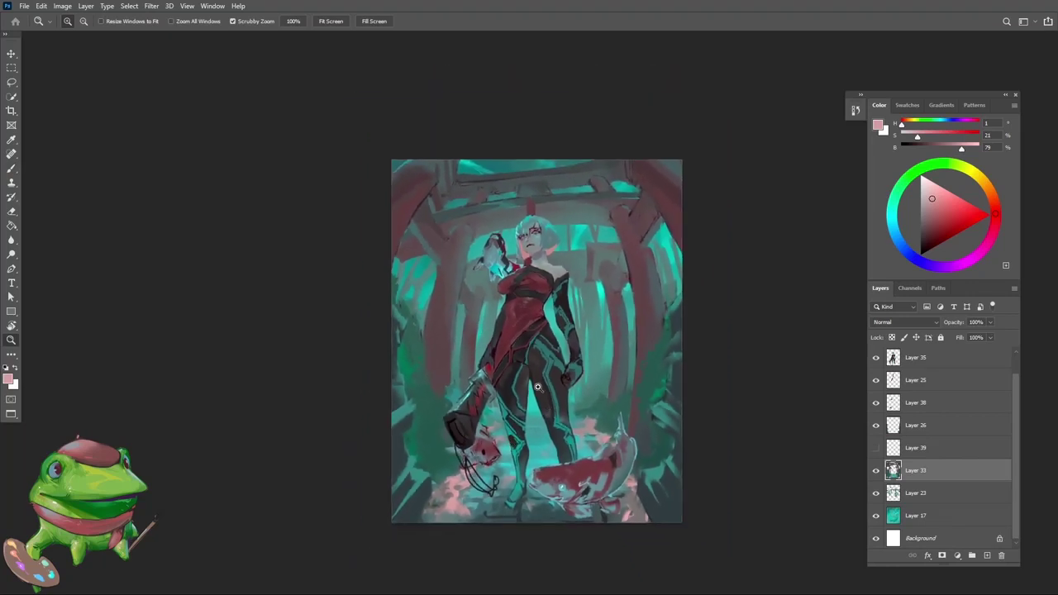
Step: Touch up the foliage beside the foreground pillar at the painting's left edge with its sampled dark green (H 162, S 29, B 37)
{"action": "left_click_drag", "start_coordinate": [537, 386], "coordinate": [585, 361]}
{"action": "mouse_move", "coordinate": [571, 438]}
{"action": "left_mouse_down"}
{"action": "mouse_move", "coordinate": [576, 427]}
{"action": "mouse_move", "coordinate": [572, 439]}
{"action": "mouse_move", "coordinate": [500, 450]}
{"action": "left_mouse_up"}
{"action": "left_click_drag", "start_coordinate": [415, 384], "coordinate": [427, 362]}
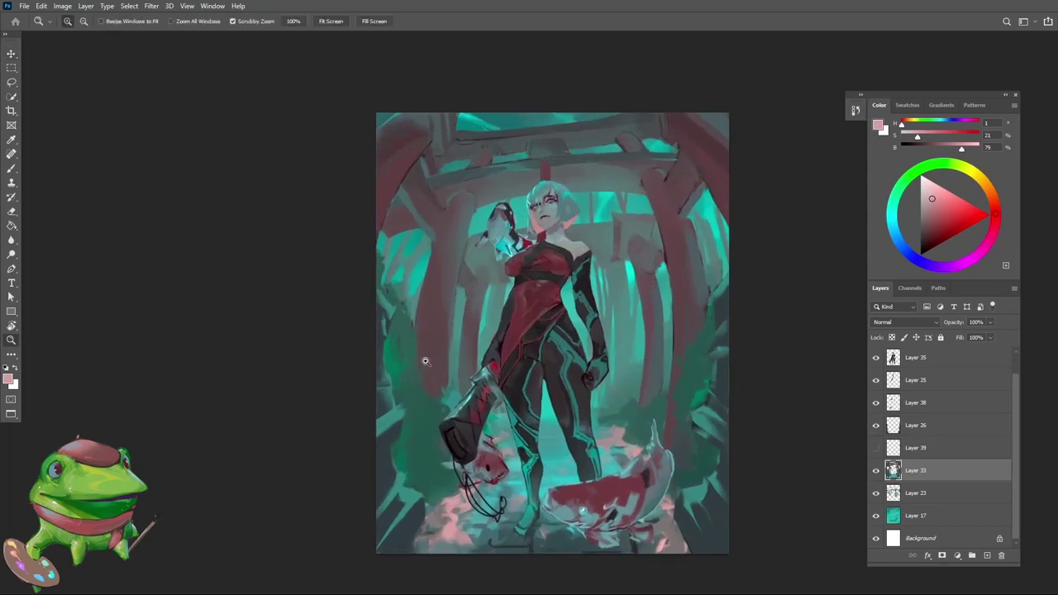
{"action": "left_click", "coordinate": [402, 331], "text": "alt"}
{"action": "key", "text": "bracketleft"}
{"action": "key", "text": "bracketleft"}
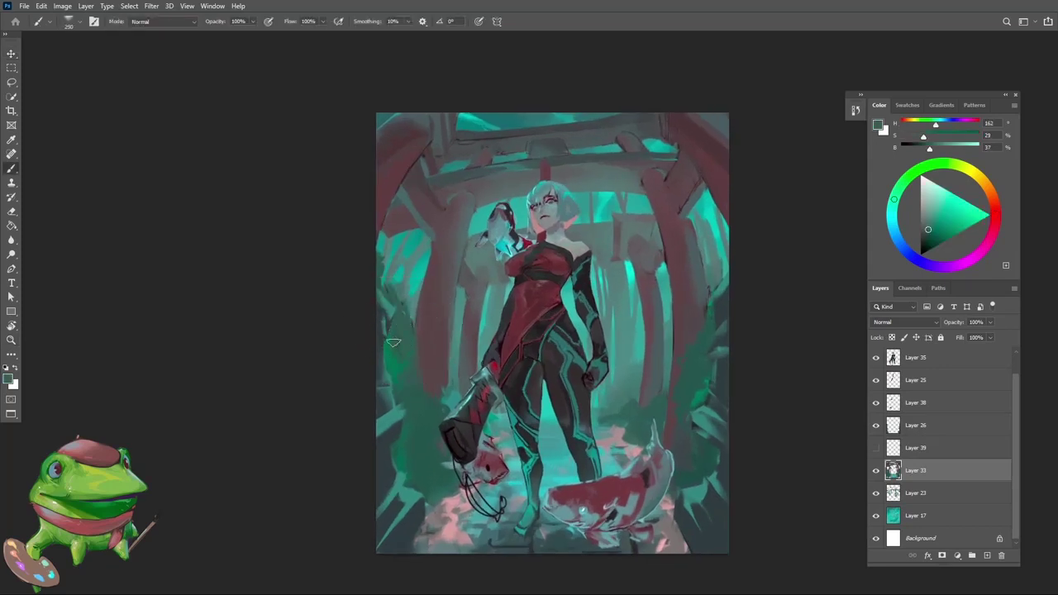
{"action": "key", "text": "e"}
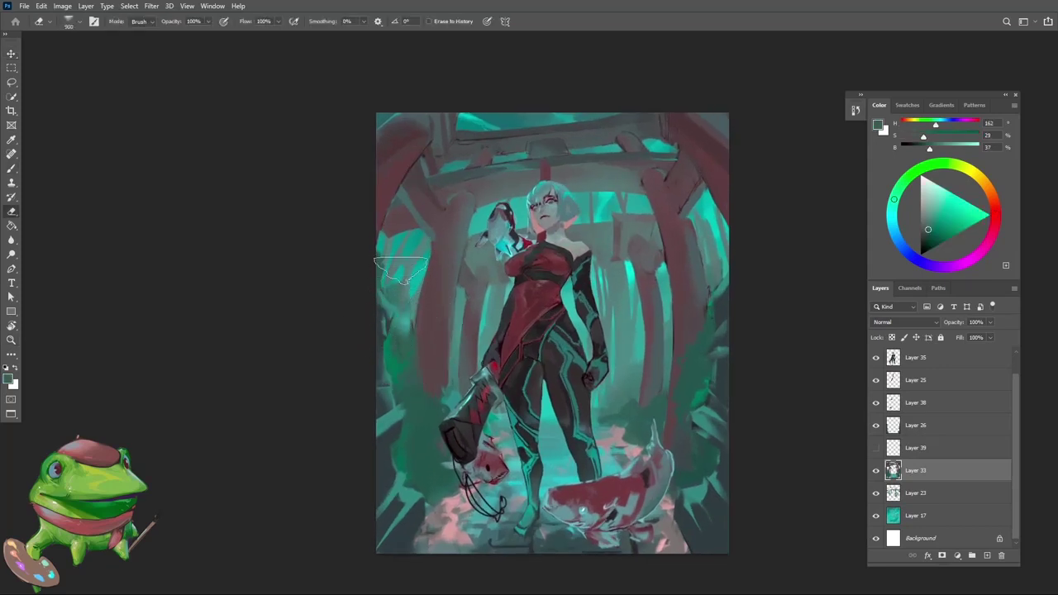
Step: Touch up the stone floor around the woman's front leg with its sampled muted teal (H 186, S 36, B 62)
{"action": "key", "text": "z"}
{"action": "scroll", "coordinate": [388, 330], "scroll_direction": "down", "scroll_amount": 5}
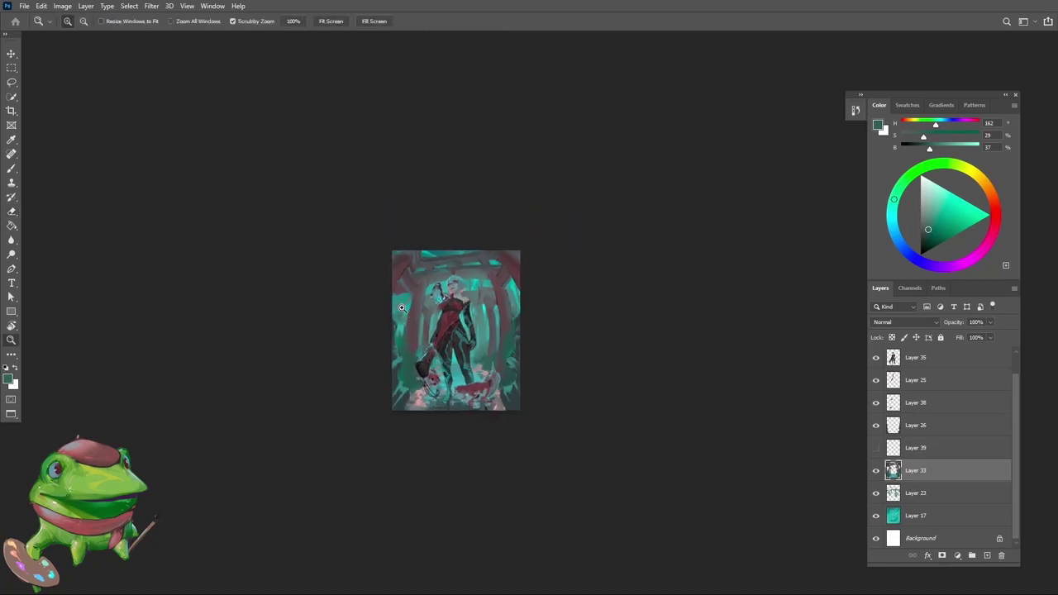
{"action": "left_click_drag", "start_coordinate": [402, 307], "coordinate": [393, 346]}
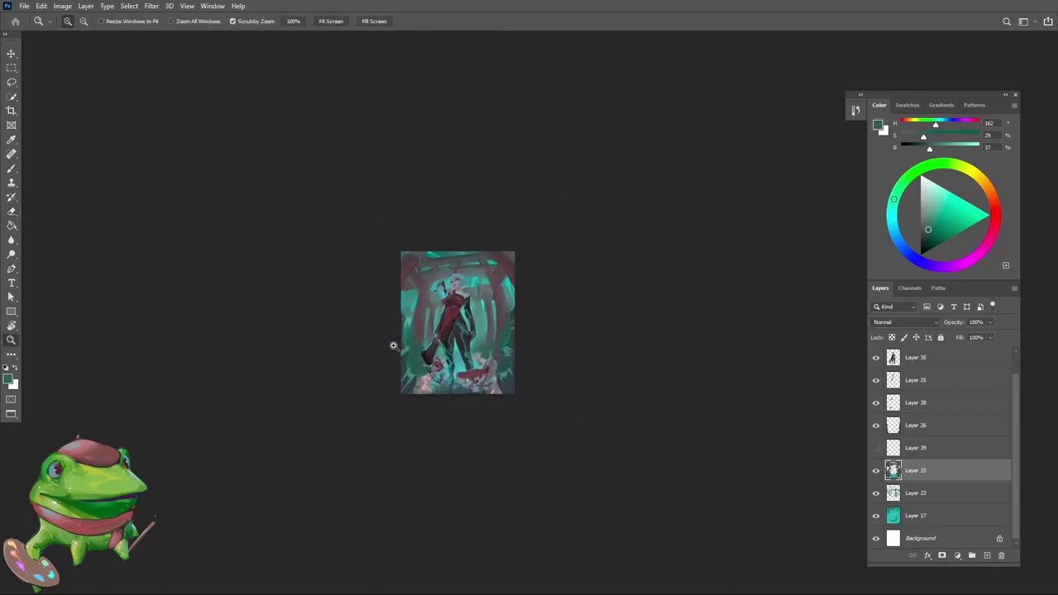
{"action": "scroll", "coordinate": [394, 346], "scroll_direction": "up", "scroll_amount": 8}
{"action": "key", "text": "b"}
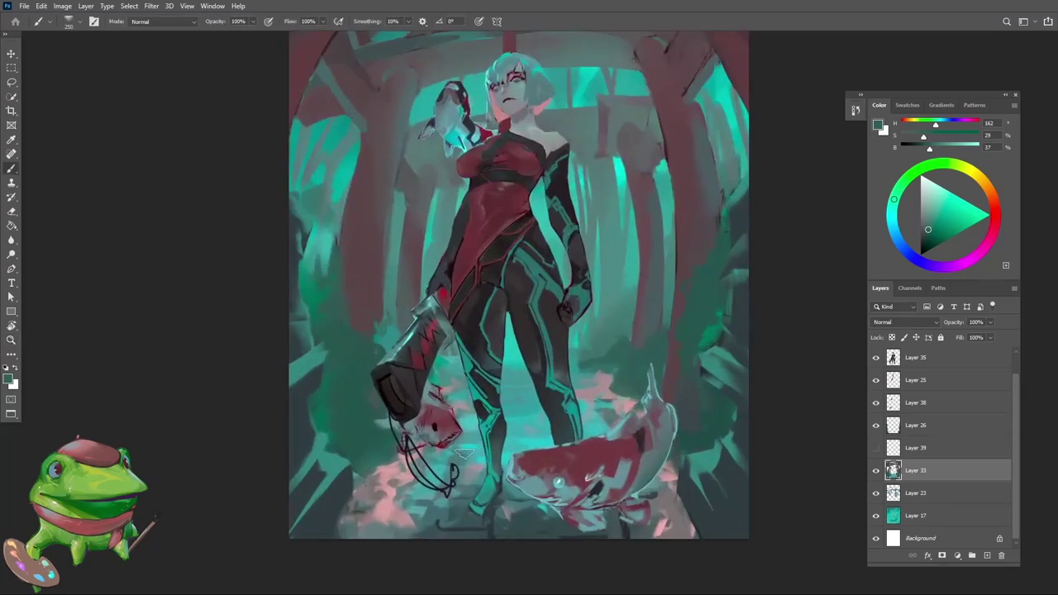
{"action": "left_click", "coordinate": [454, 453], "text": "alt"}
{"action": "left_click", "coordinate": [507, 442], "text": "alt"}
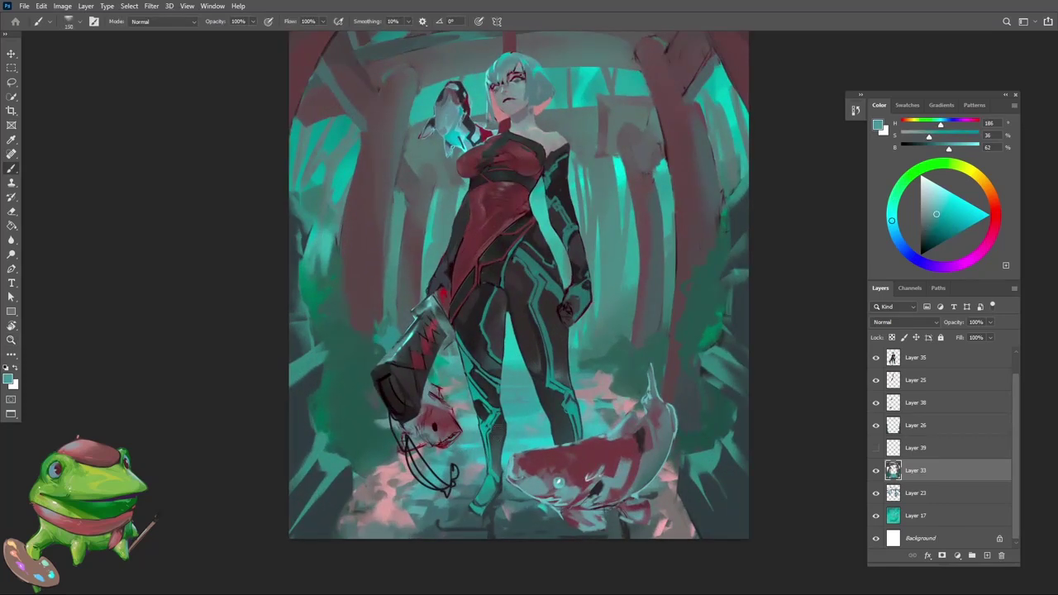
Step: Flip the canvas horizontally and sample the dark greyish red of the torii pillar beside the bird
{"action": "key", "text": "z"}
{"action": "left_click_drag", "start_coordinate": [551, 426], "coordinate": [488, 484]}
{"action": "key", "text": "ctrl+shift+h"}
{"action": "left_click_drag", "start_coordinate": [583, 422], "coordinate": [599, 418]}
{"action": "key", "text": "b"}
{"action": "scroll", "coordinate": [584, 399], "scroll_direction": "up", "scroll_amount": 1}
{"action": "left_click", "coordinate": [578, 391], "text": "alt"}
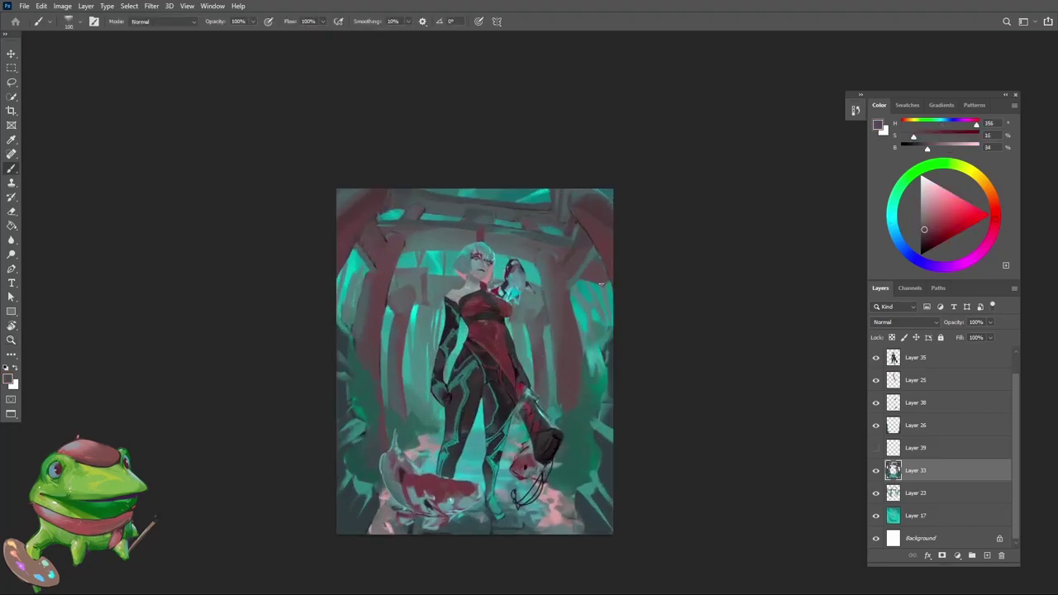
Step: Clean up the torii pillar and beams above the bird with dark greyish red (H 347, S 16, B 35) and a smaller eraser
{"action": "scroll", "coordinate": [599, 281], "scroll_direction": "up", "scroll_amount": 1}
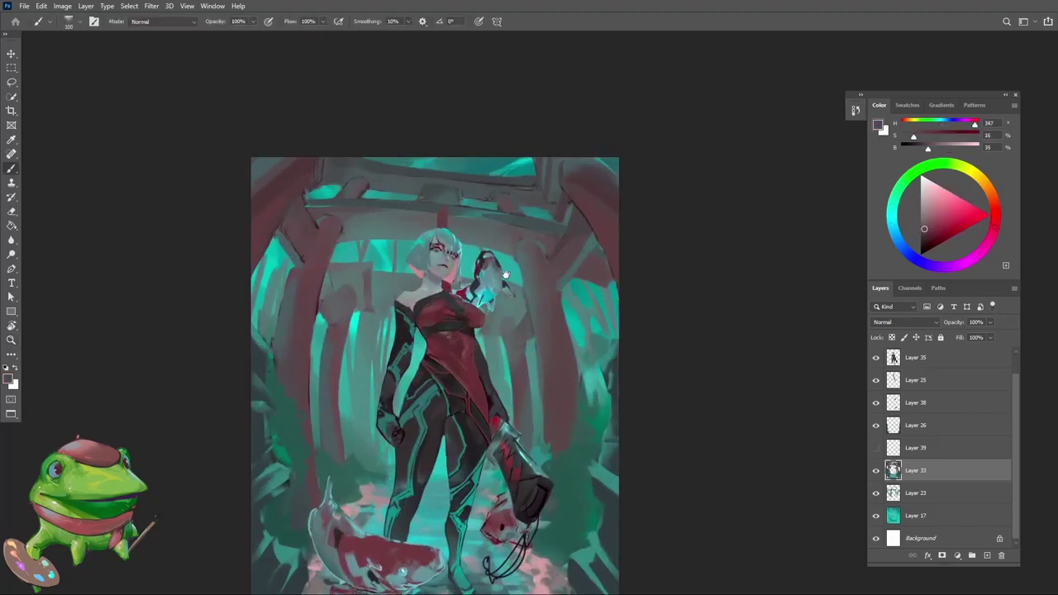
{"action": "left_click_drag", "start_coordinate": [506, 274], "coordinate": [561, 311]}
{"action": "key", "text": "z"}
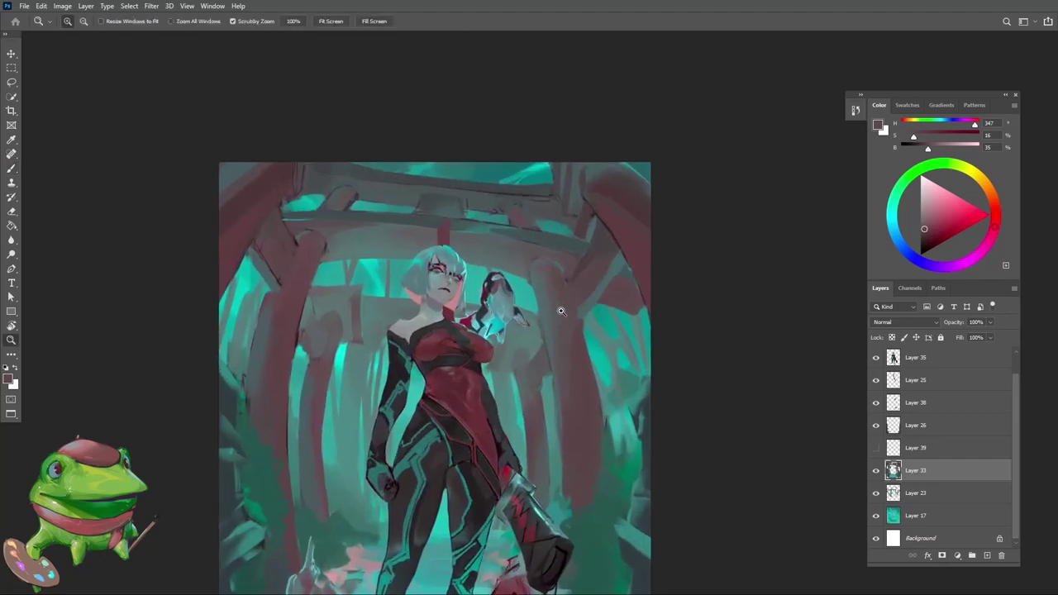
{"action": "left_click_drag", "start_coordinate": [520, 335], "coordinate": [513, 355]}
{"action": "key", "text": "r"}
{"action": "left_click_drag", "start_coordinate": [630, 330], "coordinate": [595, 233]}
{"action": "key", "text": "z"}
{"action": "left_click_drag", "start_coordinate": [503, 288], "coordinate": [537, 287]}
{"action": "key", "text": "e"}
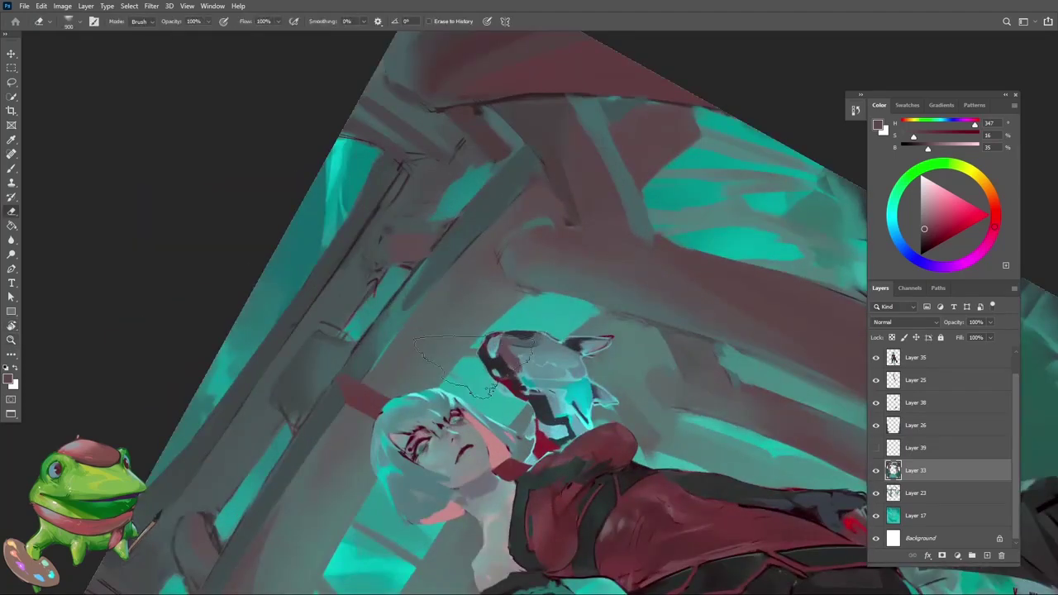
{"action": "key", "text": "bracketleft"}
{"action": "key", "text": "bracketleft"}
{"action": "key", "text": "bracketleft"}
{"action": "key", "text": "bracketleft"}
{"action": "key", "text": "bracketleft"}
{"action": "key", "text": "bracketleft"}
{"action": "key", "text": "bracketleft"}
{"action": "key", "text": "bracketleft"}
{"action": "mouse_move", "coordinate": [421, 302]}
{"action": "left_mouse_down"}
{"action": "mouse_move", "coordinate": [489, 380]}
{"action": "mouse_move", "coordinate": [414, 451]}
{"action": "left_mouse_up"}
{"action": "key", "text": "Escape"}
{"action": "key", "text": "z"}
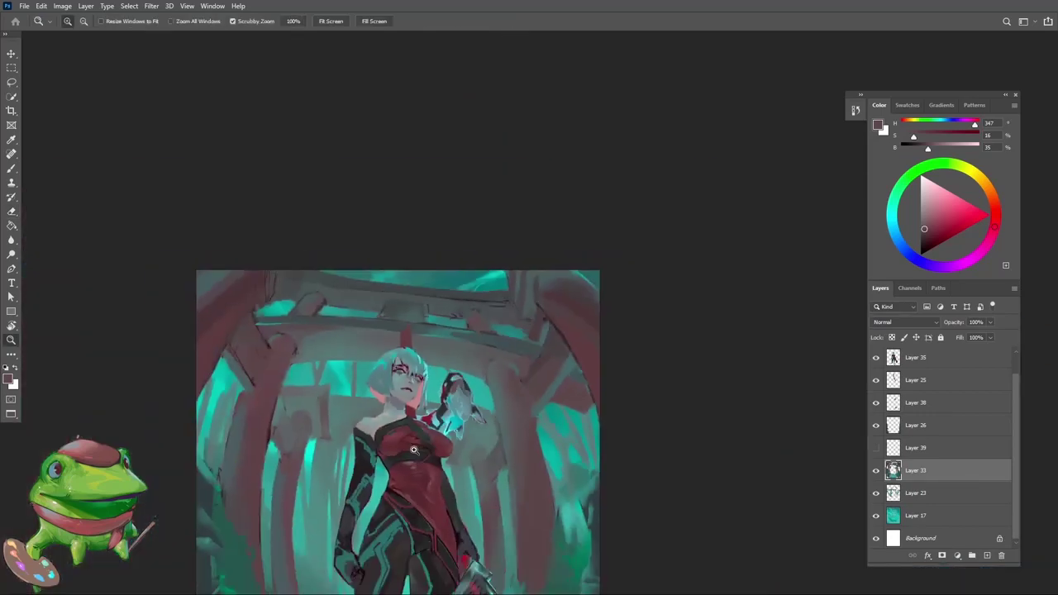
Step: Touch up the outer torii pillar and brace on the bird's side with sampled dark red (H 350, S 27, B 35)
{"action": "left_click_drag", "start_coordinate": [495, 375], "coordinate": [577, 255]}
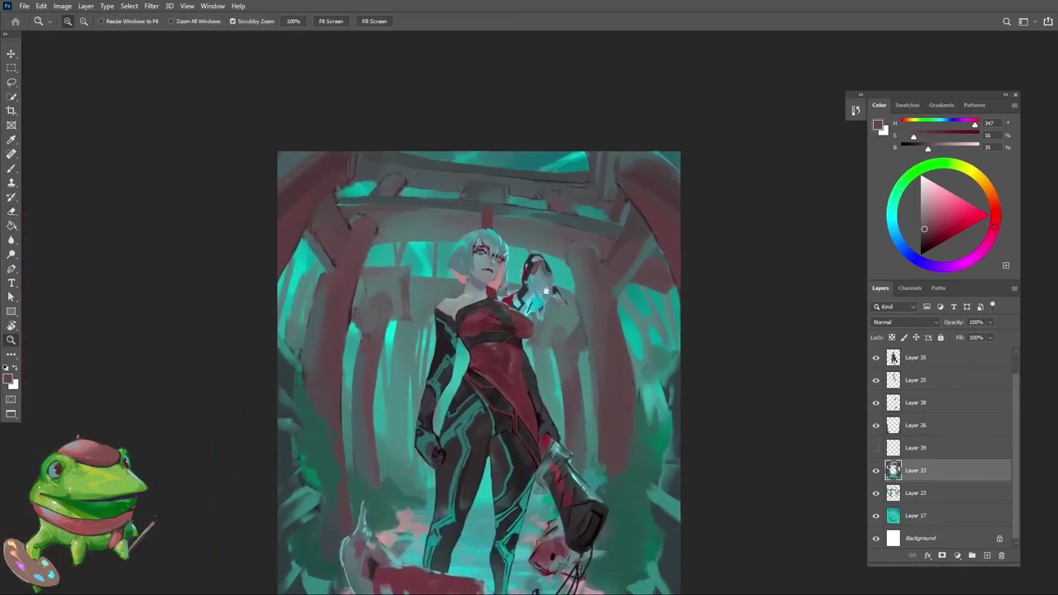
{"action": "left_click_drag", "start_coordinate": [558, 291], "coordinate": [540, 347]}
{"action": "left_click_drag", "start_coordinate": [597, 414], "coordinate": [584, 444]}
{"action": "left_click", "coordinate": [604, 283]}
{"action": "key", "text": "b"}
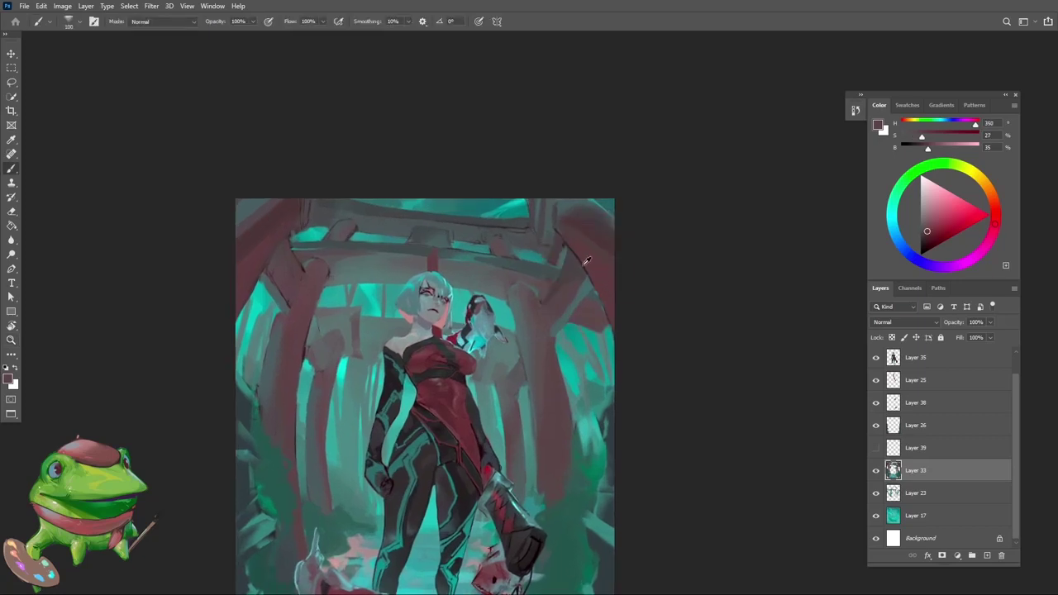
{"action": "left_click", "coordinate": [603, 282], "text": "alt"}
Step: Refine the lower edge of the torii pillar above the gun with sampled greyish red (H 351, S 16, B 34)
{"action": "key", "text": "z"}
{"action": "left_click_drag", "start_coordinate": [549, 318], "coordinate": [528, 426]}
{"action": "left_click_drag", "start_coordinate": [576, 402], "coordinate": [578, 348]}
{"action": "key", "text": "b"}
{"action": "left_click", "coordinate": [569, 419], "text": "alt"}
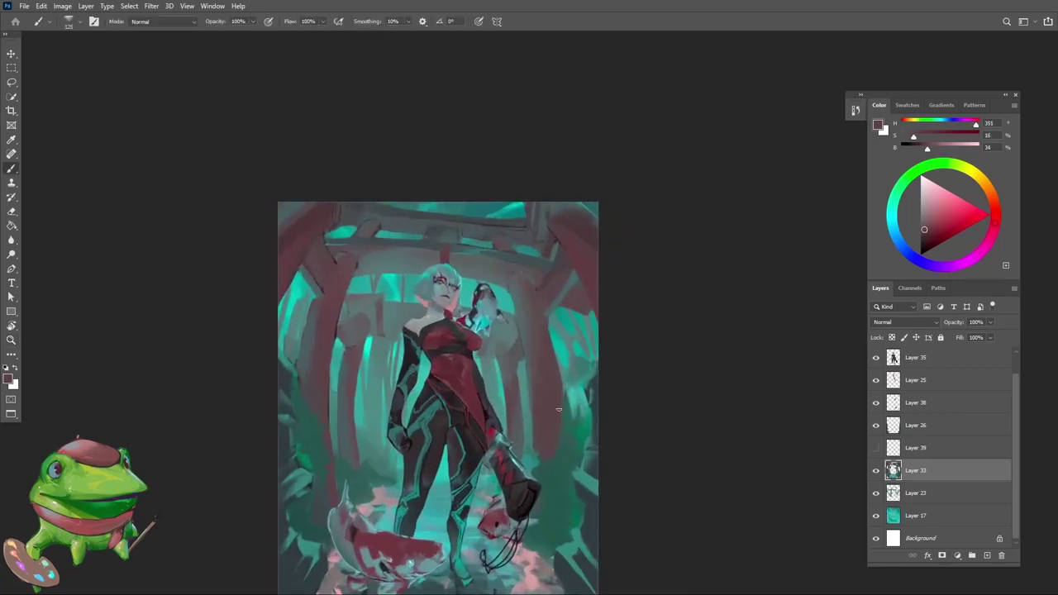
Step: Paint the bushes at the foot of the pillar beside the gun with sampled greens, from H 154, S 46, B 48 to darker tones
{"action": "left_click", "coordinate": [576, 425], "text": "alt"}
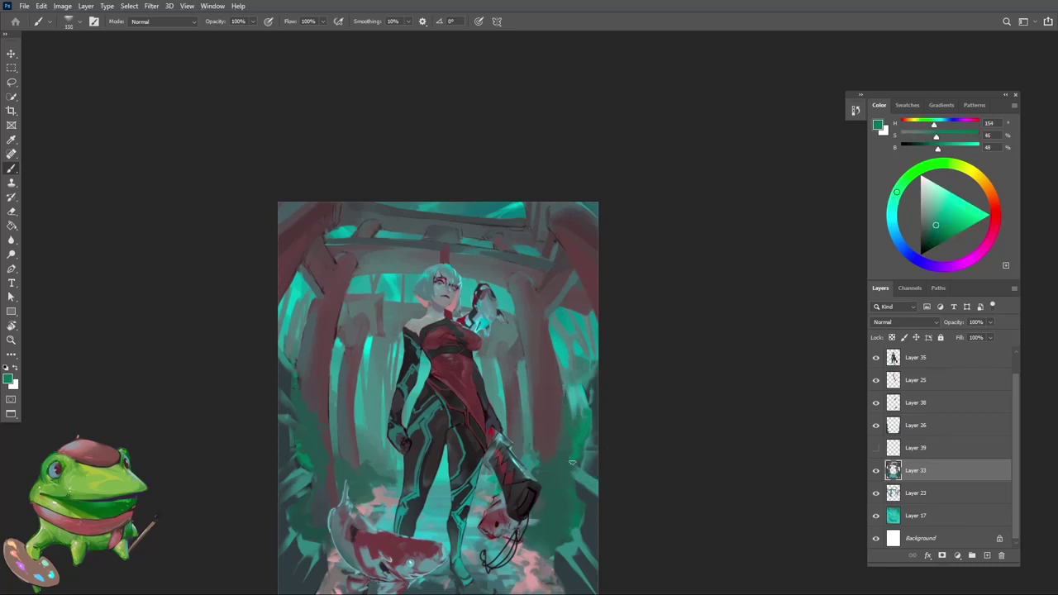
{"action": "scroll", "coordinate": [572, 463], "scroll_direction": "down", "scroll_amount": 3}
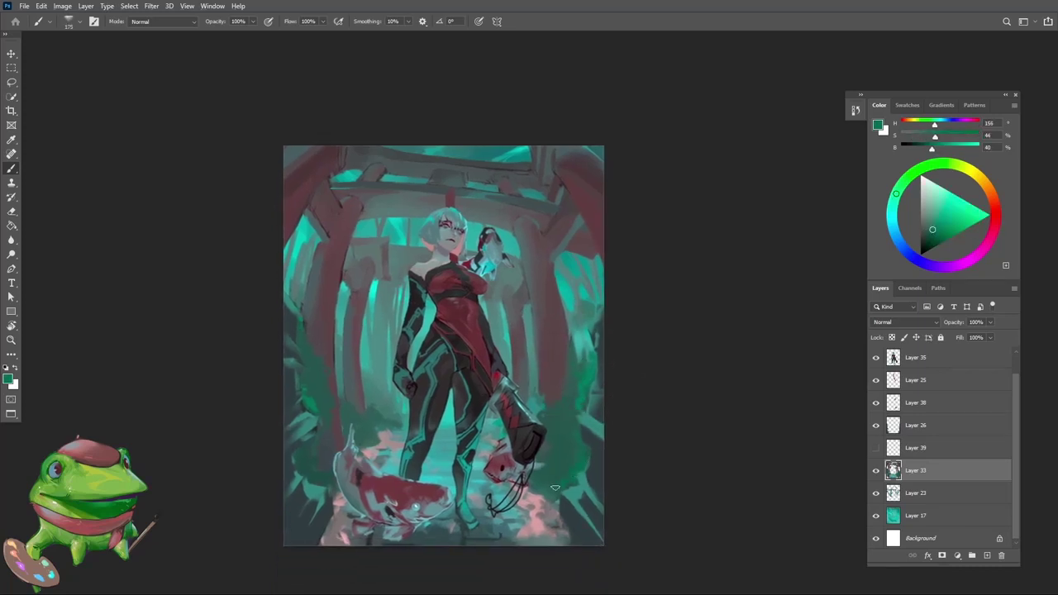
{"action": "left_click", "coordinate": [553, 511], "text": "alt"}
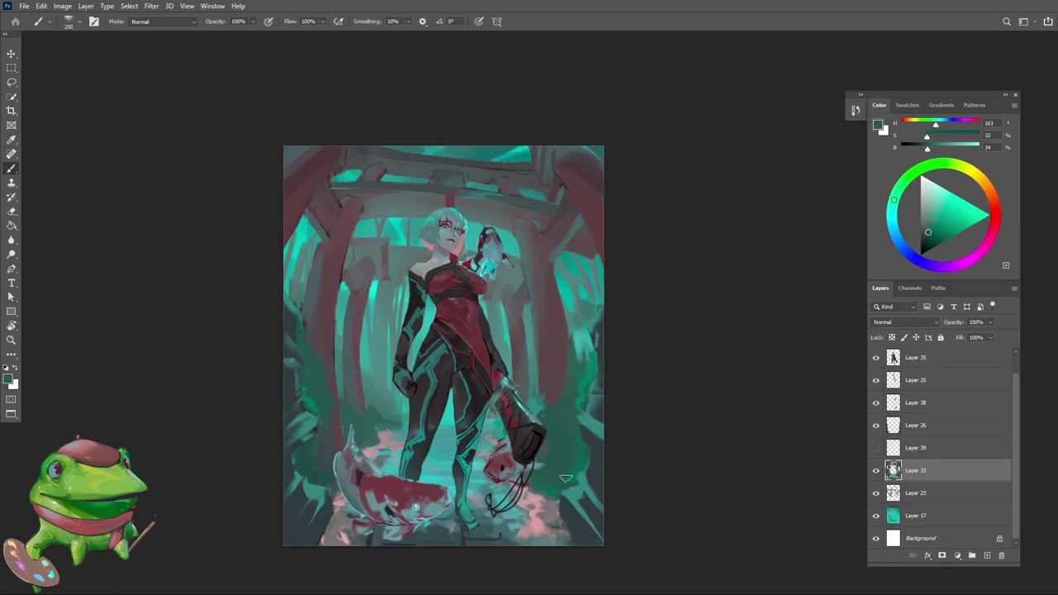
{"action": "left_click", "coordinate": [548, 419], "text": "alt"}
Step: Examine the overall composition at reduced size, comparing it with proof colors switched on and off
{"action": "key", "text": "z"}
{"action": "left_click_drag", "start_coordinate": [533, 473], "coordinate": [512, 491]}
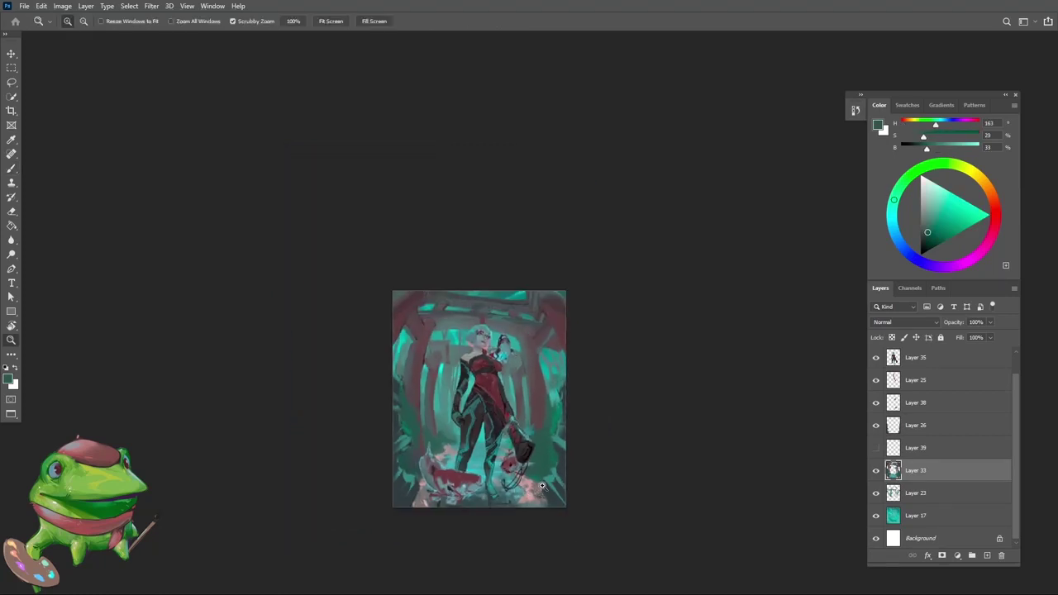
{"action": "left_click", "coordinate": [541, 484]}
{"action": "key", "text": "ctrl+y"}
{"action": "left_click_drag", "start_coordinate": [502, 447], "coordinate": [563, 420]}
{"action": "key", "text": "ctrl+y"}
{"action": "key", "text": "ctrl+y"}
{"action": "key", "text": "ctrl+y"}
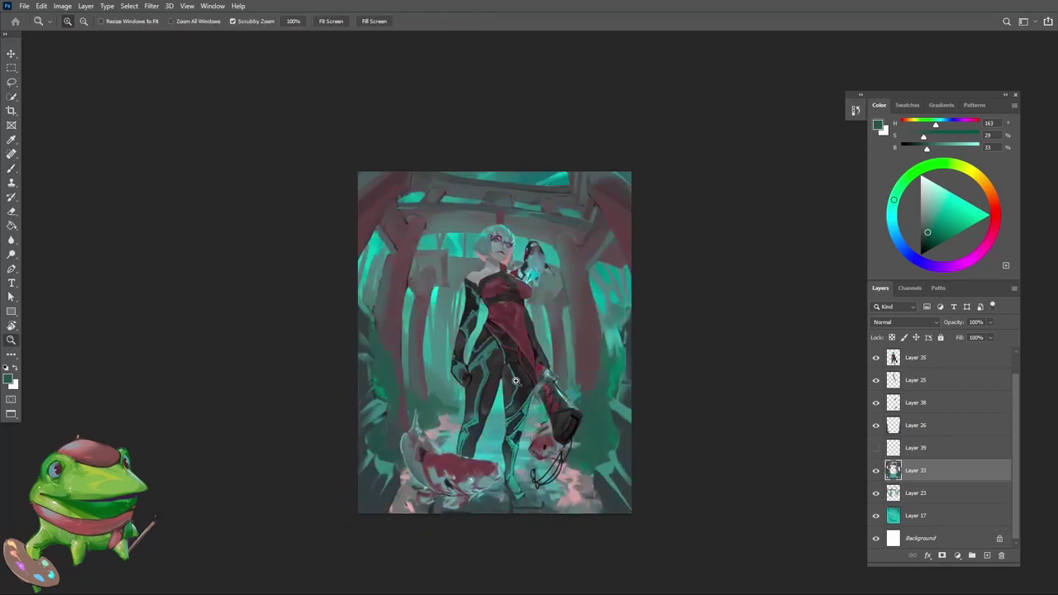
Step: Select the teal background on Layer 17 and add a new layer directly above it
{"action": "left_click_drag", "start_coordinate": [516, 381], "coordinate": [520, 403]}
{"action": "left_click", "coordinate": [488, 341], "text": "ctrl"}
{"action": "left_click_drag", "start_coordinate": [503, 332], "coordinate": [493, 332]}
{"action": "key", "text": "ctrl+u"}
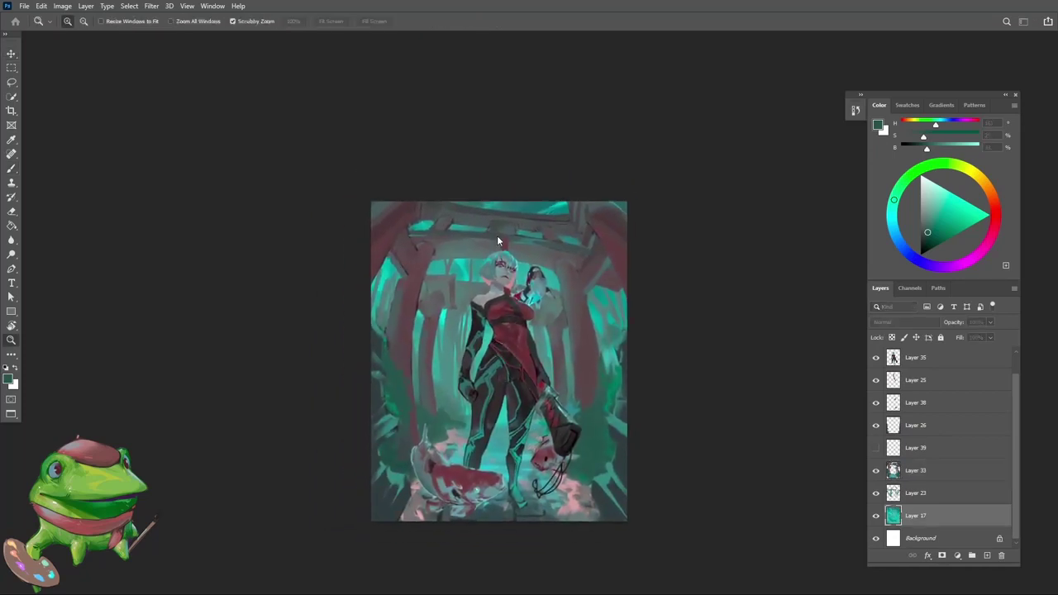
{"action": "left_click", "coordinate": [629, 179]}
{"action": "left_click_drag", "start_coordinate": [534, 220], "coordinate": [541, 220]}
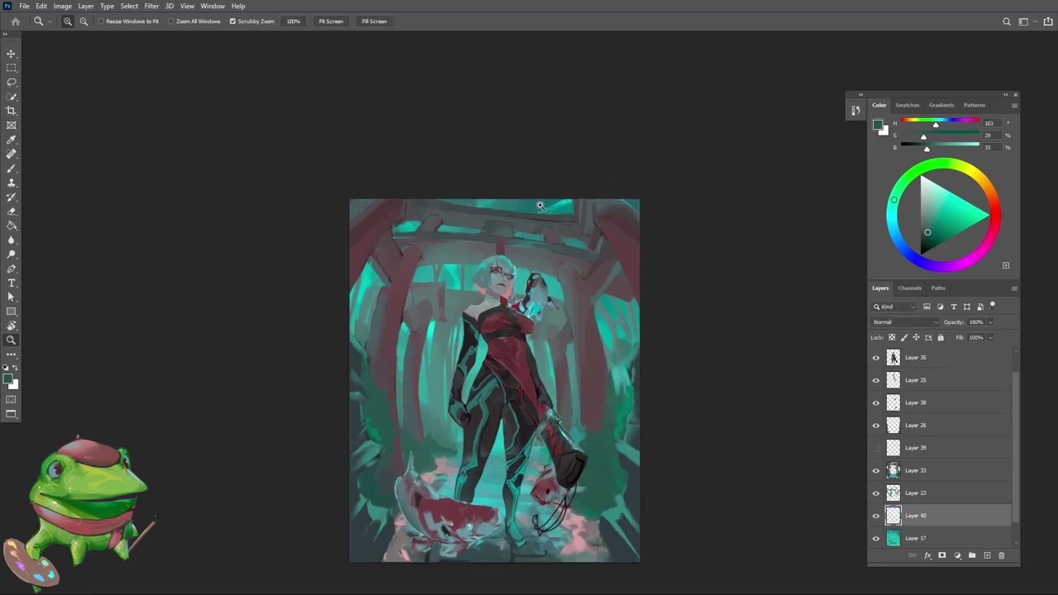
Step: Fill the new layer with sampled teal (H 185, S 42, B 43) and lower its opacity to 25%
{"action": "left_click", "coordinate": [531, 226], "text": "alt"}
{"action": "key", "text": "g"}
{"action": "key", "text": "ctrl+y"}
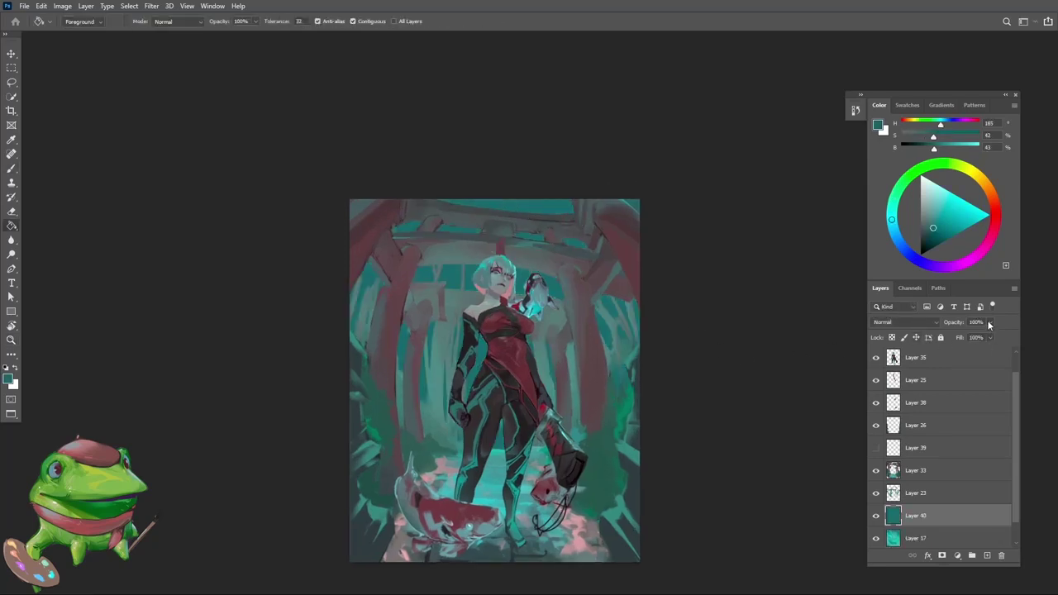
{"action": "left_click_drag", "start_coordinate": [957, 334], "coordinate": [953, 335]}
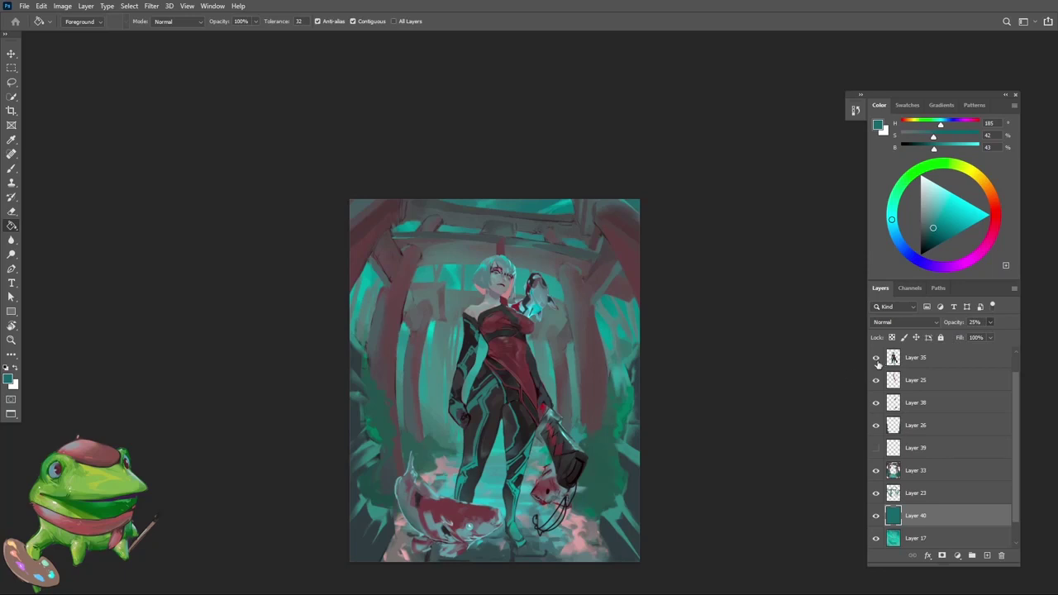
Step: Erase part of the teal fill on Layer 40 from the upper area of the painting with a very large eraser
{"action": "key", "text": "e"}
{"action": "mouse_move", "coordinate": [713, 229]}
{"action": "left_mouse_down"}
{"action": "mouse_move", "coordinate": [503, 209]}
{"action": "mouse_move", "coordinate": [740, 197]}
{"action": "left_mouse_up"}
{"action": "key", "text": "]"}
{"action": "key", "text": "]"}
{"action": "key", "text": "]"}
{"action": "key", "text": "]"}
{"action": "key", "text": "]"}
{"action": "key", "text": "]"}
{"action": "key", "text": "]"}
{"action": "key", "text": "]"}
{"action": "key", "text": "Escape"}
{"action": "left_click_drag", "start_coordinate": [649, 253], "coordinate": [602, 251]}
{"action": "left_click_drag", "start_coordinate": [643, 325], "coordinate": [723, 379]}
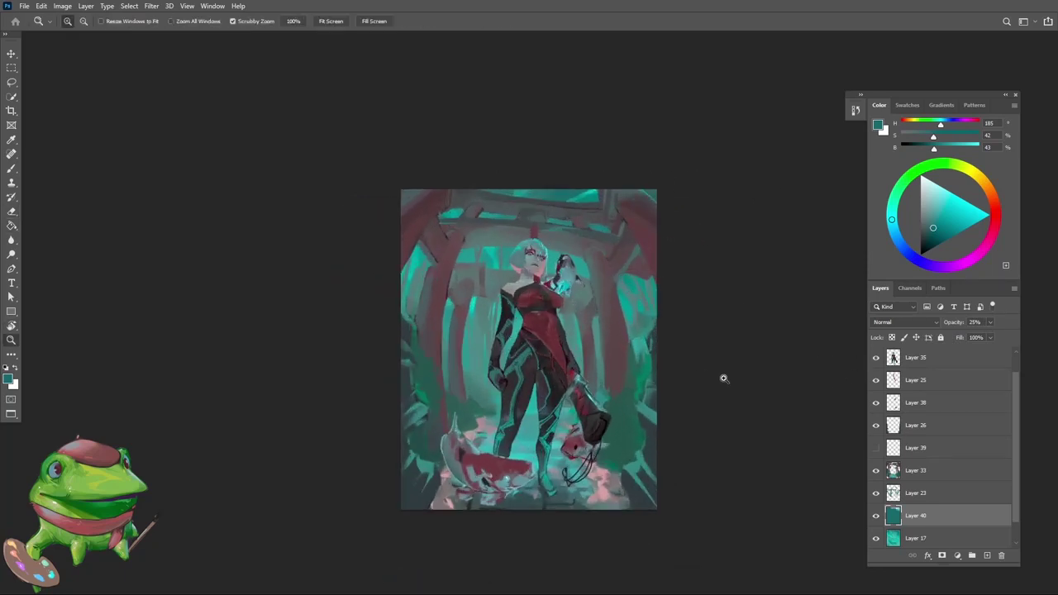
Step: Add a clipped Multiply layer above Layer 23 and fill it with pale grey (H 185, S 2, B 90)
{"action": "left_click", "coordinate": [562, 248], "text": "ctrl"}
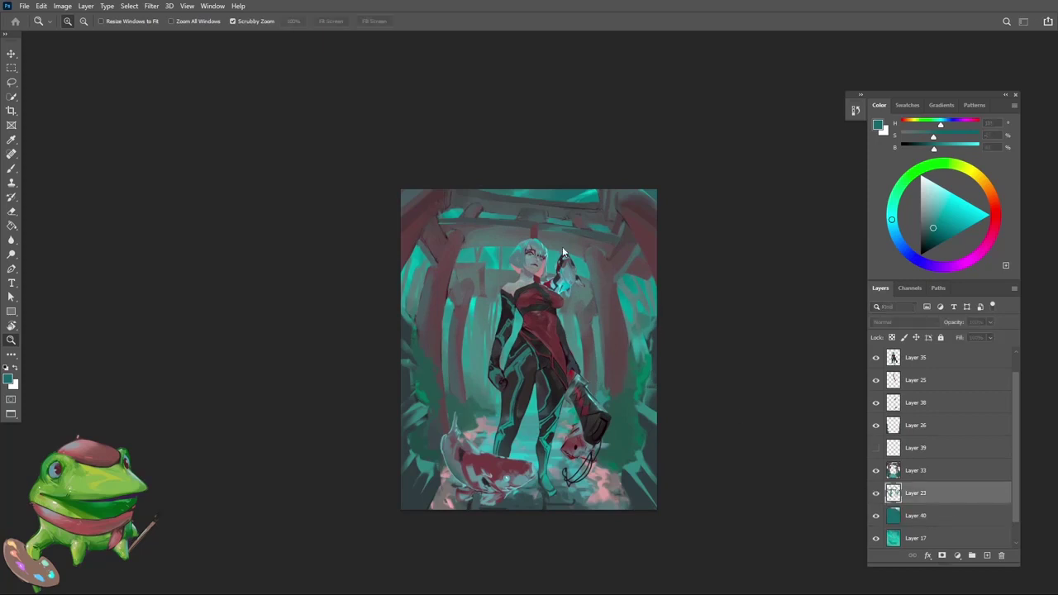
{"action": "left_click", "coordinate": [625, 176]}
{"action": "left_click", "coordinate": [921, 183]}
{"action": "key", "text": "g"}
{"action": "key", "text": "z"}
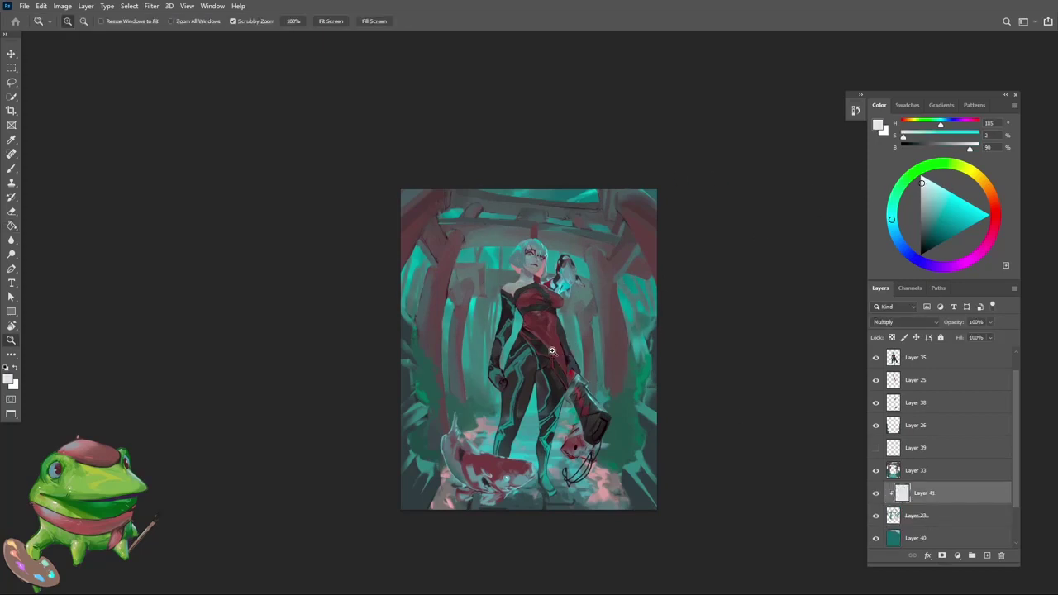
{"action": "mouse_move", "coordinate": [571, 346]}
{"action": "left_mouse_down"}
{"action": "mouse_move", "coordinate": [517, 359]}
{"action": "mouse_move", "coordinate": [541, 364]}
{"action": "left_mouse_up"}
{"action": "left_click_drag", "start_coordinate": [565, 315], "coordinate": [586, 267]}
Step: Add a clipping layer above Layer 33, fill it with the same pale grey, and set its blend mode to Multiply
{"action": "left_click", "coordinate": [577, 269], "text": "ctrl"}
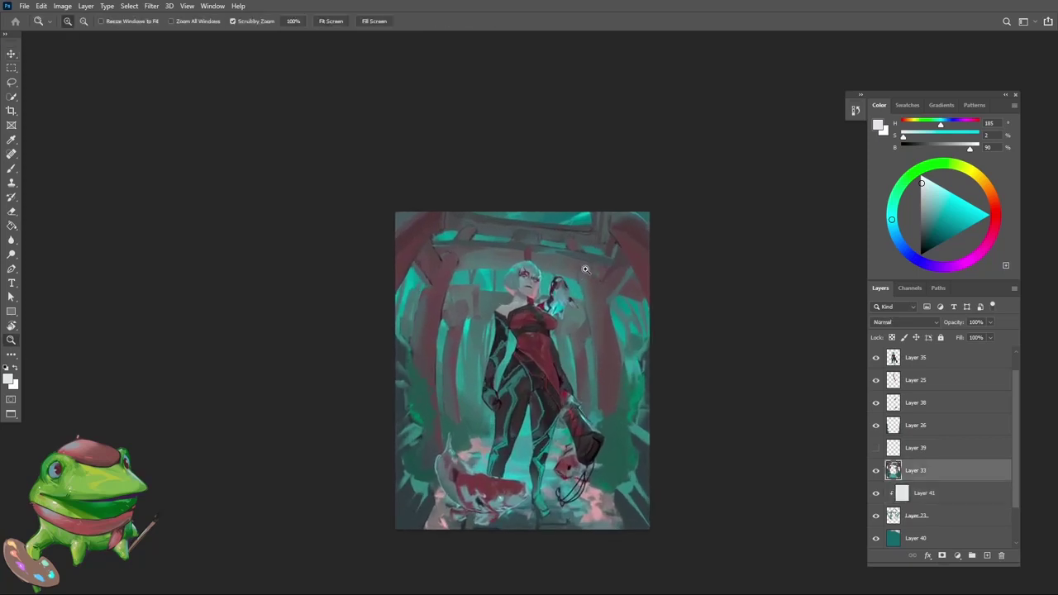
{"action": "left_click_drag", "start_coordinate": [581, 304], "coordinate": [573, 396]}
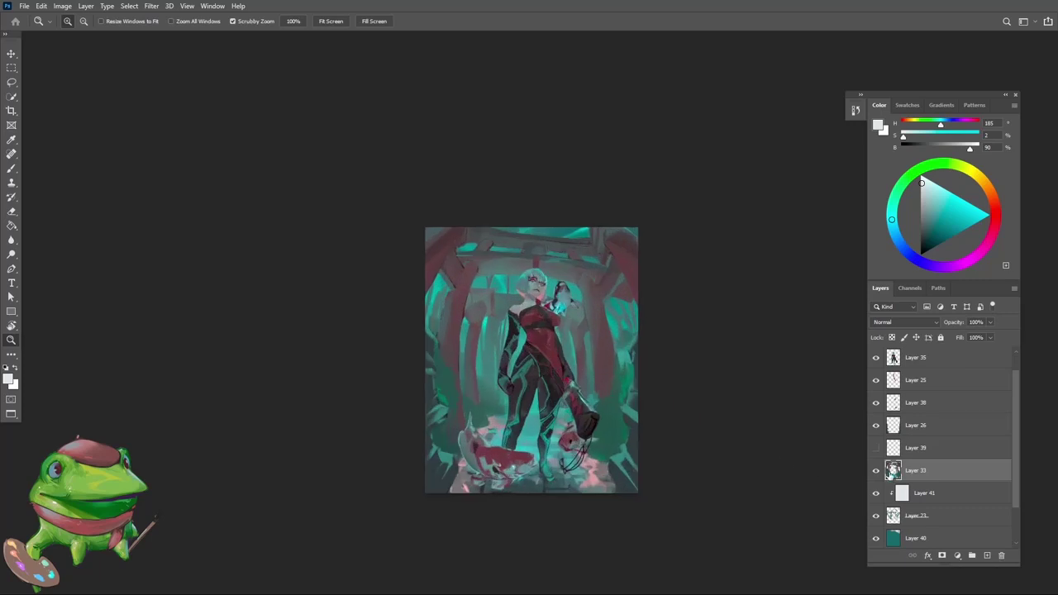
{"action": "left_click", "coordinate": [874, 494]}
{"action": "left_click_drag", "start_coordinate": [558, 328], "coordinate": [584, 336]}
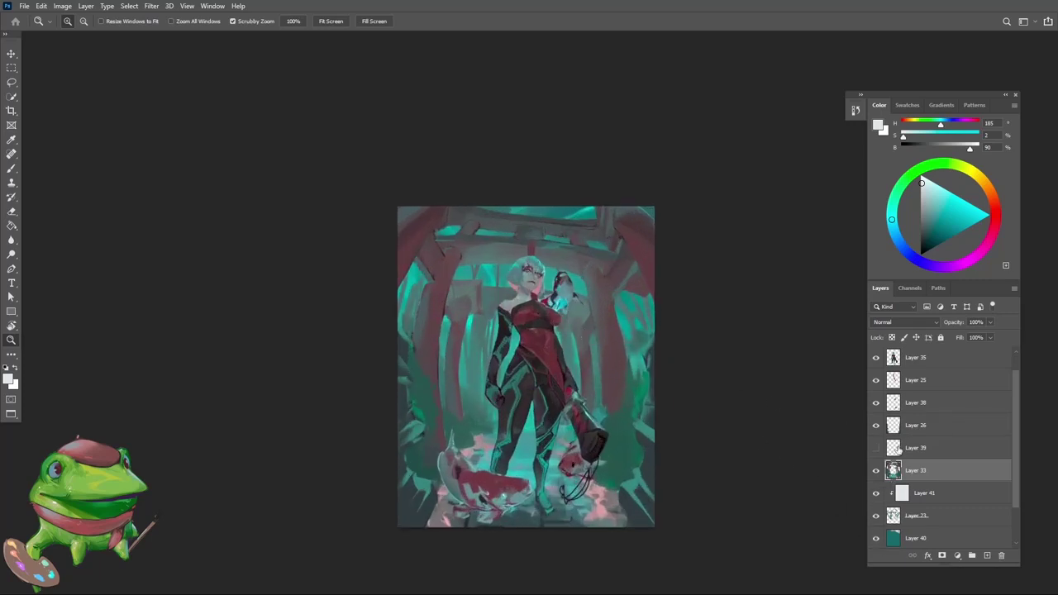
{"action": "key", "text": "ctrl+u"}
{"action": "left_click_drag", "start_coordinate": [507, 220], "coordinate": [506, 197]}
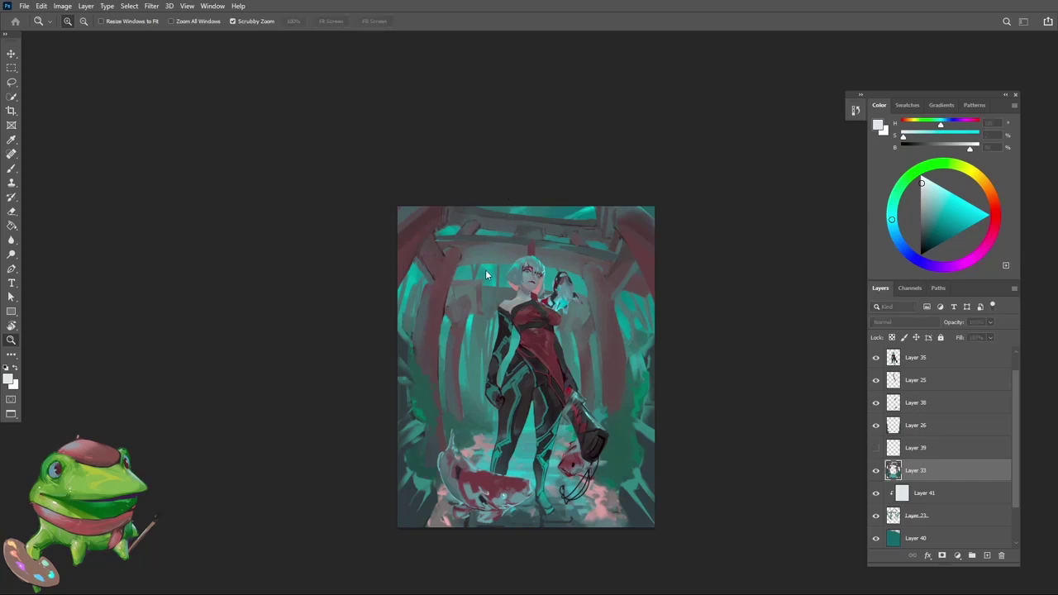
{"action": "left_click", "coordinate": [607, 180]}
{"action": "key", "text": "g"}
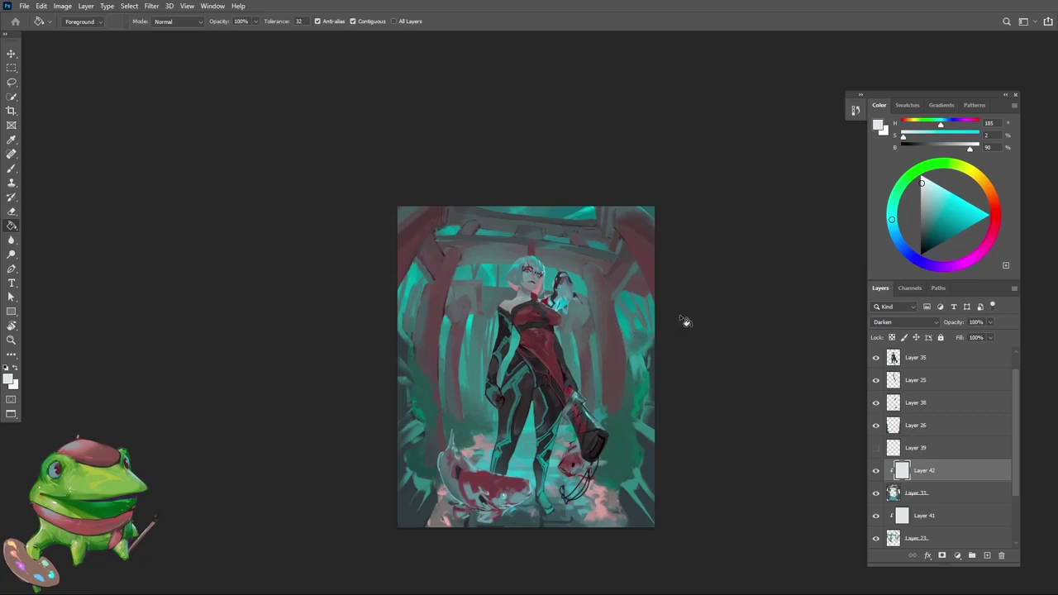
{"action": "left_click", "coordinate": [877, 326]}
{"action": "left_click", "coordinate": [878, 369]}
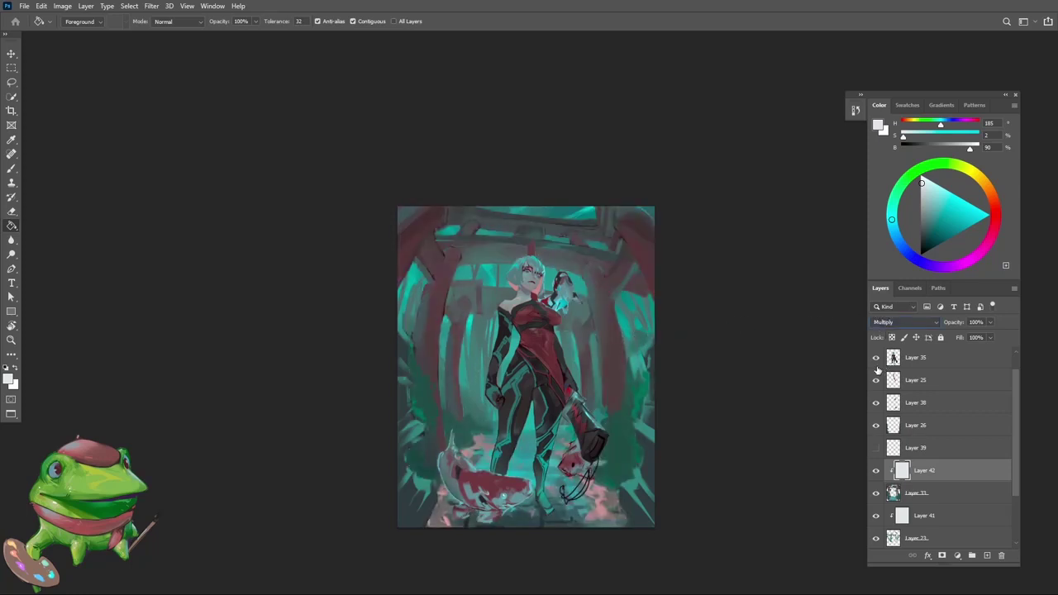
Step: Erase parts of the pale grey Multiply fill on Layer 42 along the painting's outer edges with a very large eraser
{"action": "left_click", "coordinate": [877, 471]}
{"action": "key", "text": "z"}
{"action": "mouse_move", "coordinate": [577, 371]}
{"action": "left_mouse_down"}
{"action": "mouse_move", "coordinate": [529, 376]}
{"action": "mouse_move", "coordinate": [572, 384]}
{"action": "left_mouse_up"}
{"action": "key", "text": "e"}
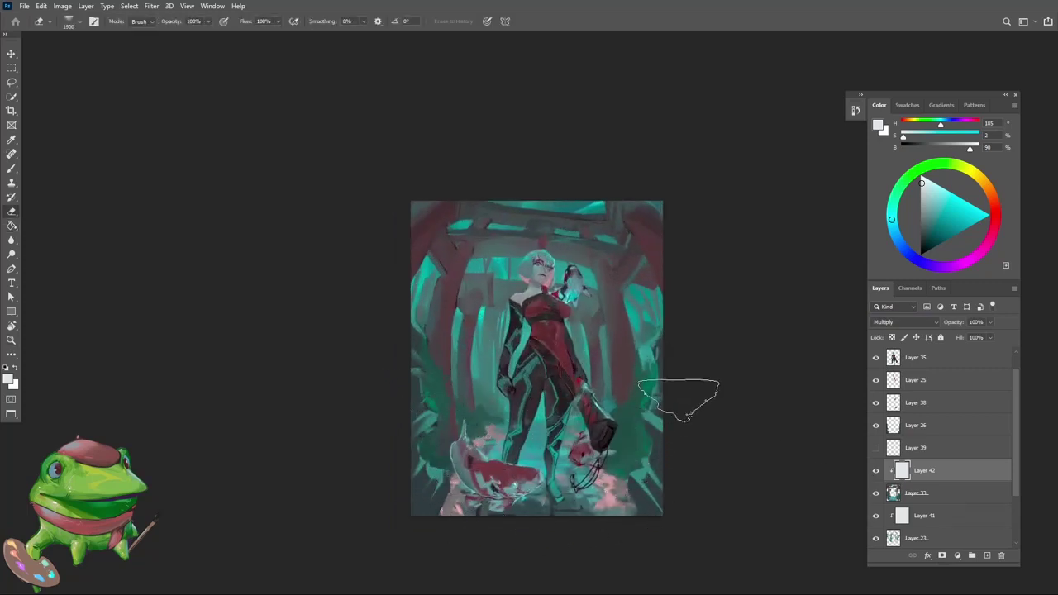
{"action": "key", "text": "bracketright"}
{"action": "key", "text": "bracketright"}
{"action": "key", "text": "bracketright"}
{"action": "key", "text": "bracketright"}
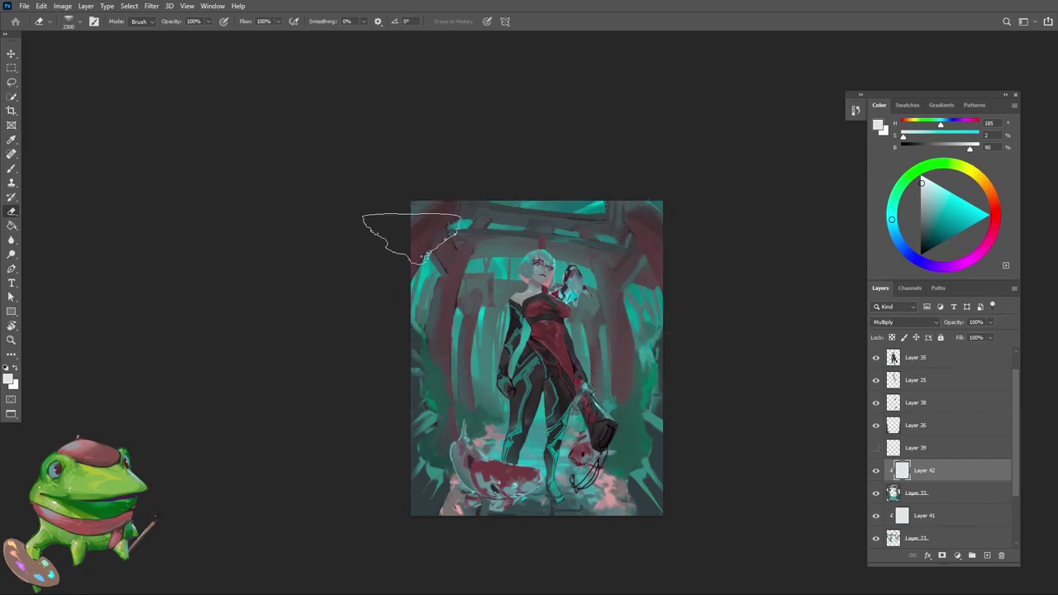
{"action": "key", "text": "bracketleft"}
{"action": "key", "text": "bracketleft"}
{"action": "key", "text": "bracketleft"}
{"action": "key", "text": "bracketleft"}
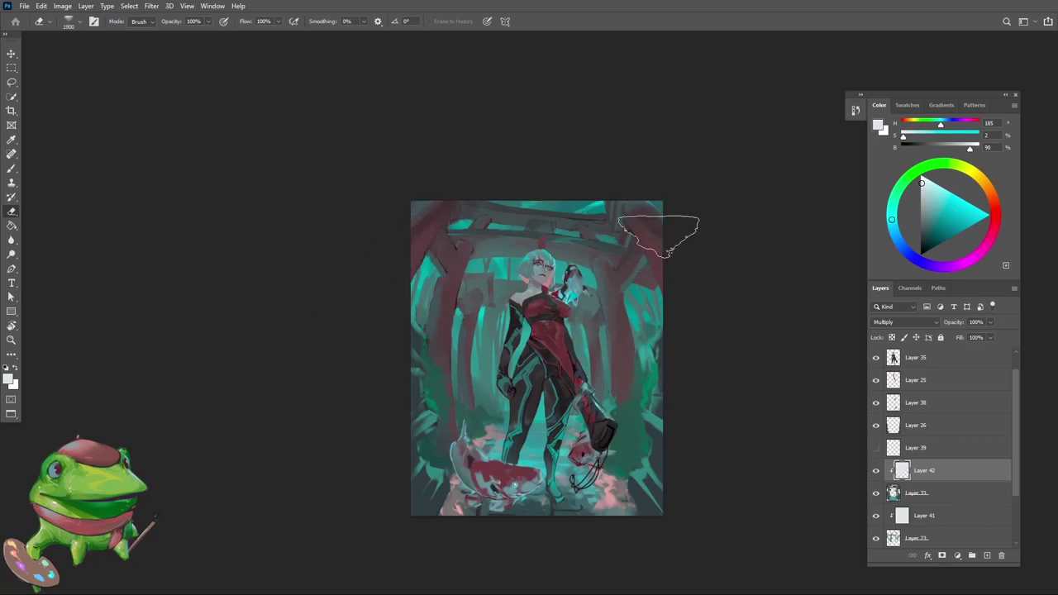
{"action": "key", "text": "ctrl+space"}
{"action": "left_click_drag", "start_coordinate": [652, 282], "coordinate": [591, 289]}
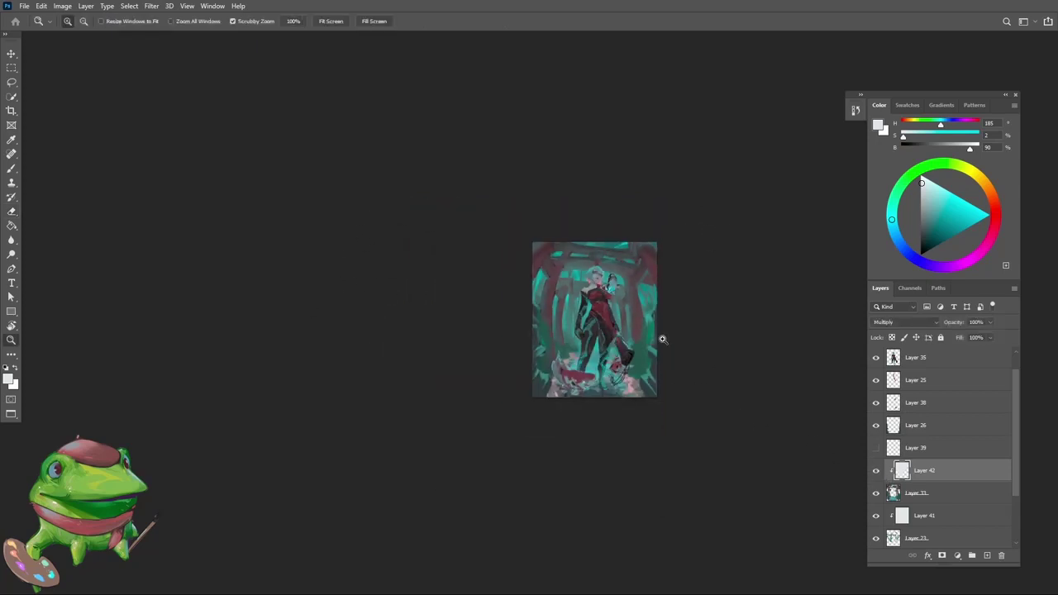
{"action": "left_click", "coordinate": [662, 337]}
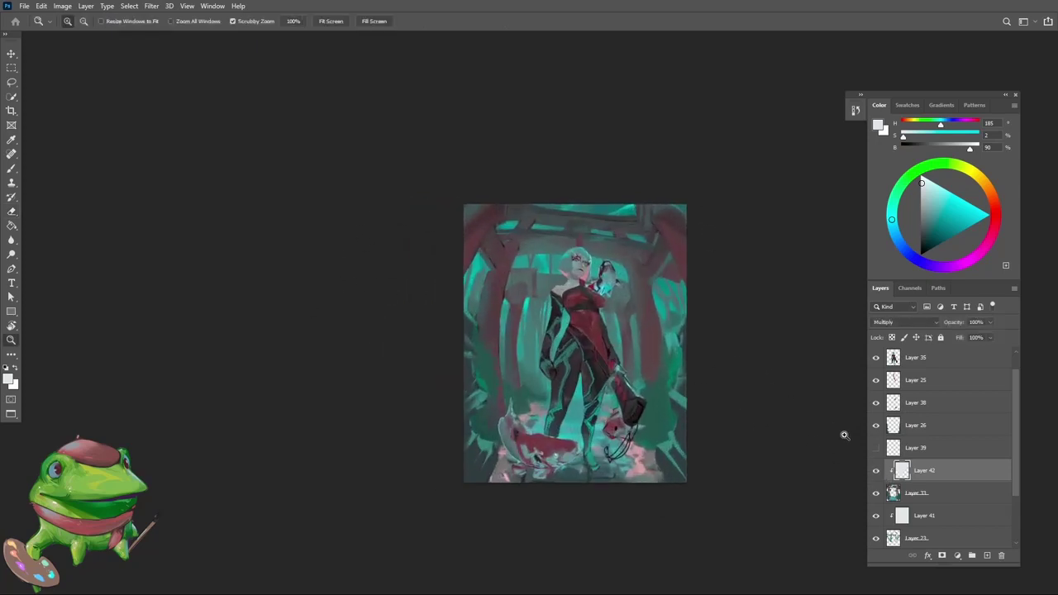
Step: Merge the clipped grey layers and the teal Layer 40 down, leaving Layer 33, Layer 23 and Layer 17
{"action": "key", "text": "Delete"}
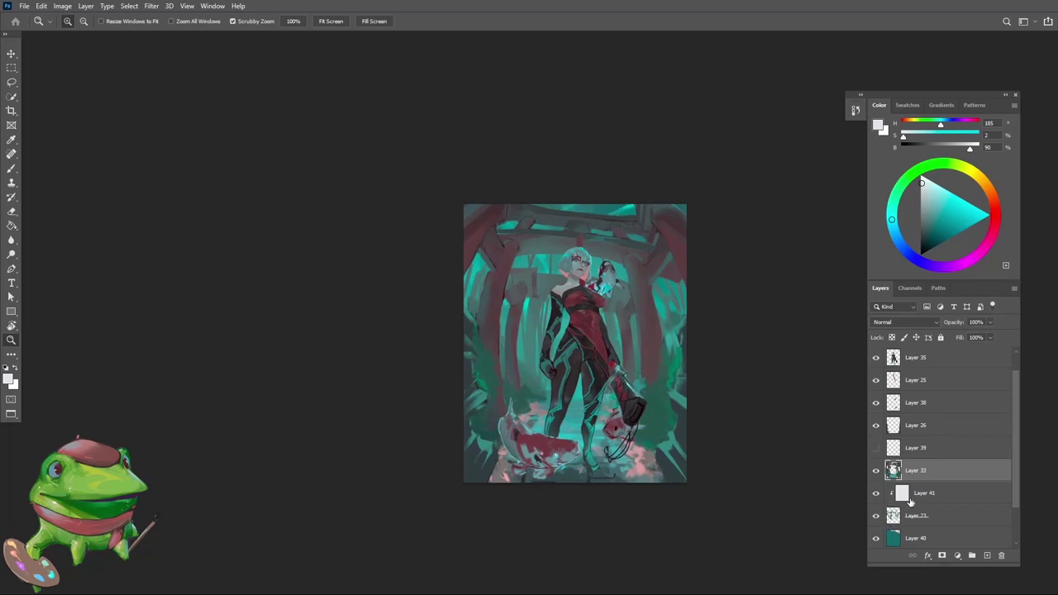
{"action": "left_click", "coordinate": [910, 500]}
{"action": "key", "text": "ctrl+e"}
{"action": "left_click", "coordinate": [908, 522]}
{"action": "key", "text": "ctrl+e"}
Step: Flip the canvas horizontally to check the painting's composition in mirror view
{"action": "left_click_drag", "start_coordinate": [636, 364], "coordinate": [580, 358]}
{"action": "key", "text": "ctrl+shift+h"}
{"action": "left_click_drag", "start_coordinate": [580, 358], "coordinate": [552, 396]}
{"action": "key", "text": "ctrl+shift+h"}
{"action": "key", "text": "ctrl+shift+h"}
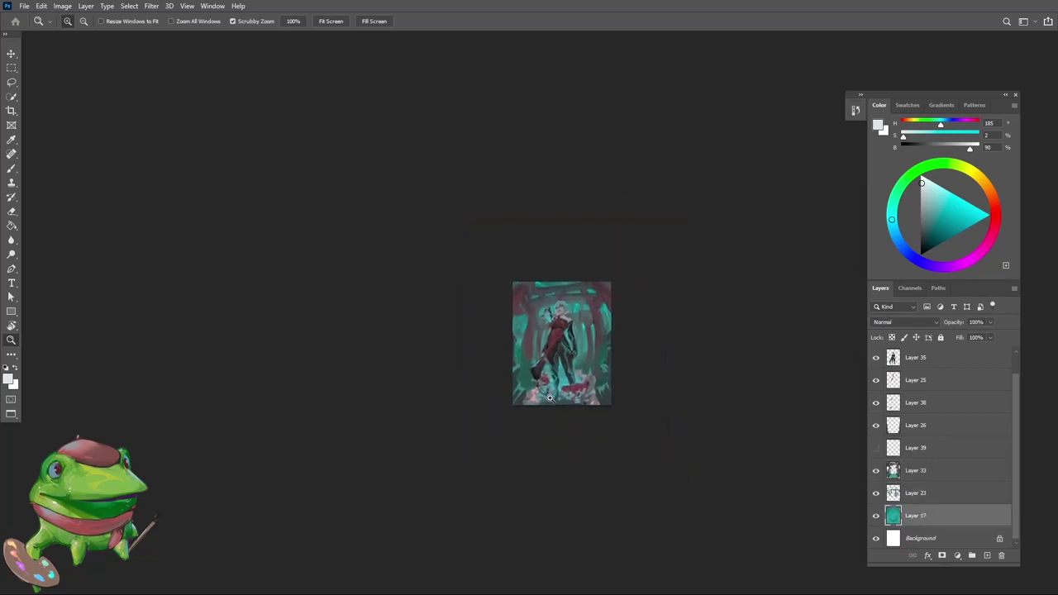
{"action": "left_click", "coordinate": [579, 328]}
{"action": "left_click", "coordinate": [573, 296]}
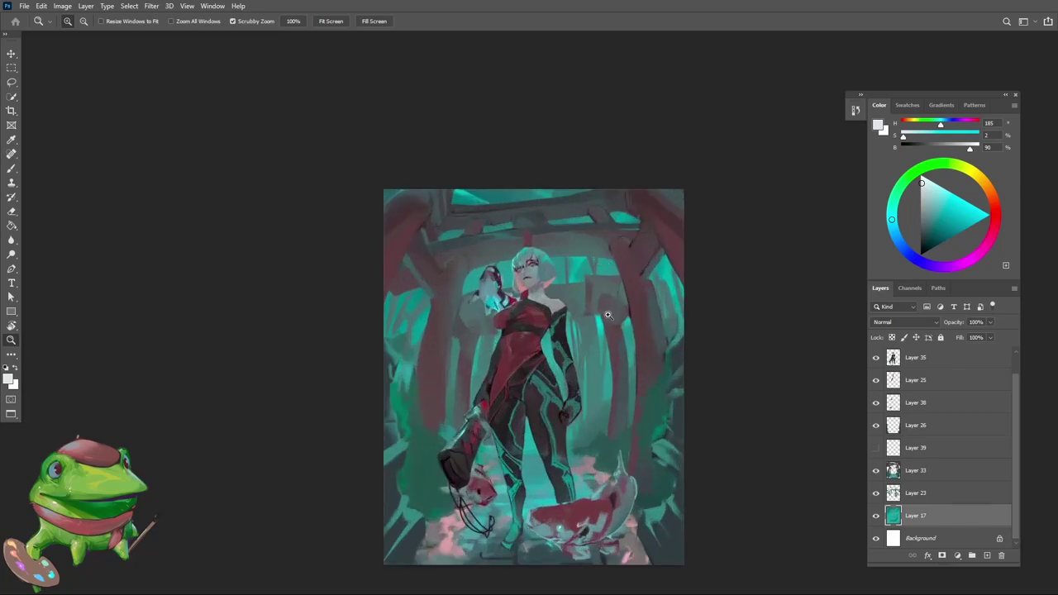
{"action": "left_click_drag", "start_coordinate": [591, 358], "coordinate": [574, 333]}
{"action": "left_click_drag", "start_coordinate": [547, 277], "coordinate": [524, 318]}
{"action": "left_click_drag", "start_coordinate": [523, 343], "coordinate": [489, 404]}
{"action": "left_click", "coordinate": [542, 461]}
Step: On Layer 33, paint the dark ground below the woman's feet with sampled dark teals such as H 190, S 22, B 32
{"action": "key", "text": "v"}
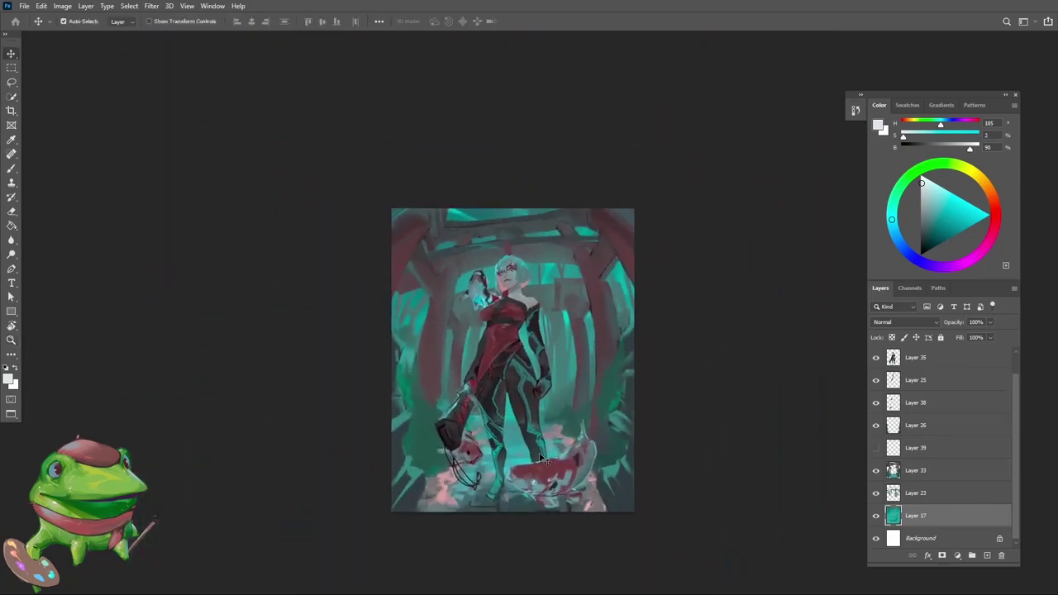
{"action": "left_click", "coordinate": [489, 507]}
{"action": "key", "text": "z"}
{"action": "left_click_drag", "start_coordinate": [486, 496], "coordinate": [504, 496]}
{"action": "key", "text": "b"}
{"action": "left_click", "coordinate": [489, 507], "text": "alt"}
{"action": "left_click", "coordinate": [499, 507], "text": "alt"}
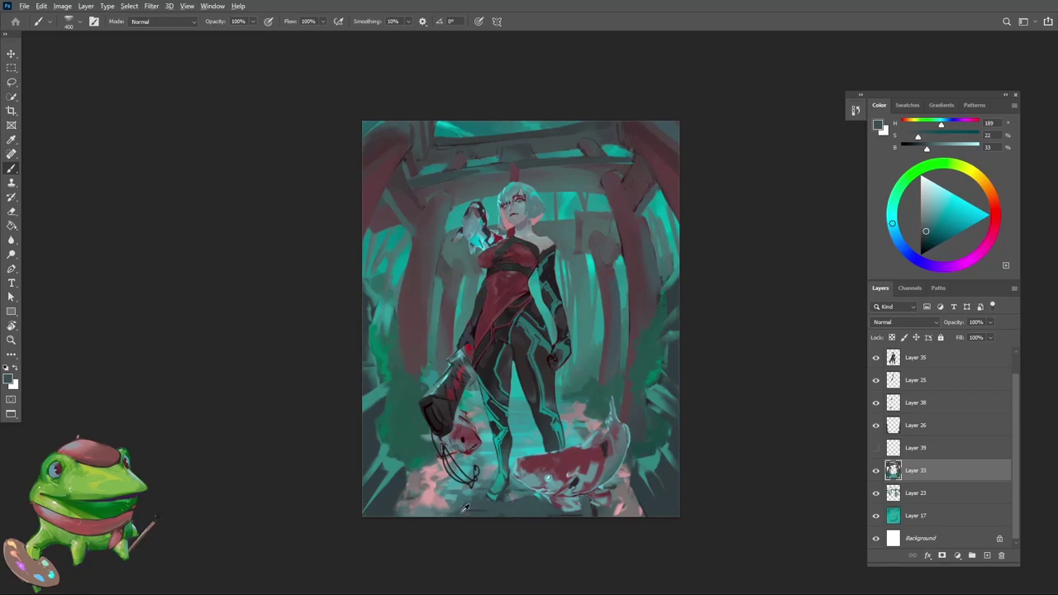
{"action": "left_click", "coordinate": [427, 516], "text": "alt"}
{"action": "left_click", "coordinate": [460, 511], "text": "alt"}
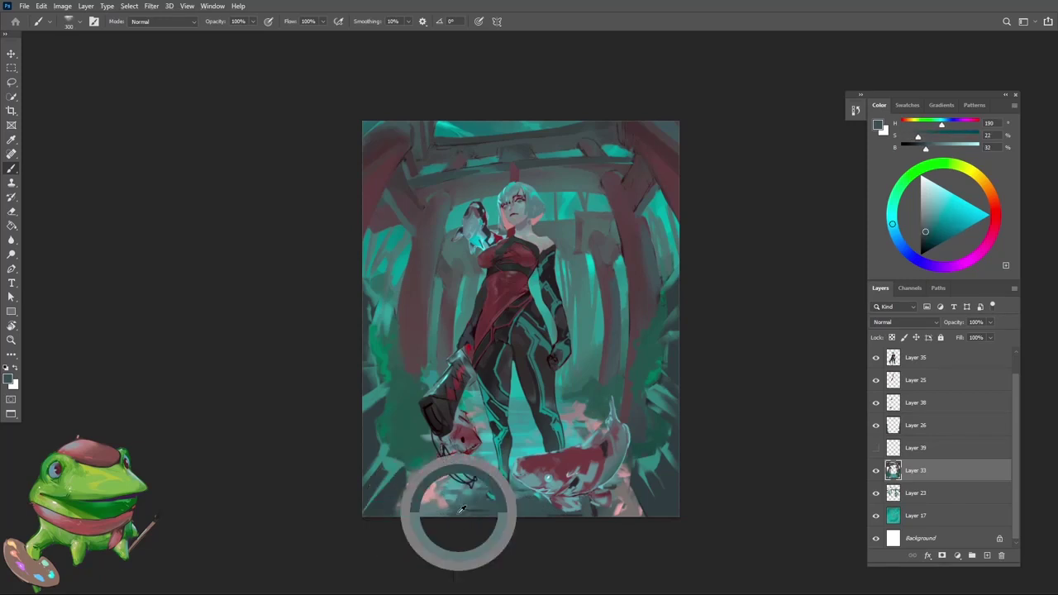
Step: Touch up the pink and grey ground patches beneath the gun with sampled teal, grey and pink (H 0, S 19, B 75)
{"action": "left_click", "coordinate": [428, 497], "text": "alt"}
{"action": "left_click", "coordinate": [415, 504], "text": "alt"}
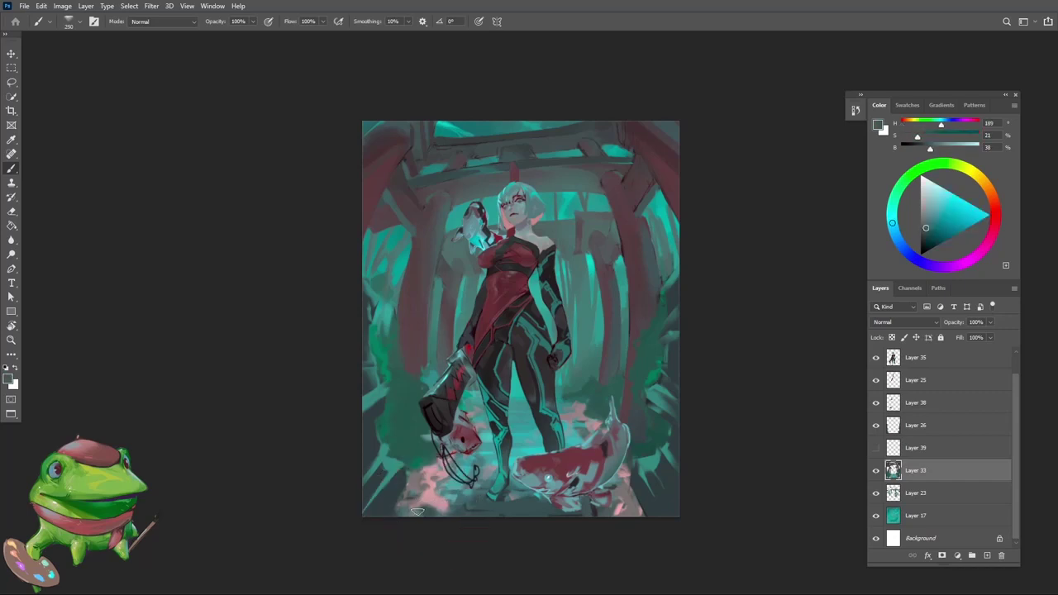
{"action": "left_click", "coordinate": [415, 511], "text": "alt"}
{"action": "left_click", "coordinate": [450, 509], "text": "alt"}
{"action": "left_click", "coordinate": [418, 491], "text": "alt"}
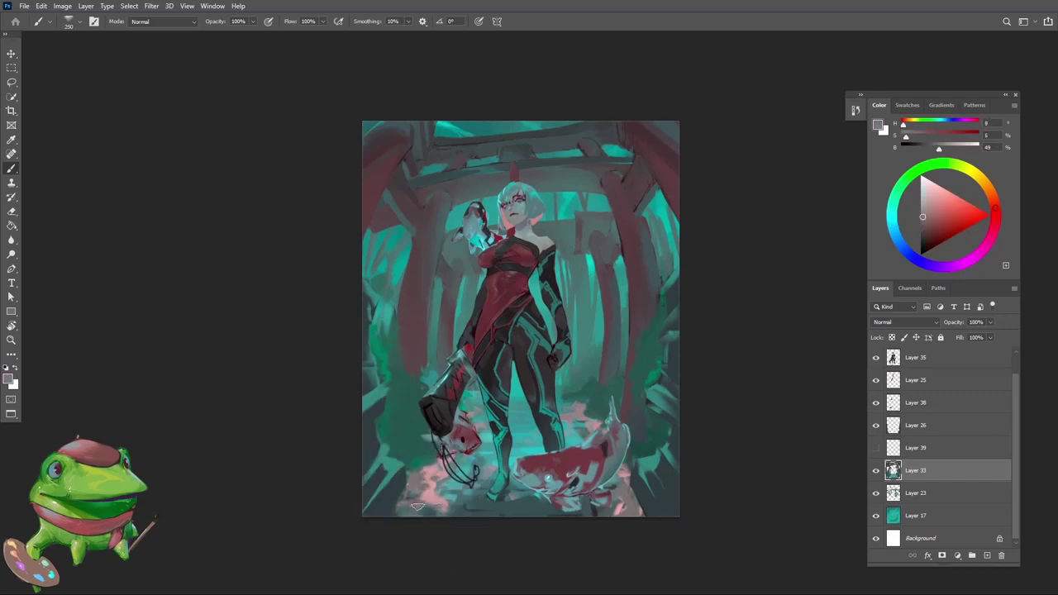
{"action": "left_click", "coordinate": [431, 495], "text": "alt"}
{"action": "mouse_move", "coordinate": [449, 499]}
{"action": "left_mouse_down"}
{"action": "mouse_move", "coordinate": [473, 495]}
{"action": "mouse_move", "coordinate": [569, 407]}
{"action": "mouse_move", "coordinate": [538, 366]}
{"action": "left_mouse_up"}
{"action": "left_click_drag", "start_coordinate": [405, 425], "coordinate": [434, 430]}
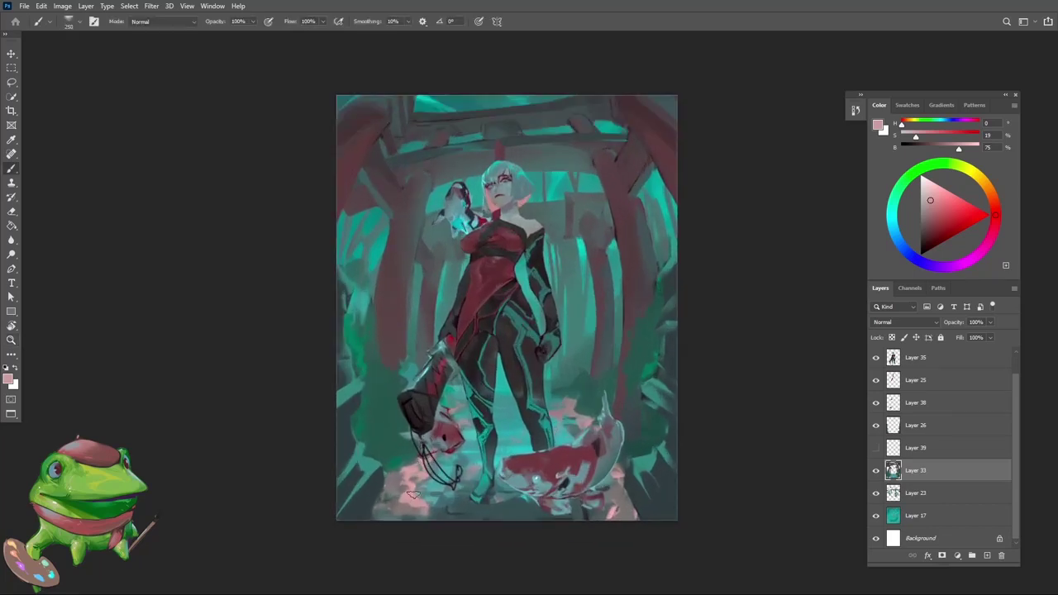
{"action": "left_click", "coordinate": [400, 506], "text": "alt"}
{"action": "left_click", "coordinate": [407, 493], "text": "alt"}
Step: Retouch the ground beneath the large fish with sampled dark teal (H 189, S 23, B 33) and grey (H 24, S 4, B 46)
{"action": "left_click_drag", "start_coordinate": [495, 451], "coordinate": [519, 411]}
{"action": "left_click_drag", "start_coordinate": [520, 411], "coordinate": [533, 405]}
{"action": "key", "text": "b"}
{"action": "left_click", "coordinate": [536, 537], "text": "alt"}
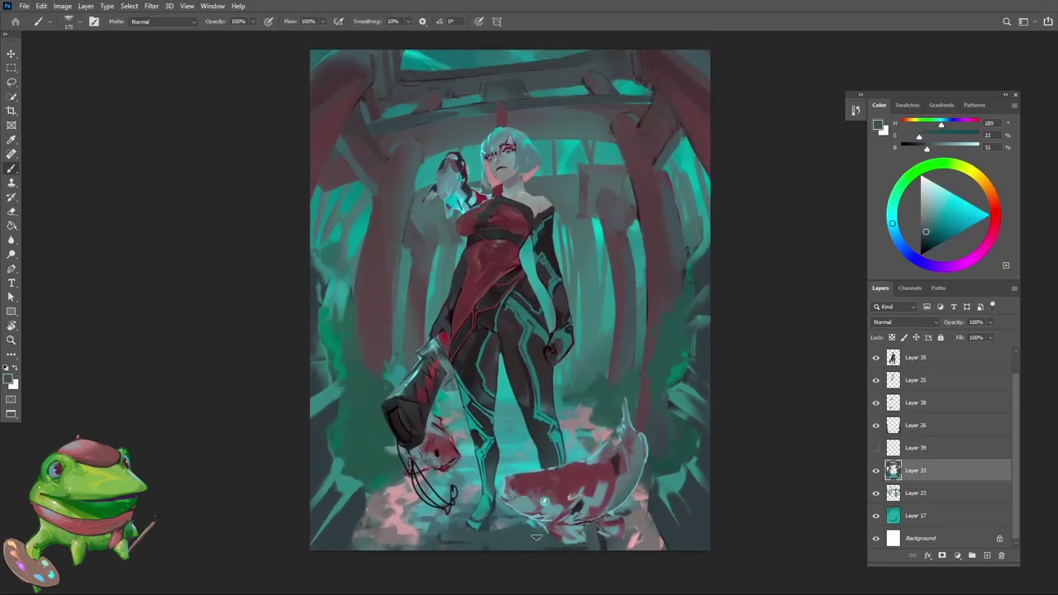
{"action": "left_click", "coordinate": [648, 547], "text": "alt"}
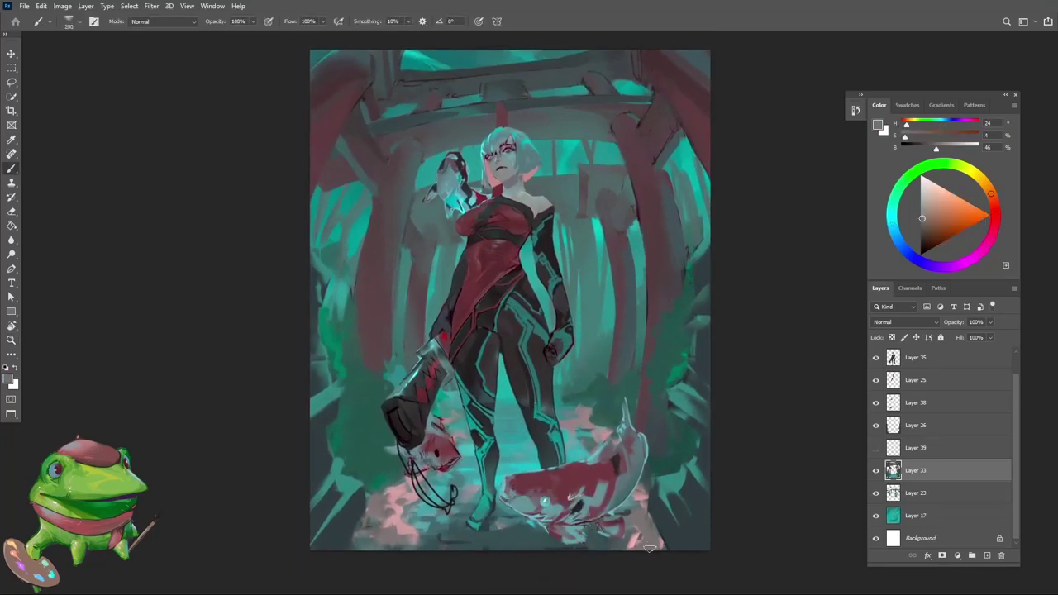
Step: Rework the teal background between the woman's legs with sampled teals such as H 184, S 35, B 55 and H 176, S 42, B 62
{"action": "key", "text": "z"}
{"action": "mouse_move", "coordinate": [648, 533]}
{"action": "left_mouse_down"}
{"action": "mouse_move", "coordinate": [608, 552]}
{"action": "mouse_move", "coordinate": [586, 514]}
{"action": "mouse_move", "coordinate": [600, 422]}
{"action": "left_mouse_up"}
{"action": "key", "text": "space"}
{"action": "key", "text": "r"}
{"action": "left_click_drag", "start_coordinate": [593, 386], "coordinate": [620, 388]}
{"action": "left_click", "coordinate": [570, 428], "text": "alt"}
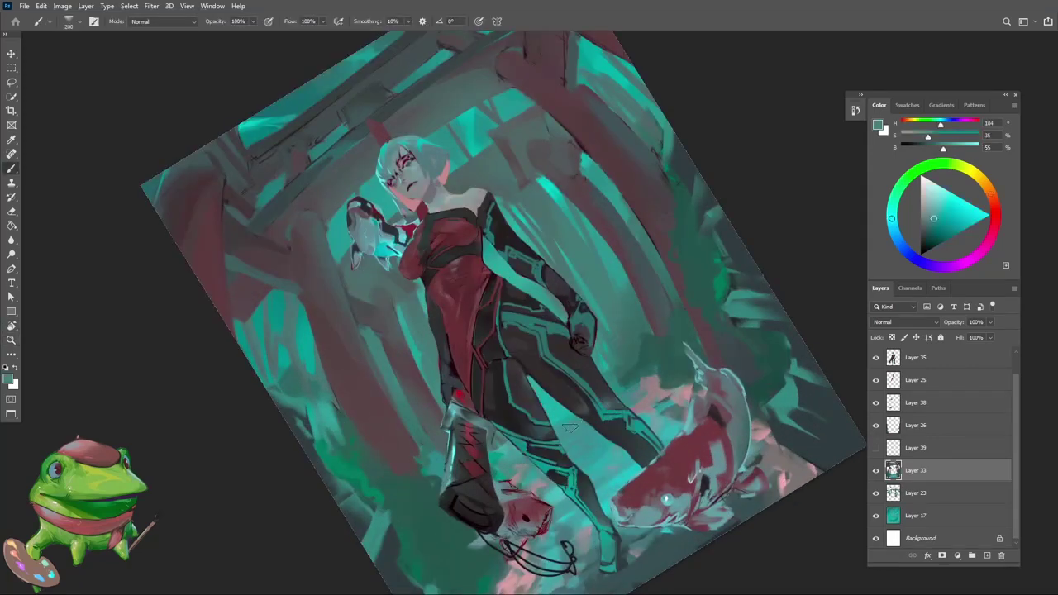
{"action": "mouse_move", "coordinate": [571, 428]}
{"action": "left_mouse_down"}
{"action": "mouse_move", "coordinate": [556, 429]}
{"action": "mouse_move", "coordinate": [588, 425]}
{"action": "mouse_move", "coordinate": [524, 427]}
{"action": "mouse_move", "coordinate": [559, 424]}
{"action": "left_mouse_up"}
{"action": "left_click", "coordinate": [571, 421], "text": "alt"}
{"action": "key", "text": "bracketleft"}
{"action": "key", "text": "bracketleft"}
{"action": "key", "text": "Escape"}
{"action": "left_click", "coordinate": [530, 419], "text": "alt"}
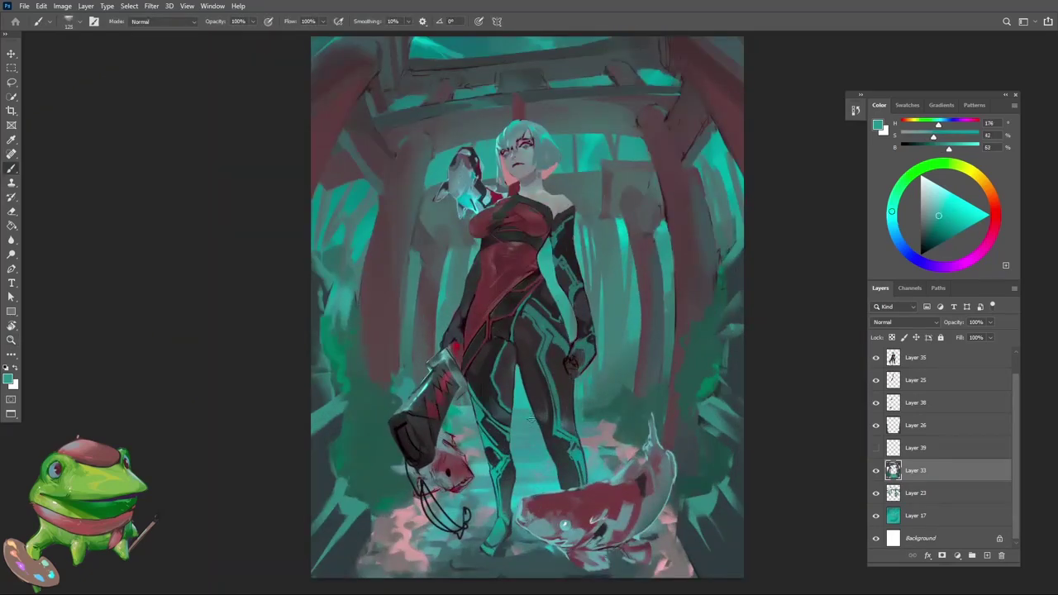
{"action": "left_click", "coordinate": [521, 426], "text": "alt"}
Step: Save the painting, then open the PSD line sketch of the horned, winged figures in full-screen view
{"action": "key", "text": "ctrl+space"}
{"action": "mouse_move", "coordinate": [563, 398]}
{"action": "left_mouse_down"}
{"action": "mouse_move", "coordinate": [548, 418]}
{"action": "mouse_move", "coordinate": [591, 408]}
{"action": "mouse_move", "coordinate": [567, 390]}
{"action": "left_mouse_up"}
{"action": "key", "text": "f"}
{"action": "key", "text": "f"}
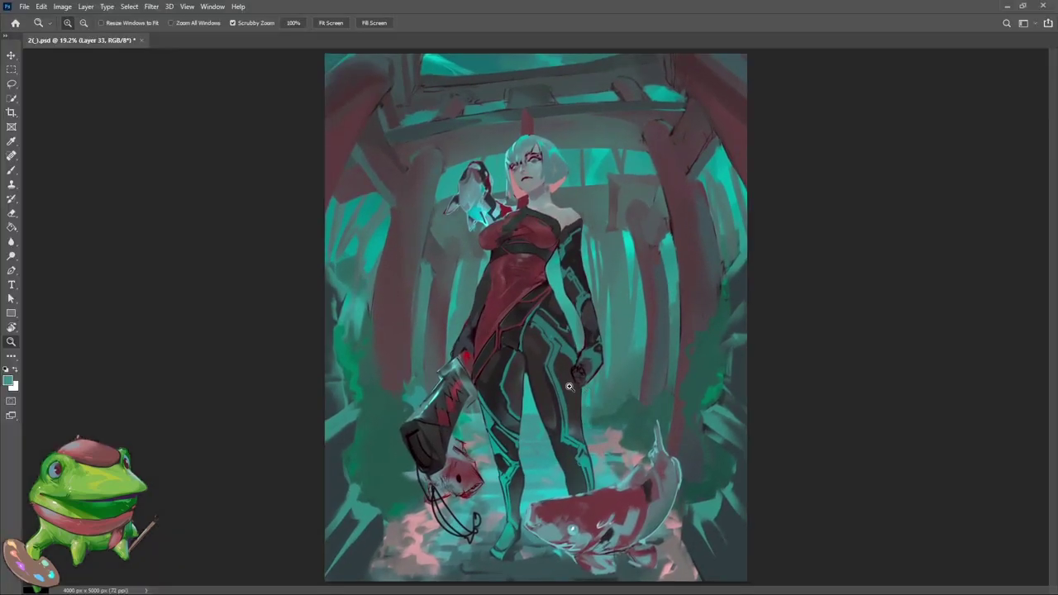
{"action": "key", "text": "ctrl+s"}
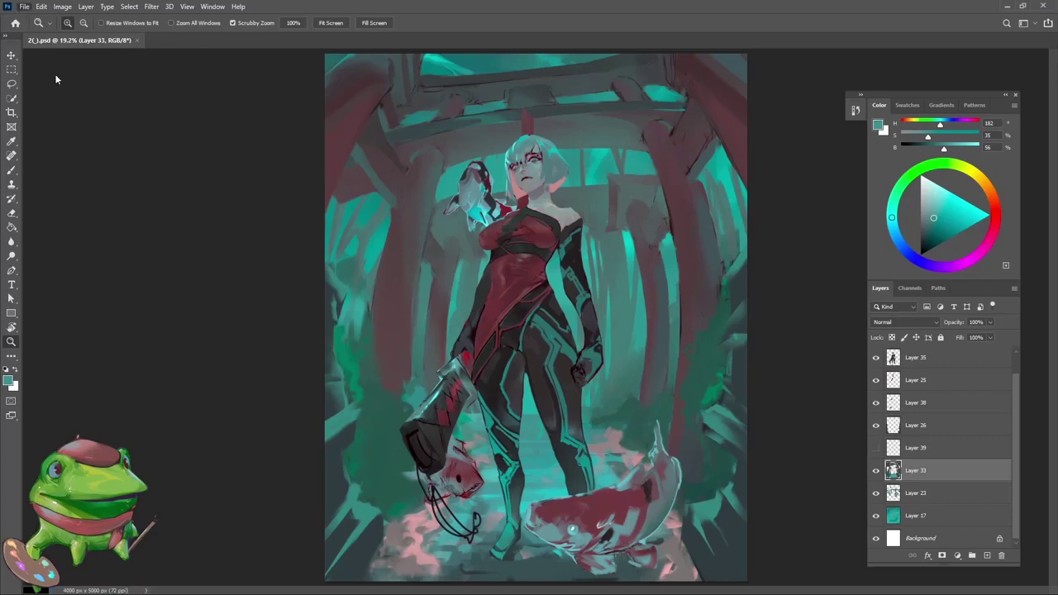
{"action": "left_click", "coordinate": [204, 93]}
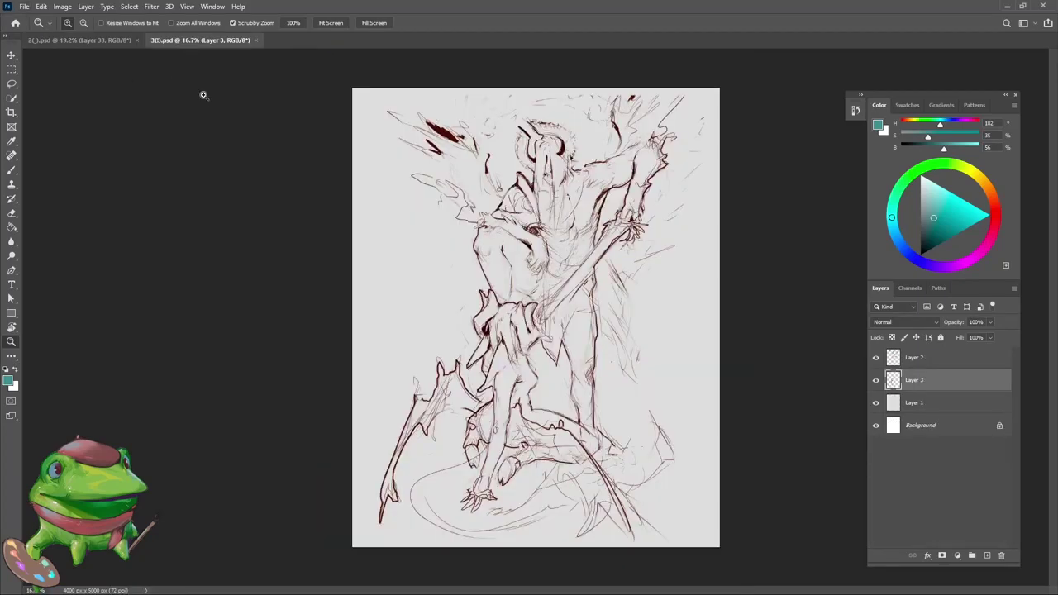
{"action": "left_click_drag", "start_coordinate": [589, 330], "coordinate": [597, 326]}
{"action": "key", "text": "f"}
Step: Choose a dark red brush colour (H 11, S 100, B 32) and try a stroke beside the figures
{"action": "key", "text": "b"}
{"action": "left_click_drag", "start_coordinate": [997, 226], "coordinate": [995, 212]}
{"action": "left_click_drag", "start_coordinate": [943, 247], "coordinate": [946, 246]}
{"action": "left_click", "coordinate": [995, 206]}
{"action": "mouse_move", "coordinate": [677, 288]}
{"action": "left_mouse_down"}
{"action": "mouse_move", "coordinate": [664, 373]}
{"action": "mouse_move", "coordinate": [667, 274]}
{"action": "left_mouse_up"}
{"action": "key", "text": "ctrl+z"}
{"action": "key", "text": "z"}
{"action": "key", "text": "b"}
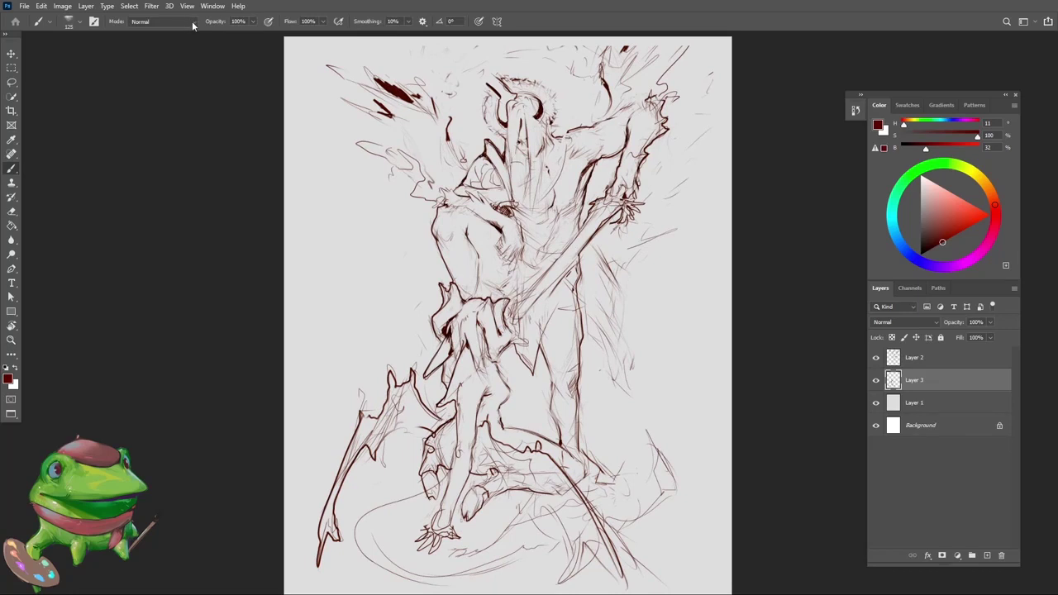
Step: Set the brush mode to Multiply and darken its colour to H 15, S 100, B 22, undoing a trial stroke
{"action": "left_click", "coordinate": [192, 21]}
{"action": "left_click", "coordinate": [180, 79]}
{"action": "left_click", "coordinate": [994, 203]}
{"action": "left_click", "coordinate": [938, 248]}
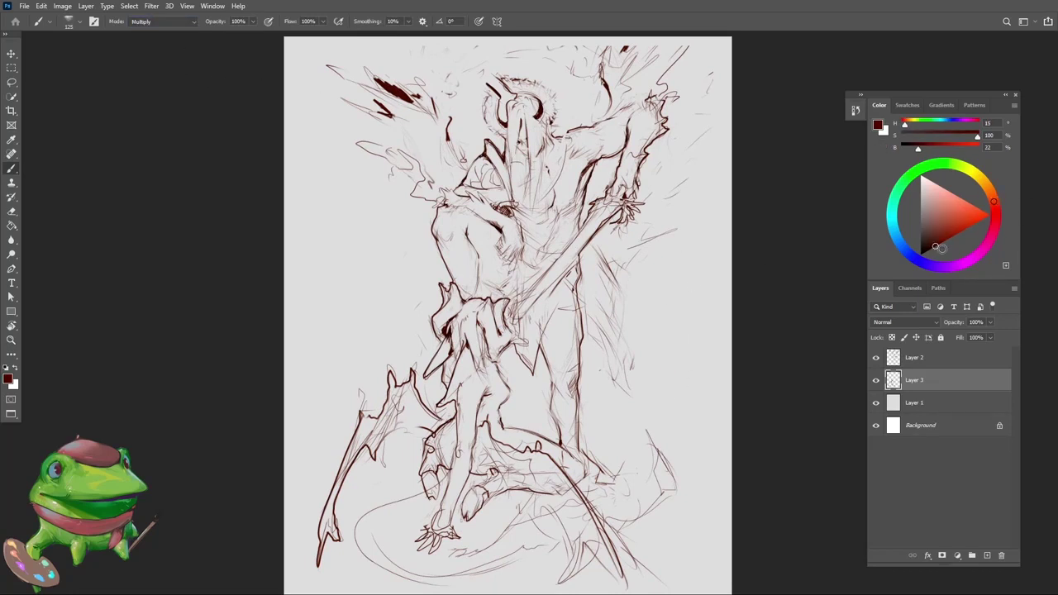
{"action": "left_click_drag", "start_coordinate": [670, 261], "coordinate": [616, 376]}
{"action": "key", "text": "ctrl+z"}
Step: Compare the sketch with Layer 2 hidden and shown, and erase lines inside the crouching figure's head on Layer 3
{"action": "key", "text": "z"}
{"action": "mouse_move", "coordinate": [570, 436]}
{"action": "left_mouse_down"}
{"action": "mouse_move", "coordinate": [546, 444]}
{"action": "mouse_move", "coordinate": [578, 416]}
{"action": "mouse_move", "coordinate": [562, 421]}
{"action": "left_mouse_up"}
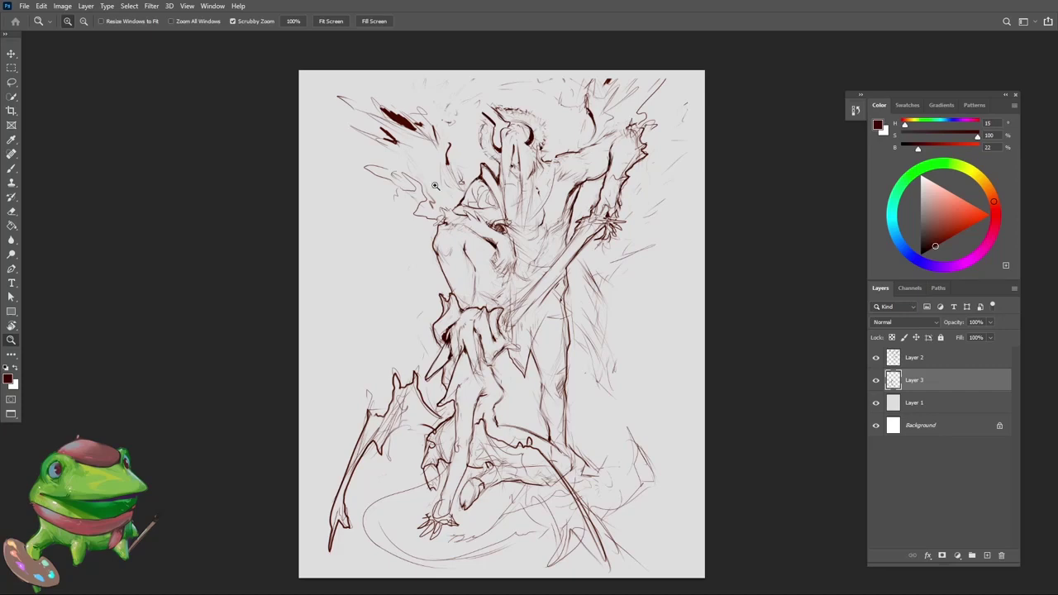
{"action": "mouse_move", "coordinate": [570, 353]}
{"action": "left_mouse_down"}
{"action": "mouse_move", "coordinate": [539, 355]}
{"action": "mouse_move", "coordinate": [565, 356]}
{"action": "mouse_move", "coordinate": [552, 376]}
{"action": "mouse_move", "coordinate": [574, 369]}
{"action": "left_mouse_up"}
{"action": "left_click_drag", "start_coordinate": [516, 388], "coordinate": [528, 425]}
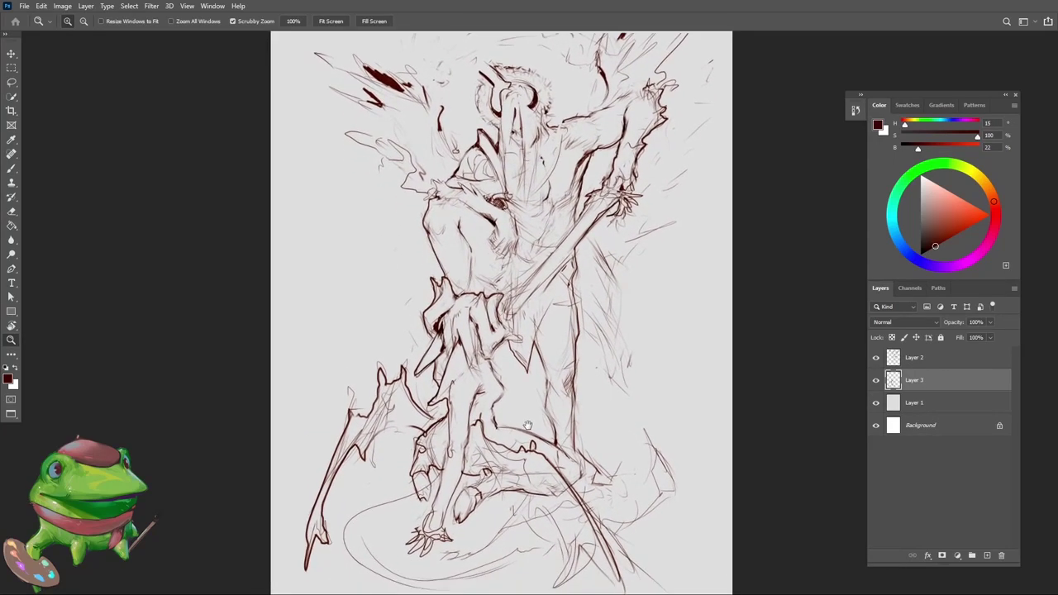
{"action": "mouse_move", "coordinate": [552, 377]}
{"action": "left_mouse_down"}
{"action": "mouse_move", "coordinate": [517, 436]}
{"action": "mouse_move", "coordinate": [551, 404]}
{"action": "left_mouse_up"}
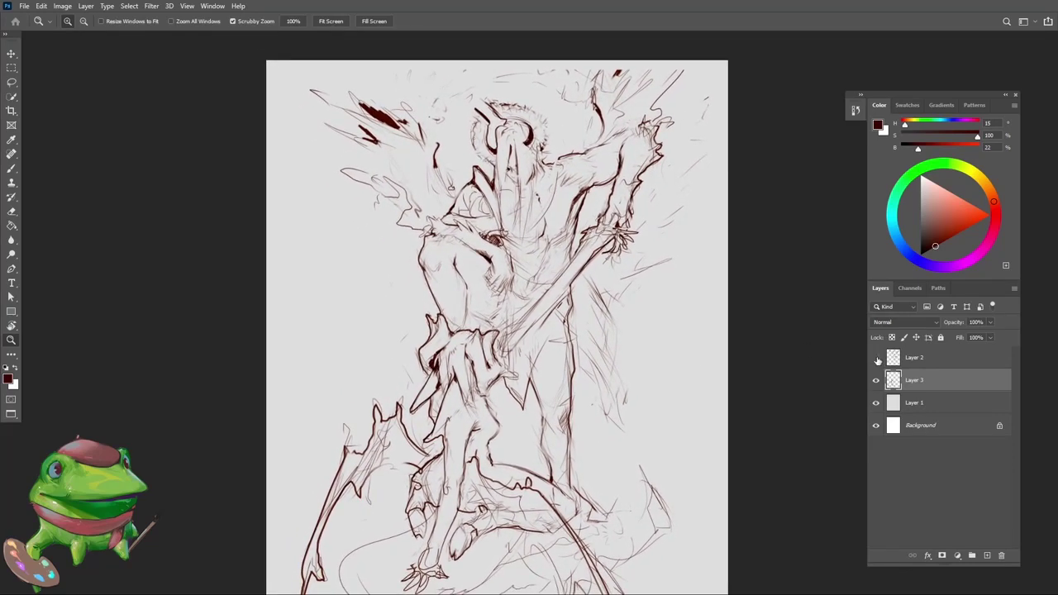
{"action": "left_click", "coordinate": [508, 334]}
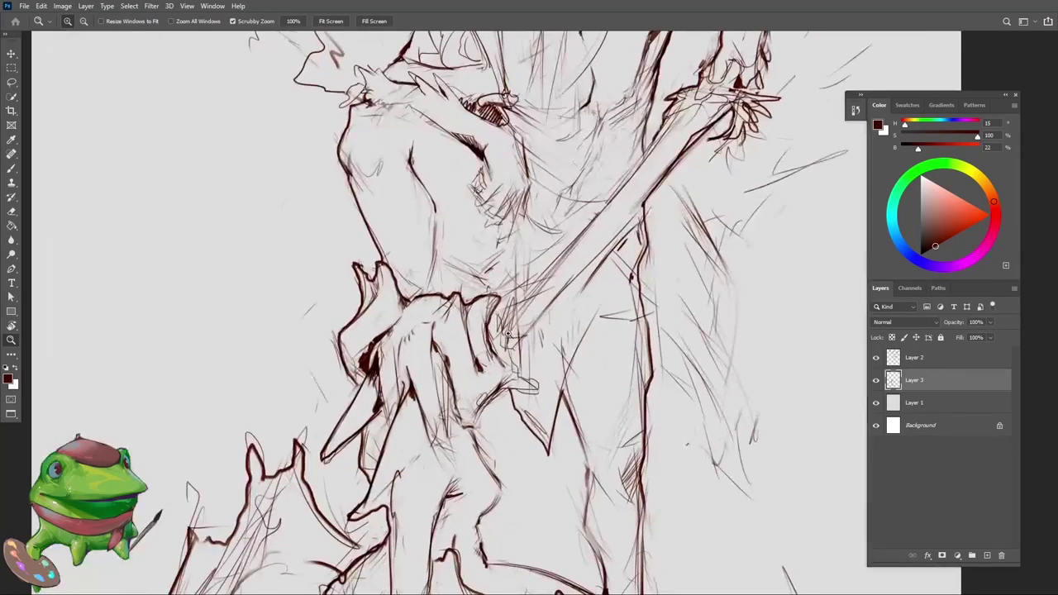
{"action": "key", "text": "e"}
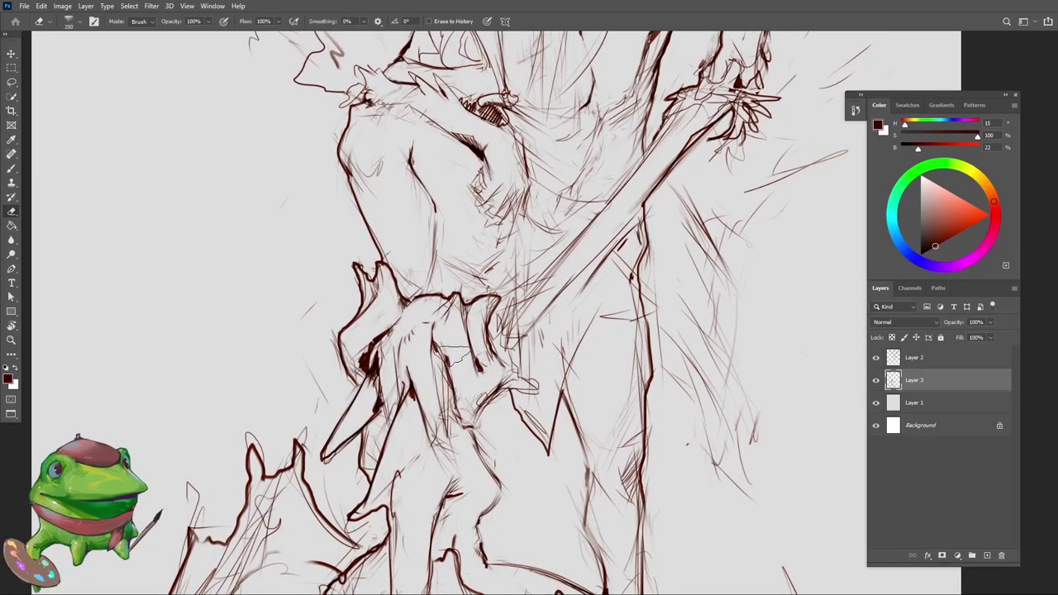
{"action": "mouse_move", "coordinate": [451, 354]}
{"action": "left_mouse_down"}
{"action": "mouse_move", "coordinate": [462, 392]}
{"action": "mouse_move", "coordinate": [413, 366]}
{"action": "left_mouse_up"}
{"action": "key", "text": "z"}
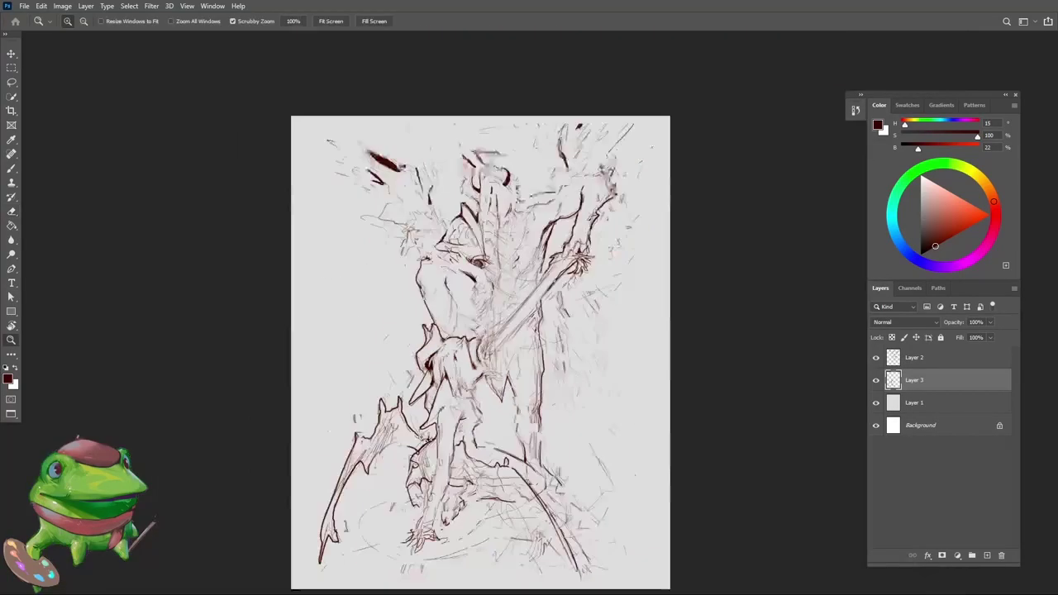
{"action": "left_click", "coordinate": [463, 364]}
Step: Undo the last brush stroke and erase the lines of the crouching figure's head nearest the staff with a 175 px eraser
{"action": "key", "text": "b"}
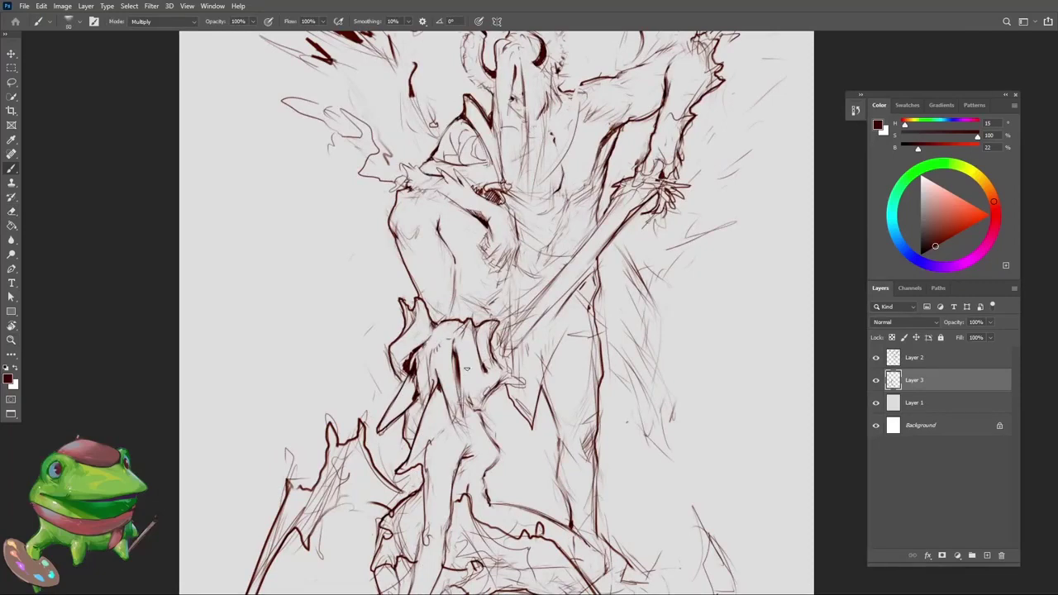
{"action": "key", "text": "ctrl+z"}
{"action": "key", "text": "bracketleft"}
{"action": "key", "text": "bracketleft"}
{"action": "key", "text": "bracketleft"}
{"action": "key", "text": "bracketleft"}
{"action": "key", "text": "e"}
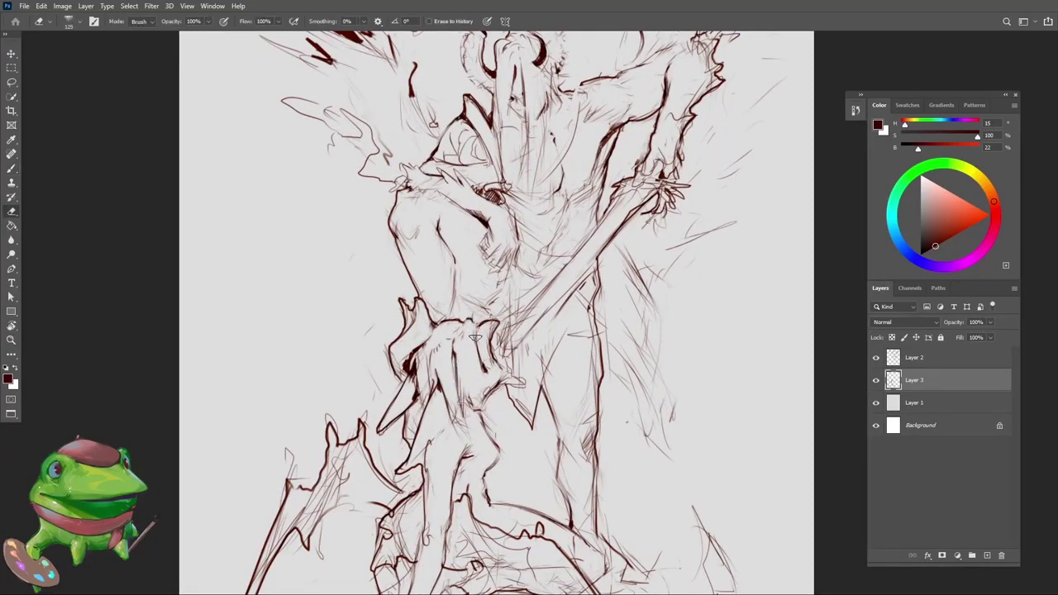
{"action": "key", "text": "b"}
{"action": "key", "text": "e"}
{"action": "key", "text": "]"}
{"action": "left_click_drag", "start_coordinate": [507, 336], "coordinate": [494, 342]}
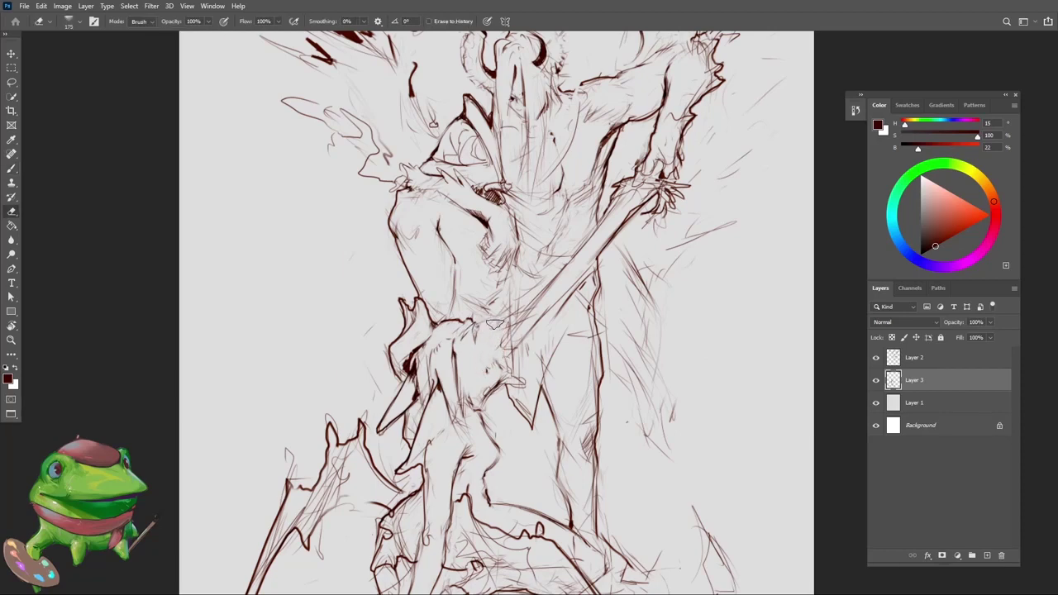
Step: Redraw the erased edge of the crouching figure's head with a fine dark red brush, erasing stray lines between strokes
{"action": "key", "text": "b"}
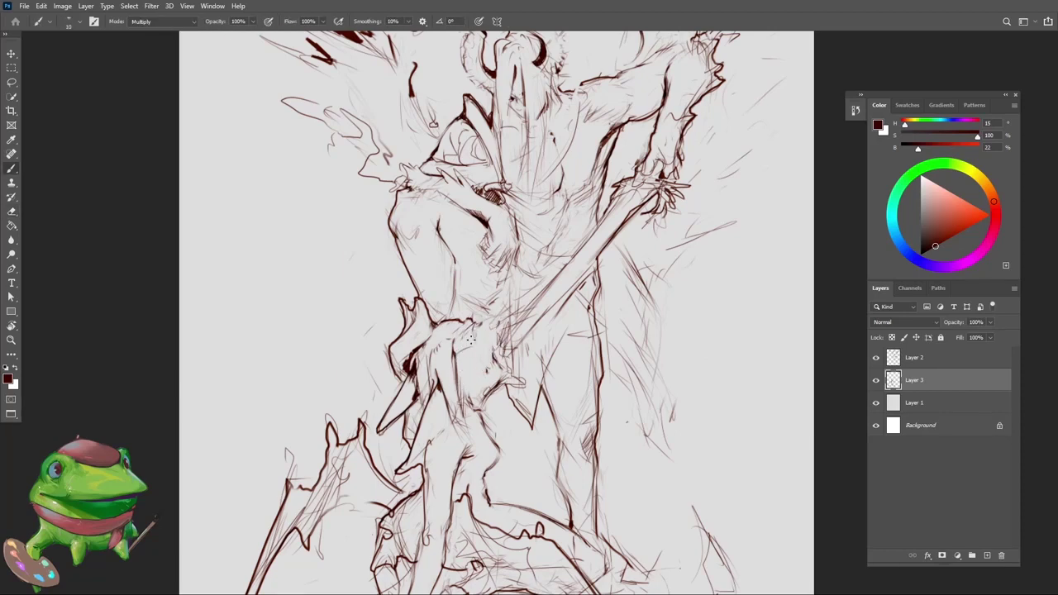
{"action": "key", "text": "e"}
{"action": "mouse_move", "coordinate": [457, 341]}
{"action": "left_mouse_down"}
{"action": "mouse_move", "coordinate": [472, 345]}
{"action": "mouse_move", "coordinate": [482, 378]}
{"action": "left_mouse_up"}
{"action": "key", "text": "b"}
{"action": "mouse_move", "coordinate": [497, 342]}
{"action": "left_mouse_down"}
{"action": "mouse_move", "coordinate": [507, 379]}
{"action": "mouse_move", "coordinate": [484, 394]}
{"action": "mouse_move", "coordinate": [506, 387]}
{"action": "left_mouse_up"}
{"action": "key", "text": "e"}
{"action": "key", "text": "b"}
{"action": "mouse_move", "coordinate": [496, 344]}
{"action": "left_mouse_down"}
{"action": "mouse_move", "coordinate": [505, 382]}
{"action": "mouse_move", "coordinate": [463, 440]}
{"action": "left_mouse_up"}
Step: Flip the canvas horizontally and examine the crouching figure's head and torso beside the staff
{"action": "key", "text": "z"}
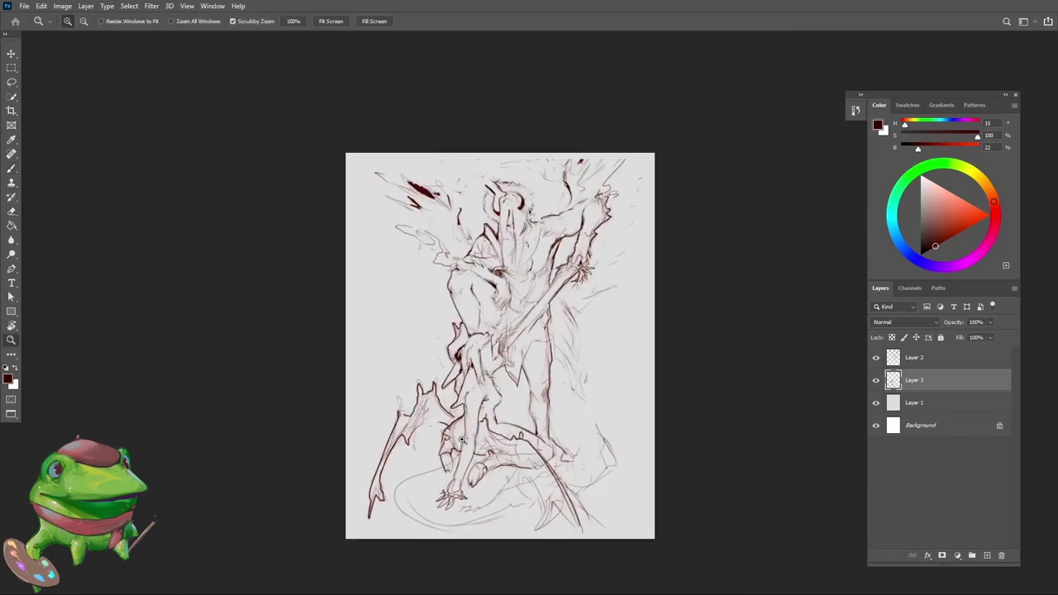
{"action": "key", "text": "ctrl+shift+h"}
{"action": "mouse_move", "coordinate": [523, 348]}
{"action": "left_mouse_down"}
{"action": "mouse_move", "coordinate": [533, 331]}
{"action": "mouse_move", "coordinate": [506, 341]}
{"action": "mouse_move", "coordinate": [535, 336]}
{"action": "left_mouse_up"}
{"action": "key", "text": "b"}
{"action": "key", "text": "e"}
{"action": "key", "text": "z"}
{"action": "key", "text": "e"}
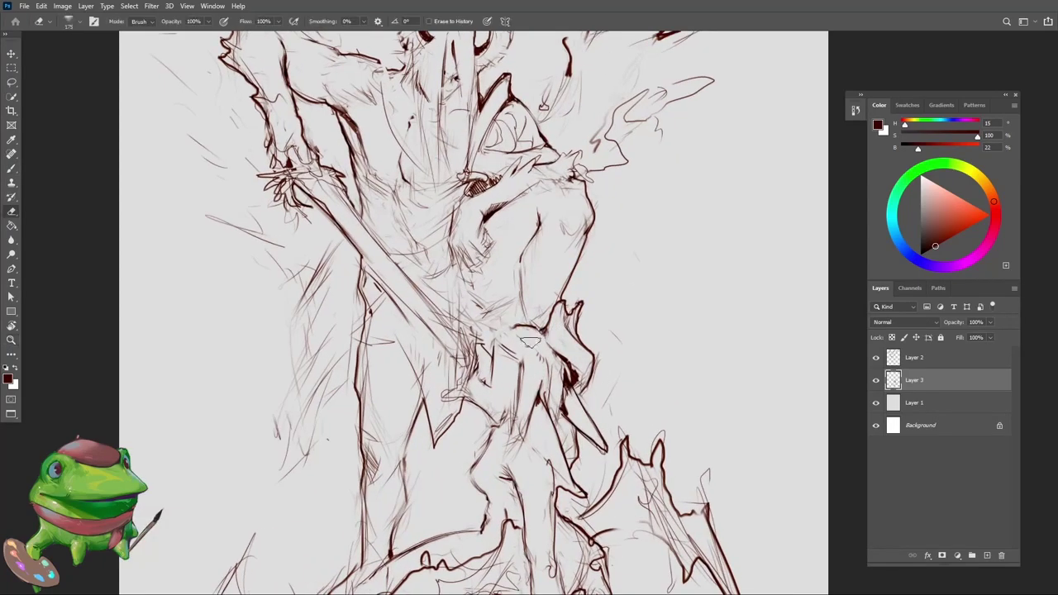
{"action": "scroll", "coordinate": [533, 337], "scroll_direction": "up", "scroll_amount": 2}
{"action": "key", "text": "b"}
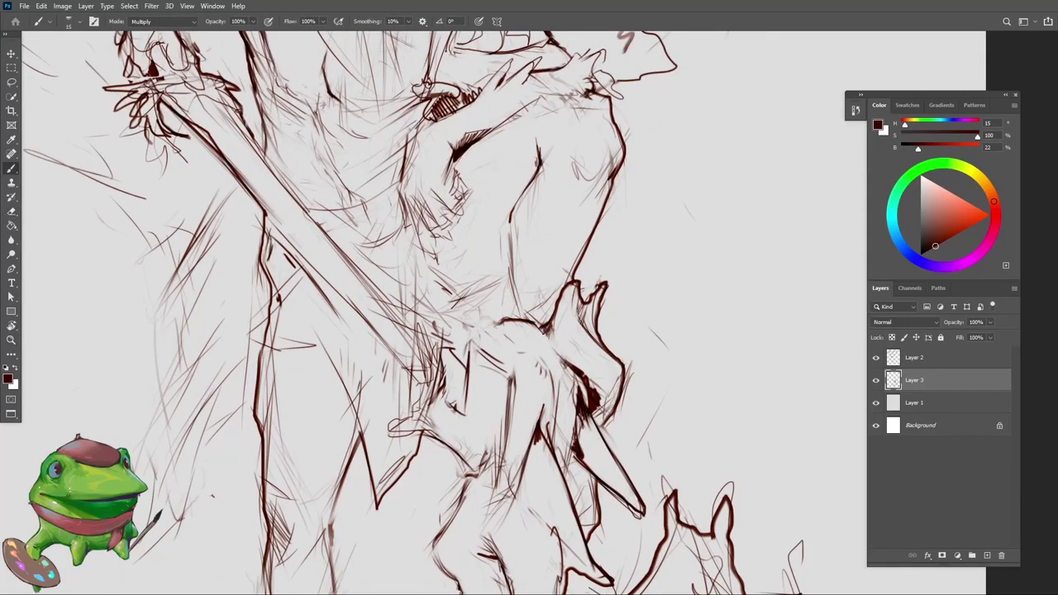
{"action": "key", "text": "z"}
{"action": "scroll", "coordinate": [543, 380], "scroll_direction": "down", "scroll_amount": 3}
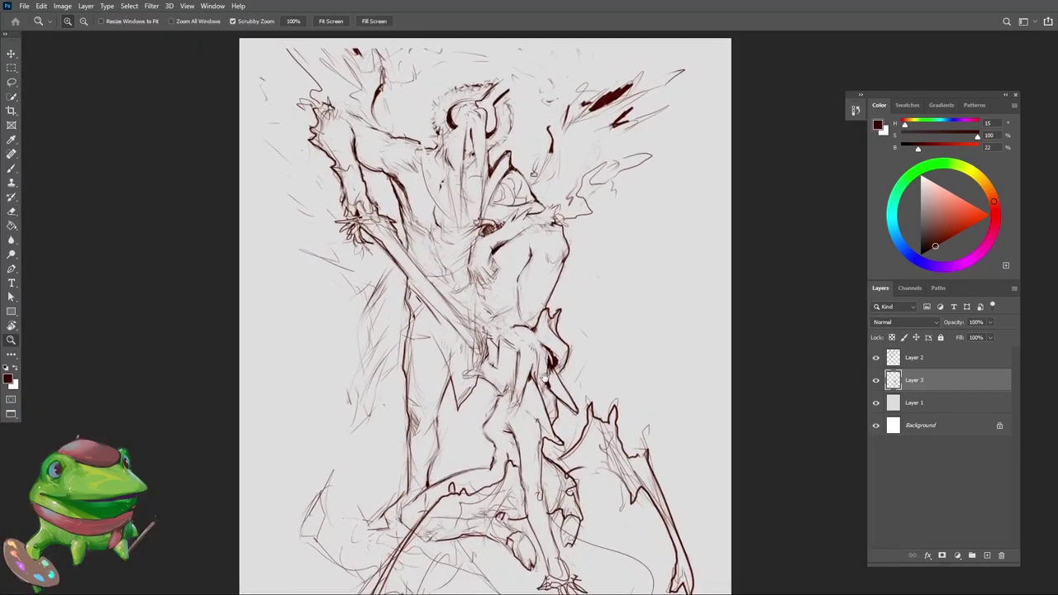
{"action": "scroll", "coordinate": [543, 380], "scroll_direction": "up", "scroll_amount": 3}
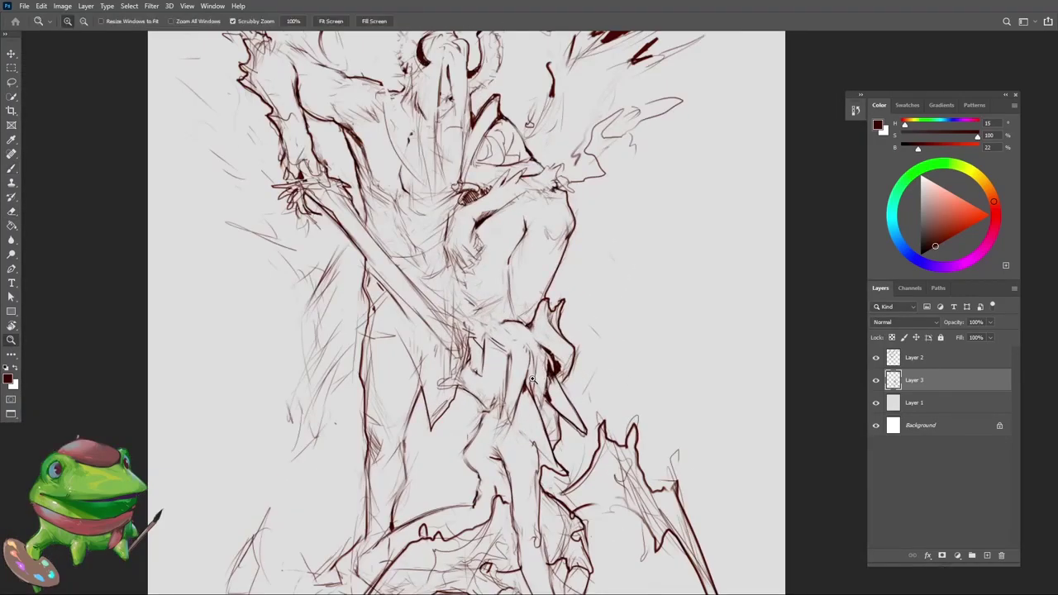
{"action": "scroll", "coordinate": [524, 373], "scroll_direction": "up", "scroll_amount": 1}
Step: Erase the sketch lines inside the crouching figure's torso, just below the staff's lower end
{"action": "key", "text": "e"}
{"action": "mouse_move", "coordinate": [519, 392]}
{"action": "left_mouse_down"}
{"action": "mouse_move", "coordinate": [507, 432]}
{"action": "mouse_move", "coordinate": [515, 434]}
{"action": "mouse_move", "coordinate": [477, 393]}
{"action": "left_mouse_up"}
{"action": "key", "text": "b"}
{"action": "key", "text": "z"}
{"action": "key", "text": "e"}
{"action": "scroll", "coordinate": [518, 398], "scroll_direction": "up", "scroll_amount": 1}
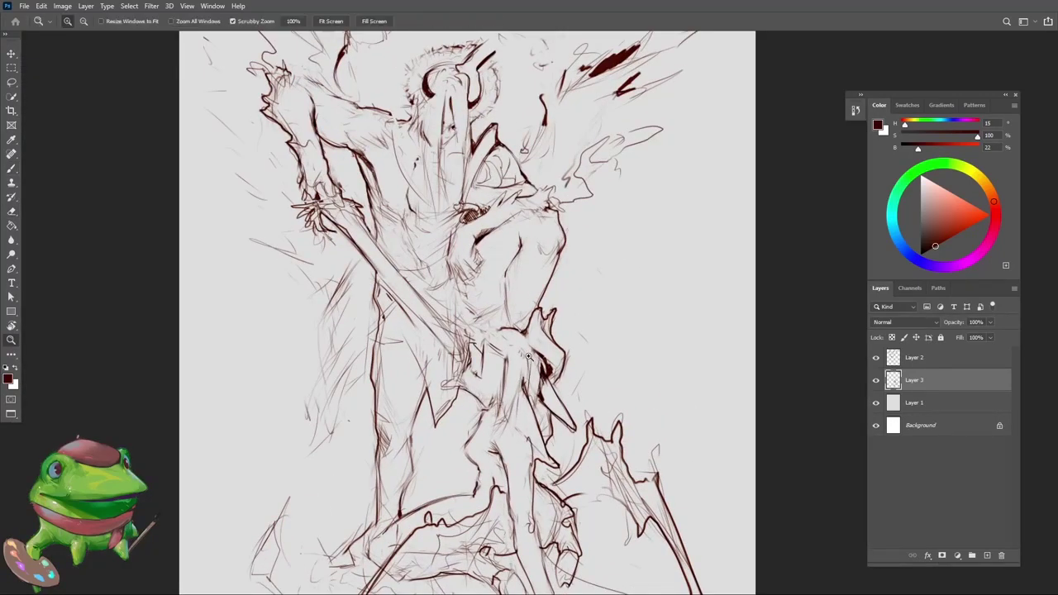
{"action": "scroll", "coordinate": [507, 374], "scroll_direction": "up", "scroll_amount": 1}
{"action": "key", "text": "b"}
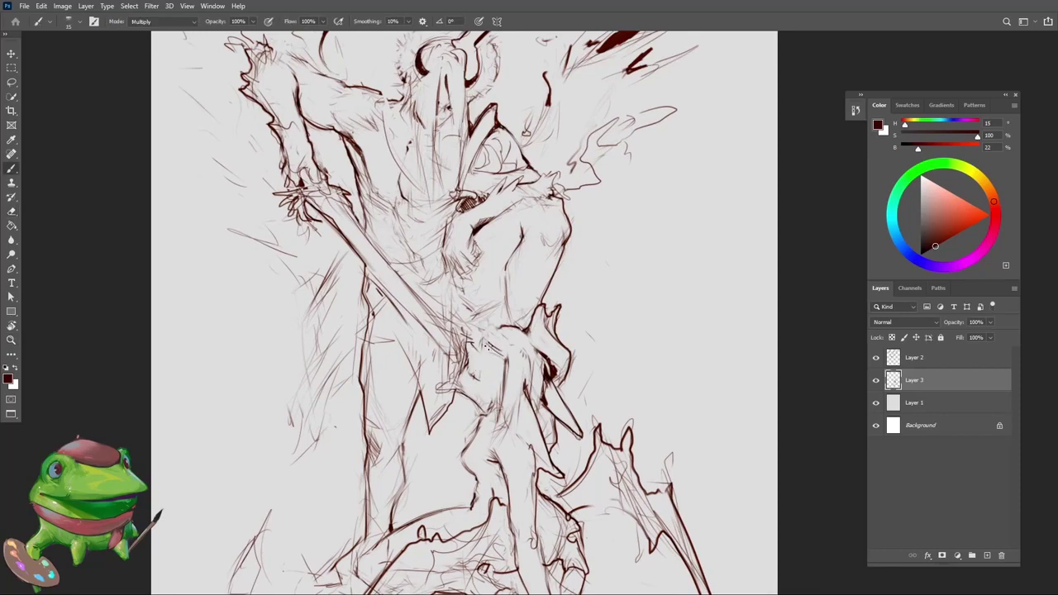
Step: Redraw short dark red strokes where the staff meets the crouching figure's shoulder, and erase excess lines on the torso
{"action": "mouse_move", "coordinate": [485, 342]}
{"action": "left_mouse_down"}
{"action": "mouse_move", "coordinate": [483, 380]}
{"action": "mouse_move", "coordinate": [465, 366]}
{"action": "mouse_move", "coordinate": [474, 351]}
{"action": "left_mouse_up"}
{"action": "key", "text": "e"}
{"action": "key", "text": "b"}
{"action": "left_click_drag", "start_coordinate": [459, 340], "coordinate": [475, 348]}
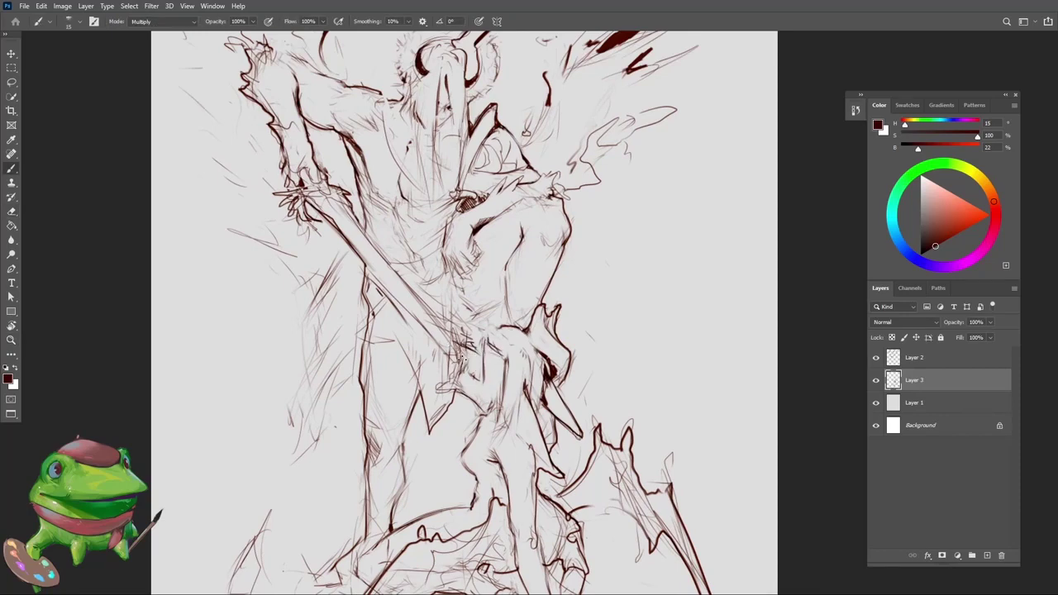
{"action": "key", "text": "e"}
{"action": "left_click_drag", "start_coordinate": [457, 390], "coordinate": [485, 415]}
{"action": "key", "text": "b"}
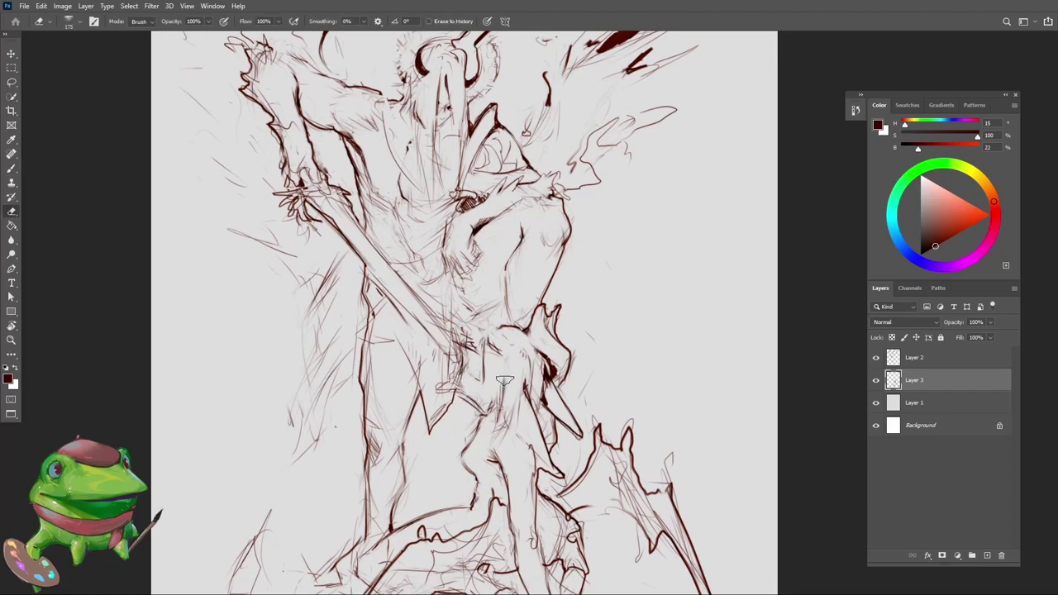
Step: Erase the vertical line inside the crouching figure's torso and redraw the torso edges from shoulder to waist
{"action": "key", "text": "z"}
{"action": "left_click_drag", "start_coordinate": [501, 353], "coordinate": [487, 367]}
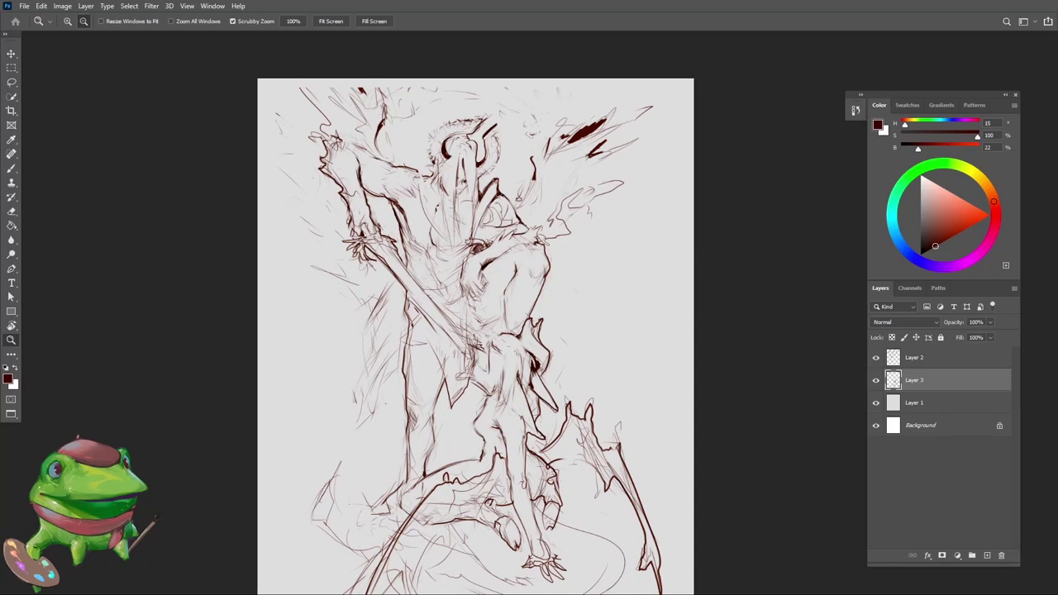
{"action": "left_click", "coordinate": [488, 348]}
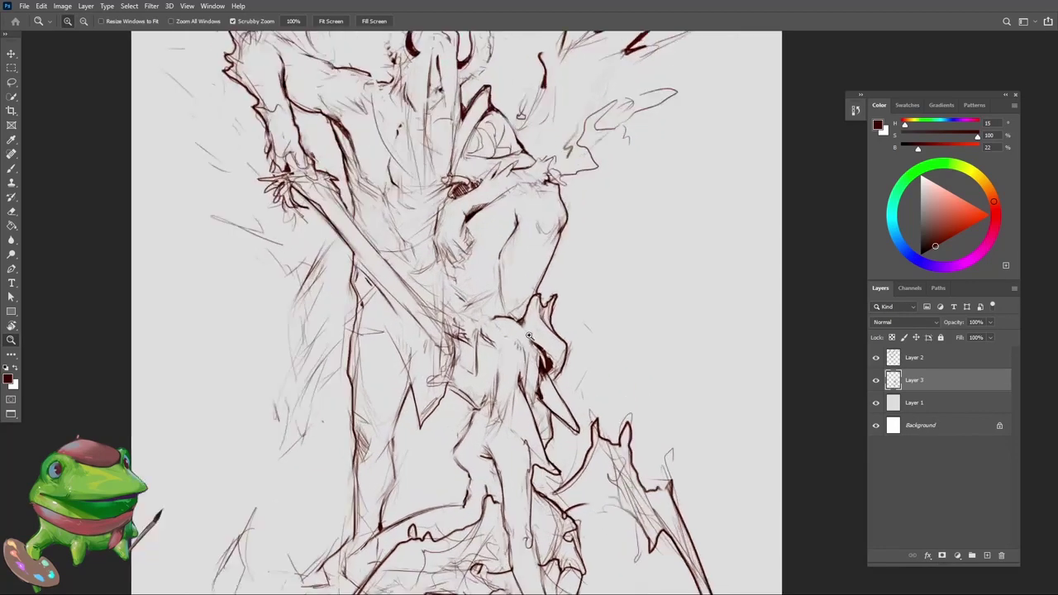
{"action": "left_click", "coordinate": [488, 348]}
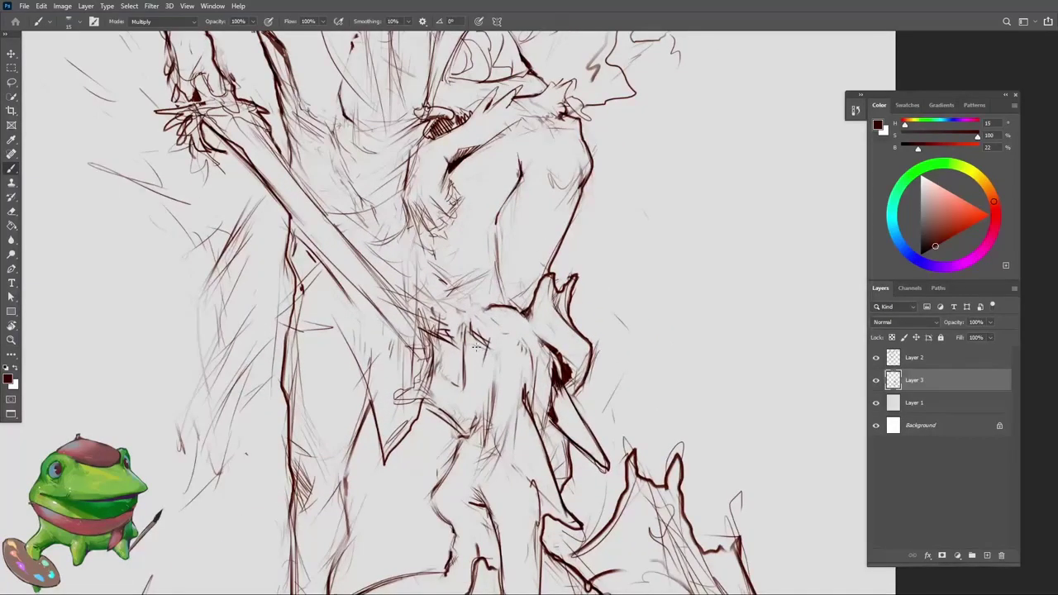
{"action": "left_click", "coordinate": [479, 348], "text": "alt"}
{"action": "key", "text": "e"}
{"action": "scroll", "coordinate": [475, 347], "scroll_direction": "up", "scroll_amount": 1}
{"action": "key", "text": "b"}
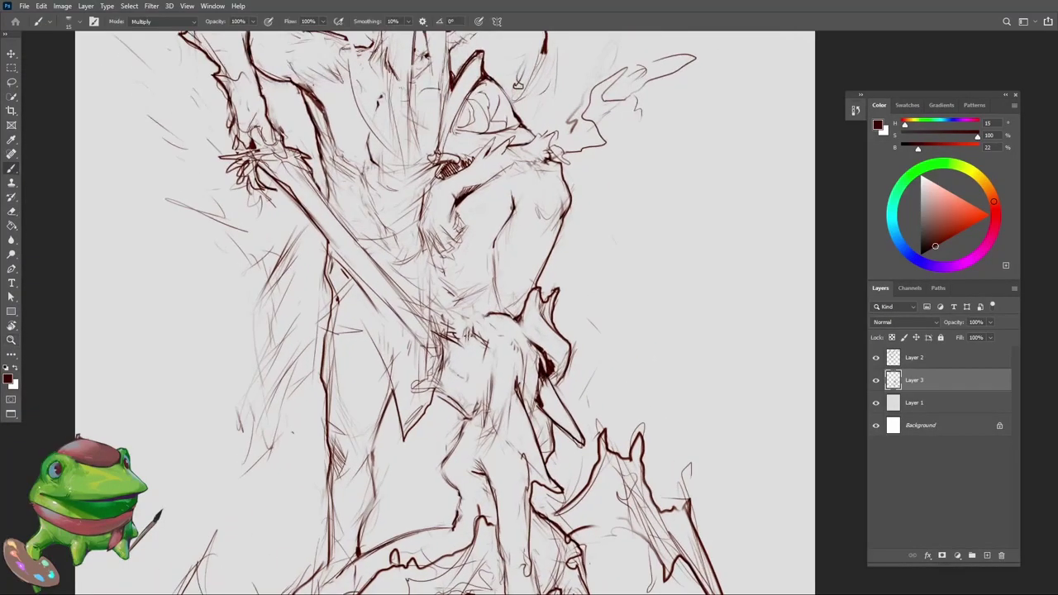
{"action": "mouse_move", "coordinate": [471, 327]}
{"action": "left_mouse_down"}
{"action": "mouse_move", "coordinate": [455, 354]}
{"action": "mouse_move", "coordinate": [493, 347]}
{"action": "mouse_move", "coordinate": [464, 373]}
{"action": "mouse_move", "coordinate": [460, 410]}
{"action": "left_mouse_up"}
{"action": "left_click_drag", "start_coordinate": [440, 371], "coordinate": [435, 398]}
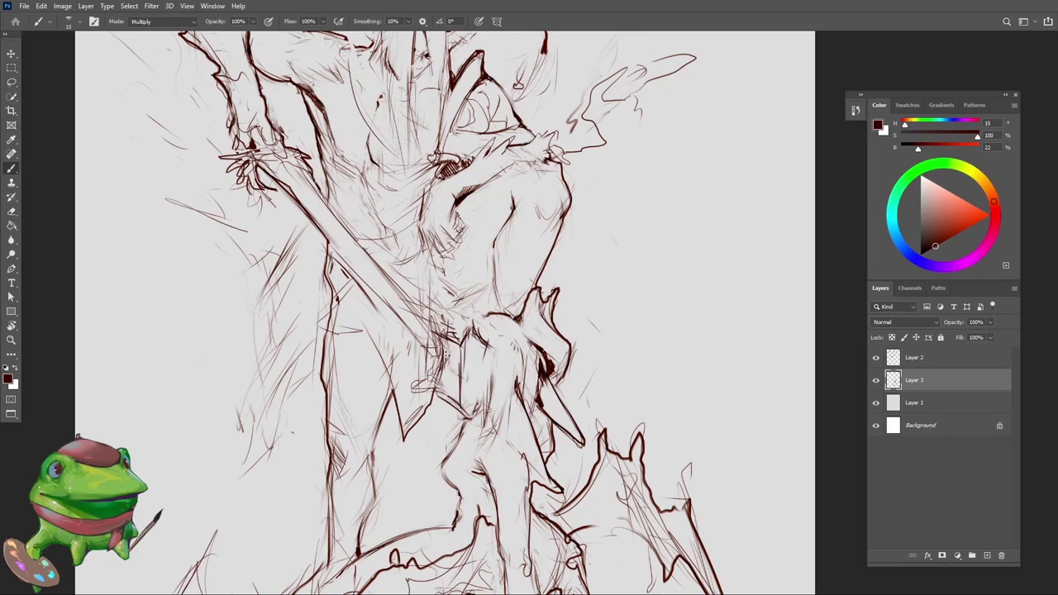
{"action": "mouse_move", "coordinate": [443, 353]}
{"action": "left_mouse_down"}
{"action": "mouse_move", "coordinate": [423, 340]}
{"action": "mouse_move", "coordinate": [441, 367]}
{"action": "mouse_move", "coordinate": [447, 410]}
{"action": "mouse_move", "coordinate": [454, 420]}
{"action": "mouse_move", "coordinate": [480, 413]}
{"action": "left_mouse_up"}
{"action": "mouse_move", "coordinate": [483, 375]}
{"action": "left_mouse_down"}
{"action": "mouse_move", "coordinate": [479, 413]}
{"action": "mouse_move", "coordinate": [490, 347]}
{"action": "left_mouse_up"}
Step: Erase the inner line beside the staff's lower end and add strokes down the crouching figure's side
{"action": "key", "text": "z"}
{"action": "mouse_move", "coordinate": [488, 367]}
{"action": "left_mouse_down"}
{"action": "mouse_move", "coordinate": [393, 367]}
{"action": "mouse_move", "coordinate": [476, 366]}
{"action": "left_mouse_up"}
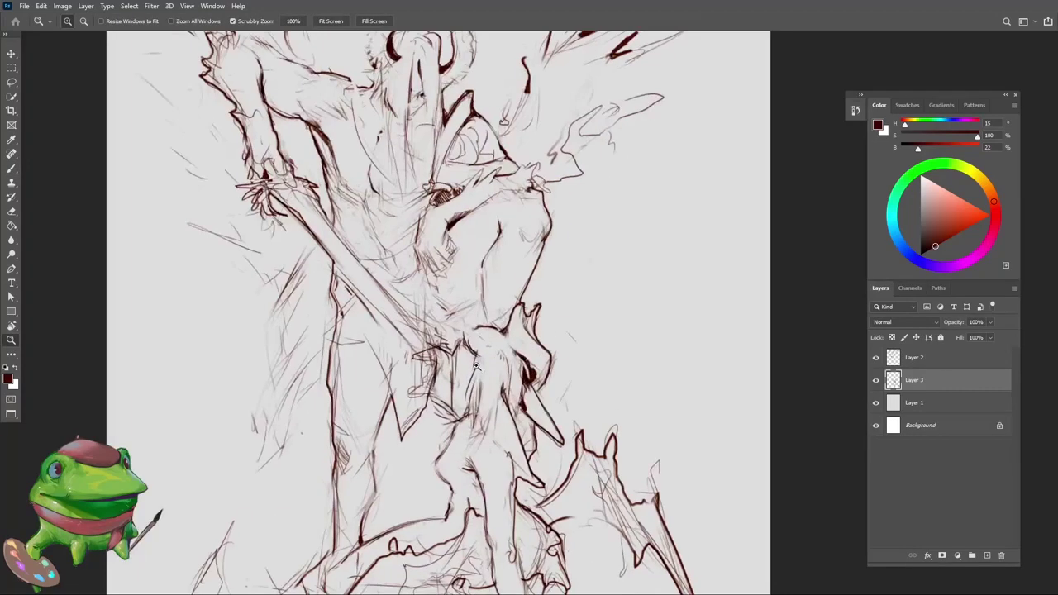
{"action": "key", "text": "b"}
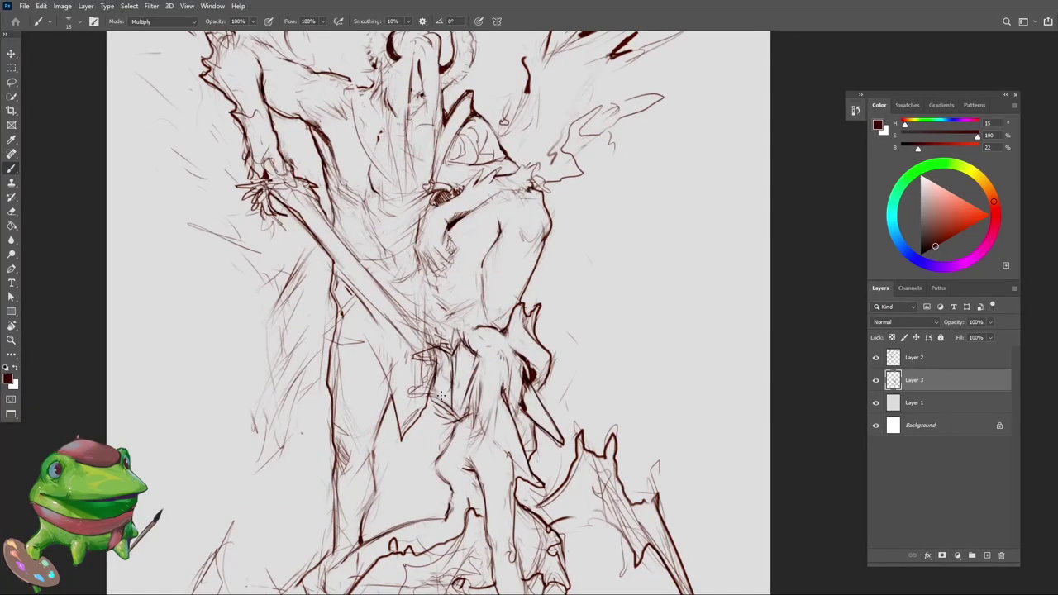
{"action": "key", "text": "e"}
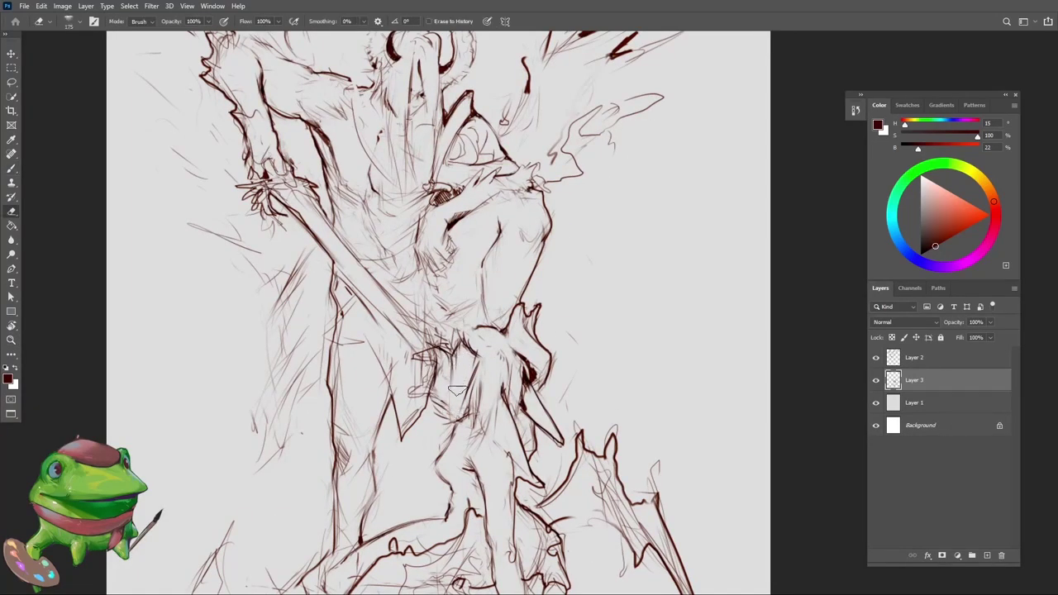
{"action": "key", "text": "z"}
{"action": "mouse_move", "coordinate": [522, 385]}
{"action": "left_mouse_down"}
{"action": "mouse_move", "coordinate": [507, 382]}
{"action": "mouse_move", "coordinate": [511, 359]}
{"action": "mouse_move", "coordinate": [493, 387]}
{"action": "left_mouse_up"}
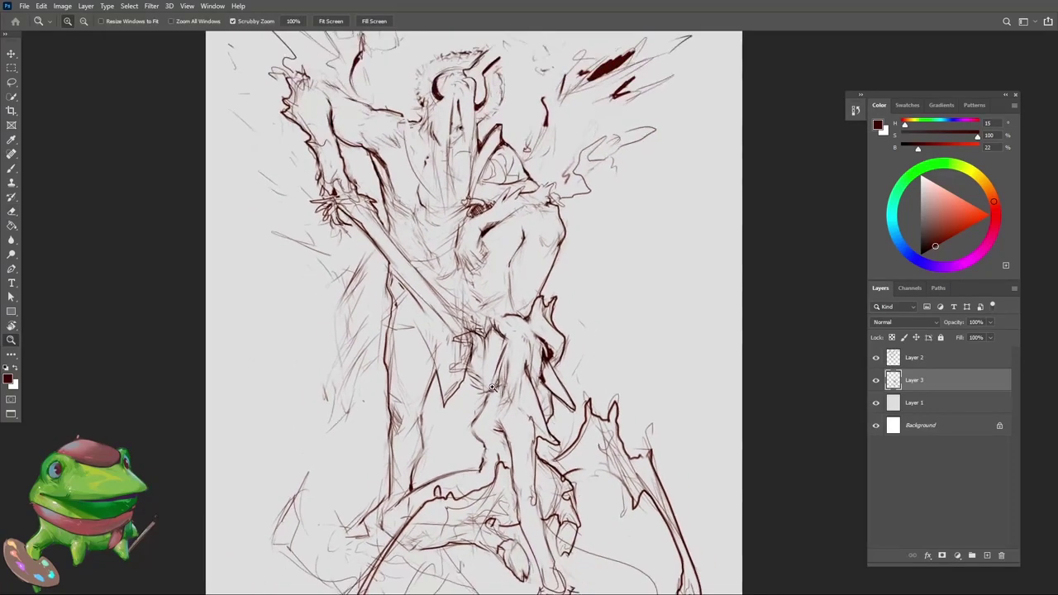
{"action": "scroll", "coordinate": [251, 426], "scroll_direction": "down", "scroll_amount": 2}
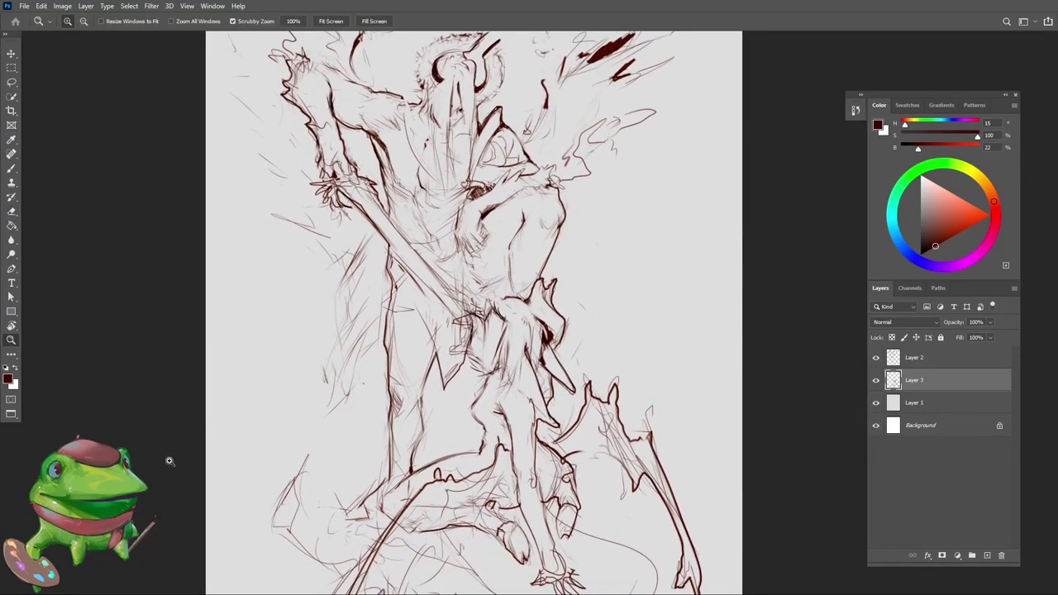
{"action": "left_click_drag", "start_coordinate": [506, 335], "coordinate": [496, 384]}
{"action": "key", "text": "e"}
{"action": "key", "text": "b"}
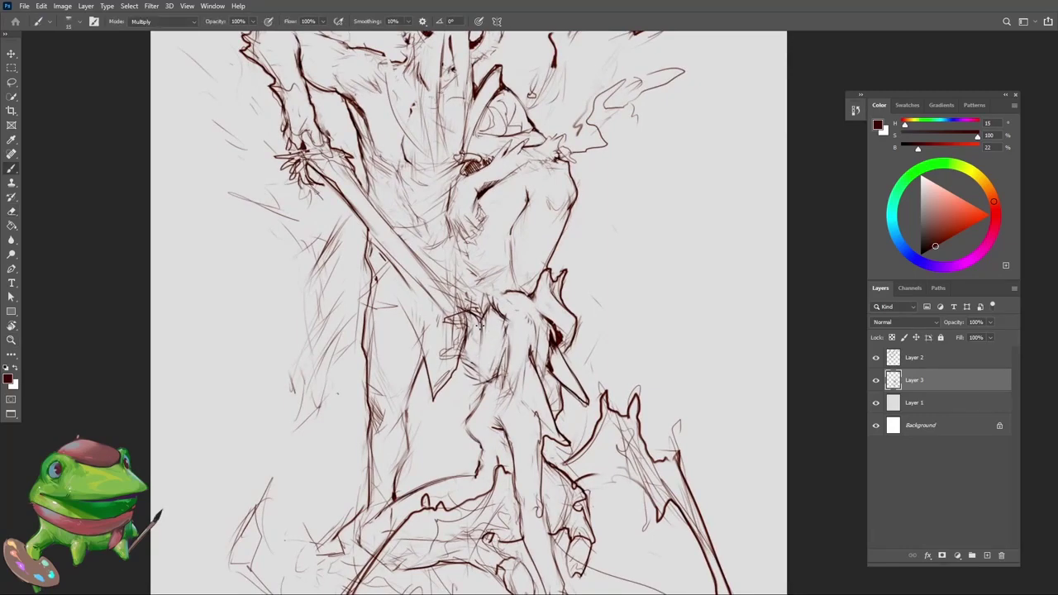
{"action": "mouse_move", "coordinate": [479, 326]}
{"action": "left_mouse_down"}
{"action": "mouse_move", "coordinate": [457, 371]}
{"action": "mouse_move", "coordinate": [465, 429]}
{"action": "left_mouse_up"}
Step: Flip the canvas horizontally again and erase lines between the crouching figure's shoulder and the staff's lower end
{"action": "key", "text": "z"}
{"action": "key", "text": "ctrl+shift+h"}
{"action": "left_click_drag", "start_coordinate": [494, 369], "coordinate": [571, 358]}
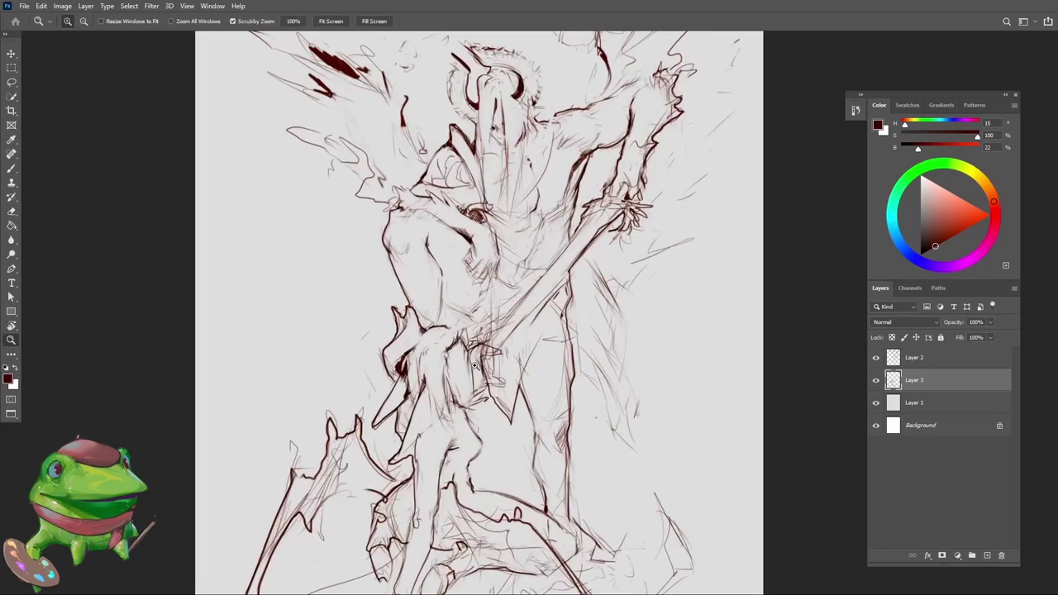
{"action": "key", "text": "b"}
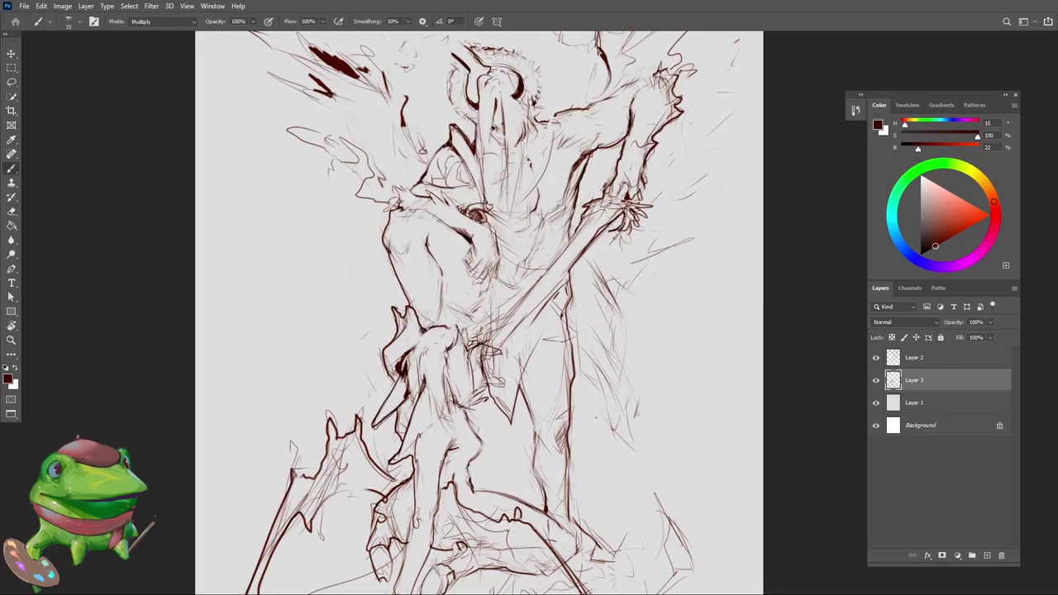
{"action": "key", "text": "e"}
{"action": "left_click_drag", "start_coordinate": [476, 341], "coordinate": [491, 354]}
{"action": "key", "text": "b"}
Step: Draw dark red strokes along the crouching figure's side beneath the staff's lower end
{"action": "key", "text": "z"}
{"action": "mouse_move", "coordinate": [499, 422]}
{"action": "left_mouse_down"}
{"action": "mouse_move", "coordinate": [480, 401]}
{"action": "mouse_move", "coordinate": [481, 414]}
{"action": "mouse_move", "coordinate": [523, 403]}
{"action": "mouse_move", "coordinate": [519, 364]}
{"action": "mouse_move", "coordinate": [486, 380]}
{"action": "mouse_move", "coordinate": [566, 363]}
{"action": "left_mouse_up"}
{"action": "key", "text": "b"}
{"action": "key", "text": "z"}
{"action": "key", "text": "b"}
{"action": "left_click_drag", "start_coordinate": [478, 362], "coordinate": [492, 392]}
Step: Examine the whole composition from a distance and compare it with the area around the standing figure's bent arm
{"action": "key", "text": "z"}
{"action": "left_click_drag", "start_coordinate": [479, 436], "coordinate": [459, 478]}
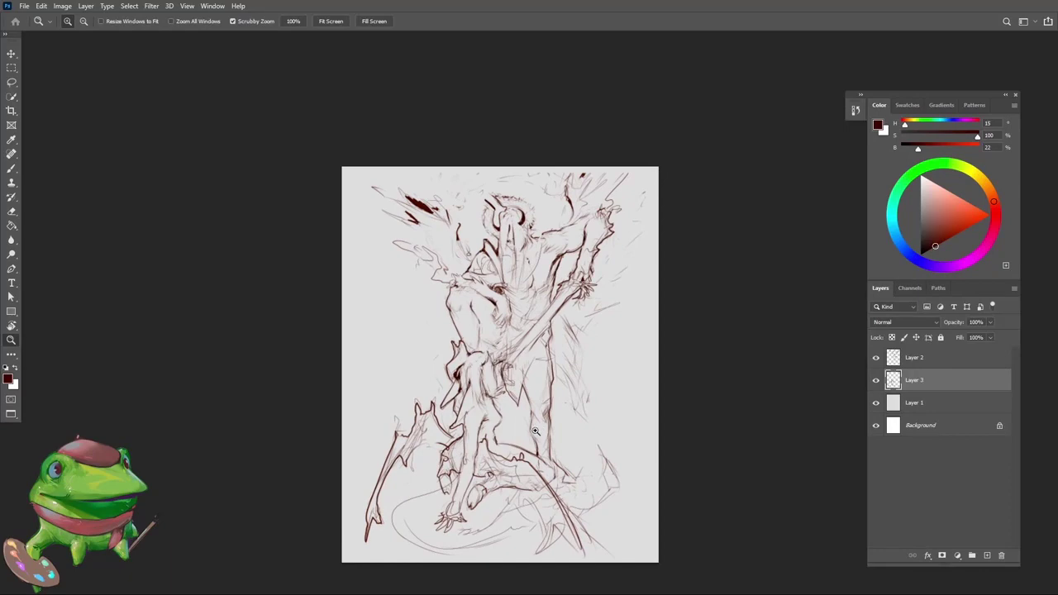
{"action": "left_click", "coordinate": [506, 414]}
{"action": "key", "text": "b"}
{"action": "key", "text": "z"}
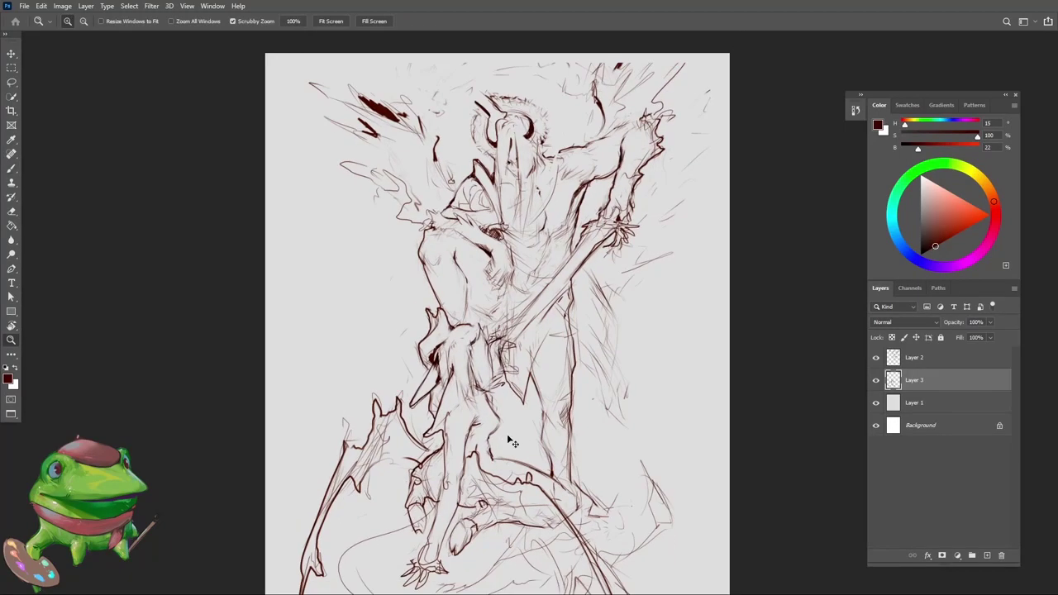
{"action": "left_click", "coordinate": [537, 387], "text": "alt"}
{"action": "left_click", "coordinate": [561, 394], "text": "alt"}
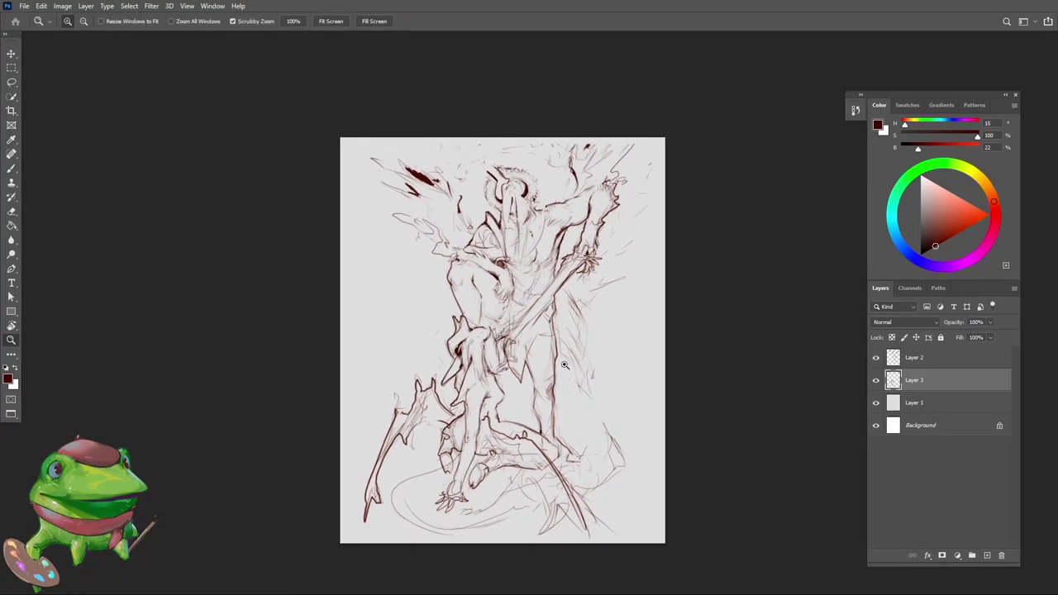
{"action": "left_click", "coordinate": [650, 232]}
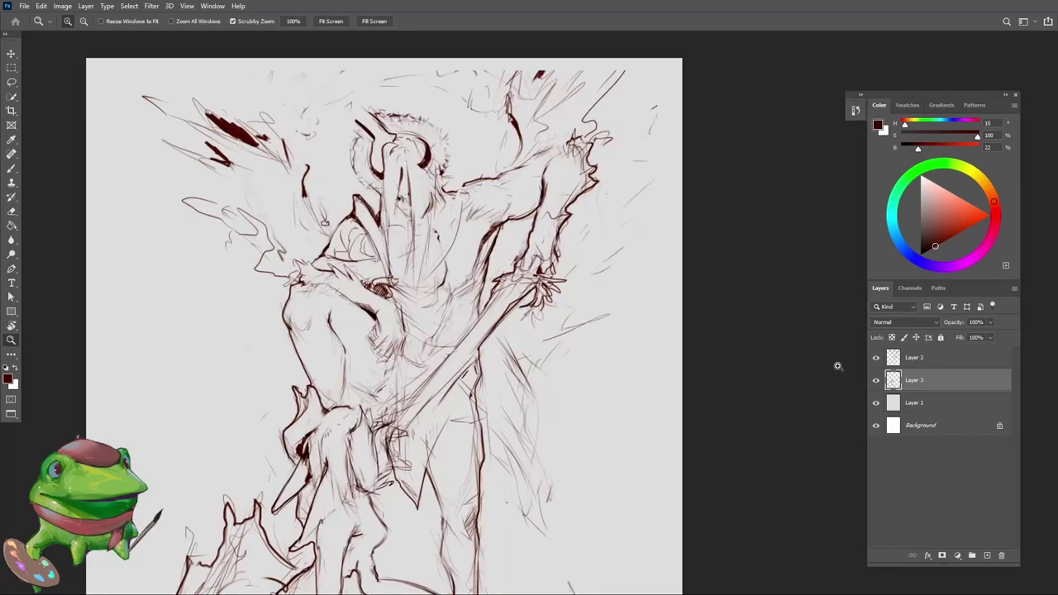
Step: Lasso the standing figure's spiky elbow on Layer 2, rotate it -4.36° and shift it slightly
{"action": "left_click", "coordinate": [893, 364]}
{"action": "mouse_move", "coordinate": [612, 310]}
{"action": "left_mouse_down"}
{"action": "mouse_move", "coordinate": [637, 397]}
{"action": "mouse_move", "coordinate": [629, 411]}
{"action": "left_mouse_up"}
{"action": "mouse_move", "coordinate": [582, 324]}
{"action": "left_mouse_down"}
{"action": "mouse_move", "coordinate": [591, 296]}
{"action": "mouse_move", "coordinate": [633, 285]}
{"action": "mouse_move", "coordinate": [570, 230]}
{"action": "mouse_move", "coordinate": [508, 271]}
{"action": "mouse_move", "coordinate": [573, 316]}
{"action": "left_mouse_up"}
{"action": "key", "text": "l"}
{"action": "key", "text": "ctrl+t"}
{"action": "left_click_drag", "start_coordinate": [676, 260], "coordinate": [675, 251]}
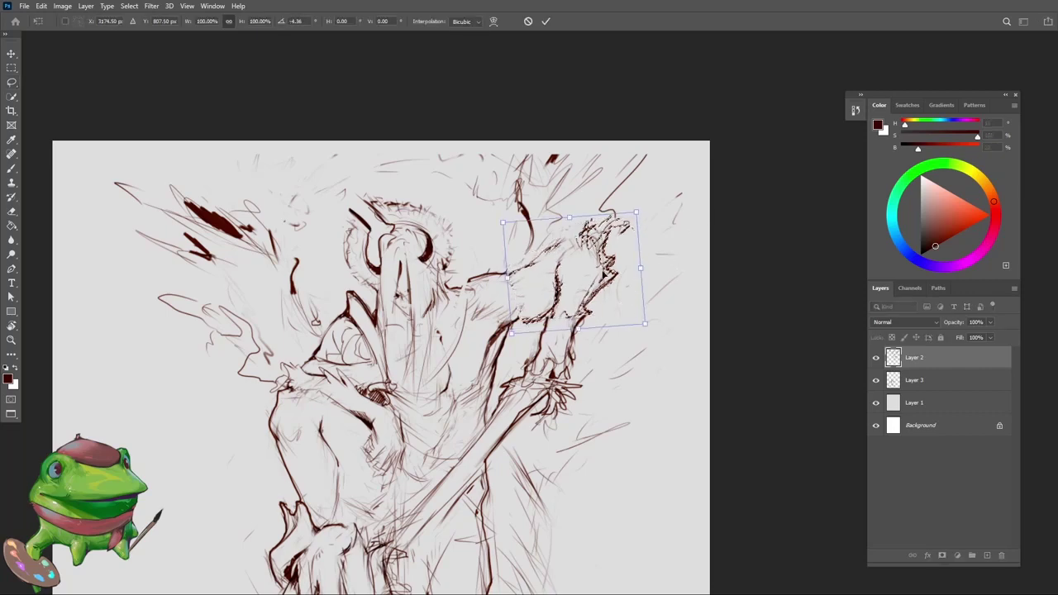
{"action": "left_click_drag", "start_coordinate": [601, 275], "coordinate": [595, 271]}
{"action": "key", "text": "Return"}
Step: Redraw the upper outline of the standing figure's bent arm from shoulder to elbow and enlarge the eraser
{"action": "key", "text": "e"}
{"action": "scroll", "coordinate": [594, 298], "scroll_direction": "down", "scroll_amount": 1}
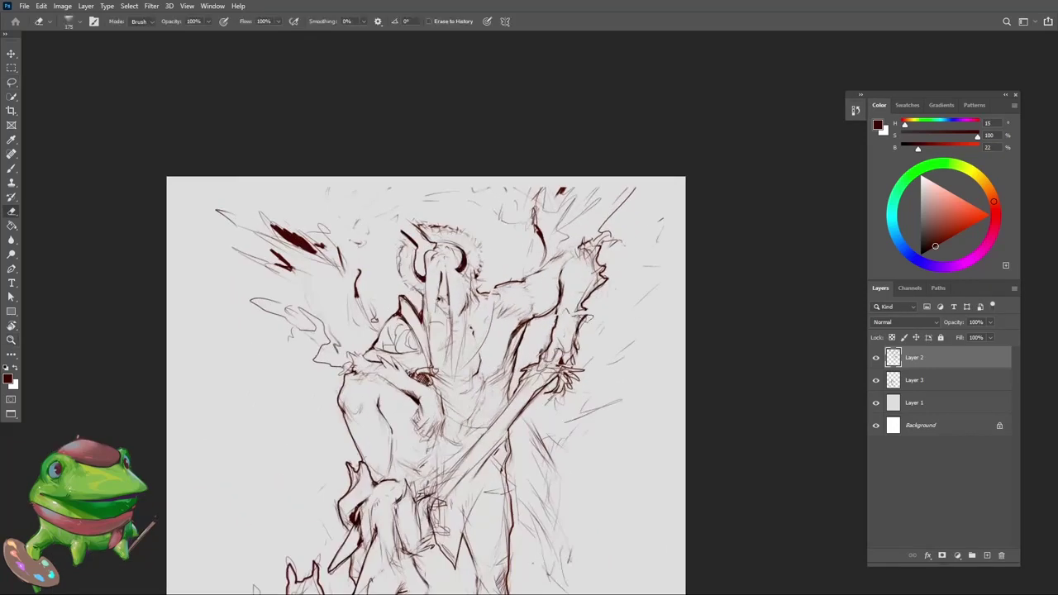
{"action": "key", "text": "b"}
{"action": "mouse_move", "coordinate": [529, 286]}
{"action": "left_mouse_down"}
{"action": "mouse_move", "coordinate": [524, 269]}
{"action": "mouse_move", "coordinate": [567, 249]}
{"action": "mouse_move", "coordinate": [521, 299]}
{"action": "mouse_move", "coordinate": [481, 278]}
{"action": "mouse_move", "coordinate": [557, 246]}
{"action": "left_mouse_up"}
{"action": "key", "text": "e"}
{"action": "key", "text": "bracketright"}
{"action": "key", "text": "b"}
Step: Redraw the underside of the standing figure's upper arm and clear the selection
{"action": "key", "text": "z"}
{"action": "mouse_move", "coordinate": [615, 267]}
{"action": "left_mouse_down"}
{"action": "mouse_move", "coordinate": [603, 316]}
{"action": "mouse_move", "coordinate": [633, 275]}
{"action": "left_mouse_up"}
{"action": "key", "text": "b"}
{"action": "mouse_move", "coordinate": [576, 297]}
{"action": "left_mouse_down"}
{"action": "mouse_move", "coordinate": [590, 297]}
{"action": "mouse_move", "coordinate": [643, 209]}
{"action": "mouse_move", "coordinate": [558, 255]}
{"action": "mouse_move", "coordinate": [599, 268]}
{"action": "mouse_move", "coordinate": [591, 307]}
{"action": "mouse_move", "coordinate": [521, 335]}
{"action": "left_mouse_up"}
{"action": "key", "text": "l"}
{"action": "key", "text": "v"}
{"action": "key", "text": "ctrl+d"}
{"action": "key", "text": "e"}
Step: Flip the canvas horizontally, lasso the standing figure's elbow and upper forearm, rotate and shift them outward, and deselect
{"action": "key", "text": "z"}
{"action": "key", "text": "ctrl+shift+h"}
{"action": "mouse_move", "coordinate": [458, 317]}
{"action": "left_mouse_down"}
{"action": "mouse_move", "coordinate": [439, 319]}
{"action": "mouse_move", "coordinate": [402, 251]}
{"action": "mouse_move", "coordinate": [339, 279]}
{"action": "left_mouse_up"}
{"action": "left_click", "coordinate": [438, 320]}
{"action": "key", "text": "l"}
{"action": "key", "text": "ctrl+t"}
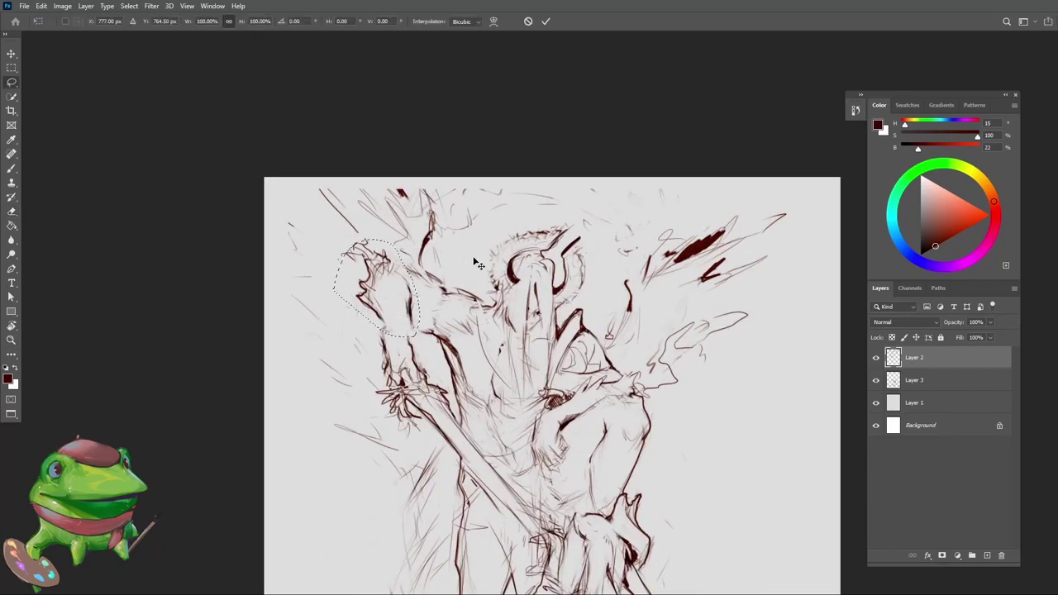
{"action": "left_click_drag", "start_coordinate": [482, 246], "coordinate": [490, 253]}
{"action": "left_click_drag", "start_coordinate": [398, 284], "coordinate": [372, 296]}
{"action": "key", "text": "Return"}
{"action": "key", "text": "ctrl+d"}
Step: Redraw the outline from the standing figure's shoulder to the moved elbow and down the forearm to the hand
{"action": "key", "text": "e"}
{"action": "key", "text": "z"}
{"action": "left_click", "coordinate": [443, 290]}
{"action": "key", "text": "b"}
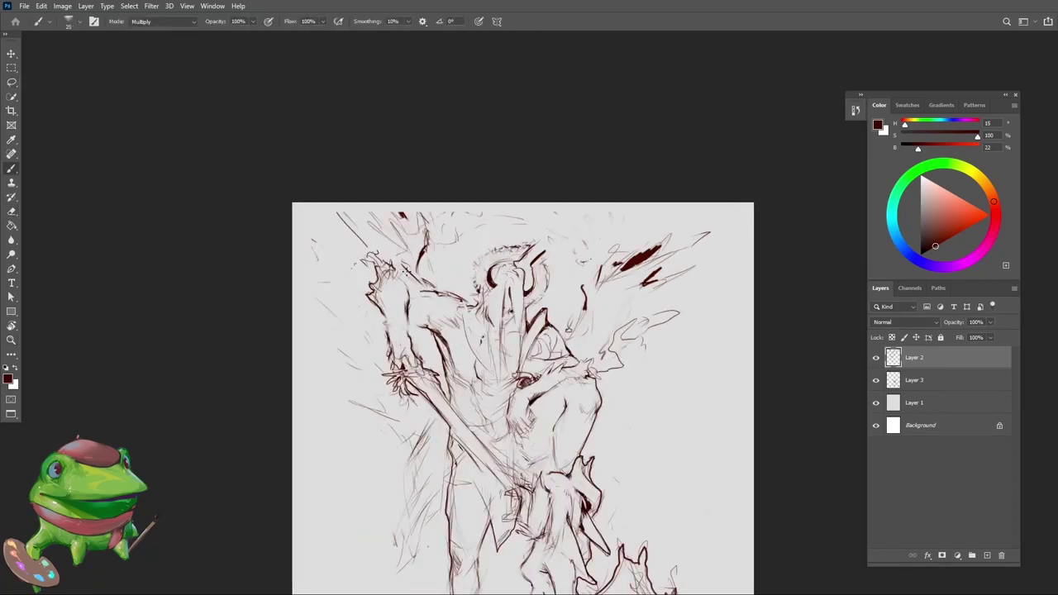
{"action": "left_click_drag", "start_coordinate": [406, 271], "coordinate": [443, 293]}
{"action": "mouse_move", "coordinate": [395, 259]}
{"action": "left_mouse_down"}
{"action": "mouse_move", "coordinate": [426, 286]}
{"action": "mouse_move", "coordinate": [413, 394]}
{"action": "left_mouse_up"}
Step: Flip the canvas horizontally again and erase stray lines above the standing figure's upper arm with a 200 px eraser
{"action": "key", "text": "z"}
{"action": "key", "text": "ctrl+shift+h"}
{"action": "mouse_move", "coordinate": [543, 293]}
{"action": "left_mouse_down"}
{"action": "mouse_move", "coordinate": [550, 270]}
{"action": "mouse_move", "coordinate": [514, 291]}
{"action": "mouse_move", "coordinate": [547, 288]}
{"action": "left_mouse_up"}
{"action": "key", "text": "e"}
{"action": "key", "text": "z"}
{"action": "key", "text": "e"}
{"action": "mouse_move", "coordinate": [522, 288]}
{"action": "left_mouse_down"}
{"action": "mouse_move", "coordinate": [509, 304]}
{"action": "mouse_move", "coordinate": [570, 240]}
{"action": "left_mouse_up"}
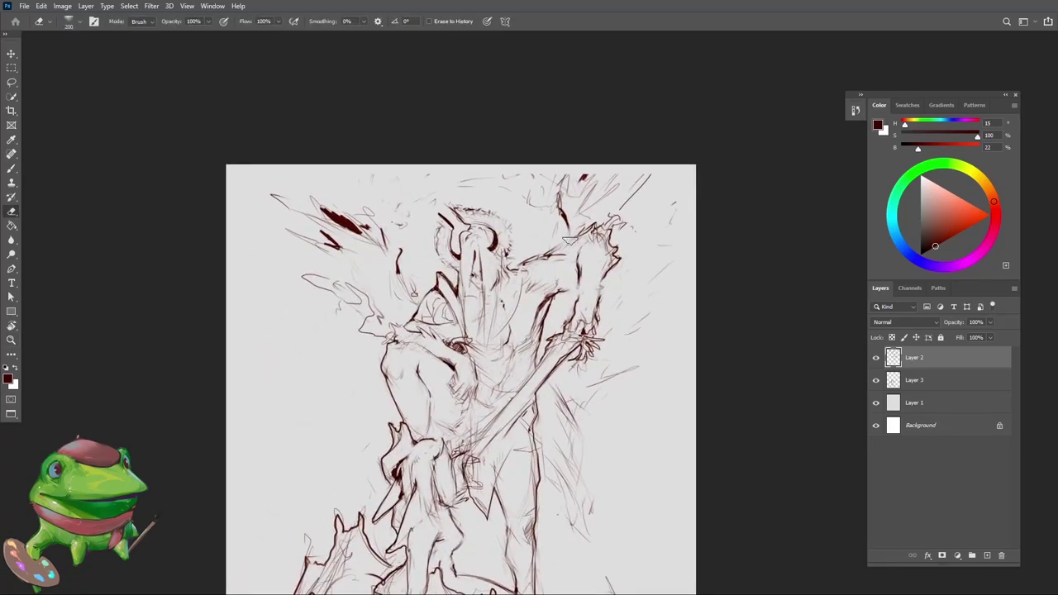
Step: Refine the outer edge of the standing figure's forearm below the elbow with fine dark red strokes
{"action": "key", "text": "b"}
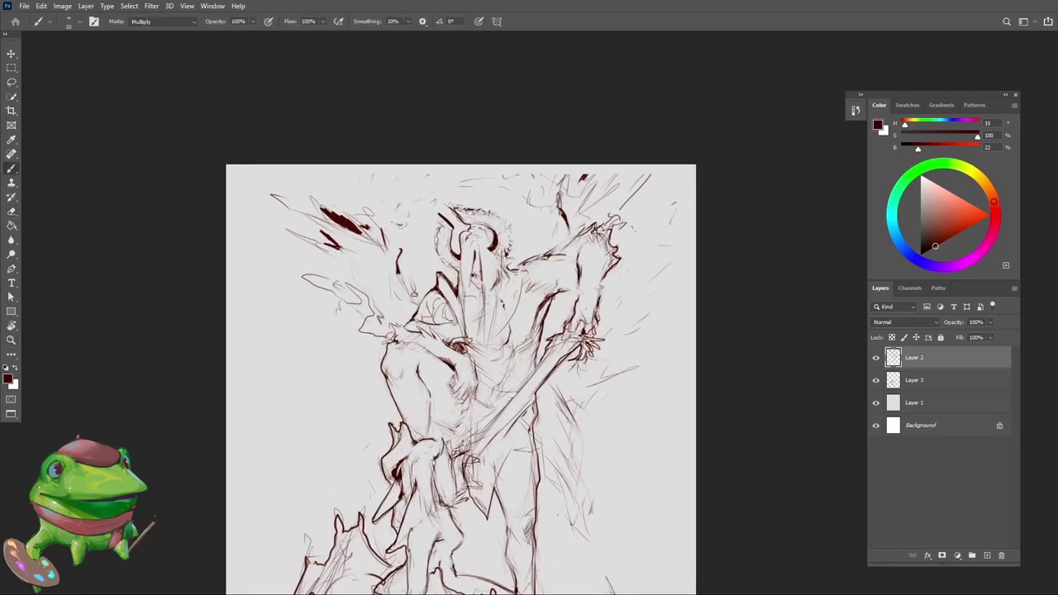
{"action": "key", "text": "e"}
{"action": "key", "text": "z"}
{"action": "mouse_move", "coordinate": [568, 296]}
{"action": "left_mouse_down"}
{"action": "mouse_move", "coordinate": [588, 293]}
{"action": "mouse_move", "coordinate": [576, 246]}
{"action": "left_mouse_up"}
{"action": "key", "text": "b"}
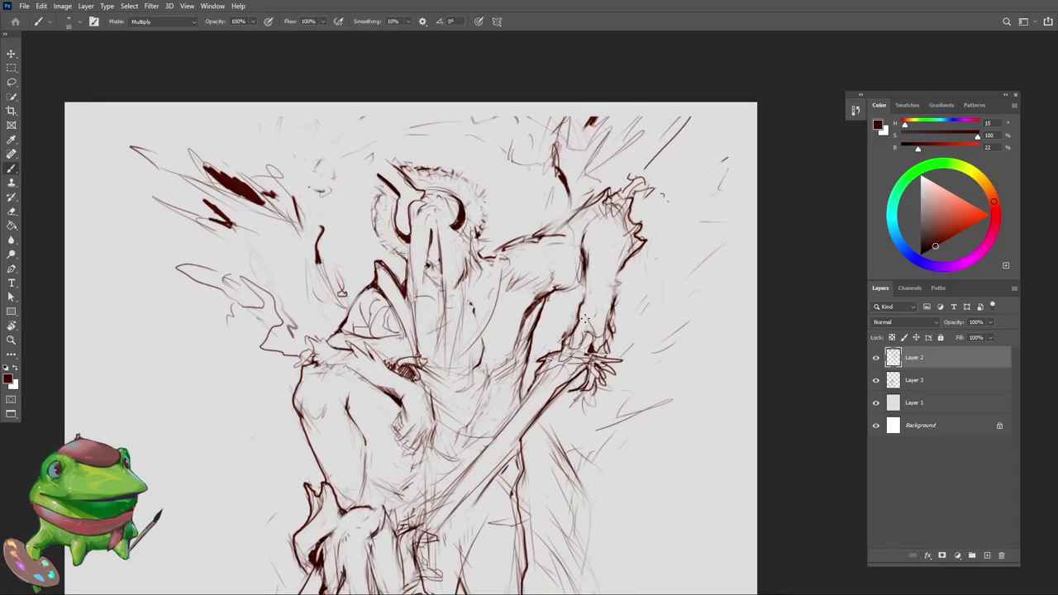
{"action": "key", "text": "e"}
{"action": "key", "text": "b"}
{"action": "mouse_move", "coordinate": [622, 278]}
{"action": "left_mouse_down"}
{"action": "mouse_move", "coordinate": [619, 304]}
{"action": "mouse_move", "coordinate": [566, 384]}
{"action": "mouse_move", "coordinate": [639, 271]}
{"action": "left_mouse_up"}
{"action": "key", "text": "e"}
Step: Examine the reworked bent arm against the whole sketch
{"action": "key", "text": "z"}
{"action": "mouse_move", "coordinate": [617, 324]}
{"action": "left_mouse_down"}
{"action": "mouse_move", "coordinate": [621, 312]}
{"action": "mouse_move", "coordinate": [641, 318]}
{"action": "mouse_move", "coordinate": [552, 373]}
{"action": "left_mouse_up"}
{"action": "key", "text": "e"}
{"action": "key", "text": "b"}
{"action": "key", "text": "z"}
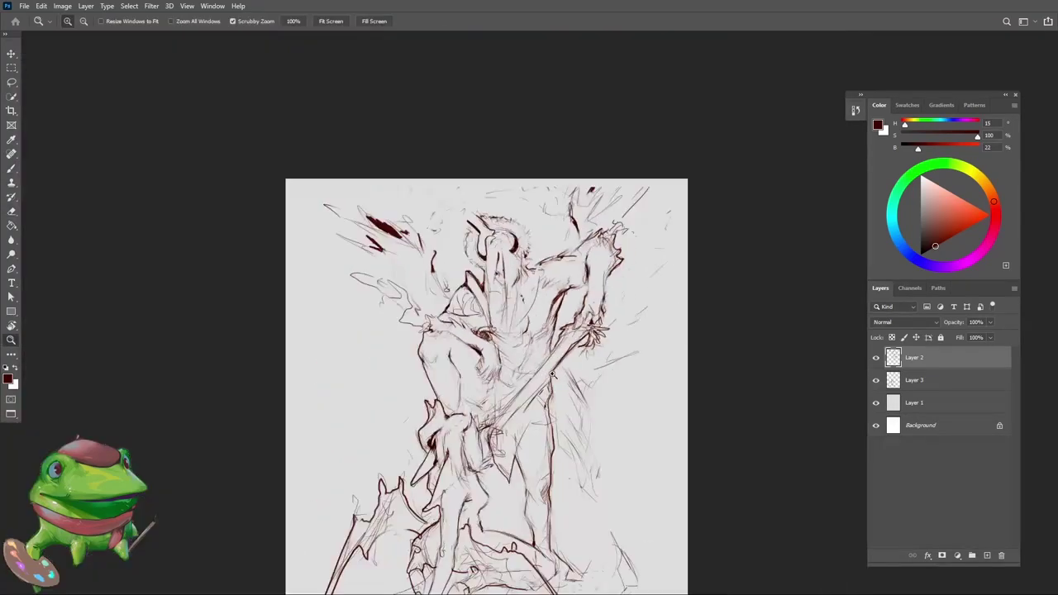
{"action": "mouse_move", "coordinate": [603, 301]}
{"action": "left_mouse_down"}
{"action": "mouse_move", "coordinate": [577, 314]}
{"action": "mouse_move", "coordinate": [567, 356]}
{"action": "left_mouse_up"}
{"action": "key", "text": "b"}
{"action": "key", "text": "z"}
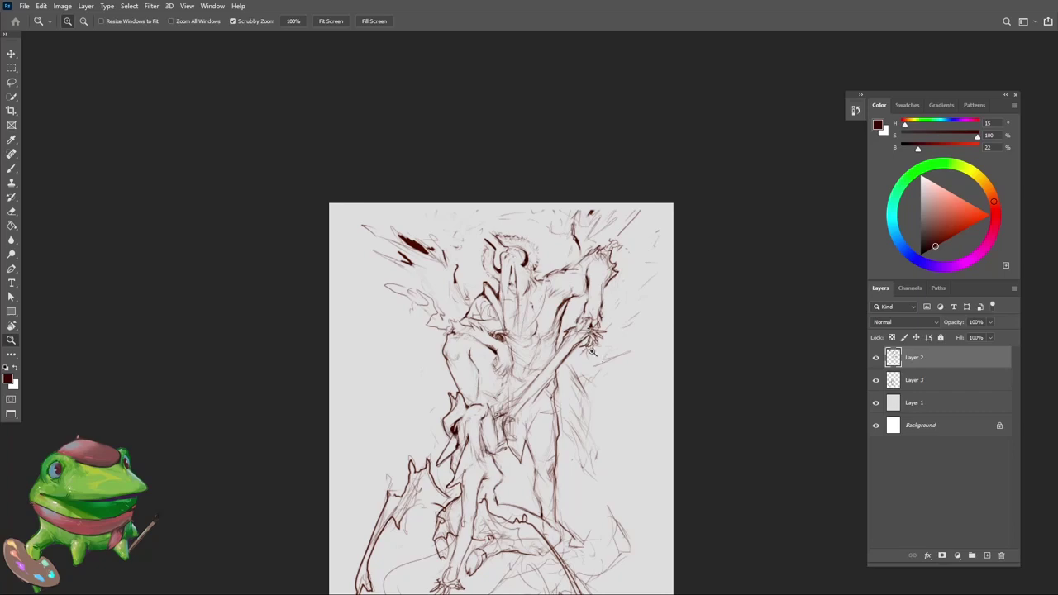
Step: Flip the canvas horizontally and clean up the lines around the standing figure's wrist with the eraser and fine dark red strokes
{"action": "left_click_drag", "start_coordinate": [592, 353], "coordinate": [579, 299]}
{"action": "key", "text": "b"}
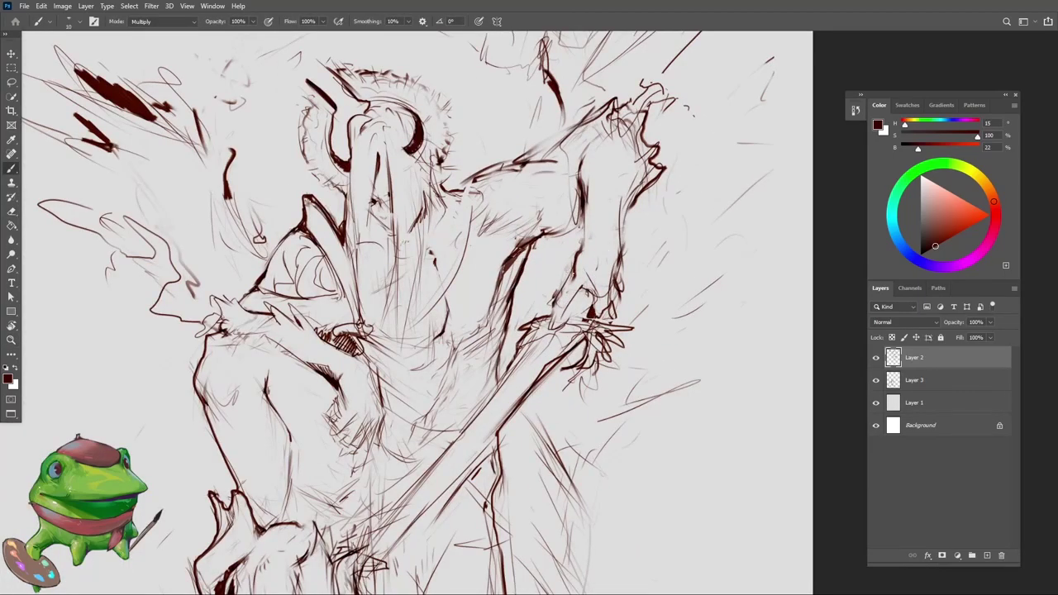
{"action": "key", "text": "z"}
{"action": "left_click_drag", "start_coordinate": [578, 255], "coordinate": [524, 347]}
{"action": "key", "text": "ctrl+shift+h"}
{"action": "left_click_drag", "start_coordinate": [447, 252], "coordinate": [448, 245]}
{"action": "key", "text": "b"}
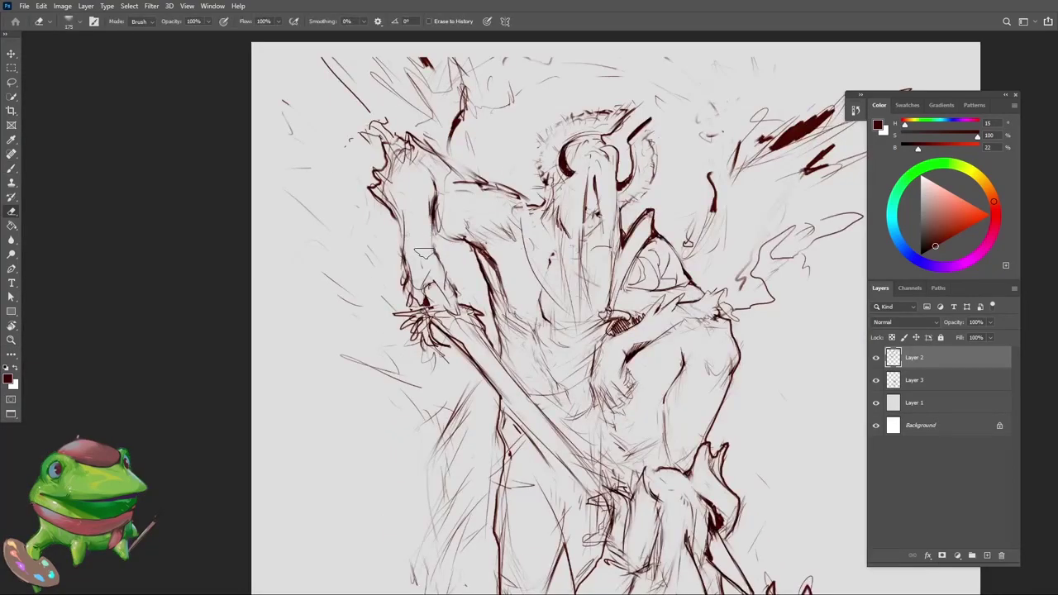
{"action": "key", "text": "e"}
{"action": "left_click_drag", "start_coordinate": [451, 285], "coordinate": [457, 312]}
{"action": "key", "text": "b"}
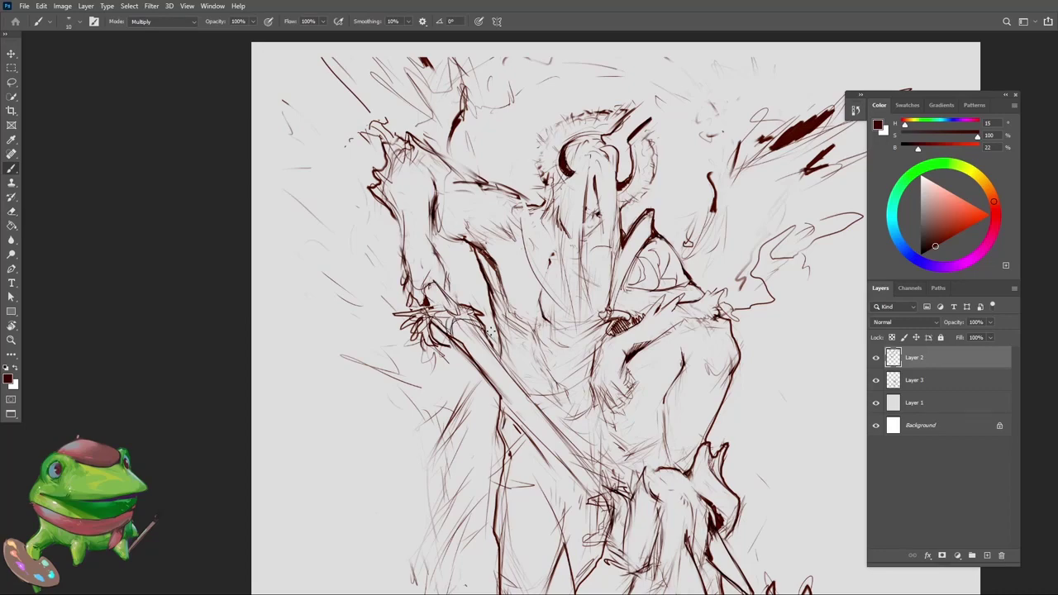
{"action": "left_click_drag", "start_coordinate": [439, 379], "coordinate": [369, 325]}
Step: Lasso the standing figure's gripping hand on the staff and move it slightly up and outward toward the forearm
{"action": "key", "text": "z"}
{"action": "mouse_move", "coordinate": [436, 309]}
{"action": "left_mouse_down"}
{"action": "mouse_move", "coordinate": [411, 369]}
{"action": "mouse_move", "coordinate": [471, 328]}
{"action": "mouse_move", "coordinate": [456, 443]}
{"action": "left_mouse_up"}
{"action": "key", "text": "e"}
{"action": "key", "text": "b"}
{"action": "key", "text": "z"}
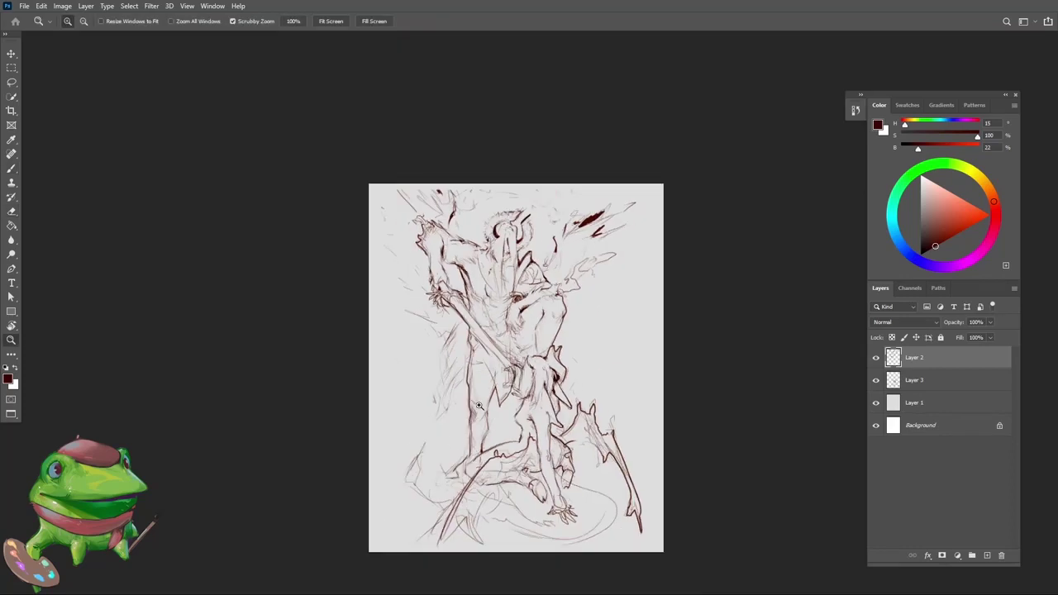
{"action": "left_click_drag", "start_coordinate": [450, 299], "coordinate": [488, 293]}
{"action": "key", "text": "l"}
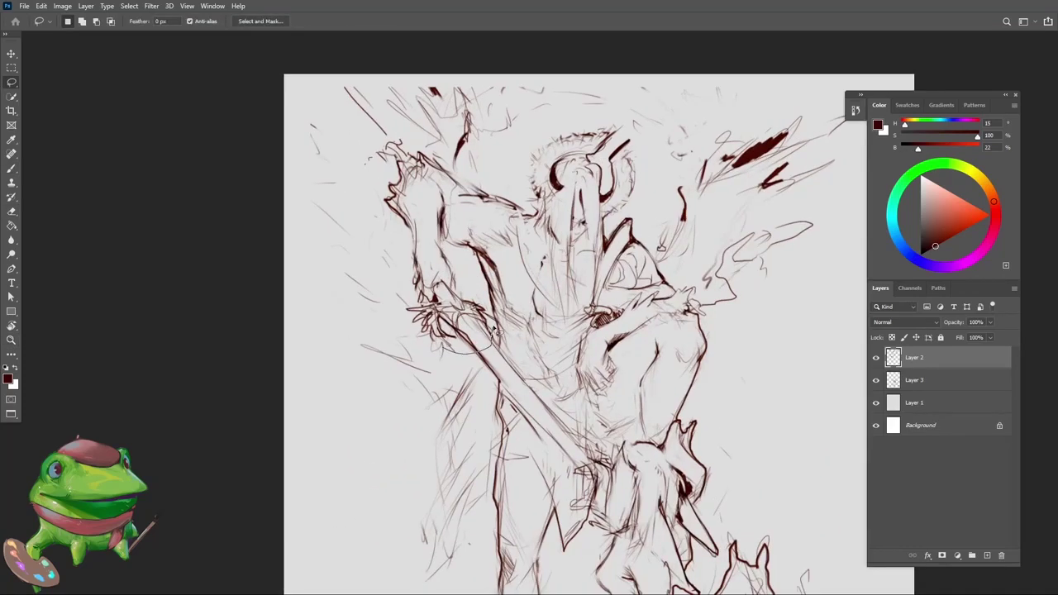
{"action": "mouse_move", "coordinate": [469, 318]}
{"action": "left_mouse_down"}
{"action": "mouse_move", "coordinate": [458, 302]}
{"action": "mouse_move", "coordinate": [510, 391]}
{"action": "mouse_move", "coordinate": [483, 447]}
{"action": "left_mouse_up"}
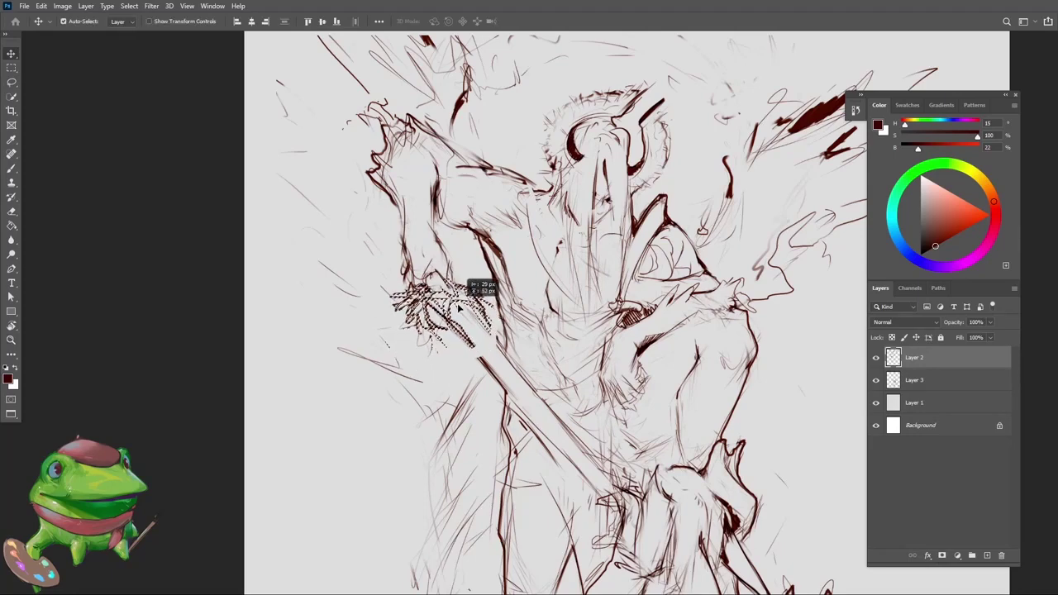
{"action": "key", "text": "ctrl+d"}
Step: Draw a small curved hook on the outer side of the standing figure's forearm, just above the hand
{"action": "key", "text": "b"}
{"action": "key", "text": "z"}
{"action": "left_click_drag", "start_coordinate": [526, 393], "coordinate": [561, 389]}
{"action": "scroll", "coordinate": [446, 306], "scroll_direction": "up", "scroll_amount": 1}
{"action": "key", "text": "b"}
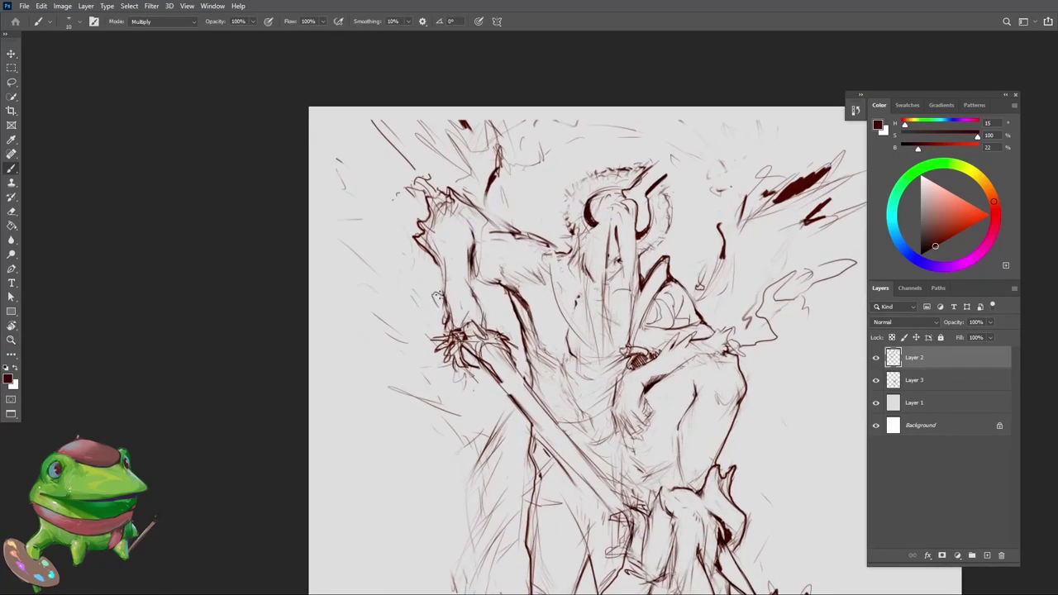
{"action": "mouse_move", "coordinate": [418, 272]}
{"action": "left_mouse_down"}
{"action": "mouse_move", "coordinate": [438, 300]}
{"action": "mouse_move", "coordinate": [412, 289]}
{"action": "mouse_move", "coordinate": [403, 301]}
{"action": "left_mouse_up"}
{"action": "key", "text": "z"}
{"action": "left_click_drag", "start_coordinate": [525, 413], "coordinate": [549, 408]}
{"action": "left_click_drag", "start_coordinate": [471, 419], "coordinate": [536, 402]}
Step: Move the crouching figure on Layer 3 slightly down and toward the standing figure, and flip the canvas horizontally back
{"action": "left_click", "coordinate": [899, 386]}
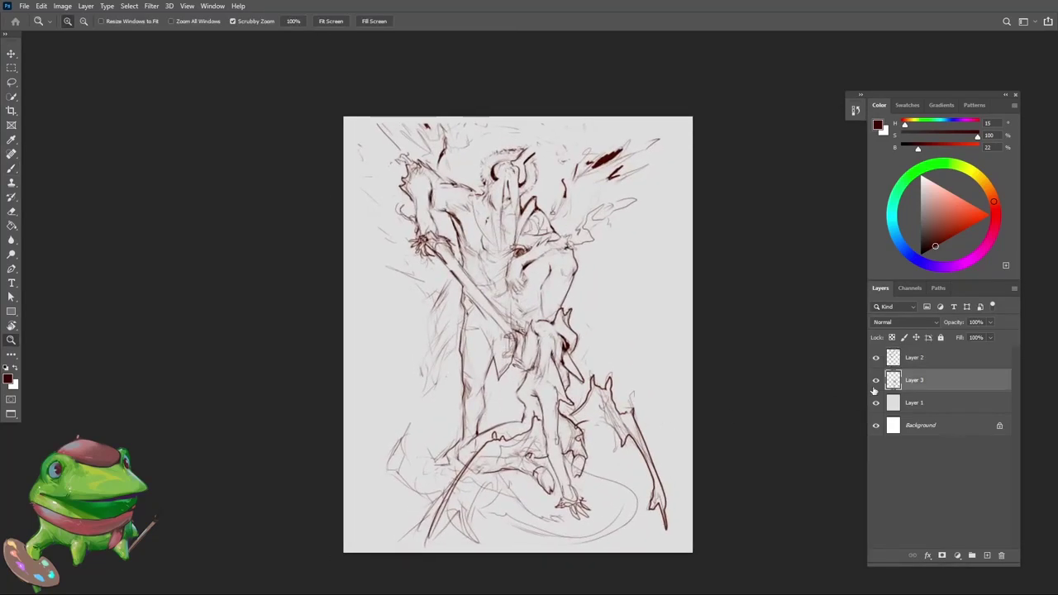
{"action": "key", "text": "v"}
{"action": "left_click_drag", "start_coordinate": [565, 435], "coordinate": [555, 450]}
{"action": "mouse_move", "coordinate": [551, 393]}
{"action": "left_mouse_down"}
{"action": "mouse_move", "coordinate": [518, 451]}
{"action": "mouse_move", "coordinate": [578, 366]}
{"action": "left_mouse_up"}
{"action": "key", "text": "ctrl+shift+h"}
Step: Add small jagged strokes beside the crouching figure's horned head on Layer 2
{"action": "left_click", "coordinate": [914, 363]}
{"action": "left_click_drag", "start_coordinate": [475, 364], "coordinate": [489, 335]}
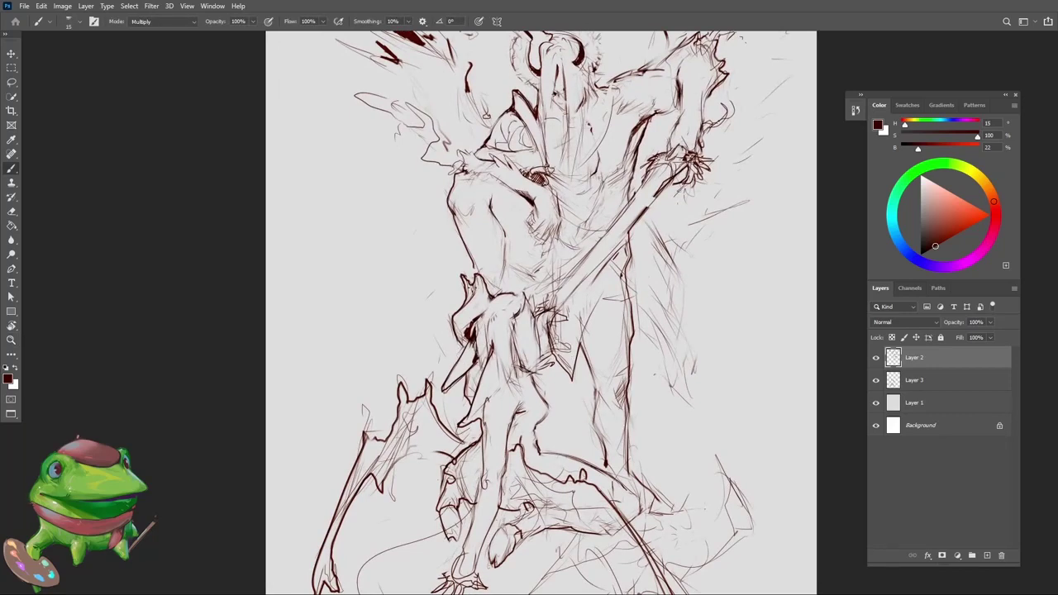
{"action": "key", "text": "z"}
{"action": "left_click_drag", "start_coordinate": [457, 348], "coordinate": [420, 464]}
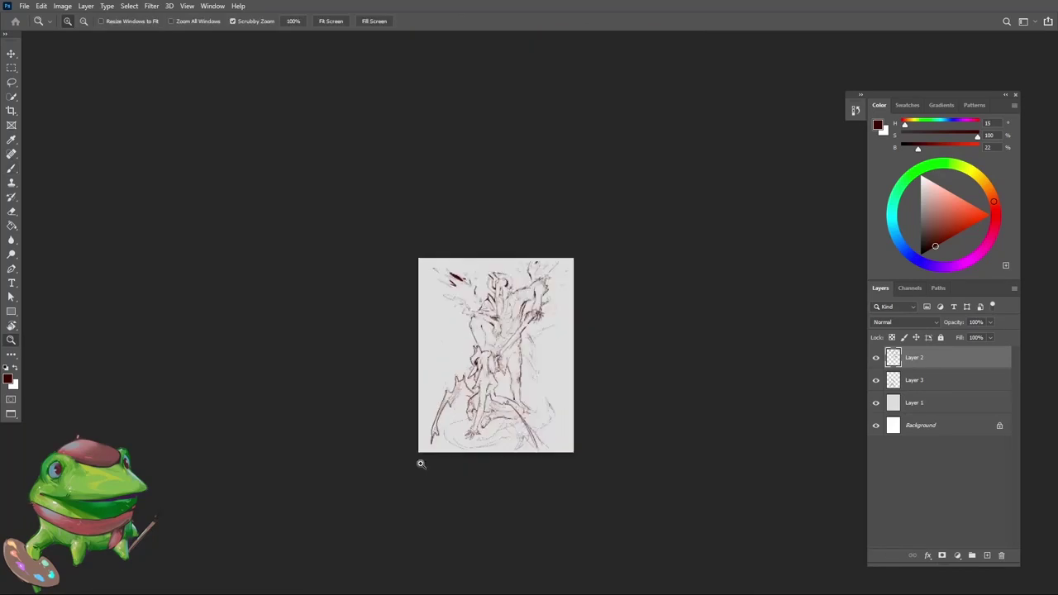
{"action": "mouse_move", "coordinate": [482, 368]}
{"action": "left_mouse_down"}
{"action": "mouse_move", "coordinate": [508, 359]}
{"action": "mouse_move", "coordinate": [471, 374]}
{"action": "mouse_move", "coordinate": [464, 410]}
{"action": "left_mouse_up"}
{"action": "key", "text": "z"}
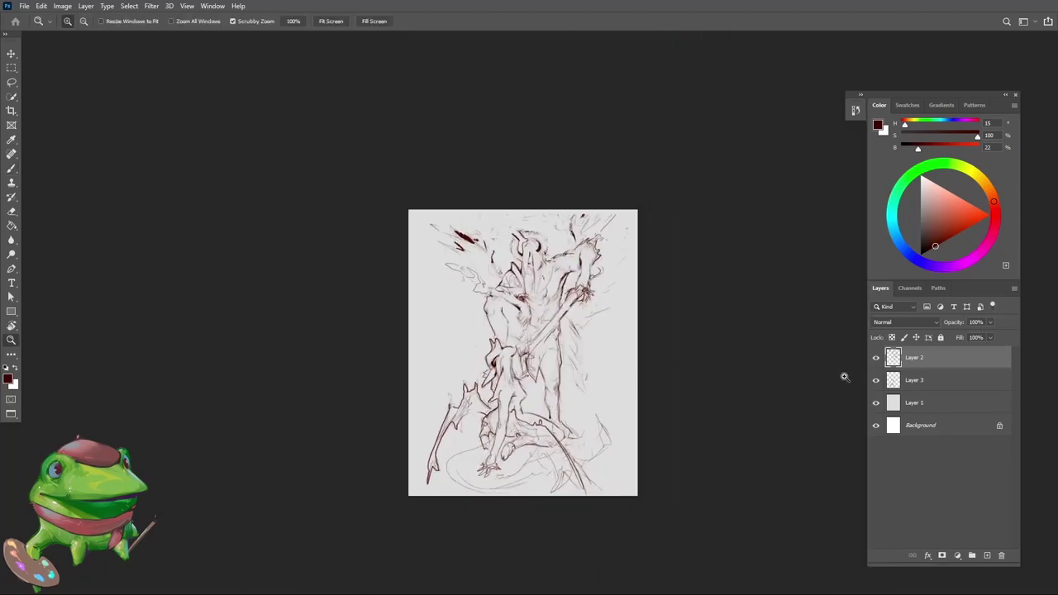
{"action": "left_click_drag", "start_coordinate": [511, 335], "coordinate": [534, 330]}
{"action": "key", "text": "e"}
{"action": "key", "text": "b"}
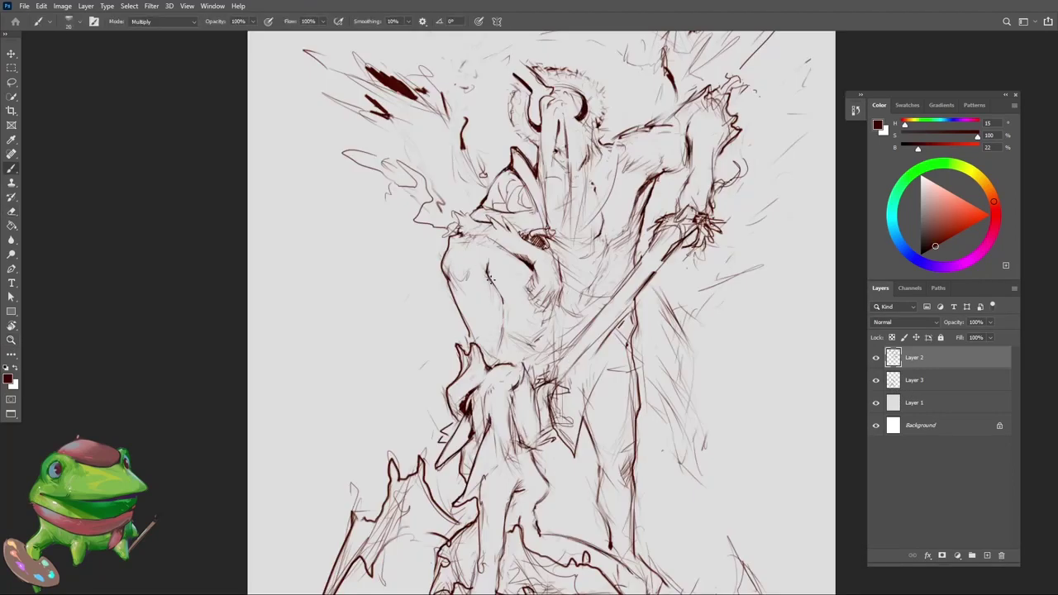
{"action": "key", "text": "z"}
{"action": "left_click_drag", "start_coordinate": [509, 364], "coordinate": [480, 385]}
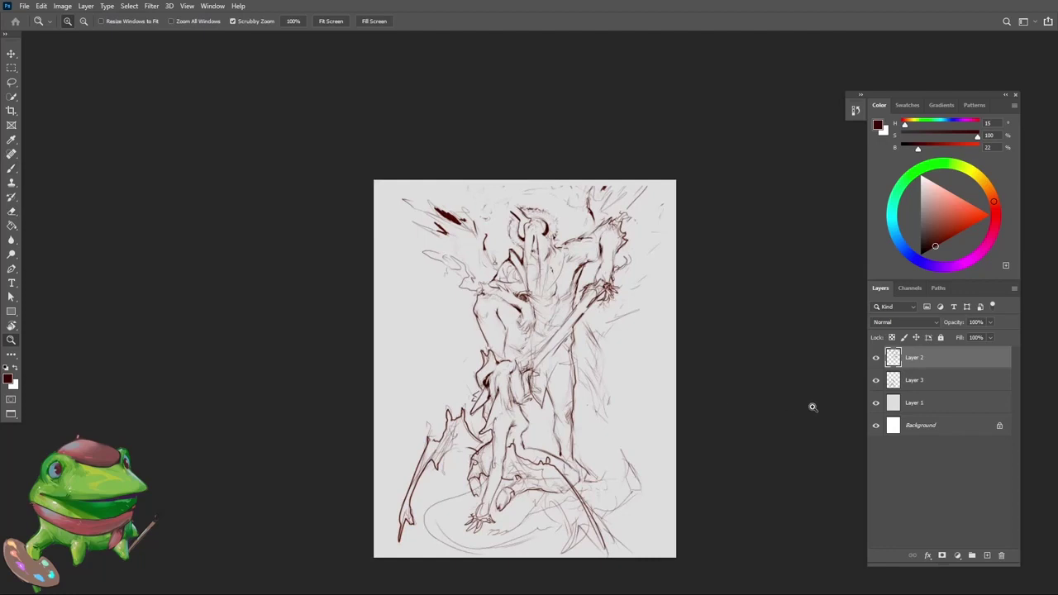
Step: Scale Layer 2 and Layer 3 together down slightly from their lower edge so the artwork fits inside the canvas
{"action": "left_click", "coordinate": [924, 386]}
{"action": "scroll", "coordinate": [777, 405], "scroll_direction": "down", "scroll_amount": 2}
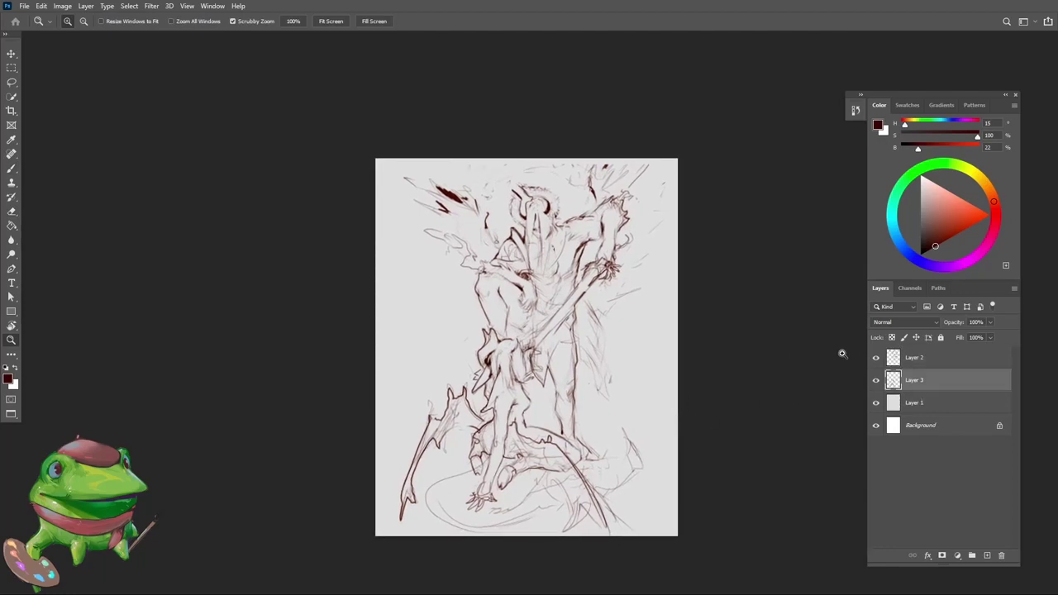
{"action": "left_click", "coordinate": [908, 359], "text": "shift"}
{"action": "key", "text": "ctrl+t"}
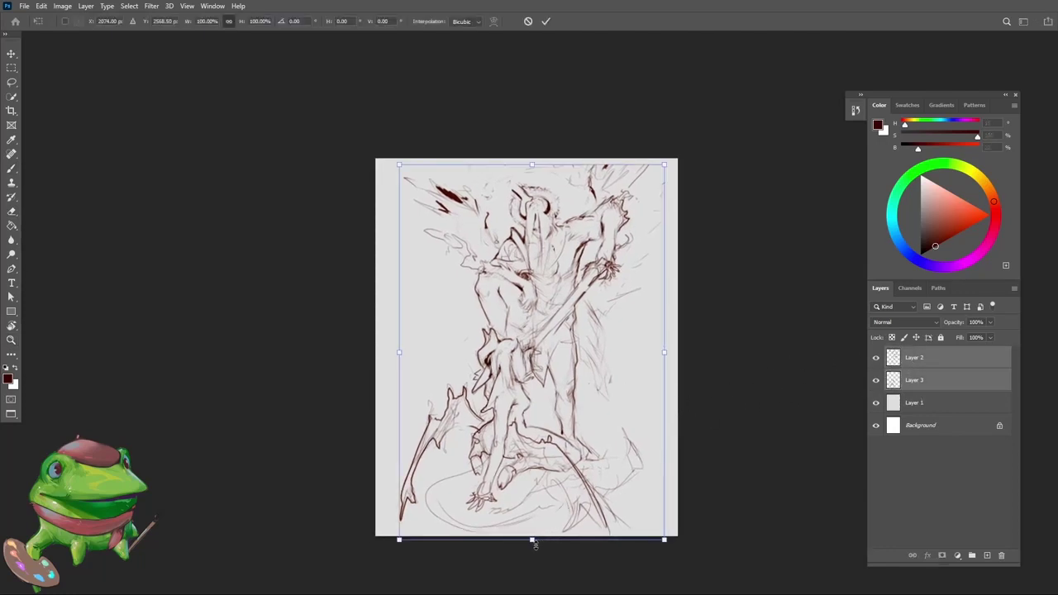
{"action": "left_click_drag", "start_coordinate": [531, 539], "coordinate": [531, 534]}
{"action": "key", "text": "Return"}
{"action": "key", "text": "z"}
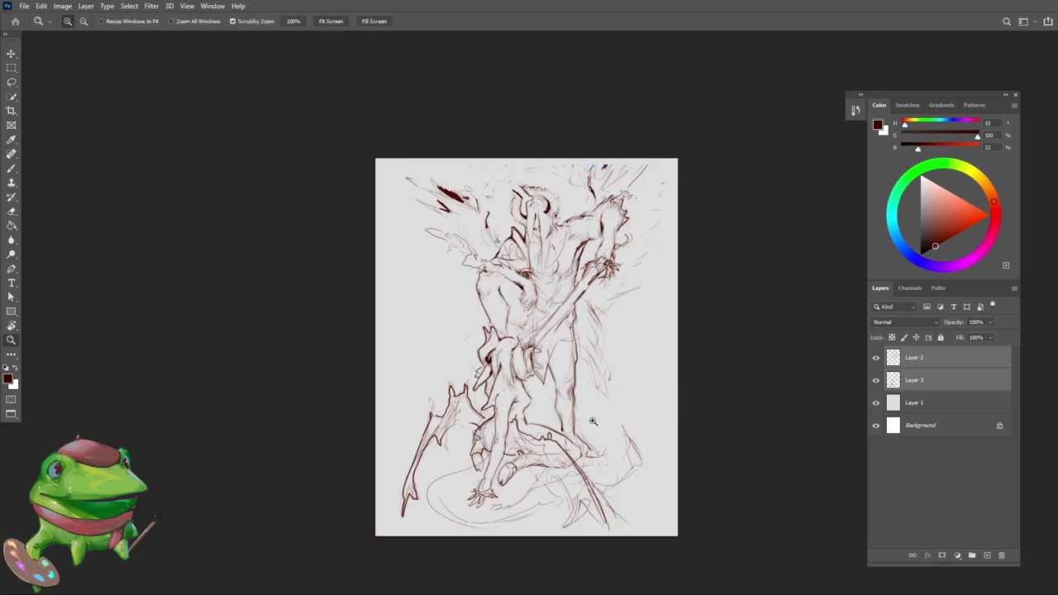
{"action": "left_click_drag", "start_coordinate": [570, 404], "coordinate": [754, 409]}
{"action": "left_click", "coordinate": [902, 380]}
{"action": "left_click_drag", "start_coordinate": [577, 330], "coordinate": [572, 289]}
{"action": "key", "text": "c"}
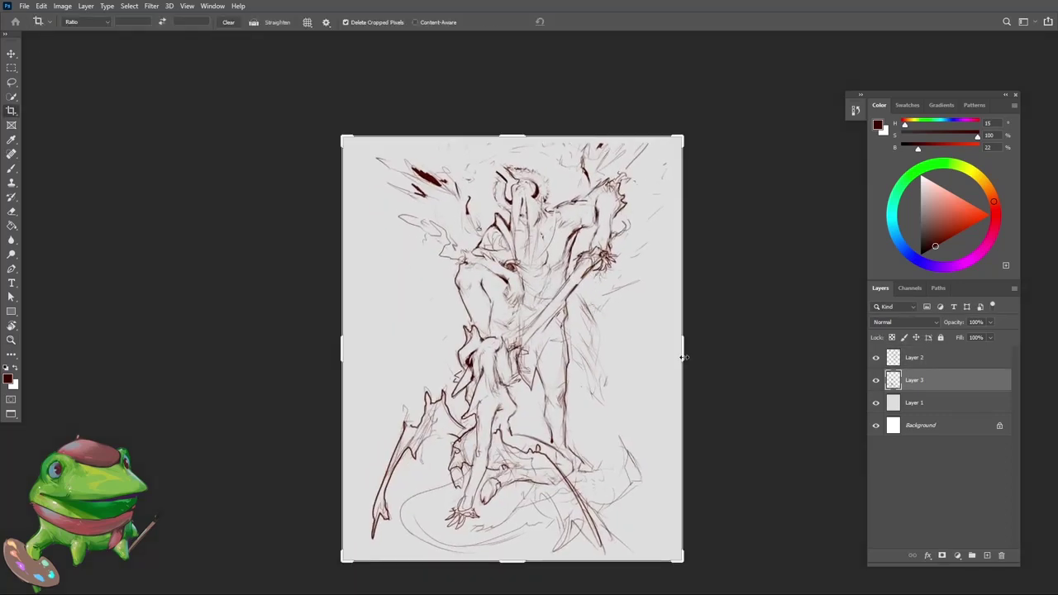
{"action": "left_click_drag", "start_coordinate": [606, 341], "coordinate": [594, 341]}
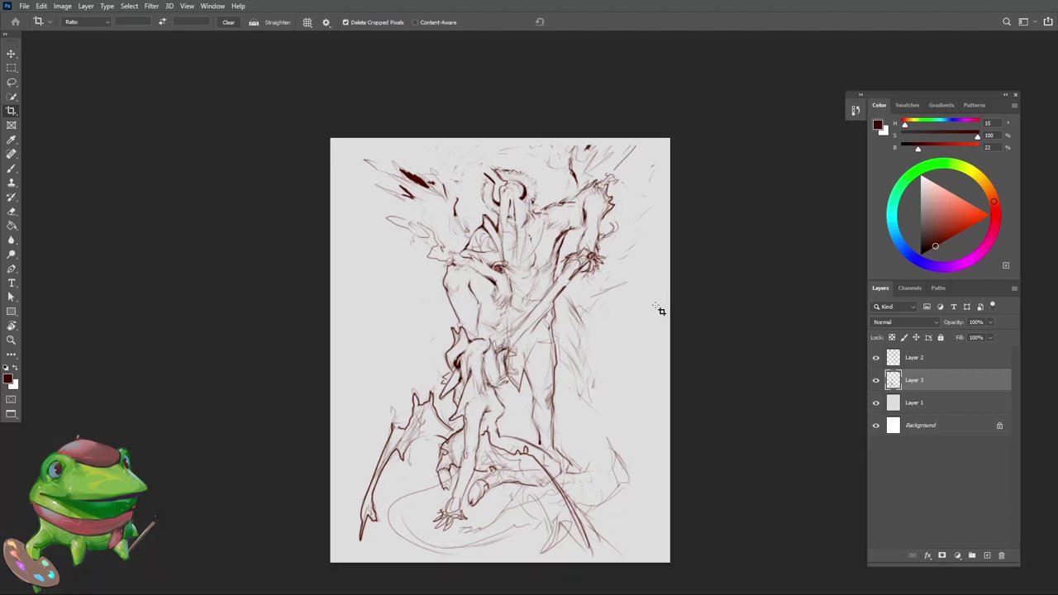
{"action": "key", "text": "z"}
{"action": "left_click_drag", "start_coordinate": [640, 306], "coordinate": [581, 280]}
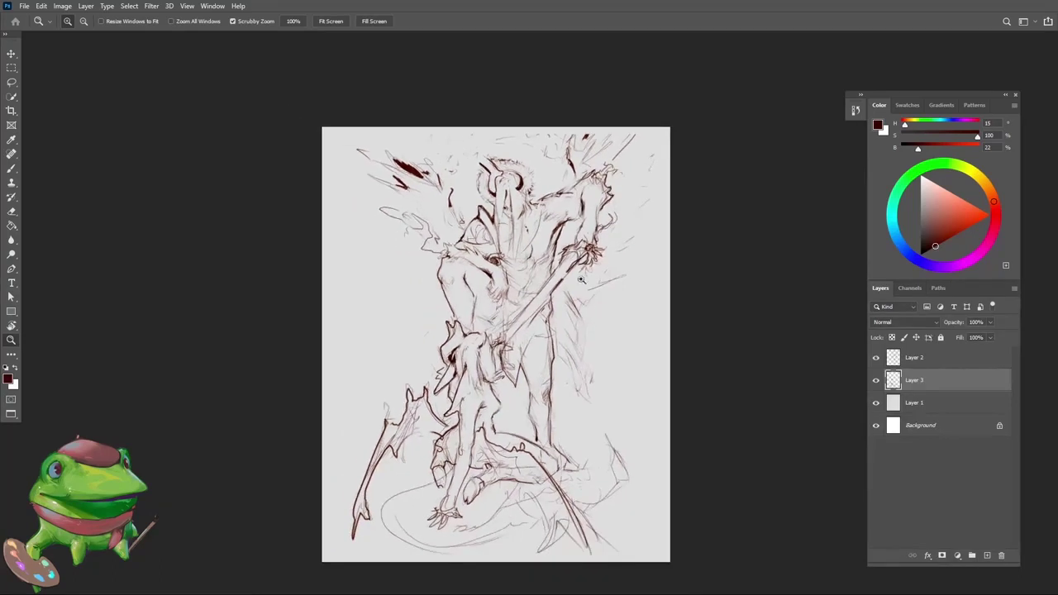
{"action": "left_click_drag", "start_coordinate": [561, 322], "coordinate": [558, 347]}
{"action": "mouse_move", "coordinate": [586, 310]}
{"action": "left_mouse_down"}
{"action": "mouse_move", "coordinate": [661, 284]}
{"action": "mouse_move", "coordinate": [624, 288]}
{"action": "mouse_move", "coordinate": [595, 317]}
{"action": "left_mouse_up"}
Step: On Layer 2, clean up the standing figure's inner elbow with a 100 px eraser and redraw the upper arm's end
{"action": "left_click", "coordinate": [894, 362]}
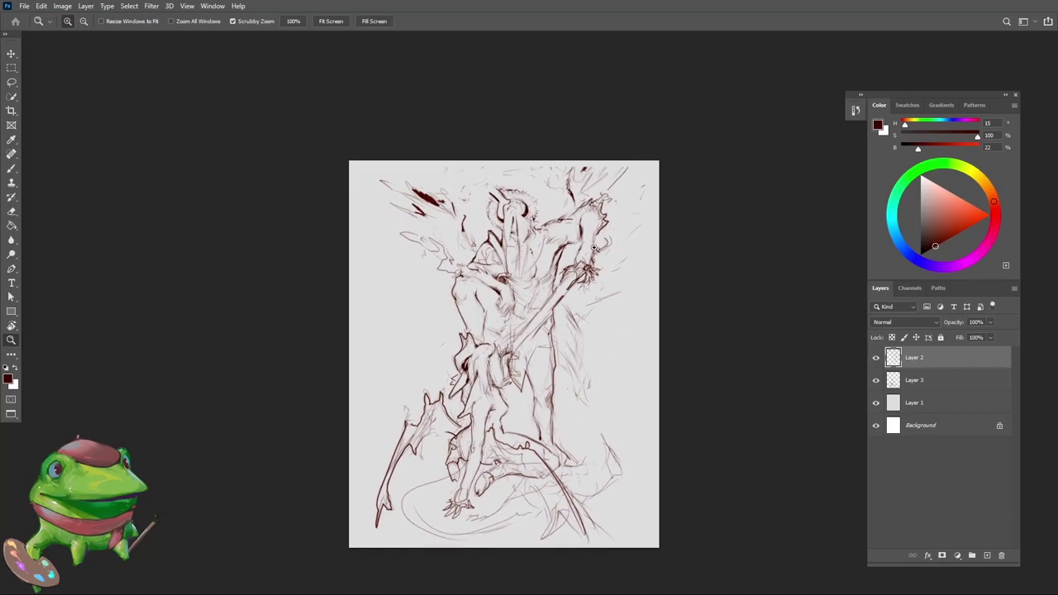
{"action": "left_click_drag", "start_coordinate": [593, 247], "coordinate": [621, 238]}
{"action": "mouse_move", "coordinate": [538, 233]}
{"action": "left_mouse_down"}
{"action": "mouse_move", "coordinate": [508, 261]}
{"action": "mouse_move", "coordinate": [556, 278]}
{"action": "left_mouse_up"}
{"action": "key", "text": "e"}
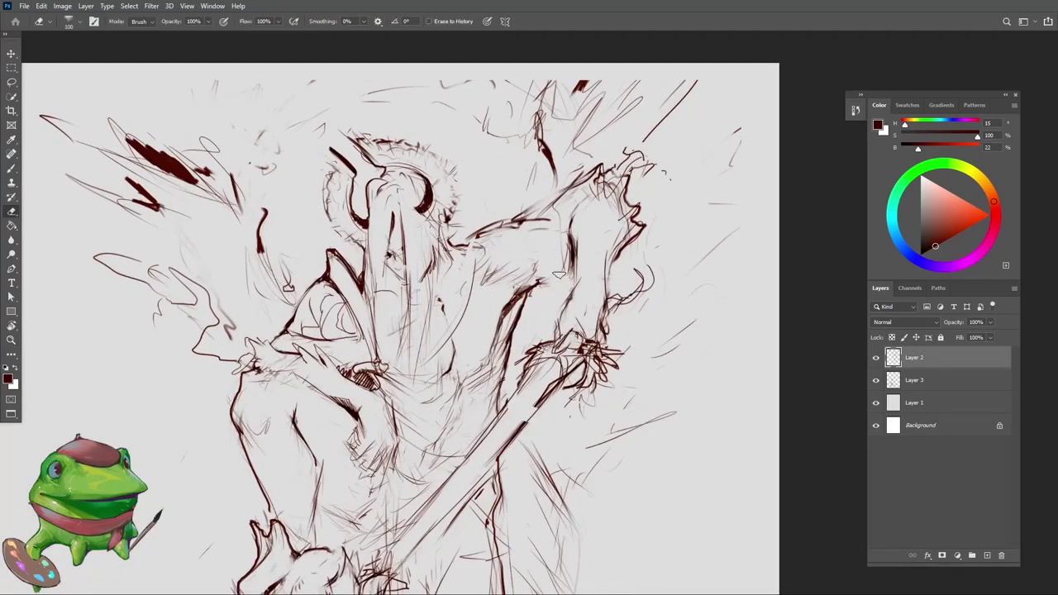
{"action": "key", "text": "b"}
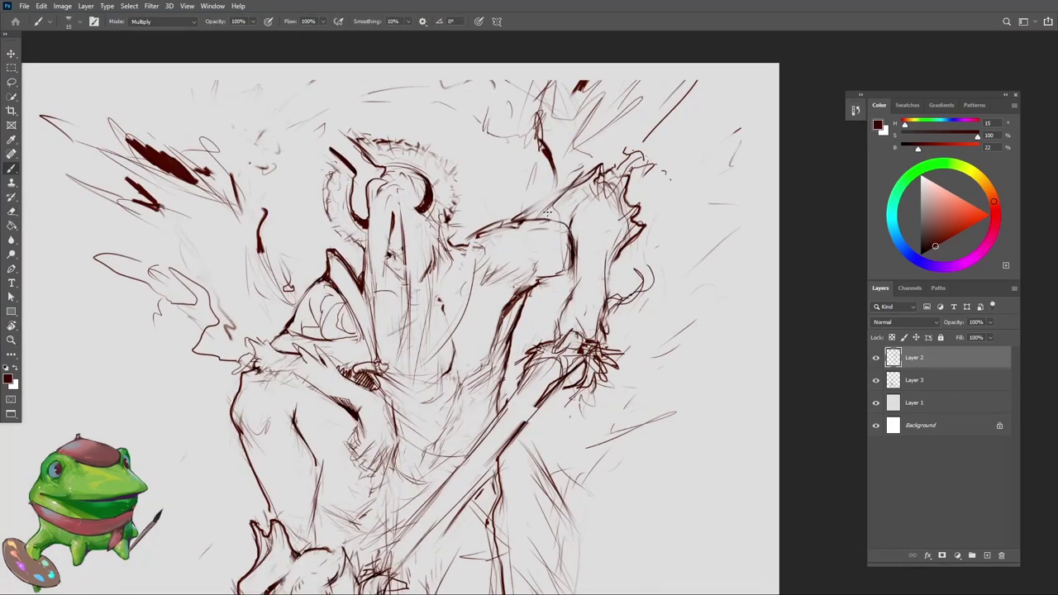
Step: Erase along the upper edge of the standing figure's raised arm and redraw the contour up to the spiky elbow
{"action": "key", "text": "e"}
{"action": "mouse_move", "coordinate": [506, 233]}
{"action": "left_mouse_down"}
{"action": "mouse_move", "coordinate": [549, 219]}
{"action": "mouse_move", "coordinate": [624, 159]}
{"action": "left_mouse_up"}
{"action": "key", "text": "b"}
{"action": "key", "text": "e"}
{"action": "key", "text": "b"}
{"action": "mouse_move", "coordinate": [645, 240]}
{"action": "left_mouse_down"}
{"action": "mouse_move", "coordinate": [554, 228]}
{"action": "mouse_move", "coordinate": [600, 213]}
{"action": "mouse_move", "coordinate": [634, 225]}
{"action": "mouse_move", "coordinate": [591, 338]}
{"action": "mouse_move", "coordinate": [639, 247]}
{"action": "left_mouse_up"}
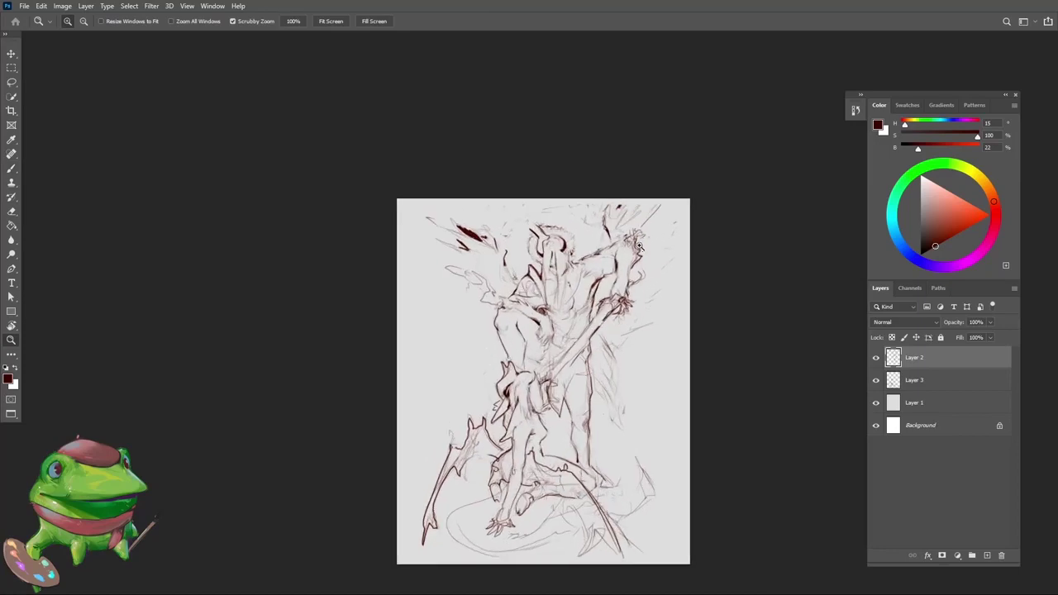
{"action": "mouse_move", "coordinate": [628, 285]}
{"action": "left_mouse_down"}
{"action": "mouse_move", "coordinate": [624, 259]}
{"action": "mouse_move", "coordinate": [585, 249]}
{"action": "left_mouse_up"}
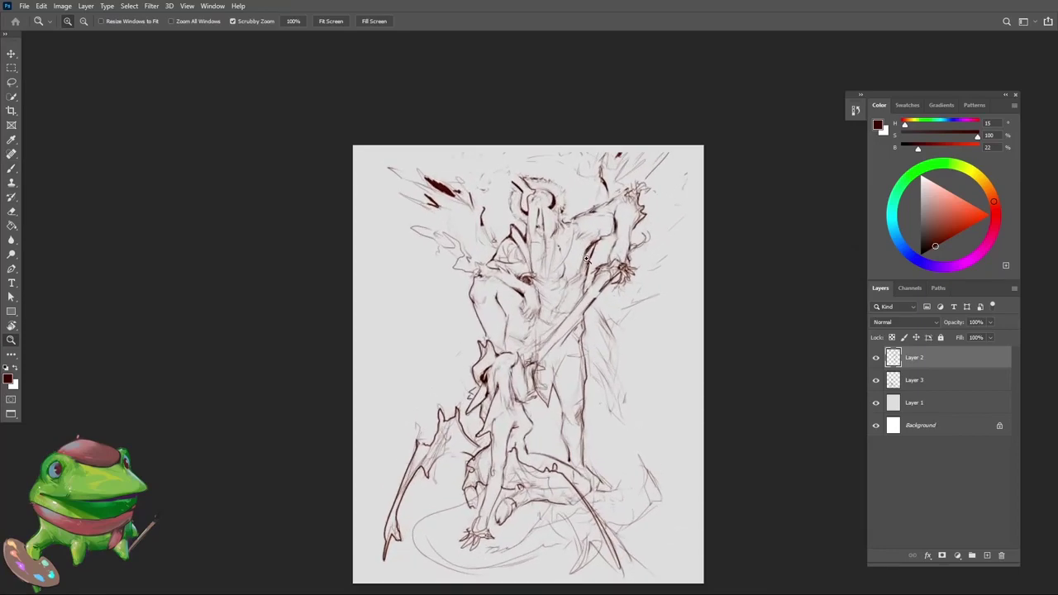
{"action": "left_click_drag", "start_coordinate": [594, 290], "coordinate": [601, 295]}
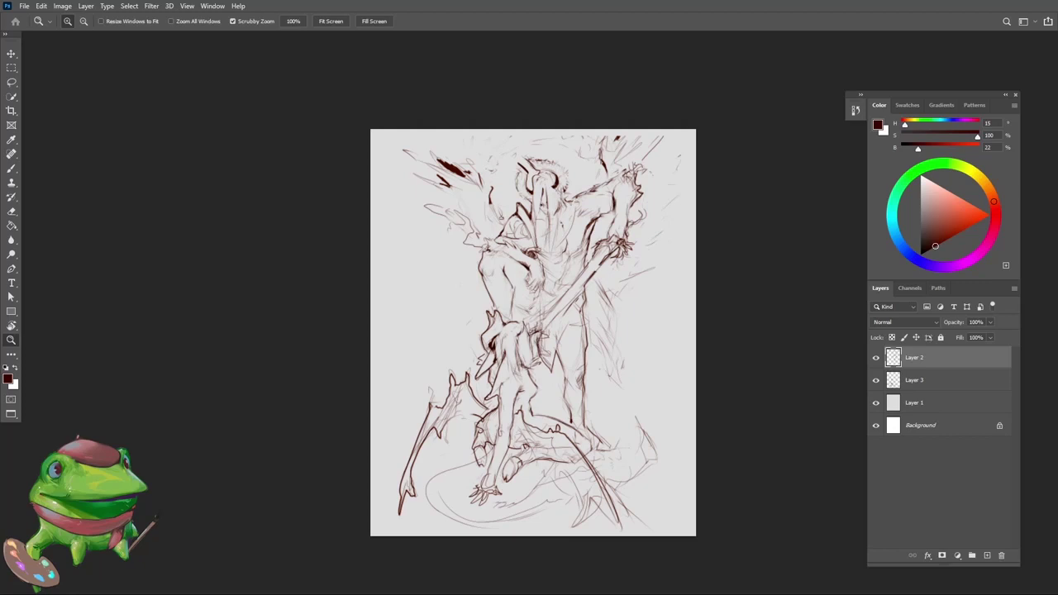
{"action": "left_click_drag", "start_coordinate": [637, 277], "coordinate": [601, 259]}
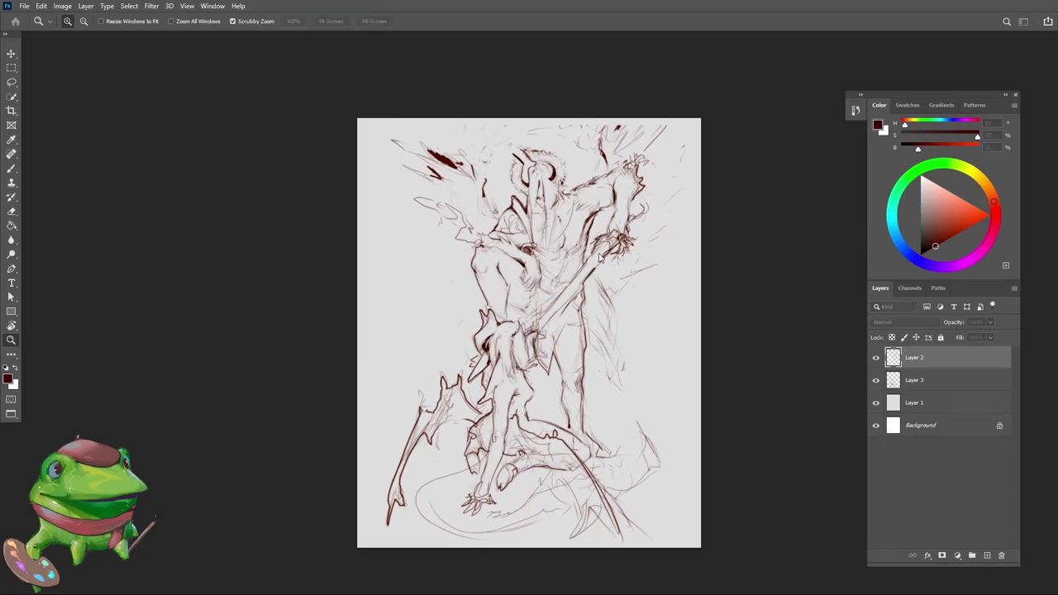
Step: Create a new layer above Layer 1 and fill it with a muted pink of H 15, S 12, B 71
{"action": "left_click", "coordinate": [916, 407]}
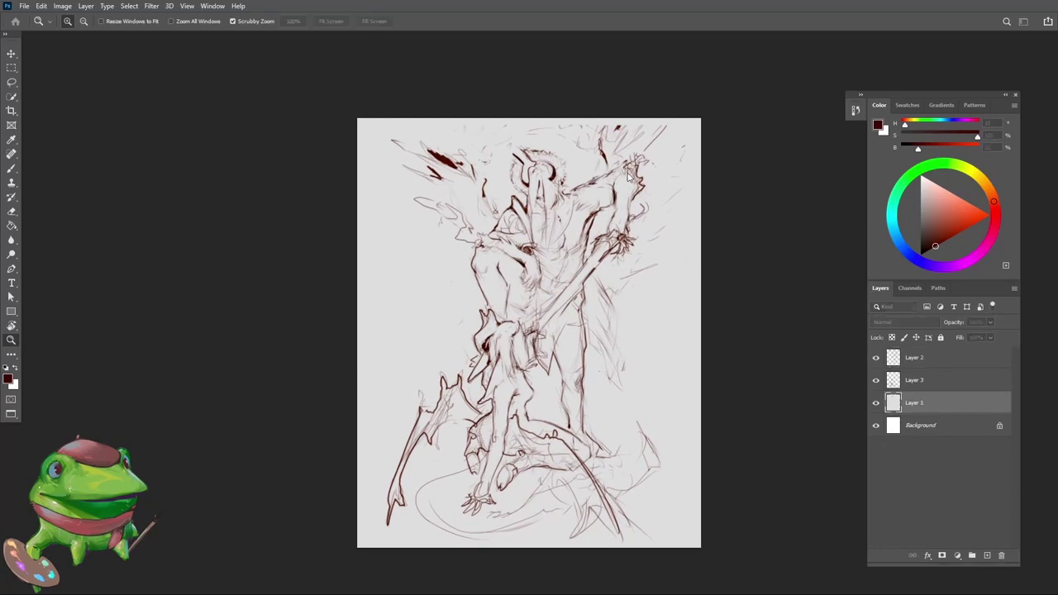
{"action": "key", "text": "ctrl+alt+shift+n"}
{"action": "key", "text": "b"}
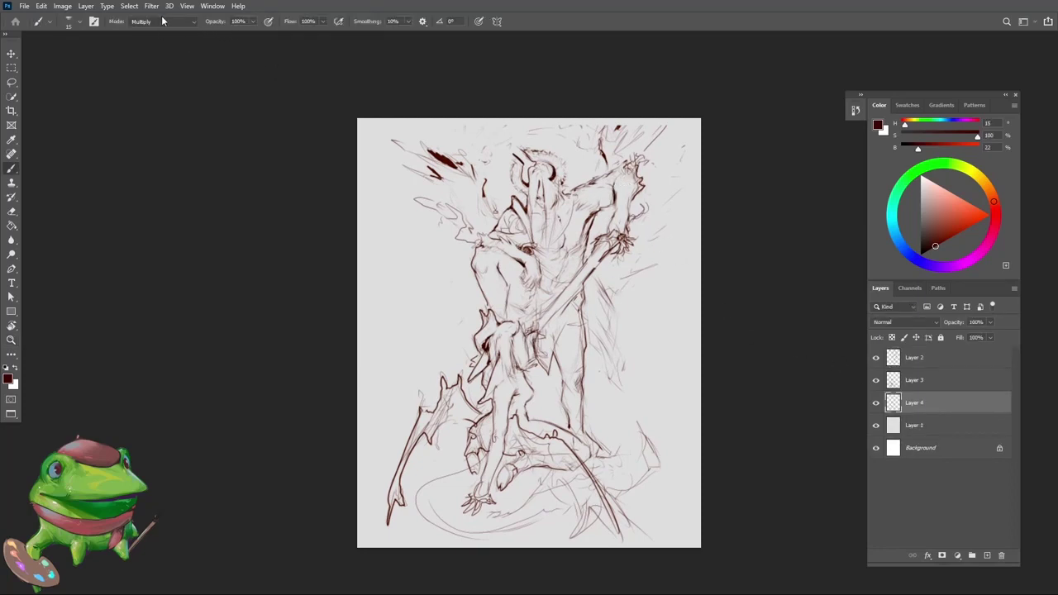
{"action": "left_click_drag", "start_coordinate": [542, 359], "coordinate": [512, 372]}
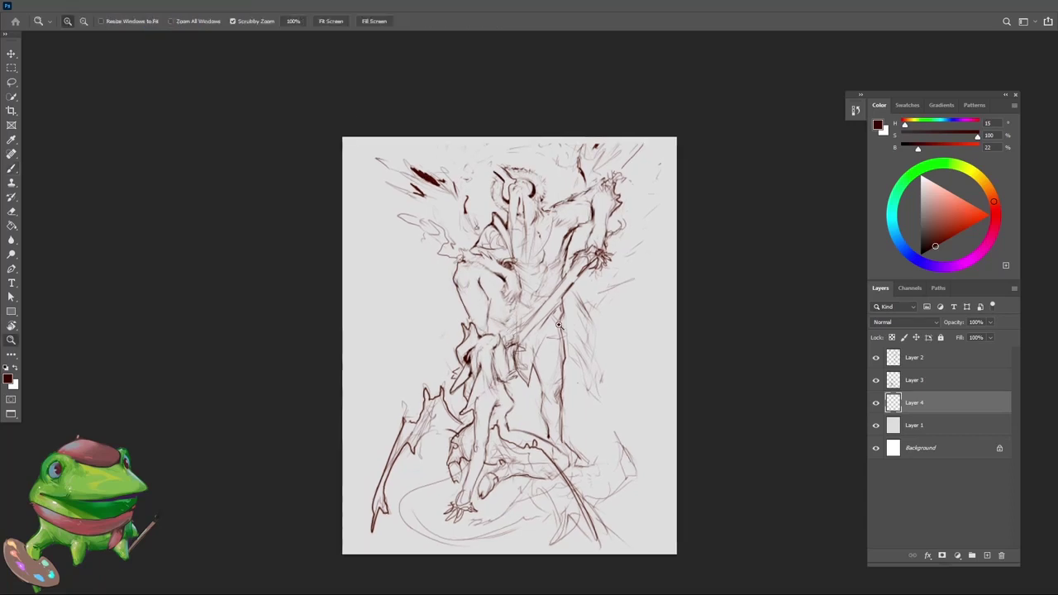
{"action": "key", "text": "g"}
{"action": "left_click", "coordinate": [529, 347]}
{"action": "left_click", "coordinate": [925, 202]}
{"action": "left_click", "coordinate": [656, 323]}
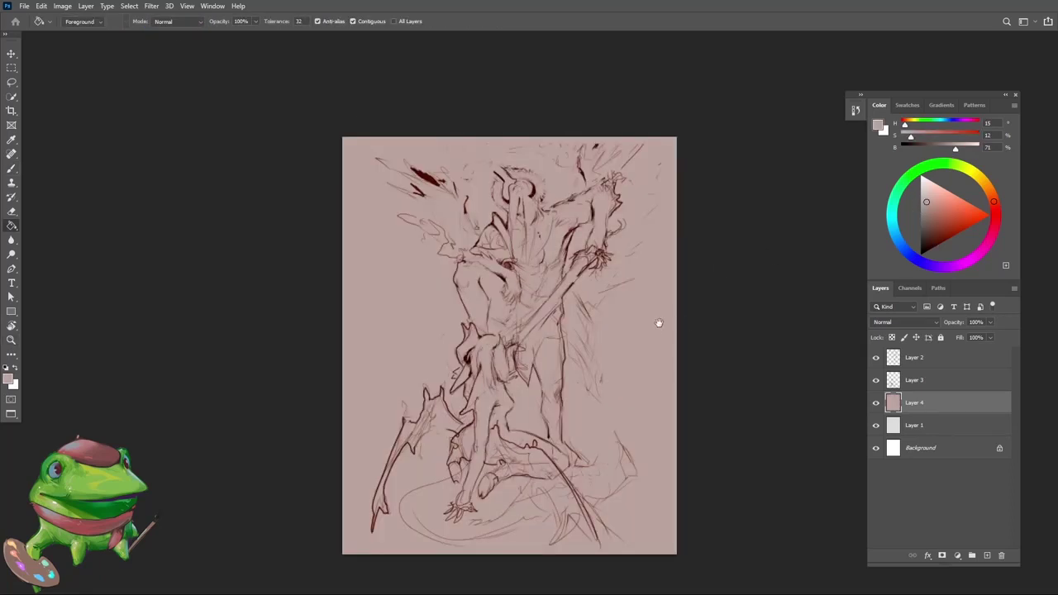
{"action": "left_click", "coordinate": [647, 331]}
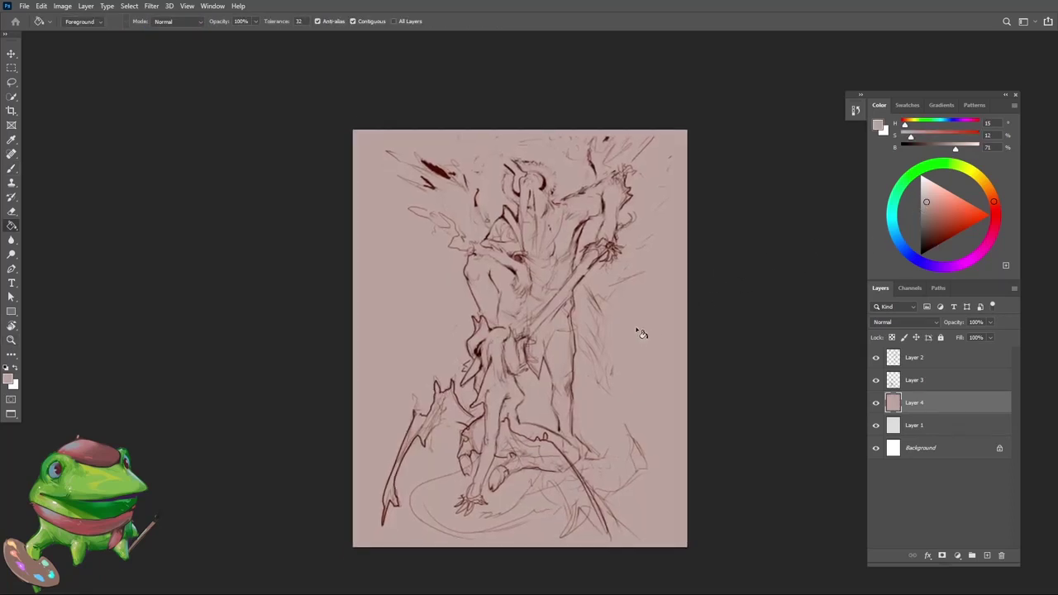
{"action": "left_click_drag", "start_coordinate": [642, 332], "coordinate": [654, 316]}
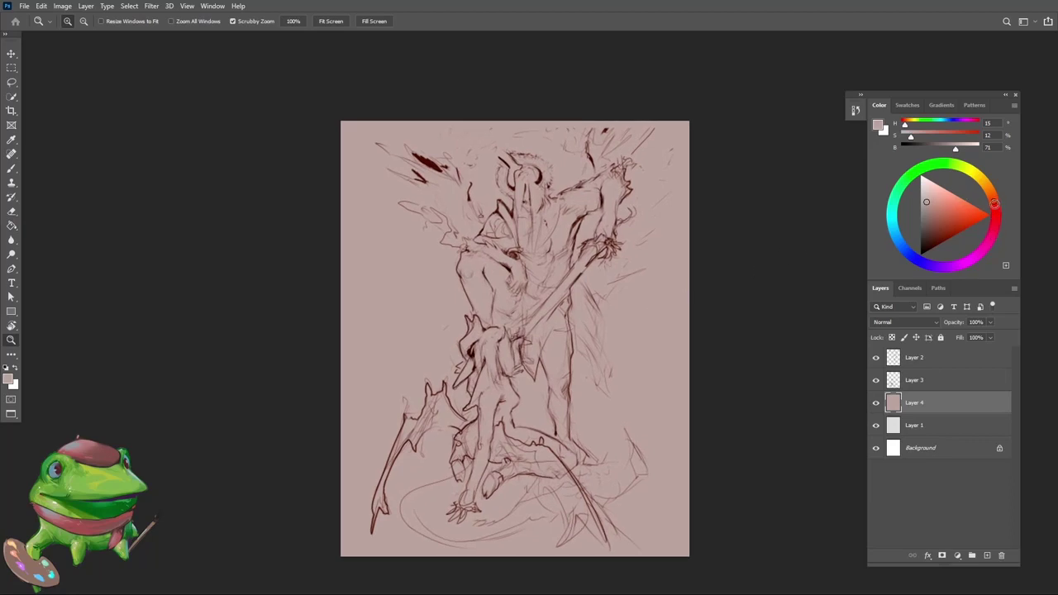
Step: Change the fill colour to a greyer pink of H 2, S 7, B 73 and refill Layer 4 with it
{"action": "left_click_drag", "start_coordinate": [996, 208], "coordinate": [994, 212]}
{"action": "left_click_drag", "start_coordinate": [926, 200], "coordinate": [924, 198]}
{"action": "key", "text": "g"}
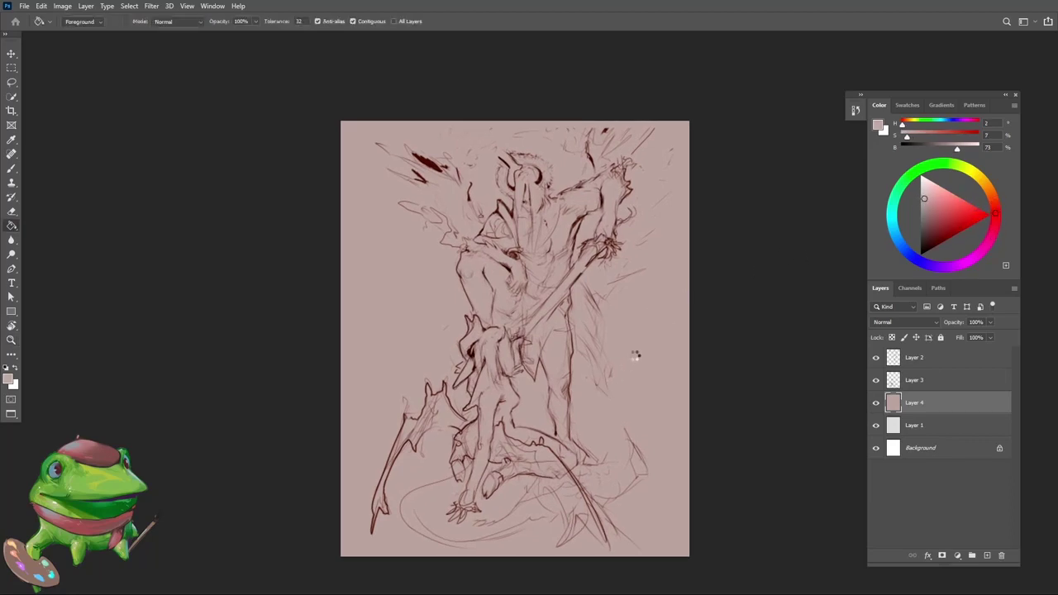
{"action": "left_click", "coordinate": [635, 355]}
{"action": "key", "text": "z"}
{"action": "left_click_drag", "start_coordinate": [603, 343], "coordinate": [592, 306]}
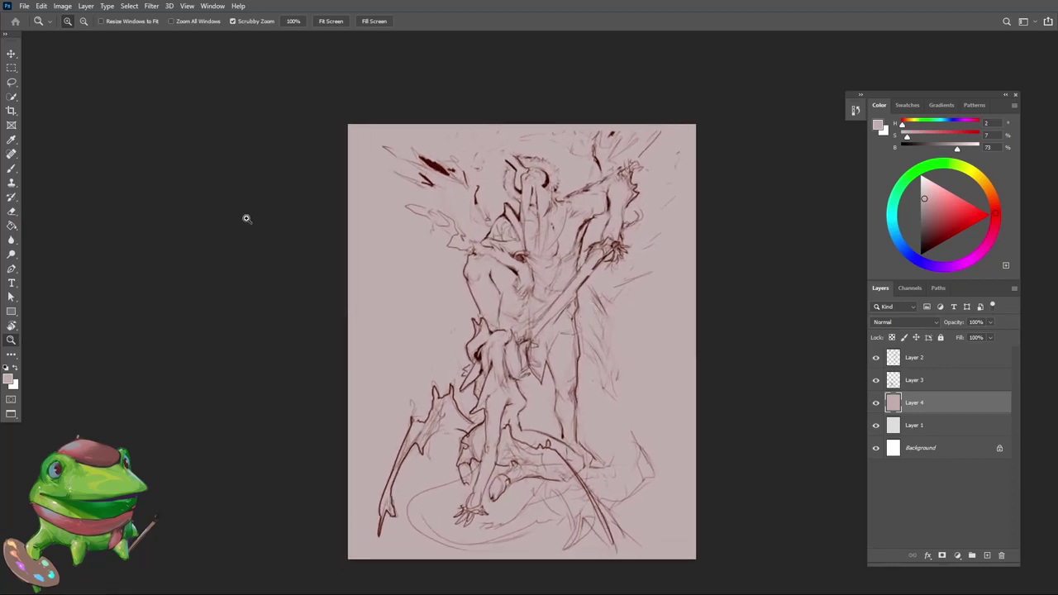
{"action": "key", "text": "alt"}
{"action": "mouse_move", "coordinate": [610, 304]}
{"action": "left_mouse_down"}
{"action": "mouse_move", "coordinate": [593, 322]}
{"action": "mouse_move", "coordinate": [597, 297]}
{"action": "mouse_move", "coordinate": [599, 321]}
{"action": "left_mouse_up"}
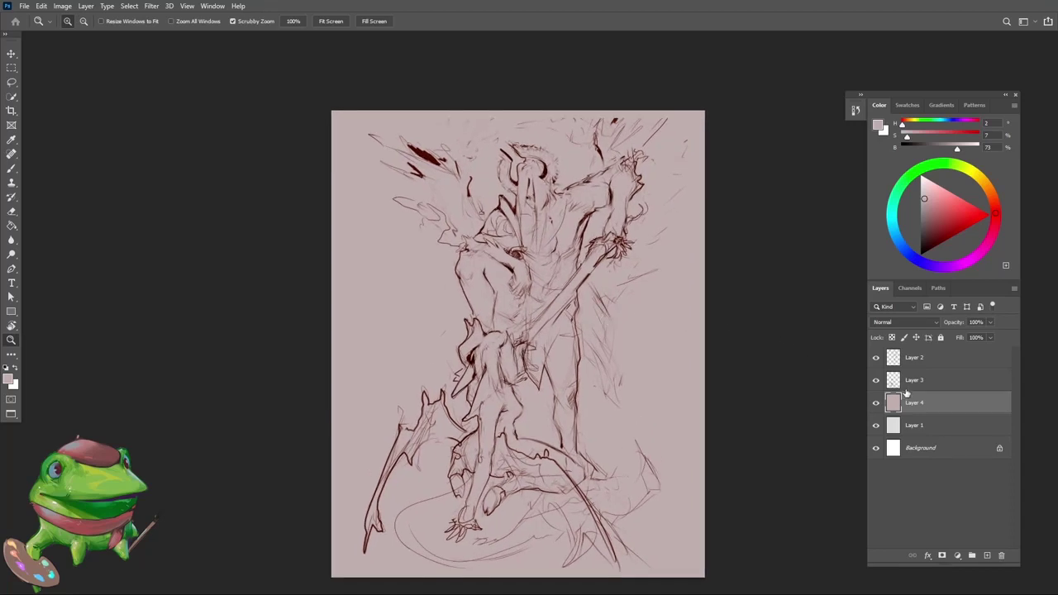
Step: Create a new layer above Layer 3 and prepare a 400 px brush with a very light tint
{"action": "left_click", "coordinate": [898, 382]}
{"action": "key", "text": "ctrl+shift+alt+n"}
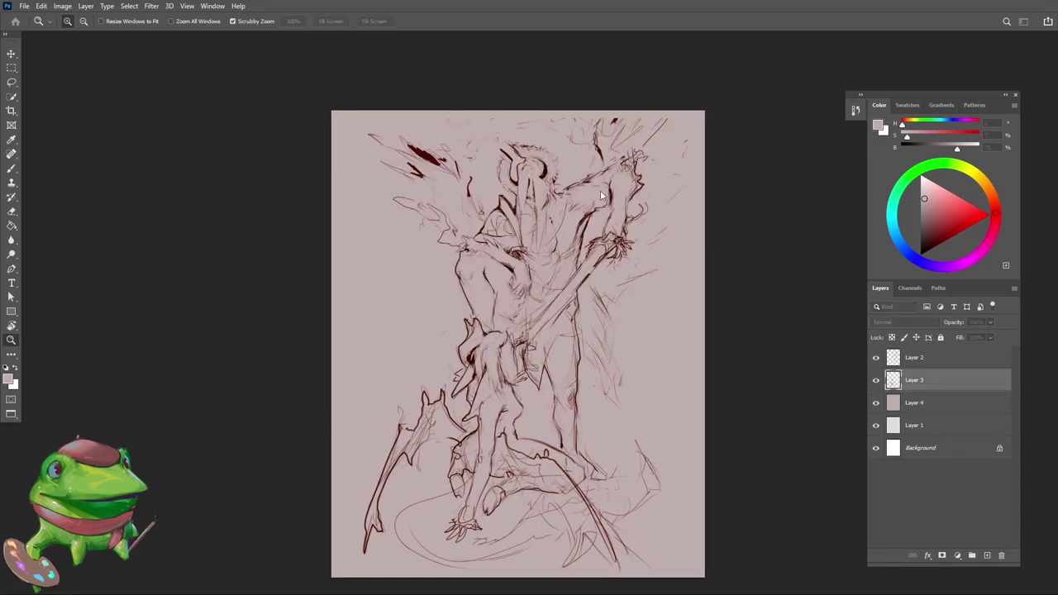
{"action": "key", "text": "b"}
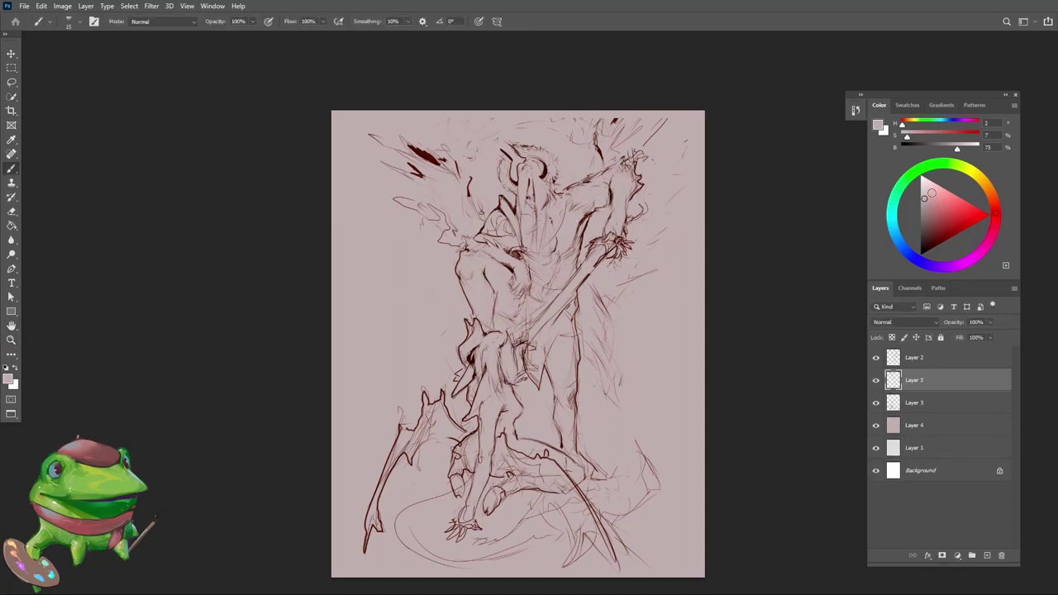
{"action": "left_click", "coordinate": [924, 187]}
{"action": "key", "text": "bracketright"}
{"action": "key", "text": "bracketright"}
{"action": "key", "text": "bracketright"}
{"action": "key", "text": "bracketright"}
{"action": "left_click_drag", "start_coordinate": [557, 222], "coordinate": [549, 337]}
{"action": "key", "text": "ctrl+z"}
{"action": "left_click", "coordinate": [892, 227]}
{"action": "left_click_drag", "start_coordinate": [563, 243], "coordinate": [549, 353]}
{"action": "key", "text": "ctrl+z"}
{"action": "mouse_move", "coordinate": [540, 240]}
{"action": "left_mouse_down"}
{"action": "mouse_move", "coordinate": [526, 269]}
{"action": "mouse_move", "coordinate": [551, 318]}
{"action": "left_mouse_up"}
{"action": "key", "text": "ctrl+z"}
{"action": "left_click_drag", "start_coordinate": [566, 225], "coordinate": [564, 320]}
{"action": "key", "text": "ctrl+z"}
Step: Pick a pale cyan of H 184, S 6, B 87 and block in the standing figure's torso and straight leg
{"action": "left_click", "coordinate": [892, 219]}
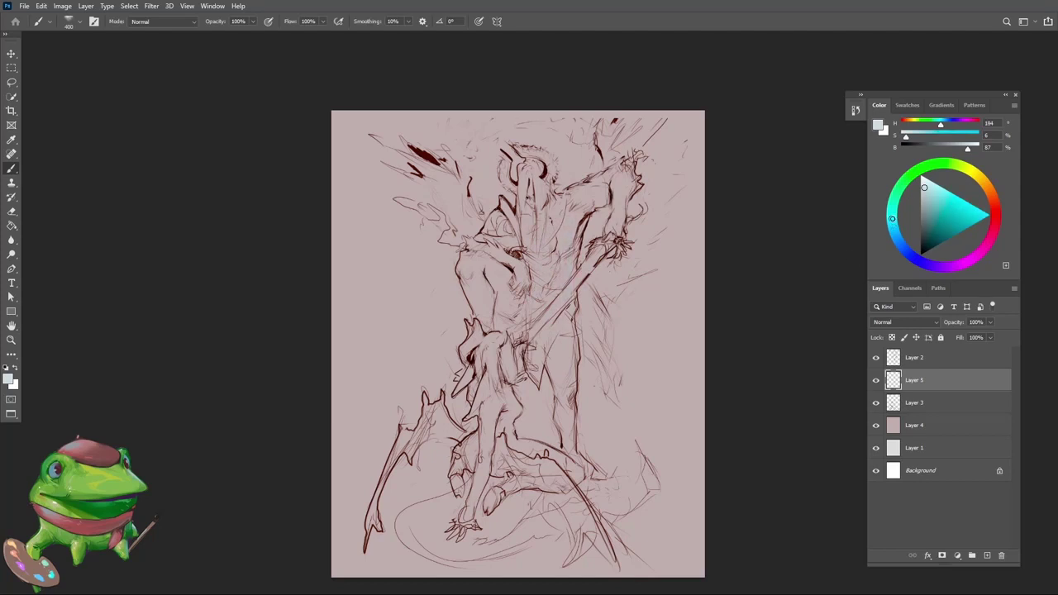
{"action": "left_click_drag", "start_coordinate": [533, 244], "coordinate": [557, 307]}
{"action": "key", "text": "ctrl+z"}
{"action": "mouse_move", "coordinate": [557, 220]}
{"action": "left_mouse_down"}
{"action": "mouse_move", "coordinate": [568, 446]}
{"action": "mouse_move", "coordinate": [560, 402]}
{"action": "left_mouse_up"}
{"action": "key", "text": "bracketleft"}
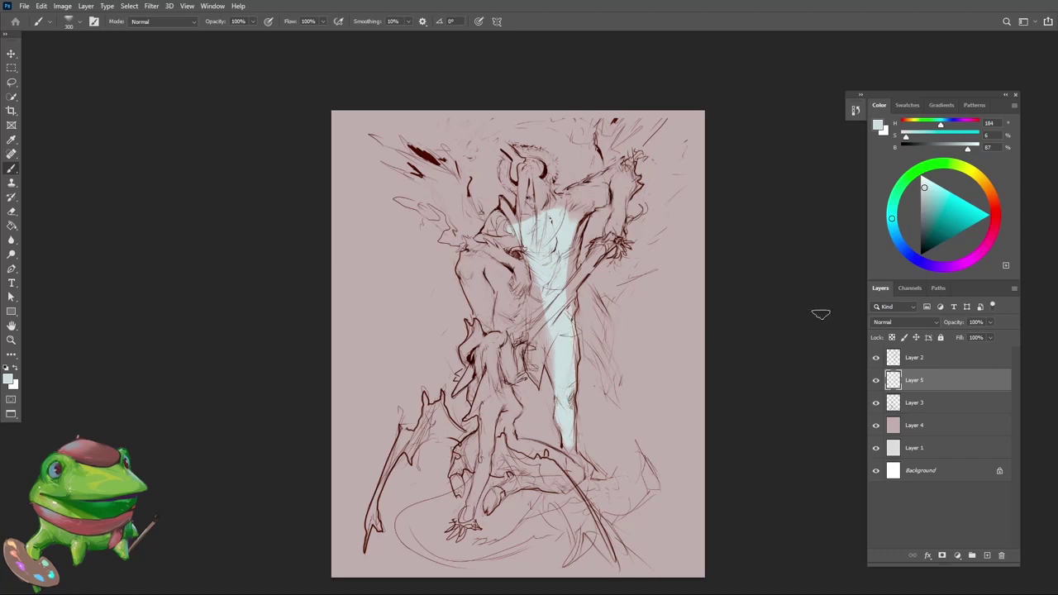
{"action": "left_click_drag", "start_coordinate": [554, 307], "coordinate": [803, 350]}
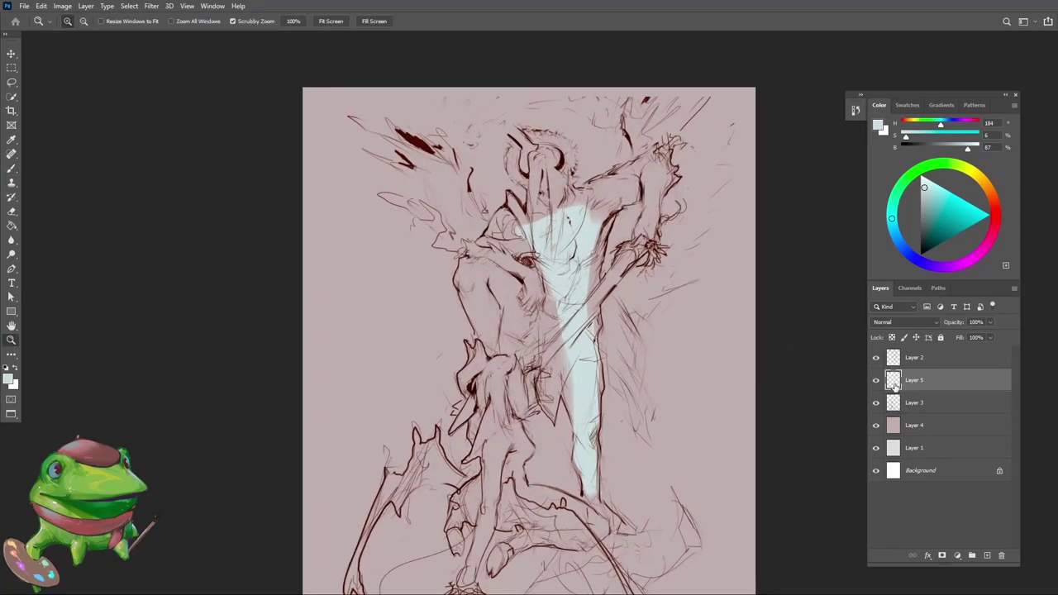
Step: Apply an Inner Glow layer style in a dark, muted teal to Layer 5
{"action": "key", "text": "space"}
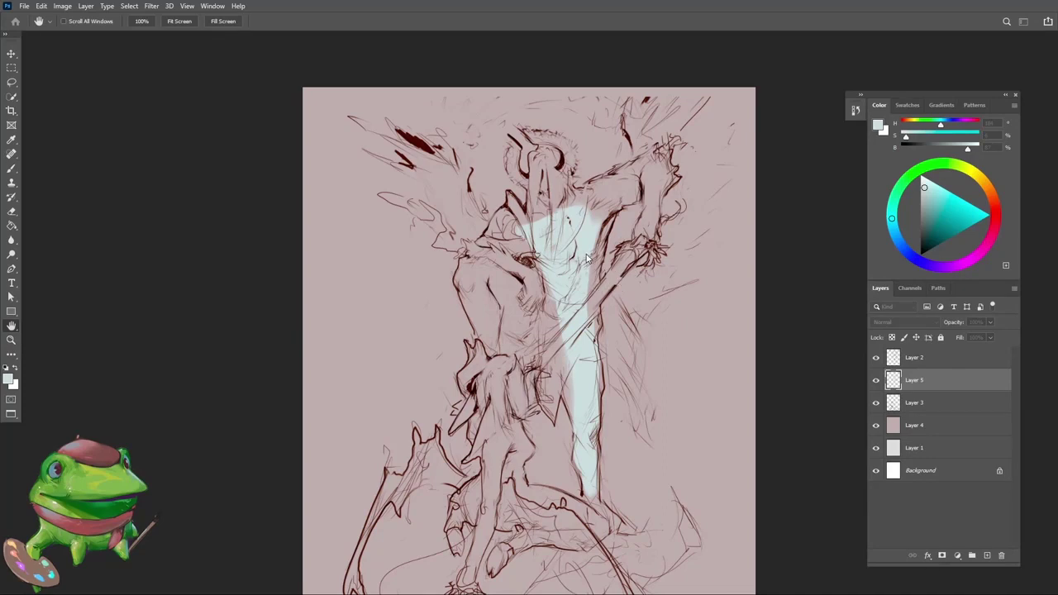
{"action": "left_click", "coordinate": [602, 353]}
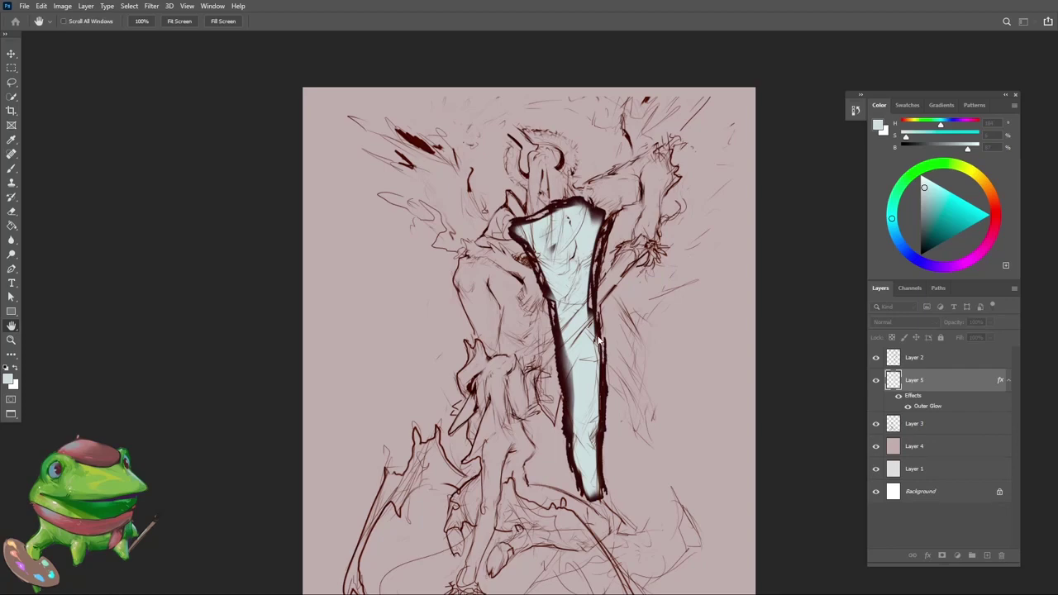
{"action": "left_click", "coordinate": [592, 354]}
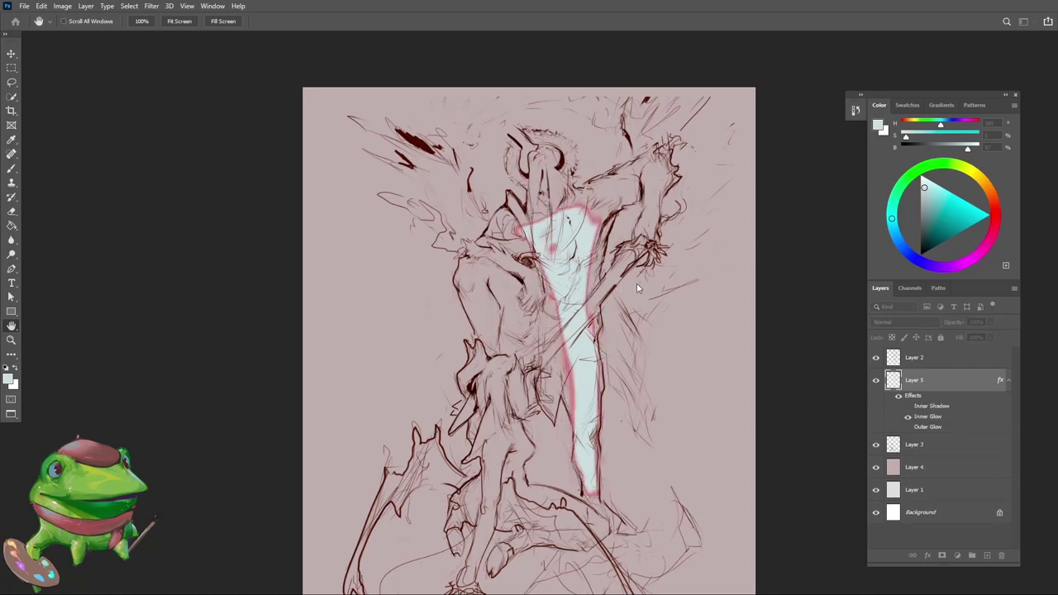
{"action": "key", "text": "i"}
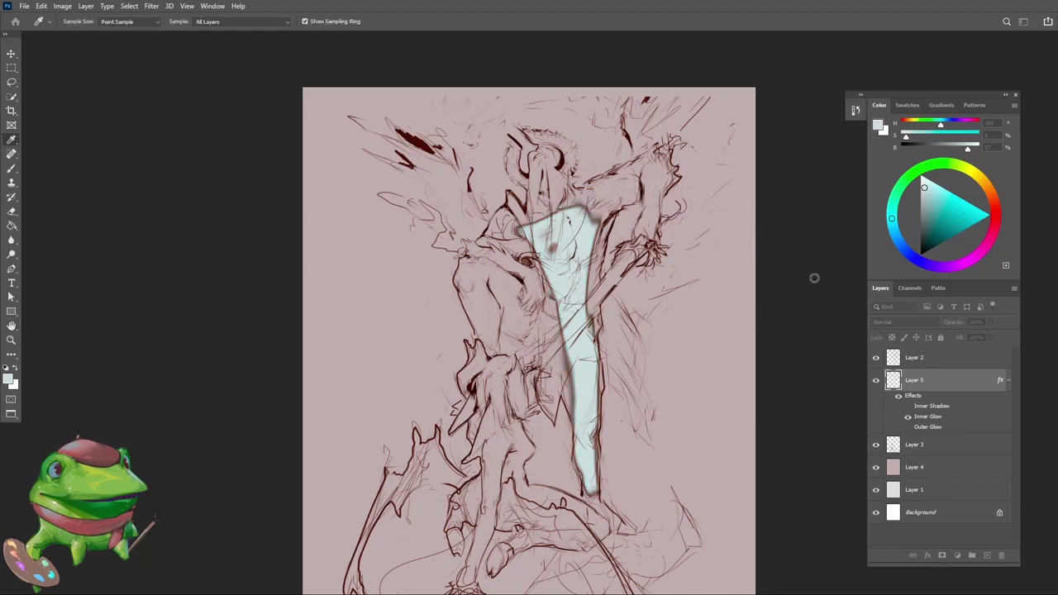
{"action": "key", "text": "h"}
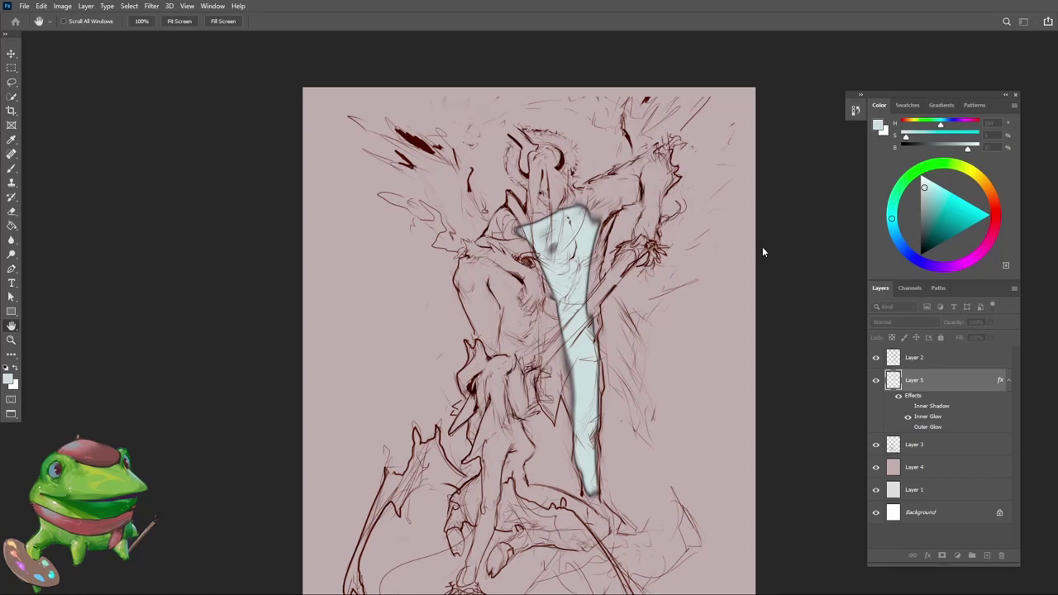
{"action": "key", "text": "i"}
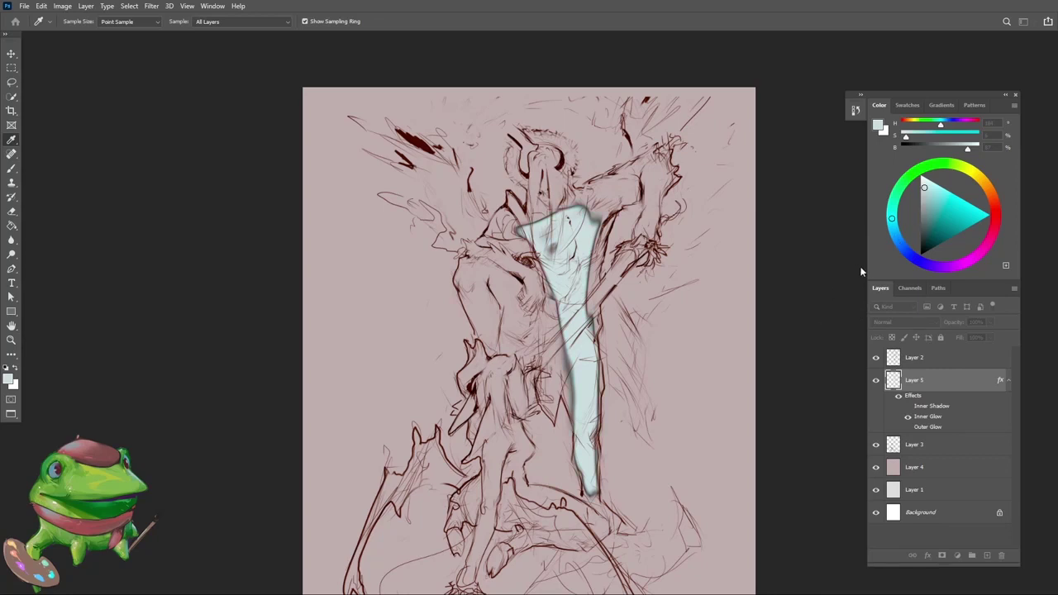
{"action": "left_click", "coordinate": [938, 188]}
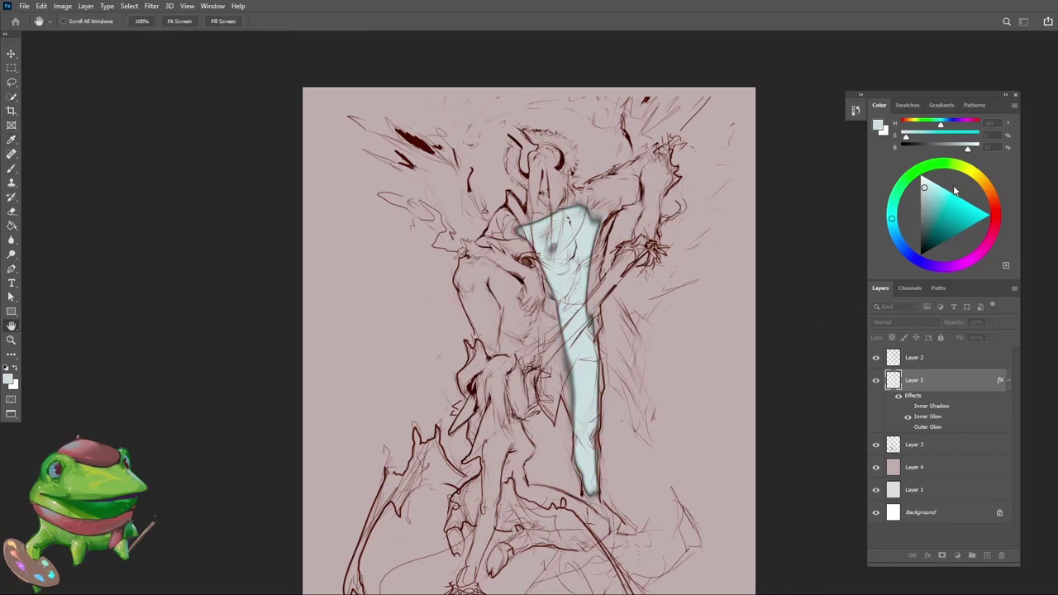
{"action": "left_click", "coordinate": [950, 187]}
Step: Extend the pale cyan fill over the straight leg and foot, the hanging cloth and the diagonal shape reaching the figure's hand
{"action": "key", "text": "b"}
{"action": "left_click_drag", "start_coordinate": [593, 206], "coordinate": [554, 248]}
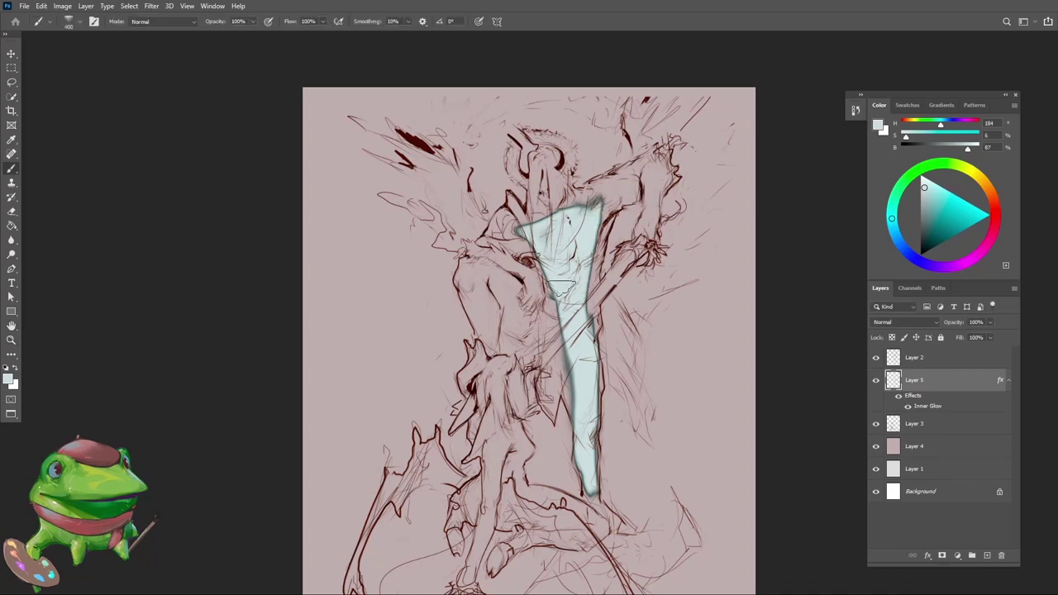
{"action": "left_click_drag", "start_coordinate": [561, 288], "coordinate": [565, 387]}
{"action": "left_click_drag", "start_coordinate": [586, 405], "coordinate": [573, 351]}
{"action": "key", "text": "bracketleft"}
{"action": "key", "text": "bracketleft"}
{"action": "left_click_drag", "start_coordinate": [584, 428], "coordinate": [611, 478]}
{"action": "left_click_drag", "start_coordinate": [572, 366], "coordinate": [548, 309]}
{"action": "left_click_drag", "start_coordinate": [547, 287], "coordinate": [553, 341]}
{"action": "mouse_move", "coordinate": [554, 361]}
{"action": "left_mouse_down"}
{"action": "mouse_move", "coordinate": [550, 401]}
{"action": "mouse_move", "coordinate": [541, 363]}
{"action": "mouse_move", "coordinate": [643, 238]}
{"action": "mouse_move", "coordinate": [550, 346]}
{"action": "mouse_move", "coordinate": [571, 360]}
{"action": "left_mouse_up"}
Step: Fill the standing figure's chest, shoulders, raised upper arm and bent leg with pale cyan using a larger brush
{"action": "key", "text": "bracketright"}
{"action": "key", "text": "bracketright"}
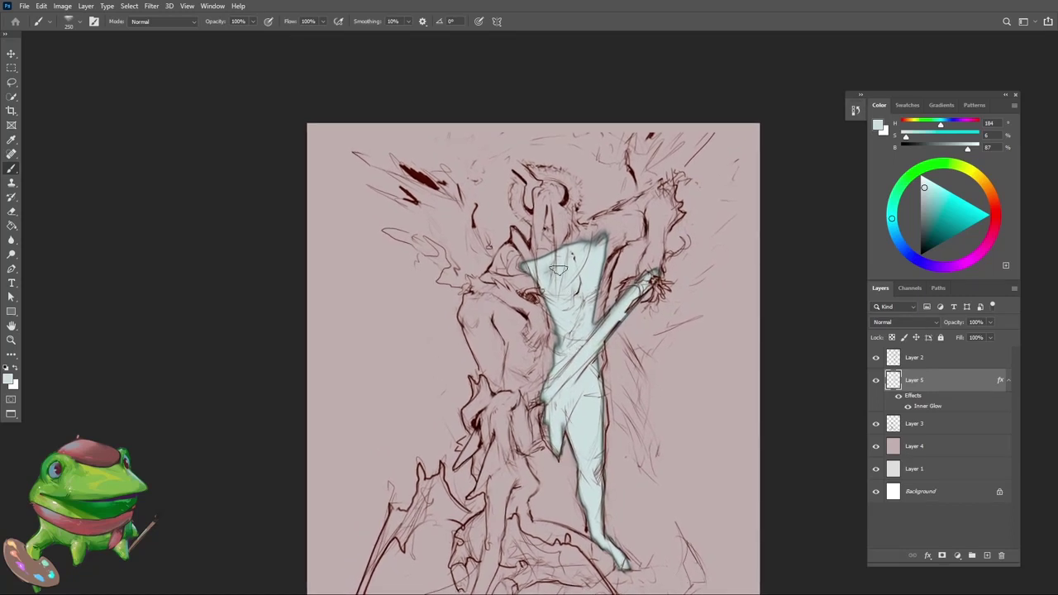
{"action": "mouse_move", "coordinate": [554, 251]}
{"action": "left_mouse_down"}
{"action": "mouse_move", "coordinate": [599, 244]}
{"action": "mouse_move", "coordinate": [634, 219]}
{"action": "mouse_move", "coordinate": [609, 254]}
{"action": "left_mouse_up"}
{"action": "mouse_move", "coordinate": [551, 314]}
{"action": "left_mouse_down"}
{"action": "mouse_move", "coordinate": [545, 389]}
{"action": "mouse_move", "coordinate": [521, 339]}
{"action": "mouse_move", "coordinate": [492, 388]}
{"action": "mouse_move", "coordinate": [493, 319]}
{"action": "mouse_move", "coordinate": [519, 353]}
{"action": "mouse_move", "coordinate": [483, 317]}
{"action": "mouse_move", "coordinate": [539, 318]}
{"action": "left_mouse_up"}
{"action": "mouse_move", "coordinate": [551, 283]}
{"action": "left_mouse_down"}
{"action": "mouse_move", "coordinate": [524, 301]}
{"action": "mouse_move", "coordinate": [476, 293]}
{"action": "mouse_move", "coordinate": [528, 264]}
{"action": "mouse_move", "coordinate": [524, 326]}
{"action": "left_mouse_up"}
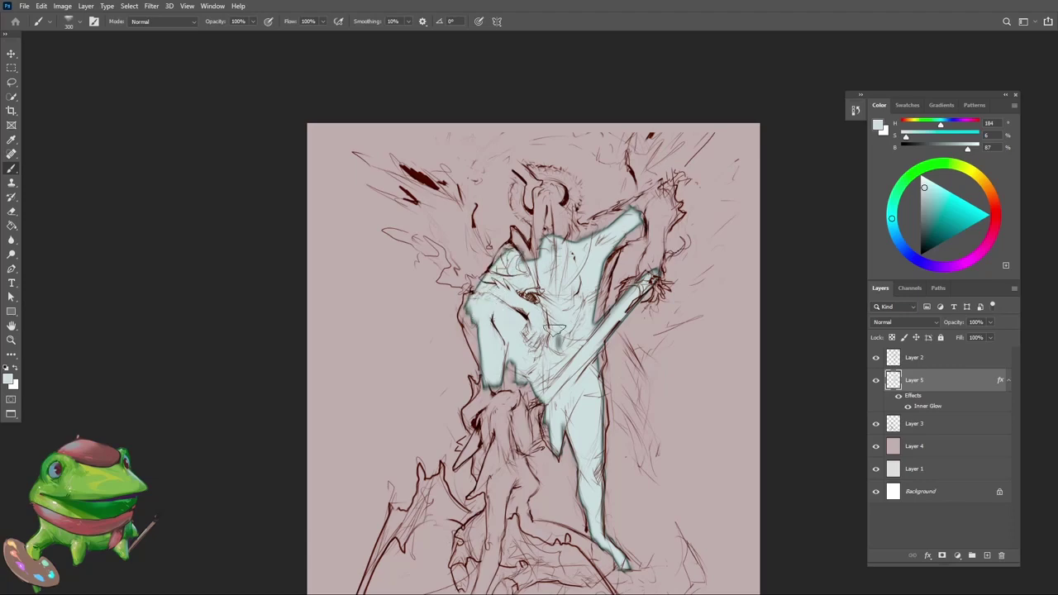
Step: Extend the pale cyan to the bent knee's outer edge, the neck and the lower part of the head
{"action": "mouse_move", "coordinate": [591, 451]}
{"action": "left_mouse_down"}
{"action": "mouse_move", "coordinate": [579, 410]}
{"action": "mouse_move", "coordinate": [537, 380]}
{"action": "mouse_move", "coordinate": [460, 271]}
{"action": "mouse_move", "coordinate": [457, 319]}
{"action": "left_mouse_up"}
{"action": "key", "text": "bracketleft"}
{"action": "key", "text": "bracketright"}
{"action": "mouse_move", "coordinate": [541, 238]}
{"action": "left_mouse_down"}
{"action": "mouse_move", "coordinate": [543, 260]}
{"action": "mouse_move", "coordinate": [648, 226]}
{"action": "left_mouse_up"}
{"action": "left_click_drag", "start_coordinate": [585, 270], "coordinate": [589, 307]}
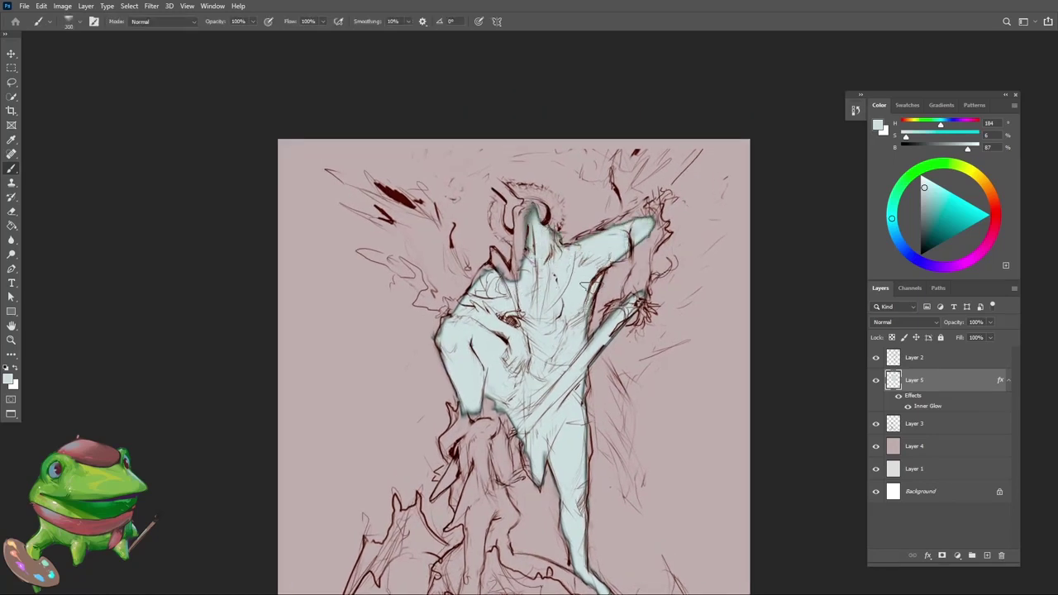
Step: Paint the standing figure's raised forearm in pale cyan from the elbow down to the hand with a 200 px brush
{"action": "mouse_move", "coordinate": [613, 240]}
{"action": "left_mouse_down"}
{"action": "mouse_move", "coordinate": [630, 294]}
{"action": "mouse_move", "coordinate": [632, 282]}
{"action": "mouse_move", "coordinate": [689, 276]}
{"action": "left_mouse_up"}
{"action": "mouse_move", "coordinate": [577, 329]}
{"action": "left_mouse_down"}
{"action": "mouse_move", "coordinate": [625, 308]}
{"action": "mouse_move", "coordinate": [608, 338]}
{"action": "mouse_move", "coordinate": [560, 353]}
{"action": "left_mouse_up"}
{"action": "left_click_drag", "start_coordinate": [624, 288], "coordinate": [578, 362]}
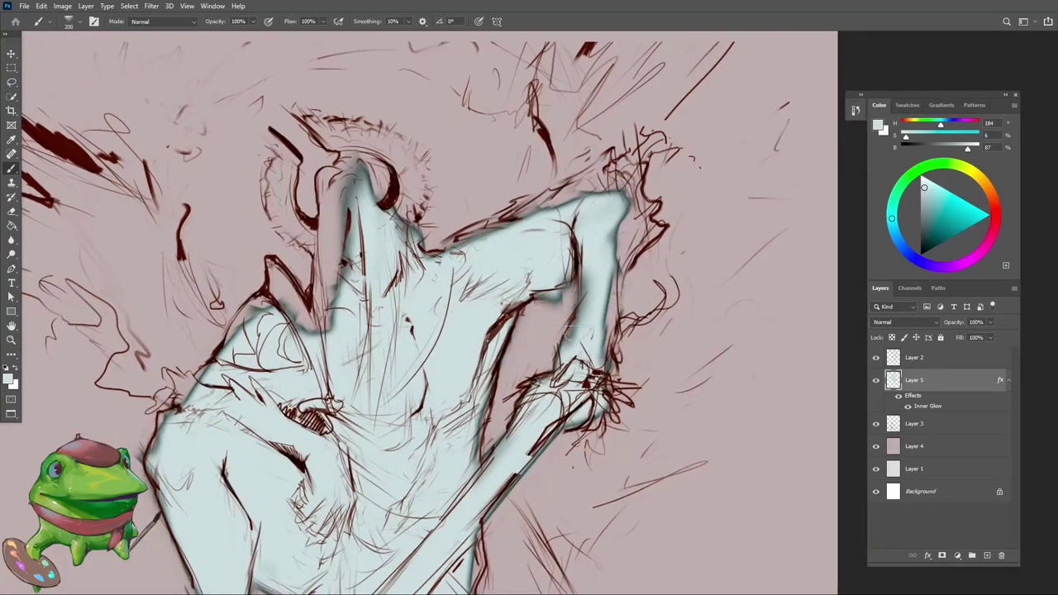
{"action": "left_click_drag", "start_coordinate": [577, 319], "coordinate": [572, 338]}
{"action": "left_click_drag", "start_coordinate": [613, 280], "coordinate": [607, 355]}
{"action": "mouse_move", "coordinate": [619, 246]}
{"action": "left_mouse_down"}
{"action": "mouse_move", "coordinate": [633, 225]}
{"action": "mouse_move", "coordinate": [592, 274]}
{"action": "left_mouse_up"}
Step: Fill the standing figure's head, curved horns and shoulder spike with pale cyan, following the sketched outline
{"action": "mouse_move", "coordinate": [491, 294]}
{"action": "left_mouse_down"}
{"action": "mouse_move", "coordinate": [607, 228]}
{"action": "mouse_move", "coordinate": [643, 281]}
{"action": "mouse_move", "coordinate": [520, 271]}
{"action": "mouse_move", "coordinate": [587, 326]}
{"action": "mouse_move", "coordinate": [501, 269]}
{"action": "mouse_move", "coordinate": [521, 313]}
{"action": "left_mouse_up"}
{"action": "mouse_move", "coordinate": [463, 346]}
{"action": "left_mouse_down"}
{"action": "mouse_move", "coordinate": [519, 371]}
{"action": "mouse_move", "coordinate": [508, 330]}
{"action": "mouse_move", "coordinate": [495, 368]}
{"action": "mouse_move", "coordinate": [451, 273]}
{"action": "mouse_move", "coordinate": [483, 351]}
{"action": "mouse_move", "coordinate": [529, 244]}
{"action": "mouse_move", "coordinate": [587, 318]}
{"action": "mouse_move", "coordinate": [579, 273]}
{"action": "mouse_move", "coordinate": [487, 227]}
{"action": "mouse_move", "coordinate": [595, 289]}
{"action": "mouse_move", "coordinate": [496, 233]}
{"action": "mouse_move", "coordinate": [458, 273]}
{"action": "mouse_move", "coordinate": [446, 308]}
{"action": "mouse_move", "coordinate": [482, 357]}
{"action": "mouse_move", "coordinate": [478, 432]}
{"action": "mouse_move", "coordinate": [488, 450]}
{"action": "left_mouse_up"}
{"action": "key", "text": "bracketright"}
{"action": "key", "text": "bracketright"}
{"action": "key", "text": "bracketright"}
{"action": "key", "text": "bracketright"}
{"action": "key", "text": "bracketright"}
{"action": "mouse_move", "coordinate": [417, 428]}
{"action": "left_mouse_down"}
{"action": "mouse_move", "coordinate": [434, 413]}
{"action": "mouse_move", "coordinate": [475, 435]}
{"action": "mouse_move", "coordinate": [506, 374]}
{"action": "left_mouse_up"}
{"action": "left_click_drag", "start_coordinate": [432, 396], "coordinate": [479, 431]}
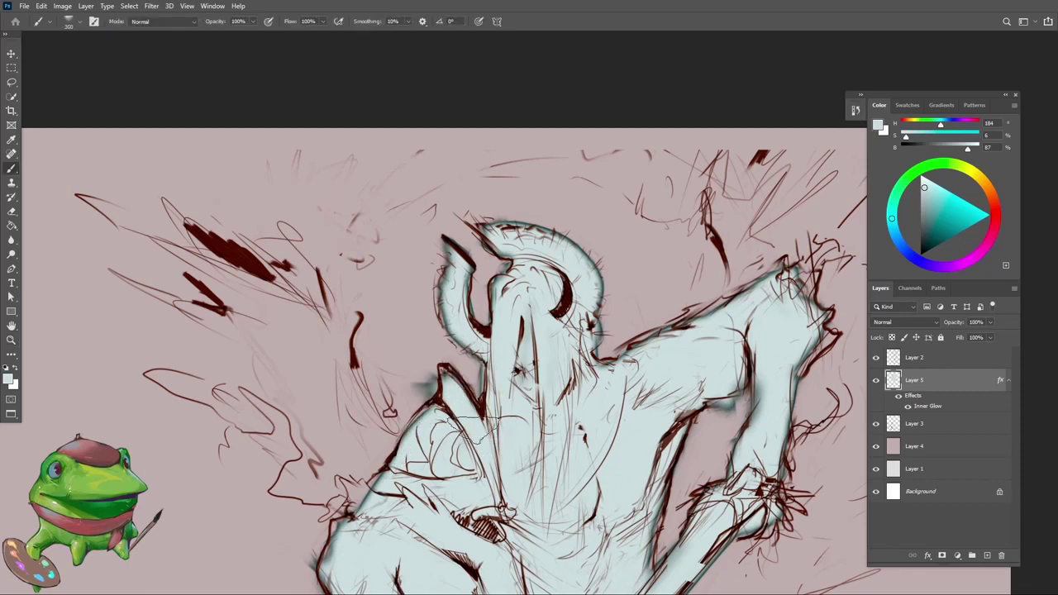
Step: Erase the pale paint spilling past the shoulder spike and touch up the fill inside its outline
{"action": "key", "text": "e"}
{"action": "mouse_move", "coordinate": [428, 364]}
{"action": "left_mouse_down"}
{"action": "mouse_move", "coordinate": [359, 476]}
{"action": "mouse_move", "coordinate": [470, 357]}
{"action": "left_mouse_up"}
{"action": "key", "text": "b"}
{"action": "mouse_move", "coordinate": [427, 423]}
{"action": "left_mouse_down"}
{"action": "mouse_move", "coordinate": [461, 407]}
{"action": "mouse_move", "coordinate": [499, 342]}
{"action": "left_mouse_up"}
{"action": "key", "text": "e"}
{"action": "left_click_drag", "start_coordinate": [491, 302], "coordinate": [408, 455]}
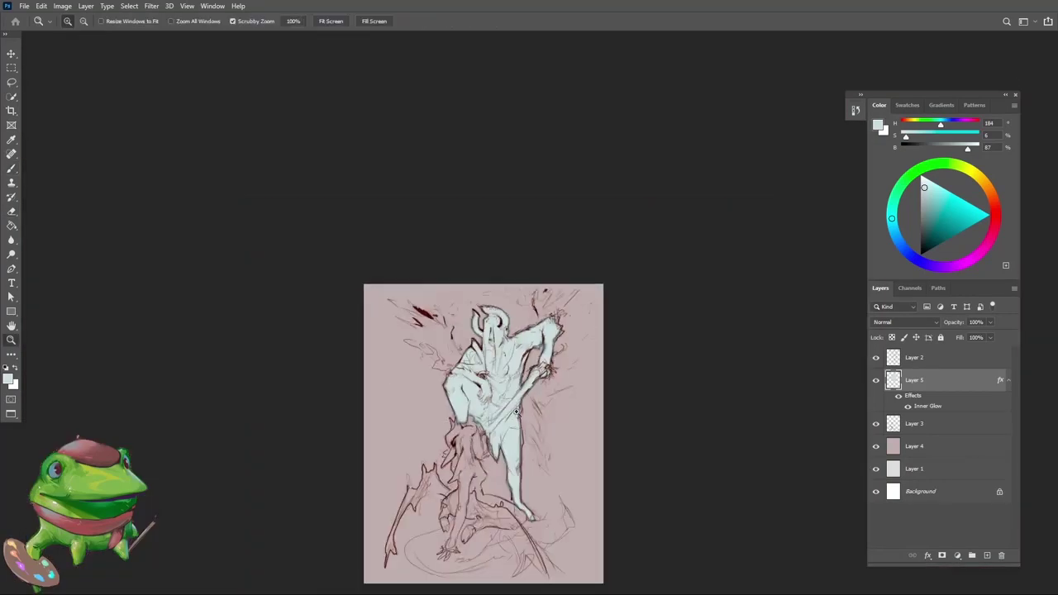
Step: Fill the remaining gaps around the standing figure's hips and bent leg with pale cyan
{"action": "left_click_drag", "start_coordinate": [518, 414], "coordinate": [555, 423]}
{"action": "key", "text": "b"}
{"action": "mouse_move", "coordinate": [489, 455]}
{"action": "left_mouse_down"}
{"action": "mouse_move", "coordinate": [529, 463]}
{"action": "mouse_move", "coordinate": [409, 395]}
{"action": "mouse_move", "coordinate": [455, 417]}
{"action": "left_mouse_up"}
{"action": "key", "text": "e"}
{"action": "key", "text": "b"}
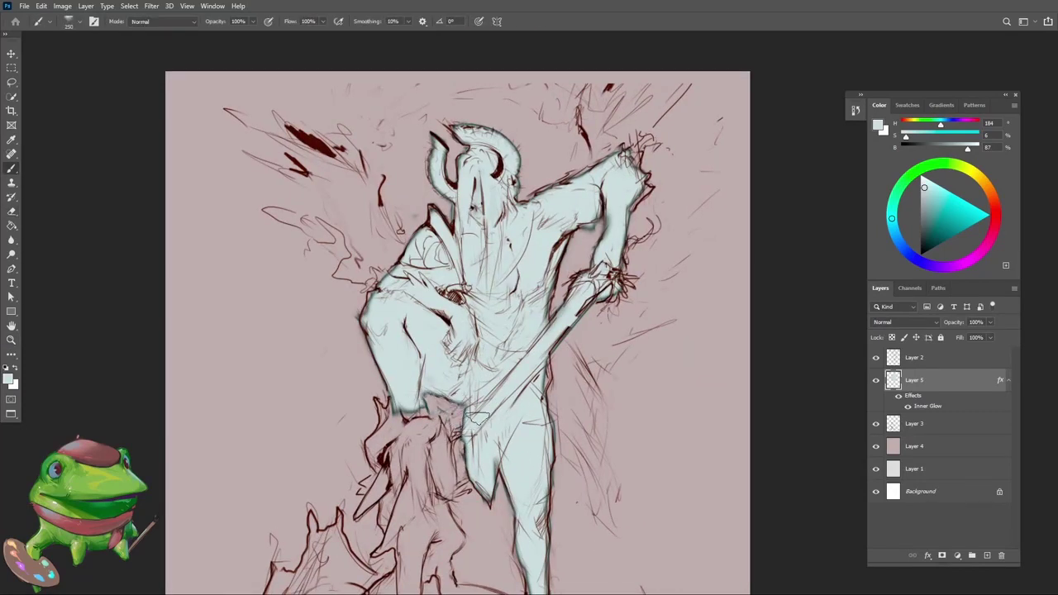
{"action": "left_click_drag", "start_coordinate": [537, 369], "coordinate": [546, 381]}
{"action": "mouse_move", "coordinate": [426, 297]}
{"action": "left_mouse_down"}
{"action": "mouse_move", "coordinate": [369, 297]}
{"action": "mouse_move", "coordinate": [419, 298]}
{"action": "left_mouse_up"}
Step: Erase excess fill around the bent knee and retouch the pale cyan edge near the lower hand
{"action": "key", "text": "e"}
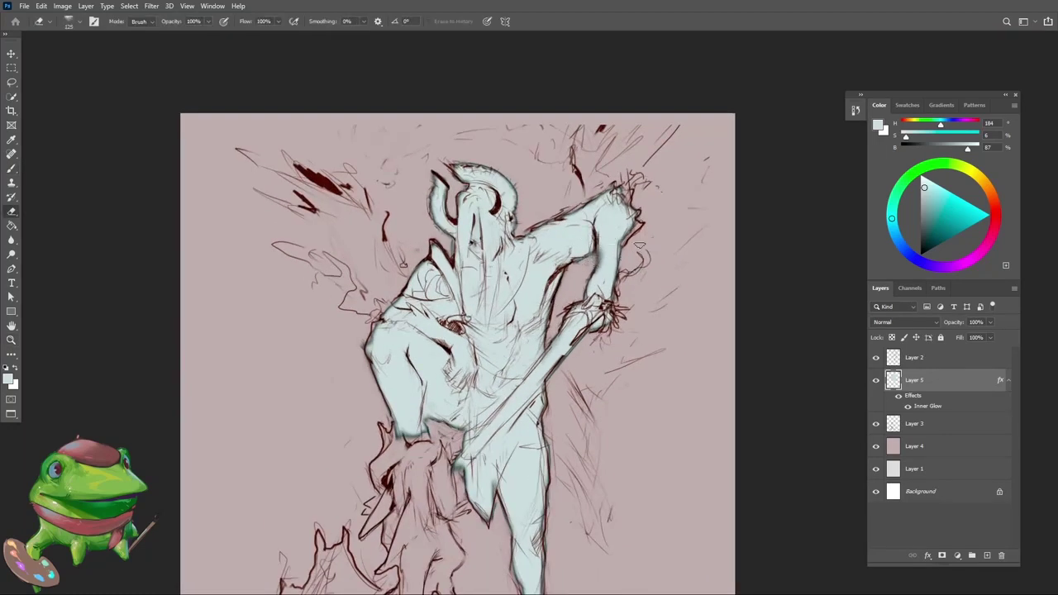
{"action": "key", "text": "b"}
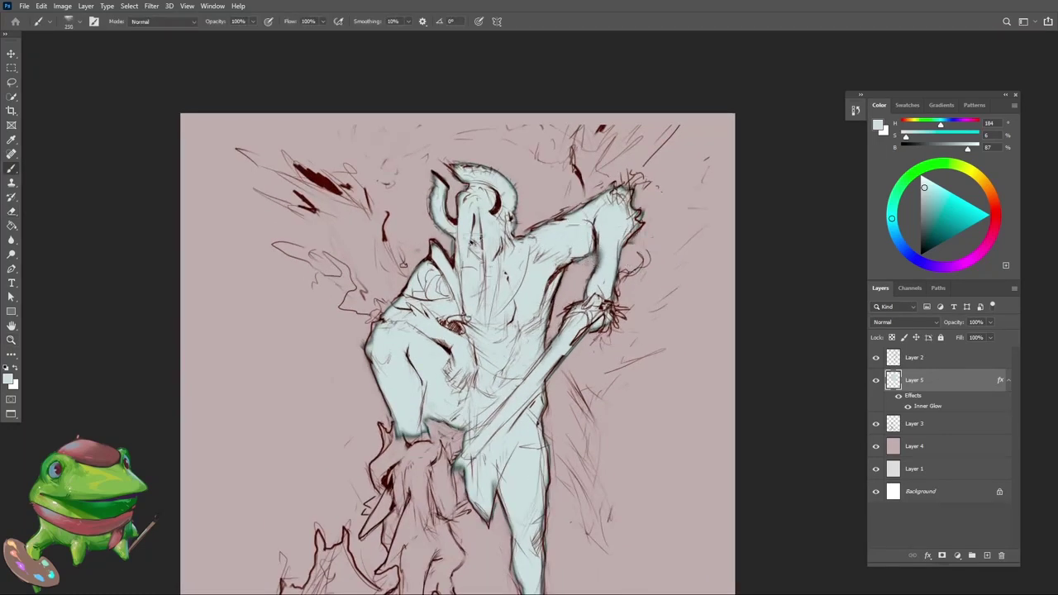
{"action": "key", "text": "e"}
{"action": "left_click_drag", "start_coordinate": [377, 334], "coordinate": [477, 342]}
{"action": "key", "text": "b"}
{"action": "left_click_drag", "start_coordinate": [552, 309], "coordinate": [567, 308]}
Step: Create a new layer clipped to Layer 5 and paint the raised forearm in slate blue, H 201, S 18, B 44
{"action": "key", "text": "ctrl+shift+n"}
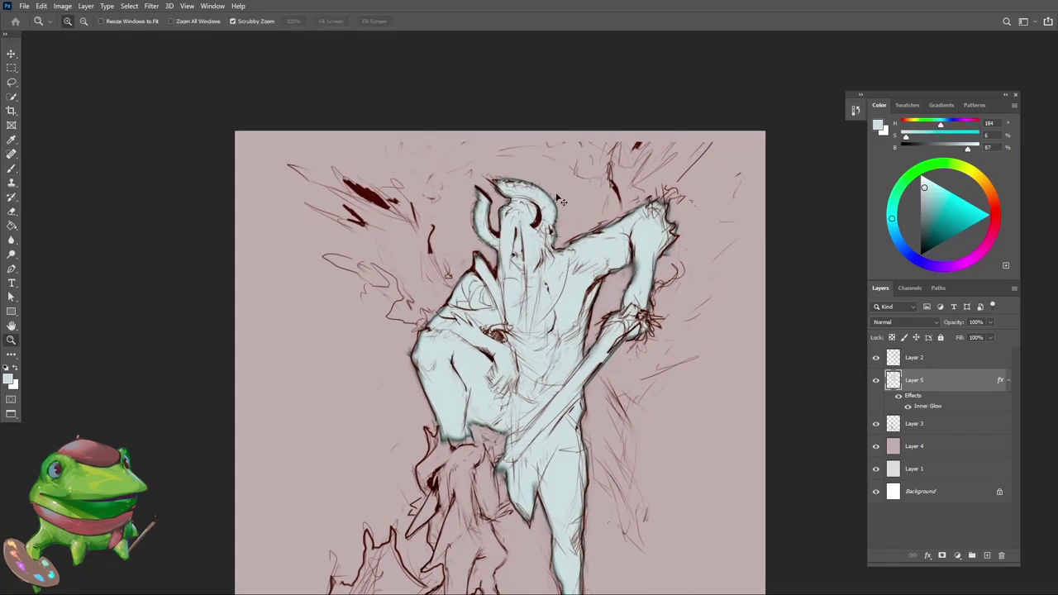
{"action": "left_click", "coordinate": [542, 194]}
{"action": "left_click", "coordinate": [676, 175]}
{"action": "left_click", "coordinate": [895, 233]}
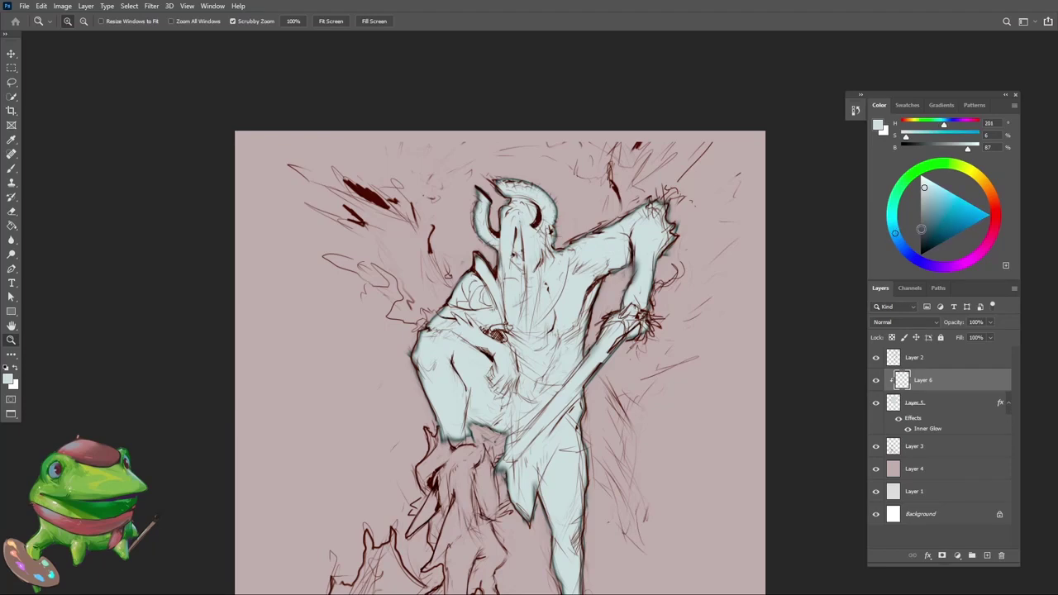
{"action": "left_click", "coordinate": [925, 223]}
{"action": "key", "text": "b"}
{"action": "mouse_move", "coordinate": [638, 289]}
{"action": "left_mouse_down"}
{"action": "mouse_move", "coordinate": [654, 213]}
{"action": "mouse_move", "coordinate": [628, 297]}
{"action": "left_mouse_up"}
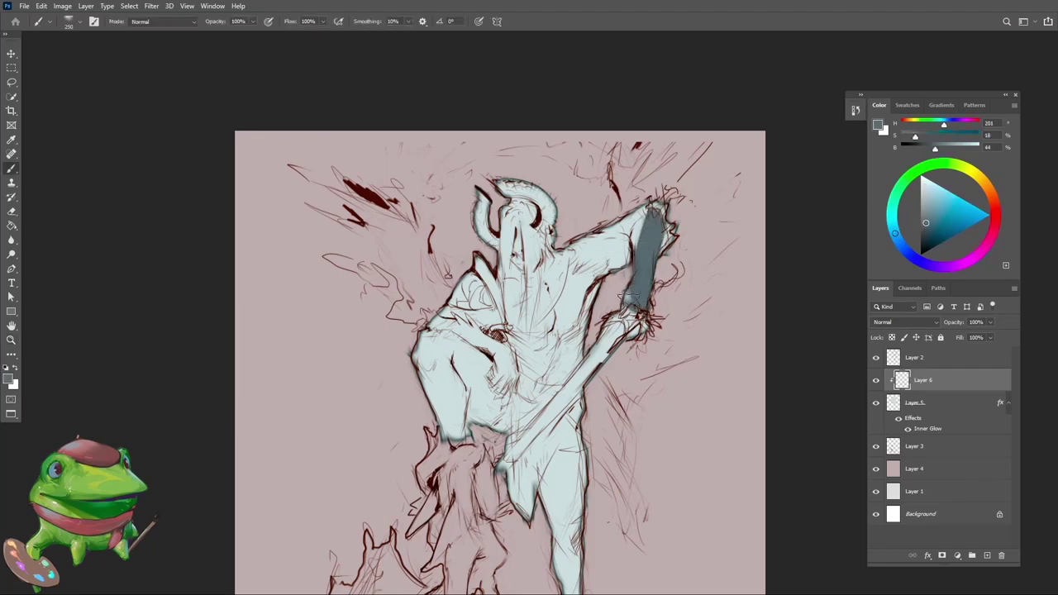
{"action": "left_click_drag", "start_coordinate": [651, 212], "coordinate": [632, 248]}
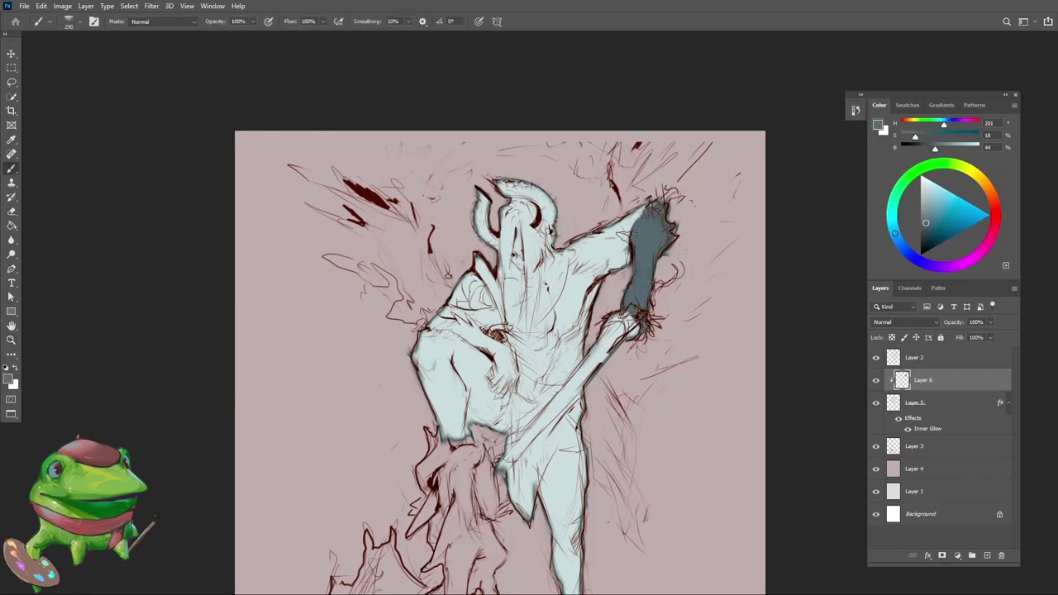
Step: Paint two long slate blue strips down the standing figure's face and onto the chest with a 200 px brush
{"action": "key", "text": "["}
{"action": "mouse_move", "coordinate": [504, 215]}
{"action": "left_mouse_down"}
{"action": "mouse_move", "coordinate": [539, 216]}
{"action": "mouse_move", "coordinate": [505, 285]}
{"action": "left_mouse_up"}
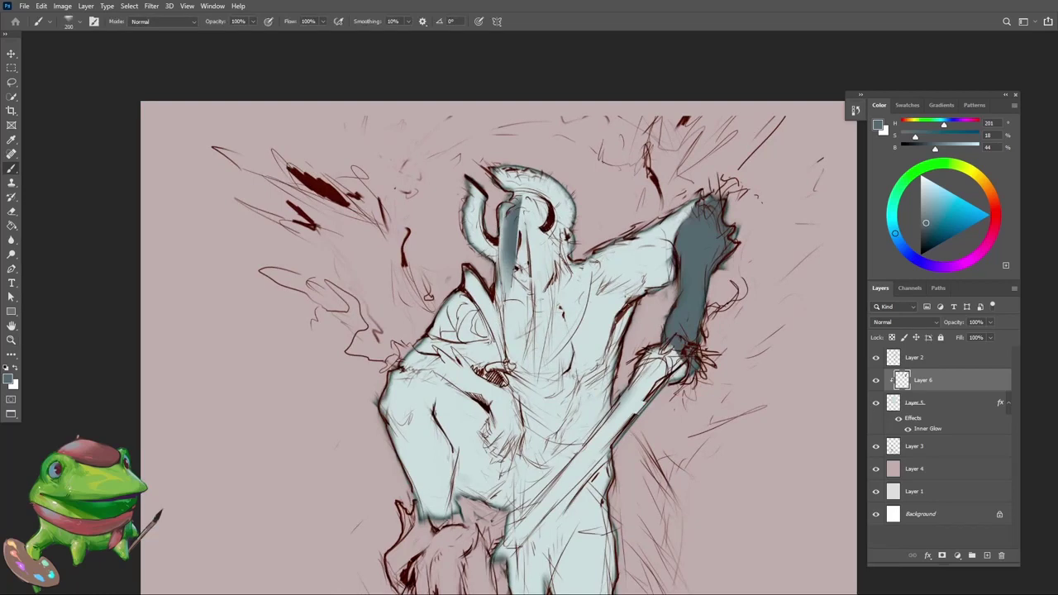
{"action": "left_click_drag", "start_coordinate": [528, 199], "coordinate": [531, 296]}
{"action": "left_click_drag", "start_coordinate": [542, 223], "coordinate": [544, 339]}
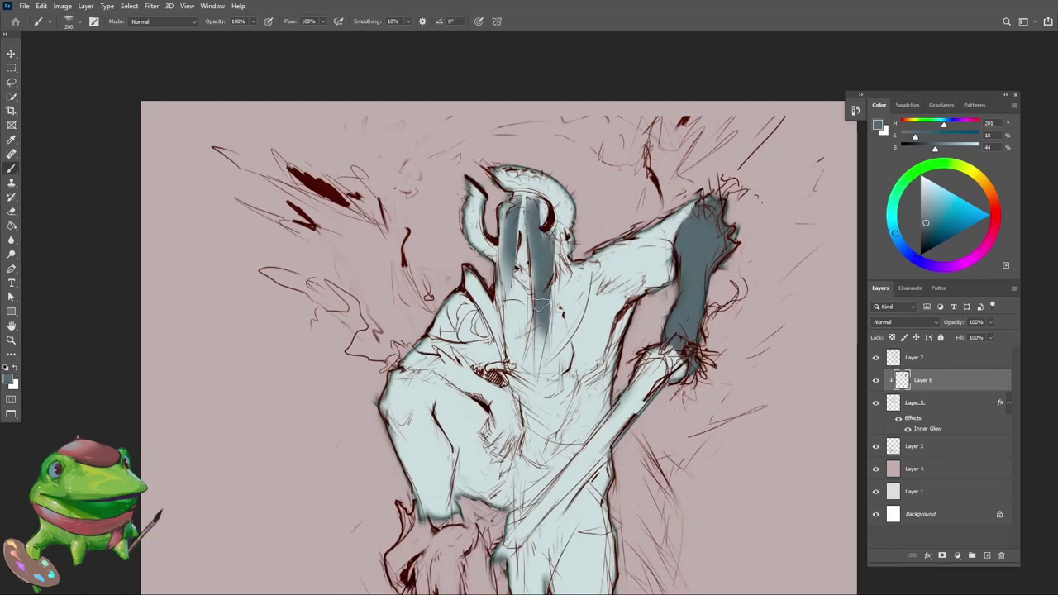
{"action": "mouse_move", "coordinate": [531, 195]}
{"action": "left_mouse_down"}
{"action": "mouse_move", "coordinate": [536, 225]}
{"action": "mouse_move", "coordinate": [506, 327]}
{"action": "left_mouse_up"}
{"action": "left_click_drag", "start_coordinate": [507, 225], "coordinate": [505, 352]}
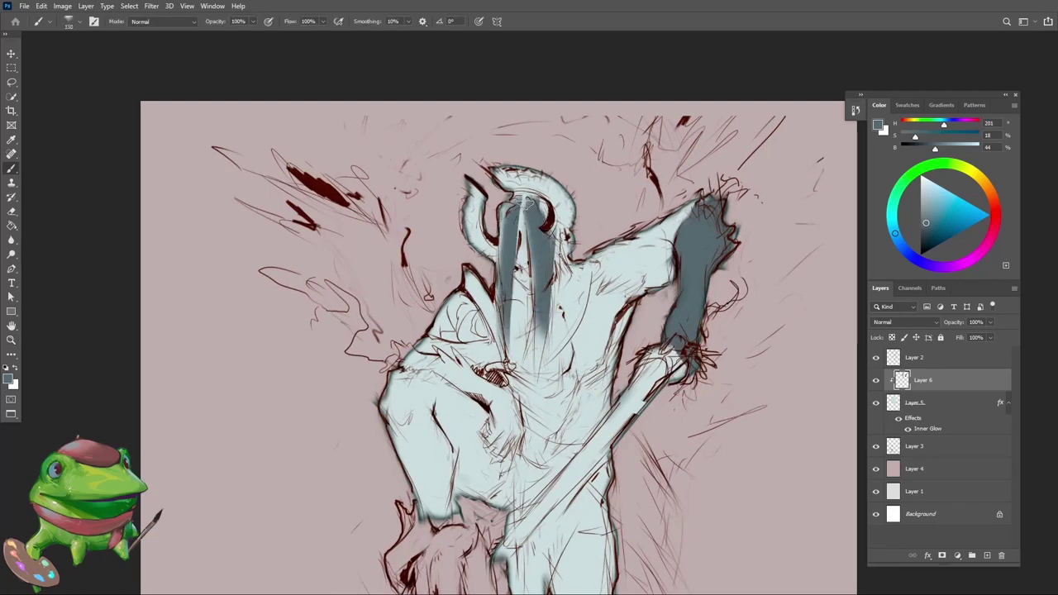
Step: Darken the side of the head and neck below the curved horn in slate blue with a 150 px brush
{"action": "key", "text": "["}
{"action": "key", "text": "["}
{"action": "left_click_drag", "start_coordinate": [550, 246], "coordinate": [552, 279]}
{"action": "left_click_drag", "start_coordinate": [547, 217], "coordinate": [561, 263]}
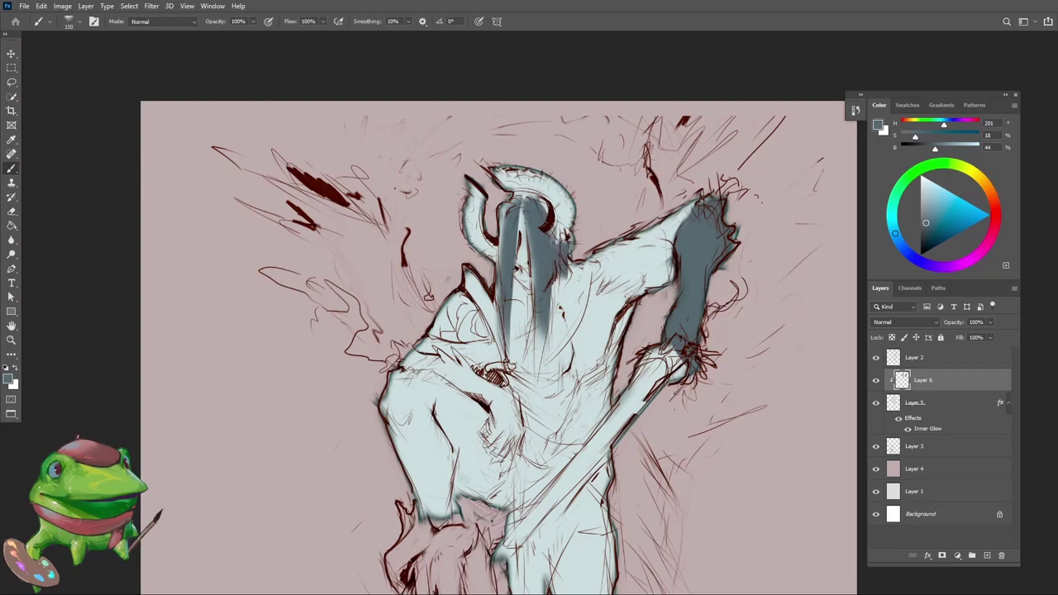
Step: On Layer 5, clean the bent leg's lower end into a point and fill the small spiky shape below it with pale cyan
{"action": "left_click_drag", "start_coordinate": [496, 384], "coordinate": [459, 393]}
{"action": "left_click_drag", "start_coordinate": [457, 484], "coordinate": [455, 400]}
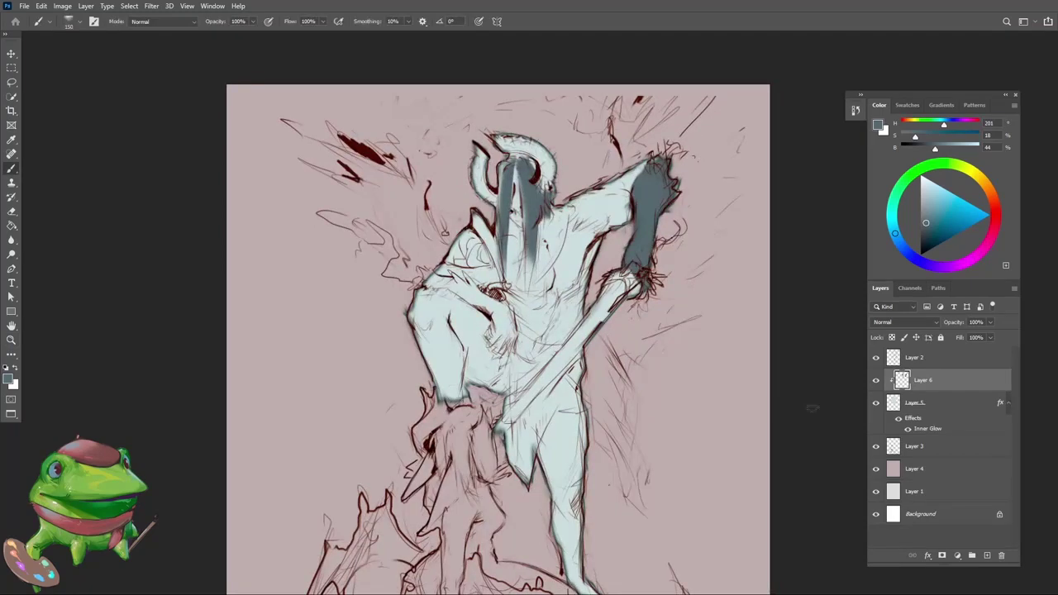
{"action": "left_click", "coordinate": [892, 409]}
{"action": "key", "text": "ctrl+plus"}
{"action": "left_click", "coordinate": [444, 349], "text": "alt"}
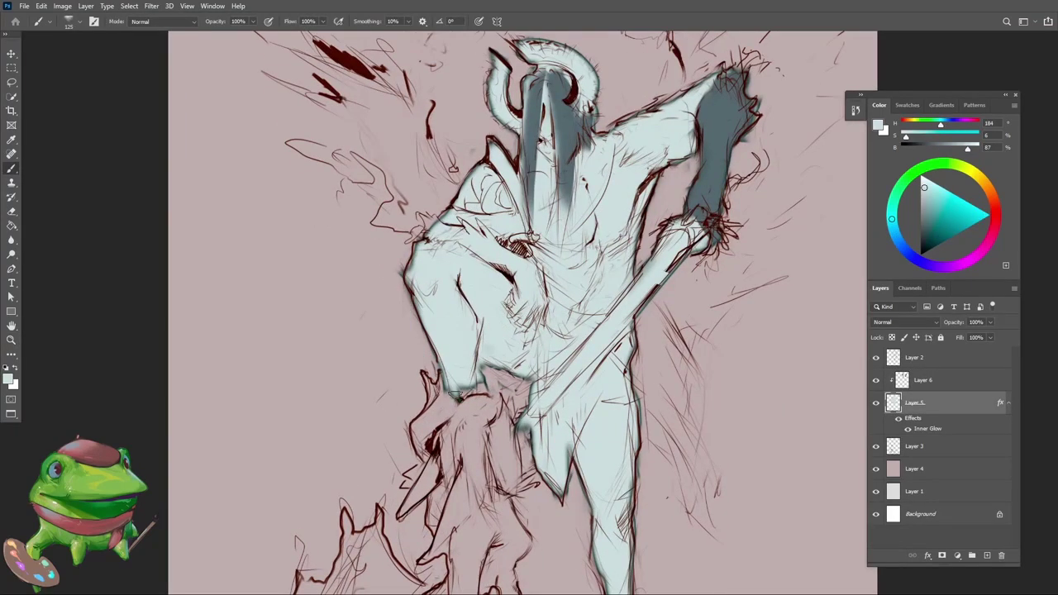
{"action": "key", "text": "e"}
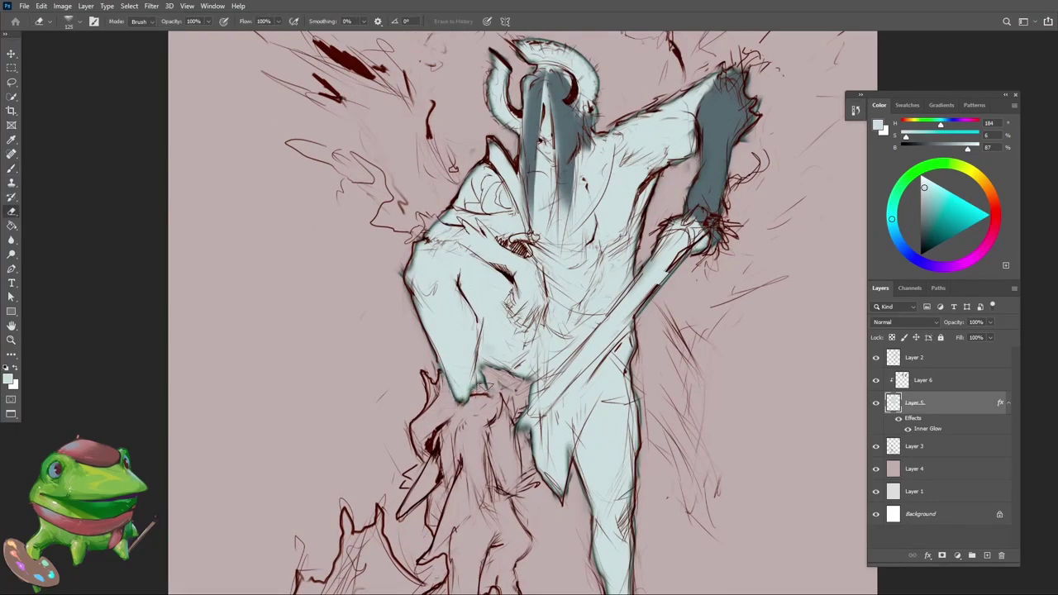
{"action": "key", "text": "b"}
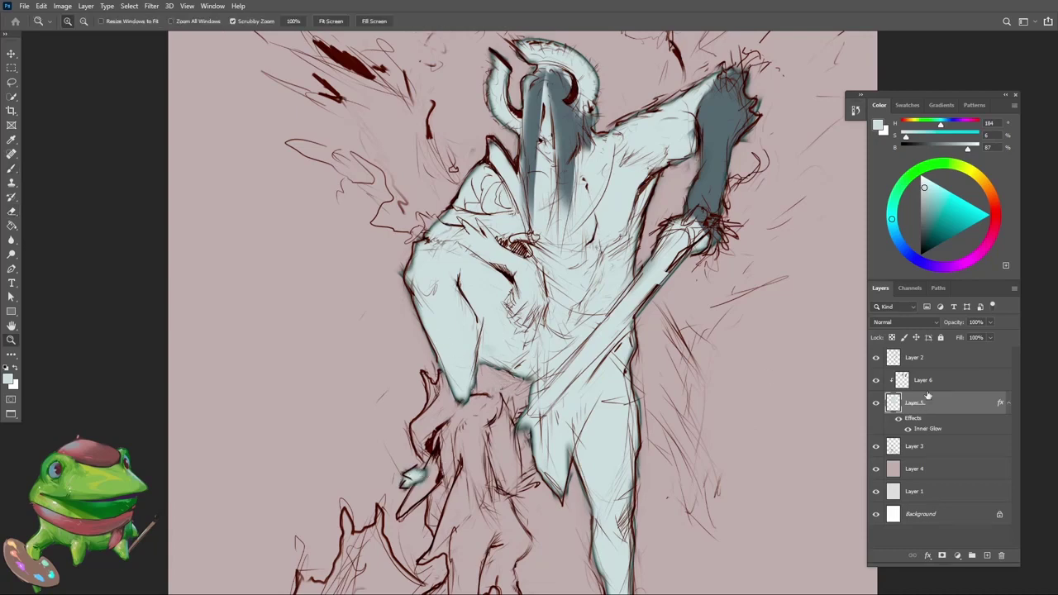
Step: On Layer 6, sample the slate blue and extend the face strips farther down the chest with a 175 px brush
{"action": "key", "text": "alt+bracketright"}
{"action": "left_click", "coordinate": [569, 125], "text": "alt"}
{"action": "key", "text": "bracketright"}
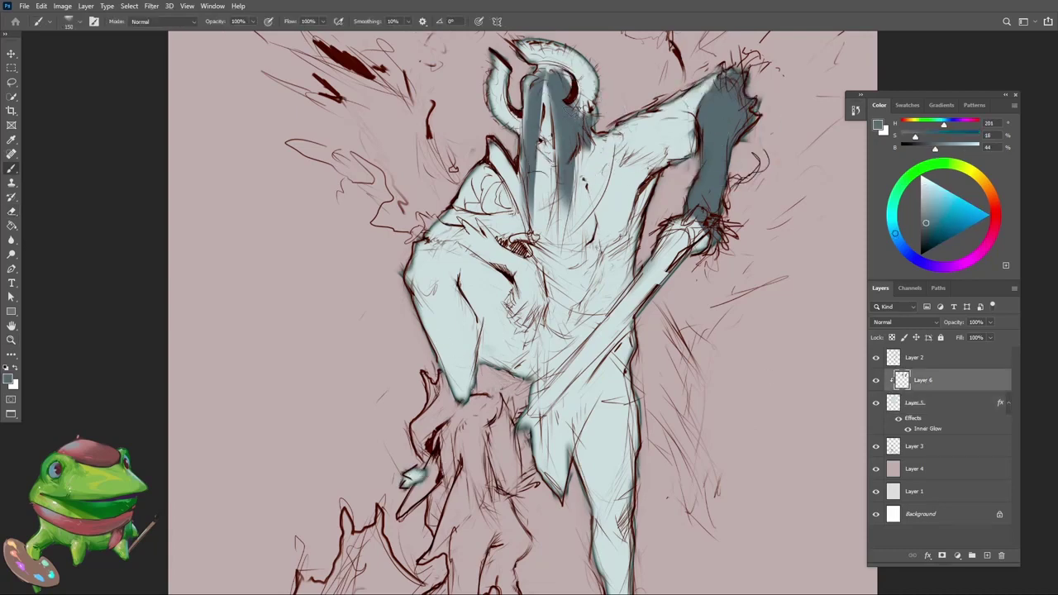
{"action": "left_click_drag", "start_coordinate": [564, 158], "coordinate": [567, 246]}
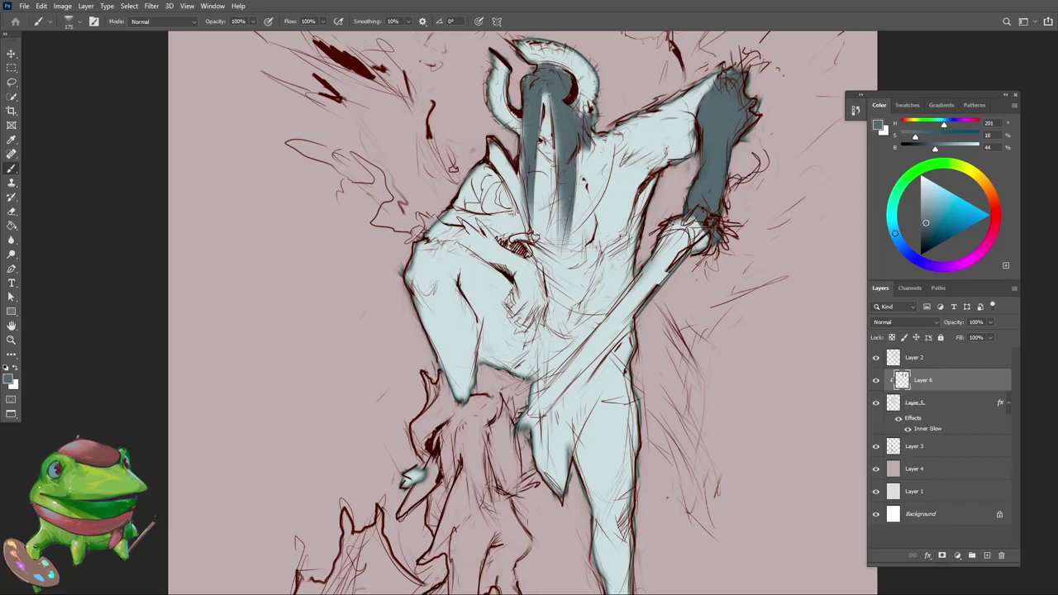
{"action": "left_click_drag", "start_coordinate": [585, 142], "coordinate": [590, 185]}
Step: Paint the bent leg's pointed lower end and the small spiky shape below it in slate blue with a larger brush
{"action": "key", "text": "ctrl+space"}
{"action": "left_click_drag", "start_coordinate": [574, 235], "coordinate": [524, 239]}
{"action": "left_click_drag", "start_coordinate": [522, 366], "coordinate": [566, 363]}
{"action": "key", "text": "bracketright"}
{"action": "key", "text": "bracketright"}
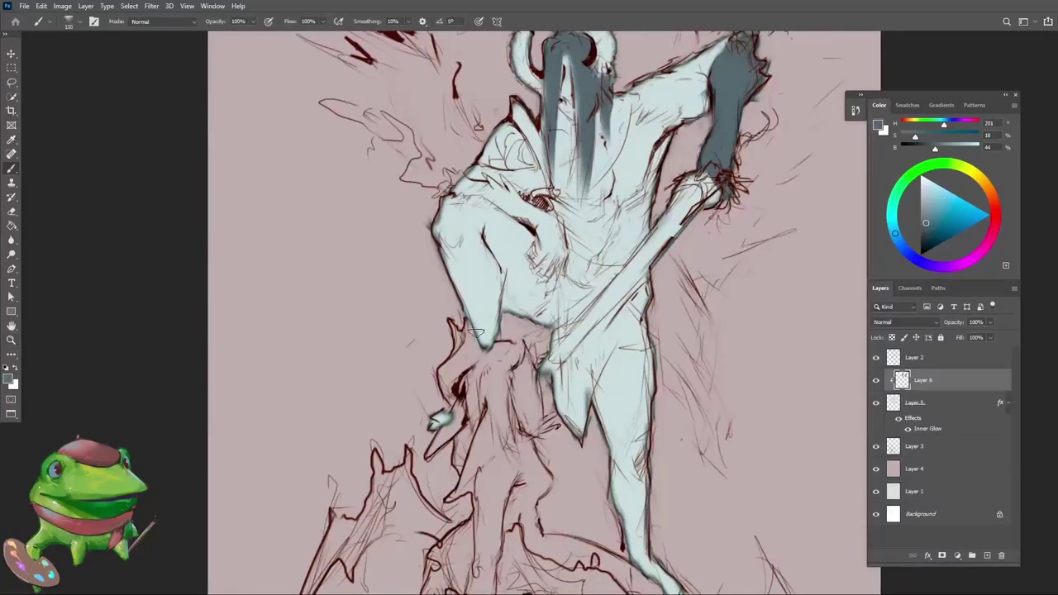
{"action": "mouse_move", "coordinate": [478, 324]}
{"action": "left_mouse_down"}
{"action": "mouse_move", "coordinate": [485, 351]}
{"action": "mouse_move", "coordinate": [474, 307]}
{"action": "mouse_move", "coordinate": [488, 324]}
{"action": "left_mouse_up"}
{"action": "key", "text": "bracketright"}
{"action": "key", "text": "bracketright"}
{"action": "key", "text": "bracketright"}
{"action": "key", "text": "bracketright"}
Step: Paint the standing leg's lower half and foot in slate blue and fade the upper edge with a 500 px eraser
{"action": "key", "text": "space"}
{"action": "mouse_move", "coordinate": [509, 382]}
{"action": "left_mouse_down"}
{"action": "mouse_move", "coordinate": [481, 331]}
{"action": "mouse_move", "coordinate": [423, 273]}
{"action": "left_mouse_up"}
{"action": "key", "text": "ctrl+space"}
{"action": "left_click_drag", "start_coordinate": [495, 323], "coordinate": [450, 322]}
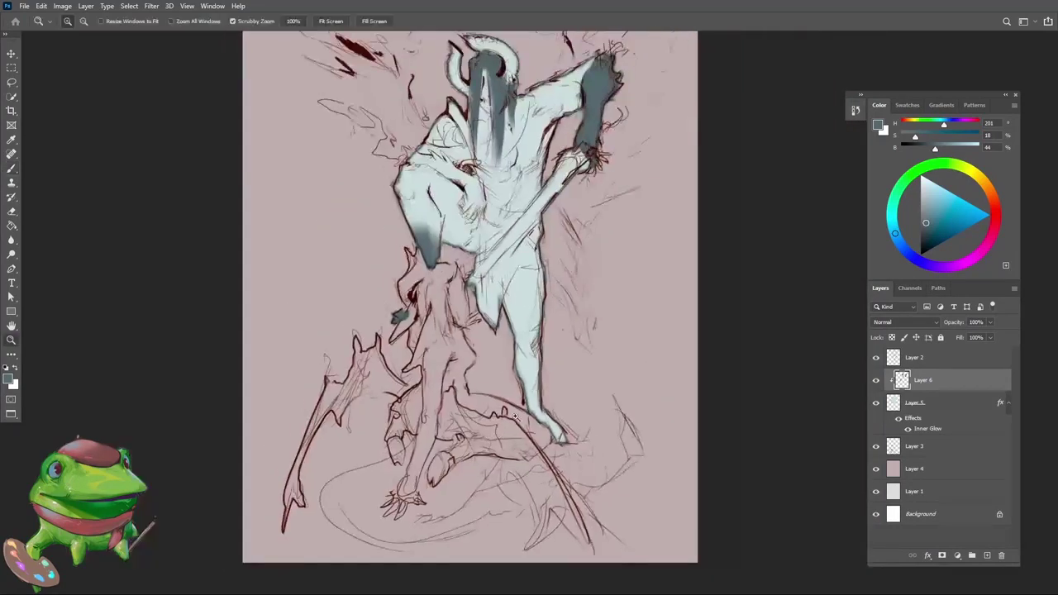
{"action": "mouse_move", "coordinate": [526, 391]}
{"action": "left_mouse_down"}
{"action": "mouse_move", "coordinate": [554, 405]}
{"action": "mouse_move", "coordinate": [527, 369]}
{"action": "mouse_move", "coordinate": [556, 397]}
{"action": "left_mouse_up"}
{"action": "key", "text": "e"}
{"action": "key", "text": "bracketright"}
{"action": "key", "text": "bracketright"}
{"action": "key", "text": "bracketright"}
{"action": "key", "text": "bracketright"}
{"action": "key", "text": "bracketright"}
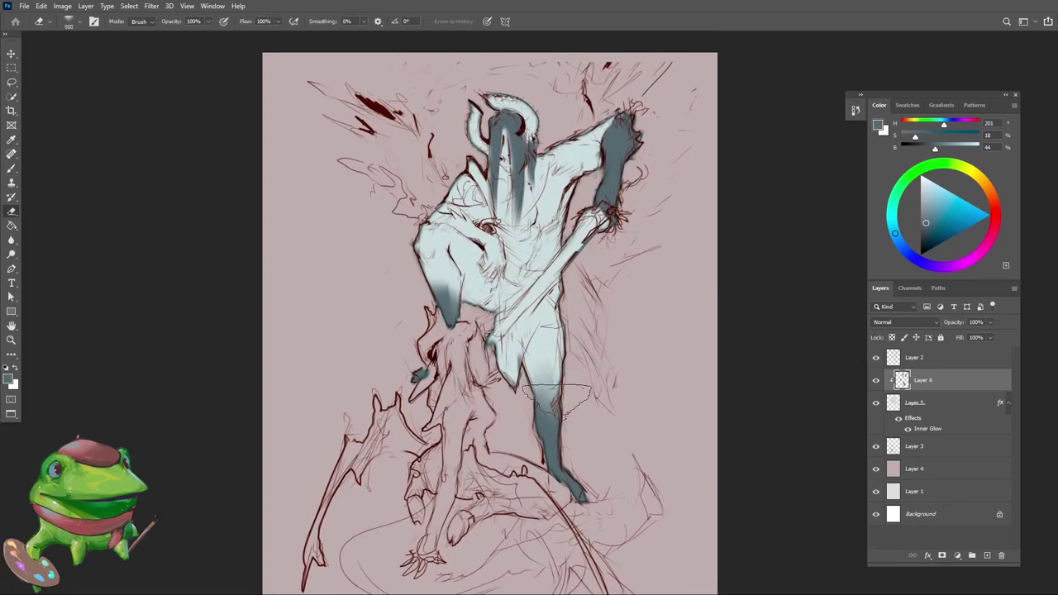
{"action": "left_click_drag", "start_coordinate": [569, 311], "coordinate": [574, 364]}
Step: Paint the lowered arm and hand across the bent knee in slate blue, refining the shape with a 275 px eraser
{"action": "key", "text": "b"}
{"action": "mouse_move", "coordinate": [617, 263]}
{"action": "left_mouse_down"}
{"action": "mouse_move", "coordinate": [614, 273]}
{"action": "mouse_move", "coordinate": [615, 262]}
{"action": "left_mouse_up"}
{"action": "key", "text": "ctrl+space"}
{"action": "mouse_move", "coordinate": [626, 263]}
{"action": "left_mouse_down"}
{"action": "mouse_move", "coordinate": [578, 264]}
{"action": "mouse_move", "coordinate": [652, 267]}
{"action": "left_mouse_up"}
{"action": "key", "text": "e"}
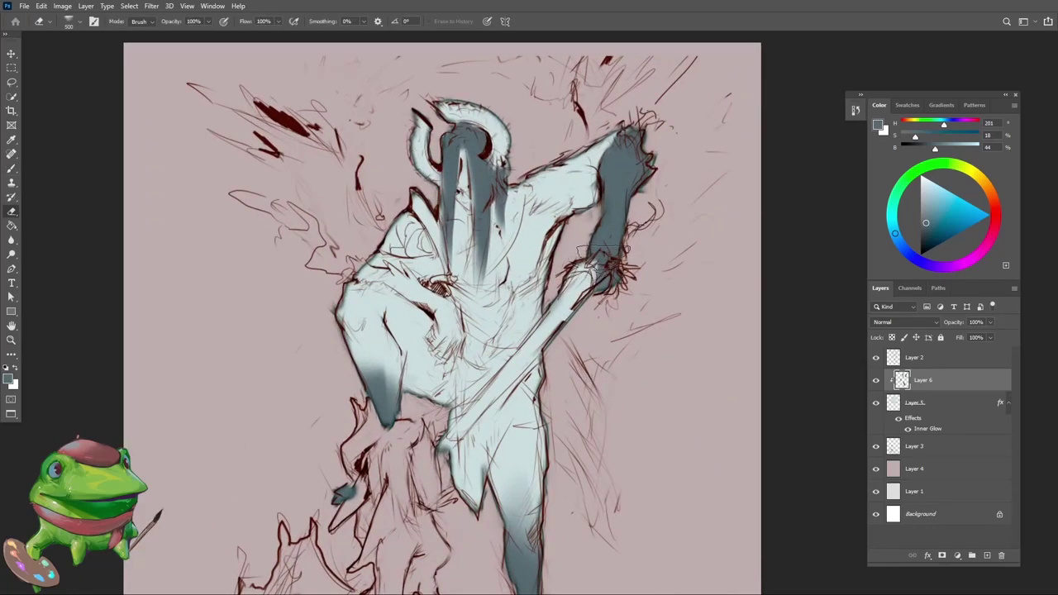
{"action": "mouse_move", "coordinate": [589, 267]}
{"action": "left_mouse_down"}
{"action": "mouse_move", "coordinate": [613, 280]}
{"action": "mouse_move", "coordinate": [586, 310]}
{"action": "mouse_move", "coordinate": [597, 337]}
{"action": "left_mouse_up"}
{"action": "key", "text": "ctrl+space"}
{"action": "mouse_move", "coordinate": [596, 337]}
{"action": "left_mouse_down"}
{"action": "mouse_move", "coordinate": [573, 330]}
{"action": "mouse_move", "coordinate": [593, 327]}
{"action": "left_mouse_up"}
{"action": "mouse_move", "coordinate": [520, 325]}
{"action": "left_mouse_down"}
{"action": "mouse_move", "coordinate": [555, 331]}
{"action": "mouse_move", "coordinate": [562, 364]}
{"action": "mouse_move", "coordinate": [513, 294]}
{"action": "mouse_move", "coordinate": [471, 290]}
{"action": "mouse_move", "coordinate": [558, 335]}
{"action": "left_mouse_up"}
{"action": "key", "text": "b"}
{"action": "key", "text": "e"}
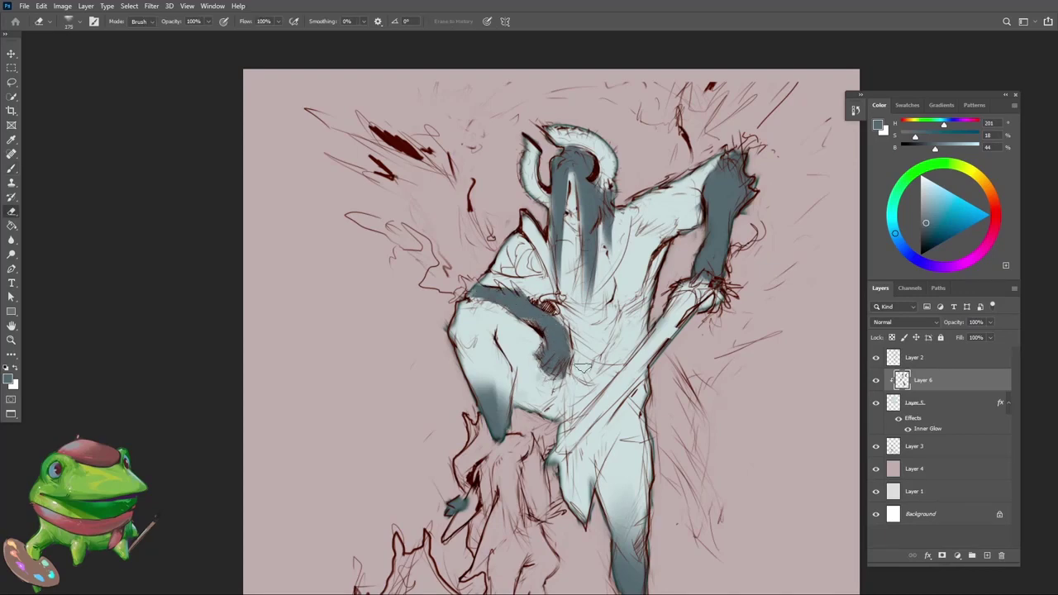
{"action": "mouse_move", "coordinate": [581, 370]}
{"action": "left_mouse_down"}
{"action": "mouse_move", "coordinate": [496, 372]}
{"action": "mouse_move", "coordinate": [678, 376]}
{"action": "left_mouse_up"}
{"action": "key", "text": "b"}
{"action": "left_click_drag", "start_coordinate": [533, 331], "coordinate": [513, 335]}
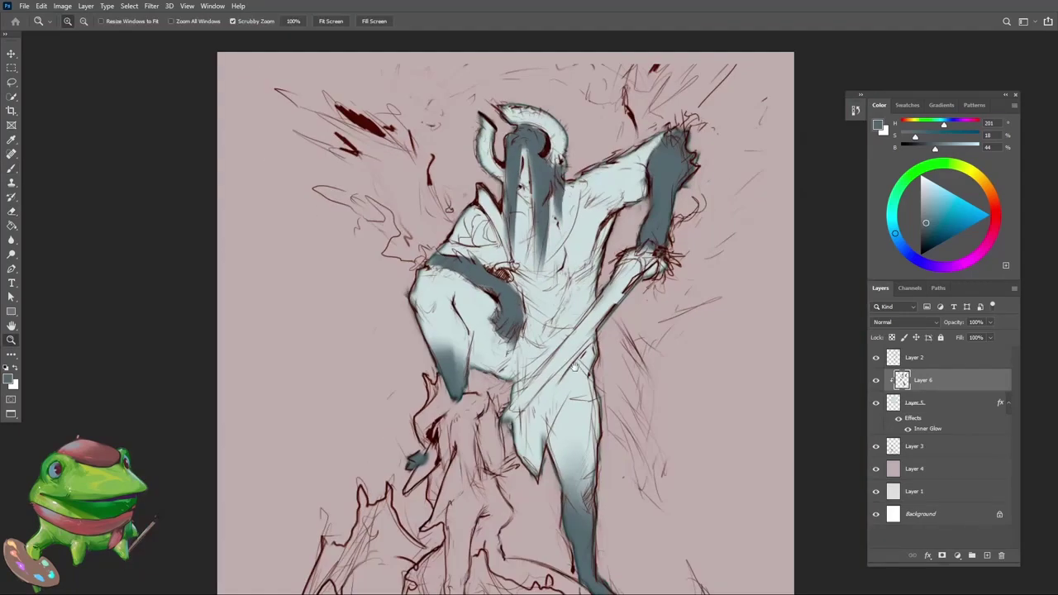
{"action": "mouse_move", "coordinate": [574, 366]}
{"action": "left_mouse_down"}
{"action": "mouse_move", "coordinate": [534, 412]}
{"action": "mouse_move", "coordinate": [613, 355]}
{"action": "mouse_move", "coordinate": [586, 349]}
{"action": "left_mouse_up"}
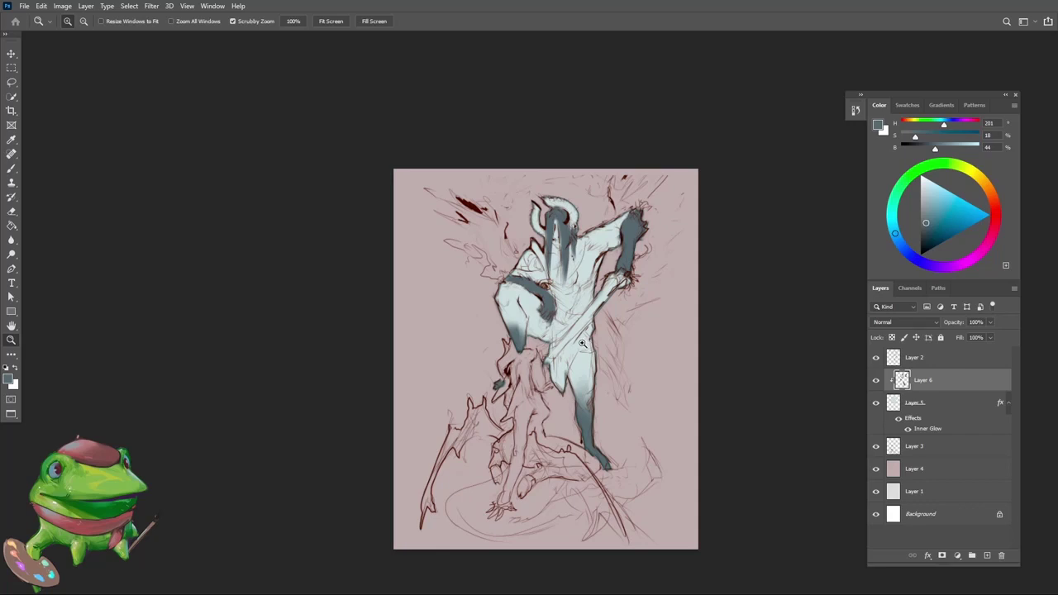
Step: Duplicate Layer 5 with its Inner Glow beneath the original and clear the copy's contents
{"action": "left_click_drag", "start_coordinate": [600, 333], "coordinate": [704, 390]}
{"action": "left_click", "coordinate": [680, 393]}
{"action": "left_click", "coordinate": [899, 413]}
{"action": "left_click_drag", "start_coordinate": [898, 409], "coordinate": [903, 447]}
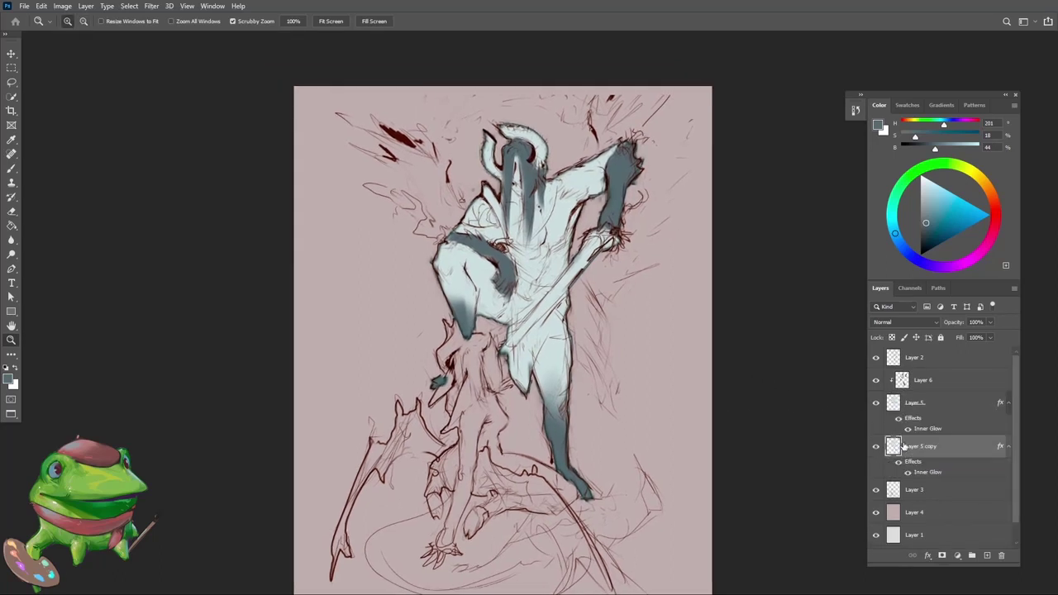
{"action": "left_click_drag", "start_coordinate": [669, 371], "coordinate": [663, 354]}
{"action": "key", "text": "ctrl+a"}
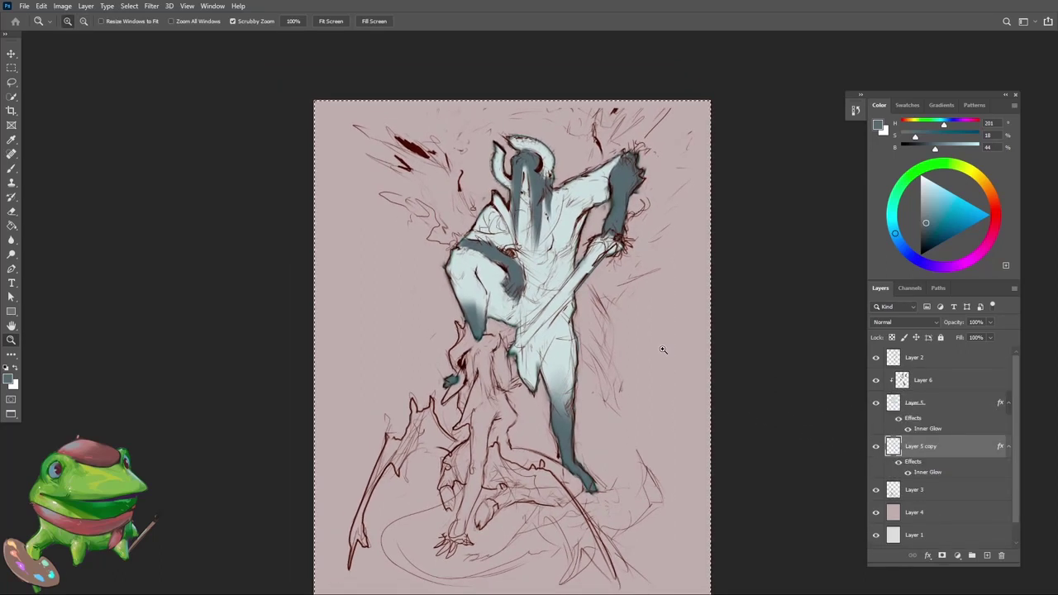
Step: Mix a greyer pale cyan, H 193, S 7, B 82, and paint the wing base behind the bent-leg-side shoulder with a 1000 px brush
{"action": "key", "text": "b"}
{"action": "left_click", "coordinate": [563, 231], "text": "alt"}
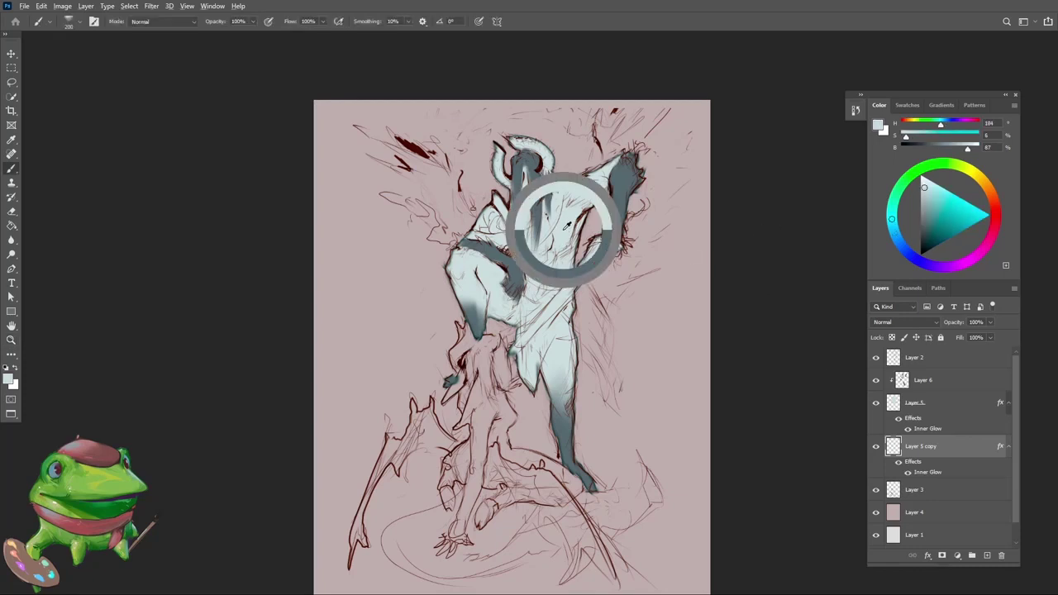
{"action": "scroll", "coordinate": [563, 248], "scroll_direction": "up", "scroll_amount": 2}
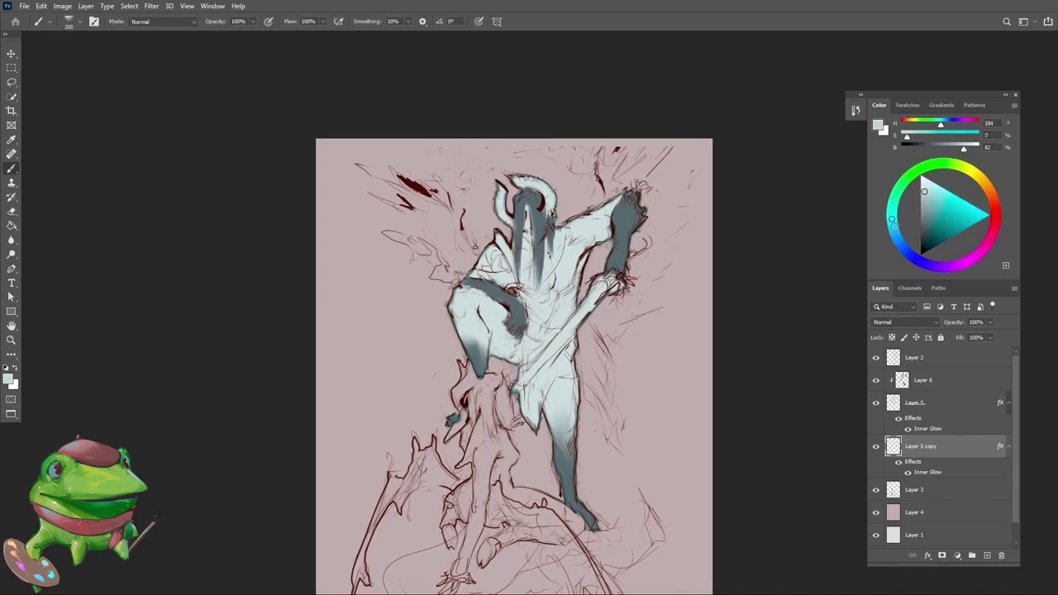
{"action": "left_click", "coordinate": [895, 227]}
{"action": "key", "text": "bracketright"}
{"action": "left_click_drag", "start_coordinate": [419, 207], "coordinate": [469, 268]}
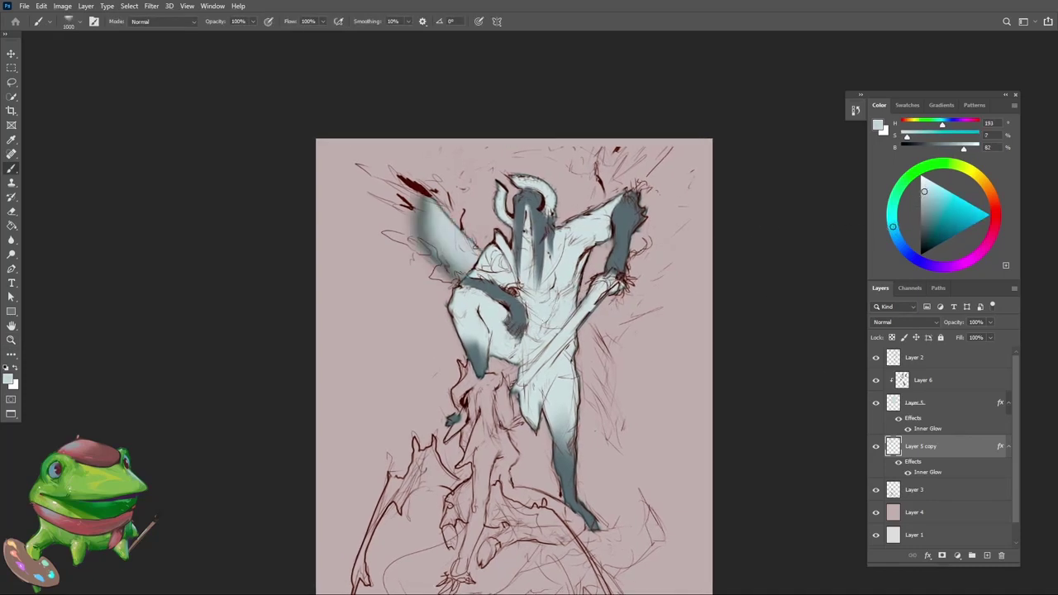
{"action": "left_click_drag", "start_coordinate": [448, 231], "coordinate": [465, 254]}
Step: Paint pale feather shapes behind the standing thigh and below the bent leg, reducing the brush to 700 px
{"action": "key", "text": "bracketleft"}
{"action": "key", "text": "bracketleft"}
{"action": "key", "text": "bracketleft"}
{"action": "left_click_drag", "start_coordinate": [572, 325], "coordinate": [586, 376]}
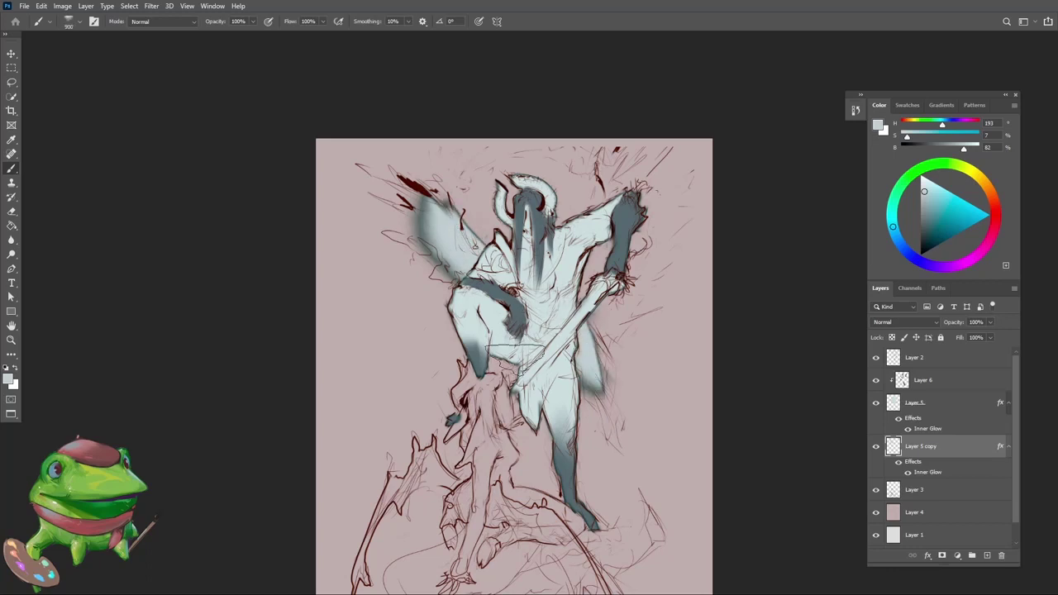
{"action": "left_click_drag", "start_coordinate": [515, 361], "coordinate": [490, 381]}
{"action": "left_click_drag", "start_coordinate": [488, 357], "coordinate": [461, 387]}
{"action": "key", "text": "ctrl+z"}
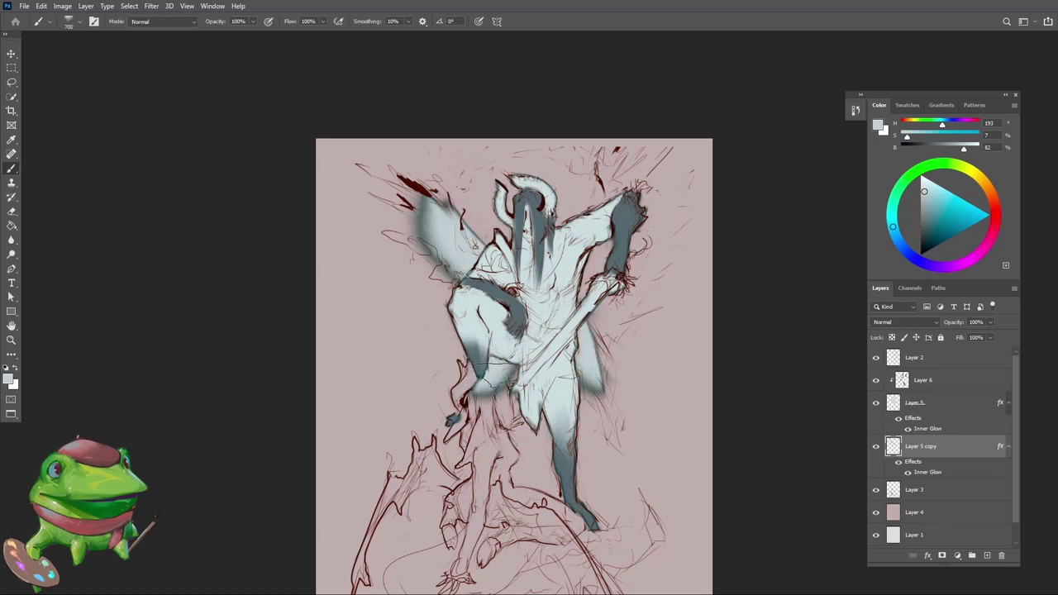
{"action": "left_click_drag", "start_coordinate": [587, 322], "coordinate": [608, 369]}
Step: Block in the large wing behind the raised arm and extend the opposite wing outward with pale feather lobes
{"action": "mouse_move", "coordinate": [611, 211]}
{"action": "left_mouse_down"}
{"action": "mouse_move", "coordinate": [628, 153]}
{"action": "mouse_move", "coordinate": [670, 148]}
{"action": "mouse_move", "coordinate": [641, 235]}
{"action": "left_mouse_up"}
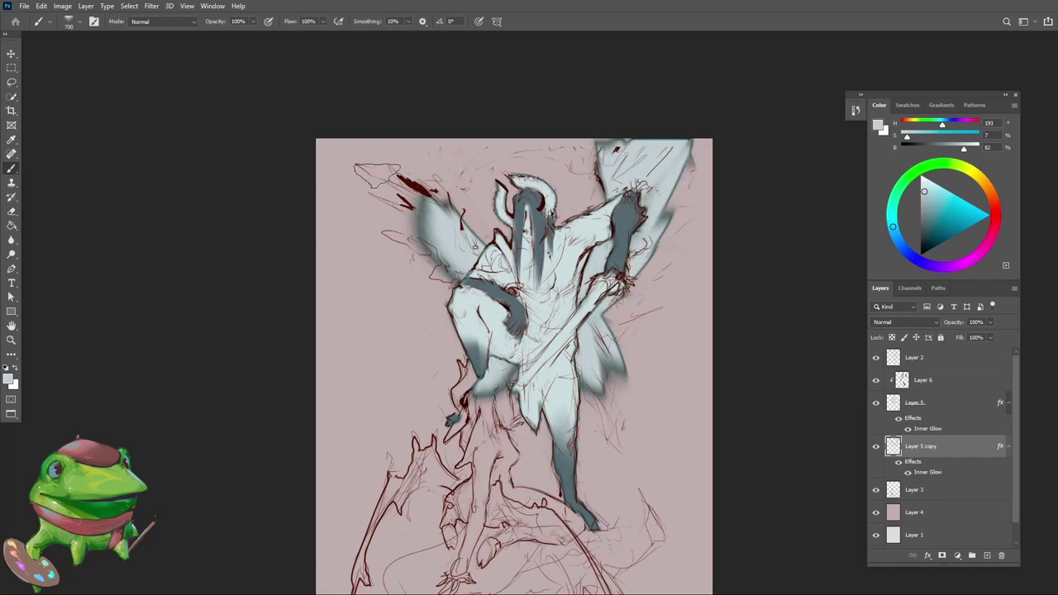
{"action": "mouse_move", "coordinate": [363, 165]}
{"action": "left_mouse_down"}
{"action": "mouse_move", "coordinate": [442, 235]}
{"action": "mouse_move", "coordinate": [401, 182]}
{"action": "left_mouse_up"}
{"action": "left_click_drag", "start_coordinate": [429, 239], "coordinate": [464, 268]}
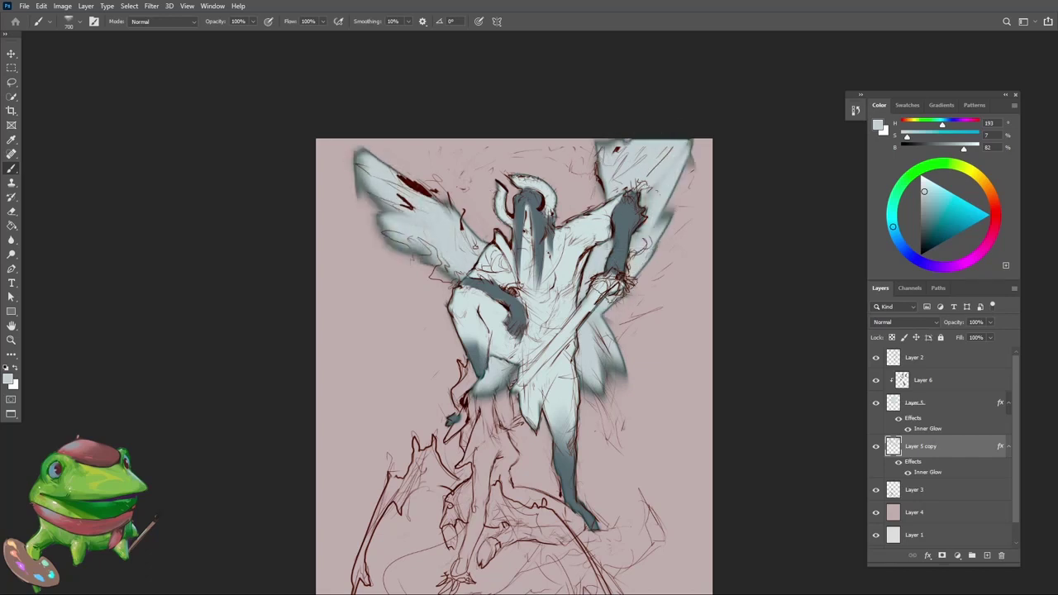
Step: Extend the pale lower wing behind the standing leg and soften its outer edge on Layer 5 copy
{"action": "left_click_drag", "start_coordinate": [630, 286], "coordinate": [605, 324]}
{"action": "key", "text": "z"}
{"action": "left_click_drag", "start_coordinate": [601, 363], "coordinate": [582, 364]}
{"action": "key", "text": "e"}
{"action": "mouse_move", "coordinate": [614, 325]}
{"action": "left_mouse_down"}
{"action": "mouse_move", "coordinate": [631, 297]}
{"action": "mouse_move", "coordinate": [606, 400]}
{"action": "mouse_move", "coordinate": [615, 428]}
{"action": "left_mouse_up"}
{"action": "key", "text": "b"}
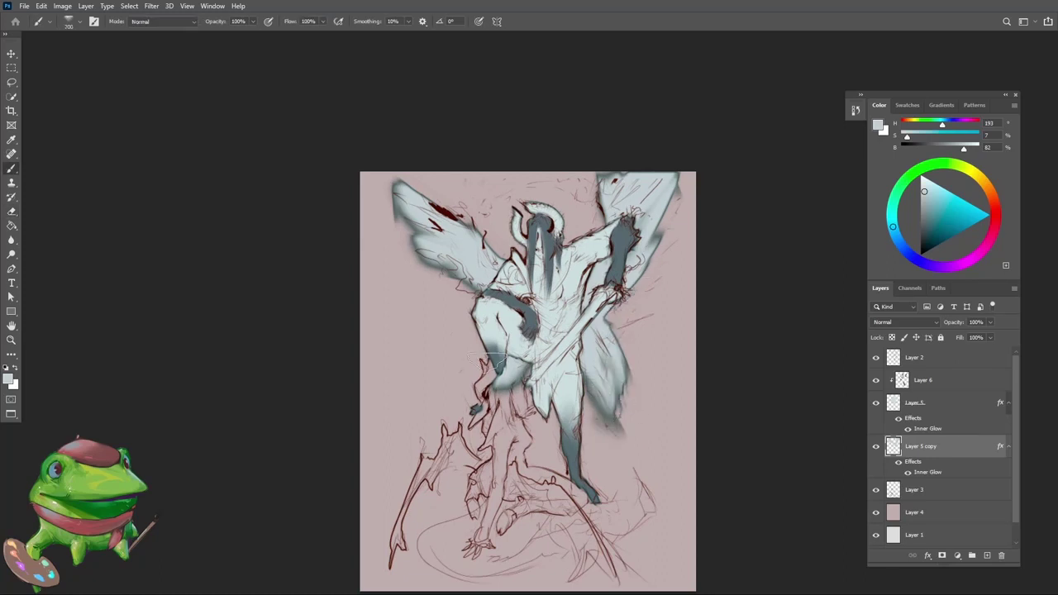
Step: Paint pale cloth beneath the bent knee and undo the unwanted strokes
{"action": "mouse_move", "coordinate": [494, 374]}
{"action": "left_mouse_down"}
{"action": "mouse_move", "coordinate": [481, 360]}
{"action": "mouse_move", "coordinate": [474, 391]}
{"action": "mouse_move", "coordinate": [492, 362]}
{"action": "mouse_move", "coordinate": [489, 378]}
{"action": "left_mouse_up"}
{"action": "key", "text": "ctrl+z"}
{"action": "key", "text": "ctrl+z"}
Step: Trim the left wing's inner edge, then lengthen its upper tip and lower feathers with the pale tone
{"action": "key", "text": "e"}
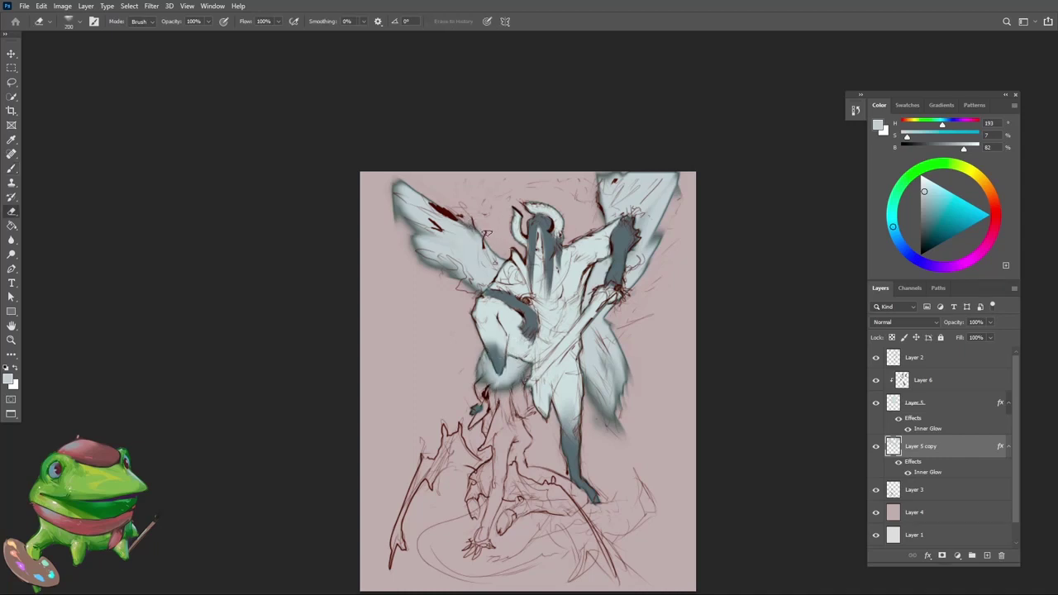
{"action": "mouse_move", "coordinate": [487, 237]}
{"action": "left_mouse_down"}
{"action": "mouse_move", "coordinate": [508, 273]}
{"action": "mouse_move", "coordinate": [442, 266]}
{"action": "left_mouse_up"}
{"action": "key", "text": "b"}
{"action": "key", "text": "["}
{"action": "key", "text": "["}
{"action": "left_click_drag", "start_coordinate": [409, 211], "coordinate": [378, 187]}
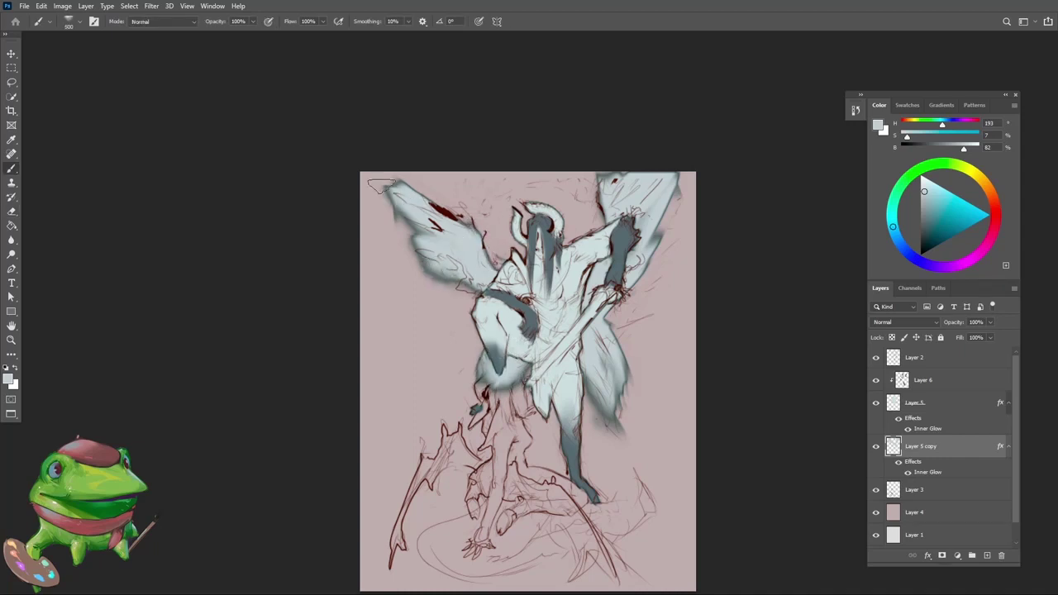
{"action": "left_click_drag", "start_coordinate": [438, 268], "coordinate": [398, 249]}
{"action": "left_click_drag", "start_coordinate": [473, 289], "coordinate": [437, 283]}
Step: Extend the right wing's outer edge and add feather tips in a sampled dark grey-blue
{"action": "left_click_drag", "start_coordinate": [653, 238], "coordinate": [694, 175]}
{"action": "left_click", "coordinate": [633, 235], "text": "alt"}
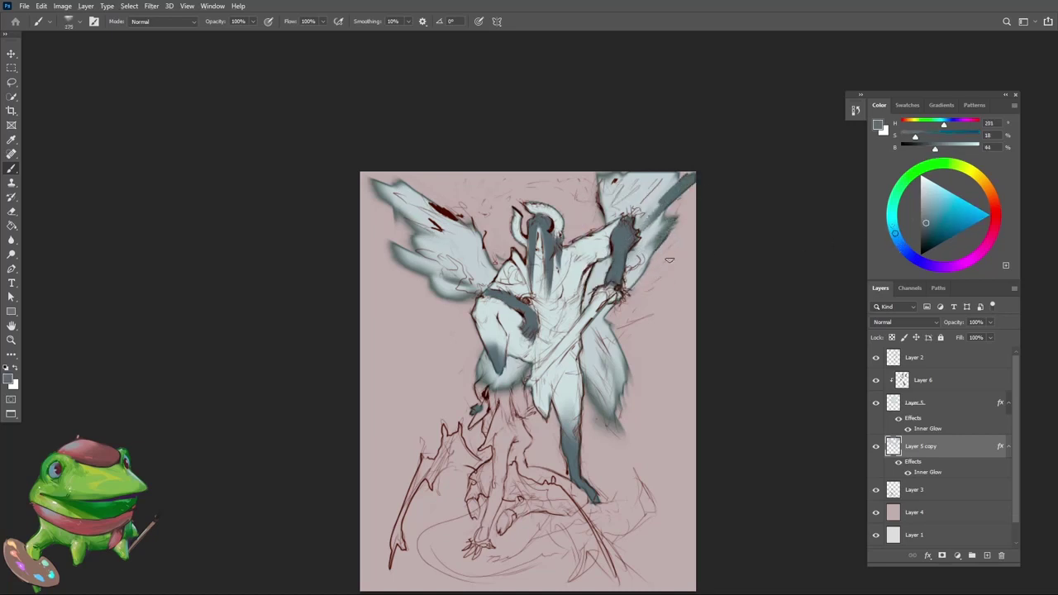
{"action": "left_click_drag", "start_coordinate": [665, 248], "coordinate": [636, 269]}
Step: Paint dark feathers along the left wing's upper and lower edges, shifting the grey-blue to hue 208
{"action": "left_click_drag", "start_coordinate": [387, 196], "coordinate": [446, 239]}
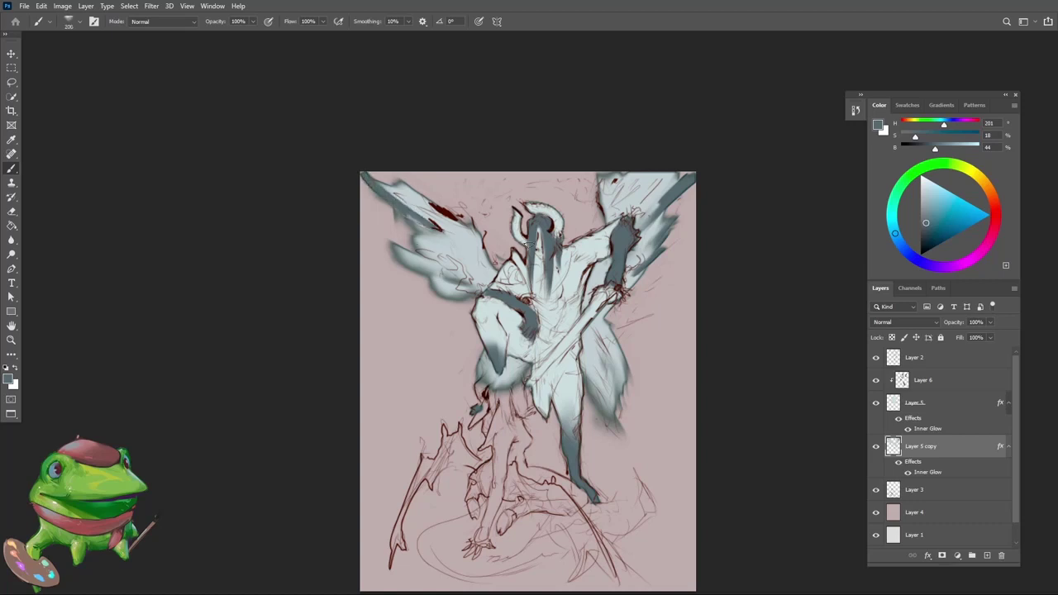
{"action": "left_click", "coordinate": [899, 241]}
{"action": "left_click_drag", "start_coordinate": [361, 223], "coordinate": [420, 253]}
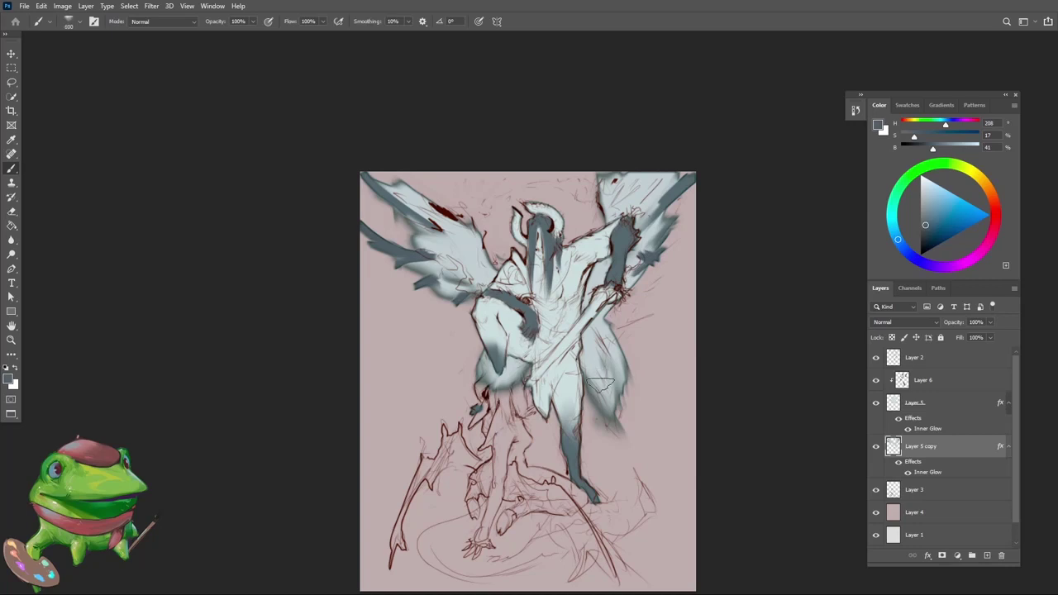
Step: Reshape the lower wing behind the standing leg with the eraser and cover it in dark grey-blue
{"action": "key", "text": "e"}
{"action": "mouse_move", "coordinate": [601, 385]}
{"action": "left_mouse_down"}
{"action": "mouse_move", "coordinate": [598, 359]}
{"action": "mouse_move", "coordinate": [630, 391]}
{"action": "left_mouse_up"}
{"action": "mouse_move", "coordinate": [622, 345]}
{"action": "left_mouse_down"}
{"action": "mouse_move", "coordinate": [624, 399]}
{"action": "mouse_move", "coordinate": [584, 391]}
{"action": "mouse_move", "coordinate": [594, 422]}
{"action": "left_mouse_up"}
{"action": "key", "text": "b"}
{"action": "left_click_drag", "start_coordinate": [602, 323], "coordinate": [635, 359]}
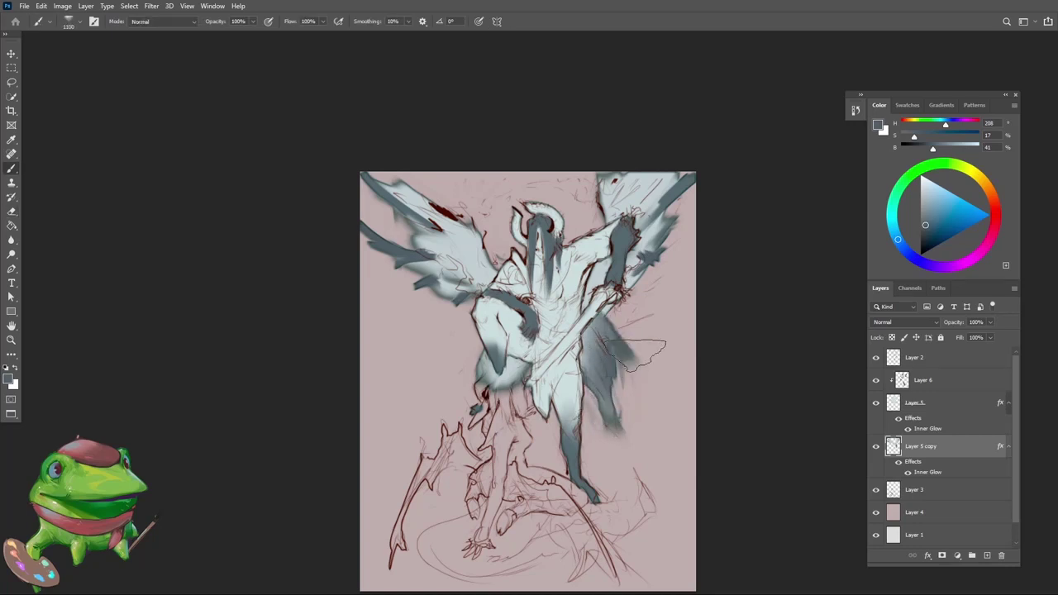
Step: Erase the blurred cloth edge beneath the bent knee into ragged points with a smaller eraser
{"action": "key", "text": "e"}
{"action": "key", "text": "bracketleft"}
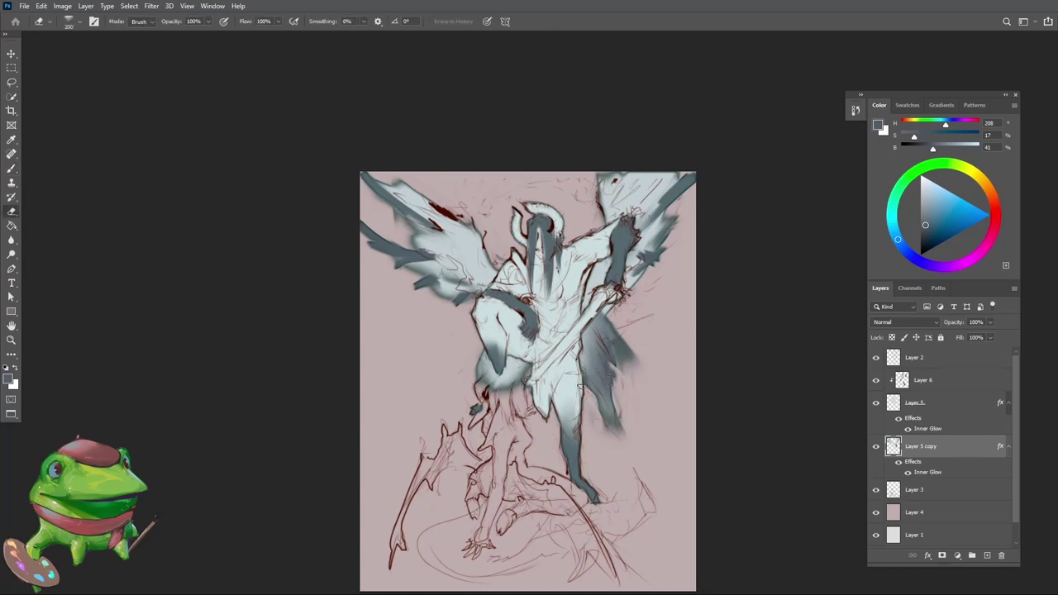
{"action": "left_click_drag", "start_coordinate": [492, 376], "coordinate": [517, 383]}
{"action": "key", "text": "b"}
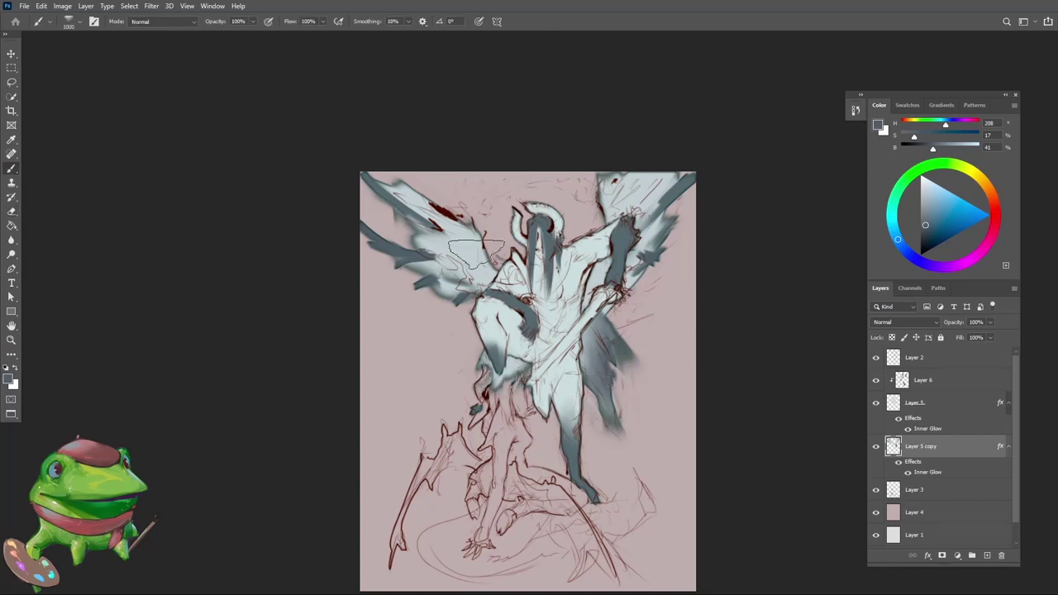
Step: Refine the left wing's inner feathers with its sampled pale tone and dark grey-blue
{"action": "left_click", "coordinate": [463, 244], "text": "alt"}
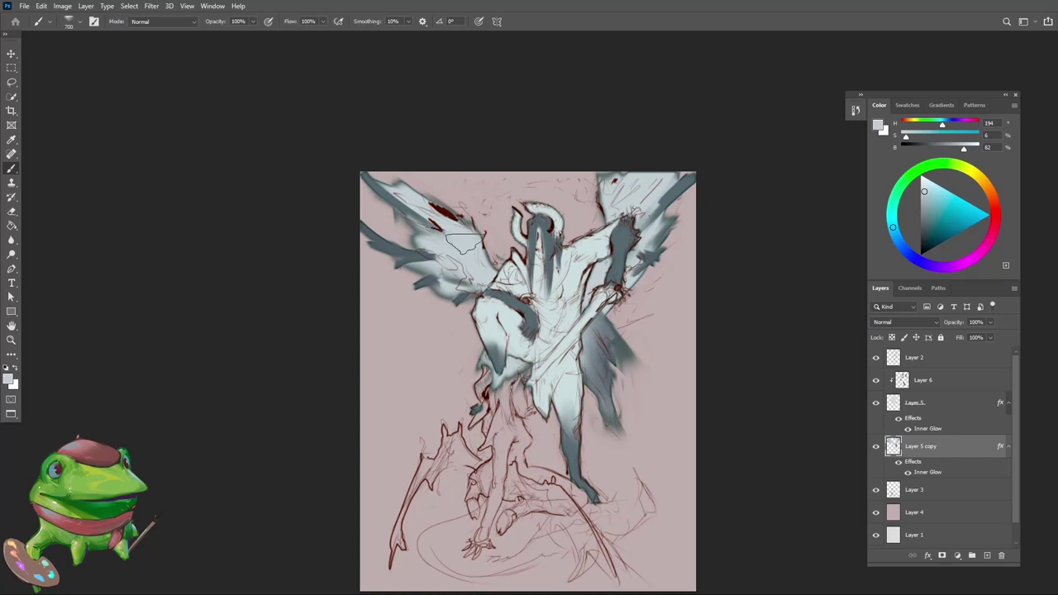
{"action": "left_click", "coordinate": [468, 242], "text": "alt"}
{"action": "key", "text": "e"}
{"action": "key", "text": "b"}
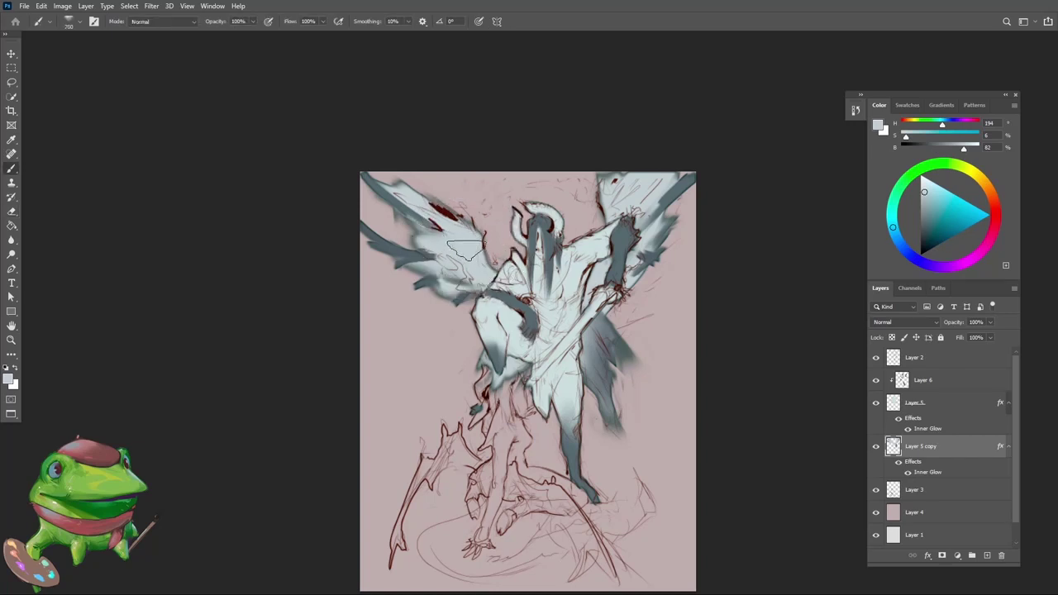
{"action": "left_click", "coordinate": [414, 252], "text": "alt"}
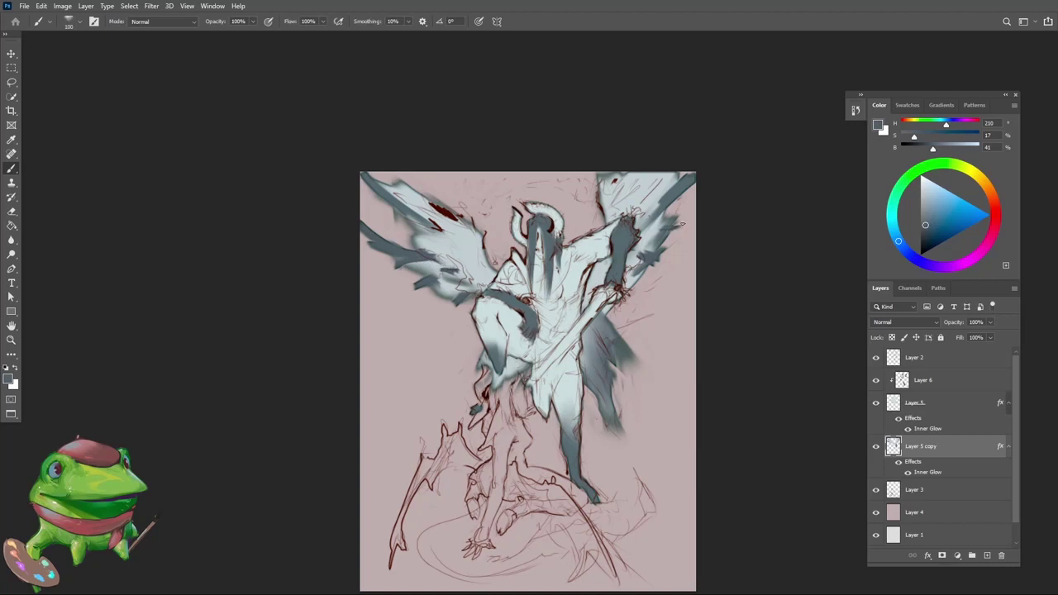
Step: Cut back the right wing's upper inner edge and paint sampled dark grey-blue feather strokes across it
{"action": "left_click", "coordinate": [606, 202], "text": "alt"}
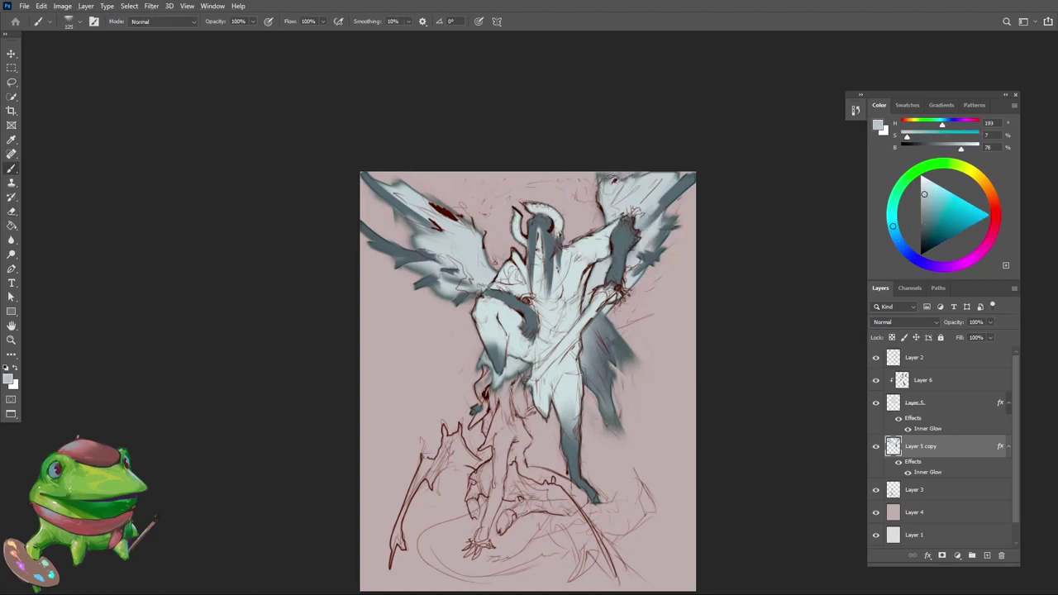
{"action": "key", "text": "e"}
{"action": "mouse_move", "coordinate": [607, 155]}
{"action": "left_mouse_down"}
{"action": "mouse_move", "coordinate": [602, 200]}
{"action": "mouse_move", "coordinate": [644, 181]}
{"action": "left_mouse_up"}
{"action": "key", "text": "b"}
{"action": "left_click", "coordinate": [678, 195], "text": "alt"}
{"action": "key", "text": "]"}
{"action": "key", "text": "alt+space"}
{"action": "left_click_drag", "start_coordinate": [628, 221], "coordinate": [677, 182]}
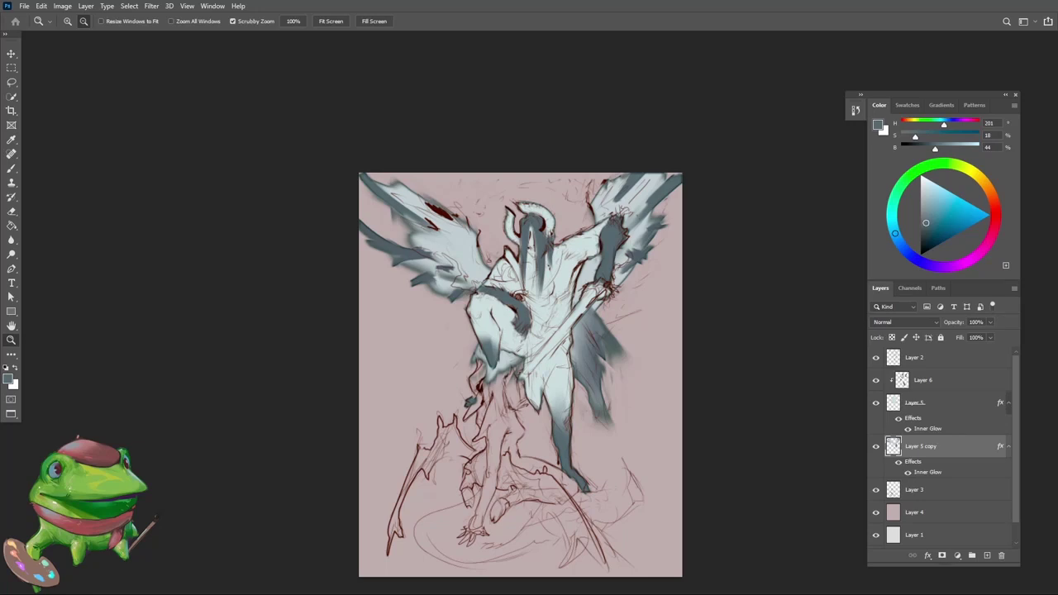
Step: Touch up the left wing's inner feathers with its sampled pale tone
{"action": "mouse_move", "coordinate": [577, 293]}
{"action": "left_mouse_down"}
{"action": "mouse_move", "coordinate": [493, 266]}
{"action": "mouse_move", "coordinate": [446, 225]}
{"action": "mouse_move", "coordinate": [488, 237]}
{"action": "left_mouse_up"}
{"action": "left_click", "coordinate": [432, 252], "text": "alt"}
{"action": "key", "text": "e"}
{"action": "key", "text": "z"}
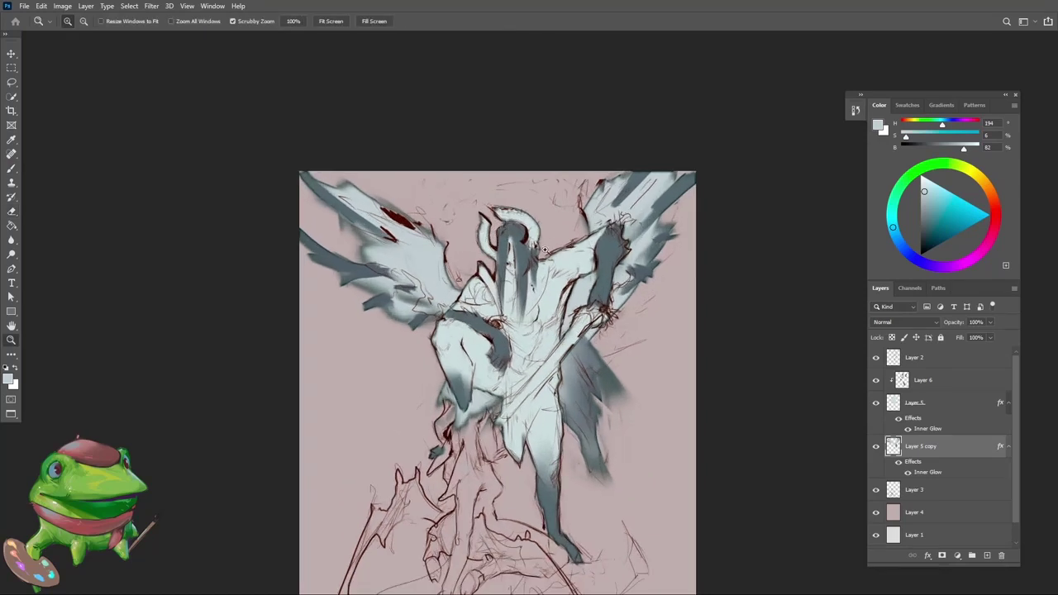
Step: Select Layer 5 and add a new clipped layer directly above it
{"action": "key", "text": "v"}
{"action": "left_click", "coordinate": [581, 262]}
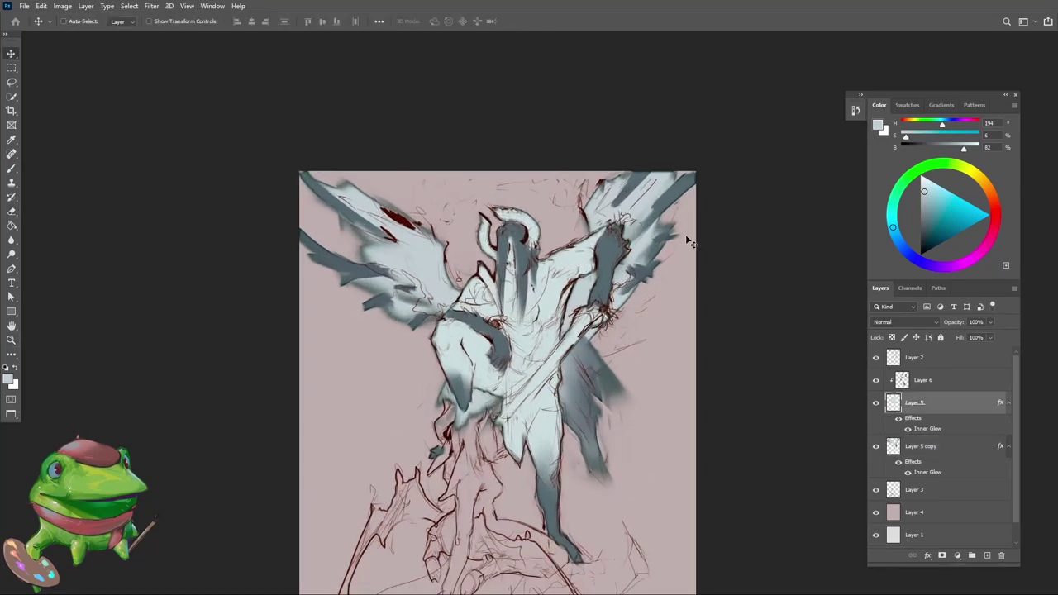
{"action": "key", "text": "ctrl+shift+alt+n"}
{"action": "key", "text": "z"}
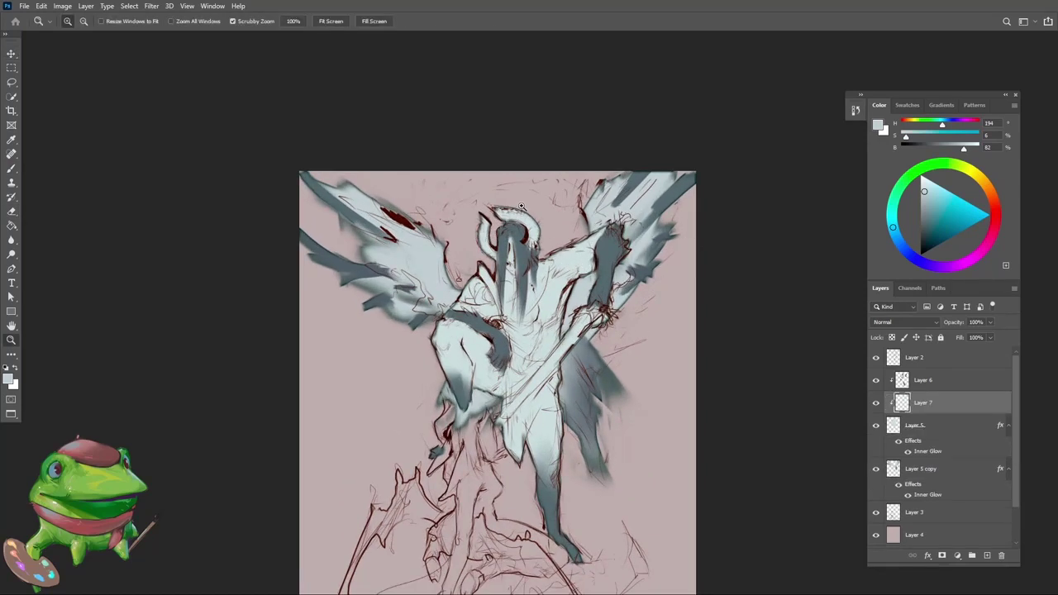
Step: Paint both curved horns around the head pale yellow, using hue 46, saturation 31 and brightness 100
{"action": "left_click", "coordinate": [521, 206]}
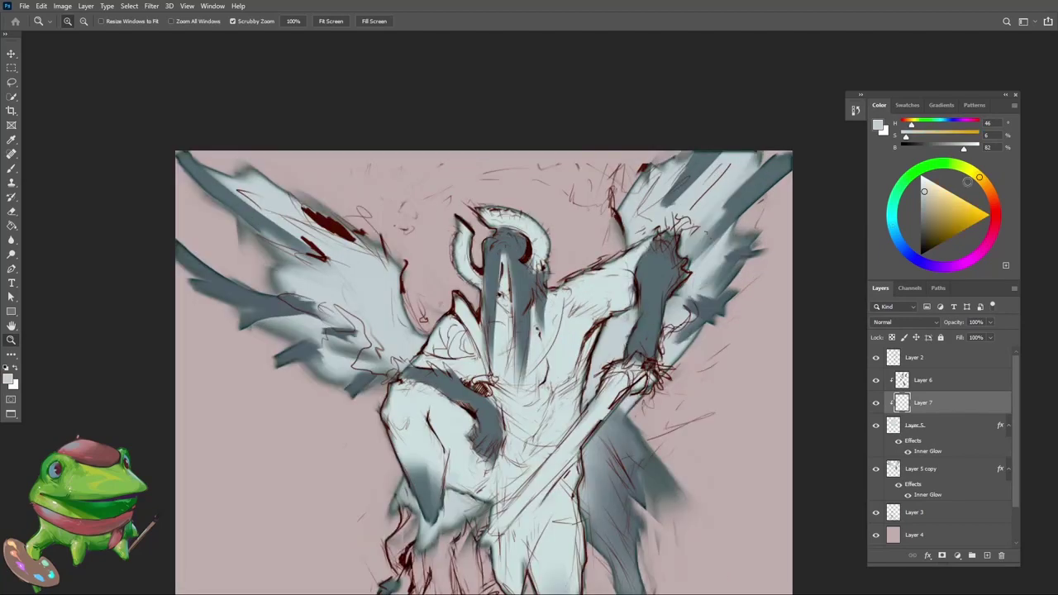
{"action": "left_click", "coordinate": [942, 186]}
{"action": "key", "text": "b"}
{"action": "left_click_drag", "start_coordinate": [495, 217], "coordinate": [539, 255]}
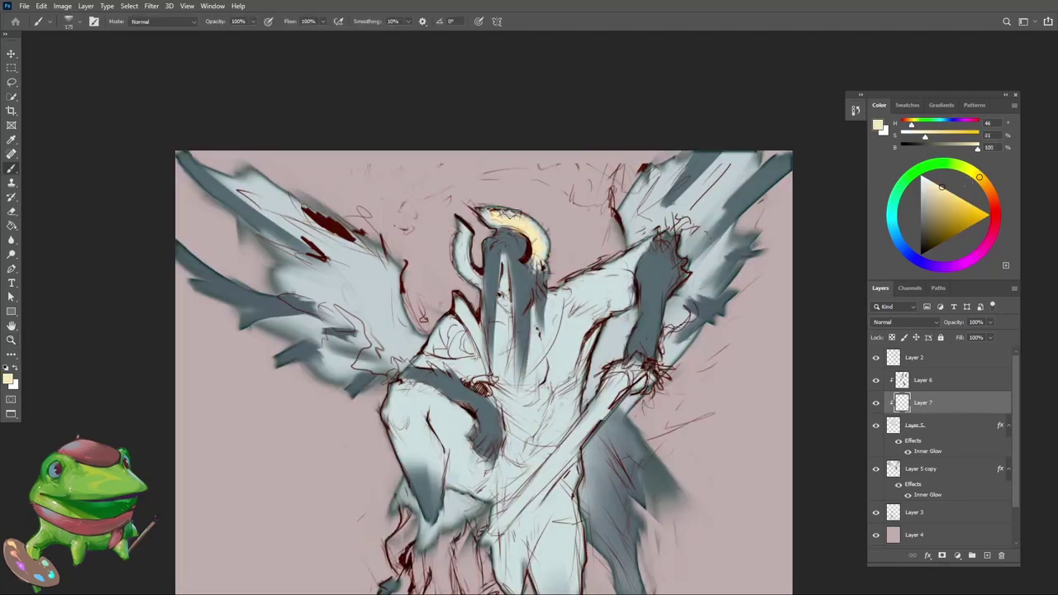
{"action": "left_click_drag", "start_coordinate": [509, 214], "coordinate": [542, 245]}
{"action": "mouse_move", "coordinate": [461, 233]}
{"action": "left_mouse_down"}
{"action": "mouse_move", "coordinate": [477, 281]}
{"action": "mouse_move", "coordinate": [443, 248]}
{"action": "left_mouse_up"}
Step: Paint the triangular piece beside the veil and the long sword shape in the same pale yellow
{"action": "key", "text": "z"}
{"action": "left_click_drag", "start_coordinate": [554, 306], "coordinate": [567, 272]}
{"action": "key", "text": "b"}
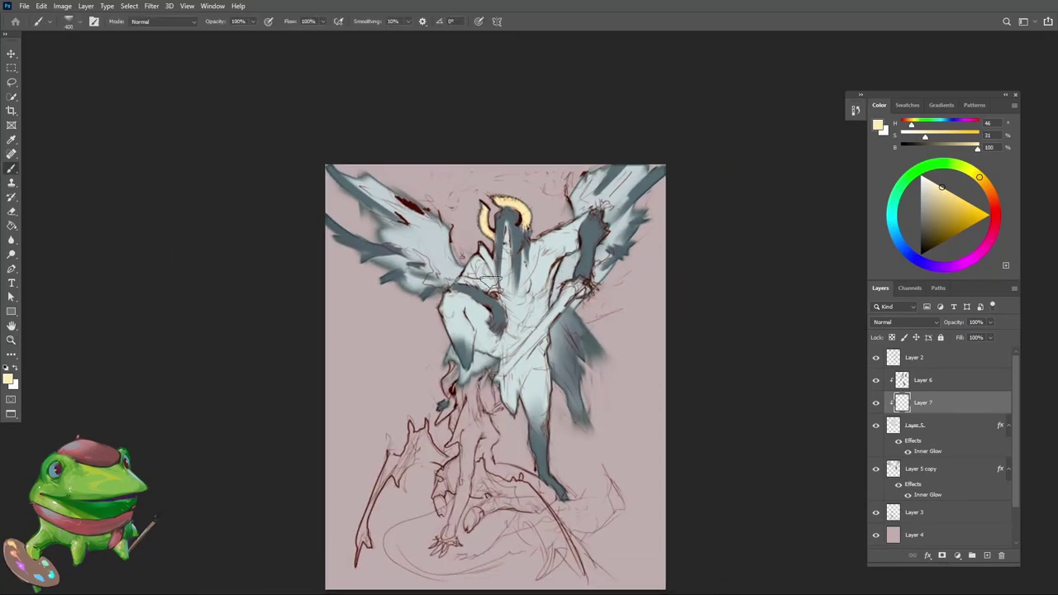
{"action": "left_click_drag", "start_coordinate": [494, 262], "coordinate": [466, 259]}
{"action": "mouse_move", "coordinate": [512, 371]}
{"action": "left_mouse_down"}
{"action": "mouse_move", "coordinate": [524, 347]}
{"action": "mouse_move", "coordinate": [486, 334]}
{"action": "mouse_move", "coordinate": [547, 329]}
{"action": "mouse_move", "coordinate": [434, 329]}
{"action": "left_mouse_up"}
{"action": "key", "text": "z"}
{"action": "key", "text": "b"}
{"action": "key", "text": "z"}
{"action": "left_click_drag", "start_coordinate": [604, 317], "coordinate": [673, 343]}
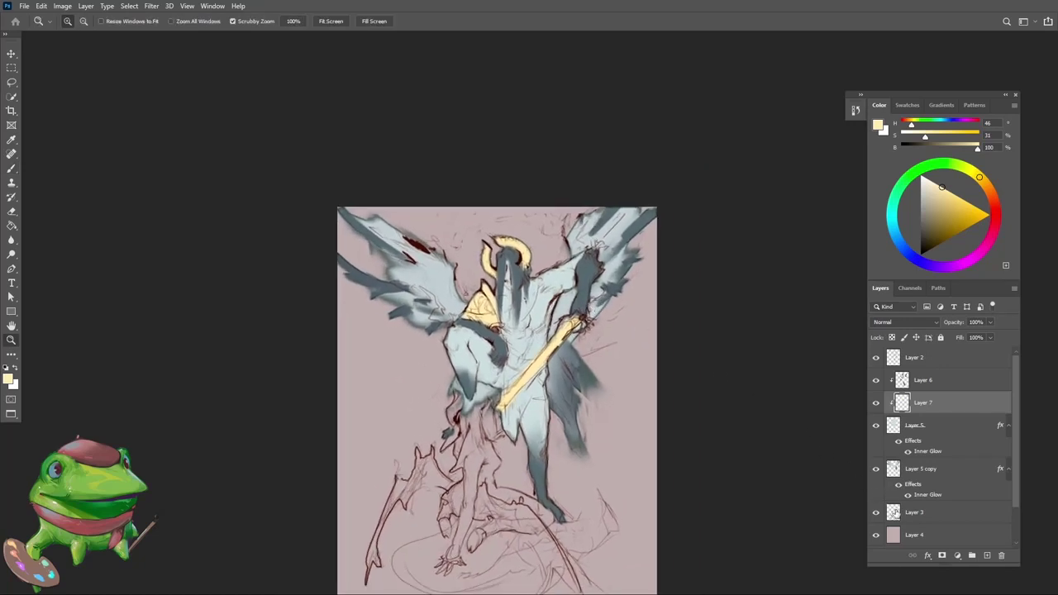
Step: Add a new layer above Layer 3 and set a pale yellow with hue 56, saturation 26 and brightness 100
{"action": "left_click", "coordinate": [901, 516]}
{"action": "key", "text": "ctrl+shift+alt+n"}
{"action": "left_click_drag", "start_coordinate": [495, 240], "coordinate": [529, 240]}
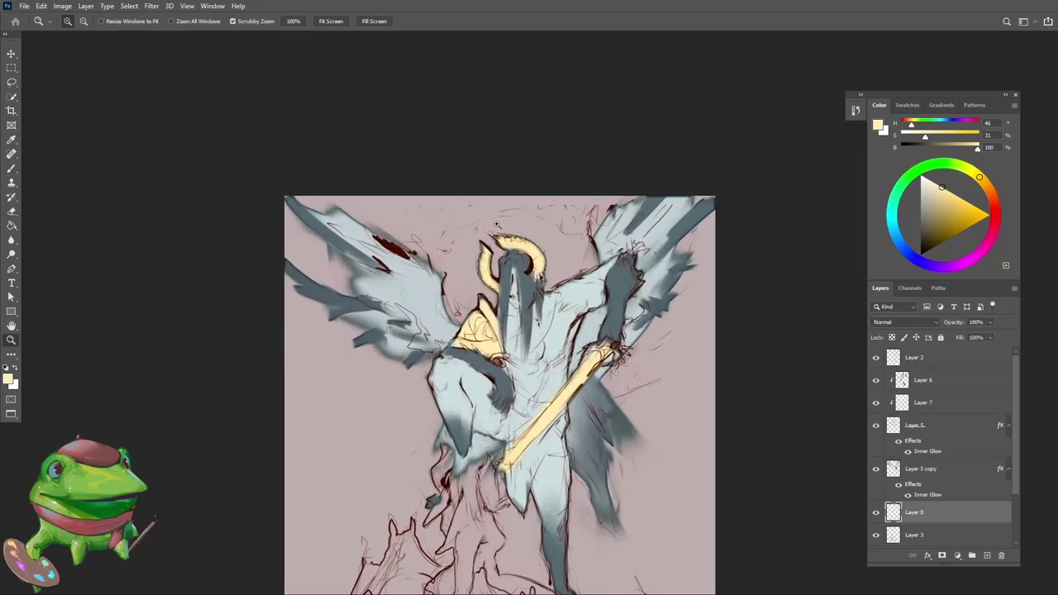
{"action": "key", "text": "b"}
{"action": "left_click_drag", "start_coordinate": [941, 186], "coordinate": [939, 183]}
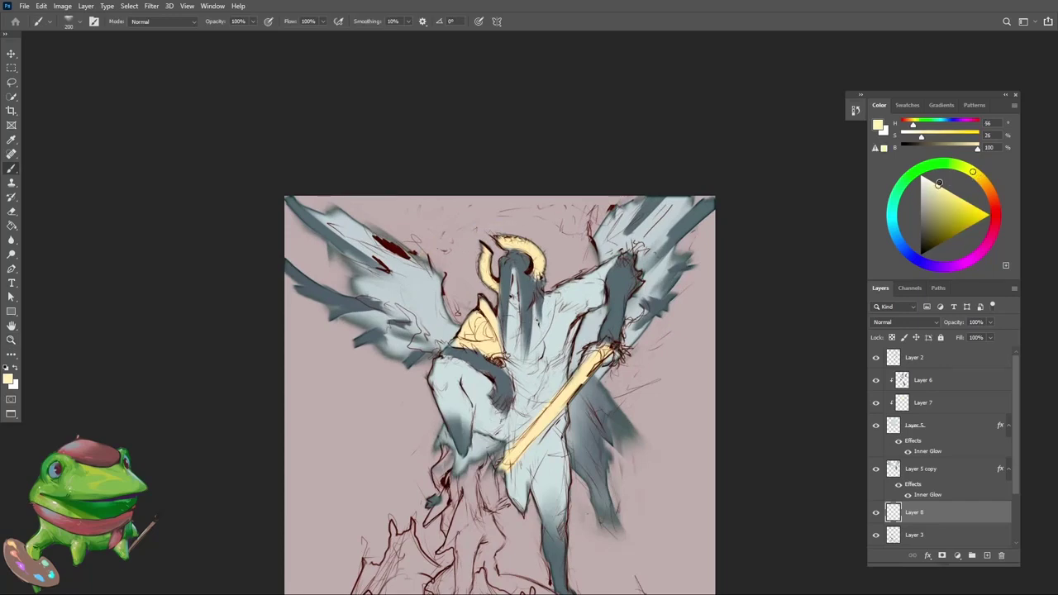
Step: Paint the upper arc of a large pale yellow halo behind the figure's head with an enlarged brush
{"action": "left_click_drag", "start_coordinate": [433, 267], "coordinate": [577, 235]}
{"action": "key", "text": "ctrl+z"}
{"action": "key", "text": "bracketright"}
{"action": "key", "text": "bracketright"}
{"action": "key", "text": "bracketright"}
{"action": "left_click_drag", "start_coordinate": [424, 259], "coordinate": [592, 266]}
Step: Try to paint the halo's lower right arc behind the raised arm
{"action": "mouse_move", "coordinate": [555, 335]}
{"action": "left_mouse_down"}
{"action": "mouse_move", "coordinate": [491, 334]}
{"action": "mouse_move", "coordinate": [542, 272]}
{"action": "mouse_move", "coordinate": [575, 287]}
{"action": "left_mouse_up"}
{"action": "key", "text": "ctrl+z"}
{"action": "key", "text": "ctrl+z"}
{"action": "key", "text": "bracketleft"}
{"action": "mouse_move", "coordinate": [556, 307]}
{"action": "left_mouse_down"}
{"action": "mouse_move", "coordinate": [573, 309]}
{"action": "mouse_move", "coordinate": [590, 367]}
{"action": "left_mouse_up"}
{"action": "key", "text": "ctrl+z"}
{"action": "key", "text": "ctrl+z"}
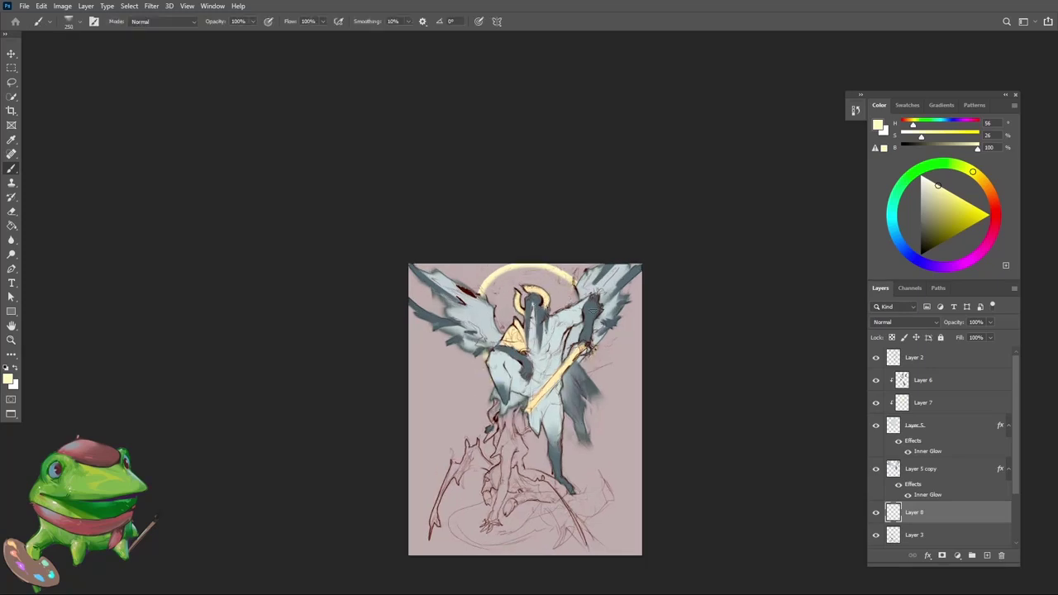
Step: Continue the pale yellow halo ring behind the right wing and down past the sword's upper end
{"action": "left_click_drag", "start_coordinate": [570, 284], "coordinate": [597, 363]}
{"action": "mouse_move", "coordinate": [580, 339]}
{"action": "left_mouse_down"}
{"action": "mouse_move", "coordinate": [608, 338]}
{"action": "mouse_move", "coordinate": [591, 377]}
{"action": "left_mouse_up"}
{"action": "key", "text": "e"}
{"action": "left_click_drag", "start_coordinate": [537, 252], "coordinate": [575, 279]}
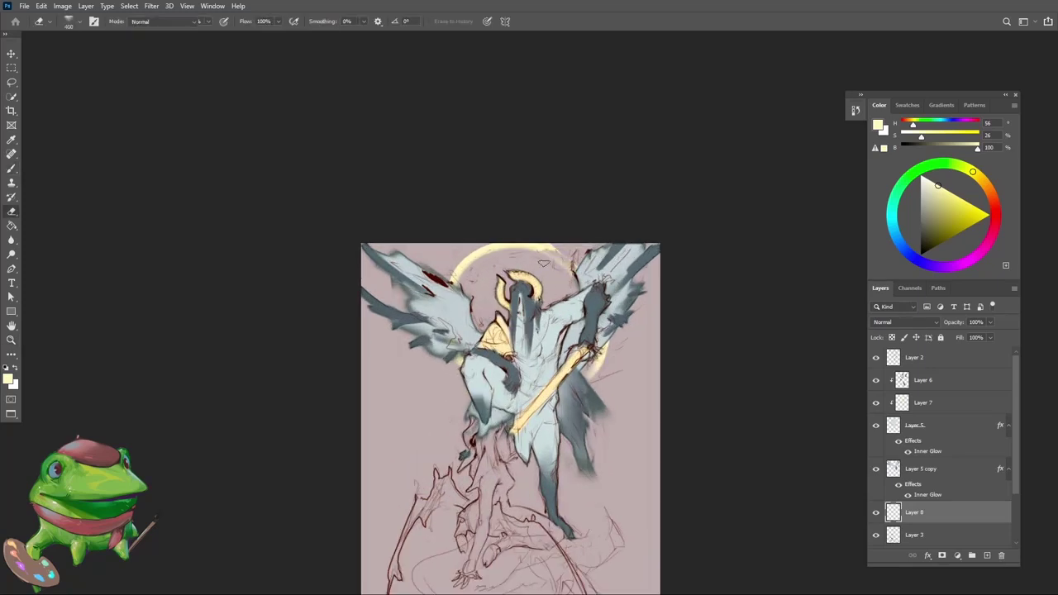
{"action": "key", "text": "ctrl+z"}
{"action": "key", "text": "b"}
{"action": "left_click_drag", "start_coordinate": [575, 332], "coordinate": [529, 334]}
{"action": "left_click_drag", "start_coordinate": [580, 337], "coordinate": [609, 344]}
{"action": "scroll", "coordinate": [608, 344], "scroll_direction": "up", "scroll_amount": 3}
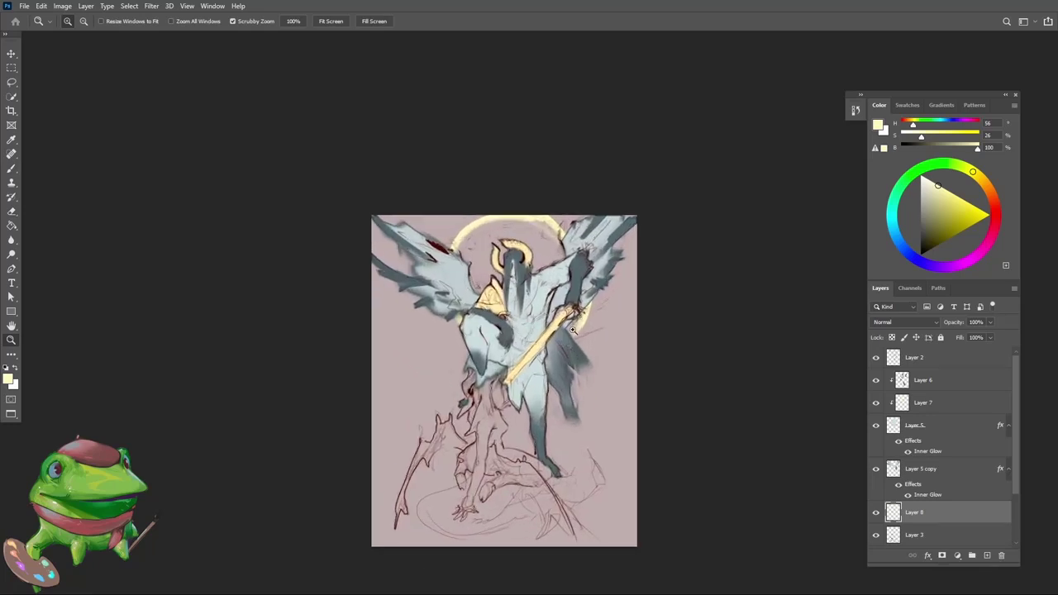
Step: Select Layer 5 copy and erase the blurred feather jutting from the lower wing over the halo
{"action": "key", "text": "v"}
{"action": "left_click", "coordinate": [582, 361]}
{"action": "key", "text": "z"}
{"action": "mouse_move", "coordinate": [591, 357]}
{"action": "left_mouse_down"}
{"action": "mouse_move", "coordinate": [572, 355]}
{"action": "mouse_move", "coordinate": [598, 349]}
{"action": "left_mouse_up"}
{"action": "key", "text": "e"}
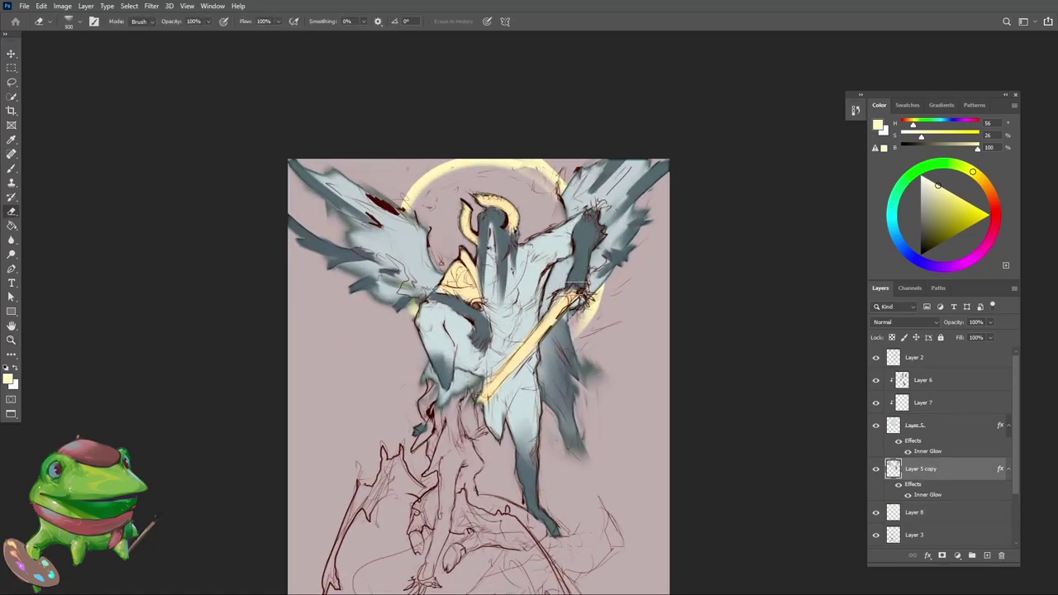
Step: Add a dark grey-blue feather at the bottom of the right wing, using colours sampled from the figure and wing
{"action": "key", "text": "b"}
{"action": "left_click", "coordinate": [551, 329], "text": "alt"}
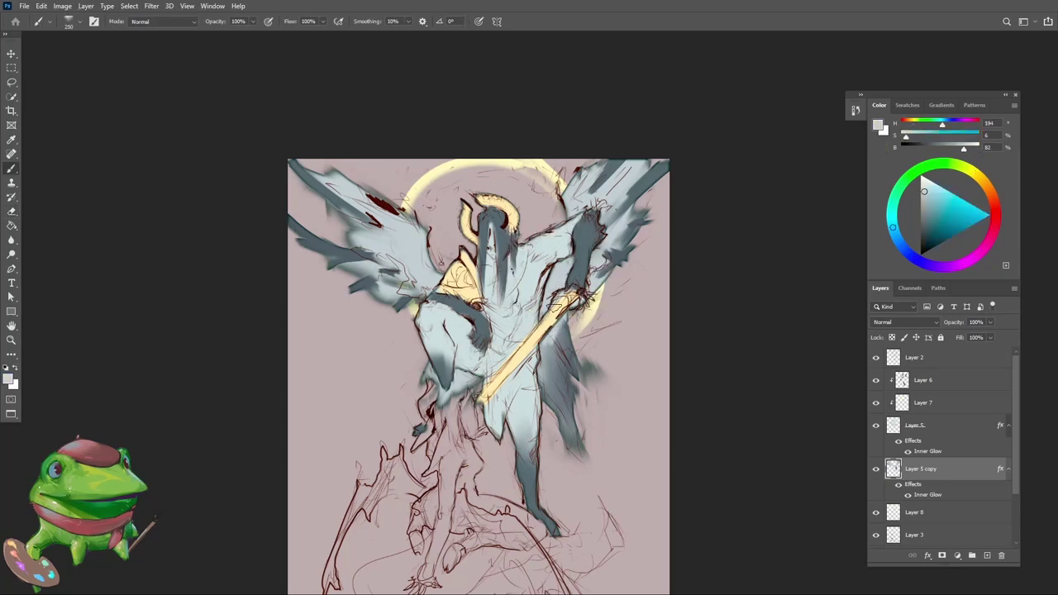
{"action": "left_click", "coordinate": [612, 262], "text": "alt"}
{"action": "left_click_drag", "start_coordinate": [588, 283], "coordinate": [635, 271]}
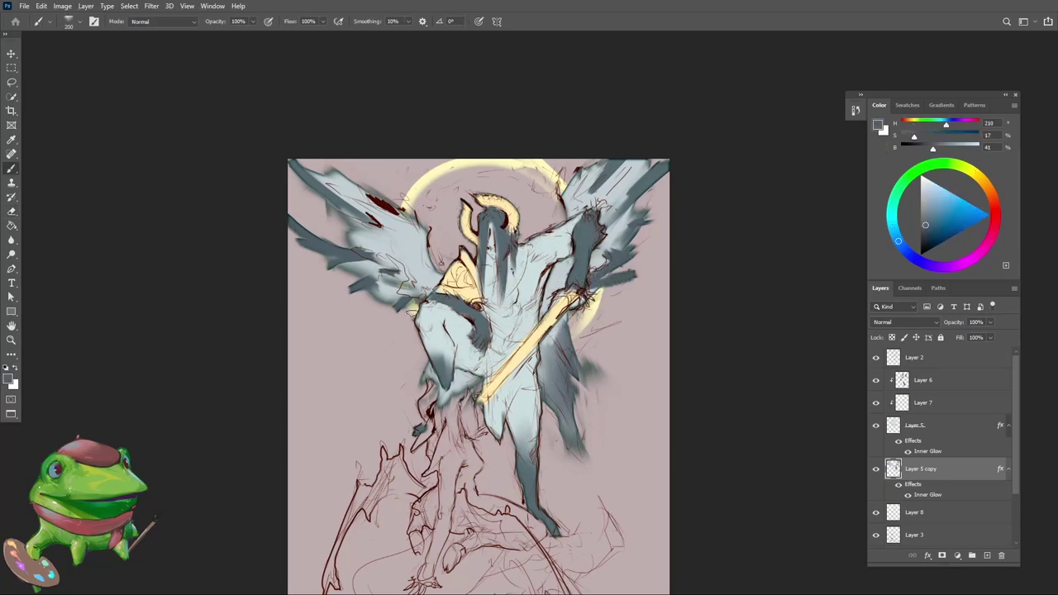
Step: Flip the canvas horizontally and erase stray paint beside the lower wing
{"action": "key", "text": "z"}
{"action": "mouse_move", "coordinate": [469, 354]}
{"action": "left_mouse_down"}
{"action": "mouse_move", "coordinate": [429, 369]}
{"action": "mouse_move", "coordinate": [433, 304]}
{"action": "left_mouse_up"}
{"action": "key", "text": "ctrl+shift+h"}
{"action": "key", "text": "e"}
{"action": "left_click_drag", "start_coordinate": [403, 339], "coordinate": [392, 378]}
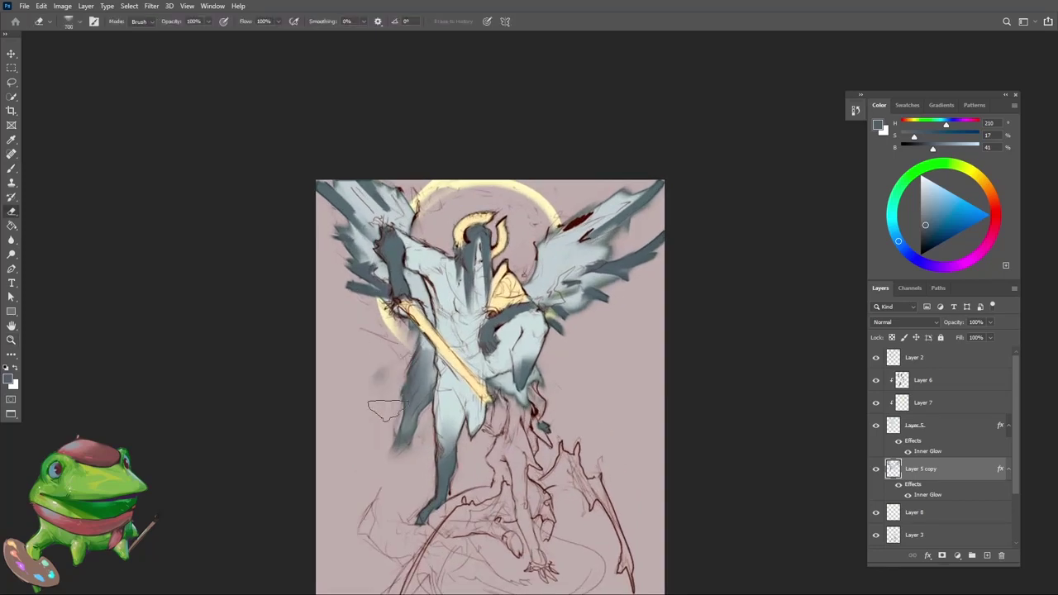
Step: Paint the lower wing's upper part pale and blend it into the dark feathers with a sampled mid-tone
{"action": "key", "text": "b"}
{"action": "left_click", "coordinate": [422, 285], "text": "alt"}
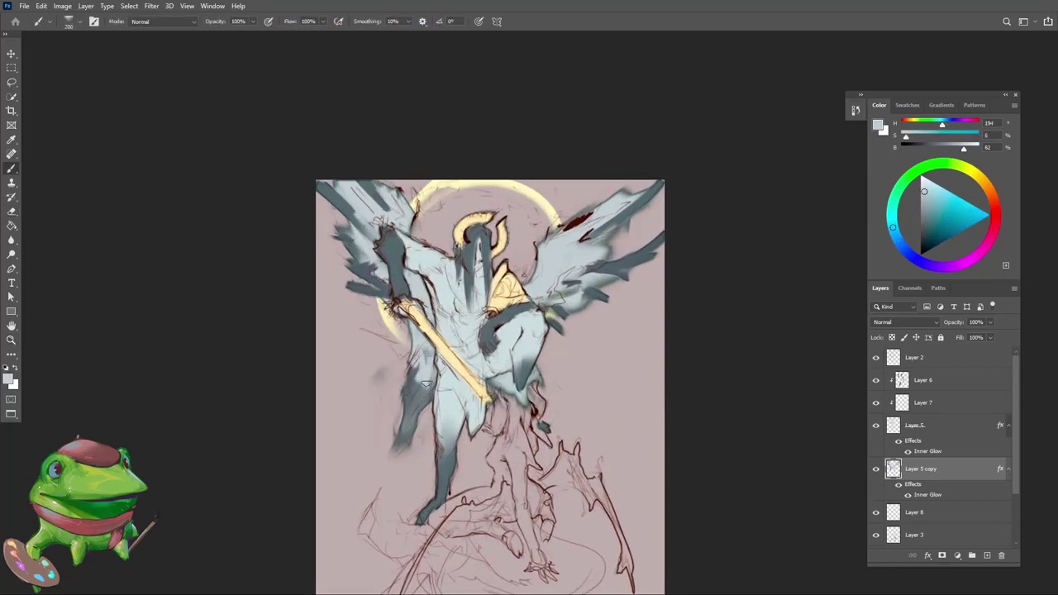
{"action": "left_click", "coordinate": [413, 397], "text": "alt"}
{"action": "left_click_drag", "start_coordinate": [410, 400], "coordinate": [405, 310]}
{"action": "scroll", "coordinate": [420, 341], "scroll_direction": "down", "scroll_amount": 1}
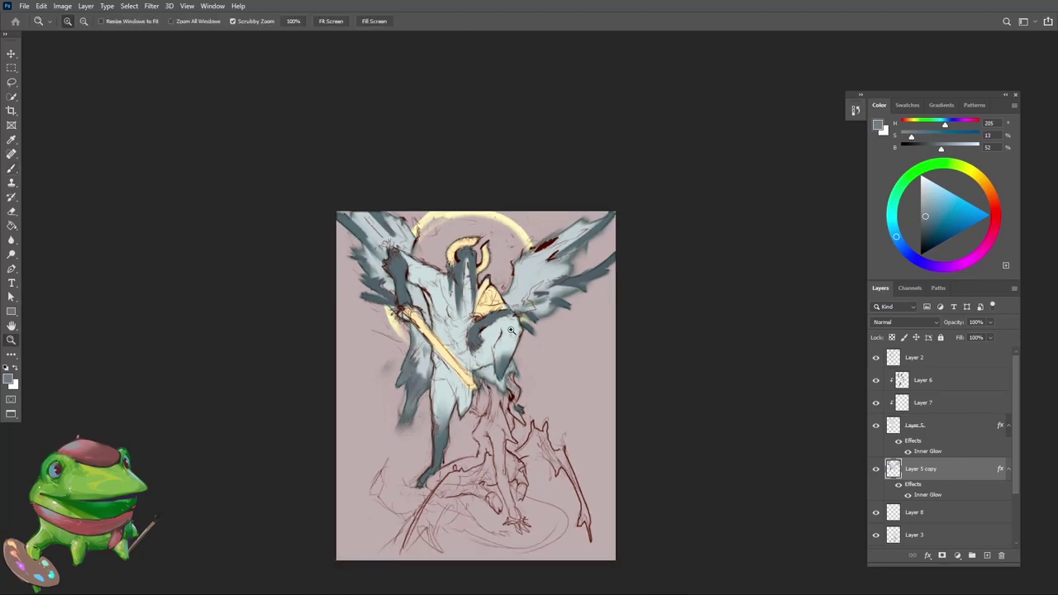
Step: Paint lighter feathers over the right wing's lower part with sampled pale tones
{"action": "scroll", "coordinate": [533, 351], "scroll_direction": "up", "scroll_amount": 1}
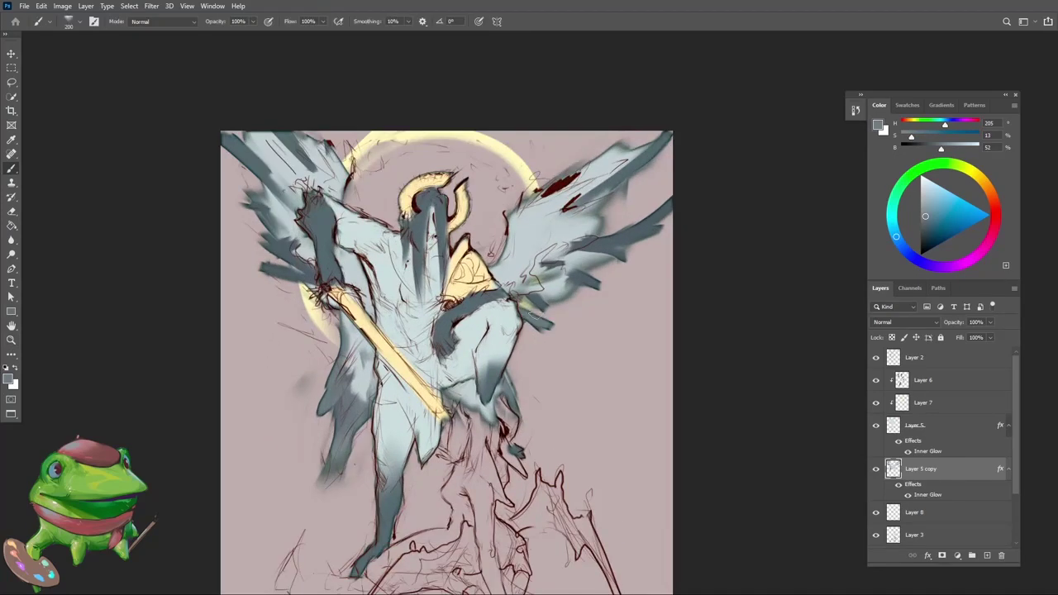
{"action": "left_click", "coordinate": [533, 307], "text": "alt"}
{"action": "mouse_move", "coordinate": [536, 279]}
{"action": "left_mouse_down"}
{"action": "mouse_move", "coordinate": [579, 260]}
{"action": "mouse_move", "coordinate": [594, 302]}
{"action": "left_mouse_up"}
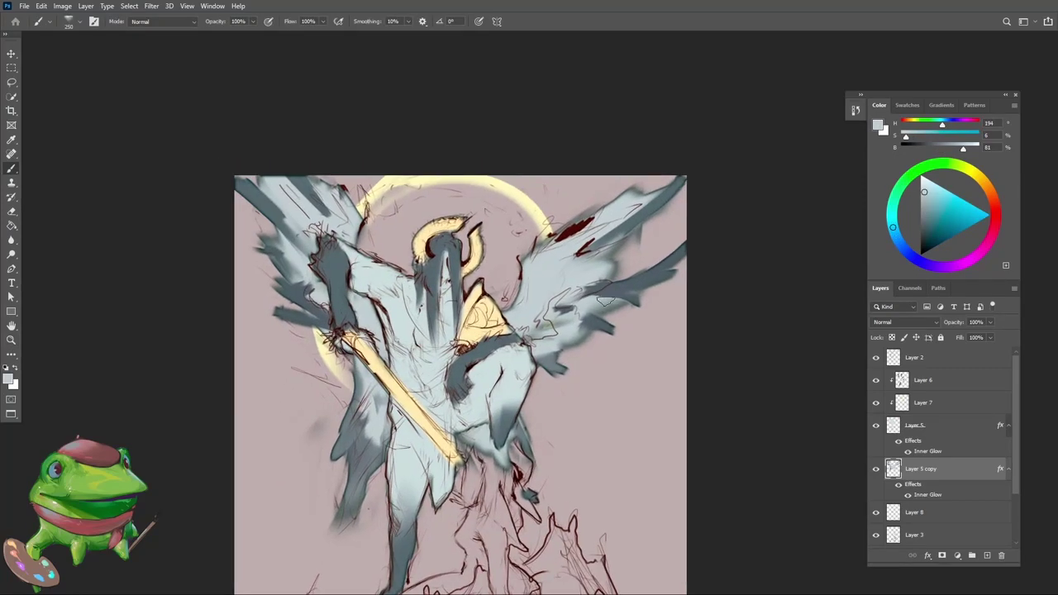
{"action": "left_click", "coordinate": [595, 301], "text": "alt"}
{"action": "scroll", "coordinate": [615, 259], "scroll_direction": "down", "scroll_amount": 2}
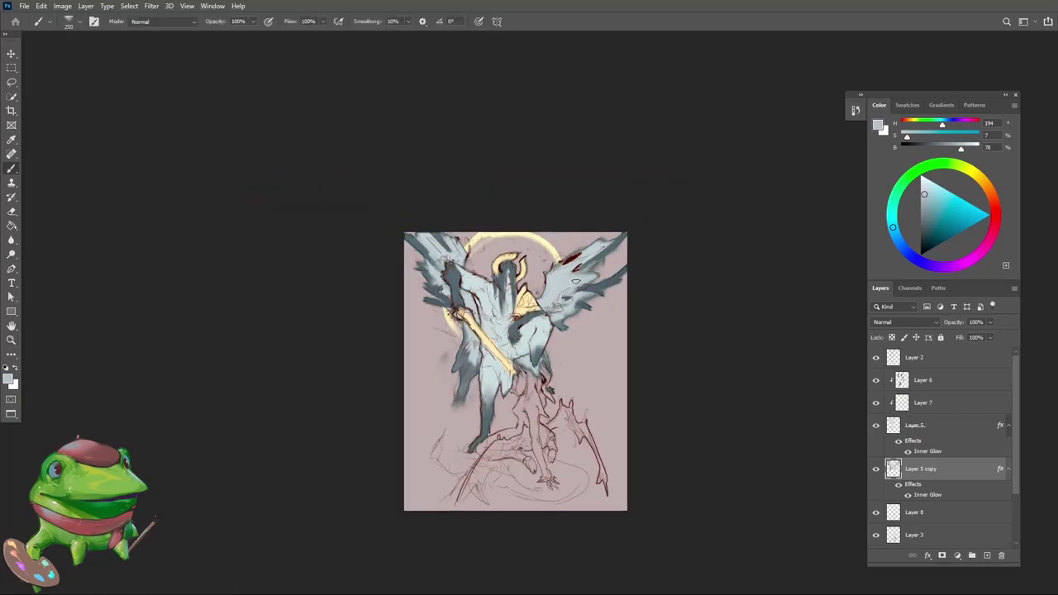
Step: Check Layer 2's content by toggling its visibility and add a new layer directly above it
{"action": "mouse_move", "coordinate": [452, 285]}
{"action": "left_mouse_down"}
{"action": "mouse_move", "coordinate": [466, 285]}
{"action": "mouse_move", "coordinate": [455, 318]}
{"action": "left_mouse_up"}
{"action": "mouse_move", "coordinate": [515, 348]}
{"action": "left_mouse_down"}
{"action": "mouse_move", "coordinate": [555, 350]}
{"action": "mouse_move", "coordinate": [597, 419]}
{"action": "left_mouse_up"}
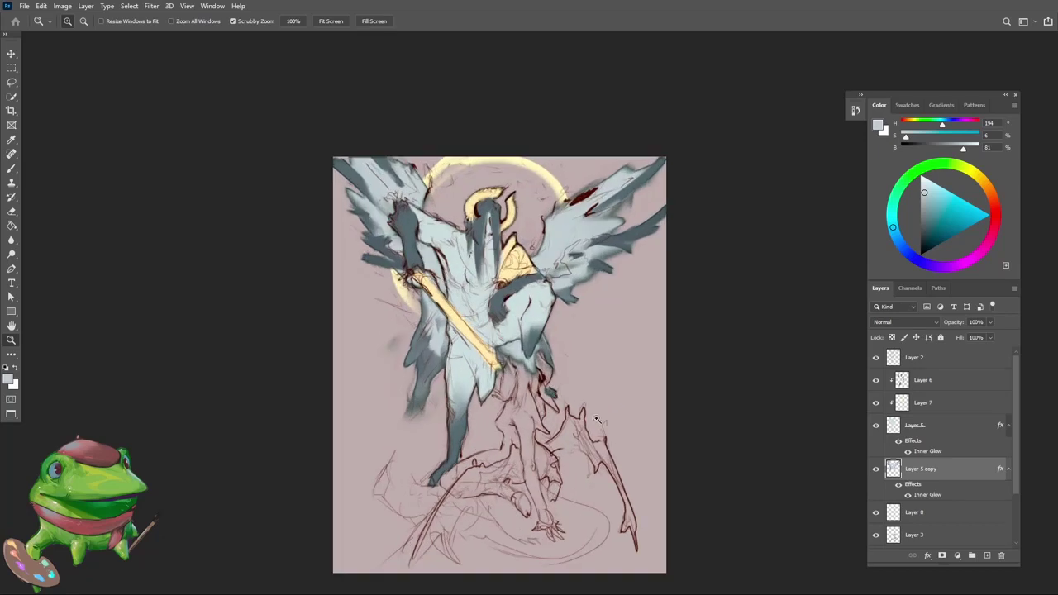
{"action": "left_click", "coordinate": [951, 516]}
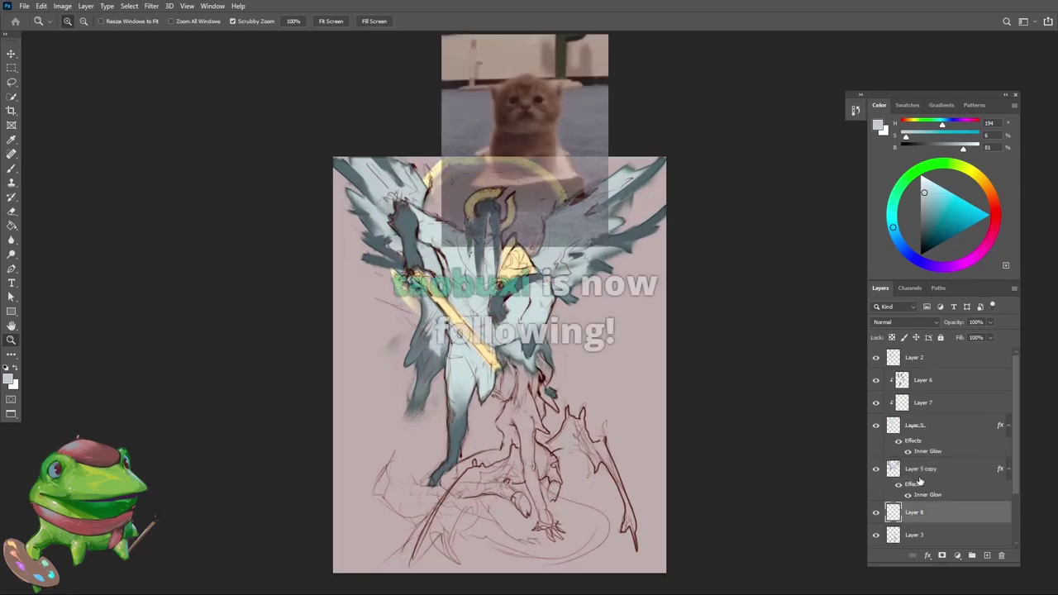
{"action": "left_click_drag", "start_coordinate": [543, 351], "coordinate": [548, 350]}
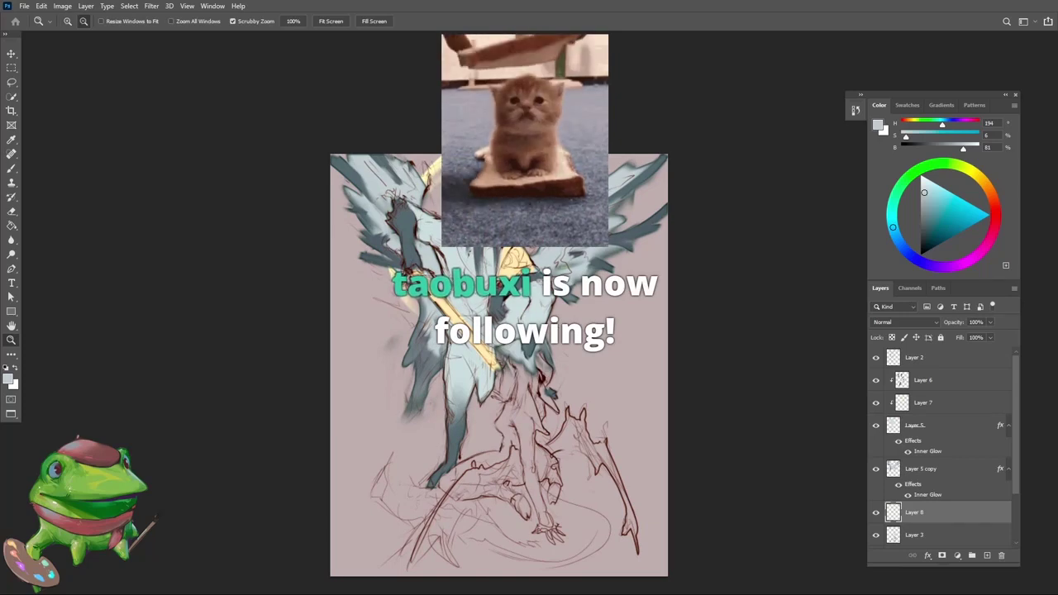
{"action": "left_click_drag", "start_coordinate": [549, 460], "coordinate": [545, 460]}
{"action": "scroll", "coordinate": [544, 459], "scroll_direction": "up", "scroll_amount": 1}
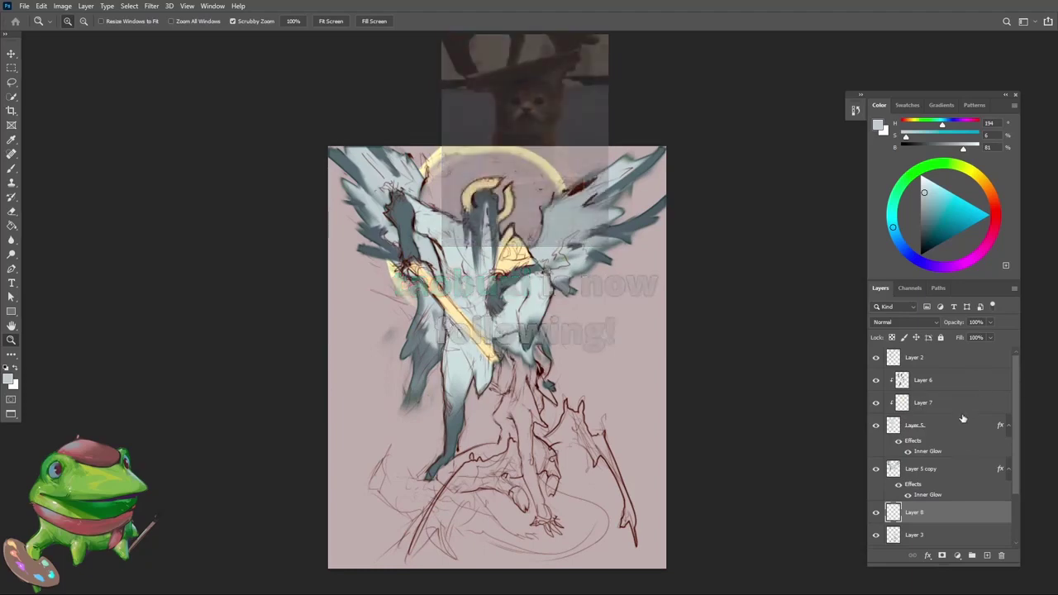
{"action": "left_click", "coordinate": [875, 357]}
{"action": "left_click", "coordinate": [876, 357]}
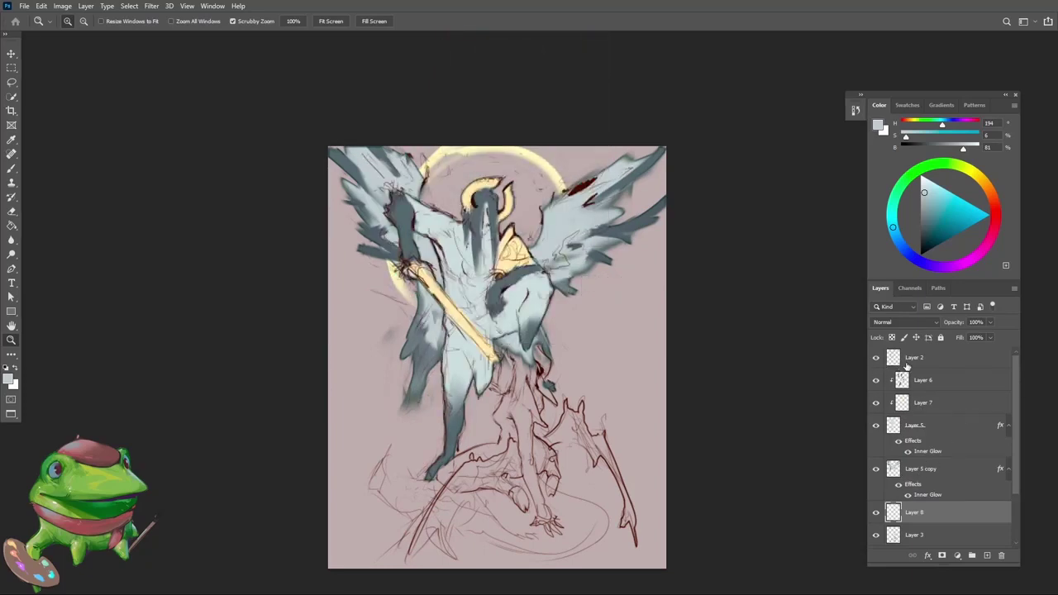
{"action": "left_click", "coordinate": [909, 362]}
{"action": "key", "text": "ctrl+u"}
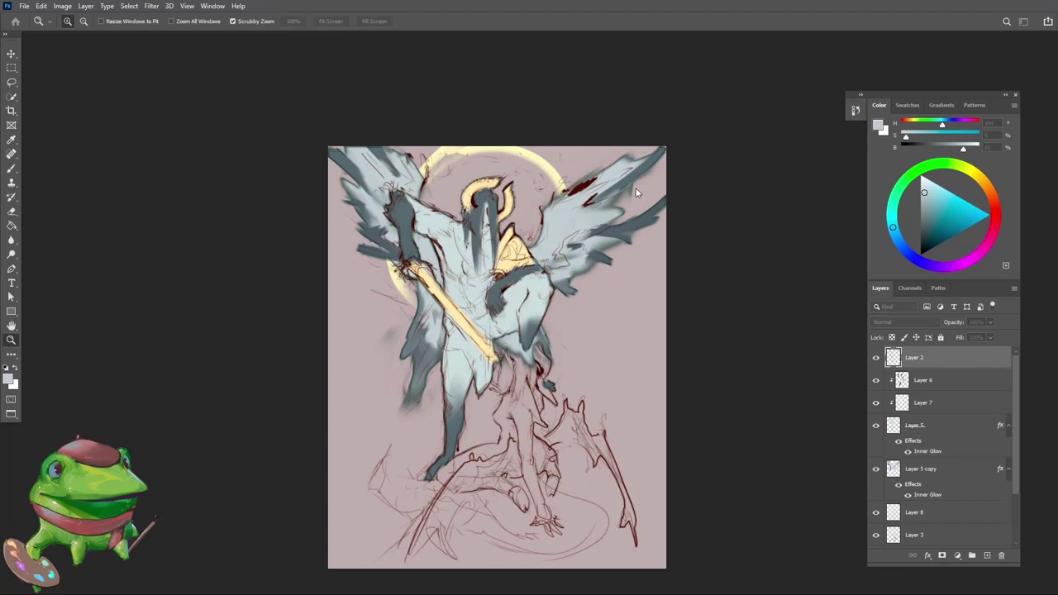
{"action": "key", "text": "ctrl+shift+alt+n"}
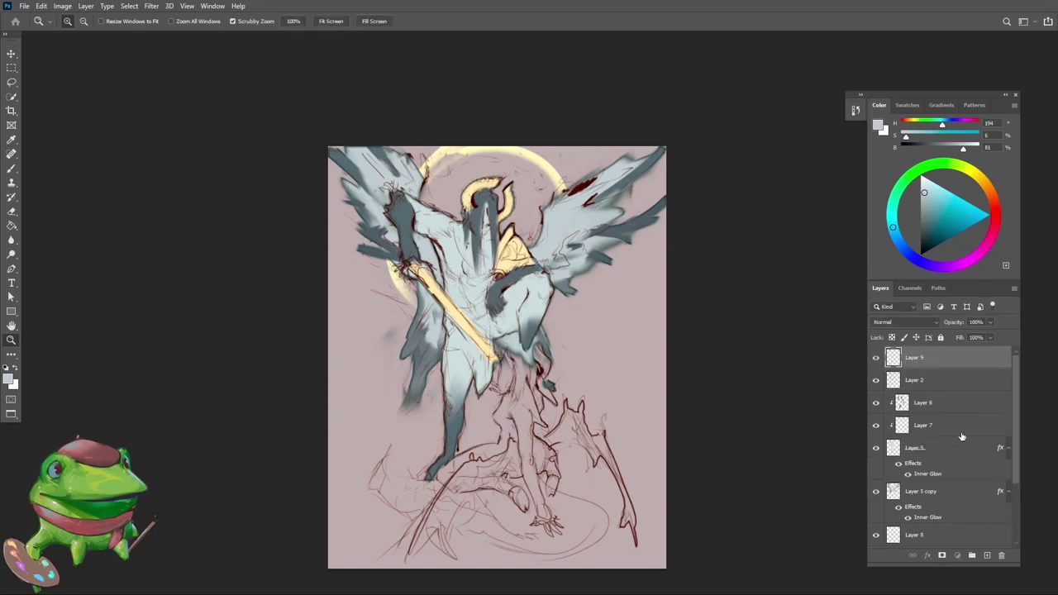
Step: Check Layer 8 and Layer 3 by toggling their visibility, and move the Layer 3 sketch above Layer 9
{"action": "left_click", "coordinate": [875, 535]}
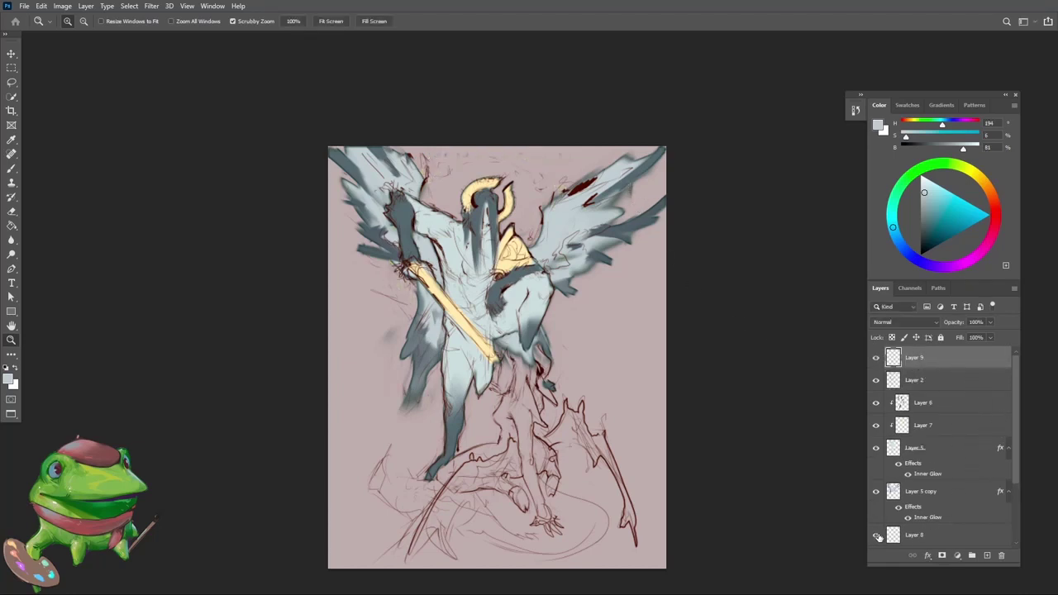
{"action": "left_click", "coordinate": [875, 534]}
{"action": "scroll", "coordinate": [1016, 473], "scroll_direction": "down", "scroll_amount": 3}
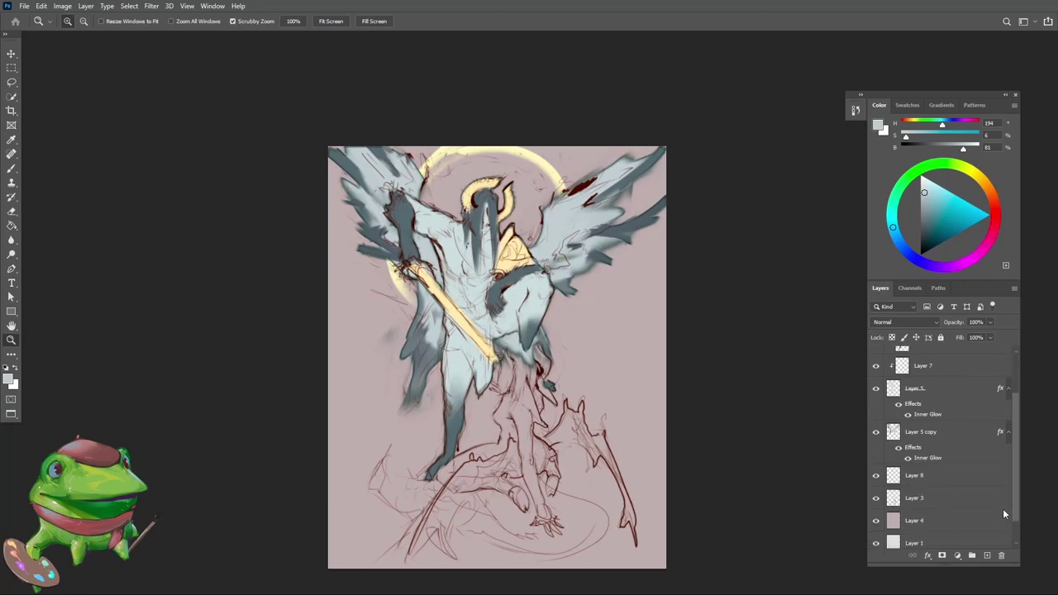
{"action": "left_click", "coordinate": [875, 495]}
{"action": "left_click", "coordinate": [875, 495]}
{"action": "left_click_drag", "start_coordinate": [914, 498], "coordinate": [906, 387]}
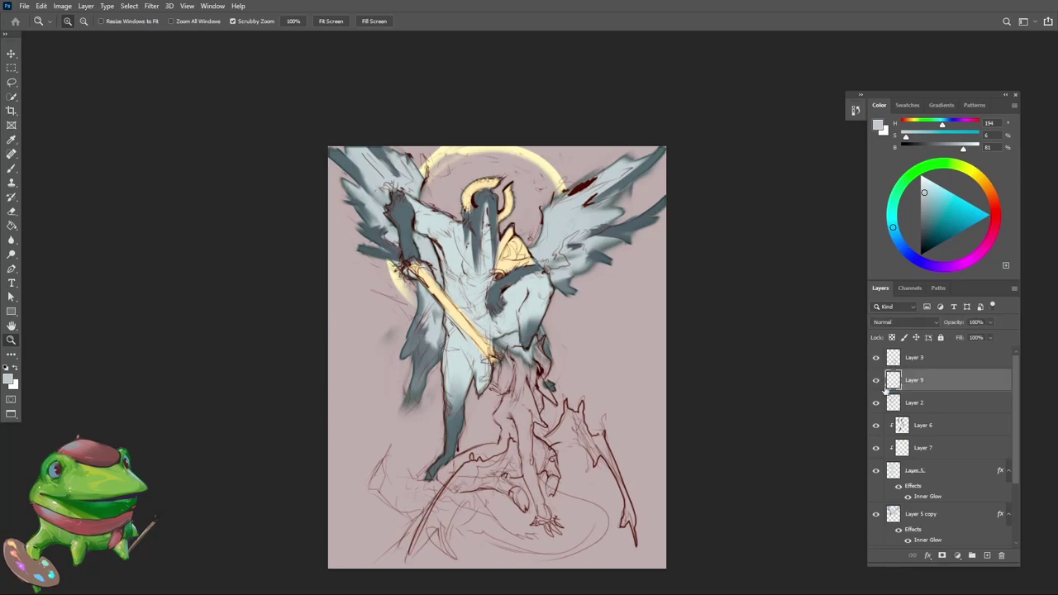
{"action": "left_click_drag", "start_coordinate": [622, 423], "coordinate": [847, 367]}
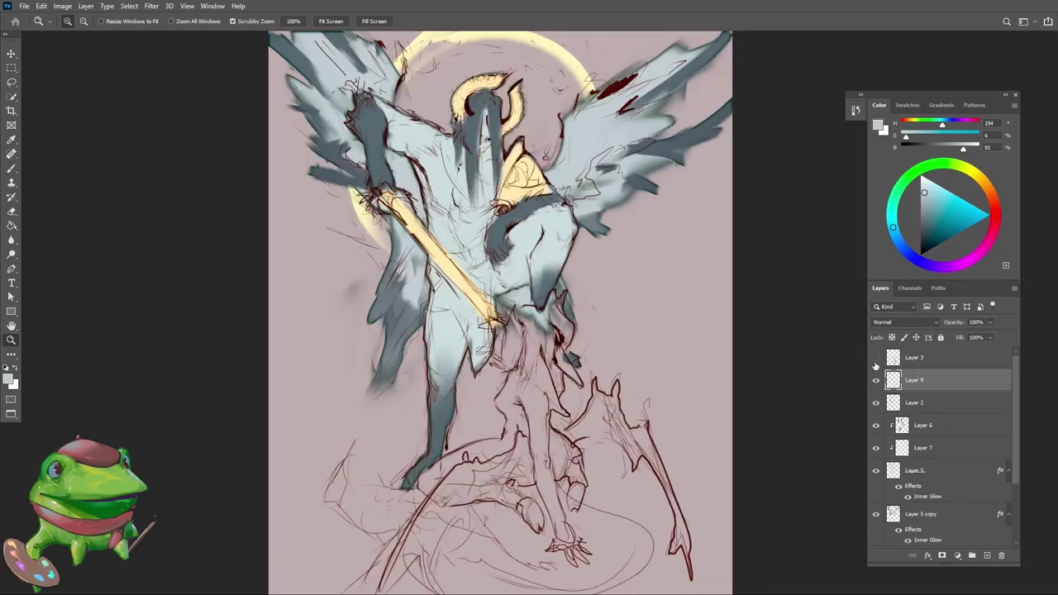
{"action": "left_click", "coordinate": [876, 362]}
{"action": "left_click_drag", "start_coordinate": [717, 397], "coordinate": [713, 370]}
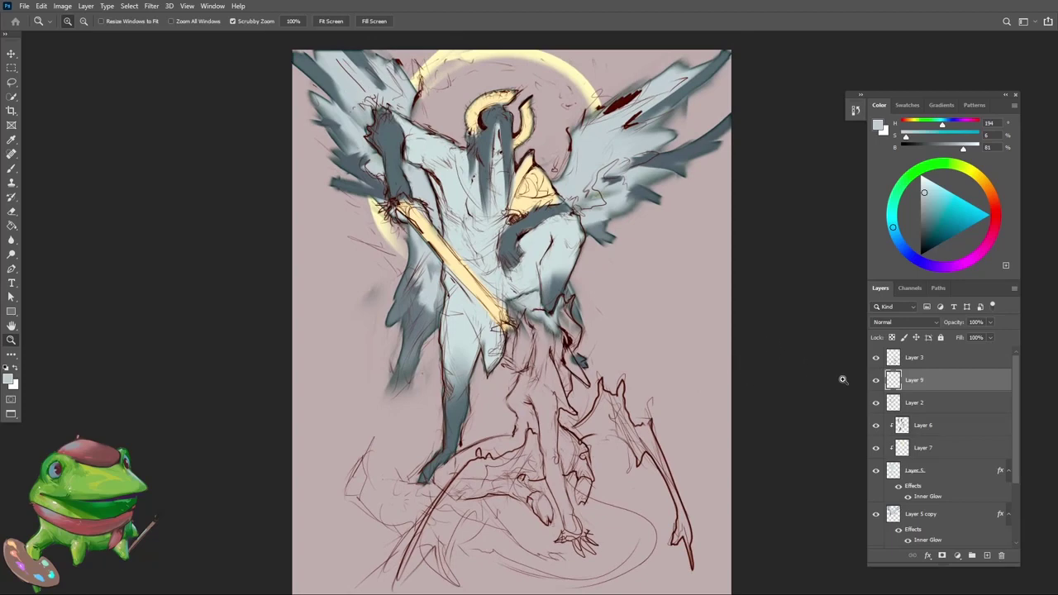
Step: Give Layer 9 an Inner Glow layer effect
{"action": "key", "text": "space"}
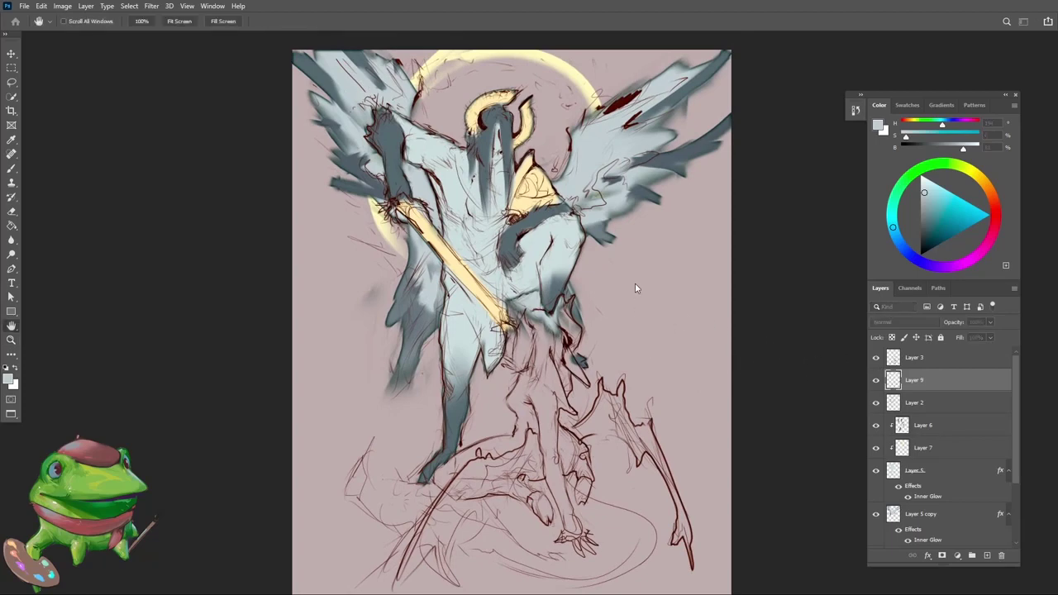
{"action": "left_click", "coordinate": [634, 284]}
{"action": "left_click", "coordinate": [947, 185]}
{"action": "left_click_drag", "start_coordinate": [629, 322], "coordinate": [639, 328]}
{"action": "left_click_drag", "start_coordinate": [638, 327], "coordinate": [626, 326]}
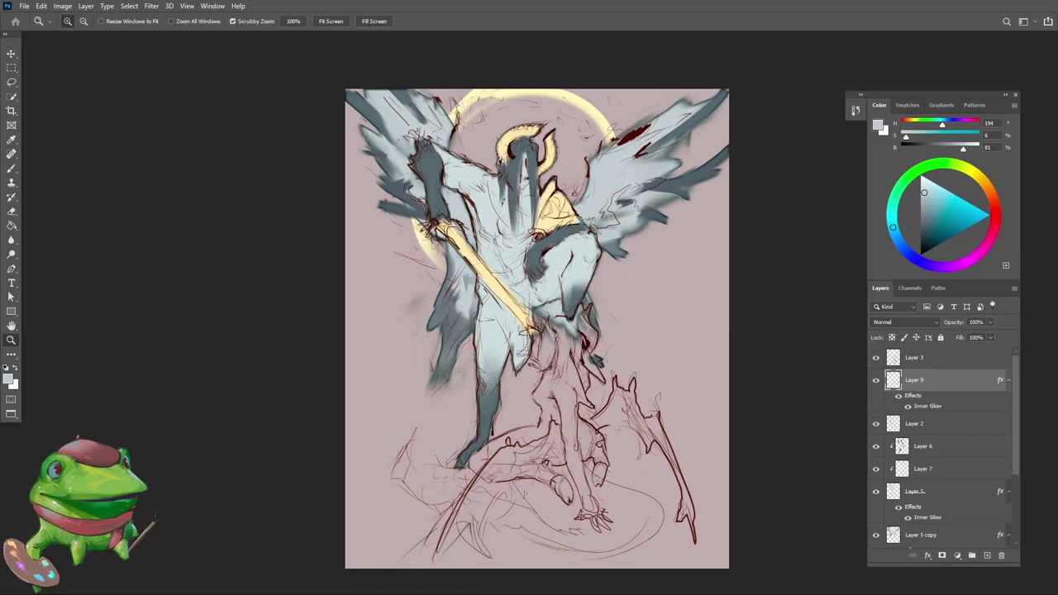
Step: Block in the crouching creature's torso and thigh on Layer 9 with a larger brush in muted maroon (H 342, S 19, B 44)
{"action": "mouse_move", "coordinate": [607, 366]}
{"action": "left_mouse_down"}
{"action": "mouse_move", "coordinate": [621, 366]}
{"action": "mouse_move", "coordinate": [642, 323]}
{"action": "mouse_move", "coordinate": [667, 317]}
{"action": "left_mouse_up"}
{"action": "key", "text": "ctrl+space"}
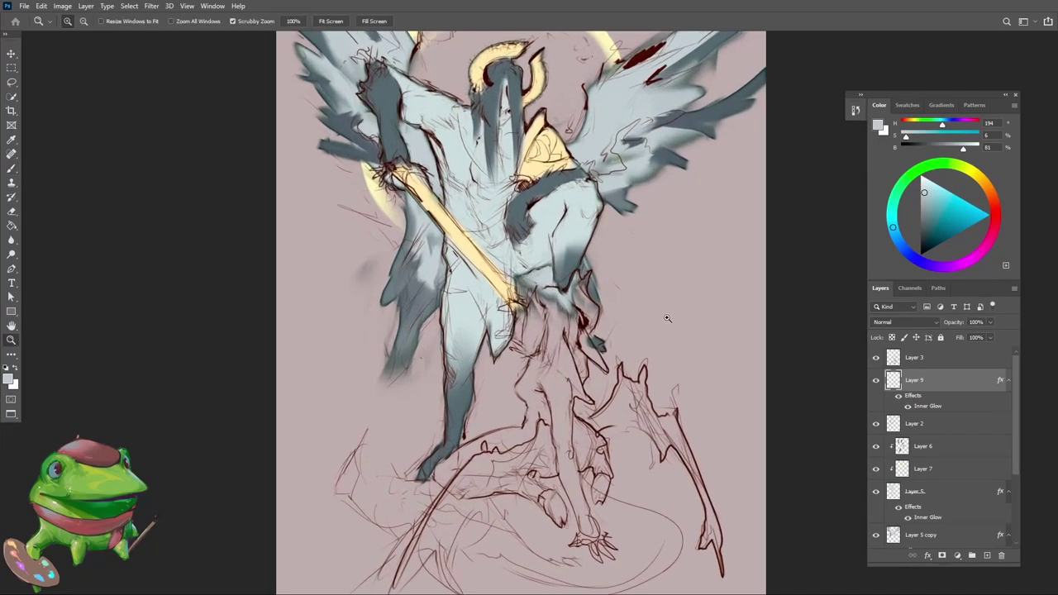
{"action": "left_click", "coordinate": [925, 237]}
{"action": "left_click", "coordinate": [993, 231]}
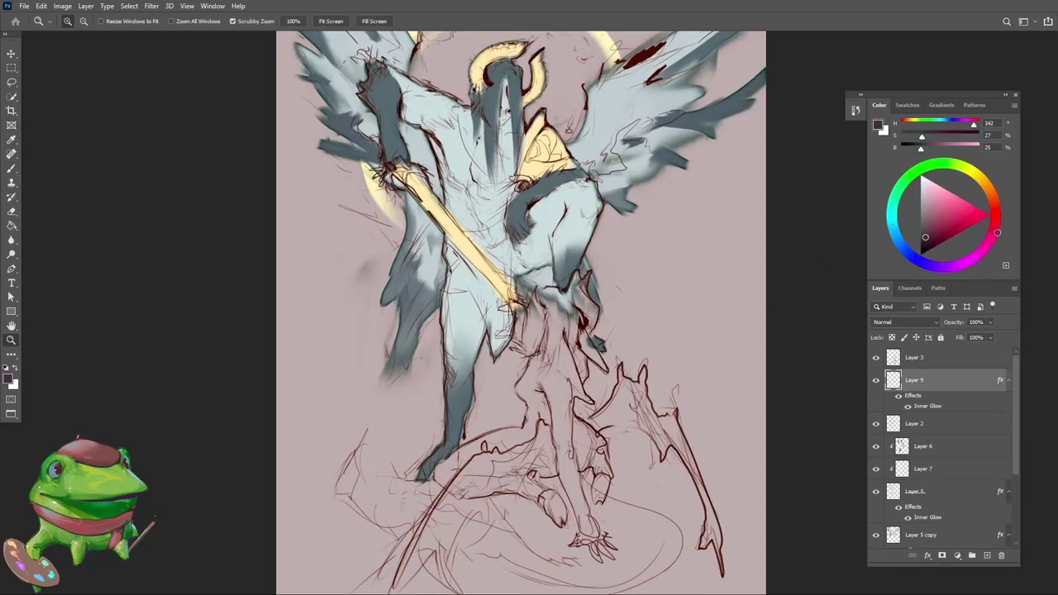
{"action": "left_click_drag", "start_coordinate": [566, 353], "coordinate": [577, 466]}
{"action": "key", "text": "ctrl+z"}
{"action": "left_click", "coordinate": [927, 223]}
{"action": "key", "text": "bracketright"}
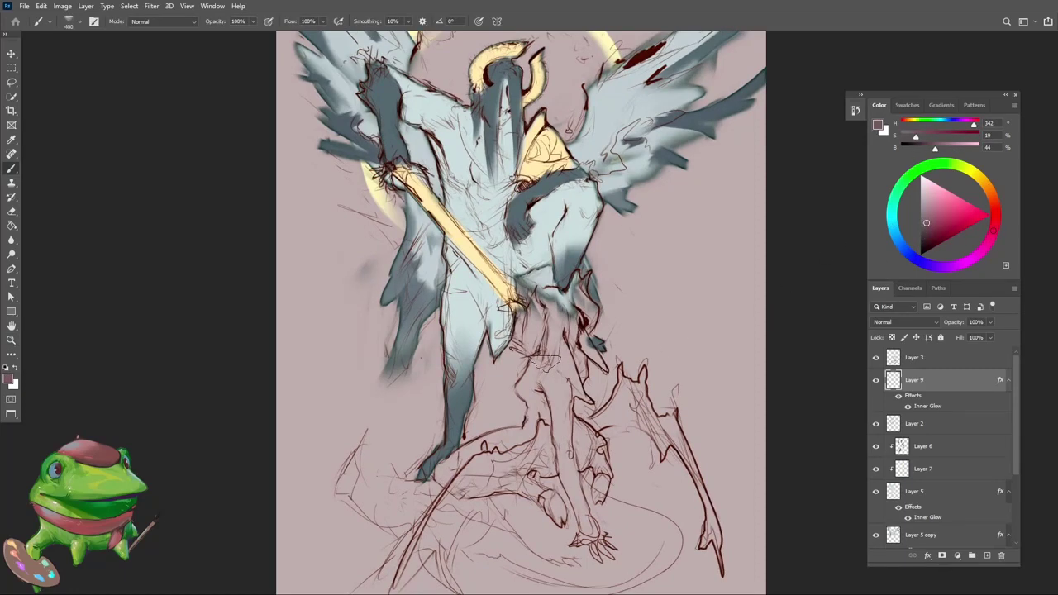
{"action": "mouse_move", "coordinate": [548, 346]}
{"action": "left_mouse_down"}
{"action": "mouse_move", "coordinate": [555, 447]}
{"action": "mouse_move", "coordinate": [541, 449]}
{"action": "left_mouse_up"}
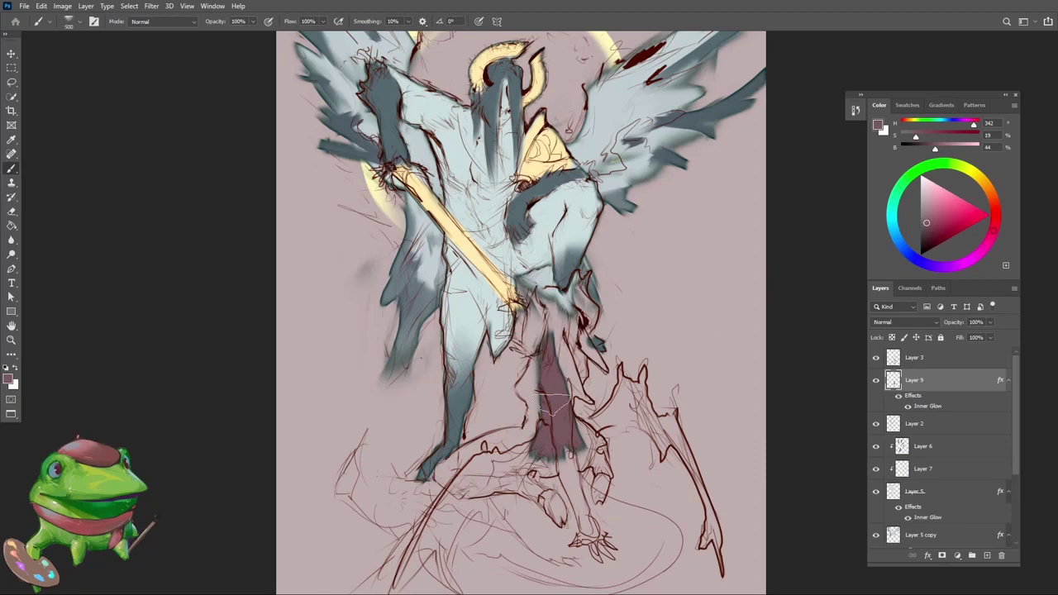
{"action": "mouse_move", "coordinate": [555, 404]}
{"action": "left_mouse_down"}
{"action": "mouse_move", "coordinate": [481, 459]}
{"action": "mouse_move", "coordinate": [488, 471]}
{"action": "mouse_move", "coordinate": [547, 443]}
{"action": "mouse_move", "coordinate": [476, 464]}
{"action": "mouse_move", "coordinate": [528, 460]}
{"action": "mouse_move", "coordinate": [536, 441]}
{"action": "mouse_move", "coordinate": [488, 472]}
{"action": "mouse_move", "coordinate": [520, 488]}
{"action": "left_mouse_up"}
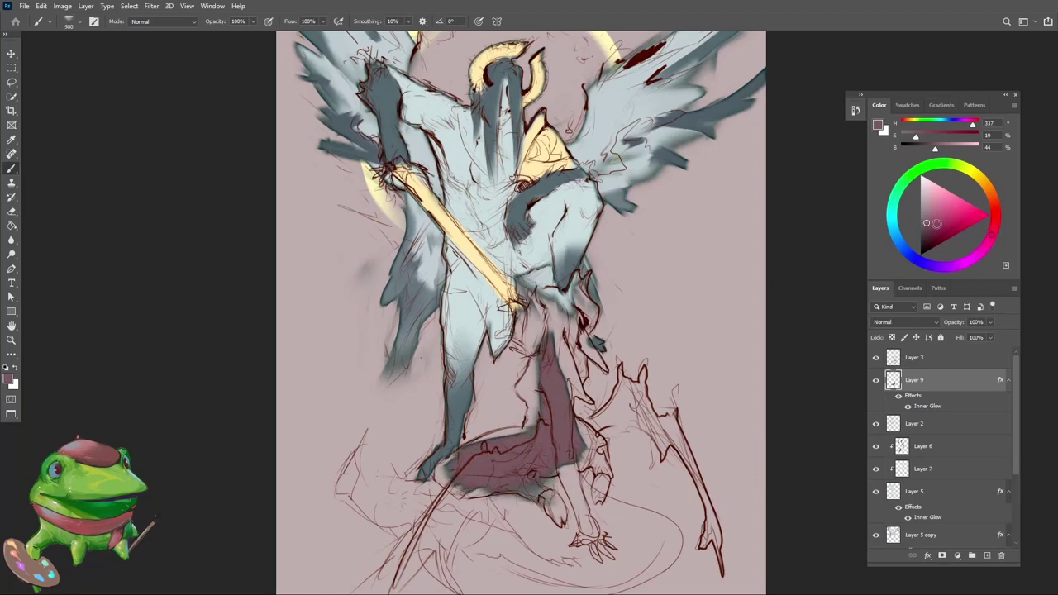
Step: Fill the creature's head, shoulders and body with a darker maroon (H 337, S 22, B 39)
{"action": "left_click", "coordinate": [927, 227]}
{"action": "mouse_move", "coordinate": [534, 357]}
{"action": "left_mouse_down"}
{"action": "mouse_move", "coordinate": [555, 418]}
{"action": "mouse_move", "coordinate": [496, 462]}
{"action": "mouse_move", "coordinate": [519, 450]}
{"action": "mouse_move", "coordinate": [538, 387]}
{"action": "mouse_move", "coordinate": [556, 422]}
{"action": "mouse_move", "coordinate": [554, 355]}
{"action": "mouse_move", "coordinate": [569, 314]}
{"action": "mouse_move", "coordinate": [547, 312]}
{"action": "mouse_move", "coordinate": [536, 329]}
{"action": "left_mouse_up"}
{"action": "key", "text": "bracketleft"}
{"action": "key", "text": "ctrl+space"}
{"action": "left_click_drag", "start_coordinate": [539, 290], "coordinate": [552, 289]}
{"action": "mouse_move", "coordinate": [542, 335]}
{"action": "left_mouse_down"}
{"action": "mouse_move", "coordinate": [531, 303]}
{"action": "mouse_move", "coordinate": [565, 303]}
{"action": "mouse_move", "coordinate": [569, 339]}
{"action": "mouse_move", "coordinate": [588, 289]}
{"action": "mouse_move", "coordinate": [578, 390]}
{"action": "mouse_move", "coordinate": [536, 409]}
{"action": "mouse_move", "coordinate": [526, 376]}
{"action": "mouse_move", "coordinate": [537, 351]}
{"action": "mouse_move", "coordinate": [506, 324]}
{"action": "mouse_move", "coordinate": [513, 306]}
{"action": "mouse_move", "coordinate": [558, 348]}
{"action": "mouse_move", "coordinate": [531, 381]}
{"action": "left_mouse_up"}
{"action": "key", "text": "bracketleft"}
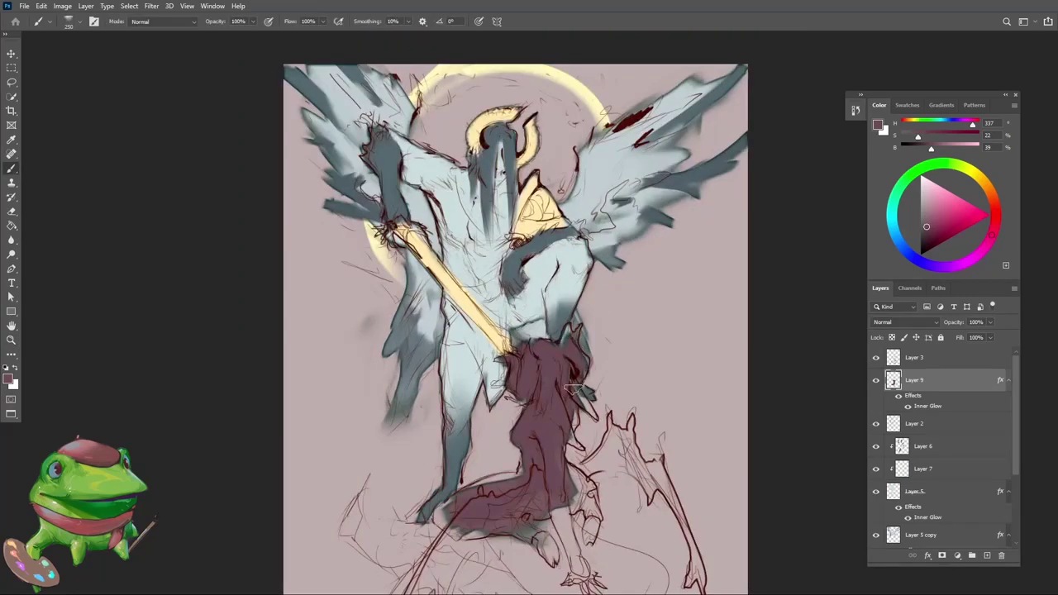
Step: Block in the creature's lower-left wing, near foot and the base of its right wing in the same maroon
{"action": "left_click_drag", "start_coordinate": [589, 482], "coordinate": [572, 425]}
{"action": "key", "text": "bracketright"}
{"action": "left_click_drag", "start_coordinate": [449, 457], "coordinate": [446, 460]}
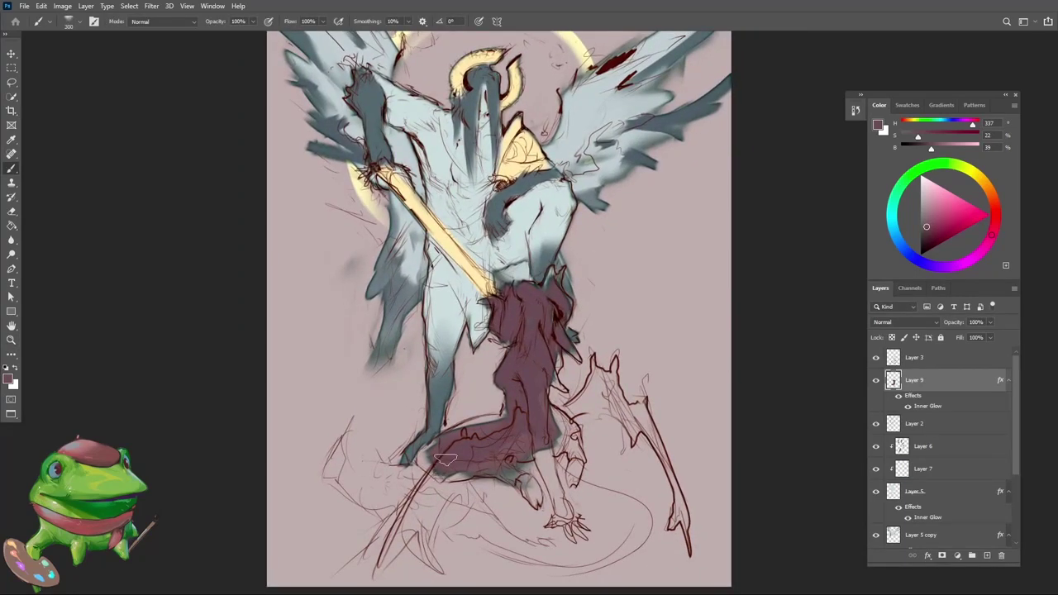
{"action": "mouse_move", "coordinate": [395, 556]}
{"action": "left_mouse_down"}
{"action": "mouse_move", "coordinate": [425, 504]}
{"action": "mouse_move", "coordinate": [434, 516]}
{"action": "mouse_move", "coordinate": [460, 460]}
{"action": "mouse_move", "coordinate": [441, 481]}
{"action": "mouse_move", "coordinate": [558, 418]}
{"action": "mouse_move", "coordinate": [599, 376]}
{"action": "mouse_move", "coordinate": [616, 405]}
{"action": "mouse_move", "coordinate": [551, 432]}
{"action": "left_mouse_up"}
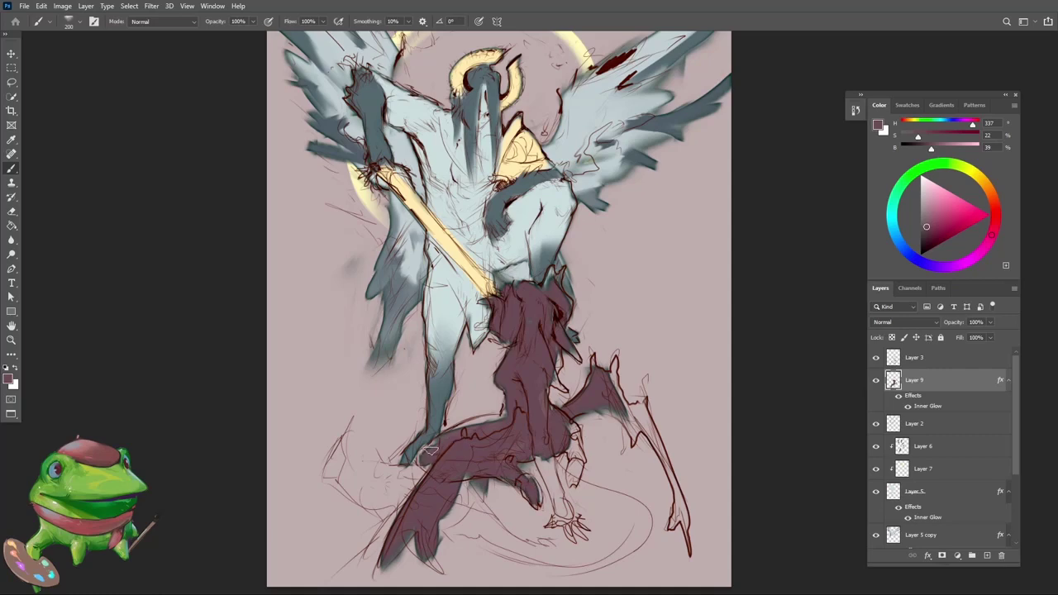
Step: Refine the creature's lower-left wing by erasing spill between its points and repainting its edges and tips
{"action": "mouse_move", "coordinate": [447, 436]}
{"action": "left_mouse_down"}
{"action": "mouse_move", "coordinate": [460, 444]}
{"action": "mouse_move", "coordinate": [448, 440]}
{"action": "mouse_move", "coordinate": [495, 417]}
{"action": "mouse_move", "coordinate": [446, 463]}
{"action": "mouse_move", "coordinate": [461, 471]}
{"action": "left_mouse_up"}
{"action": "key", "text": "bracketright"}
{"action": "left_click_drag", "start_coordinate": [455, 536], "coordinate": [456, 505]}
{"action": "key", "text": "e"}
{"action": "mouse_move", "coordinate": [471, 479]}
{"action": "left_mouse_down"}
{"action": "mouse_move", "coordinate": [440, 531]}
{"action": "mouse_move", "coordinate": [459, 492]}
{"action": "mouse_move", "coordinate": [421, 527]}
{"action": "left_mouse_up"}
{"action": "key", "text": "b"}
{"action": "left_click_drag", "start_coordinate": [395, 494], "coordinate": [377, 541]}
{"action": "left_click_drag", "start_coordinate": [409, 465], "coordinate": [355, 533]}
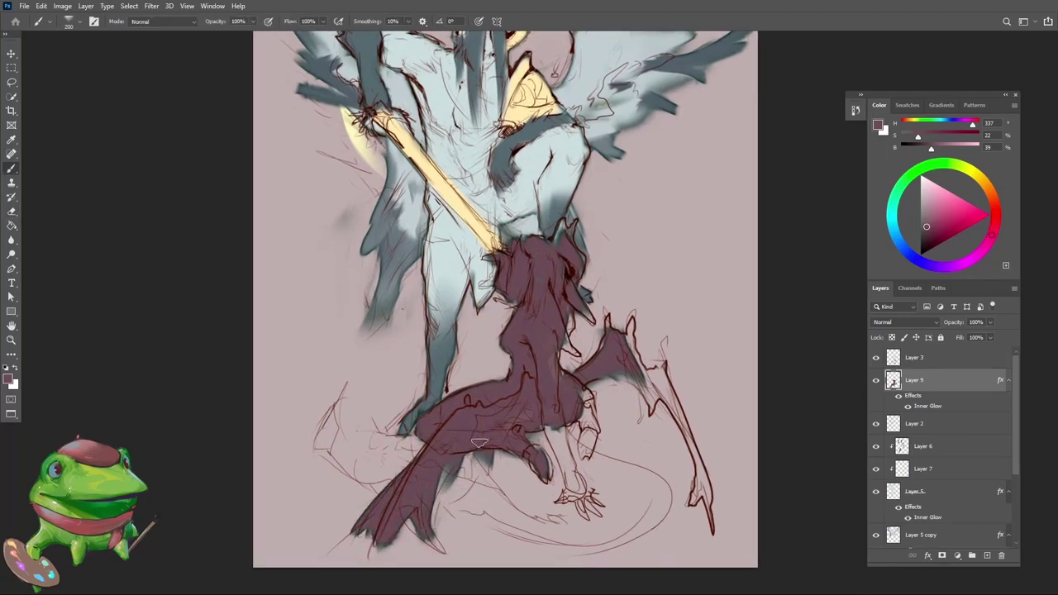
Step: Paint the creature's supporting forearm, clawed hand and far foot in maroon
{"action": "mouse_move", "coordinate": [549, 426]}
{"action": "left_mouse_down"}
{"action": "mouse_move", "coordinate": [582, 511]}
{"action": "mouse_move", "coordinate": [592, 493]}
{"action": "left_mouse_up"}
{"action": "mouse_move", "coordinate": [571, 395]}
{"action": "left_mouse_down"}
{"action": "mouse_move", "coordinate": [590, 455]}
{"action": "mouse_move", "coordinate": [590, 438]}
{"action": "left_mouse_up"}
{"action": "left_click_drag", "start_coordinate": [539, 465], "coordinate": [521, 436]}
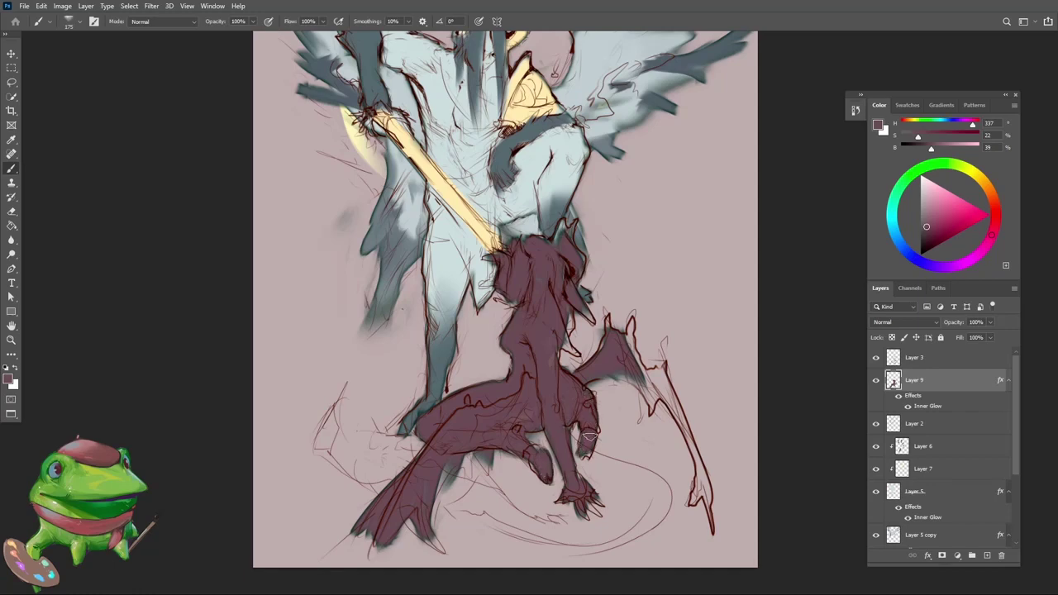
{"action": "left_click_drag", "start_coordinate": [589, 436], "coordinate": [585, 451]}
Step: Fill the creature's right wing in maroon down to its pointed tip with a smaller brush
{"action": "left_click_drag", "start_coordinate": [617, 359], "coordinate": [565, 386]}
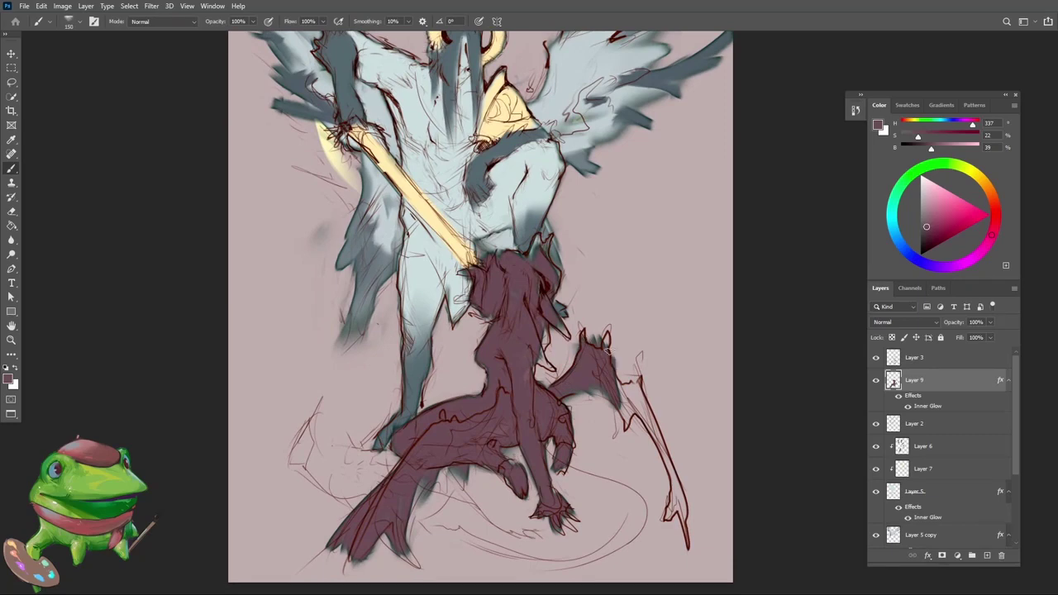
{"action": "mouse_move", "coordinate": [607, 349]}
{"action": "left_mouse_down"}
{"action": "mouse_move", "coordinate": [635, 413]}
{"action": "mouse_move", "coordinate": [652, 422]}
{"action": "mouse_move", "coordinate": [682, 529]}
{"action": "left_mouse_up"}
{"action": "left_click_drag", "start_coordinate": [650, 452], "coordinate": [640, 478]}
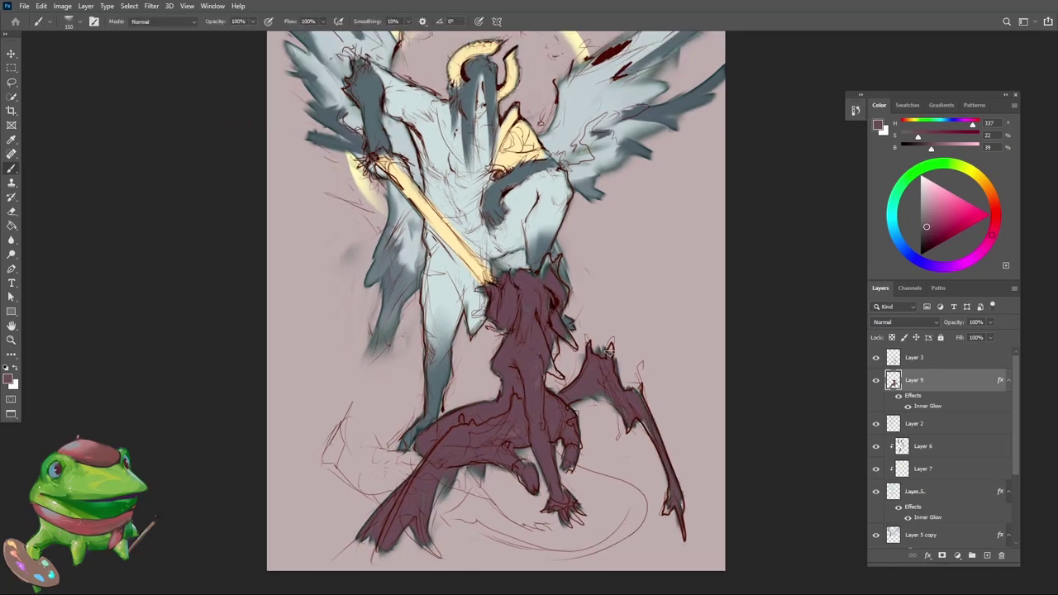
{"action": "mouse_move", "coordinate": [600, 363]}
{"action": "left_mouse_down"}
{"action": "mouse_move", "coordinate": [553, 364]}
{"action": "mouse_move", "coordinate": [602, 352]}
{"action": "left_mouse_up"}
{"action": "key", "text": "e"}
{"action": "key", "text": "b"}
{"action": "key", "text": "bracketleft"}
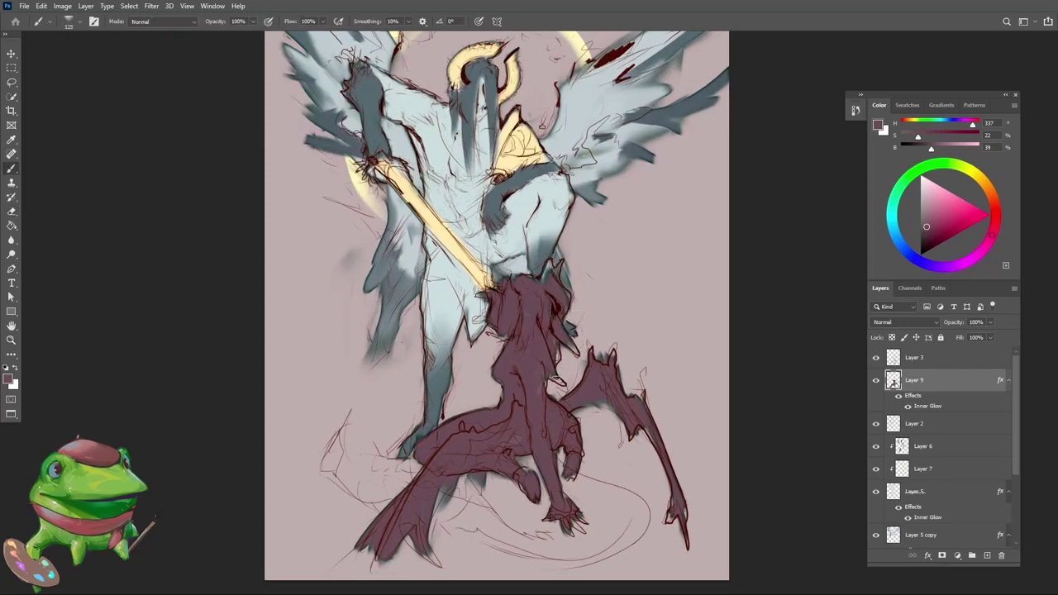
Step: Paint the pointed spikes beside the creature's head and shoulder in maroon
{"action": "left_click_drag", "start_coordinate": [555, 378], "coordinate": [569, 321]}
{"action": "mouse_move", "coordinate": [572, 327]}
{"action": "left_mouse_down"}
{"action": "mouse_move", "coordinate": [590, 332]}
{"action": "mouse_move", "coordinate": [547, 314]}
{"action": "left_mouse_up"}
{"action": "left_click_drag", "start_coordinate": [558, 351], "coordinate": [595, 357]}
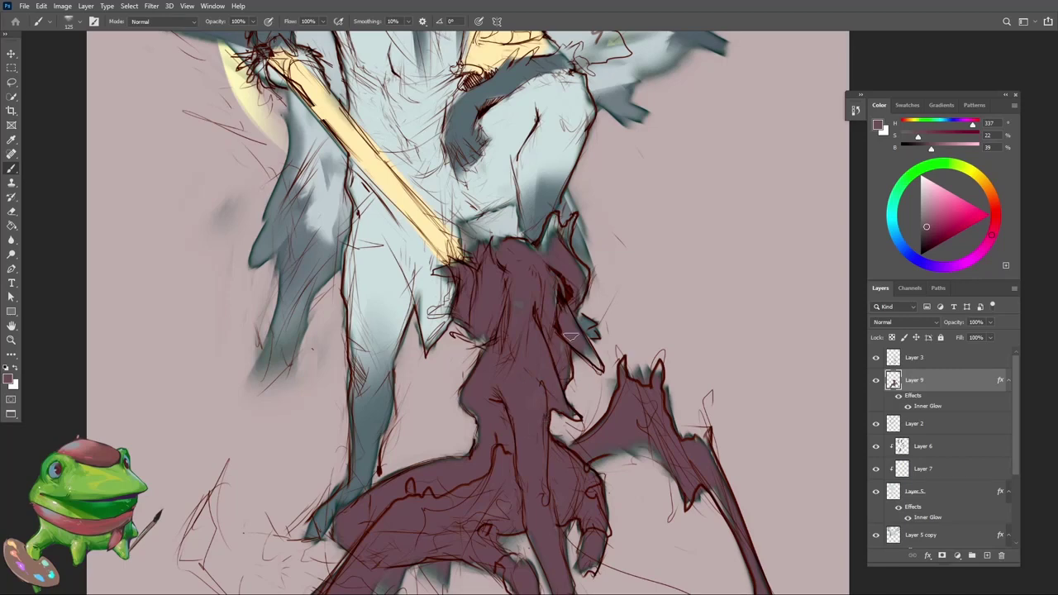
Step: Return to the standard screen mode and save the winged-figure document
{"action": "scroll", "coordinate": [545, 343], "scroll_direction": "up", "scroll_amount": 3}
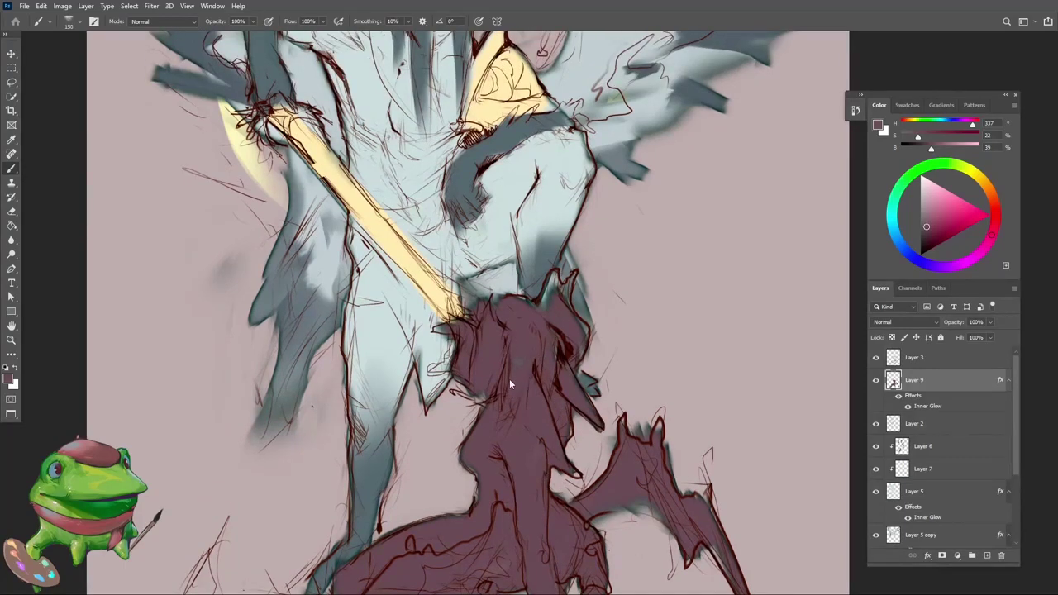
{"action": "key", "text": "z"}
{"action": "key", "text": "f"}
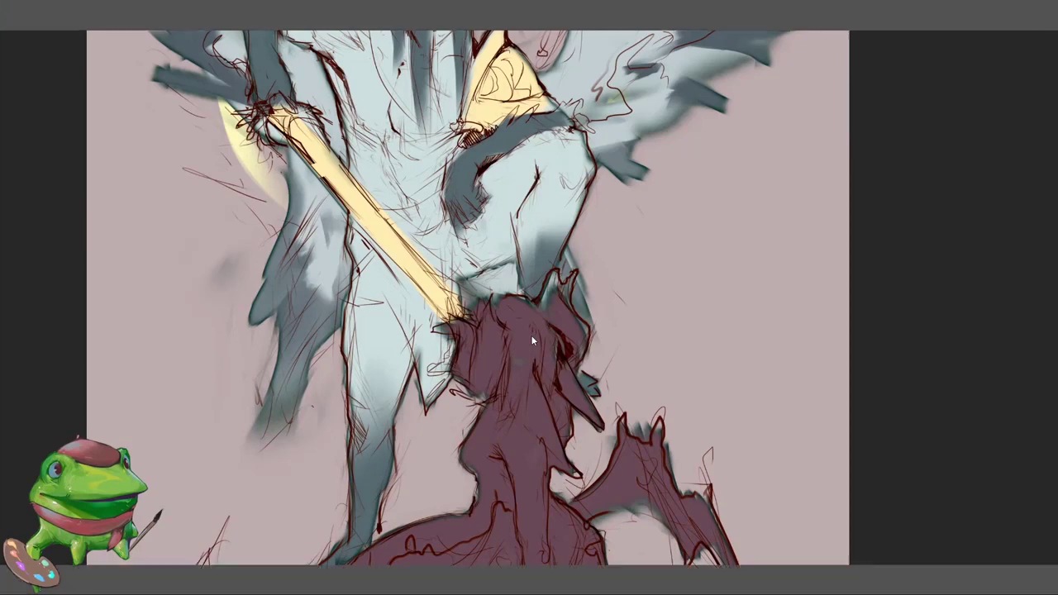
{"action": "key", "text": "f"}
{"action": "key", "text": "ctrl+s"}
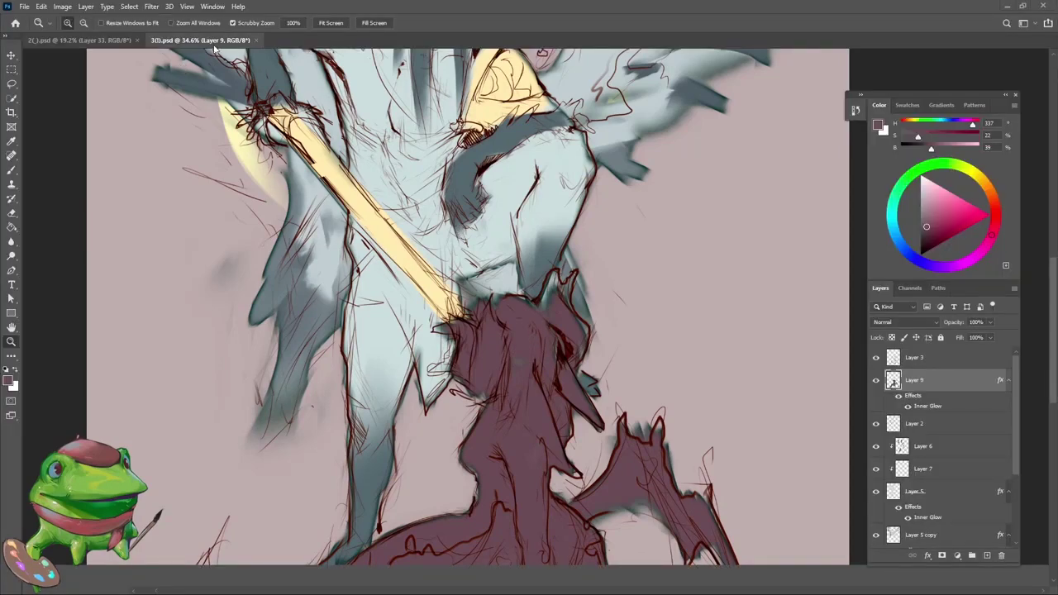
Step: Close and reopen the winged-figure document, and display it in full-screen mode with the menu bar
{"action": "key", "text": "ctrl+w"}
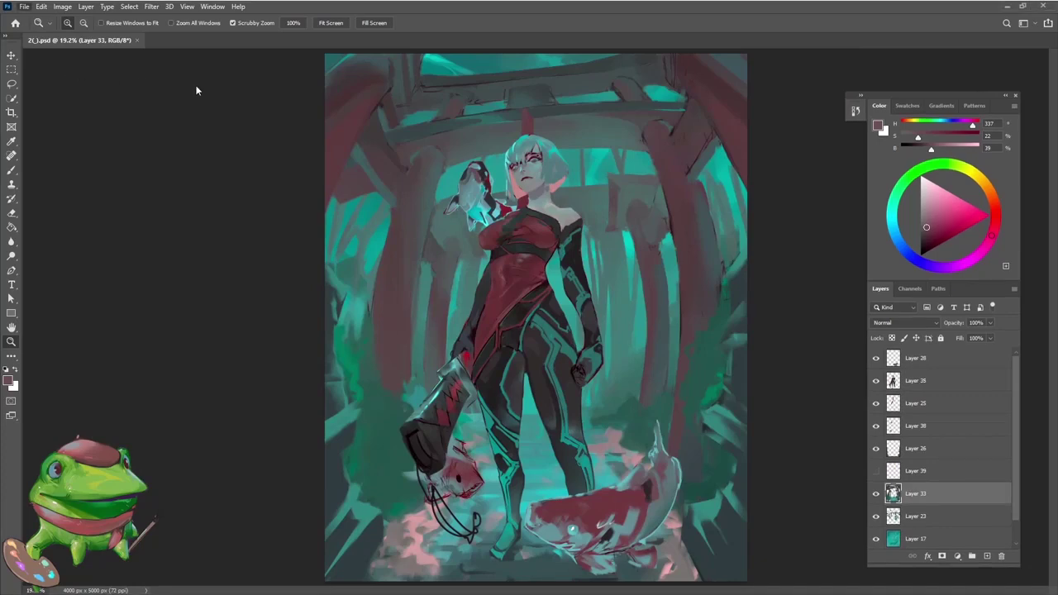
{"action": "left_click", "coordinate": [198, 73]}
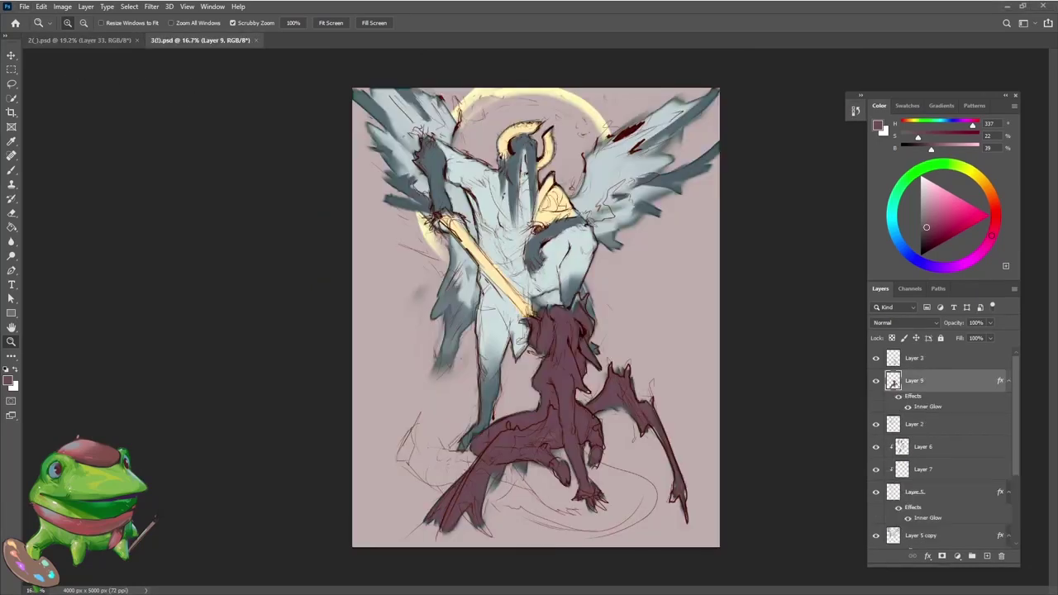
{"action": "left_click_drag", "start_coordinate": [546, 343], "coordinate": [587, 343]}
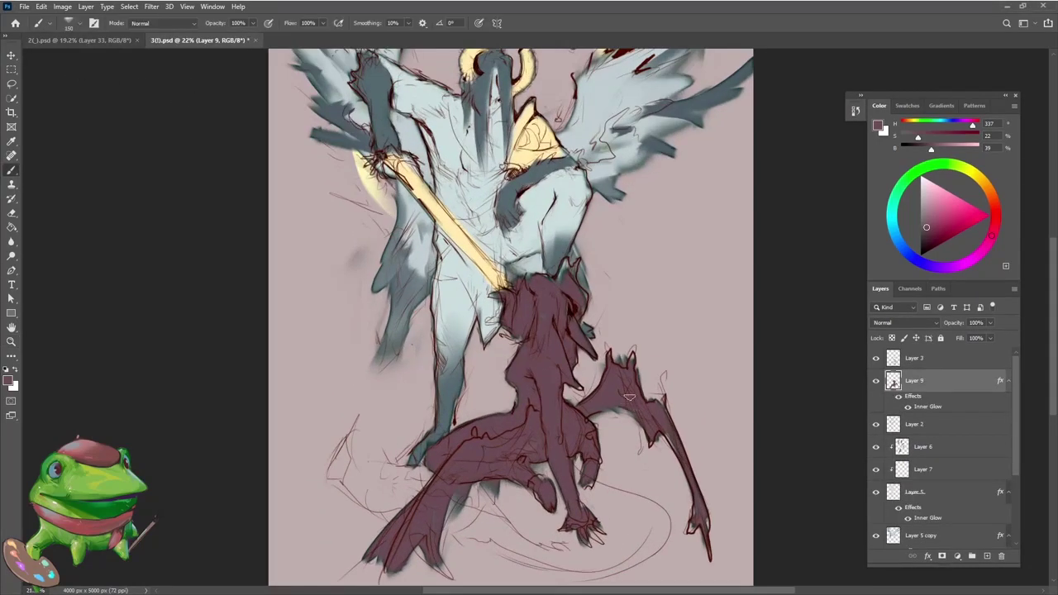
{"action": "key", "text": "f"}
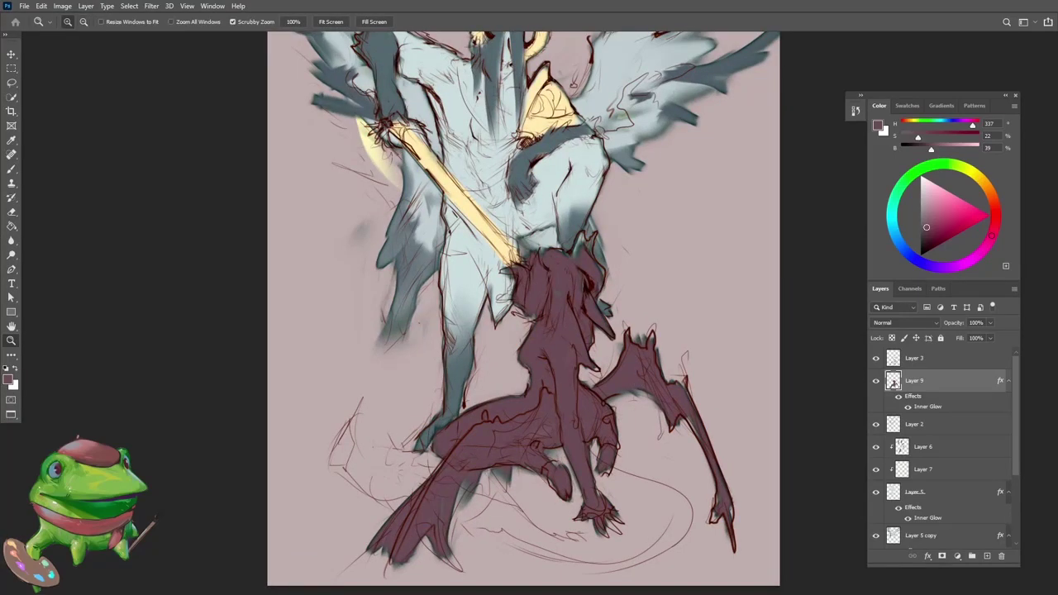
Step: Touch up the maroon fill at the creature's horns with a smaller brush and mirror the canvas view horizontally
{"action": "left_click_drag", "start_coordinate": [599, 446], "coordinate": [605, 447]}
{"action": "left_click_drag", "start_coordinate": [600, 444], "coordinate": [574, 444]}
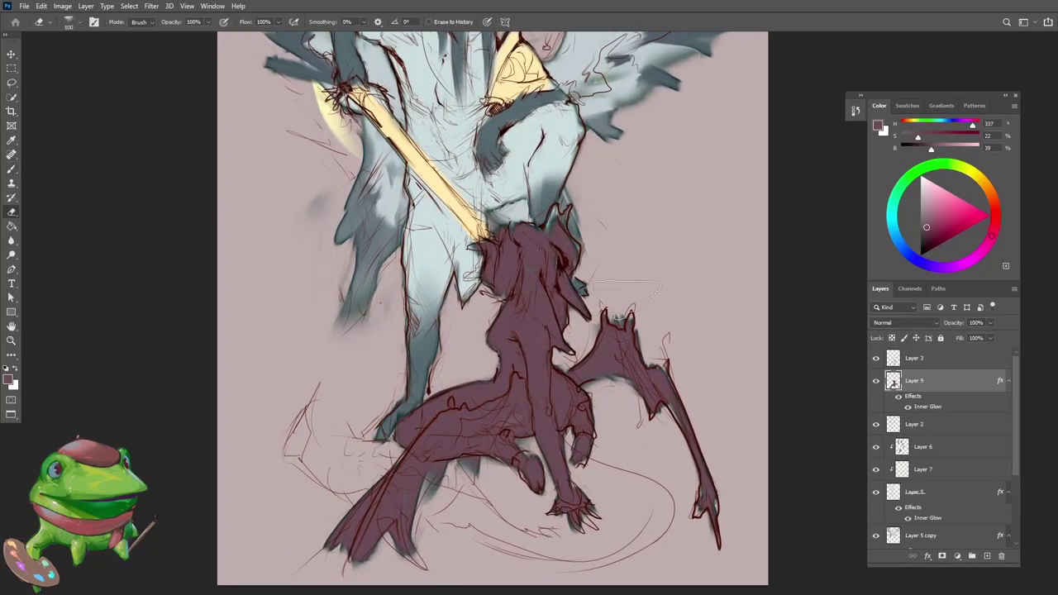
{"action": "scroll", "coordinate": [591, 301], "scroll_direction": "up", "scroll_amount": 2}
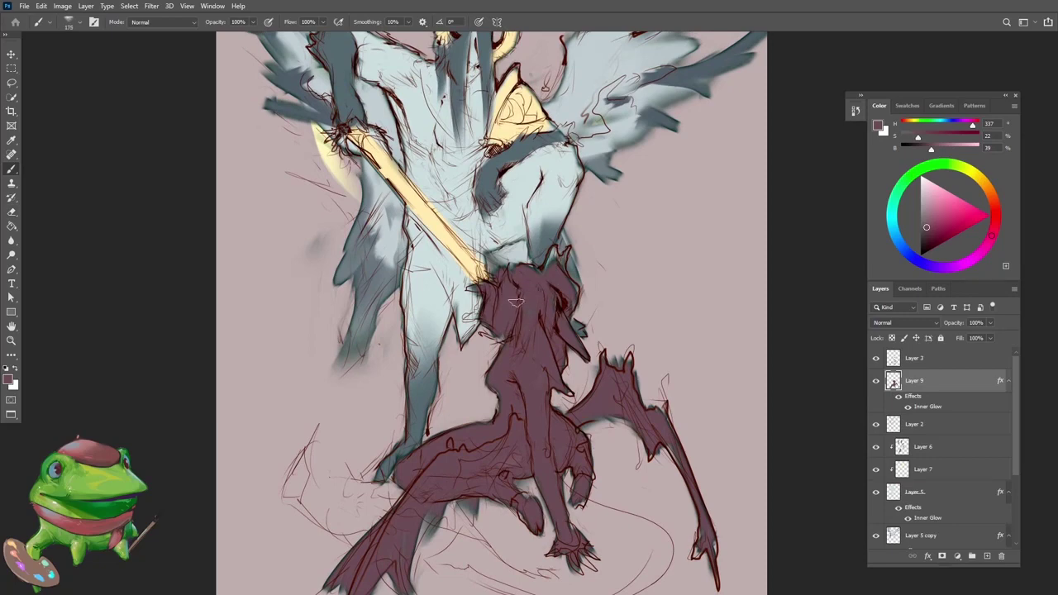
{"action": "key", "text": "bracketleft"}
{"action": "left_click_drag", "start_coordinate": [557, 260], "coordinate": [561, 275]}
{"action": "key", "text": "z"}
{"action": "left_click_drag", "start_coordinate": [547, 329], "coordinate": [537, 383]}
{"action": "key", "text": "ctrl+shift+h"}
{"action": "left_click_drag", "start_coordinate": [545, 333], "coordinate": [559, 323]}
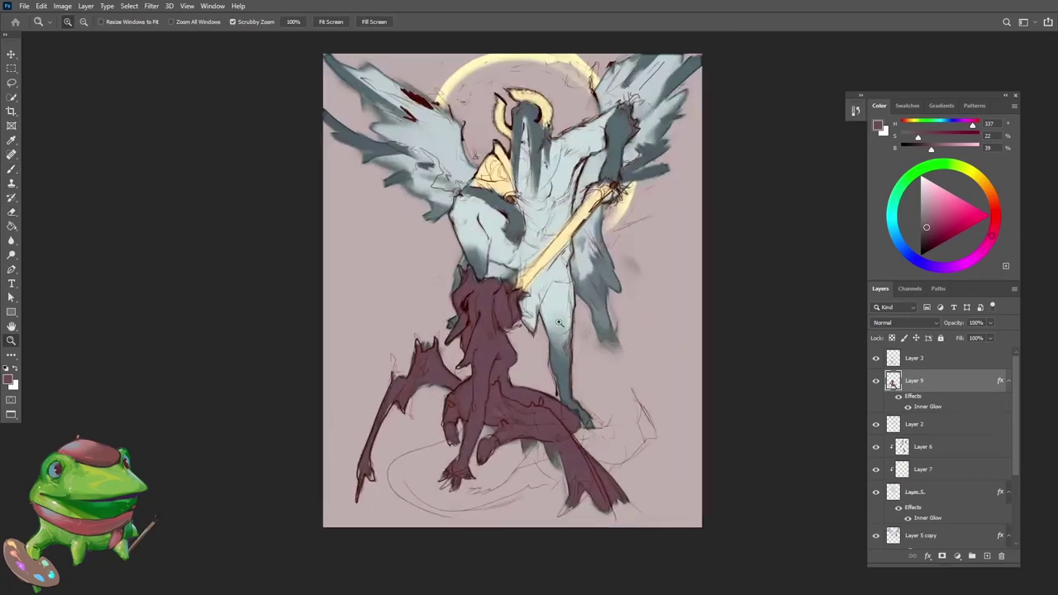
Step: Touch up the maroon fill along the creature's outstretched wing
{"action": "key", "text": "ctrl+plus"}
{"action": "key", "text": "b"}
{"action": "left_click_drag", "start_coordinate": [404, 377], "coordinate": [439, 375]}
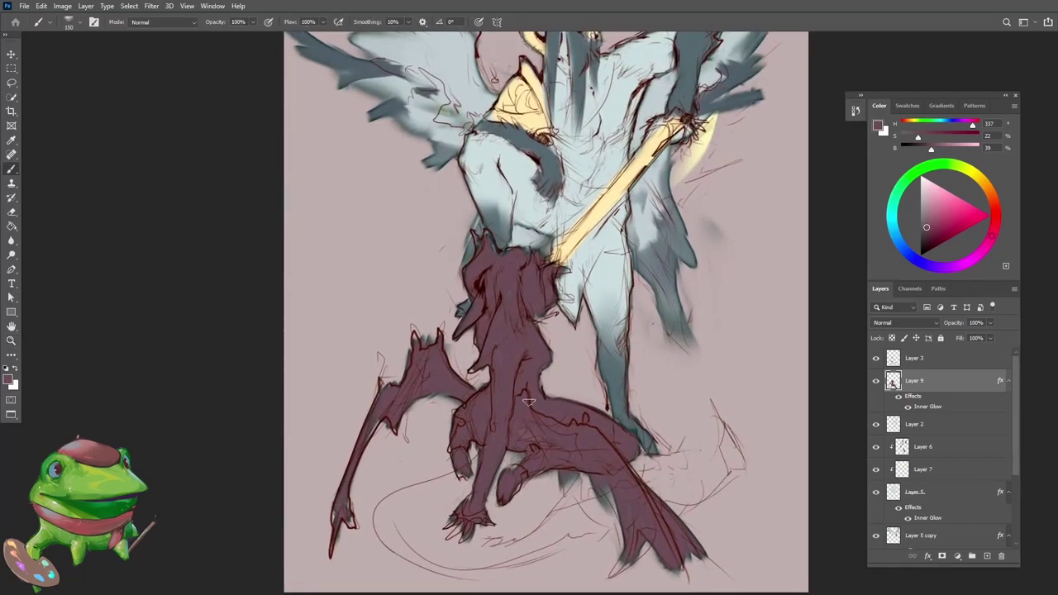
{"action": "key", "text": "z"}
{"action": "key", "text": "ctrl+minus"}
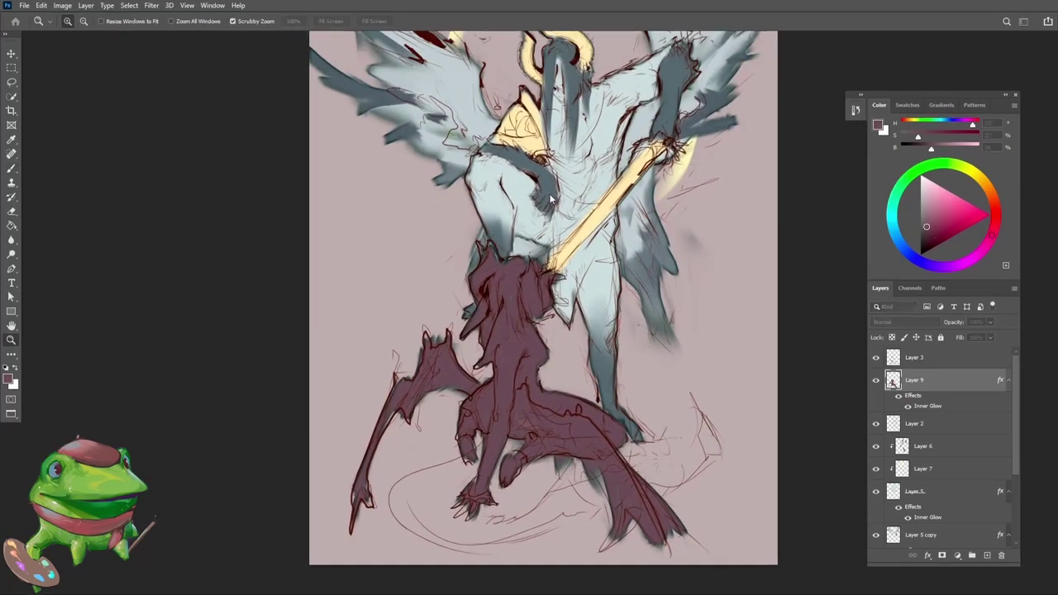
Step: Add a new layer clipped to the creature's maroon base and choose a light dusty pink (H 337, S 13, B 67)
{"action": "key", "text": "ctrl+alt+shift+n"}
{"action": "key", "text": "ctrl+alt+g"}
{"action": "left_click_drag", "start_coordinate": [536, 272], "coordinate": [593, 295]}
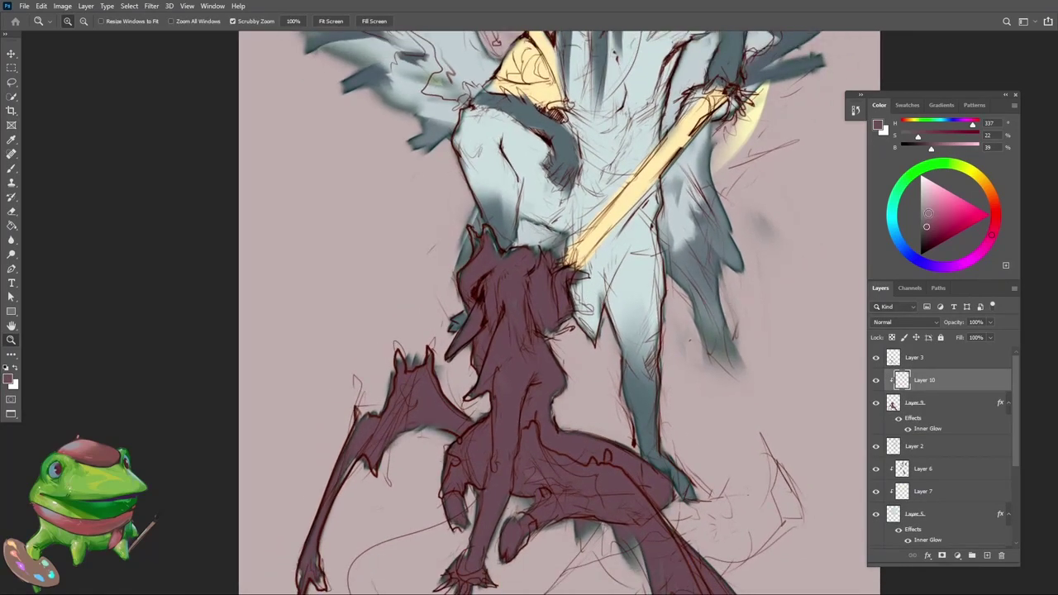
{"action": "left_click", "coordinate": [928, 211]}
{"action": "left_click", "coordinate": [927, 204]}
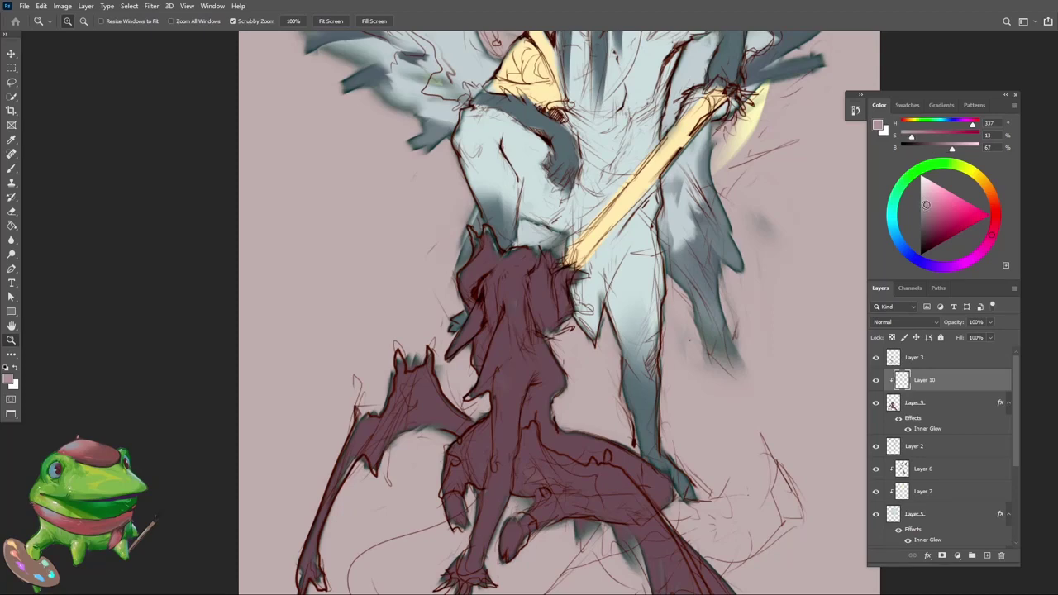
Step: Paint the top of the creature's hair in light mauve (H 325, S 13, B 67)
{"action": "left_click_drag", "start_coordinate": [499, 297], "coordinate": [582, 299]}
{"action": "mouse_move", "coordinate": [510, 259]}
{"action": "left_mouse_down"}
{"action": "mouse_move", "coordinate": [533, 344]}
{"action": "mouse_move", "coordinate": [487, 327]}
{"action": "left_mouse_up"}
{"action": "key", "text": "ctrl+z"}
{"action": "mouse_move", "coordinate": [531, 241]}
{"action": "left_mouse_down"}
{"action": "mouse_move", "coordinate": [486, 289]}
{"action": "mouse_move", "coordinate": [533, 238]}
{"action": "left_mouse_up"}
{"action": "left_click_drag", "start_coordinate": [536, 256], "coordinate": [516, 296]}
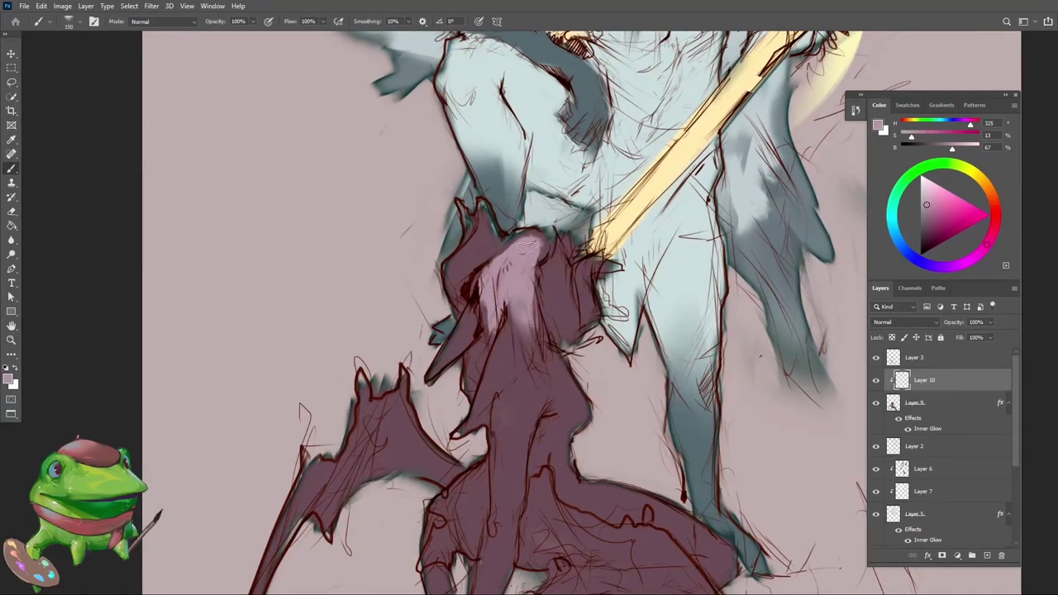
{"action": "mouse_move", "coordinate": [539, 246]}
{"action": "left_mouse_down"}
{"action": "mouse_move", "coordinate": [489, 289]}
{"action": "mouse_move", "coordinate": [533, 231]}
{"action": "left_mouse_up"}
{"action": "left_click_drag", "start_coordinate": [521, 301], "coordinate": [489, 300]}
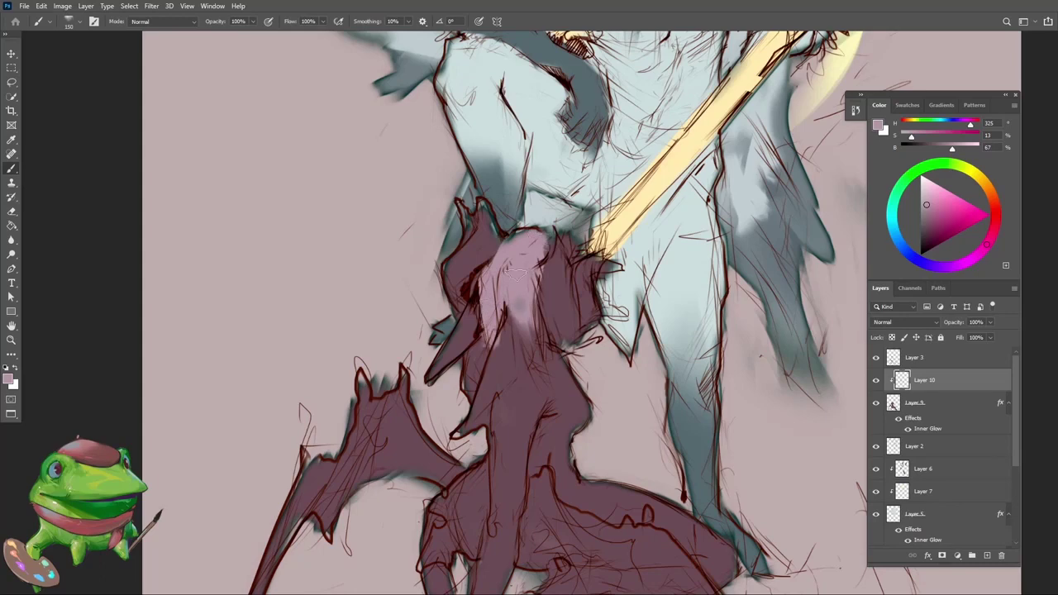
Step: Extend the light mauve hair in strands down the creature's back and beside its face
{"action": "key", "text": "z"}
{"action": "left_click", "coordinate": [509, 339], "text": "alt"}
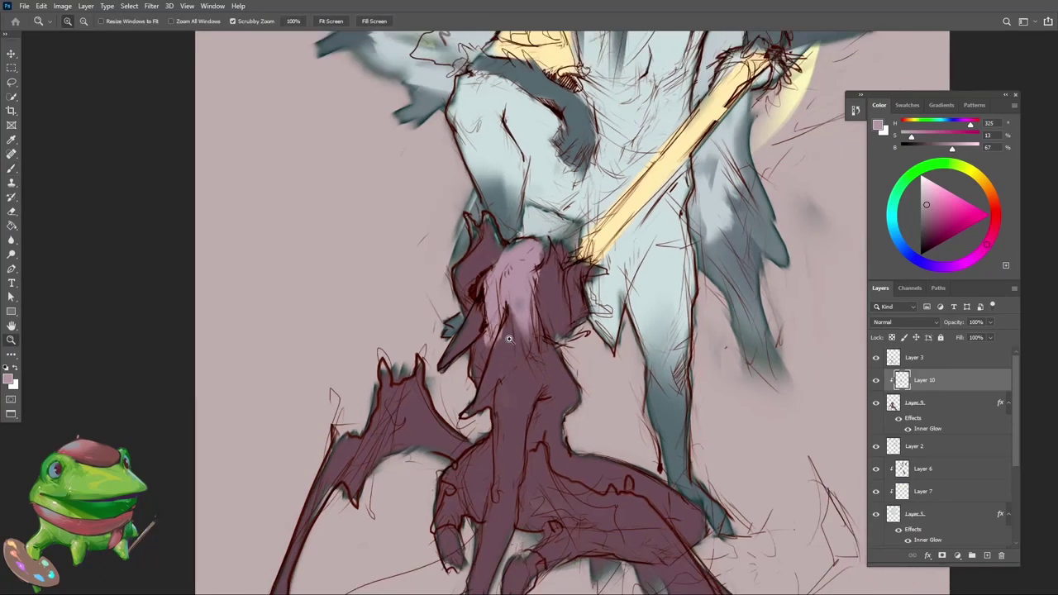
{"action": "key", "text": "b"}
{"action": "mouse_move", "coordinate": [516, 306]}
{"action": "left_mouse_down"}
{"action": "mouse_move", "coordinate": [520, 373]}
{"action": "mouse_move", "coordinate": [516, 318]}
{"action": "mouse_move", "coordinate": [524, 322]}
{"action": "left_mouse_up"}
{"action": "left_click_drag", "start_coordinate": [515, 265], "coordinate": [542, 345]}
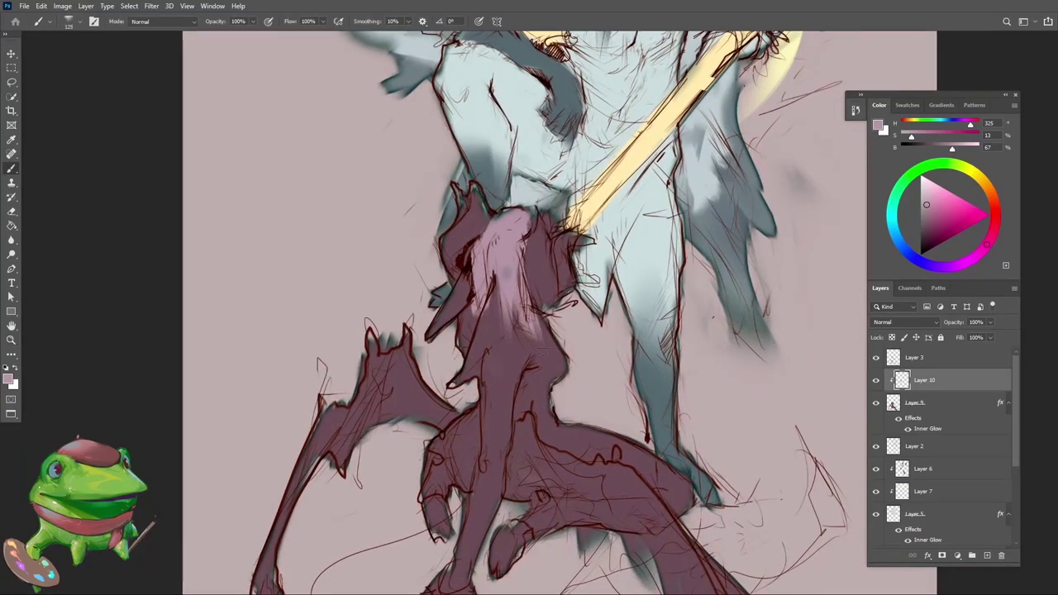
{"action": "left_click_drag", "start_coordinate": [476, 306], "coordinate": [466, 350]}
{"action": "left_click_drag", "start_coordinate": [470, 285], "coordinate": [469, 372]}
{"action": "key", "text": "z"}
{"action": "mouse_move", "coordinate": [533, 285]}
{"action": "left_mouse_down"}
{"action": "mouse_move", "coordinate": [479, 281]}
{"action": "mouse_move", "coordinate": [529, 277]}
{"action": "left_mouse_up"}
{"action": "key", "text": "b"}
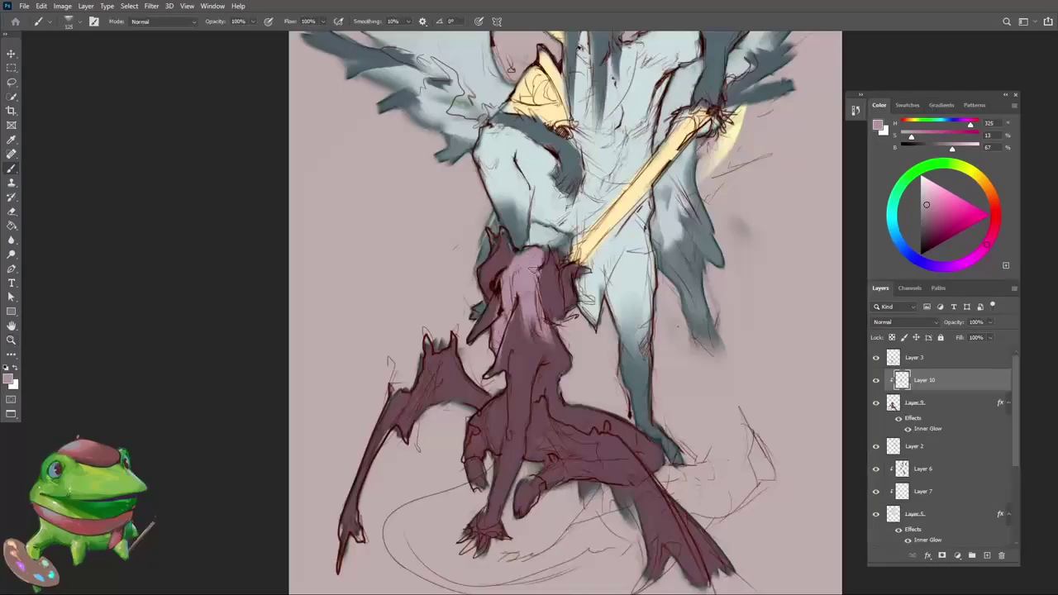
{"action": "key", "text": "z"}
{"action": "mouse_move", "coordinate": [546, 343]}
{"action": "left_mouse_down"}
{"action": "mouse_move", "coordinate": [525, 350]}
{"action": "mouse_move", "coordinate": [554, 368]}
{"action": "mouse_move", "coordinate": [520, 395]}
{"action": "mouse_move", "coordinate": [524, 322]}
{"action": "mouse_move", "coordinate": [530, 332]}
{"action": "mouse_move", "coordinate": [514, 292]}
{"action": "mouse_move", "coordinate": [510, 384]}
{"action": "mouse_move", "coordinate": [502, 349]}
{"action": "mouse_move", "coordinate": [514, 326]}
{"action": "left_mouse_up"}
{"action": "key", "text": "b"}
{"action": "key", "text": "ctrl+z"}
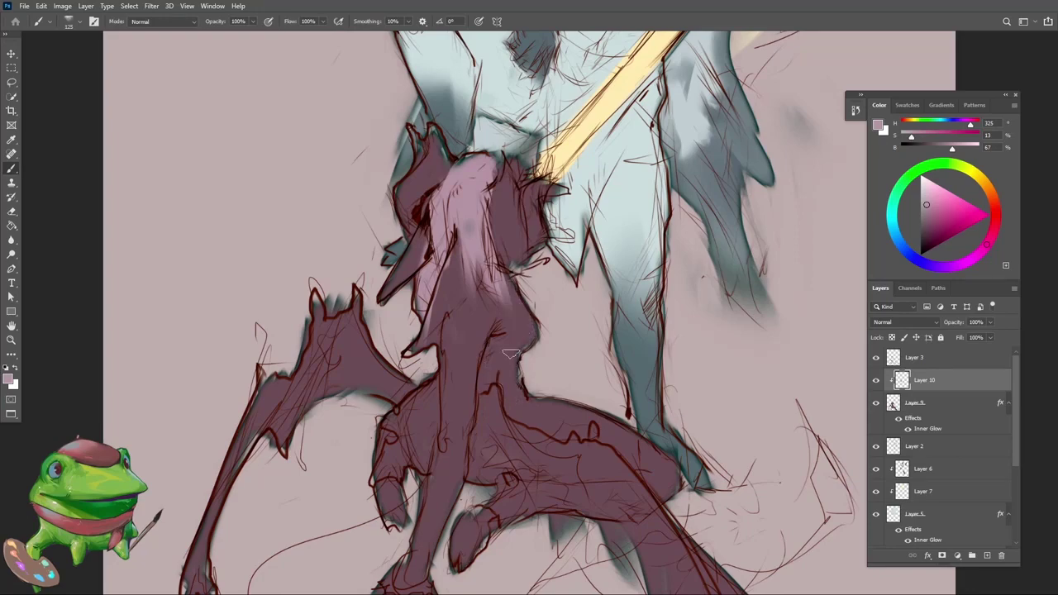
{"action": "mouse_move", "coordinate": [509, 403]}
{"action": "left_mouse_down"}
{"action": "mouse_move", "coordinate": [517, 294]}
{"action": "mouse_move", "coordinate": [532, 342]}
{"action": "mouse_move", "coordinate": [471, 359]}
{"action": "left_mouse_up"}
{"action": "key", "text": "z"}
{"action": "key", "text": "ctrl+z"}
Step: Paint a light mauve strip along the edge of the creature's back and waist
{"action": "left_click_drag", "start_coordinate": [528, 336], "coordinate": [564, 337]}
{"action": "key", "text": "b"}
{"action": "mouse_move", "coordinate": [511, 319]}
{"action": "left_mouse_down"}
{"action": "mouse_move", "coordinate": [533, 369]}
{"action": "mouse_move", "coordinate": [525, 342]}
{"action": "mouse_move", "coordinate": [480, 374]}
{"action": "left_mouse_up"}
{"action": "key", "text": "z"}
{"action": "key", "text": "ctrl+shift+h"}
{"action": "left_click_drag", "start_coordinate": [545, 383], "coordinate": [584, 384]}
{"action": "key", "text": "b"}
{"action": "key", "text": "h"}
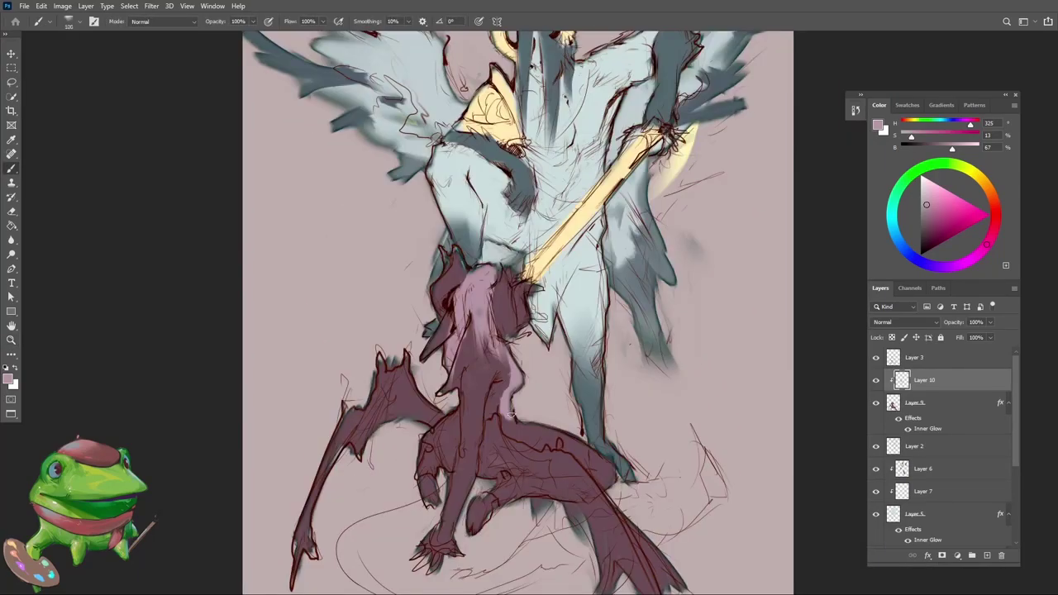
Step: Trim the lower end of the light mauve waist strip using sampled maroon, and sample the light mauve again
{"action": "key", "text": "z"}
{"action": "mouse_move", "coordinate": [520, 429]}
{"action": "left_mouse_down"}
{"action": "mouse_move", "coordinate": [469, 432]}
{"action": "mouse_move", "coordinate": [553, 401]}
{"action": "left_mouse_up"}
{"action": "key", "text": "b"}
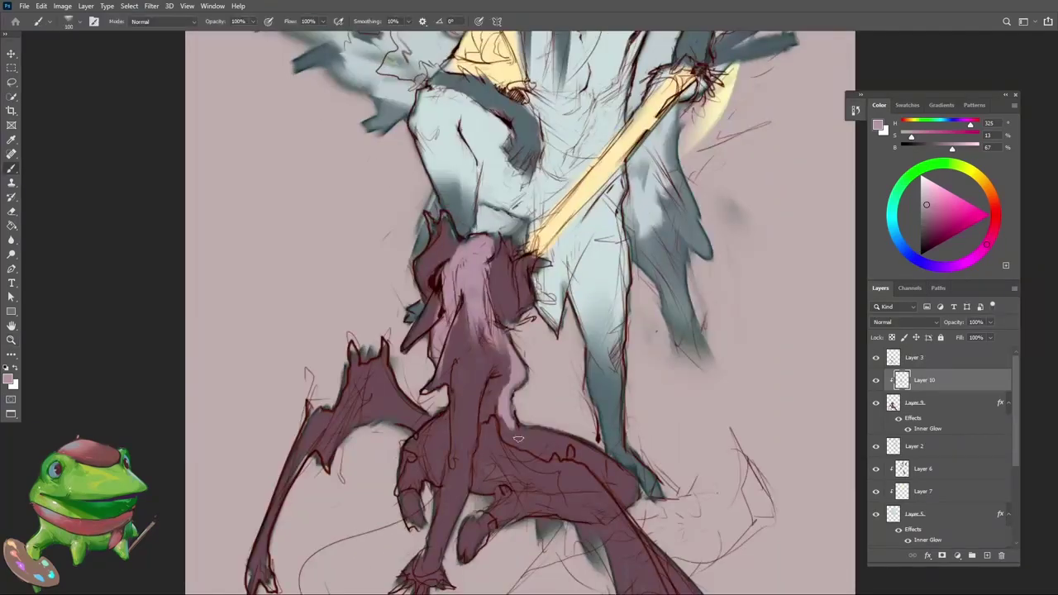
{"action": "left_click", "coordinate": [521, 440], "text": "alt"}
{"action": "key", "text": "e"}
{"action": "key", "text": "b"}
{"action": "left_click", "coordinate": [512, 376], "text": "alt"}
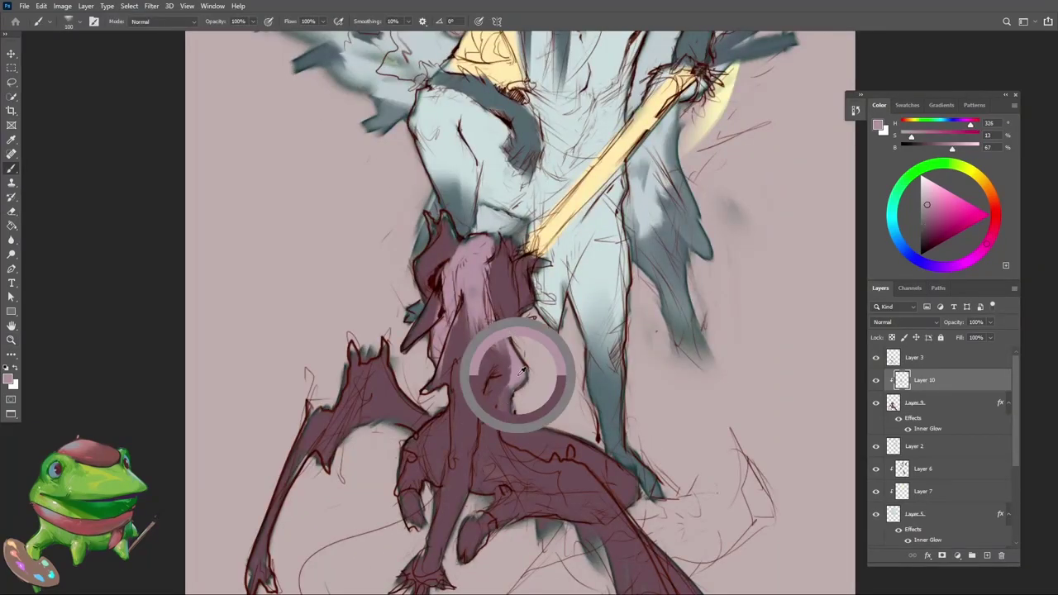
Step: Soften the light mauve strip at the creature's waist and carry it onto the hip
{"action": "key", "text": "z"}
{"action": "scroll", "coordinate": [506, 420], "scroll_direction": "up", "scroll_amount": 1}
{"action": "scroll", "coordinate": [507, 420], "scroll_direction": "up", "scroll_amount": 1}
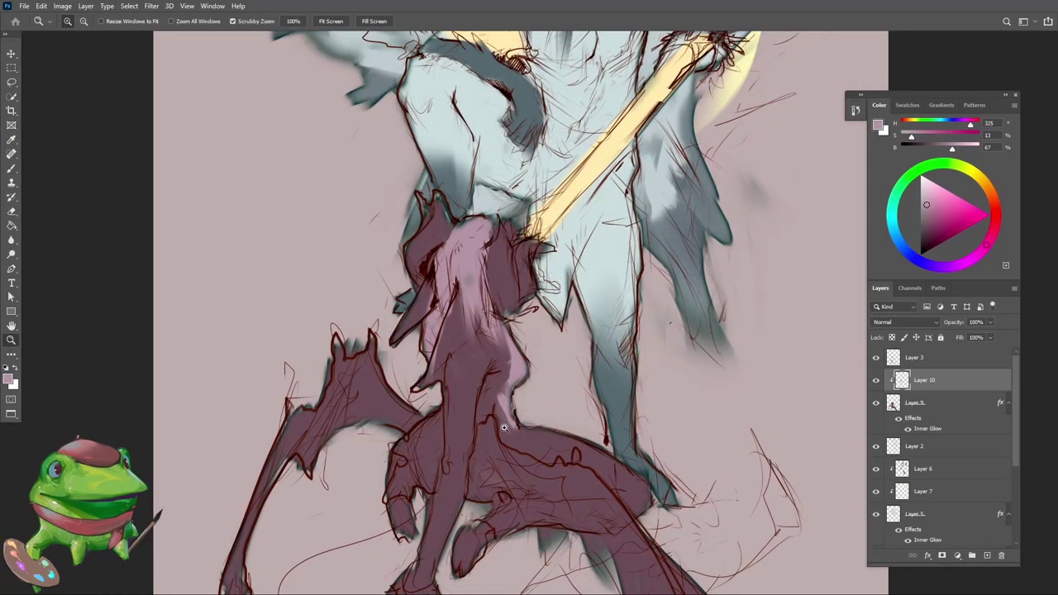
{"action": "scroll", "coordinate": [504, 427], "scroll_direction": "up", "scroll_amount": 1}
{"action": "key", "text": "b"}
{"action": "key", "text": "e"}
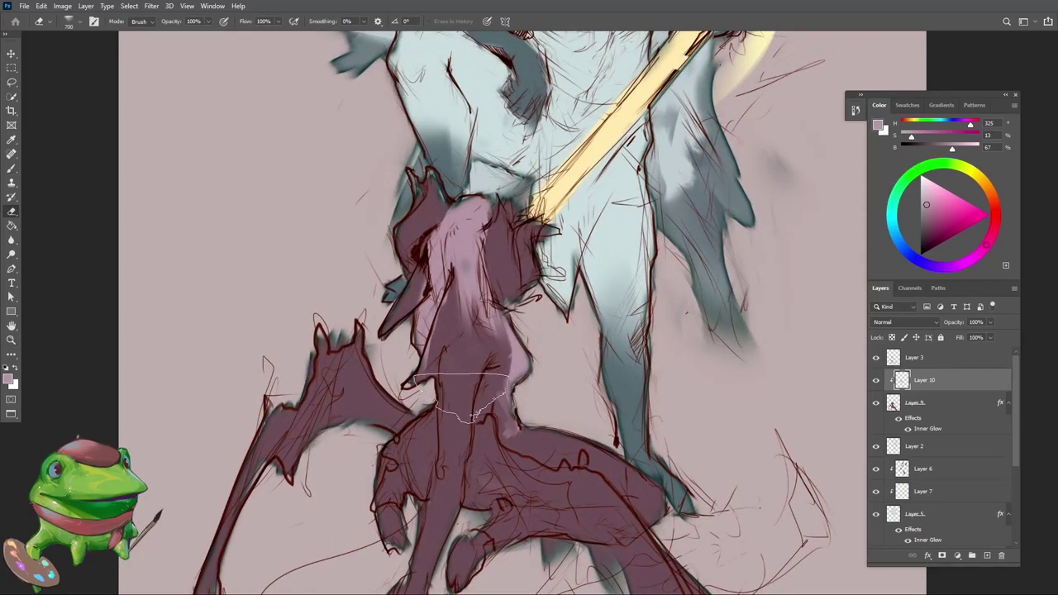
{"action": "key", "text": "b"}
{"action": "left_click_drag", "start_coordinate": [520, 313], "coordinate": [520, 381]}
Step: Add light mauve accents to the creature's wing claw, forearm and trailing foot
{"action": "key", "text": "z"}
{"action": "scroll", "coordinate": [519, 380], "scroll_direction": "up", "scroll_amount": 1}
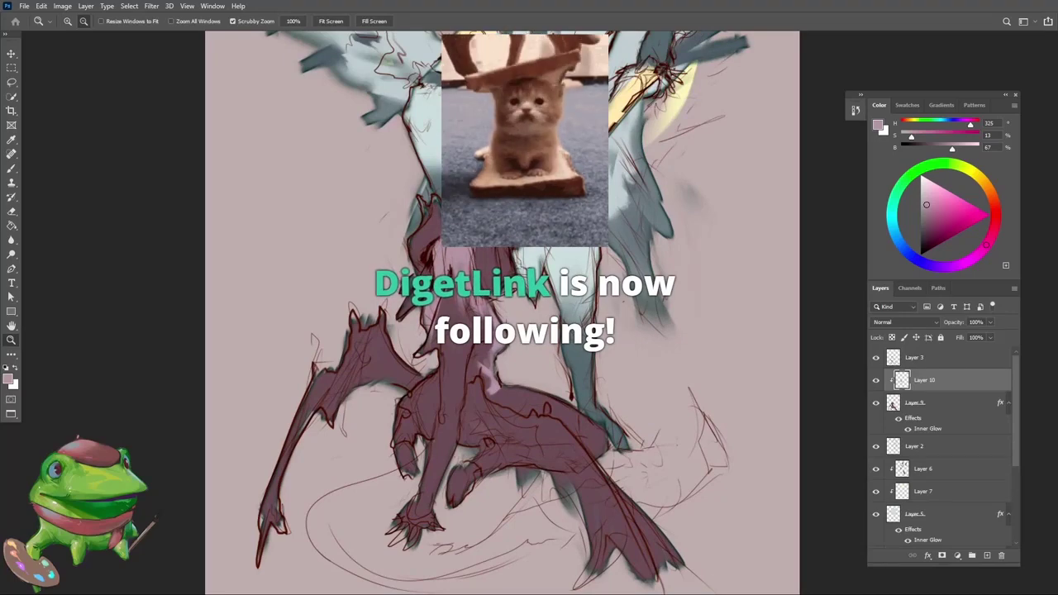
{"action": "scroll", "coordinate": [410, 481], "scroll_direction": "down", "scroll_amount": 2}
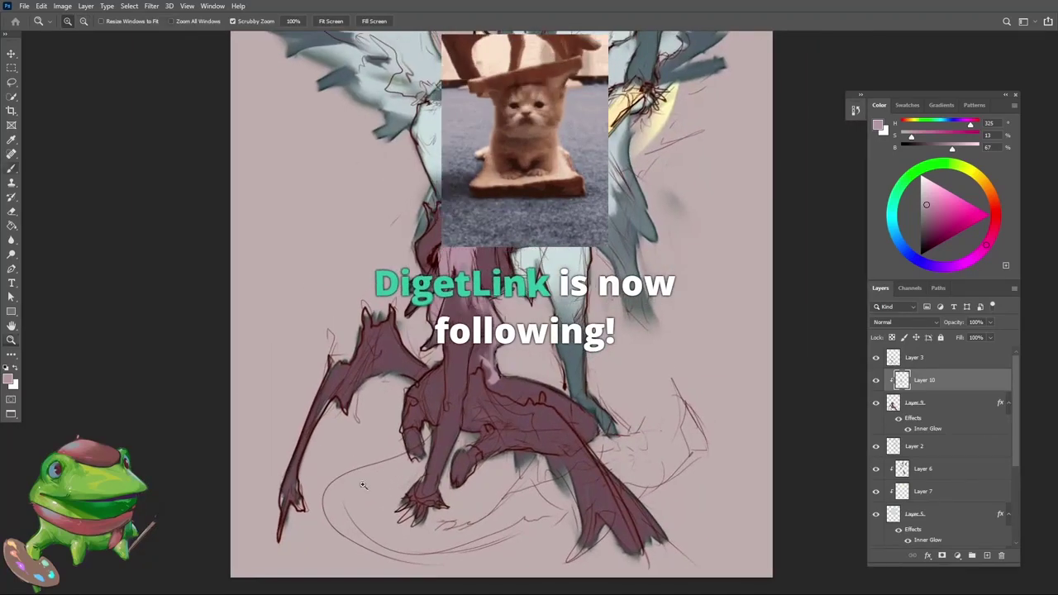
{"action": "key", "text": "b"}
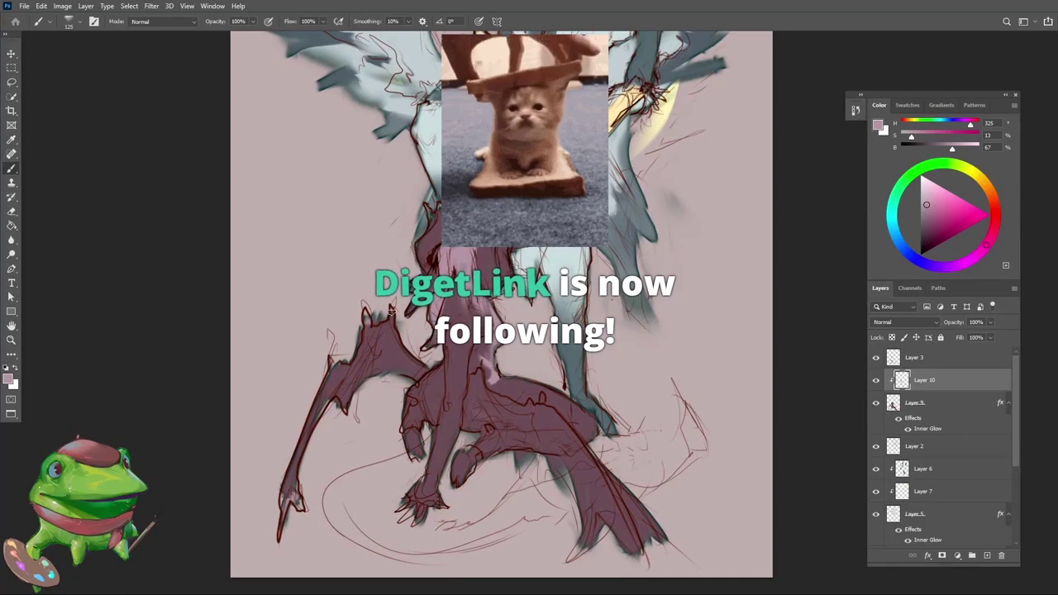
{"action": "key", "text": "z"}
{"action": "scroll", "coordinate": [513, 494], "scroll_direction": "down", "scroll_amount": 1}
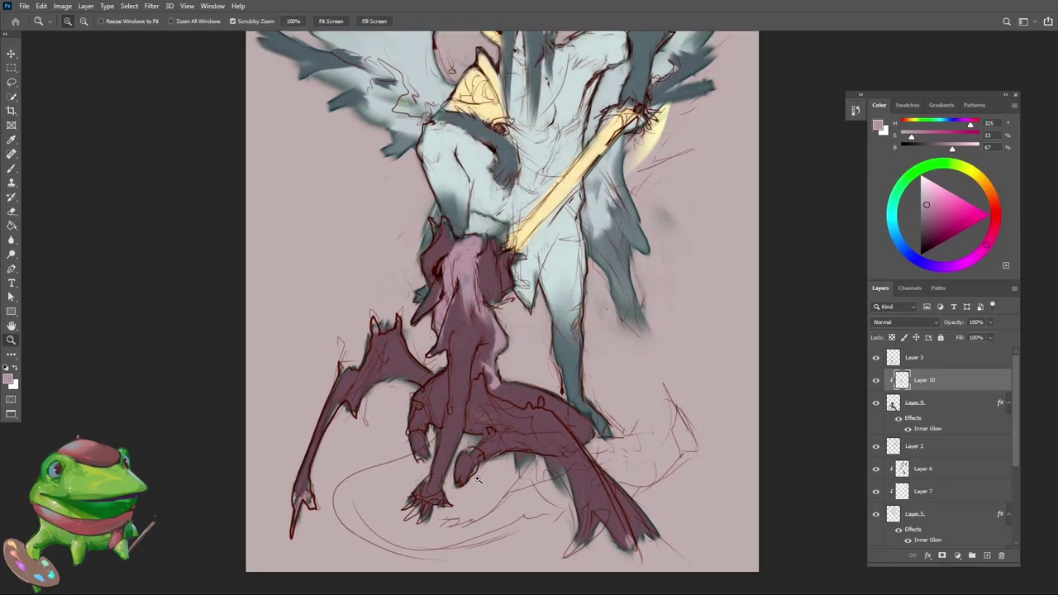
{"action": "scroll", "coordinate": [469, 394], "scroll_direction": "down", "scroll_amount": 2}
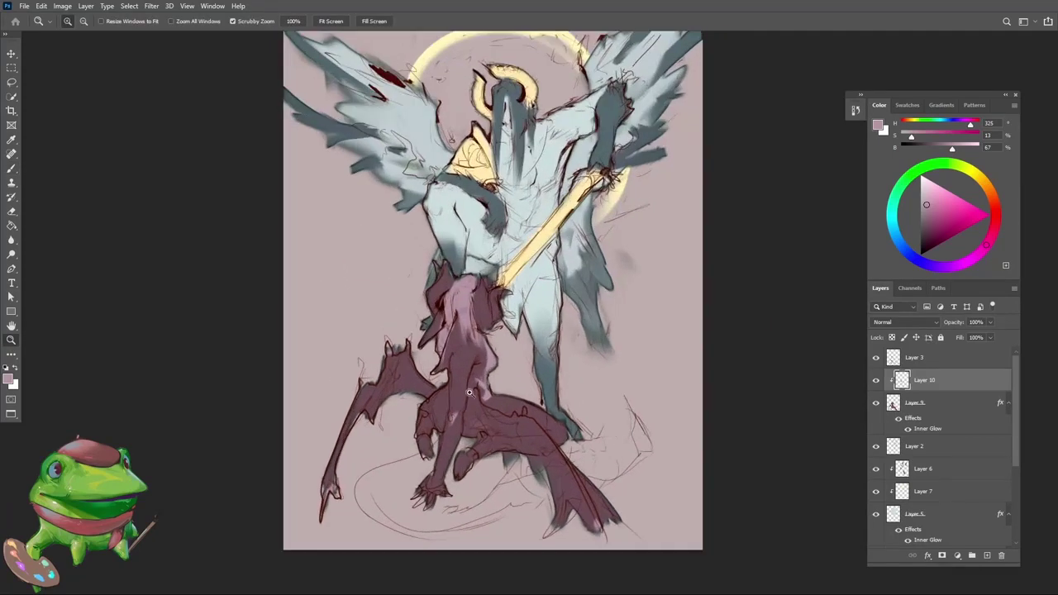
Step: Brighten the creature's hair with strokes of a paler mauve
{"action": "left_click", "coordinate": [925, 200]}
{"action": "mouse_move", "coordinate": [448, 293]}
{"action": "left_mouse_down"}
{"action": "mouse_move", "coordinate": [464, 296]}
{"action": "mouse_move", "coordinate": [482, 343]}
{"action": "left_mouse_up"}
{"action": "key", "text": "b"}
Step: On the creature's base Layer 9, shade the sides of the head in darker maroon (H 338, S 20, B 31)
{"action": "left_click", "coordinate": [453, 357], "text": "alt"}
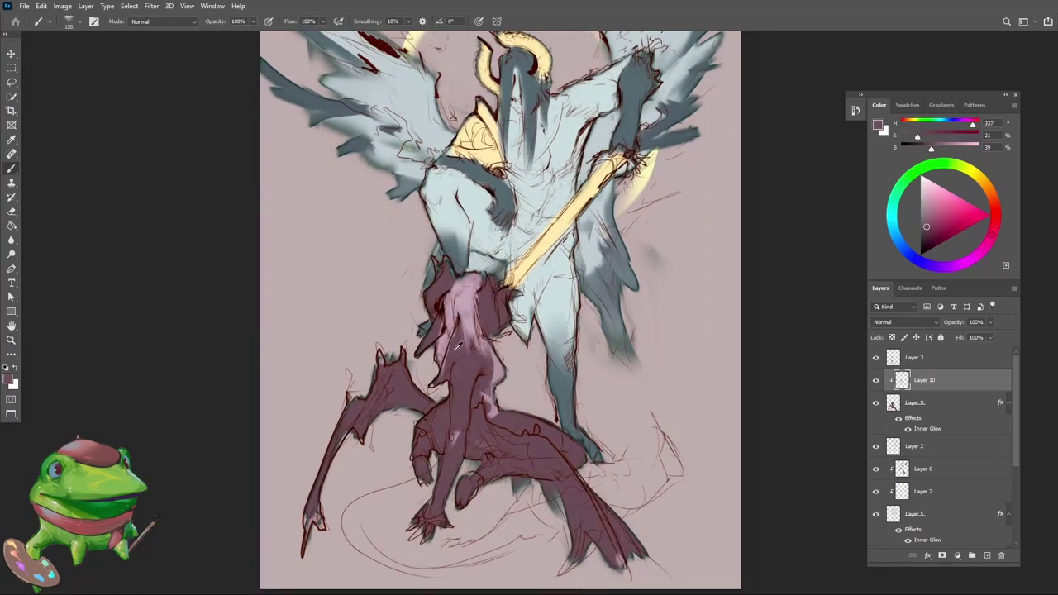
{"action": "left_click", "coordinate": [456, 352], "text": "ctrl"}
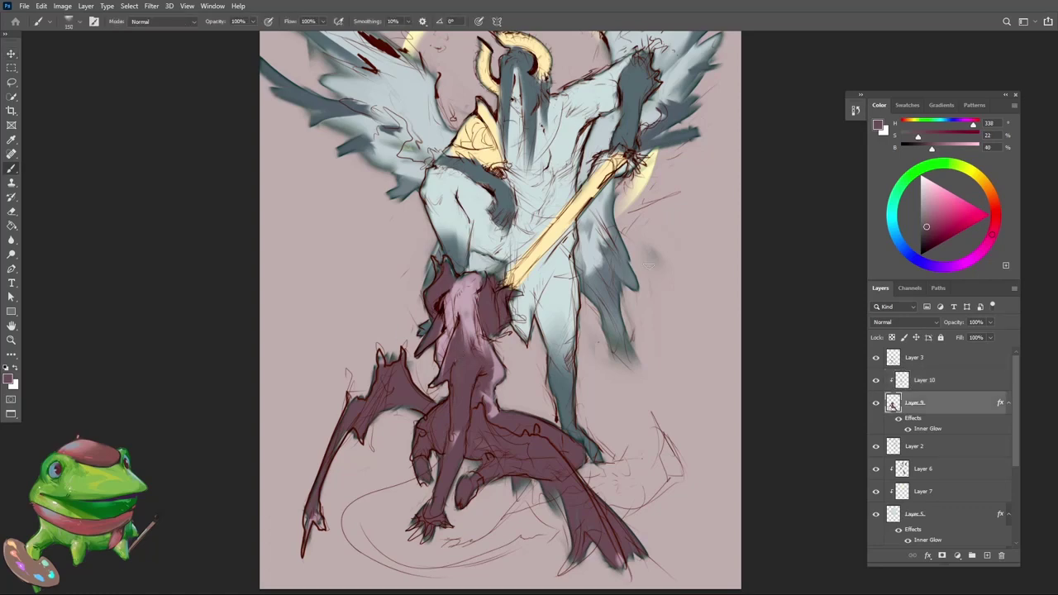
{"action": "key", "text": "z"}
{"action": "left_click_drag", "start_coordinate": [662, 313], "coordinate": [665, 312]}
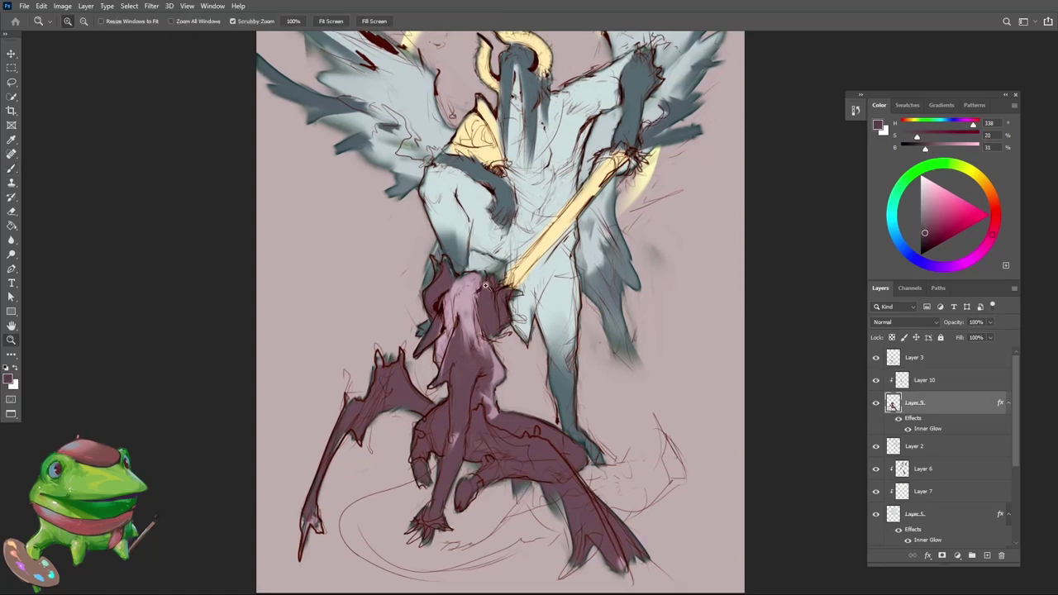
{"action": "left_click", "coordinate": [488, 285]}
{"action": "key", "text": "b"}
{"action": "left_click_drag", "start_coordinate": [428, 262], "coordinate": [397, 307]}
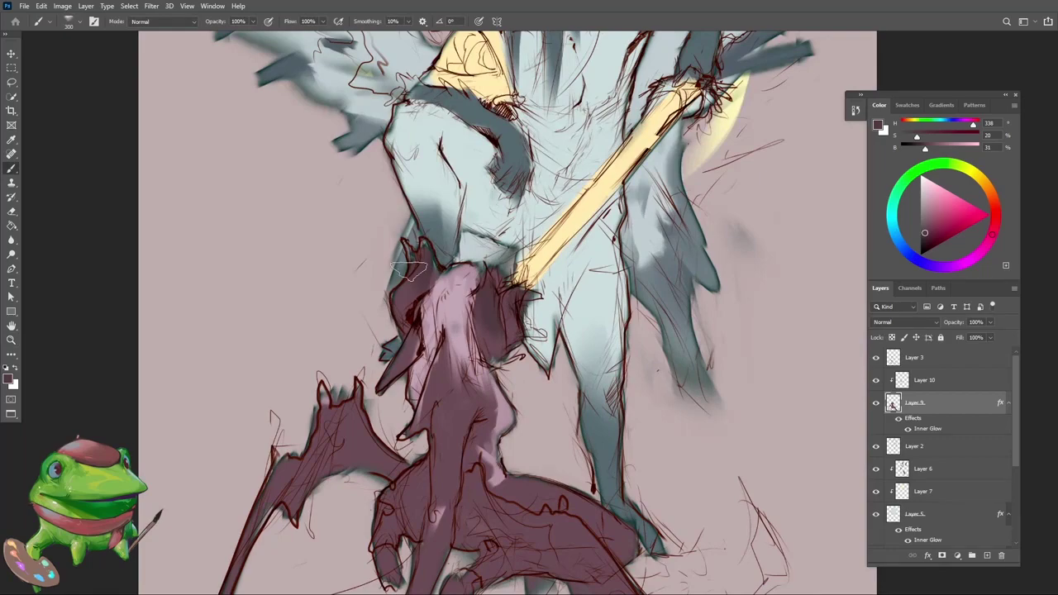
{"action": "mouse_move", "coordinate": [440, 398]}
{"action": "left_mouse_down"}
{"action": "mouse_move", "coordinate": [441, 361]}
{"action": "mouse_move", "coordinate": [388, 375]}
{"action": "left_mouse_up"}
Step: Return to the clipped Layer 10 and choose a saturated crimson pink (H 342, S 59, B 71)
{"action": "key", "text": "z"}
{"action": "mouse_move", "coordinate": [476, 430]}
{"action": "left_mouse_down"}
{"action": "mouse_move", "coordinate": [470, 405]}
{"action": "mouse_move", "coordinate": [491, 397]}
{"action": "mouse_move", "coordinate": [466, 406]}
{"action": "left_mouse_up"}
{"action": "left_click", "coordinate": [914, 384]}
{"action": "left_click_drag", "start_coordinate": [607, 368], "coordinate": [625, 342]}
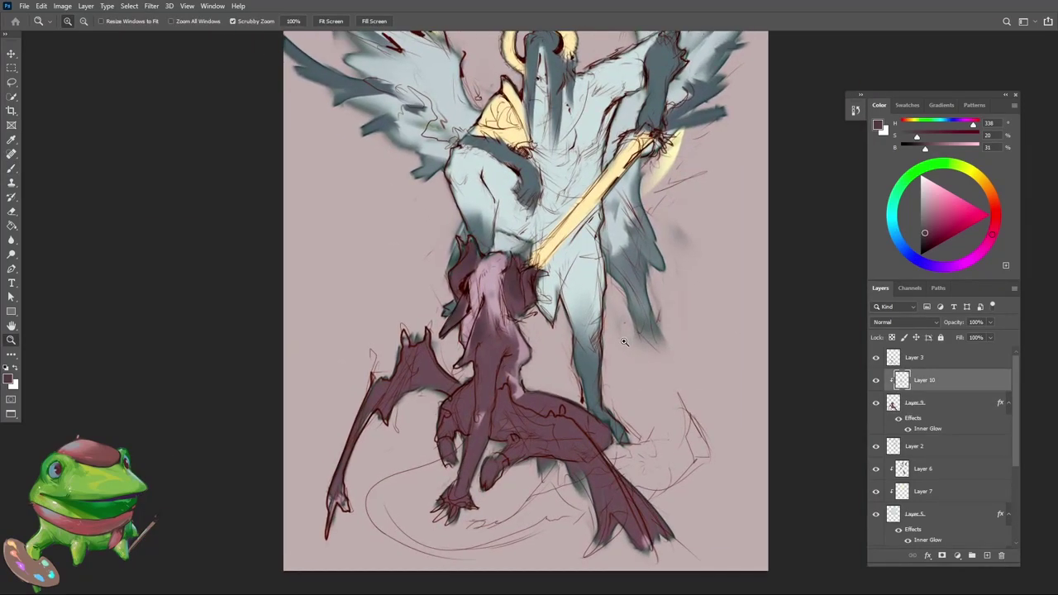
{"action": "key", "text": "b"}
{"action": "left_click", "coordinate": [489, 282], "text": "alt"}
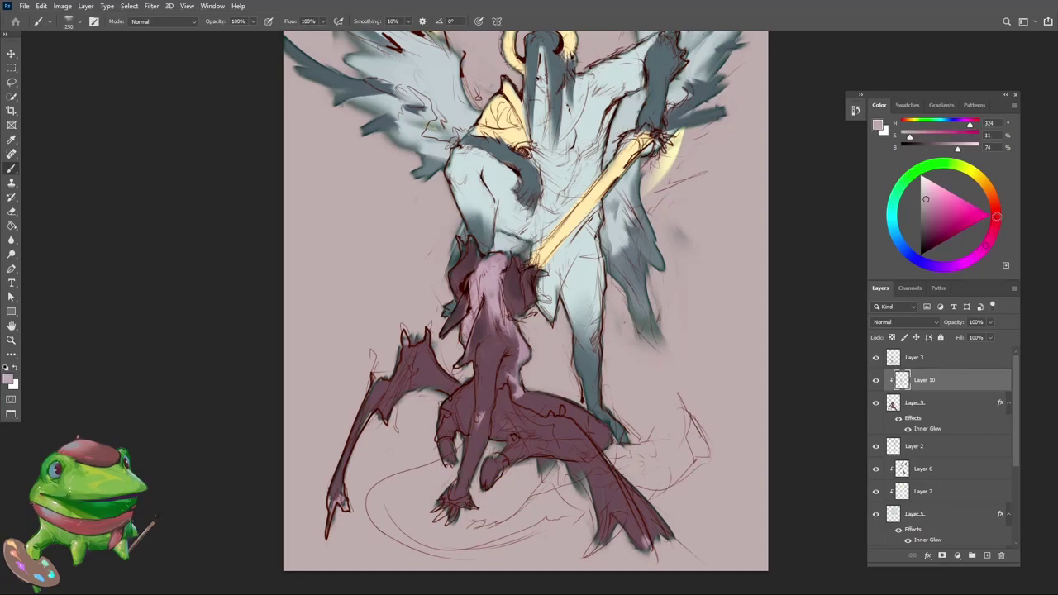
{"action": "left_click", "coordinate": [997, 216]}
{"action": "left_click", "coordinate": [930, 218]}
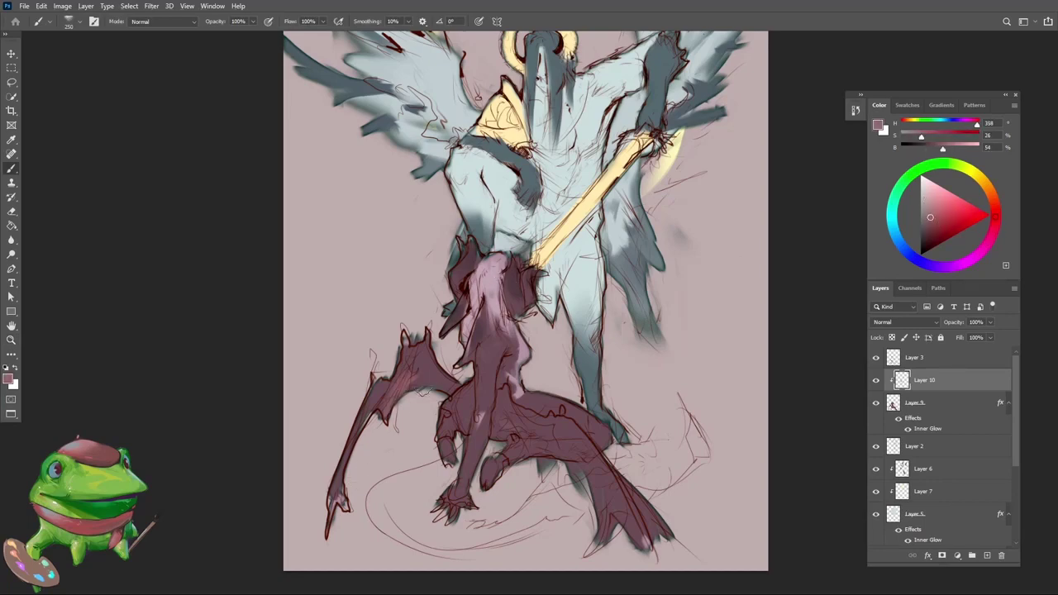
{"action": "left_click", "coordinate": [939, 214]}
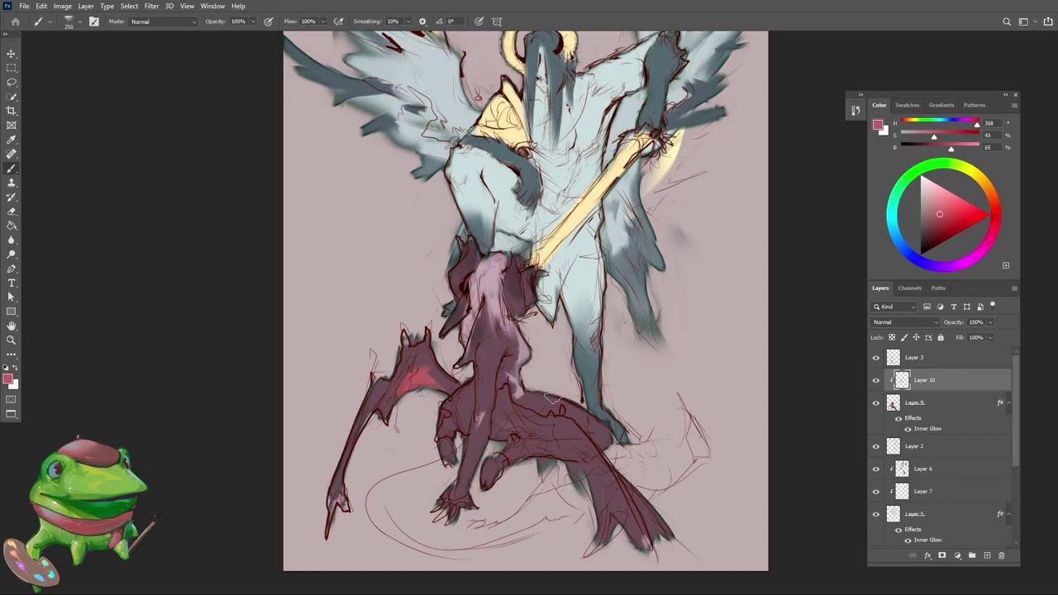
{"action": "left_click", "coordinate": [950, 215]}
{"action": "mouse_move", "coordinate": [446, 376]}
{"action": "left_mouse_down"}
{"action": "mouse_move", "coordinate": [406, 386]}
{"action": "mouse_move", "coordinate": [438, 383]}
{"action": "left_mouse_up"}
{"action": "key", "text": "z"}
{"action": "mouse_move", "coordinate": [471, 396]}
{"action": "left_mouse_down"}
{"action": "mouse_move", "coordinate": [417, 396]}
{"action": "mouse_move", "coordinate": [460, 388]}
{"action": "left_mouse_up"}
{"action": "key", "text": "ctrl+z"}
{"action": "key", "text": "b"}
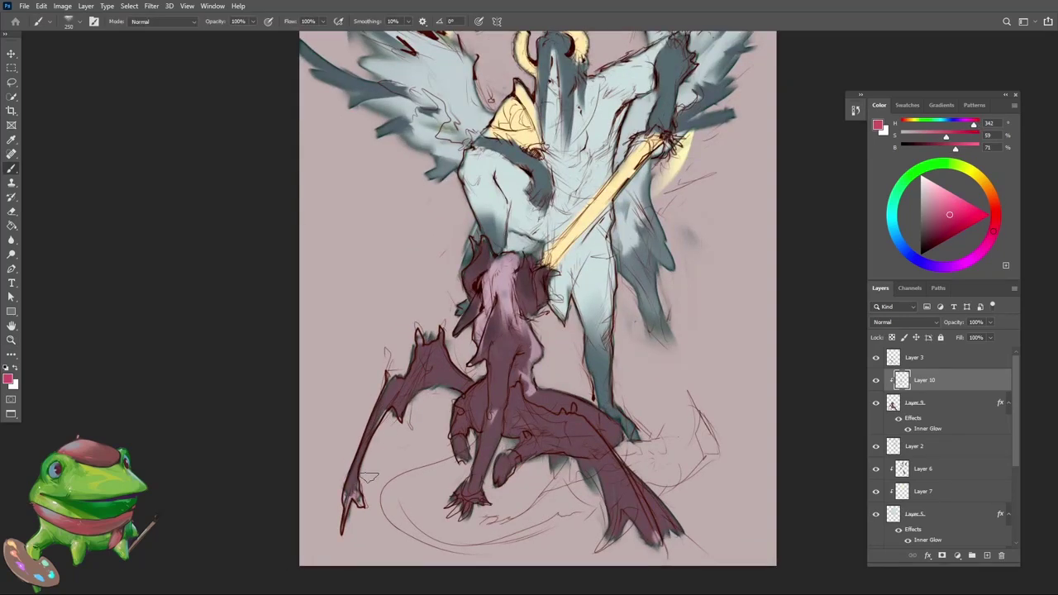
{"action": "mouse_move", "coordinate": [351, 496]}
{"action": "left_mouse_down"}
{"action": "mouse_move", "coordinate": [363, 443]}
{"action": "mouse_move", "coordinate": [411, 402]}
{"action": "left_mouse_up"}
{"action": "key", "text": "ctrl+z"}
Step: Paint the creature's rounded foot tips and knee spots in crimson pink (H 345, S 59, B 71)
{"action": "mouse_move", "coordinate": [529, 468]}
{"action": "left_mouse_down"}
{"action": "mouse_move", "coordinate": [515, 480]}
{"action": "mouse_move", "coordinate": [514, 467]}
{"action": "mouse_move", "coordinate": [489, 462]}
{"action": "mouse_move", "coordinate": [485, 479]}
{"action": "left_mouse_up"}
{"action": "left_click_drag", "start_coordinate": [446, 440], "coordinate": [444, 458]}
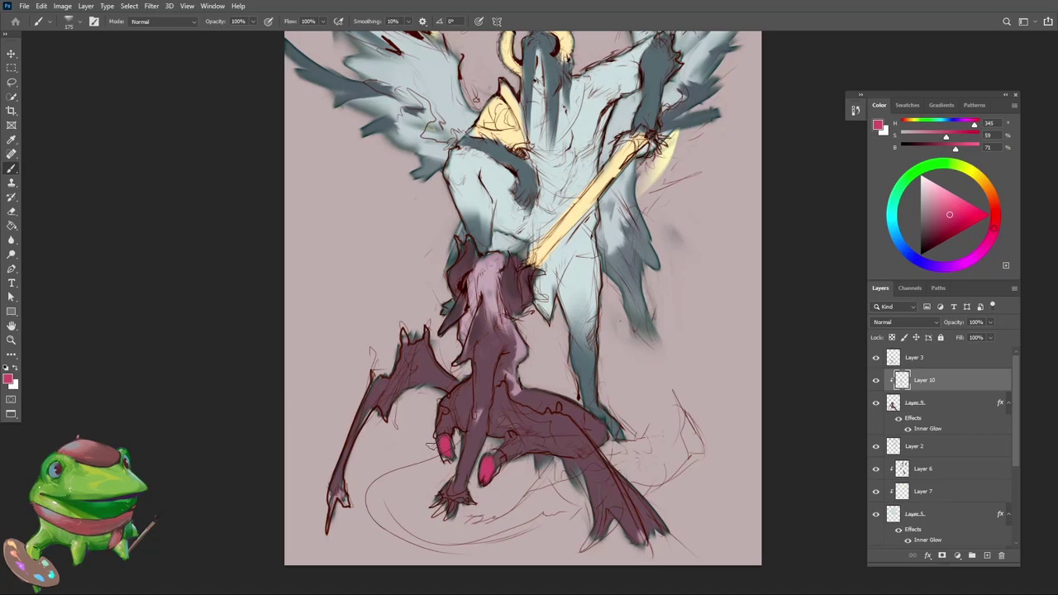
{"action": "mouse_move", "coordinate": [512, 434]}
{"action": "left_mouse_down"}
{"action": "mouse_move", "coordinate": [505, 444]}
{"action": "mouse_move", "coordinate": [456, 423]}
{"action": "left_mouse_up"}
Step: Add crimson pink accents inside the ear-like fins on both sides of the creature's head
{"action": "key", "text": "z"}
{"action": "left_click_drag", "start_coordinate": [500, 352], "coordinate": [519, 327]}
{"action": "mouse_move", "coordinate": [512, 290]}
{"action": "left_mouse_down"}
{"action": "mouse_move", "coordinate": [558, 289]}
{"action": "mouse_move", "coordinate": [517, 310]}
{"action": "mouse_move", "coordinate": [537, 302]}
{"action": "left_mouse_up"}
{"action": "key", "text": "b"}
{"action": "left_click_drag", "start_coordinate": [414, 231], "coordinate": [388, 288]}
Step: Try painting the creature's wing membrane in crimson pink
{"action": "key", "text": "z"}
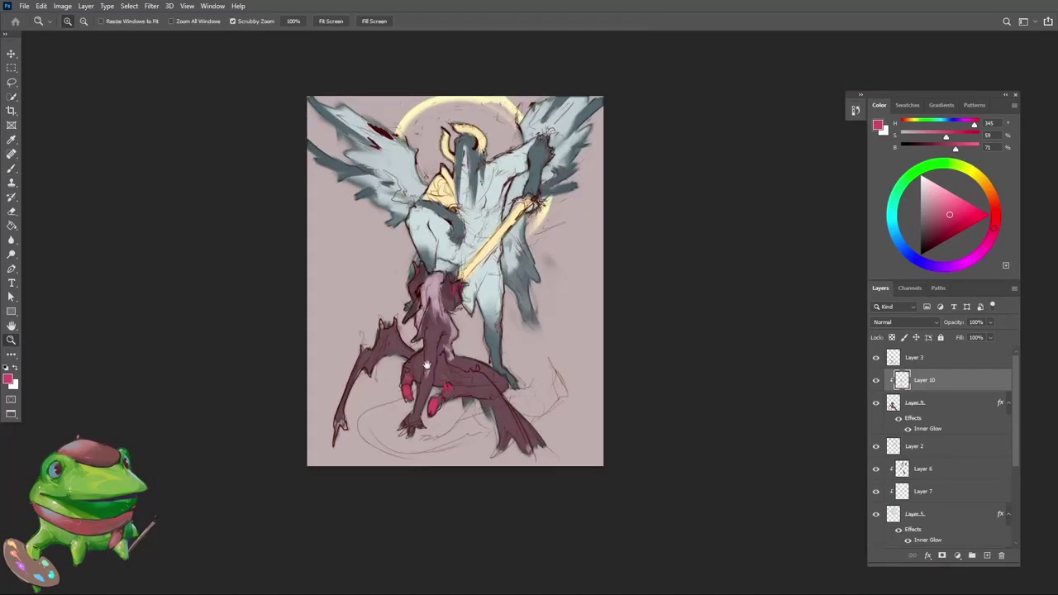
{"action": "mouse_move", "coordinate": [402, 338]}
{"action": "left_mouse_down"}
{"action": "mouse_move", "coordinate": [433, 365]}
{"action": "mouse_move", "coordinate": [406, 394]}
{"action": "mouse_move", "coordinate": [421, 380]}
{"action": "left_mouse_up"}
{"action": "key", "text": "b"}
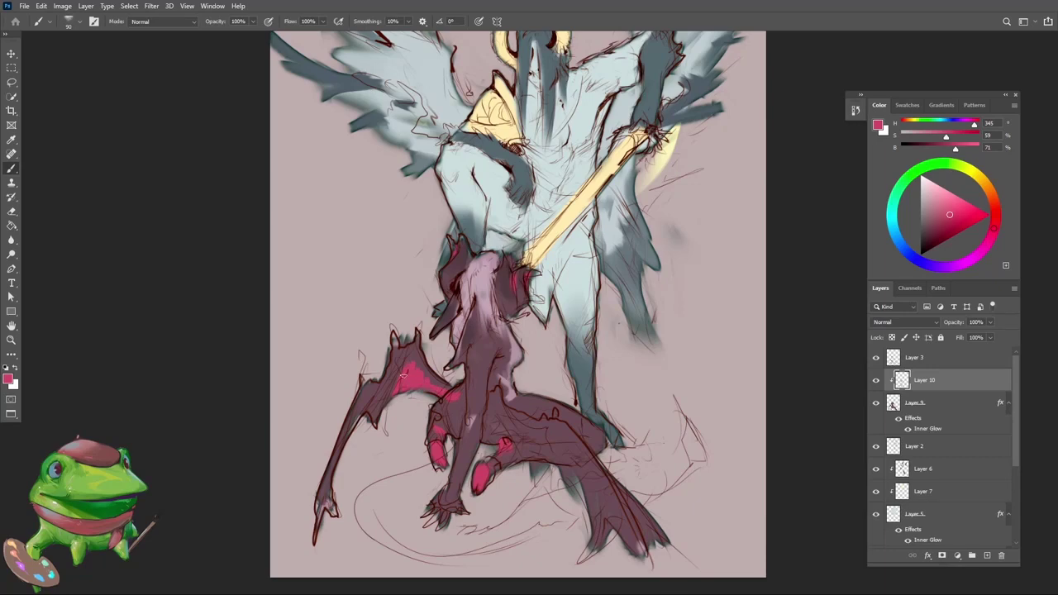
{"action": "key", "text": "z"}
{"action": "left_click", "coordinate": [363, 476], "text": "alt"}
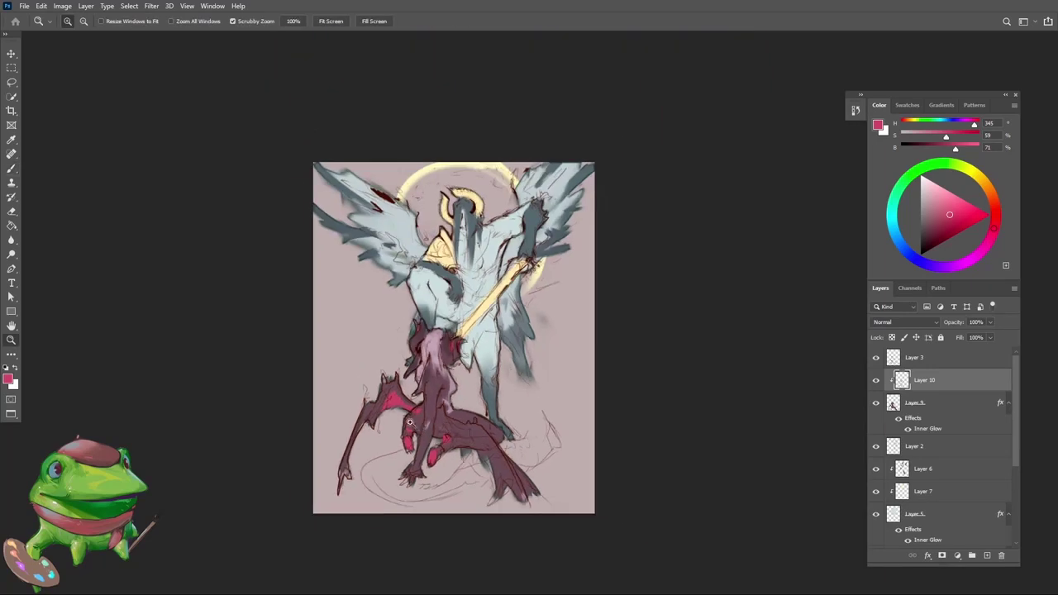
{"action": "left_click_drag", "start_coordinate": [409, 423], "coordinate": [453, 432]}
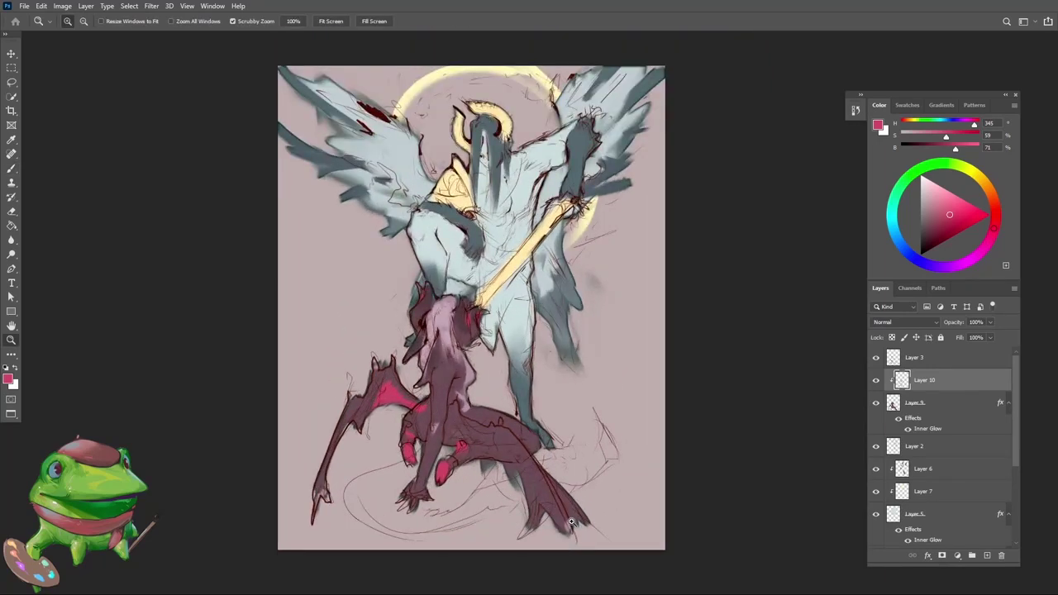
{"action": "key", "text": "ctrl+z"}
{"action": "key", "text": "ctrl+z"}
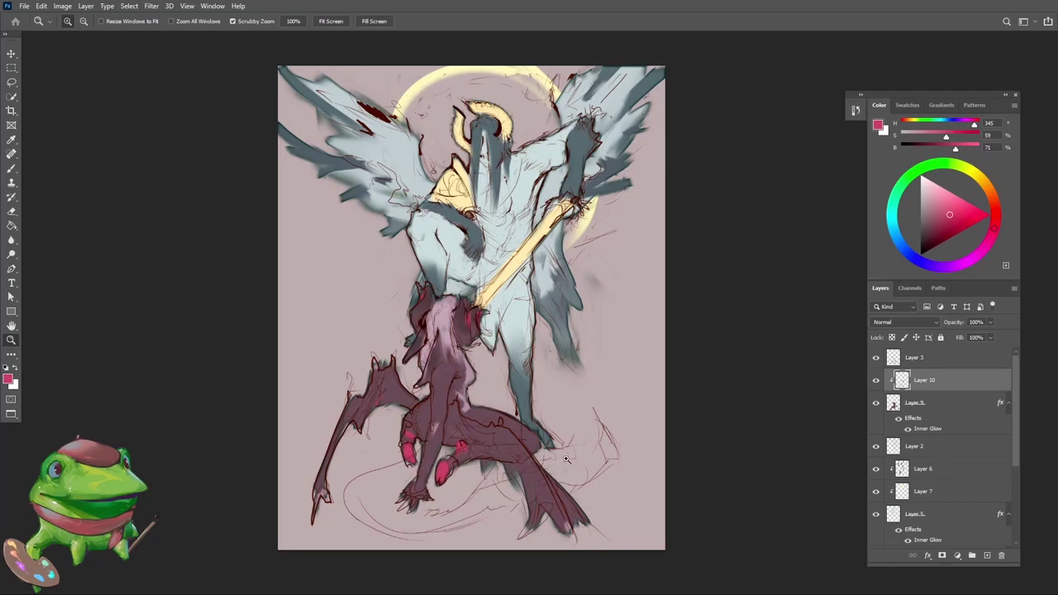
Step: Flip the canvas horizontally and add crimson pink accents to the creature's outstretched foot, the fin beneath its thigh and the wing arm
{"action": "key", "text": "f"}
{"action": "left_click_drag", "start_coordinate": [599, 438], "coordinate": [603, 425]}
{"action": "left_click_drag", "start_coordinate": [452, 453], "coordinate": [486, 423]}
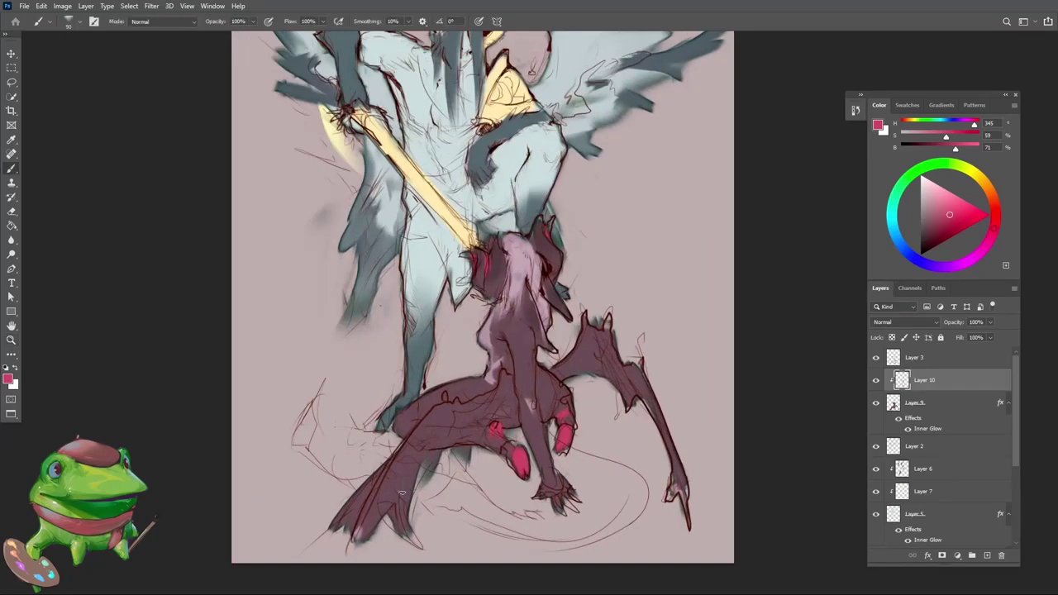
{"action": "key", "text": "bracketright"}
{"action": "left_click_drag", "start_coordinate": [366, 491], "coordinate": [351, 519]}
{"action": "left_click_drag", "start_coordinate": [480, 464], "coordinate": [469, 510]}
{"action": "left_click_drag", "start_coordinate": [534, 460], "coordinate": [580, 447]}
{"action": "left_click_drag", "start_coordinate": [568, 428], "coordinate": [715, 406]}
Step: On the creature's base Layer 9, sample its maroon (H 338, S 22, B 40) and paint the tail curving around behind the planted hand
{"action": "left_click", "coordinate": [893, 402]}
{"action": "left_click", "coordinate": [574, 434]}
{"action": "key", "text": "b"}
{"action": "left_click", "coordinate": [554, 389], "text": "alt"}
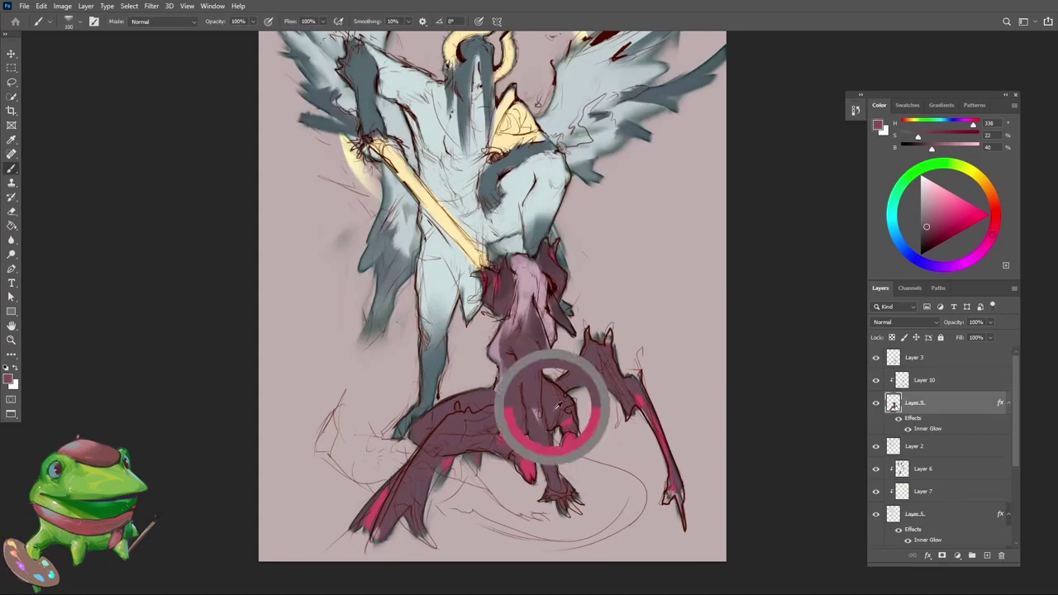
{"action": "mouse_move", "coordinate": [572, 449]}
{"action": "left_mouse_down"}
{"action": "mouse_move", "coordinate": [640, 488]}
{"action": "mouse_move", "coordinate": [630, 522]}
{"action": "left_mouse_up"}
{"action": "left_click_drag", "start_coordinate": [632, 478], "coordinate": [618, 521]}
{"action": "key", "text": "ctrl+z"}
{"action": "key", "text": "ctrl+z"}
{"action": "key", "text": "bracketright"}
{"action": "left_click_drag", "start_coordinate": [610, 465], "coordinate": [632, 516]}
{"action": "mouse_move", "coordinate": [638, 480]}
{"action": "left_mouse_down"}
{"action": "mouse_move", "coordinate": [615, 533]}
{"action": "mouse_move", "coordinate": [527, 542]}
{"action": "left_mouse_up"}
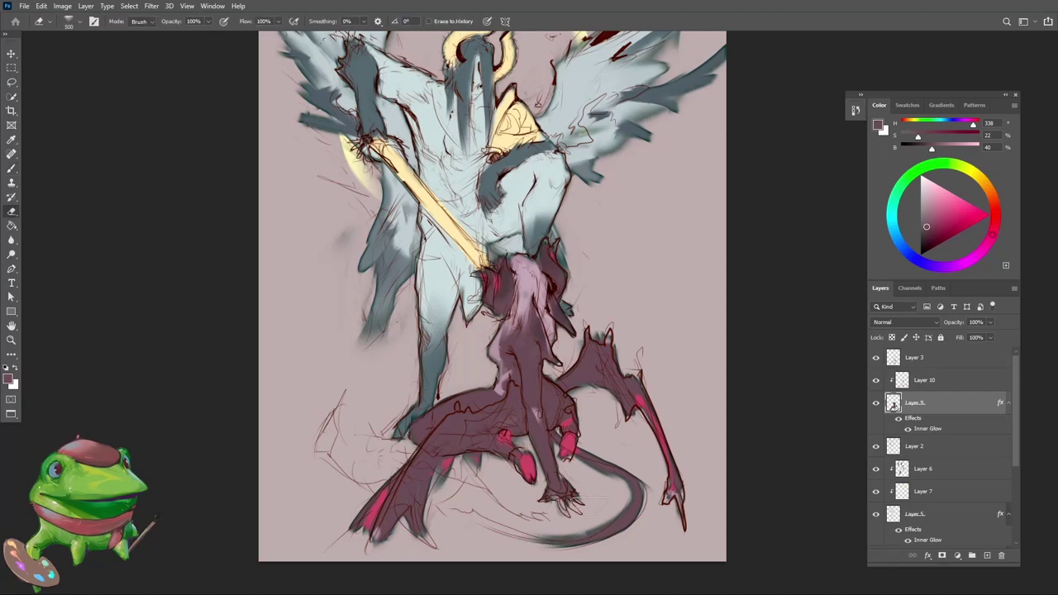
Step: Extend the maroon tail along the sketched lower curve until it meets the outstretched foot
{"action": "left_click_drag", "start_coordinate": [450, 496], "coordinate": [539, 541]}
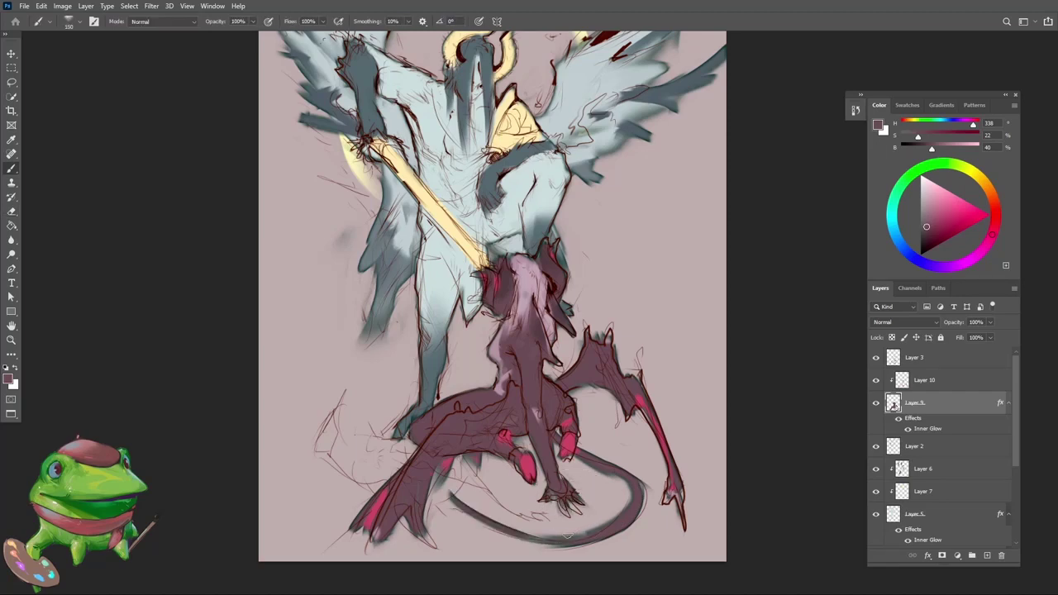
{"action": "left_click_drag", "start_coordinate": [479, 513], "coordinate": [566, 541]}
{"action": "mouse_move", "coordinate": [443, 498]}
{"action": "left_mouse_down"}
{"action": "mouse_move", "coordinate": [536, 535]}
{"action": "mouse_move", "coordinate": [477, 514]}
{"action": "left_mouse_up"}
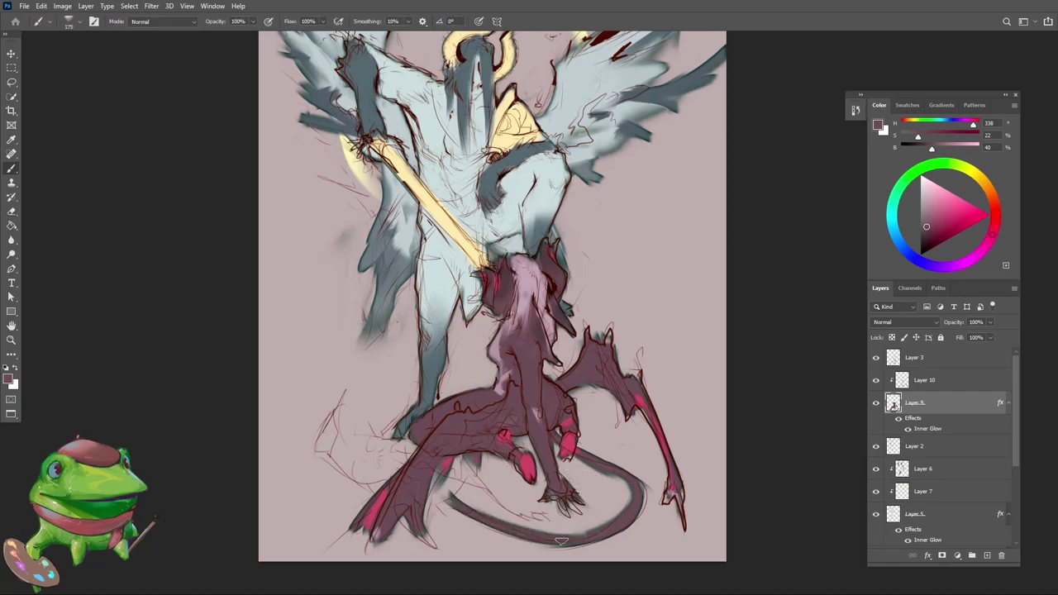
{"action": "mouse_move", "coordinate": [561, 542]}
{"action": "left_mouse_down"}
{"action": "mouse_move", "coordinate": [437, 491]}
{"action": "mouse_move", "coordinate": [435, 478]}
{"action": "left_mouse_up"}
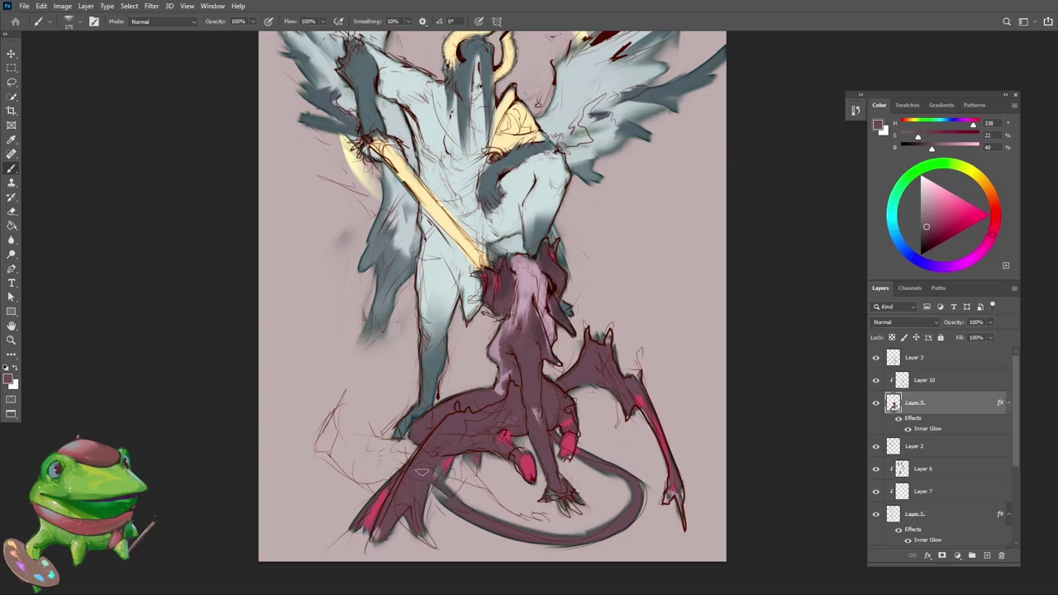
Step: Paint the tail's curled end beyond the foot in maroon and trim its pointed tip with the eraser
{"action": "left_click_drag", "start_coordinate": [324, 427], "coordinate": [381, 491]}
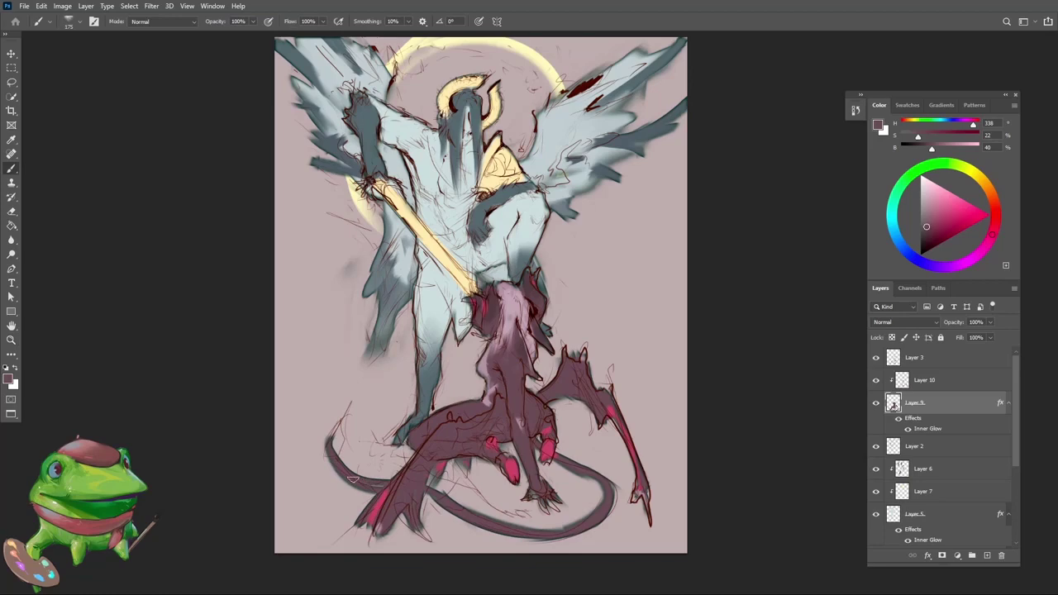
{"action": "mouse_move", "coordinate": [327, 471]}
{"action": "left_mouse_down"}
{"action": "mouse_move", "coordinate": [336, 425]}
{"action": "mouse_move", "coordinate": [353, 403]}
{"action": "left_mouse_up"}
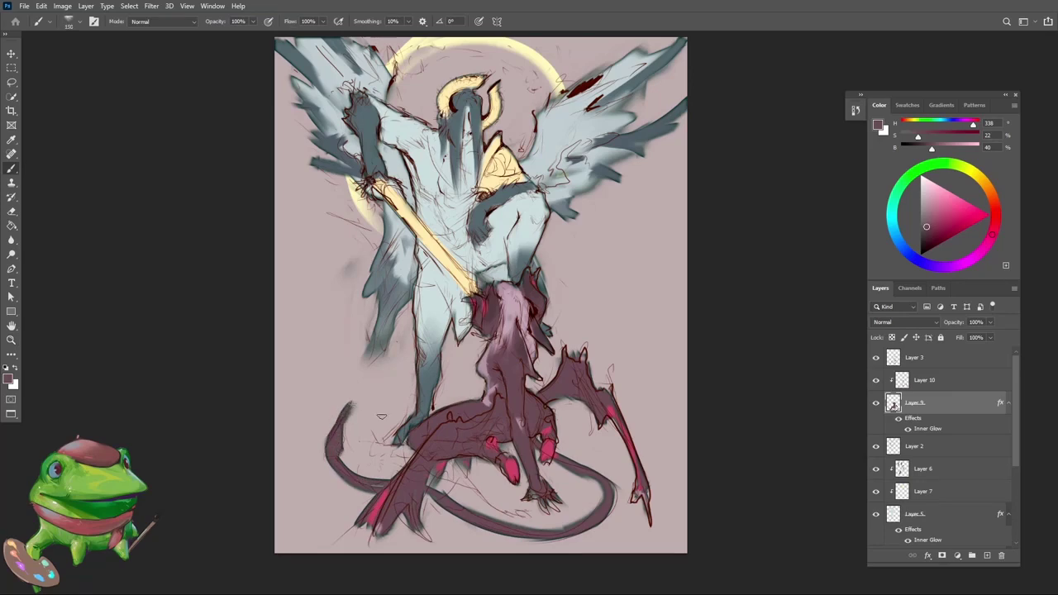
{"action": "key", "text": "ctrl+space"}
{"action": "left_click_drag", "start_coordinate": [468, 427], "coordinate": [444, 427]}
{"action": "key", "text": "e"}
{"action": "mouse_move", "coordinate": [367, 410]}
{"action": "left_mouse_down"}
{"action": "mouse_move", "coordinate": [363, 441]}
{"action": "mouse_move", "coordinate": [357, 425]}
{"action": "left_mouse_up"}
{"action": "key", "text": "b"}
Step: Select the background Layer 4 and add a new empty layer directly above it for a background colour
{"action": "key", "text": "ctrl+space"}
{"action": "left_click_drag", "start_coordinate": [436, 436], "coordinate": [511, 444]}
{"action": "mouse_move", "coordinate": [538, 389]}
{"action": "left_mouse_down"}
{"action": "mouse_move", "coordinate": [521, 389]}
{"action": "mouse_move", "coordinate": [550, 388]}
{"action": "mouse_move", "coordinate": [515, 383]}
{"action": "mouse_move", "coordinate": [535, 378]}
{"action": "left_mouse_up"}
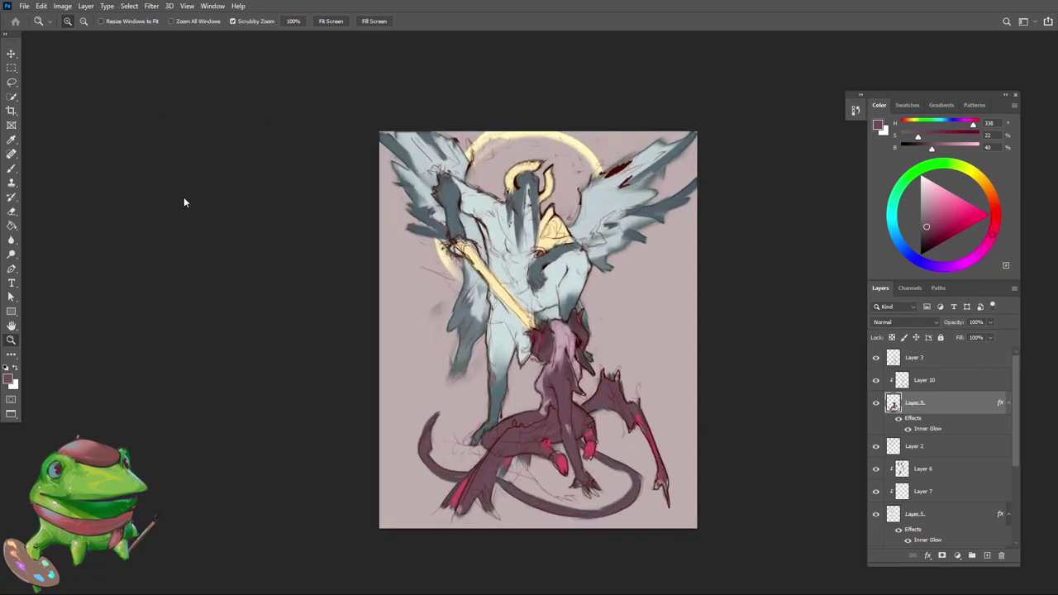
{"action": "left_click_drag", "start_coordinate": [643, 308], "coordinate": [640, 310]}
{"action": "left_click", "coordinate": [636, 310], "text": "ctrl"}
{"action": "left_click", "coordinate": [636, 315], "text": "alt"}
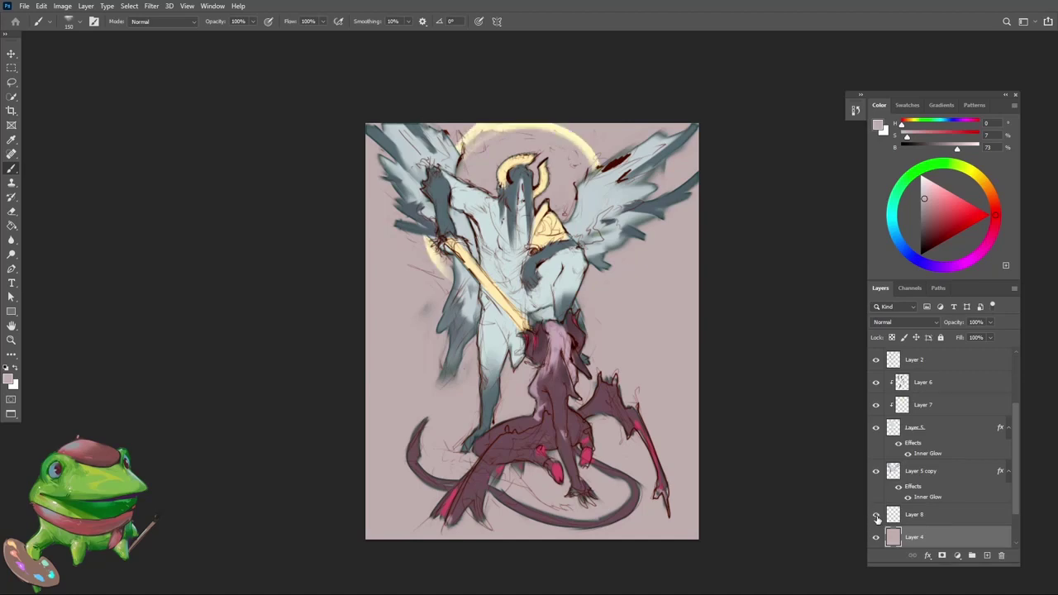
{"action": "key", "text": "ctrl+u"}
{"action": "key", "text": "ctrl+shift+alt+n"}
{"action": "left_click", "coordinate": [606, 401], "text": "alt"}
{"action": "key", "text": "g"}
{"action": "key", "text": "b"}
Step: Try a blue-grey gradient (H 210, S 17, B 41) fading down the background on Layer 11
{"action": "left_click", "coordinate": [660, 202], "text": "alt"}
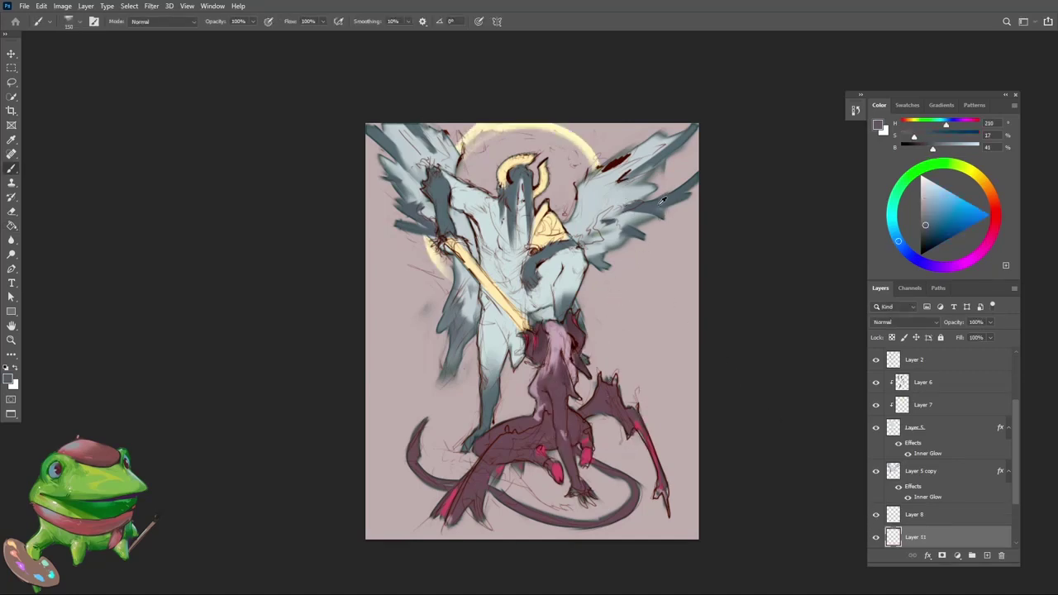
{"action": "key", "text": "g"}
{"action": "key", "text": "shift+g"}
{"action": "key", "text": "shift+g"}
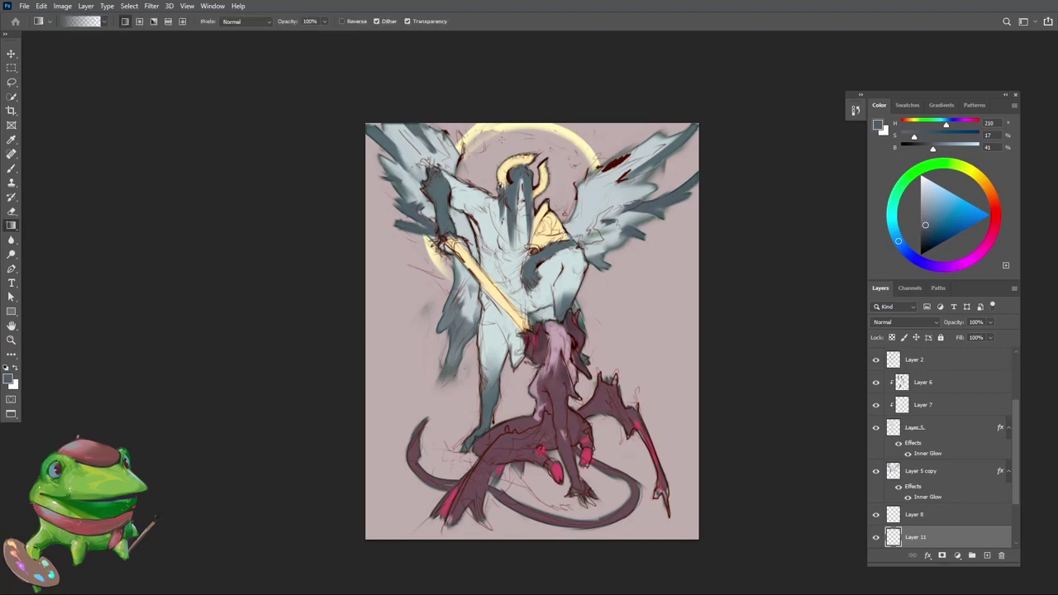
{"action": "left_click_drag", "start_coordinate": [502, 139], "coordinate": [636, 481]}
{"action": "key", "text": "ctrl+z"}
{"action": "left_click_drag", "start_coordinate": [503, 186], "coordinate": [621, 503]}
{"action": "key", "text": "z"}
{"action": "left_click_drag", "start_coordinate": [562, 396], "coordinate": [523, 391]}
{"action": "left_click_drag", "start_coordinate": [539, 306], "coordinate": [542, 280]}
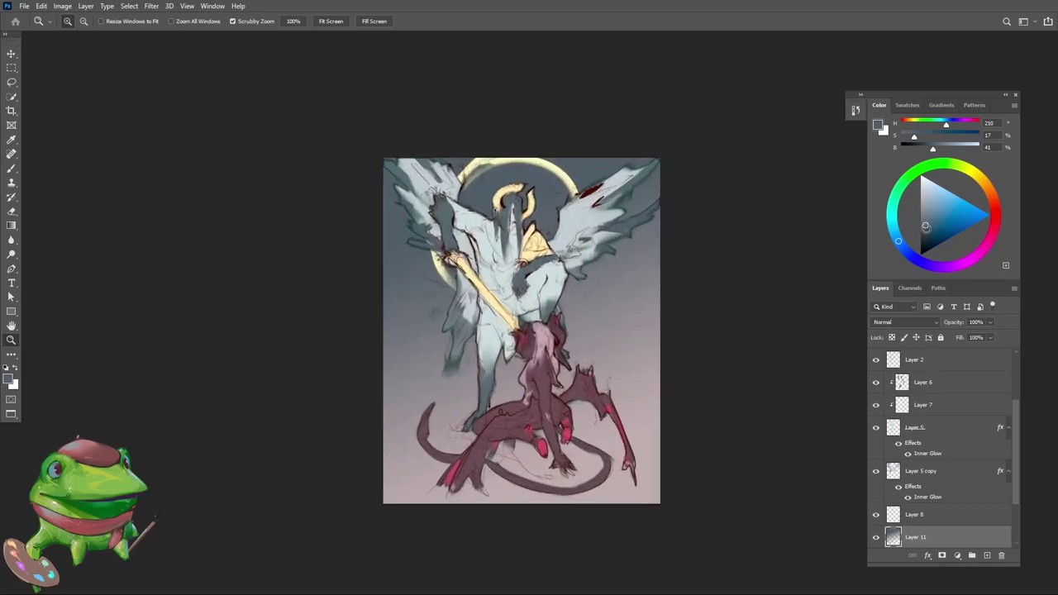
Step: Choose a dark teal (H 195, S 23, B 30) for the background
{"action": "left_click", "coordinate": [925, 233]}
{"action": "left_click", "coordinate": [894, 230]}
{"action": "left_click_drag", "start_coordinate": [621, 283], "coordinate": [608, 275]}
Step: Try a dark teal gradient fading down the background on Layer 11
{"action": "key", "text": "g"}
{"action": "left_click_drag", "start_coordinate": [477, 179], "coordinate": [534, 321]}
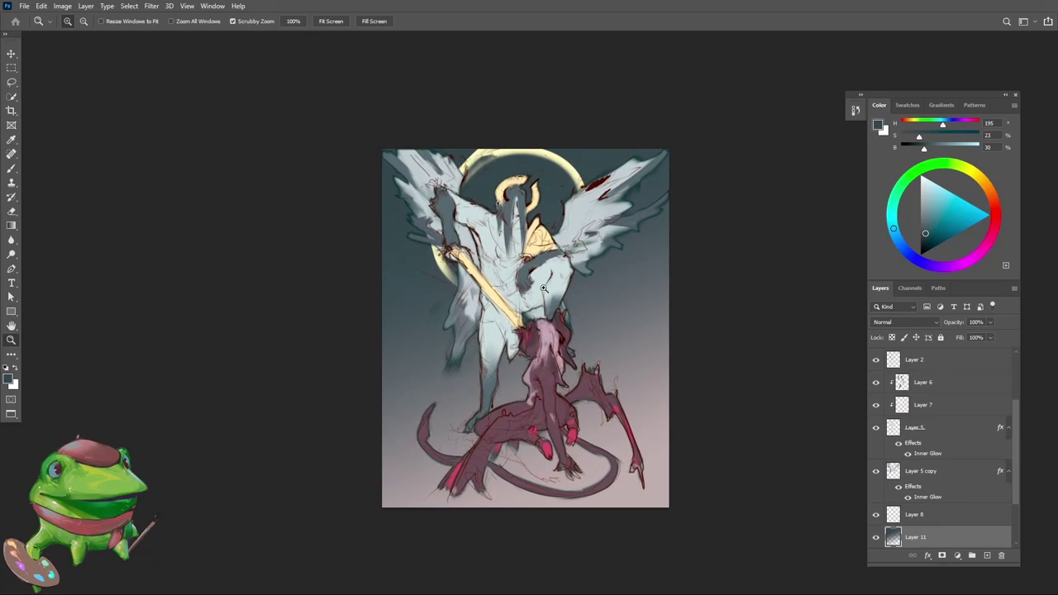
{"action": "left_click_drag", "start_coordinate": [573, 411], "coordinate": [598, 396]}
{"action": "left_click_drag", "start_coordinate": [572, 439], "coordinate": [573, 399]}
{"action": "mouse_move", "coordinate": [551, 331]}
{"action": "left_mouse_down"}
{"action": "mouse_move", "coordinate": [545, 360]}
{"action": "mouse_move", "coordinate": [514, 362]}
{"action": "mouse_move", "coordinate": [578, 341]}
{"action": "mouse_move", "coordinate": [554, 358]}
{"action": "mouse_move", "coordinate": [535, 408]}
{"action": "mouse_move", "coordinate": [567, 365]}
{"action": "left_mouse_up"}
{"action": "key", "text": "ctrl+z"}
{"action": "key", "text": "ctrl+z"}
Step: Fill the whole of Layer 11 with the flat dark teal
{"action": "key", "text": "shift+g"}
{"action": "left_click", "coordinate": [578, 380]}
{"action": "key", "text": "b"}
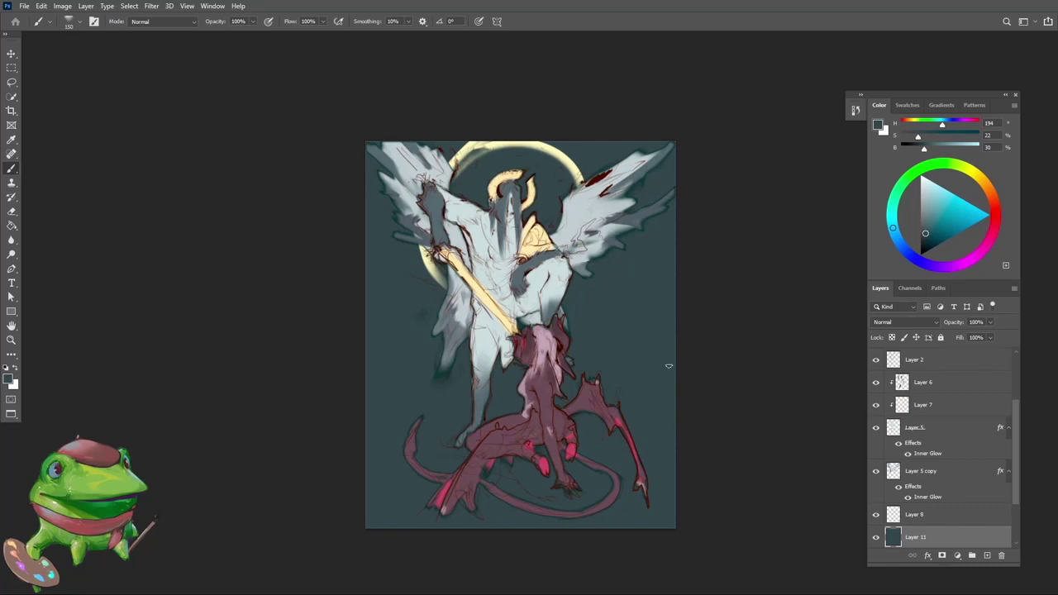
Step: Compare the painting with and without the dark teal Layer 11, examining how both figures read against each background
{"action": "key", "text": "z"}
{"action": "left_click", "coordinate": [873, 540]}
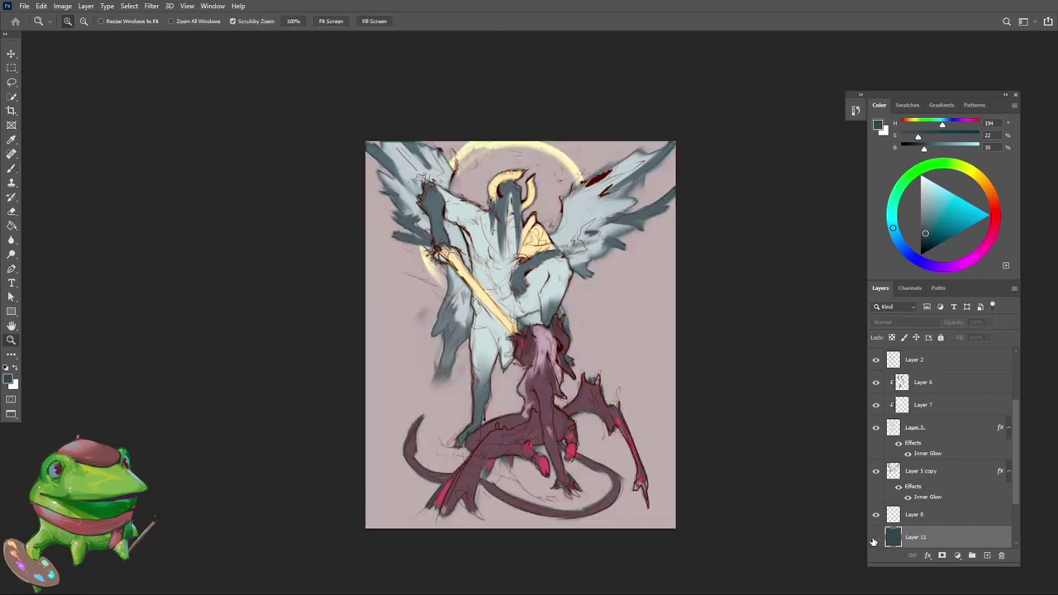
{"action": "left_click_drag", "start_coordinate": [623, 432], "coordinate": [514, 480]}
{"action": "left_click_drag", "start_coordinate": [599, 409], "coordinate": [764, 476]}
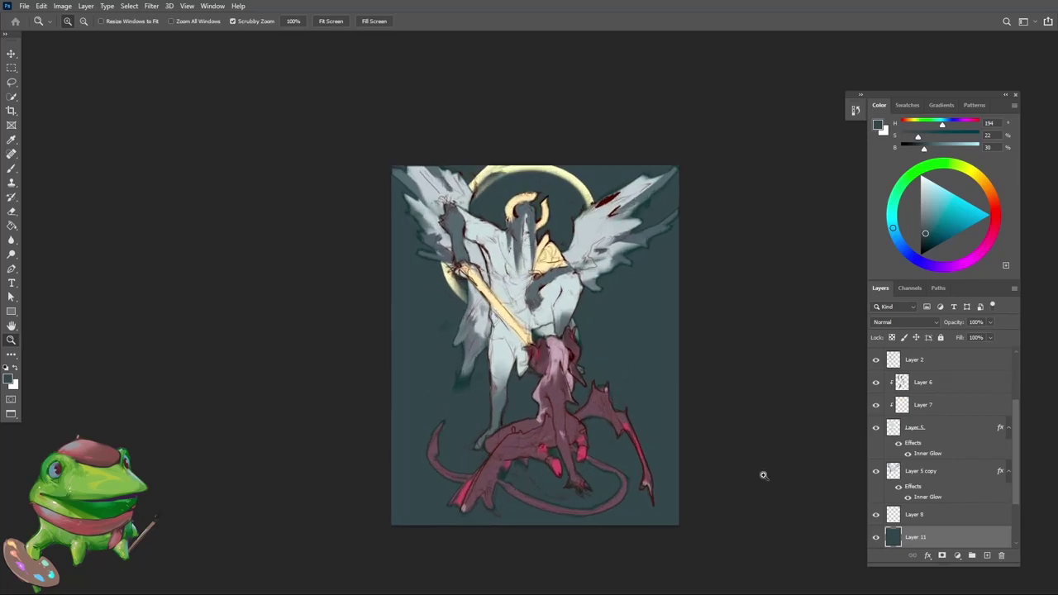
{"action": "left_click", "coordinate": [877, 538]}
{"action": "left_click_drag", "start_coordinate": [598, 353], "coordinate": [613, 396]}
{"action": "mouse_move", "coordinate": [560, 275]}
{"action": "left_mouse_down"}
{"action": "mouse_move", "coordinate": [583, 262]}
{"action": "mouse_move", "coordinate": [563, 283]}
{"action": "mouse_move", "coordinate": [576, 268]}
{"action": "left_mouse_up"}
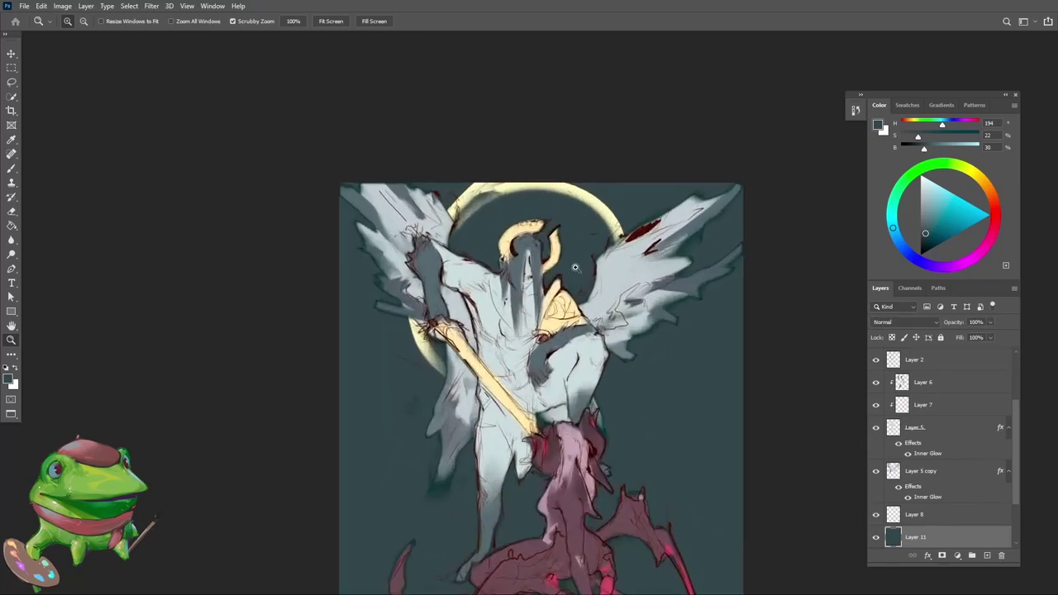
{"action": "left_click_drag", "start_coordinate": [563, 324], "coordinate": [558, 307]}
{"action": "left_click_drag", "start_coordinate": [526, 231], "coordinate": [552, 203]}
{"action": "left_click_drag", "start_coordinate": [536, 276], "coordinate": [522, 317]}
{"action": "left_click_drag", "start_coordinate": [476, 292], "coordinate": [539, 244]}
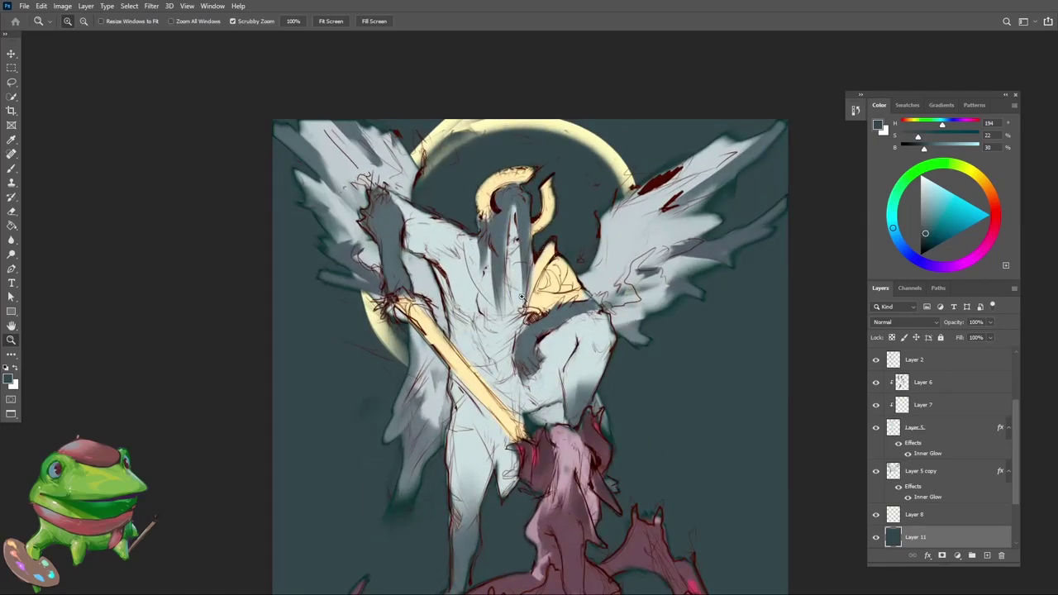
{"action": "left_click_drag", "start_coordinate": [515, 320], "coordinate": [472, 372]}
{"action": "mouse_move", "coordinate": [533, 389]}
{"action": "left_mouse_down"}
{"action": "mouse_move", "coordinate": [540, 337]}
{"action": "mouse_move", "coordinate": [538, 372]}
{"action": "left_mouse_up"}
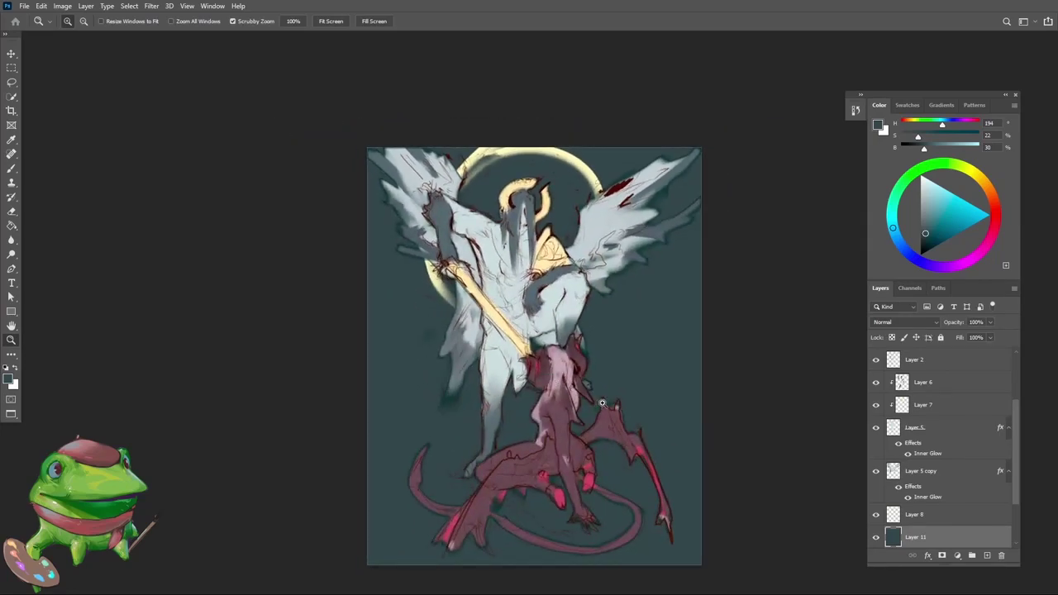
{"action": "left_click", "coordinate": [878, 538]}
{"action": "left_click", "coordinate": [880, 537]}
{"action": "mouse_move", "coordinate": [625, 329]}
{"action": "left_mouse_down"}
{"action": "mouse_move", "coordinate": [611, 347]}
{"action": "mouse_move", "coordinate": [625, 318]}
{"action": "mouse_move", "coordinate": [599, 333]}
{"action": "left_mouse_up"}
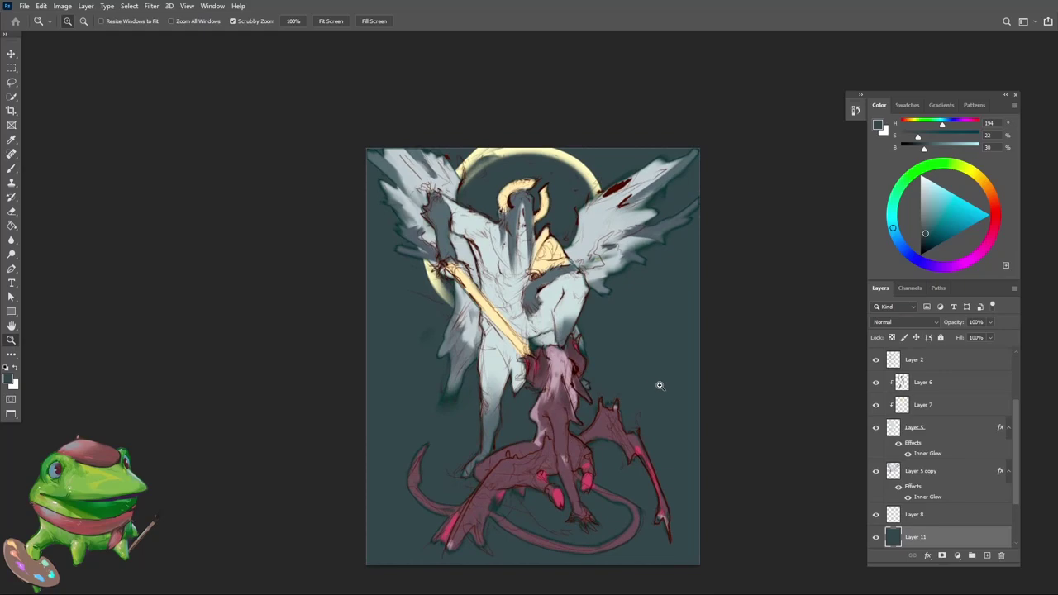
Step: Return to the creature's Layer 9, sample its maroon (H 338, S 22, B 40) and touch up the outstretched foot and adjoining tail
{"action": "key", "text": "b"}
{"action": "left_click", "coordinate": [565, 474], "text": "ctrl"}
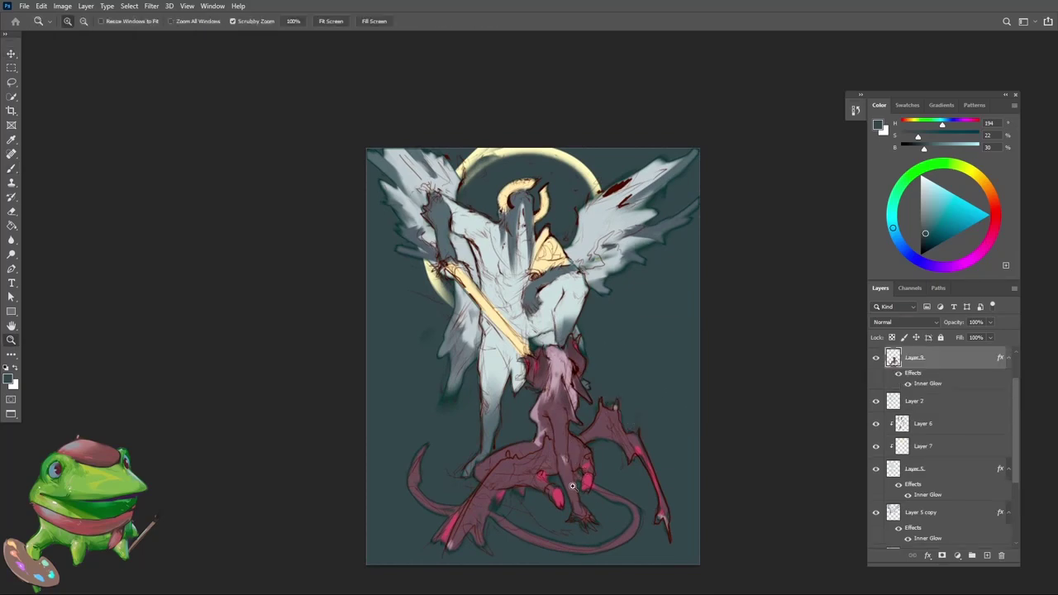
{"action": "left_click_drag", "start_coordinate": [501, 496], "coordinate": [508, 428]}
{"action": "key", "text": "b"}
{"action": "left_click", "coordinate": [602, 380], "text": "alt"}
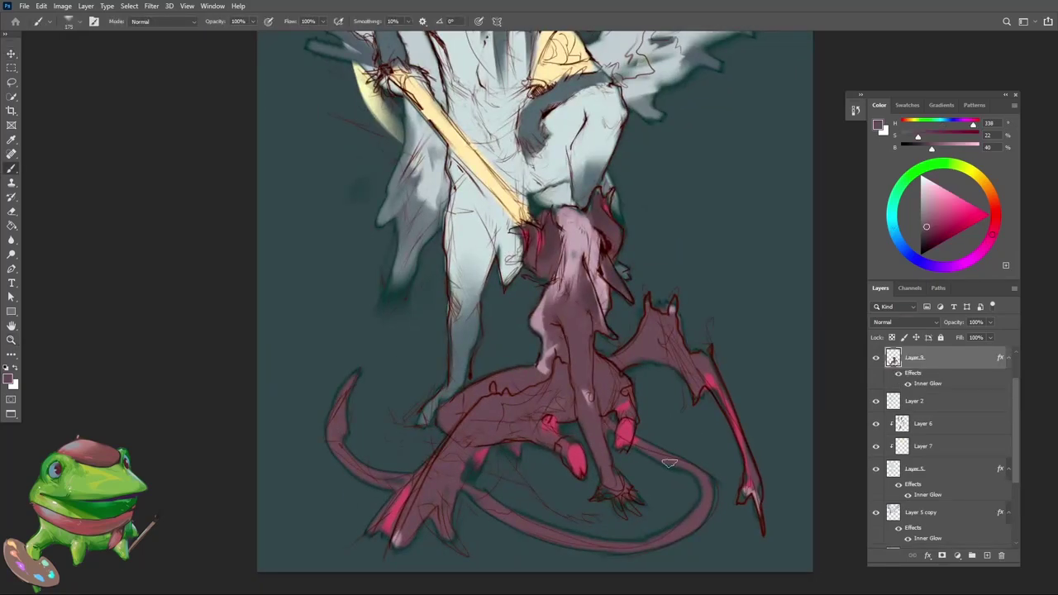
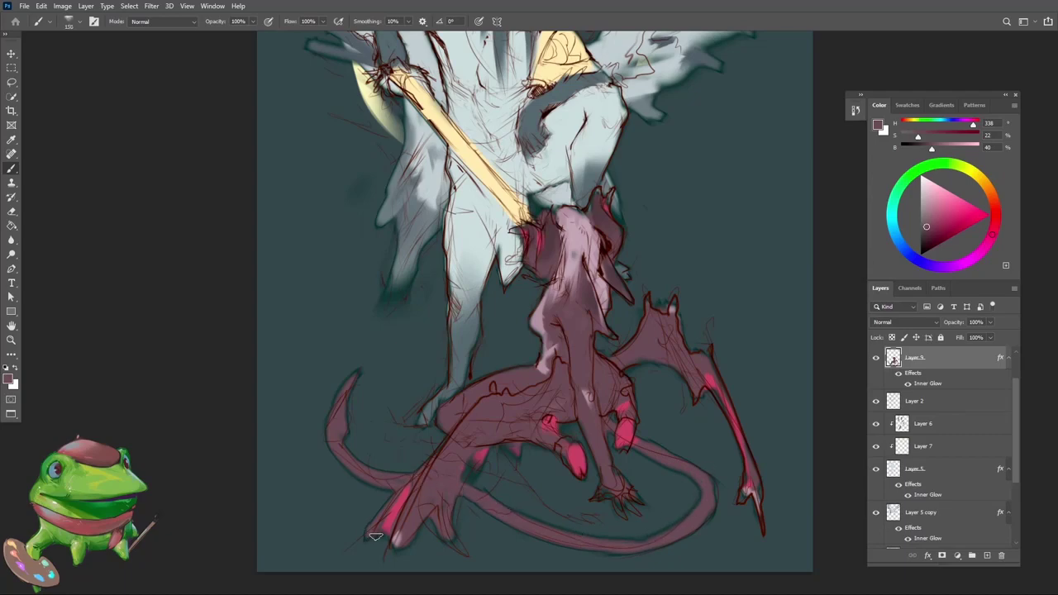
{"action": "left_click_drag", "start_coordinate": [464, 475], "coordinate": [431, 471]}
Step: Refill the background Layer 11 with a darker blue-grey (H 204, S 18, B 25) and flip the canvas back horizontally
{"action": "left_click", "coordinate": [611, 353], "text": "ctrl"}
{"action": "left_click", "coordinate": [617, 334], "text": "alt"}
{"action": "key", "text": "bracketleft"}
{"action": "left_click_drag", "start_coordinate": [625, 338], "coordinate": [655, 370]}
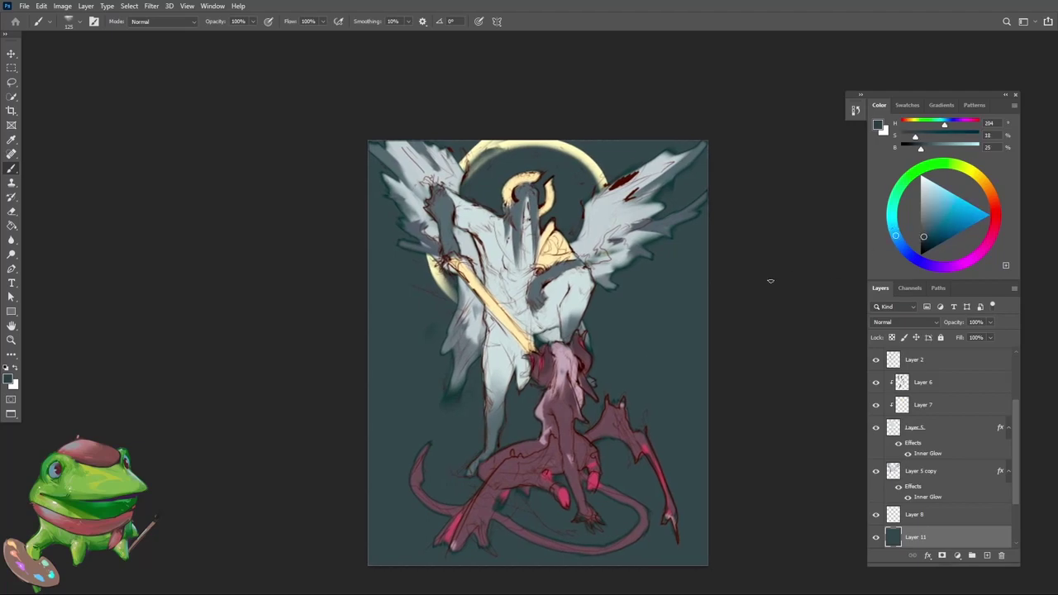
{"action": "key", "text": "z"}
{"action": "left_click", "coordinate": [618, 362], "text": "alt"}
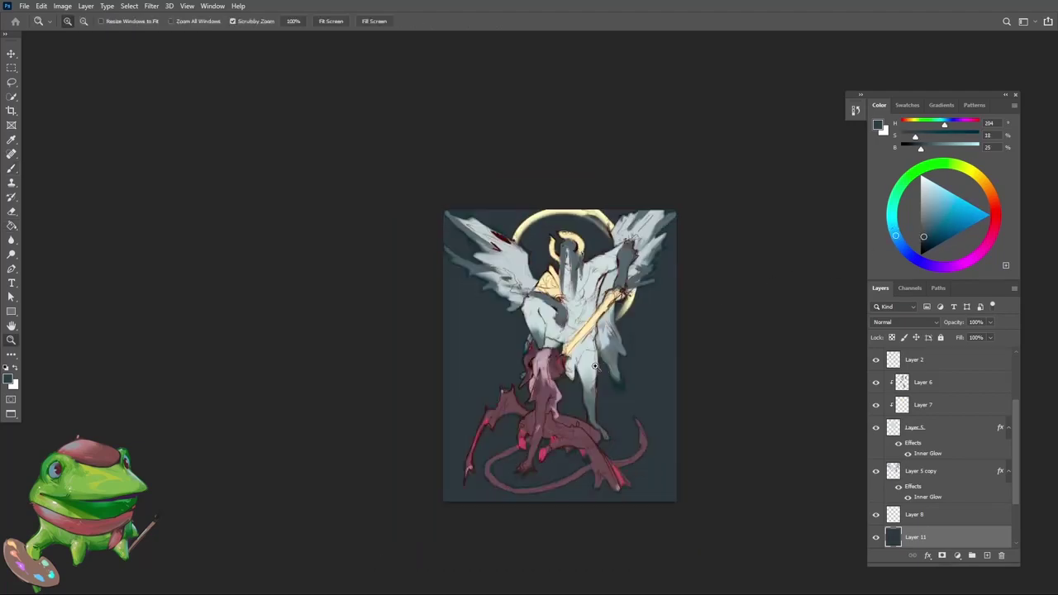
{"action": "left_click_drag", "start_coordinate": [599, 372], "coordinate": [614, 354]}
{"action": "left_click_drag", "start_coordinate": [574, 452], "coordinate": [570, 415]}
{"action": "left_click_drag", "start_coordinate": [564, 416], "coordinate": [514, 446]}
{"action": "left_click_drag", "start_coordinate": [545, 458], "coordinate": [648, 368]}
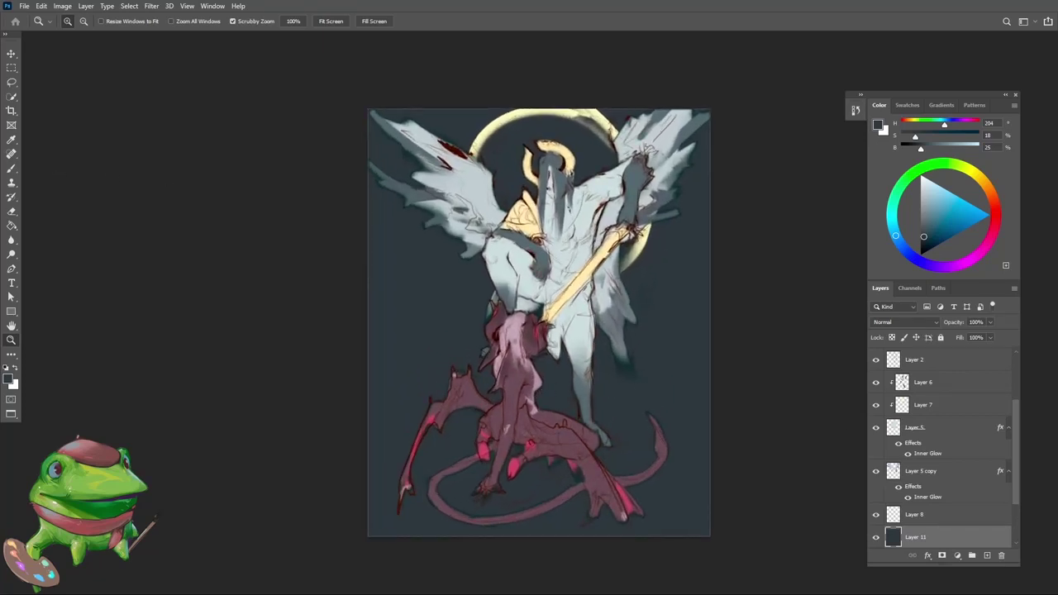
Step: Mix a strong red (H 9, S 71, B 56) and paint a diagonal streak across the ground below the creature on Layer 11
{"action": "left_click_drag", "start_coordinate": [675, 383], "coordinate": [686, 382]}
{"action": "left_click", "coordinate": [679, 379], "text": "alt"}
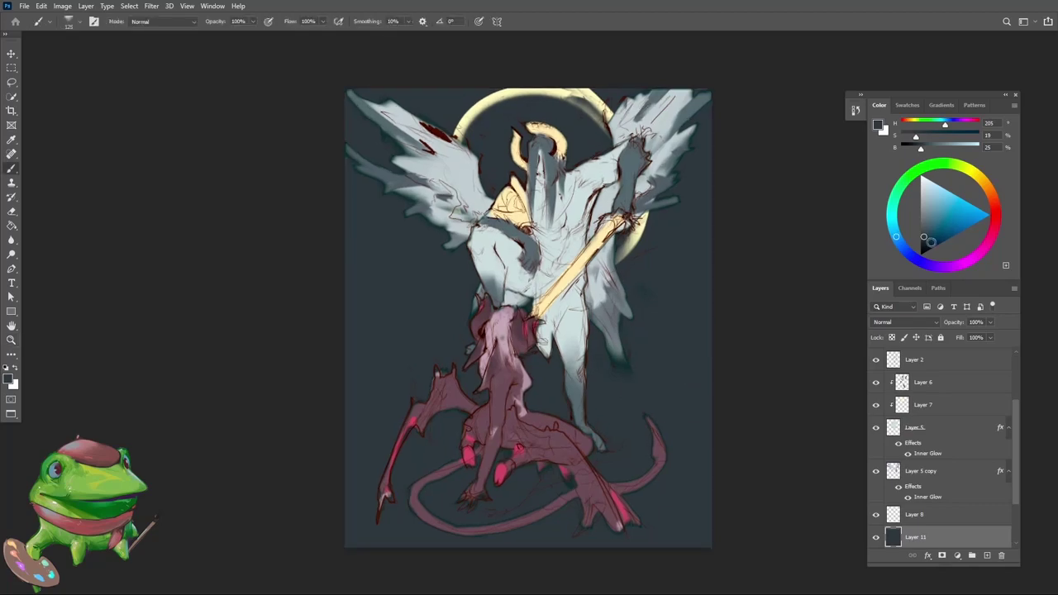
{"action": "left_click", "coordinate": [465, 498], "text": "alt"}
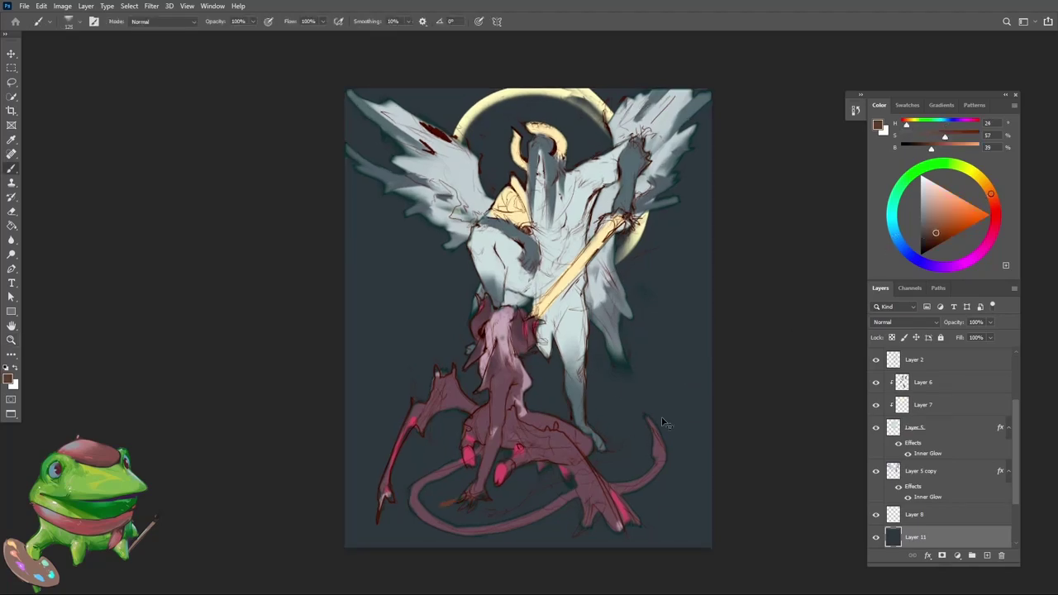
{"action": "left_click", "coordinate": [948, 225]}
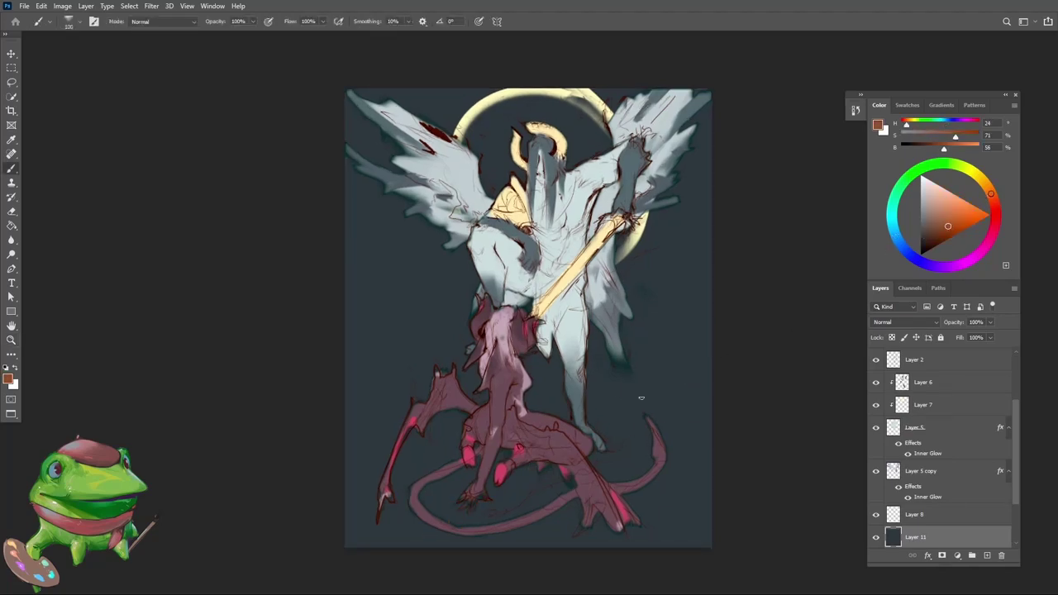
{"action": "left_click", "coordinate": [1000, 212]}
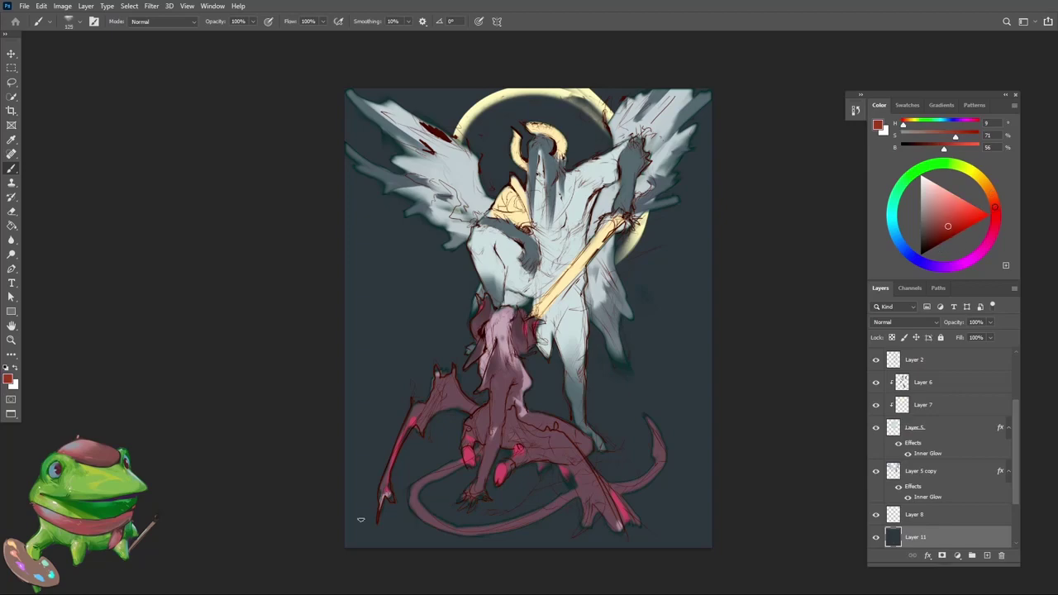
{"action": "left_click_drag", "start_coordinate": [471, 488], "coordinate": [412, 541]}
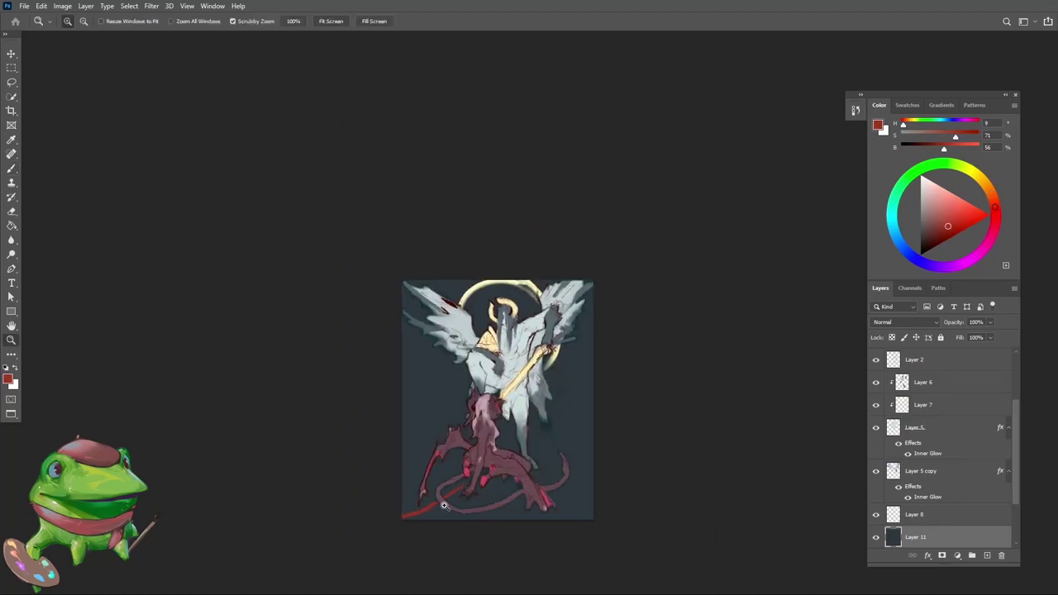
Step: Thicken the red streak, shift the red's hue to 359 and scatter small red marks over the ground around the tail
{"action": "left_click_drag", "start_coordinate": [444, 505], "coordinate": [465, 496]}
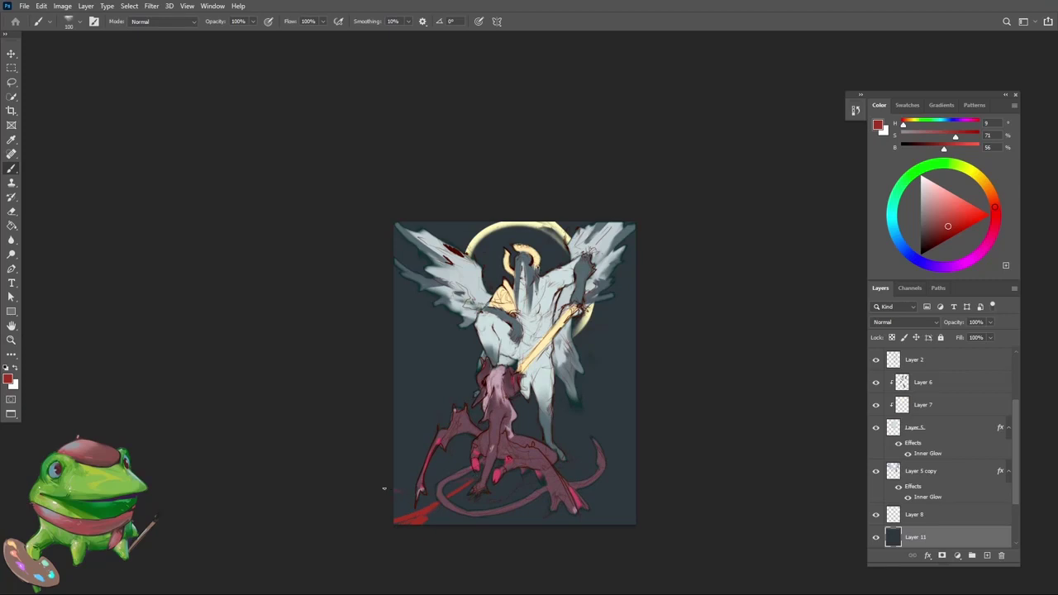
{"action": "left_click_drag", "start_coordinate": [540, 483], "coordinate": [556, 478]}
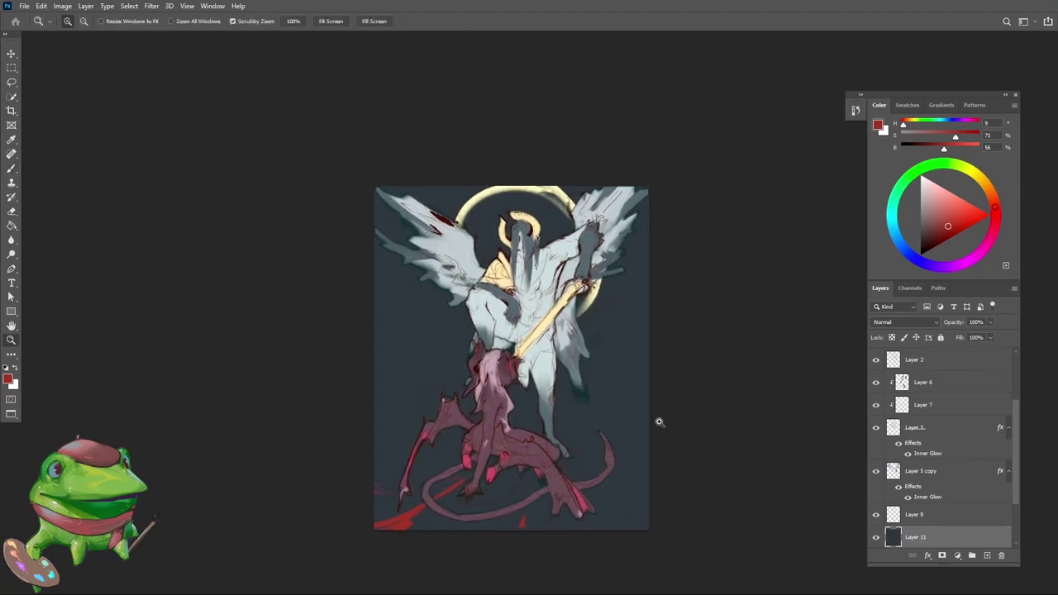
{"action": "left_click_drag", "start_coordinate": [675, 390], "coordinate": [707, 372]}
{"action": "left_click_drag", "start_coordinate": [664, 392], "coordinate": [680, 392]}
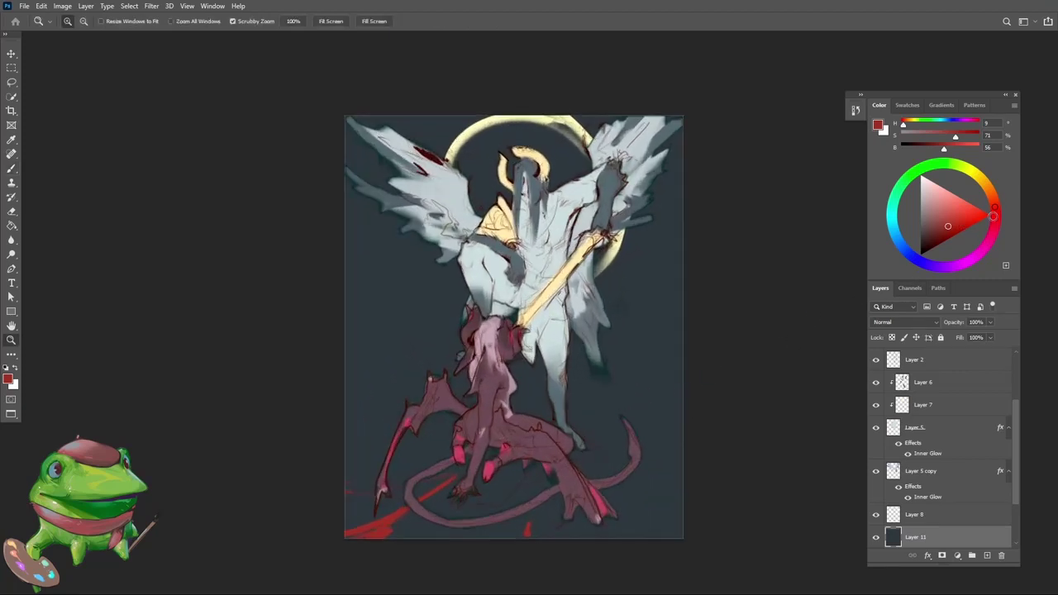
{"action": "key", "text": "b"}
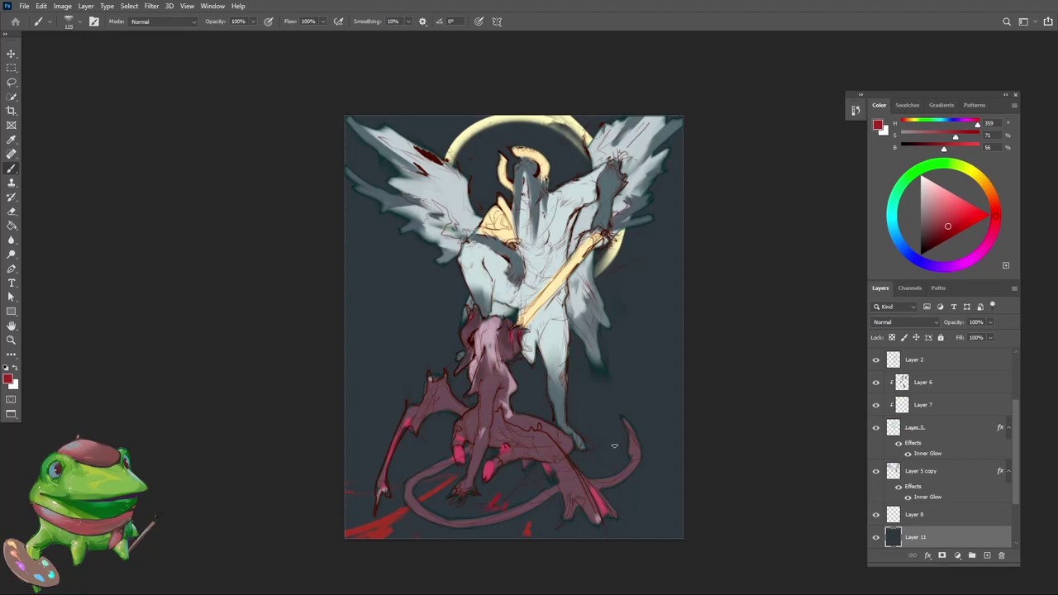
Step: Trim the red ground streak with dark tones sampled from the background, then resample its red (H 8, S 71, B 56)
{"action": "left_click", "coordinate": [388, 518], "text": "alt"}
{"action": "left_click", "coordinate": [409, 525], "text": "alt"}
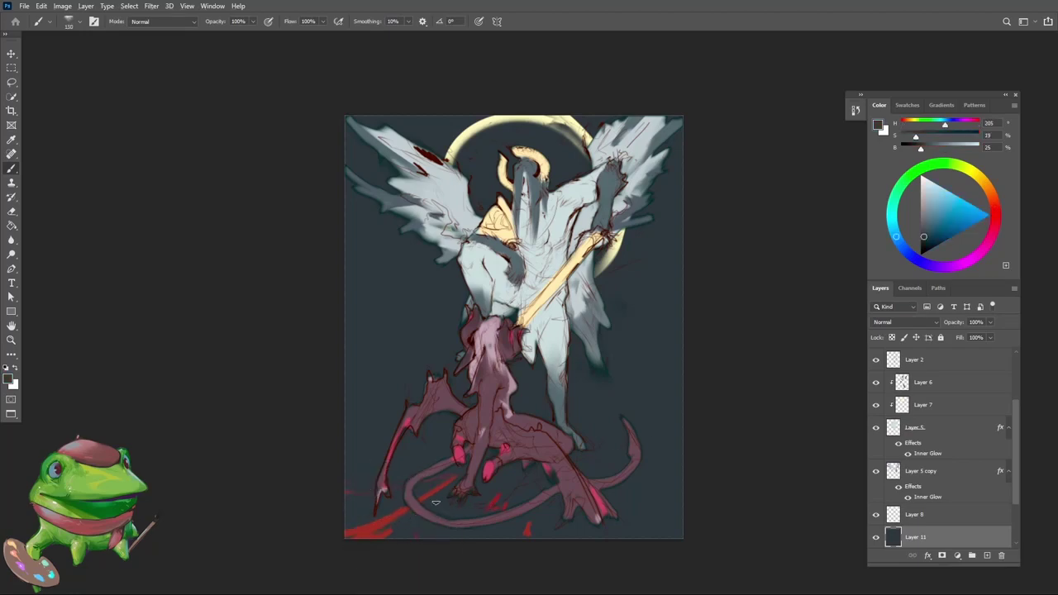
{"action": "left_click", "coordinate": [420, 565], "text": "alt"}
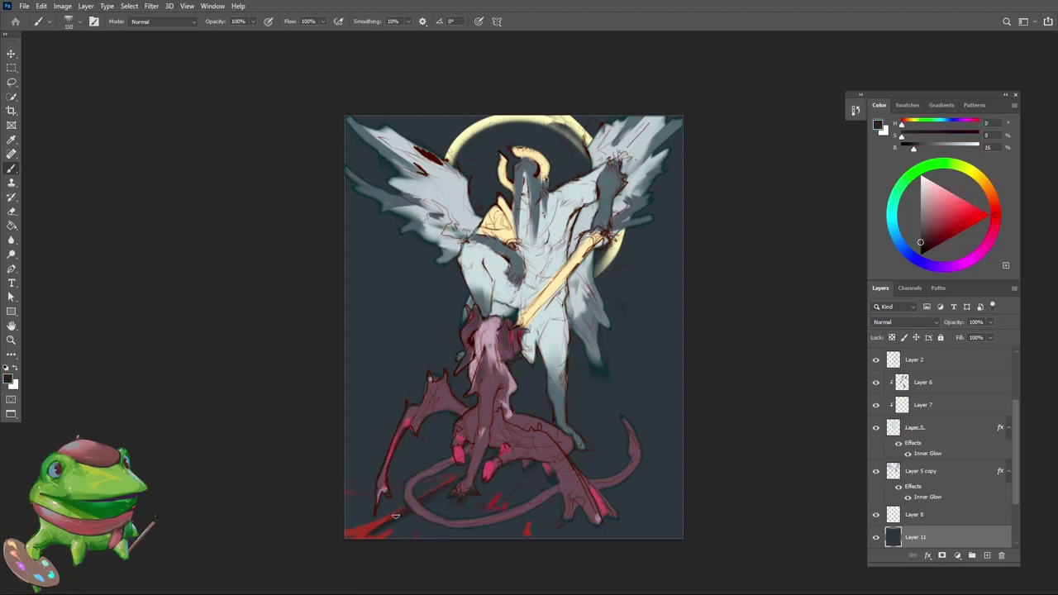
{"action": "left_click", "coordinate": [373, 525], "text": "alt"}
{"action": "key", "text": "z"}
{"action": "left_click_drag", "start_coordinate": [475, 479], "coordinate": [590, 369]}
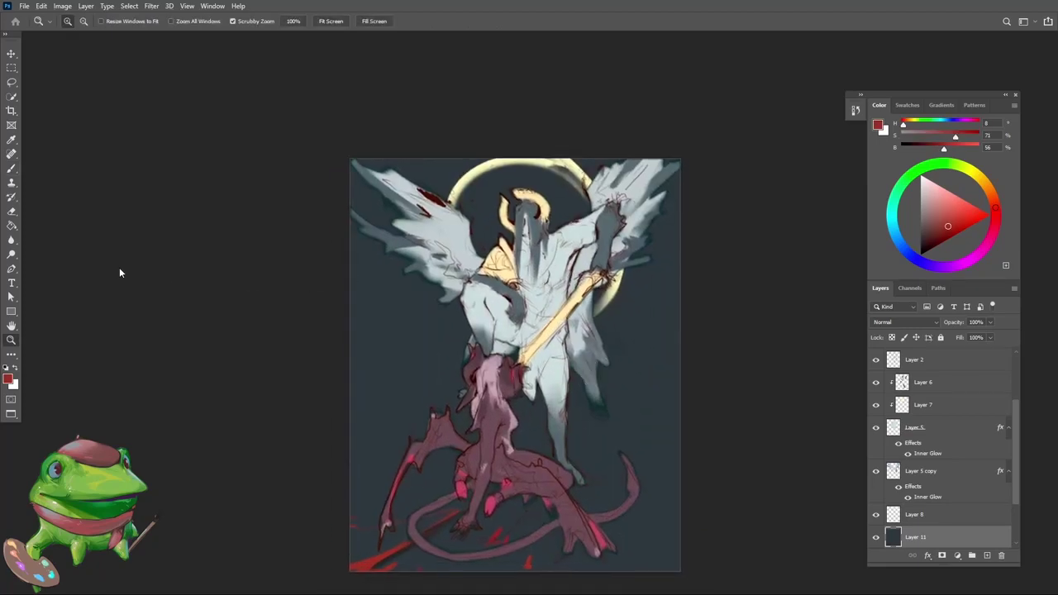
{"action": "left_click_drag", "start_coordinate": [605, 406], "coordinate": [624, 397]}
Step: Sample a blue-grey, enlarge the brush greatly and paint a soft lighter cloud behind the winged figure's standing leg
{"action": "key", "text": "b"}
{"action": "left_click", "coordinate": [663, 361], "text": "alt"}
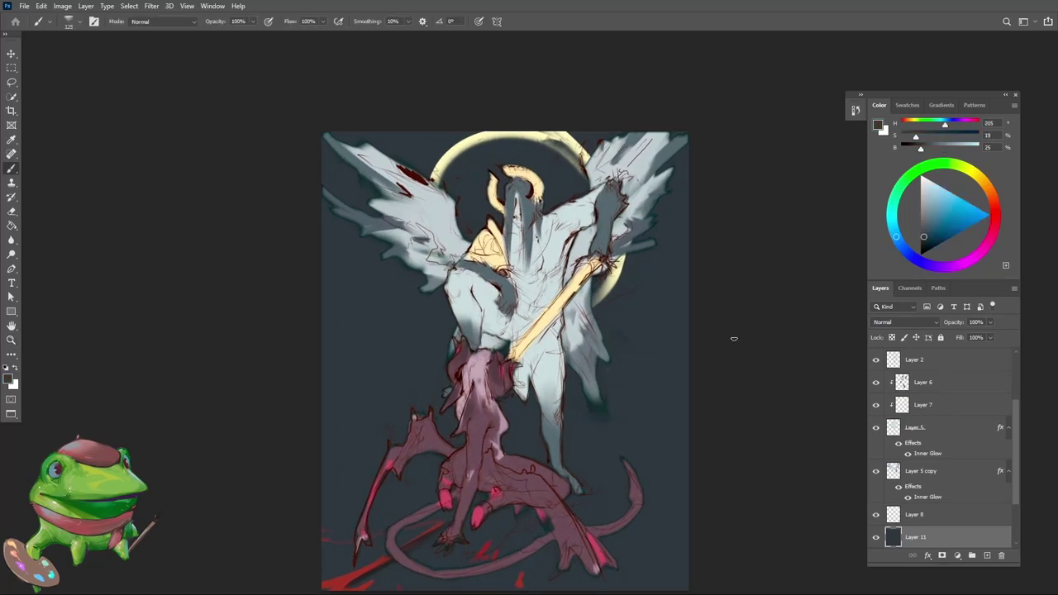
{"action": "left_click", "coordinate": [611, 406], "text": "alt"}
{"action": "key", "text": "bracketright"}
{"action": "key", "text": "bracketright"}
{"action": "key", "text": "bracketright"}
{"action": "key", "text": "bracketright"}
{"action": "key", "text": "bracketright"}
{"action": "key", "text": "bracketright"}
{"action": "key", "text": "bracketright"}
{"action": "key", "text": "bracketright"}
{"action": "key", "text": "bracketright"}
{"action": "mouse_move", "coordinate": [687, 403]}
{"action": "left_mouse_down"}
{"action": "mouse_move", "coordinate": [693, 442]}
{"action": "mouse_move", "coordinate": [652, 425]}
{"action": "mouse_move", "coordinate": [651, 412]}
{"action": "mouse_move", "coordinate": [634, 423]}
{"action": "mouse_move", "coordinate": [665, 408]}
{"action": "mouse_move", "coordinate": [618, 420]}
{"action": "left_mouse_up"}
{"action": "left_click", "coordinate": [678, 416], "text": "alt"}
{"action": "left_click", "coordinate": [668, 448], "text": "alt"}
{"action": "left_click", "coordinate": [672, 404], "text": "alt"}
Step: Enlarge the brush to 1400 and paint a blue-grey (H 206, S 18, B 45) cloud in the open background below the left wing
{"action": "key", "text": "bracketright"}
{"action": "key", "text": "bracketright"}
{"action": "key", "text": "bracketright"}
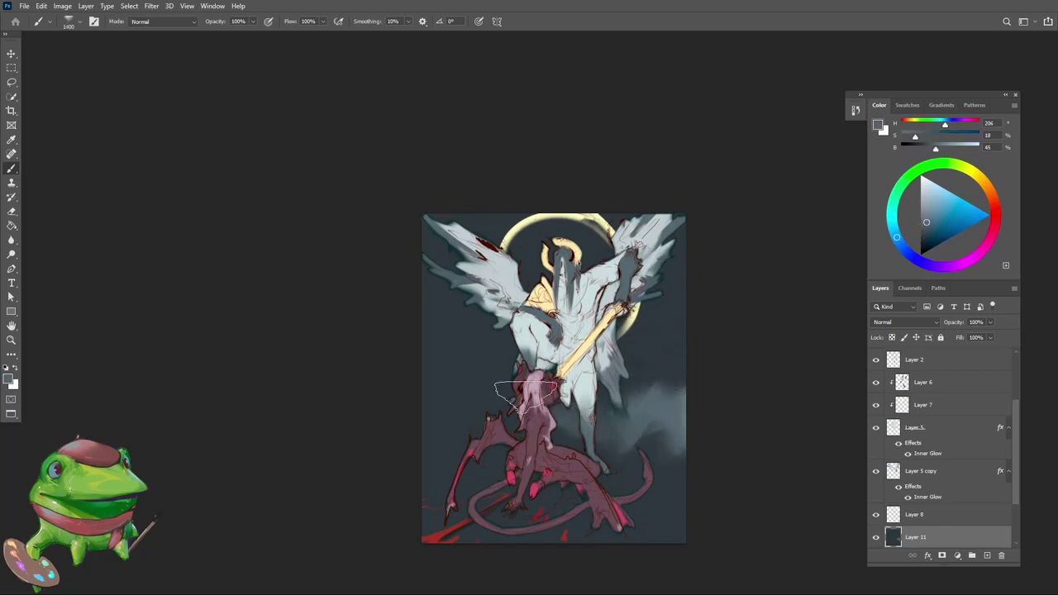
{"action": "mouse_move", "coordinate": [472, 395]}
{"action": "left_mouse_down"}
{"action": "mouse_move", "coordinate": [444, 378]}
{"action": "mouse_move", "coordinate": [462, 364]}
{"action": "left_mouse_up"}
{"action": "left_click_drag", "start_coordinate": [386, 334], "coordinate": [427, 354]}
Step: Carve the cloud below the left wing into smaller patches, alternating sampled dark background and lighter cloud tones
{"action": "left_click", "coordinate": [401, 428], "text": "alt"}
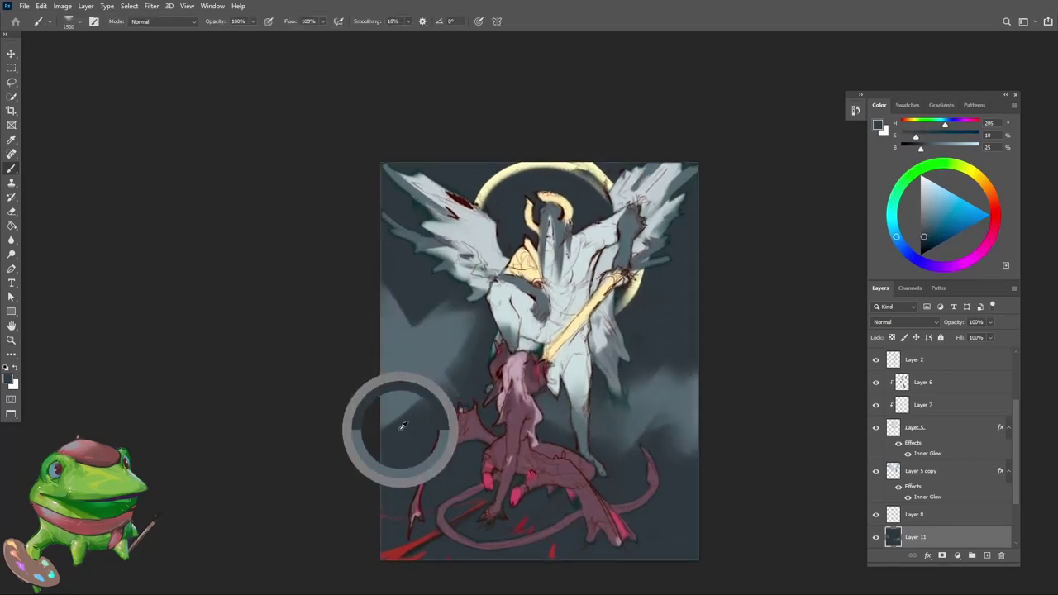
{"action": "left_click", "coordinate": [413, 297], "text": "alt"}
{"action": "left_click_drag", "start_coordinate": [405, 413], "coordinate": [442, 367]}
{"action": "left_click", "coordinate": [362, 314], "text": "alt"}
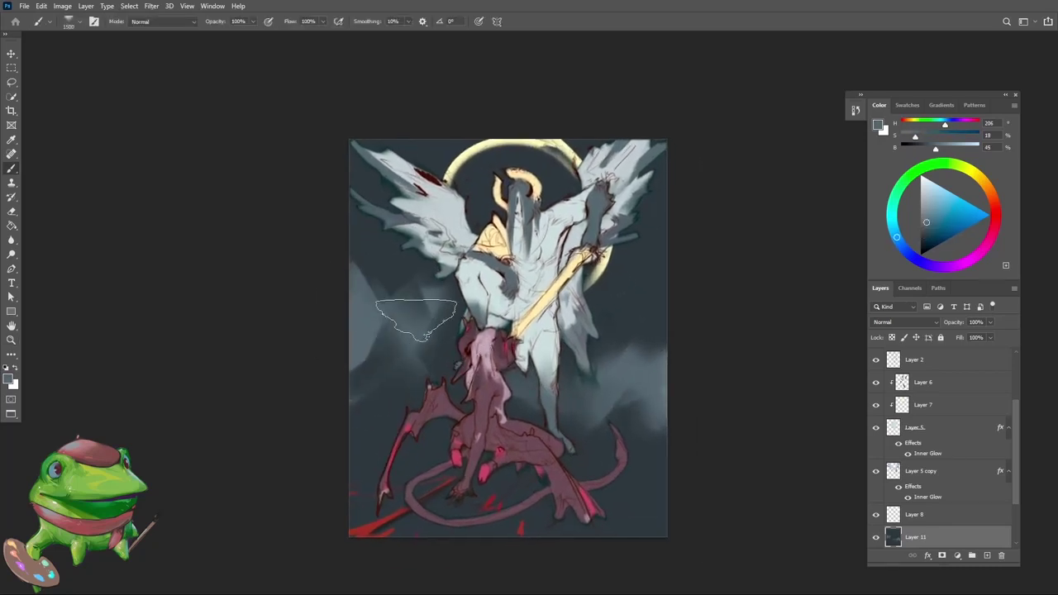
Step: Extend the right-hand cloud softly upward beneath the wing with sampled blue-greys and darken the area beside the halo
{"action": "left_click", "coordinate": [637, 351], "text": "alt"}
{"action": "left_click_drag", "start_coordinate": [639, 324], "coordinate": [643, 253]}
{"action": "left_click", "coordinate": [648, 303], "text": "alt"}
{"action": "left_click_drag", "start_coordinate": [645, 290], "coordinate": [607, 278]}
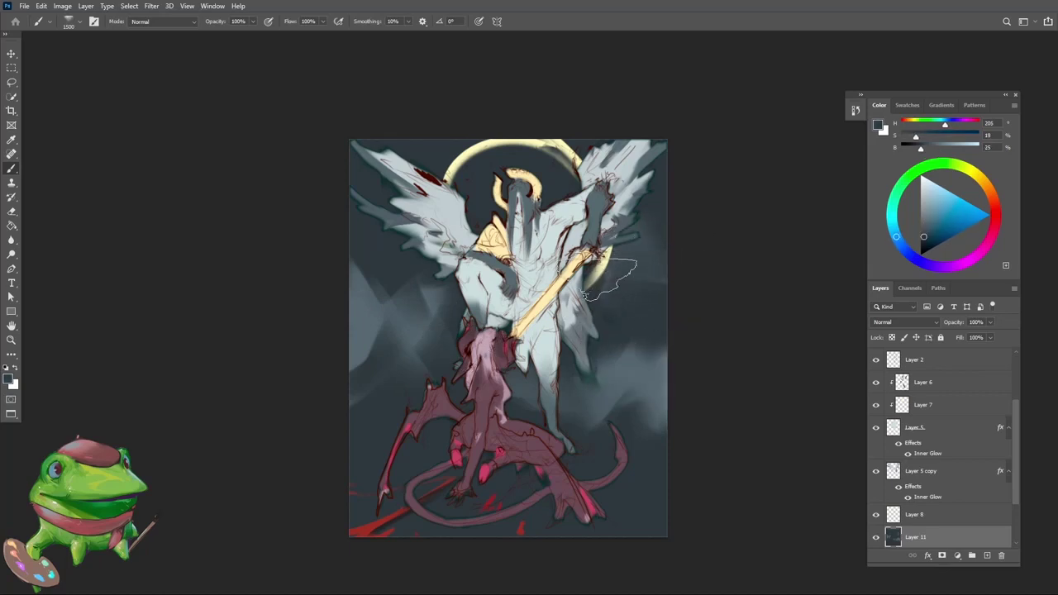
Step: Blend the clouds between the left wing and the creature using sampled mid and dark blue-grey tones
{"action": "scroll", "coordinate": [422, 257], "scroll_direction": "down", "scroll_amount": 1}
{"action": "left_click", "coordinate": [413, 271], "text": "alt"}
{"action": "mouse_move", "coordinate": [420, 283]}
{"action": "left_mouse_down"}
{"action": "mouse_move", "coordinate": [437, 308]}
{"action": "mouse_move", "coordinate": [414, 320]}
{"action": "left_mouse_up"}
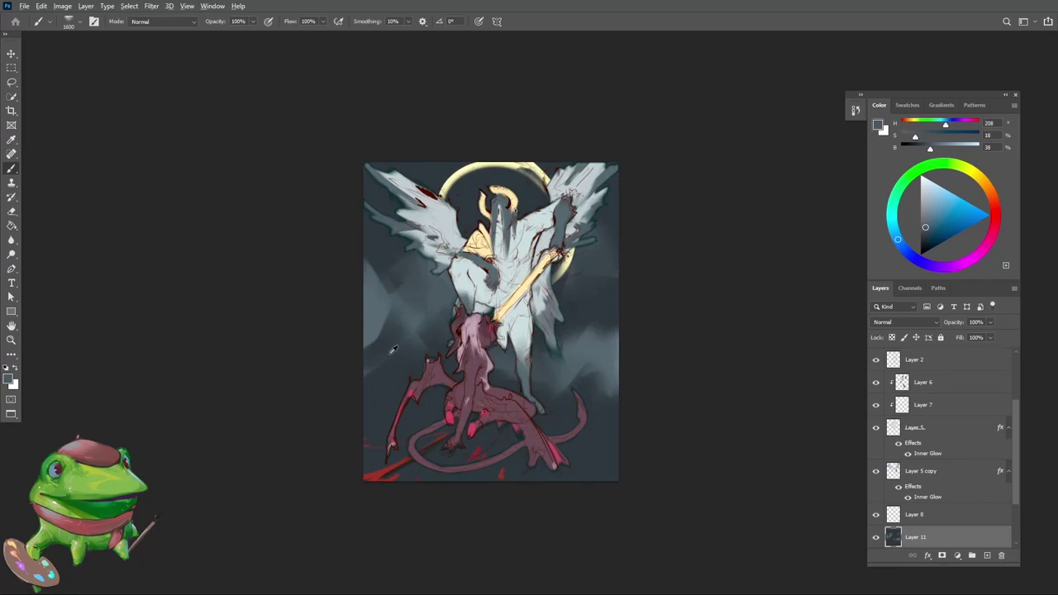
{"action": "left_click", "coordinate": [389, 354], "text": "alt"}
{"action": "mouse_move", "coordinate": [383, 373]}
{"action": "left_mouse_down"}
{"action": "mouse_move", "coordinate": [399, 337]}
{"action": "mouse_move", "coordinate": [362, 426]}
{"action": "mouse_move", "coordinate": [404, 364]}
{"action": "left_mouse_up"}
{"action": "left_click", "coordinate": [390, 296], "text": "alt"}
{"action": "left_click", "coordinate": [402, 356], "text": "alt"}
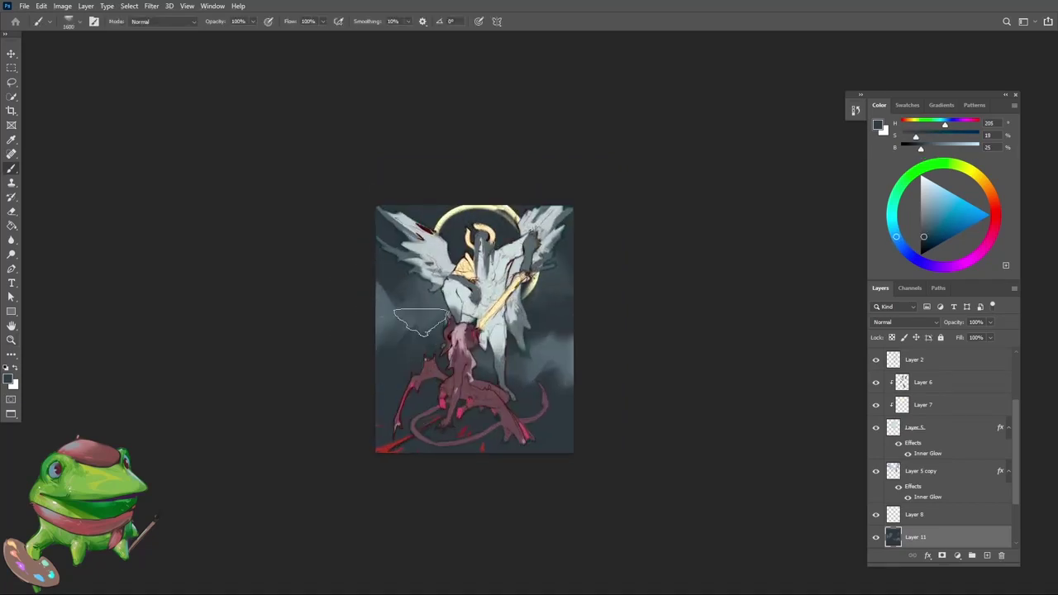
Step: Sample the cloud's blue-grey (H 206, S 18, B 43) and brush it down the left side of the background
{"action": "left_click_drag", "start_coordinate": [548, 342], "coordinate": [616, 376]}
{"action": "scroll", "coordinate": [529, 375], "scroll_direction": "up", "scroll_amount": 1}
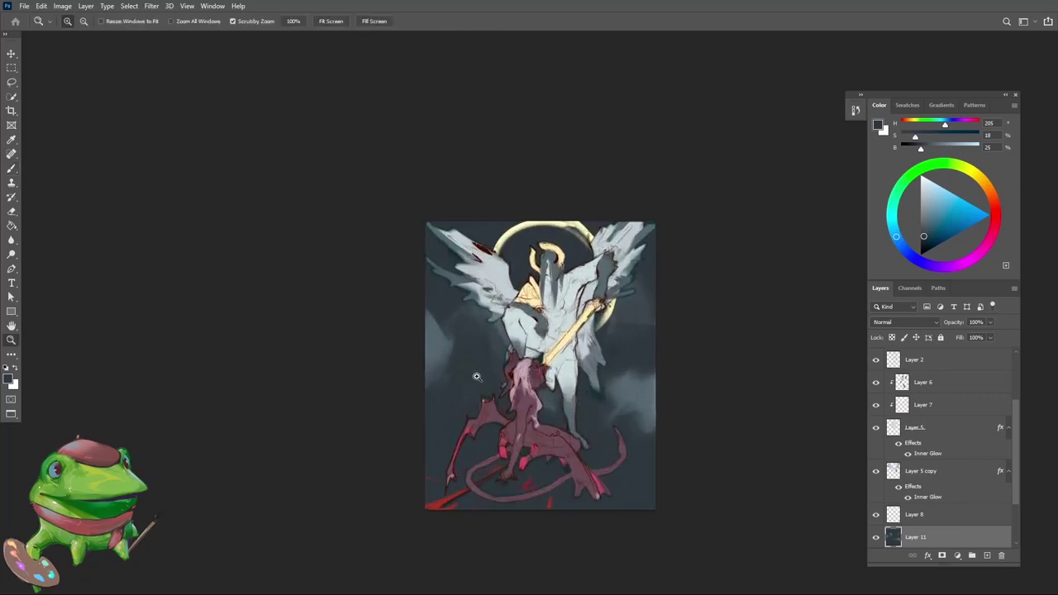
{"action": "scroll", "coordinate": [476, 376], "scroll_direction": "up", "scroll_amount": 1}
{"action": "key", "text": "b"}
{"action": "left_click", "coordinate": [434, 343], "text": "alt"}
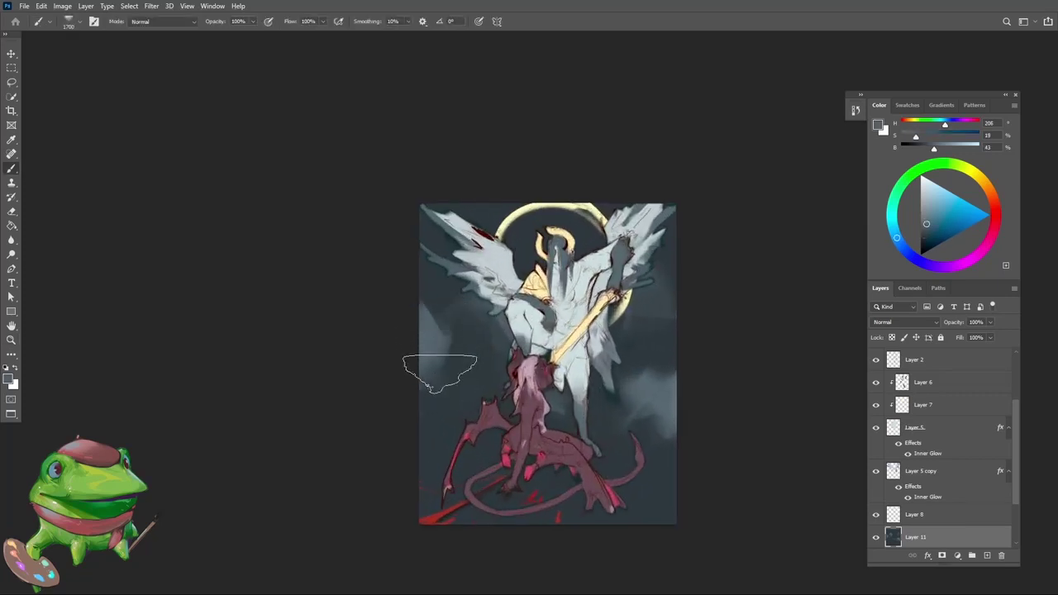
{"action": "mouse_move", "coordinate": [440, 374]}
{"action": "left_mouse_down"}
{"action": "mouse_move", "coordinate": [470, 384]}
{"action": "mouse_move", "coordinate": [420, 404]}
{"action": "mouse_move", "coordinate": [441, 405]}
{"action": "left_mouse_up"}
Step: Sample a near-white from the winged figure (H 184, B 87) and paint broad pale vertical strokes near the canvas's left edge
{"action": "key", "text": "]"}
{"action": "left_click", "coordinate": [512, 326], "text": "alt"}
{"action": "left_click", "coordinate": [521, 324], "text": "alt"}
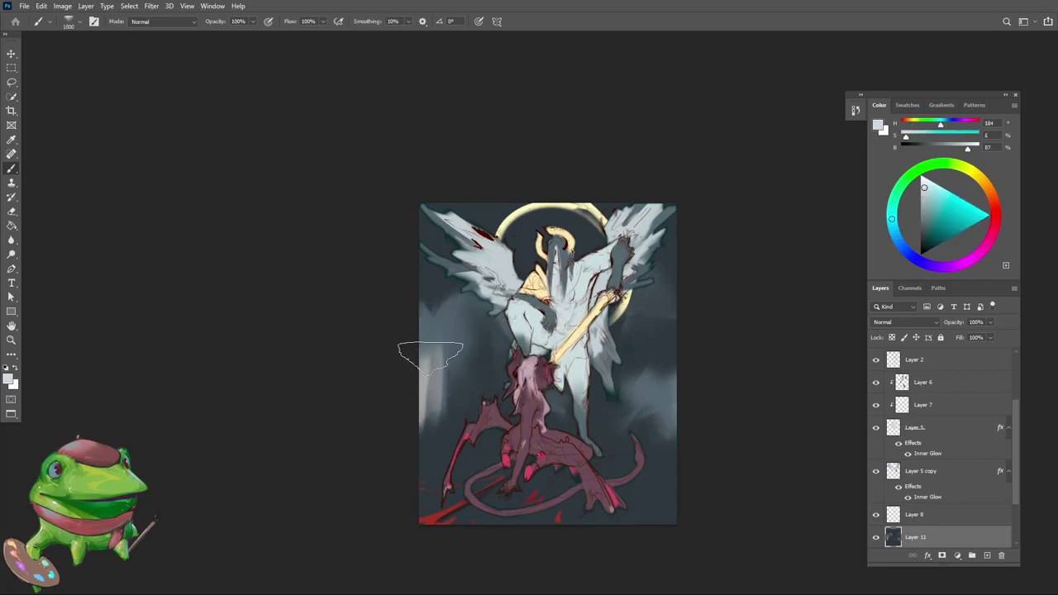
{"action": "key", "text": "ctrl+space"}
{"action": "mouse_move", "coordinate": [429, 354]}
{"action": "left_mouse_down"}
{"action": "mouse_move", "coordinate": [415, 418]}
{"action": "mouse_move", "coordinate": [464, 398]}
{"action": "mouse_move", "coordinate": [462, 363]}
{"action": "mouse_move", "coordinate": [386, 377]}
{"action": "left_mouse_up"}
Step: Cut the pale light at the canvas's left edge into an angular patch with a smaller brush and sampled background tones
{"action": "left_click", "coordinate": [465, 389], "text": "alt"}
{"action": "key", "text": "["}
{"action": "key", "text": "["}
{"action": "key", "text": "["}
{"action": "left_click", "coordinate": [465, 346], "text": "alt"}
{"action": "key", "text": "space"}
{"action": "key", "text": "ctrl+space"}
{"action": "mouse_move", "coordinate": [420, 366]}
{"action": "left_mouse_down"}
{"action": "mouse_move", "coordinate": [389, 409]}
{"action": "mouse_move", "coordinate": [408, 389]}
{"action": "left_mouse_up"}
{"action": "left_click", "coordinate": [371, 356], "text": "alt"}
Step: Shrink the brush to 900 and paint small light grey accents above the bright patch, below the left wing
{"action": "key", "text": "["}
{"action": "key", "text": "["}
{"action": "key", "text": "["}
{"action": "key", "text": "["}
{"action": "key", "text": "["}
{"action": "key", "text": "["}
{"action": "key", "text": "["}
{"action": "key", "text": "["}
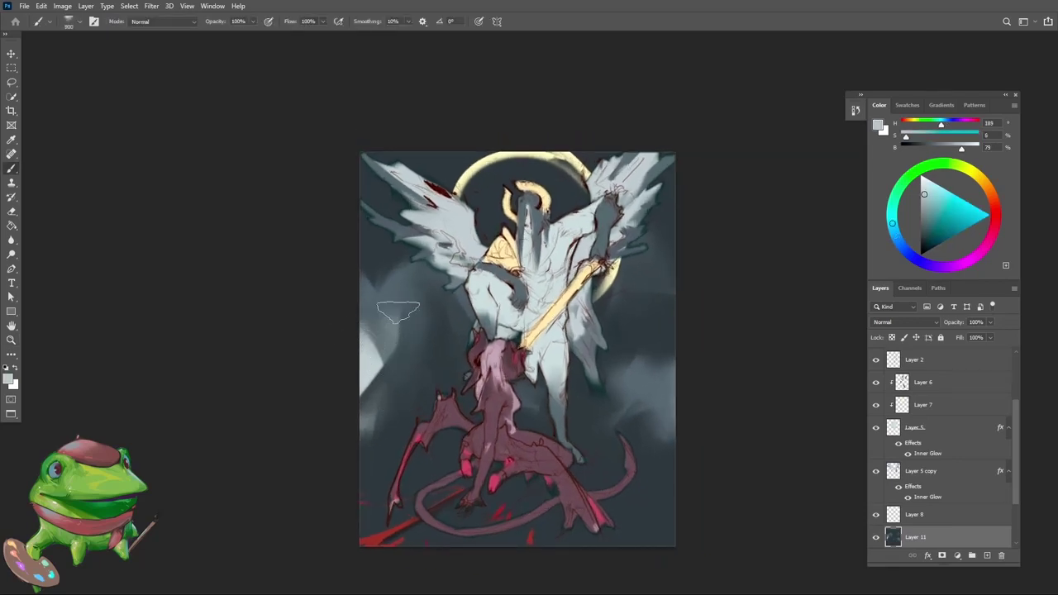
{"action": "left_click_drag", "start_coordinate": [397, 310], "coordinate": [420, 286]}
{"action": "left_click_drag", "start_coordinate": [362, 331], "coordinate": [387, 317]}
Step: Blend the light accents into the surrounding clouds with sampled greys, enlarging the brush for the broader strokes
{"action": "left_click", "coordinate": [427, 316], "text": "alt"}
{"action": "left_click", "coordinate": [379, 294], "text": "alt"}
{"action": "mouse_move", "coordinate": [431, 291]}
{"action": "left_mouse_down"}
{"action": "mouse_move", "coordinate": [424, 321]}
{"action": "mouse_move", "coordinate": [433, 269]}
{"action": "left_mouse_up"}
{"action": "key", "text": "space"}
{"action": "left_click_drag", "start_coordinate": [503, 293], "coordinate": [478, 332]}
{"action": "key", "text": "]"}
{"action": "key", "text": "]"}
{"action": "left_click", "coordinate": [414, 358], "text": "alt"}
{"action": "mouse_move", "coordinate": [427, 356]}
{"action": "left_mouse_down"}
{"action": "mouse_move", "coordinate": [452, 336]}
{"action": "mouse_move", "coordinate": [442, 378]}
{"action": "left_mouse_up"}
{"action": "left_click", "coordinate": [429, 351], "text": "alt"}
Step: Flip the canvas horizontally and brush pale grey (H 190, S 5, B 80) light into the cloud behind the standing leg
{"action": "key", "text": "ctrl+space"}
{"action": "key", "text": "ctrl+h"}
{"action": "mouse_move", "coordinate": [512, 370]}
{"action": "left_mouse_down"}
{"action": "mouse_move", "coordinate": [528, 359]}
{"action": "mouse_move", "coordinate": [554, 380]}
{"action": "left_mouse_up"}
{"action": "left_click", "coordinate": [540, 371], "text": "alt"}
{"action": "left_click", "coordinate": [564, 369], "text": "alt"}
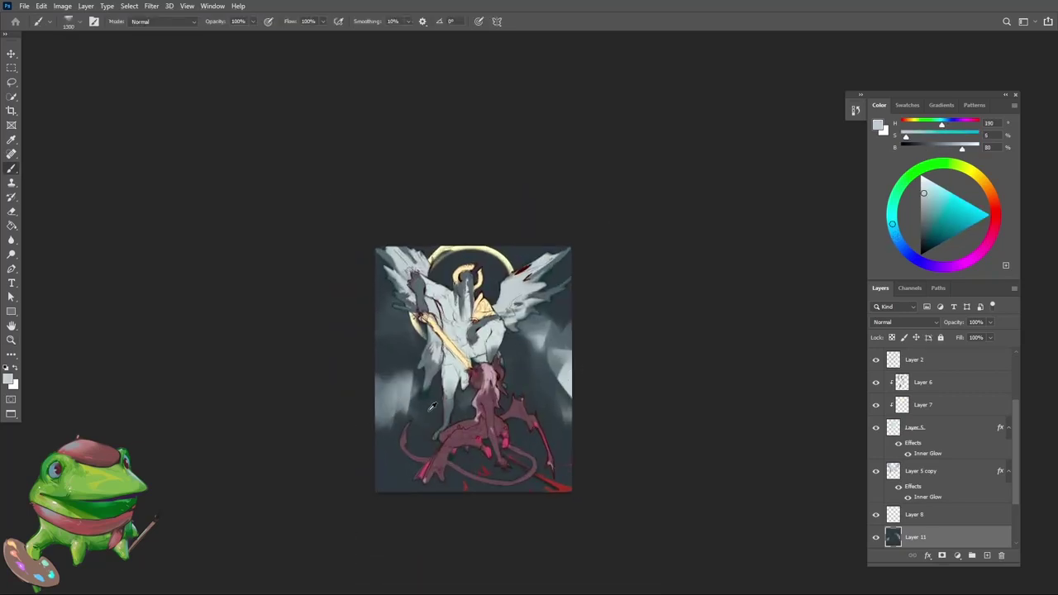
{"action": "left_click", "coordinate": [397, 403], "text": "alt"}
{"action": "left_click_drag", "start_coordinate": [401, 400], "coordinate": [437, 424]}
Step: Enlarge the brush to 2000 and paint sampled grey haze inside the halo and behind the raised arm
{"action": "key", "text": "bracketright"}
{"action": "key", "text": "bracketright"}
{"action": "key", "text": "ctrl+space"}
{"action": "left_click_drag", "start_coordinate": [494, 355], "coordinate": [520, 343]}
{"action": "left_click", "coordinate": [504, 298], "text": "alt"}
{"action": "key", "text": "bracketright"}
{"action": "key", "text": "bracketright"}
{"action": "key", "text": "bracketright"}
{"action": "mouse_move", "coordinate": [455, 289]}
{"action": "left_mouse_down"}
{"action": "mouse_move", "coordinate": [487, 270]}
{"action": "mouse_move", "coordinate": [452, 261]}
{"action": "left_mouse_up"}
{"action": "mouse_move", "coordinate": [392, 290]}
{"action": "left_mouse_down"}
{"action": "mouse_move", "coordinate": [384, 318]}
{"action": "mouse_move", "coordinate": [371, 299]}
{"action": "left_mouse_up"}
{"action": "left_click", "coordinate": [393, 343], "text": "alt"}
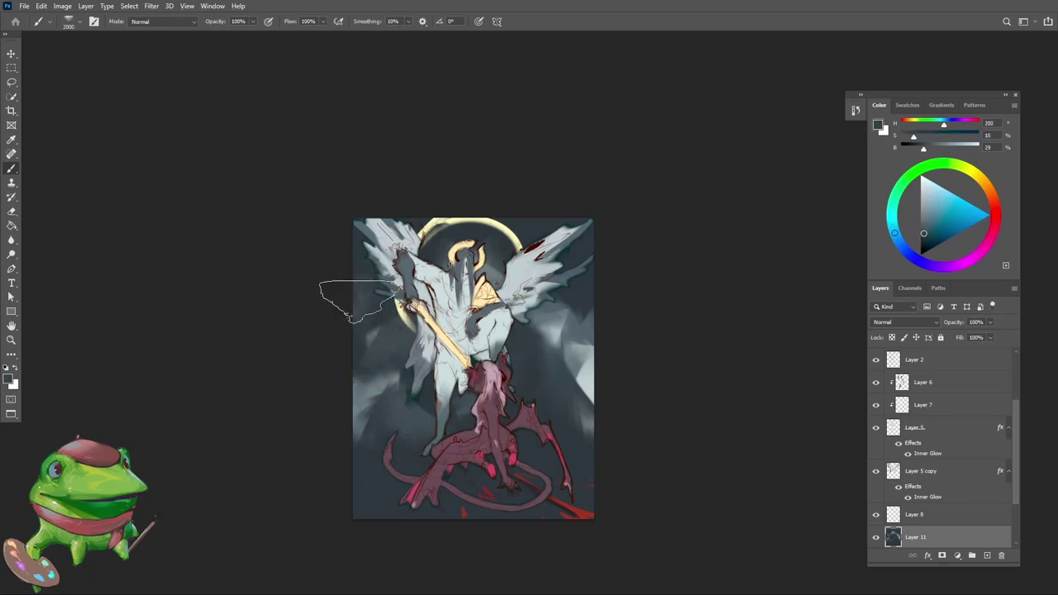
Step: Sample a mid grey (H 205, S 15, B 50) and paint haze across the upper background behind the wings and halo
{"action": "left_click", "coordinate": [557, 330], "text": "alt"}
{"action": "left_click_drag", "start_coordinate": [576, 254], "coordinate": [504, 220]}
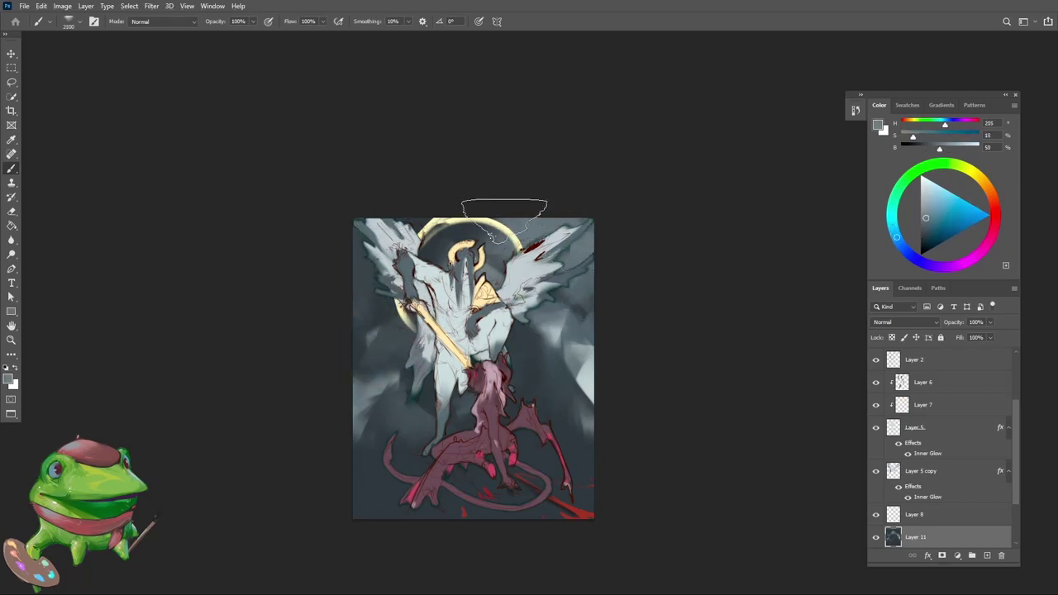
{"action": "left_click_drag", "start_coordinate": [372, 237], "coordinate": [369, 265]}
{"action": "key", "text": "z"}
{"action": "mouse_move", "coordinate": [418, 296]}
{"action": "left_mouse_down"}
{"action": "mouse_move", "coordinate": [371, 373]}
{"action": "mouse_move", "coordinate": [432, 350]}
{"action": "left_mouse_up"}
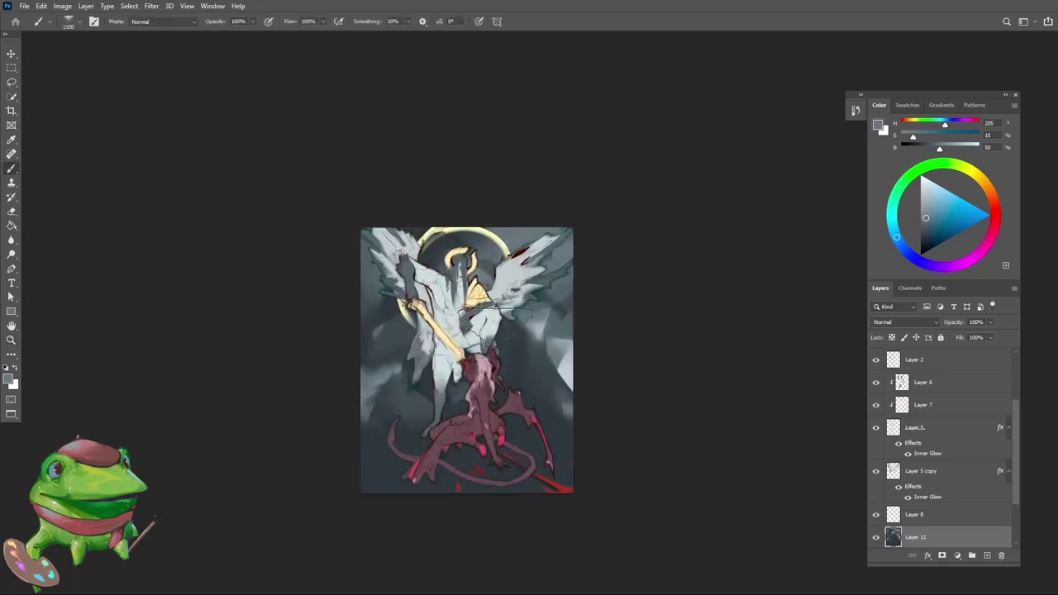
{"action": "key", "text": "ctrl+space"}
{"action": "mouse_move", "coordinate": [501, 362]}
{"action": "left_mouse_down"}
{"action": "mouse_move", "coordinate": [526, 369]}
{"action": "mouse_move", "coordinate": [550, 331]}
{"action": "mouse_move", "coordinate": [538, 354]}
{"action": "left_mouse_up"}
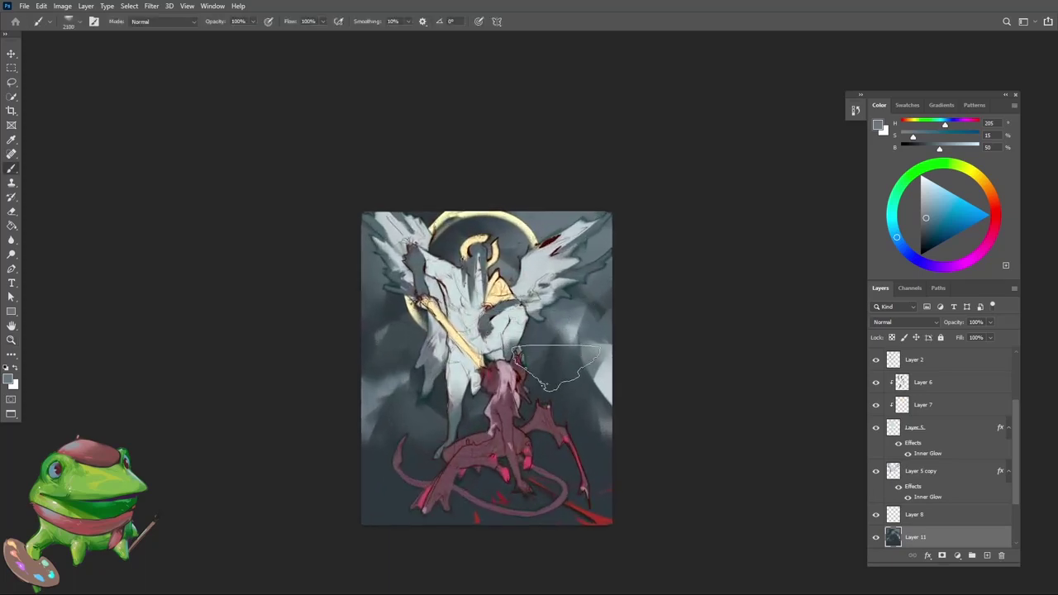
Step: Sample dark background tones and, with a smaller brush, repaint the area around the creature's wing to define the ground
{"action": "left_click", "coordinate": [540, 393], "text": "alt"}
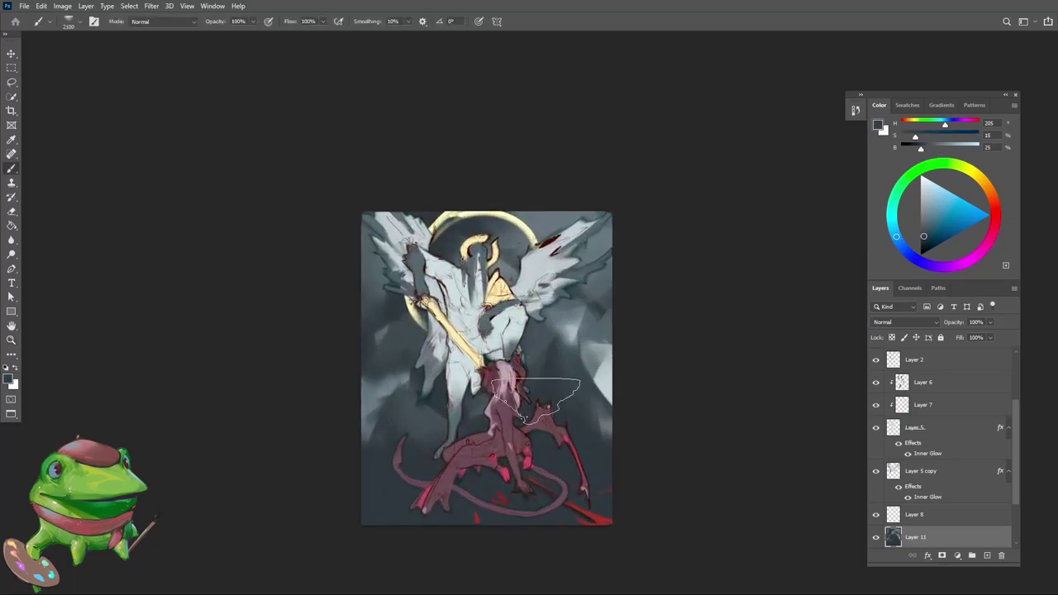
{"action": "left_click", "coordinate": [603, 427], "text": "alt"}
{"action": "key", "text": "bracketleft"}
{"action": "key", "text": "bracketleft"}
{"action": "key", "text": "bracketleft"}
{"action": "mouse_move", "coordinate": [574, 440]}
{"action": "left_mouse_down"}
{"action": "mouse_move", "coordinate": [494, 442]}
{"action": "mouse_move", "coordinate": [552, 447]}
{"action": "mouse_move", "coordinate": [533, 443]}
{"action": "left_mouse_up"}
{"action": "left_click", "coordinate": [568, 458], "text": "alt"}
Step: Flip the canvas back horizontally and return to the Brush tool
{"action": "key", "text": "z"}
{"action": "left_click", "coordinate": [565, 452]}
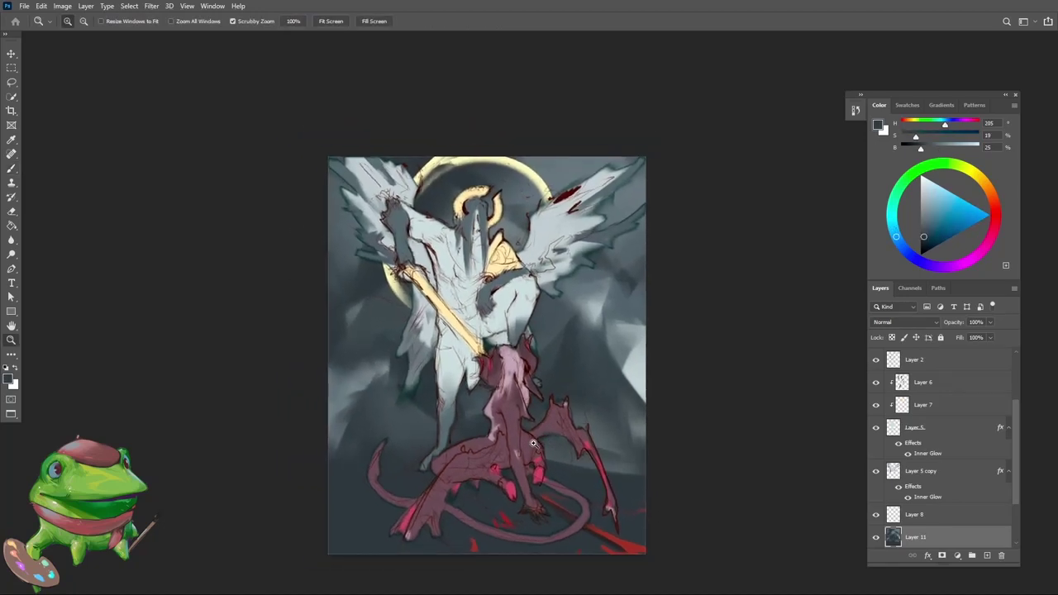
{"action": "left_click", "coordinate": [522, 448]}
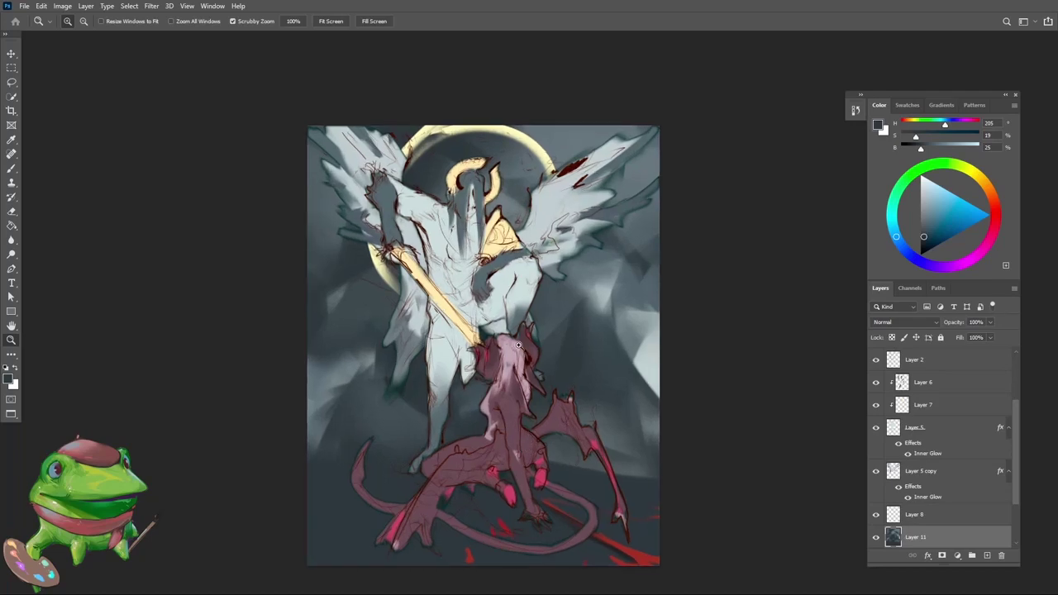
{"action": "left_click", "coordinate": [523, 376], "text": "alt"}
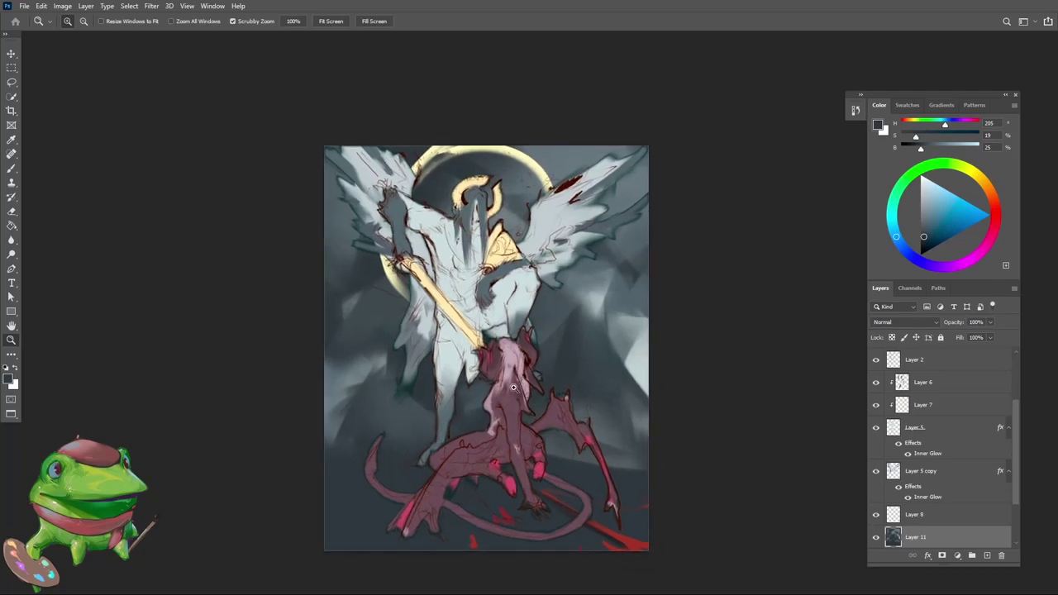
{"action": "mouse_move", "coordinate": [511, 393]}
{"action": "left_mouse_down"}
{"action": "mouse_move", "coordinate": [521, 381]}
{"action": "mouse_move", "coordinate": [542, 395]}
{"action": "left_mouse_up"}
{"action": "key", "text": "ctrl+shift+h"}
{"action": "key", "text": "b"}
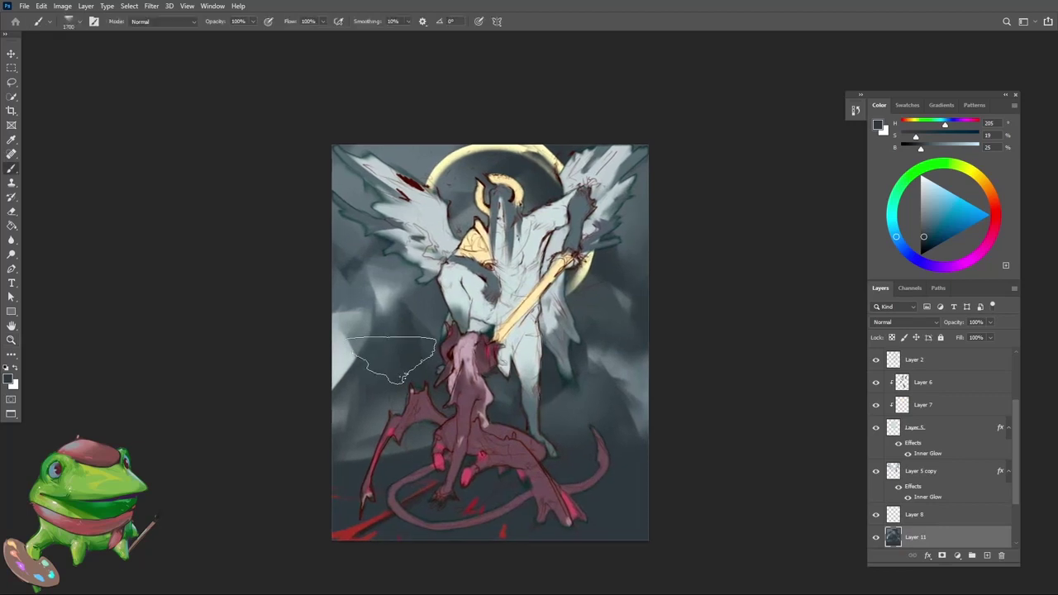
Step: Blend the background beside the creature's head and wing with sampled dark blue-grey (H 206, S 18, B 30) using a larger brush
{"action": "left_click_drag", "start_coordinate": [392, 360], "coordinate": [411, 339]}
{"action": "mouse_move", "coordinate": [483, 345]}
{"action": "left_mouse_down"}
{"action": "mouse_move", "coordinate": [486, 376]}
{"action": "mouse_move", "coordinate": [422, 382]}
{"action": "mouse_move", "coordinate": [410, 348]}
{"action": "left_mouse_up"}
{"action": "left_click", "coordinate": [429, 381], "text": "alt"}
{"action": "key", "text": "bracketright"}
{"action": "left_click", "coordinate": [400, 364], "text": "alt"}
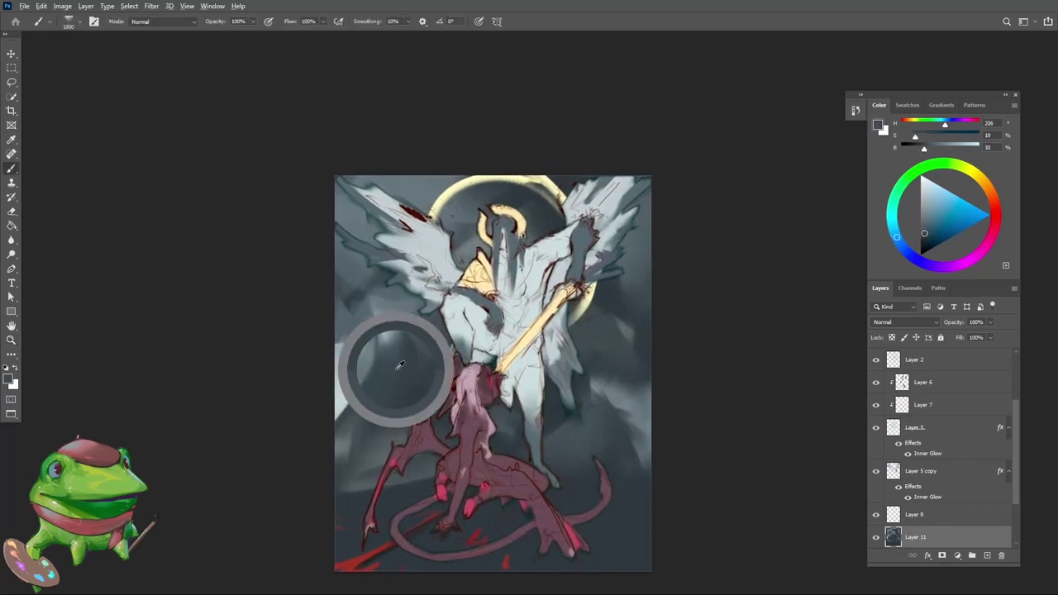
{"action": "left_click_drag", "start_coordinate": [419, 402], "coordinate": [409, 430]}
Step: Sample dark blue-greys (about H 205, S 18, B 26) with a smaller brush and smooth the ground beside the creature's wing and tail
{"action": "left_click_drag", "start_coordinate": [485, 422], "coordinate": [495, 423]}
{"action": "key", "text": "bracketleft"}
{"action": "key", "text": "bracketleft"}
{"action": "left_click", "coordinate": [363, 488], "text": "alt"}
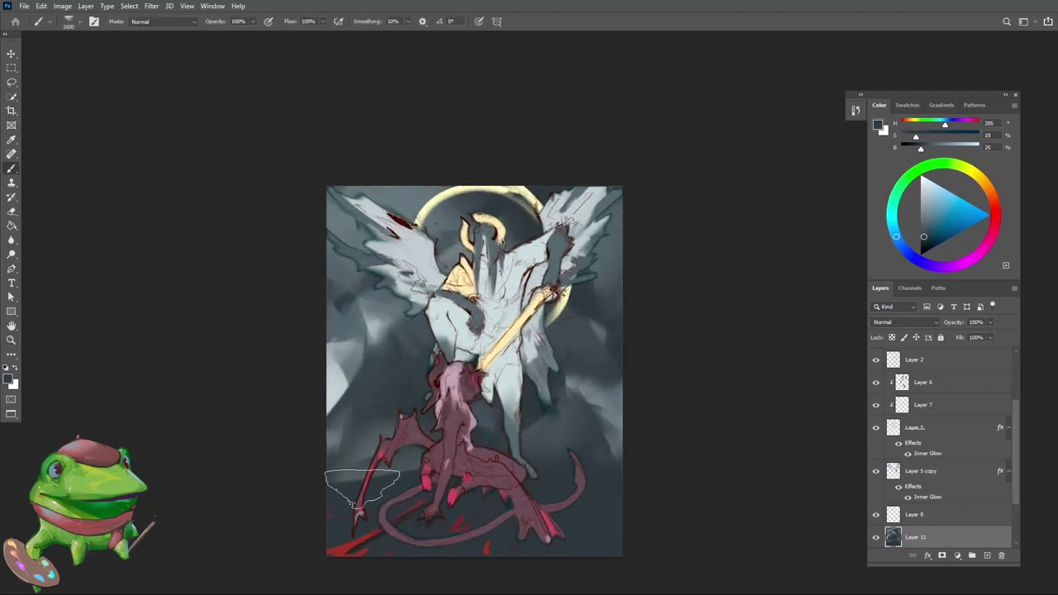
{"action": "mouse_move", "coordinate": [362, 488]}
{"action": "left_mouse_down"}
{"action": "mouse_move", "coordinate": [482, 481]}
{"action": "mouse_move", "coordinate": [450, 486]}
{"action": "left_mouse_up"}
{"action": "left_click", "coordinate": [341, 440], "text": "alt"}
{"action": "mouse_move", "coordinate": [380, 457]}
{"action": "left_mouse_down"}
{"action": "mouse_move", "coordinate": [362, 474]}
{"action": "mouse_move", "coordinate": [390, 476]}
{"action": "left_mouse_up"}
{"action": "left_click", "coordinate": [535, 413], "text": "alt"}
{"action": "left_click", "coordinate": [553, 463], "text": "alt"}
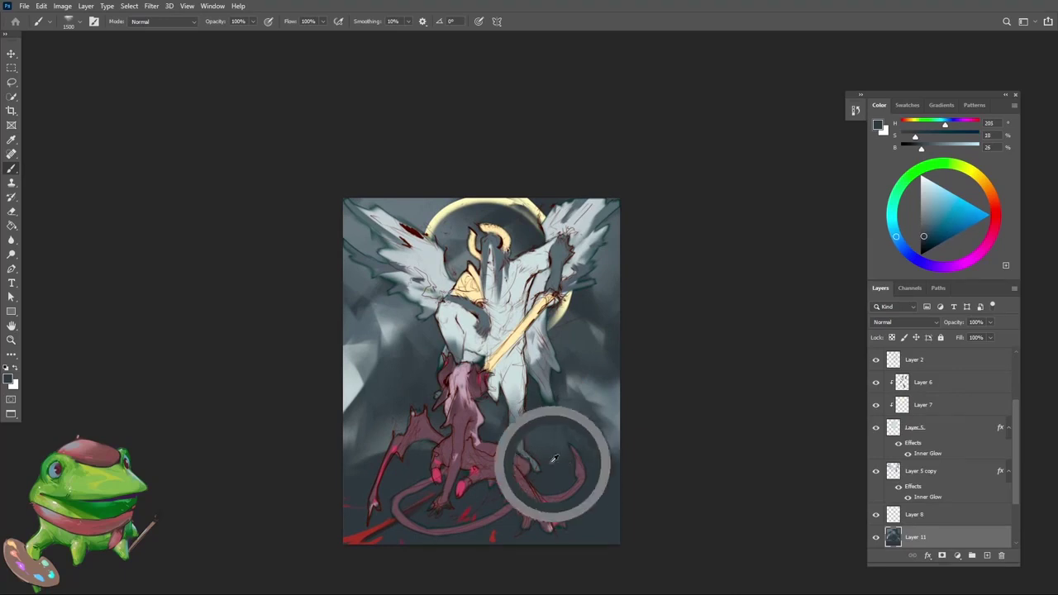
Step: Sample pale grey (H 189, S 7, B 81) and use a small brush to add bright accents to the light patches below the figure's wing
{"action": "key", "text": "z"}
{"action": "scroll", "coordinate": [495, 480], "scroll_direction": "down", "scroll_amount": 4}
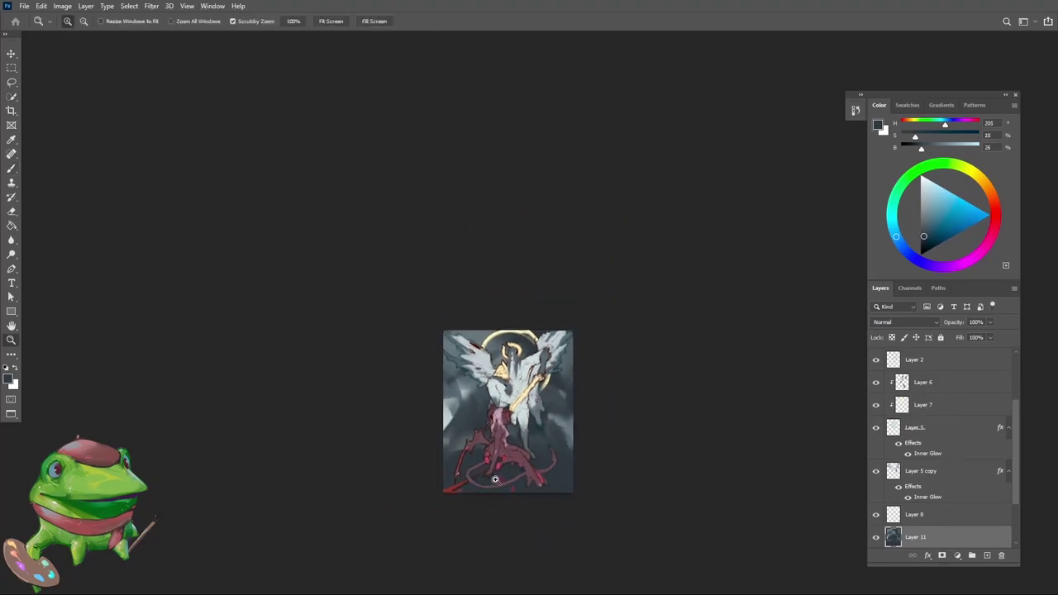
{"action": "scroll", "coordinate": [488, 415], "scroll_direction": "up", "scroll_amount": 4}
{"action": "key", "text": "b"}
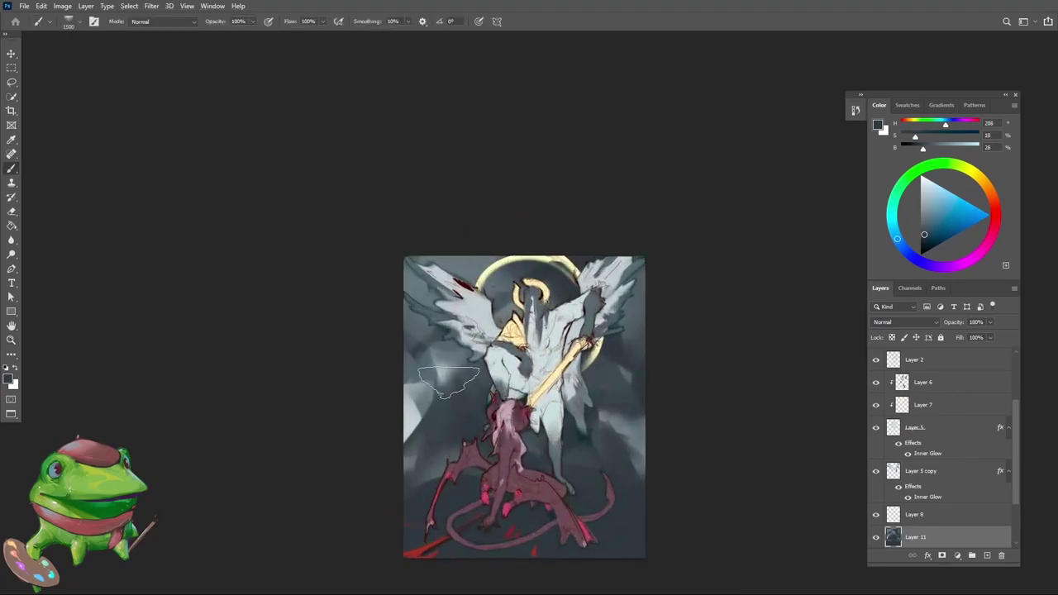
{"action": "left_click", "coordinate": [419, 418], "text": "alt"}
{"action": "key", "text": "bracketleft"}
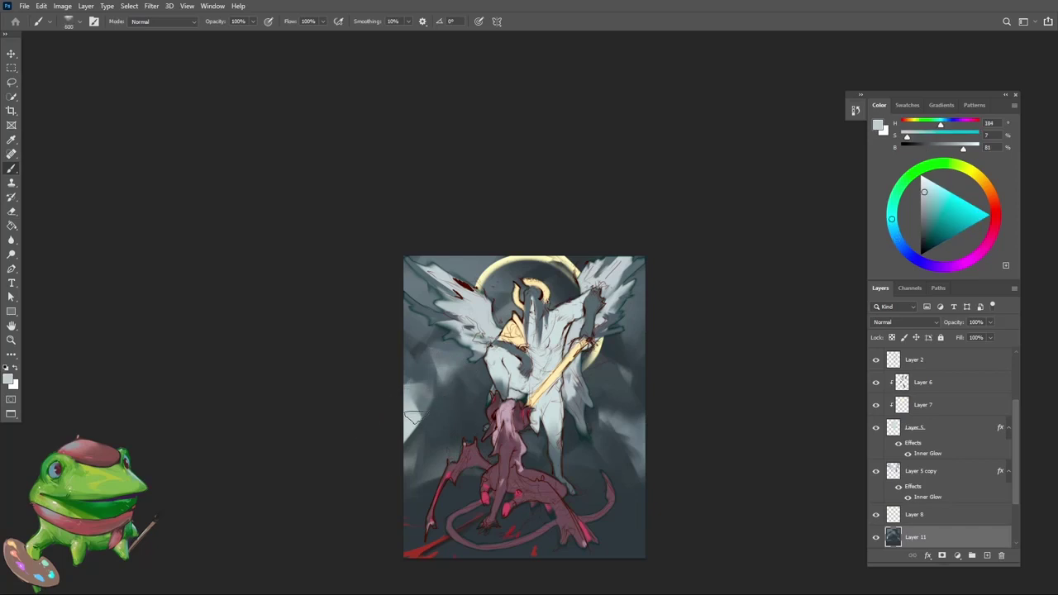
{"action": "left_click", "coordinate": [414, 424], "text": "alt"}
{"action": "key", "text": "bracketleft"}
{"action": "key", "text": "bracketleft"}
{"action": "left_click", "coordinate": [469, 373], "text": "ctrl"}
{"action": "key", "text": "bracketleft"}
{"action": "key", "text": "bracketleft"}
{"action": "key", "text": "bracketleft"}
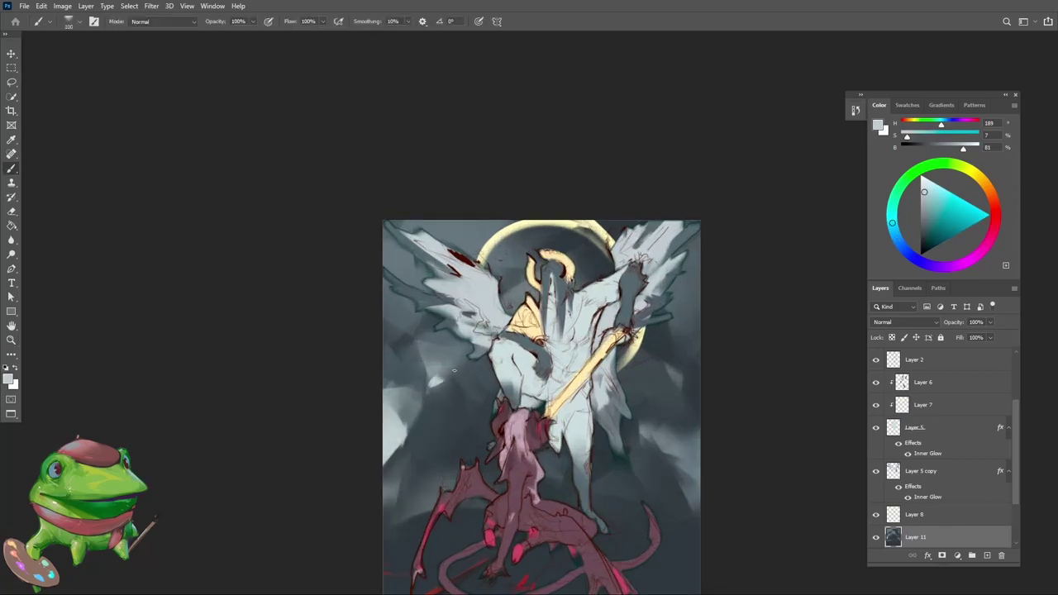
{"action": "scroll", "coordinate": [453, 371], "scroll_direction": "down", "scroll_amount": 1}
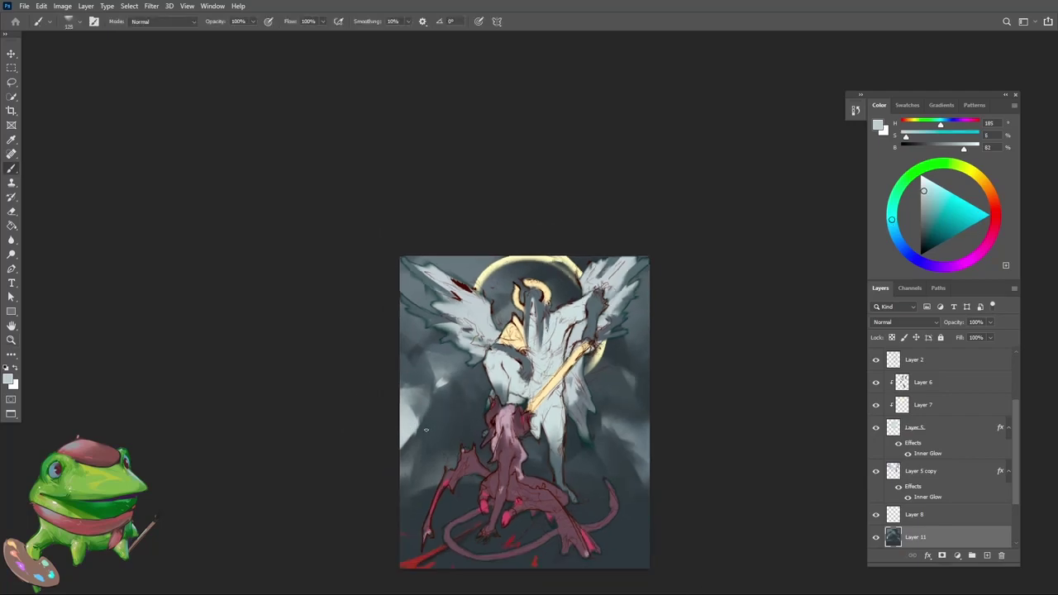
Step: Sample dark greys down to H 205, S 19, B 25 and shape the ground edge between the light patch and the creature's wing
{"action": "left_click", "coordinate": [426, 429], "text": "alt"}
{"action": "left_click_drag", "start_coordinate": [409, 442], "coordinate": [381, 413]}
{"action": "left_click", "coordinate": [381, 431], "text": "alt"}
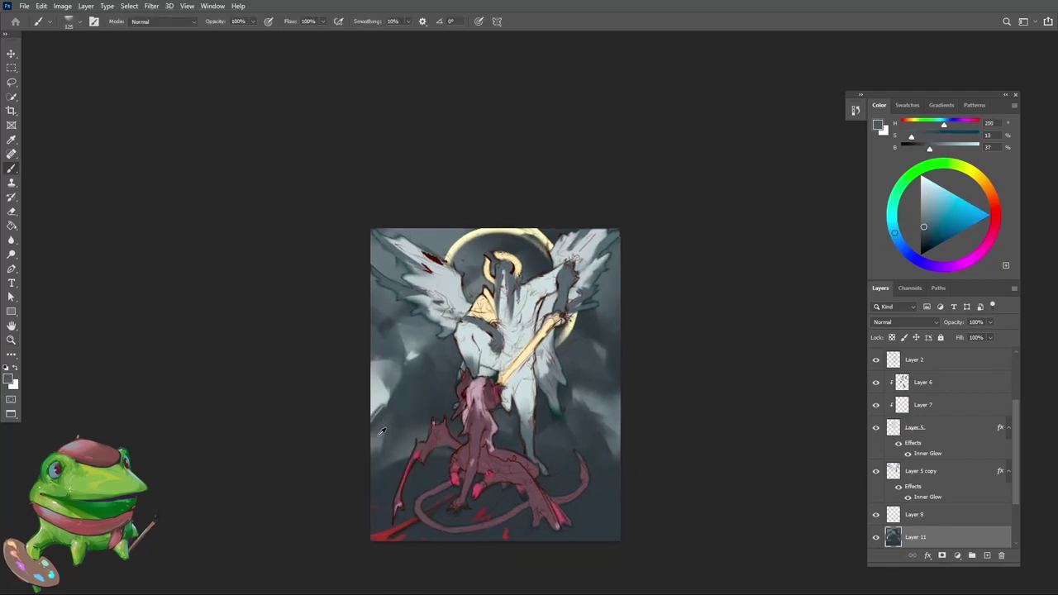
{"action": "left_click", "coordinate": [404, 458], "text": "alt"}
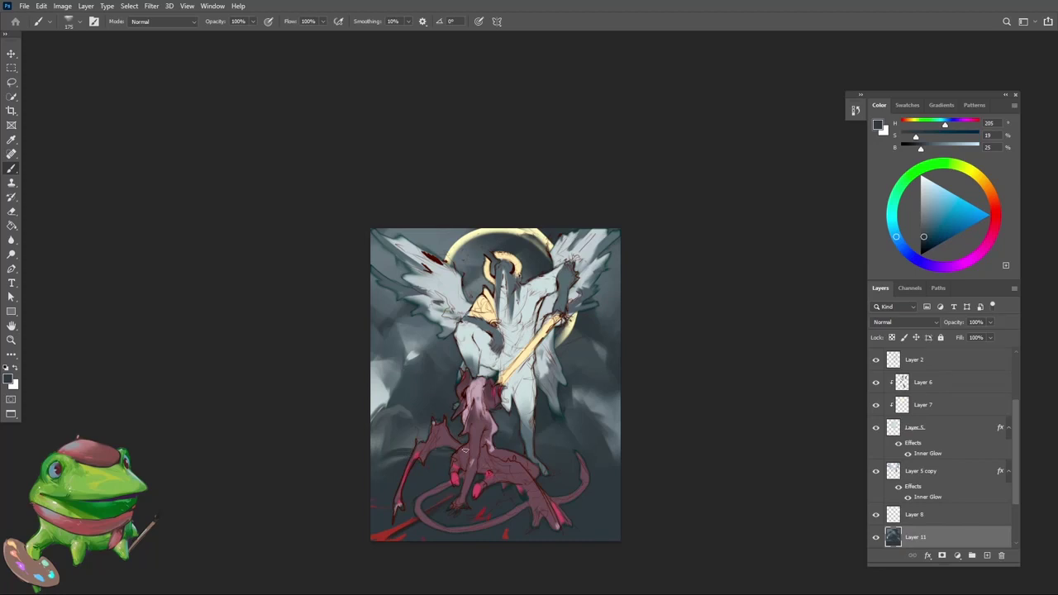
{"action": "mouse_move", "coordinate": [465, 397]}
{"action": "left_mouse_down"}
{"action": "mouse_move", "coordinate": [404, 457]}
{"action": "mouse_move", "coordinate": [479, 446]}
{"action": "left_mouse_up"}
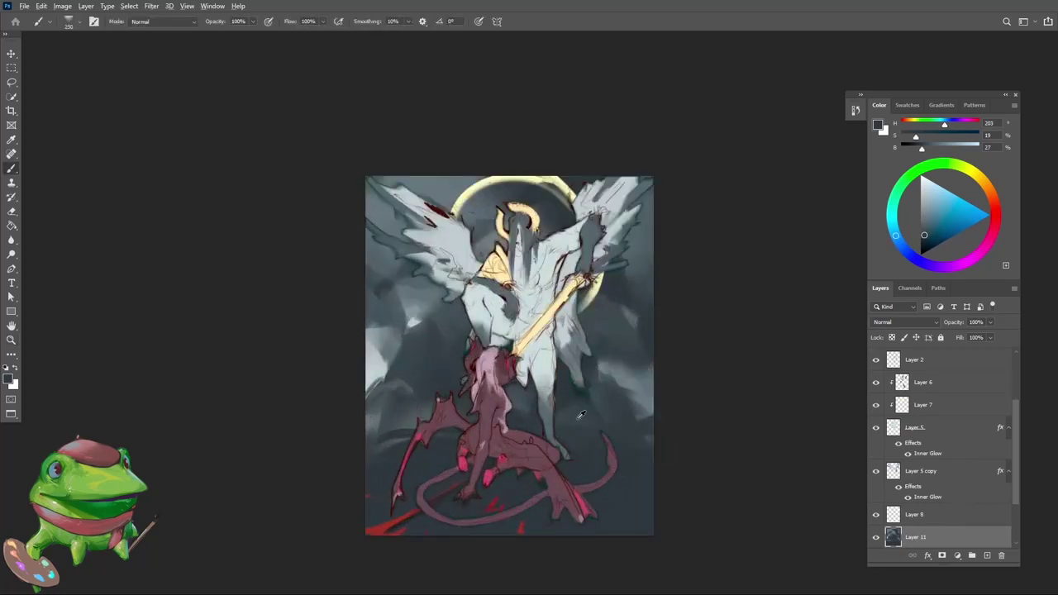
Step: Blend the background around the figure's legs and above the creature's tail with sampled blue-greys (about H 205, S 16, B 29)
{"action": "scroll", "coordinate": [576, 448], "scroll_direction": "up", "scroll_amount": 2}
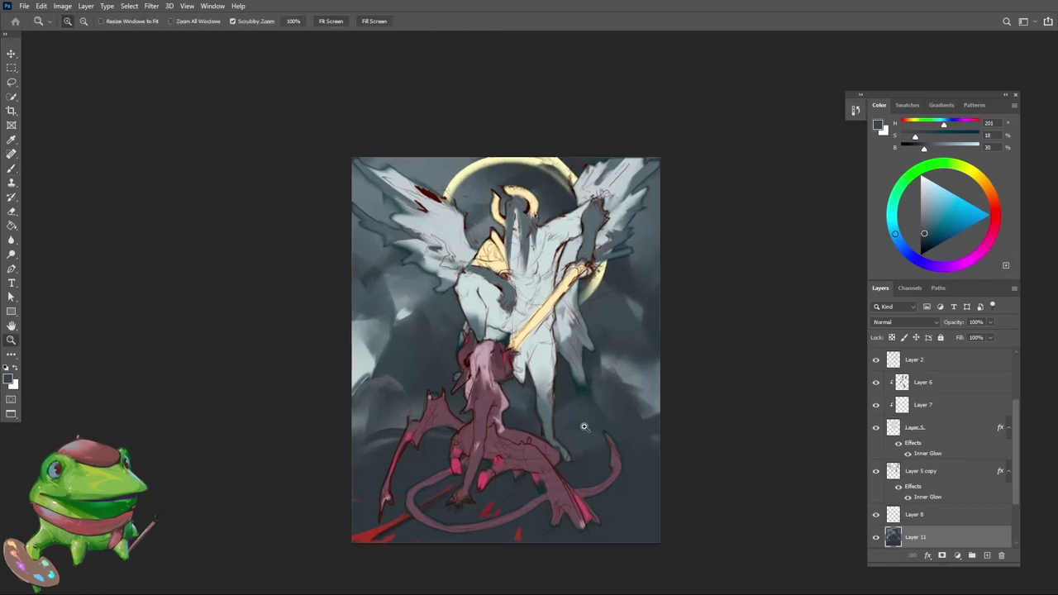
{"action": "left_click", "coordinate": [559, 398], "text": "alt"}
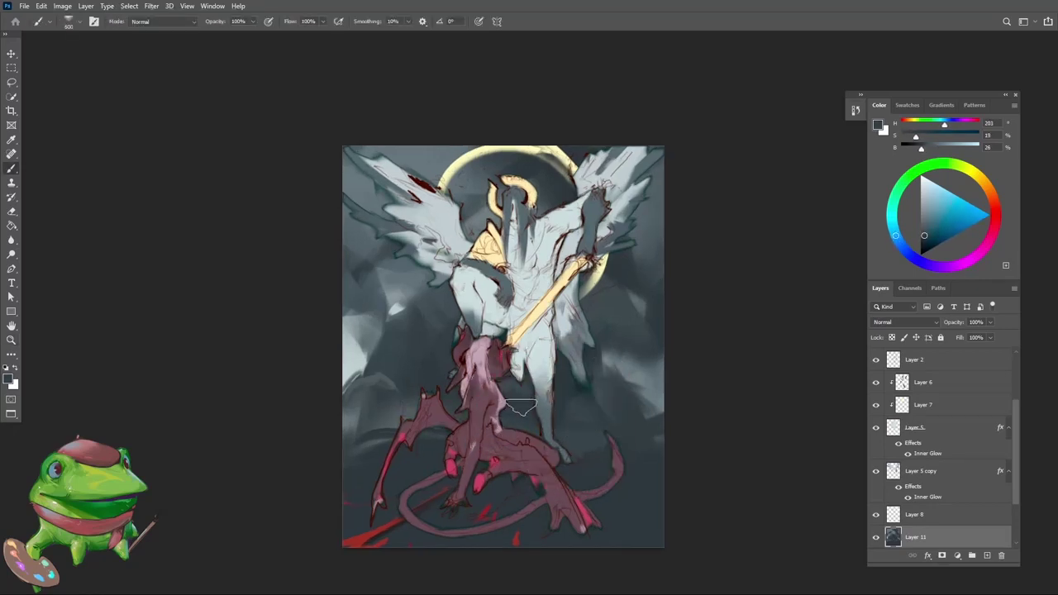
{"action": "left_click_drag", "start_coordinate": [540, 412], "coordinate": [489, 480]}
{"action": "left_click_drag", "start_coordinate": [568, 395], "coordinate": [588, 392]}
{"action": "left_click", "coordinate": [532, 407], "text": "alt"}
{"action": "left_click", "coordinate": [583, 419], "text": "alt"}
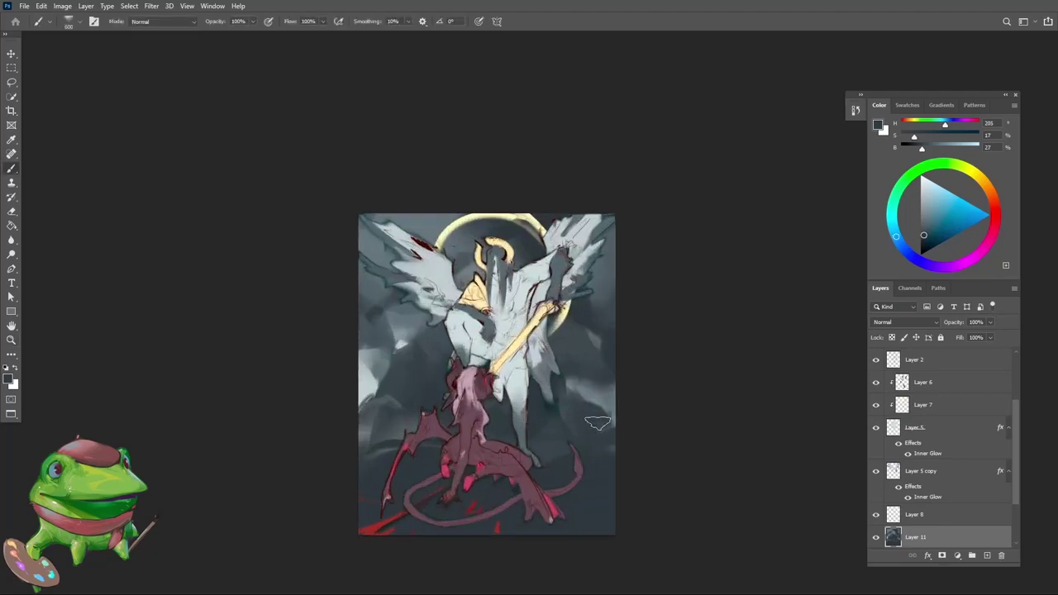
{"action": "left_click", "coordinate": [587, 411], "text": "alt"}
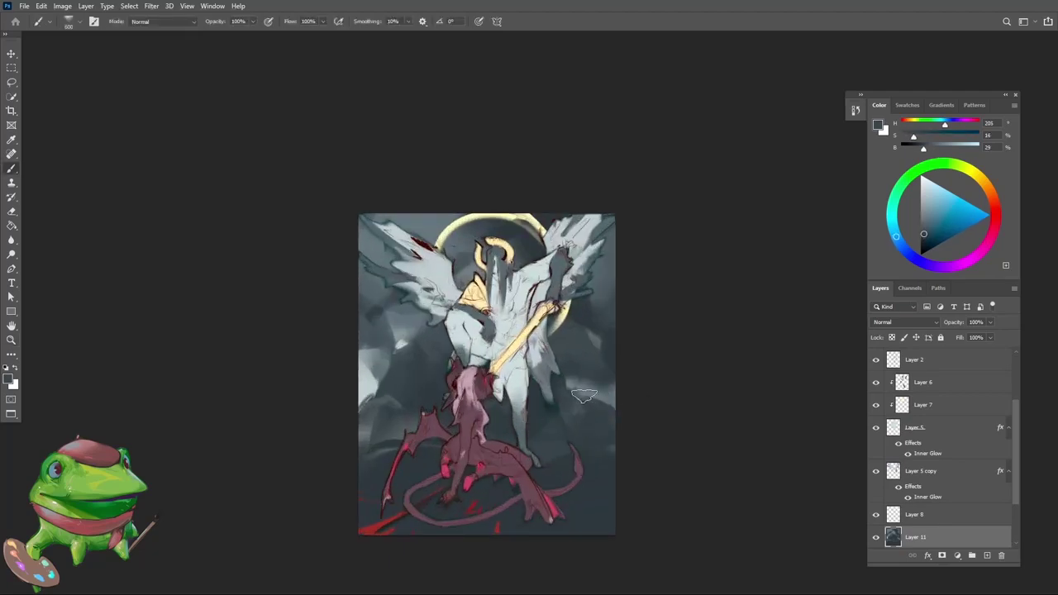
{"action": "left_click_drag", "start_coordinate": [584, 395], "coordinate": [596, 373]}
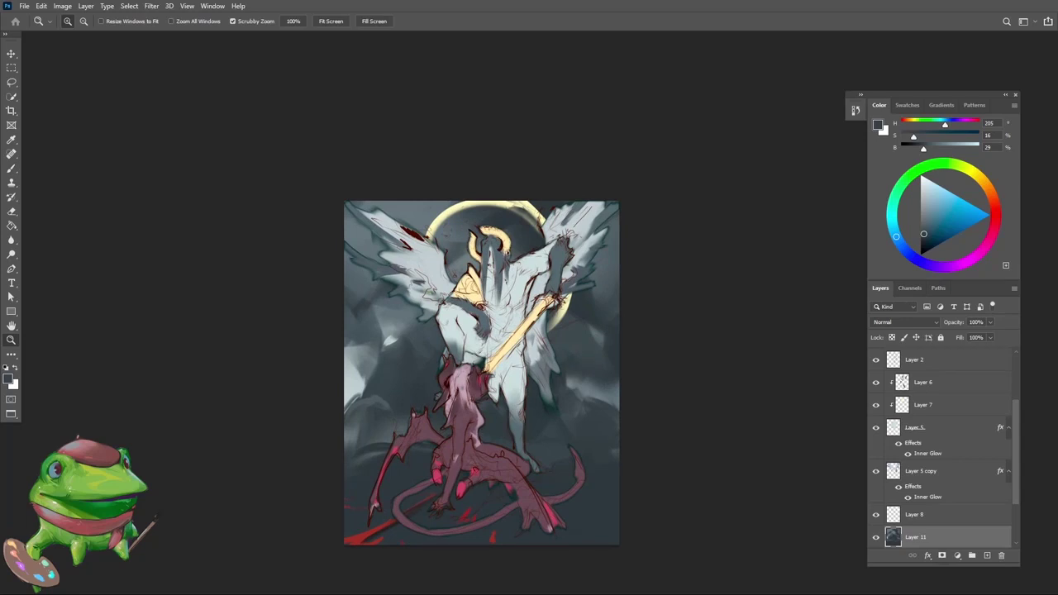
Step: Dab small light flecks (H 189, S 7, B 81) in the background beside the creature's head and flip the canvas horizontally
{"action": "left_click_drag", "start_coordinate": [539, 379], "coordinate": [518, 414]}
{"action": "left_click_drag", "start_coordinate": [470, 377], "coordinate": [495, 357]}
{"action": "left_click", "coordinate": [411, 376], "text": "alt"}
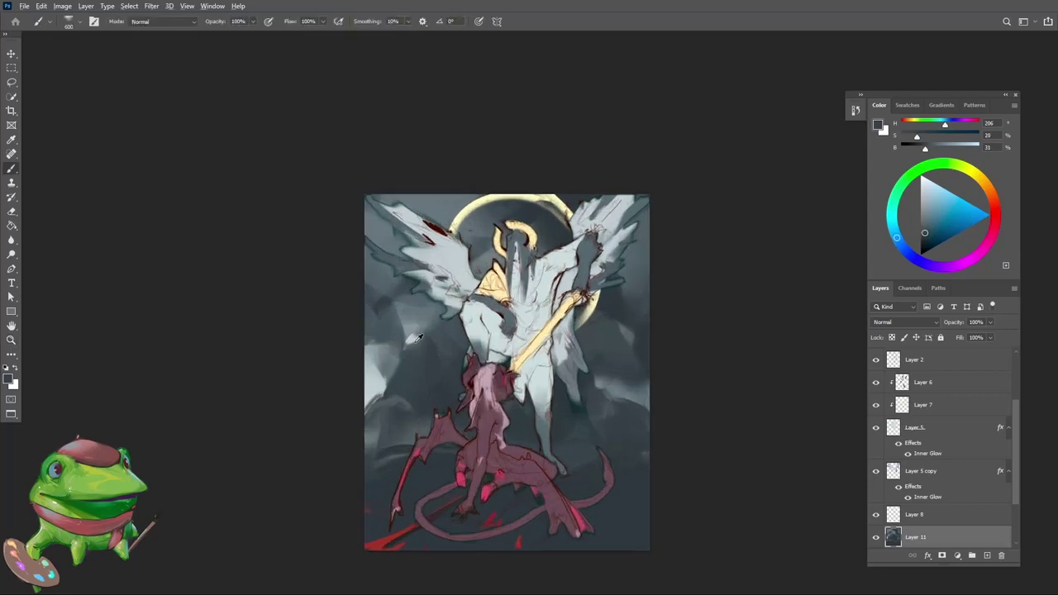
{"action": "left_click", "coordinate": [412, 341], "text": "alt"}
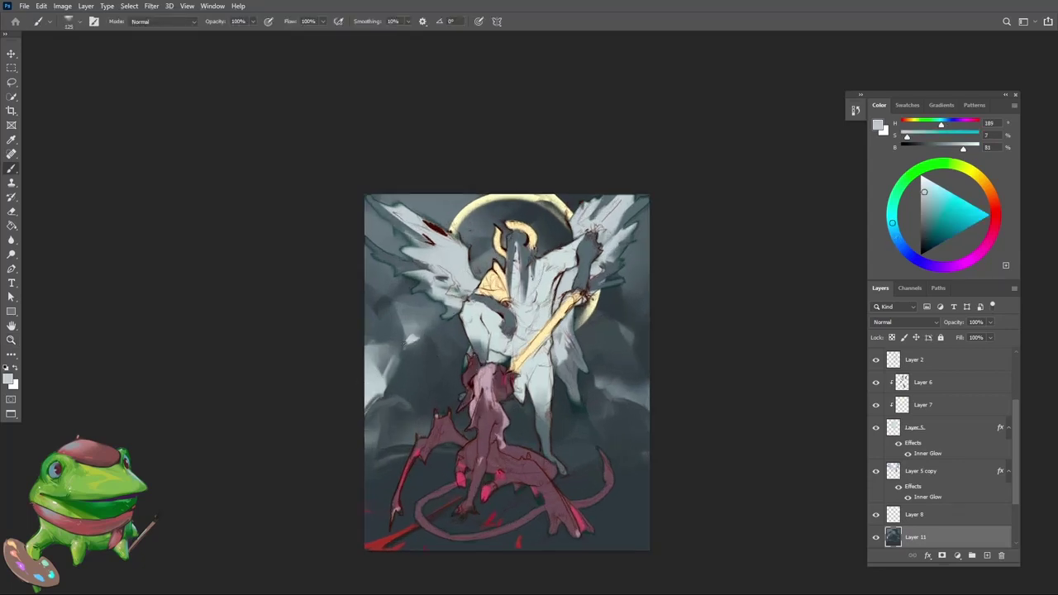
{"action": "key", "text": "ctrl+space"}
{"action": "mouse_move", "coordinate": [434, 363]}
{"action": "left_mouse_down"}
{"action": "mouse_move", "coordinate": [379, 451]}
{"action": "mouse_move", "coordinate": [410, 405]}
{"action": "left_mouse_up"}
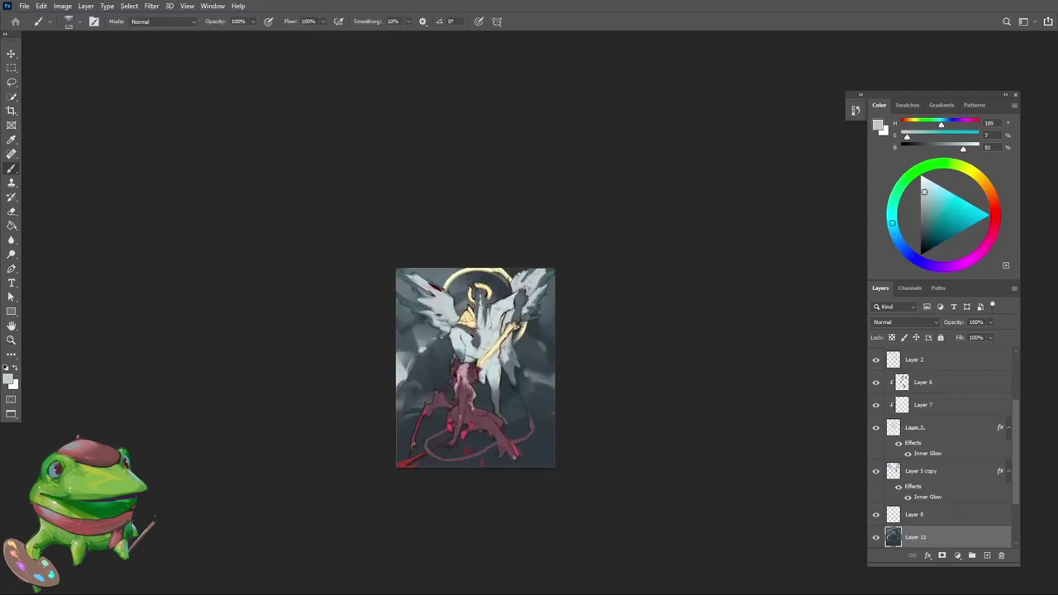
{"action": "key", "text": "ctrl+space"}
{"action": "left_click_drag", "start_coordinate": [445, 340], "coordinate": [422, 445]}
{"action": "key", "text": "b"}
{"action": "left_click", "coordinate": [444, 376], "text": "alt"}
{"action": "key", "text": "z"}
{"action": "mouse_move", "coordinate": [484, 413]}
{"action": "left_mouse_down"}
{"action": "mouse_move", "coordinate": [500, 399]}
{"action": "mouse_move", "coordinate": [454, 384]}
{"action": "mouse_move", "coordinate": [478, 442]}
{"action": "left_mouse_up"}
{"action": "key", "text": "b"}
{"action": "left_click_drag", "start_coordinate": [621, 552], "coordinate": [614, 488]}
Step: Build up the red streak on the ground beside the creature's hand with sampled red (H 8, S 71, B 56)
{"action": "left_click", "coordinate": [564, 480], "text": "alt"}
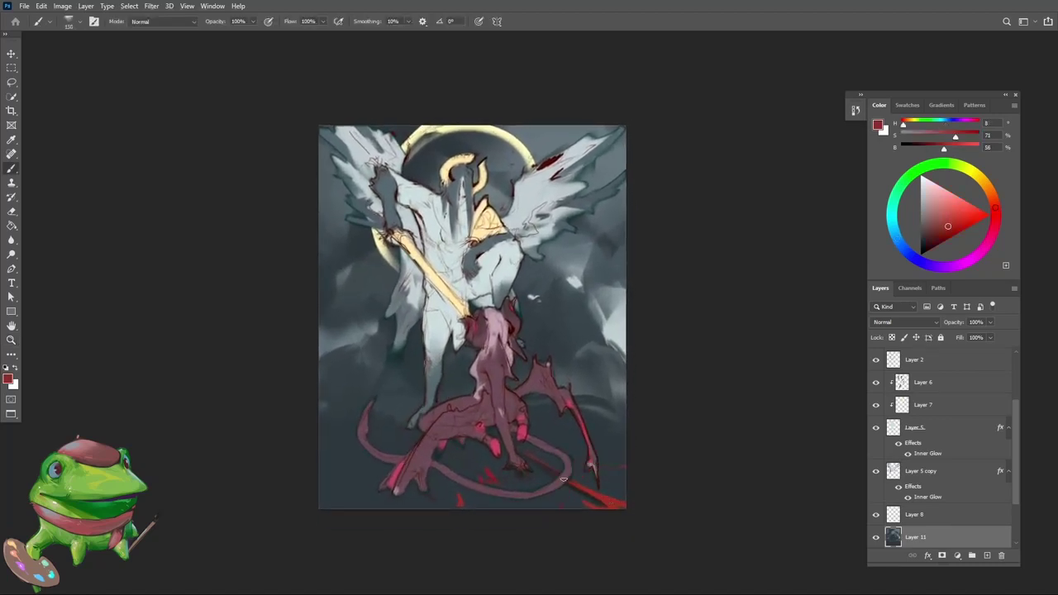
{"action": "left_click", "coordinate": [567, 486], "text": "alt"}
{"action": "left_click", "coordinate": [597, 494], "text": "alt"}
{"action": "key", "text": "z"}
{"action": "mouse_move", "coordinate": [564, 427]}
{"action": "left_mouse_down"}
{"action": "mouse_move", "coordinate": [520, 440]}
{"action": "mouse_move", "coordinate": [603, 492]}
{"action": "left_mouse_up"}
{"action": "key", "text": "b"}
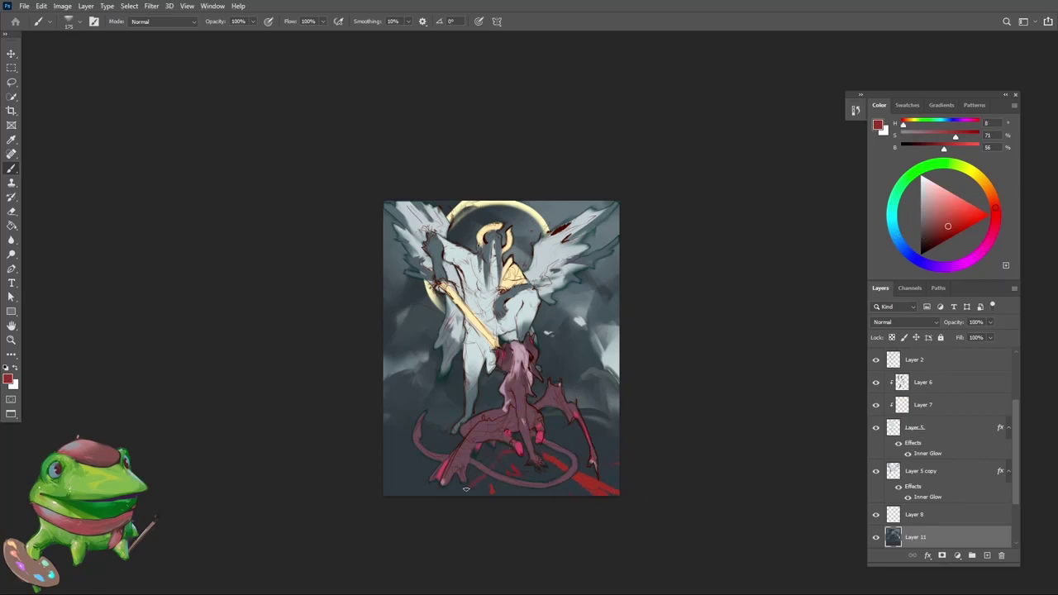
Step: Paint over the red ground streak beside the creature's hand with sampled dark blue-grey (H 205, S 19, B 25)
{"action": "key", "text": "z"}
{"action": "mouse_move", "coordinate": [485, 468]}
{"action": "left_mouse_down"}
{"action": "mouse_move", "coordinate": [479, 482]}
{"action": "mouse_move", "coordinate": [510, 453]}
{"action": "mouse_move", "coordinate": [662, 499]}
{"action": "left_mouse_up"}
{"action": "key", "text": "b"}
{"action": "left_click", "coordinate": [609, 481], "text": "alt"}
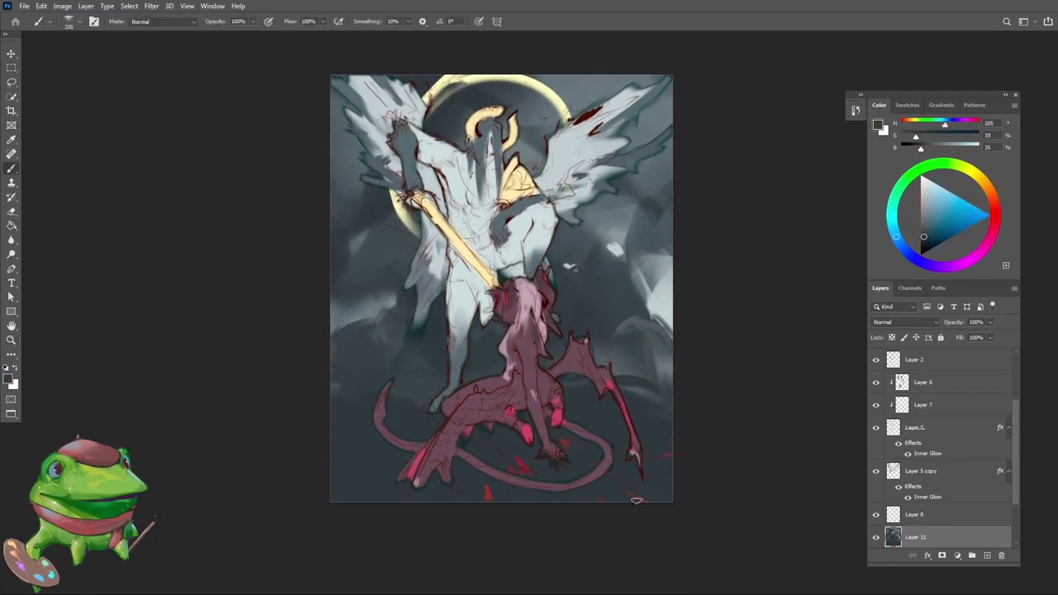
Step: Choose a darker blue-grey (H 205, S 32, B 17) and paint a dark crack from the creature's hand to the canvas's lower corner
{"action": "key", "text": "z"}
{"action": "left_click_drag", "start_coordinate": [553, 471], "coordinate": [488, 488]}
{"action": "mouse_move", "coordinate": [541, 460]}
{"action": "left_mouse_down"}
{"action": "mouse_move", "coordinate": [612, 456]}
{"action": "mouse_move", "coordinate": [636, 463]}
{"action": "mouse_move", "coordinate": [643, 483]}
{"action": "left_mouse_up"}
{"action": "key", "text": "b"}
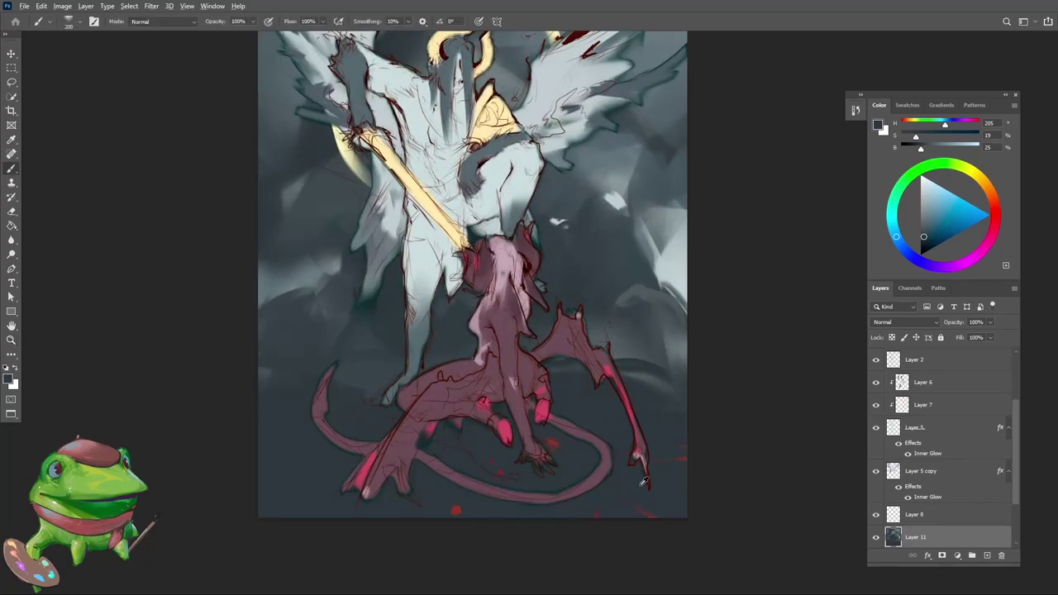
{"action": "left_click", "coordinate": [924, 244]}
{"action": "left_click_drag", "start_coordinate": [554, 464], "coordinate": [638, 517]}
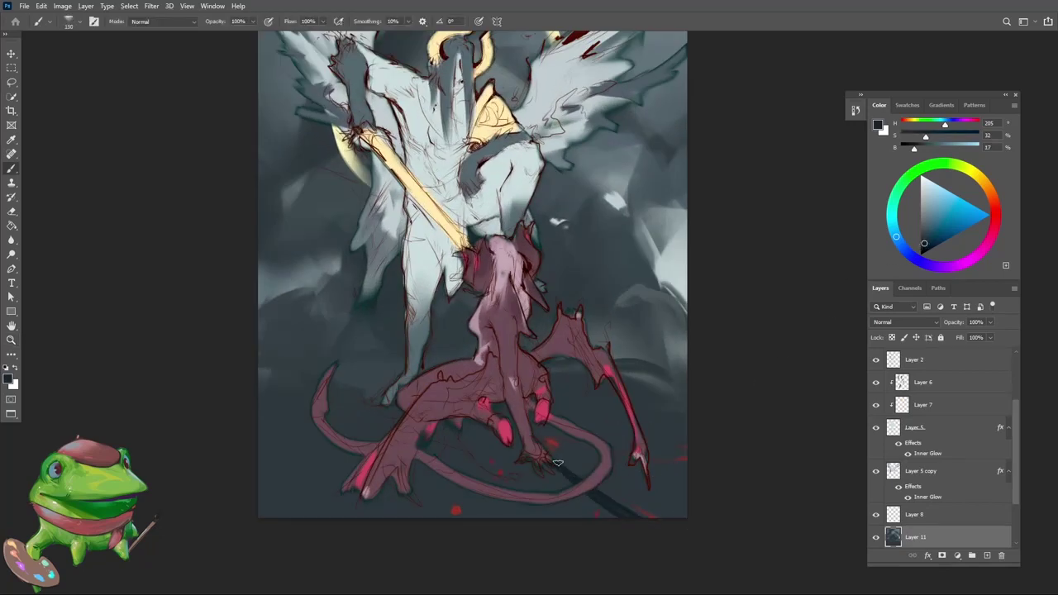
Step: Alternate sampled background and dark tones to refine thin ground cracks around the creature's wing, hand and foot
{"action": "left_click", "coordinate": [549, 460], "text": "alt"}
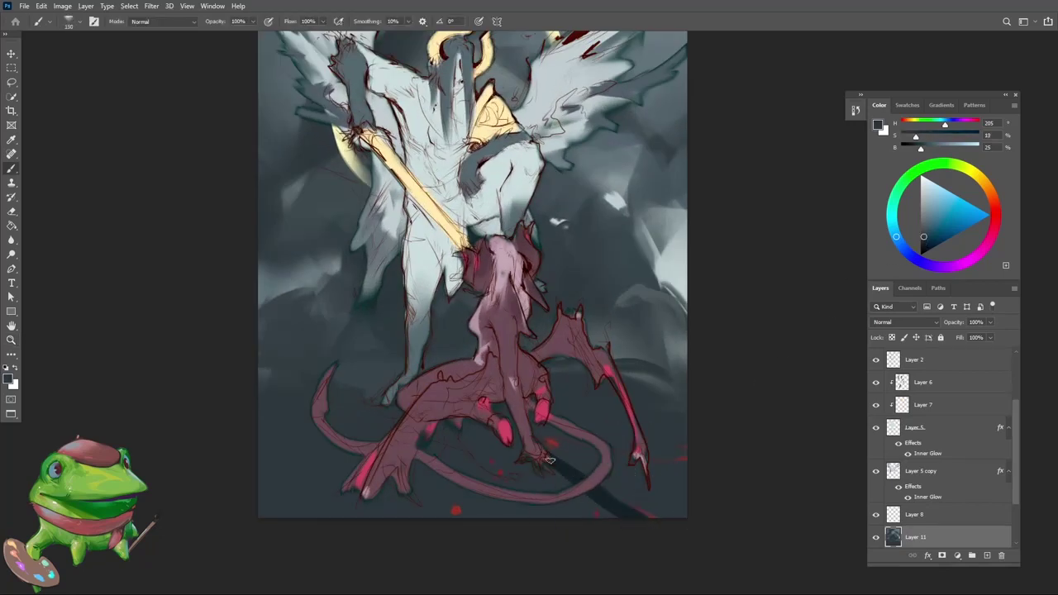
{"action": "left_click", "coordinate": [640, 509], "text": "alt"}
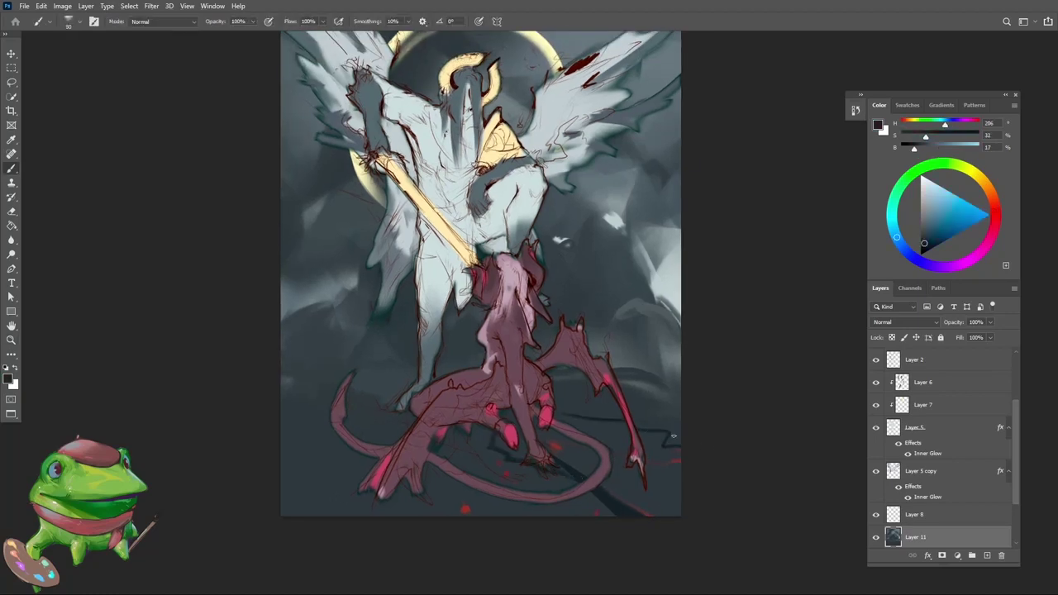
{"action": "left_click", "coordinate": [551, 463], "text": "alt"}
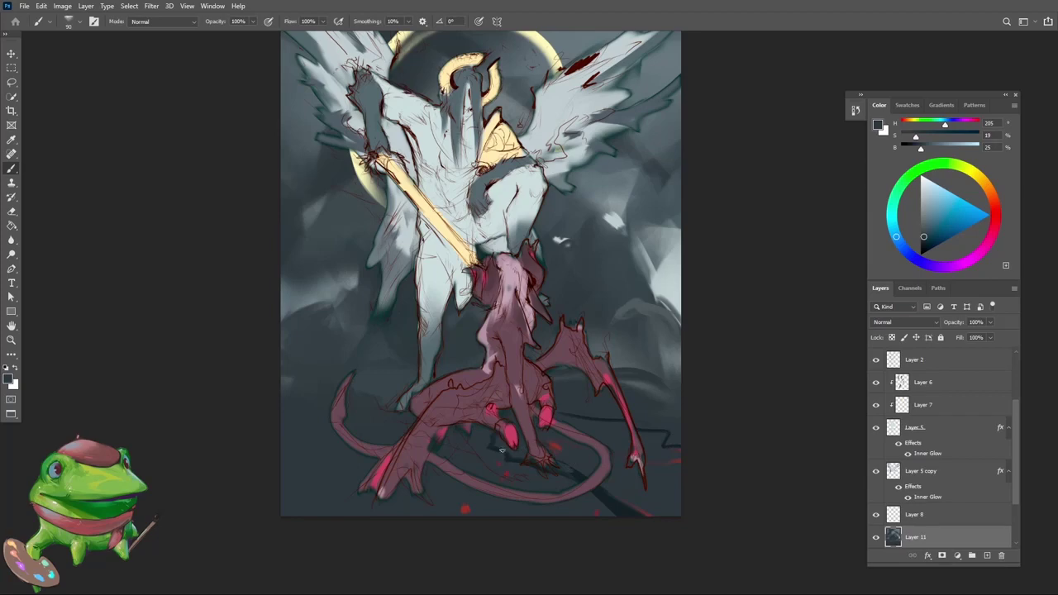
{"action": "left_click", "coordinate": [571, 472], "text": "alt"}
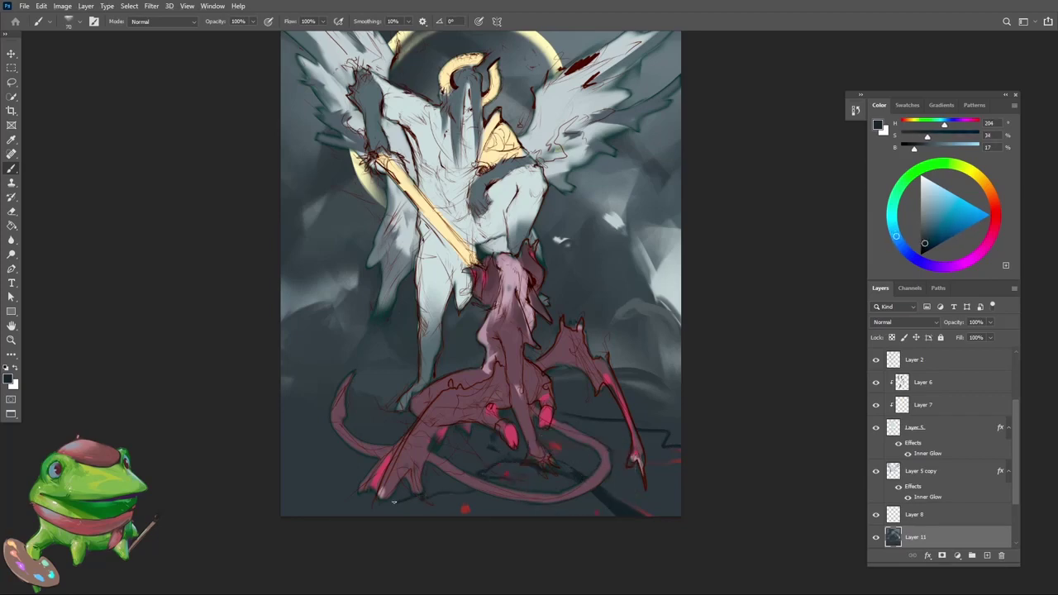
{"action": "left_click_drag", "start_coordinate": [399, 487], "coordinate": [356, 488]}
{"action": "left_click_drag", "start_coordinate": [485, 439], "coordinate": [503, 456]}
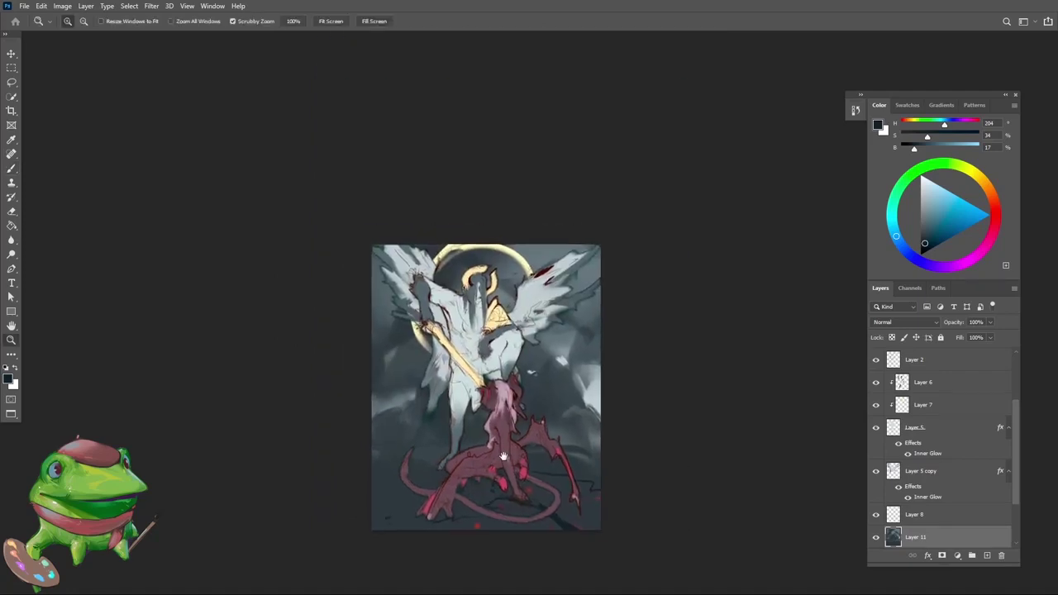
Step: Flip the canvas back horizontally and refine the ground below the light patch with sampled dark blue-grey (H 205, S 18, B 26)
{"action": "mouse_move", "coordinate": [486, 393]}
{"action": "left_mouse_down"}
{"action": "mouse_move", "coordinate": [531, 377]}
{"action": "mouse_move", "coordinate": [563, 346]}
{"action": "mouse_move", "coordinate": [557, 338]}
{"action": "left_mouse_up"}
{"action": "left_click", "coordinate": [613, 387], "text": "alt"}
{"action": "key", "text": "ctrl+shift+h"}
{"action": "mouse_move", "coordinate": [493, 346]}
{"action": "left_mouse_down"}
{"action": "mouse_move", "coordinate": [510, 335]}
{"action": "mouse_move", "coordinate": [453, 395]}
{"action": "mouse_move", "coordinate": [486, 382]}
{"action": "left_mouse_up"}
{"action": "left_click", "coordinate": [422, 390], "text": "alt"}
{"action": "left_click", "coordinate": [418, 416], "text": "alt"}
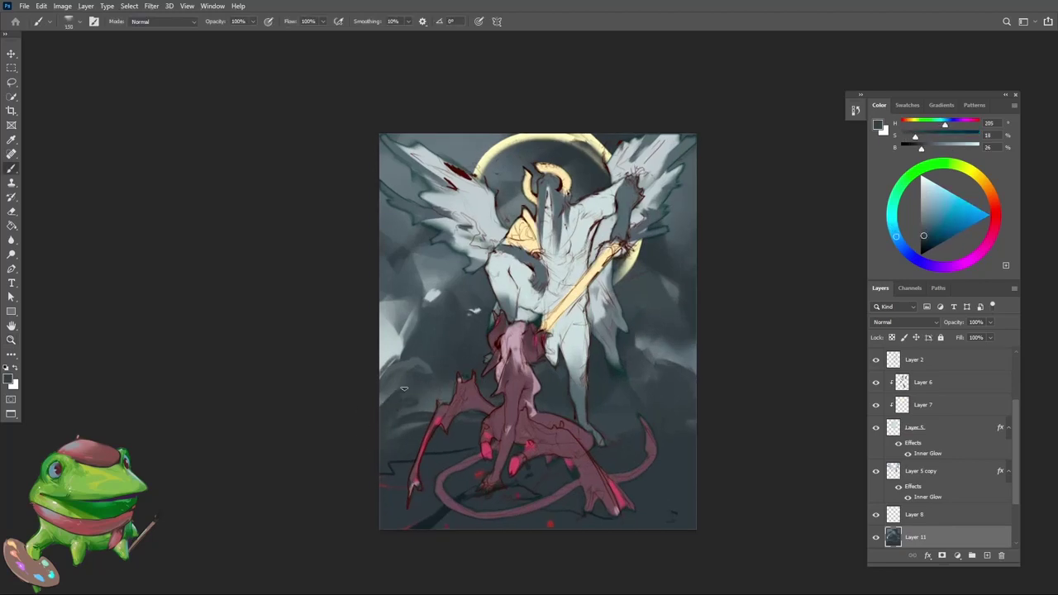
{"action": "left_click_drag", "start_coordinate": [424, 398], "coordinate": [411, 403]}
{"action": "left_click_drag", "start_coordinate": [449, 305], "coordinate": [437, 345]}
Step: Try filling the inside of the large halo with its sampled pale yellow (H 57, S 23) using a much larger brush
{"action": "mouse_move", "coordinate": [497, 268]}
{"action": "left_mouse_down"}
{"action": "mouse_move", "coordinate": [519, 243]}
{"action": "mouse_move", "coordinate": [581, 256]}
{"action": "left_mouse_up"}
{"action": "key", "text": "b"}
{"action": "left_click", "coordinate": [473, 236], "text": "alt"}
{"action": "key", "text": "bracketright"}
{"action": "key", "text": "bracketright"}
{"action": "key", "text": "bracketright"}
{"action": "key", "text": "bracketright"}
{"action": "key", "text": "bracketright"}
{"action": "key", "text": "bracketright"}
{"action": "key", "text": "bracketright"}
{"action": "key", "text": "bracketright"}
{"action": "key", "text": "bracketright"}
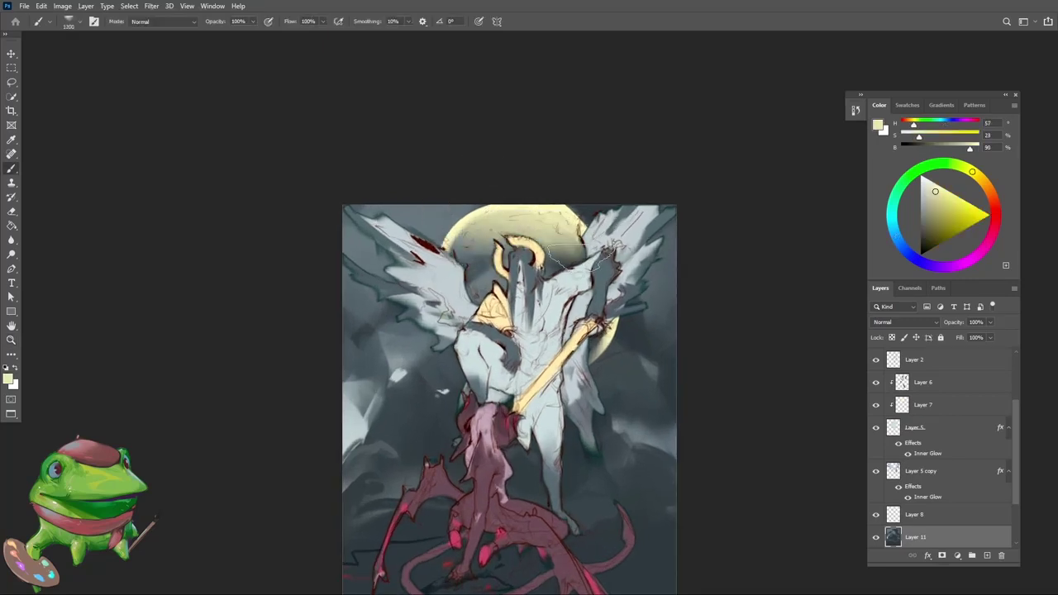
{"action": "key", "text": "ctrl+z"}
{"action": "left_click_drag", "start_coordinate": [496, 250], "coordinate": [572, 263]}
{"action": "key", "text": "ctrl+z"}
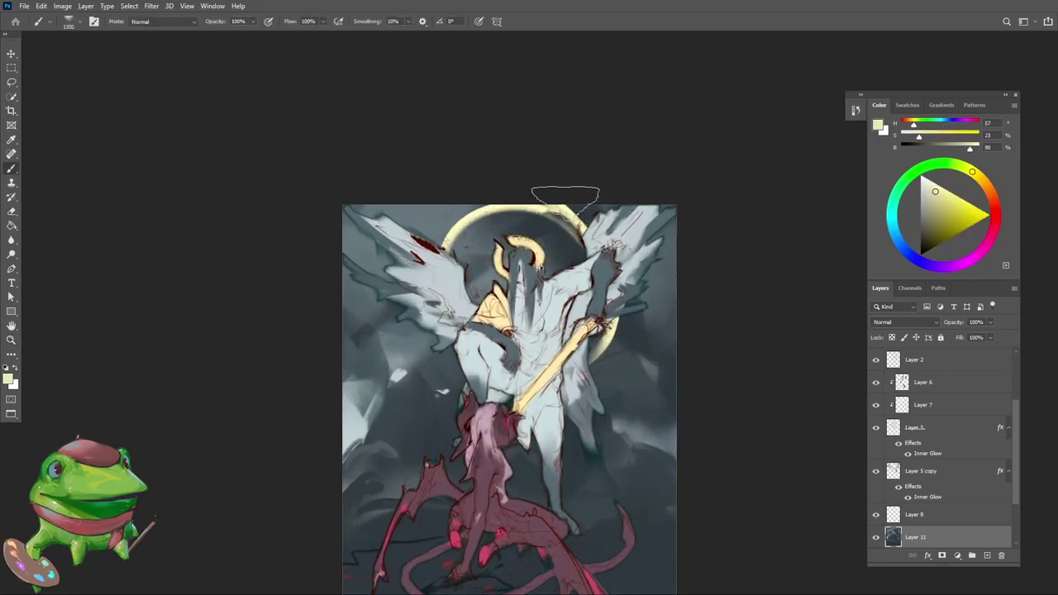
Step: Select Layer 6, lock its transparent pixels and darken the figure's head with blue-grey (H 205, S 18, B 25)
{"action": "left_click", "coordinate": [535, 229], "text": "alt"}
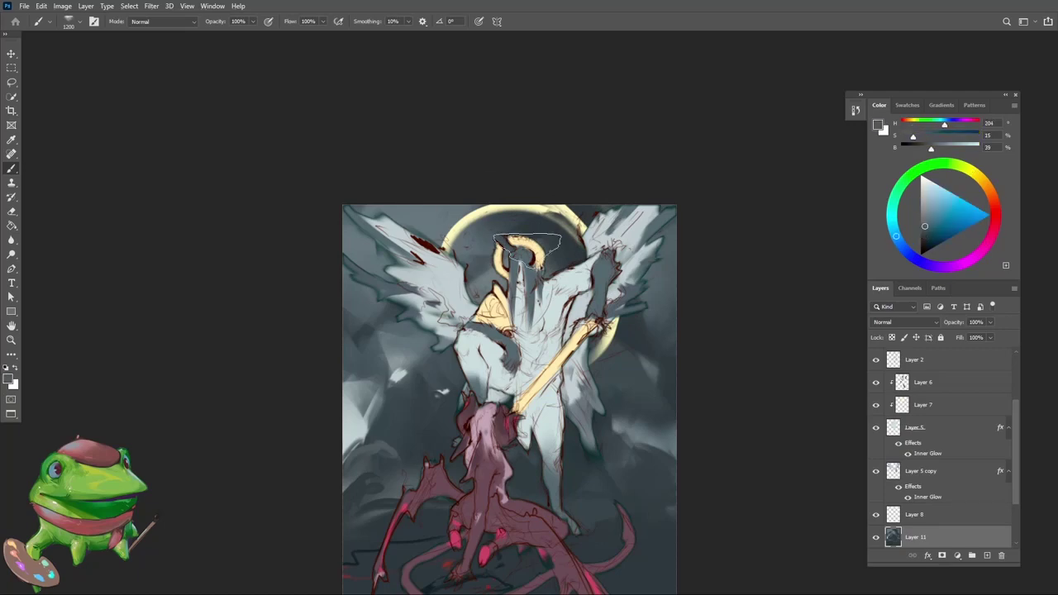
{"action": "key", "text": "z"}
{"action": "left_click_drag", "start_coordinate": [514, 303], "coordinate": [599, 299]}
{"action": "key", "text": "v"}
{"action": "left_click", "coordinate": [519, 300]}
{"action": "key", "text": "z"}
{"action": "left_click_drag", "start_coordinate": [513, 276], "coordinate": [603, 278]}
{"action": "key", "text": "b"}
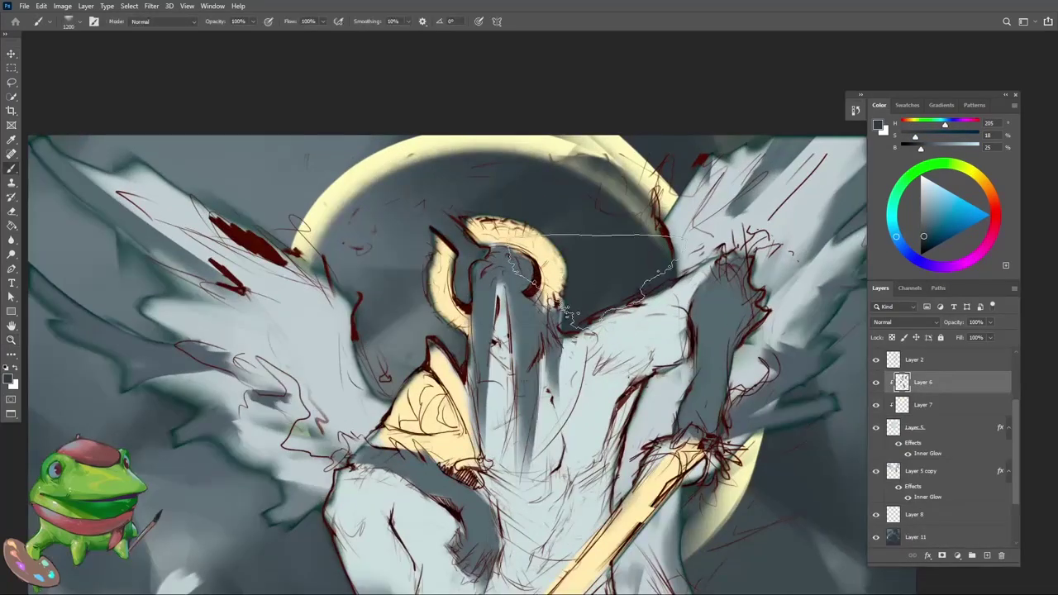
{"action": "left_click", "coordinate": [893, 339]}
{"action": "mouse_move", "coordinate": [530, 318]}
{"action": "left_mouse_down"}
{"action": "mouse_move", "coordinate": [514, 293]}
{"action": "mouse_move", "coordinate": [500, 307]}
{"action": "left_mouse_up"}
{"action": "key", "text": "z"}
{"action": "left_click_drag", "start_coordinate": [548, 381], "coordinate": [507, 475]}
{"action": "left_click_drag", "start_coordinate": [553, 336], "coordinate": [570, 337]}
{"action": "key", "text": "b"}
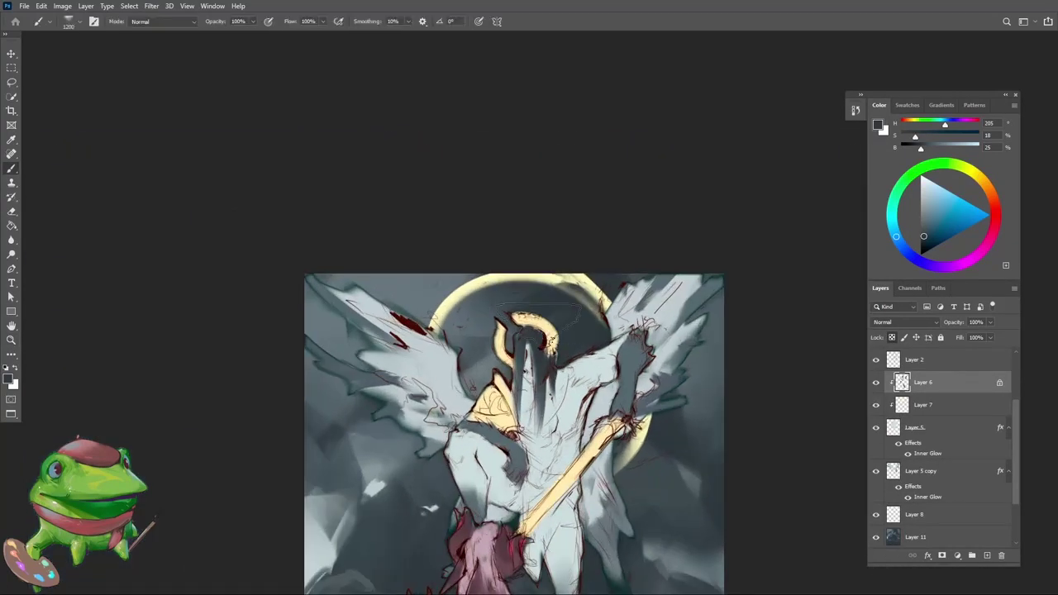
Step: Select Layer 11 and touch up the light patch at the painting's edge with its sampled pale grey (H 189, S 6, B 82)
{"action": "key", "text": "z"}
{"action": "left_click_drag", "start_coordinate": [544, 395], "coordinate": [490, 492]}
{"action": "left_click_drag", "start_coordinate": [542, 380], "coordinate": [560, 381]}
{"action": "key", "text": "v"}
{"action": "left_click", "coordinate": [568, 417]}
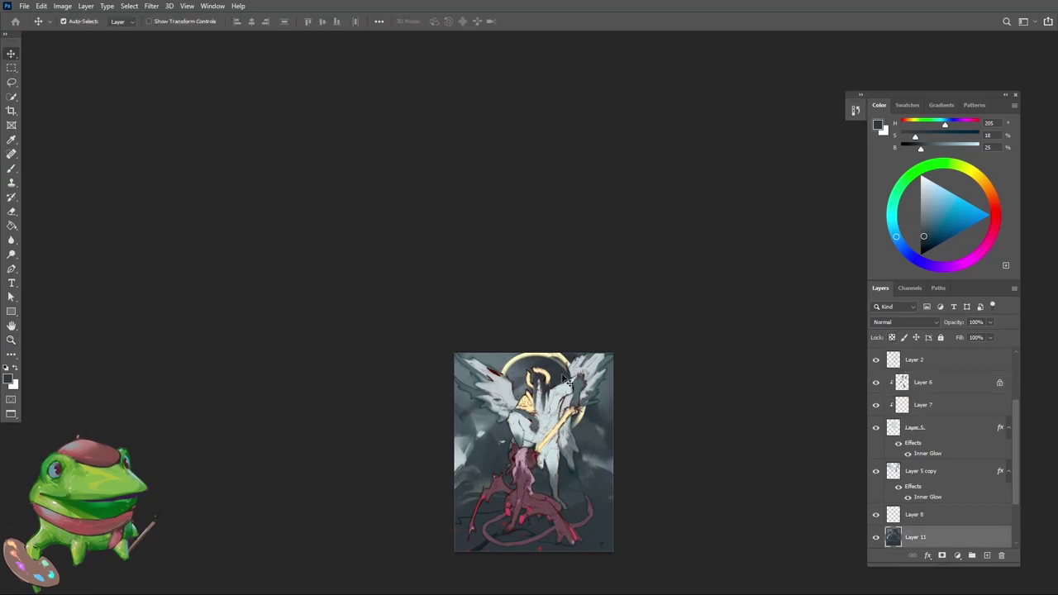
{"action": "key", "text": "z"}
{"action": "left_click_drag", "start_coordinate": [510, 445], "coordinate": [501, 385]}
{"action": "scroll", "coordinate": [463, 401], "scroll_direction": "up", "scroll_amount": 1}
{"action": "key", "text": "b"}
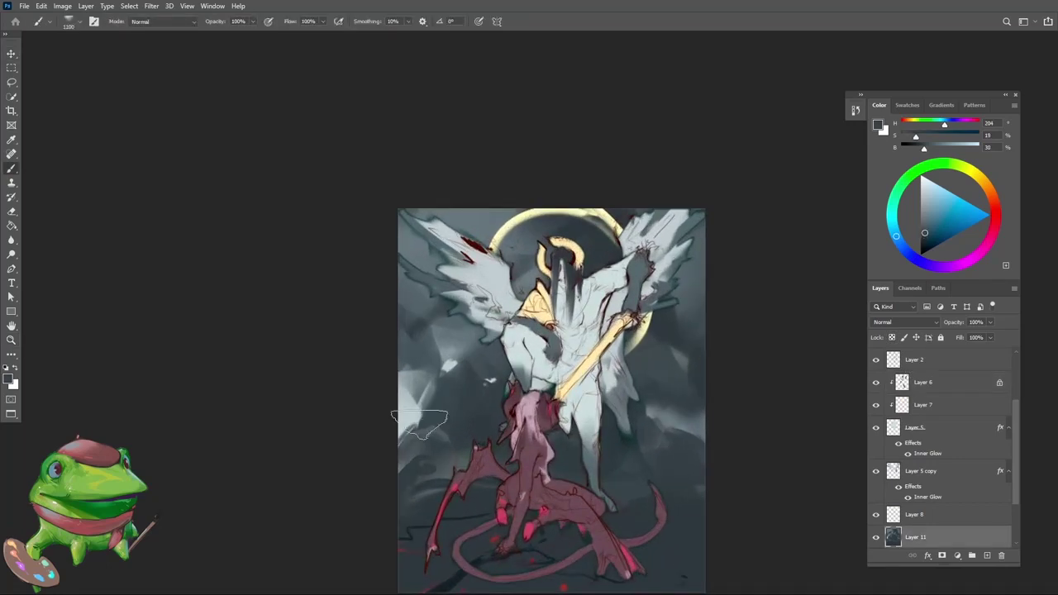
{"action": "left_click", "coordinate": [406, 424], "text": "alt"}
{"action": "key", "text": "z"}
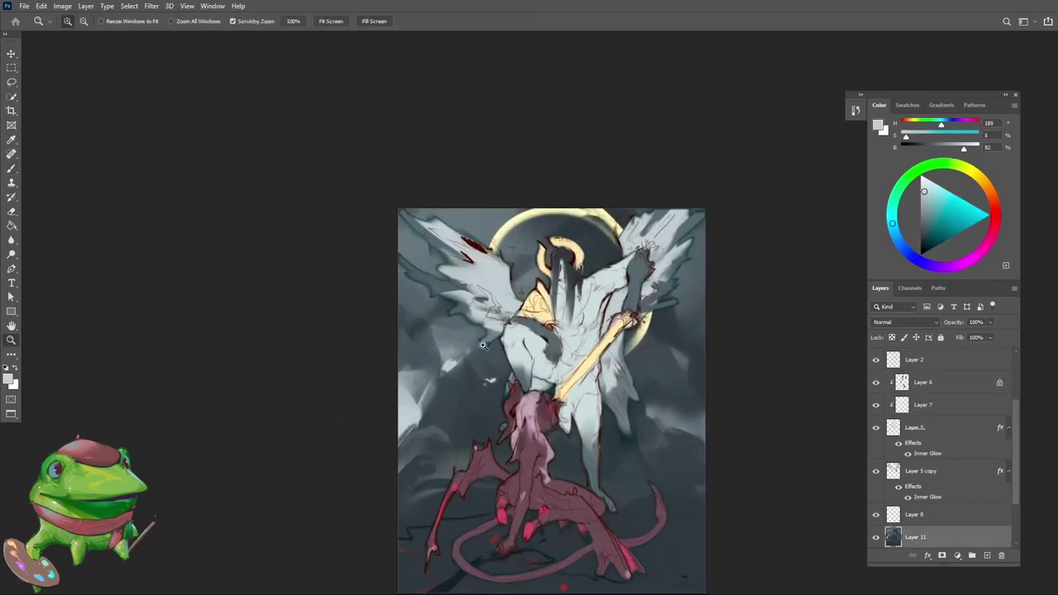
{"action": "left_click_drag", "start_coordinate": [497, 367], "coordinate": [498, 420]}
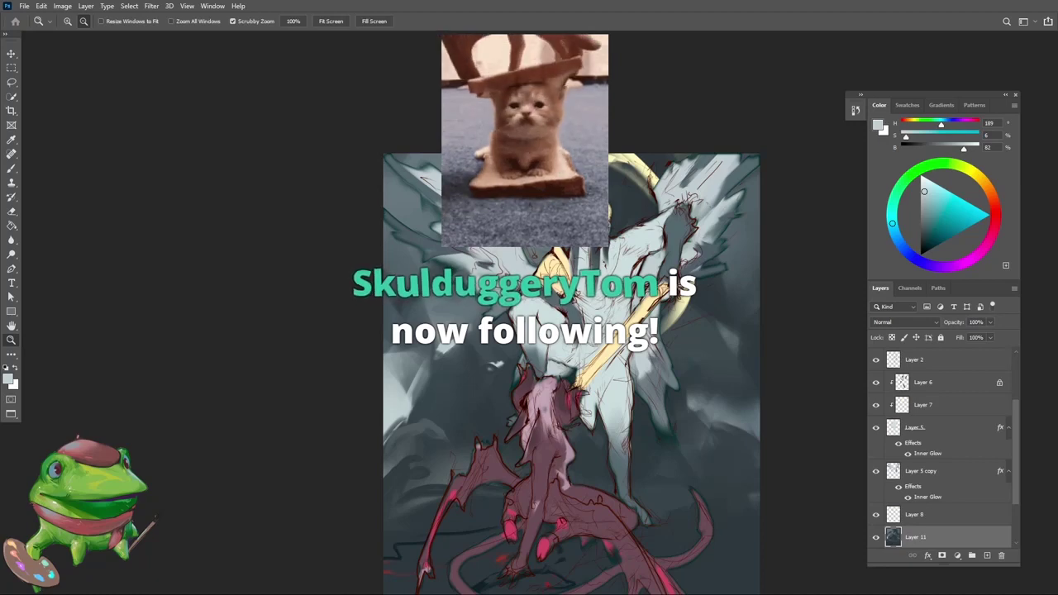
{"action": "left_click_drag", "start_coordinate": [558, 529], "coordinate": [587, 529]}
{"action": "left_click_drag", "start_coordinate": [501, 414], "coordinate": [481, 402]}
{"action": "left_click_drag", "start_coordinate": [482, 402], "coordinate": [464, 462]}
{"action": "left_click_drag", "start_coordinate": [479, 396], "coordinate": [446, 338]}
{"action": "scroll", "coordinate": [445, 339], "scroll_direction": "up", "scroll_amount": 2}
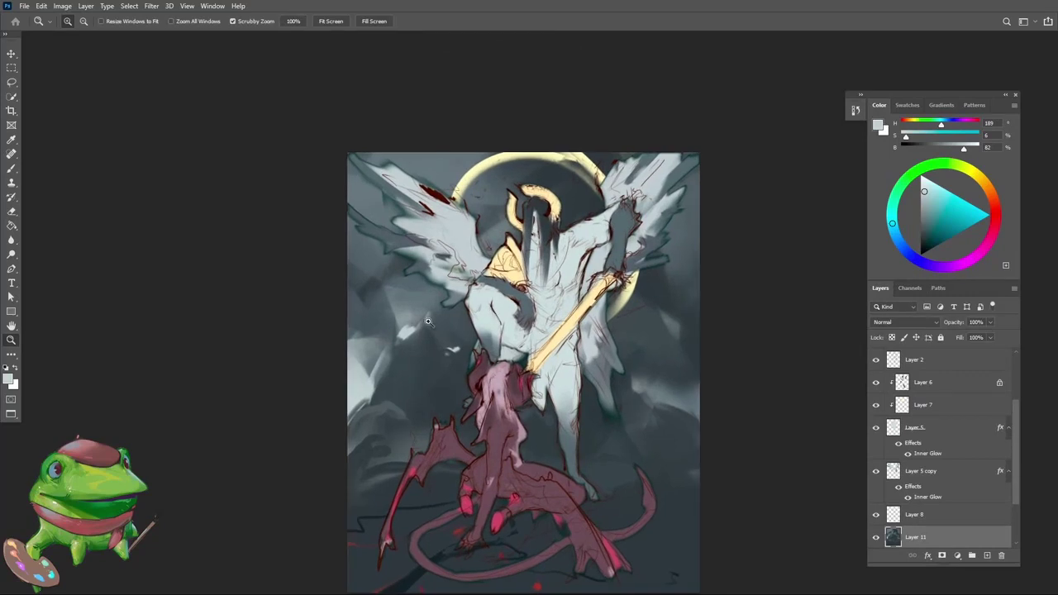
Step: Rework the clouds beneath the outspread wing with blue-greys sampled nearby, including H 206, S 17, B 33
{"action": "key", "text": "b"}
{"action": "left_click", "coordinate": [363, 272], "text": "alt"}
{"action": "left_click", "coordinate": [366, 259], "text": "alt"}
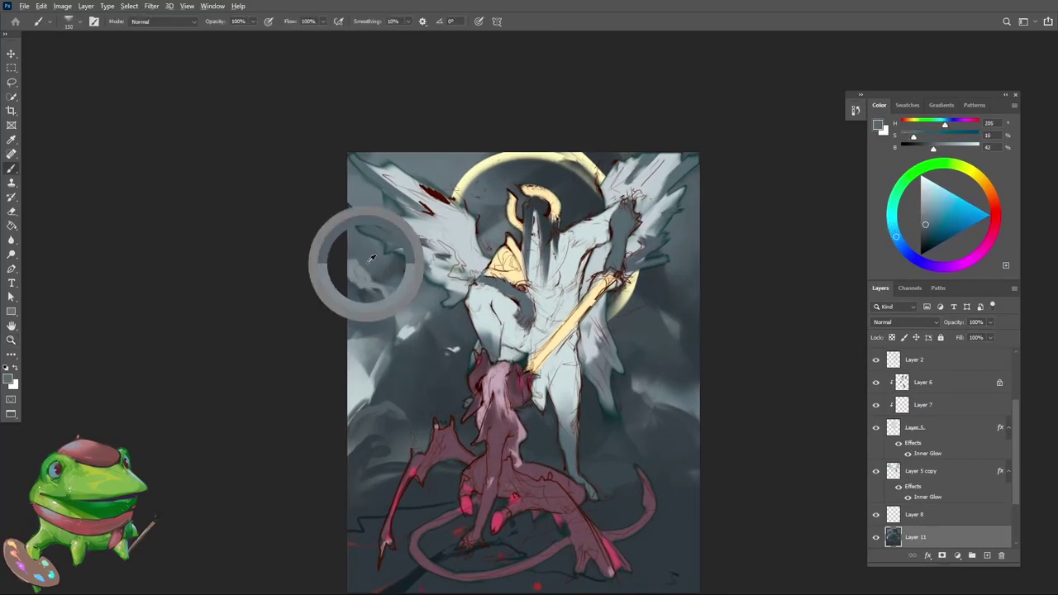
{"action": "left_click", "coordinate": [384, 273], "text": "alt"}
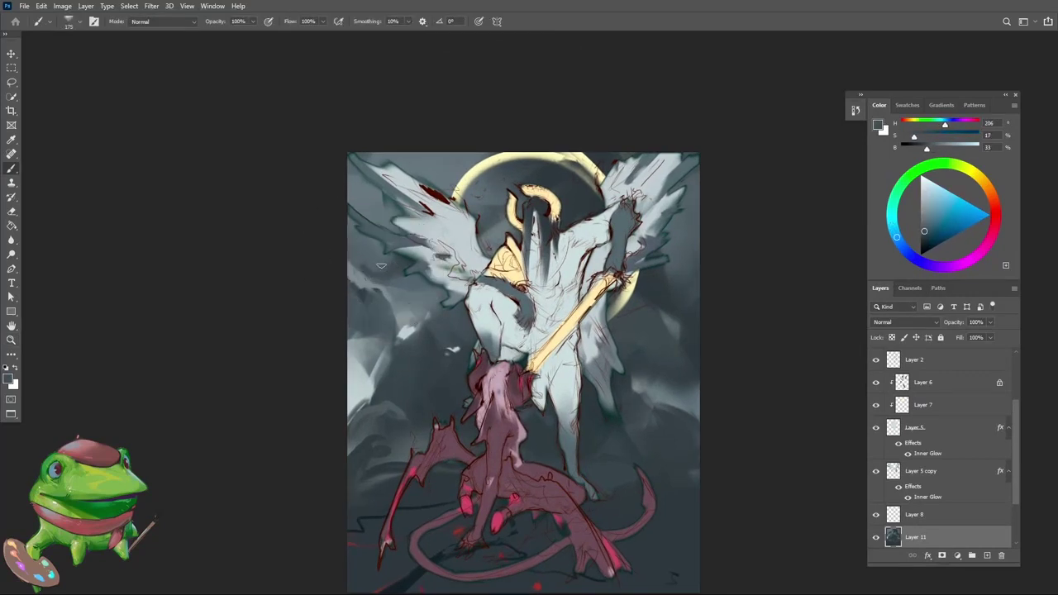
{"action": "left_click_drag", "start_coordinate": [381, 265], "coordinate": [399, 270]}
{"action": "left_click", "coordinate": [387, 314], "text": "alt"}
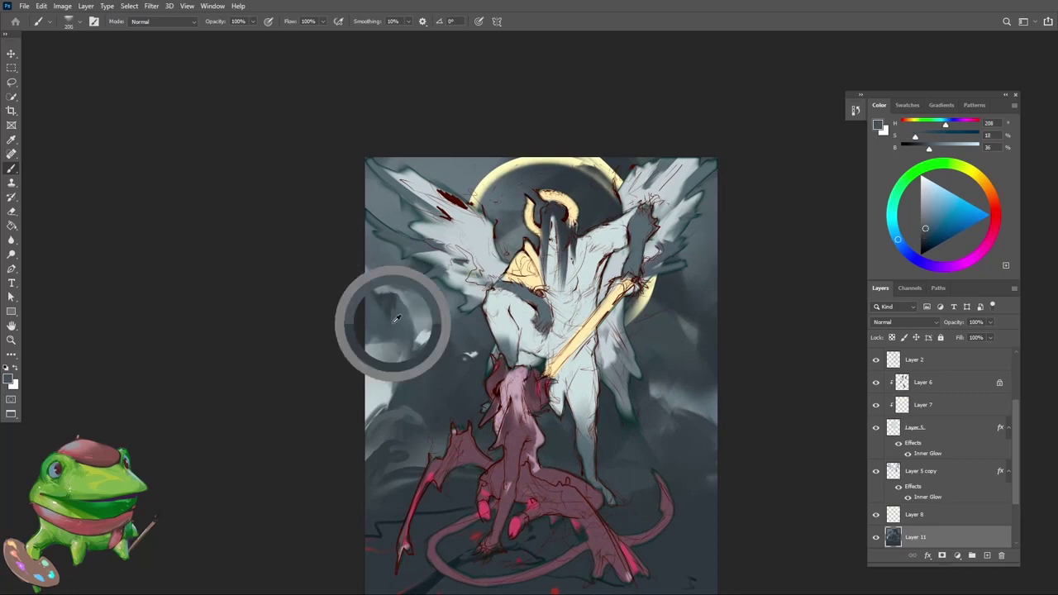
{"action": "left_click_drag", "start_coordinate": [412, 338], "coordinate": [405, 359]}
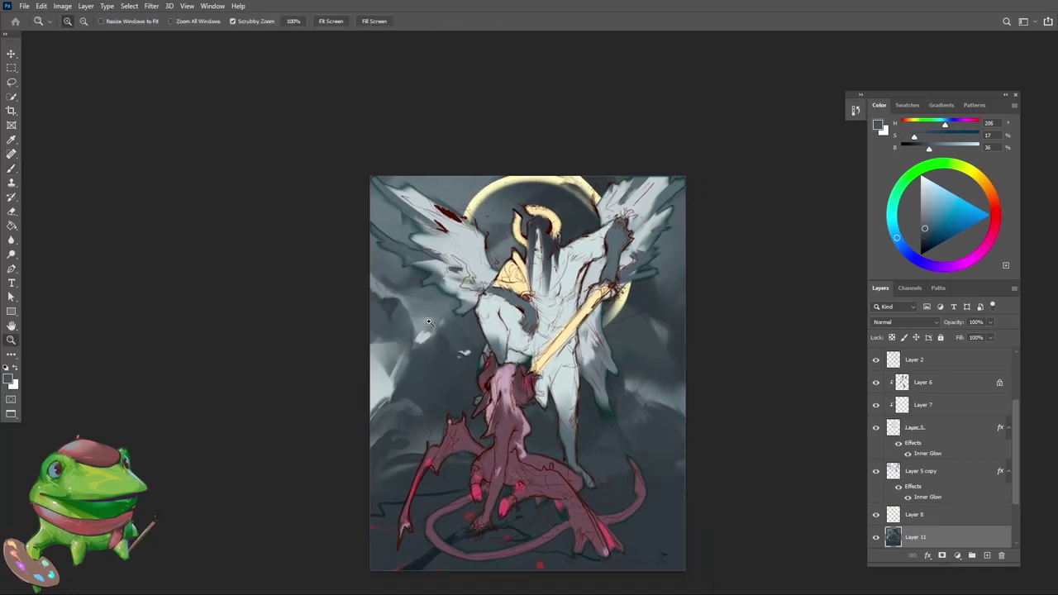
Step: Refine the light streaks beside the figure's bent leg with sampled pale grey (H 189, S 7, B 81) and dark blue-grey (H 204, S 19, B 30)
{"action": "left_click", "coordinate": [427, 321], "text": "alt"}
{"action": "left_click", "coordinate": [429, 334], "text": "alt"}
{"action": "left_click", "coordinate": [425, 338], "text": "alt"}
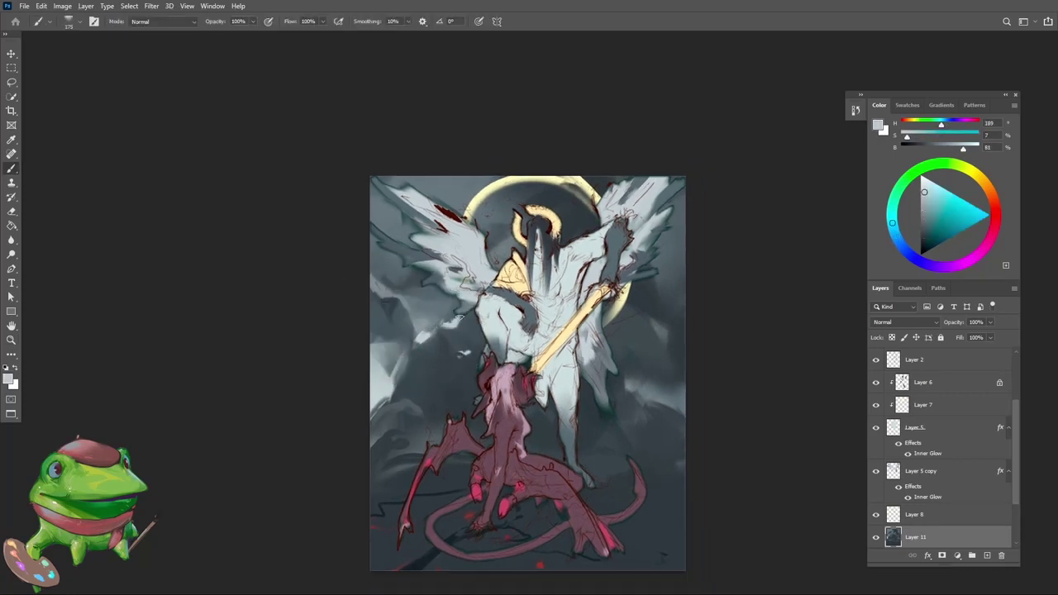
{"action": "scroll", "coordinate": [465, 311], "scroll_direction": "down", "scroll_amount": 3}
{"action": "scroll", "coordinate": [469, 314], "scroll_direction": "up", "scroll_amount": 4}
{"action": "left_click", "coordinate": [386, 394], "text": "alt"}
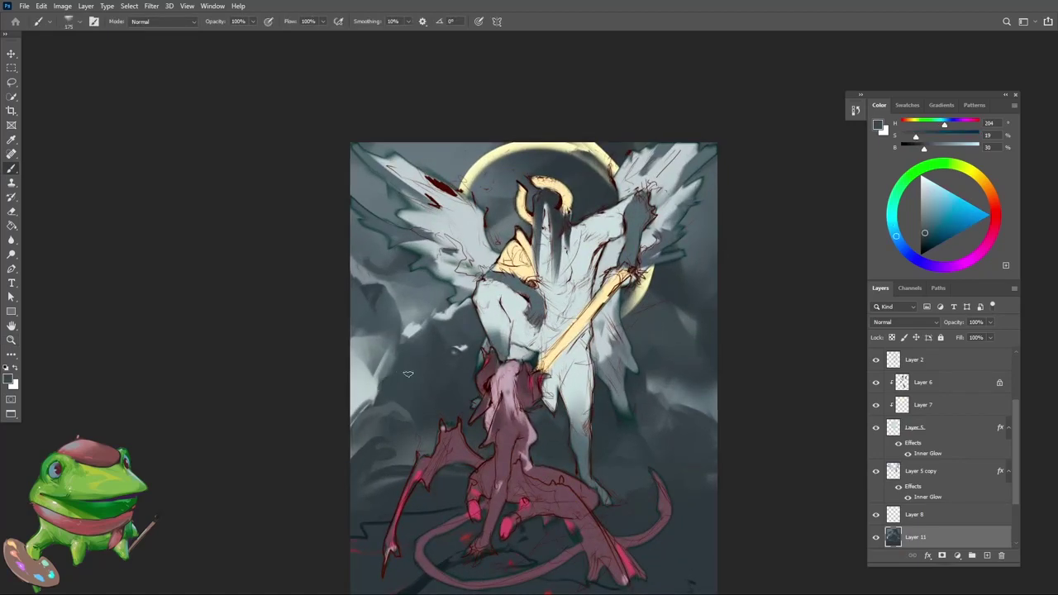
{"action": "key", "text": "ctrl+space"}
{"action": "left_click_drag", "start_coordinate": [618, 373], "coordinate": [597, 377]}
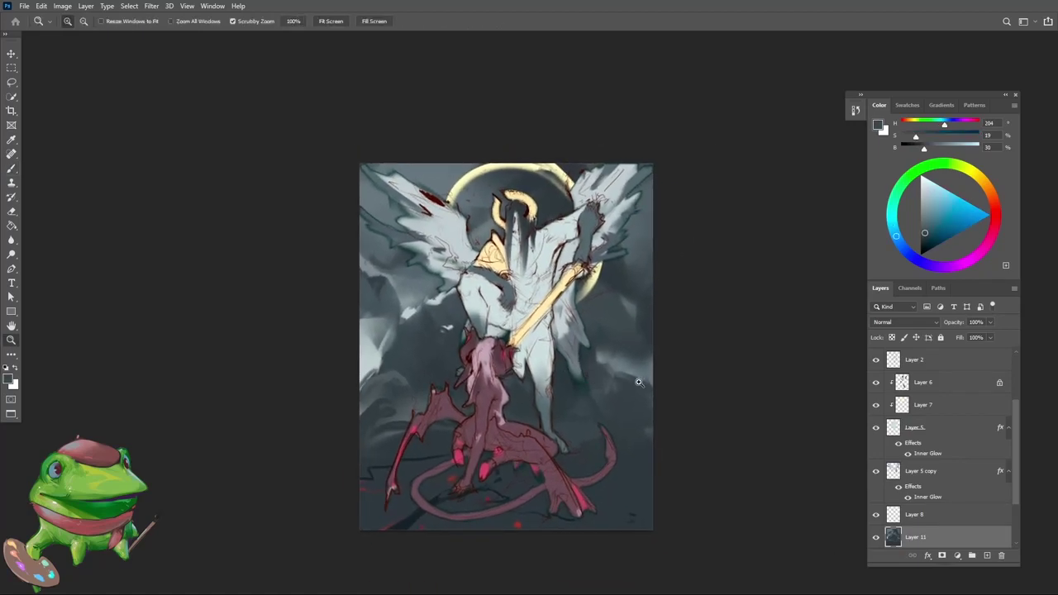
Step: Blend the distant cloud and the ground behind the figure's standing foot with sampled dark blue-grey (H 201, S 17, B 31)
{"action": "key", "text": "b"}
{"action": "left_click", "coordinate": [637, 379], "text": "alt"}
{"action": "left_click", "coordinate": [576, 437], "text": "alt"}
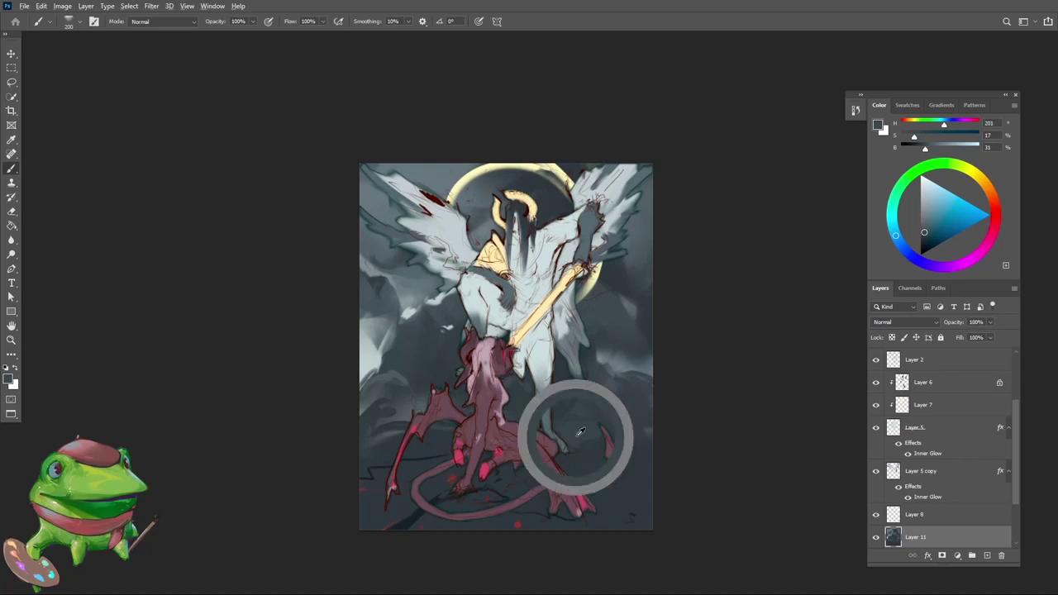
{"action": "scroll", "coordinate": [579, 431], "scroll_direction": "down", "scroll_amount": 2}
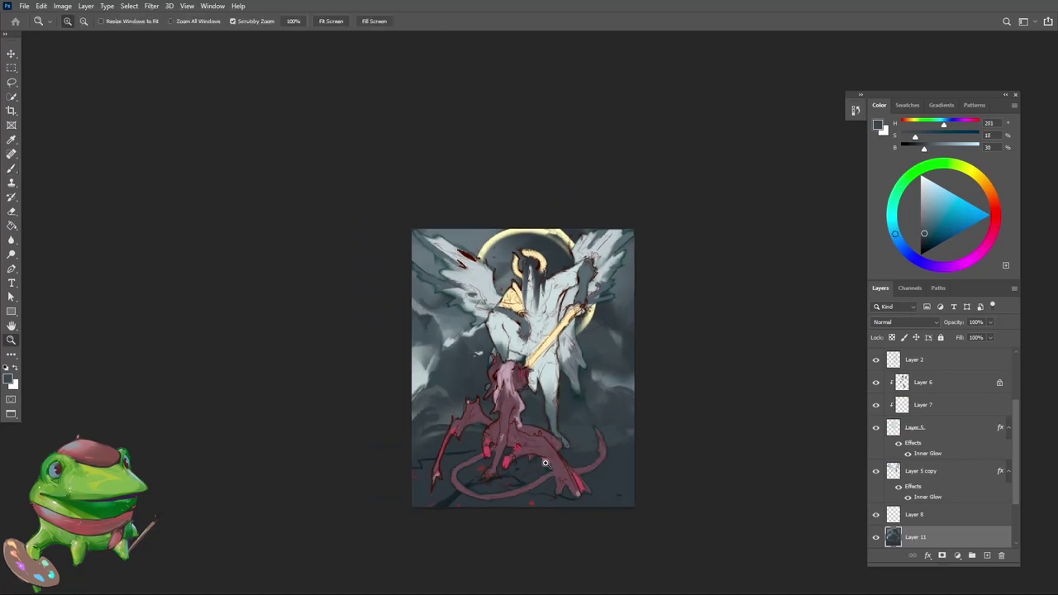
{"action": "scroll", "coordinate": [579, 431], "scroll_direction": "up", "scroll_amount": 2}
Step: Touch up the cloud beside the figure's bent leg with sampled blue-grey (H 208, S 17, B 34) and flip the canvas horizontally
{"action": "left_click", "coordinate": [457, 315], "text": "alt"}
{"action": "key", "text": "ctrl+space"}
{"action": "mouse_move", "coordinate": [478, 315]}
{"action": "left_mouse_down"}
{"action": "mouse_move", "coordinate": [421, 385]}
{"action": "mouse_move", "coordinate": [473, 360]}
{"action": "left_mouse_up"}
{"action": "key", "text": "ctrl+shift+h"}
{"action": "left_click_drag", "start_coordinate": [550, 334], "coordinate": [583, 333]}
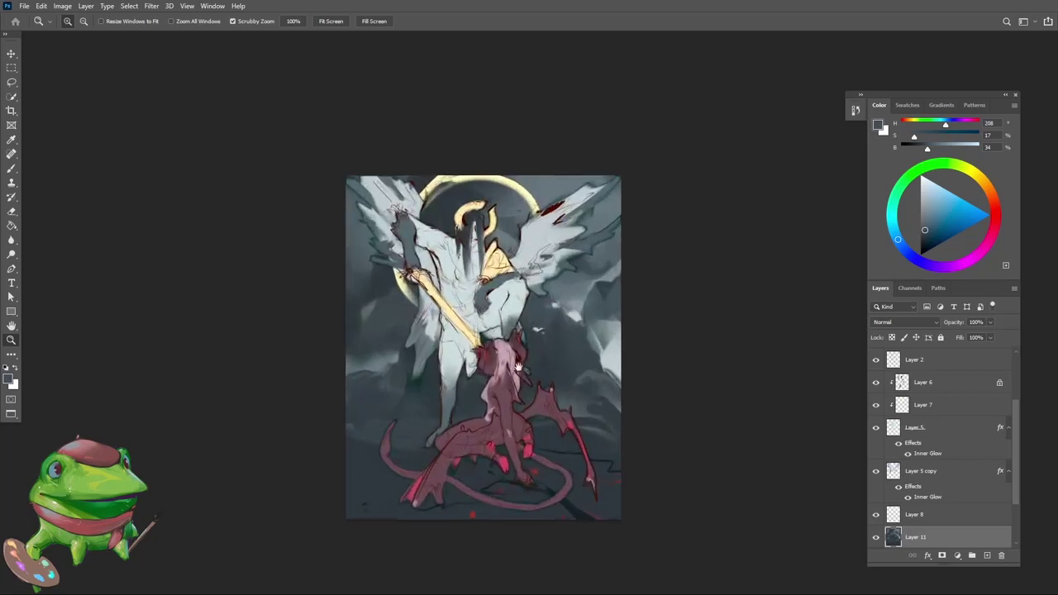
{"action": "mouse_move", "coordinate": [519, 366]}
{"action": "left_mouse_down"}
{"action": "mouse_move", "coordinate": [517, 354]}
{"action": "mouse_move", "coordinate": [514, 362]}
{"action": "left_mouse_up"}
Step: Soften the ground and horizon around the creature and the figure's foot with sampled blue-greys, using a larger brush
{"action": "left_click", "coordinate": [577, 402], "text": "alt"}
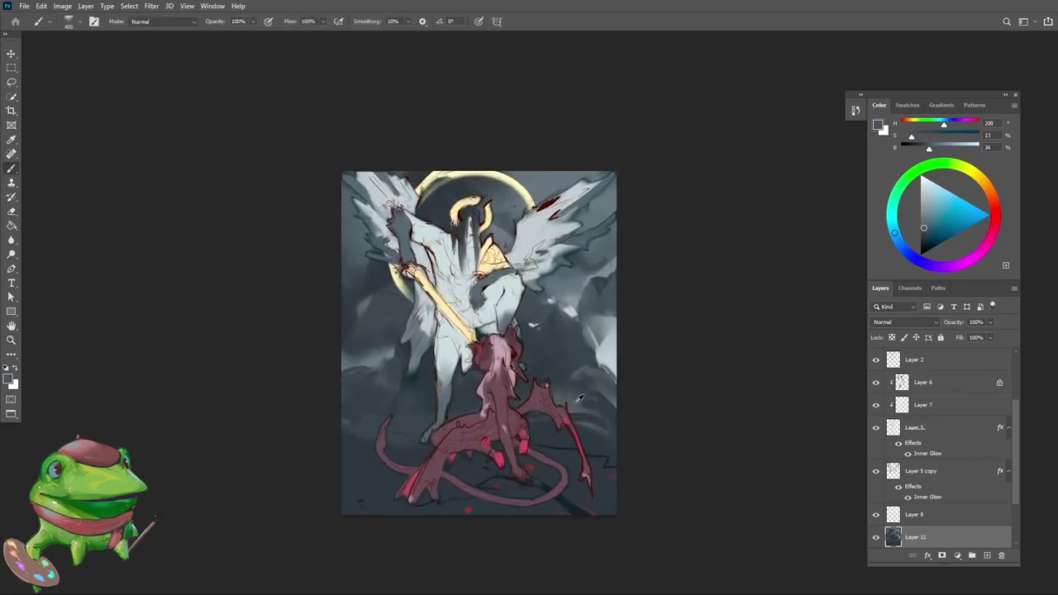
{"action": "left_click", "coordinate": [517, 427], "text": "alt"}
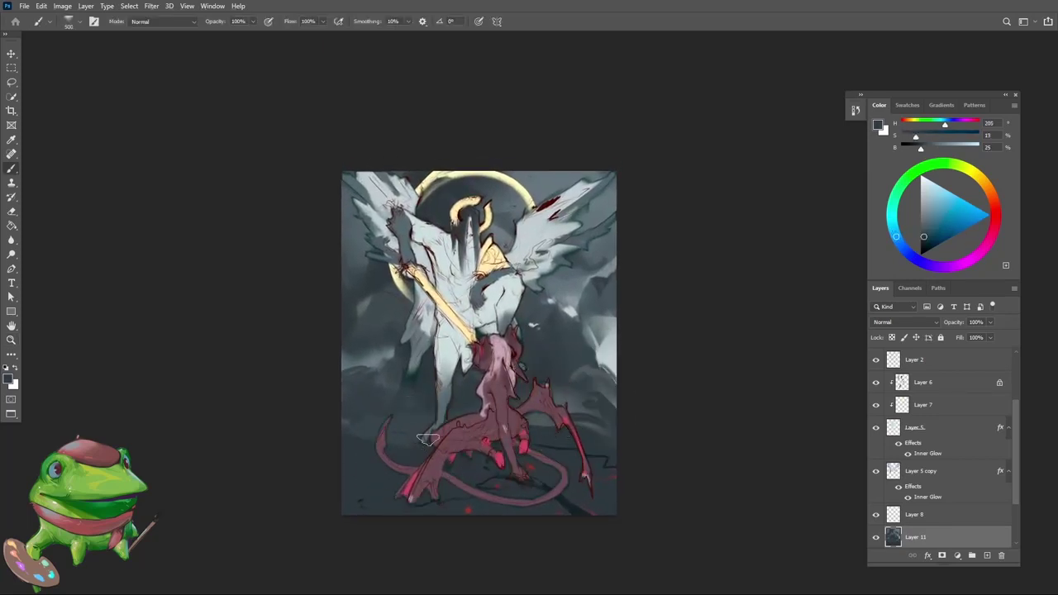
{"action": "left_click", "coordinate": [402, 430], "text": "alt"}
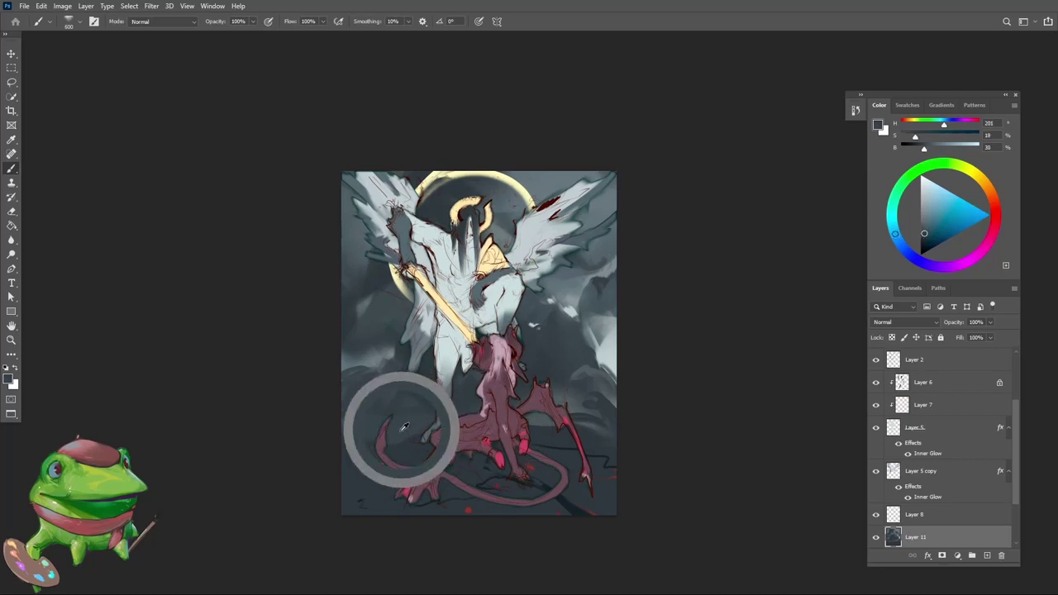
{"action": "left_click", "coordinate": [422, 391], "text": "alt"}
{"action": "key", "text": "z"}
{"action": "left_click", "coordinate": [426, 390]}
{"action": "left_click_drag", "start_coordinate": [430, 392], "coordinate": [409, 392]}
Step: Select Layer 5 copy and reshape the lower wing behind the staff by erasing and painting with sampled pale grey (H 194, S 6, B 82)
{"action": "left_click", "coordinate": [426, 342], "text": "ctrl"}
{"action": "left_click_drag", "start_coordinate": [421, 285], "coordinate": [429, 321]}
{"action": "left_click", "coordinate": [428, 320]}
{"action": "key", "text": "e"}
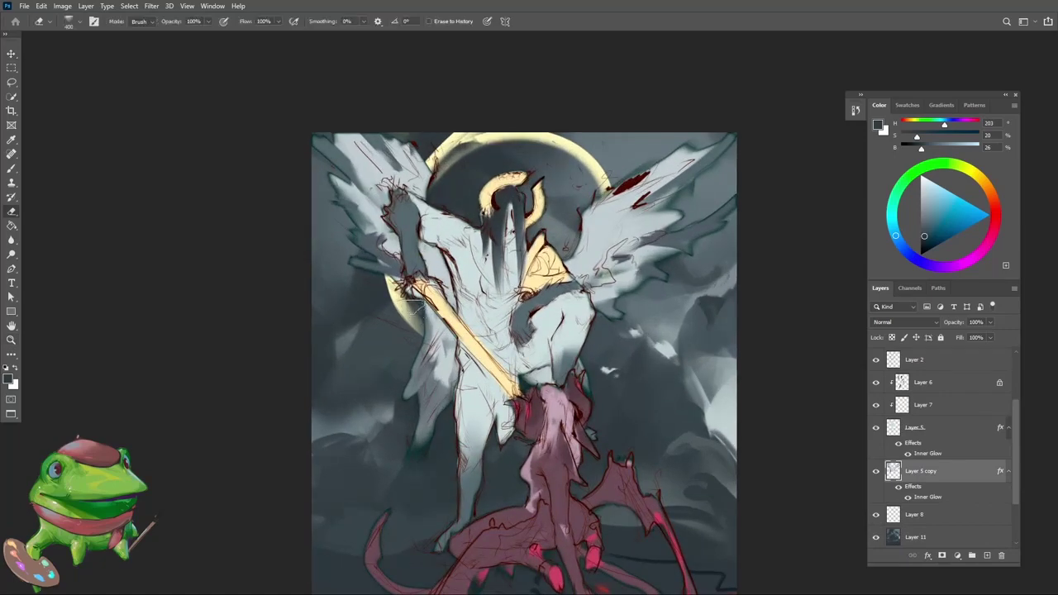
{"action": "key", "text": "b"}
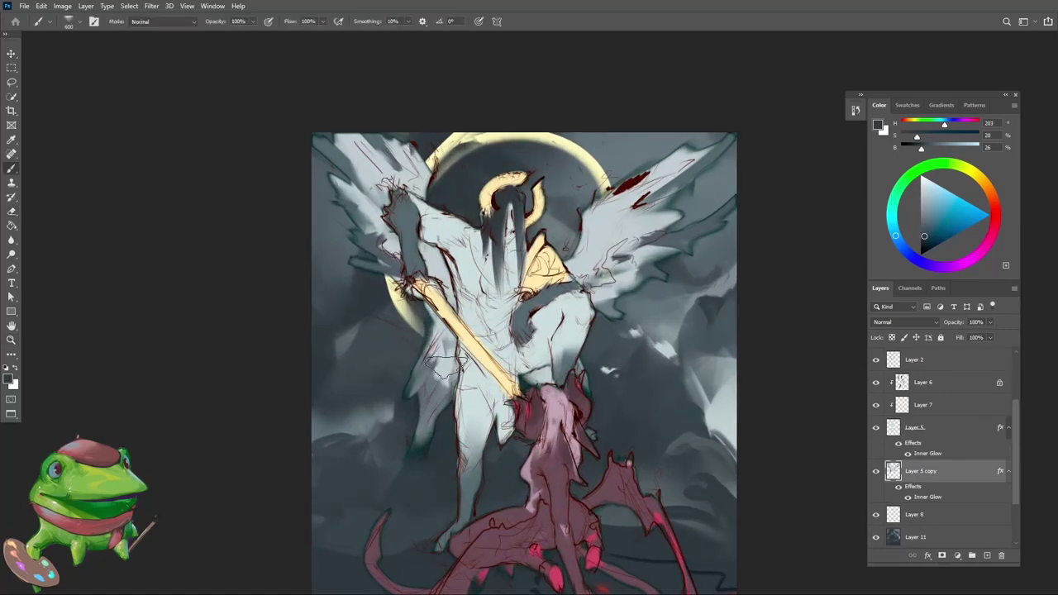
{"action": "left_click", "coordinate": [444, 368], "text": "alt"}
{"action": "left_click", "coordinate": [446, 351], "text": "alt"}
{"action": "mouse_move", "coordinate": [446, 351]}
{"action": "left_mouse_down"}
{"action": "mouse_move", "coordinate": [436, 372]}
{"action": "mouse_move", "coordinate": [423, 347]}
{"action": "left_mouse_up"}
{"action": "key", "text": "z"}
{"action": "left_click", "coordinate": [443, 339]}
{"action": "left_click", "coordinate": [432, 332]}
{"action": "key", "text": "e"}
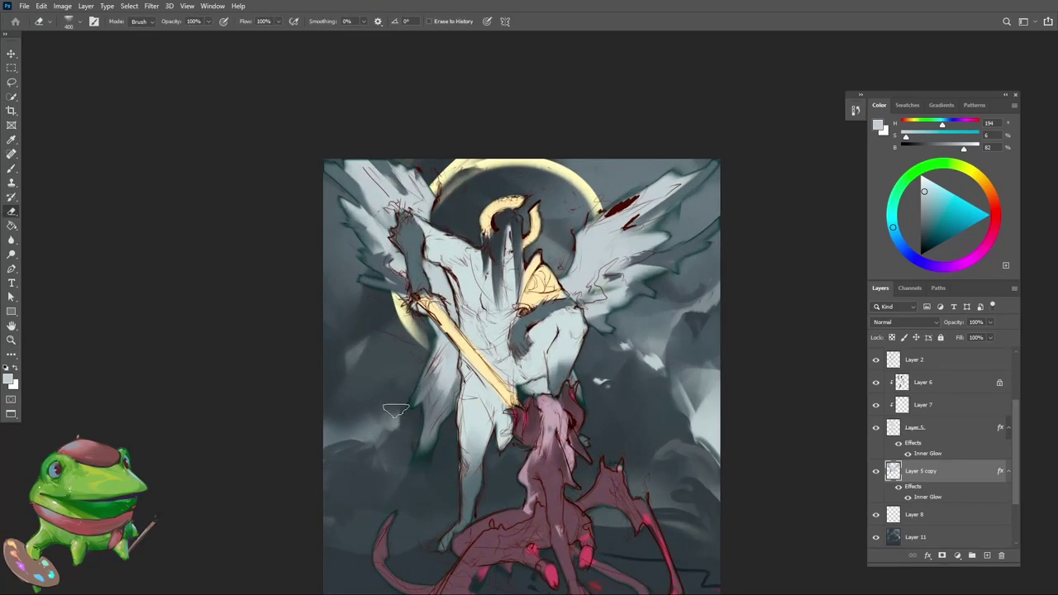
{"action": "key", "text": "z"}
{"action": "mouse_move", "coordinate": [439, 413]}
{"action": "left_mouse_down"}
{"action": "mouse_move", "coordinate": [418, 418]}
{"action": "mouse_move", "coordinate": [481, 413]}
{"action": "left_mouse_up"}
{"action": "key", "text": "b"}
{"action": "left_click", "coordinate": [447, 377], "text": "alt"}
Step: Reselect Layer 11 and refine the ground and cracks around the creature with sampled near-black (H 206, S 32, B 17) and neighbouring blue-greys
{"action": "left_click", "coordinate": [446, 491], "text": "ctrl"}
{"action": "scroll", "coordinate": [445, 490], "scroll_direction": "down", "scroll_amount": 3}
{"action": "key", "text": "b"}
{"action": "left_click", "coordinate": [449, 450], "text": "alt"}
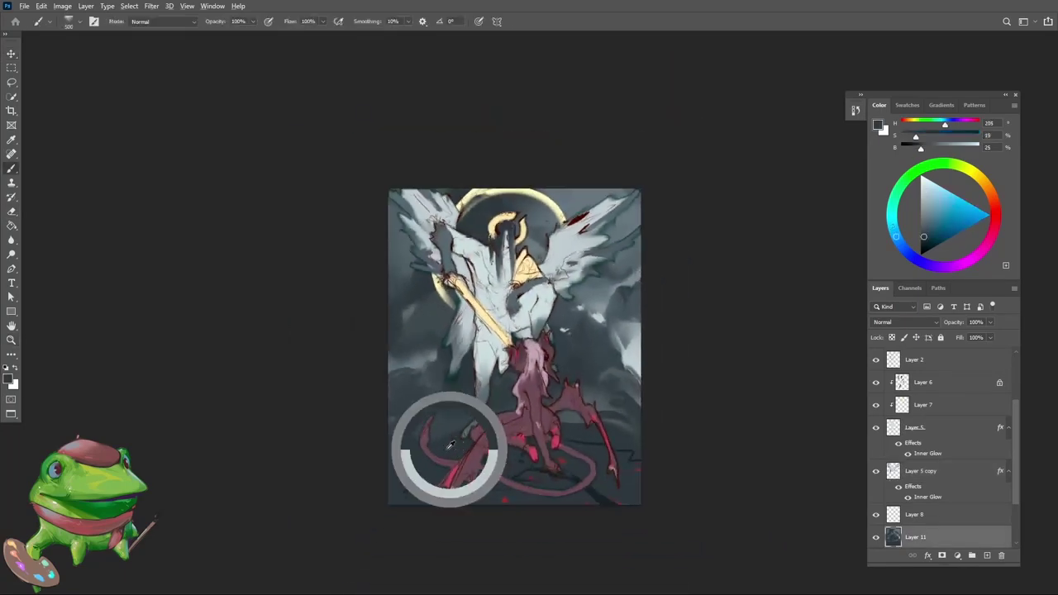
{"action": "left_click", "coordinate": [595, 491], "text": "alt"}
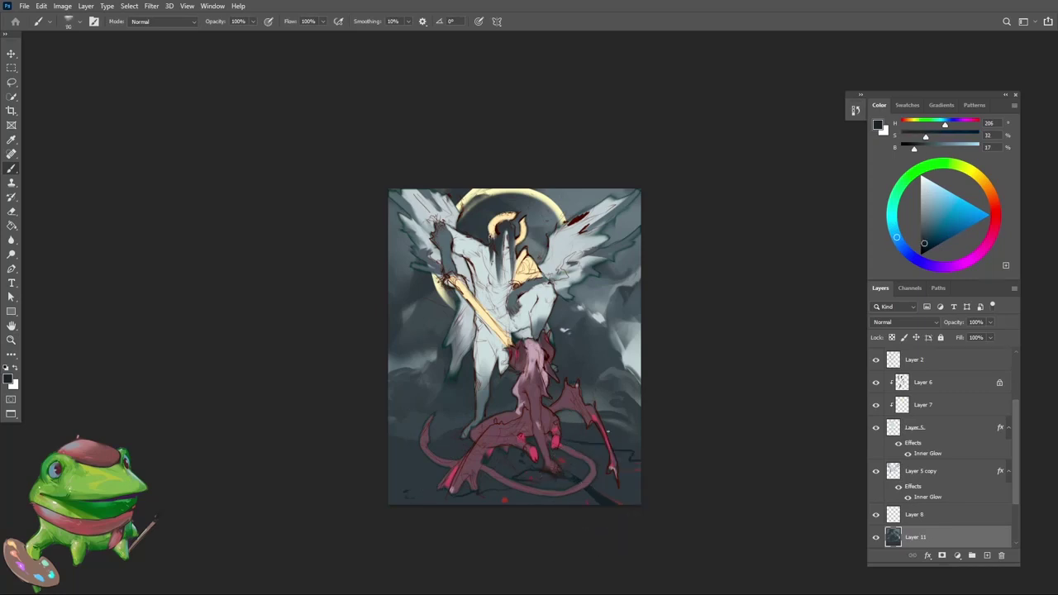
{"action": "left_click", "coordinate": [603, 428], "text": "alt"}
{"action": "left_click", "coordinate": [571, 415], "text": "alt"}
{"action": "key", "text": "z"}
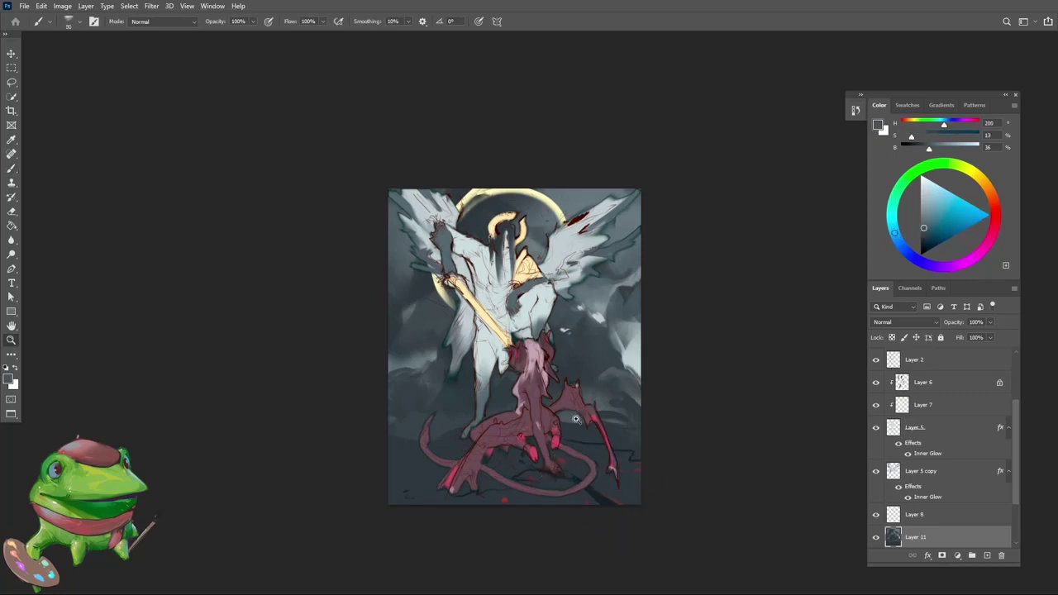
{"action": "mouse_move", "coordinate": [548, 416]}
{"action": "left_mouse_down"}
{"action": "mouse_move", "coordinate": [569, 405]}
{"action": "mouse_move", "coordinate": [569, 422]}
{"action": "mouse_move", "coordinate": [555, 411]}
{"action": "left_mouse_up"}
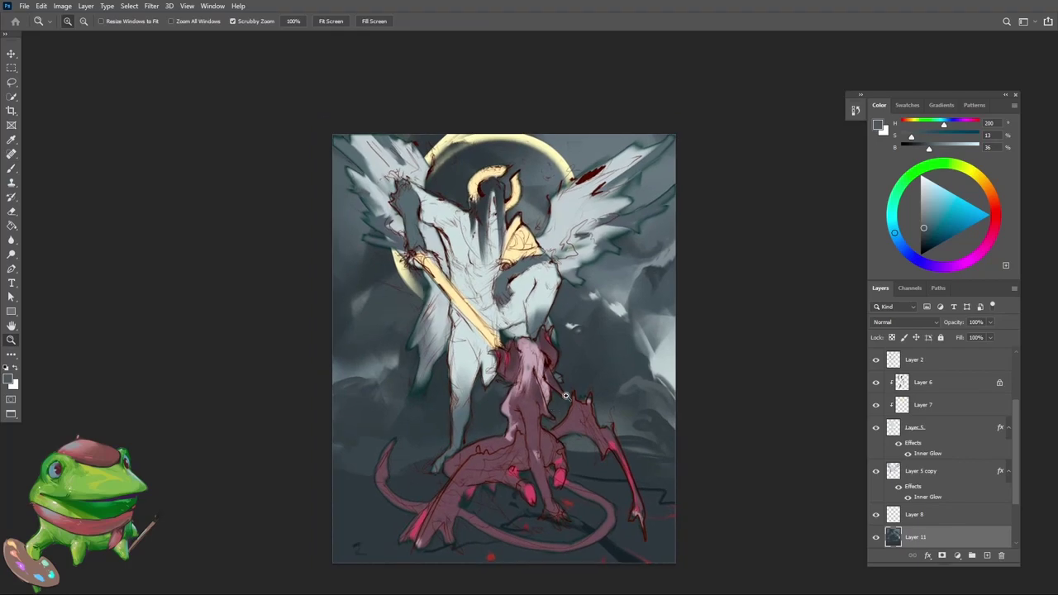
Step: Flip the canvas back horizontally and refine the clouds around the large light patch with sampled dark blue-grey (H 201, S 18, B 30)
{"action": "left_click", "coordinate": [634, 368], "text": "alt"}
{"action": "key", "text": "z"}
{"action": "left_click_drag", "start_coordinate": [648, 381], "coordinate": [613, 403]}
{"action": "key", "text": "ctrl+shift+h"}
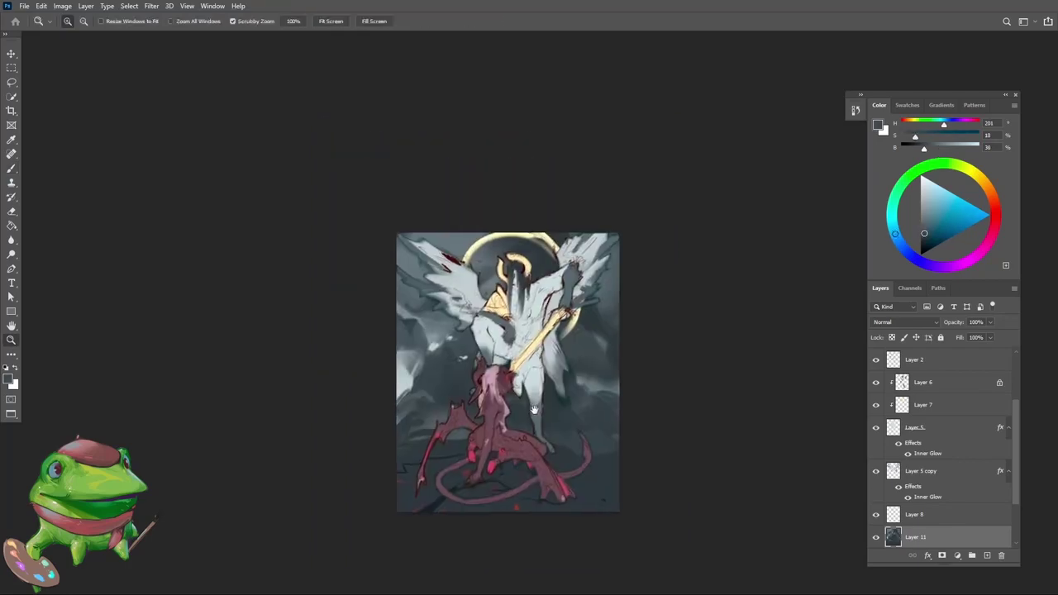
{"action": "left_click_drag", "start_coordinate": [493, 368], "coordinate": [508, 370]}
{"action": "mouse_move", "coordinate": [404, 378]}
{"action": "left_mouse_down"}
{"action": "mouse_move", "coordinate": [424, 377]}
{"action": "mouse_move", "coordinate": [408, 404]}
{"action": "mouse_move", "coordinate": [386, 411]}
{"action": "left_mouse_up"}
{"action": "left_click", "coordinate": [376, 381], "text": "alt"}
{"action": "left_click", "coordinate": [399, 378], "text": "alt"}
{"action": "key", "text": "z"}
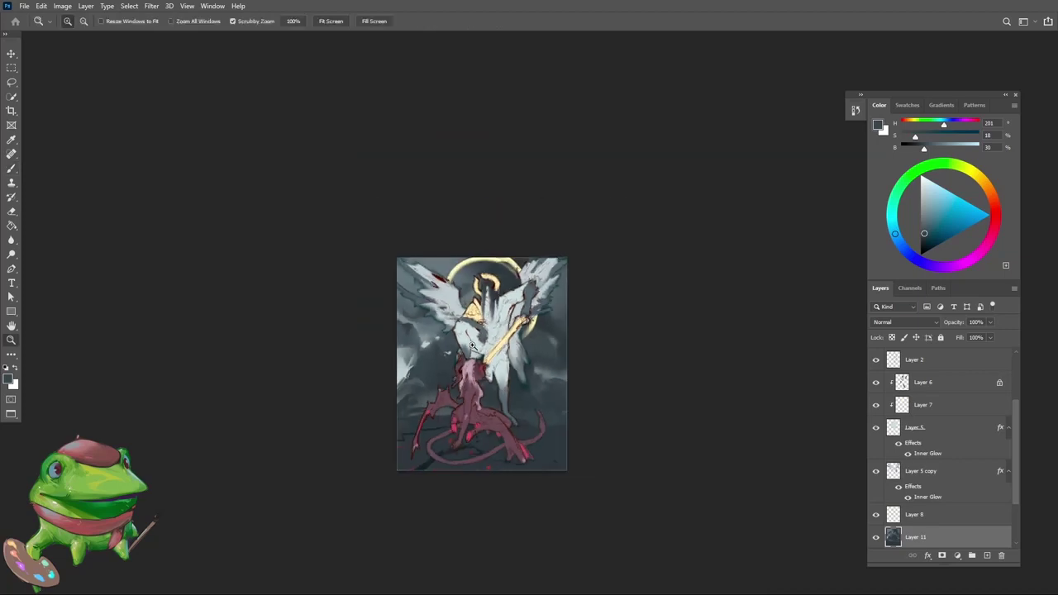
{"action": "left_click_drag", "start_coordinate": [464, 339], "coordinate": [489, 329]}
Step: Paint bright cyan accents (H 194, S 40, B 100) in the large light patch and on the small cloud highlight beyond the standing leg
{"action": "left_click", "coordinate": [403, 342]}
{"action": "key", "text": "b"}
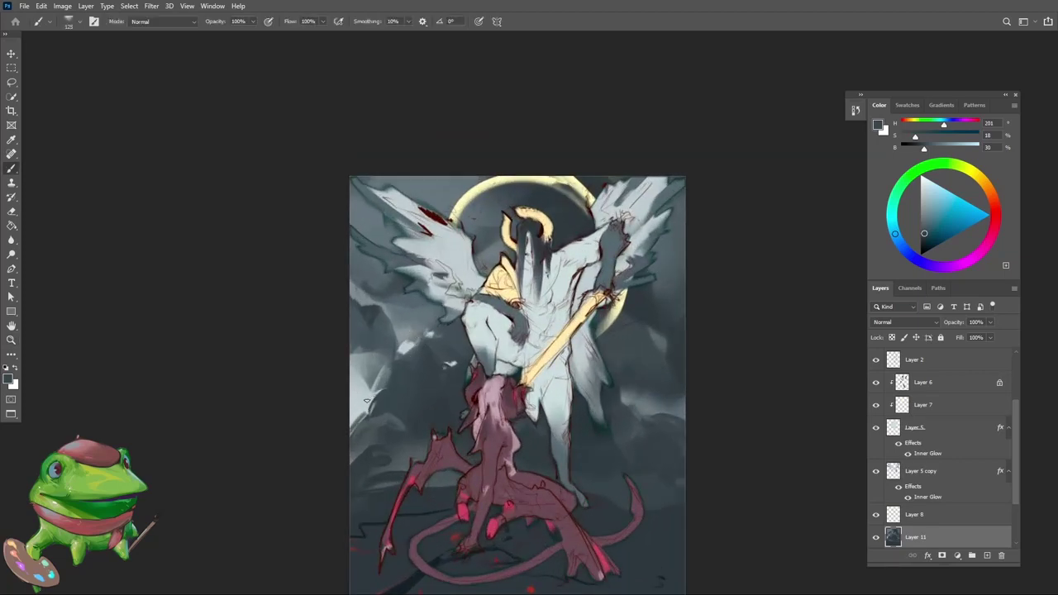
{"action": "left_click", "coordinate": [362, 400], "text": "alt"}
{"action": "left_click", "coordinate": [934, 185]}
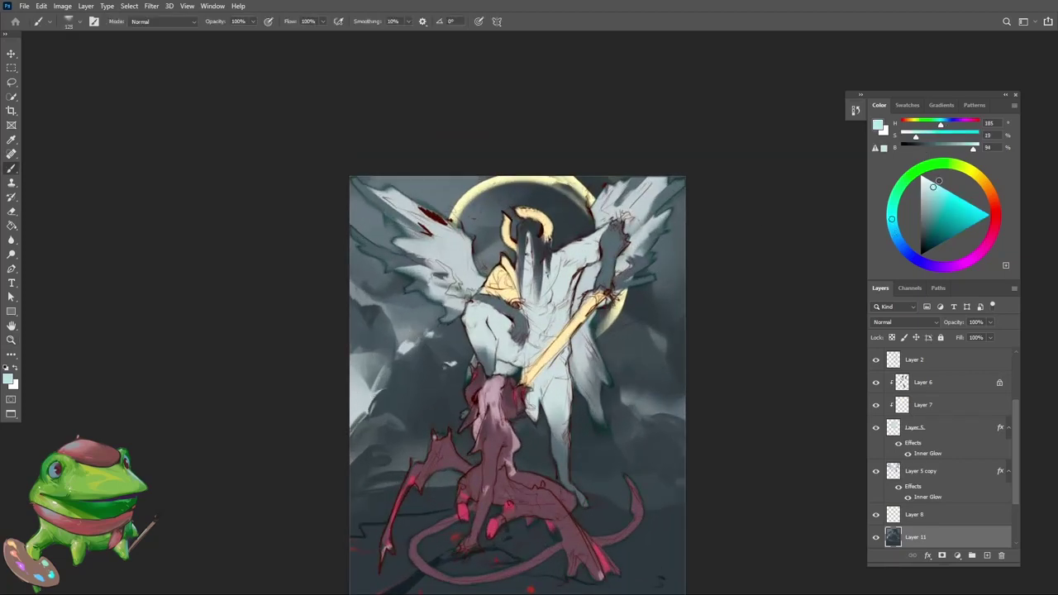
{"action": "left_click_drag", "start_coordinate": [360, 403], "coordinate": [354, 407]}
{"action": "key", "text": "z"}
{"action": "mouse_move", "coordinate": [367, 405]}
{"action": "left_mouse_down"}
{"action": "mouse_move", "coordinate": [334, 460]}
{"action": "mouse_move", "coordinate": [447, 392]}
{"action": "left_mouse_up"}
{"action": "key", "text": "b"}
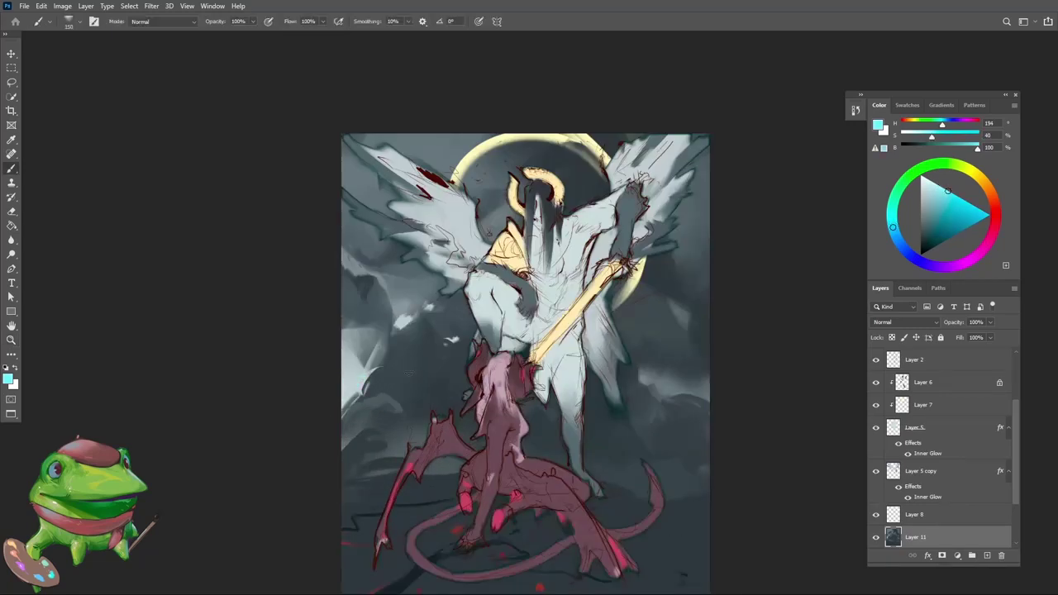
{"action": "key", "text": "z"}
{"action": "left_click_drag", "start_coordinate": [373, 398], "coordinate": [354, 434]}
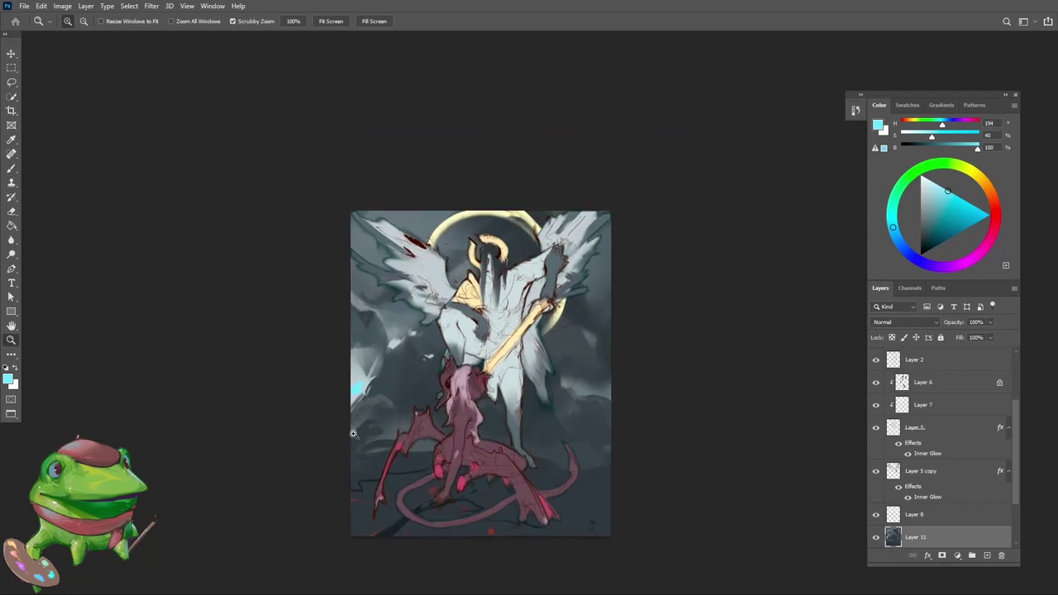
{"action": "key", "text": "b"}
{"action": "key", "text": "z"}
{"action": "mouse_move", "coordinate": [530, 408]}
{"action": "left_mouse_down"}
{"action": "mouse_move", "coordinate": [465, 465]}
{"action": "mouse_move", "coordinate": [500, 438]}
{"action": "left_mouse_up"}
{"action": "mouse_move", "coordinate": [420, 417]}
{"action": "left_mouse_down"}
{"action": "mouse_move", "coordinate": [446, 376]}
{"action": "mouse_move", "coordinate": [471, 363]}
{"action": "left_mouse_up"}
Step: Shape the dark cloud beside the figure's bent leg with sampled blue-grey (H 204, S 17, B 34) and an enlarged brush
{"action": "key", "text": "b"}
{"action": "left_click", "coordinate": [420, 368], "text": "alt"}
{"action": "key", "text": "z"}
{"action": "key", "text": "b"}
{"action": "left_click", "coordinate": [455, 349], "text": "alt"}
{"action": "key", "text": "bracketright"}
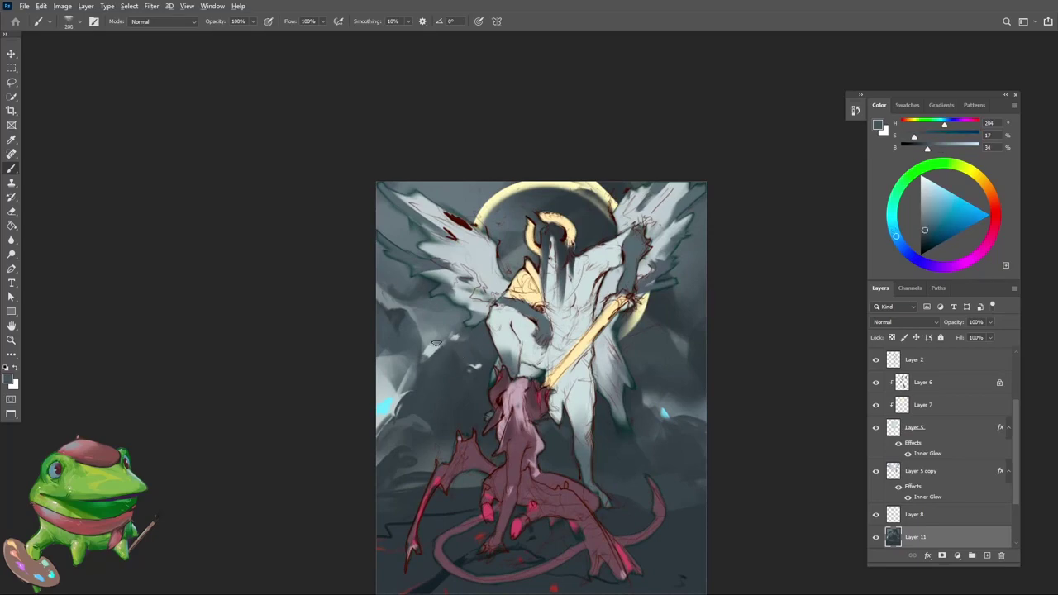
Step: Extend and blend the light streak below the outspread wing with sampled grey (H 193, B 65) and blue-grey (H 201, S 13, B 44)
{"action": "left_click", "coordinate": [431, 372], "text": "alt"}
{"action": "left_click", "coordinate": [438, 347], "text": "alt"}
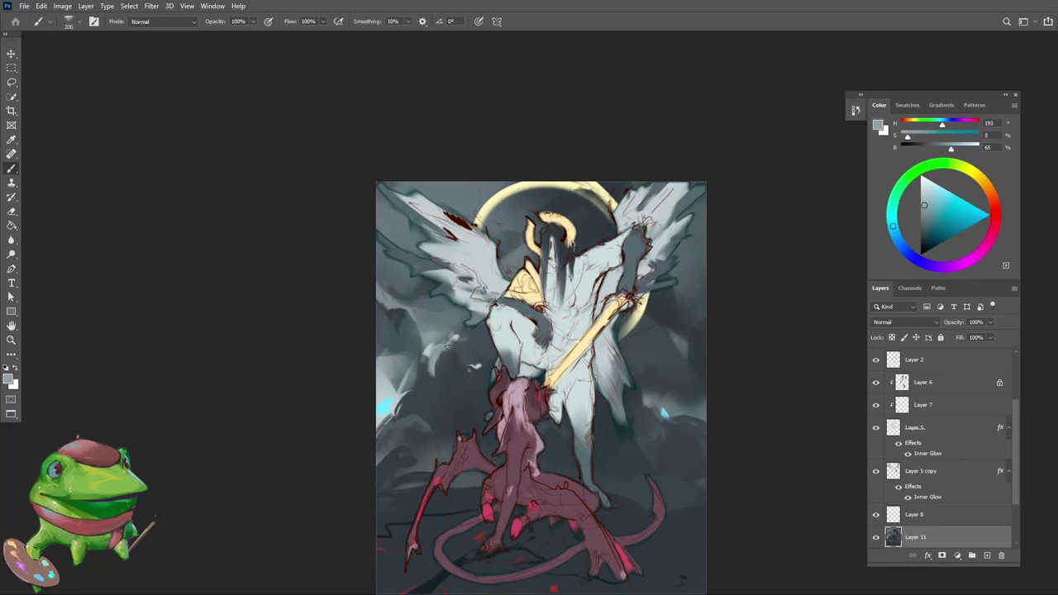
{"action": "left_click", "coordinate": [449, 356], "text": "alt"}
{"action": "left_click", "coordinate": [448, 344], "text": "alt"}
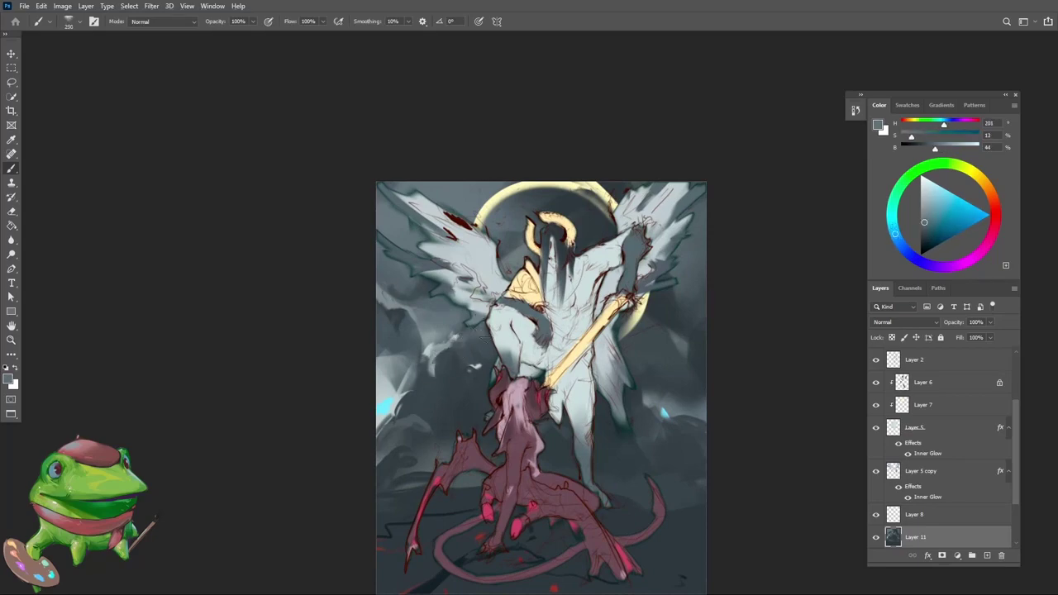
{"action": "left_click", "coordinate": [485, 337], "text": "alt"}
{"action": "key", "text": "ctrl+space"}
{"action": "left_click_drag", "start_coordinate": [480, 347], "coordinate": [438, 419]}
{"action": "left_click_drag", "start_coordinate": [486, 324], "coordinate": [523, 326]}
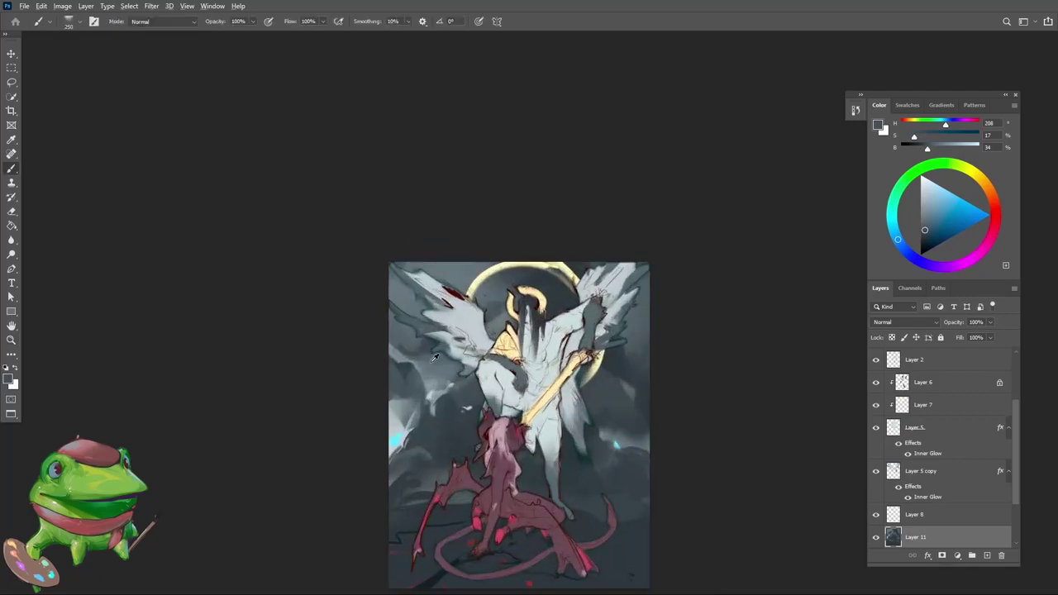
Step: Lock the wing layer's transparency and shade the outspread wing's outer feathers with sampled dark blue-grey (H 205, S 18, B 25)
{"action": "left_click", "coordinate": [437, 355], "text": "alt"}
{"action": "key", "text": "v"}
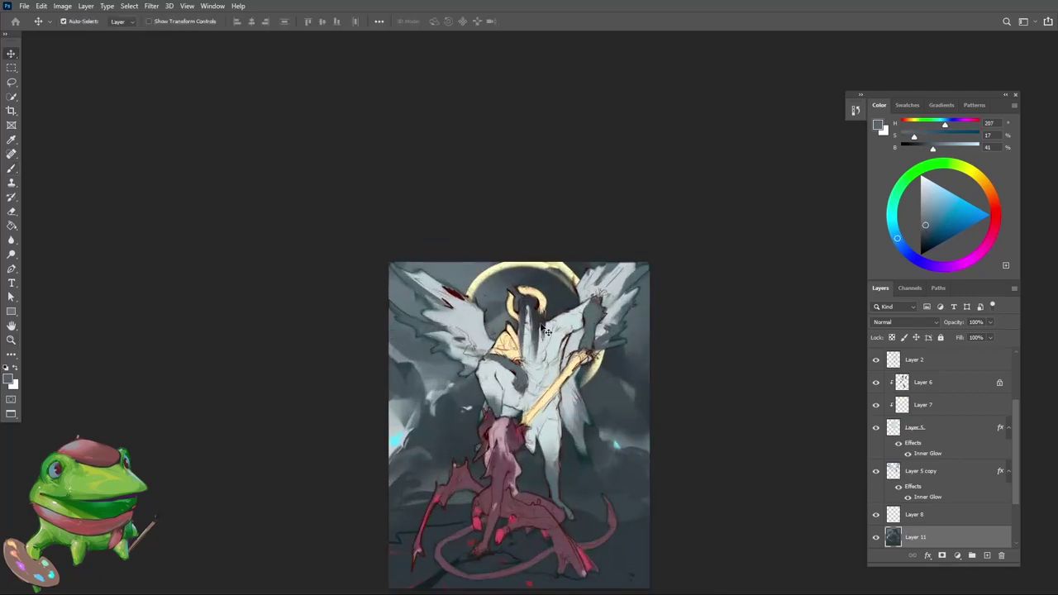
{"action": "left_click", "coordinate": [625, 308]}
{"action": "key", "text": "z"}
{"action": "left_click", "coordinate": [543, 291]}
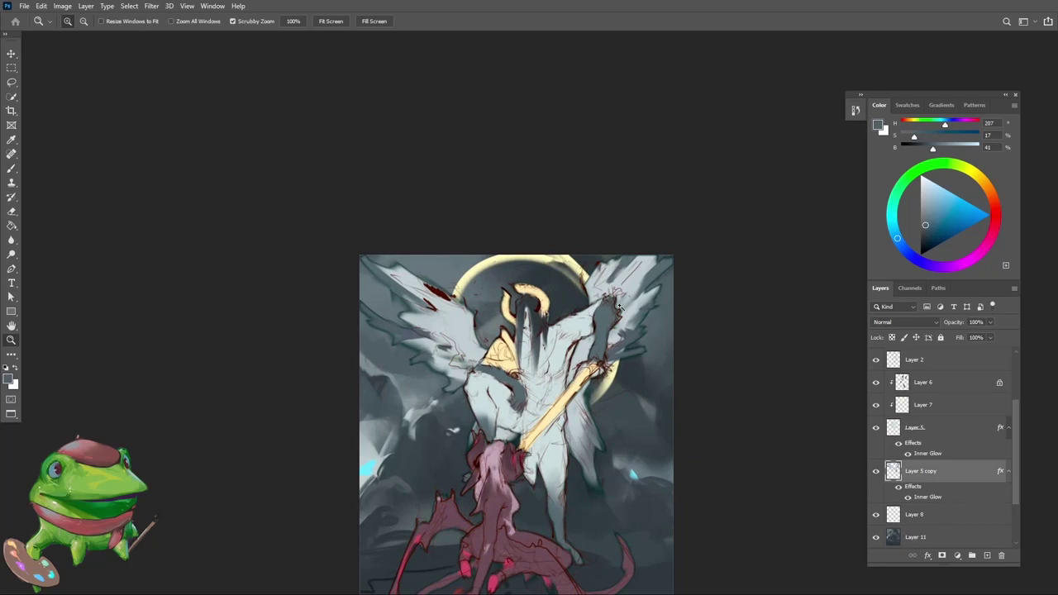
{"action": "left_click", "coordinate": [437, 386]}
{"action": "key", "text": "b"}
{"action": "left_click", "coordinate": [564, 279], "text": "alt"}
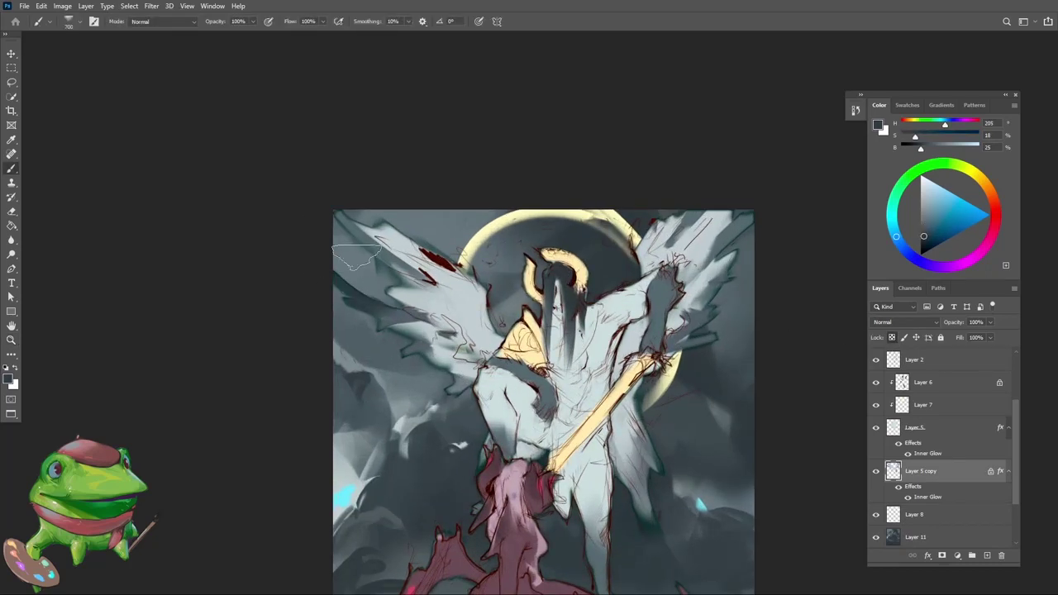
{"action": "left_click_drag", "start_coordinate": [357, 257], "coordinate": [397, 280]}
{"action": "key", "text": "bracketleft"}
{"action": "key", "text": "bracketleft"}
{"action": "key", "text": "bracketleft"}
{"action": "key", "text": "bracketleft"}
{"action": "key", "text": "bracketleft"}
{"action": "left_click_drag", "start_coordinate": [354, 226], "coordinate": [401, 269]}
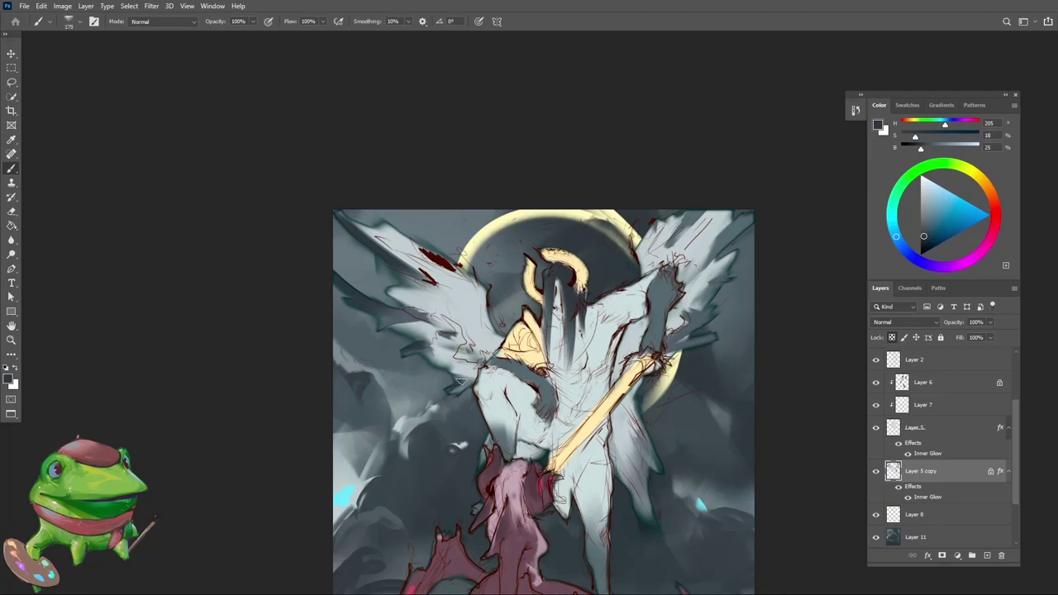
{"action": "key", "text": "z"}
{"action": "left_click_drag", "start_coordinate": [503, 389], "coordinate": [407, 393]}
{"action": "left_click_drag", "start_coordinate": [558, 365], "coordinate": [610, 361]}
{"action": "key", "text": "b"}
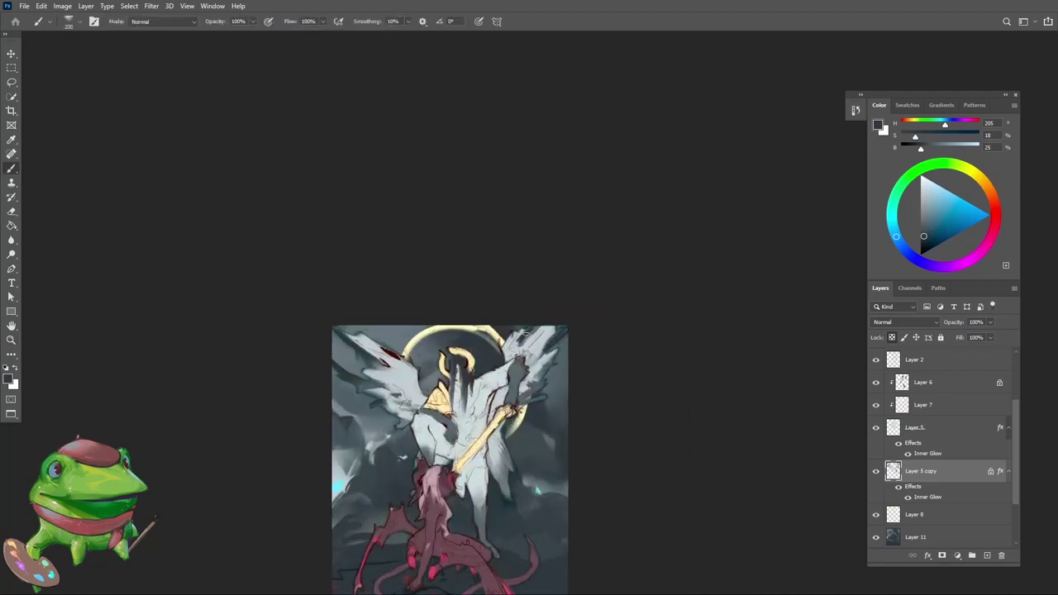
Step: Shade the wing behind the raised arm with sampled blue-grey (H 210, S 17, B 40) and a brush enlarged to 2900
{"action": "key", "text": "z"}
{"action": "mouse_move", "coordinate": [510, 377]}
{"action": "left_mouse_down"}
{"action": "mouse_move", "coordinate": [474, 407]}
{"action": "mouse_move", "coordinate": [518, 384]}
{"action": "left_mouse_up"}
{"action": "left_click_drag", "start_coordinate": [565, 329], "coordinate": [580, 306]}
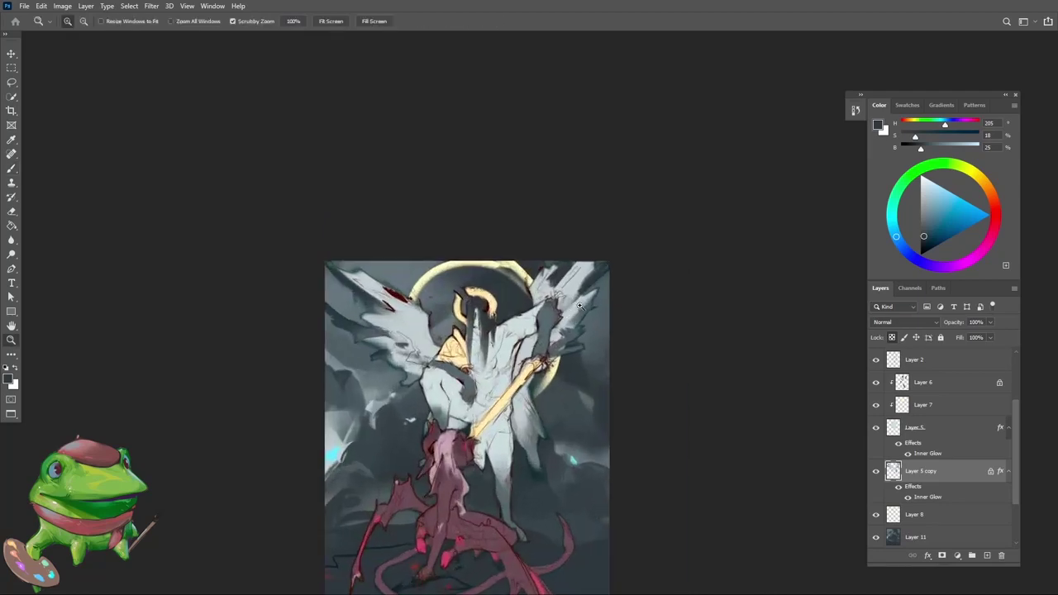
{"action": "key", "text": "b"}
{"action": "left_click", "coordinate": [589, 308], "text": "alt"}
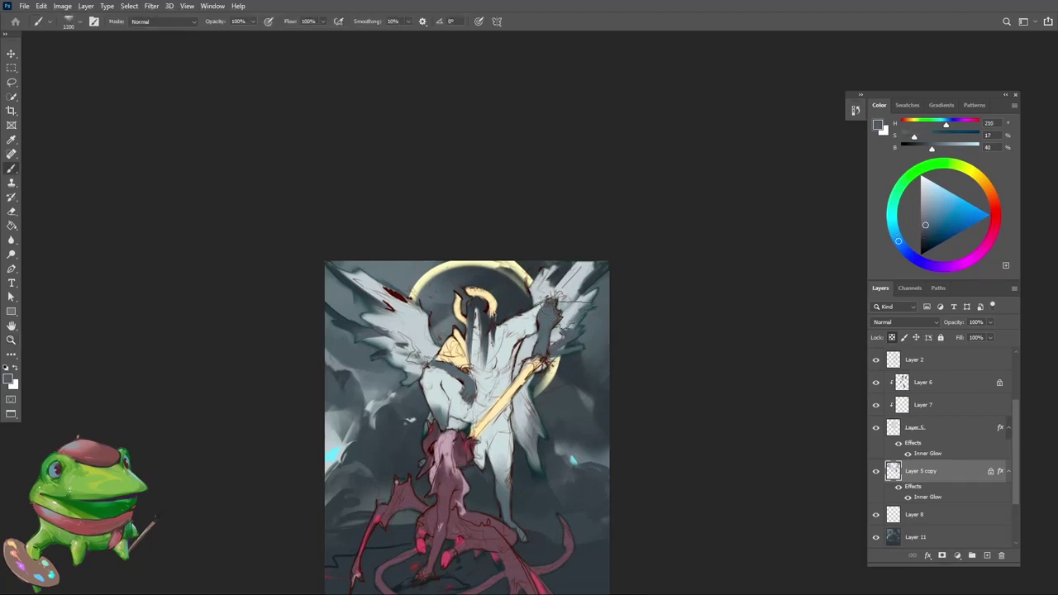
{"action": "key", "text": "bracketright"}
{"action": "key", "text": "bracketright"}
{"action": "key", "text": "bracketright"}
{"action": "key", "text": "bracketright"}
{"action": "key", "text": "bracketright"}
{"action": "key", "text": "bracketright"}
{"action": "key", "text": "bracketright"}
{"action": "key", "text": "bracketright"}
{"action": "key", "text": "bracketright"}
{"action": "key", "text": "bracketright"}
{"action": "key", "text": "bracketright"}
{"action": "key", "text": "bracketright"}
{"action": "key", "text": "bracketright"}
{"action": "key", "text": "bracketright"}
{"action": "key", "text": "bracketright"}
{"action": "key", "text": "bracketright"}
{"action": "key", "text": "bracketright"}
{"action": "left_click_drag", "start_coordinate": [571, 299], "coordinate": [560, 311]}
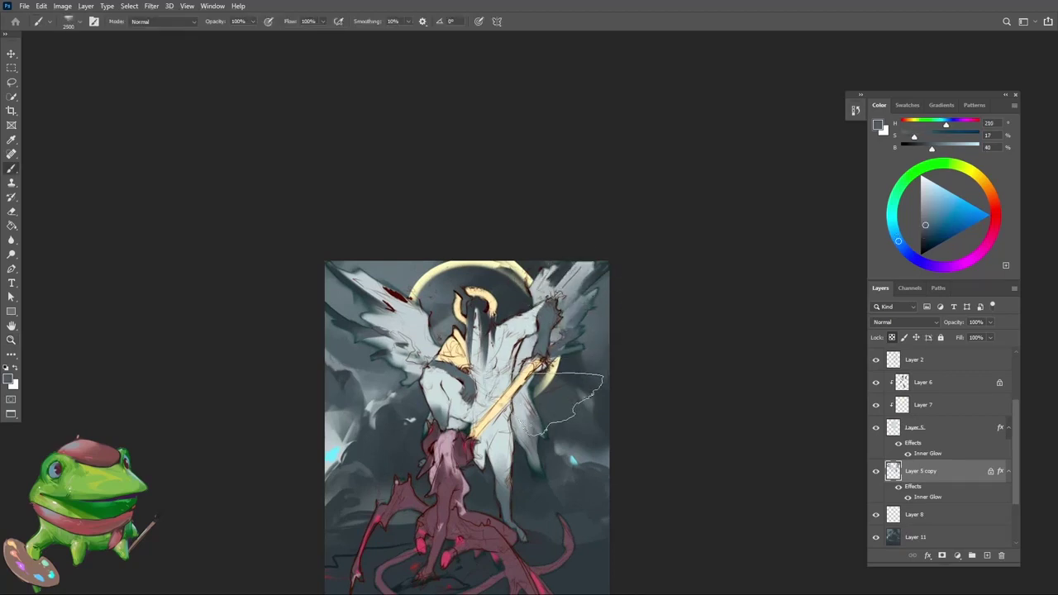
Step: Shade the lower feathers of the outspread wing with the same blue-grey and the brush reduced to 2500
{"action": "key", "text": "bracketleft"}
{"action": "key", "text": "bracketleft"}
{"action": "key", "text": "bracketleft"}
{"action": "key", "text": "bracketleft"}
{"action": "mouse_move", "coordinate": [391, 349]}
{"action": "left_mouse_down"}
{"action": "mouse_move", "coordinate": [402, 336]}
{"action": "mouse_move", "coordinate": [484, 312]}
{"action": "left_mouse_up"}
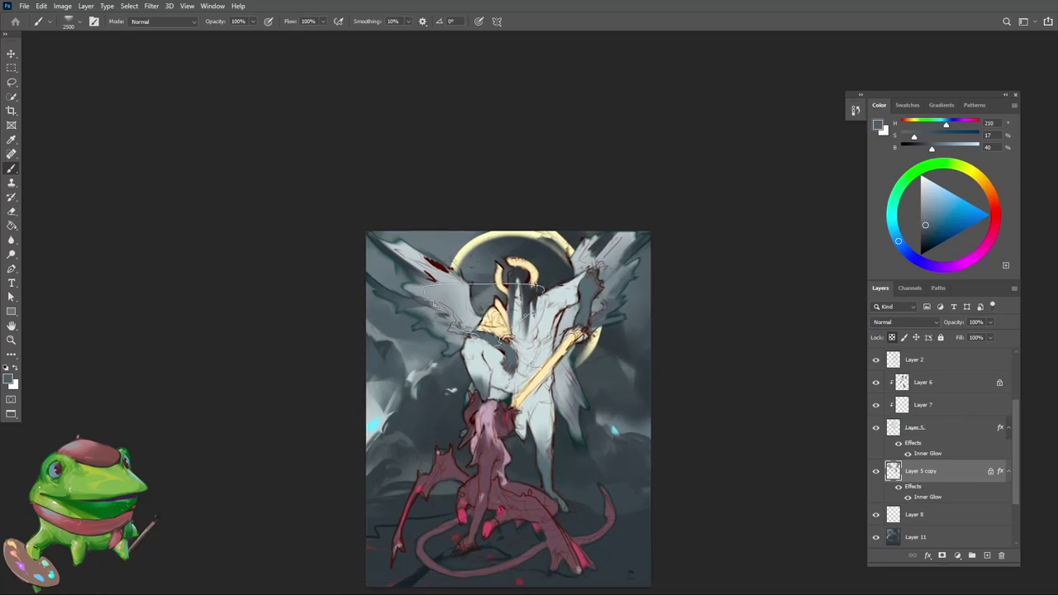
{"action": "mouse_move", "coordinate": [415, 296]}
{"action": "left_mouse_down"}
{"action": "mouse_move", "coordinate": [504, 302]}
{"action": "mouse_move", "coordinate": [462, 323]}
{"action": "left_mouse_up"}
Step: Lighten the wings near the figure's shoulders with pale cyan-grey (H 184, S 13, B 92) and a smaller brush
{"action": "key", "text": "bracketleft"}
{"action": "left_click", "coordinate": [494, 383], "text": "alt"}
{"action": "key", "text": "bracketleft"}
{"action": "key", "text": "bracketleft"}
{"action": "key", "text": "bracketleft"}
{"action": "key", "text": "bracketleft"}
{"action": "key", "text": "bracketleft"}
{"action": "key", "text": "bracketleft"}
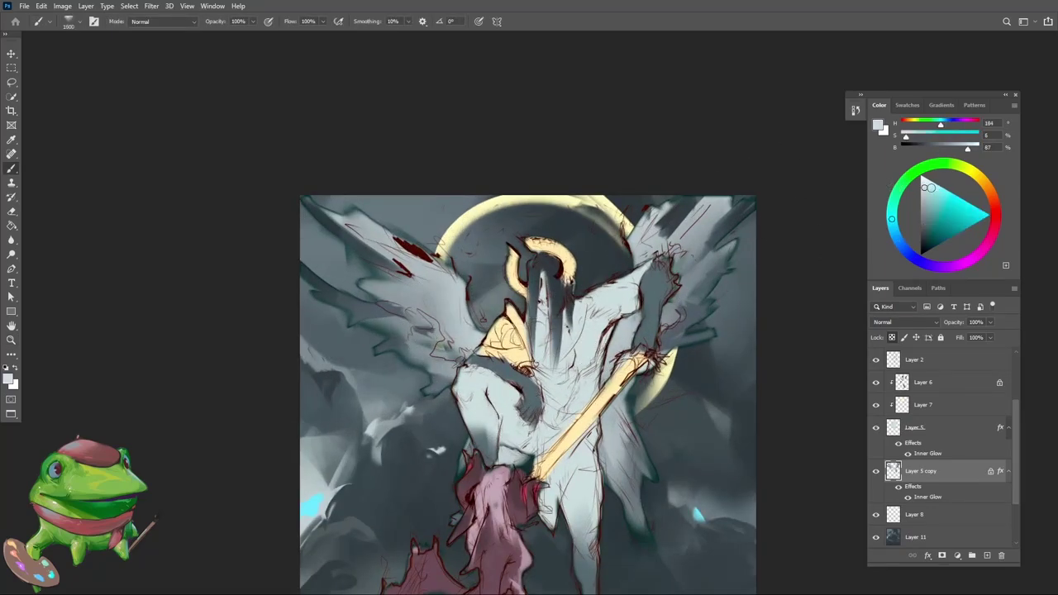
{"action": "key", "text": "bracketleft"}
{"action": "key", "text": "bracketleft"}
{"action": "key", "text": "bracketleft"}
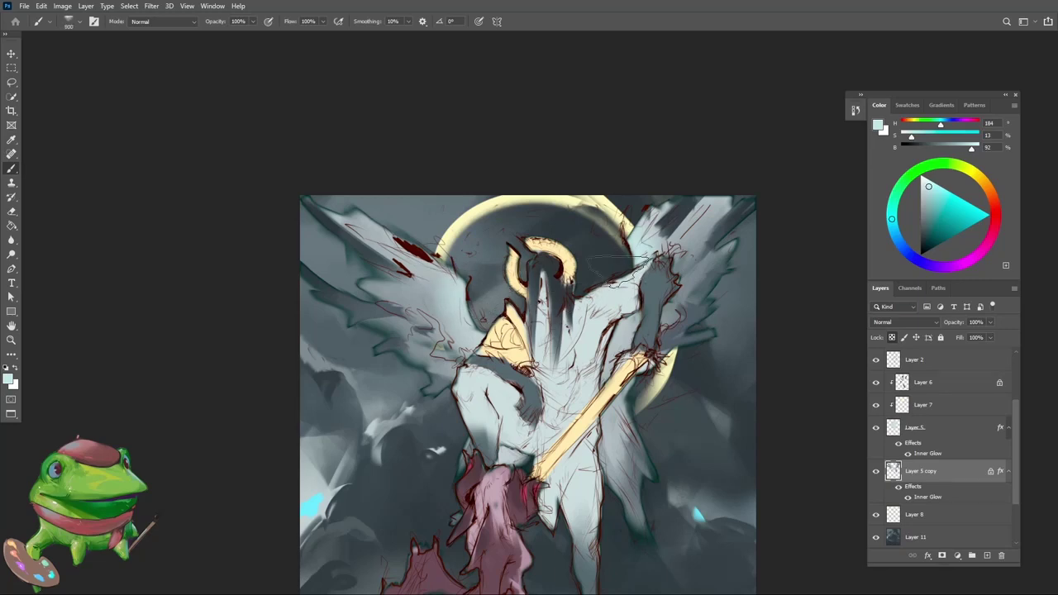
{"action": "left_click_drag", "start_coordinate": [520, 346], "coordinate": [472, 367]}
{"action": "left_click", "coordinate": [562, 391], "text": "alt"}
{"action": "left_click_drag", "start_coordinate": [560, 404], "coordinate": [512, 438]}
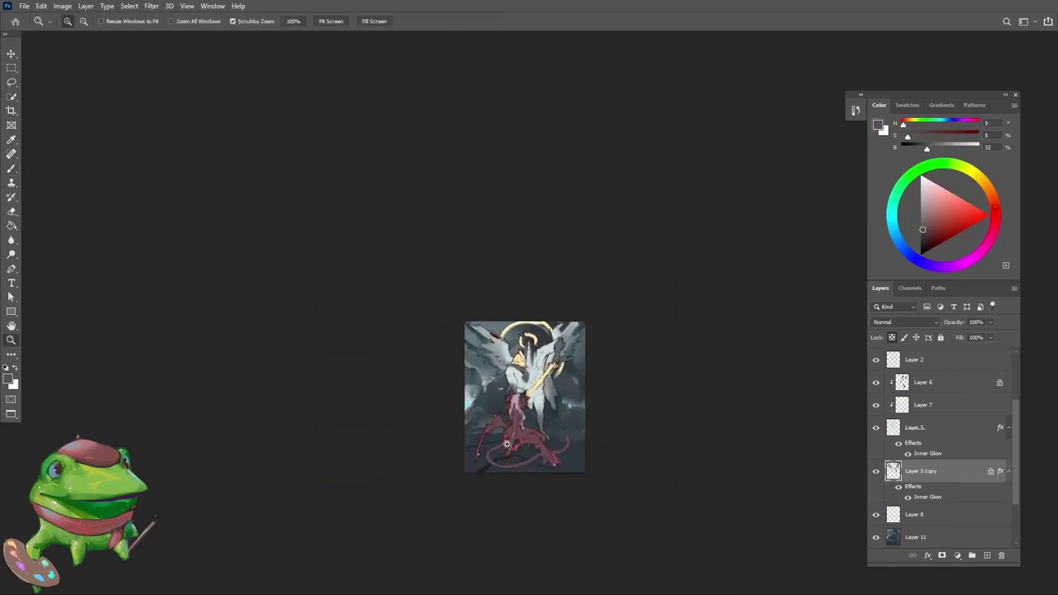
{"action": "left_click_drag", "start_coordinate": [538, 393], "coordinate": [812, 369]}
Step: Flip the canvas horizontally and paint out the cyan accent in Layer 11's large light patch with sampled pale grey (H 180, S 5, B 79)
{"action": "left_click", "coordinate": [601, 381], "text": "ctrl"}
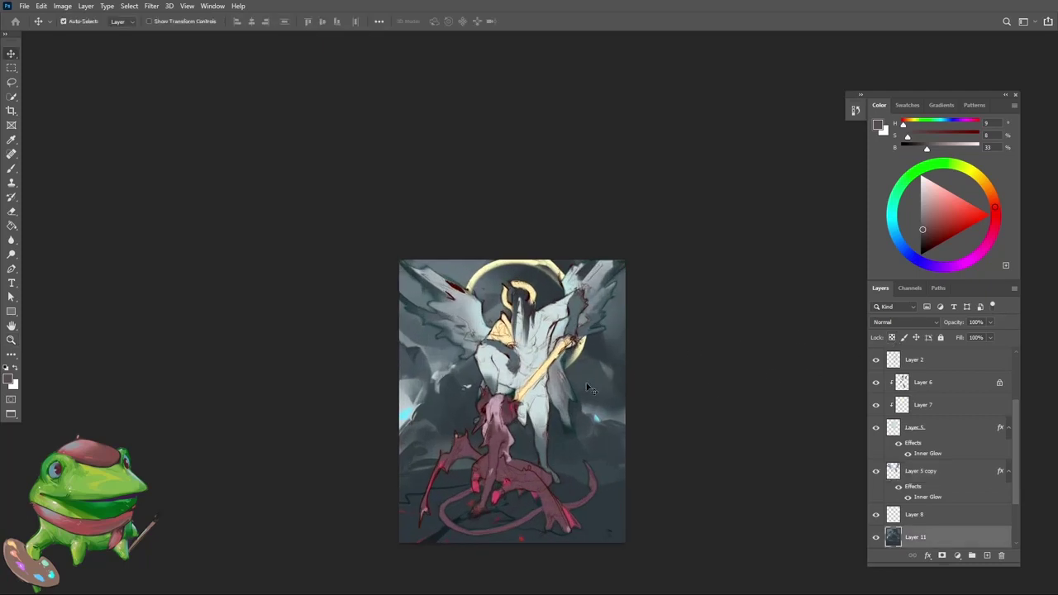
{"action": "mouse_move", "coordinate": [549, 413]}
{"action": "left_mouse_down"}
{"action": "mouse_move", "coordinate": [529, 451]}
{"action": "mouse_move", "coordinate": [603, 415]}
{"action": "mouse_move", "coordinate": [610, 399]}
{"action": "left_mouse_up"}
{"action": "key", "text": "ctrl+h"}
{"action": "left_click", "coordinate": [606, 382], "text": "alt"}
{"action": "left_click", "coordinate": [610, 408], "text": "alt"}
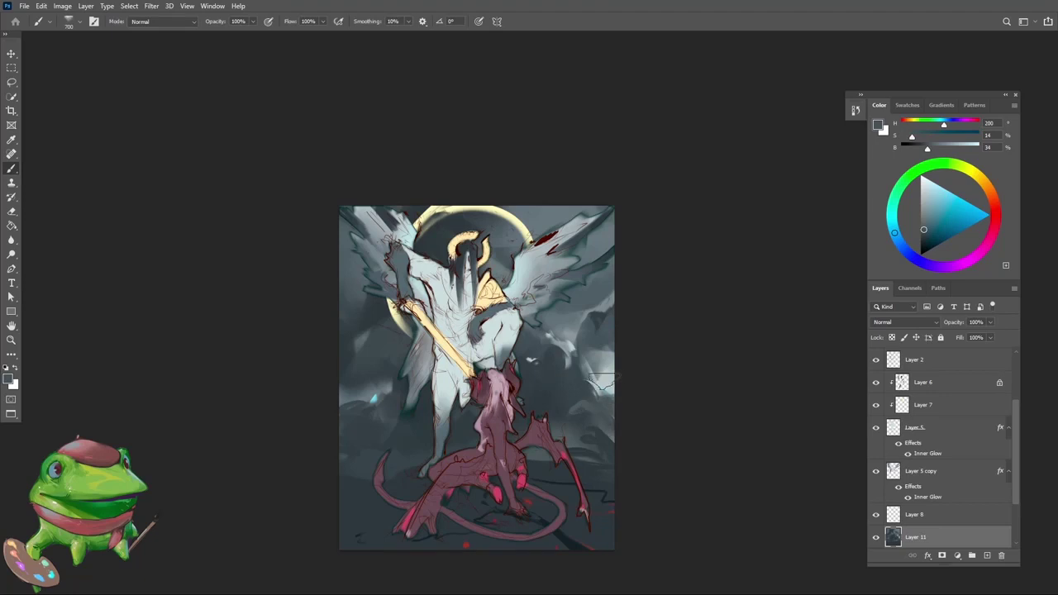
{"action": "left_click", "coordinate": [614, 383], "text": "alt"}
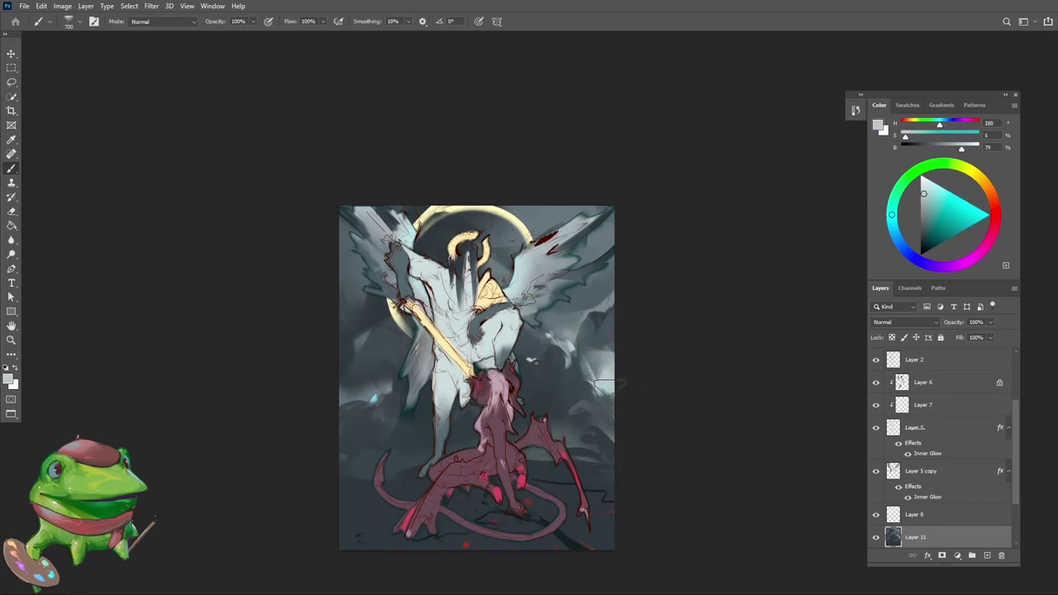
{"action": "key", "text": "bracketleft"}
{"action": "key", "text": "bracketleft"}
{"action": "left_click", "coordinate": [571, 389], "text": "alt"}
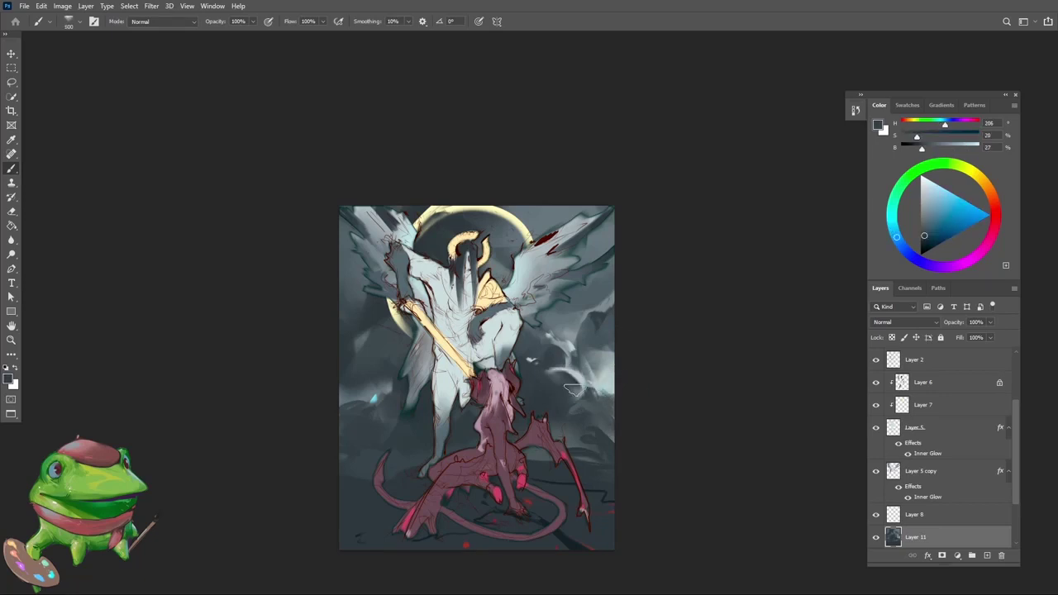
Step: Flip the canvas back and shape the clouds above the large light patch with sampled blue-greys (B 40 and B 36)
{"action": "key", "text": "z"}
{"action": "mouse_move", "coordinate": [569, 361]}
{"action": "left_mouse_down"}
{"action": "mouse_move", "coordinate": [547, 412]}
{"action": "mouse_move", "coordinate": [482, 429]}
{"action": "left_mouse_up"}
{"action": "key", "text": "ctrl+shift+h"}
{"action": "left_click_drag", "start_coordinate": [470, 373], "coordinate": [508, 355]}
{"action": "key", "text": "b"}
{"action": "left_click", "coordinate": [466, 355], "text": "alt"}
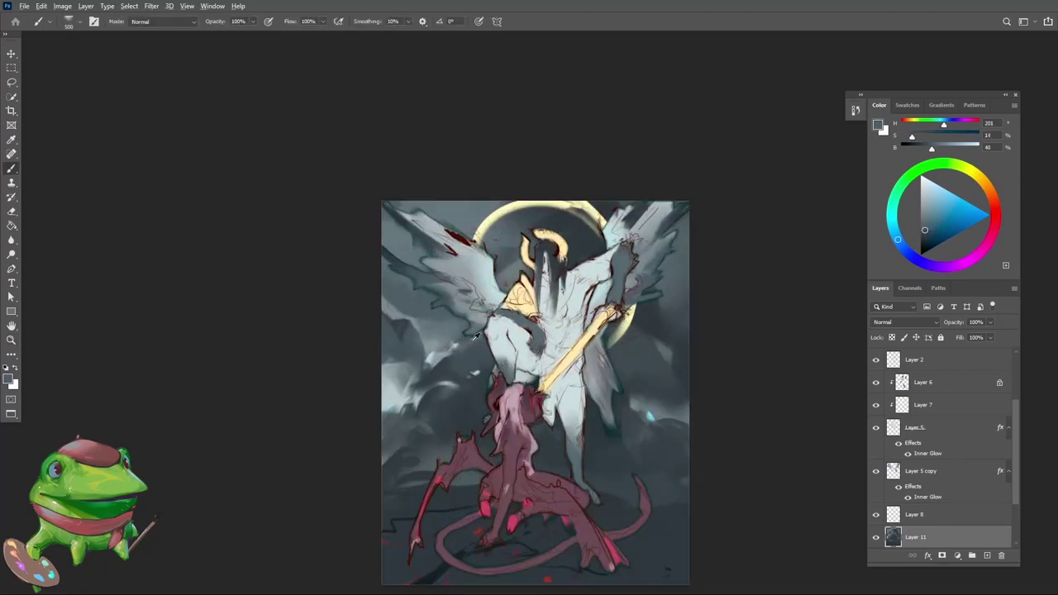
{"action": "left_click", "coordinate": [413, 354], "text": "alt"}
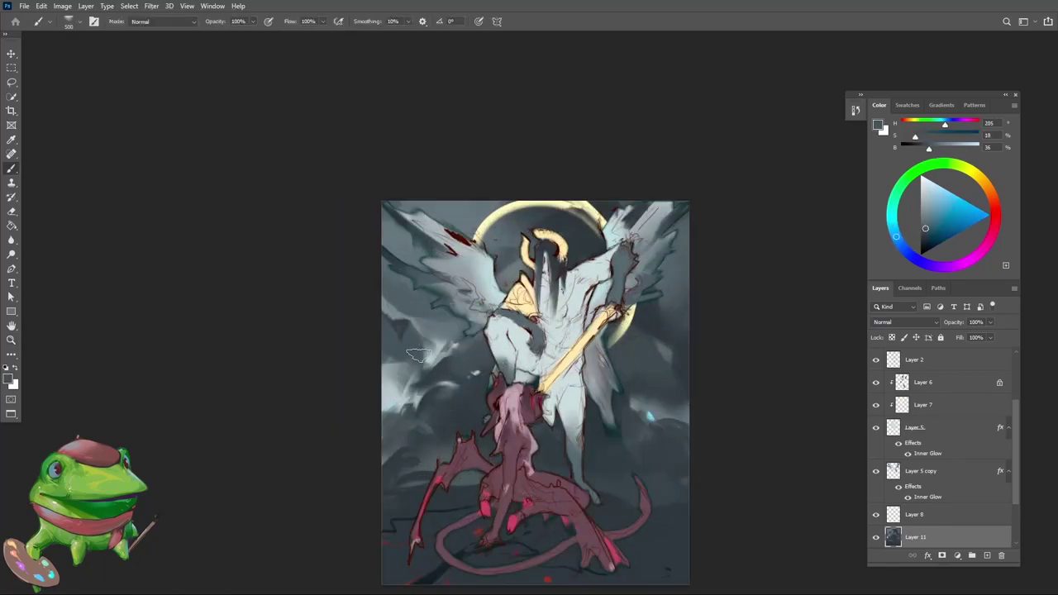
{"action": "left_click", "coordinate": [406, 368], "text": "alt"}
Step: Add small light flecks to the clouds below the raised-arm wing with sampled pale grey (H 185, S 6, B 79) and a smaller brush
{"action": "key", "text": "z"}
{"action": "left_click_drag", "start_coordinate": [371, 444], "coordinate": [451, 347]}
{"action": "key", "text": "b"}
{"action": "left_click", "coordinate": [438, 360], "text": "alt"}
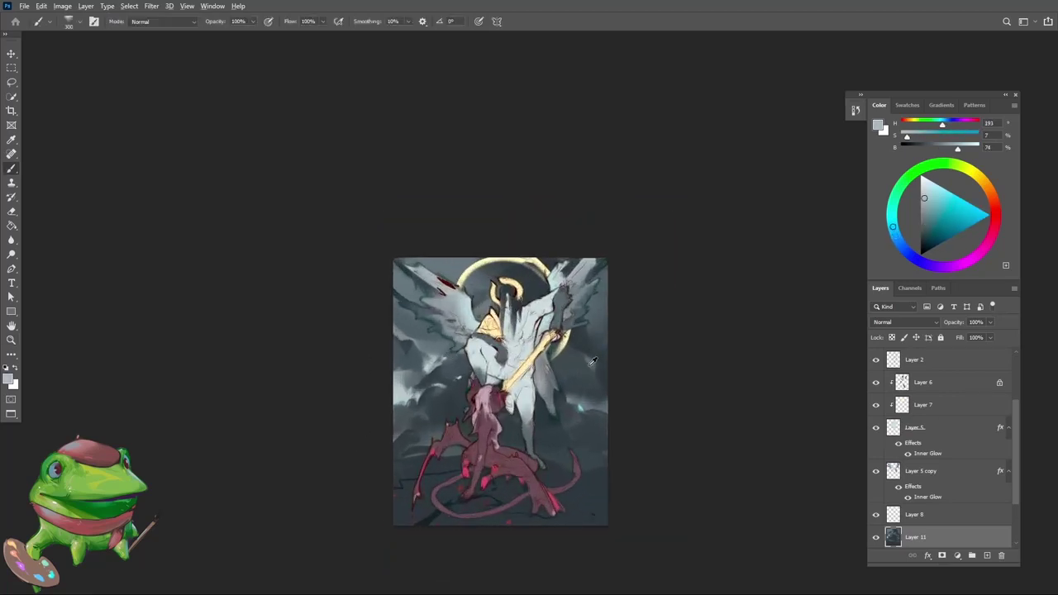
{"action": "left_click", "coordinate": [582, 405], "text": "alt"}
{"action": "left_click", "coordinate": [408, 388], "text": "alt"}
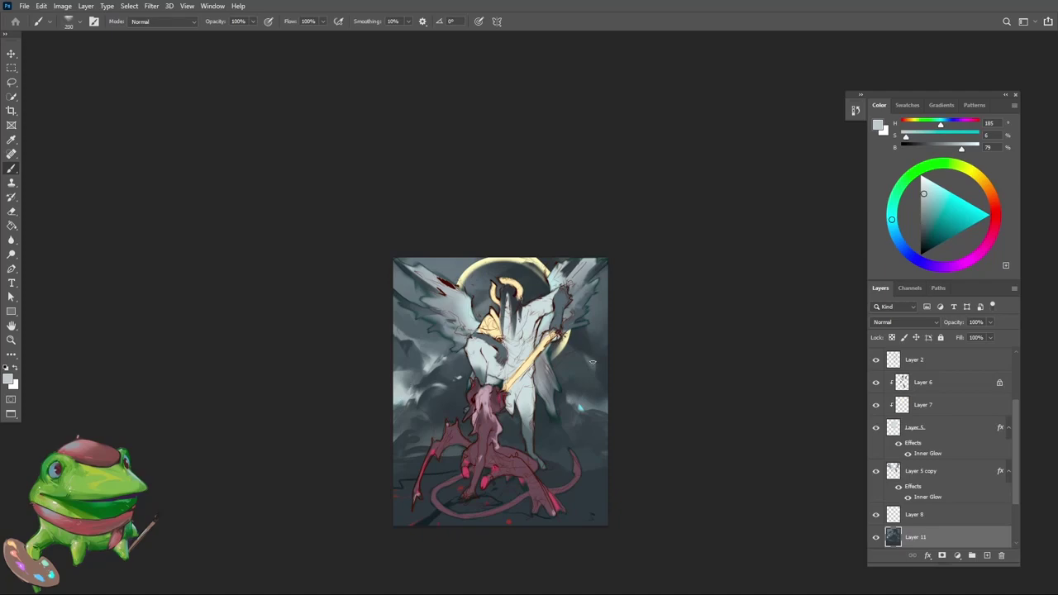
{"action": "key", "text": "bracketleft"}
{"action": "key", "text": "bracketleft"}
{"action": "key", "text": "bracketleft"}
{"action": "key", "text": "bracketleft"}
{"action": "key", "text": "bracketleft"}
{"action": "mouse_move", "coordinate": [589, 353]}
{"action": "left_mouse_down"}
{"action": "mouse_move", "coordinate": [618, 357]}
{"action": "mouse_move", "coordinate": [526, 427]}
{"action": "left_mouse_up"}
Step: Refine the backdrop inside the halo with sampled dark blue-grey (H 205, S 18, B 25) and grey (H 197, S 12, B 45)
{"action": "left_click", "coordinate": [575, 370], "text": "alt"}
{"action": "left_click_drag", "start_coordinate": [516, 315], "coordinate": [555, 316]}
{"action": "left_click", "coordinate": [460, 341], "text": "alt"}
{"action": "left_click", "coordinate": [576, 327], "text": "alt"}
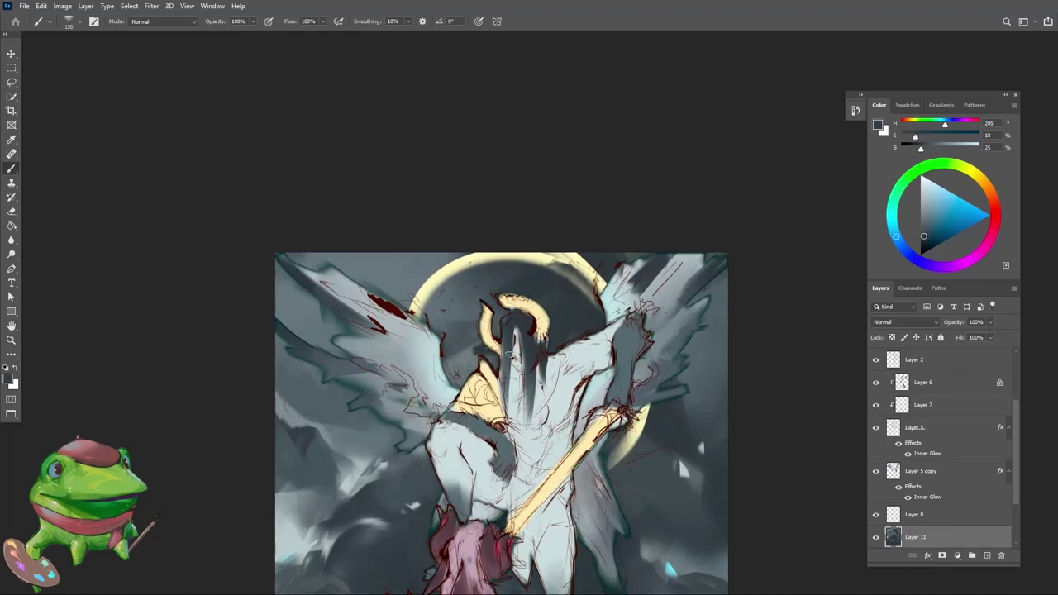
{"action": "left_click", "coordinate": [464, 365], "text": "alt"}
{"action": "key", "text": "z"}
{"action": "left_click_drag", "start_coordinate": [504, 391], "coordinate": [467, 450]}
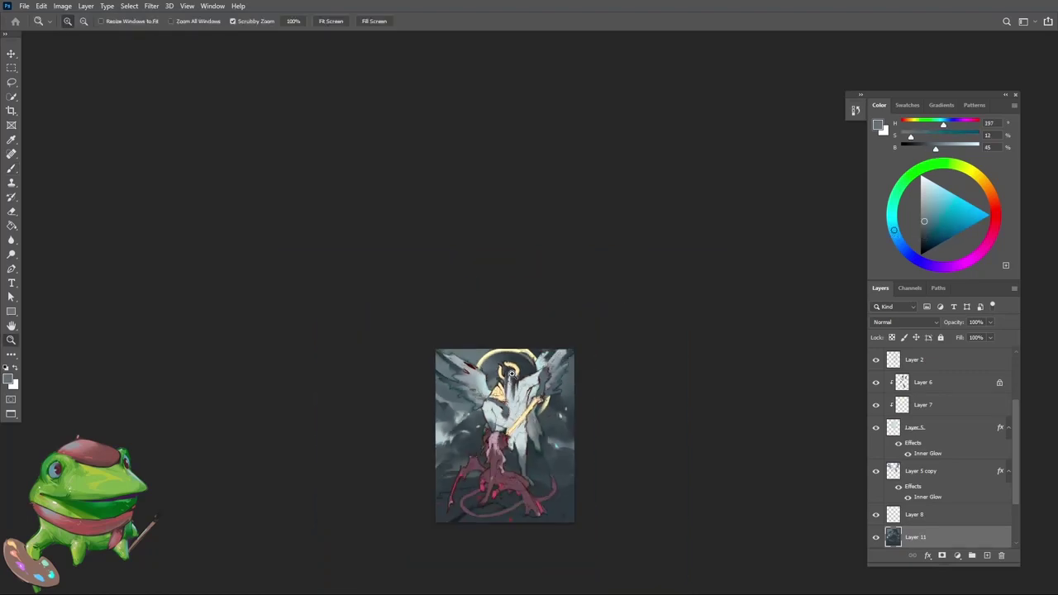
Step: Blend lighter grey (H 195, S 10, B 49) into the backdrop between the hooded head and the outspread wing
{"action": "left_click", "coordinate": [473, 394], "text": "alt"}
{"action": "mouse_move", "coordinate": [512, 373]}
{"action": "left_mouse_down"}
{"action": "mouse_move", "coordinate": [556, 375]}
{"action": "mouse_move", "coordinate": [487, 395]}
{"action": "mouse_move", "coordinate": [473, 360]}
{"action": "mouse_move", "coordinate": [536, 358]}
{"action": "mouse_move", "coordinate": [462, 449]}
{"action": "mouse_move", "coordinate": [465, 406]}
{"action": "left_mouse_up"}
{"action": "key", "text": "z"}
{"action": "left_click", "coordinate": [493, 358], "text": "alt"}
{"action": "left_click", "coordinate": [490, 377], "text": "alt"}
{"action": "key", "text": "z"}
{"action": "left_click_drag", "start_coordinate": [504, 362], "coordinate": [514, 360]}
{"action": "key", "text": "b"}
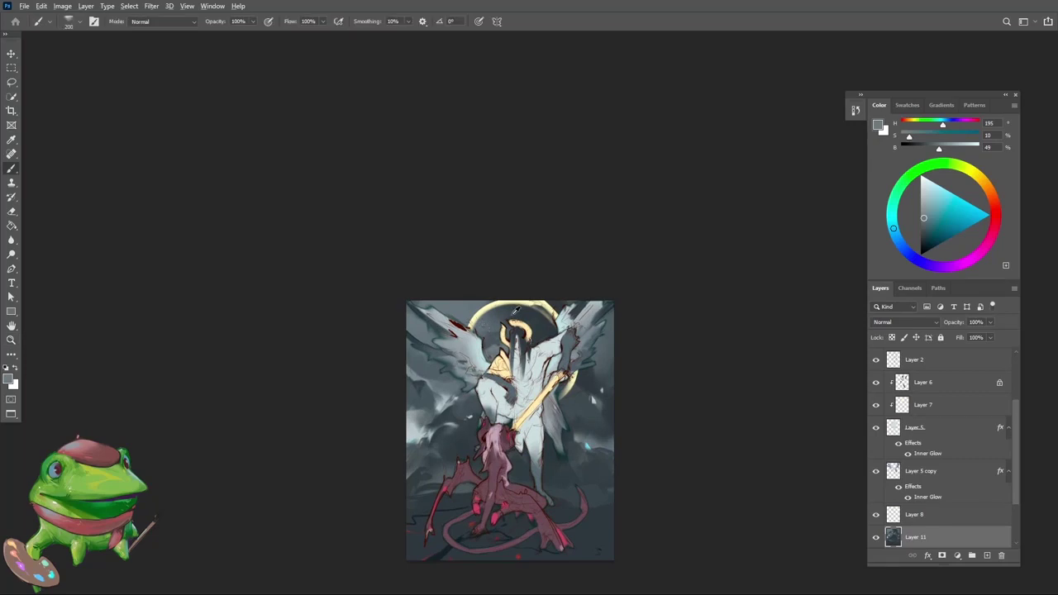
Step: Darken the sky around the top of the halo with sampled blue-grey (H 206, S 18, B 31) and a larger brush
{"action": "left_click", "coordinate": [516, 312], "text": "alt"}
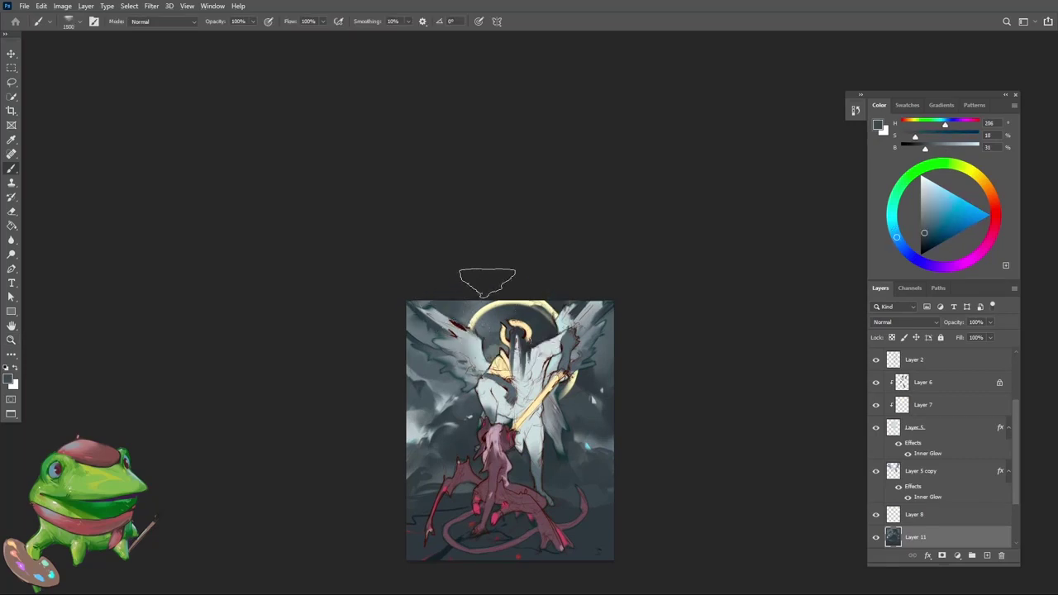
{"action": "key", "text": "z"}
{"action": "left_click_drag", "start_coordinate": [529, 357], "coordinate": [536, 357]}
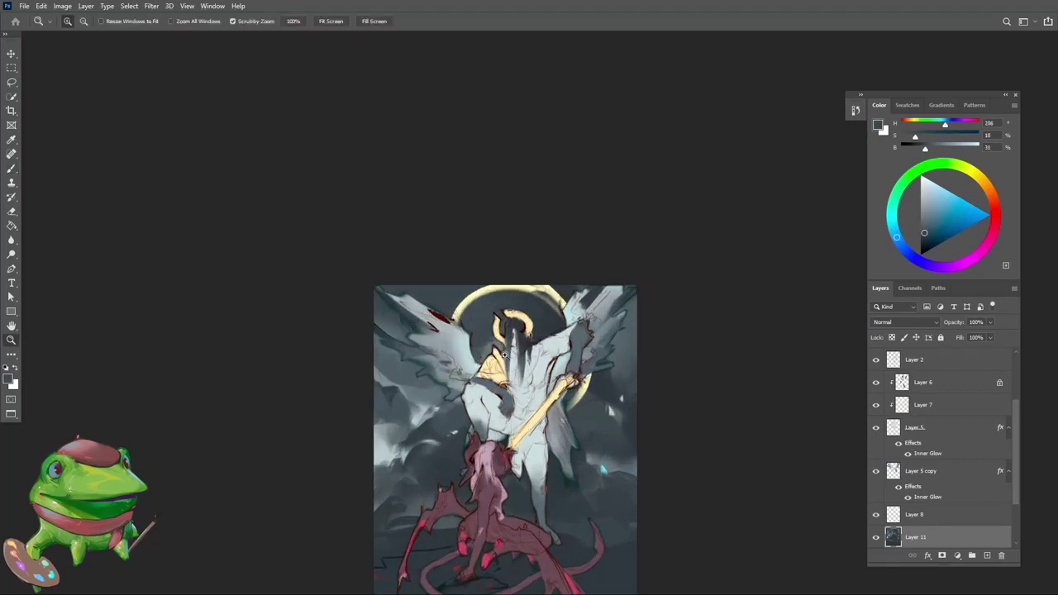
{"action": "key", "text": "b"}
Step: Brush sampled grey (H 195, S 10, B 49) into the clouds below the raised-arm wing
{"action": "left_click", "coordinate": [499, 347], "text": "alt"}
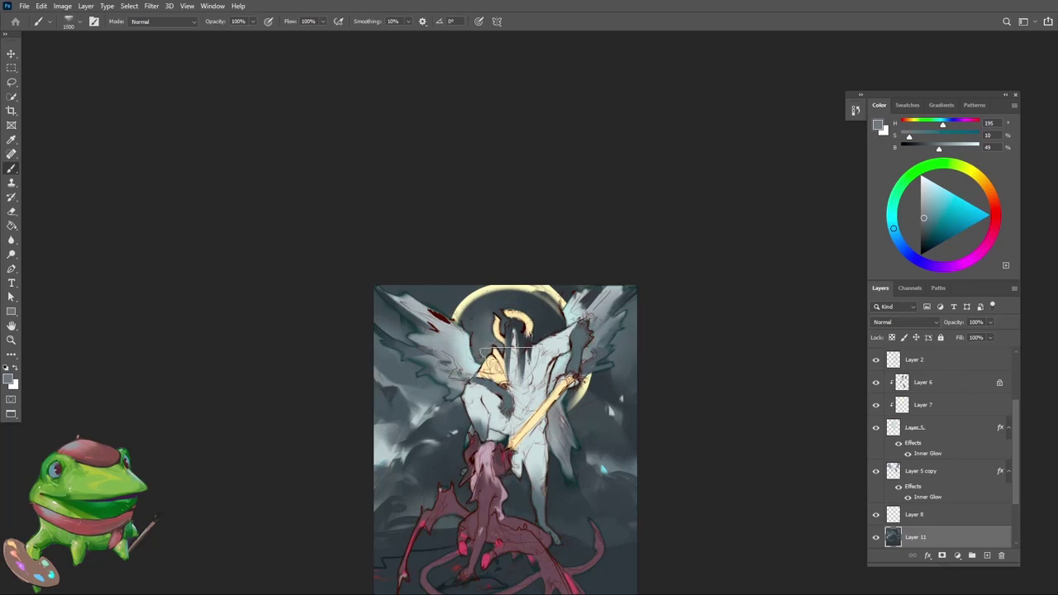
{"action": "left_click_drag", "start_coordinate": [596, 377], "coordinate": [620, 388]}
{"action": "key", "text": "z"}
{"action": "left_click_drag", "start_coordinate": [606, 394], "coordinate": [541, 464]}
{"action": "left_click_drag", "start_coordinate": [616, 432], "coordinate": [640, 406]}
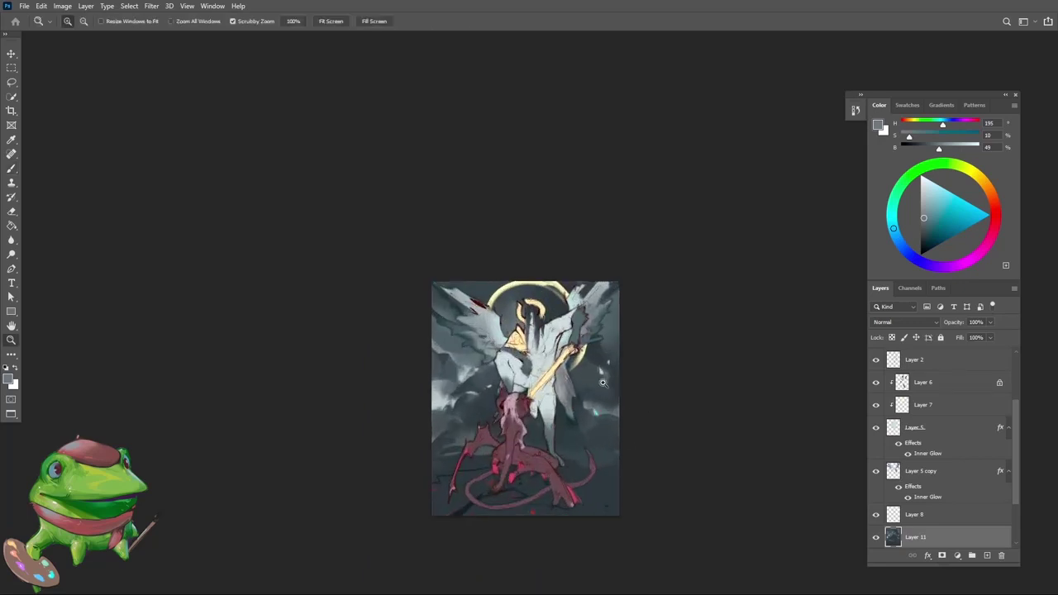
Step: Tone down the large light patch below the outspread wing with sampled blue-greys (B 35 and B 47)
{"action": "key", "text": "b"}
{"action": "left_click", "coordinate": [476, 382], "text": "alt"}
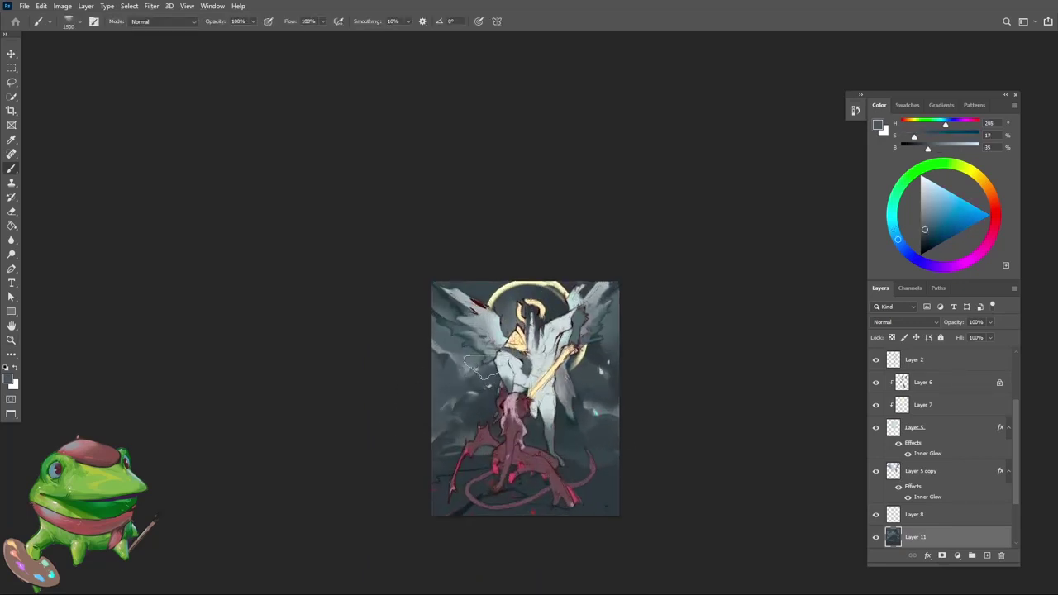
{"action": "key", "text": "z"}
{"action": "left_click_drag", "start_coordinate": [484, 365], "coordinate": [496, 366]}
{"action": "key", "text": "b"}
{"action": "left_click", "coordinate": [467, 353], "text": "alt"}
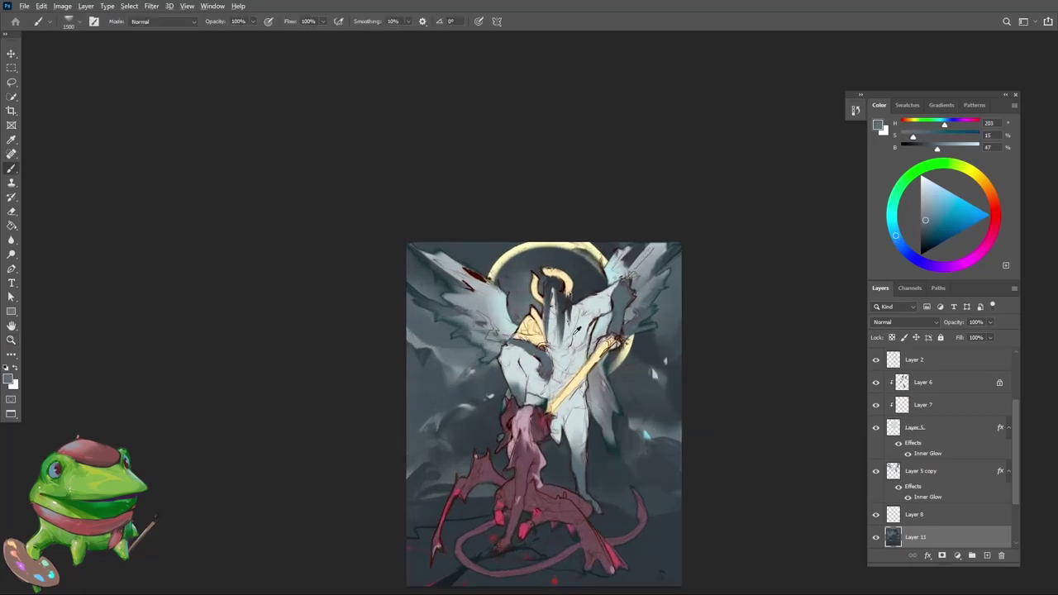
{"action": "left_click", "coordinate": [475, 386], "text": "alt"}
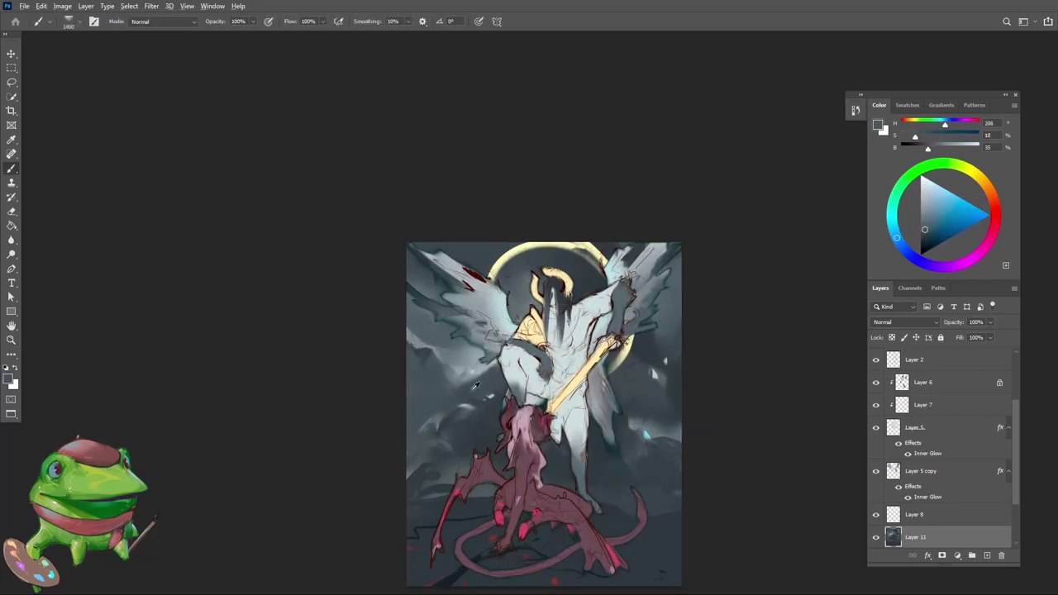
Step: Darken the background beside the standing leg with sampled dark blue-grey (H 197, S 22, B 25)
{"action": "key", "text": "z"}
{"action": "left_click_drag", "start_coordinate": [504, 400], "coordinate": [477, 465]}
{"action": "left_click_drag", "start_coordinate": [574, 431], "coordinate": [583, 431]}
{"action": "key", "text": "b"}
{"action": "left_click", "coordinate": [555, 430], "text": "alt"}
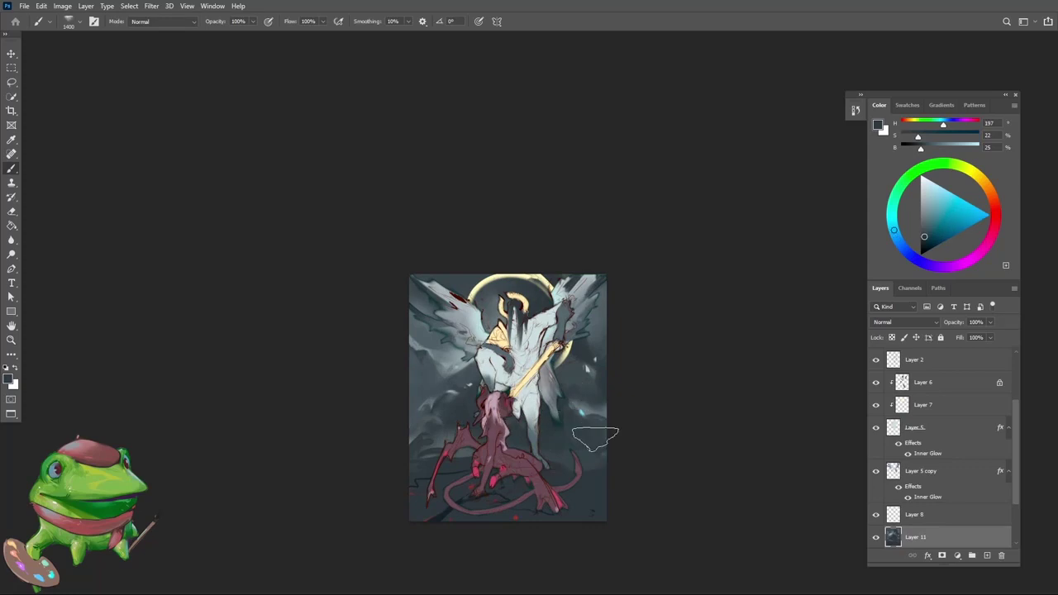
{"action": "left_click", "coordinate": [483, 371], "text": "alt"}
{"action": "mouse_move", "coordinate": [572, 387]}
{"action": "left_mouse_down"}
{"action": "mouse_move", "coordinate": [570, 408]}
{"action": "mouse_move", "coordinate": [609, 408]}
{"action": "mouse_move", "coordinate": [557, 484]}
{"action": "mouse_move", "coordinate": [596, 450]}
{"action": "mouse_move", "coordinate": [604, 460]}
{"action": "mouse_move", "coordinate": [544, 432]}
{"action": "left_mouse_up"}
Step: Flip the canvas horizontally and darken the ground around the figures with sampled blue-grey (H 205, S 19, B 25)
{"action": "key", "text": "z"}
{"action": "key", "text": "b"}
{"action": "left_click", "coordinate": [555, 399], "text": "alt"}
{"action": "key", "text": "z"}
{"action": "key", "text": "ctrl+shift+h"}
{"action": "key", "text": "b"}
{"action": "left_click", "coordinate": [531, 432], "text": "alt"}
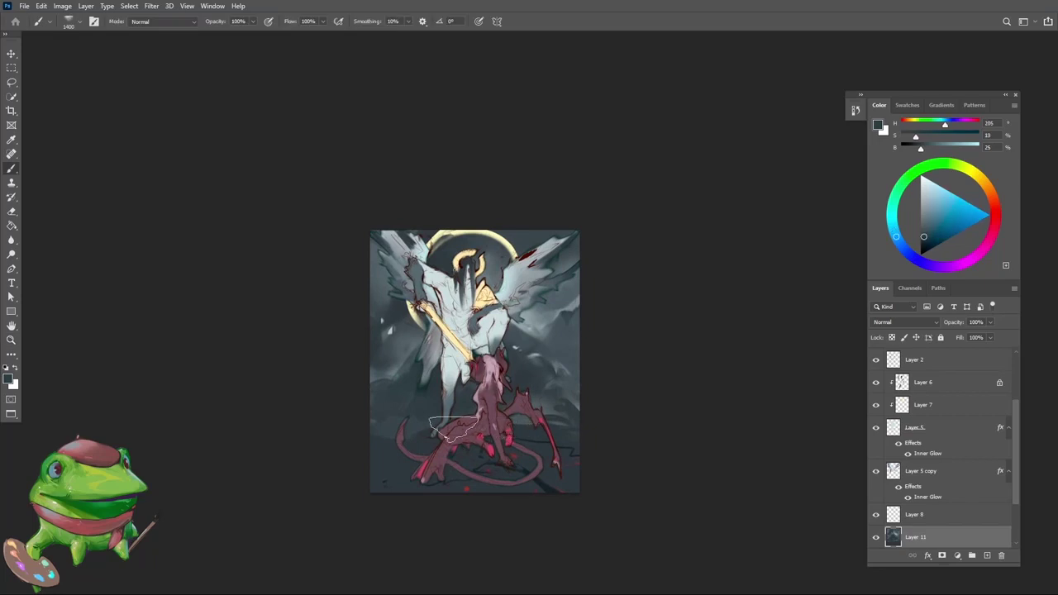
{"action": "key", "text": "z"}
{"action": "mouse_move", "coordinate": [455, 442]}
{"action": "left_mouse_down"}
{"action": "mouse_move", "coordinate": [425, 424]}
{"action": "mouse_move", "coordinate": [490, 392]}
{"action": "mouse_move", "coordinate": [482, 428]}
{"action": "left_mouse_up"}
{"action": "key", "text": "b"}
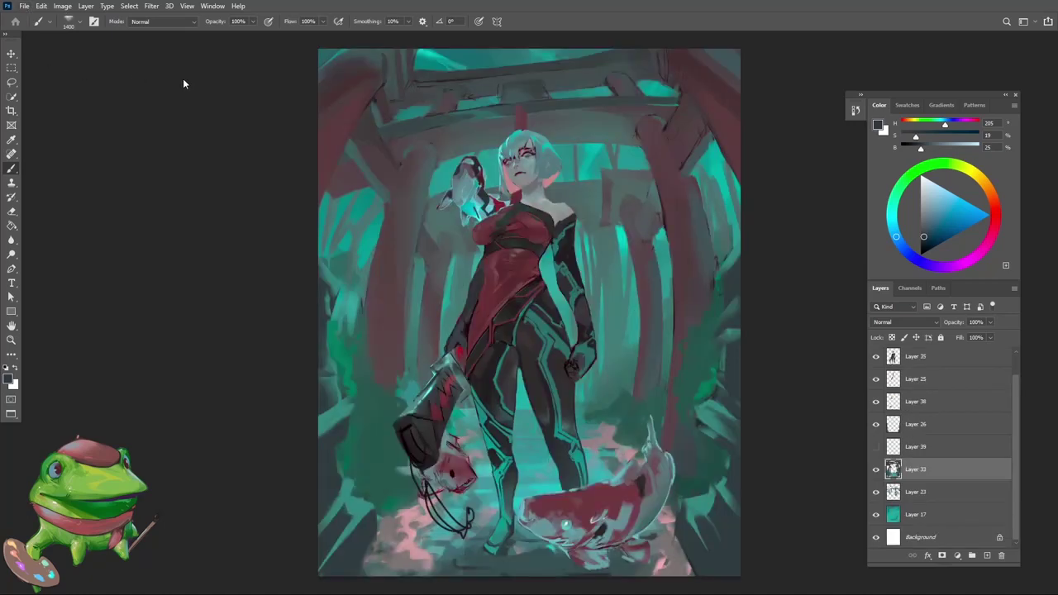
Step: Examine the overall composition of the painting of the white-haired woman standing under the wooden gate
{"action": "key", "text": "z"}
{"action": "mouse_move", "coordinate": [570, 351]}
{"action": "left_mouse_down"}
{"action": "mouse_move", "coordinate": [503, 418]}
{"action": "mouse_move", "coordinate": [564, 311]}
{"action": "mouse_move", "coordinate": [556, 347]}
{"action": "left_mouse_up"}
{"action": "left_click_drag", "start_coordinate": [557, 347], "coordinate": [569, 328]}
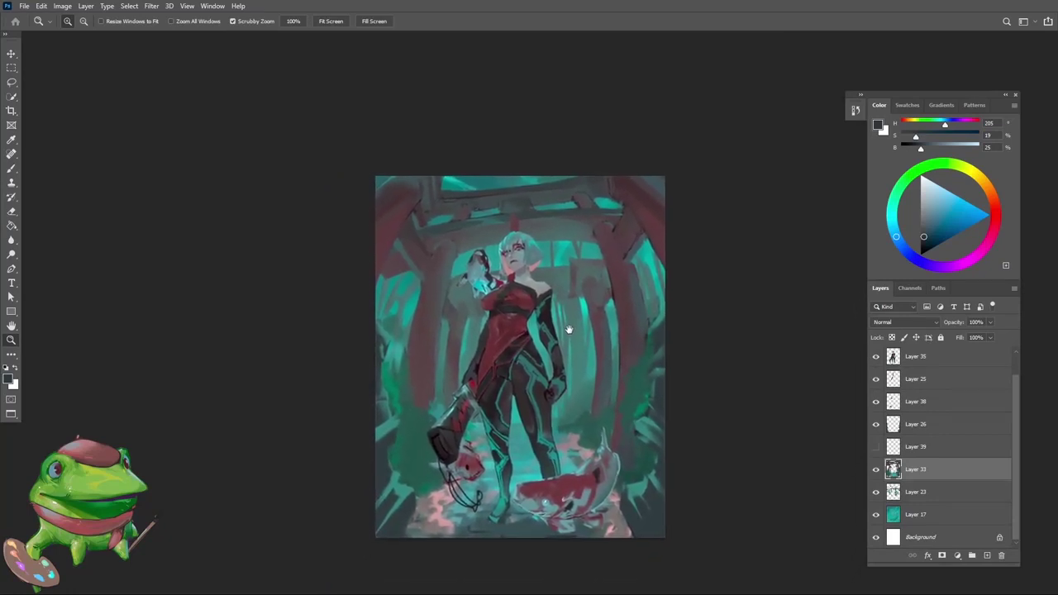
{"action": "mouse_move", "coordinate": [548, 372]}
{"action": "left_mouse_down"}
{"action": "mouse_move", "coordinate": [538, 389]}
{"action": "mouse_move", "coordinate": [550, 364]}
{"action": "left_mouse_up"}
{"action": "scroll", "coordinate": [545, 362], "scroll_direction": "down", "scroll_amount": 1}
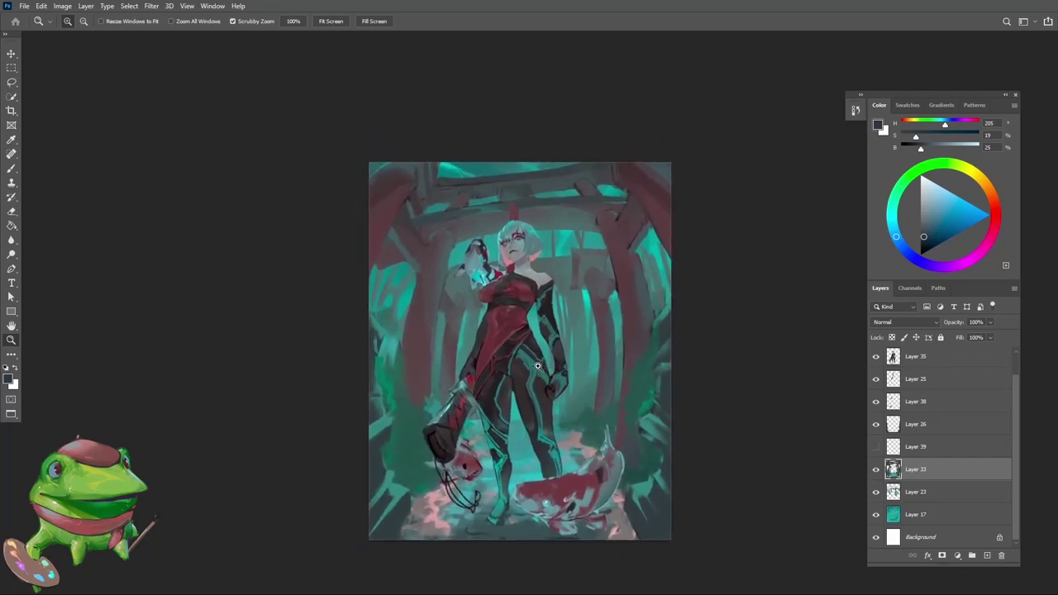
{"action": "scroll", "coordinate": [545, 371], "scroll_direction": "up", "scroll_amount": 1}
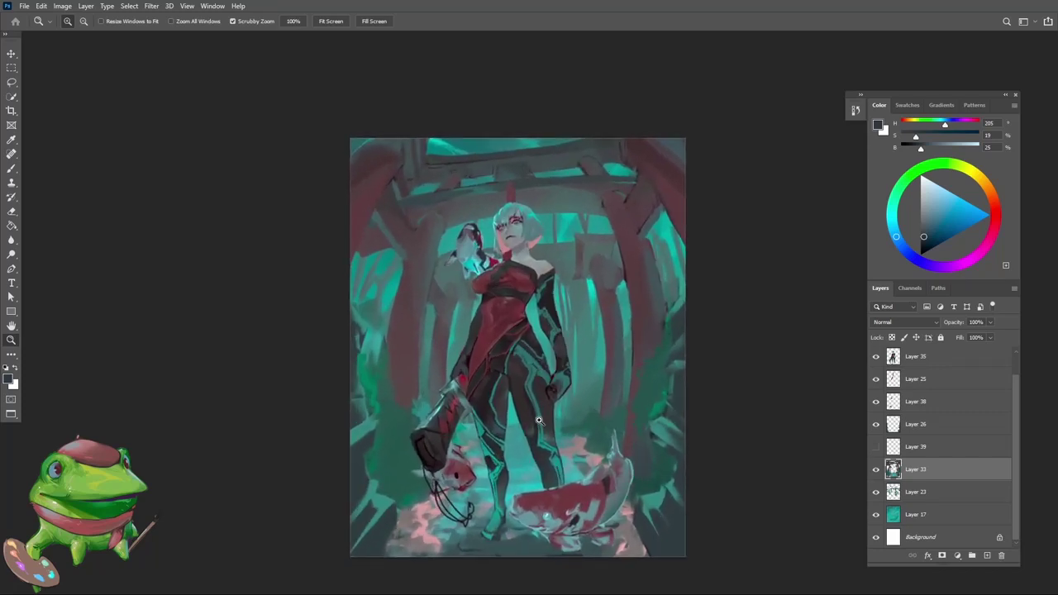
{"action": "scroll", "coordinate": [538, 421], "scroll_direction": "up", "scroll_amount": 2}
{"action": "scroll", "coordinate": [530, 396], "scroll_direction": "down", "scroll_amount": 1}
{"action": "scroll", "coordinate": [530, 385], "scroll_direction": "down", "scroll_amount": 1}
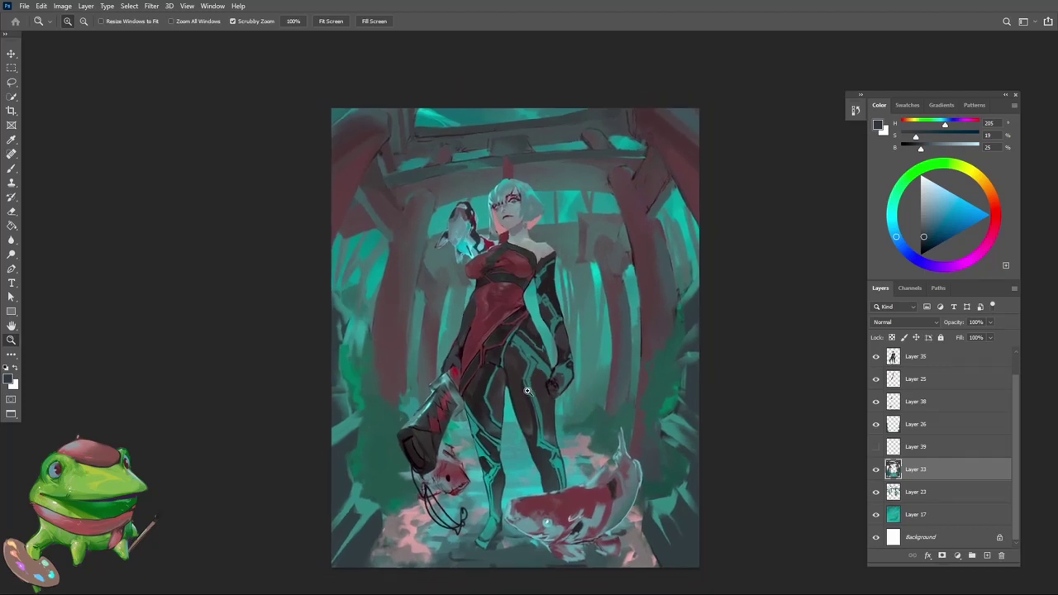
{"action": "scroll", "coordinate": [552, 483], "scroll_direction": "down", "scroll_amount": 1}
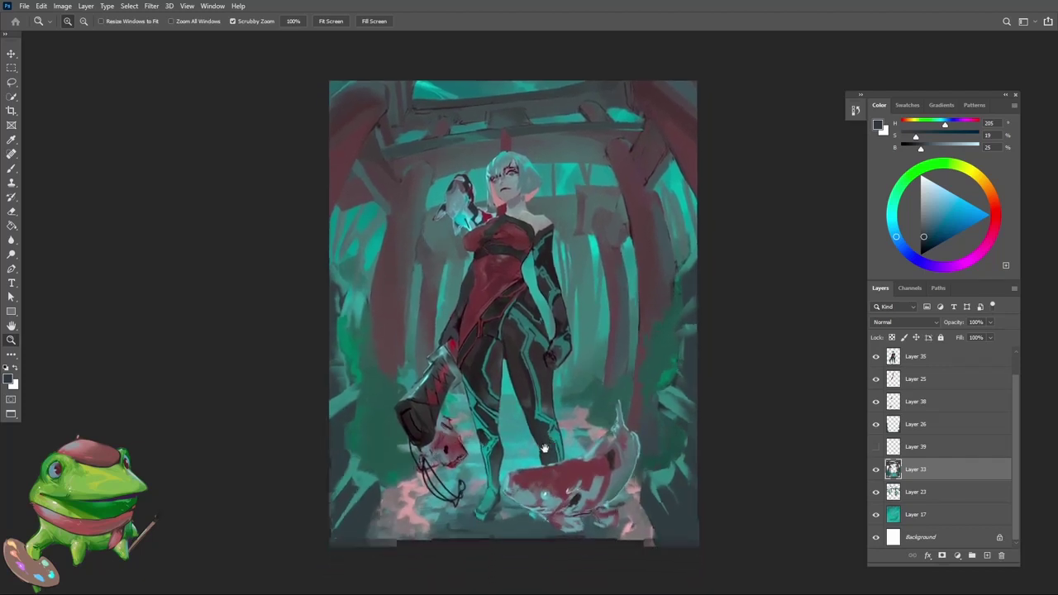
{"action": "scroll", "coordinate": [540, 464], "scroll_direction": "up", "scroll_amount": 1}
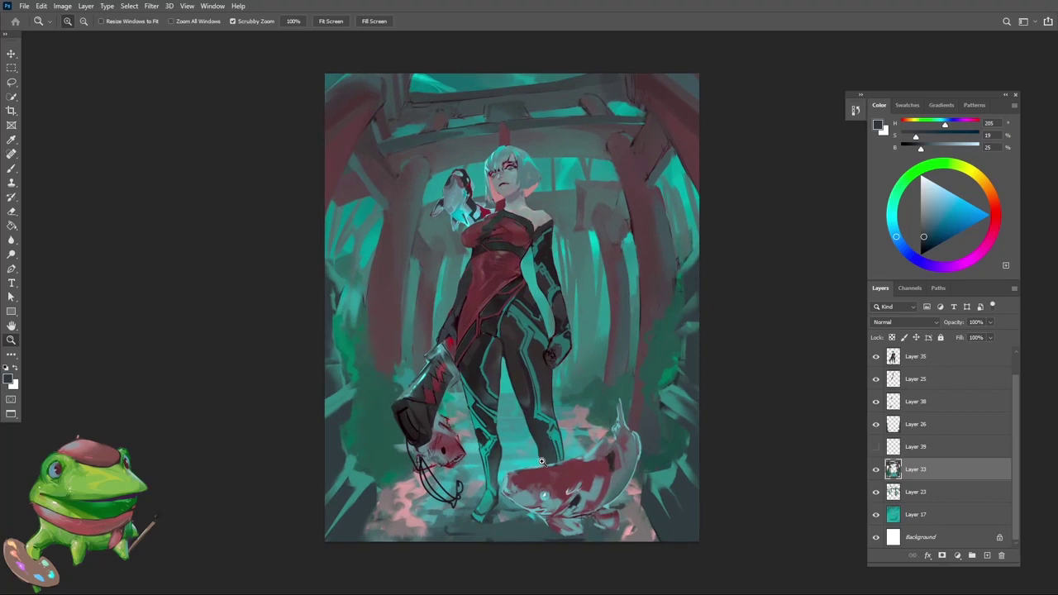
{"action": "left_click_drag", "start_coordinate": [537, 456], "coordinate": [533, 470]}
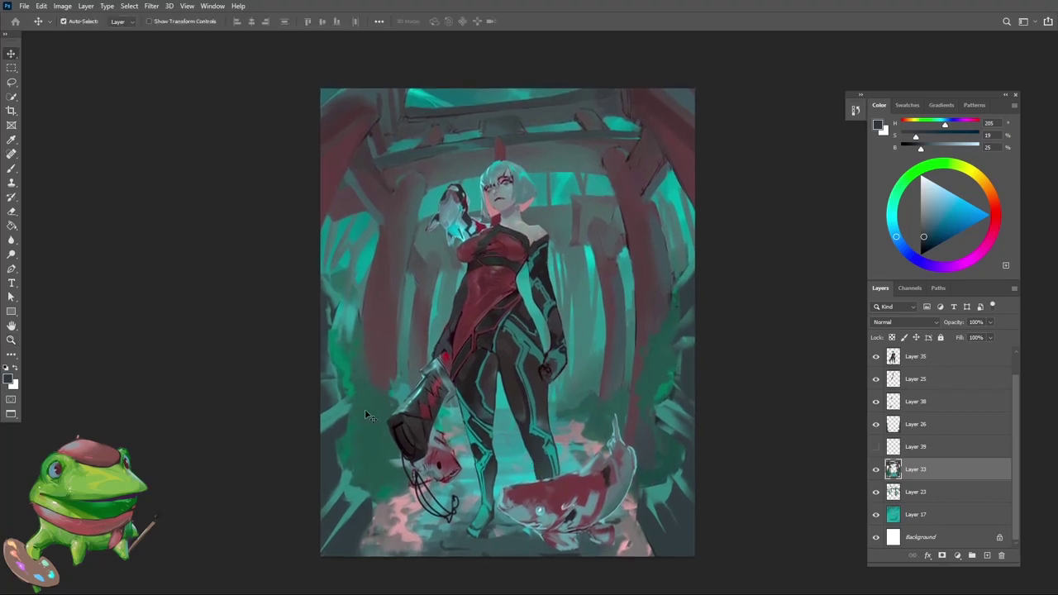
Step: Repaint the bush at the left pillar's base using a 200 px brush and sampled greens (H 171, S 34, B 44; H 163, S 32, B 35)
{"action": "scroll", "coordinate": [390, 401], "scroll_direction": "down", "scroll_amount": 1}
{"action": "key", "text": "b"}
{"action": "left_click", "coordinate": [389, 401], "text": "alt"}
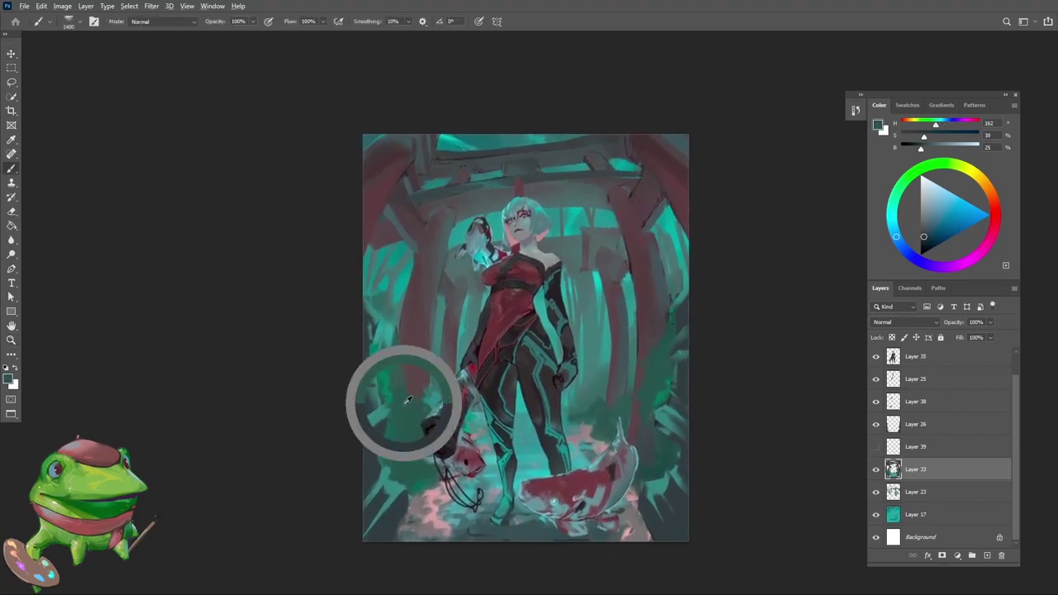
{"action": "key", "text": "bracketleft"}
{"action": "key", "text": "bracketleft"}
{"action": "key", "text": "bracketleft"}
{"action": "key", "text": "bracketleft"}
{"action": "left_click", "coordinate": [387, 329], "text": "alt"}
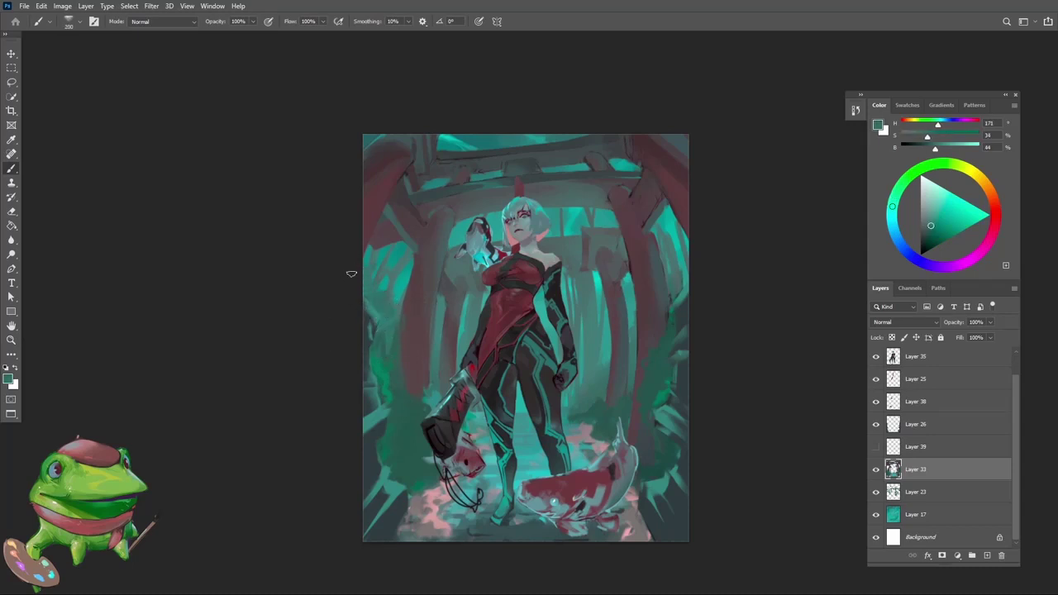
{"action": "left_click_drag", "start_coordinate": [405, 392], "coordinate": [399, 368]}
{"action": "left_click", "coordinate": [408, 405], "text": "alt"}
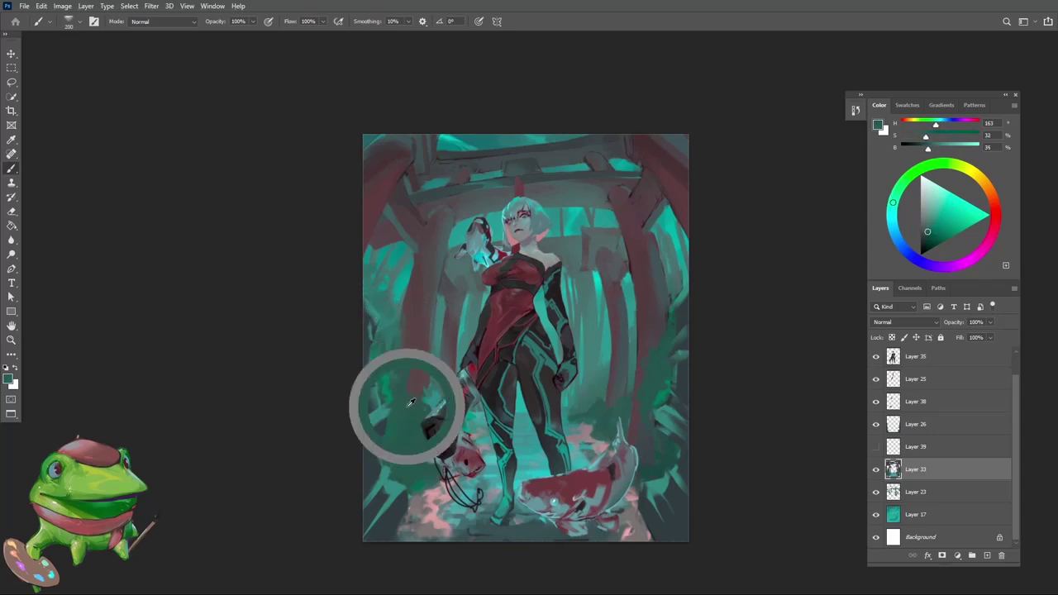
{"action": "left_click_drag", "start_coordinate": [427, 431], "coordinate": [393, 501]}
Step: Refine the bush edge above the held weapon with sampled green (H 166, S 30, B 34) and teal (H 183, S 38, B 54)
{"action": "scroll", "coordinate": [435, 423], "scroll_direction": "up", "scroll_amount": 3}
{"action": "key", "text": "b"}
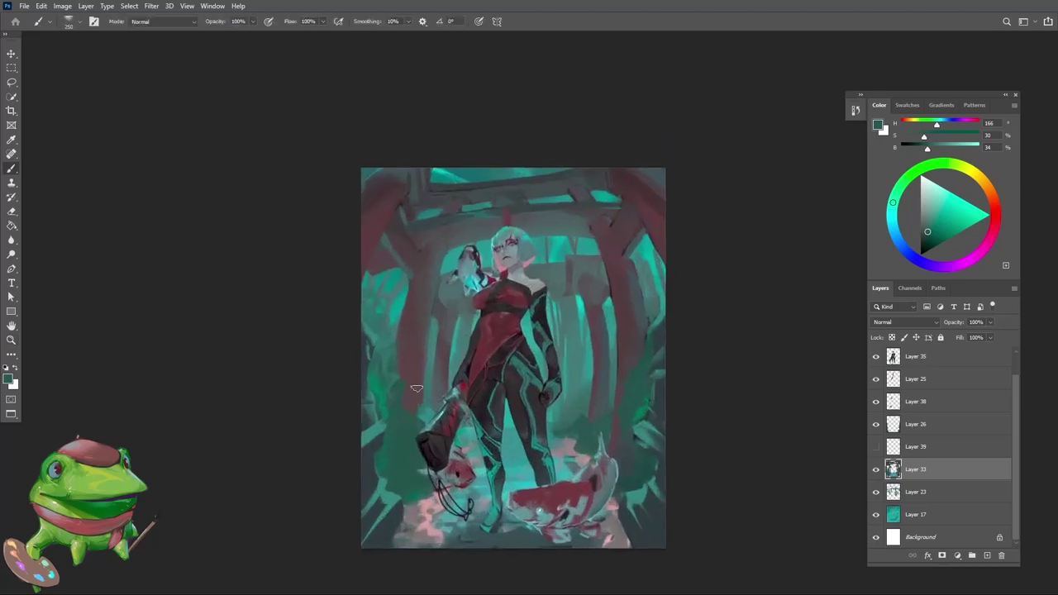
{"action": "left_click", "coordinate": [411, 390], "text": "alt"}
{"action": "left_click", "coordinate": [432, 409], "text": "alt"}
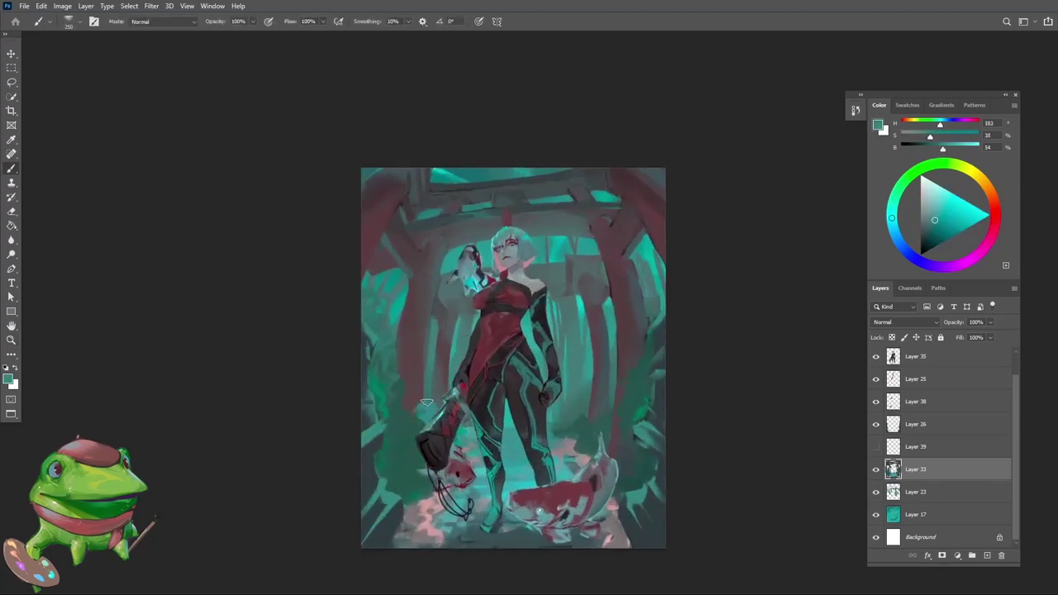
{"action": "left_click", "coordinate": [427, 413], "text": "alt"}
{"action": "left_click", "coordinate": [432, 410], "text": "alt"}
Step: Soften the pinkish ground behind the legs with sampled warm grey (H 10, S 5, B 47) and teal (H 182, S 35, B 56)
{"action": "left_click", "coordinate": [418, 514], "text": "alt"}
{"action": "left_click", "coordinate": [408, 514], "text": "alt"}
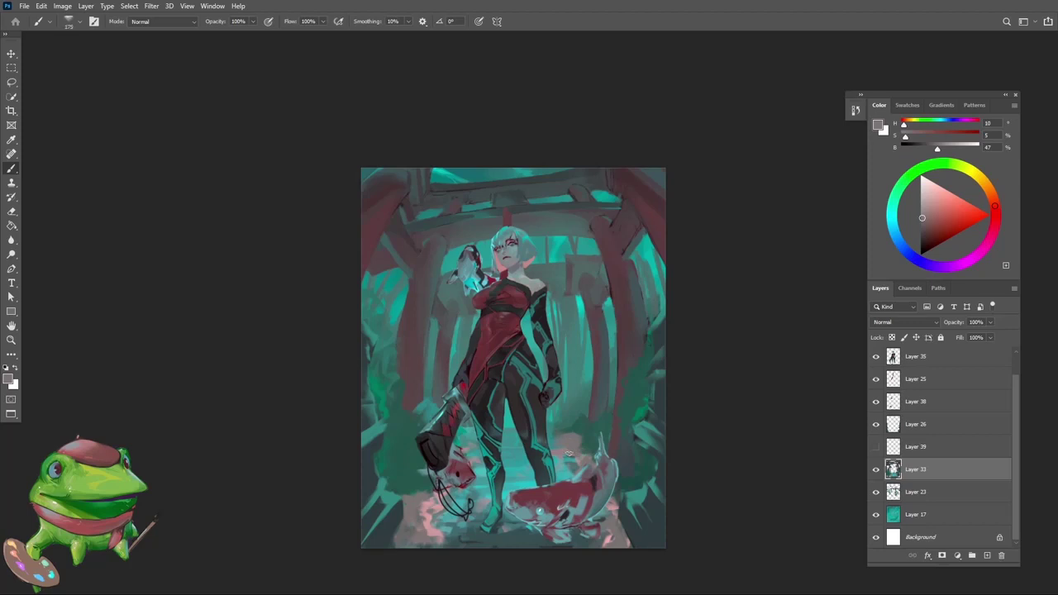
{"action": "left_click", "coordinate": [507, 426], "text": "alt"}
Step: Flip the canvas horizontally and smooth the background between the legs with sampled teal (H 184, S 35, B 56)
{"action": "key", "text": "z"}
{"action": "left_click_drag", "start_coordinate": [555, 433], "coordinate": [510, 485]}
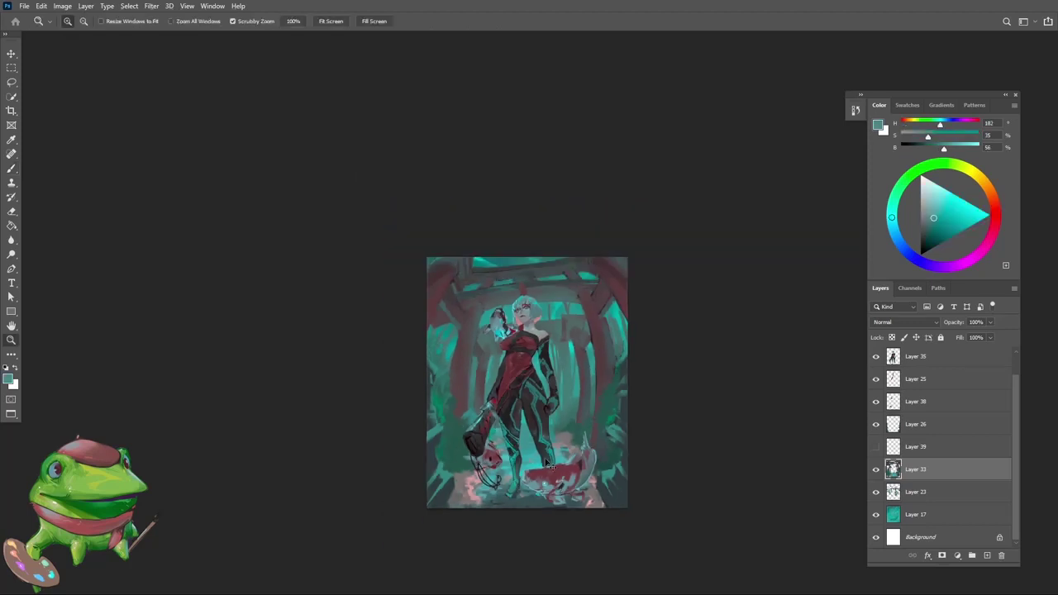
{"action": "key", "text": "ctrl+shift+h"}
{"action": "left_click_drag", "start_coordinate": [541, 444], "coordinate": [518, 469]}
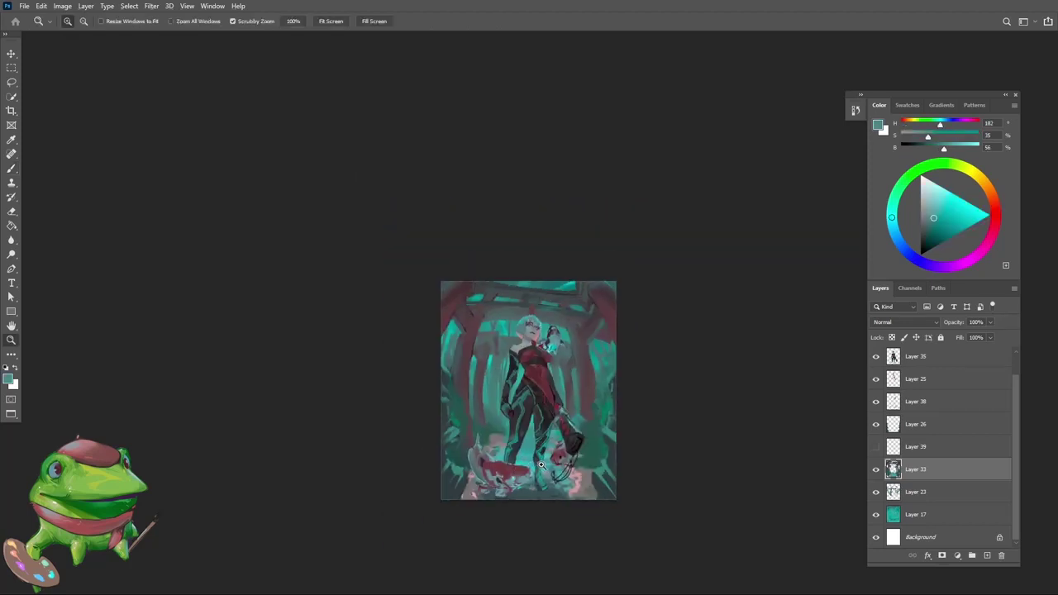
{"action": "key", "text": "r"}
{"action": "mouse_move", "coordinate": [645, 399]}
{"action": "left_mouse_down"}
{"action": "mouse_move", "coordinate": [669, 339]}
{"action": "mouse_move", "coordinate": [664, 296]}
{"action": "left_mouse_up"}
{"action": "key", "text": "z"}
{"action": "left_click_drag", "start_coordinate": [607, 397], "coordinate": [651, 379]}
{"action": "key", "text": "e"}
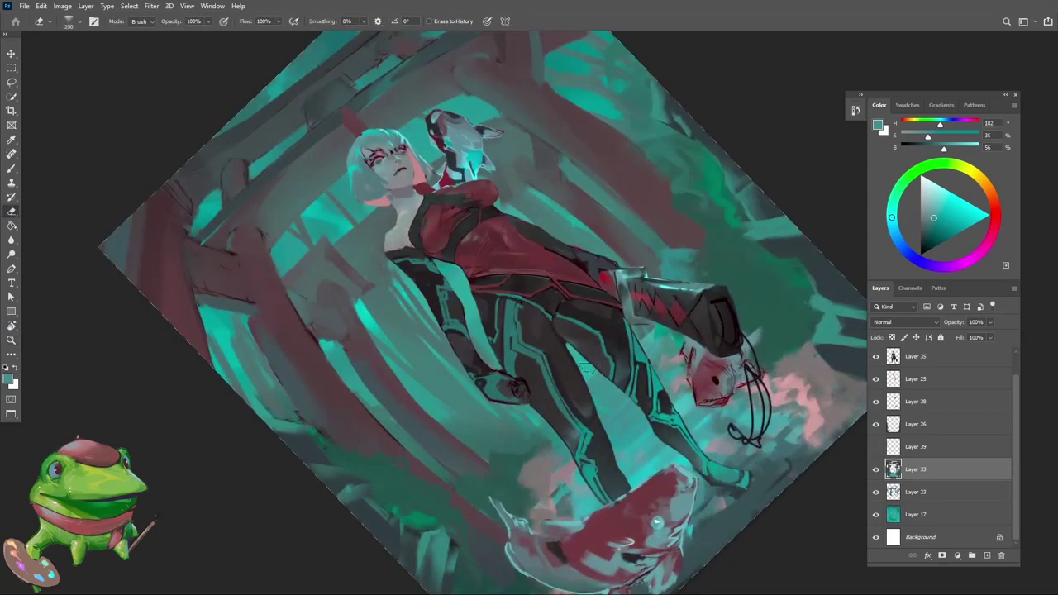
{"action": "key", "text": "b"}
{"action": "left_click", "coordinate": [610, 407], "text": "alt"}
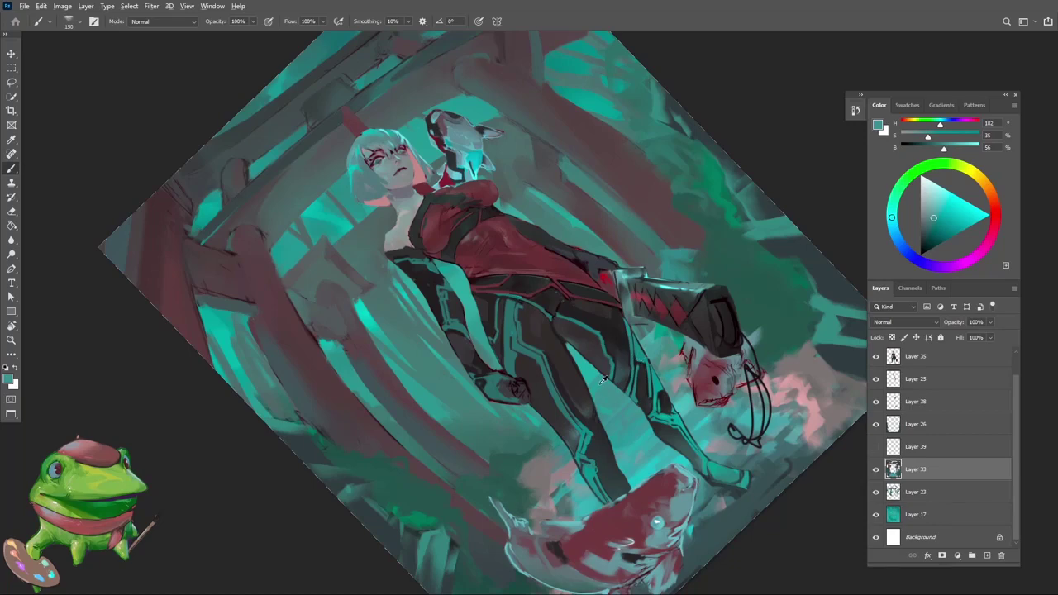
Step: Blend the gap between the thighs and knees with sampled teals (H 185, S 38, B 59 and H 185, S 35, B 57)
{"action": "key", "text": "r"}
{"action": "key", "text": "Escape"}
{"action": "key", "text": "z"}
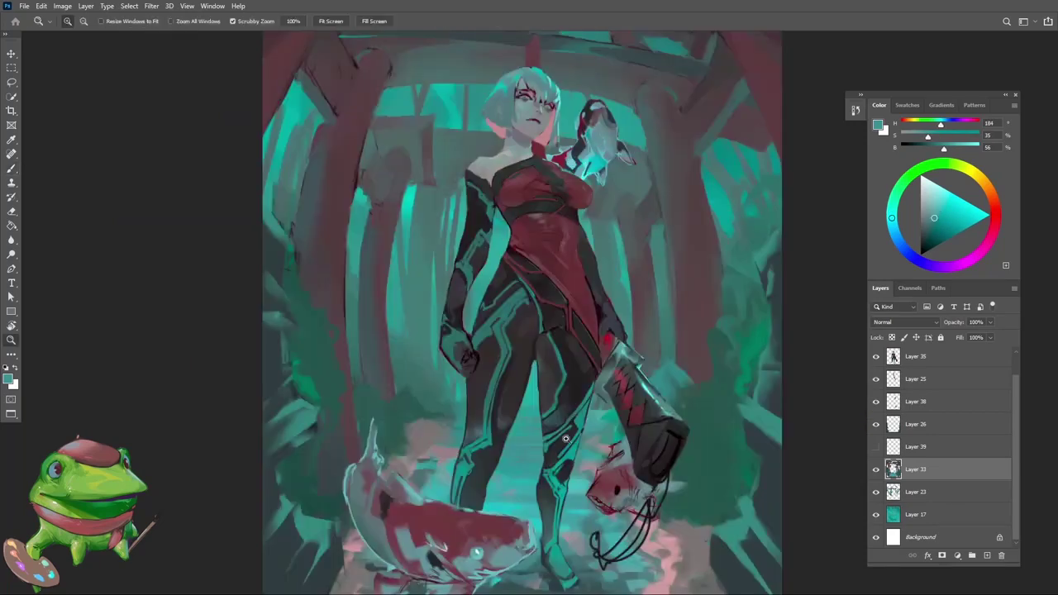
{"action": "left_click_drag", "start_coordinate": [607, 392], "coordinate": [553, 477]}
{"action": "key", "text": "r"}
{"action": "left_click_drag", "start_coordinate": [645, 399], "coordinate": [668, 331]}
{"action": "key", "text": "z"}
{"action": "left_click_drag", "start_coordinate": [575, 403], "coordinate": [607, 401]}
{"action": "key", "text": "b"}
{"action": "left_click", "coordinate": [607, 390], "text": "alt"}
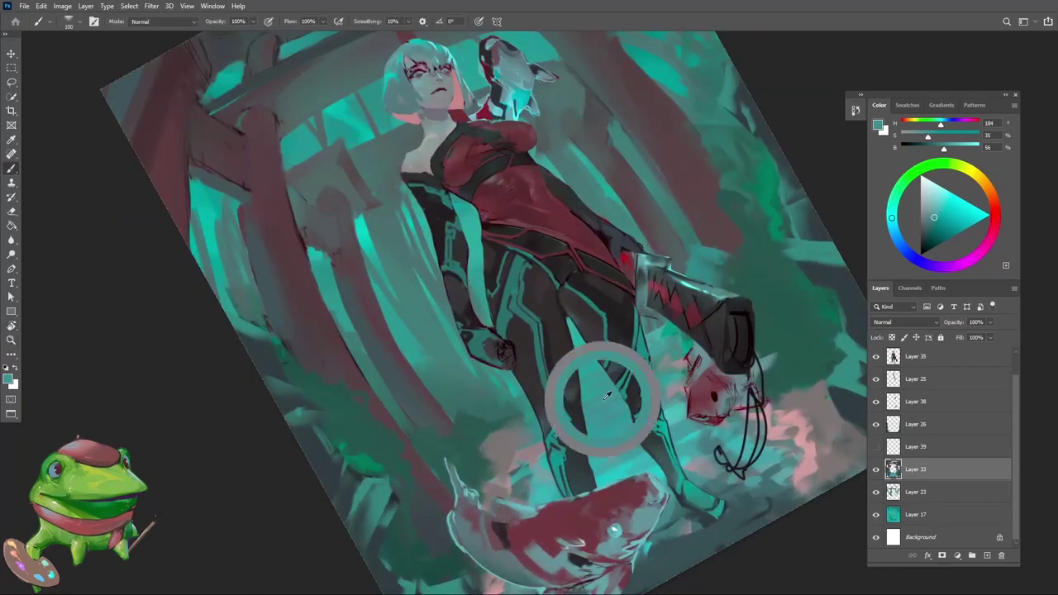
{"action": "left_click", "coordinate": [613, 404], "text": "alt"}
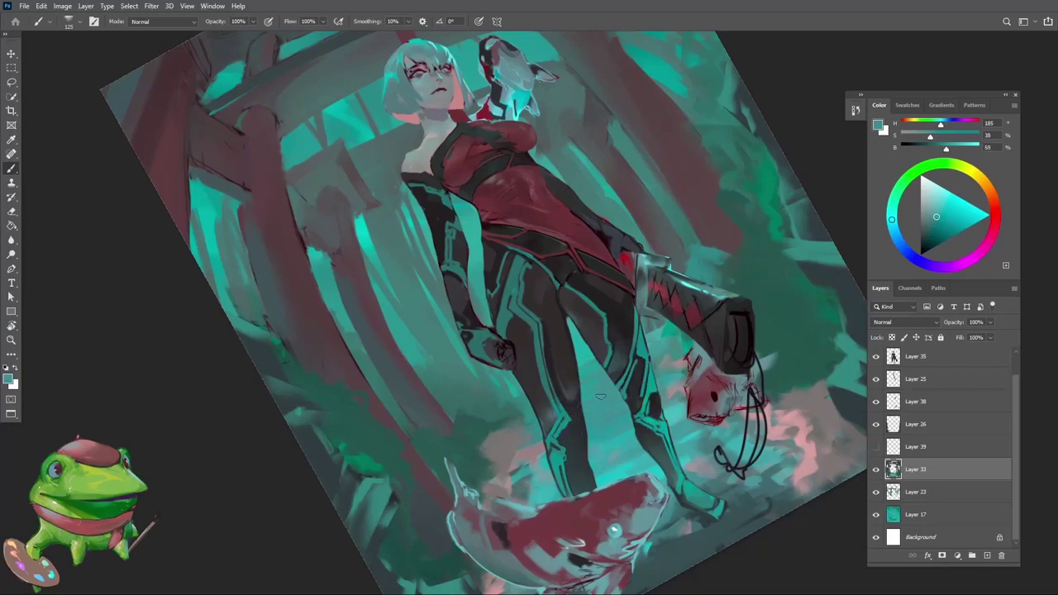
{"action": "left_click", "coordinate": [609, 386], "text": "alt"}
Step: Even out the misty ground between and beside the lower legs with sampled brighter teal (H 185, S 42, B 61)
{"action": "key", "text": "ctrl+0"}
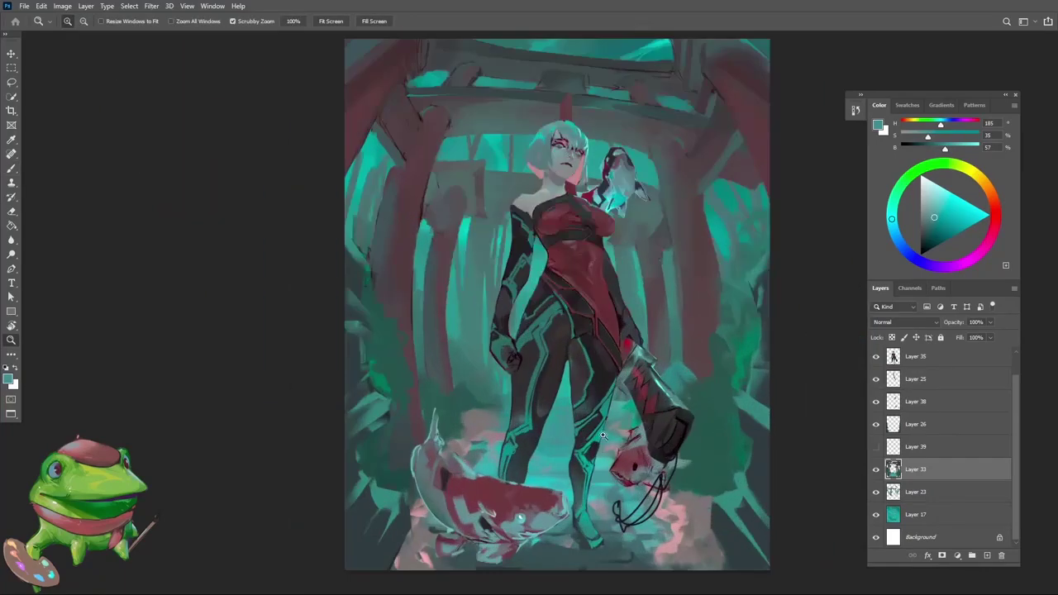
{"action": "left_click", "coordinate": [543, 447], "text": "alt"}
{"action": "left_click", "coordinate": [567, 419], "text": "alt"}
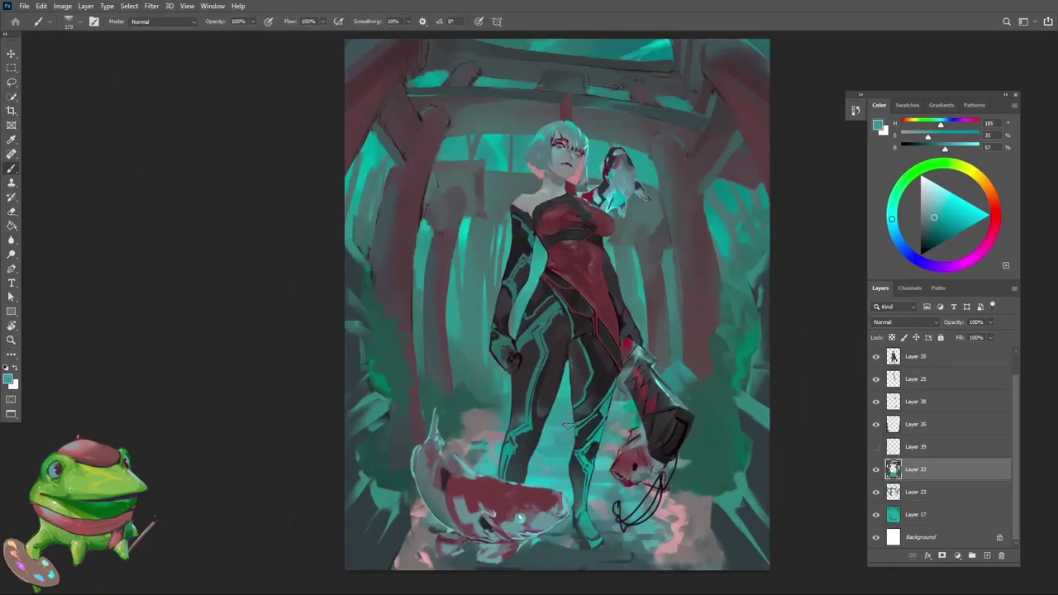
{"action": "left_click", "coordinate": [545, 437], "text": "alt"}
{"action": "left_click", "coordinate": [565, 428], "text": "alt"}
{"action": "left_click_drag", "start_coordinate": [571, 425], "coordinate": [607, 439]}
{"action": "left_click", "coordinate": [554, 444], "text": "alt"}
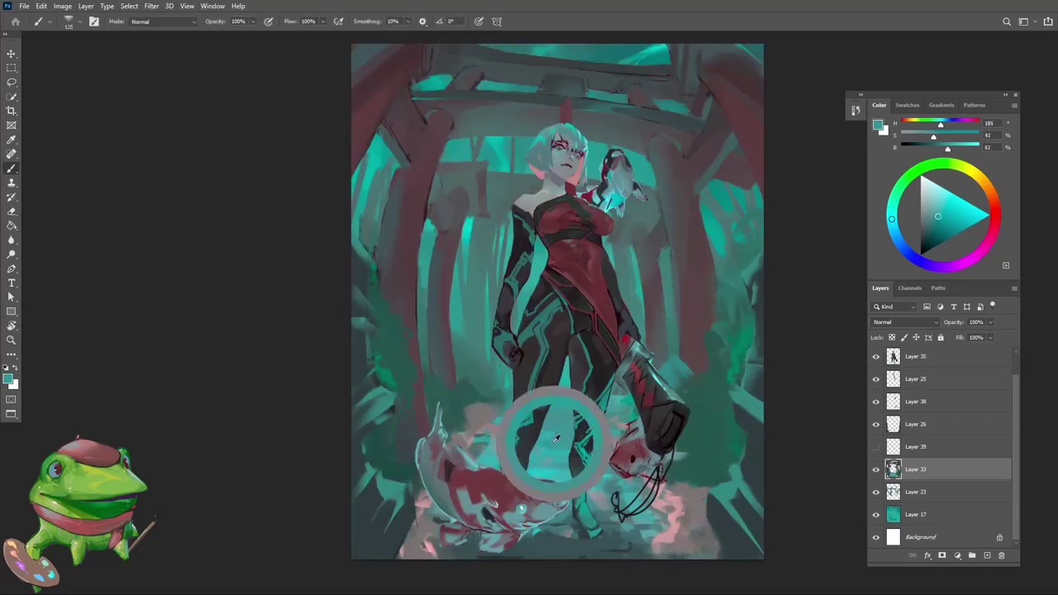
{"action": "scroll", "coordinate": [510, 419], "scroll_direction": "down", "scroll_amount": 3}
{"action": "scroll", "coordinate": [510, 419], "scroll_direction": "up", "scroll_amount": 3}
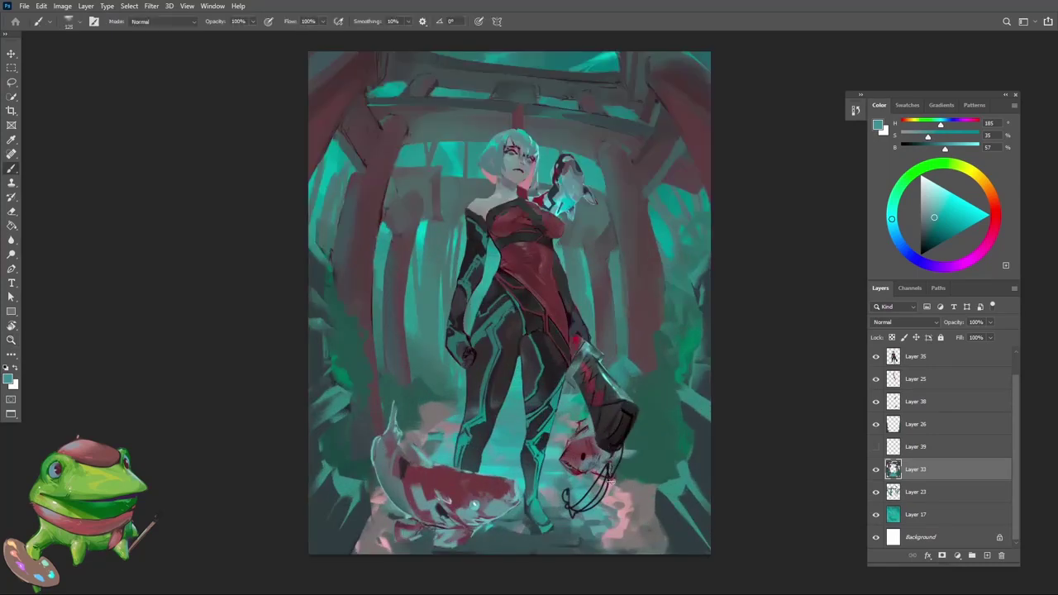
Step: Strengthen the light patches on the ground around the fish with sampled pink (H 0, S 21, B 81) and a larger brush
{"action": "left_click", "coordinate": [626, 498], "text": "alt"}
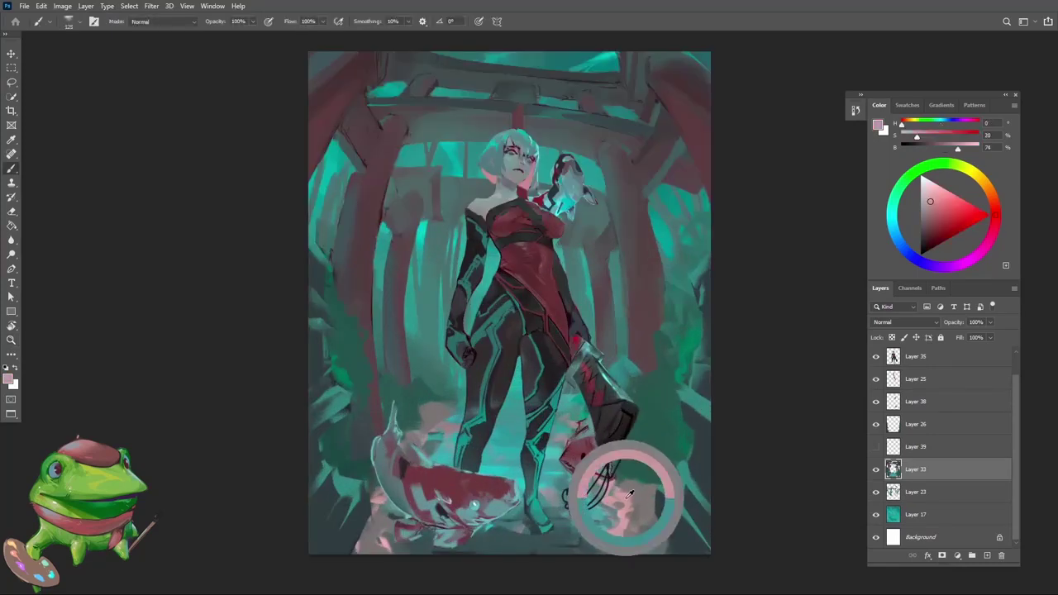
{"action": "left_click", "coordinate": [385, 537], "text": "alt"}
{"action": "key", "text": "bracketright"}
{"action": "left_click_drag", "start_coordinate": [422, 477], "coordinate": [409, 477]}
{"action": "left_click_drag", "start_coordinate": [538, 456], "coordinate": [547, 407]}
{"action": "key", "text": "ctrl+y"}
{"action": "key", "text": "ctrl+y"}
{"action": "left_click_drag", "start_coordinate": [535, 362], "coordinate": [540, 367]}
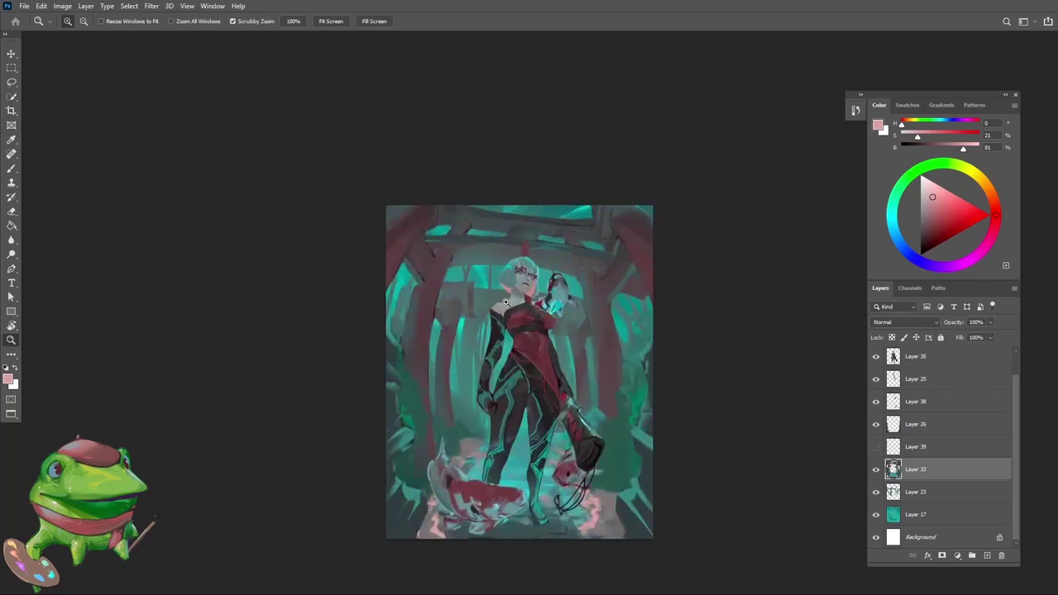
Step: Select Layer 23 and clean up its background paint beside the bare shoulder with the Eraser
{"action": "left_click", "coordinate": [502, 309], "text": "ctrl"}
{"action": "left_click_drag", "start_coordinate": [501, 318], "coordinate": [489, 360]}
{"action": "key", "text": "r"}
{"action": "left_click_drag", "start_coordinate": [622, 291], "coordinate": [554, 218]}
{"action": "left_click_drag", "start_coordinate": [624, 217], "coordinate": [636, 247]}
{"action": "key", "text": "z"}
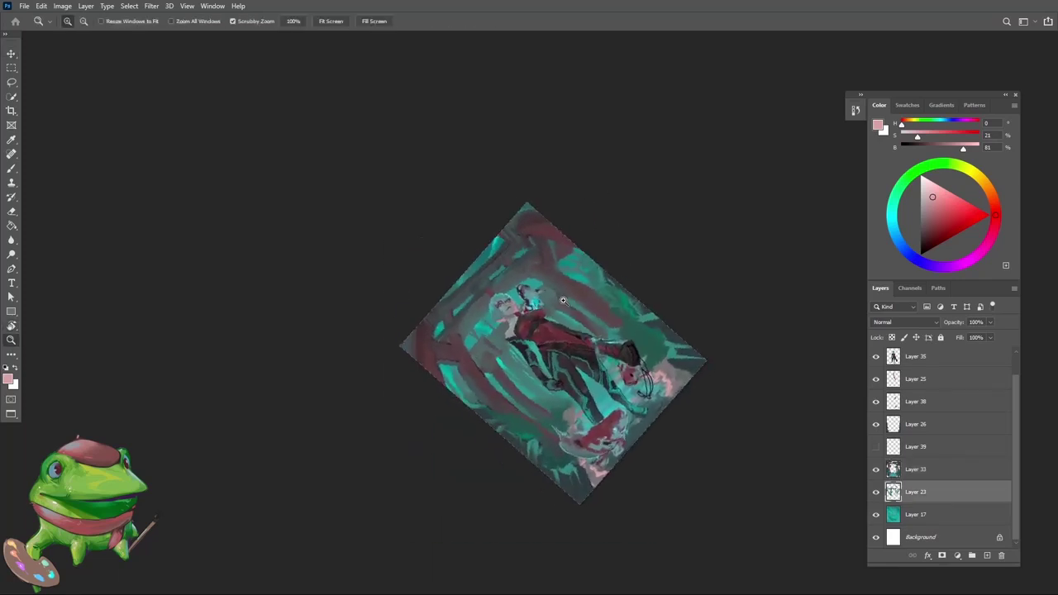
{"action": "left_click_drag", "start_coordinate": [525, 321], "coordinate": [550, 283]}
{"action": "key", "text": "ctrl+a"}
{"action": "key", "text": "e"}
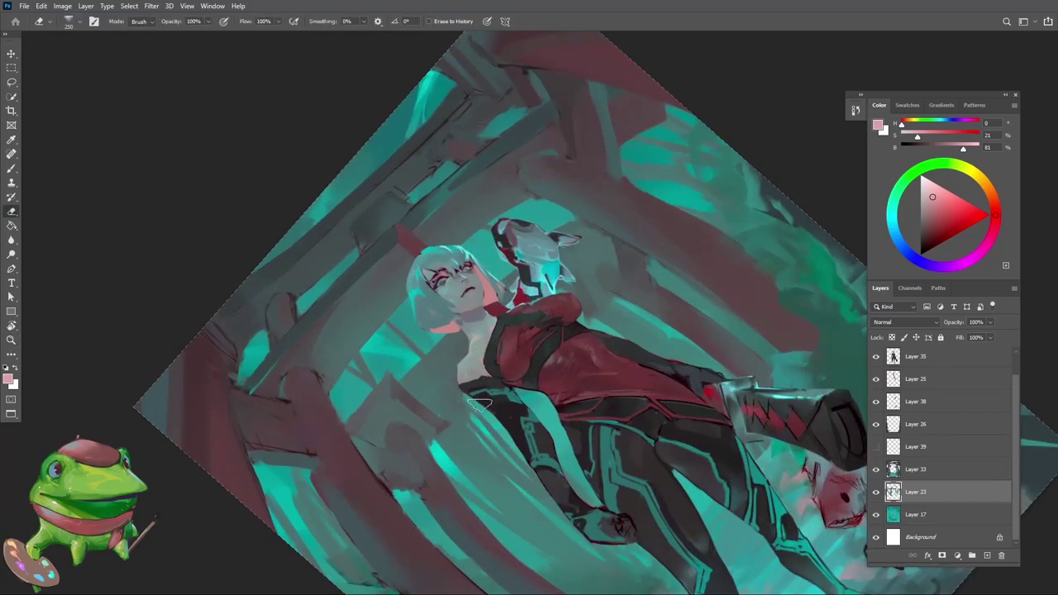
{"action": "key", "text": "ctrl+d"}
{"action": "key", "text": "Escape"}
Step: Hide and show Layer 23 to compare the background with and without it
{"action": "key", "text": "z"}
{"action": "left_click_drag", "start_coordinate": [480, 405], "coordinate": [440, 412]}
{"action": "left_click", "coordinate": [876, 493]}
{"action": "left_click_drag", "start_coordinate": [605, 366], "coordinate": [571, 387]}
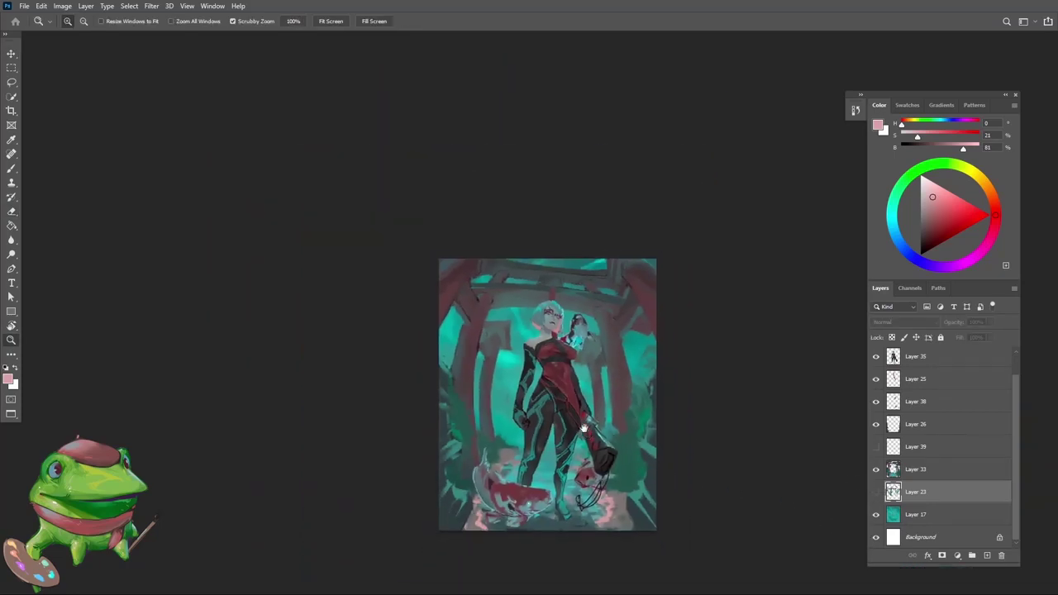
{"action": "left_click_drag", "start_coordinate": [583, 425], "coordinate": [589, 375]}
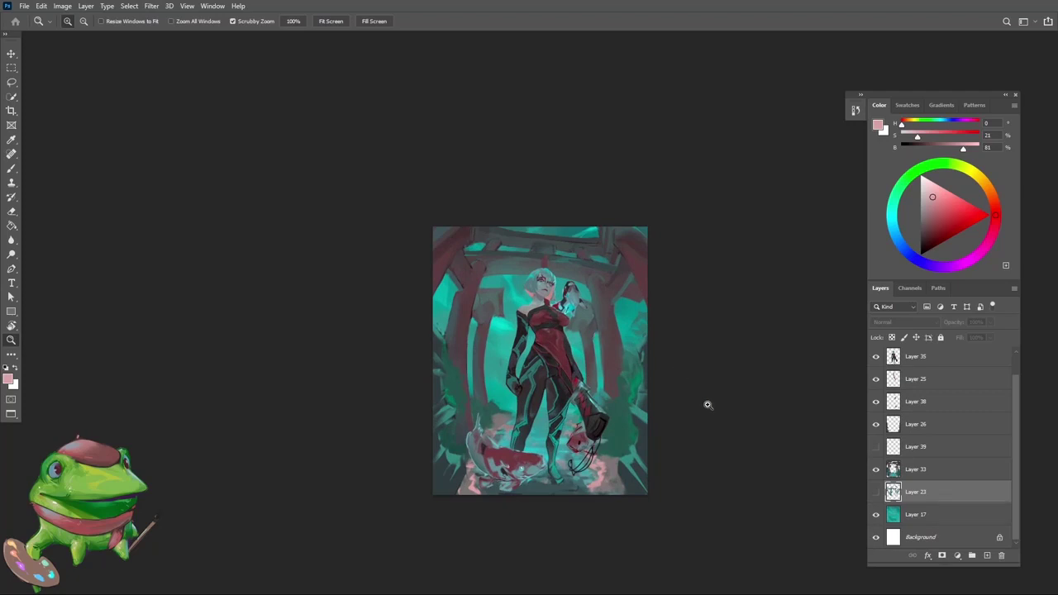
{"action": "left_click", "coordinate": [875, 494]}
Step: Rework the Layer 23 background beside the neck and shoulder with sampled grey-green (H 176, S 16, B 41) and the Eraser
{"action": "key", "text": "r"}
{"action": "left_click_drag", "start_coordinate": [675, 376], "coordinate": [687, 302]}
{"action": "left_click_drag", "start_coordinate": [562, 309], "coordinate": [593, 306]}
{"action": "key", "text": "r"}
{"action": "left_click_drag", "start_coordinate": [676, 211], "coordinate": [653, 187]}
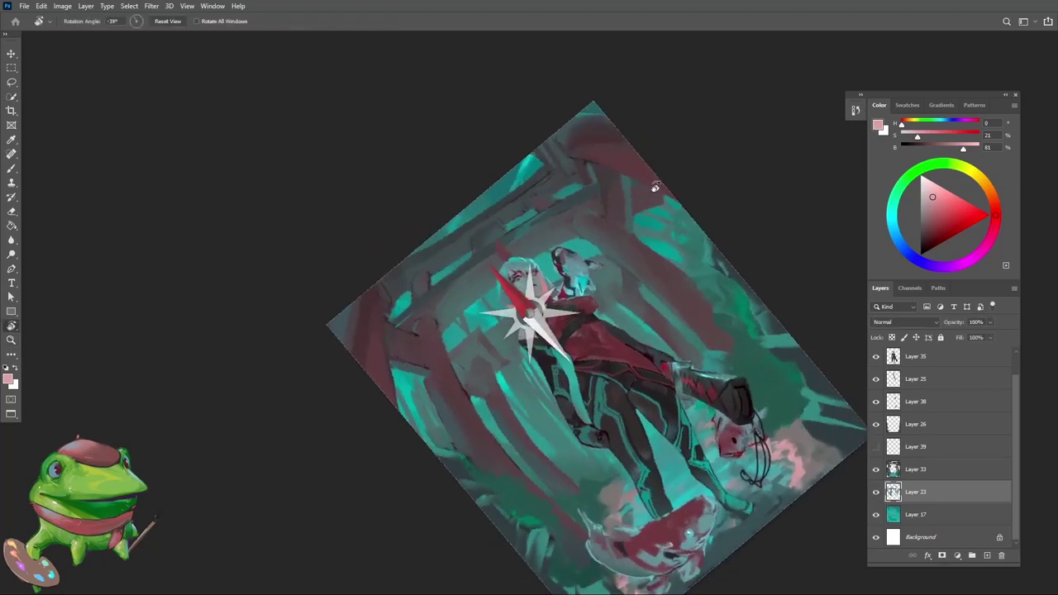
{"action": "left_click_drag", "start_coordinate": [512, 258], "coordinate": [550, 261]}
{"action": "key", "text": "ctrl+a"}
{"action": "key", "text": "b"}
{"action": "left_click", "coordinate": [491, 338], "text": "alt"}
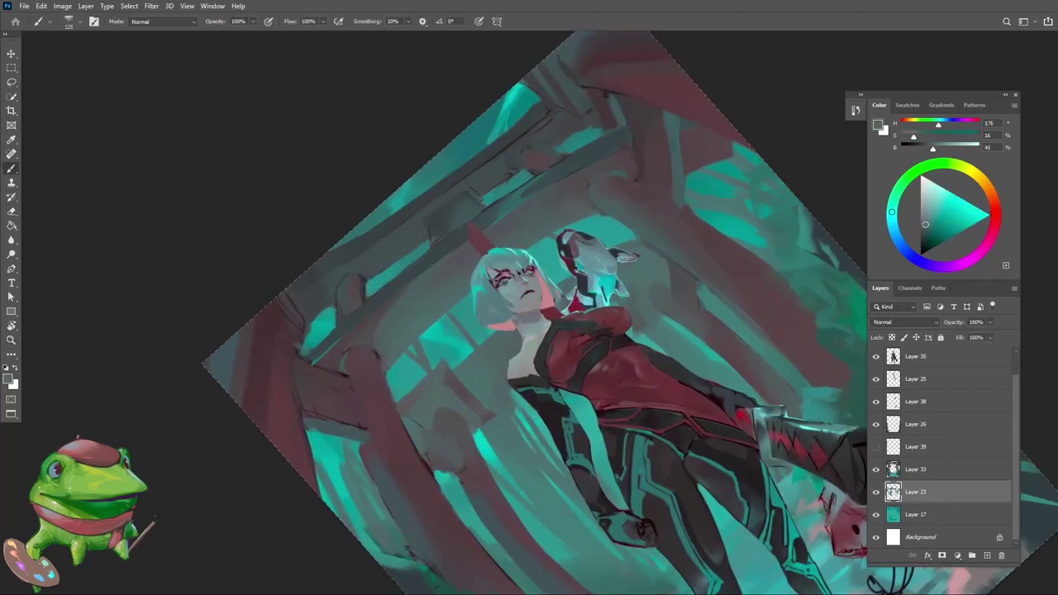
{"action": "key", "text": "e"}
{"action": "key", "text": "Escape"}
Step: Mute the background next to the head with sampled grey (H 180, S 9, B 38) and flip the canvas horizontally
{"action": "key", "text": "z"}
{"action": "mouse_move", "coordinate": [561, 369]}
{"action": "left_mouse_down"}
{"action": "mouse_move", "coordinate": [506, 367]}
{"action": "mouse_move", "coordinate": [597, 364]}
{"action": "mouse_move", "coordinate": [494, 359]}
{"action": "left_mouse_up"}
{"action": "key", "text": "b"}
{"action": "left_click", "coordinate": [522, 340], "text": "alt"}
{"action": "key", "text": "z"}
{"action": "key", "text": "ctrl+shift+h"}
{"action": "scroll", "coordinate": [574, 360], "scroll_direction": "up", "scroll_amount": 5}
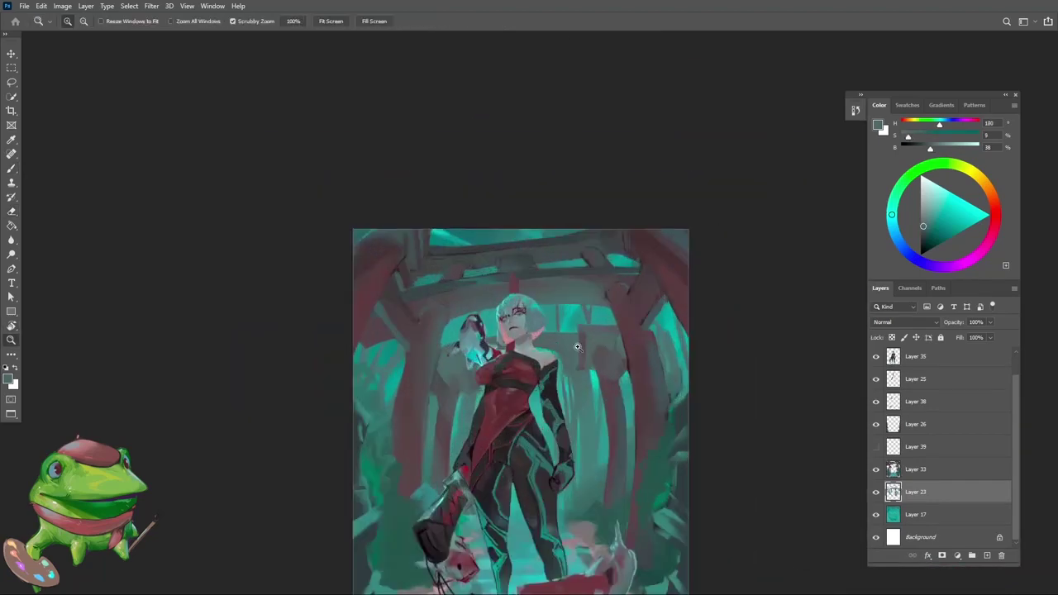
Step: Refine the distant background behind the bare shoulder with the Eraser and sampled grey-greens (H 180, S 10, B 38; H 177, S 19, B 43)
{"action": "key", "text": "b"}
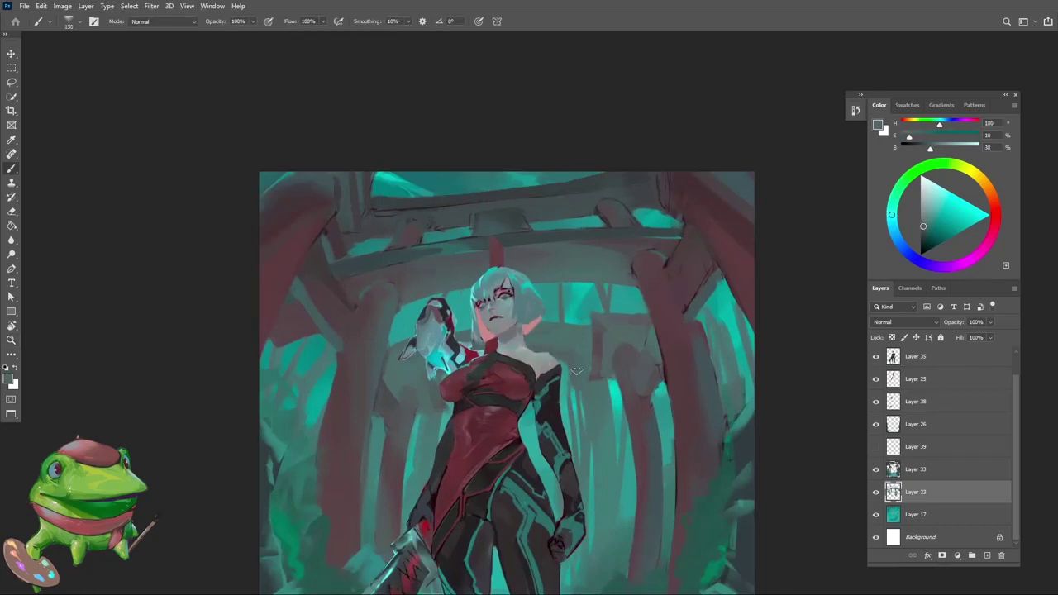
{"action": "key", "text": "space"}
{"action": "mouse_move", "coordinate": [577, 388]}
{"action": "left_mouse_down"}
{"action": "mouse_move", "coordinate": [565, 352]}
{"action": "mouse_move", "coordinate": [548, 382]}
{"action": "left_mouse_up"}
{"action": "key", "text": "z"}
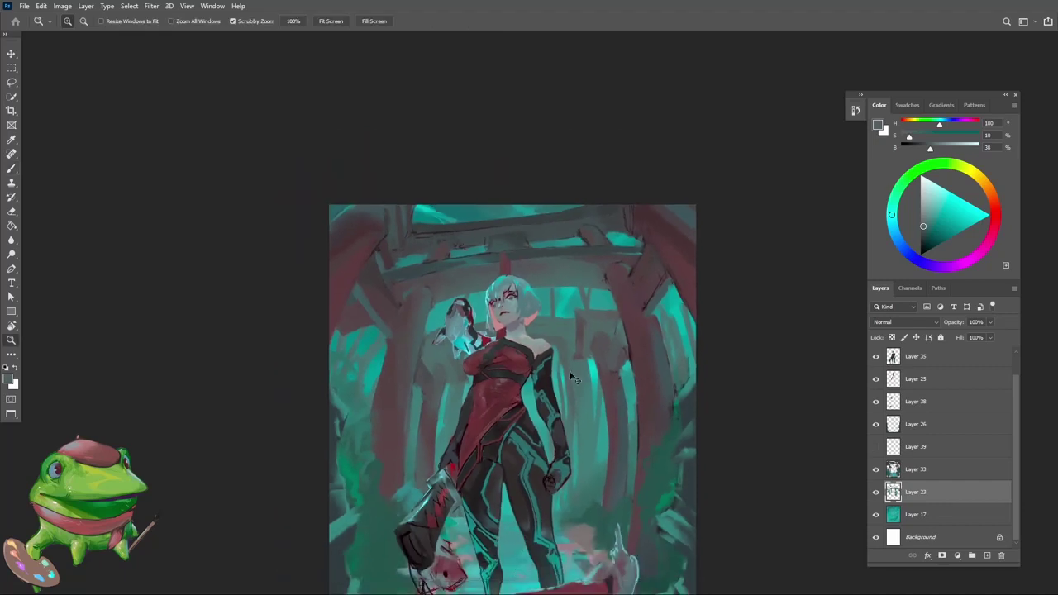
{"action": "key", "text": "b"}
{"action": "scroll", "coordinate": [576, 365], "scroll_direction": "up", "scroll_amount": 2}
{"action": "key", "text": "e"}
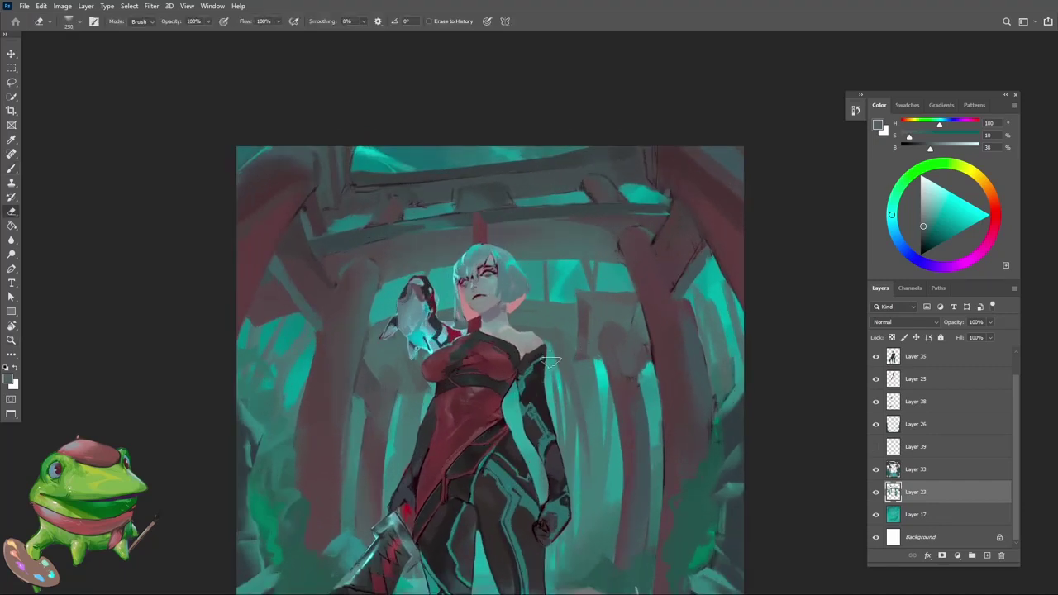
{"action": "key", "text": "b"}
{"action": "left_click_drag", "start_coordinate": [603, 446], "coordinate": [524, 473]}
{"action": "left_click", "coordinate": [568, 368], "text": "alt"}
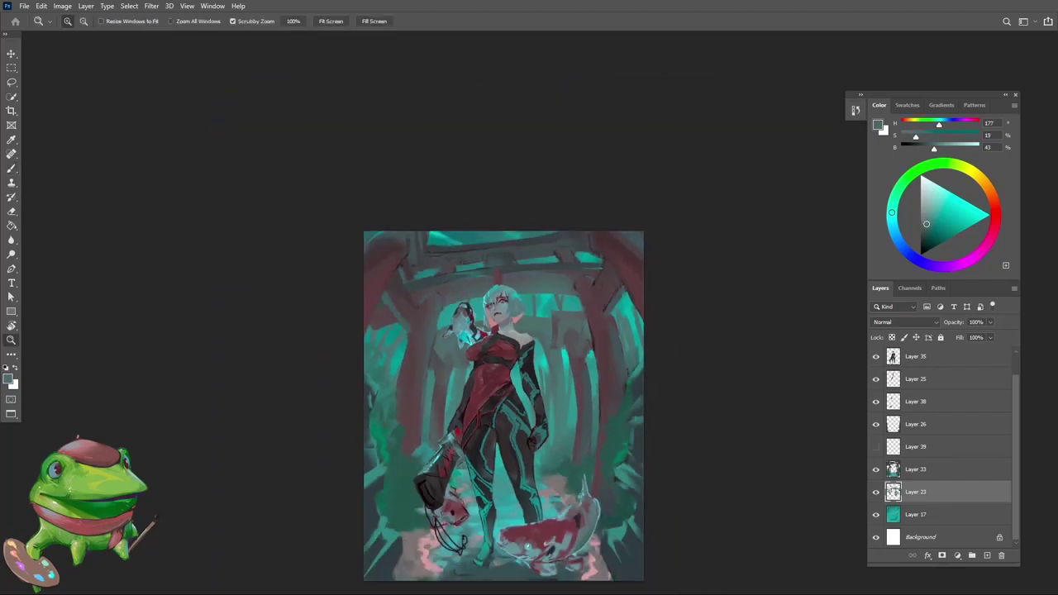
Step: Refine the Layer 23 background beside the lowered arm with sampled grey-green (H 175, S 22, B 44) and the Eraser
{"action": "left_click_drag", "start_coordinate": [557, 439], "coordinate": [583, 433]}
{"action": "left_click", "coordinate": [565, 395], "text": "alt"}
{"action": "mouse_move", "coordinate": [549, 367]}
{"action": "left_mouse_down"}
{"action": "mouse_move", "coordinate": [540, 391]}
{"action": "mouse_move", "coordinate": [570, 357]}
{"action": "mouse_move", "coordinate": [497, 363]}
{"action": "mouse_move", "coordinate": [528, 345]}
{"action": "left_mouse_up"}
{"action": "key", "text": "e"}
{"action": "key", "text": "b"}
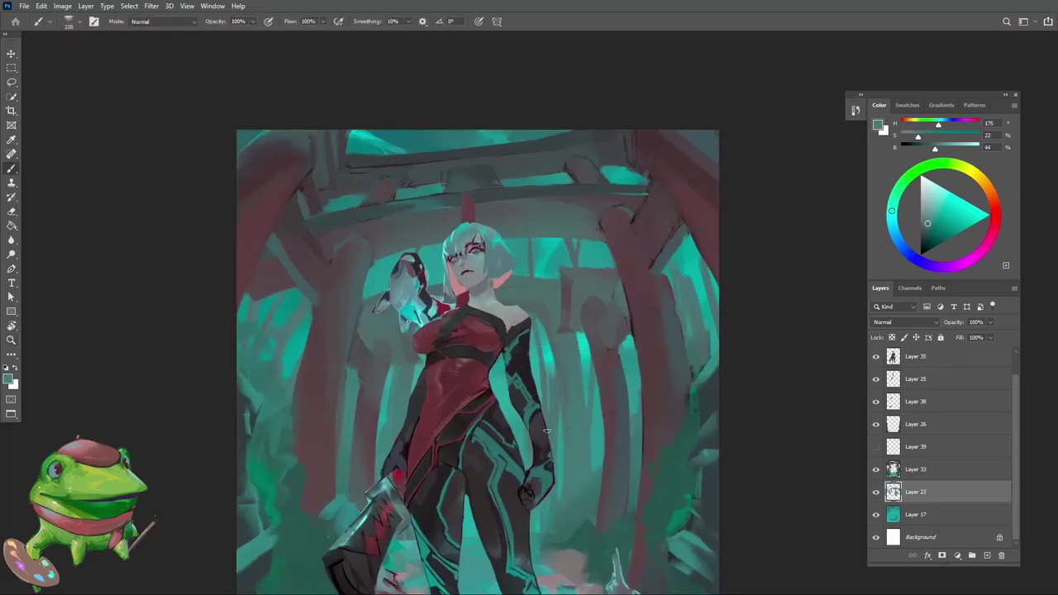
Step: Touch up the background beside the head and bare shoulder with sampled greens (H 176, S 38, B 59; H 175, S 20, B 43), undoing one stroke
{"action": "left_click", "coordinate": [546, 314], "text": "alt"}
{"action": "key", "text": "z"}
{"action": "mouse_move", "coordinate": [544, 314]}
{"action": "left_mouse_down"}
{"action": "mouse_move", "coordinate": [504, 316]}
{"action": "mouse_move", "coordinate": [554, 317]}
{"action": "mouse_move", "coordinate": [518, 296]}
{"action": "mouse_move", "coordinate": [562, 293]}
{"action": "mouse_move", "coordinate": [532, 223]}
{"action": "left_mouse_up"}
{"action": "key", "text": "z"}
{"action": "left_click", "coordinate": [550, 286], "text": "alt"}
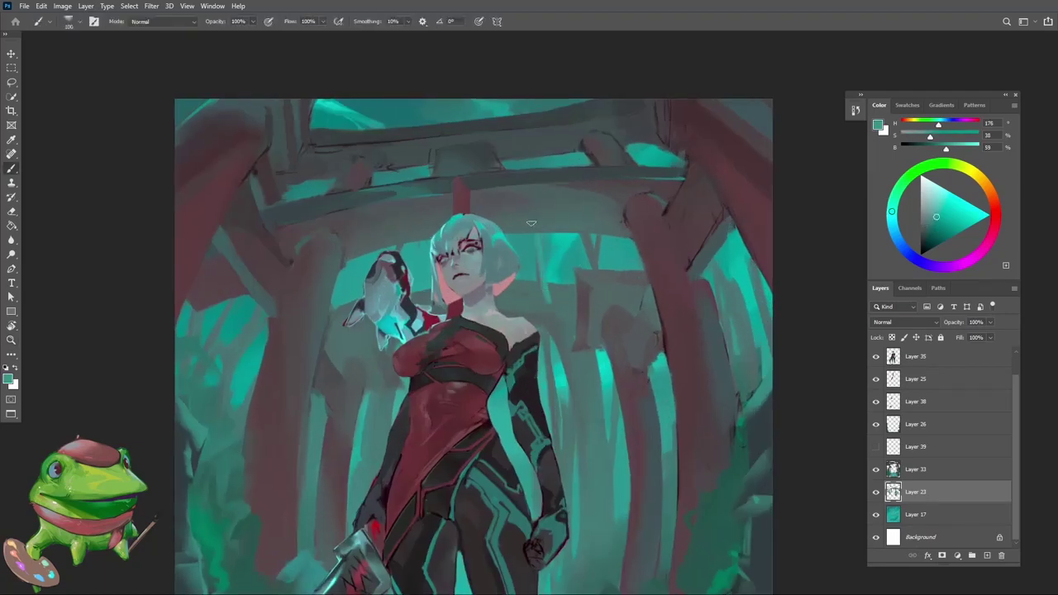
{"action": "key", "text": "ctrl+z"}
{"action": "left_click", "coordinate": [545, 294], "text": "alt"}
{"action": "key", "text": "z"}
{"action": "mouse_move", "coordinate": [543, 307]}
{"action": "left_mouse_down"}
{"action": "mouse_move", "coordinate": [524, 303]}
{"action": "mouse_move", "coordinate": [530, 255]}
{"action": "mouse_move", "coordinate": [521, 360]}
{"action": "left_mouse_up"}
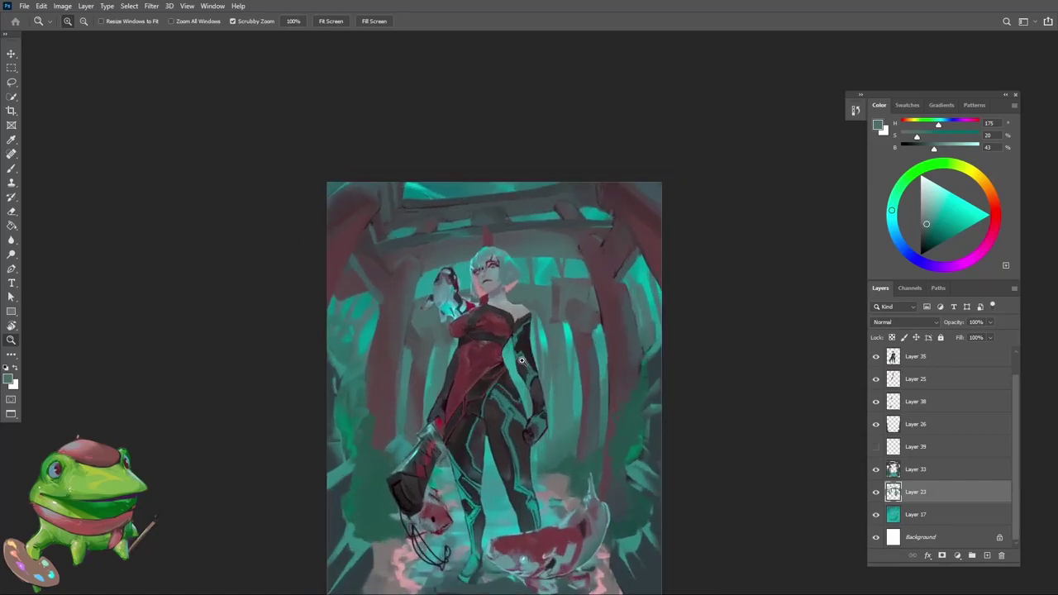
Step: Rework the background below the raised hand with sampled dark grey (H 180, S 9, B 37)
{"action": "mouse_move", "coordinate": [449, 349]}
{"action": "left_mouse_down"}
{"action": "mouse_move", "coordinate": [469, 348]}
{"action": "mouse_move", "coordinate": [428, 332]}
{"action": "mouse_move", "coordinate": [449, 338]}
{"action": "mouse_move", "coordinate": [436, 413]}
{"action": "left_mouse_up"}
{"action": "key", "text": "b"}
{"action": "left_click", "coordinate": [444, 363], "text": "alt"}
{"action": "key", "text": "z"}
{"action": "key", "text": "b"}
{"action": "left_click", "coordinate": [433, 346], "text": "alt"}
{"action": "left_click", "coordinate": [430, 349], "text": "alt"}
{"action": "key", "text": "z"}
{"action": "left_click_drag", "start_coordinate": [525, 378], "coordinate": [517, 305]}
{"action": "left_click_drag", "start_coordinate": [533, 428], "coordinate": [559, 408]}
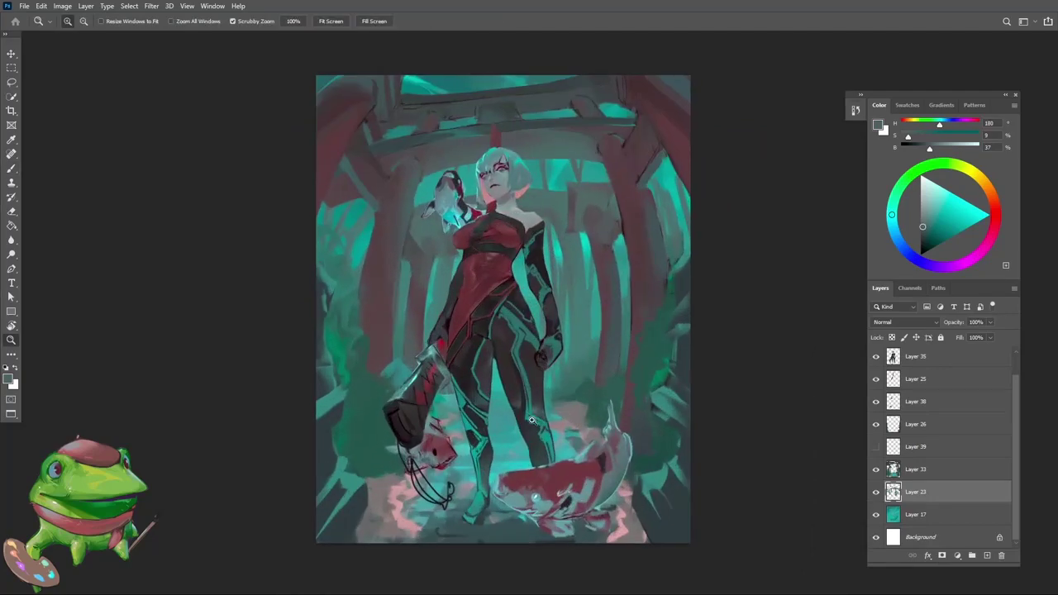
Step: Select the figure's Layer 35, sample its dark tone (H 300, S 3, B 14) and trim the front foot's outline with the Eraser
{"action": "left_click", "coordinate": [494, 468], "text": "ctrl"}
{"action": "left_click_drag", "start_coordinate": [493, 469], "coordinate": [509, 474]}
{"action": "key", "text": "b"}
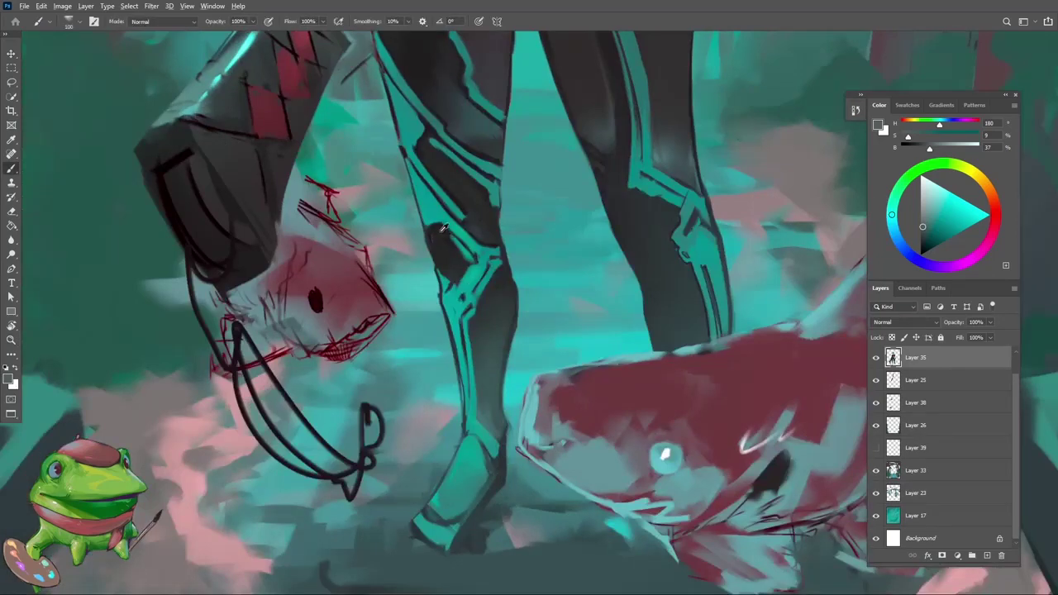
{"action": "left_click", "coordinate": [442, 231], "text": "alt"}
{"action": "left_click_drag", "start_coordinate": [484, 427], "coordinate": [462, 373]}
{"action": "key", "text": "["}
{"action": "key", "text": "z"}
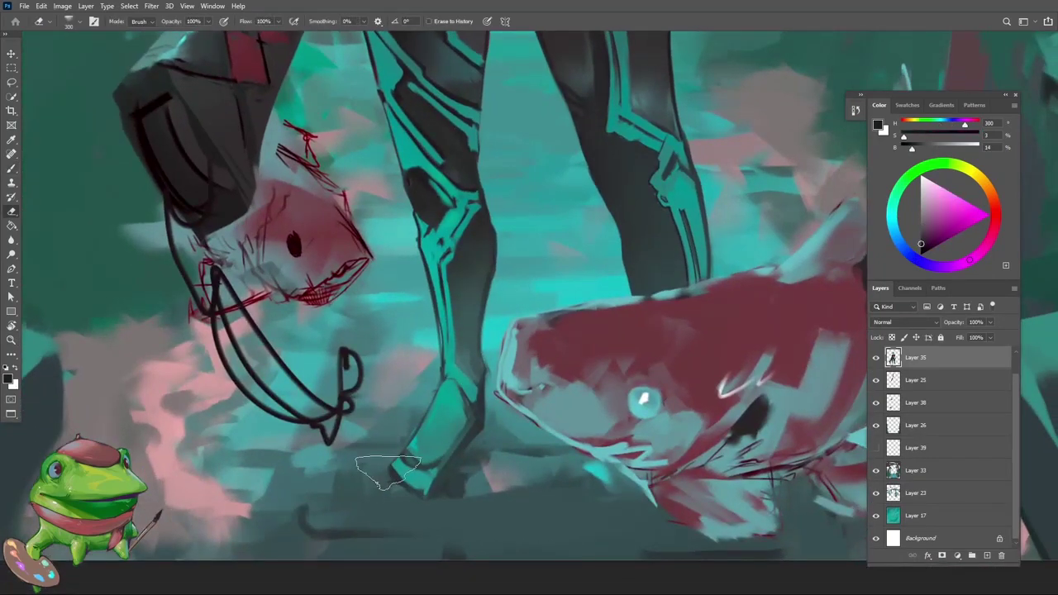
{"action": "mouse_move", "coordinate": [397, 491]}
{"action": "left_mouse_down"}
{"action": "mouse_move", "coordinate": [359, 547]}
{"action": "mouse_move", "coordinate": [415, 464]}
{"action": "mouse_move", "coordinate": [410, 489]}
{"action": "left_mouse_up"}
Step: Repaint the front foot's toes and instep with sampled teal (H 179, S 39, B 53)
{"action": "key", "text": "b"}
{"action": "left_click", "coordinate": [419, 462], "text": "alt"}
{"action": "key", "text": "."}
{"action": "left_click", "coordinate": [442, 438], "text": "alt"}
{"action": "left_click", "coordinate": [429, 450], "text": "alt"}
{"action": "left_click", "coordinate": [418, 481], "text": "alt"}
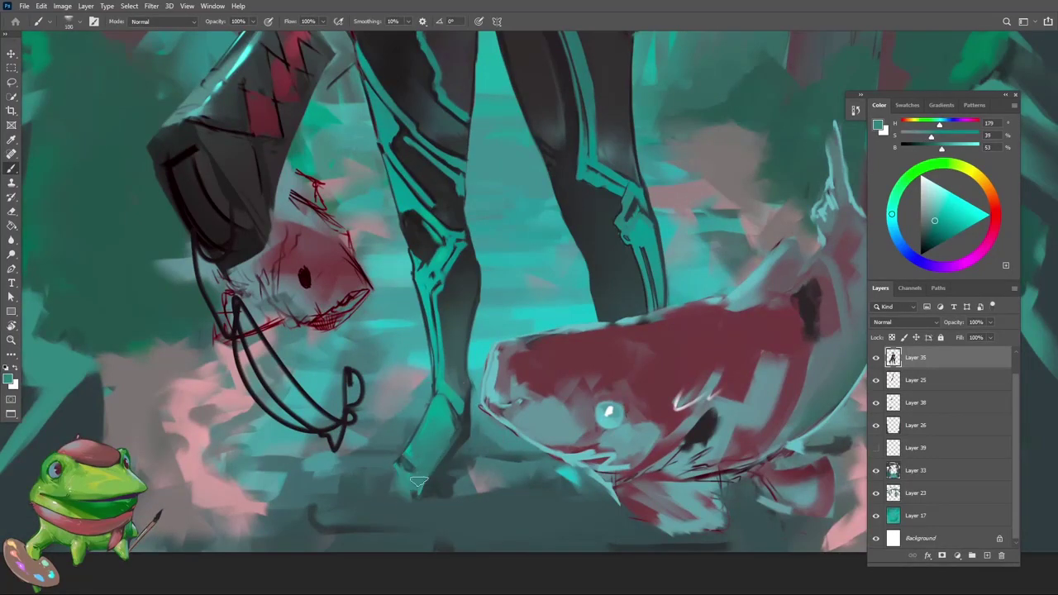
{"action": "left_click_drag", "start_coordinate": [416, 465], "coordinate": [351, 556]}
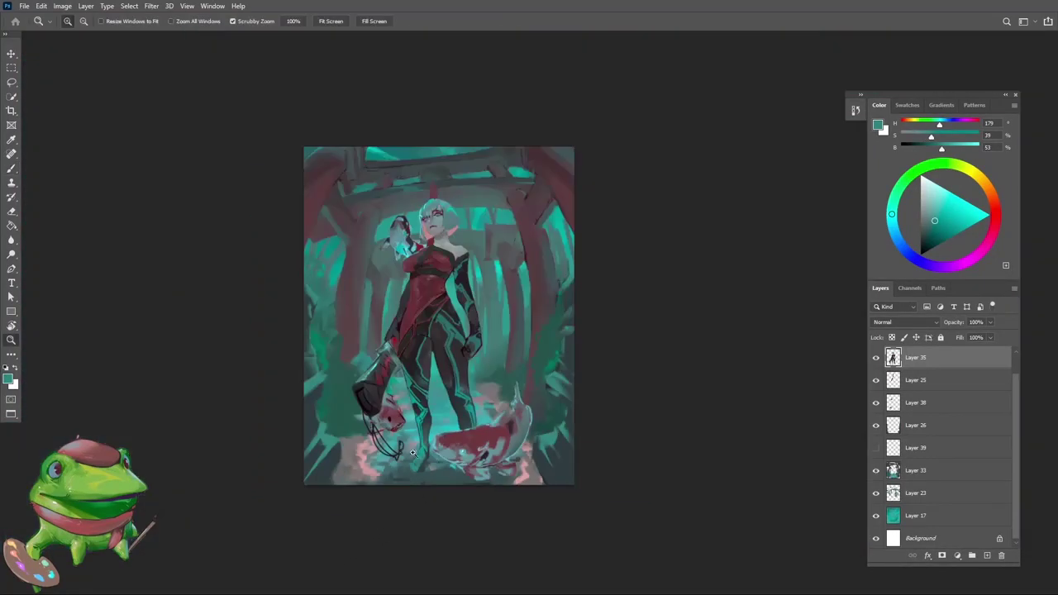
Step: Define the shaded side of the front foot with sampled dark grey-blues (H 190, S 19, B 25; H 189, S 19, B 26)
{"action": "left_click", "coordinate": [413, 453]}
{"action": "left_click", "coordinate": [441, 456]}
{"action": "left_click", "coordinate": [456, 442], "text": "alt"}
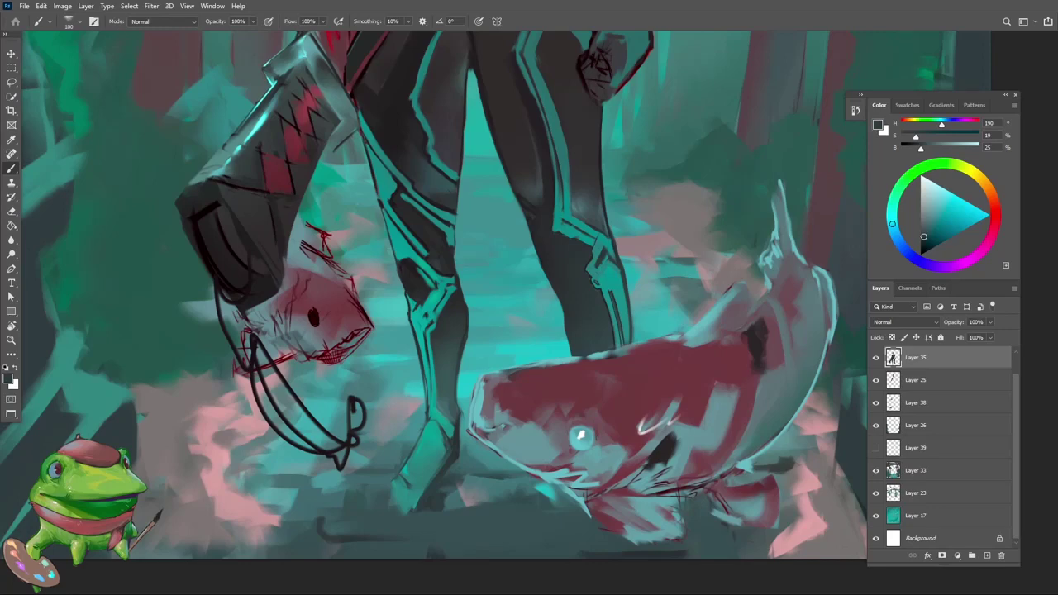
{"action": "left_click", "coordinate": [406, 464]}
{"action": "left_click", "coordinate": [434, 481], "text": "alt"}
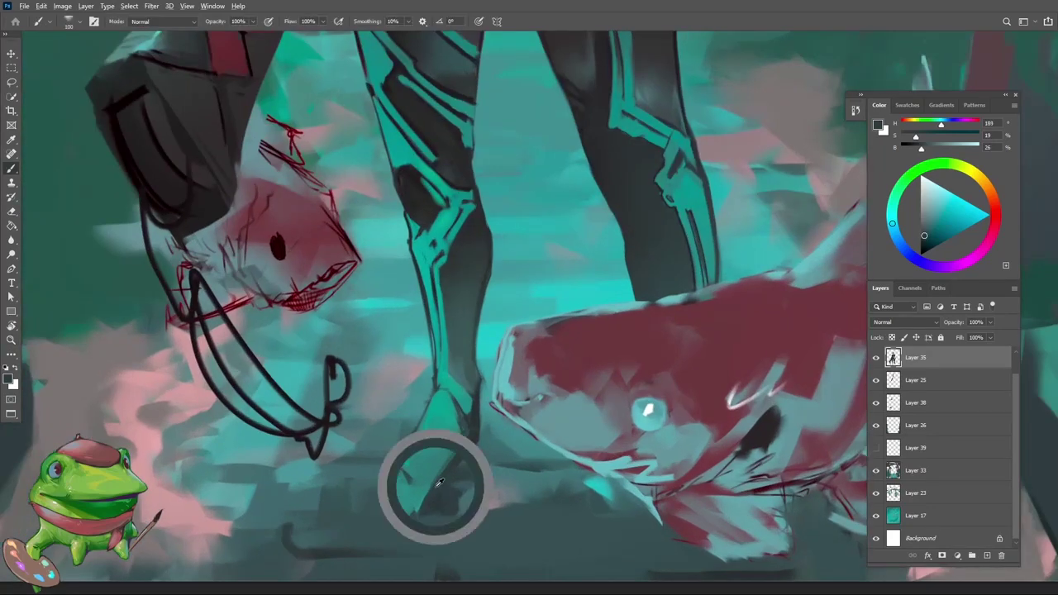
Step: Sharpen the edges of the front foot and toes using a smaller brush and sampled dark teal (H 184, S 21, B 27)
{"action": "left_click", "coordinate": [428, 419], "text": "alt"}
{"action": "mouse_move", "coordinate": [426, 482]}
{"action": "left_mouse_down"}
{"action": "mouse_move", "coordinate": [413, 502]}
{"action": "mouse_move", "coordinate": [404, 493]}
{"action": "mouse_move", "coordinate": [418, 500]}
{"action": "mouse_move", "coordinate": [396, 510]}
{"action": "left_mouse_up"}
{"action": "key", "text": "["}
{"action": "left_click", "coordinate": [422, 510], "text": "alt"}
{"action": "key", "text": "z"}
{"action": "left_click_drag", "start_coordinate": [431, 513], "coordinate": [366, 571]}
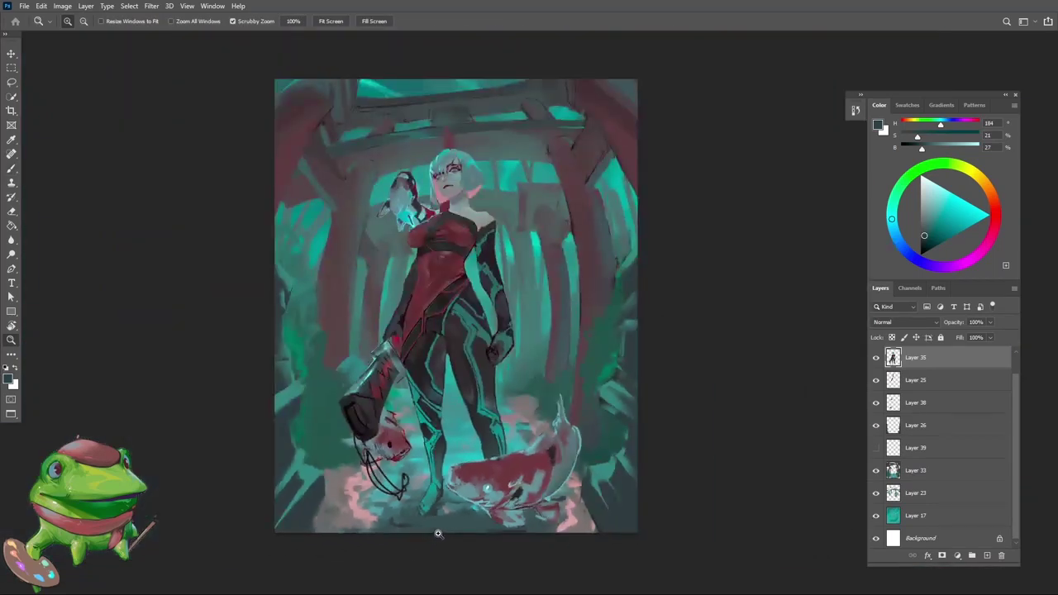
Step: Select the fish's layer, then hide and show it to check what it contains
{"action": "left_click_drag", "start_coordinate": [438, 534], "coordinate": [483, 502]}
{"action": "left_click_drag", "start_coordinate": [476, 463], "coordinate": [500, 463]}
{"action": "left_click_drag", "start_coordinate": [501, 464], "coordinate": [591, 496]}
{"action": "left_click", "coordinate": [536, 486], "text": "ctrl"}
{"action": "left_click_drag", "start_coordinate": [566, 495], "coordinate": [575, 495]}
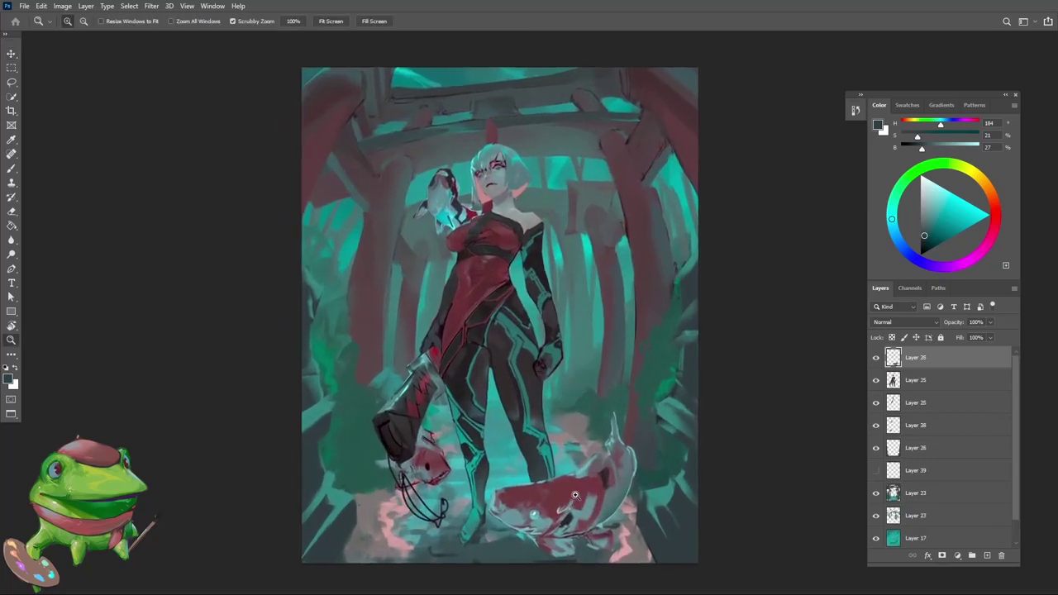
{"action": "scroll", "coordinate": [541, 505], "scroll_direction": "down", "scroll_amount": 1}
{"action": "key", "text": "ctrl+t"}
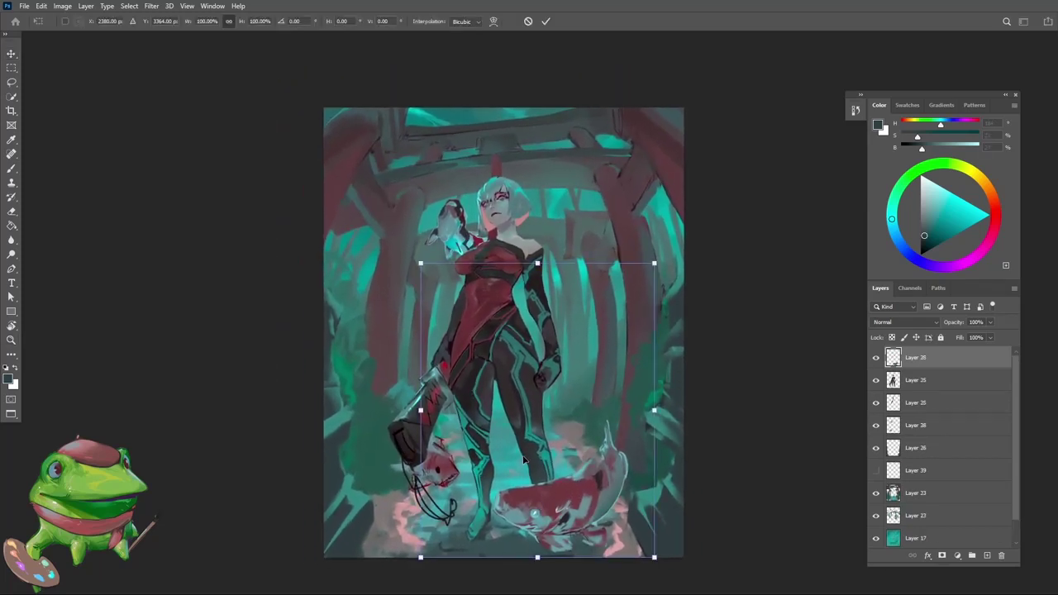
{"action": "key", "text": "Escape"}
{"action": "left_click", "coordinate": [876, 358]}
{"action": "left_click", "coordinate": [876, 358]}
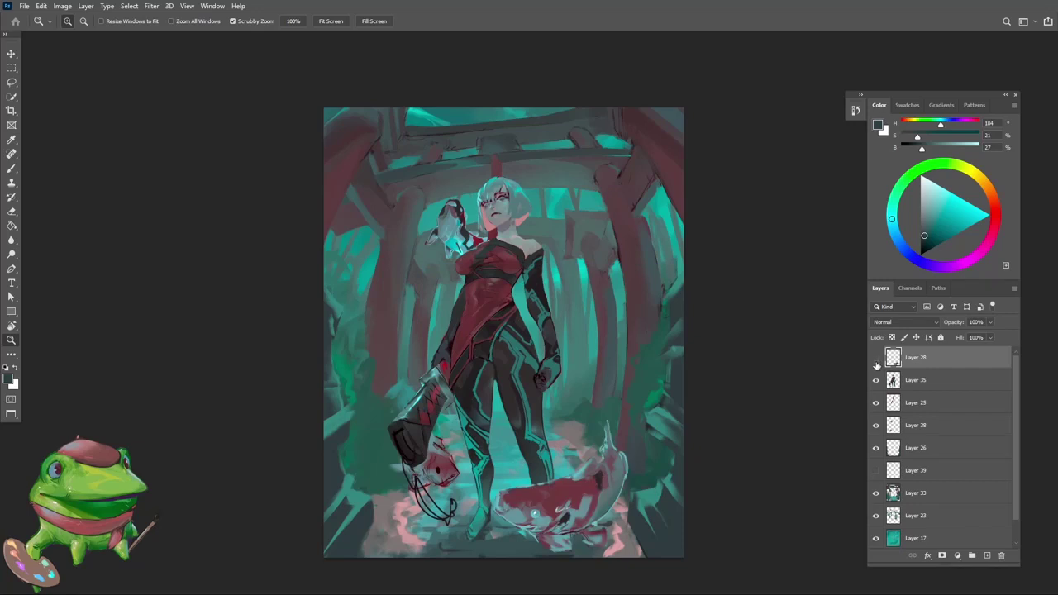
{"action": "left_click", "coordinate": [876, 358]}
{"action": "left_click", "coordinate": [876, 358]}
Step: Lasso and remove the stray marks outside the fish on its layer, and check the layer's transform bounds
{"action": "key", "text": "l"}
{"action": "mouse_move", "coordinate": [533, 417]}
{"action": "left_mouse_down"}
{"action": "mouse_move", "coordinate": [616, 326]}
{"action": "mouse_move", "coordinate": [340, 450]}
{"action": "mouse_move", "coordinate": [486, 484]}
{"action": "mouse_move", "coordinate": [541, 405]}
{"action": "left_mouse_up"}
{"action": "key", "text": "ctrl+d"}
{"action": "key", "text": "ctrl+t"}
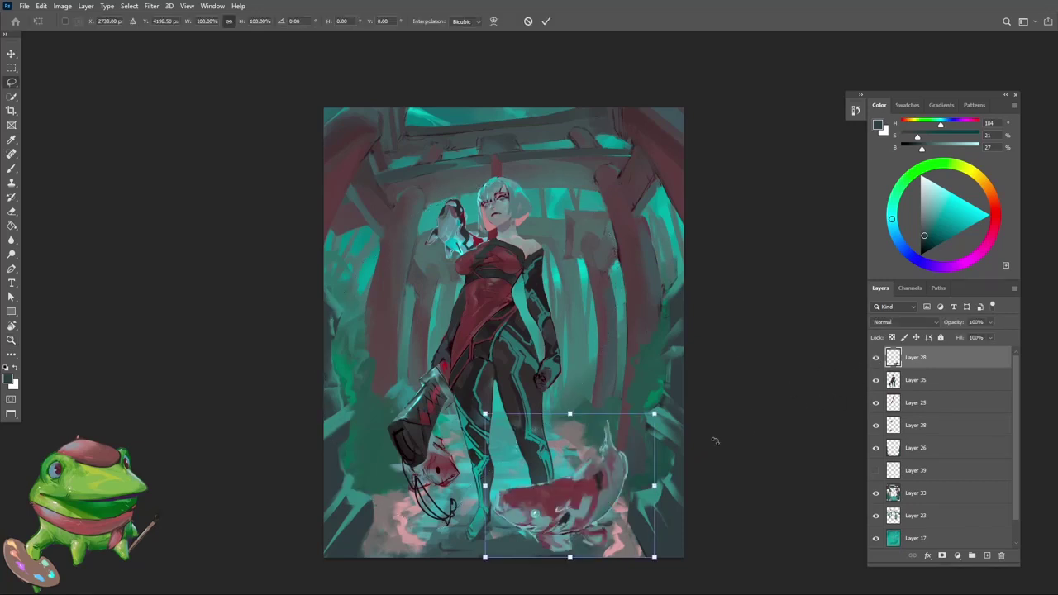
{"action": "key", "text": "Escape"}
Step: Scale the fish down slightly and reposition it on the ground with Free Transform
{"action": "key", "text": "z"}
{"action": "mouse_move", "coordinate": [612, 505]}
{"action": "left_mouse_down"}
{"action": "mouse_move", "coordinate": [580, 501]}
{"action": "mouse_move", "coordinate": [600, 497]}
{"action": "left_mouse_up"}
{"action": "key", "text": "ctrl+t"}
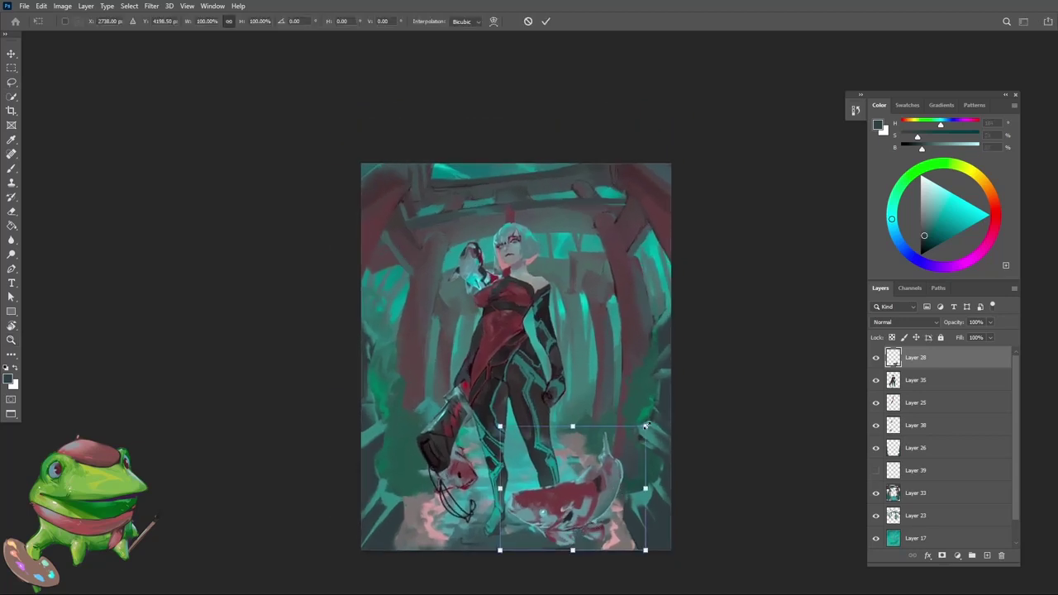
{"action": "left_click_drag", "start_coordinate": [645, 427], "coordinate": [636, 432]}
{"action": "left_click_drag", "start_coordinate": [605, 494], "coordinate": [568, 529]}
{"action": "key", "text": "Return"}
Step: Flip the canvas horizontally and select the ground's Layer 33
{"action": "key", "text": "z"}
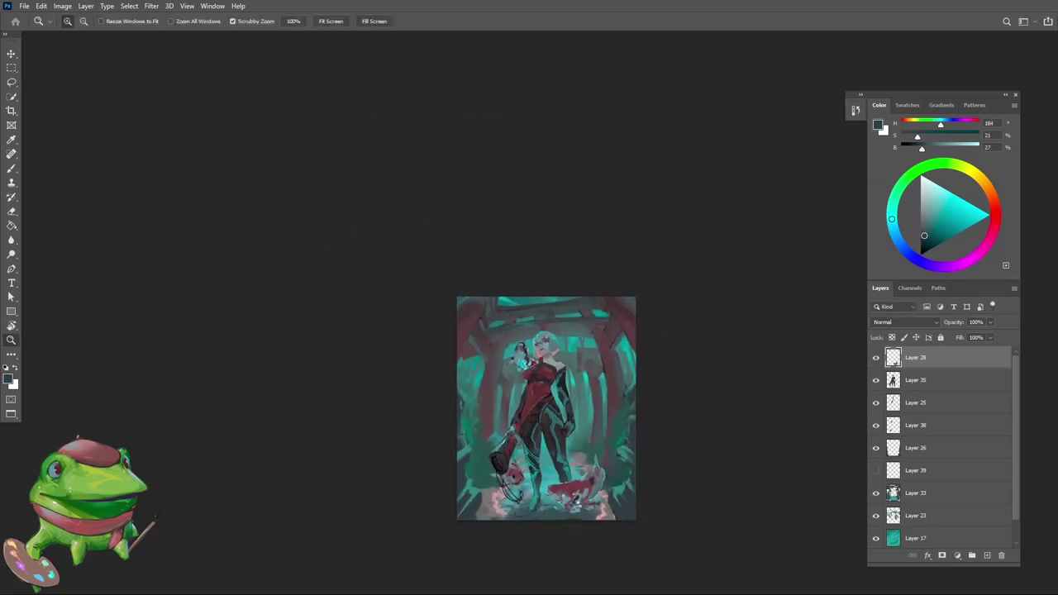
{"action": "key", "text": "ctrl+shift+h"}
{"action": "left_click_drag", "start_coordinate": [576, 491], "coordinate": [594, 479]}
{"action": "key", "text": "v"}
{"action": "left_click", "coordinate": [548, 524]}
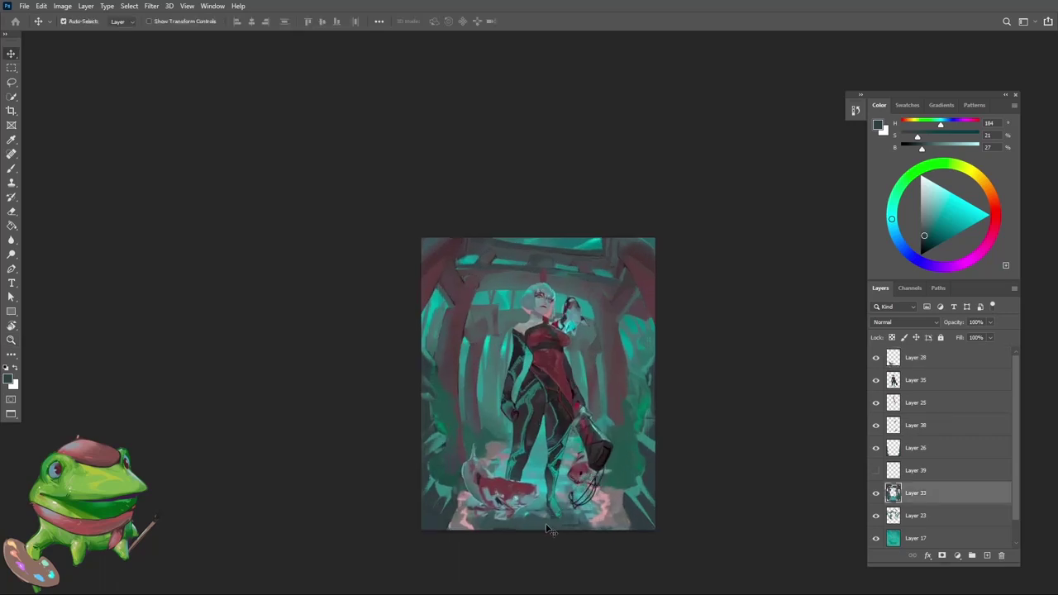
Step: Paint the ground around the front foot on Layer 33 with sampled greys (H 8, S 6, B 49; H 192, S 20, B 49)
{"action": "key", "text": "z"}
{"action": "mouse_move", "coordinate": [568, 527]}
{"action": "left_mouse_down"}
{"action": "mouse_move", "coordinate": [527, 537]}
{"action": "mouse_move", "coordinate": [621, 514]}
{"action": "left_mouse_up"}
{"action": "key", "text": "b"}
{"action": "left_click", "coordinate": [611, 518], "text": "alt"}
{"action": "key", "text": "z"}
{"action": "key", "text": "b"}
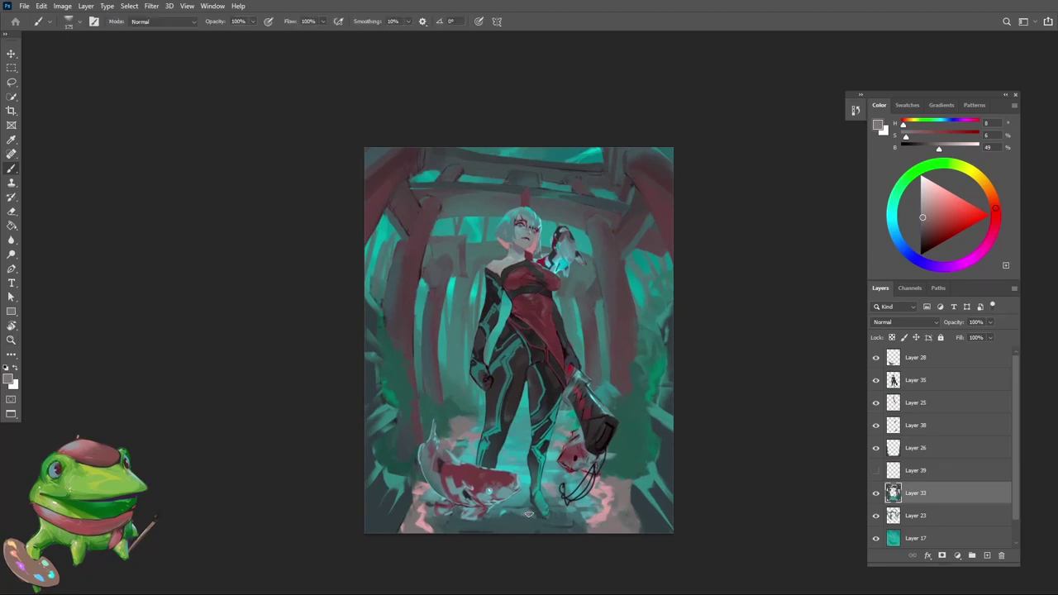
{"action": "left_click", "coordinate": [523, 513], "text": "alt"}
{"action": "key", "text": "z"}
{"action": "left_click_drag", "start_coordinate": [542, 508], "coordinate": [510, 527]}
{"action": "left_click_drag", "start_coordinate": [566, 488], "coordinate": [543, 449]}
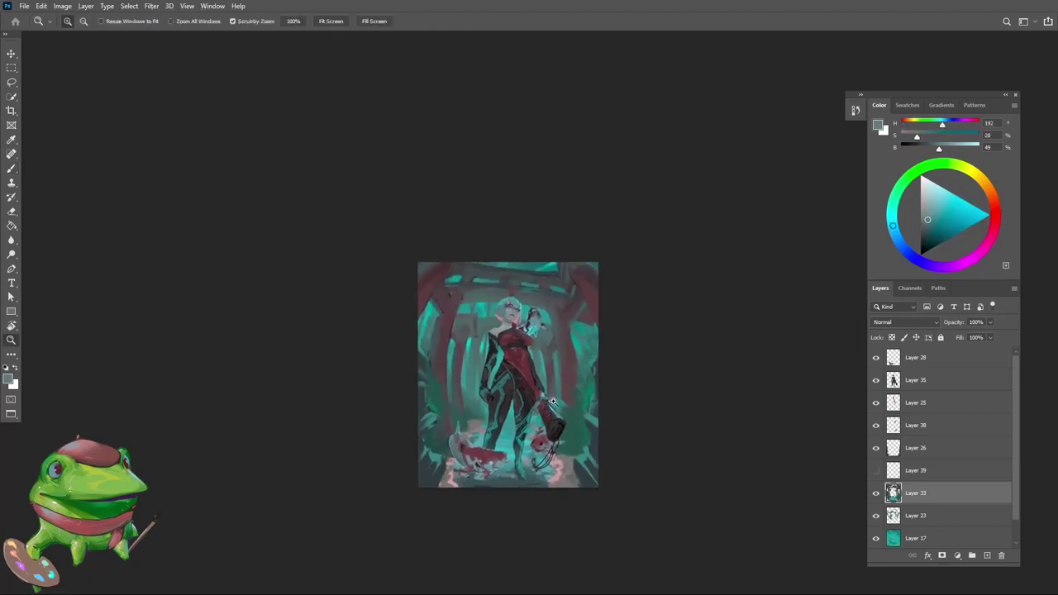
{"action": "left_click_drag", "start_coordinate": [515, 395], "coordinate": [526, 390]}
{"action": "left_click_drag", "start_coordinate": [574, 404], "coordinate": [576, 379]}
{"action": "left_click_drag", "start_coordinate": [550, 385], "coordinate": [571, 355]}
{"action": "left_click_drag", "start_coordinate": [572, 403], "coordinate": [591, 427]}
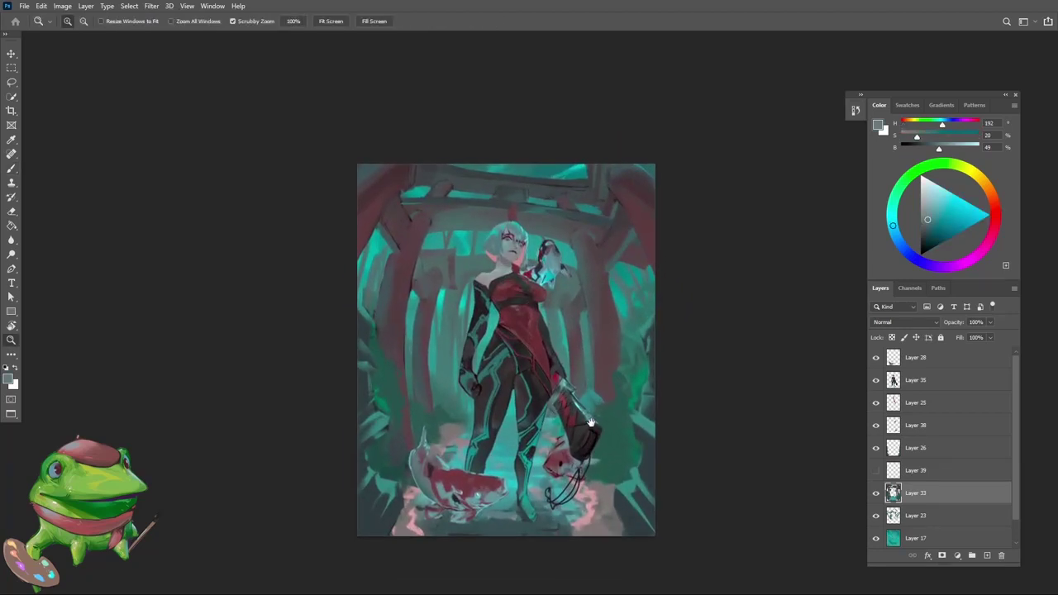
Step: Touch up the background beside the figure's weapon arm on Layer 33 with teal tones sampled from the ground
{"action": "key", "text": "b"}
{"action": "left_click", "coordinate": [574, 531], "text": "alt"}
{"action": "left_click", "coordinate": [562, 489], "text": "alt"}
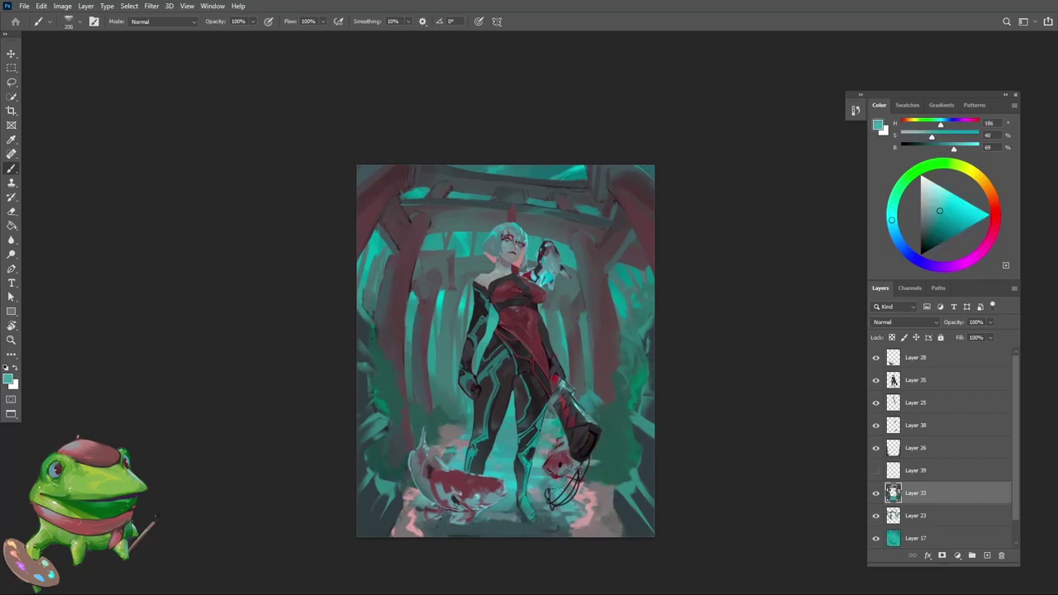
{"action": "mouse_move", "coordinate": [561, 362]}
{"action": "left_mouse_down"}
{"action": "mouse_move", "coordinate": [558, 384]}
{"action": "mouse_move", "coordinate": [553, 364]}
{"action": "left_mouse_up"}
{"action": "key", "text": "v"}
{"action": "key", "text": "e"}
{"action": "scroll", "coordinate": [596, 343], "scroll_direction": "up", "scroll_amount": 2}
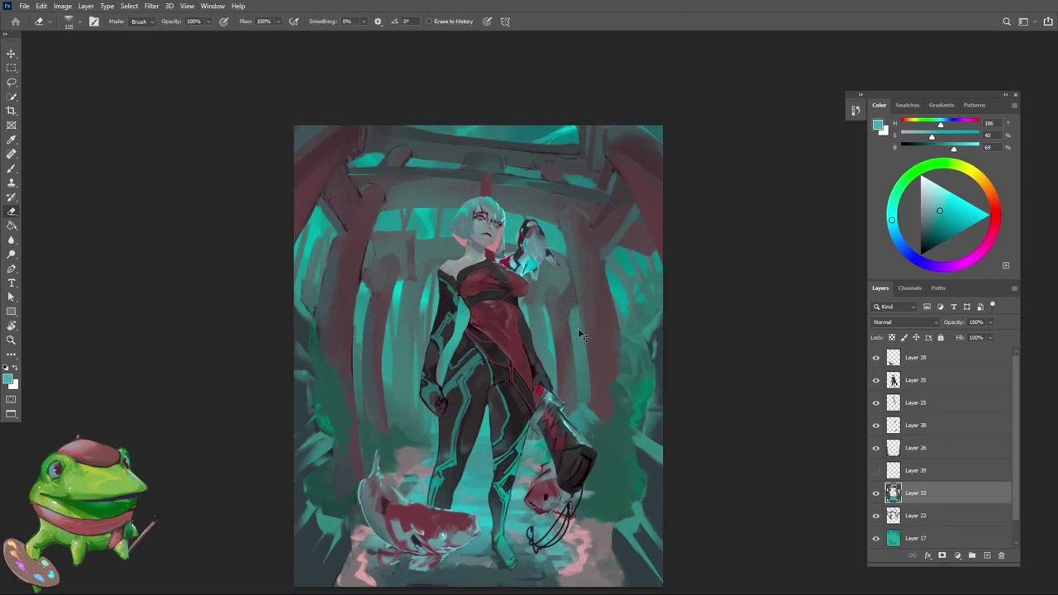
Step: Refine the right-hand gate pillar and its beam on Layer 33 with sampled muted dark reds
{"action": "key", "text": "b"}
{"action": "left_click", "coordinate": [612, 341], "text": "alt"}
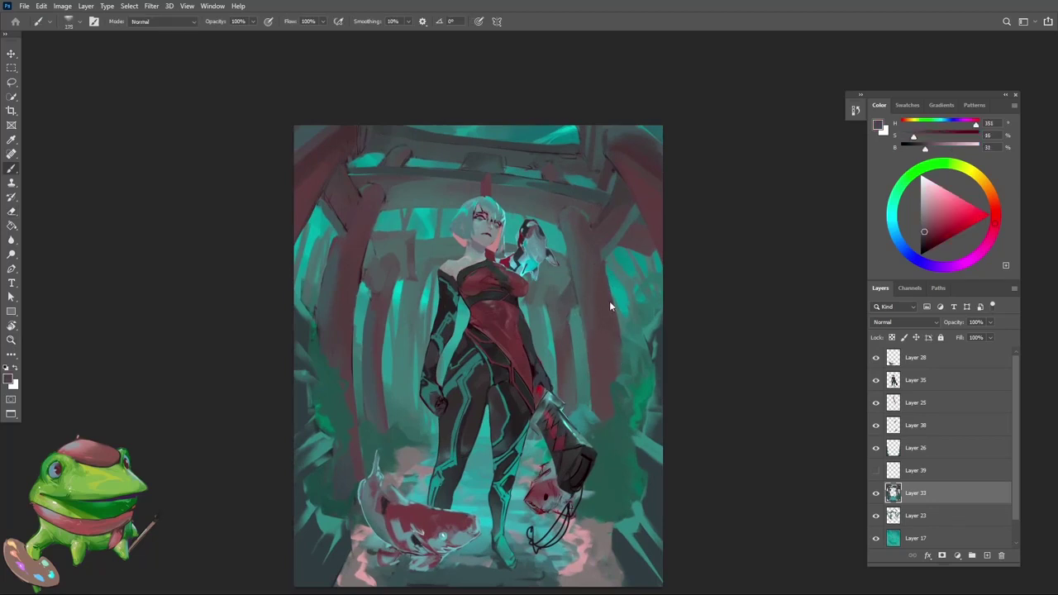
{"action": "key", "text": "z"}
{"action": "left_click_drag", "start_coordinate": [610, 355], "coordinate": [584, 383]}
{"action": "mouse_move", "coordinate": [578, 274]}
{"action": "left_mouse_down"}
{"action": "mouse_move", "coordinate": [603, 278]}
{"action": "mouse_move", "coordinate": [593, 324]}
{"action": "mouse_move", "coordinate": [664, 296]}
{"action": "left_mouse_up"}
{"action": "key", "text": "b"}
{"action": "left_click", "coordinate": [576, 261], "text": "alt"}
{"action": "key", "text": "z"}
{"action": "key", "text": "b"}
{"action": "left_click", "coordinate": [654, 310], "text": "alt"}
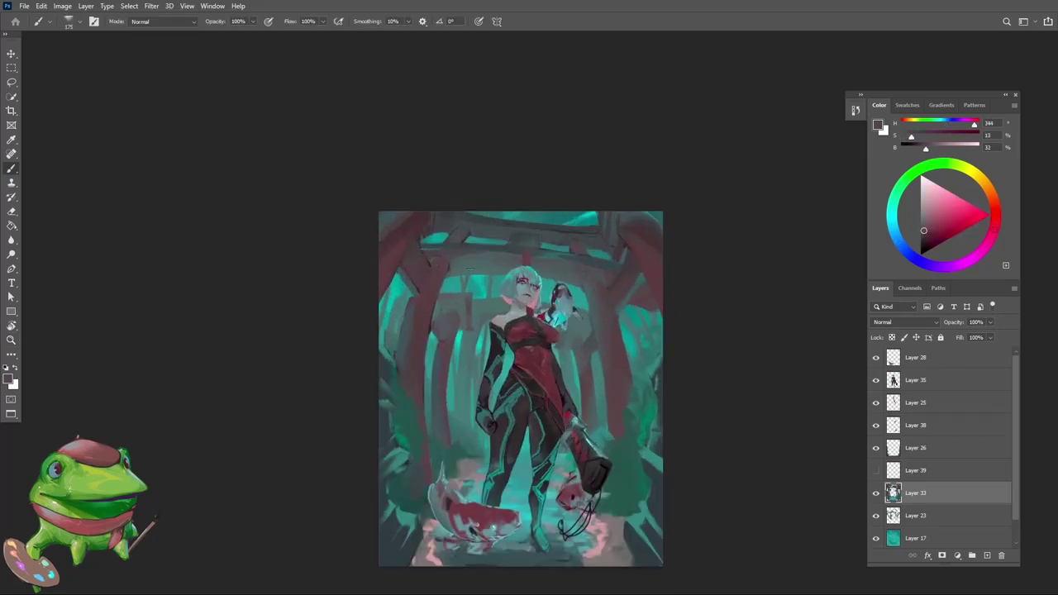
Step: Paint a muted maroon beam section beside the left-hand pillar with a colour sampled from the gate's woodwork
{"action": "key", "text": "z"}
{"action": "left_click_drag", "start_coordinate": [421, 244], "coordinate": [450, 250]}
{"action": "key", "text": "b"}
{"action": "left_click", "coordinate": [441, 259], "text": "alt"}
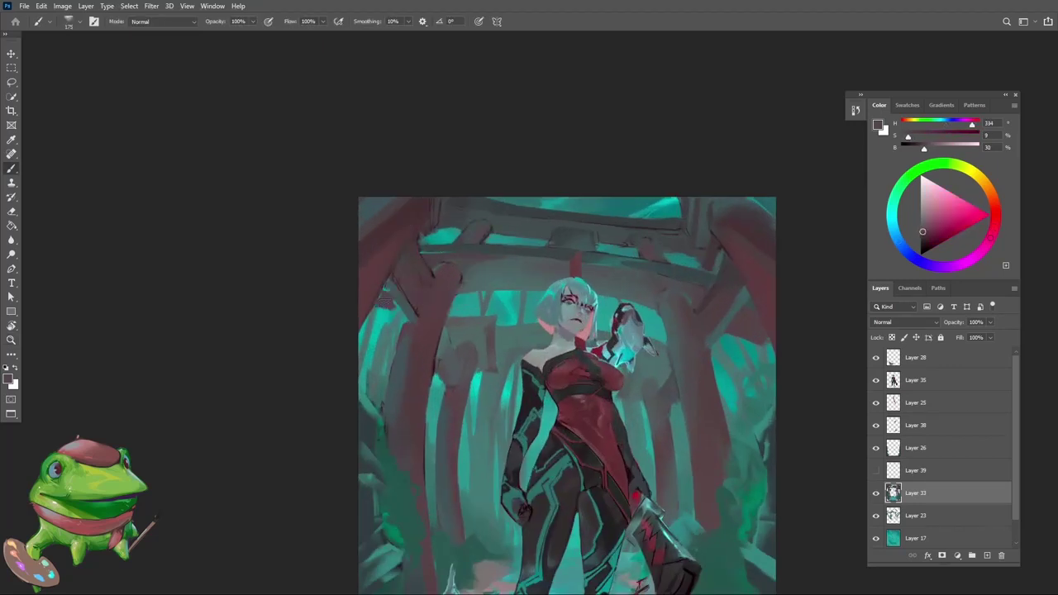
{"action": "key", "text": "z"}
{"action": "left_click", "coordinate": [370, 400], "text": "alt"}
{"action": "left_click", "coordinate": [459, 308]}
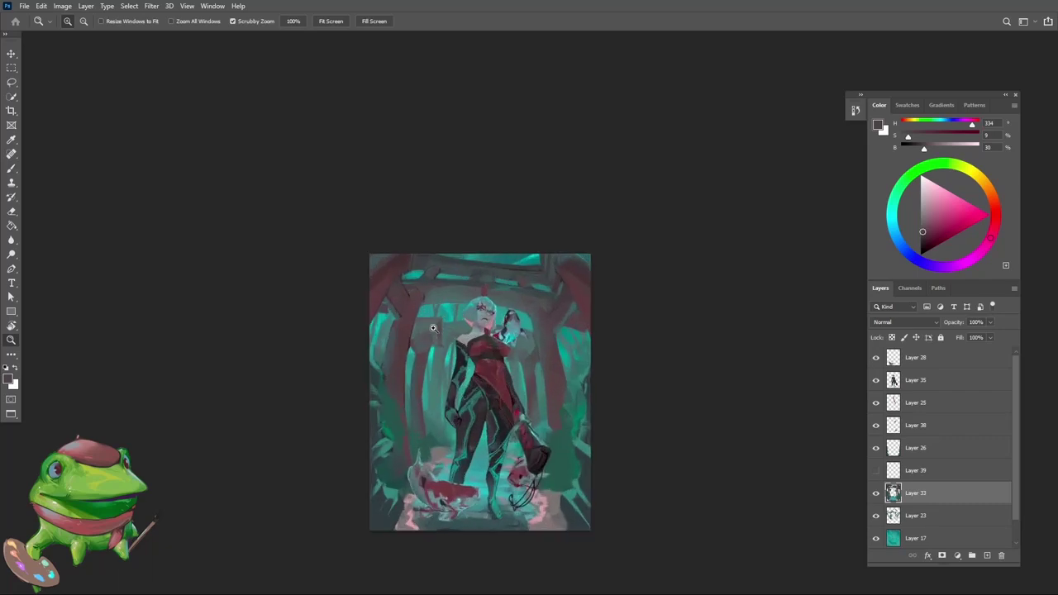
{"action": "left_click", "coordinate": [432, 328]}
Step: Select Layer 23 and soften the foliage at the painting's left edge with a large brush in sampled grey-teal
{"action": "key", "text": "alt+bracketleft"}
{"action": "key", "text": "b"}
{"action": "left_click", "coordinate": [369, 319], "text": "alt"}
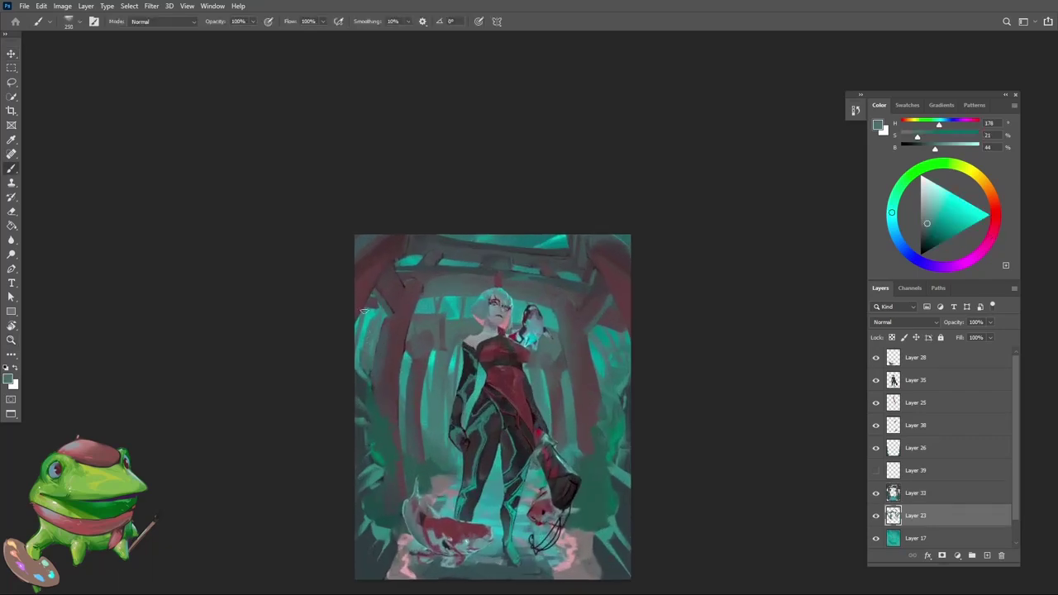
{"action": "key", "text": "bracketright"}
{"action": "key", "text": "bracketright"}
{"action": "key", "text": "bracketright"}
{"action": "left_click_drag", "start_coordinate": [363, 312], "coordinate": [361, 346]}
{"action": "key", "text": "ctrl+z"}
{"action": "key", "text": "e"}
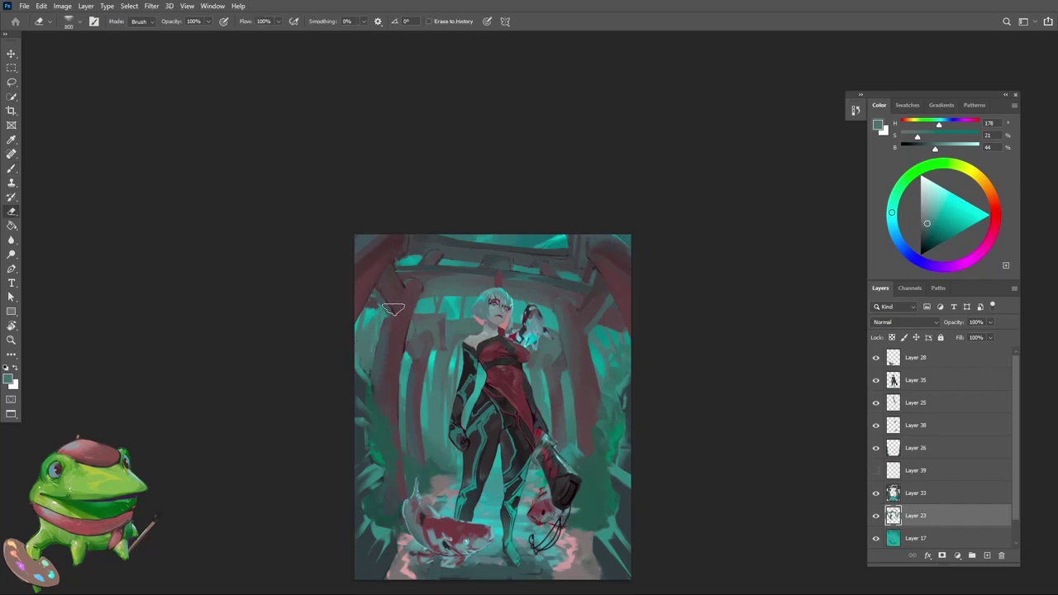
{"action": "key", "text": "b"}
{"action": "left_click", "coordinate": [362, 340], "text": "alt"}
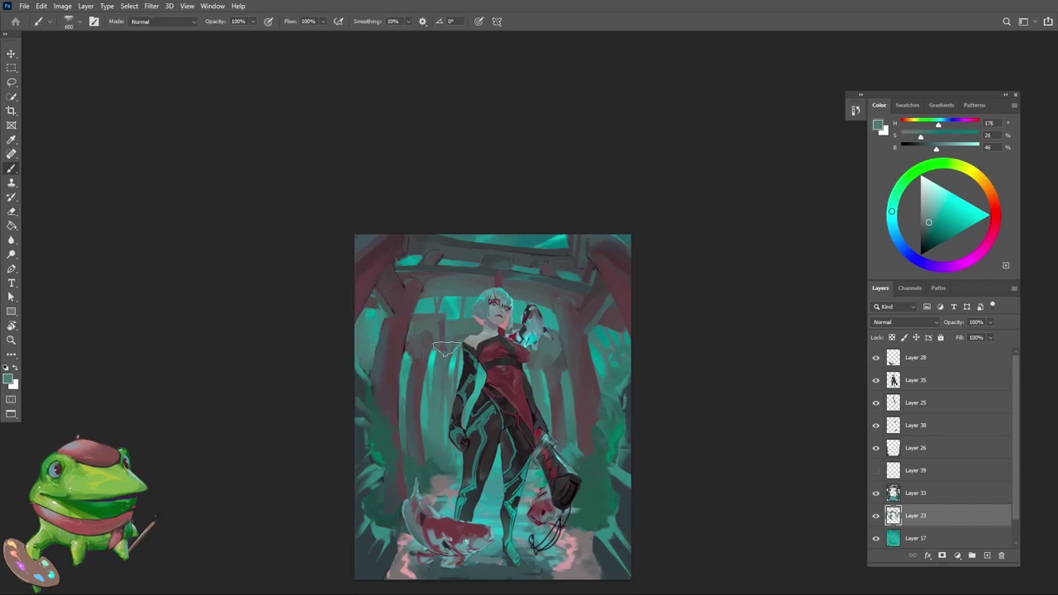
Step: Sample teals around the left-hand pillars and blend them into the foliage behind those pillars on Layer 23
{"action": "key", "text": "z"}
{"action": "left_click_drag", "start_coordinate": [446, 348], "coordinate": [413, 351]}
{"action": "left_click_drag", "start_coordinate": [545, 331], "coordinate": [587, 325]}
{"action": "key", "text": "b"}
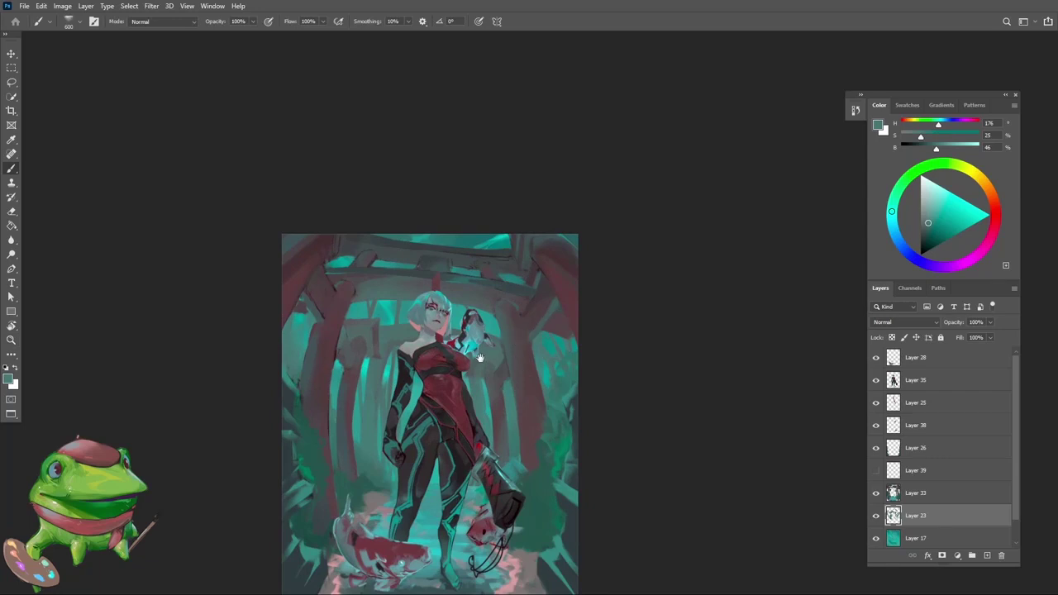
{"action": "left_click_drag", "start_coordinate": [480, 358], "coordinate": [516, 331]}
{"action": "key", "text": "z"}
{"action": "mouse_move", "coordinate": [502, 329]}
{"action": "left_mouse_down"}
{"action": "mouse_move", "coordinate": [473, 397]}
{"action": "mouse_move", "coordinate": [548, 377]}
{"action": "left_mouse_up"}
{"action": "key", "text": "b"}
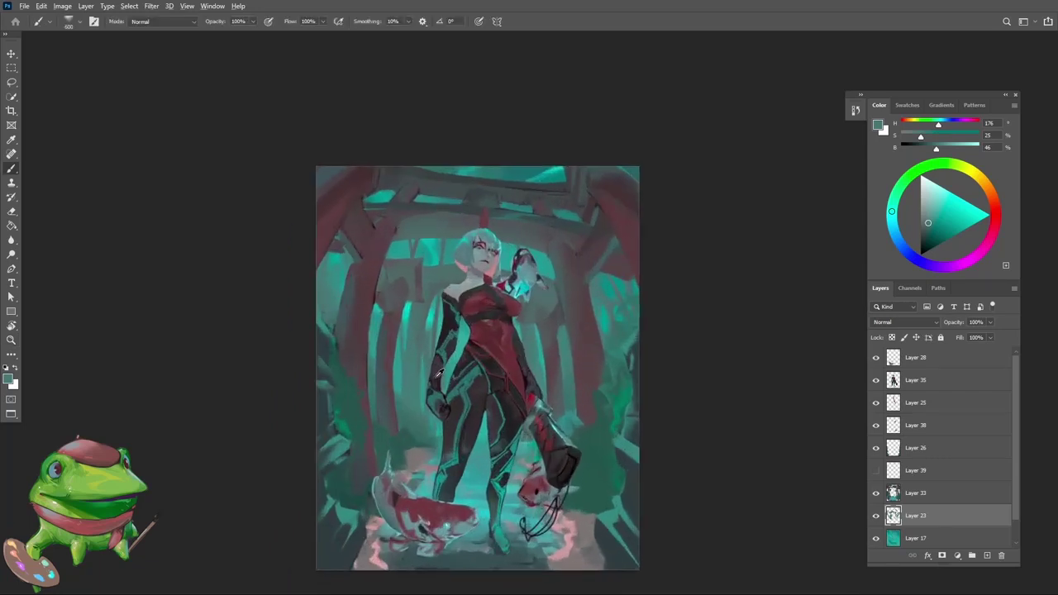
{"action": "left_click", "coordinate": [388, 403], "text": "alt"}
{"action": "left_click", "coordinate": [371, 362], "text": "alt"}
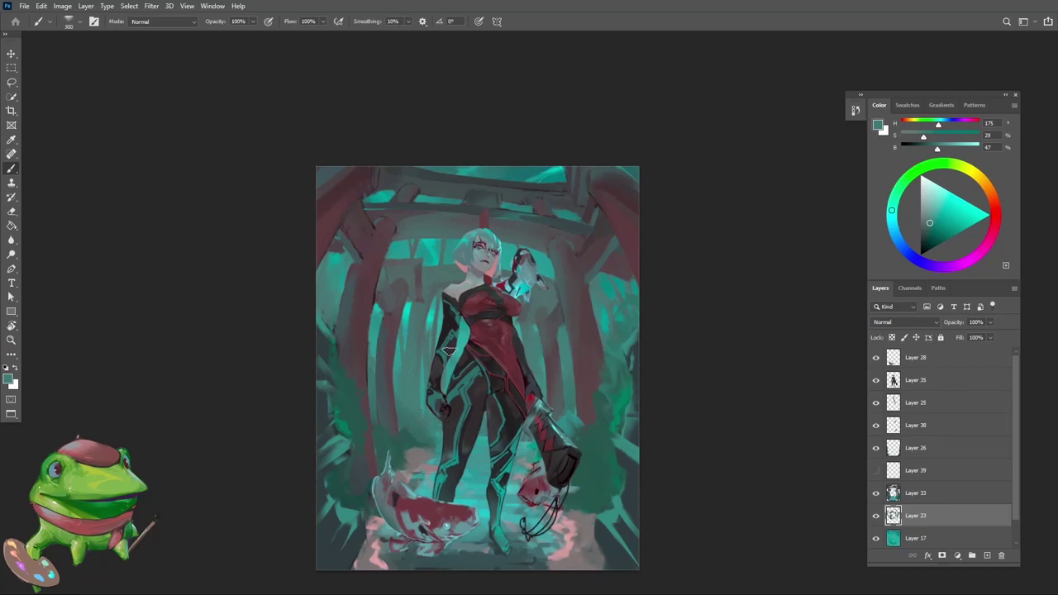
Step: Blend sampled teals into the misty background between the pillars and over the left-edge foliage on Layer 23
{"action": "mouse_move", "coordinate": [463, 394]}
{"action": "left_mouse_down"}
{"action": "mouse_move", "coordinate": [421, 438]}
{"action": "mouse_move", "coordinate": [489, 378]}
{"action": "left_mouse_up"}
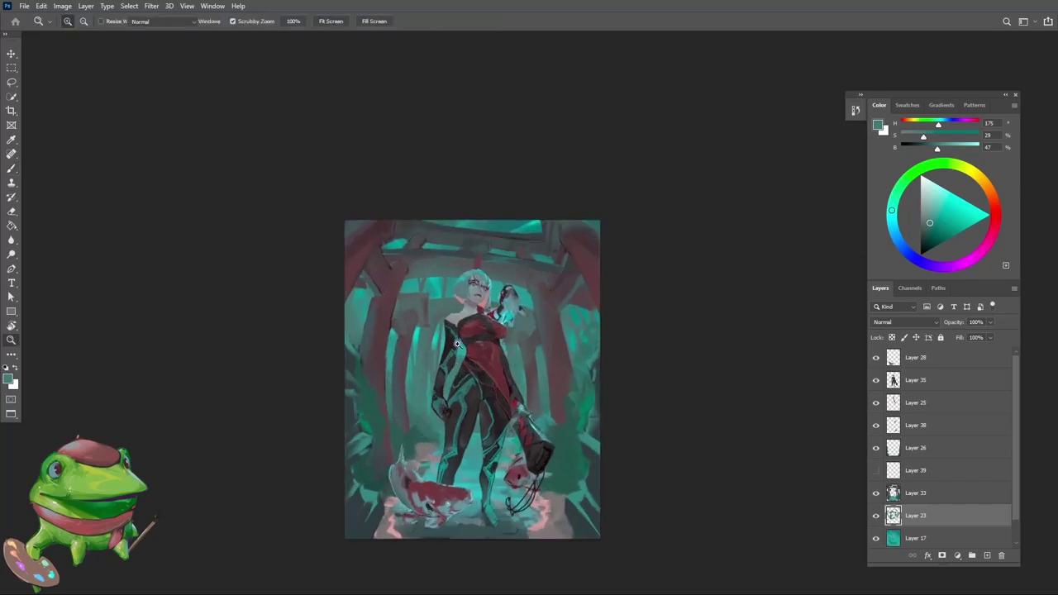
{"action": "key", "text": "["}
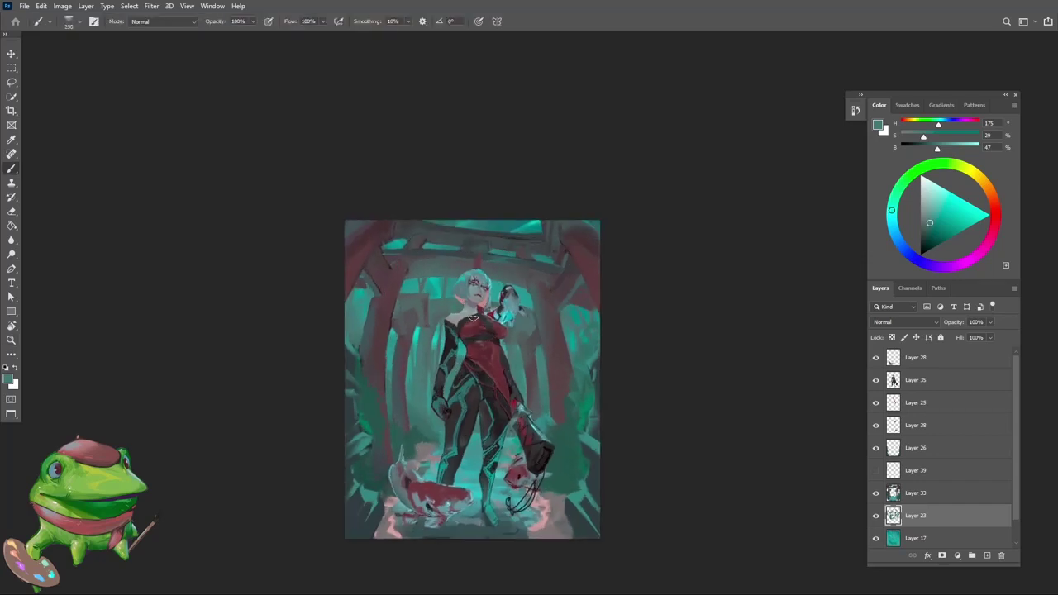
{"action": "left_click", "coordinate": [457, 303], "text": "alt"}
{"action": "left_click", "coordinate": [512, 353], "text": "alt"}
{"action": "left_click_drag", "start_coordinate": [506, 361], "coordinate": [483, 415]}
{"action": "left_click_drag", "start_coordinate": [542, 351], "coordinate": [563, 349]}
{"action": "left_click", "coordinate": [555, 358], "text": "alt"}
{"action": "key", "text": "]"}
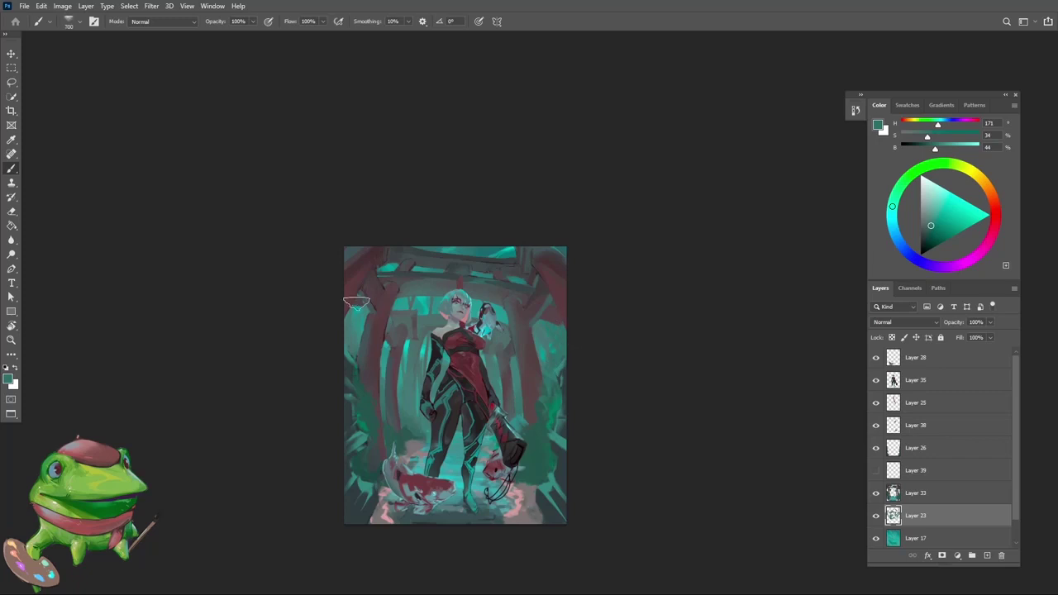
{"action": "left_click_drag", "start_coordinate": [379, 291], "coordinate": [371, 359]}
Step: Flip the canvas horizontally and erase excess teal haze between the pillars on Layer 23
{"action": "key", "text": "ctrl+shift+h"}
{"action": "left_click_drag", "start_coordinate": [483, 355], "coordinate": [493, 382]}
{"action": "left_click_drag", "start_coordinate": [464, 361], "coordinate": [449, 362]}
{"action": "key", "text": "e"}
{"action": "mouse_move", "coordinate": [394, 342]}
{"action": "left_mouse_down"}
{"action": "mouse_move", "coordinate": [450, 341]}
{"action": "mouse_move", "coordinate": [389, 451]}
{"action": "left_mouse_up"}
{"action": "left_click_drag", "start_coordinate": [458, 341], "coordinate": [515, 310]}
{"action": "left_click_drag", "start_coordinate": [620, 361], "coordinate": [592, 349]}
Step: Add sampled muted and brighter teal strokes to the foliage and distant background on both sides of the figure
{"action": "key", "text": "b"}
{"action": "left_click", "coordinate": [587, 340], "text": "alt"}
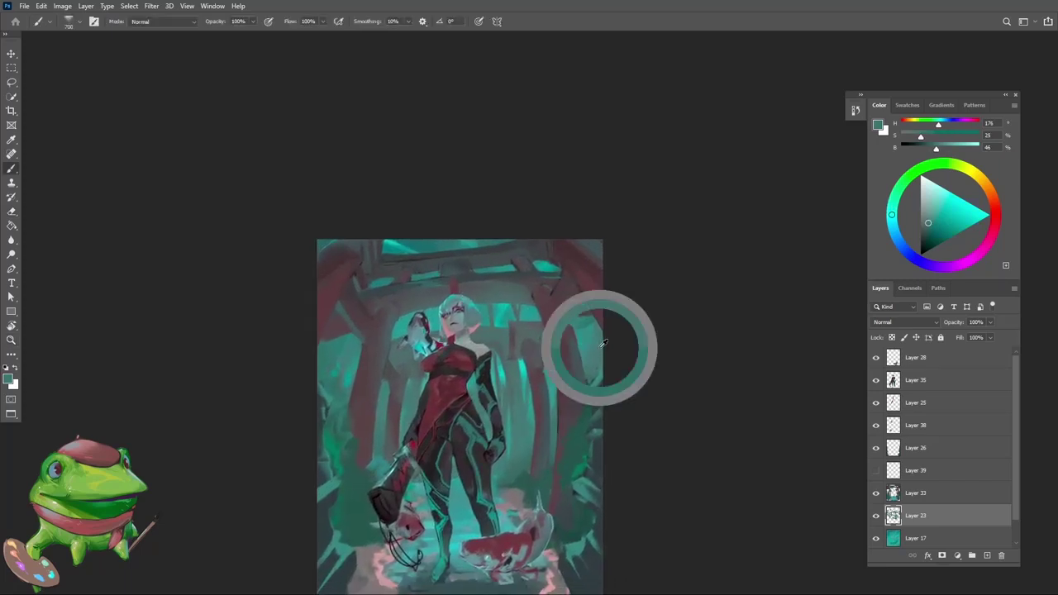
{"action": "left_click", "coordinate": [346, 381], "text": "alt"}
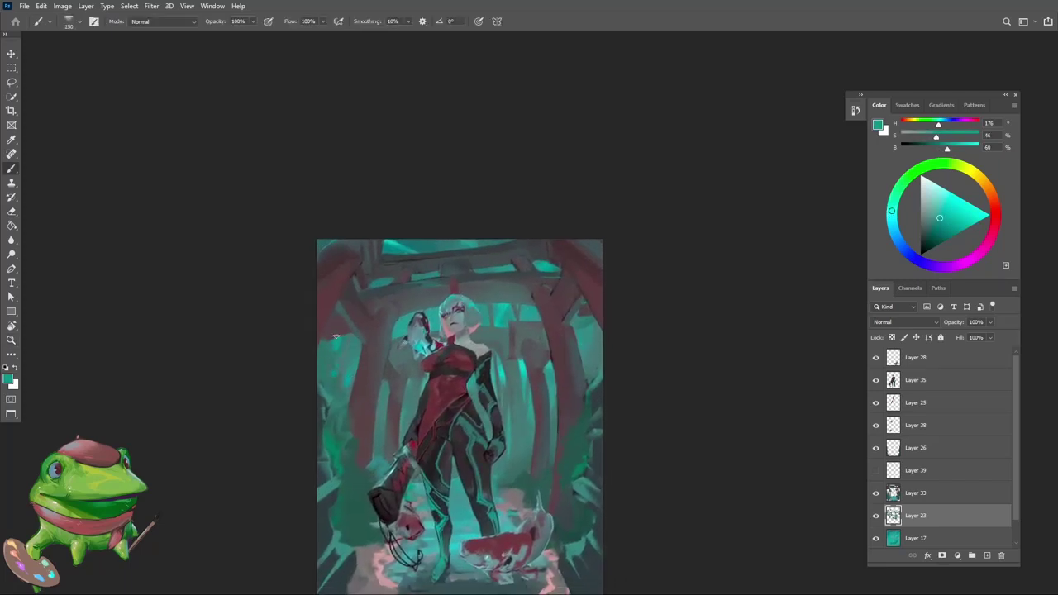
{"action": "mouse_move", "coordinate": [517, 335]}
{"action": "left_mouse_down"}
{"action": "mouse_move", "coordinate": [491, 397]}
{"action": "mouse_move", "coordinate": [540, 348]}
{"action": "left_mouse_up"}
{"action": "key", "text": "b"}
{"action": "left_click", "coordinate": [507, 341], "text": "alt"}
{"action": "left_click", "coordinate": [468, 344], "text": "alt"}
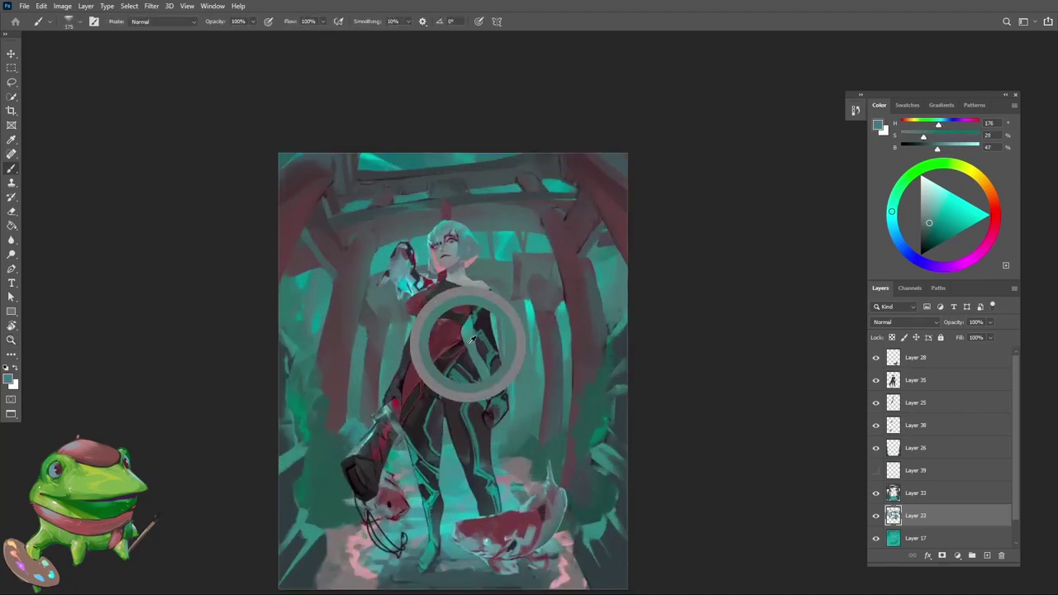
Step: Clean up the haze behind the figure with the Eraser and sample a background teal for repainting on Layer 23
{"action": "key", "text": "z"}
{"action": "left_click_drag", "start_coordinate": [470, 361], "coordinate": [418, 413]}
{"action": "left_click_drag", "start_coordinate": [451, 323], "coordinate": [483, 319]}
{"action": "key", "text": "e"}
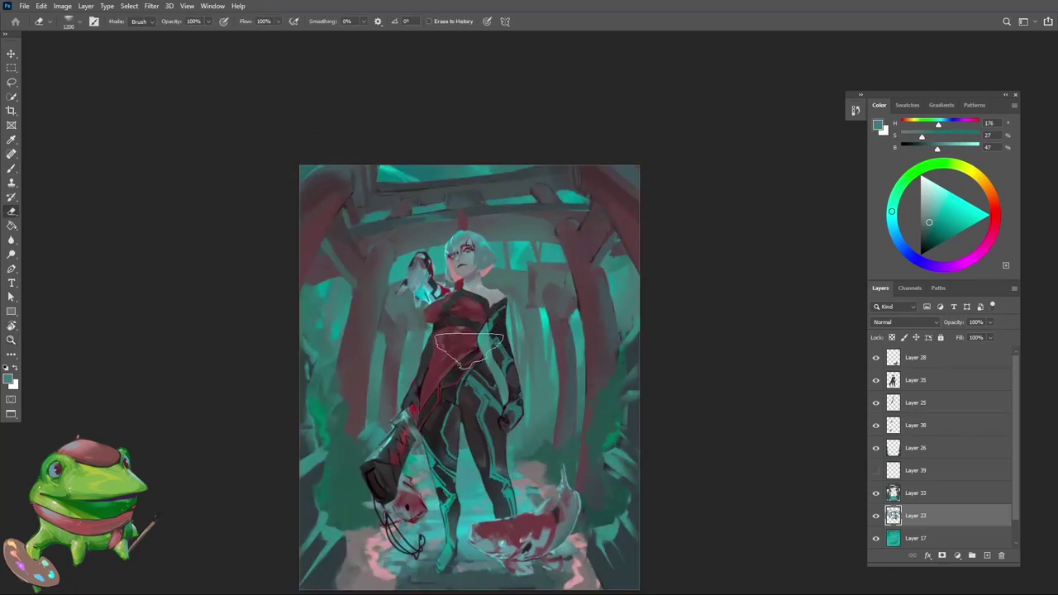
{"action": "key", "text": "bracketleft"}
{"action": "key", "text": "b"}
{"action": "left_click", "coordinate": [496, 369], "text": "alt"}
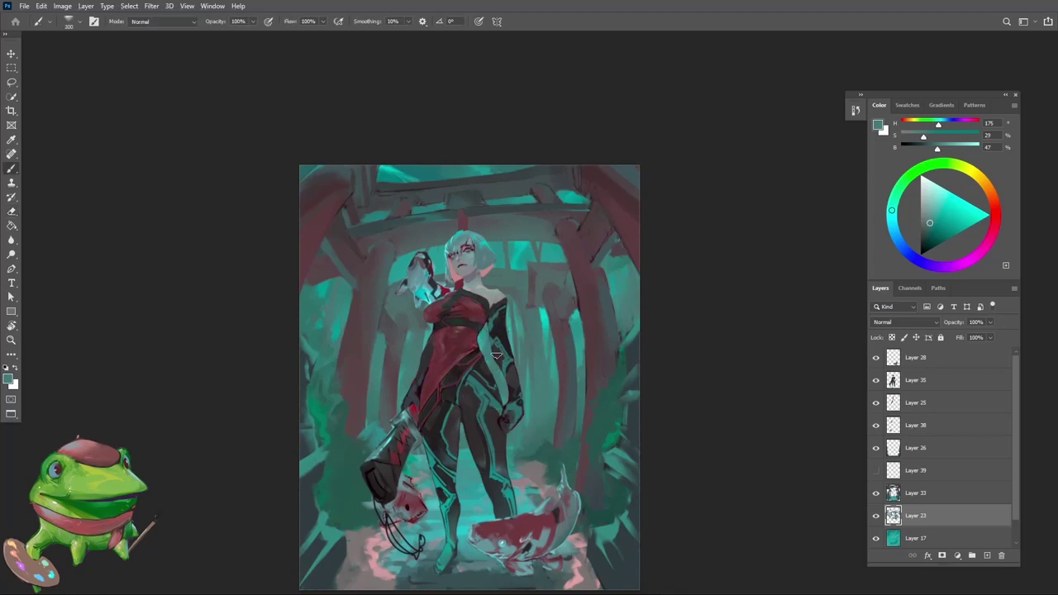
Step: Select Layer 33 and soften the base of the bush beside the weapon with sampled light teal and dark green
{"action": "key", "text": "z"}
{"action": "left_click_drag", "start_coordinate": [493, 364], "coordinate": [459, 409]}
{"action": "mouse_move", "coordinate": [505, 447]}
{"action": "left_mouse_down"}
{"action": "mouse_move", "coordinate": [516, 464]}
{"action": "mouse_move", "coordinate": [496, 461]}
{"action": "left_mouse_up"}
{"action": "key", "text": "v"}
{"action": "left_click", "coordinate": [428, 470]}
{"action": "key", "text": "e"}
{"action": "key", "text": "b"}
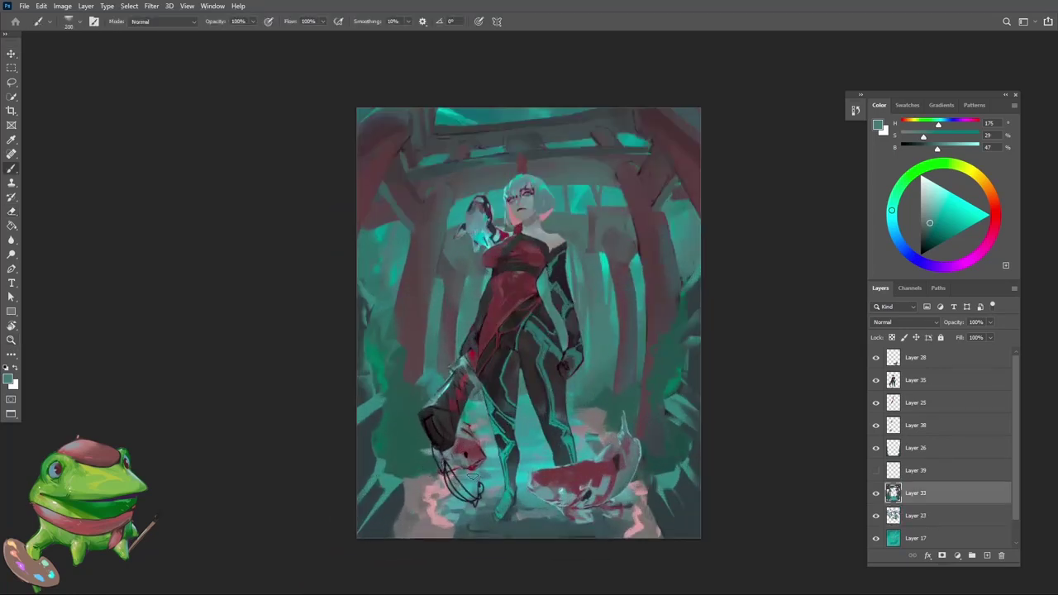
{"action": "left_click", "coordinate": [446, 468], "text": "alt"}
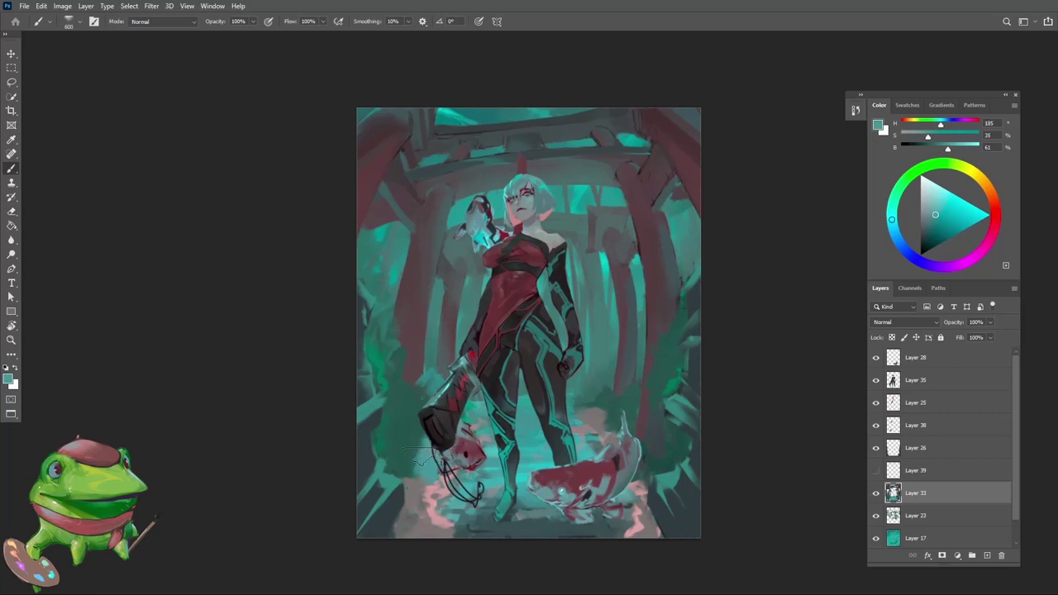
{"action": "left_click", "coordinate": [423, 455], "text": "alt"}
{"action": "left_click", "coordinate": [410, 444], "text": "alt"}
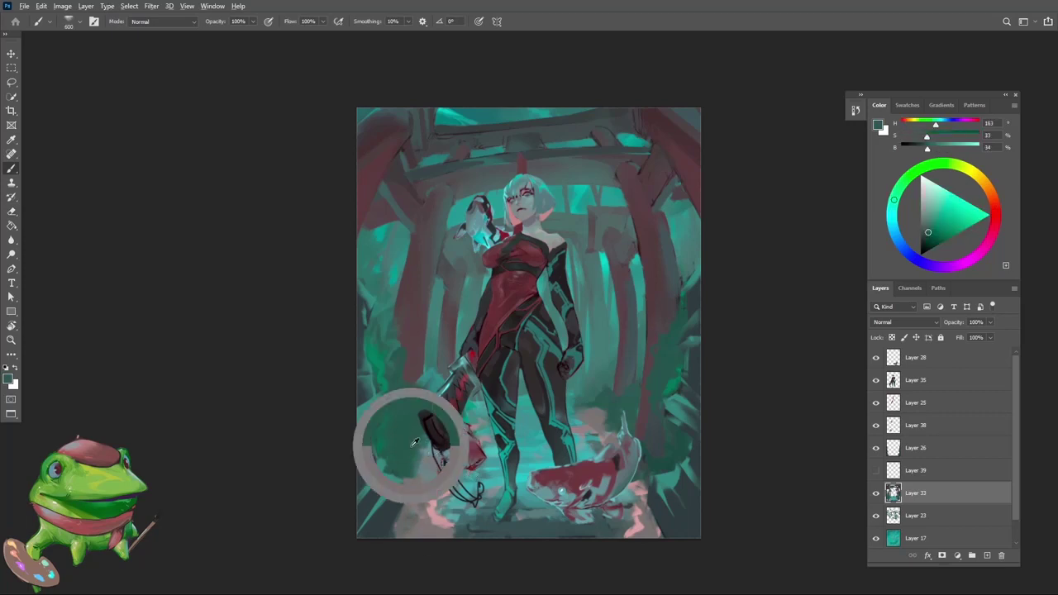
Step: Reshape the dark green bush behind the weapon and around the left pillar's base with sampled greens
{"action": "left_click", "coordinate": [432, 382], "text": "alt"}
{"action": "left_click", "coordinate": [402, 411], "text": "alt"}
{"action": "left_click", "coordinate": [410, 366], "text": "alt"}
{"action": "left_click", "coordinate": [403, 423], "text": "alt"}
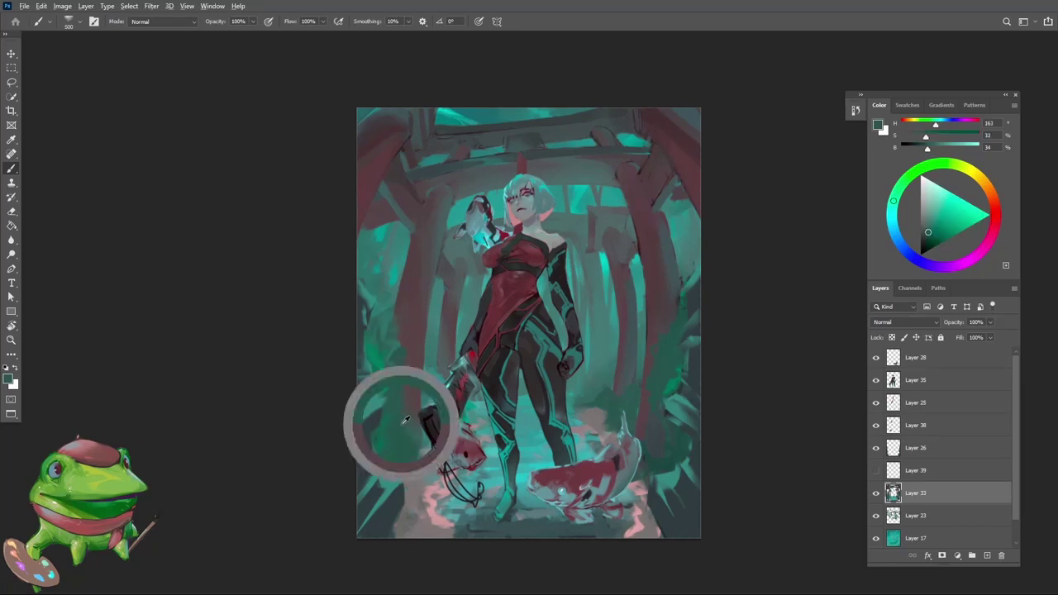
{"action": "left_click_drag", "start_coordinate": [403, 472], "coordinate": [387, 505]}
{"action": "left_click", "coordinate": [403, 417], "text": "alt"}
{"action": "left_click", "coordinate": [409, 445], "text": "alt"}
Step: Repaint the large upper gate pillars at both edges of the painting with sampled dark maroons on Layer 33
{"action": "left_click_drag", "start_coordinate": [486, 431], "coordinate": [519, 409]}
{"action": "left_click_drag", "start_coordinate": [512, 406], "coordinate": [581, 373]}
{"action": "left_click_drag", "start_coordinate": [555, 379], "coordinate": [578, 387]}
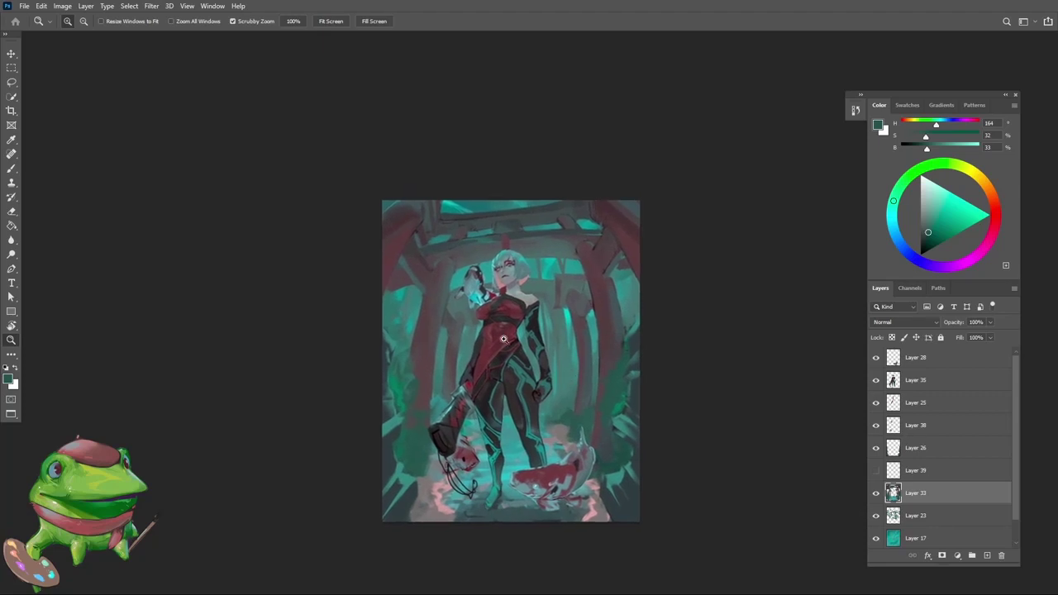
{"action": "key", "text": "v"}
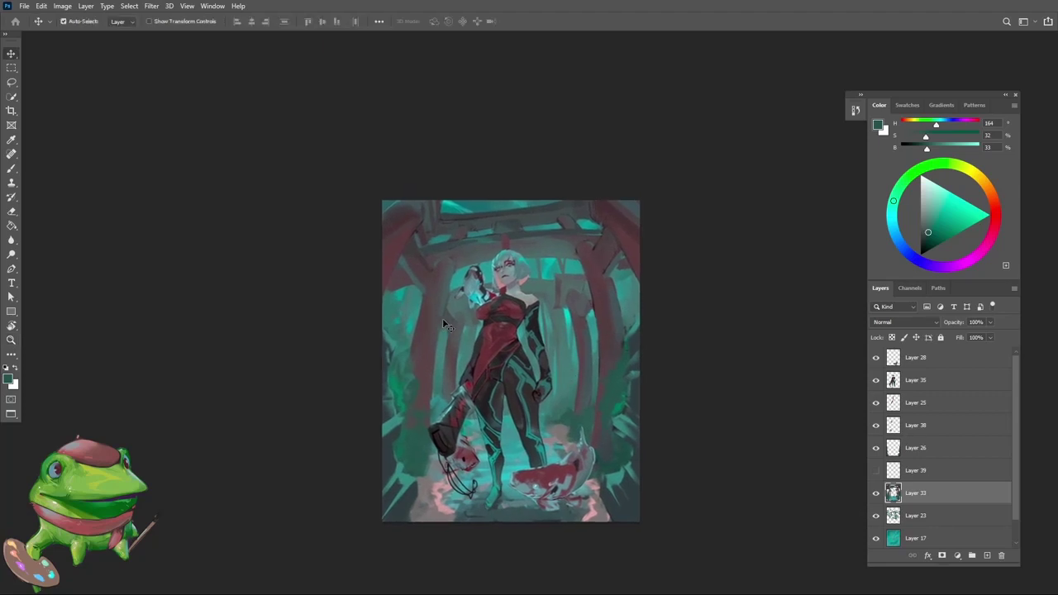
{"action": "left_click_drag", "start_coordinate": [645, 224], "coordinate": [651, 220]}
{"action": "left_click", "coordinate": [626, 241], "text": "alt"}
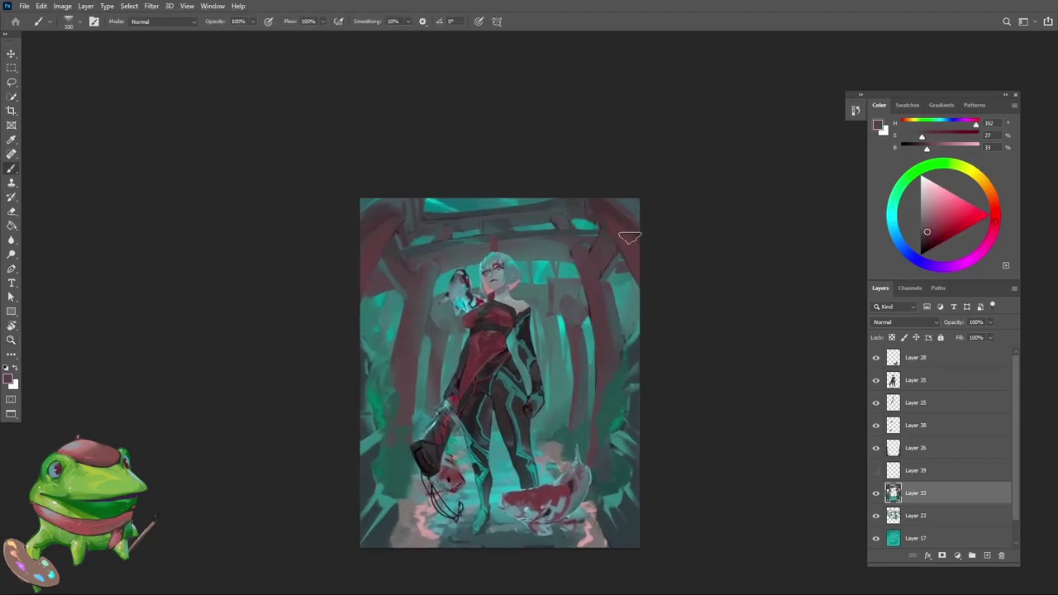
{"action": "left_click", "coordinate": [623, 233], "text": "alt"}
{"action": "left_click", "coordinate": [604, 206], "text": "alt"}
{"action": "key", "text": "bracketleft"}
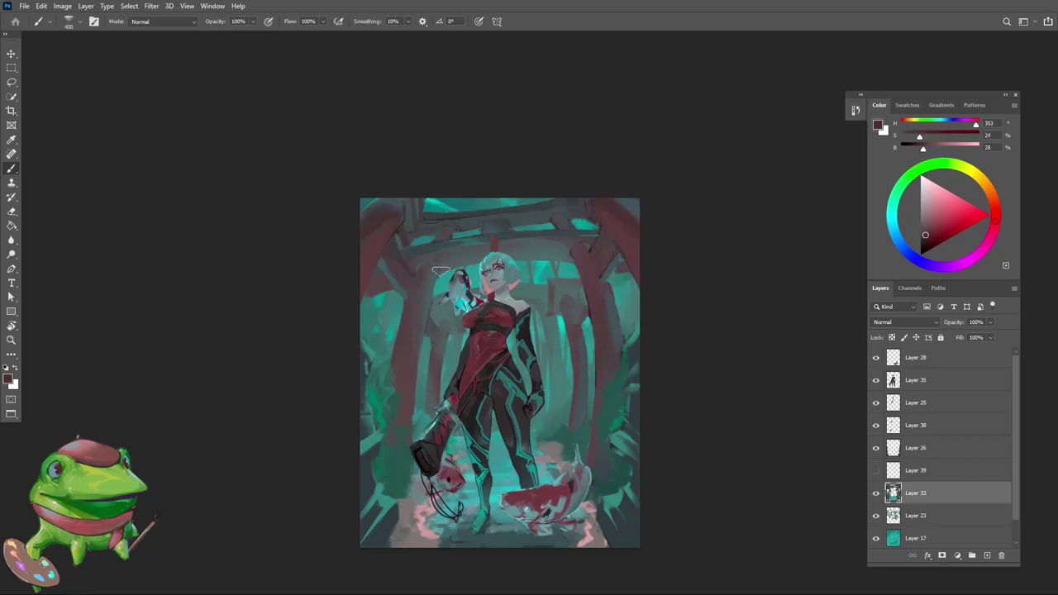
{"action": "left_click", "coordinate": [365, 247], "text": "alt"}
Step: Select Layer 23 and softly erase its paint in the gap between the figure's legs
{"action": "key", "text": "z"}
{"action": "left_click", "coordinate": [388, 343], "text": "alt"}
{"action": "left_click_drag", "start_coordinate": [459, 344], "coordinate": [447, 298]}
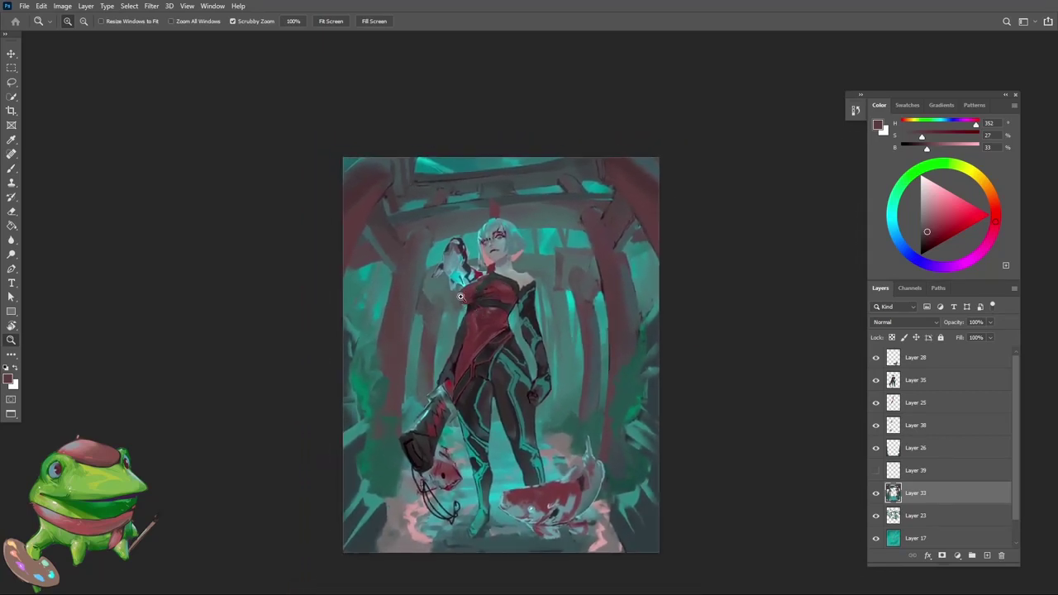
{"action": "key", "text": "v"}
{"action": "left_click", "coordinate": [543, 245]}
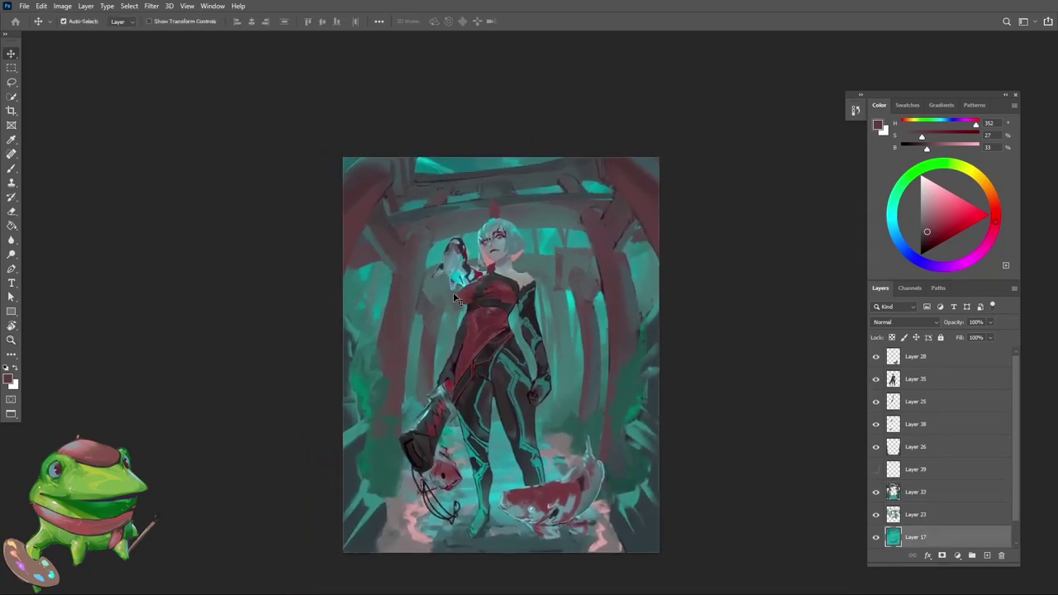
{"action": "key", "text": "z"}
{"action": "key", "text": "v"}
{"action": "left_click", "coordinate": [505, 462]}
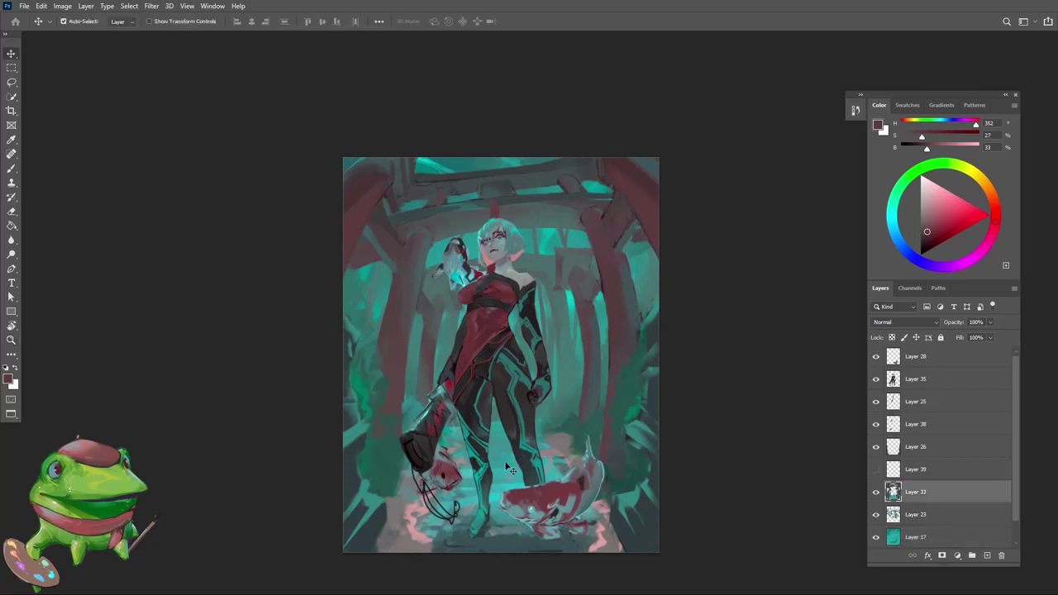
{"action": "key", "text": "z"}
{"action": "mouse_move", "coordinate": [505, 461]}
{"action": "left_mouse_down"}
{"action": "mouse_move", "coordinate": [489, 460]}
{"action": "mouse_move", "coordinate": [503, 458]}
{"action": "left_mouse_up"}
{"action": "key", "text": "v"}
{"action": "left_click", "coordinate": [496, 421], "text": "ctrl"}
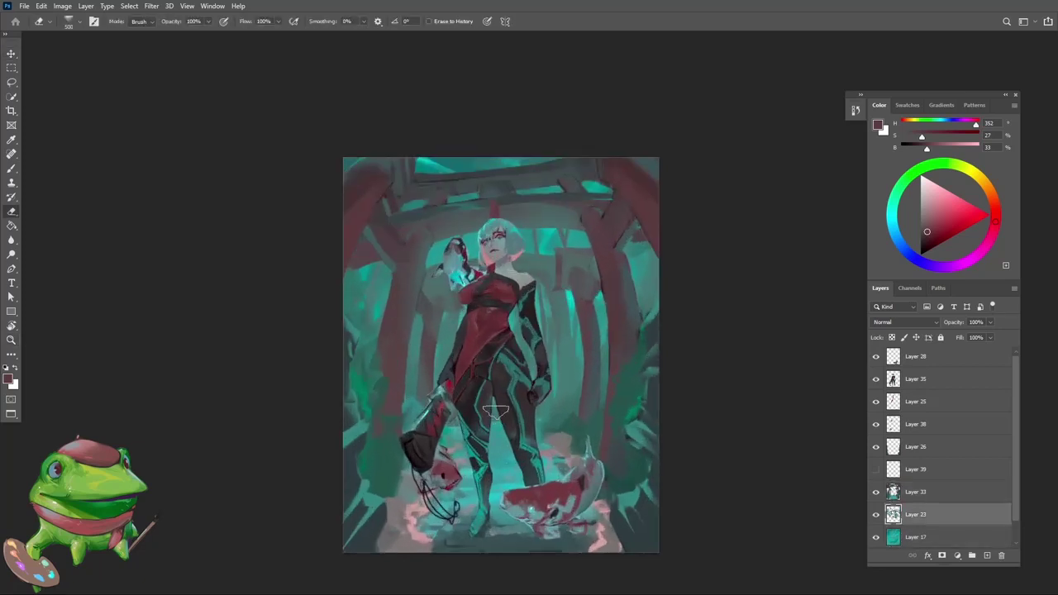
{"action": "left_click_drag", "start_coordinate": [494, 413], "coordinate": [518, 436]}
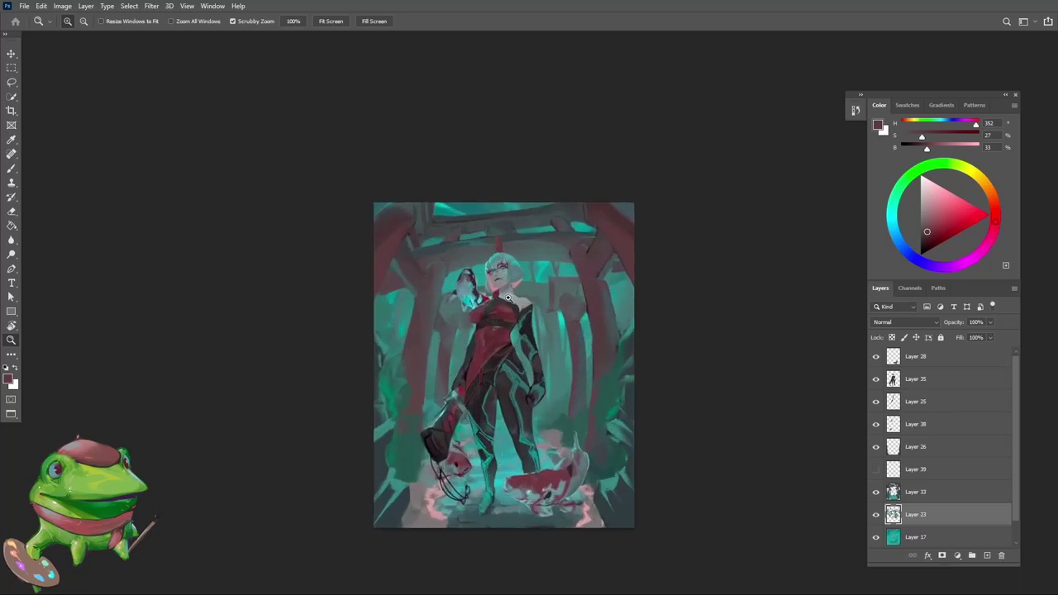
Step: Select Layer 33 and sample a dark neutral tone from the structure below the raised hand for refining it
{"action": "left_click", "coordinate": [480, 309]}
{"action": "left_click", "coordinate": [457, 324], "text": "ctrl"}
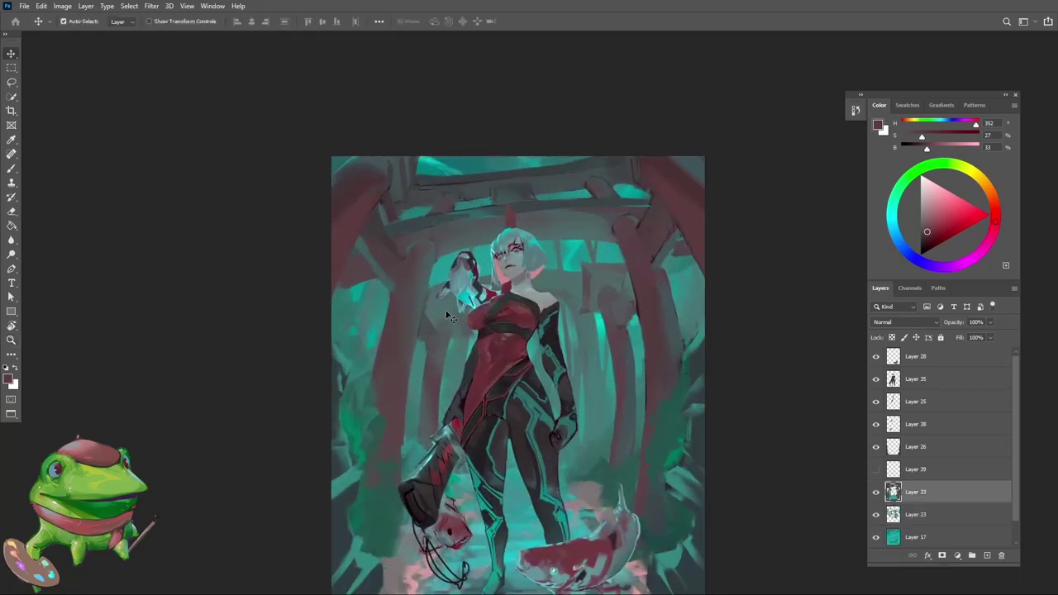
{"action": "mouse_move", "coordinate": [445, 316]}
{"action": "left_mouse_down"}
{"action": "mouse_move", "coordinate": [438, 362]}
{"action": "mouse_move", "coordinate": [467, 295]}
{"action": "left_mouse_up"}
{"action": "left_click", "coordinate": [431, 337], "text": "alt"}
{"action": "left_click_drag", "start_coordinate": [508, 360], "coordinate": [484, 370]}
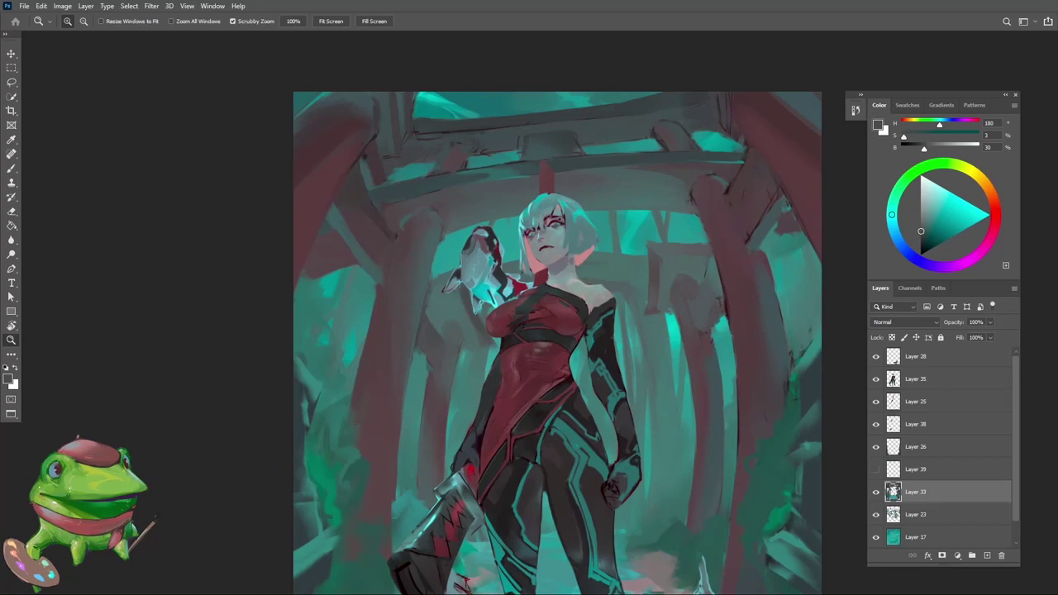
Step: Refine the joint of the distant pillar behind the figure's shoulder on Layer 33 with sampled dark neutral tones and a smaller eraser
{"action": "left_click", "coordinate": [463, 346], "text": "alt"}
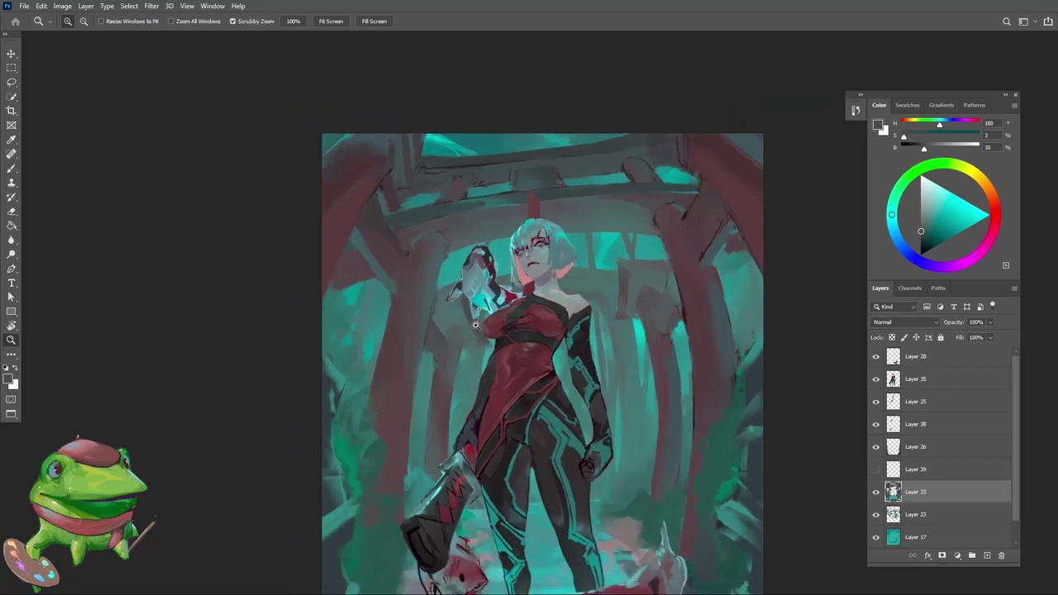
{"action": "left_click", "coordinate": [463, 339], "text": "alt"}
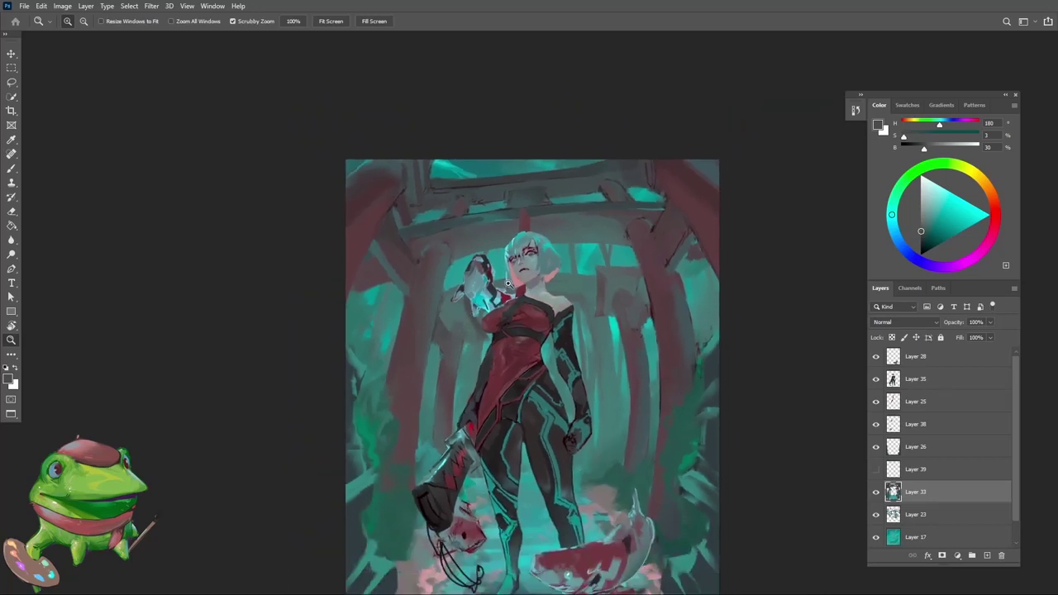
{"action": "left_click_drag", "start_coordinate": [530, 300], "coordinate": [510, 348]}
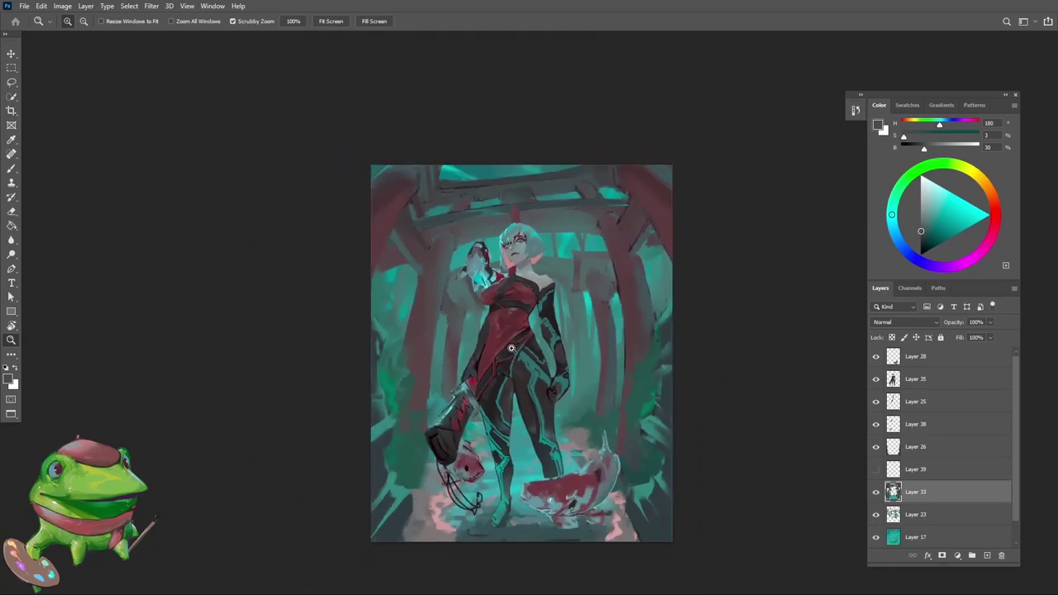
{"action": "left_click_drag", "start_coordinate": [611, 271], "coordinate": [633, 307]}
{"action": "key", "text": "b"}
{"action": "left_click", "coordinate": [620, 306], "text": "alt"}
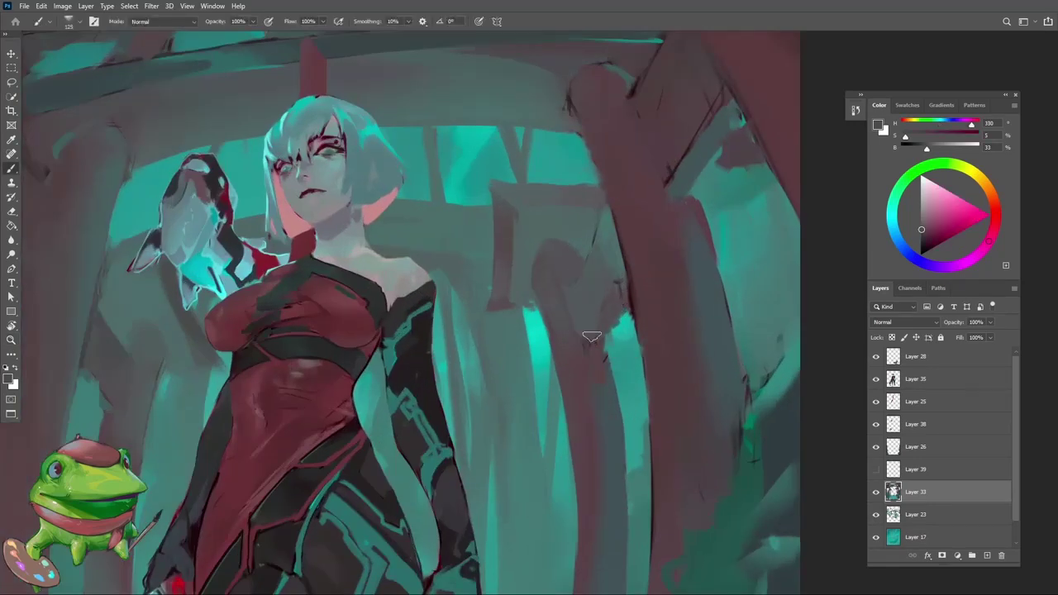
{"action": "left_click", "coordinate": [598, 335], "text": "alt"}
{"action": "left_click", "coordinate": [615, 320], "text": "alt"}
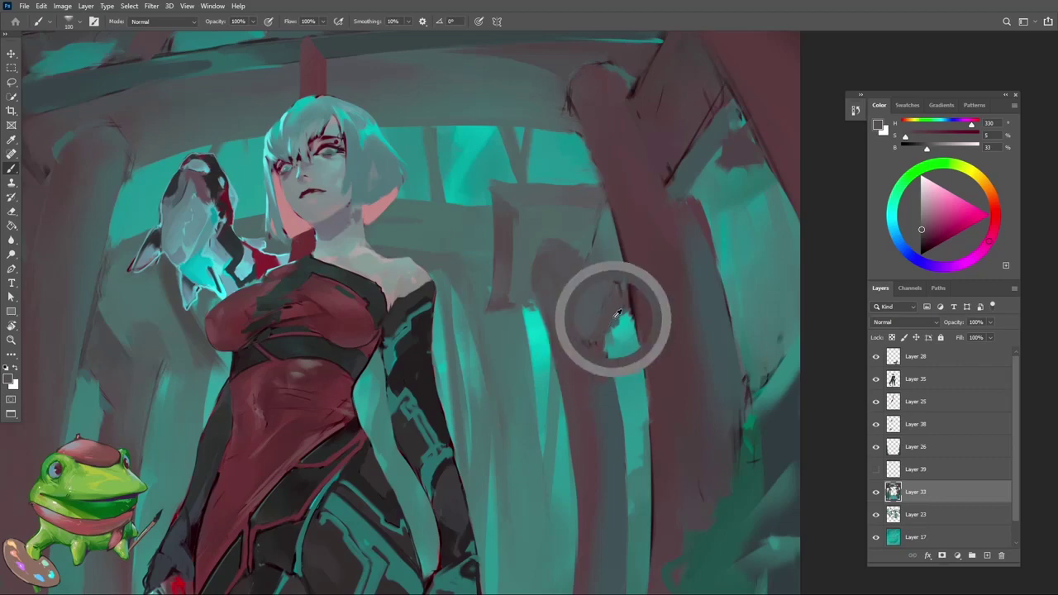
{"action": "mouse_move", "coordinate": [611, 391]}
{"action": "left_mouse_down"}
{"action": "mouse_move", "coordinate": [592, 377]}
{"action": "mouse_move", "coordinate": [621, 319]}
{"action": "left_mouse_up"}
{"action": "left_click", "coordinate": [583, 364], "text": "alt"}
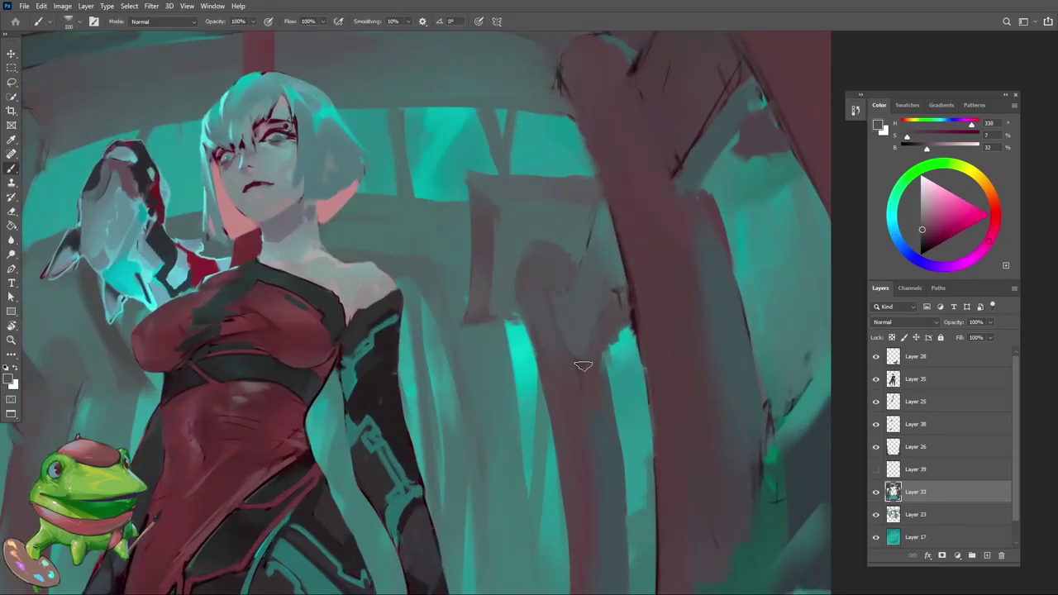
{"action": "key", "text": "e"}
{"action": "key", "text": "bracketleft"}
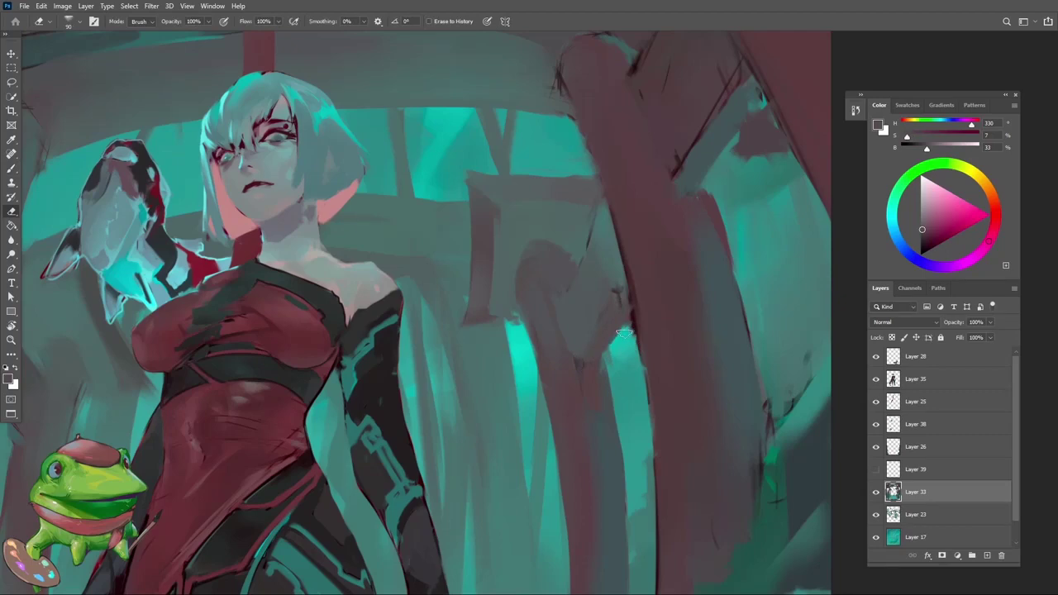
Step: Examine the whole composition from a distance to judge the reworked background pillars
{"action": "key", "text": "z"}
{"action": "mouse_move", "coordinate": [625, 329]}
{"action": "left_mouse_down"}
{"action": "mouse_move", "coordinate": [615, 332]}
{"action": "mouse_move", "coordinate": [626, 324]}
{"action": "left_mouse_up"}
{"action": "key", "text": "b"}
{"action": "key", "text": "z"}
{"action": "left_click_drag", "start_coordinate": [609, 376], "coordinate": [606, 399]}
{"action": "scroll", "coordinate": [616, 376], "scroll_direction": "up", "scroll_amount": 2}
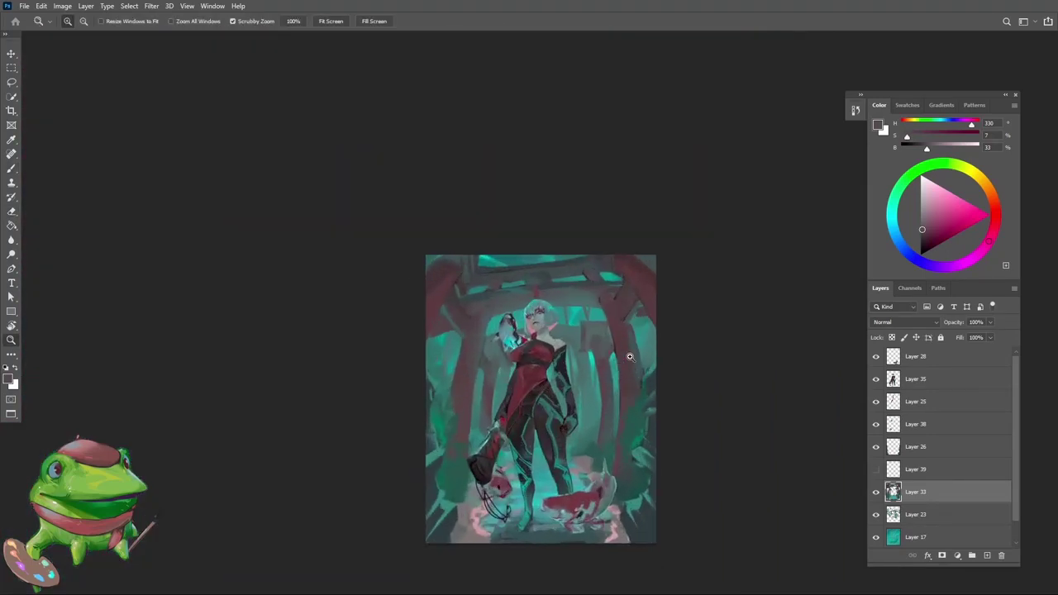
{"action": "scroll", "coordinate": [602, 329], "scroll_direction": "down", "scroll_amount": 5}
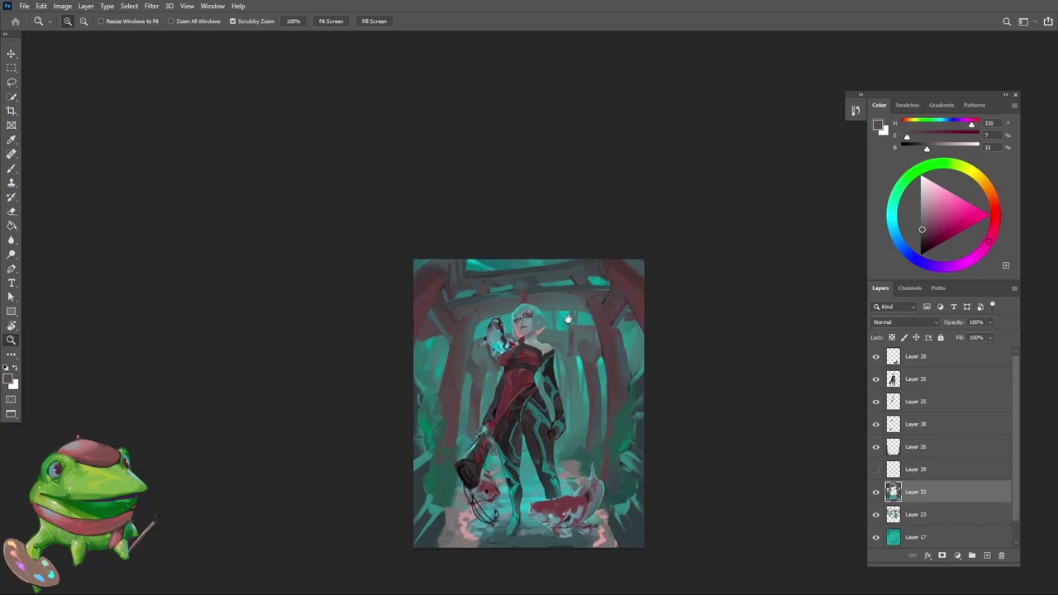
{"action": "scroll", "coordinate": [551, 299], "scroll_direction": "up", "scroll_amount": 3}
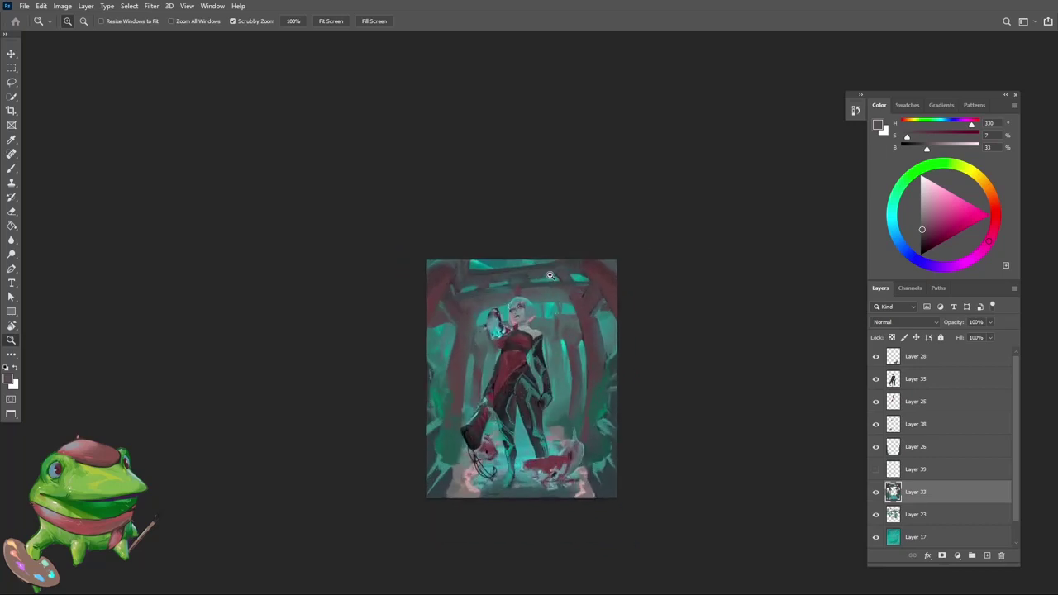
{"action": "scroll", "coordinate": [512, 261], "scroll_direction": "up", "scroll_amount": 3}
Step: Paint sampled teal into the vertical post areas between the top crossbeam and the large upper pillars on Layer 33
{"action": "key", "text": "b"}
{"action": "left_click", "coordinate": [467, 293], "text": "alt"}
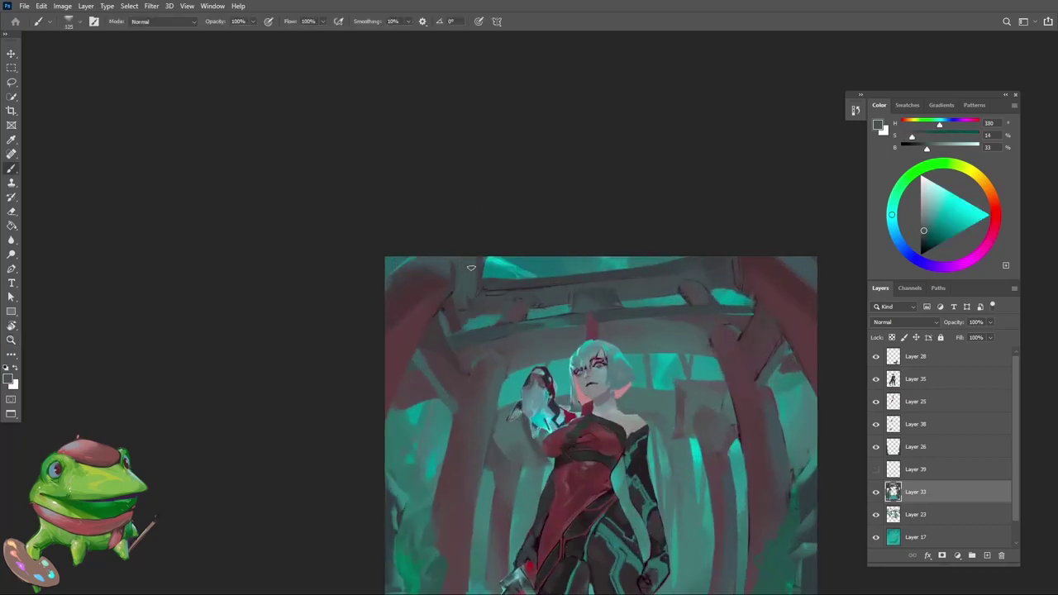
{"action": "left_click", "coordinate": [486, 273], "text": "alt"}
{"action": "left_click_drag", "start_coordinate": [459, 276], "coordinate": [460, 244]}
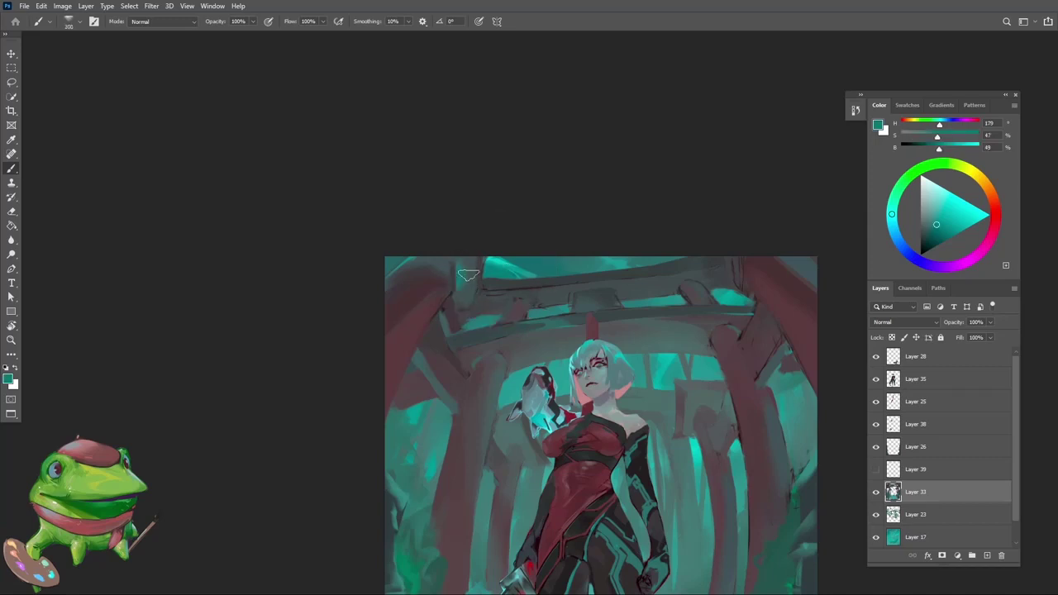
{"action": "left_click", "coordinate": [468, 274], "text": "alt"}
{"action": "left_click", "coordinate": [464, 272], "text": "alt"}
{"action": "key", "text": "z"}
{"action": "left_click_drag", "start_coordinate": [474, 291], "coordinate": [412, 411]}
{"action": "mouse_move", "coordinate": [506, 288]}
{"action": "left_mouse_down"}
{"action": "mouse_move", "coordinate": [529, 267]}
{"action": "mouse_move", "coordinate": [596, 261]}
{"action": "left_mouse_up"}
{"action": "key", "text": "b"}
{"action": "key", "text": "["}
Step: Flip the canvas horizontally and tidy the inner edge of the left upper pillar with a sampled dark maroon
{"action": "key", "text": "z"}
{"action": "mouse_move", "coordinate": [590, 290]}
{"action": "left_mouse_down"}
{"action": "mouse_move", "coordinate": [547, 297]}
{"action": "mouse_move", "coordinate": [595, 285]}
{"action": "left_mouse_up"}
{"action": "key", "text": "ctrl+shift+h"}
{"action": "key", "text": "b"}
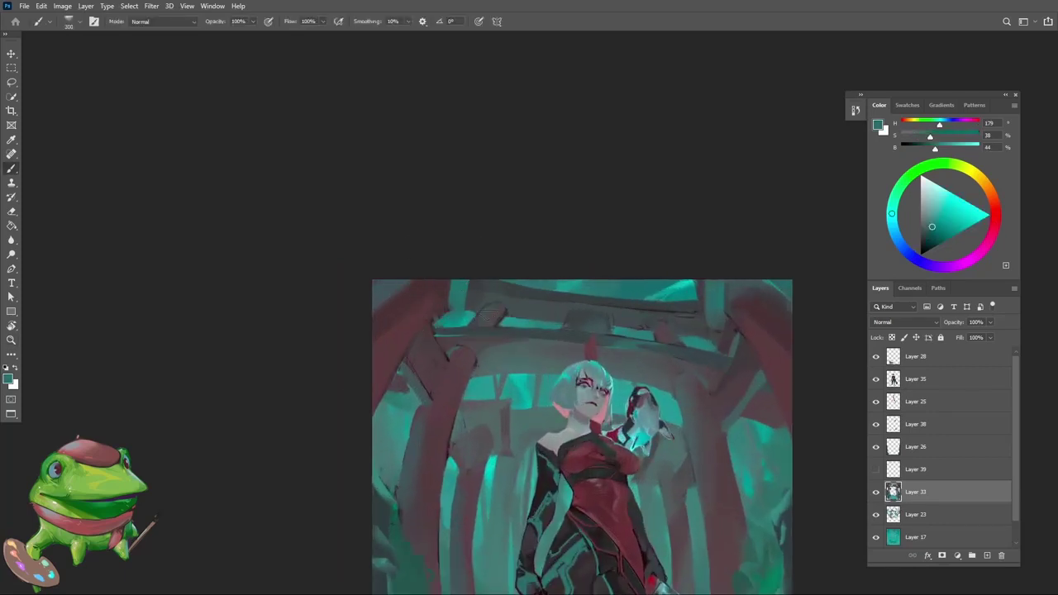
{"action": "key", "text": "z"}
{"action": "mouse_move", "coordinate": [472, 333]}
{"action": "left_mouse_down"}
{"action": "mouse_move", "coordinate": [413, 416]}
{"action": "mouse_move", "coordinate": [549, 325]}
{"action": "left_mouse_up"}
{"action": "key", "text": "b"}
{"action": "left_click", "coordinate": [396, 314], "text": "alt"}
{"action": "key", "text": "["}
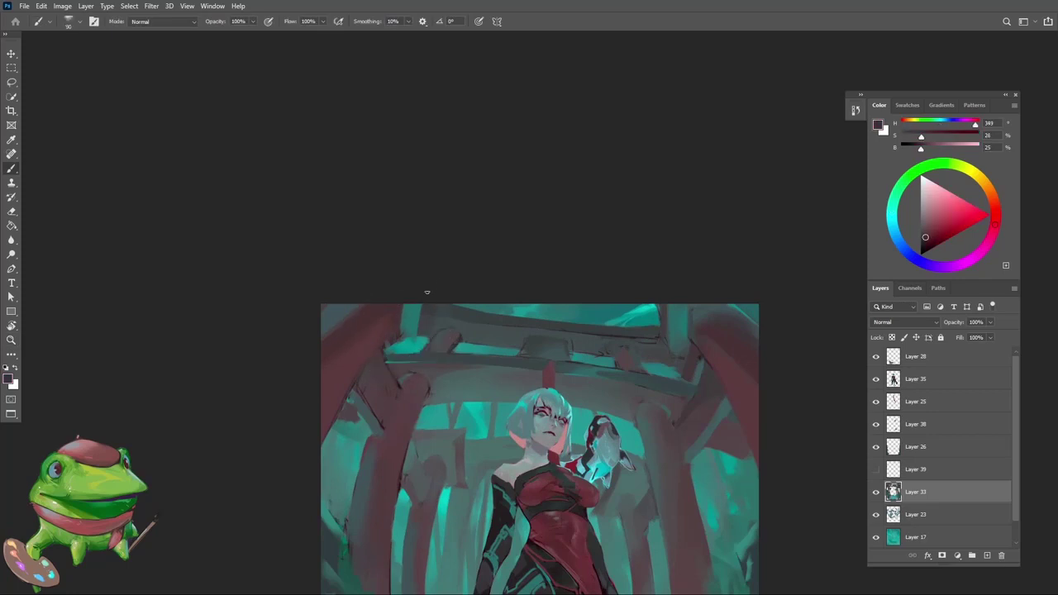
{"action": "scroll", "coordinate": [426, 298], "scroll_direction": "down", "scroll_amount": 5}
{"action": "scroll", "coordinate": [414, 331], "scroll_direction": "up", "scroll_amount": 5}
{"action": "left_click", "coordinate": [404, 347], "text": "alt"}
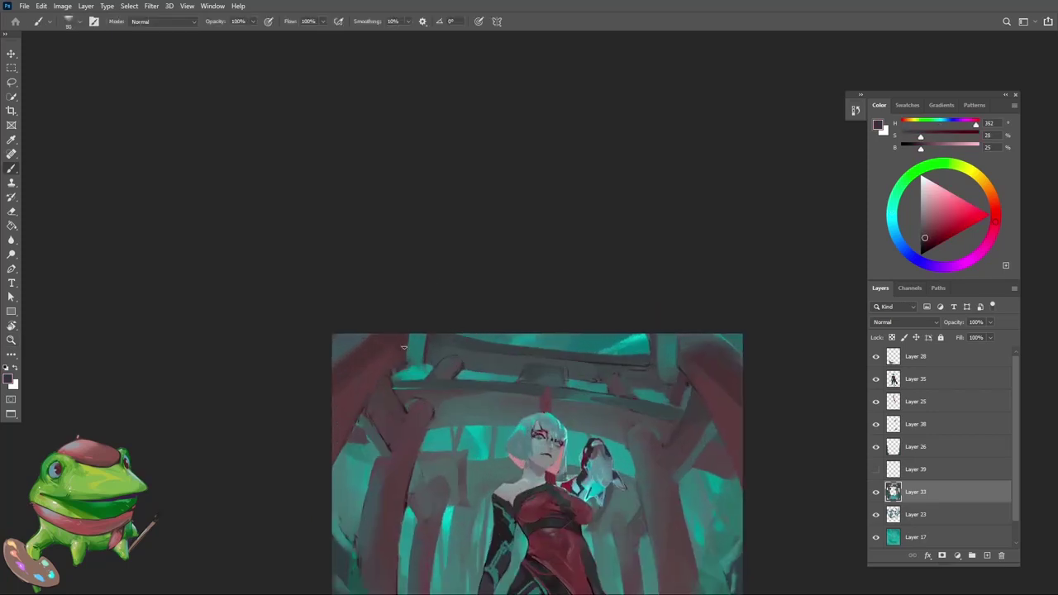
{"action": "key", "text": "space"}
{"action": "mouse_move", "coordinate": [432, 359]}
{"action": "left_mouse_down"}
{"action": "mouse_move", "coordinate": [447, 309]}
{"action": "mouse_move", "coordinate": [397, 364]}
{"action": "left_mouse_up"}
Step: Touch up the gaps beside the upper pillars with sampled mid teal, checking the result on the whole painting
{"action": "left_click", "coordinate": [428, 303], "text": "alt"}
{"action": "key", "text": "z"}
{"action": "scroll", "coordinate": [535, 348], "scroll_direction": "up", "scroll_amount": 5}
{"action": "key", "text": "b"}
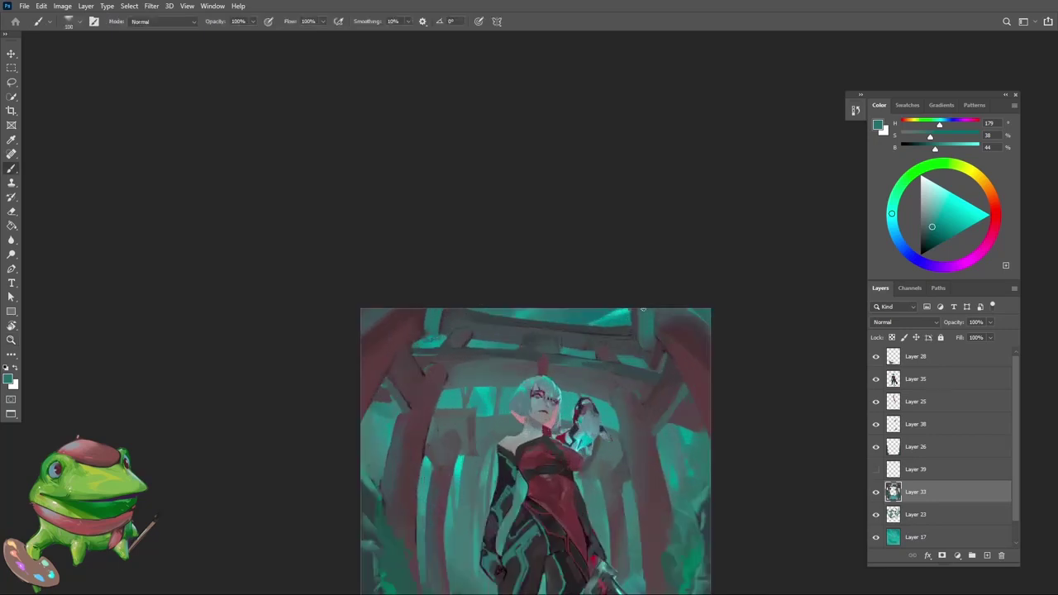
{"action": "key", "text": "z"}
{"action": "scroll", "coordinate": [641, 345], "scroll_direction": "down", "scroll_amount": 5}
{"action": "scroll", "coordinate": [621, 316], "scroll_direction": "up", "scroll_amount": 3}
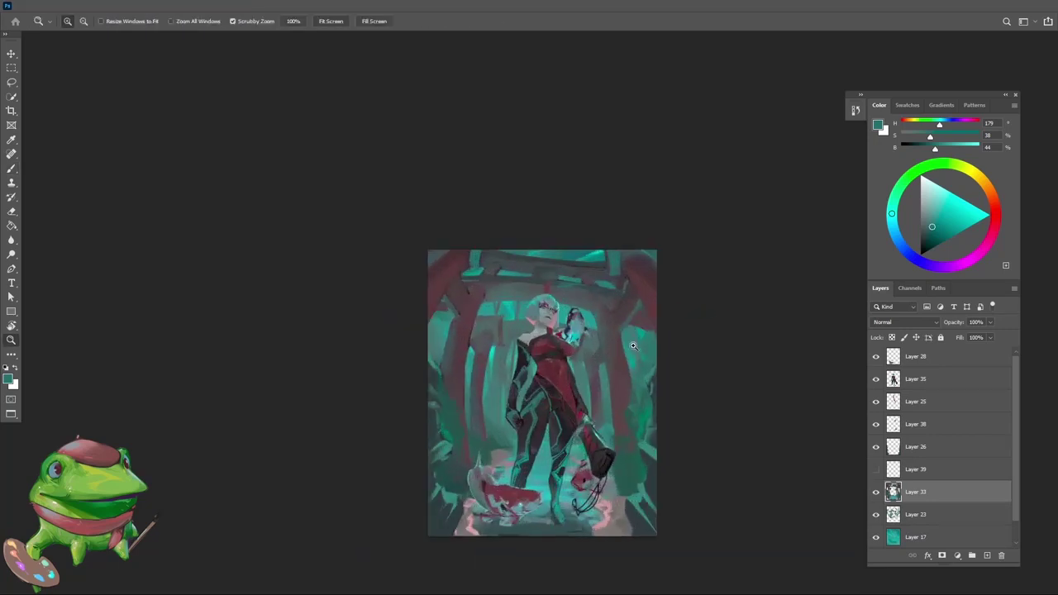
{"action": "scroll", "coordinate": [621, 315], "scroll_direction": "up", "scroll_amount": 3}
Step: Rework the crossbeam's right end with sampled dark greys and paint teal into the gap beside the left upper pillar
{"action": "key", "text": "b"}
{"action": "left_click", "coordinate": [633, 244], "text": "alt"}
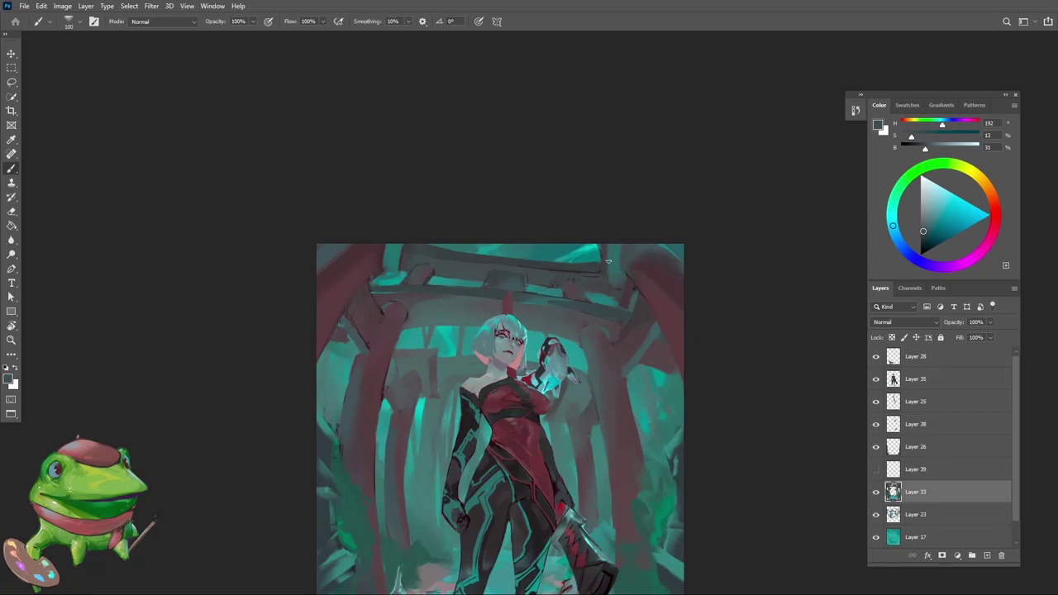
{"action": "left_click", "coordinate": [604, 263], "text": "alt"}
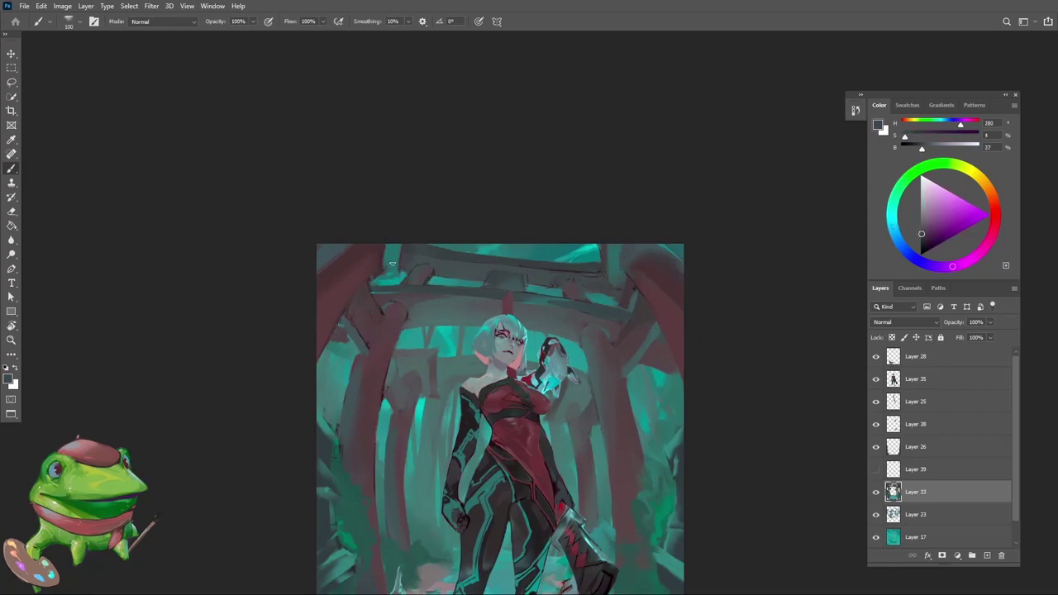
{"action": "left_click", "coordinate": [391, 261], "text": "alt"}
{"action": "key", "text": "z"}
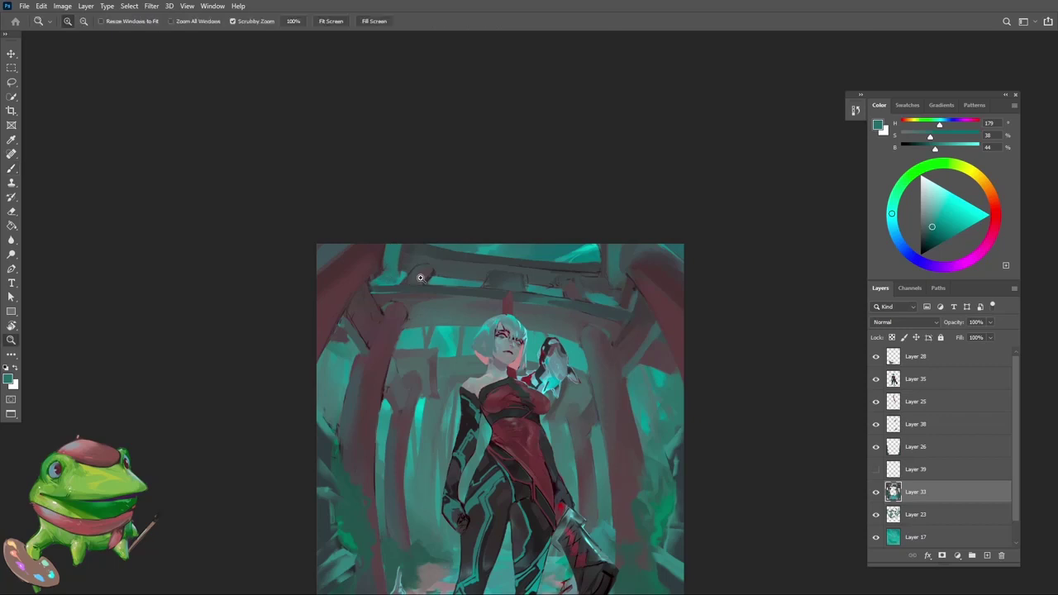
{"action": "left_click_drag", "start_coordinate": [447, 277], "coordinate": [434, 304]}
{"action": "left_click_drag", "start_coordinate": [636, 307], "coordinate": [647, 289]}
Step: Repaint the post beneath the right end of the top crossbeam with sampled grey-teal and dark neutral tones
{"action": "key", "text": "e"}
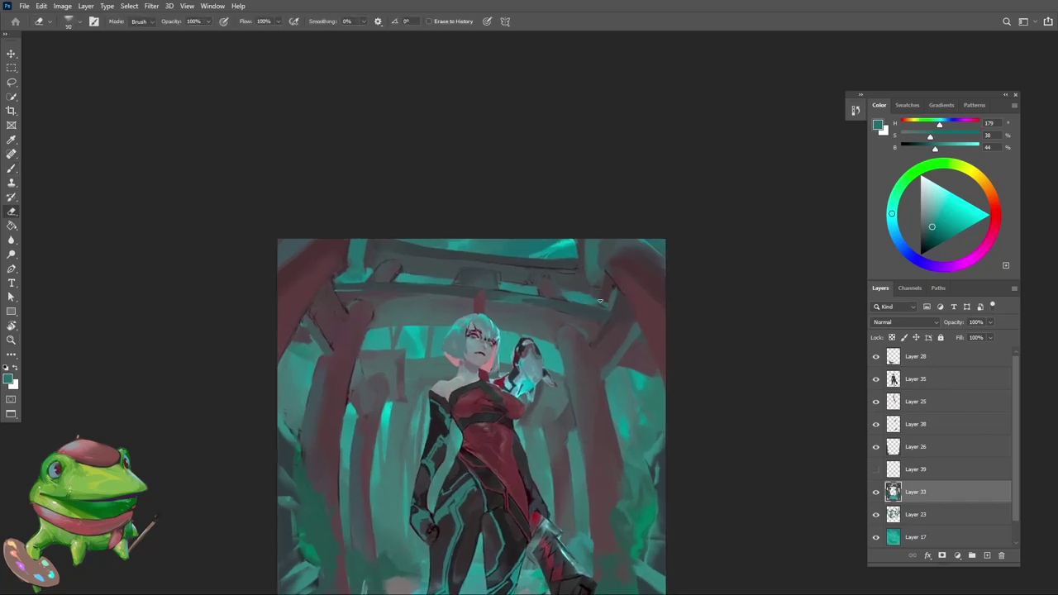
{"action": "key", "text": "b"}
{"action": "left_click", "coordinate": [601, 290], "text": "alt"}
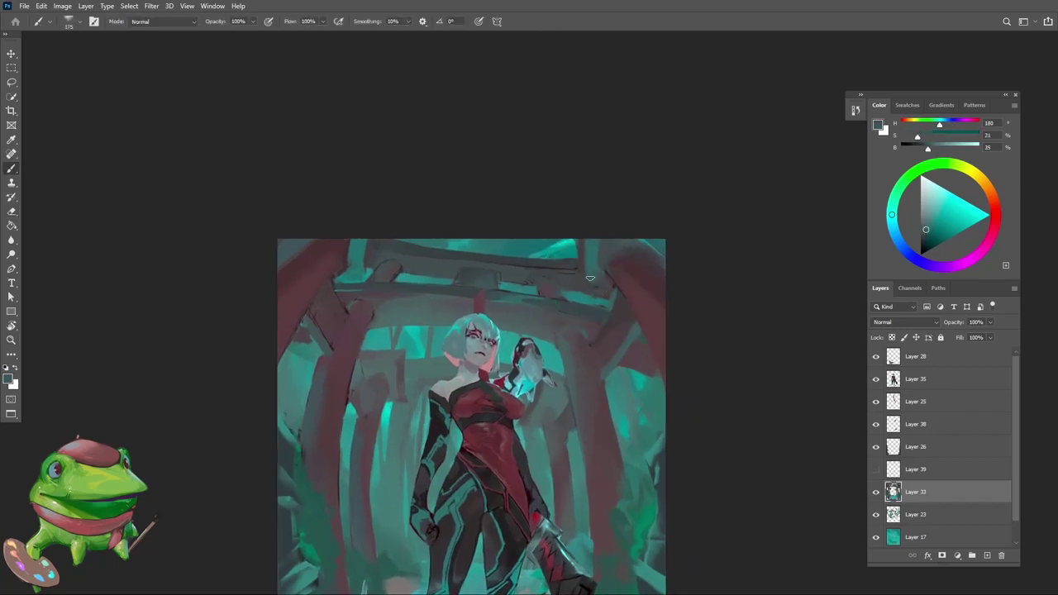
{"action": "left_click", "coordinate": [580, 246], "text": "alt"}
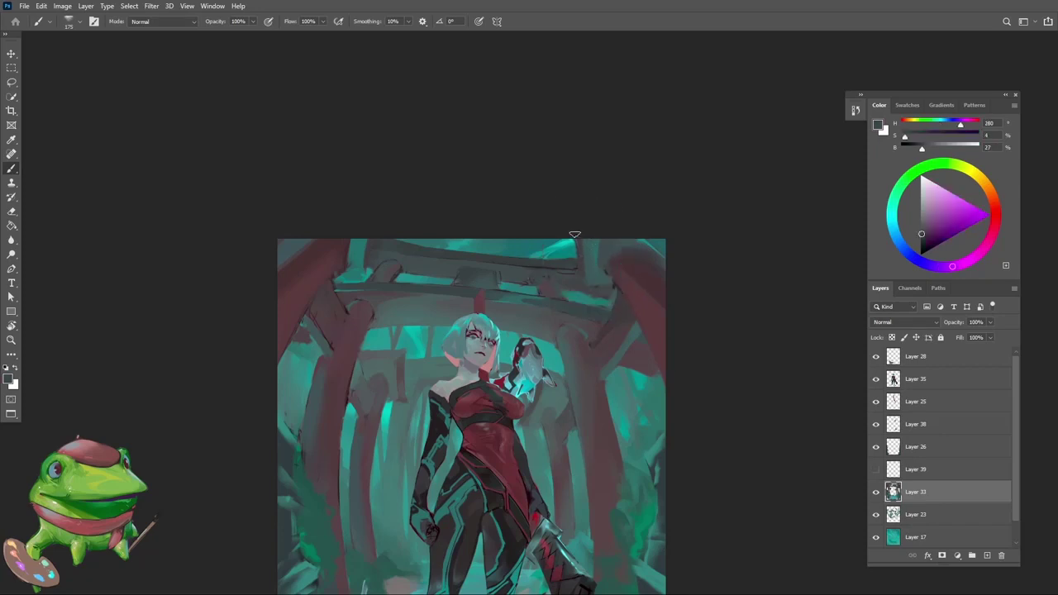
{"action": "key", "text": "z"}
{"action": "left_click_drag", "start_coordinate": [392, 267], "coordinate": [347, 281]}
{"action": "mouse_move", "coordinate": [493, 297]}
{"action": "left_mouse_down"}
{"action": "mouse_move", "coordinate": [442, 310]}
{"action": "mouse_move", "coordinate": [506, 290]}
{"action": "left_mouse_up"}
{"action": "mouse_move", "coordinate": [404, 233]}
{"action": "left_mouse_down"}
{"action": "mouse_move", "coordinate": [444, 226]}
{"action": "mouse_move", "coordinate": [403, 267]}
{"action": "left_mouse_up"}
Step: Reshape the left end of the top crossbeam beside the upper pillar using sampled dark greys and varied brush sizes
{"action": "left_click", "coordinate": [416, 247], "text": "alt"}
{"action": "key", "text": "z"}
{"action": "key", "text": "bracketright"}
{"action": "key", "text": "bracketleft"}
{"action": "left_click", "coordinate": [414, 250], "text": "alt"}
{"action": "key", "text": "z"}
{"action": "left_click_drag", "start_coordinate": [636, 261], "coordinate": [647, 260]}
{"action": "key", "text": "bracketleft"}
{"action": "key", "text": "z"}
{"action": "mouse_move", "coordinate": [648, 301]}
{"action": "left_mouse_down"}
{"action": "mouse_move", "coordinate": [633, 302]}
{"action": "mouse_move", "coordinate": [705, 290]}
{"action": "left_mouse_up"}
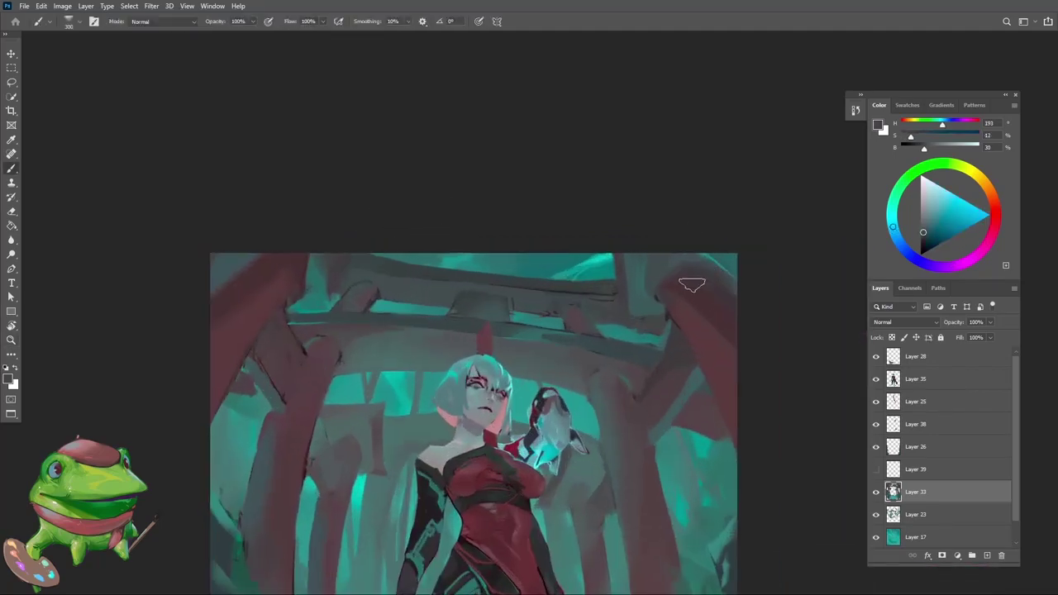
Step: Refine the curved top of the right upper pillar with dark tones sampled around its edge and a larger brush
{"action": "left_click", "coordinate": [688, 282], "text": "alt"}
{"action": "key", "text": "bracketright"}
{"action": "left_click", "coordinate": [701, 266], "text": "alt"}
{"action": "key", "text": "z"}
{"action": "left_click_drag", "start_coordinate": [727, 324], "coordinate": [631, 324]}
{"action": "left_click_drag", "start_coordinate": [637, 315], "coordinate": [588, 321]}
{"action": "left_click_drag", "start_coordinate": [605, 381], "coordinate": [509, 363]}
{"action": "left_click_drag", "start_coordinate": [531, 456], "coordinate": [548, 442]}
{"action": "key", "text": "v"}
{"action": "key", "text": "z"}
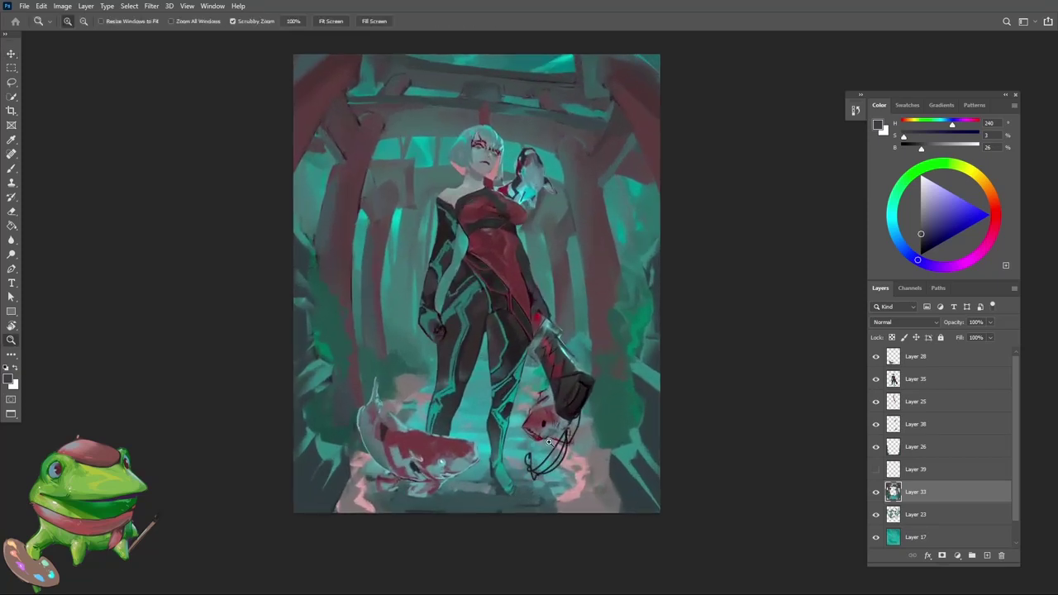
Step: Paint over the path below the figure's front foot with a sampled muted teal and the brush enlarged to 1200
{"action": "key", "text": "alt"}
{"action": "mouse_move", "coordinate": [528, 468]}
{"action": "left_mouse_down"}
{"action": "mouse_move", "coordinate": [511, 472]}
{"action": "mouse_move", "coordinate": [514, 485]}
{"action": "left_mouse_up"}
{"action": "key", "text": "b"}
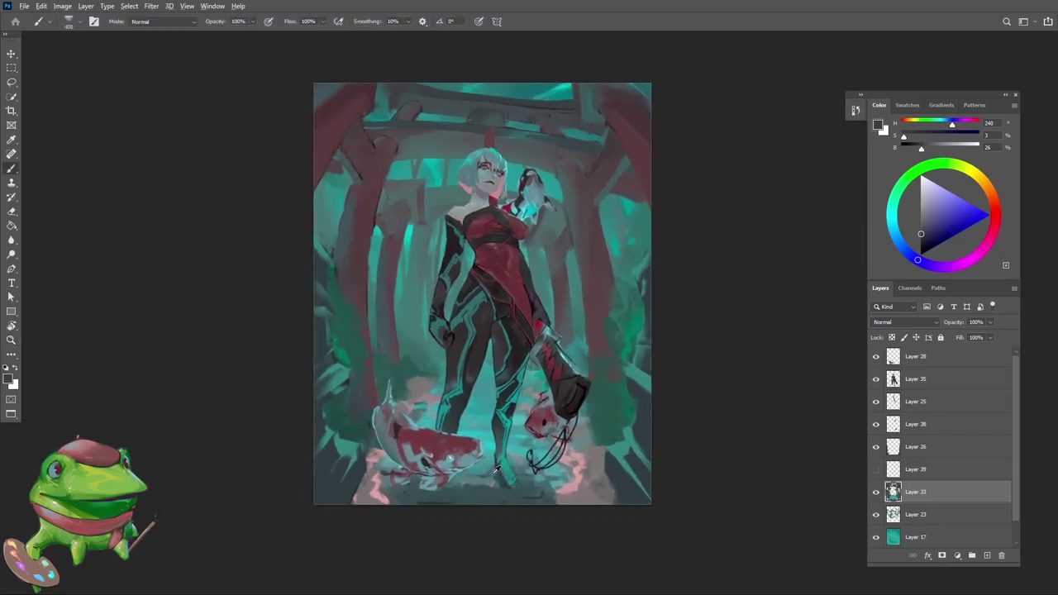
{"action": "left_click", "coordinate": [494, 471], "text": "alt"}
{"action": "key", "text": "]"}
{"action": "key", "text": "]"}
{"action": "key", "text": "]"}
{"action": "key", "text": "]"}
{"action": "key", "text": "]"}
{"action": "key", "text": "]"}
{"action": "key", "text": "]"}
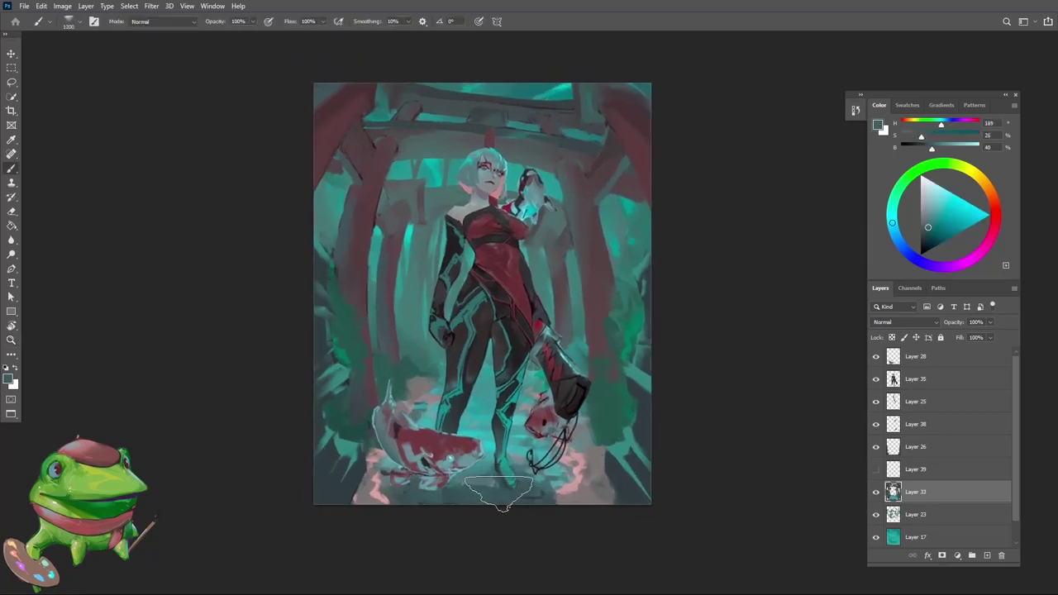
Step: Brush lighter sampled teal haze between the figure's lower legs and flip the canvas horizontally again
{"action": "left_click", "coordinate": [488, 424], "text": "alt"}
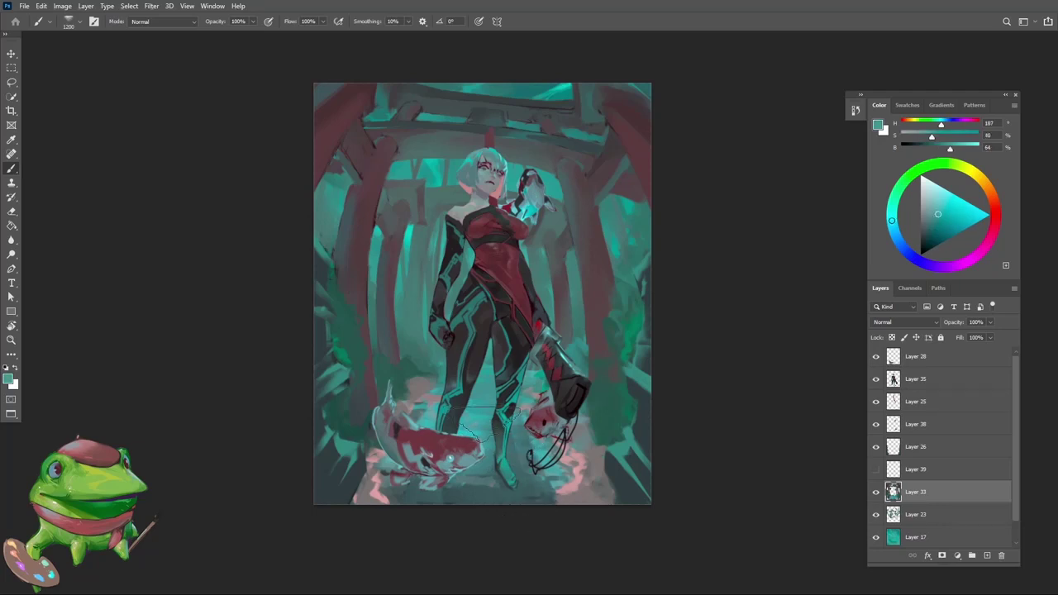
{"action": "left_click", "coordinate": [482, 428], "text": "alt"}
{"action": "key", "text": "z"}
{"action": "mouse_move", "coordinate": [520, 440]}
{"action": "left_mouse_down"}
{"action": "mouse_move", "coordinate": [486, 515]}
{"action": "mouse_move", "coordinate": [513, 438]}
{"action": "mouse_move", "coordinate": [534, 438]}
{"action": "left_mouse_up"}
{"action": "key", "text": "ctrl+shift+h"}
{"action": "key", "text": "b"}
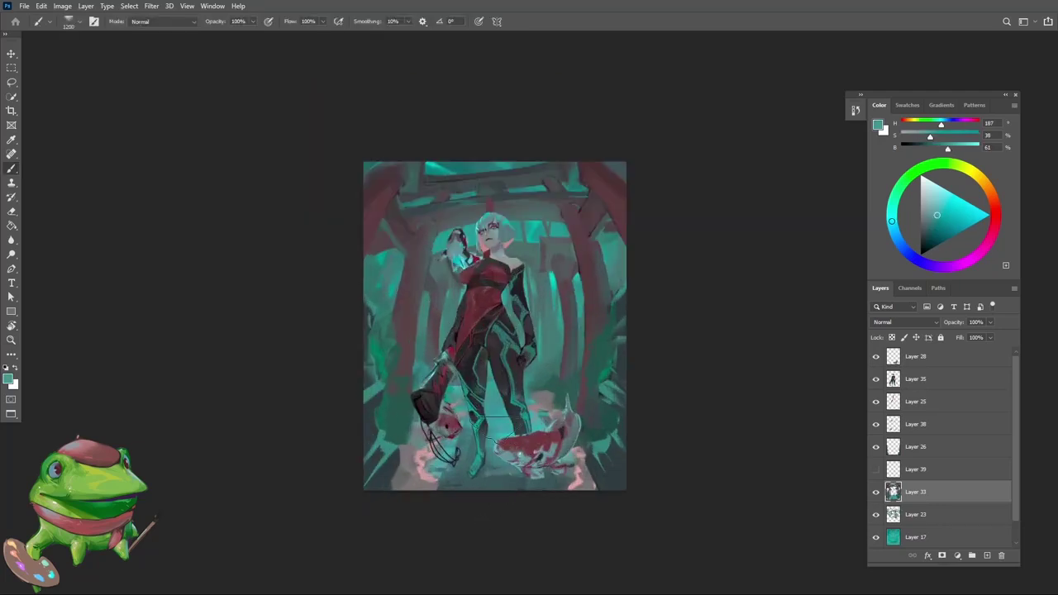
Step: Blend the ground around the front foot with muted teals sampled from the path
{"action": "left_click", "coordinate": [506, 467], "text": "alt"}
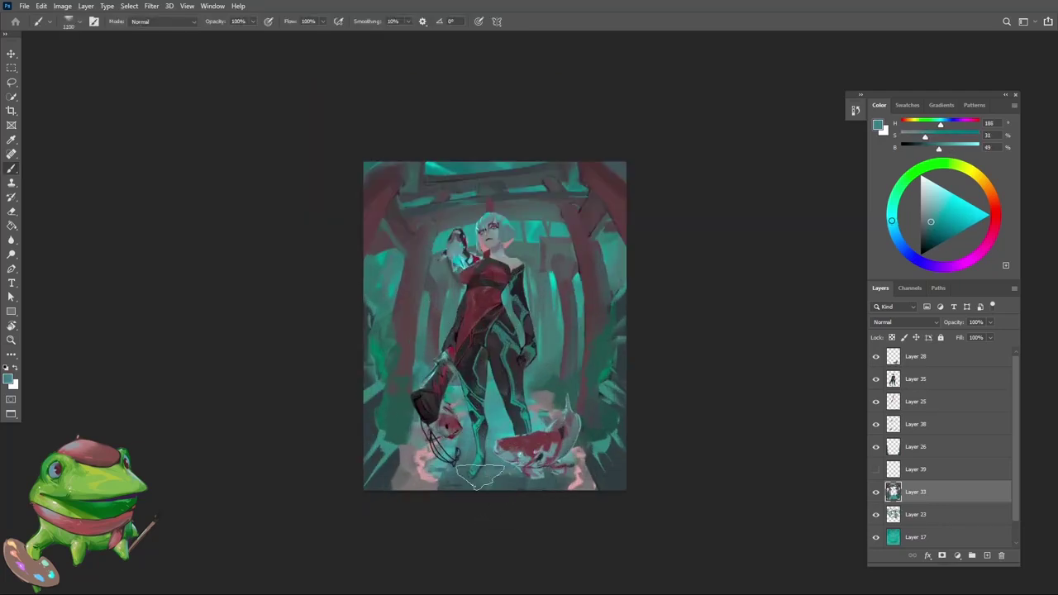
{"action": "left_click", "coordinate": [513, 467], "text": "alt"}
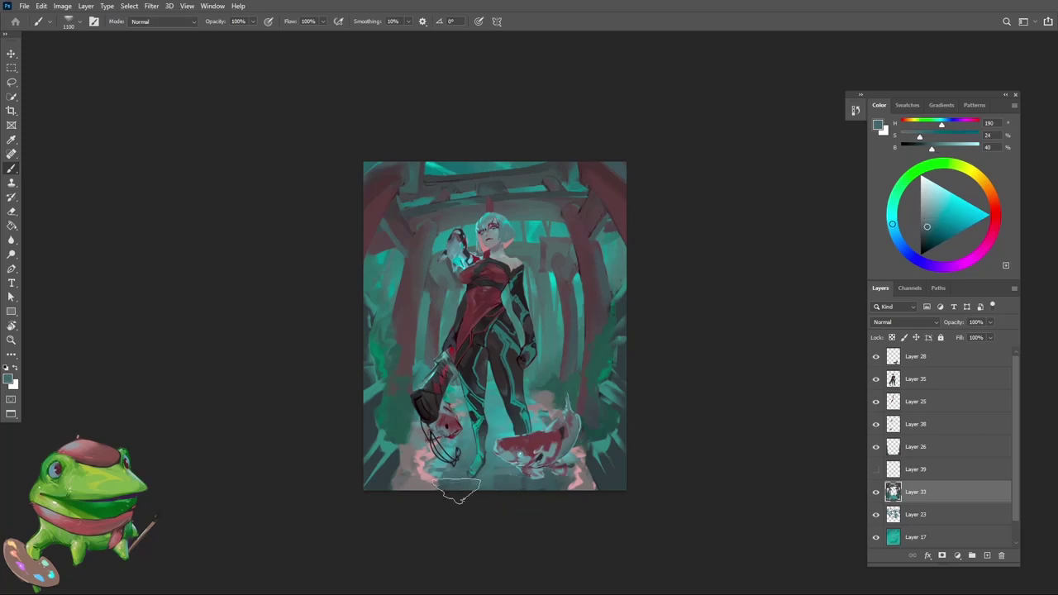
{"action": "left_click", "coordinate": [463, 449], "text": "alt"}
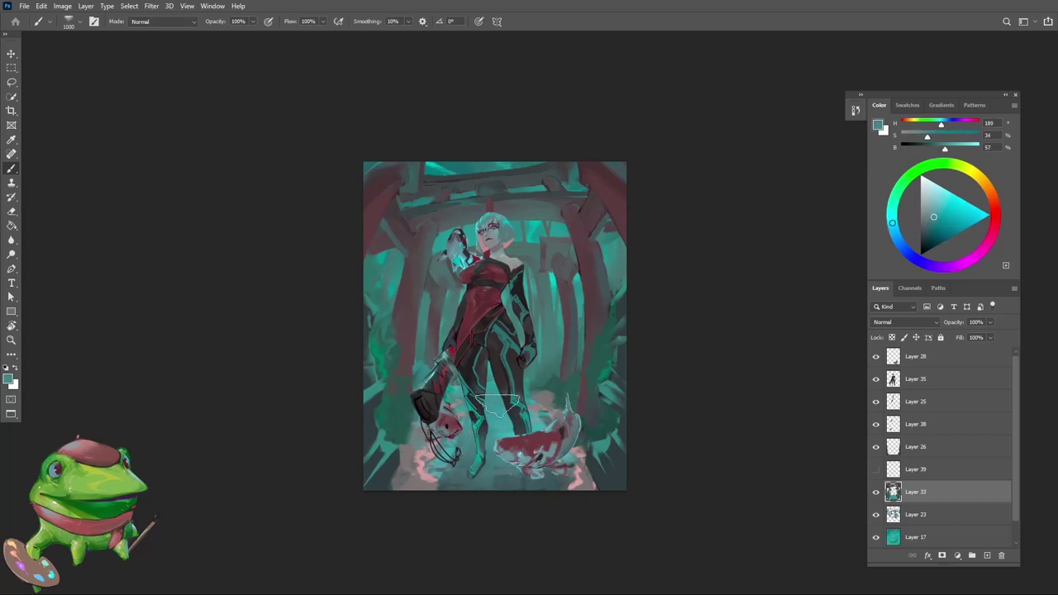
Step: Work darker muted teal sampled beside the rear leg into the ground around the lower legs with a 500 brush
{"action": "left_click_drag", "start_coordinate": [531, 386], "coordinate": [542, 386]}
{"action": "left_click", "coordinate": [542, 386], "text": "alt"}
{"action": "key", "text": "["}
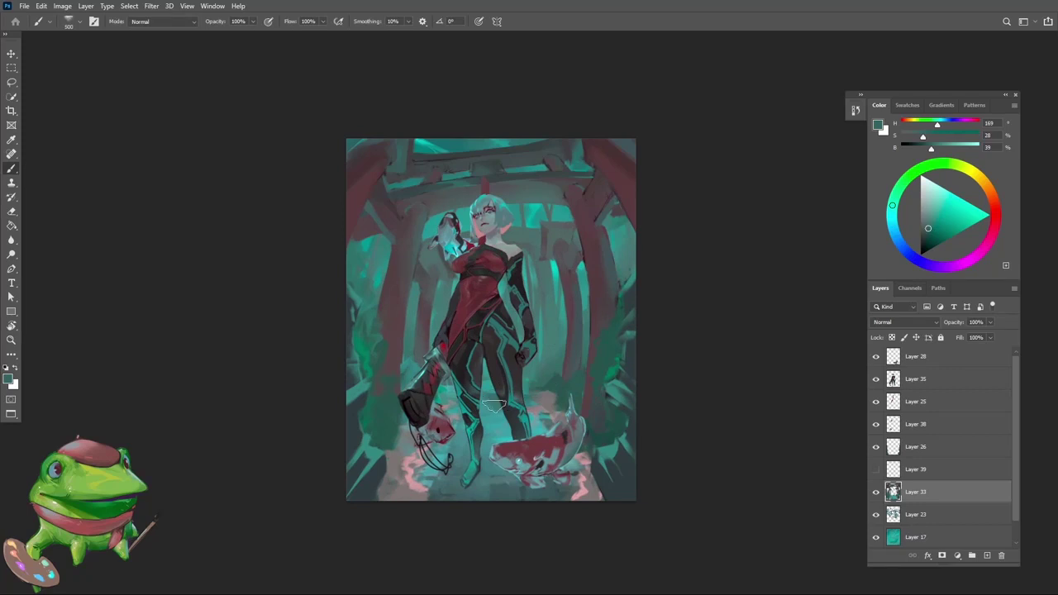
{"action": "scroll", "coordinate": [545, 405], "scroll_direction": "up", "scroll_amount": 2}
{"action": "left_click", "coordinate": [543, 378], "text": "alt"}
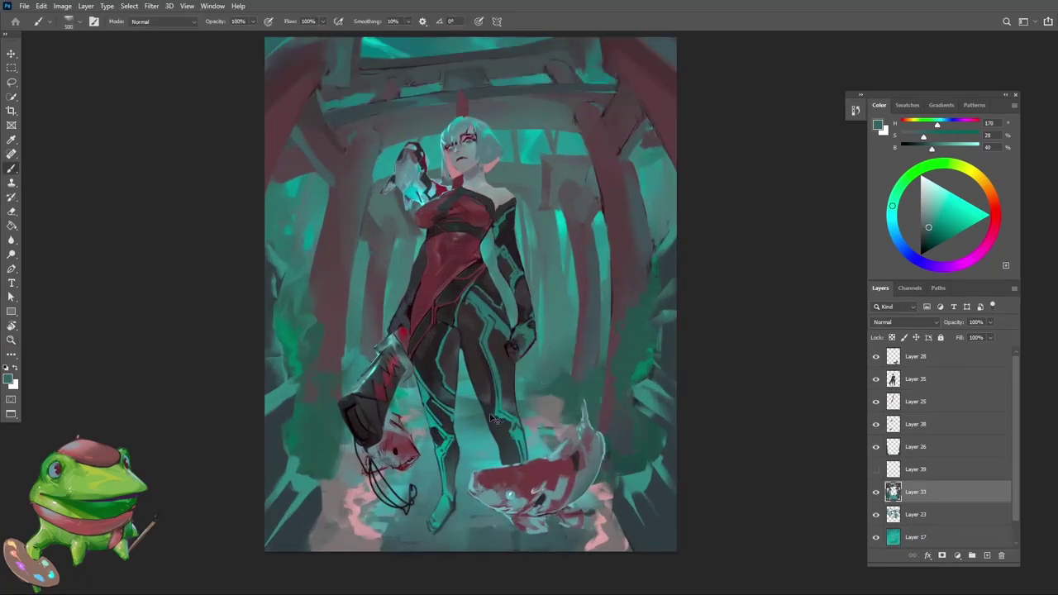
Step: Paint pinkish-grey patches on the distant ground between the legs, using sampled path colours and a smaller brush
{"action": "left_click", "coordinate": [541, 419], "text": "alt"}
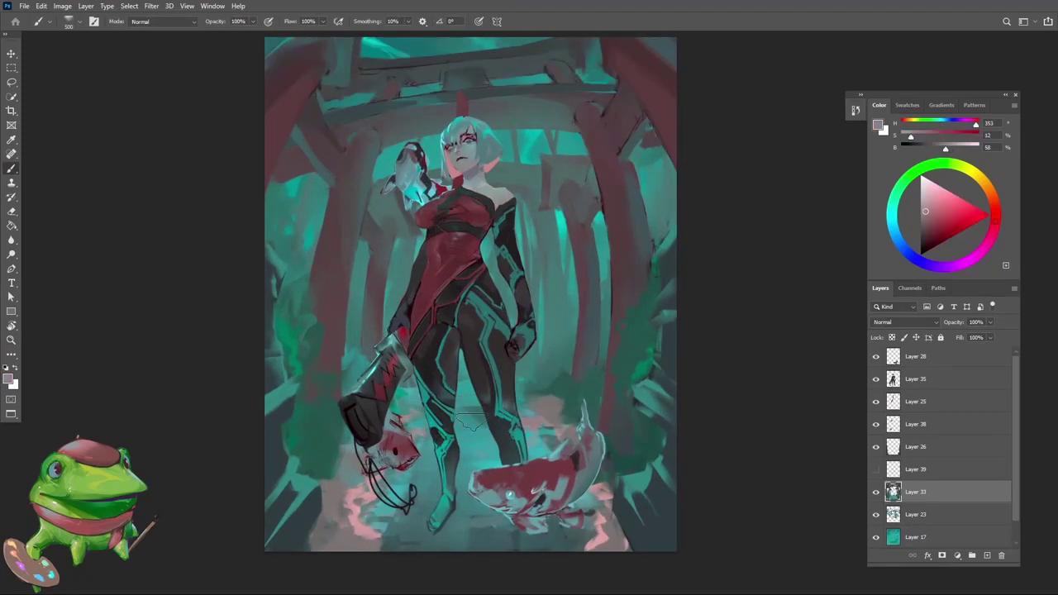
{"action": "key", "text": "bracketleft"}
{"action": "left_click", "coordinate": [537, 422], "text": "alt"}
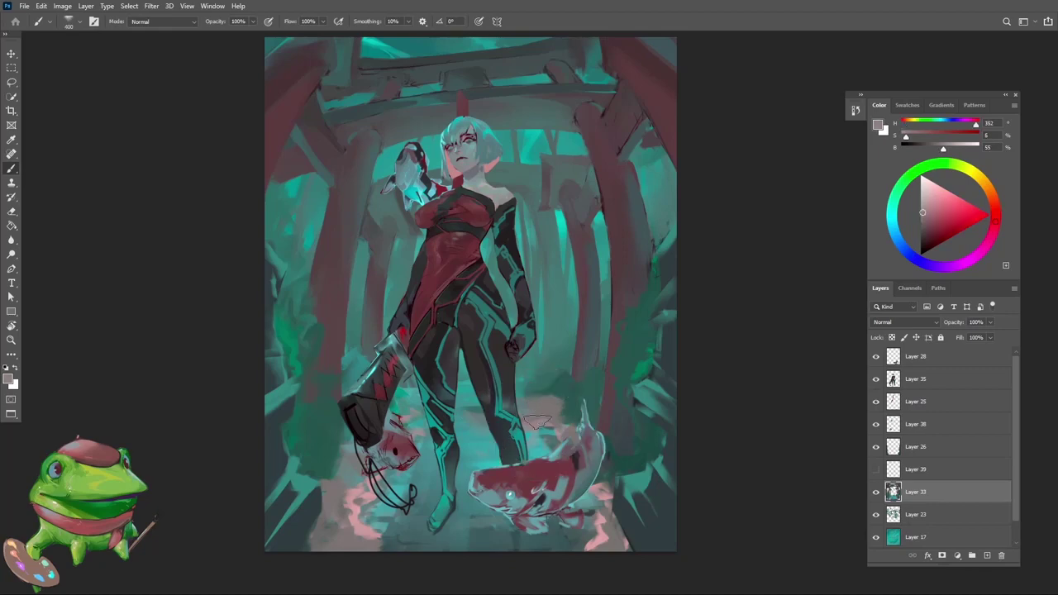
{"action": "left_click", "coordinate": [370, 501], "text": "alt"}
{"action": "key", "text": "bracketleft"}
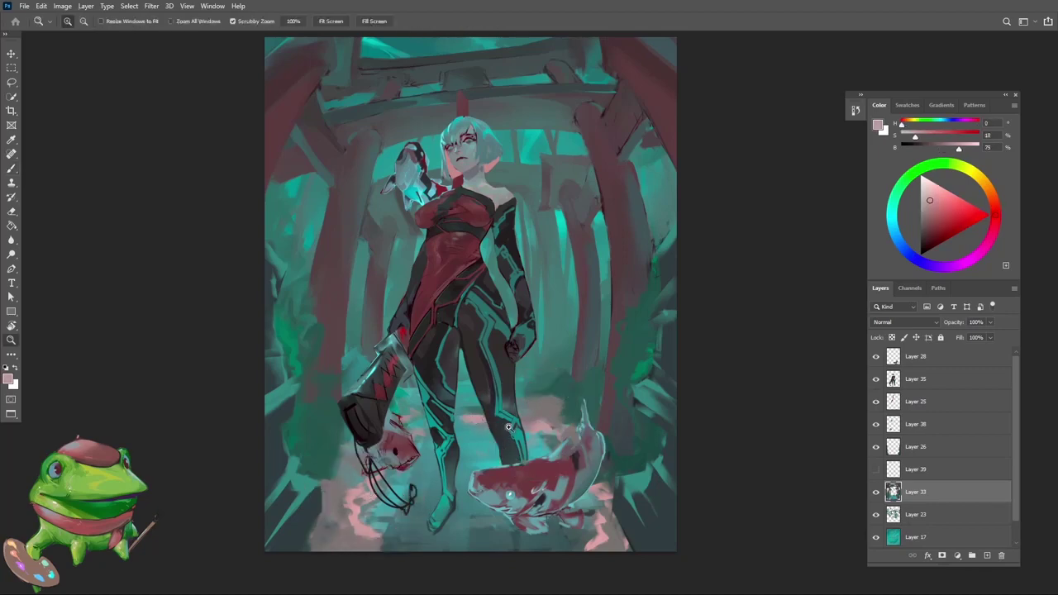
Step: Refine the distant ground between the legs with sampled grey and muted teal tones using a 200 brush
{"action": "left_click_drag", "start_coordinate": [486, 389], "coordinate": [501, 390]}
{"action": "left_click", "coordinate": [502, 418], "text": "alt"}
{"action": "scroll", "coordinate": [548, 406], "scroll_direction": "down", "scroll_amount": 2}
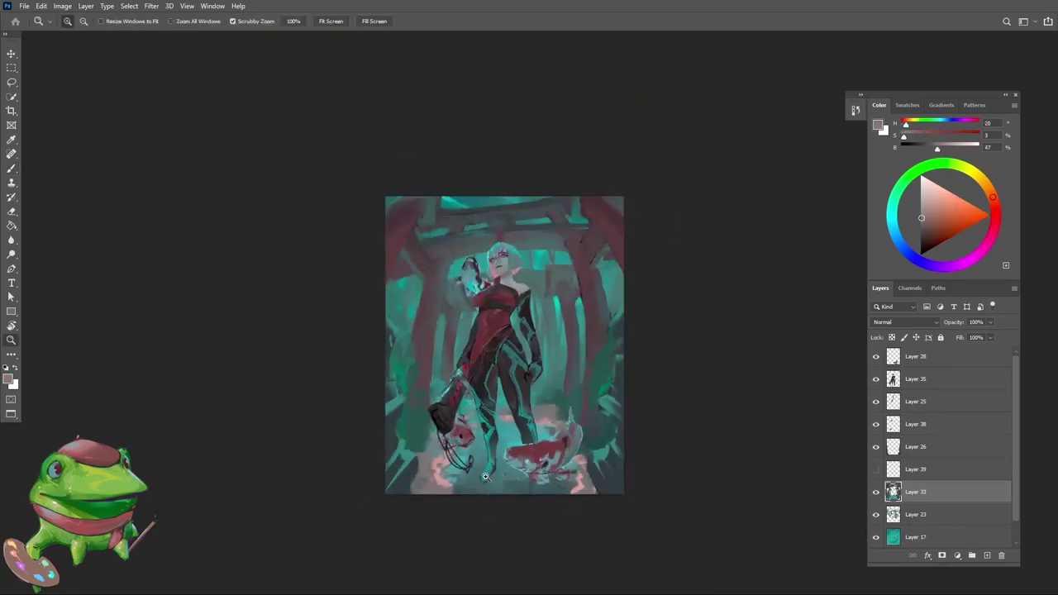
{"action": "scroll", "coordinate": [549, 406], "scroll_direction": "up", "scroll_amount": 3}
{"action": "left_click", "coordinate": [549, 406], "text": "alt"}
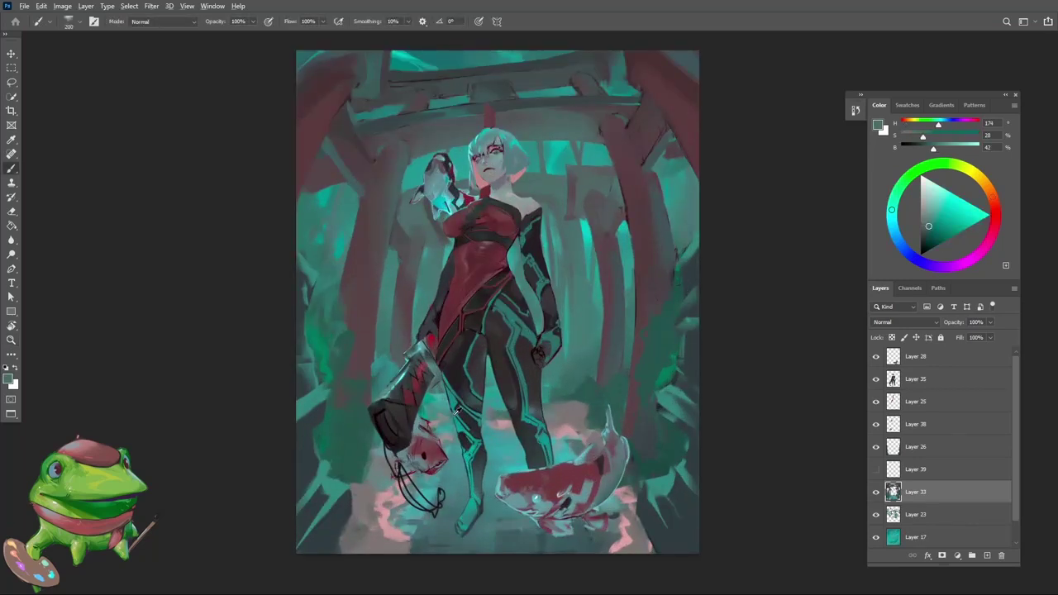
{"action": "left_click", "coordinate": [499, 401], "text": "alt"}
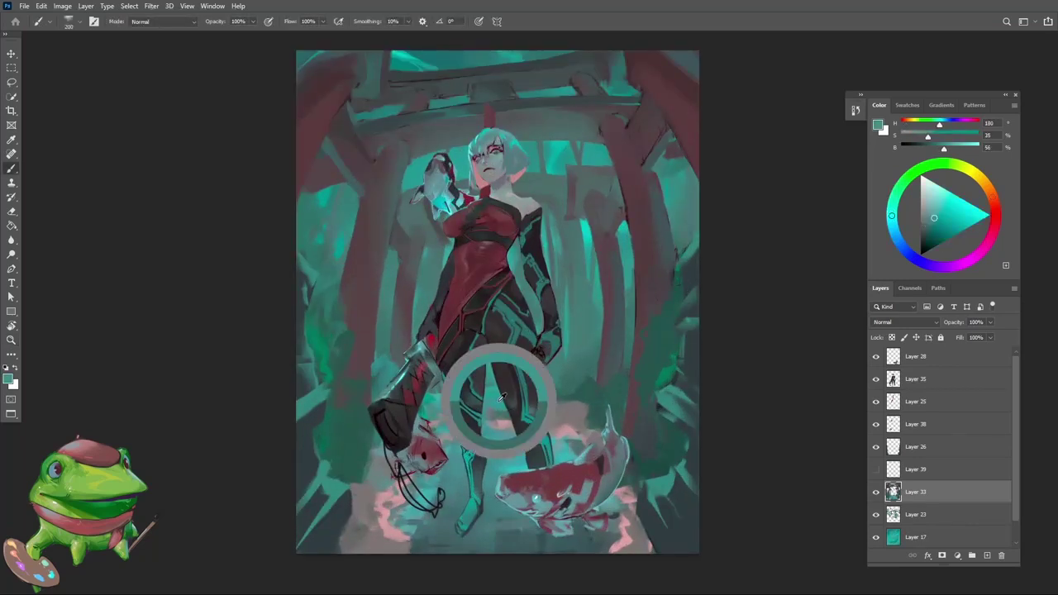
Step: Blend the ground around the front leg and hanging fish head with bright and muted teals sampled nearby
{"action": "left_click", "coordinate": [450, 428], "text": "alt"}
{"action": "left_click", "coordinate": [520, 471], "text": "alt"}
{"action": "left_click_drag", "start_coordinate": [455, 439], "coordinate": [437, 428]}
{"action": "left_click_drag", "start_coordinate": [509, 439], "coordinate": [457, 494]}
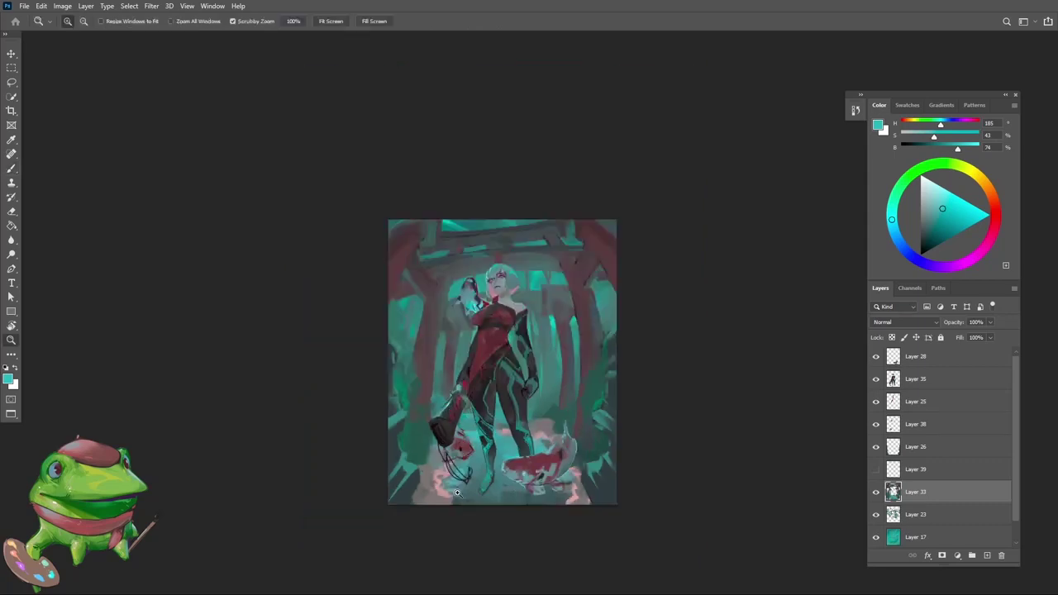
{"action": "scroll", "coordinate": [508, 441], "scroll_direction": "down", "scroll_amount": 2}
{"action": "scroll", "coordinate": [525, 453], "scroll_direction": "up", "scroll_amount": 2}
{"action": "left_click", "coordinate": [450, 461], "text": "alt"}
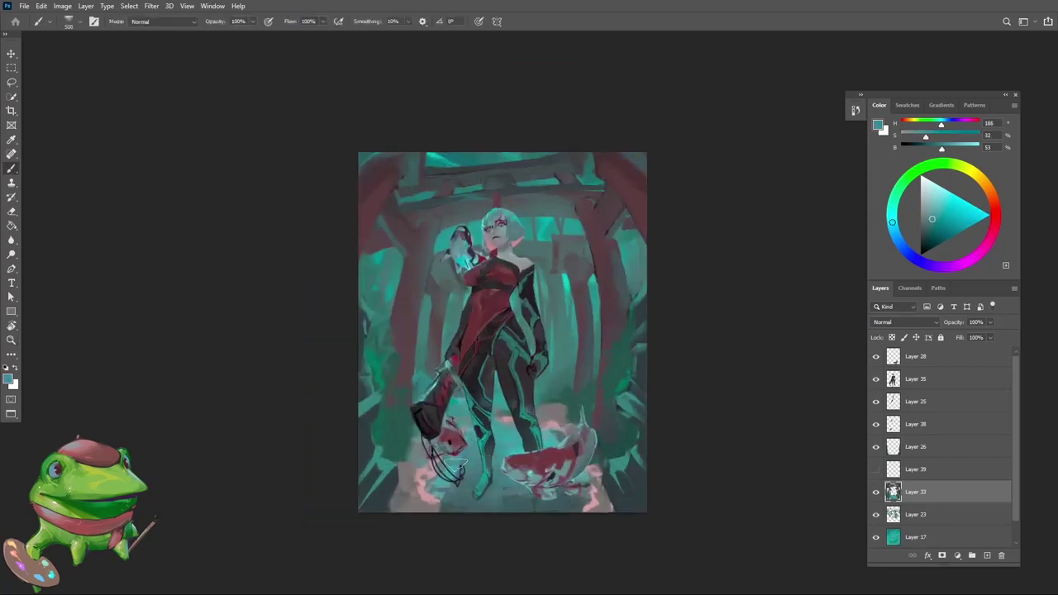
Step: Brush sampled teal haze between the lower legs with the brush enlarged to 700 and flip the canvas horizontally
{"action": "left_click", "coordinate": [520, 446], "text": "alt"}
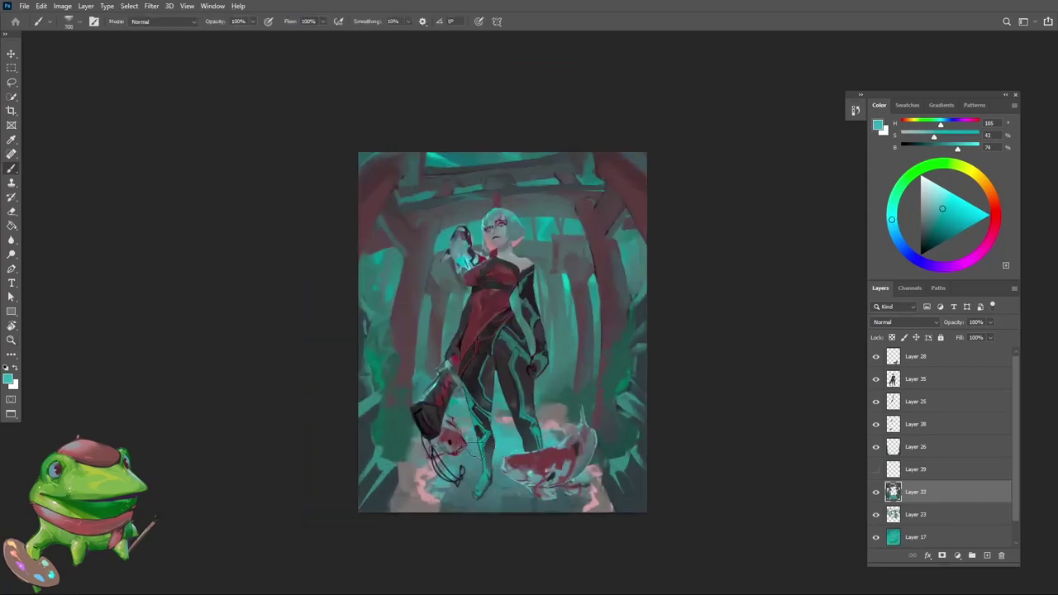
{"action": "left_click", "coordinate": [501, 402], "text": "alt"}
{"action": "left_click", "coordinate": [506, 423], "text": "alt"}
{"action": "key", "text": "z"}
{"action": "left_click_drag", "start_coordinate": [499, 421], "coordinate": [475, 485]}
{"action": "key", "text": "ctrl+shift+h"}
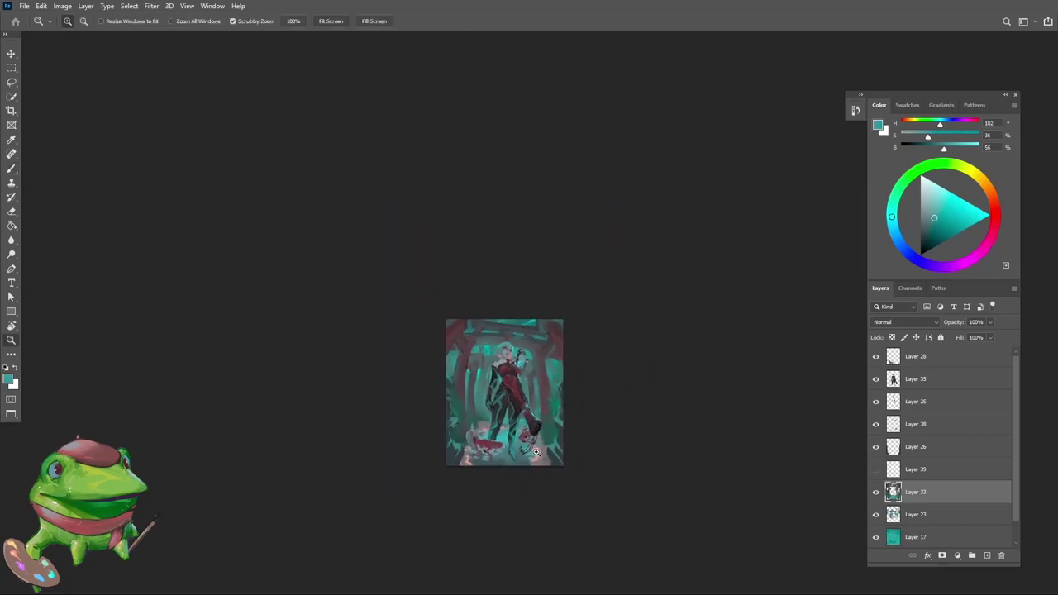
Step: Blend the ground between the lower legs with a sampled muted teal and a 500 brush
{"action": "left_click_drag", "start_coordinate": [511, 441], "coordinate": [546, 438]}
{"action": "key", "text": "b"}
{"action": "left_click", "coordinate": [514, 439], "text": "alt"}
{"action": "left_click_drag", "start_coordinate": [474, 413], "coordinate": [499, 411]}
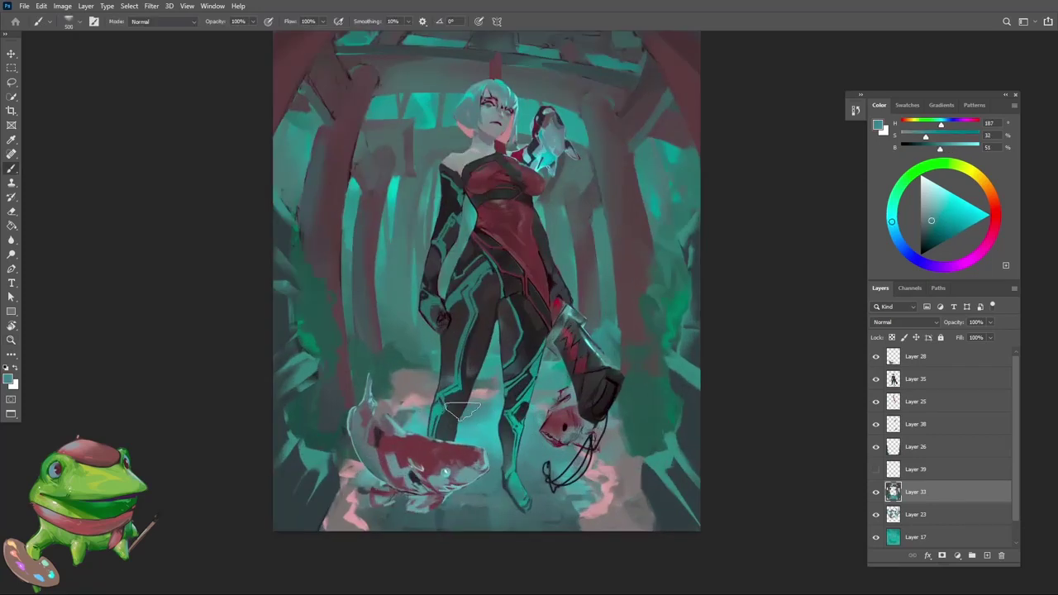
{"action": "key", "text": "z"}
{"action": "scroll", "coordinate": [496, 421], "scroll_direction": "down", "scroll_amount": 1}
{"action": "key", "text": "b"}
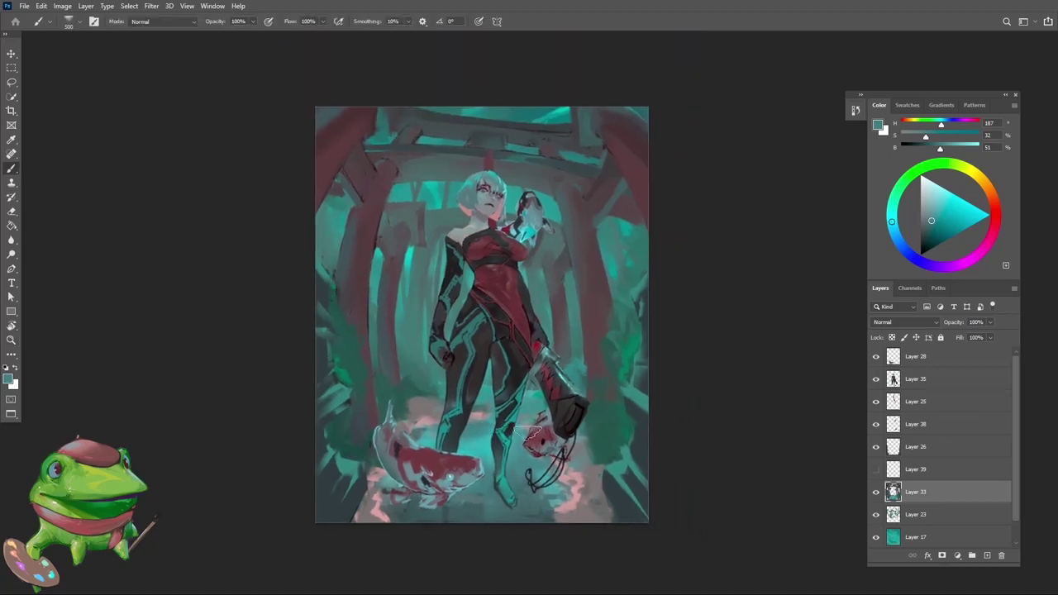
{"action": "scroll", "coordinate": [484, 399], "scroll_direction": "down", "scroll_amount": 4}
{"action": "key", "text": "r"}
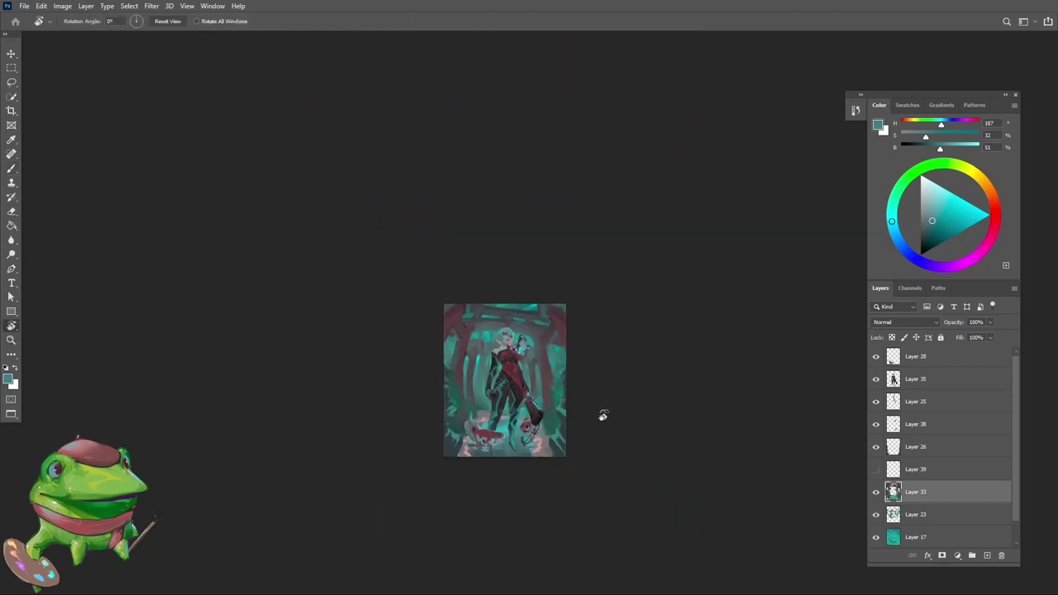
{"action": "scroll", "coordinate": [603, 415], "scroll_direction": "up", "scroll_amount": 2}
{"action": "left_click_drag", "start_coordinate": [603, 415], "coordinate": [601, 293]}
{"action": "key", "text": "Escape"}
{"action": "key", "text": "z"}
{"action": "left_click_drag", "start_coordinate": [505, 429], "coordinate": [555, 426]}
{"action": "key", "text": "b"}
{"action": "left_click", "coordinate": [504, 429], "text": "alt"}
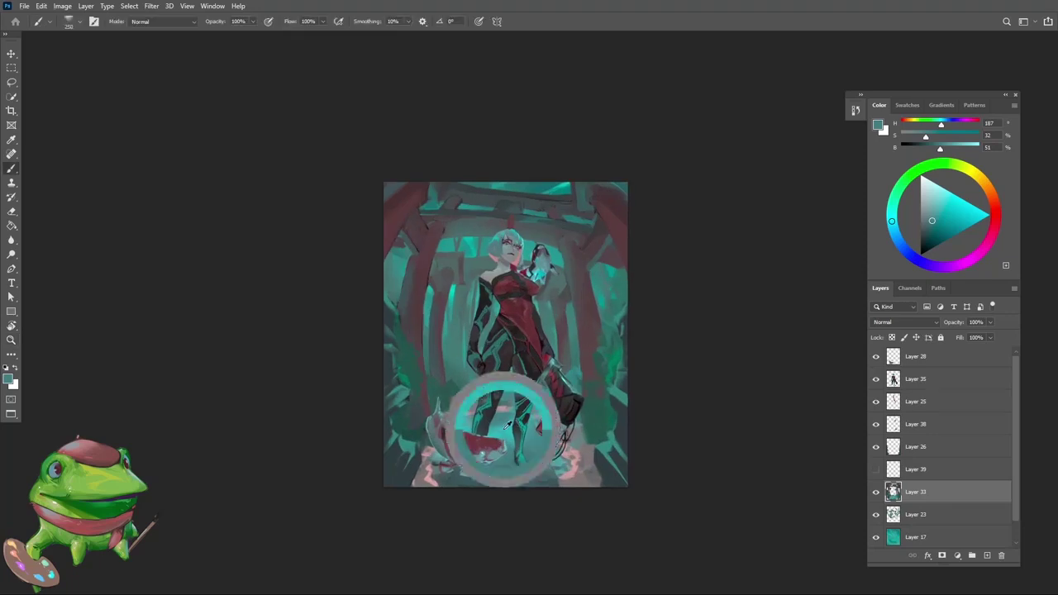
{"action": "key", "text": "z"}
{"action": "scroll", "coordinate": [562, 455], "scroll_direction": "up", "scroll_amount": 1}
{"action": "key", "text": "b"}
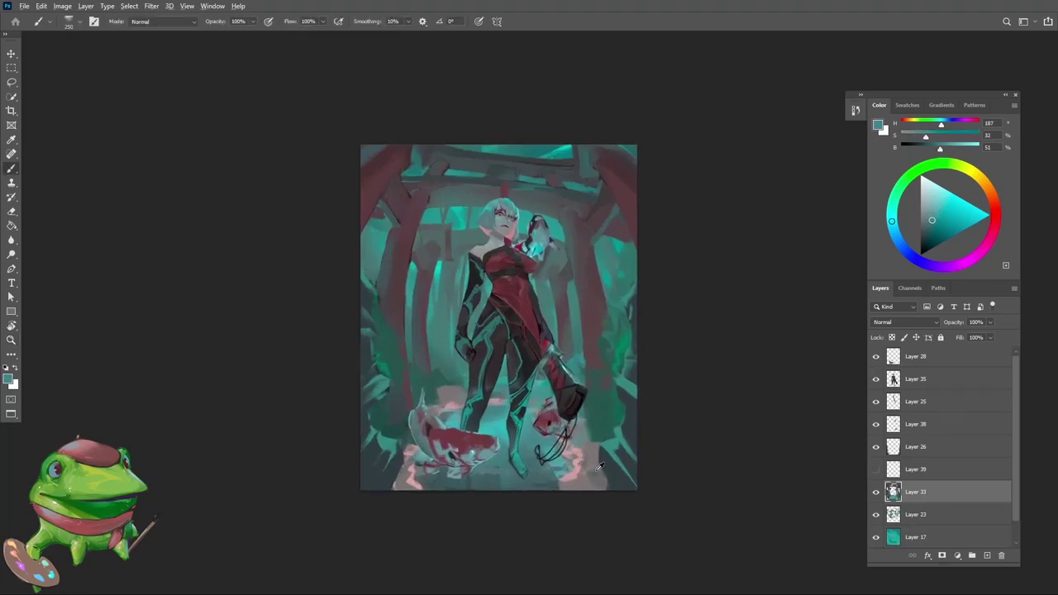
Step: Broaden the pink patch on the path below the weapon with sampled pink, trimming its edge with sampled teal
{"action": "left_click", "coordinate": [594, 456], "text": "alt"}
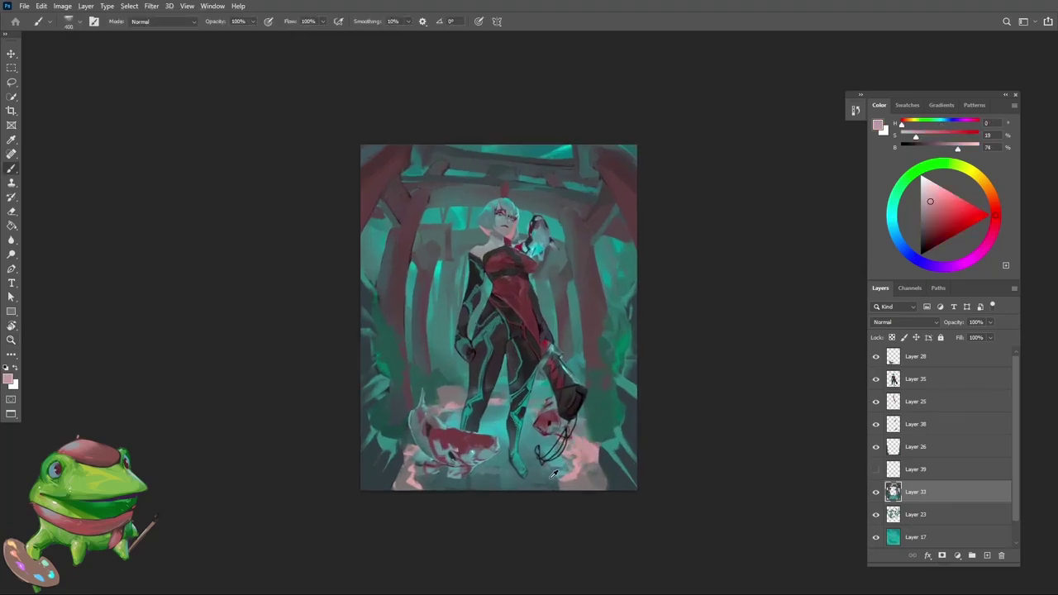
{"action": "left_click", "coordinate": [562, 457], "text": "alt"}
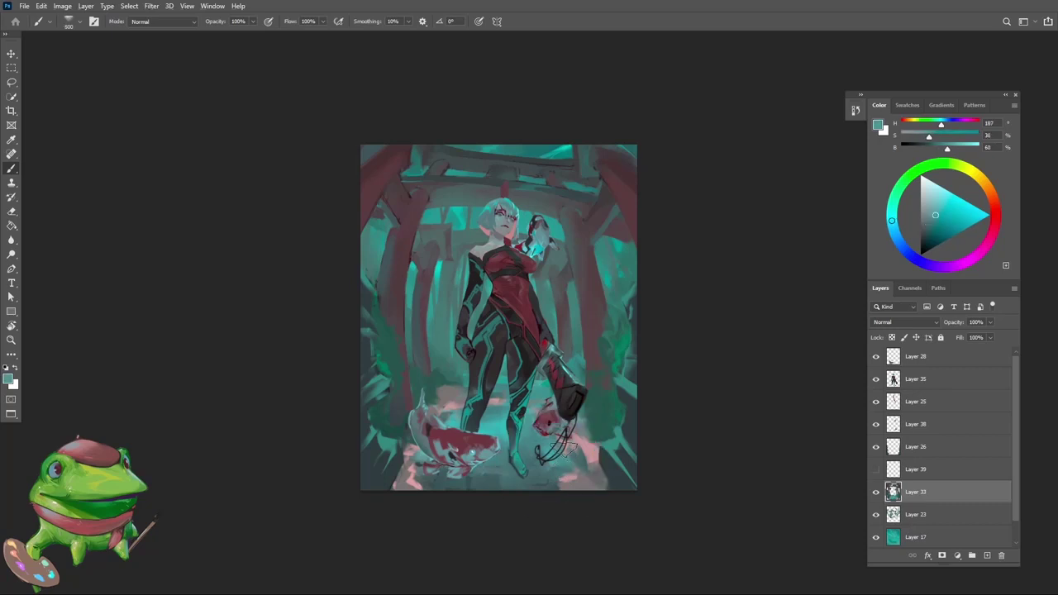
{"action": "left_click", "coordinate": [595, 455], "text": "alt"}
{"action": "key", "text": "z"}
{"action": "left_click_drag", "start_coordinate": [590, 482], "coordinate": [511, 527]}
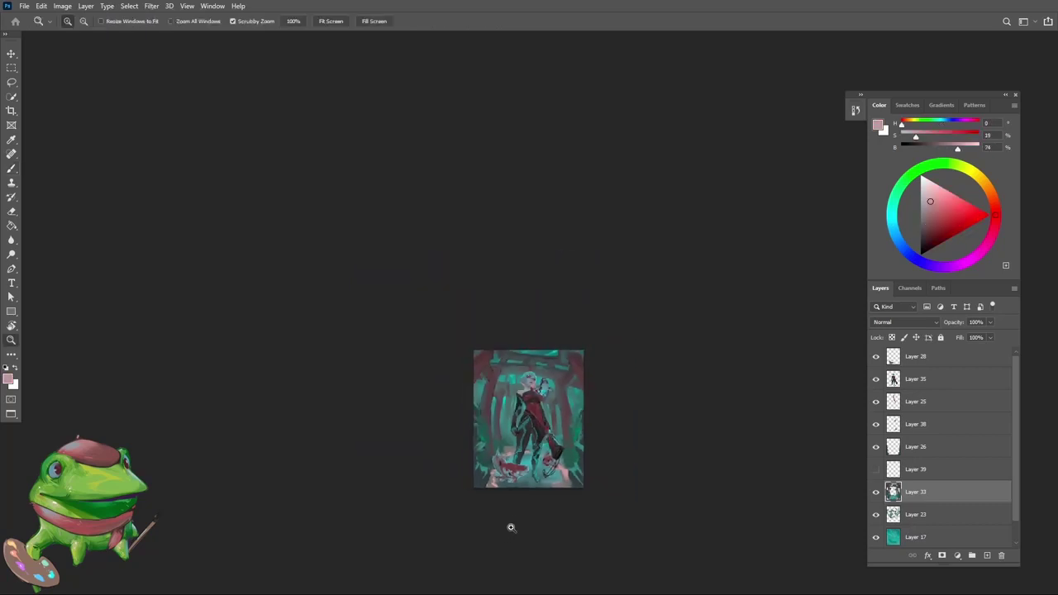
{"action": "left_click_drag", "start_coordinate": [576, 487], "coordinate": [591, 477]}
Step: Tone down the path edge below the large koi with dark slate teal sampled from the bordering ground
{"action": "key", "text": "b"}
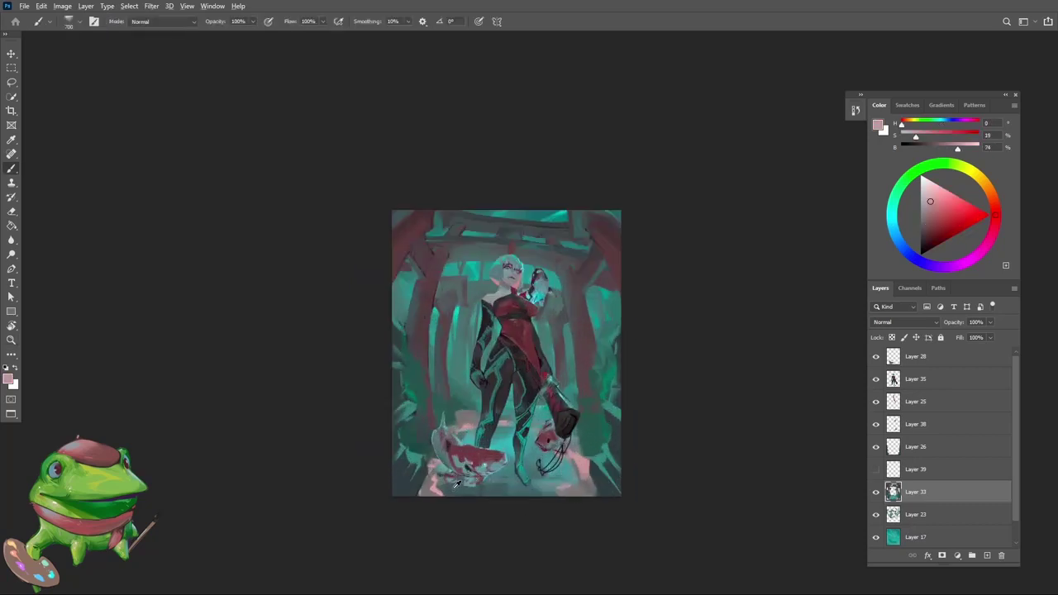
{"action": "left_click", "coordinate": [413, 486], "text": "alt"}
{"action": "mouse_move", "coordinate": [446, 486]}
{"action": "left_mouse_down"}
{"action": "mouse_move", "coordinate": [421, 497]}
{"action": "mouse_move", "coordinate": [433, 545]}
{"action": "left_mouse_up"}
{"action": "key", "text": "z"}
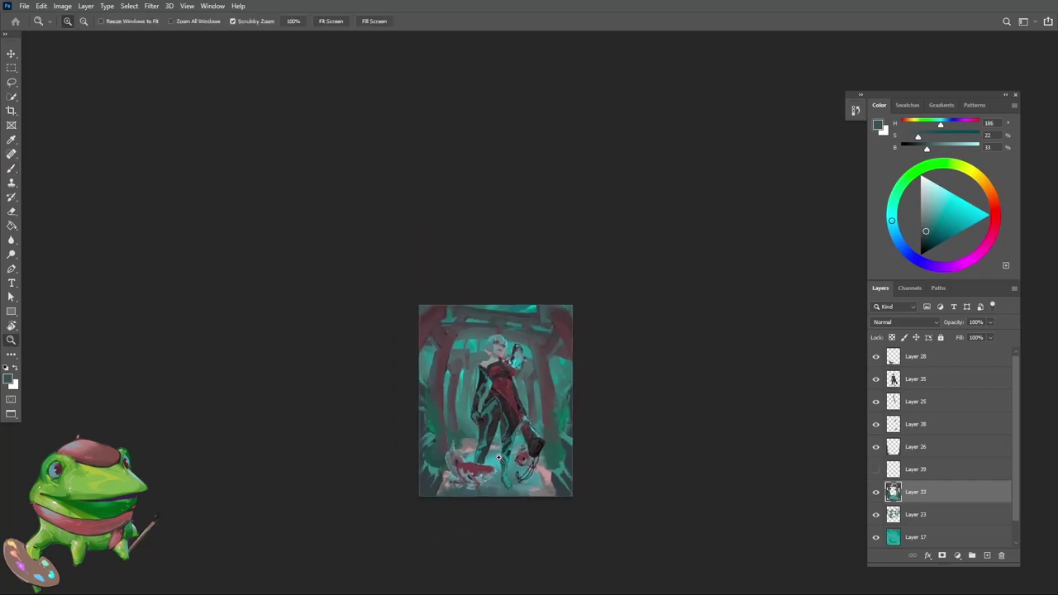
Step: On Layer 35, touch up the weapon's lower end with sampled near-black and a much smaller brush, and erase along its edge
{"action": "mouse_move", "coordinate": [498, 457]}
{"action": "left_mouse_down"}
{"action": "mouse_move", "coordinate": [466, 479]}
{"action": "mouse_move", "coordinate": [518, 457]}
{"action": "mouse_move", "coordinate": [636, 438]}
{"action": "left_mouse_up"}
{"action": "left_click", "coordinate": [582, 446], "text": "ctrl"}
{"action": "key", "text": "b"}
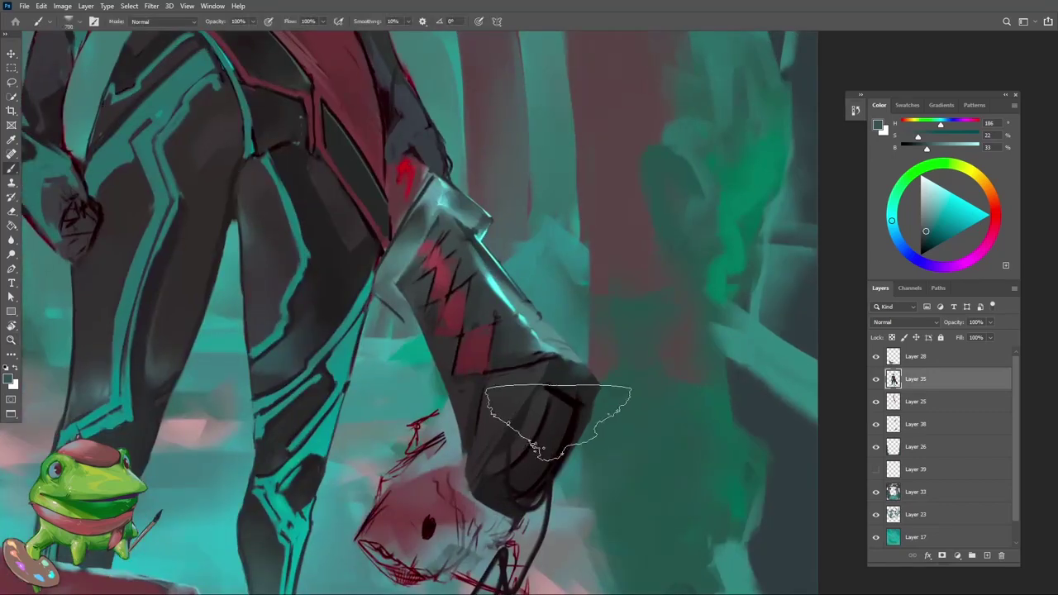
{"action": "left_click", "coordinate": [555, 421], "text": "alt"}
{"action": "key", "text": "bracketleft"}
{"action": "key", "text": "bracketleft"}
{"action": "key", "text": "bracketleft"}
{"action": "key", "text": "bracketleft"}
{"action": "key", "text": "bracketleft"}
{"action": "key", "text": "bracketleft"}
{"action": "key", "text": "bracketleft"}
{"action": "key", "text": "bracketleft"}
{"action": "key", "text": "bracketleft"}
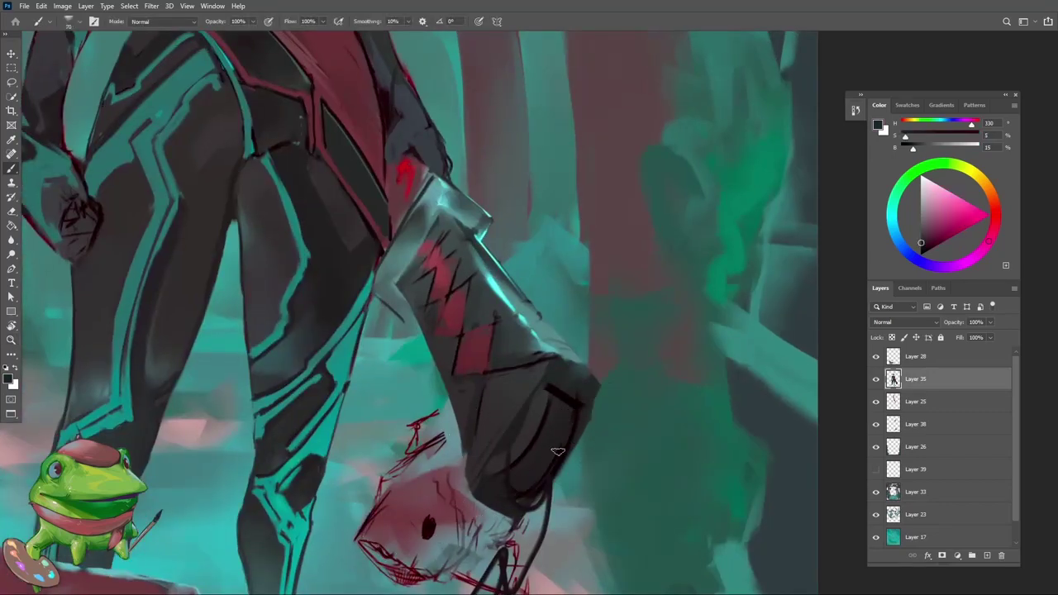
{"action": "key", "text": "e"}
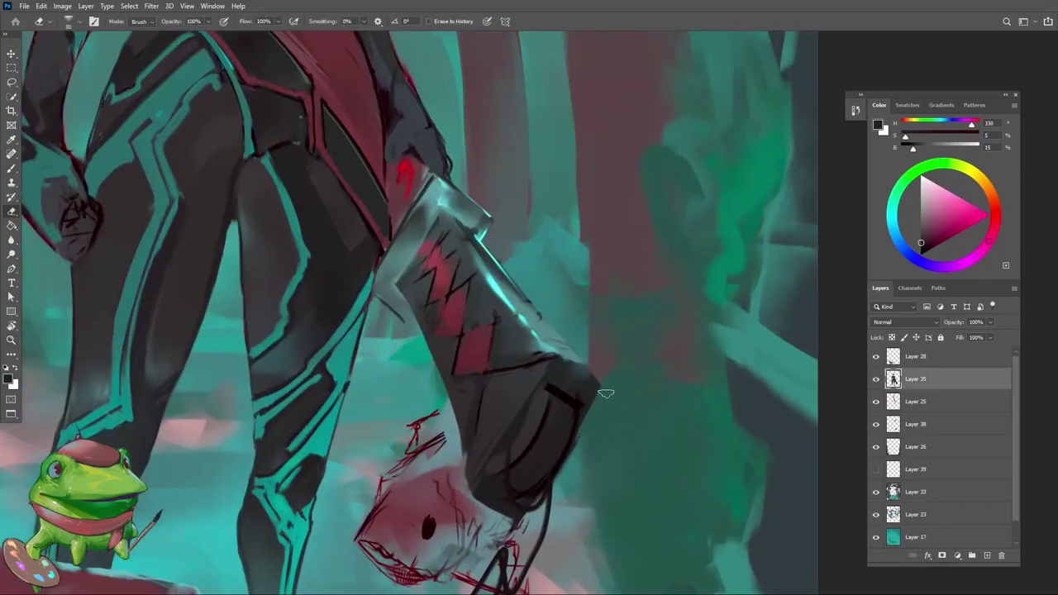
{"action": "mouse_move", "coordinate": [569, 471]}
{"action": "left_mouse_down"}
{"action": "mouse_move", "coordinate": [607, 407]}
{"action": "mouse_move", "coordinate": [483, 463]}
{"action": "left_mouse_up"}
Step: Block in the sketched curved shape below the weapon with dark red sampled from the weapon's diamond pattern
{"action": "key", "text": "z"}
{"action": "key", "text": "b"}
{"action": "left_click", "coordinate": [532, 402], "text": "alt"}
{"action": "key", "text": "bracketright"}
{"action": "key", "text": "bracketright"}
{"action": "key", "text": "bracketright"}
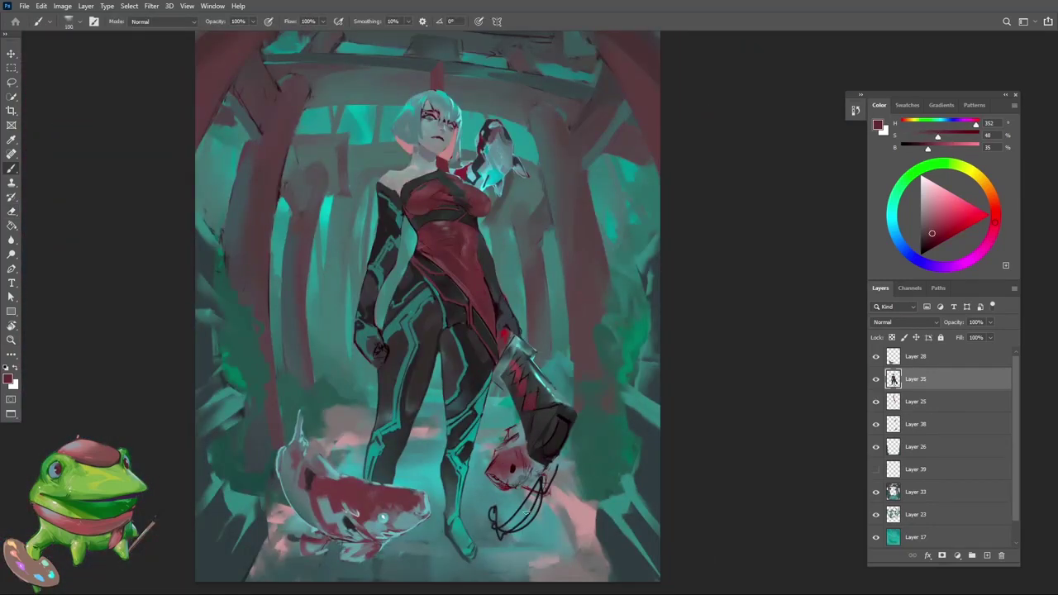
{"action": "left_click_drag", "start_coordinate": [516, 528], "coordinate": [535, 503]}
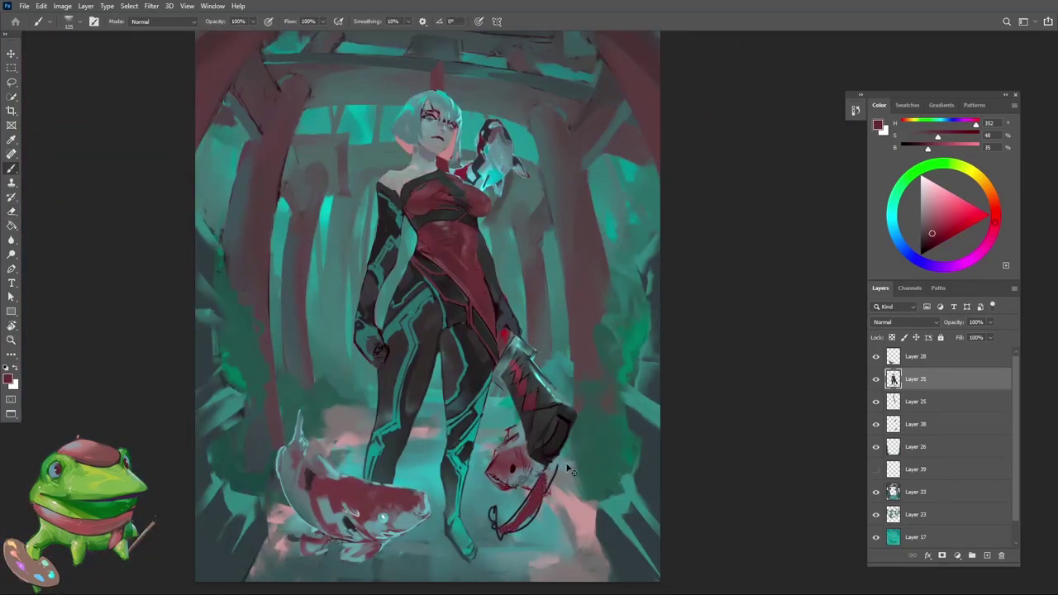
Step: Add a dark red accent to the weapon's lower end and finish filling the curved shape down to its tip
{"action": "scroll", "coordinate": [568, 469], "scroll_direction": "up", "scroll_amount": 3}
{"action": "key", "text": "ctrl+0"}
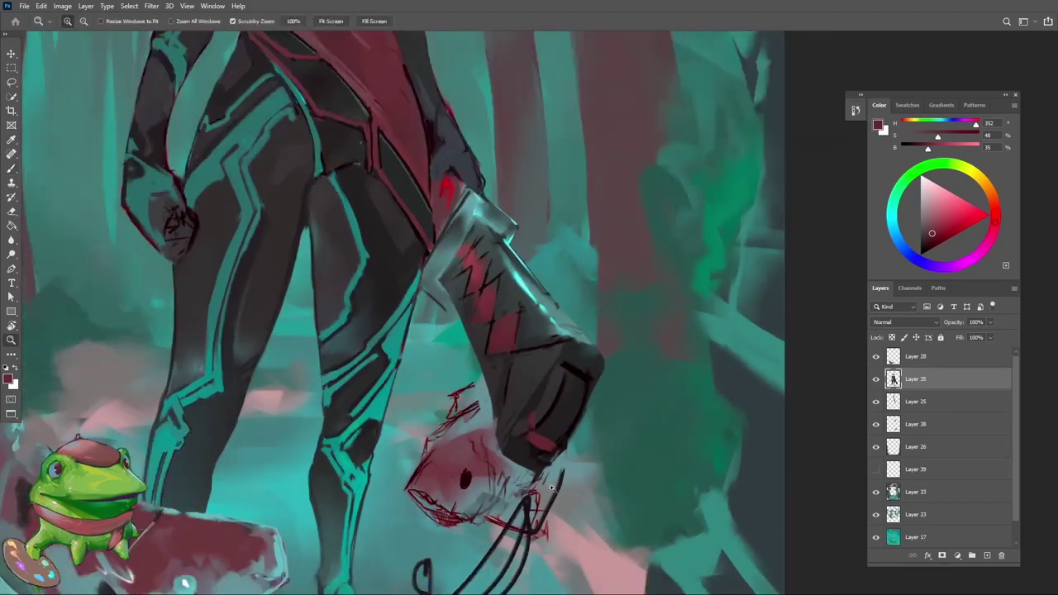
{"action": "left_click_drag", "start_coordinate": [551, 482], "coordinate": [512, 536]}
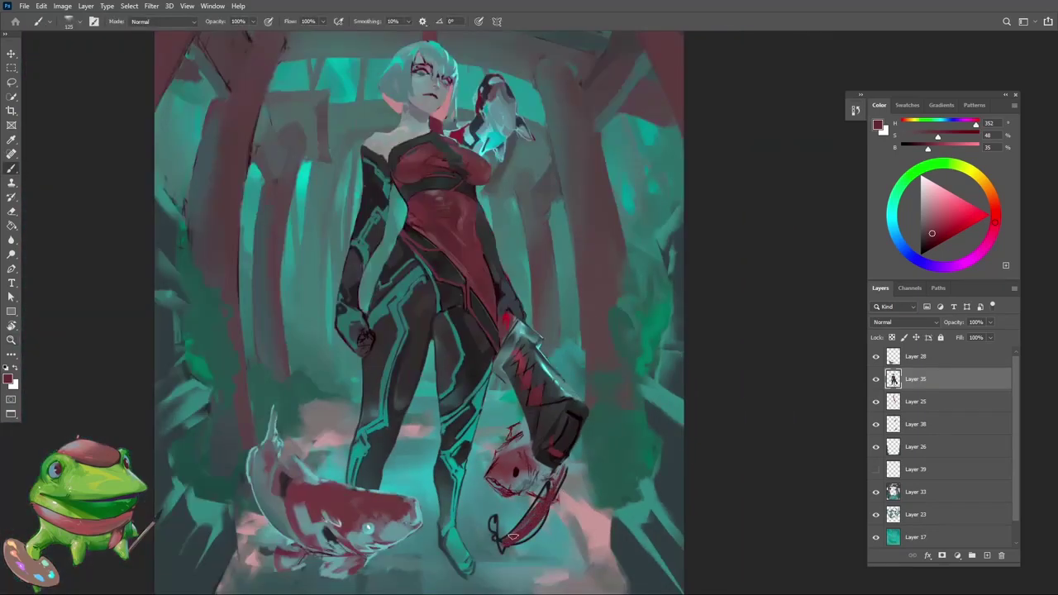
{"action": "left_click_drag", "start_coordinate": [562, 470], "coordinate": [506, 544]}
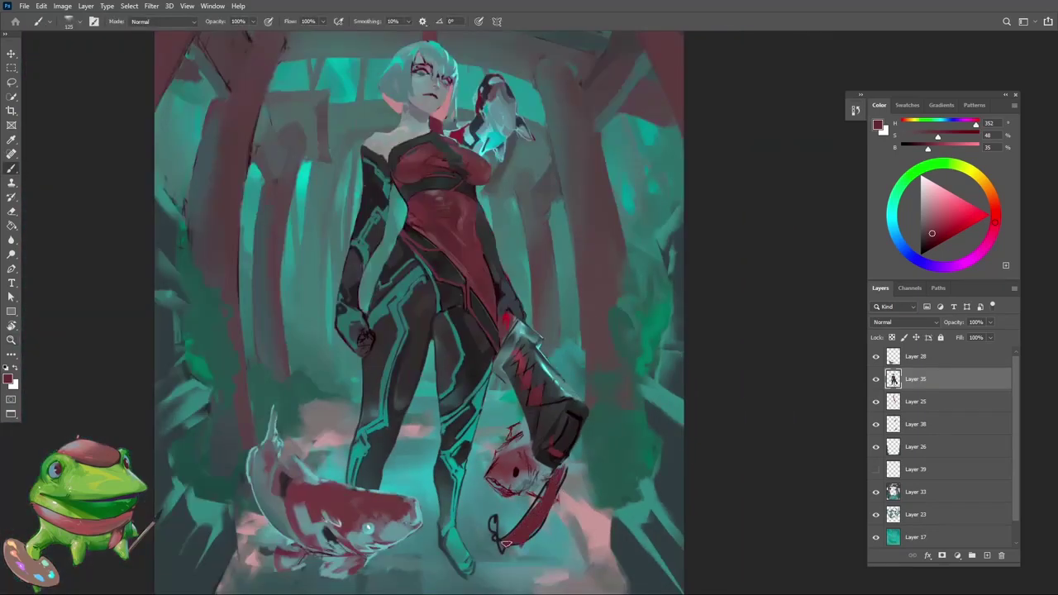
Step: Fill the hooked tip of the curved shape with a lighter red and cover it with bright red sampled near the weapon's grip
{"action": "left_click", "coordinate": [502, 329], "text": "alt"}
{"action": "scroll", "coordinate": [505, 521], "scroll_direction": "up", "scroll_amount": 3}
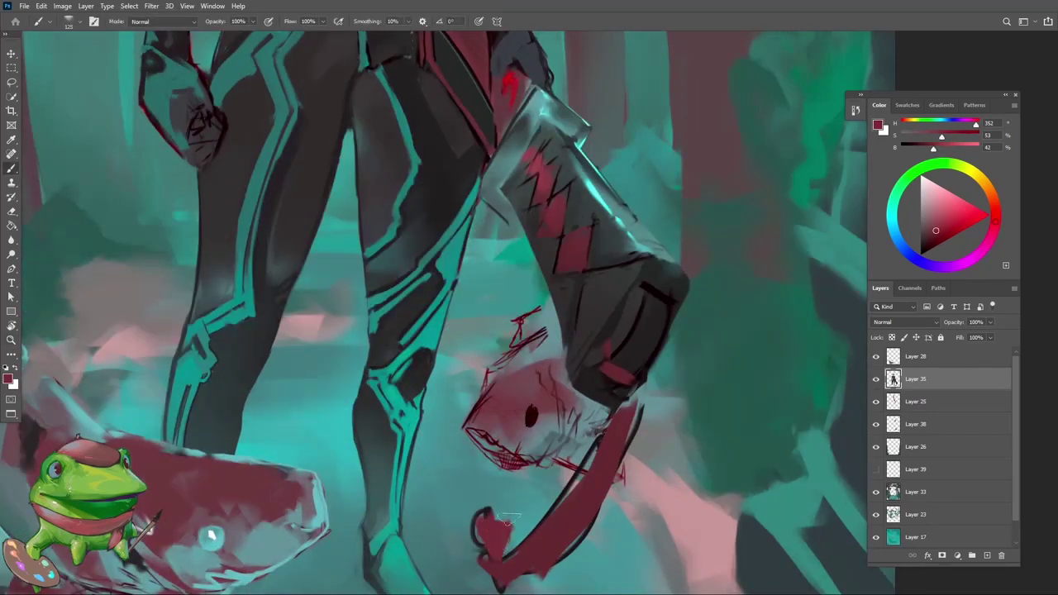
{"action": "left_click", "coordinate": [513, 78], "text": "alt"}
{"action": "scroll", "coordinate": [508, 376], "scroll_direction": "down", "scroll_amount": 3}
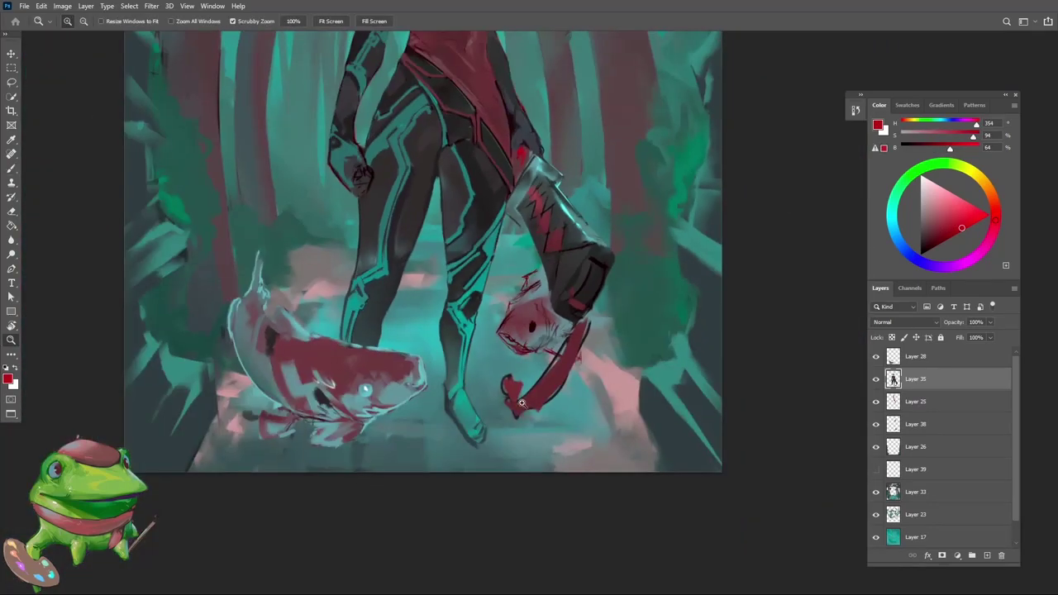
{"action": "scroll", "coordinate": [508, 376], "scroll_direction": "up", "scroll_amount": 1}
Step: Mirror the canvas view and paint a short dark red ribbon tail below the weapon's lower end, using colour sampled from the curved shape
{"action": "left_click", "coordinate": [552, 371], "text": "alt"}
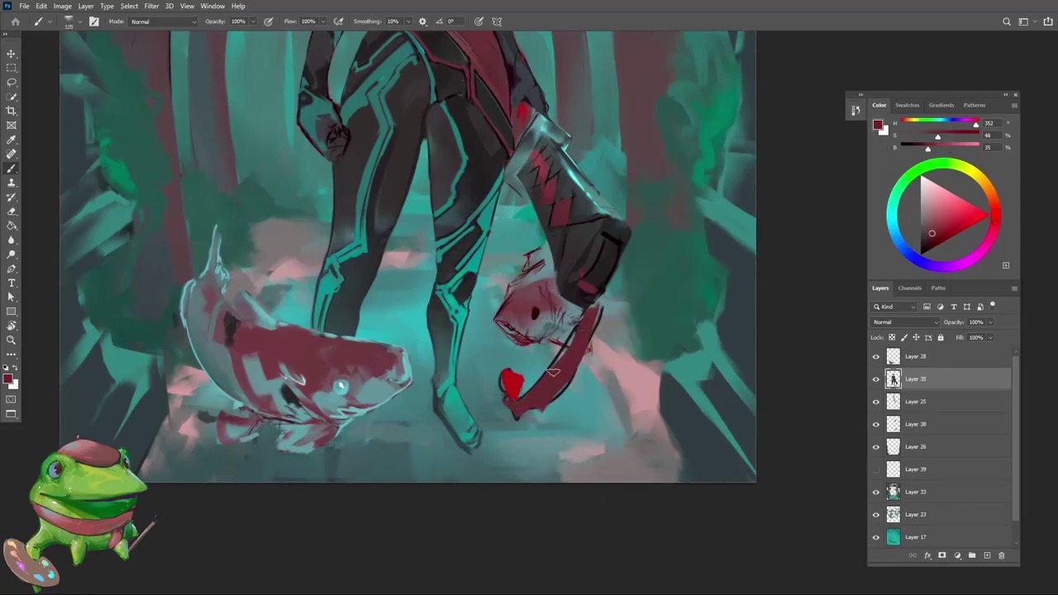
{"action": "scroll", "coordinate": [521, 414], "scroll_direction": "down", "scroll_amount": 6}
{"action": "scroll", "coordinate": [482, 449], "scroll_direction": "up", "scroll_amount": 5}
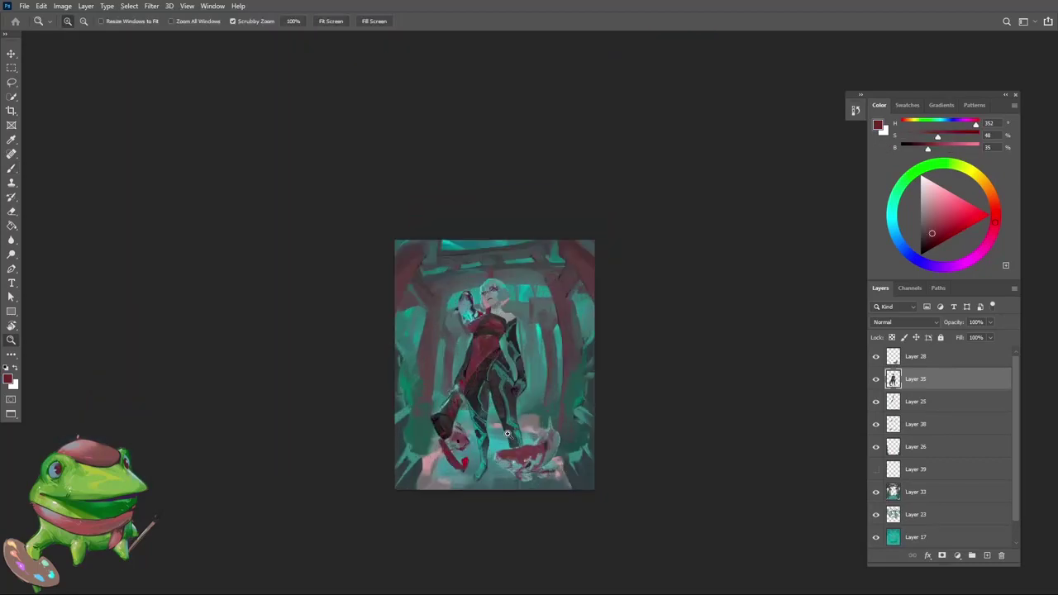
{"action": "scroll", "coordinate": [436, 428], "scroll_direction": "up", "scroll_amount": 3}
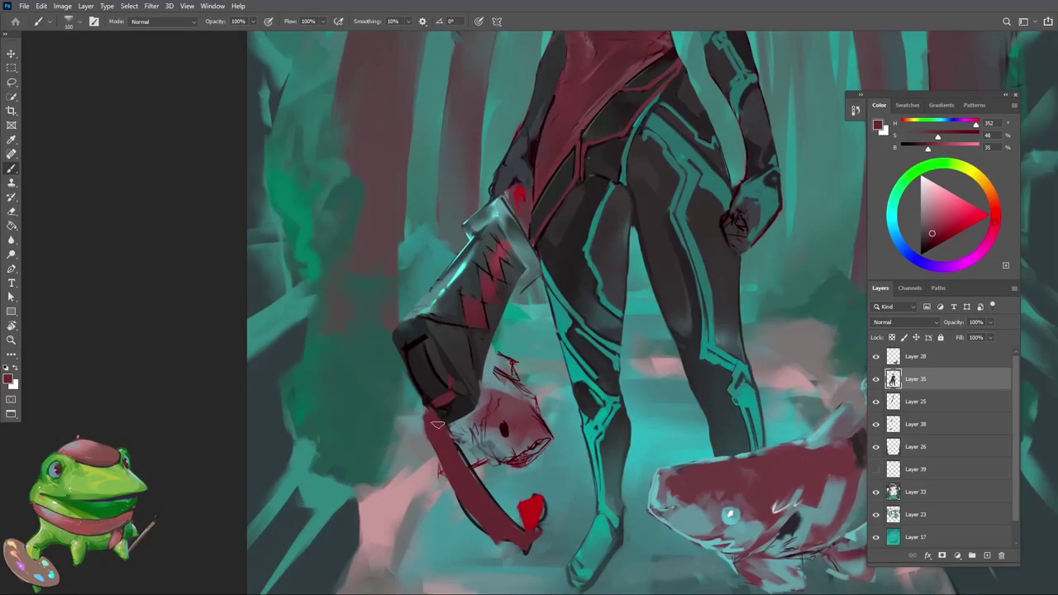
{"action": "mouse_move", "coordinate": [431, 418]}
{"action": "left_mouse_down"}
{"action": "mouse_move", "coordinate": [410, 473]}
{"action": "mouse_move", "coordinate": [423, 428]}
{"action": "left_mouse_up"}
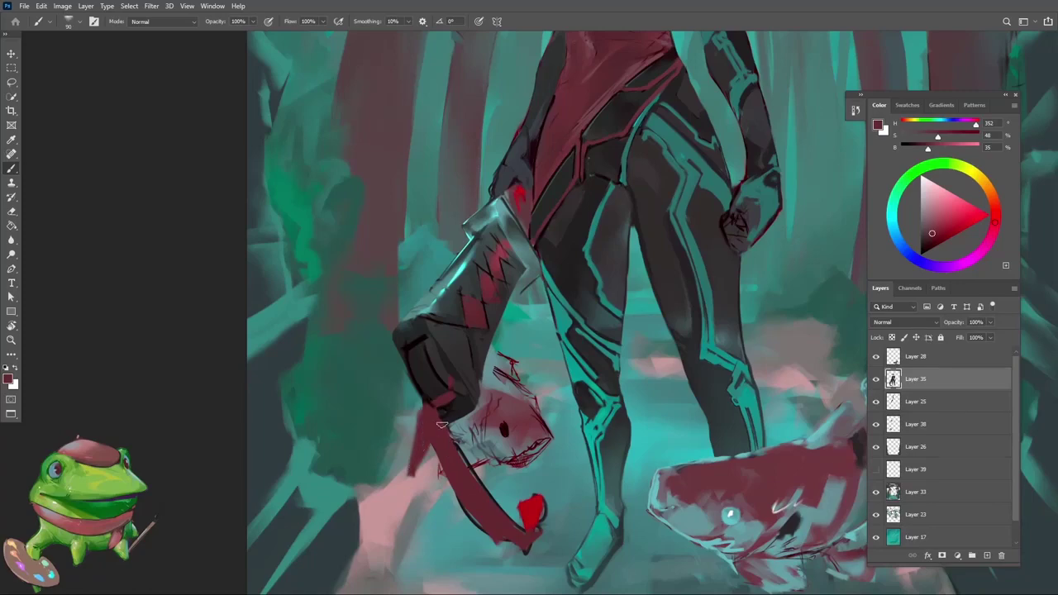
Step: Paint a second, longer dark red ribbon tail between the short tail and the curved shape
{"action": "scroll", "coordinate": [413, 441], "scroll_direction": "down", "scroll_amount": 6}
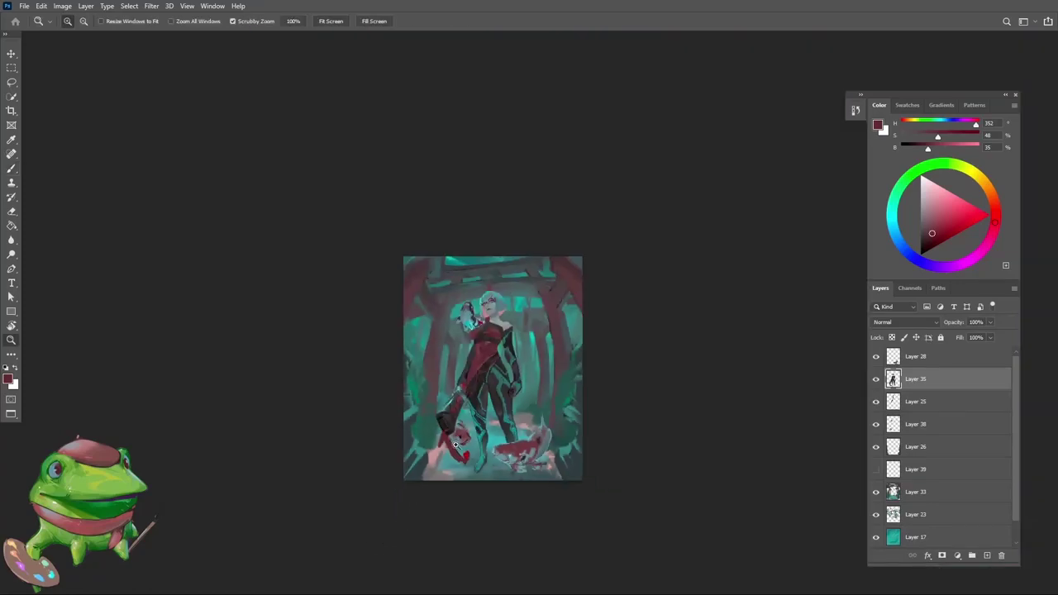
{"action": "scroll", "coordinate": [423, 455], "scroll_direction": "up", "scroll_amount": 5}
{"action": "left_click_drag", "start_coordinate": [434, 466], "coordinate": [433, 491]}
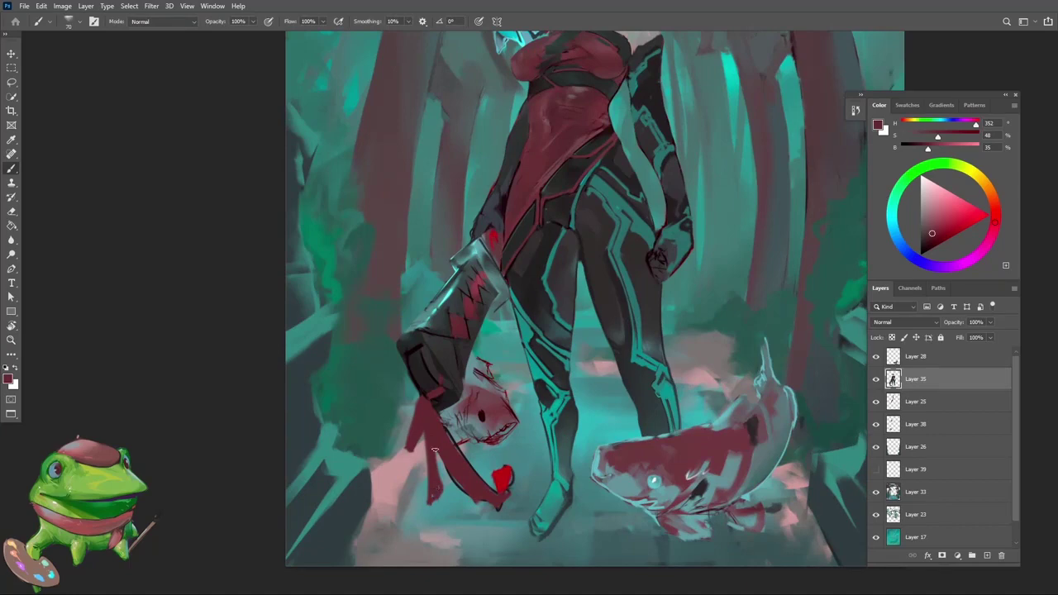
{"action": "mouse_move", "coordinate": [443, 420]}
{"action": "left_mouse_down"}
{"action": "mouse_move", "coordinate": [519, 459]}
{"action": "mouse_move", "coordinate": [535, 456]}
{"action": "left_mouse_up"}
{"action": "mouse_move", "coordinate": [452, 433]}
{"action": "left_mouse_down"}
{"action": "mouse_move", "coordinate": [542, 465]}
{"action": "mouse_move", "coordinate": [543, 534]}
{"action": "left_mouse_up"}
Step: Blend a soft sheen into the middle of the curved red shape with teal sampled from the ground and a much larger brush
{"action": "key", "text": "ctrl+space"}
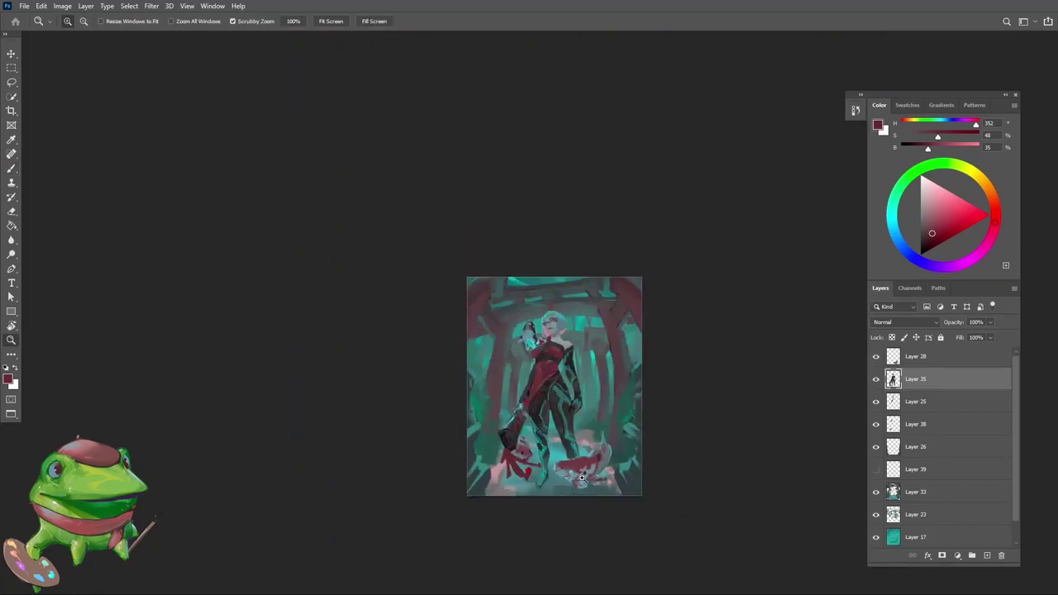
{"action": "left_click_drag", "start_coordinate": [546, 449], "coordinate": [582, 461]}
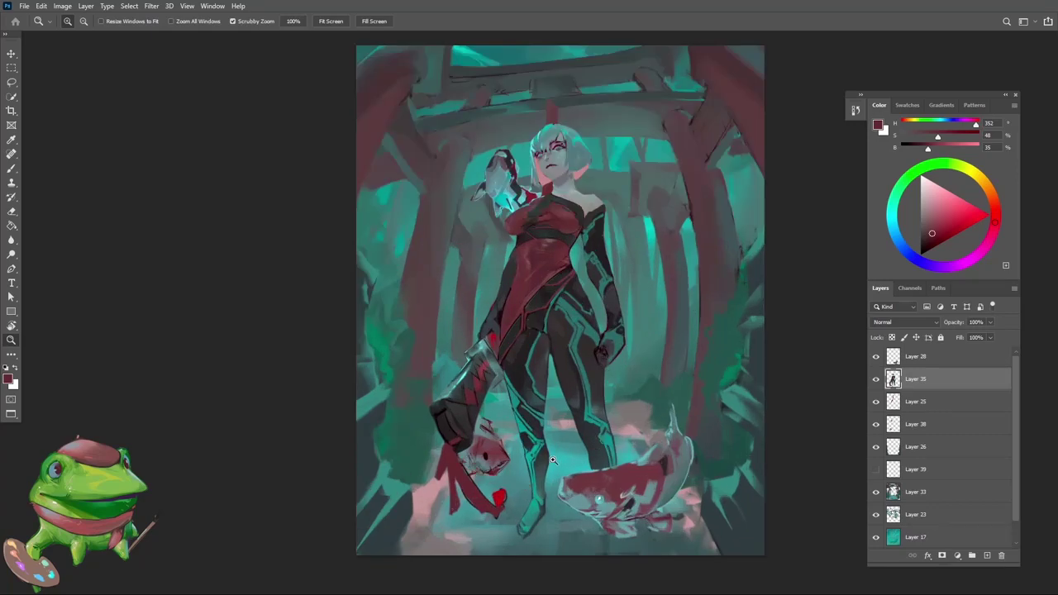
{"action": "mouse_move", "coordinate": [494, 466]}
{"action": "left_mouse_down"}
{"action": "mouse_move", "coordinate": [438, 532]}
{"action": "mouse_move", "coordinate": [544, 501]}
{"action": "left_mouse_up"}
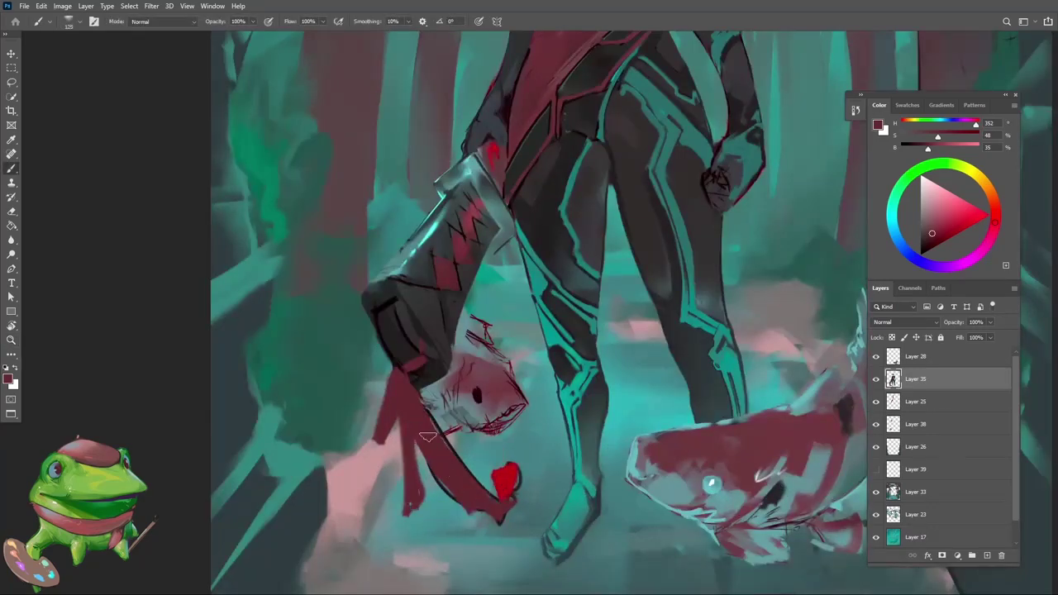
{"action": "left_click", "coordinate": [567, 525], "text": "alt"}
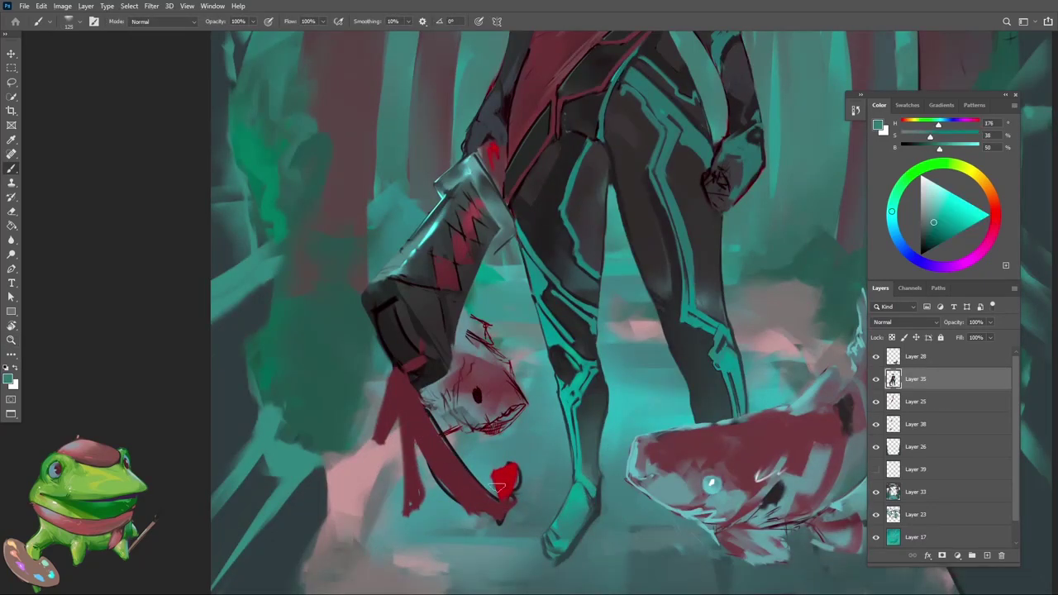
{"action": "key", "text": "bracketright"}
{"action": "key", "text": "bracketright"}
{"action": "key", "text": "bracketright"}
{"action": "left_click_drag", "start_coordinate": [447, 461], "coordinate": [488, 506]}
{"action": "left_click", "coordinate": [464, 487], "text": "alt"}
{"action": "key", "text": "bracketright"}
{"action": "left_click", "coordinate": [451, 463], "text": "alt"}
{"action": "left_click", "coordinate": [450, 461], "text": "alt"}
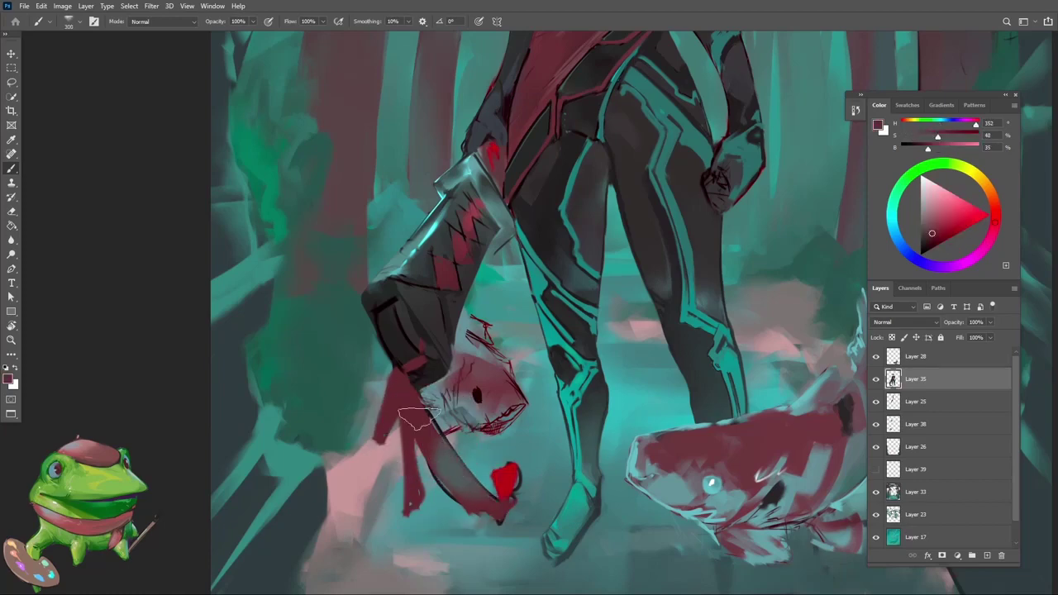
Step: Paint a muted teal highlight on the recessed panel of the weapon's lower end, using colour sampled near its shiny edge and a smaller brush
{"action": "key", "text": "z"}
{"action": "mouse_move", "coordinate": [450, 462]}
{"action": "left_mouse_down"}
{"action": "mouse_move", "coordinate": [399, 549]}
{"action": "mouse_move", "coordinate": [459, 381]}
{"action": "left_mouse_up"}
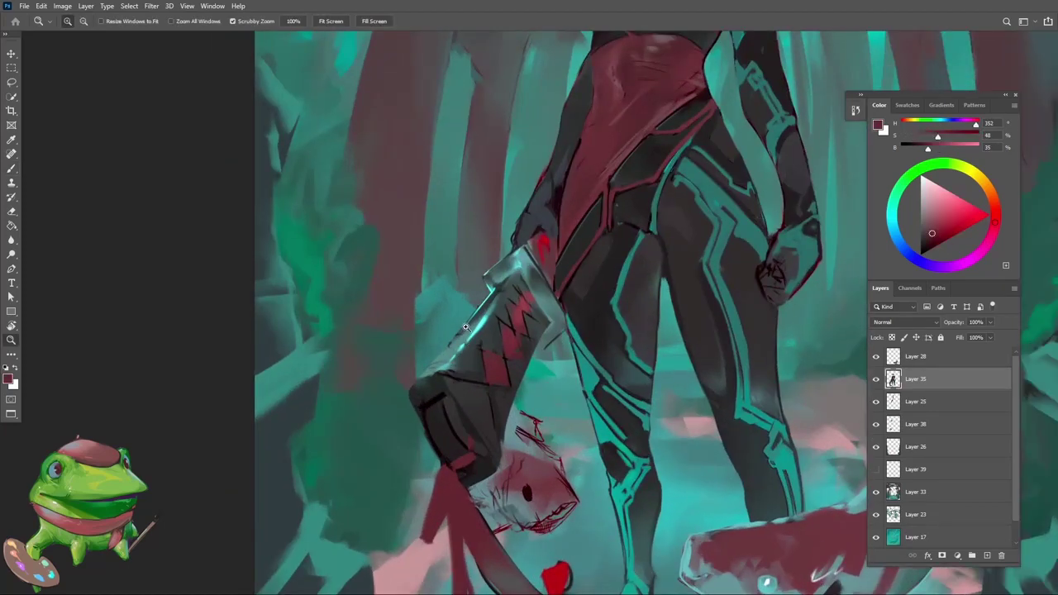
{"action": "left_click", "coordinate": [457, 336], "text": "alt"}
{"action": "key", "text": "z"}
{"action": "mouse_move", "coordinate": [434, 424]}
{"action": "left_mouse_down"}
{"action": "mouse_move", "coordinate": [444, 392]}
{"action": "mouse_move", "coordinate": [453, 397]}
{"action": "left_mouse_up"}
{"action": "key", "text": "bracketleft"}
{"action": "key", "text": "bracketleft"}
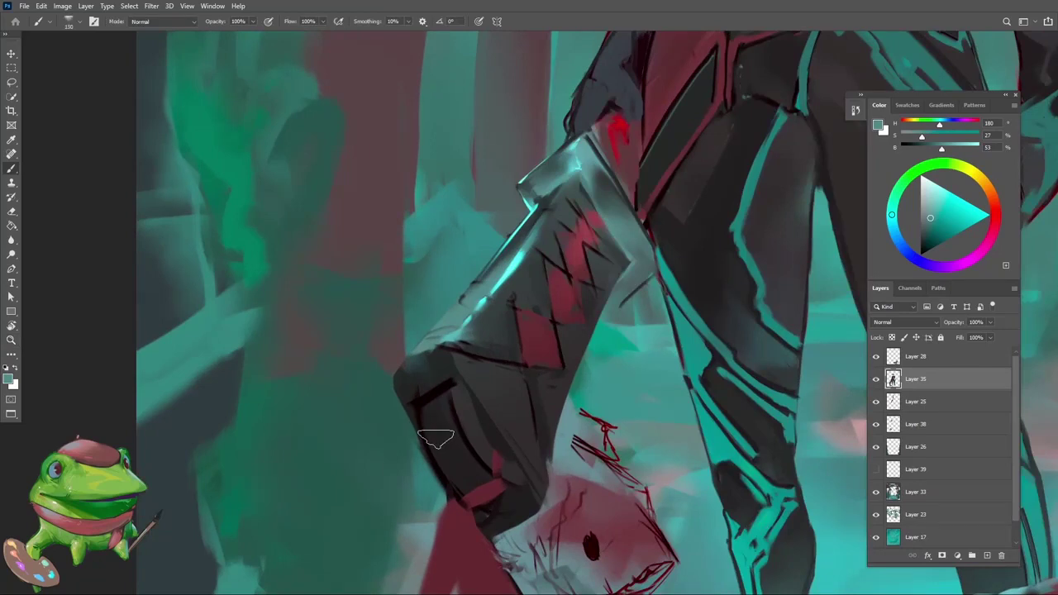
{"action": "mouse_move", "coordinate": [436, 441]}
{"action": "left_mouse_down"}
{"action": "mouse_move", "coordinate": [439, 432]}
{"action": "mouse_move", "coordinate": [446, 438]}
{"action": "left_mouse_up"}
Step: Soften the recessed panel's highlight with dark greys sampled from the weapon's lower end
{"action": "left_click", "coordinate": [457, 468], "text": "alt"}
{"action": "left_click", "coordinate": [432, 410], "text": "alt"}
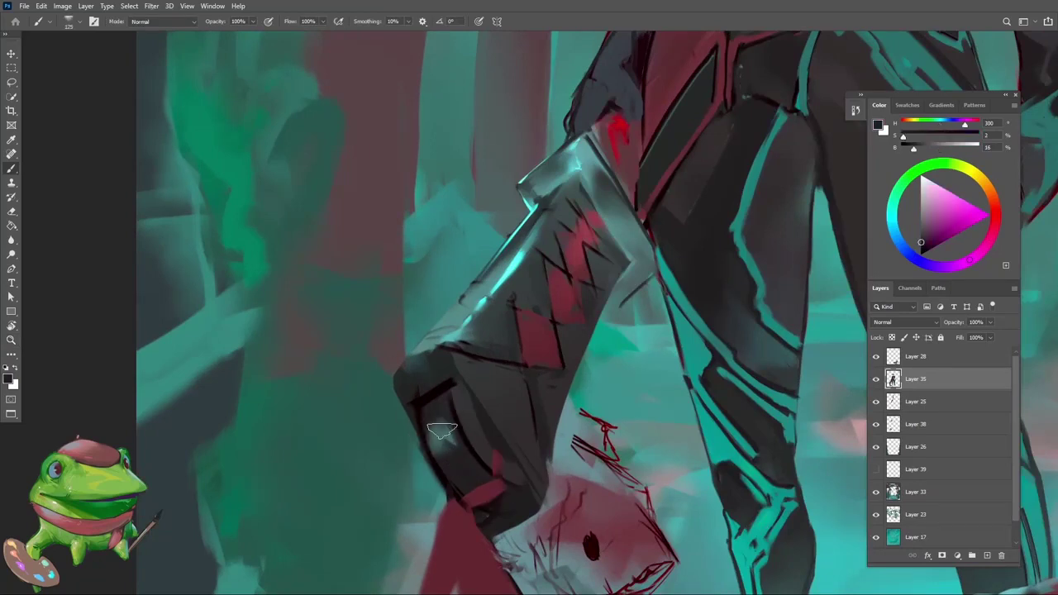
{"action": "key", "text": "z"}
{"action": "left_click_drag", "start_coordinate": [453, 430], "coordinate": [459, 430]}
{"action": "key", "text": "b"}
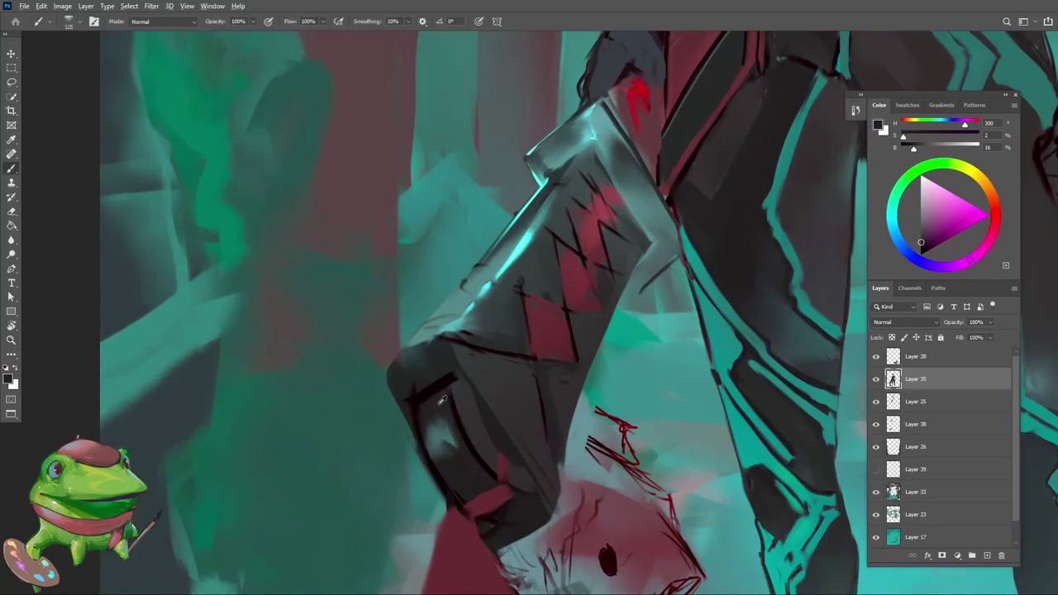
{"action": "left_click", "coordinate": [446, 426], "text": "alt"}
{"action": "left_click", "coordinate": [472, 428], "text": "alt"}
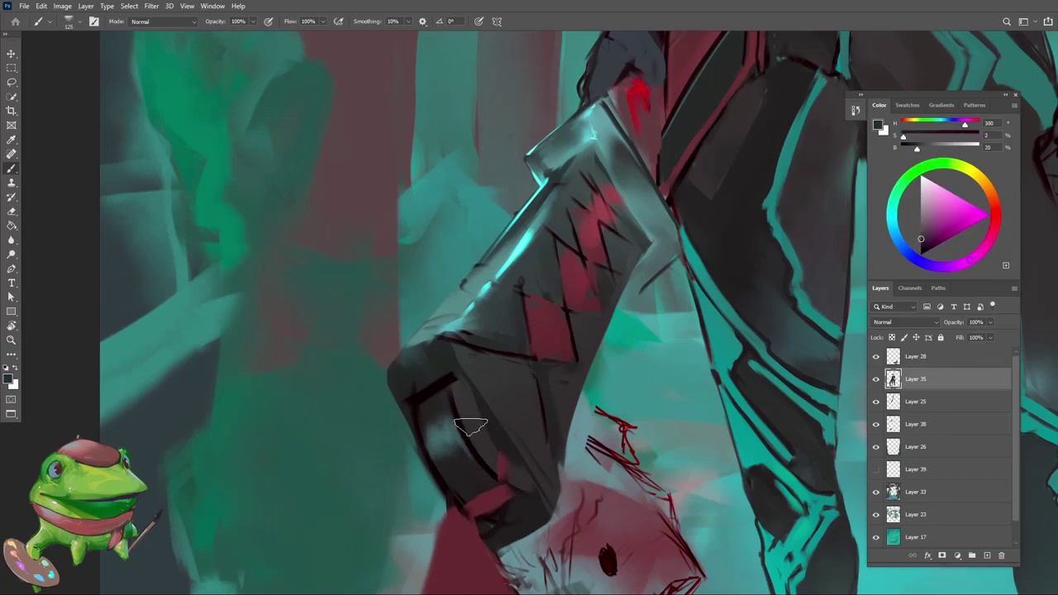
Step: Reshape the dark red accent beside the recessed panel into a sharper angled band with a smaller brush and sampled red
{"action": "key", "text": "bracketleft"}
{"action": "key", "text": "bracketleft"}
{"action": "left_click", "coordinate": [496, 437], "text": "alt"}
{"action": "left_click", "coordinate": [504, 460], "text": "alt"}
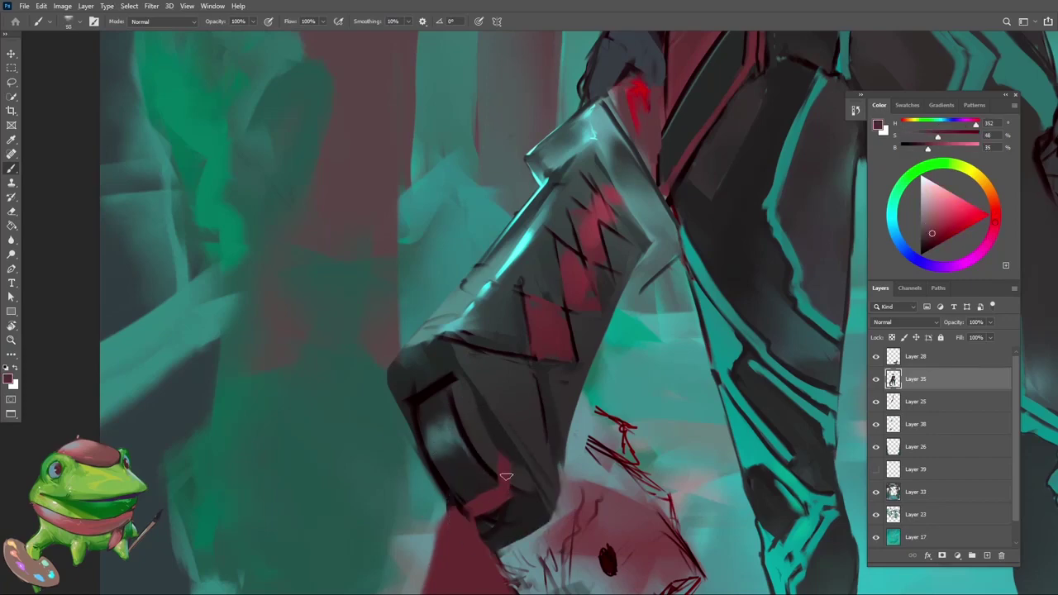
{"action": "left_click_drag", "start_coordinate": [505, 476], "coordinate": [507, 491]}
Step: Refine the lower edge of the panel's highlight with sampled near-black and a slightly larger brush
{"action": "left_click", "coordinate": [489, 444], "text": "alt"}
{"action": "left_click", "coordinate": [465, 463], "text": "alt"}
{"action": "left_click", "coordinate": [459, 471], "text": "alt"}
{"action": "key", "text": "bracketright"}
{"action": "key", "text": "bracketright"}
{"action": "left_click", "coordinate": [443, 449], "text": "alt"}
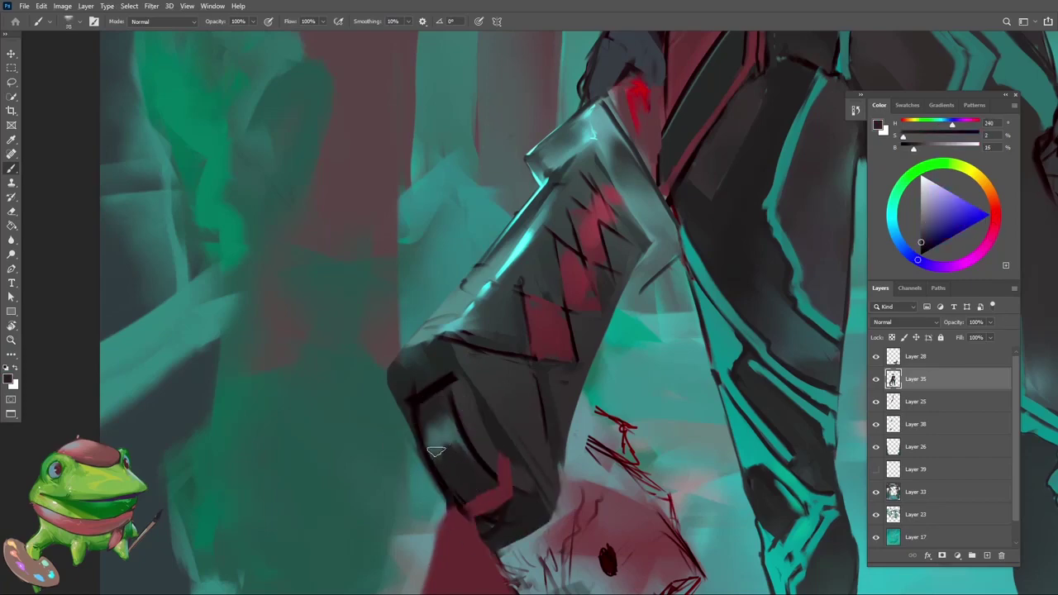
{"action": "left_click", "coordinate": [437, 451], "text": "alt"}
{"action": "left_click_drag", "start_coordinate": [435, 446], "coordinate": [446, 465]}
Step: Darken and even out the corner cap above the recessed panel with sampled near-black
{"action": "left_click", "coordinate": [444, 450], "text": "alt"}
{"action": "left_click", "coordinate": [439, 399], "text": "alt"}
{"action": "key", "text": "bracketright"}
{"action": "left_click", "coordinate": [444, 366], "text": "alt"}
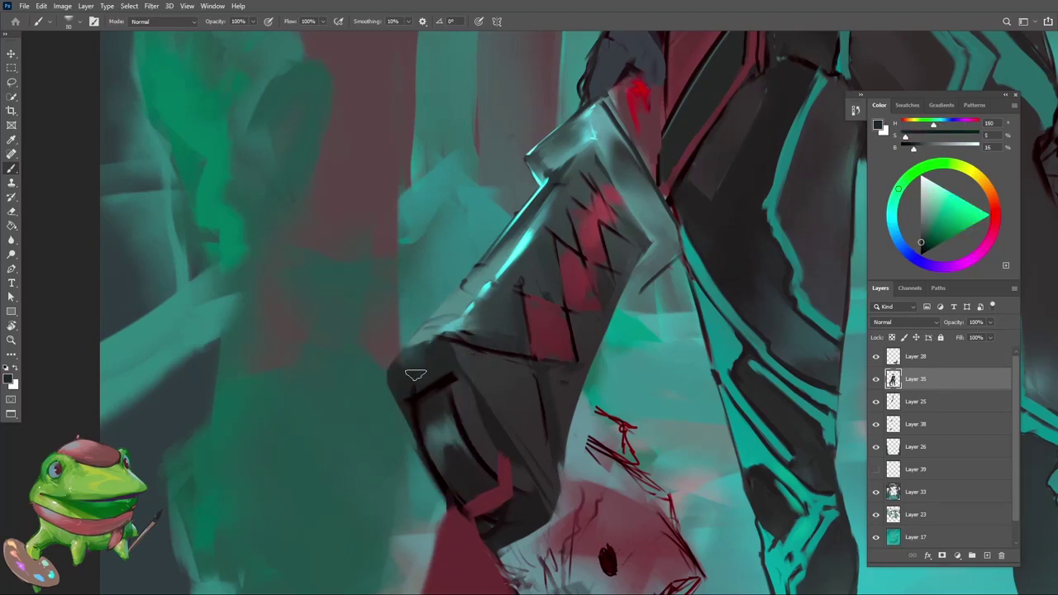
{"action": "left_click_drag", "start_coordinate": [416, 375], "coordinate": [412, 360]}
{"action": "left_click_drag", "start_coordinate": [479, 361], "coordinate": [442, 364]}
{"action": "left_click", "coordinate": [428, 369], "text": "alt"}
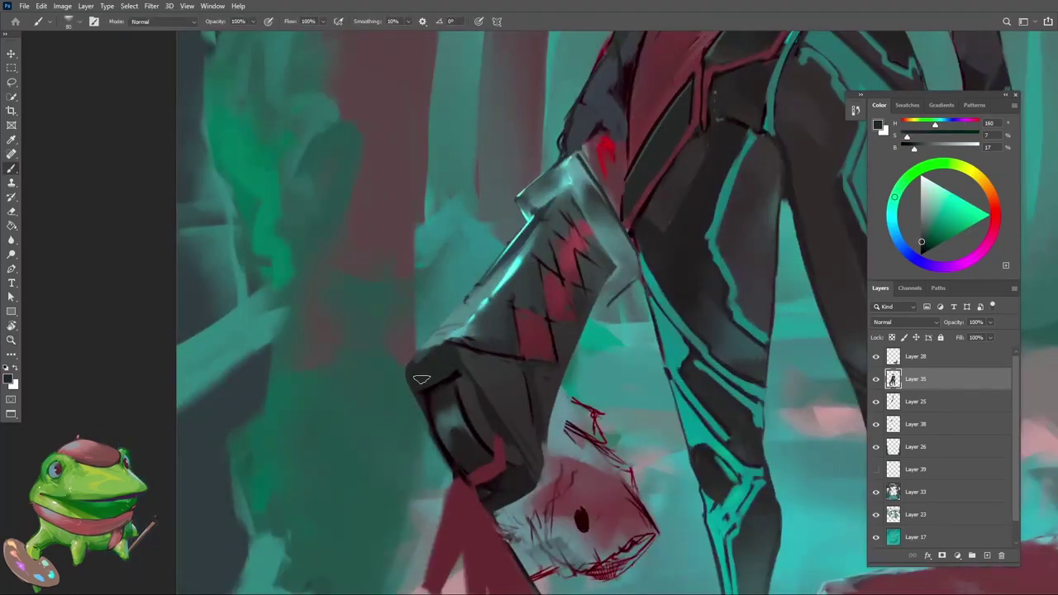
Step: Touch up the weapon's lower corner with sampled near-black and erase along its bottom edge
{"action": "left_click", "coordinate": [446, 345], "text": "alt"}
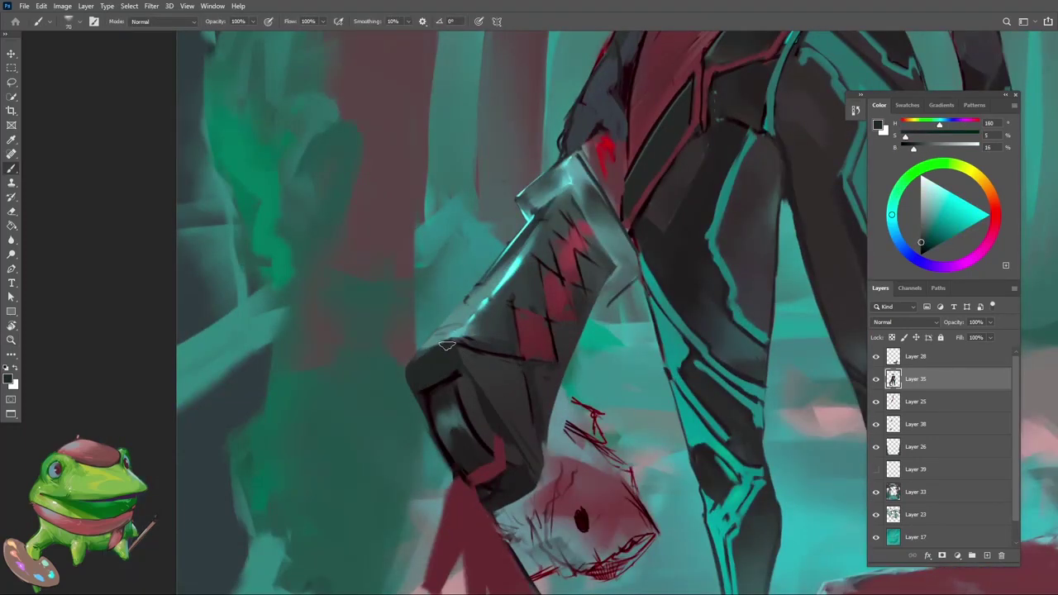
{"action": "left_click", "coordinate": [500, 420], "text": "alt"}
{"action": "left_click", "coordinate": [534, 482], "text": "alt"}
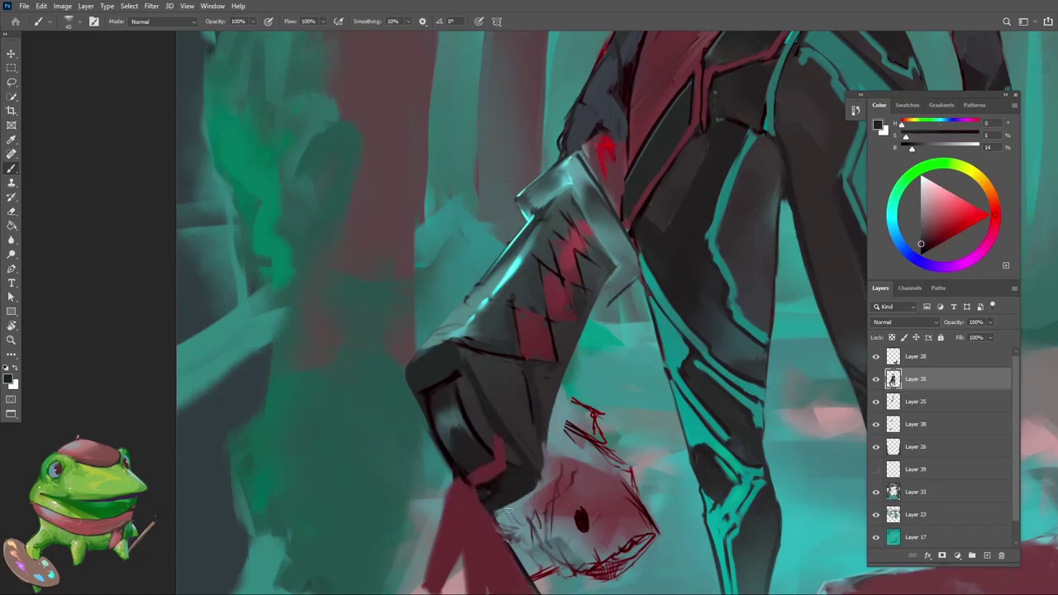
{"action": "key", "text": "e"}
{"action": "key", "text": "z"}
{"action": "left_click_drag", "start_coordinate": [491, 505], "coordinate": [405, 506]}
{"action": "left_click_drag", "start_coordinate": [503, 510], "coordinate": [578, 506]}
Step: Refine the facets and seam on the weapon's lower end with sampled dark greys and a smaller brush
{"action": "key", "text": "b"}
{"action": "left_click", "coordinate": [451, 420], "text": "alt"}
{"action": "left_click", "coordinate": [469, 421], "text": "alt"}
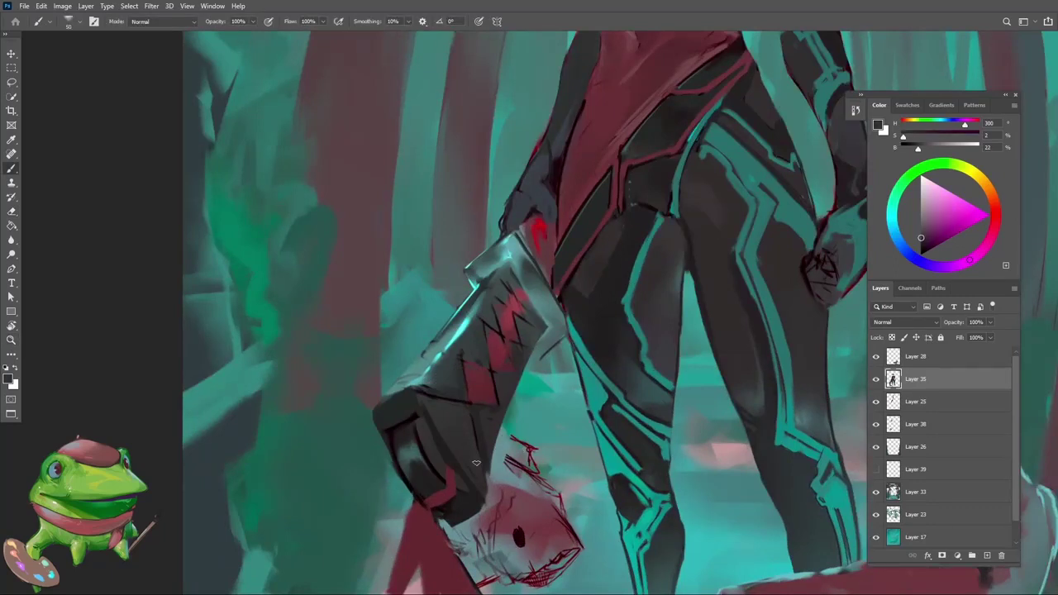
{"action": "left_click", "coordinate": [467, 418], "text": "alt"}
{"action": "left_click", "coordinate": [460, 398], "text": "alt"}
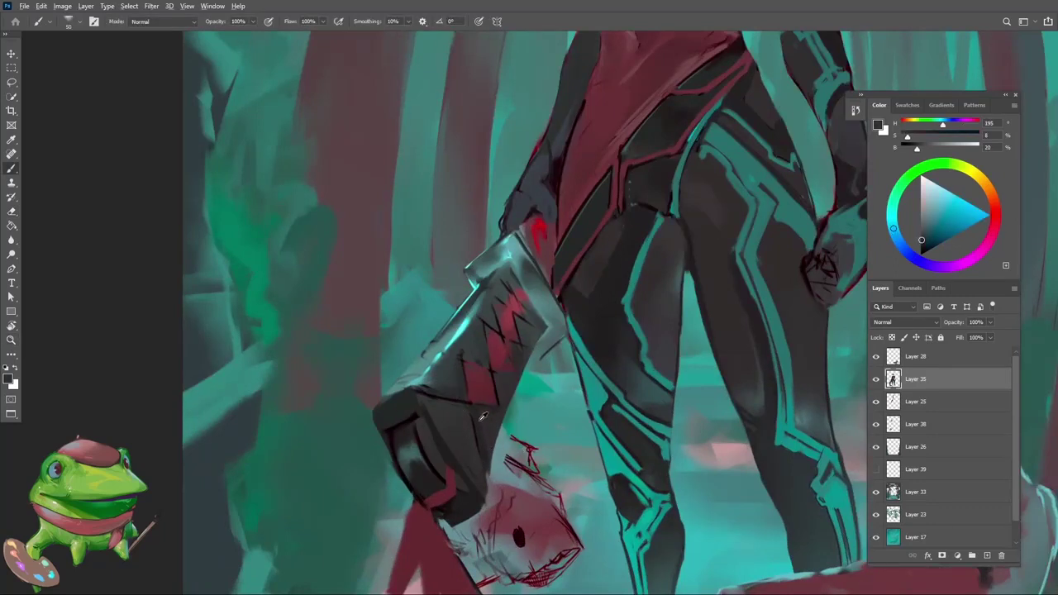
{"action": "left_click", "coordinate": [479, 421], "text": "alt"}
{"action": "key", "text": "bracketleft"}
{"action": "left_click", "coordinate": [481, 413], "text": "alt"}
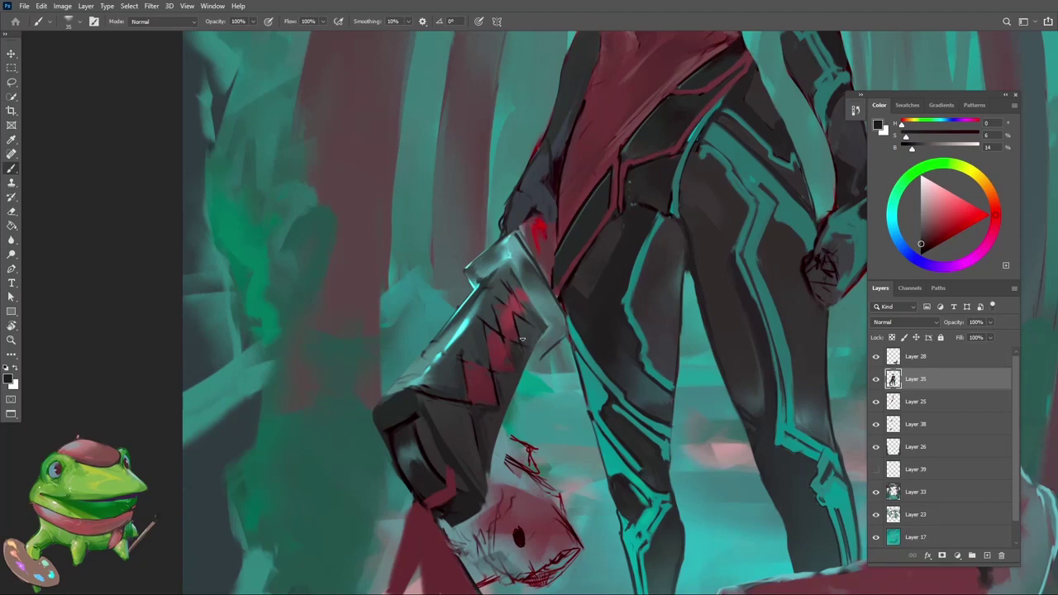
Step: Clean up the weapon's shiny edge and draw thin near-black lines across it, undoing one misplaced stroke
{"action": "key", "text": "z"}
{"action": "left_click_drag", "start_coordinate": [531, 340], "coordinate": [513, 410]}
{"action": "mouse_move", "coordinate": [485, 441]}
{"action": "left_mouse_down"}
{"action": "mouse_move", "coordinate": [463, 450]}
{"action": "mouse_move", "coordinate": [504, 415]}
{"action": "left_mouse_up"}
{"action": "key", "text": "e"}
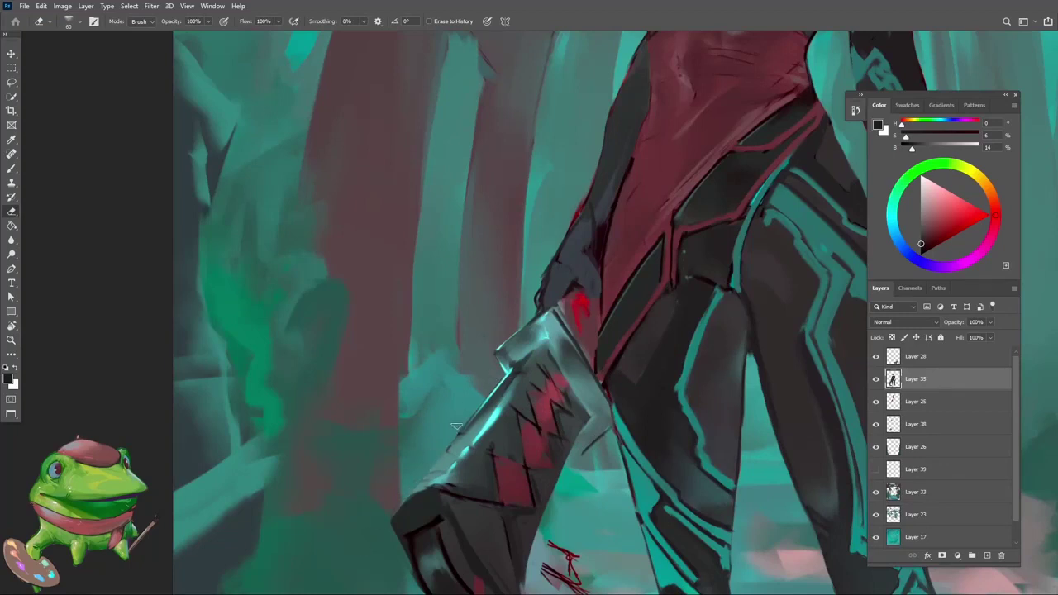
{"action": "key", "text": "b"}
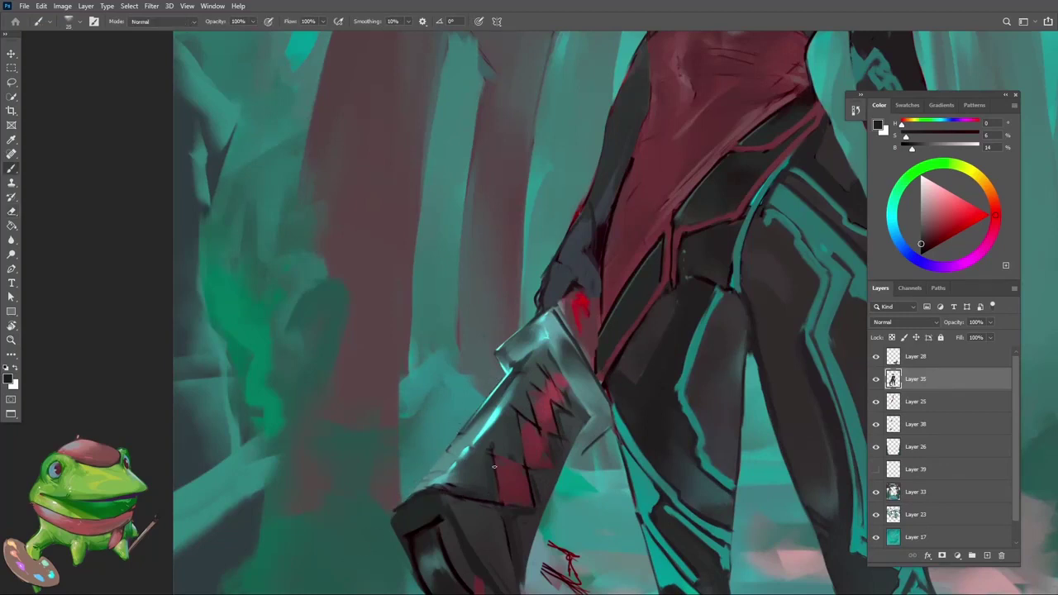
{"action": "left_click_drag", "start_coordinate": [488, 420], "coordinate": [450, 465]}
{"action": "key", "text": "ctrl+z"}
{"action": "left_click_drag", "start_coordinate": [455, 461], "coordinate": [385, 546]}
Step: Flip the canvas view back and sharpen the hooked tip of the curved shape with sampled bright and dark reds
{"action": "left_click_drag", "start_coordinate": [486, 491], "coordinate": [459, 516]}
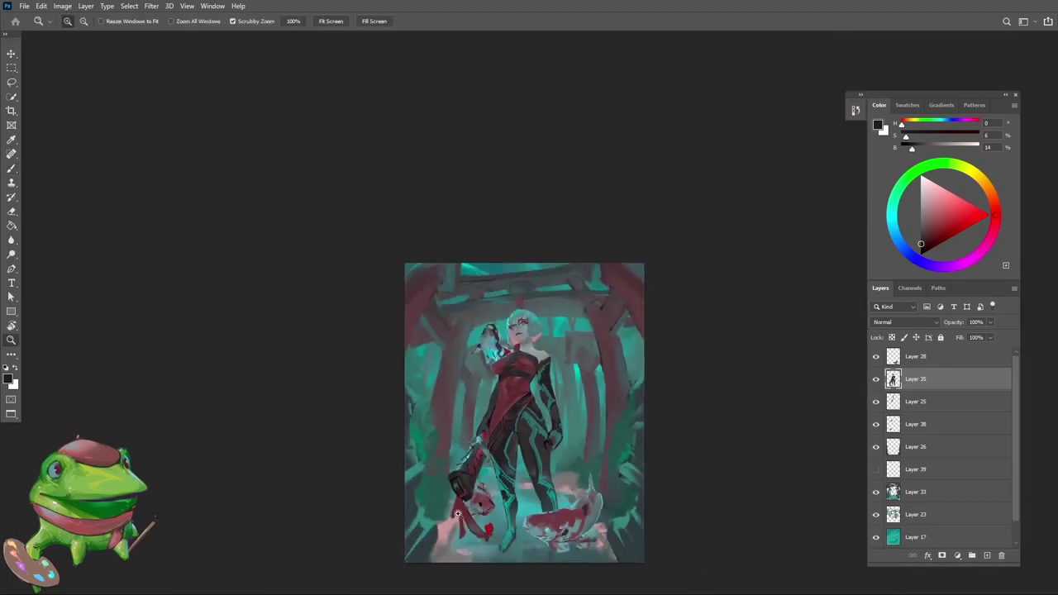
{"action": "key", "text": "ctrl+shift+h"}
{"action": "left_click_drag", "start_coordinate": [614, 482], "coordinate": [563, 435]}
{"action": "left_click", "coordinate": [559, 395]}
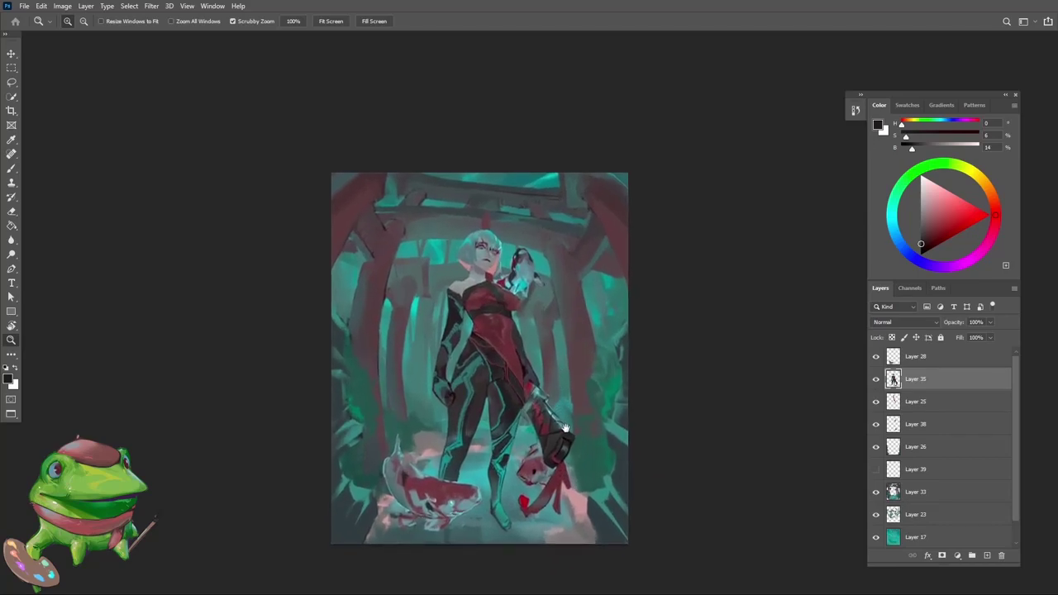
{"action": "left_click_drag", "start_coordinate": [495, 537], "coordinate": [519, 521]}
{"action": "key", "text": "e"}
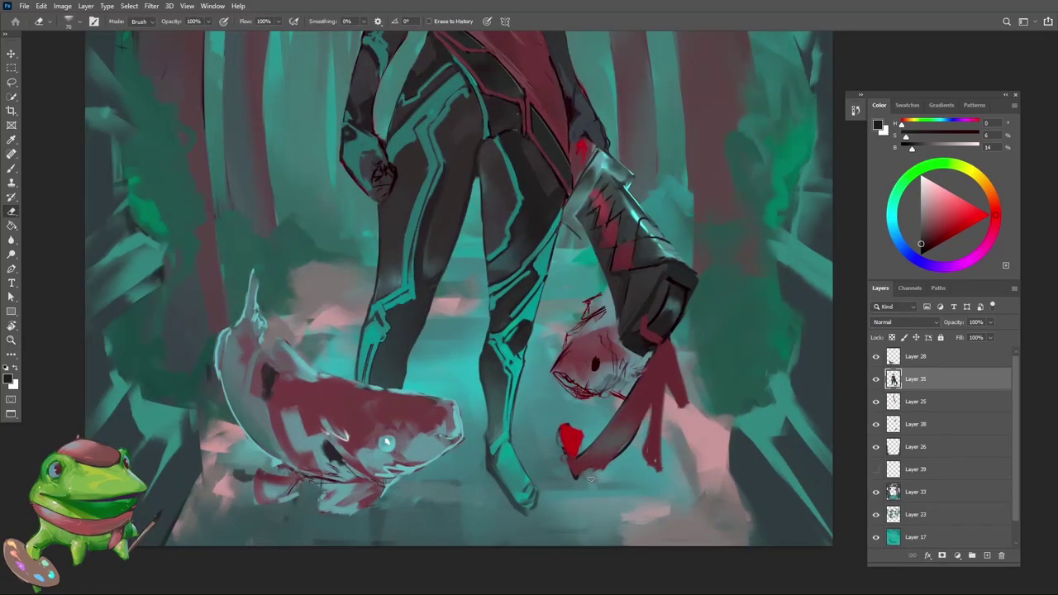
{"action": "scroll", "coordinate": [578, 432], "scroll_direction": "up", "scroll_amount": 2}
{"action": "key", "text": "b"}
{"action": "left_click", "coordinate": [587, 442], "text": "alt"}
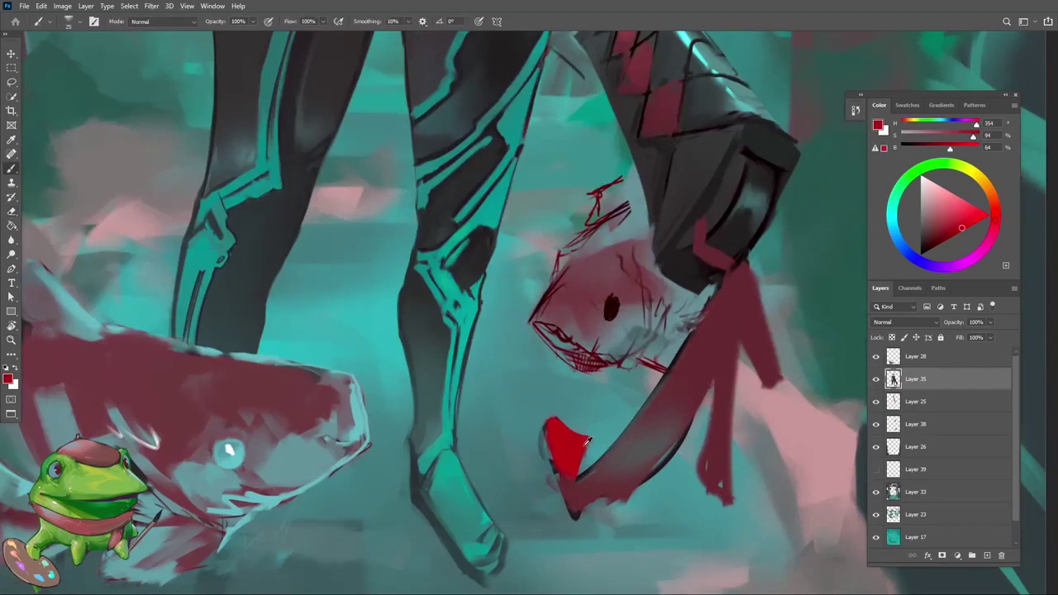
{"action": "left_click", "coordinate": [576, 475], "text": "alt"}
{"action": "left_click", "coordinate": [574, 499], "text": "alt"}
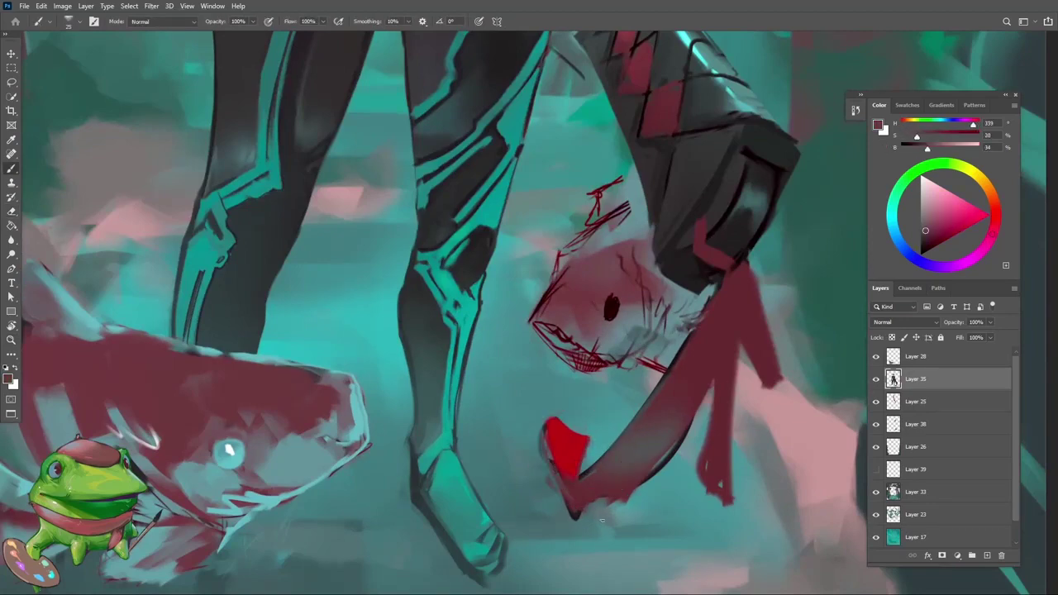
Step: Clean the curved shape's lower edge with sampled dark red and erase the longer ribbon tail's end into a point
{"action": "key", "text": "z"}
{"action": "mouse_move", "coordinate": [582, 508]}
{"action": "left_mouse_down"}
{"action": "mouse_move", "coordinate": [538, 561]}
{"action": "mouse_move", "coordinate": [626, 505]}
{"action": "mouse_move", "coordinate": [661, 438]}
{"action": "mouse_move", "coordinate": [601, 428]}
{"action": "left_mouse_up"}
{"action": "key", "text": "e"}
{"action": "key", "text": "b"}
{"action": "left_click", "coordinate": [617, 495], "text": "alt"}
{"action": "key", "text": "e"}
{"action": "left_click_drag", "start_coordinate": [580, 489], "coordinate": [611, 506]}
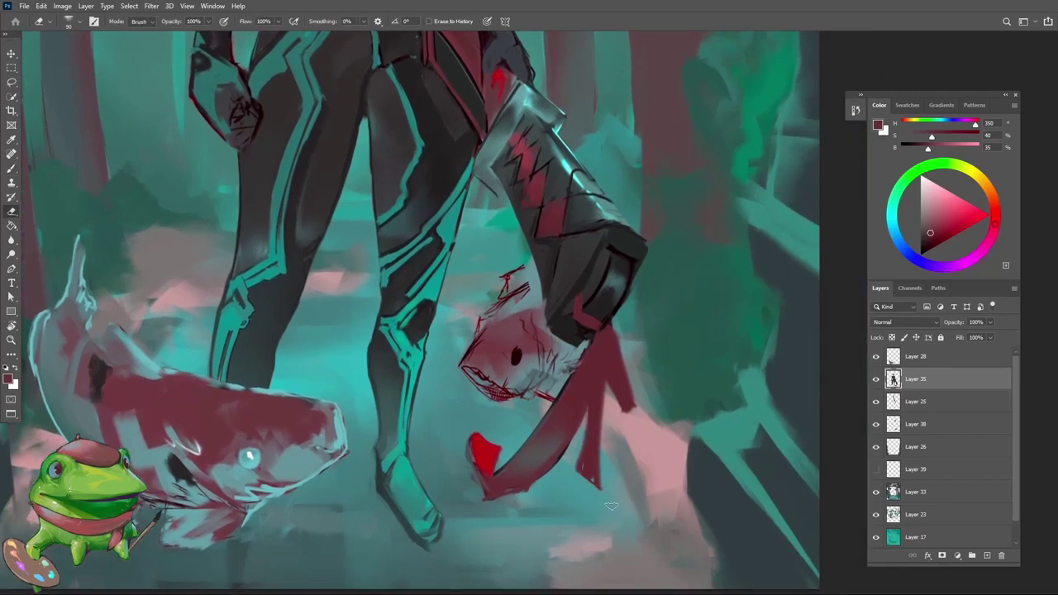
Step: Thicken the longer ribbon tail with sampled dark red and reshape the shorter tail's edges with alternating brush and eraser strokes
{"action": "key", "text": "b"}
{"action": "left_click", "coordinate": [603, 378], "text": "alt"}
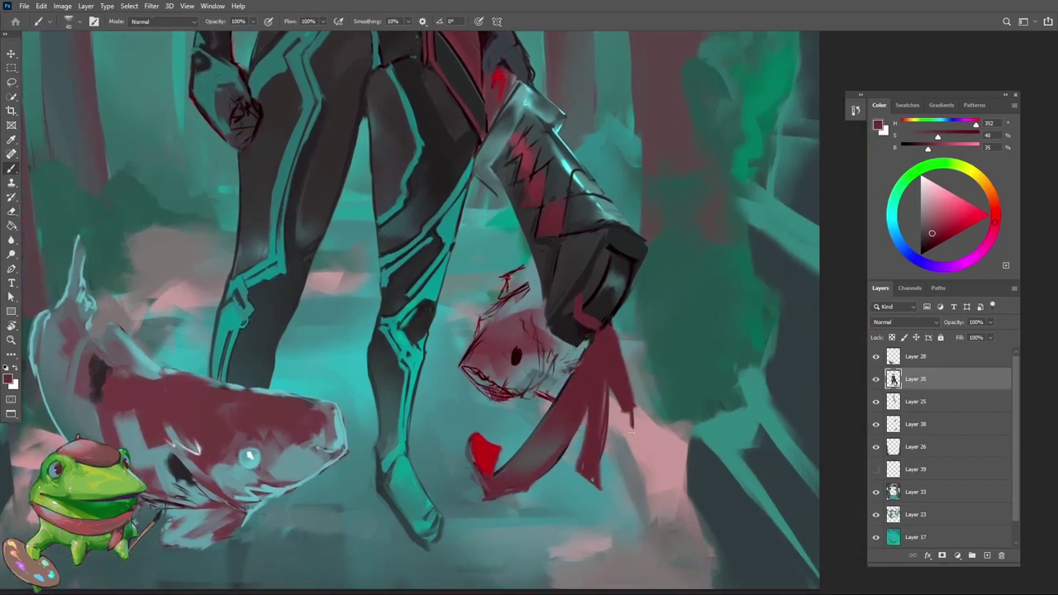
{"action": "left_click_drag", "start_coordinate": [632, 432], "coordinate": [632, 436]}
{"action": "left_click_drag", "start_coordinate": [625, 412], "coordinate": [643, 422]}
{"action": "key", "text": "e"}
{"action": "mouse_move", "coordinate": [617, 328]}
{"action": "left_mouse_down"}
{"action": "mouse_move", "coordinate": [618, 419]}
{"action": "mouse_move", "coordinate": [634, 419]}
{"action": "left_mouse_up"}
{"action": "key", "text": "b"}
{"action": "mouse_move", "coordinate": [628, 365]}
{"action": "left_mouse_down"}
{"action": "mouse_move", "coordinate": [594, 434]}
{"action": "mouse_move", "coordinate": [666, 356]}
{"action": "left_mouse_up"}
{"action": "key", "text": "e"}
{"action": "left_click_drag", "start_coordinate": [618, 433], "coordinate": [610, 445]}
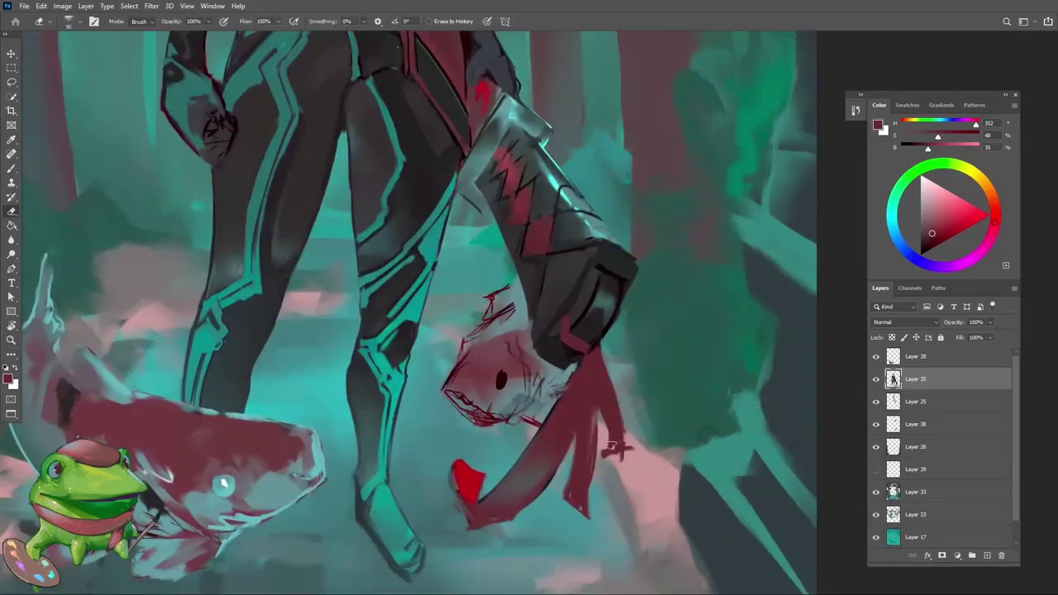
Step: Erase the shorter ribbon tail beside the longer one with a larger eraser
{"action": "key", "text": "bracketright"}
{"action": "key", "text": "bracketright"}
{"action": "key", "text": "bracketright"}
{"action": "key", "text": "bracketright"}
{"action": "mouse_move", "coordinate": [613, 372]}
{"action": "left_mouse_down"}
{"action": "mouse_move", "coordinate": [620, 442]}
{"action": "mouse_move", "coordinate": [617, 370]}
{"action": "mouse_move", "coordinate": [592, 461]}
{"action": "left_mouse_up"}
Step: Touch up the weapon's lower end and the red strap across it with sampled dark red, near-black and dark grey
{"action": "key", "text": "b"}
{"action": "left_click", "coordinate": [588, 390], "text": "alt"}
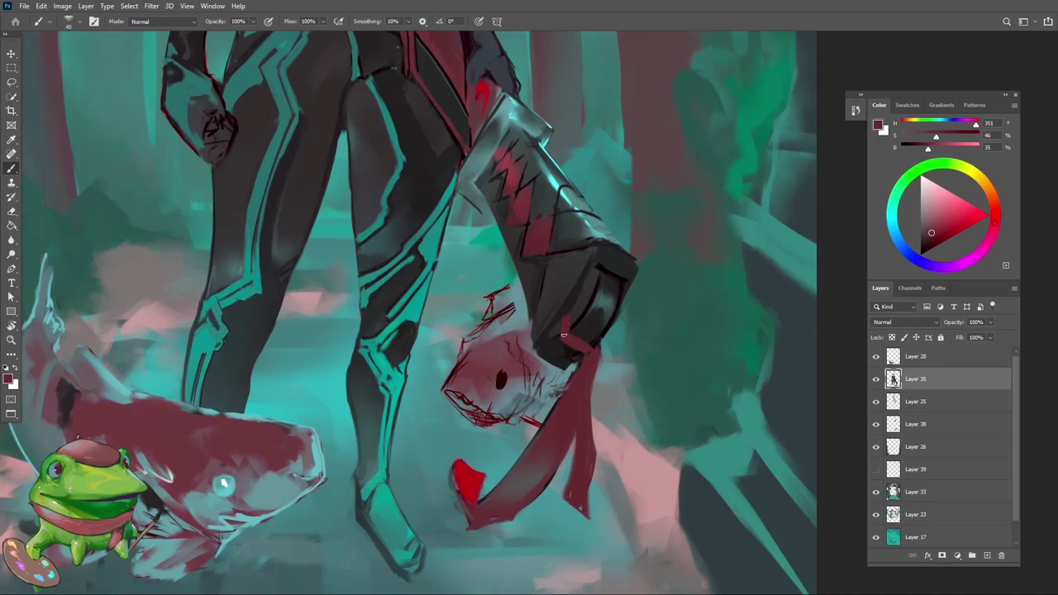
{"action": "key", "text": "z"}
{"action": "left_click_drag", "start_coordinate": [584, 366], "coordinate": [509, 464]}
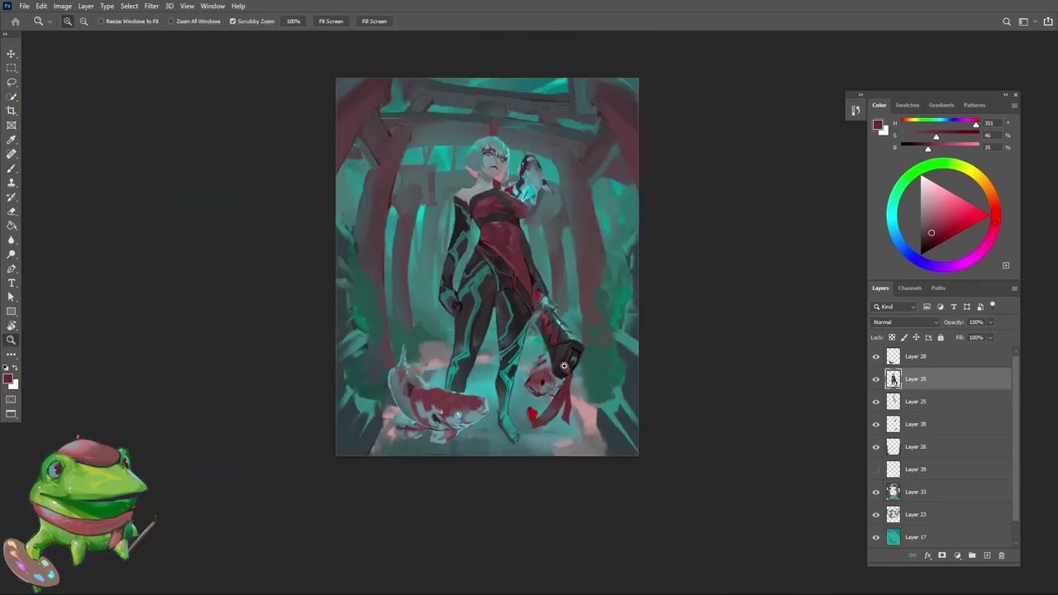
{"action": "left_click_drag", "start_coordinate": [564, 368], "coordinate": [585, 365]}
{"action": "key", "text": "b"}
{"action": "left_click", "coordinate": [558, 370], "text": "alt"}
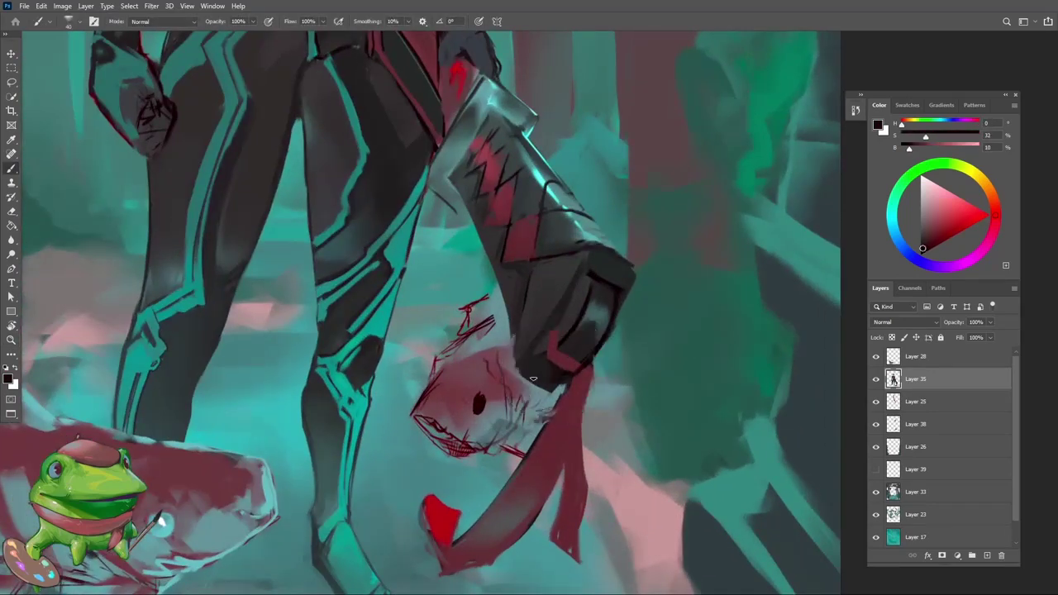
{"action": "left_click", "coordinate": [572, 327], "text": "alt"}
{"action": "key", "text": "z"}
{"action": "left_click_drag", "start_coordinate": [566, 389], "coordinate": [511, 454]}
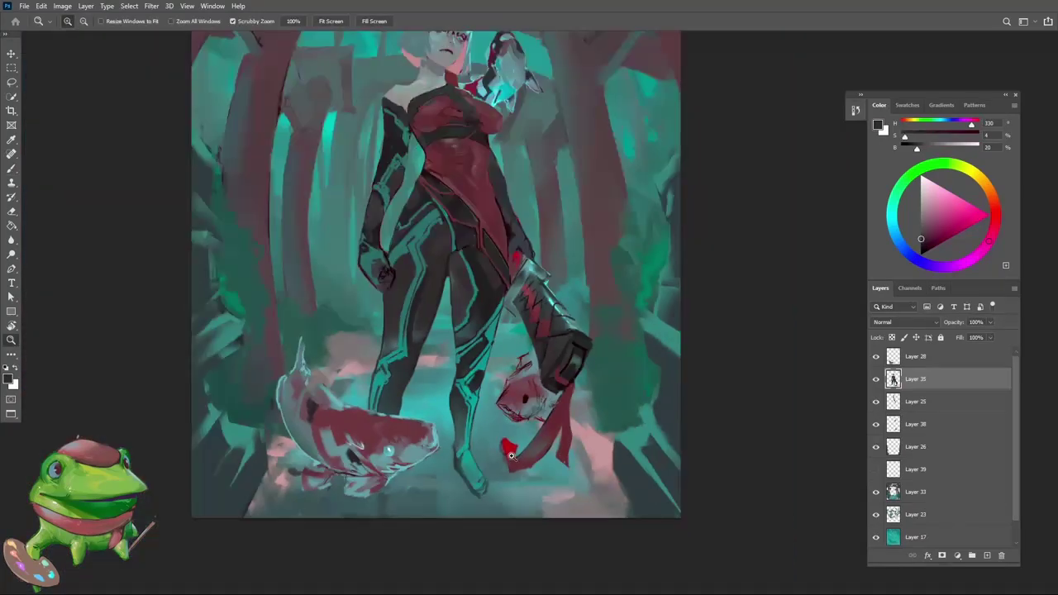
Step: Select Layer 33, add a new Multiply layer above it and choose a pale grey with 3% saturation and 91% brightness
{"action": "left_click_drag", "start_coordinate": [537, 381], "coordinate": [568, 417]}
{"action": "left_click_drag", "start_coordinate": [569, 405], "coordinate": [547, 409]}
{"action": "mouse_move", "coordinate": [526, 372]}
{"action": "left_mouse_down"}
{"action": "mouse_move", "coordinate": [540, 416]}
{"action": "mouse_move", "coordinate": [521, 451]}
{"action": "mouse_move", "coordinate": [499, 459]}
{"action": "mouse_move", "coordinate": [539, 483]}
{"action": "mouse_move", "coordinate": [518, 485]}
{"action": "left_mouse_up"}
{"action": "key", "text": "v"}
{"action": "left_click", "coordinate": [541, 485]}
{"action": "key", "text": "z"}
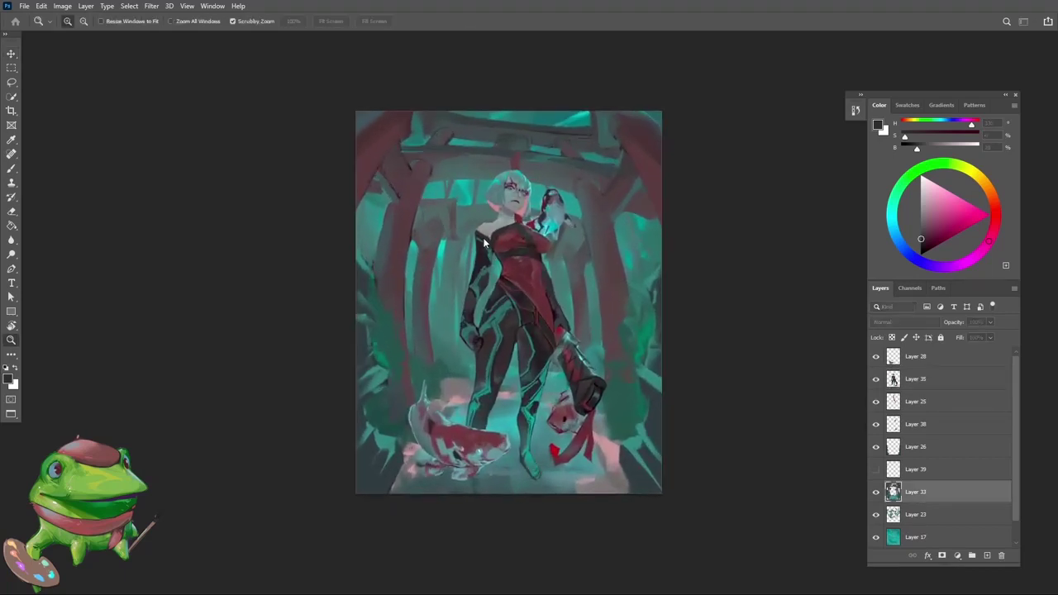
{"action": "key", "text": "ctrl+shift+alt+n"}
{"action": "left_click", "coordinate": [924, 182]}
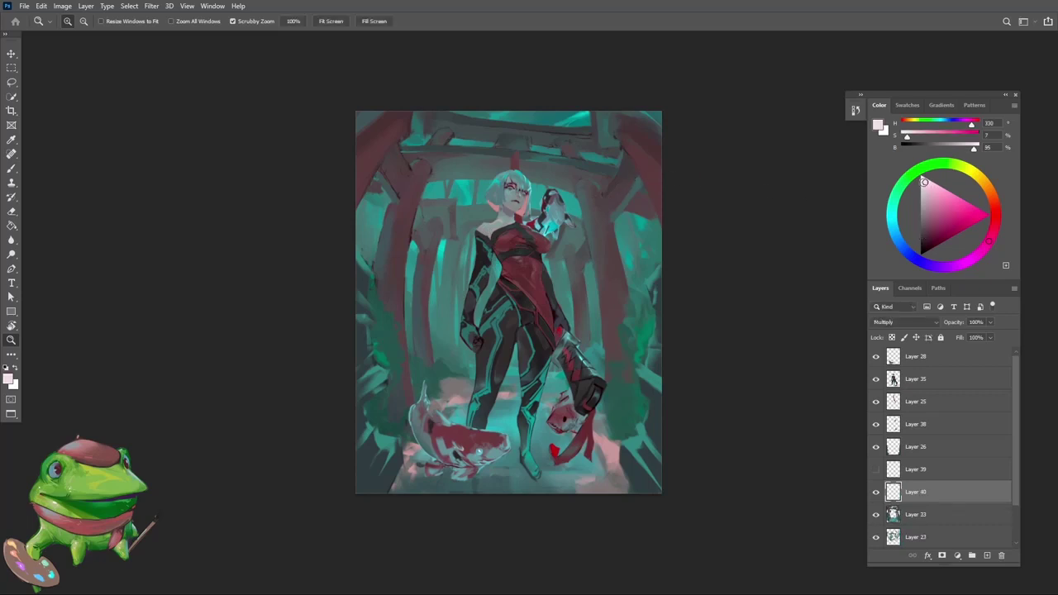
{"action": "left_click_drag", "start_coordinate": [924, 182], "coordinate": [907, 191]}
{"action": "left_click_drag", "start_coordinate": [564, 395], "coordinate": [571, 396]}
Step: Paint broad pale strokes on the Multiply layer across the ground around the feet and fish with a much larger brush
{"action": "key", "text": "b"}
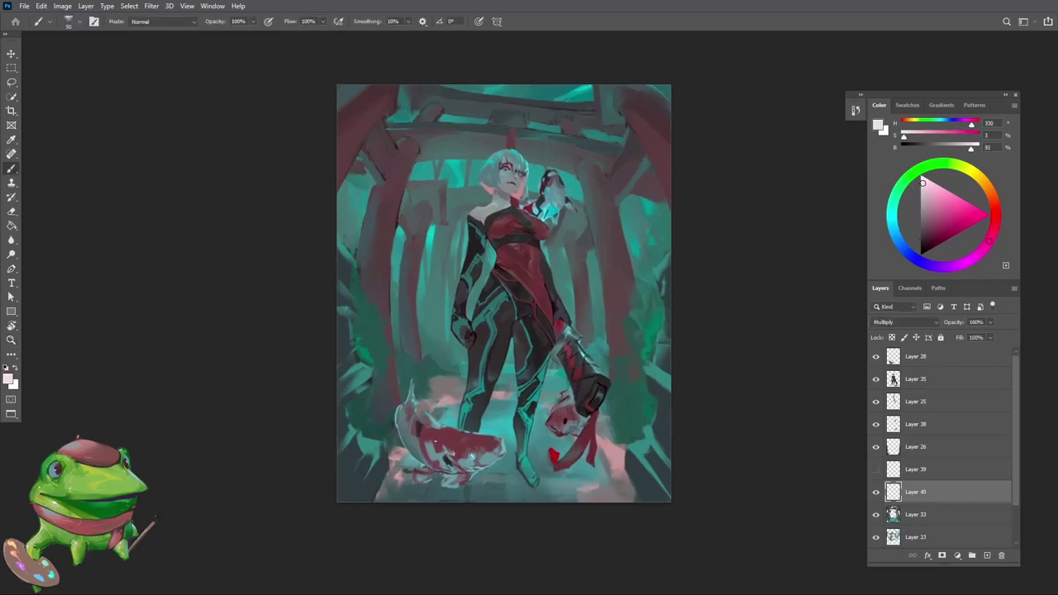
{"action": "key", "text": "bracketright"}
{"action": "key", "text": "bracketright"}
{"action": "key", "text": "bracketright"}
{"action": "key", "text": "bracketright"}
{"action": "key", "text": "bracketright"}
{"action": "mouse_move", "coordinate": [444, 479]}
{"action": "left_mouse_down"}
{"action": "mouse_move", "coordinate": [517, 497]}
{"action": "mouse_move", "coordinate": [577, 482]}
{"action": "mouse_move", "coordinate": [589, 467]}
{"action": "left_mouse_up"}
{"action": "mouse_move", "coordinate": [540, 412]}
{"action": "left_mouse_down"}
{"action": "mouse_move", "coordinate": [477, 489]}
{"action": "mouse_move", "coordinate": [563, 392]}
{"action": "mouse_move", "coordinate": [535, 439]}
{"action": "mouse_move", "coordinate": [538, 461]}
{"action": "mouse_move", "coordinate": [525, 447]}
{"action": "mouse_move", "coordinate": [536, 457]}
{"action": "left_mouse_up"}
Step: Flip the canvas view, check the tinted ground on the whole image and merge the Multiply layer into Layer 33
{"action": "key", "text": "F2"}
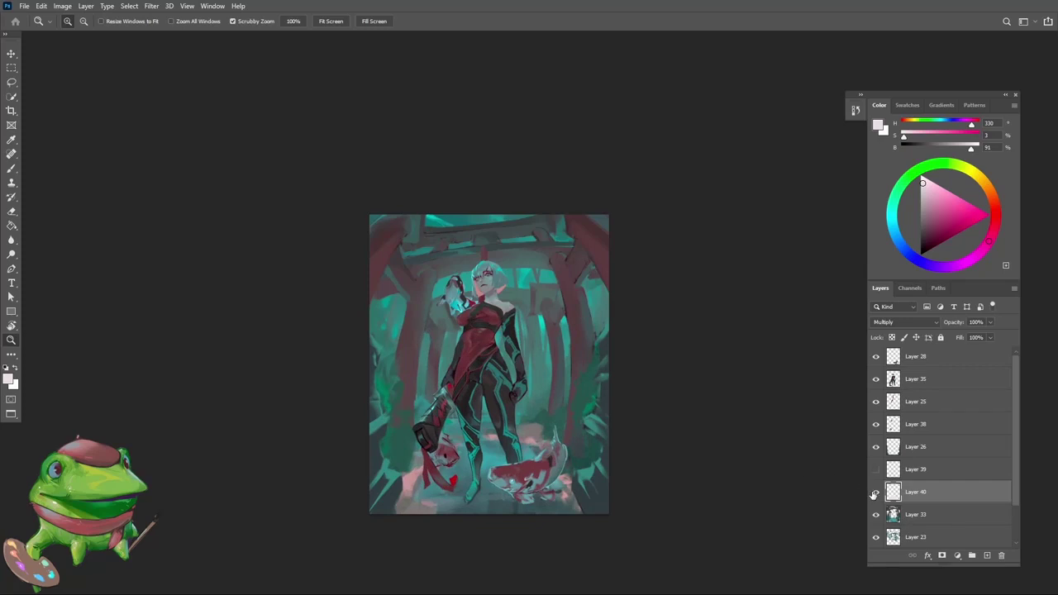
{"action": "key", "text": "e"}
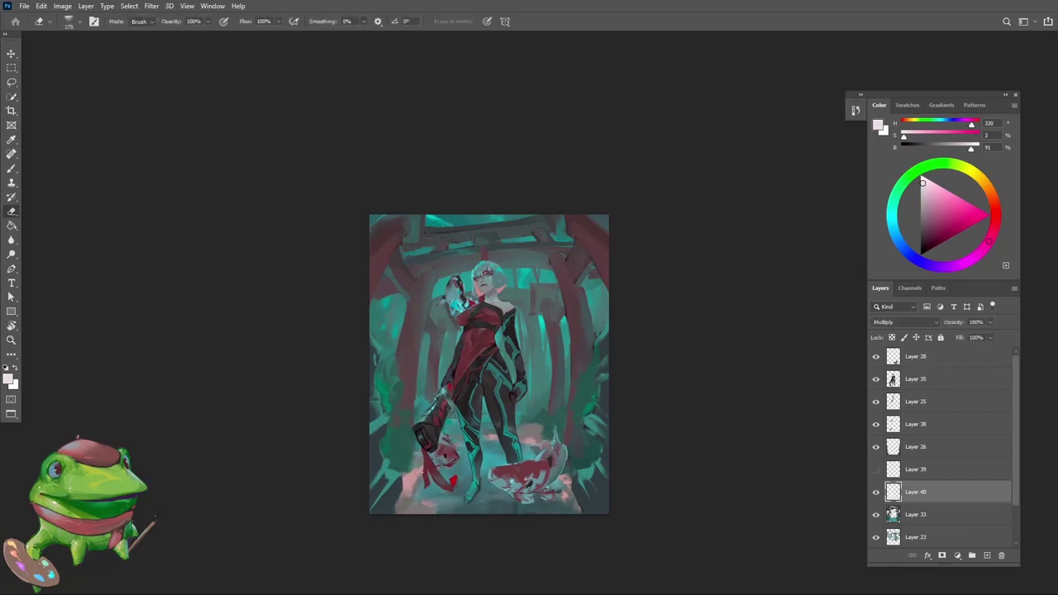
{"action": "key", "text": "z"}
{"action": "left_click_drag", "start_coordinate": [458, 476], "coordinate": [442, 488]}
{"action": "left_click_drag", "start_coordinate": [469, 469], "coordinate": [515, 500]}
{"action": "left_click_drag", "start_coordinate": [558, 460], "coordinate": [577, 449]}
{"action": "key", "text": "ctrl+e"}
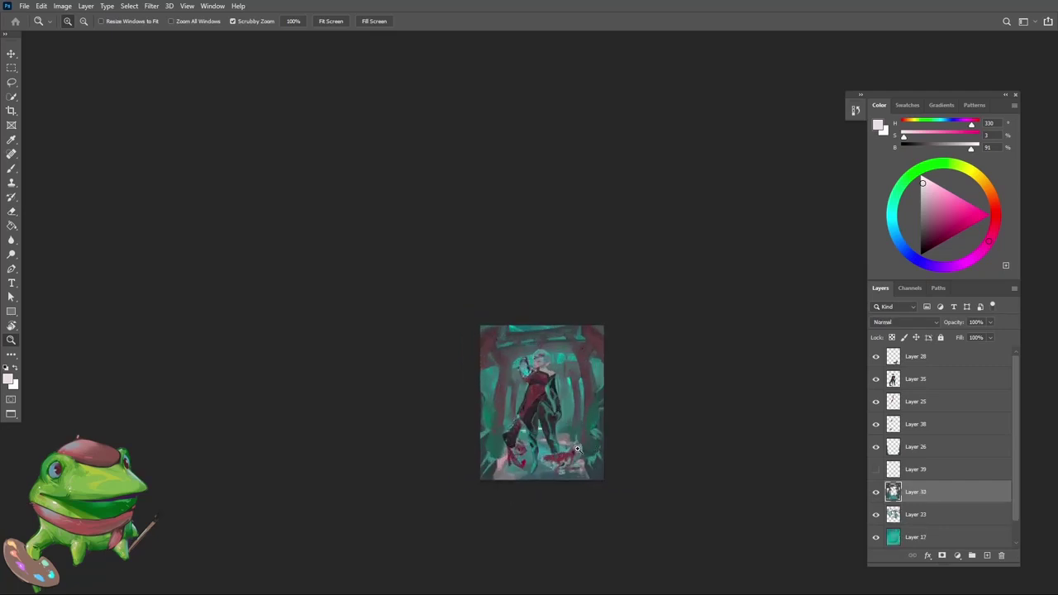
Step: Remove the bright horizontal streak behind the figure's legs on Layer 33
{"action": "left_click", "coordinate": [577, 449]}
{"action": "left_click", "coordinate": [528, 409]}
{"action": "key", "text": "e"}
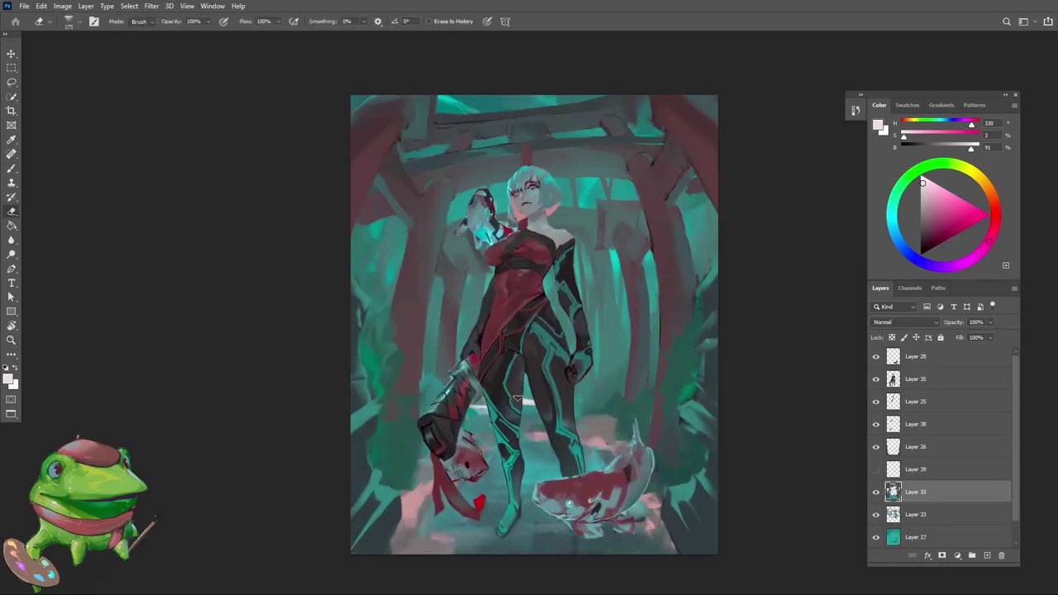
{"action": "key", "text": "z"}
{"action": "left_click_drag", "start_coordinate": [479, 407], "coordinate": [501, 415]}
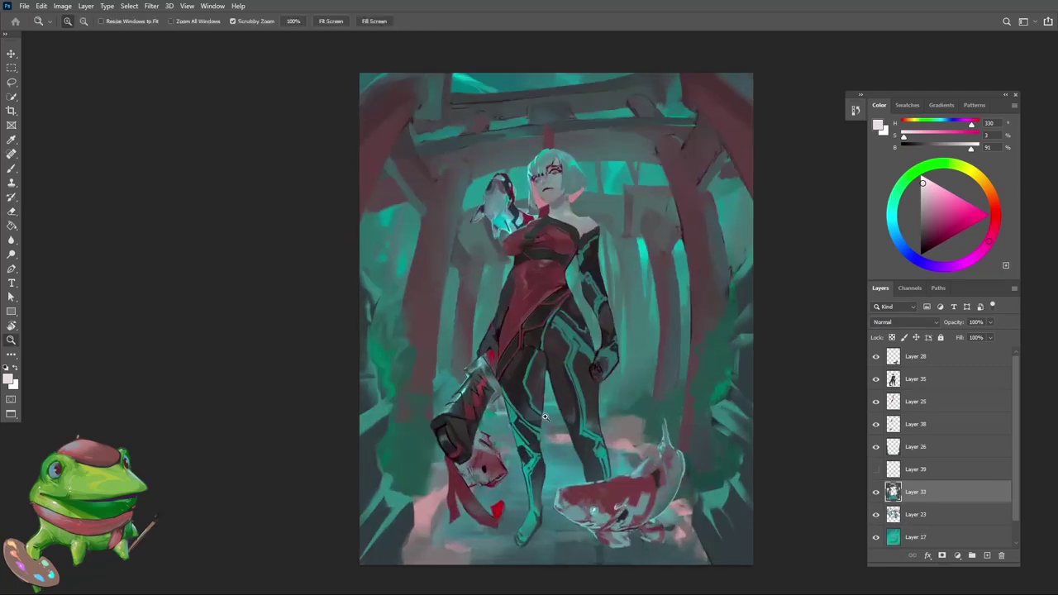
Step: Paint over the distant ground beside and between the legs with sampled muted teals and a smaller brush
{"action": "key", "text": "b"}
{"action": "left_click", "coordinate": [502, 424], "text": "alt"}
{"action": "key", "text": "bracketleft"}
{"action": "key", "text": "bracketleft"}
{"action": "key", "text": "bracketleft"}
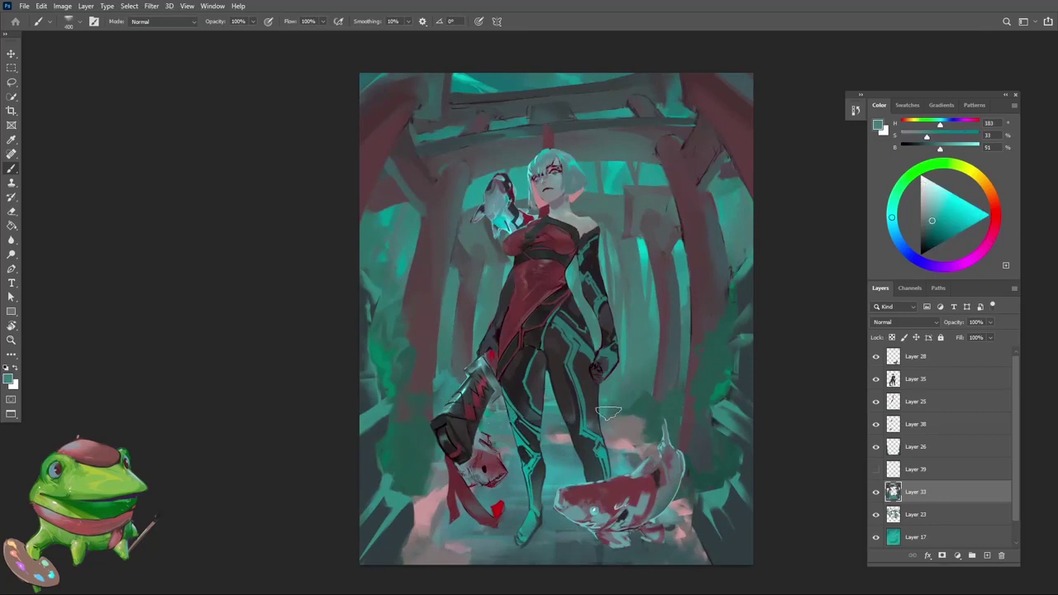
{"action": "left_click", "coordinate": [552, 412], "text": "alt"}
{"action": "key", "text": "z"}
{"action": "mouse_move", "coordinate": [610, 412]}
{"action": "left_mouse_down"}
{"action": "mouse_move", "coordinate": [580, 412]}
{"action": "mouse_move", "coordinate": [597, 410]}
{"action": "left_mouse_up"}
Step: Soften the distant foliage edge below the figure's fist with sampled teals, using a reduced brush size
{"action": "key", "text": "b"}
{"action": "key", "text": "bracketleft"}
{"action": "key", "text": "bracketleft"}
{"action": "left_click", "coordinate": [622, 409], "text": "alt"}
{"action": "left_click", "coordinate": [615, 397], "text": "alt"}
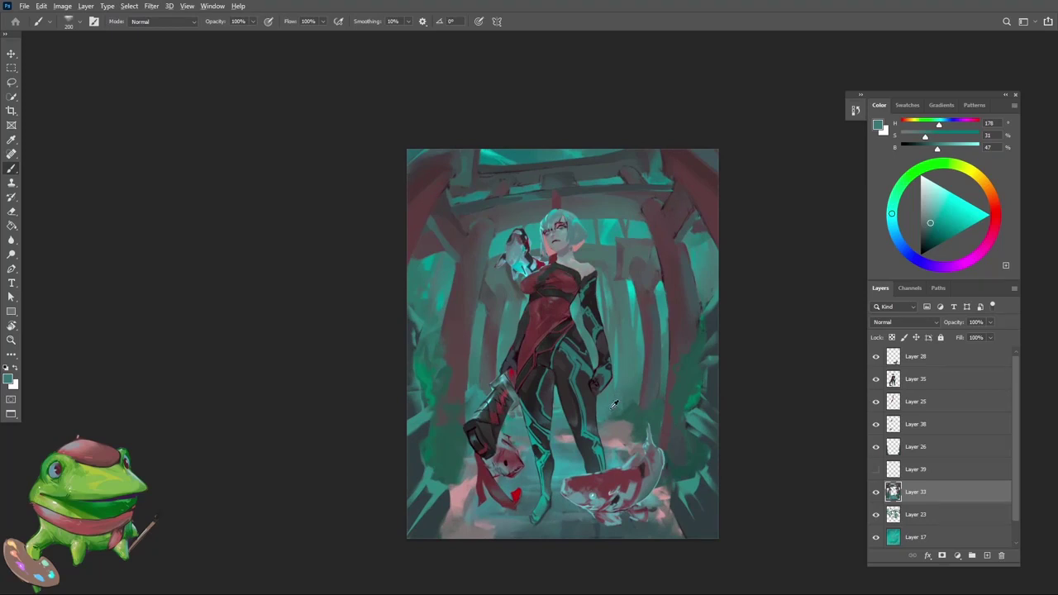
{"action": "left_click", "coordinate": [614, 403], "text": "alt"}
{"action": "left_click", "coordinate": [565, 413], "text": "alt"}
Step: Refine the background between the weapon and the nearer leg with sampled greyish teals and a smaller brush
{"action": "key", "text": "ctrl+space"}
{"action": "mouse_move", "coordinate": [521, 428]}
{"action": "left_mouse_down"}
{"action": "mouse_move", "coordinate": [468, 427]}
{"action": "mouse_move", "coordinate": [535, 429]}
{"action": "left_mouse_up"}
{"action": "left_click", "coordinate": [474, 427], "text": "alt"}
{"action": "key", "text": "["}
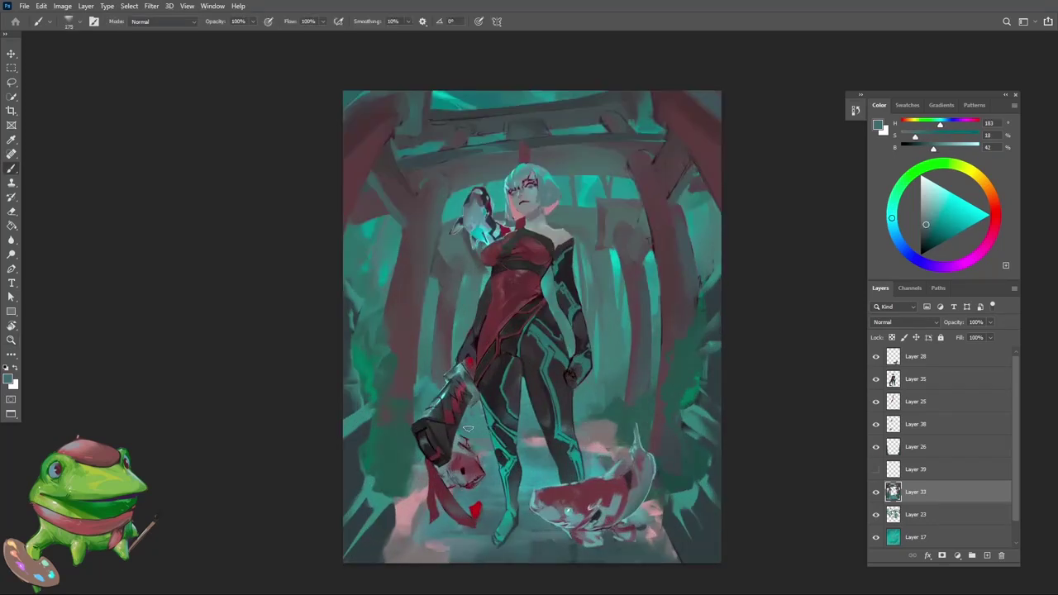
{"action": "left_click", "coordinate": [488, 419], "text": "alt"}
{"action": "left_click", "coordinate": [482, 436], "text": "alt"}
Step: Blend the ground around the legs with colours sampled from the surrounding floor
{"action": "key", "text": "ctrl+space"}
{"action": "left_click_drag", "start_coordinate": [524, 445], "coordinate": [499, 507]}
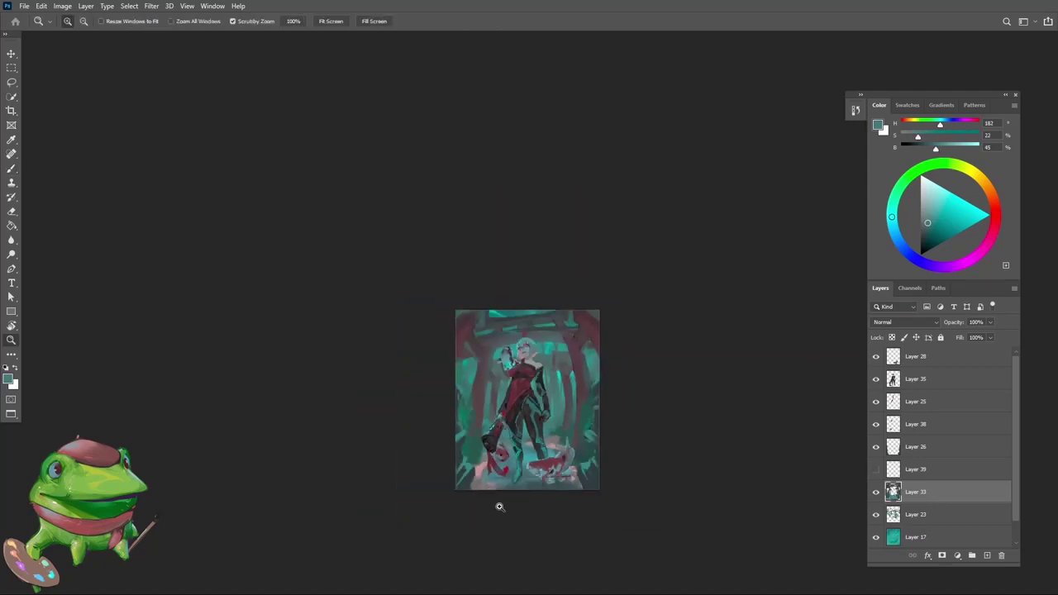
{"action": "left_click_drag", "start_coordinate": [546, 446], "coordinate": [599, 449]}
{"action": "left_click", "coordinate": [509, 474], "text": "alt"}
{"action": "mouse_move", "coordinate": [498, 465]}
{"action": "left_mouse_down"}
{"action": "mouse_move", "coordinate": [544, 463]}
{"action": "mouse_move", "coordinate": [519, 466]}
{"action": "mouse_move", "coordinate": [466, 529]}
{"action": "left_mouse_up"}
{"action": "left_click", "coordinate": [503, 474], "text": "alt"}
{"action": "left_click", "coordinate": [514, 456], "text": "alt"}
{"action": "left_click", "coordinate": [525, 451], "text": "alt"}
Step: Paint greyish pink and dark green patches where the foliage meets the ground behind the large fish
{"action": "key", "text": "ctrl+space"}
{"action": "mouse_move", "coordinate": [545, 454]}
{"action": "left_mouse_down"}
{"action": "mouse_move", "coordinate": [597, 455]}
{"action": "mouse_move", "coordinate": [559, 466]}
{"action": "mouse_move", "coordinate": [529, 445]}
{"action": "left_mouse_up"}
{"action": "left_click", "coordinate": [552, 436], "text": "alt"}
{"action": "left_click", "coordinate": [543, 441], "text": "alt"}
{"action": "left_click", "coordinate": [539, 426], "text": "alt"}
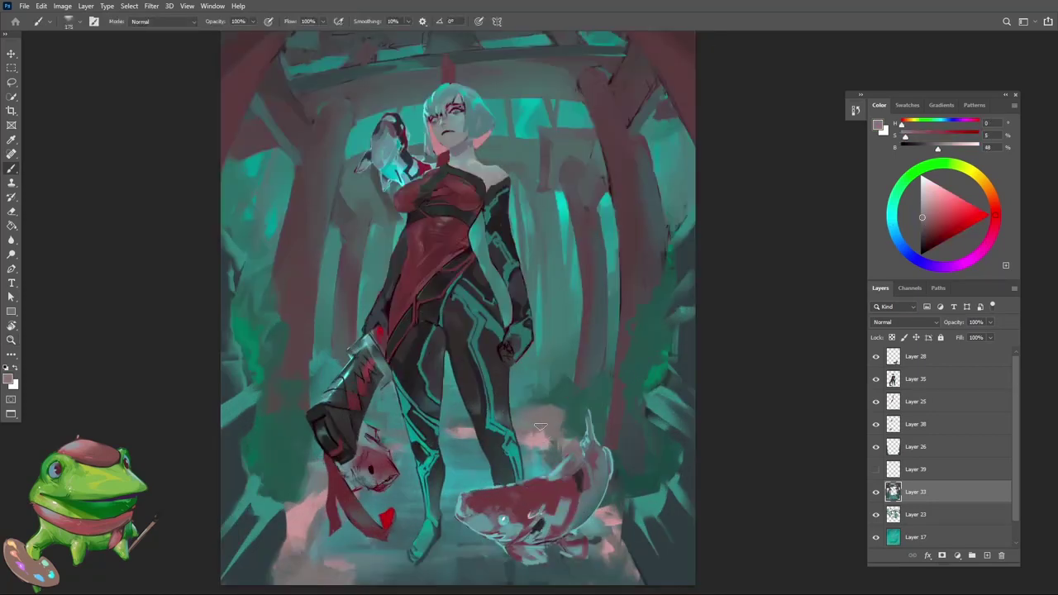
{"action": "left_click", "coordinate": [548, 413], "text": "alt"}
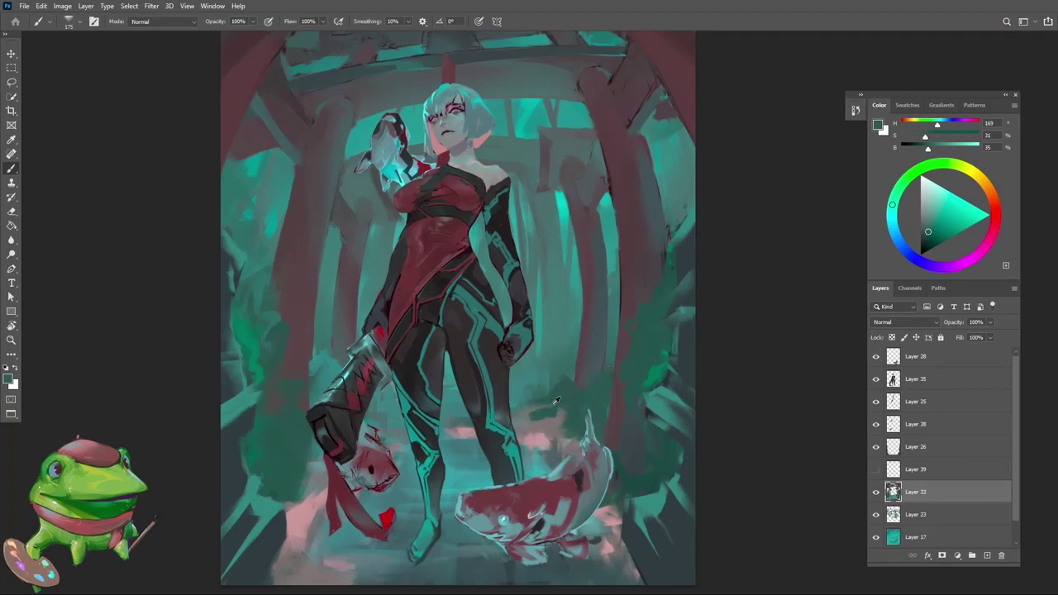
{"action": "mouse_move", "coordinate": [536, 410]}
{"action": "left_mouse_down"}
{"action": "mouse_move", "coordinate": [520, 402]}
{"action": "mouse_move", "coordinate": [540, 399]}
{"action": "left_mouse_up"}
{"action": "left_click_drag", "start_coordinate": [507, 436], "coordinate": [477, 499]}
Step: Flip the canvas view and rework the ground between the legs and beside the weapon with sampled light and mid teals
{"action": "key", "text": "ctrl+shift+h"}
{"action": "left_click_drag", "start_coordinate": [503, 457], "coordinate": [496, 450]}
{"action": "key", "text": "b"}
{"action": "left_click", "coordinate": [493, 446], "text": "alt"}
{"action": "left_click", "coordinate": [458, 477], "text": "alt"}
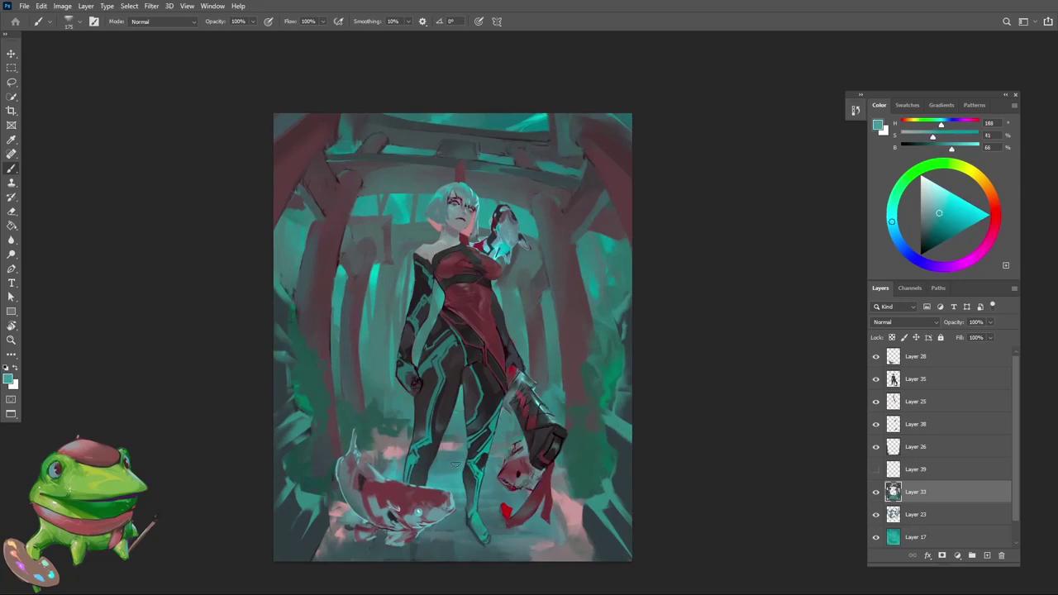
{"action": "left_click", "coordinate": [391, 473], "text": "alt"}
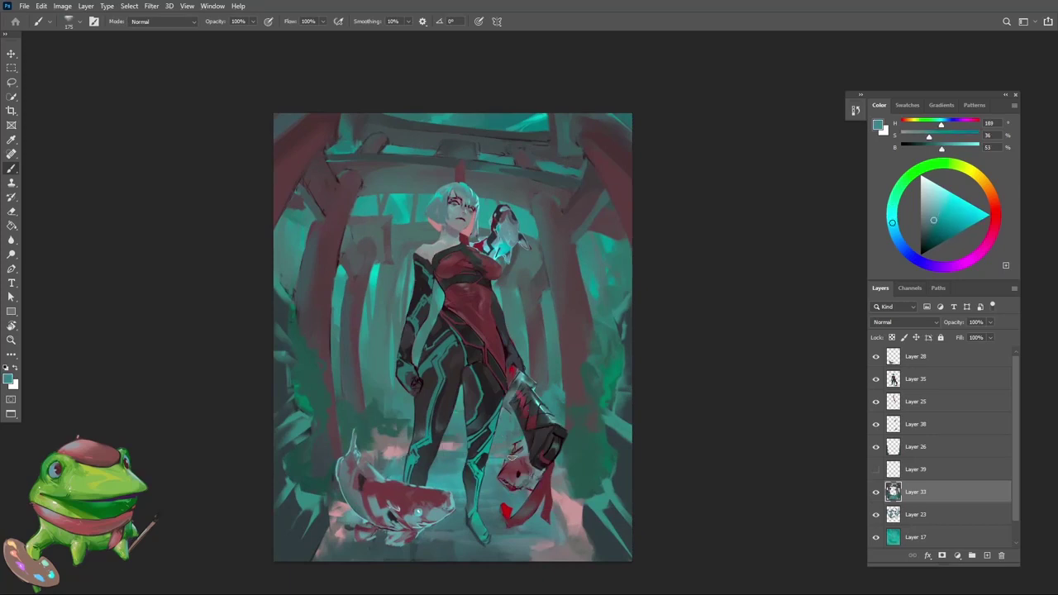
{"action": "left_click", "coordinate": [457, 483], "text": "alt"}
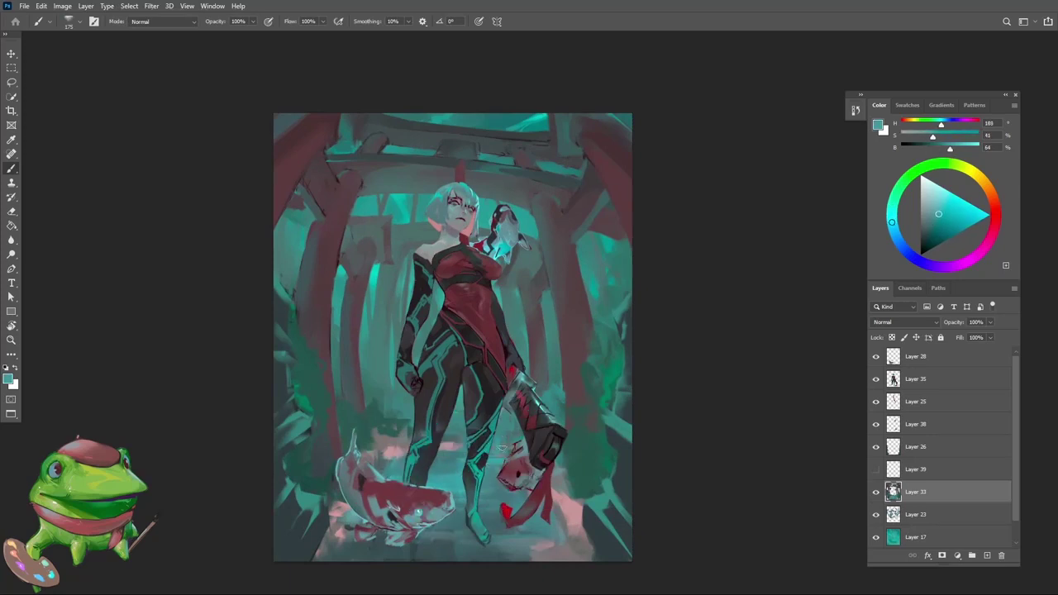
{"action": "left_click", "coordinate": [502, 431], "text": "alt"}
{"action": "key", "text": "ctrl+space"}
{"action": "left_click_drag", "start_coordinate": [500, 440], "coordinate": [472, 510]}
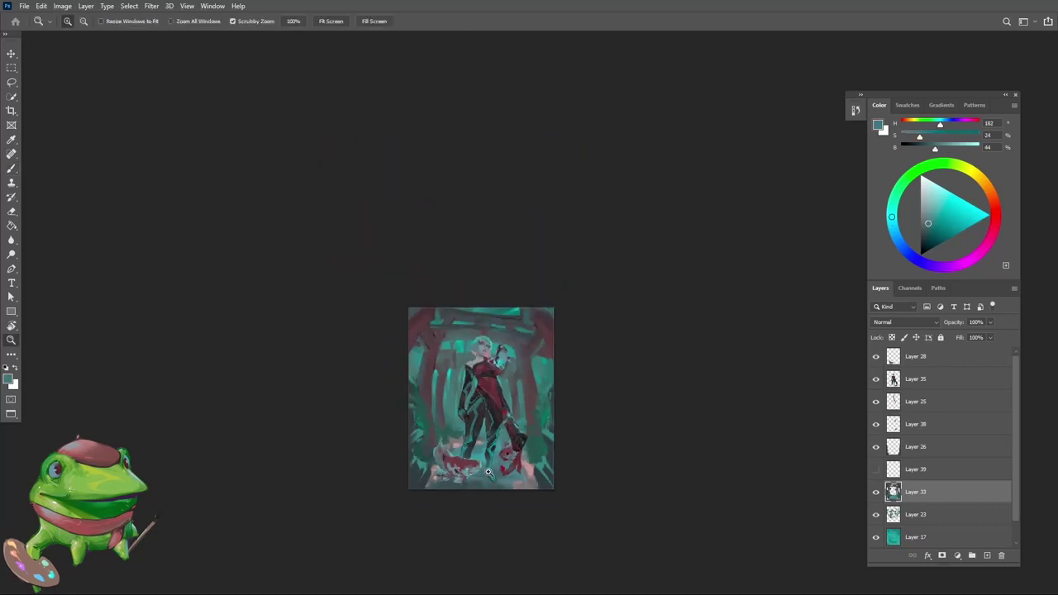
Step: Extend the foliage behind the weapon with sampled dark green and add a brighter green patch near its base
{"action": "key", "text": "ctrl+0"}
{"action": "key", "text": "b"}
{"action": "left_click", "coordinate": [564, 475], "text": "alt"}
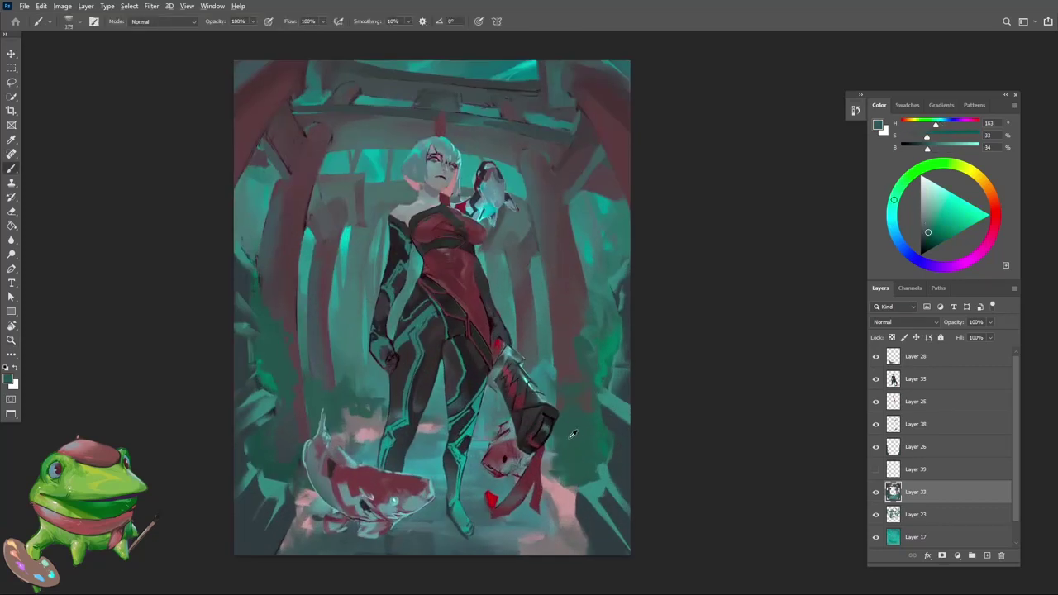
{"action": "left_click", "coordinate": [573, 434], "text": "alt"}
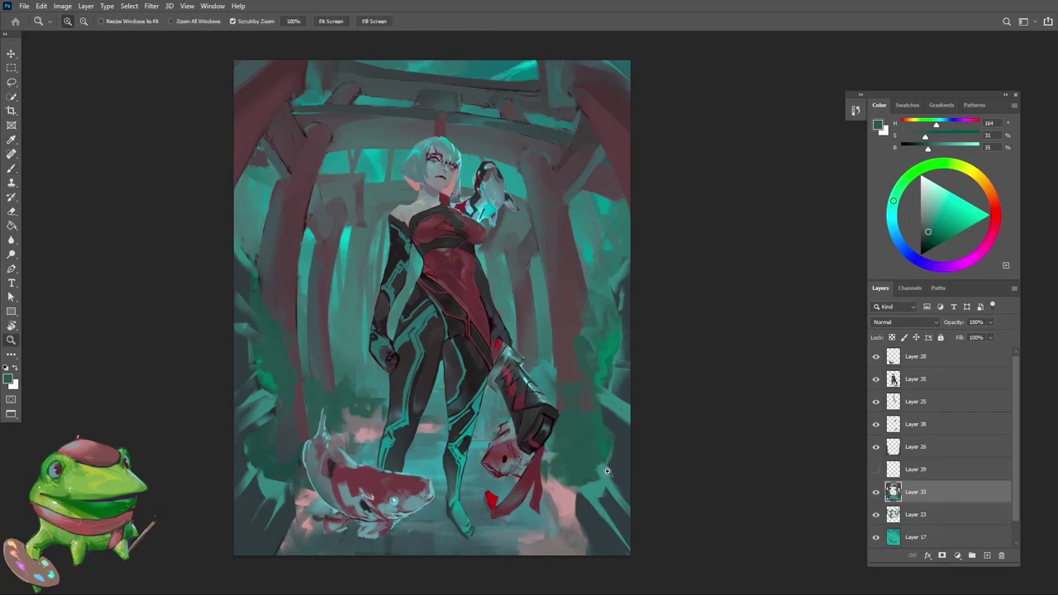
{"action": "left_click", "coordinate": [606, 431], "text": "alt"}
{"action": "left_click", "coordinate": [604, 366], "text": "alt"}
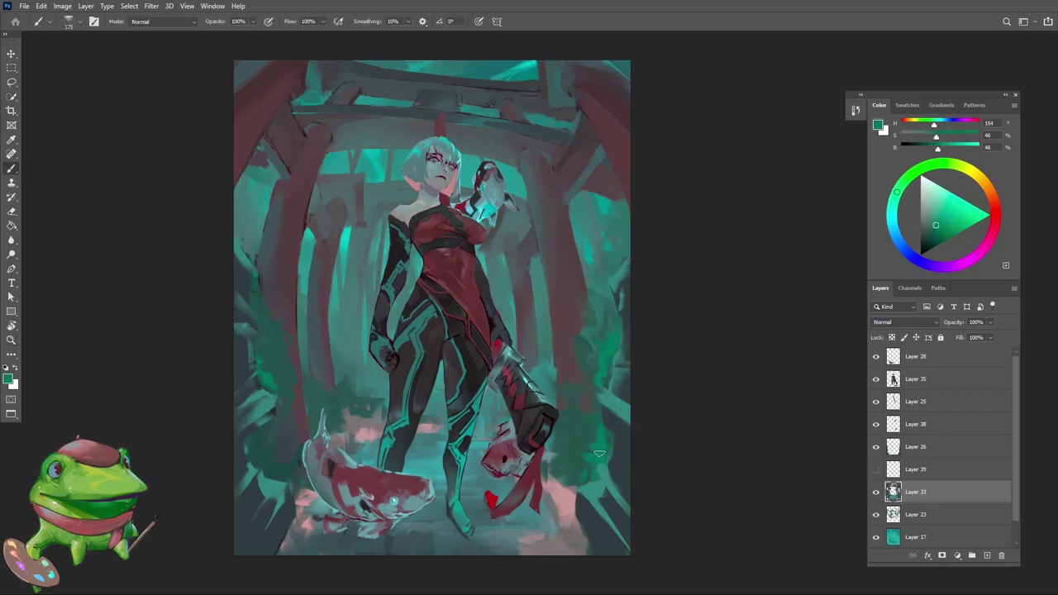
Step: Build up the foliage in front of the pillar behind the weapon with sampled dark greens and a muted pillar tone
{"action": "left_click", "coordinate": [577, 431], "text": "alt"}
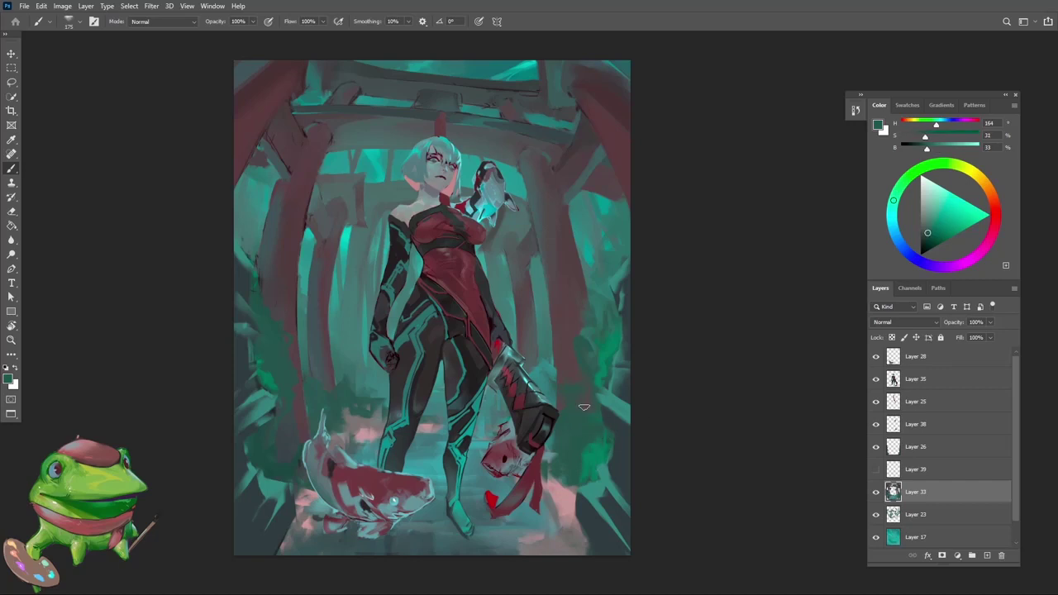
{"action": "left_click_drag", "start_coordinate": [584, 408], "coordinate": [587, 438]}
{"action": "left_click", "coordinate": [588, 383], "text": "alt"}
{"action": "mouse_move", "coordinate": [602, 385]}
{"action": "left_mouse_down"}
{"action": "mouse_move", "coordinate": [601, 419]}
{"action": "mouse_move", "coordinate": [605, 409]}
{"action": "left_mouse_up"}
{"action": "left_click_drag", "start_coordinate": [614, 364], "coordinate": [600, 392]}
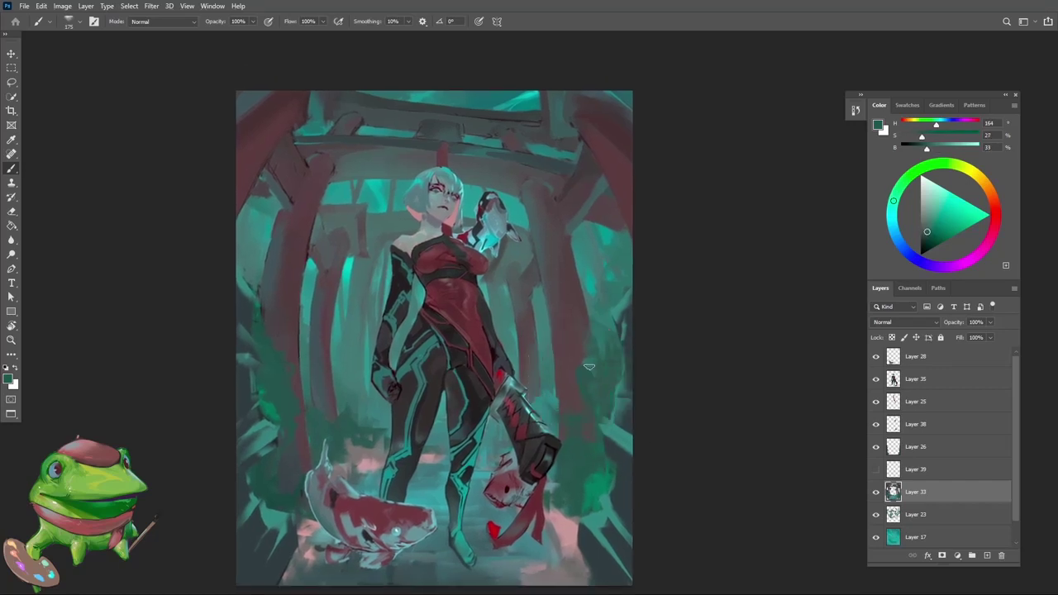
{"action": "left_click", "coordinate": [581, 316], "text": "alt"}
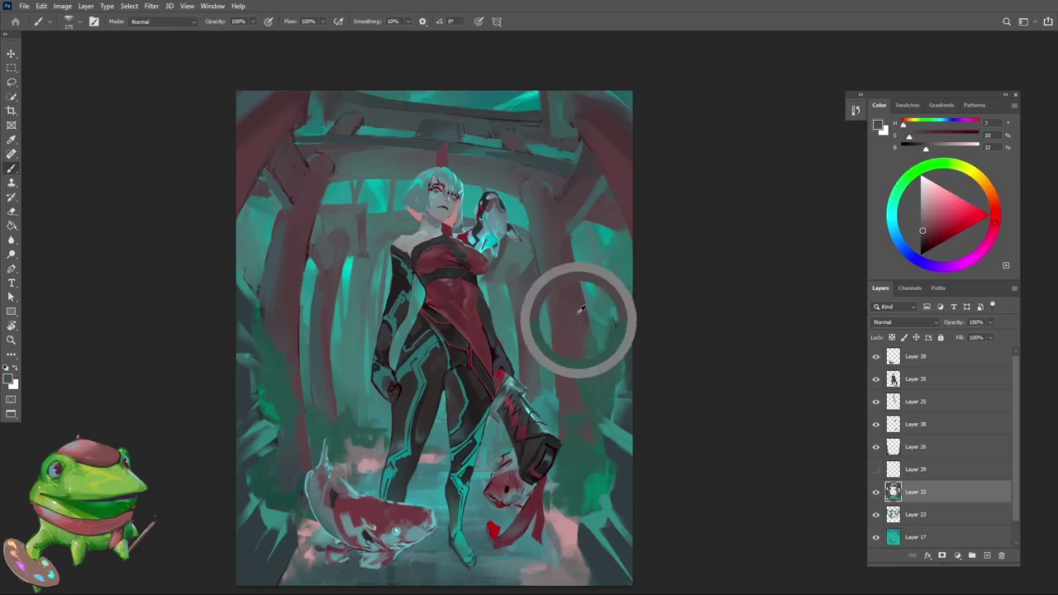
{"action": "left_click", "coordinate": [591, 383], "text": "alt"}
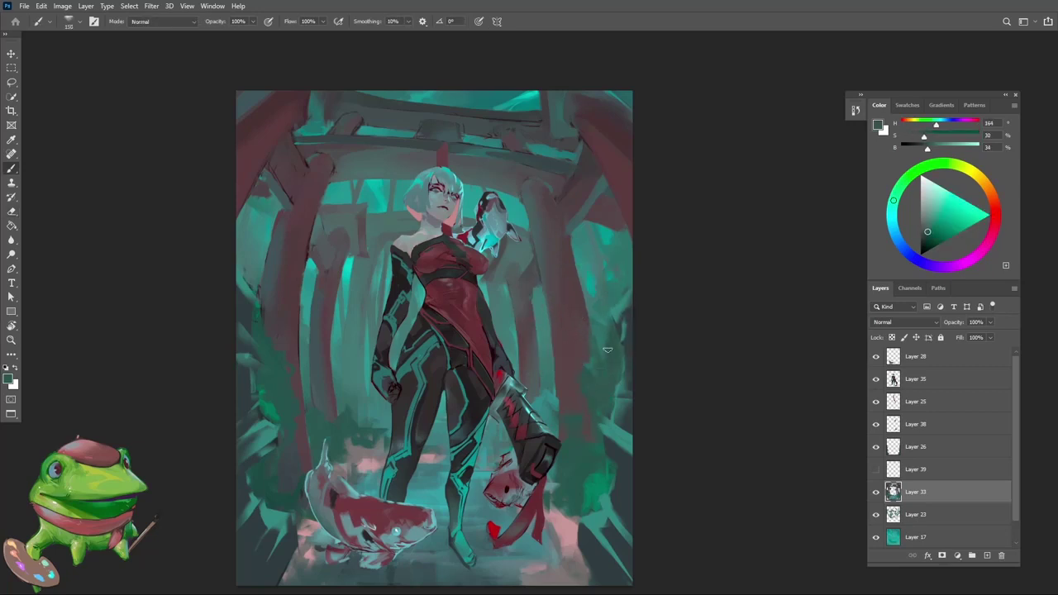
Step: Undo the last foliage stroke and paint the bush's upper part with sampled teal-green and dark green
{"action": "key", "text": "e"}
{"action": "key", "text": "ctrl+z"}
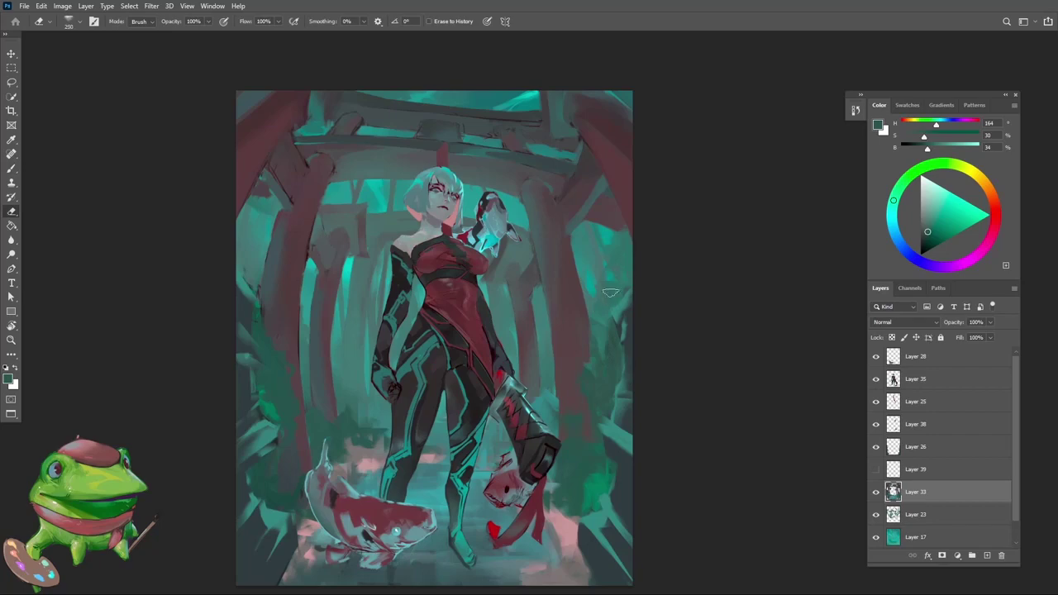
{"action": "key", "text": "b"}
{"action": "left_click", "coordinate": [623, 238], "text": "alt"}
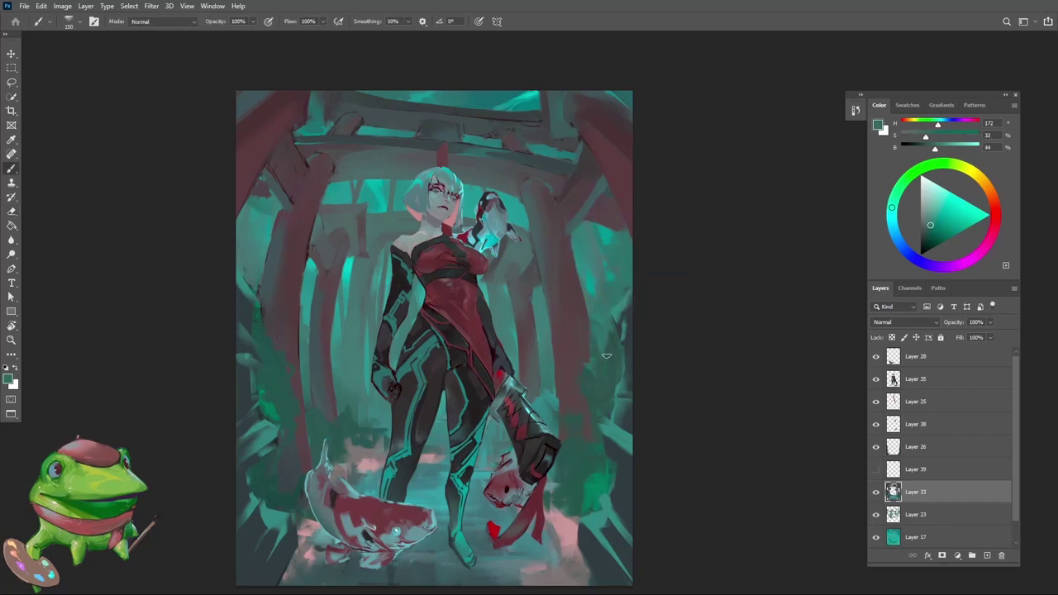
{"action": "left_click", "coordinate": [606, 356], "text": "alt"}
{"action": "left_click_drag", "start_coordinate": [613, 308], "coordinate": [611, 346]}
Step: Extend the foliage in front of the pillar behind the weapon with sampled mid green and dark teal-green
{"action": "key", "text": "z"}
{"action": "mouse_move", "coordinate": [605, 358]}
{"action": "left_mouse_down"}
{"action": "mouse_move", "coordinate": [571, 364]}
{"action": "mouse_move", "coordinate": [630, 373]}
{"action": "left_mouse_up"}
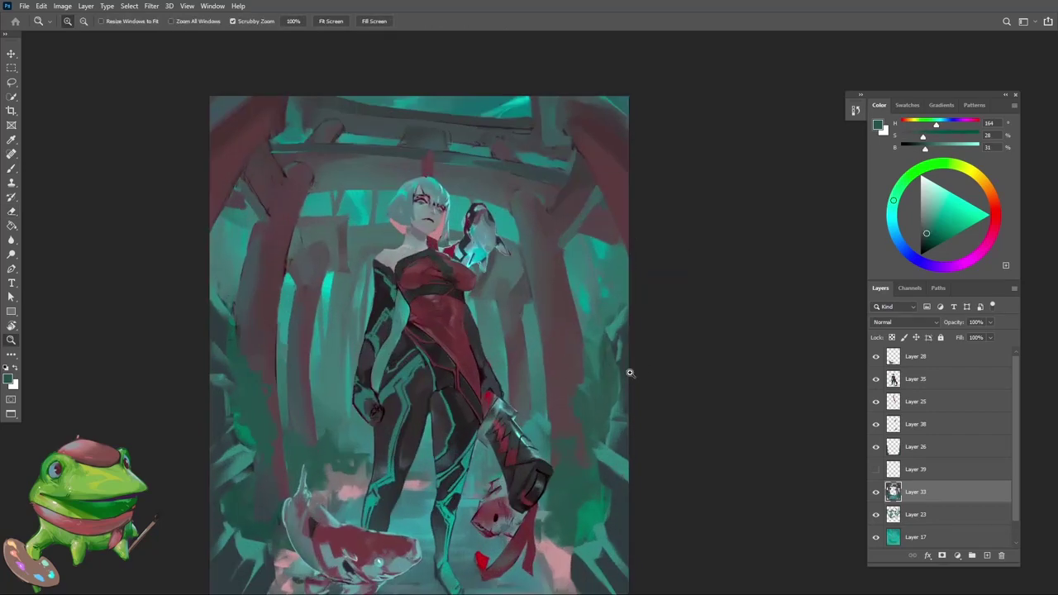
{"action": "key", "text": "b"}
{"action": "left_click", "coordinate": [587, 388], "text": "alt"}
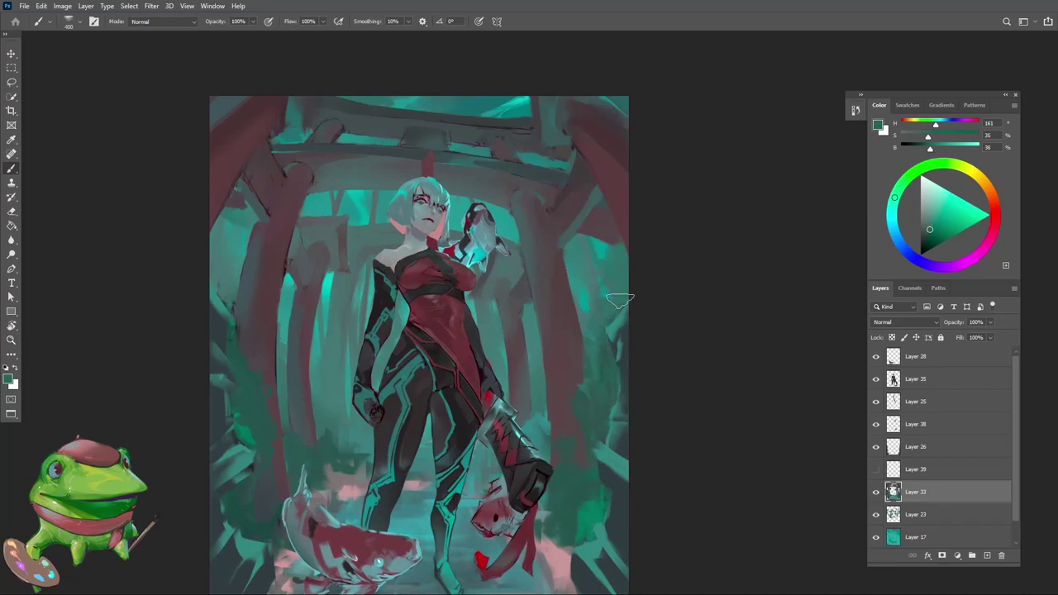
{"action": "key", "text": "z"}
{"action": "left_click", "coordinate": [620, 343], "text": "alt"}
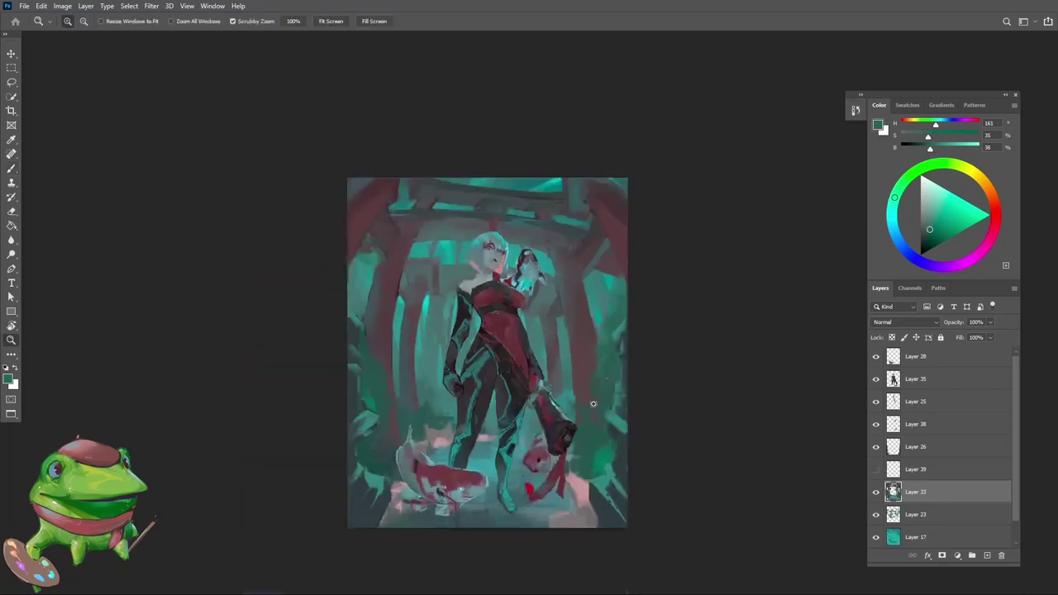
{"action": "left_click", "coordinate": [601, 349], "text": "alt"}
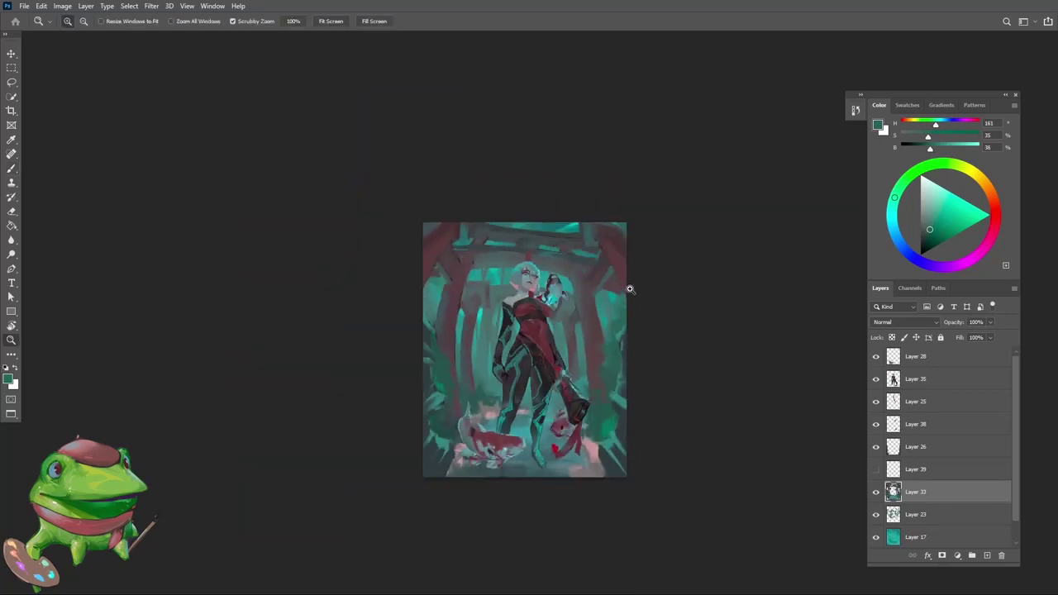
{"action": "left_click", "coordinate": [630, 288]}
{"action": "key", "text": "b"}
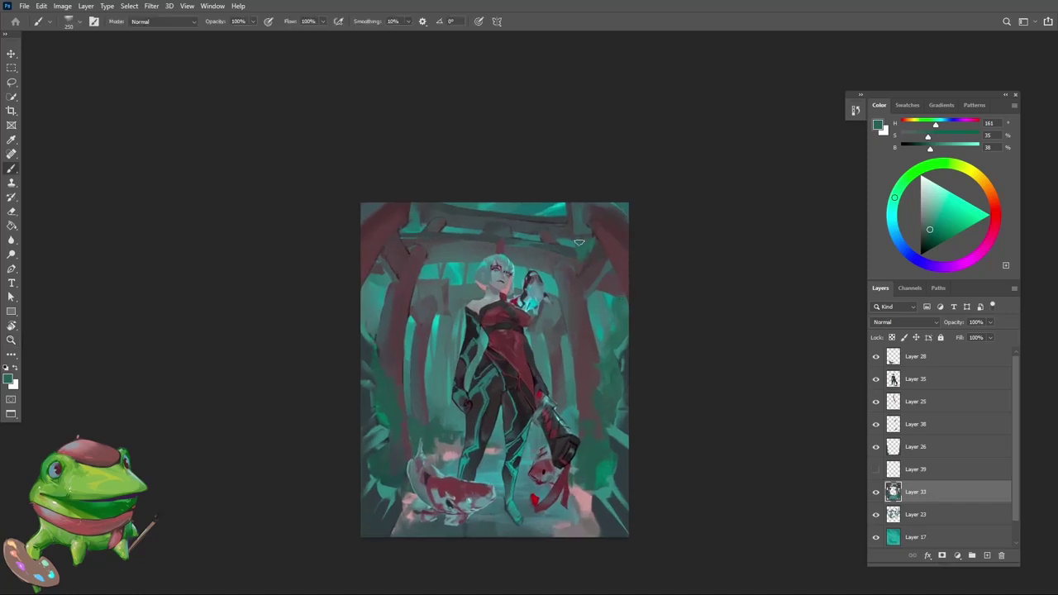
Step: Paint green foliage over the pillar tops in both upper corners of the canvas with sampled greens
{"action": "key", "text": "z"}
{"action": "left_click", "coordinate": [586, 248]}
{"action": "key", "text": "b"}
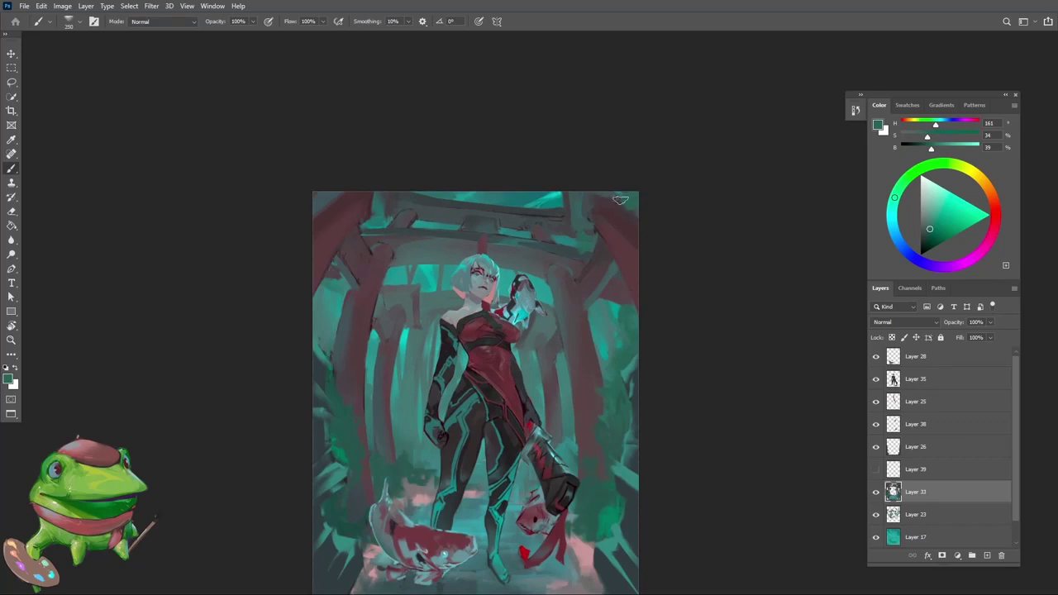
{"action": "left_click", "coordinate": [628, 212], "text": "alt"}
{"action": "left_click", "coordinate": [626, 200], "text": "alt"}
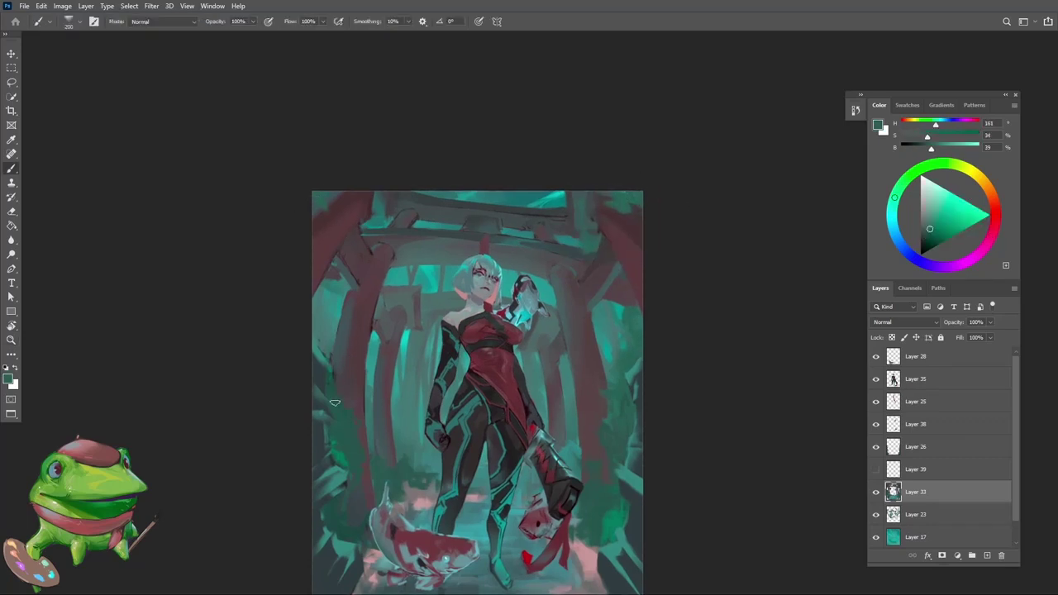
{"action": "key", "text": "ctrl+space"}
{"action": "left_click_drag", "start_coordinate": [375, 251], "coordinate": [355, 314]}
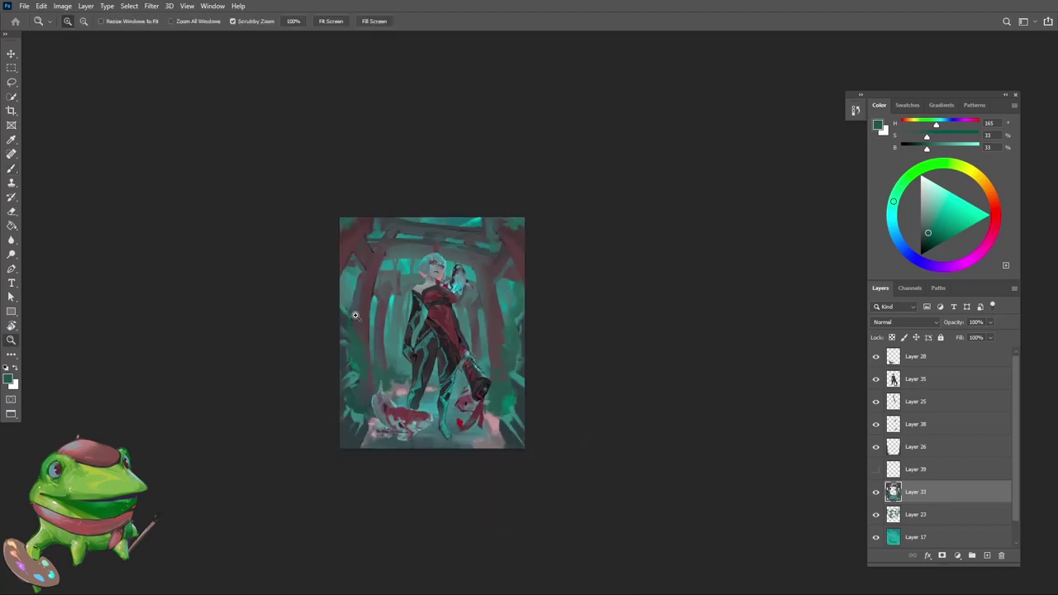
{"action": "key", "text": "ctrl+0"}
{"action": "key", "text": "b"}
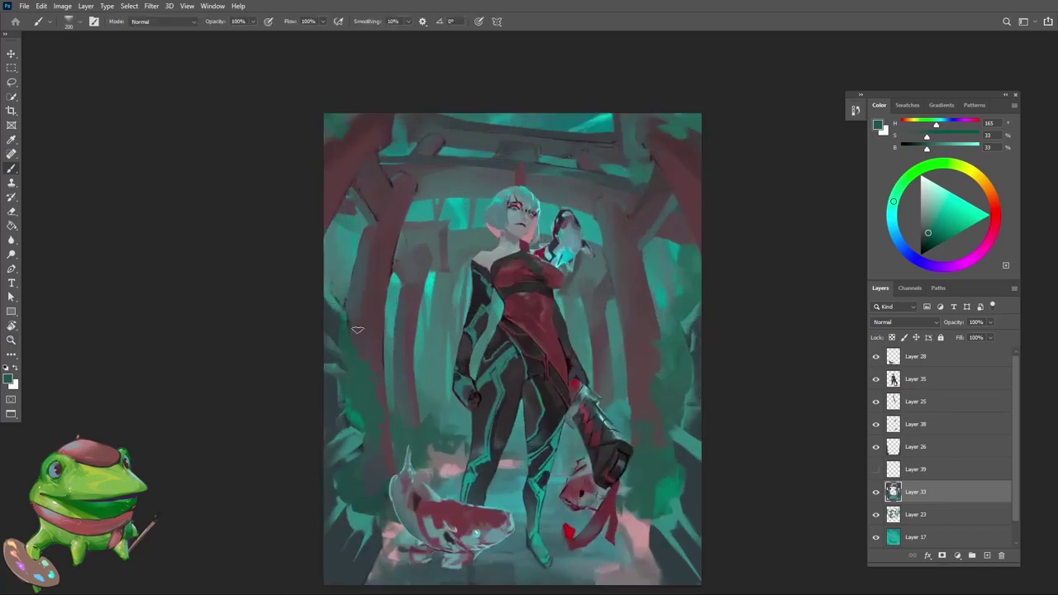
Step: Rework the outer edge of the large pillar on the lowered-fist side with sampled dark grey and muted red
{"action": "left_click", "coordinate": [350, 319], "text": "alt"}
{"action": "key", "text": "e"}
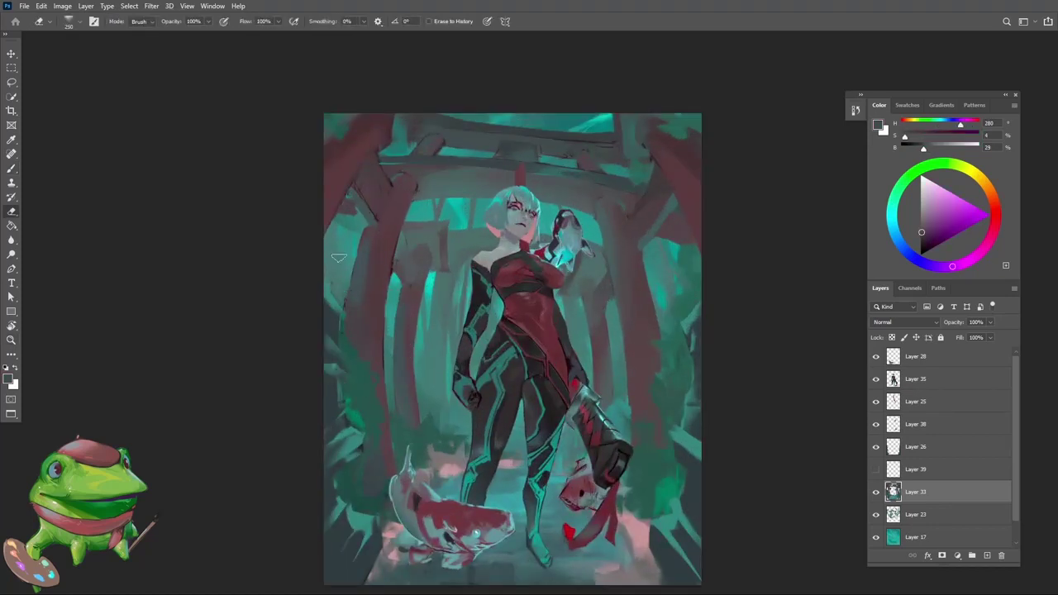
{"action": "key", "text": "z"}
{"action": "left_click_drag", "start_coordinate": [348, 282], "coordinate": [311, 392]}
{"action": "left_click_drag", "start_coordinate": [345, 251], "coordinate": [375, 242]}
{"action": "key", "text": "b"}
{"action": "left_click", "coordinate": [361, 319], "text": "alt"}
{"action": "left_click", "coordinate": [378, 298], "text": "alt"}
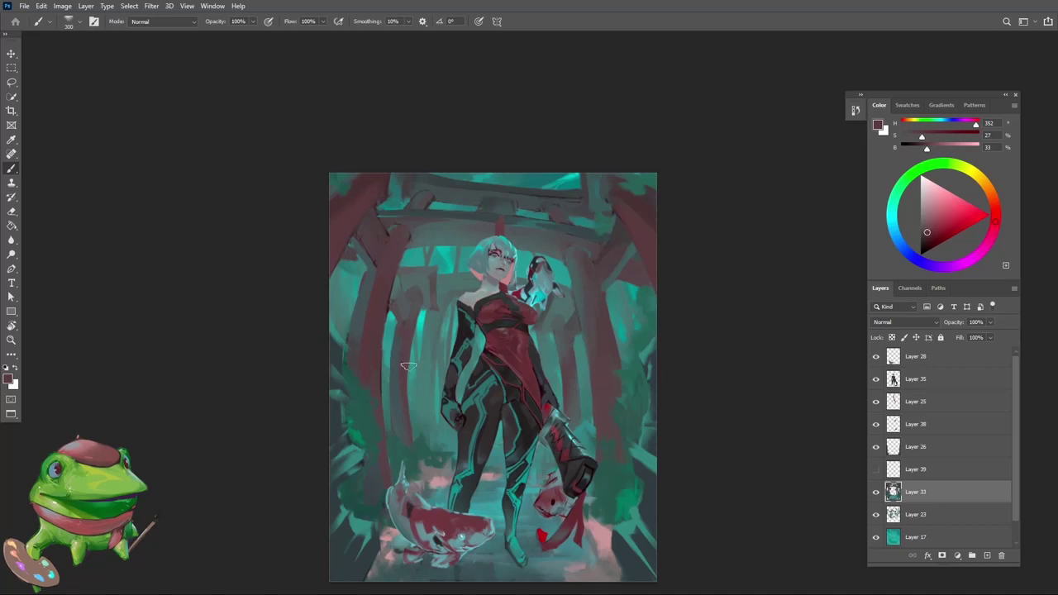
Step: Lighten the muted red to 40% brightness and paint a highlight down the shaft of the fist-side pillar
{"action": "left_click", "coordinate": [642, 240], "text": "alt"}
{"action": "key", "text": "["}
{"action": "left_click_drag", "start_coordinate": [365, 295], "coordinate": [366, 335]}
{"action": "key", "text": "ctrl+z"}
{"action": "left_click_drag", "start_coordinate": [927, 230], "coordinate": [928, 226]}
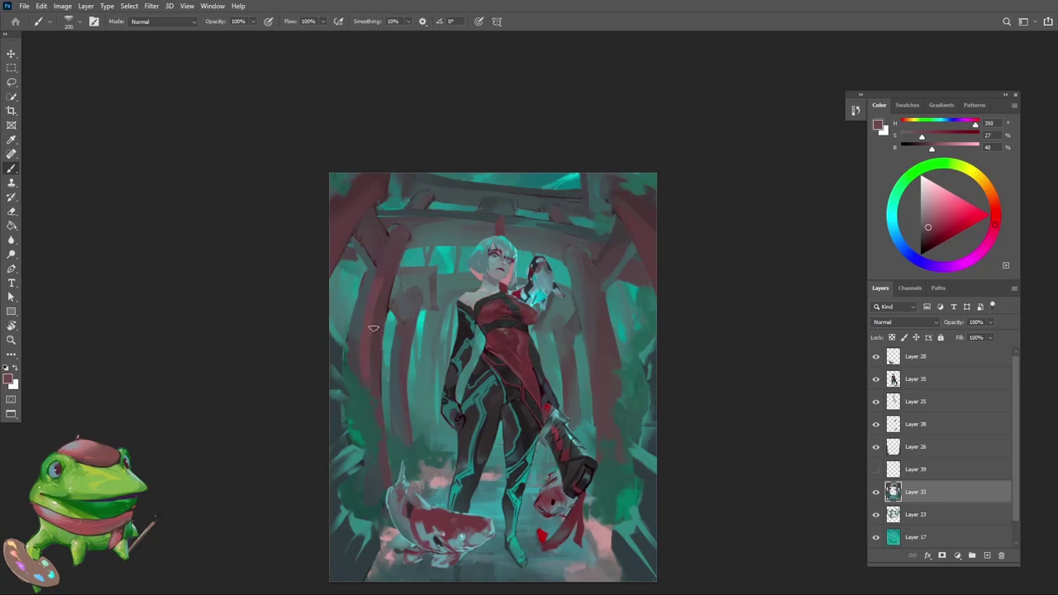
{"action": "left_click_drag", "start_coordinate": [374, 328], "coordinate": [372, 290]}
{"action": "left_click_drag", "start_coordinate": [365, 327], "coordinate": [367, 374]}
{"action": "left_click", "coordinate": [374, 297], "text": "alt"}
{"action": "mouse_move", "coordinate": [369, 305]}
{"action": "left_mouse_down"}
{"action": "mouse_move", "coordinate": [359, 346]}
{"action": "mouse_move", "coordinate": [364, 306]}
{"action": "mouse_move", "coordinate": [395, 251]}
{"action": "mouse_move", "coordinate": [377, 380]}
{"action": "left_mouse_up"}
{"action": "left_click", "coordinate": [366, 344], "text": "alt"}
Step: Flip the canvas view, rework the top joint of the fist-side pillar with sampled dark muted red, and flip back
{"action": "key", "text": "ctrl+shift+h"}
{"action": "left_click_drag", "start_coordinate": [473, 273], "coordinate": [500, 239]}
{"action": "left_click", "coordinate": [445, 225], "text": "alt"}
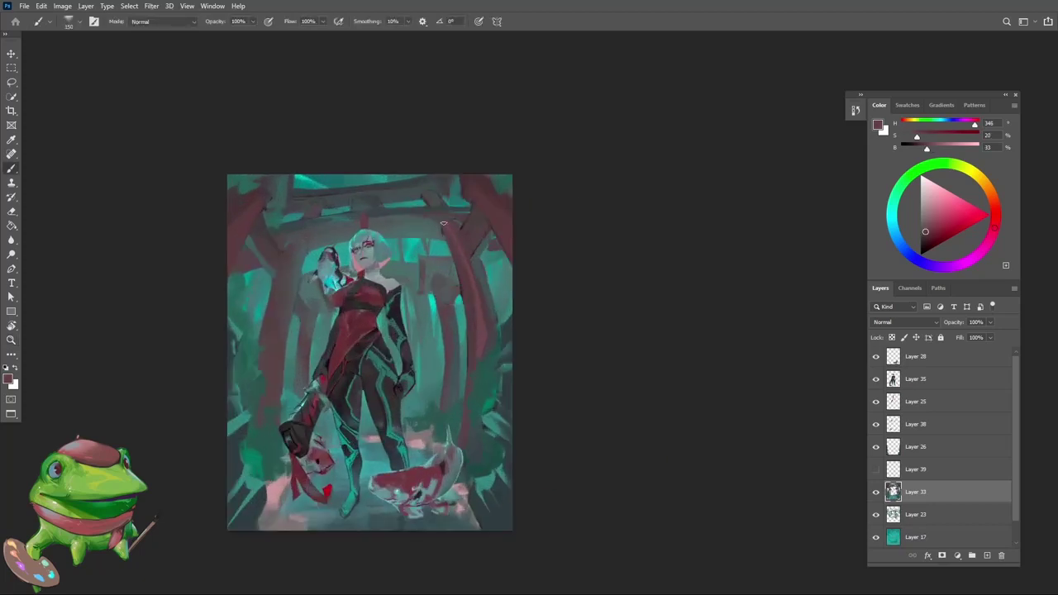
{"action": "left_click_drag", "start_coordinate": [464, 287], "coordinate": [538, 316]}
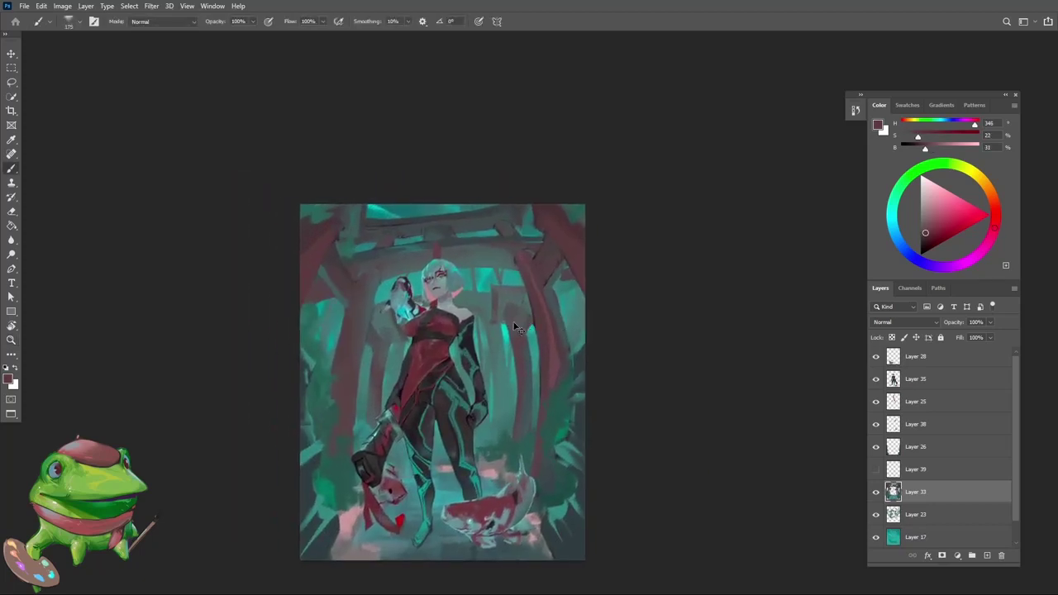
{"action": "key", "text": "ctrl+shift+h"}
{"action": "mouse_move", "coordinate": [332, 313]}
{"action": "left_mouse_down"}
{"action": "mouse_move", "coordinate": [337, 295]}
{"action": "mouse_move", "coordinate": [347, 314]}
{"action": "left_mouse_up"}
{"action": "key", "text": "b"}
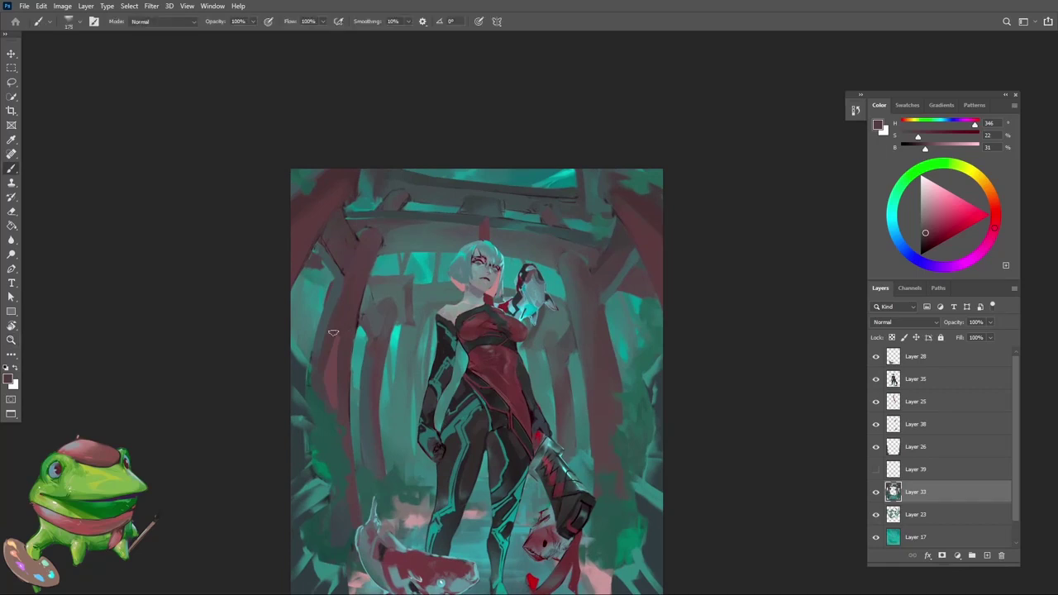
Step: Blend the shaft and outer edge of the fist-side pillar with sampled muted reds
{"action": "left_click", "coordinate": [360, 262], "text": "alt"}
{"action": "left_click", "coordinate": [334, 325], "text": "alt"}
{"action": "key", "text": "z"}
{"action": "left_click_drag", "start_coordinate": [368, 327], "coordinate": [313, 423]}
{"action": "left_click_drag", "start_coordinate": [363, 349], "coordinate": [397, 337]}
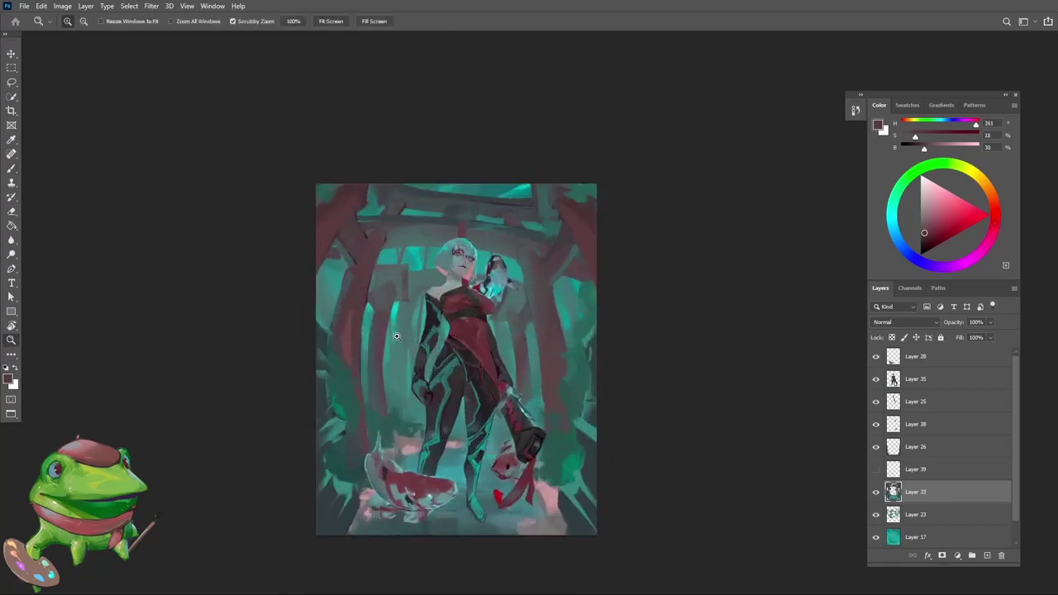
{"action": "key", "text": "b"}
{"action": "left_click", "coordinate": [343, 338], "text": "alt"}
{"action": "key", "text": "z"}
{"action": "left_click_drag", "start_coordinate": [347, 364], "coordinate": [362, 372]}
{"action": "key", "text": "b"}
{"action": "left_click", "coordinate": [360, 389], "text": "alt"}
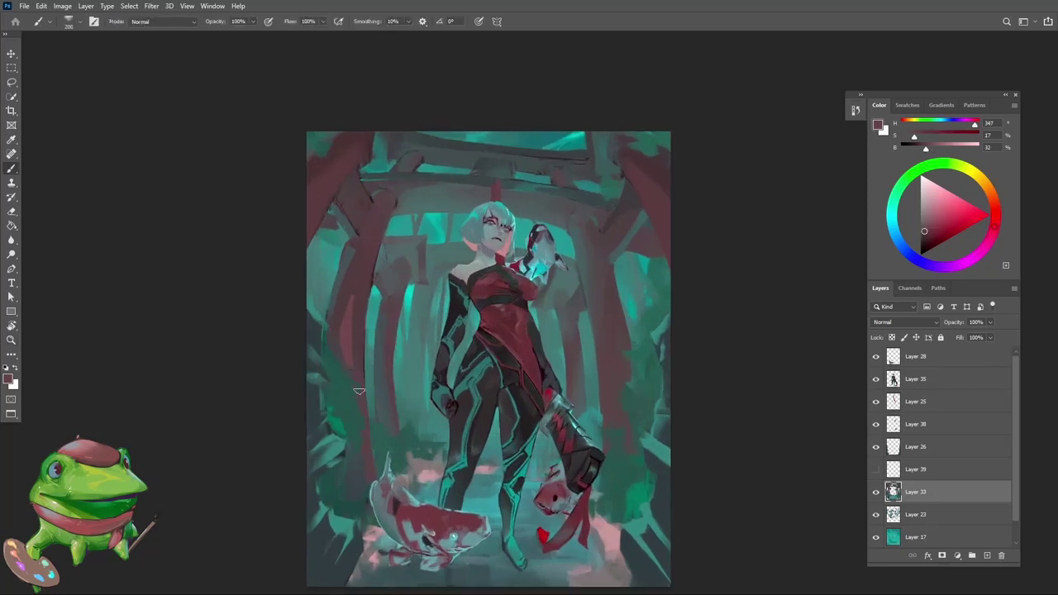
Step: Repaint the lower part of the fist-side pillar and the foliage beside it with sampled green and muted red
{"action": "left_click", "coordinate": [348, 413], "text": "alt"}
{"action": "left_click_drag", "start_coordinate": [351, 410], "coordinate": [339, 496]}
{"action": "left_click", "coordinate": [369, 461], "text": "alt"}
{"action": "left_click", "coordinate": [363, 460], "text": "alt"}
{"action": "key", "text": "z"}
{"action": "left_click_drag", "start_coordinate": [442, 473], "coordinate": [506, 444]}
{"action": "left_click_drag", "start_coordinate": [506, 425], "coordinate": [459, 490]}
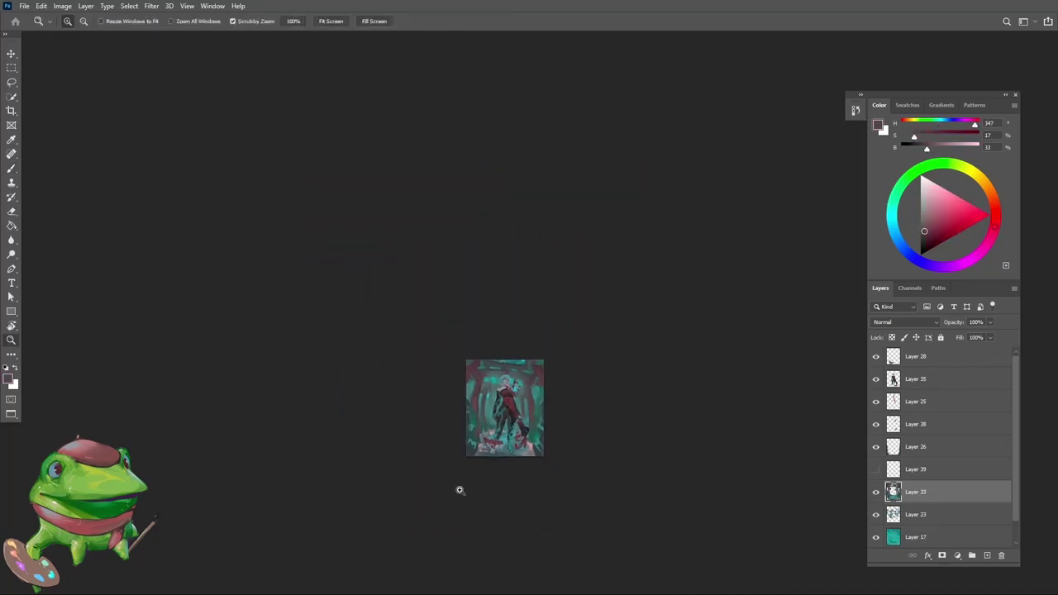
Step: Rework the thinner inner pillar beside the fist-side pillar with sampled muted red and grey tones
{"action": "mouse_move", "coordinate": [511, 432]}
{"action": "left_mouse_down"}
{"action": "mouse_move", "coordinate": [536, 422]}
{"action": "mouse_move", "coordinate": [515, 384]}
{"action": "left_mouse_up"}
{"action": "left_click_drag", "start_coordinate": [452, 332], "coordinate": [478, 321]}
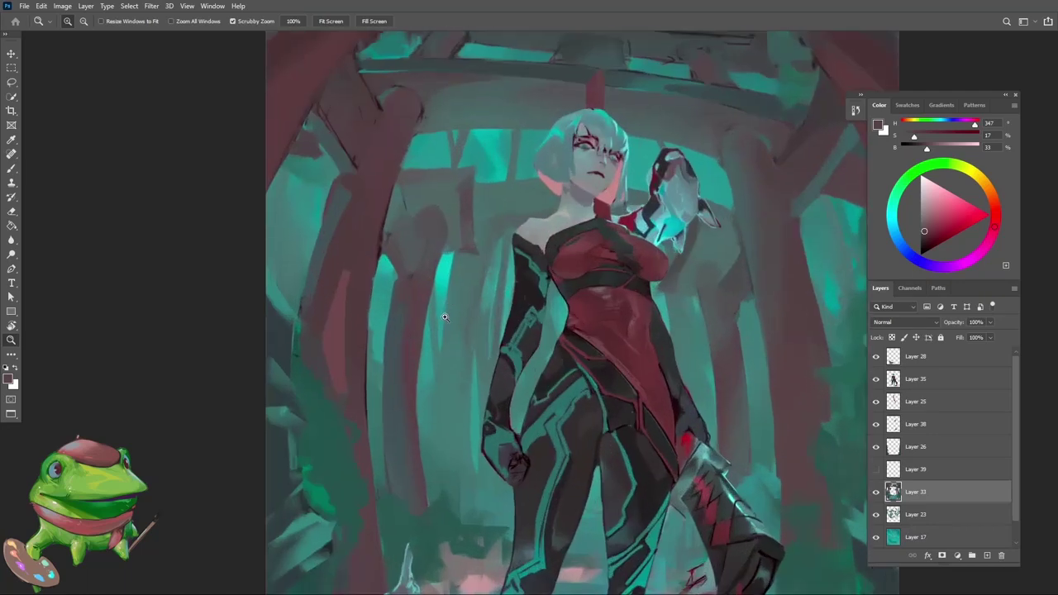
{"action": "key", "text": "b"}
{"action": "left_click", "coordinate": [413, 330], "text": "alt"}
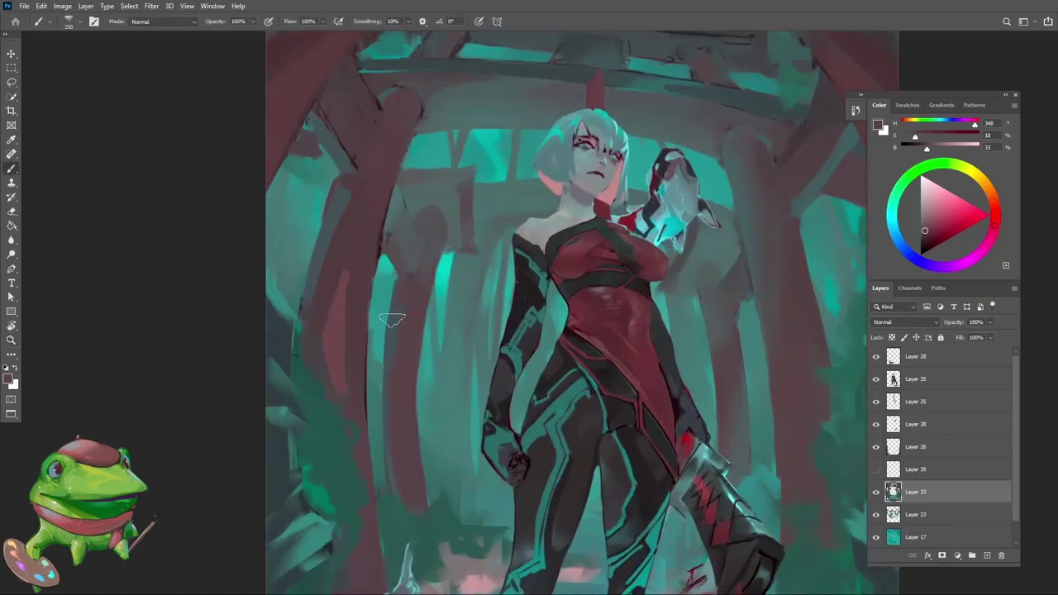
{"action": "left_click", "coordinate": [333, 216], "text": "alt"}
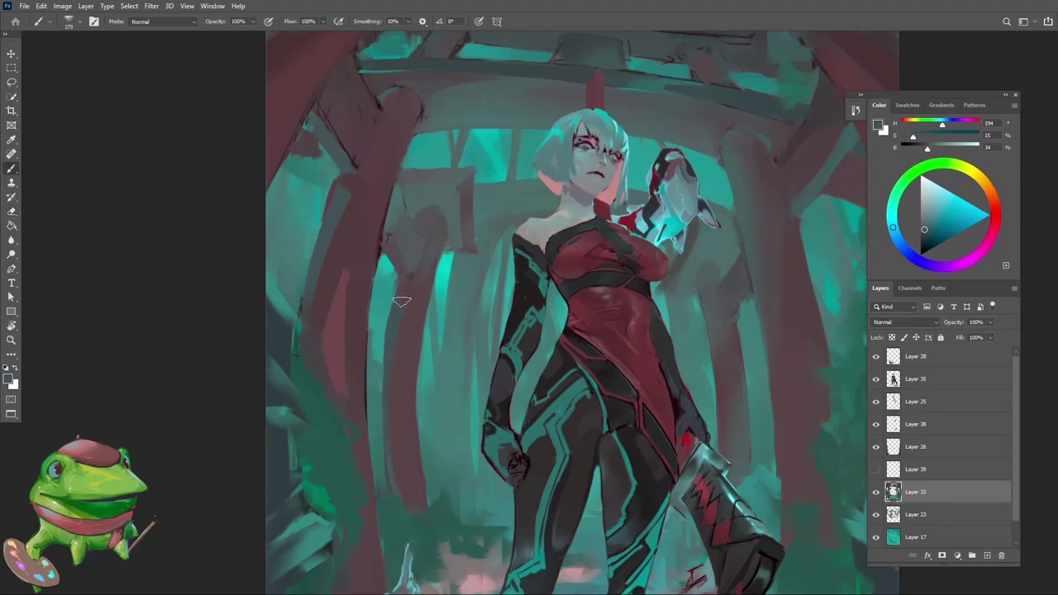
{"action": "left_click", "coordinate": [405, 359], "text": "alt"}
{"action": "left_click", "coordinate": [424, 297], "text": "alt"}
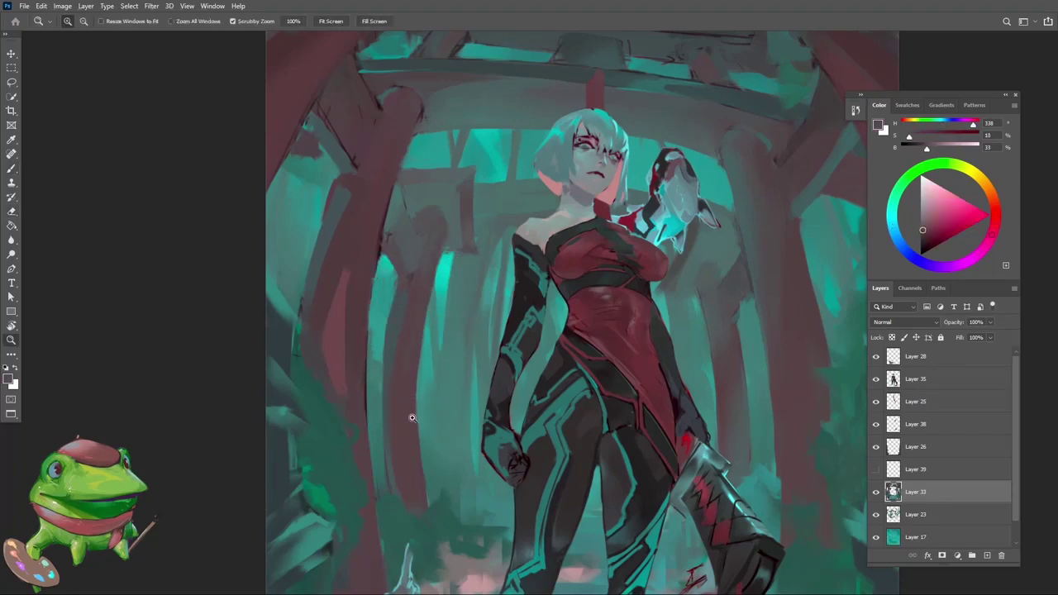
Step: Switch to Layer 23 and repaint the background gaps around the fist-side pillars with sampled mid and bright teals
{"action": "key", "text": "z"}
{"action": "left_click_drag", "start_coordinate": [409, 438], "coordinate": [368, 437]}
{"action": "left_click_drag", "start_coordinate": [397, 404], "coordinate": [425, 390]}
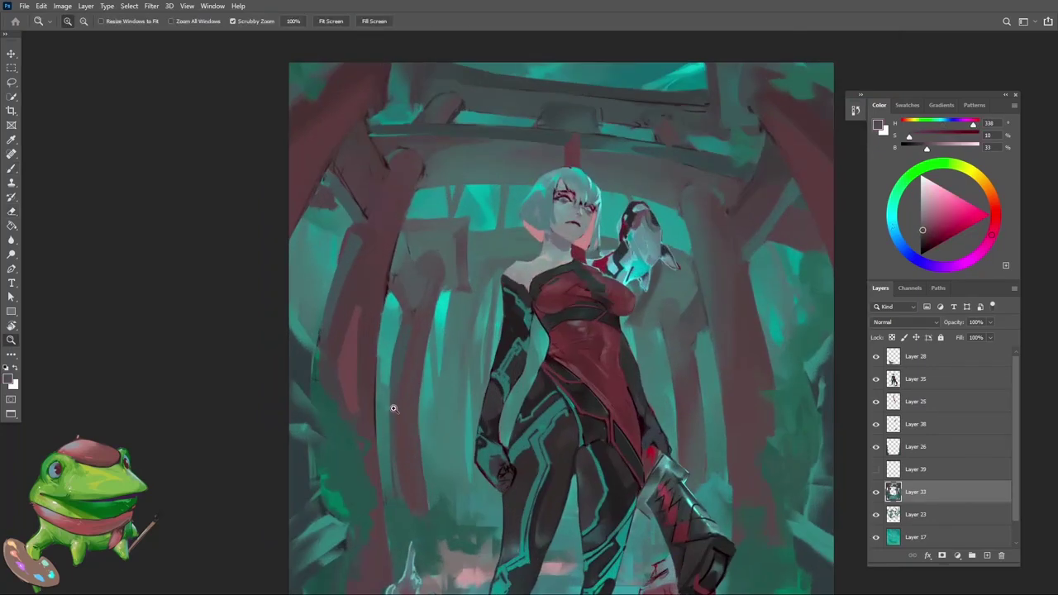
{"action": "key", "text": "b"}
{"action": "key", "text": "alt+bracketleft"}
{"action": "left_click", "coordinate": [381, 401], "text": "alt"}
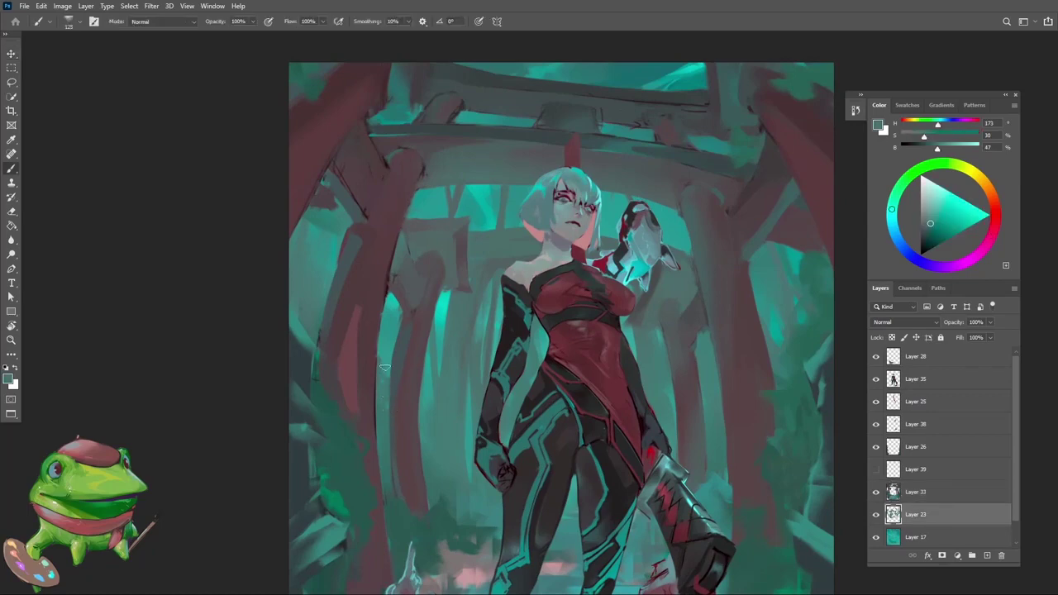
{"action": "key", "text": "z"}
{"action": "mouse_move", "coordinate": [329, 298]}
{"action": "left_mouse_down"}
{"action": "mouse_move", "coordinate": [318, 353]}
{"action": "mouse_move", "coordinate": [369, 298]}
{"action": "mouse_move", "coordinate": [387, 303]}
{"action": "mouse_move", "coordinate": [336, 316]}
{"action": "mouse_move", "coordinate": [386, 316]}
{"action": "left_mouse_up"}
{"action": "key", "text": "b"}
{"action": "left_click", "coordinate": [327, 319], "text": "alt"}
{"action": "left_click", "coordinate": [384, 327], "text": "alt"}
Step: Flip the canvas view and tilt it to work along the gate's upper crossbeams
{"action": "key", "text": "z"}
{"action": "mouse_move", "coordinate": [400, 338]}
{"action": "left_mouse_down"}
{"action": "mouse_move", "coordinate": [335, 419]}
{"action": "mouse_move", "coordinate": [431, 328]}
{"action": "mouse_move", "coordinate": [477, 329]}
{"action": "left_mouse_up"}
{"action": "key", "text": "ctrl+shift+h"}
{"action": "mouse_move", "coordinate": [477, 329]}
{"action": "left_mouse_down"}
{"action": "mouse_move", "coordinate": [499, 330]}
{"action": "mouse_move", "coordinate": [460, 325]}
{"action": "left_mouse_up"}
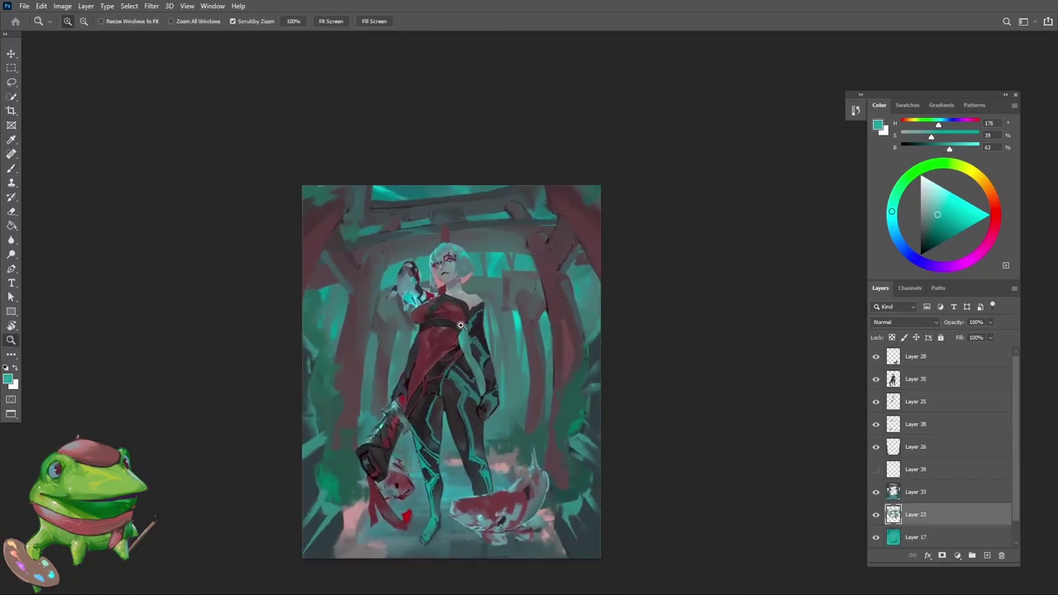
{"action": "left_click_drag", "start_coordinate": [466, 281], "coordinate": [600, 208]}
{"action": "key", "text": "r"}
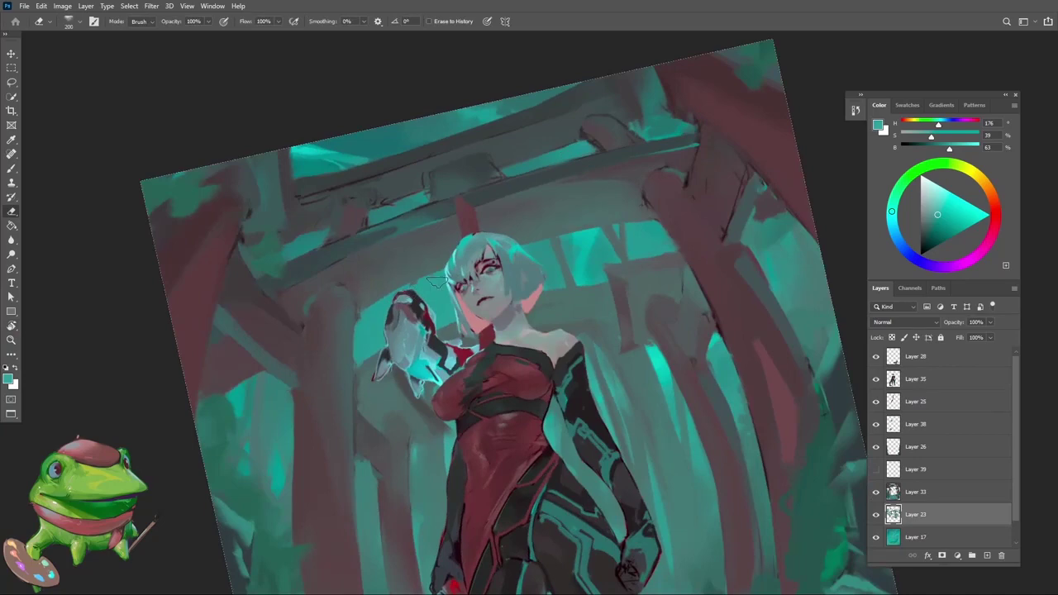
{"action": "key", "text": "Escape"}
{"action": "key", "text": "z"}
{"action": "left_click_drag", "start_coordinate": [456, 319], "coordinate": [434, 335]}
{"action": "key", "text": "r"}
{"action": "left_click_drag", "start_coordinate": [607, 220], "coordinate": [569, 217]}
{"action": "key", "text": "z"}
{"action": "left_click_drag", "start_coordinate": [437, 319], "coordinate": [488, 318]}
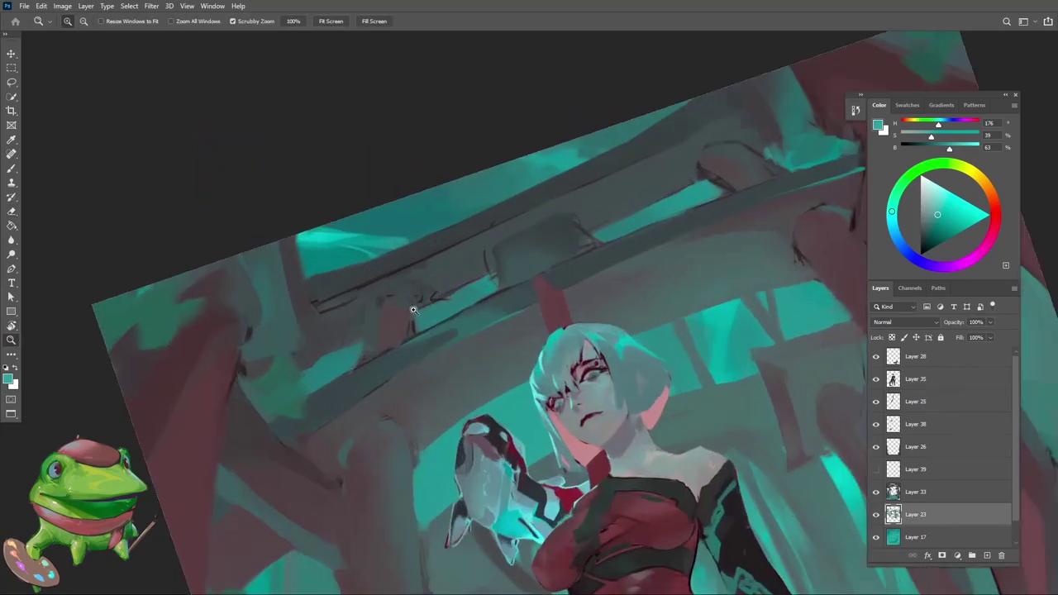
Step: Return to Layer 33 and rework the lower crossbeam's end above the raised hand with sampled slate and grey tones
{"action": "key", "text": "e"}
{"action": "left_click", "coordinate": [372, 373], "text": "ctrl"}
{"action": "key", "text": "r"}
{"action": "left_click_drag", "start_coordinate": [632, 236], "coordinate": [619, 224]}
{"action": "mouse_move", "coordinate": [366, 399]}
{"action": "left_mouse_down"}
{"action": "mouse_move", "coordinate": [416, 366]}
{"action": "mouse_move", "coordinate": [385, 369]}
{"action": "mouse_move", "coordinate": [350, 407]}
{"action": "left_mouse_up"}
{"action": "key", "text": "e"}
{"action": "key", "text": "bracketleft"}
{"action": "key", "text": "b"}
{"action": "left_click", "coordinate": [359, 417], "text": "alt"}
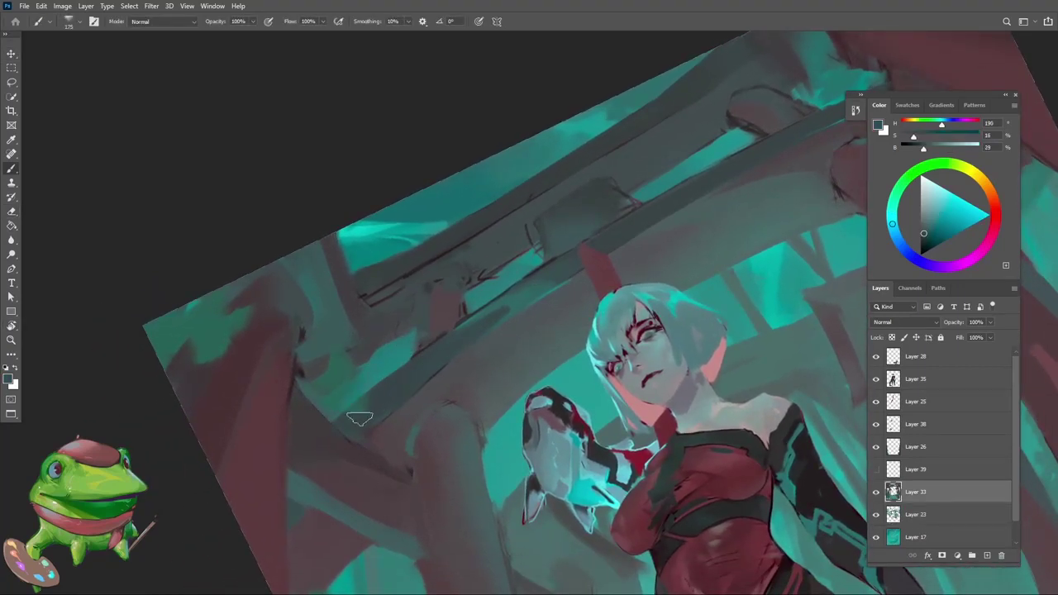
{"action": "left_click", "coordinate": [451, 378], "text": "alt"}
{"action": "left_click", "coordinate": [396, 422], "text": "alt"}
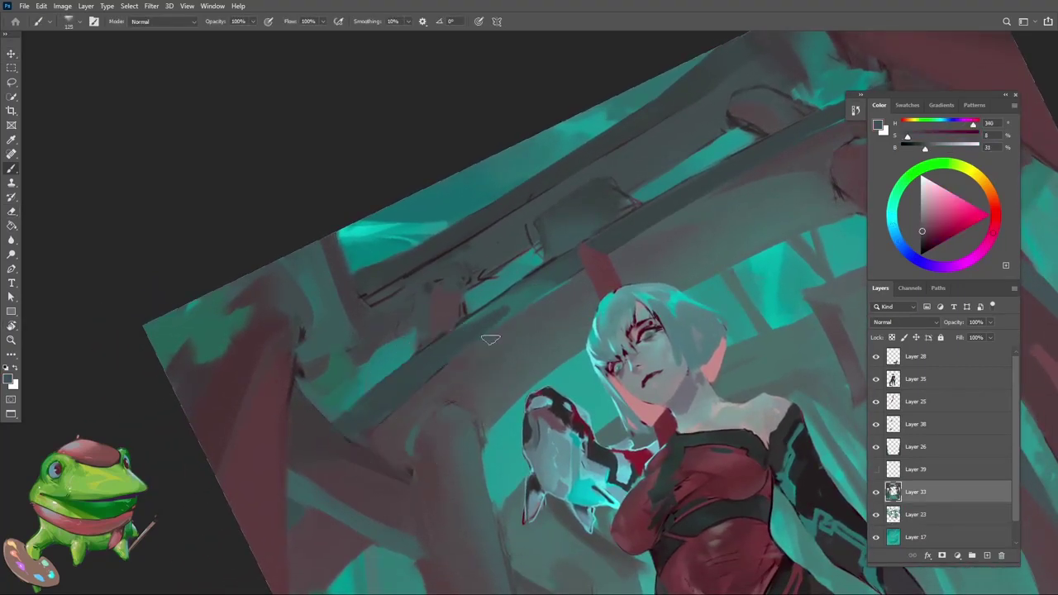
Step: Paint over the upper edge of the top crossbeam with sampled dark teal
{"action": "left_click_drag", "start_coordinate": [519, 338], "coordinate": [423, 347]}
{"action": "left_click", "coordinate": [517, 296], "text": "alt"}
{"action": "left_click", "coordinate": [495, 295], "text": "alt"}
{"action": "key", "text": "b"}
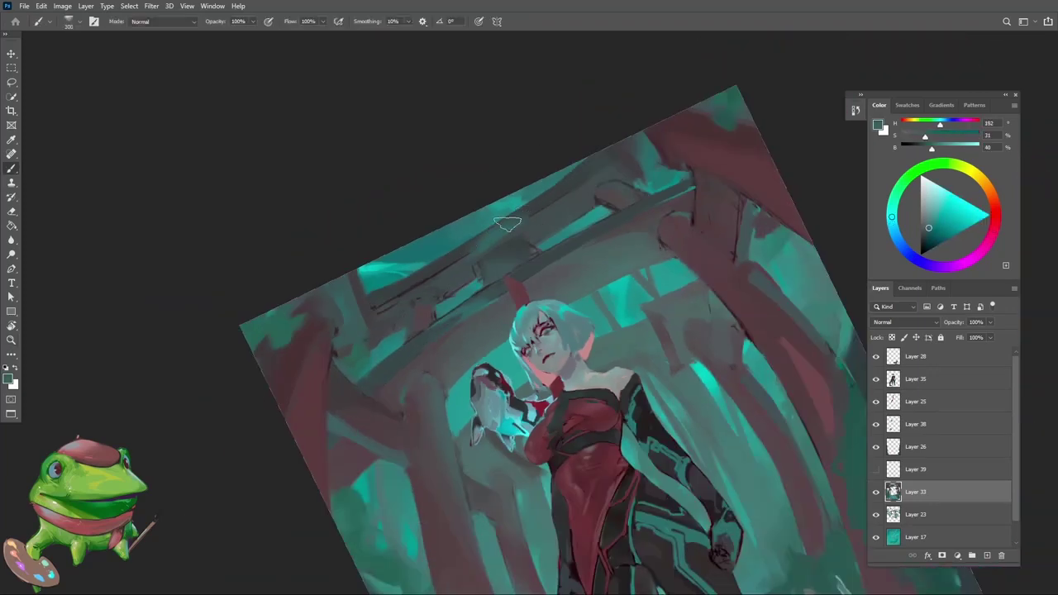
{"action": "key", "text": "z"}
{"action": "left_click", "coordinate": [466, 274], "text": "alt"}
{"action": "left_click", "coordinate": [471, 245]}
{"action": "key", "text": "b"}
Step: Paint a thin bright teal gap along the top crossbeam and refine its edges with sampled slate and teal
{"action": "left_click", "coordinate": [520, 295], "text": "alt"}
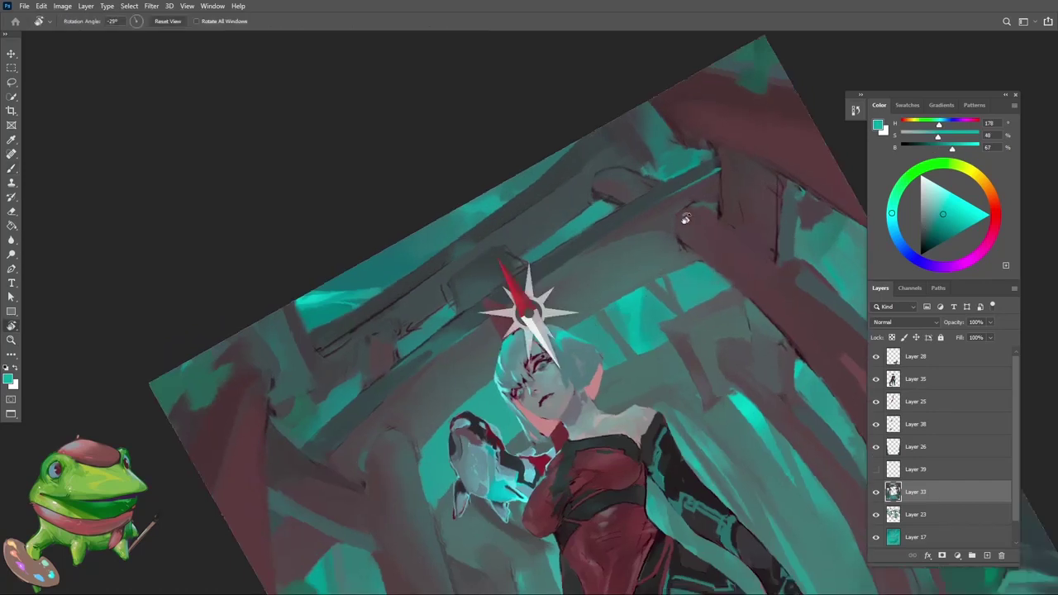
{"action": "left_click", "coordinate": [516, 192], "text": "alt"}
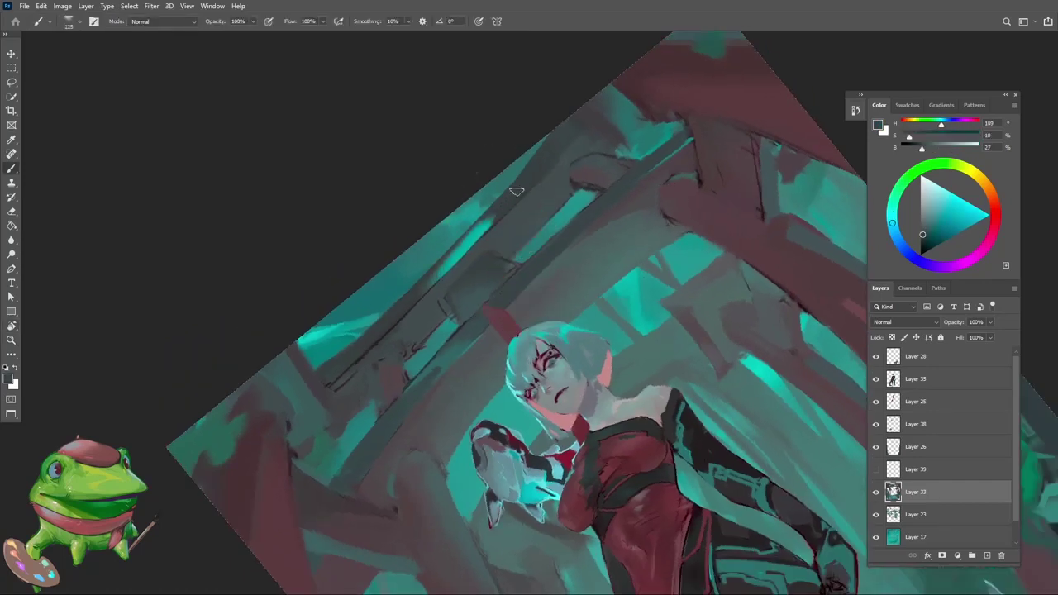
{"action": "left_click", "coordinate": [412, 291], "text": "alt"}
{"action": "left_click", "coordinate": [464, 248], "text": "alt"}
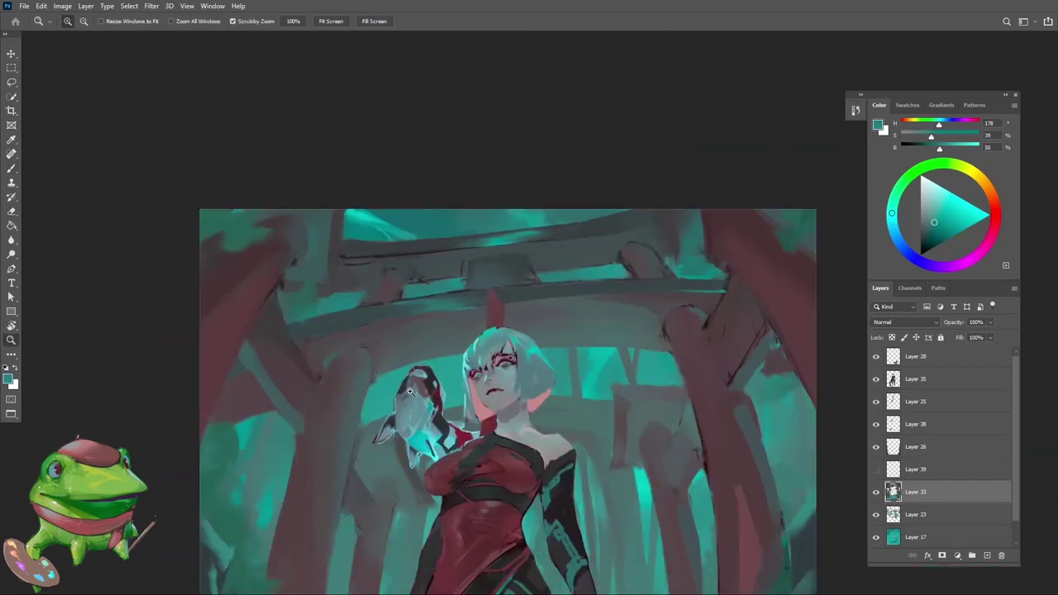
Step: Refine the lower edge of the top crossbeam's teal gap with dark slate tones sampled from the beam
{"action": "left_click_drag", "start_coordinate": [410, 392], "coordinate": [391, 433]}
{"action": "key", "text": "r"}
{"action": "left_click_drag", "start_coordinate": [607, 373], "coordinate": [477, 374]}
{"action": "key", "text": "Escape"}
{"action": "key", "text": "z"}
{"action": "left_click_drag", "start_coordinate": [477, 377], "coordinate": [592, 340]}
{"action": "key", "text": "r"}
{"action": "key", "text": "z"}
{"action": "left_click_drag", "start_coordinate": [551, 370], "coordinate": [563, 279]}
{"action": "key", "text": "Escape"}
{"action": "key", "text": "r"}
{"action": "key", "text": "z"}
{"action": "left_click_drag", "start_coordinate": [543, 295], "coordinate": [614, 266]}
{"action": "key", "text": "r"}
{"action": "key", "text": "b"}
{"action": "left_click", "coordinate": [546, 291], "text": "alt"}
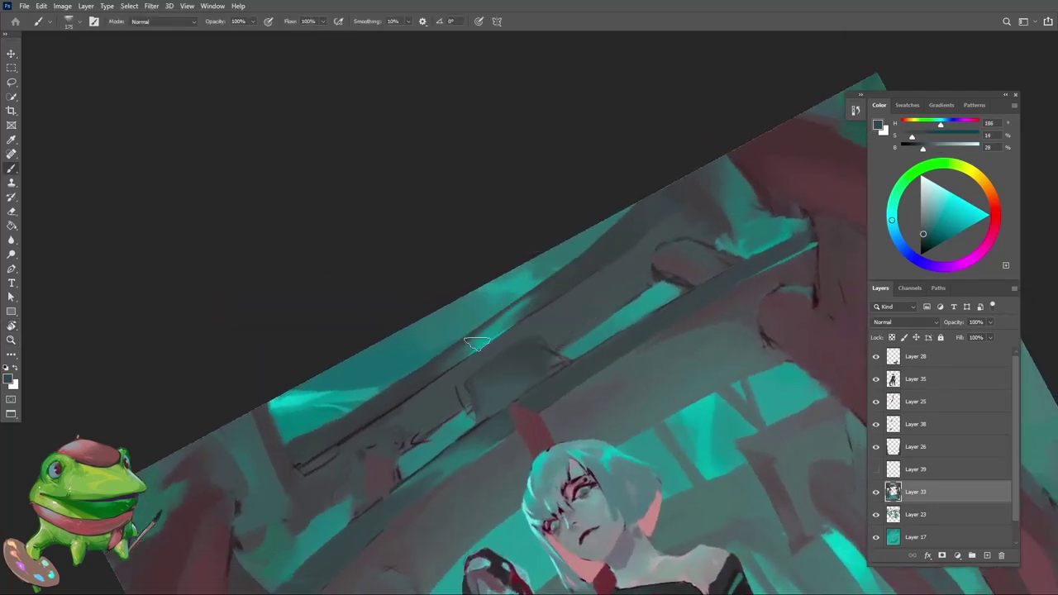
{"action": "left_click", "coordinate": [552, 285], "text": "alt"}
{"action": "key", "text": "e"}
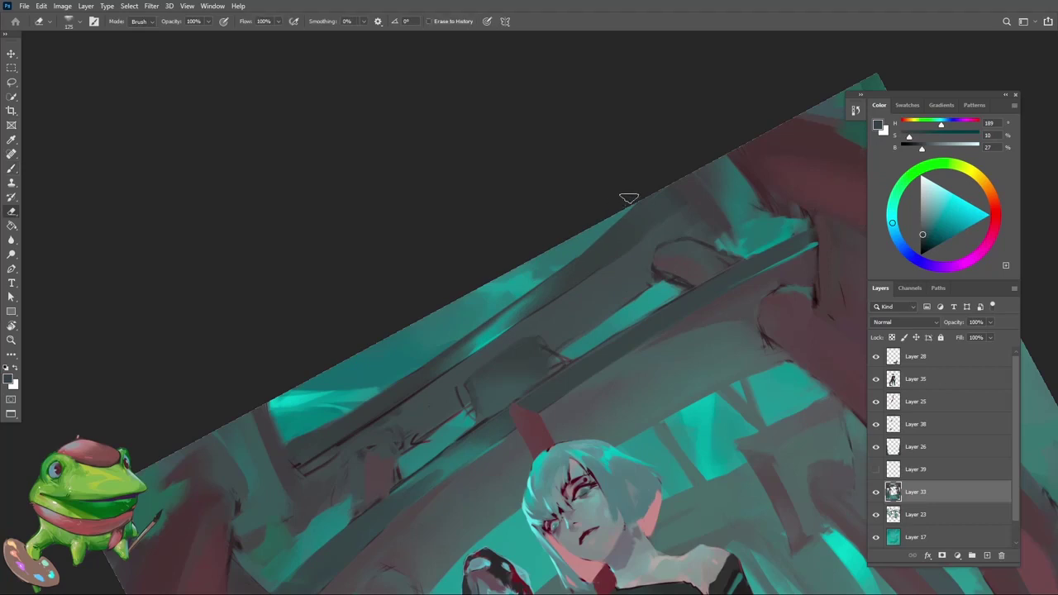
Step: Add a Gradient Map adjustment layer over the whole painting, running from dark grey to bright teal
{"action": "key", "text": "Escape"}
{"action": "key", "text": "z"}
{"action": "left_click_drag", "start_coordinate": [494, 310], "coordinate": [425, 390]}
{"action": "left_click_drag", "start_coordinate": [486, 353], "coordinate": [522, 288]}
{"action": "mouse_move", "coordinate": [522, 287]}
{"action": "left_mouse_down"}
{"action": "mouse_move", "coordinate": [514, 360]}
{"action": "mouse_move", "coordinate": [633, 350]}
{"action": "left_mouse_up"}
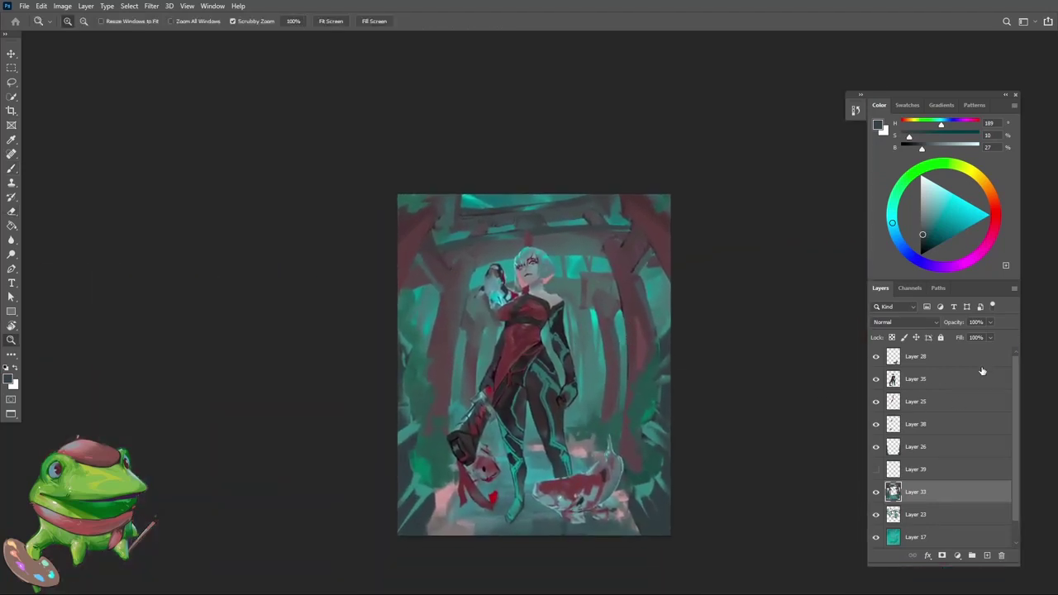
{"action": "left_click", "coordinate": [981, 367]}
{"action": "left_click", "coordinate": [974, 537]}
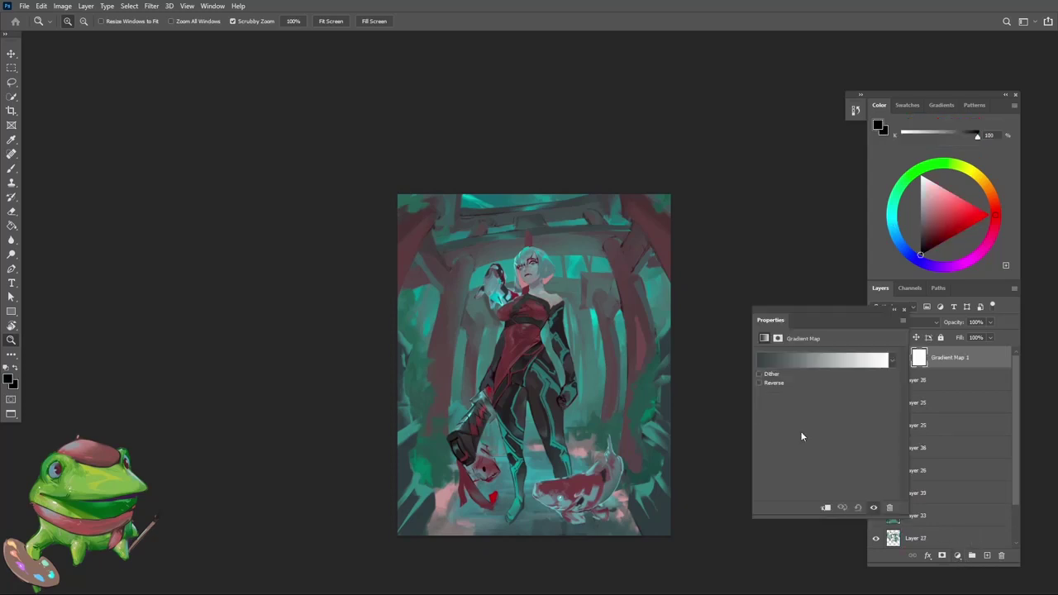
{"action": "mouse_move", "coordinate": [647, 391]}
{"action": "left_mouse_down"}
{"action": "mouse_move", "coordinate": [632, 391]}
{"action": "mouse_move", "coordinate": [654, 389]}
{"action": "left_mouse_up"}
{"action": "left_click", "coordinate": [806, 364]}
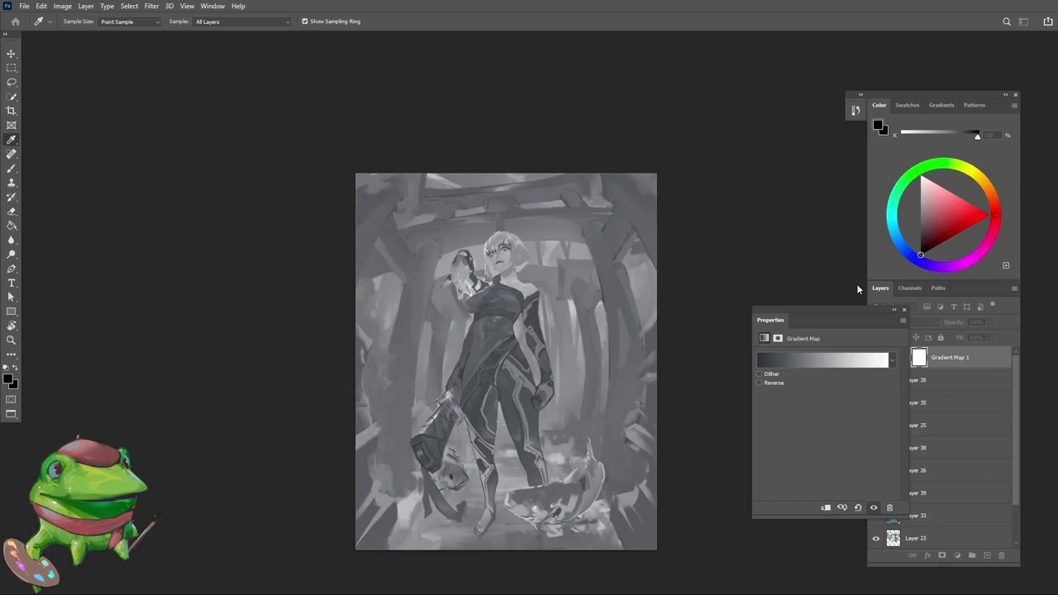
{"action": "left_click_drag", "start_coordinate": [793, 223], "coordinate": [768, 199]}
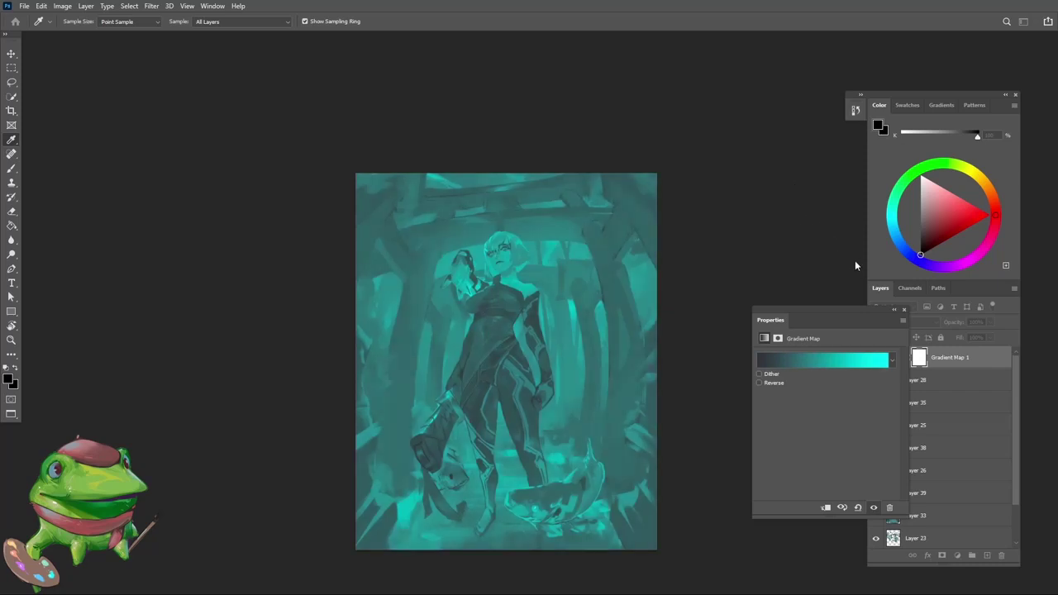
{"action": "left_click_drag", "start_coordinate": [767, 217], "coordinate": [843, 198]}
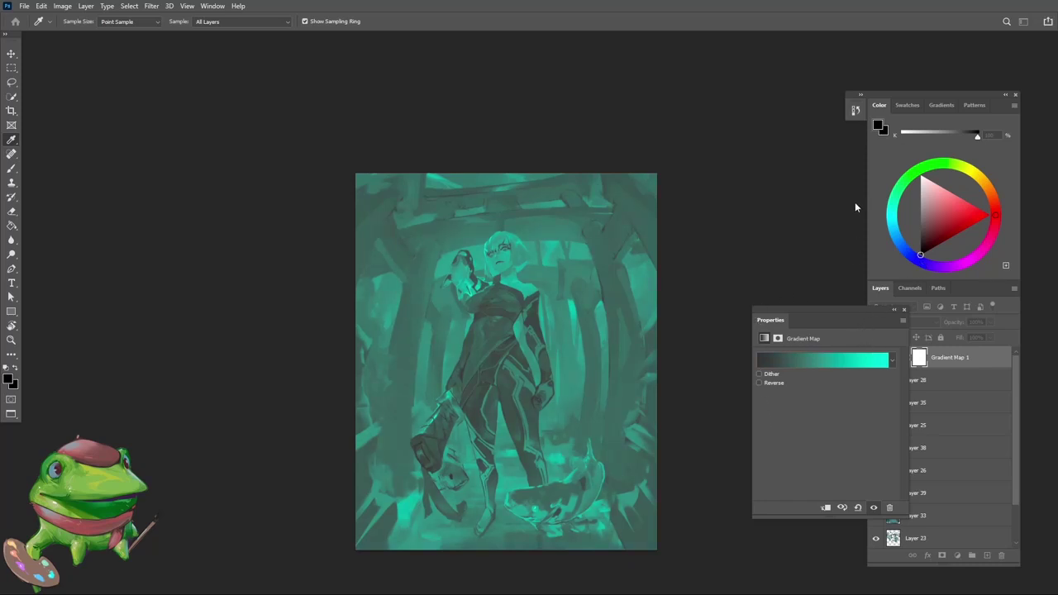
{"action": "key", "text": "z"}
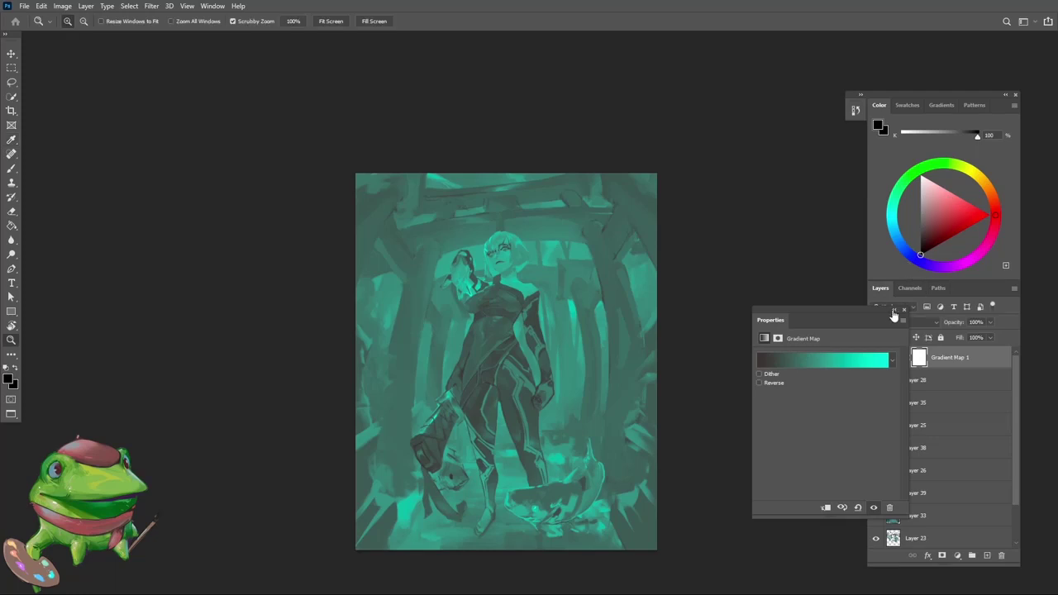
{"action": "left_click", "coordinate": [902, 311]}
{"action": "mouse_move", "coordinate": [742, 331]}
{"action": "left_mouse_down"}
{"action": "mouse_move", "coordinate": [665, 350]}
{"action": "mouse_move", "coordinate": [748, 332]}
{"action": "left_mouse_up"}
Step: Compare the painting with and without the gradient map and try the Overlay blend mode on it
{"action": "left_click", "coordinate": [876, 361]}
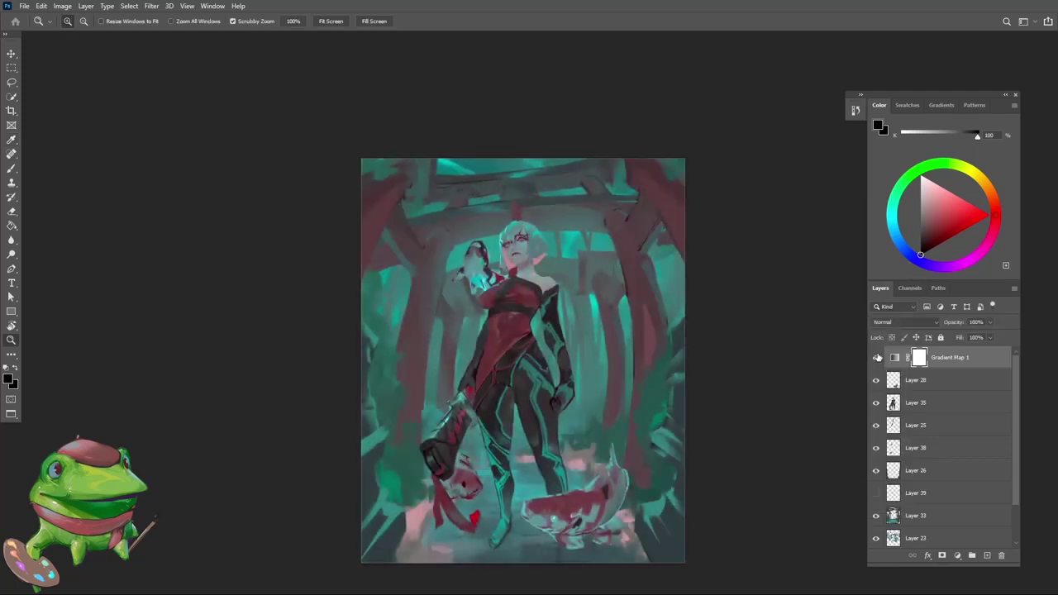
{"action": "left_click", "coordinate": [876, 359]}
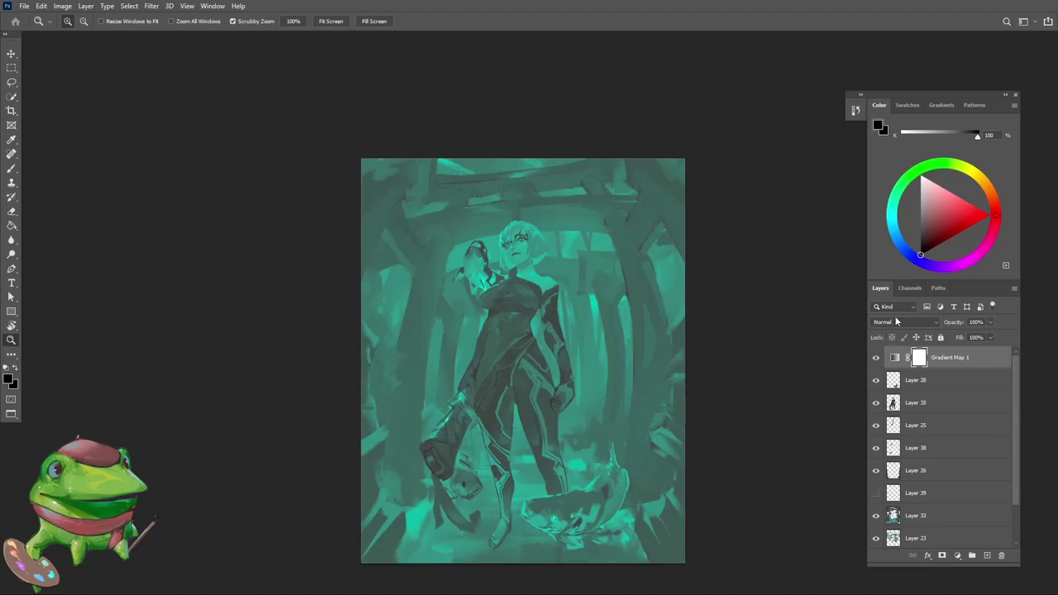
{"action": "left_click", "coordinate": [896, 322]}
{"action": "left_click", "coordinate": [885, 467]}
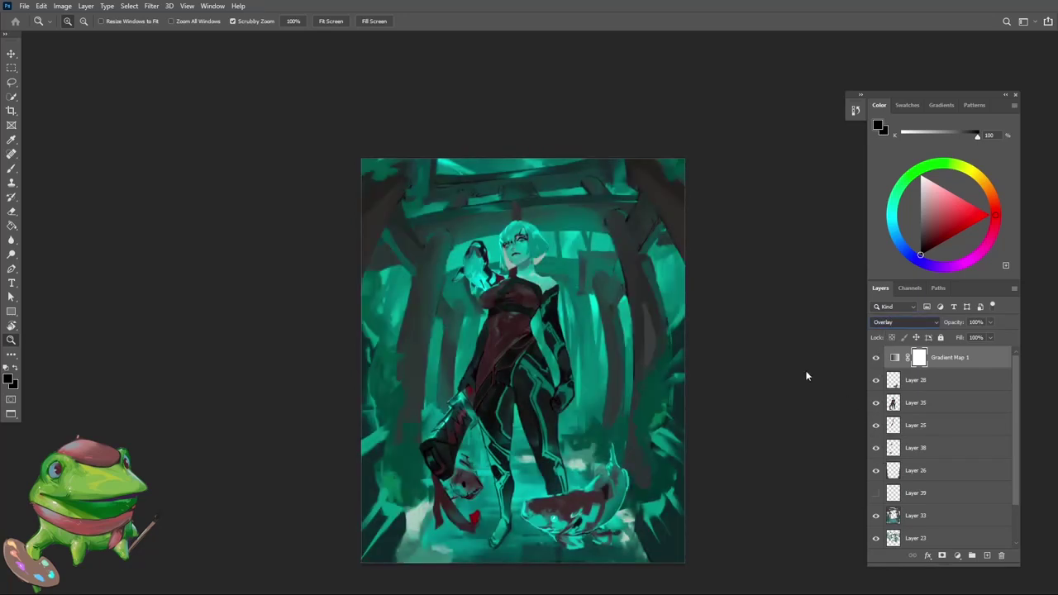
{"action": "key", "text": "ctrl+z"}
Step: Recolour the gradient map to run from near-black to pale teal
{"action": "left_click_drag", "start_coordinate": [717, 340], "coordinate": [706, 361]}
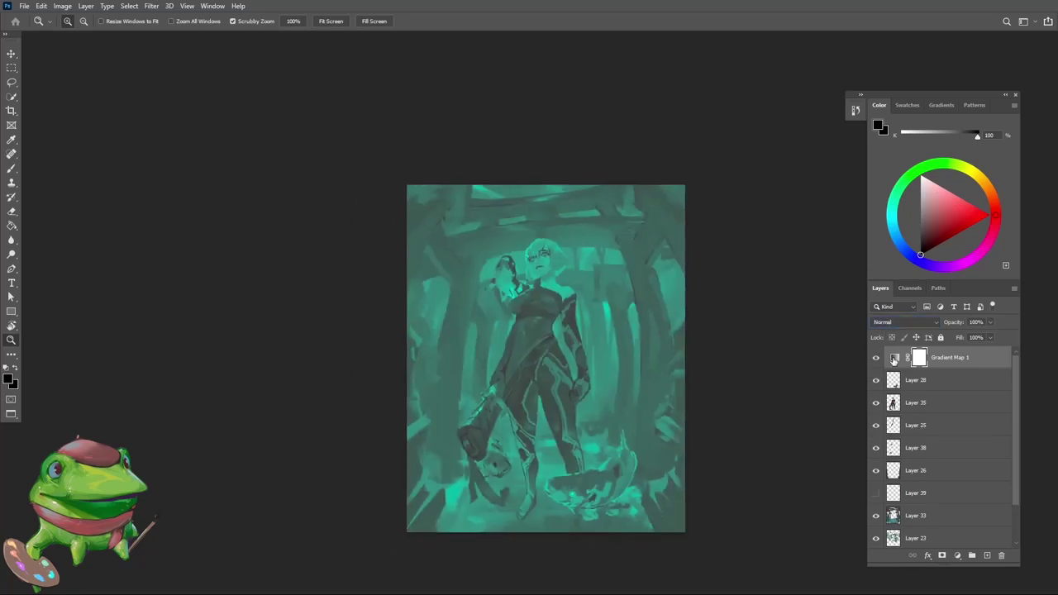
{"action": "double_click", "coordinate": [893, 359]}
{"action": "key", "text": "i"}
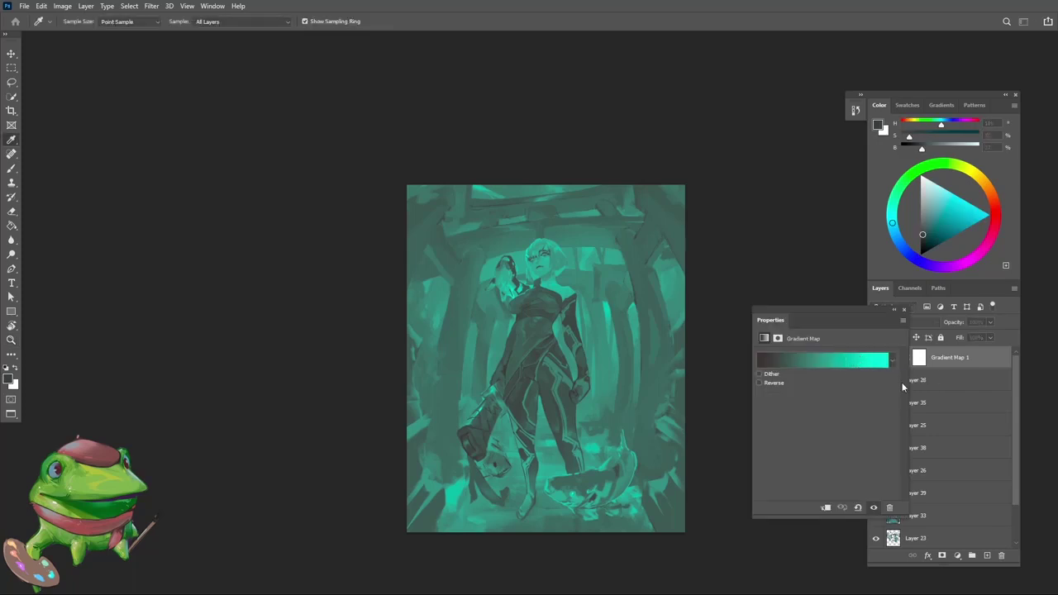
{"action": "left_click_drag", "start_coordinate": [749, 216], "coordinate": [737, 179]}
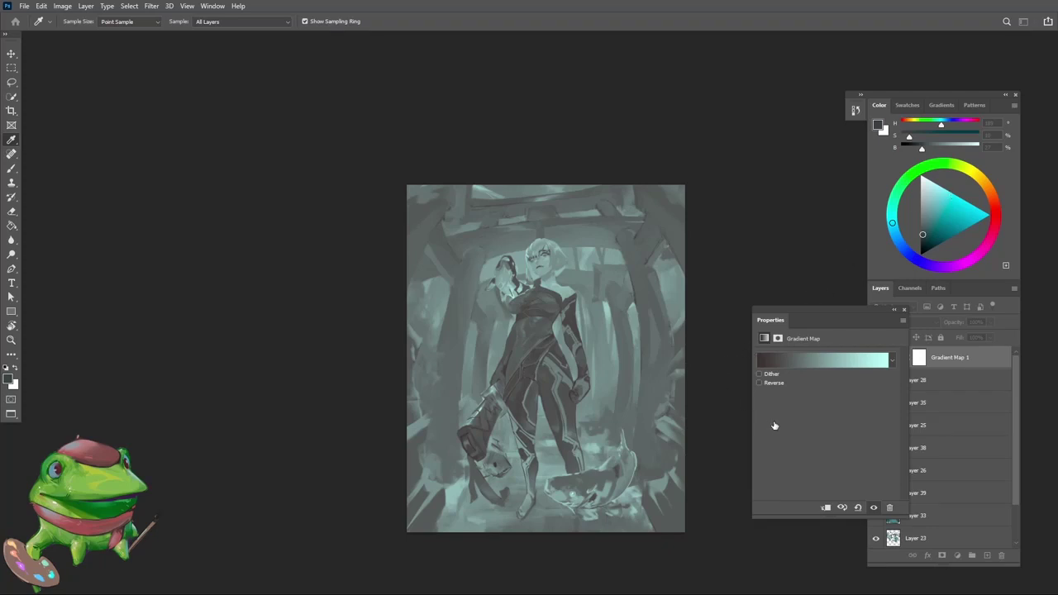
{"action": "left_click_drag", "start_coordinate": [740, 284], "coordinate": [734, 308]}
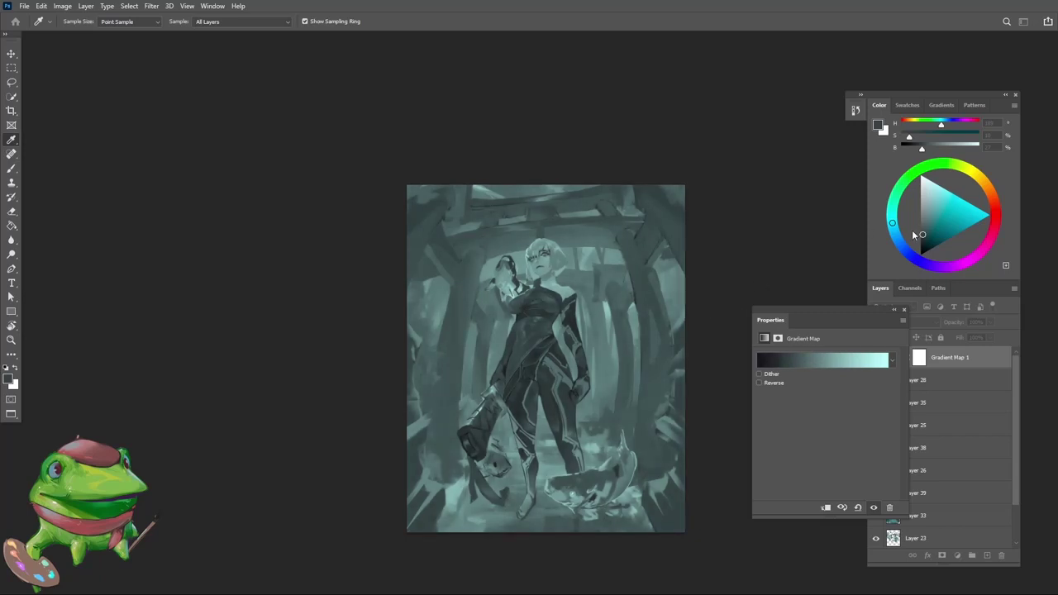
{"action": "key", "text": "z"}
{"action": "left_click", "coordinate": [904, 310]}
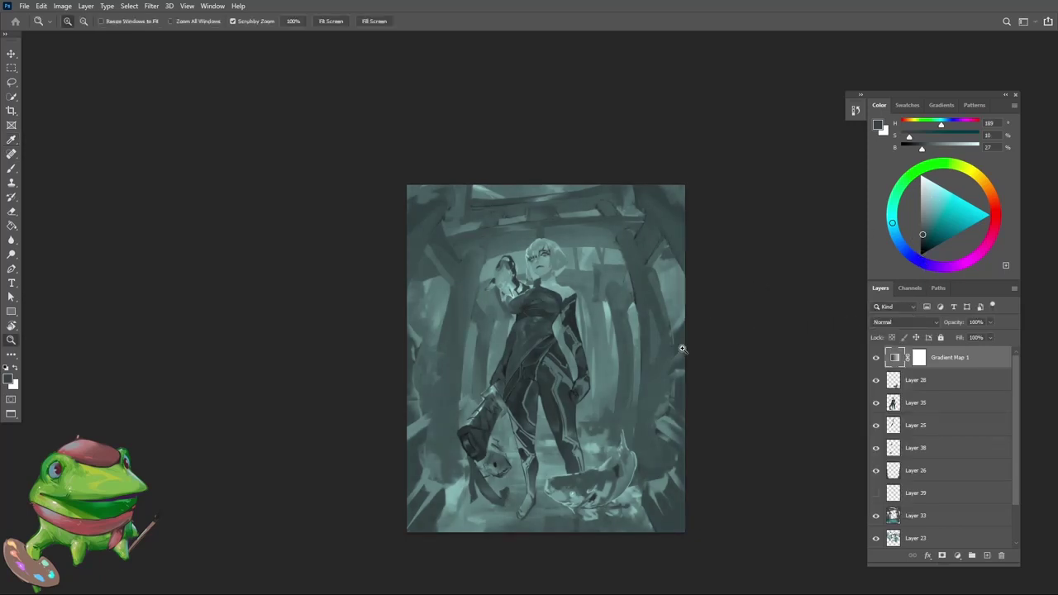
Step: Hide the Gradient Map 1 layer and return to Layer 33
{"action": "left_click_drag", "start_coordinate": [683, 349], "coordinate": [693, 350]}
{"action": "left_click", "coordinate": [876, 358]}
{"action": "left_click_drag", "start_coordinate": [495, 289], "coordinate": [513, 284]}
{"action": "left_click", "coordinate": [446, 337], "text": "ctrl"}
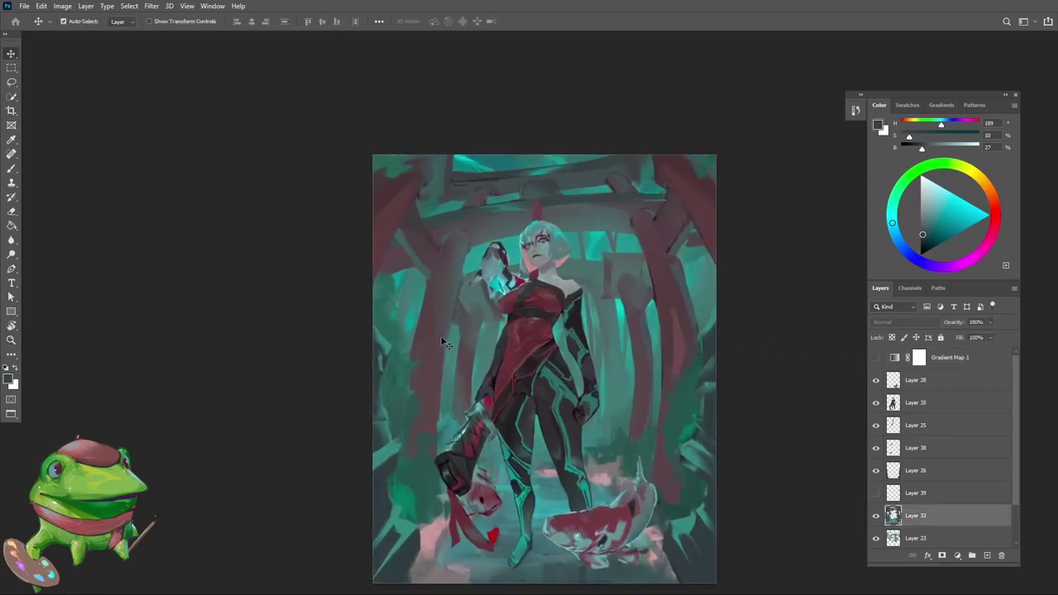
Step: Rework the large pillar on the raised hand's side with sampled muted maroon on a tilted canvas
{"action": "left_click_drag", "start_coordinate": [488, 339], "coordinate": [493, 338]}
{"action": "key", "text": "r"}
{"action": "left_click_drag", "start_coordinate": [675, 199], "coordinate": [698, 276]}
{"action": "key", "text": "z"}
{"action": "left_click_drag", "start_coordinate": [455, 274], "coordinate": [488, 274]}
{"action": "key", "text": "e"}
{"action": "left_click_drag", "start_coordinate": [430, 314], "coordinate": [352, 433]}
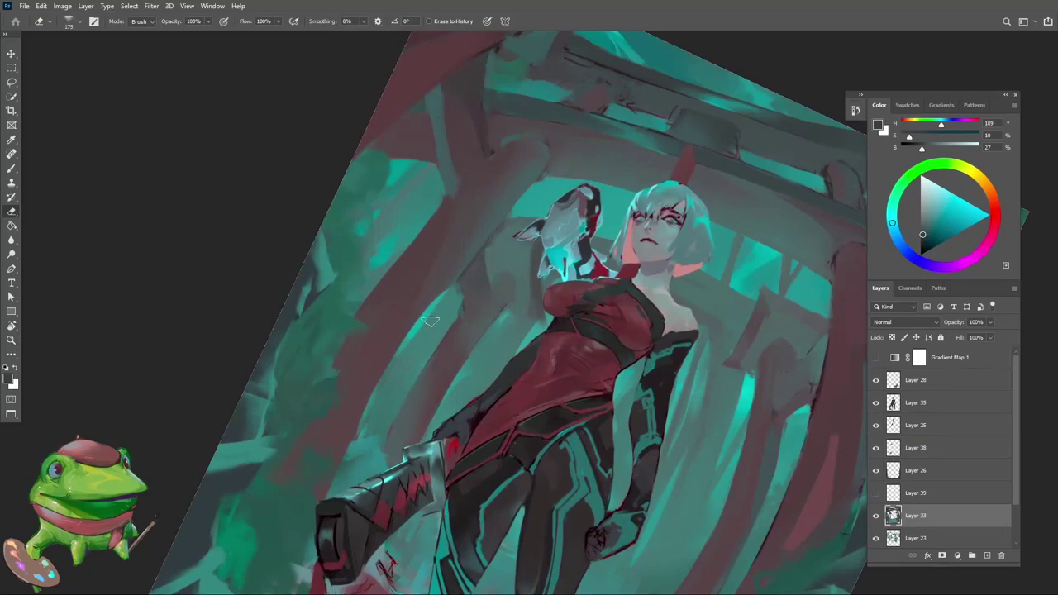
{"action": "scroll", "coordinate": [427, 324], "scroll_direction": "down", "scroll_amount": 5}
{"action": "key", "text": "b"}
{"action": "scroll", "coordinate": [434, 353], "scroll_direction": "up", "scroll_amount": 4}
{"action": "left_click", "coordinate": [435, 357], "text": "alt"}
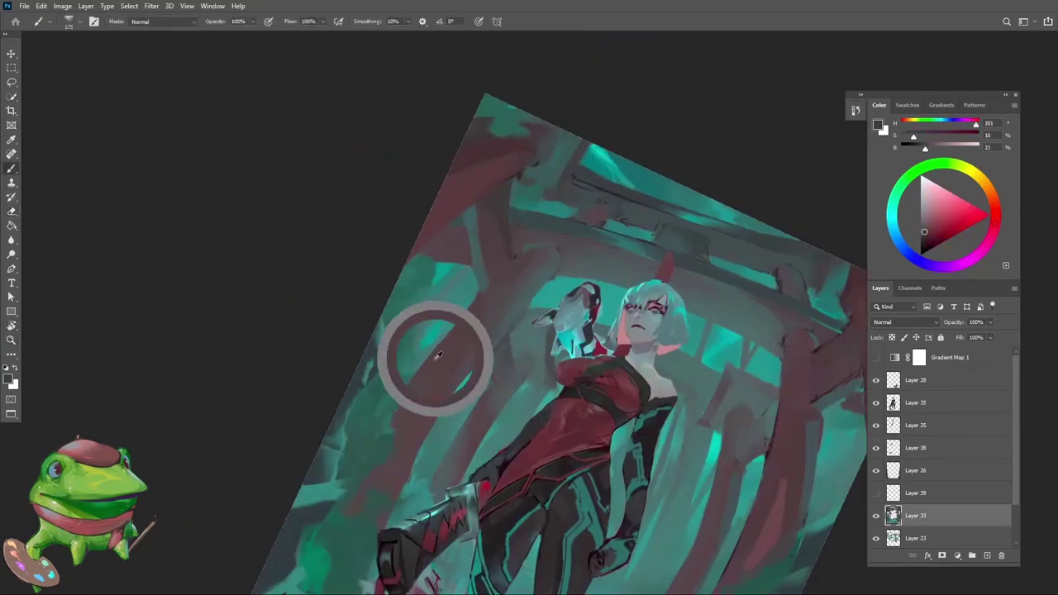
{"action": "left_click_drag", "start_coordinate": [430, 353], "coordinate": [460, 318]}
{"action": "left_click_drag", "start_coordinate": [415, 372], "coordinate": [476, 297]}
Step: Reset the canvas rotation and flip the view horizontally
{"action": "key", "text": "r"}
{"action": "key", "text": "Escape"}
{"action": "key", "text": "z"}
{"action": "mouse_move", "coordinate": [451, 357]}
{"action": "left_mouse_down"}
{"action": "mouse_move", "coordinate": [434, 368]}
{"action": "mouse_move", "coordinate": [498, 335]}
{"action": "mouse_move", "coordinate": [600, 241]}
{"action": "mouse_move", "coordinate": [491, 392]}
{"action": "left_mouse_up"}
{"action": "key", "text": "ctrl+shift+h"}
{"action": "left_click_drag", "start_coordinate": [583, 400], "coordinate": [584, 349]}
{"action": "left_click", "coordinate": [583, 348]}
Step: Paint the top of the distant pillar below the raised hand with sampled neutral greys
{"action": "key", "text": "b"}
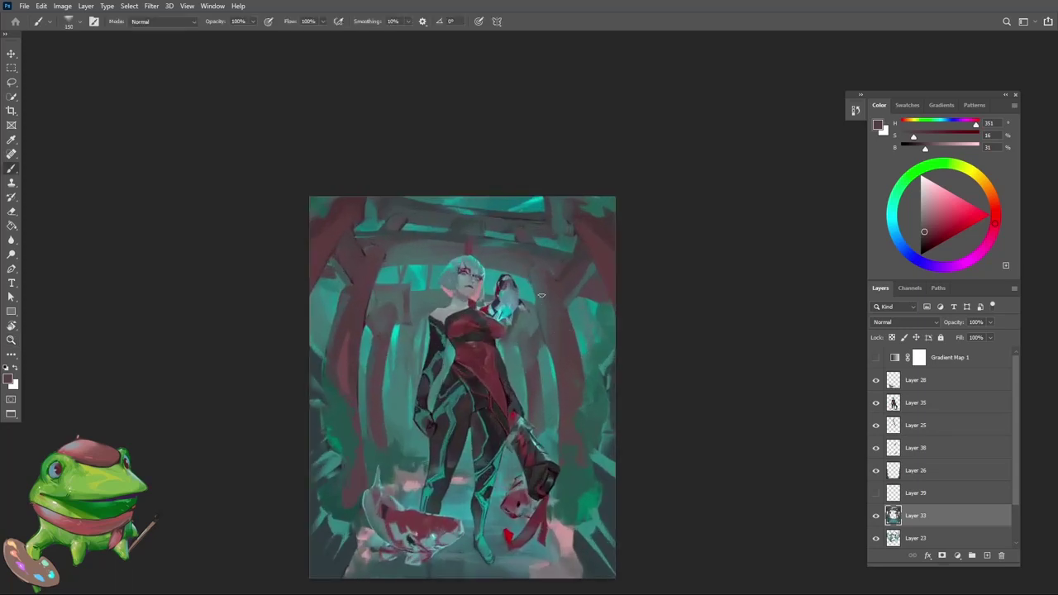
{"action": "left_click", "coordinate": [536, 290], "text": "alt"}
{"action": "left_click", "coordinate": [540, 340], "text": "alt"}
{"action": "left_click", "coordinate": [540, 338], "text": "alt"}
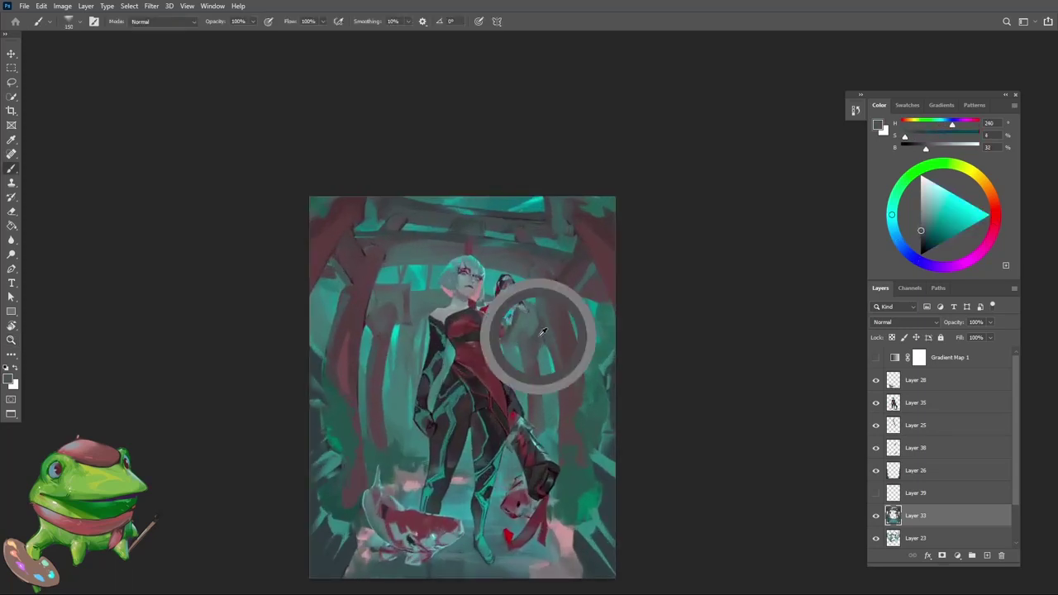
{"action": "key", "text": "e"}
{"action": "scroll", "coordinate": [539, 347], "scroll_direction": "up", "scroll_amount": 2}
{"action": "key", "text": "b"}
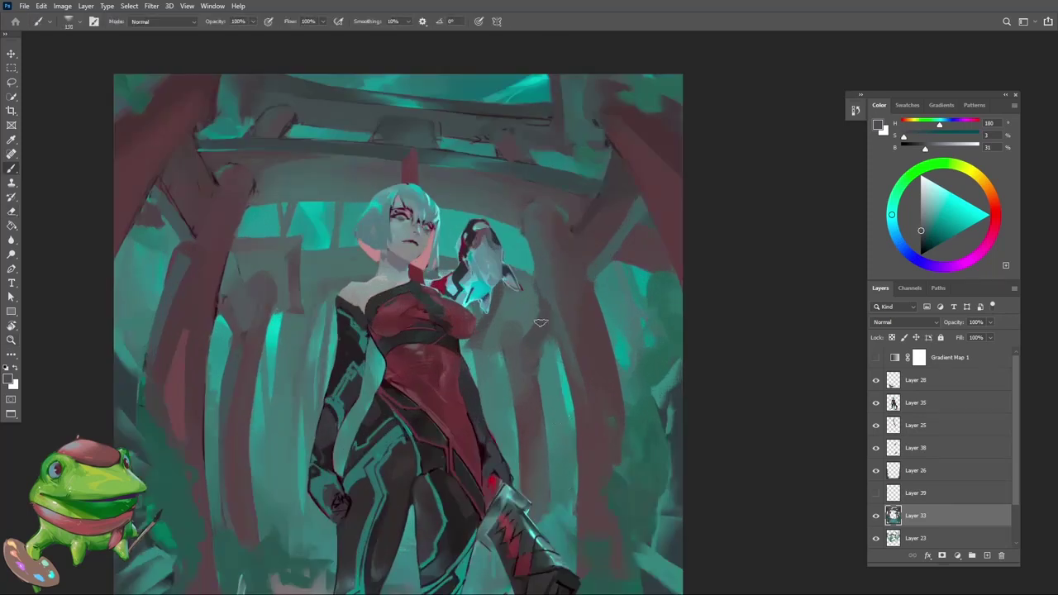
{"action": "left_click", "coordinate": [529, 338], "text": "alt"}
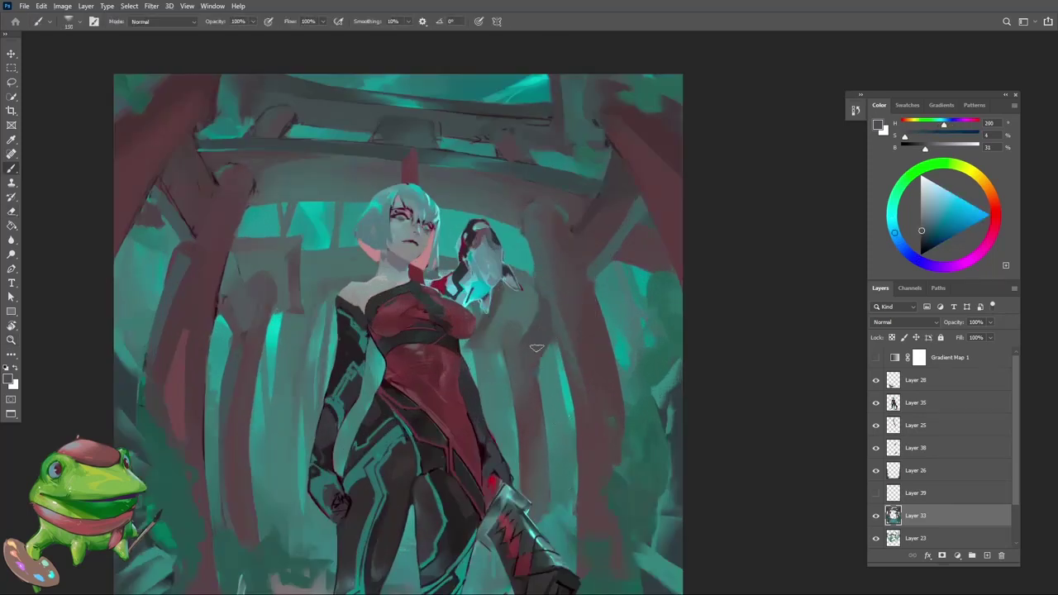
Step: Blend the upper part of the large pillar beside the raised hand with sampled slate and muted maroon
{"action": "key", "text": "z"}
{"action": "left_click", "coordinate": [543, 359], "text": "alt"}
{"action": "key", "text": "b"}
{"action": "left_click", "coordinate": [551, 338], "text": "alt"}
{"action": "scroll", "coordinate": [554, 337], "scroll_direction": "up", "scroll_amount": 1}
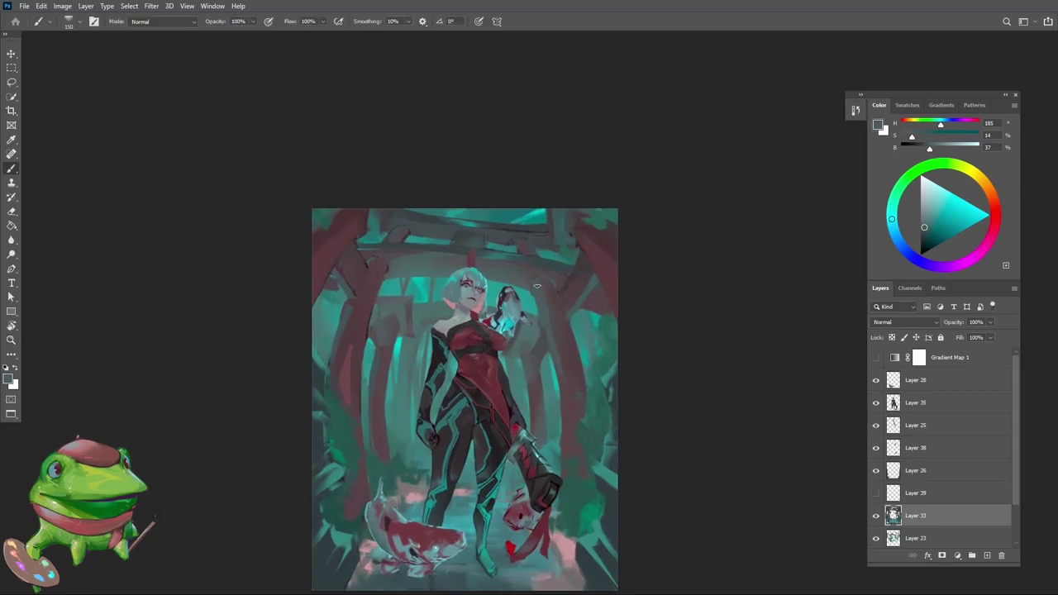
{"action": "left_click", "coordinate": [559, 332], "text": "alt"}
{"action": "left_click", "coordinate": [570, 369], "text": "alt"}
{"action": "left_click", "coordinate": [570, 347], "text": "alt"}
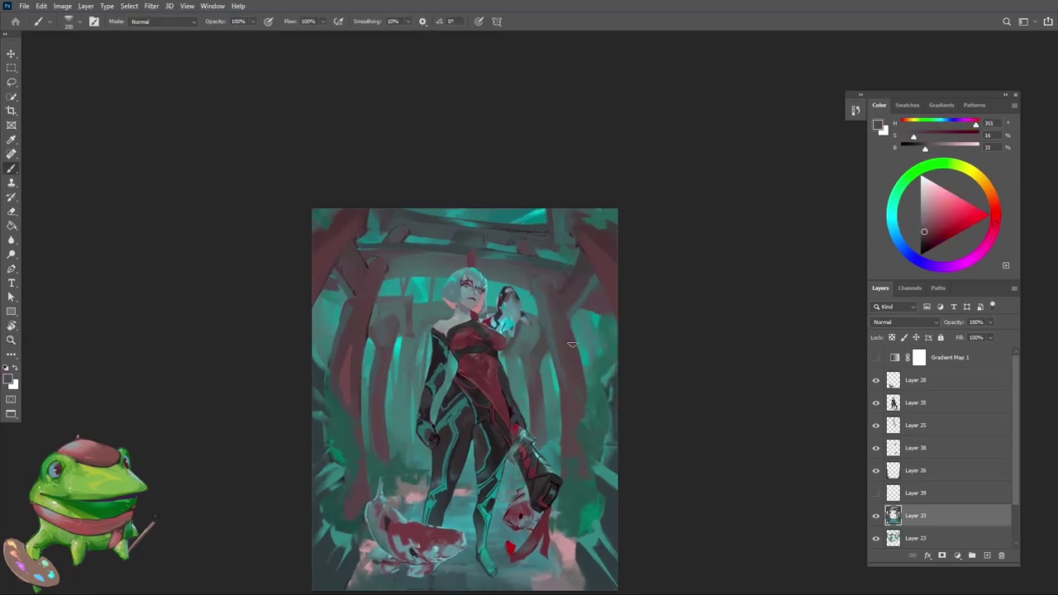
Step: Reshape the rounded top of the distant pillar under the raised hand with sampled dark grey
{"action": "key", "text": "z"}
{"action": "left_click_drag", "start_coordinate": [579, 389], "coordinate": [593, 354]}
{"action": "left_click", "coordinate": [559, 341]}
{"action": "key", "text": "e"}
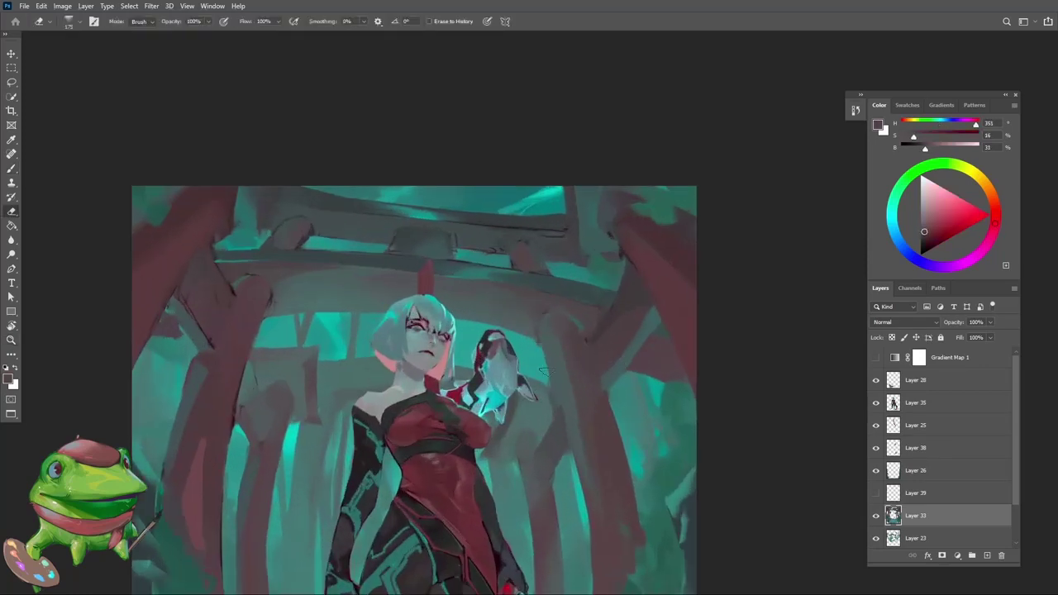
{"action": "key", "text": "b"}
{"action": "left_click", "coordinate": [547, 410], "text": "alt"}
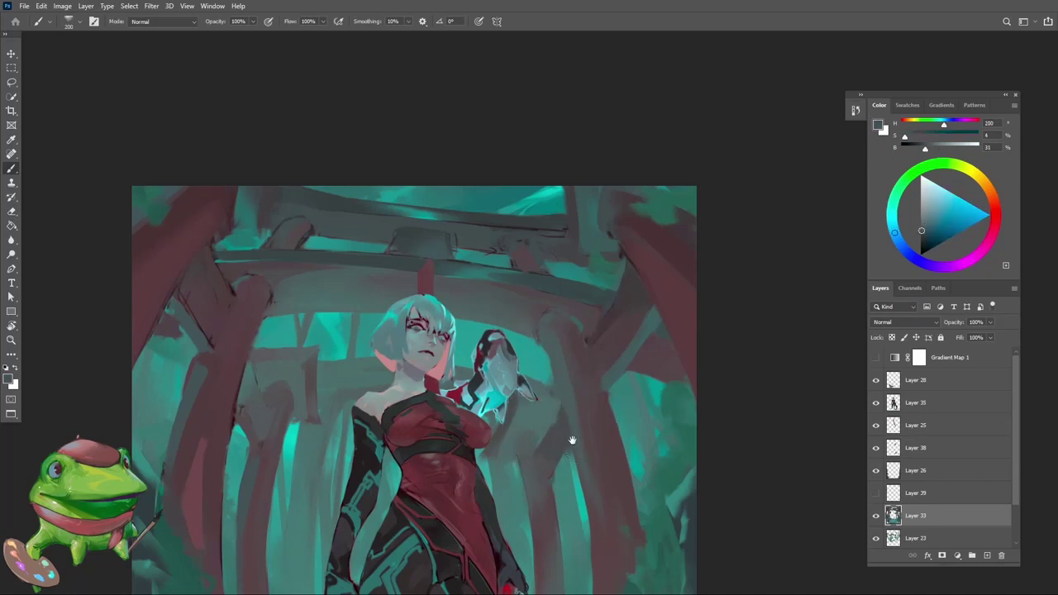
{"action": "mouse_move", "coordinate": [572, 441]}
{"action": "left_mouse_down"}
{"action": "mouse_move", "coordinate": [569, 369]}
{"action": "mouse_move", "coordinate": [516, 465]}
{"action": "left_mouse_up"}
{"action": "left_click", "coordinate": [556, 371], "text": "alt"}
Step: Clean up the large pillar's lower edge near the weapon with the eraser and sampled muted maroon
{"action": "key", "text": "z"}
{"action": "left_click_drag", "start_coordinate": [575, 406], "coordinate": [602, 374]}
{"action": "key", "text": "e"}
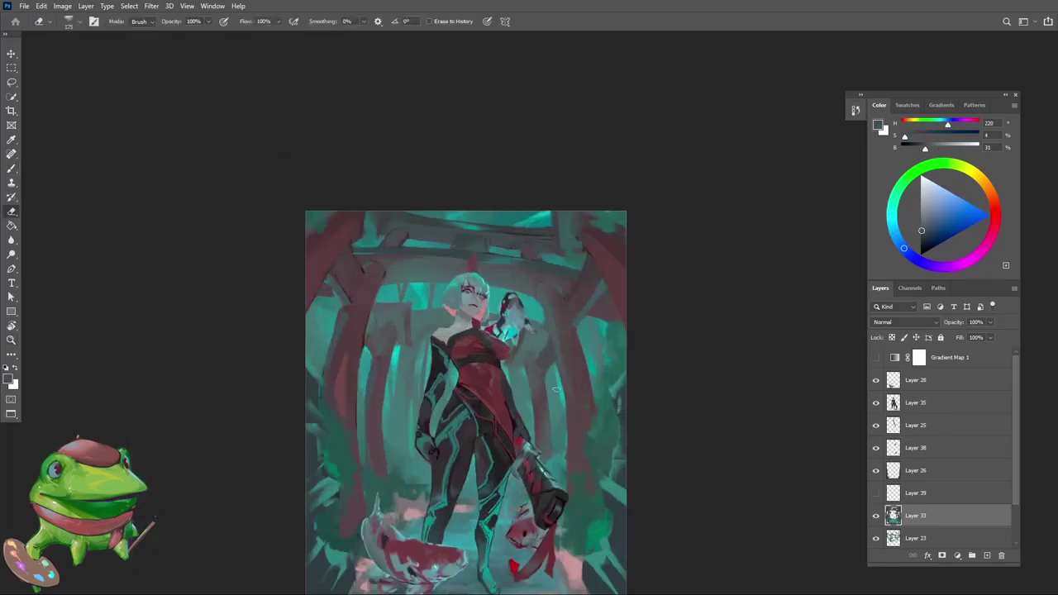
{"action": "key", "text": "b"}
{"action": "left_click", "coordinate": [574, 430], "text": "alt"}
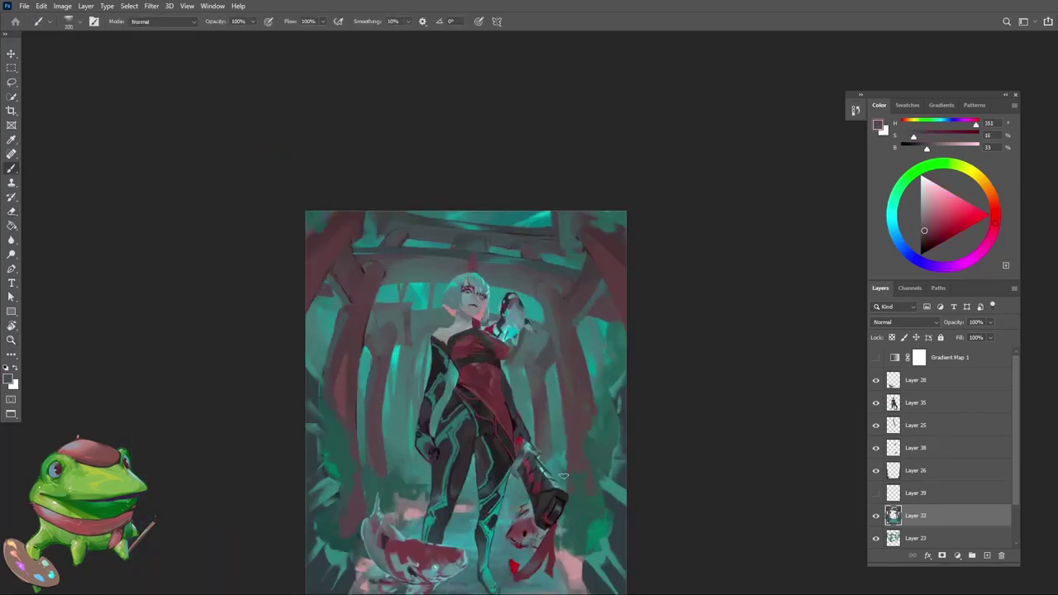
{"action": "key", "text": "z"}
{"action": "mouse_move", "coordinate": [558, 422]}
{"action": "left_mouse_down"}
{"action": "mouse_move", "coordinate": [524, 457]}
{"action": "mouse_move", "coordinate": [578, 403]}
{"action": "left_mouse_up"}
{"action": "key", "text": "e"}
{"action": "key", "text": "b"}
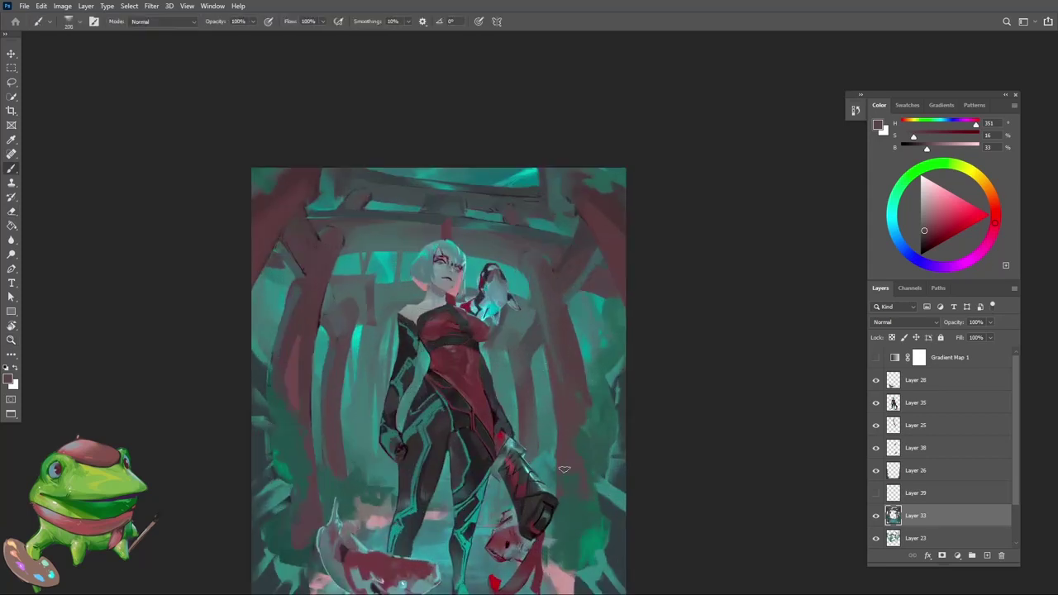
Step: Switch to Layer 23 and sample the teal of the gap between the two pillars near the weapon
{"action": "left_click", "coordinate": [543, 385], "text": "ctrl"}
{"action": "left_click", "coordinate": [537, 356], "text": "alt"}
{"action": "key", "text": "z"}
{"action": "left_click_drag", "start_coordinate": [542, 398], "coordinate": [505, 457]}
{"action": "scroll", "coordinate": [515, 438], "scroll_direction": "up", "scroll_amount": 4}
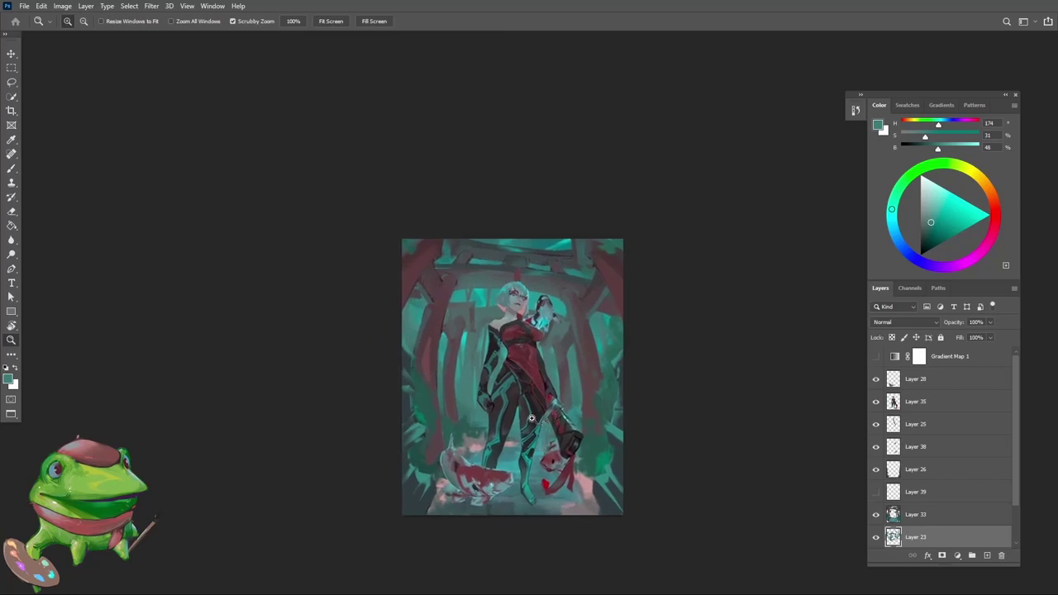
Step: Return to Layer 33 and paint over the pink ground patches behind the fish with sampled grey and teal
{"action": "left_click", "coordinate": [501, 464], "text": "ctrl"}
{"action": "left_click_drag", "start_coordinate": [479, 454], "coordinate": [497, 450]}
{"action": "key", "text": "b"}
{"action": "left_click", "coordinate": [456, 468], "text": "alt"}
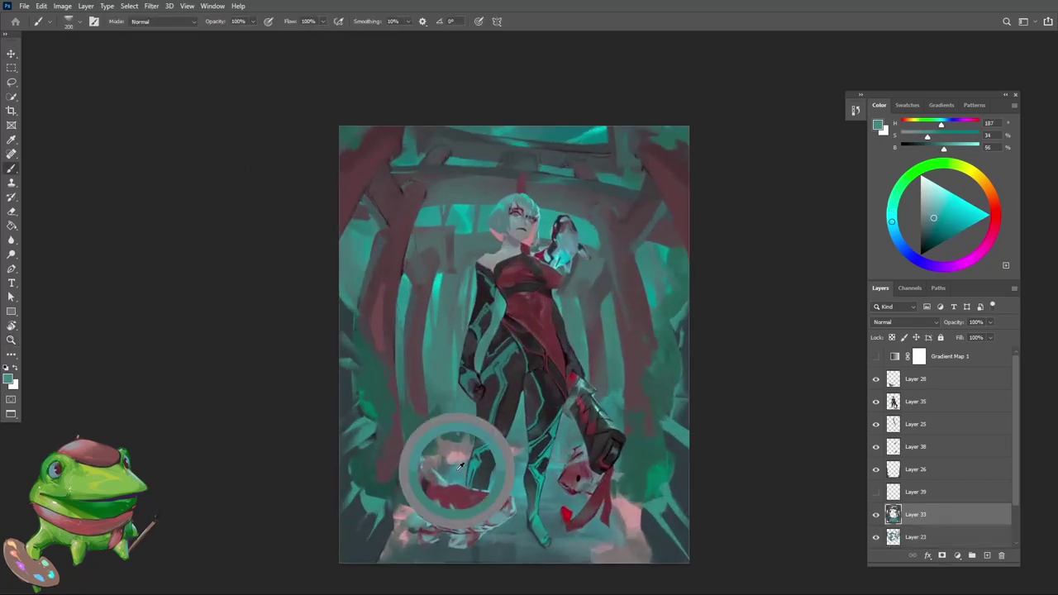
{"action": "left_click", "coordinate": [463, 454], "text": "alt"}
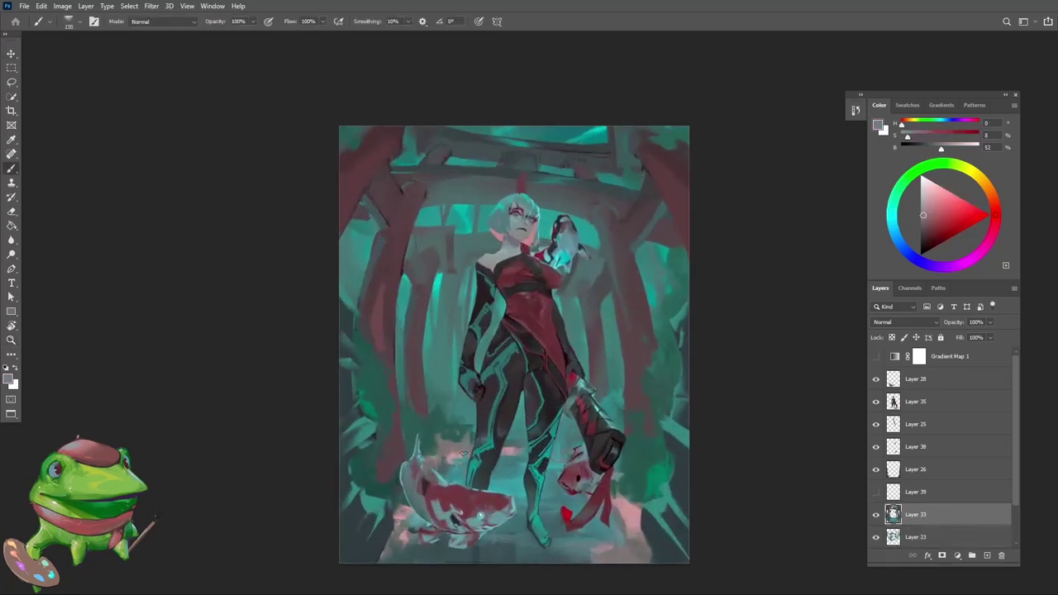
{"action": "left_click", "coordinate": [512, 458], "text": "alt"}
{"action": "left_click", "coordinate": [511, 440], "text": "alt"}
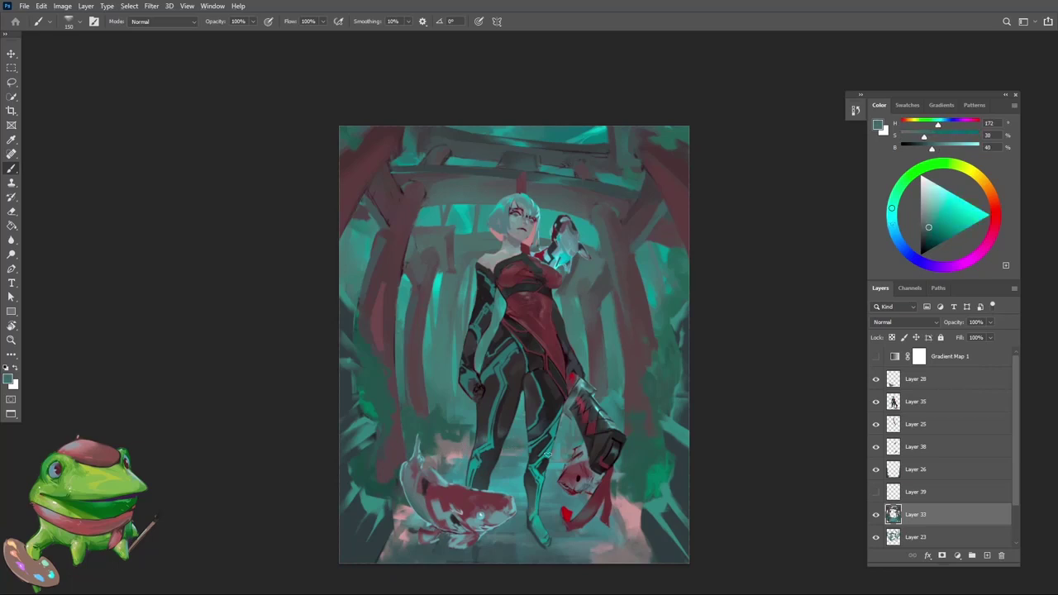
Step: Sample the dark teal behind the fish and examine the whole painting at a small size
{"action": "key", "text": "z"}
{"action": "scroll", "coordinate": [490, 431], "scroll_direction": "down", "scroll_amount": 1}
{"action": "scroll", "coordinate": [490, 432], "scroll_direction": "up", "scroll_amount": 1}
{"action": "key", "text": "b"}
{"action": "left_click", "coordinate": [460, 430], "text": "alt"}
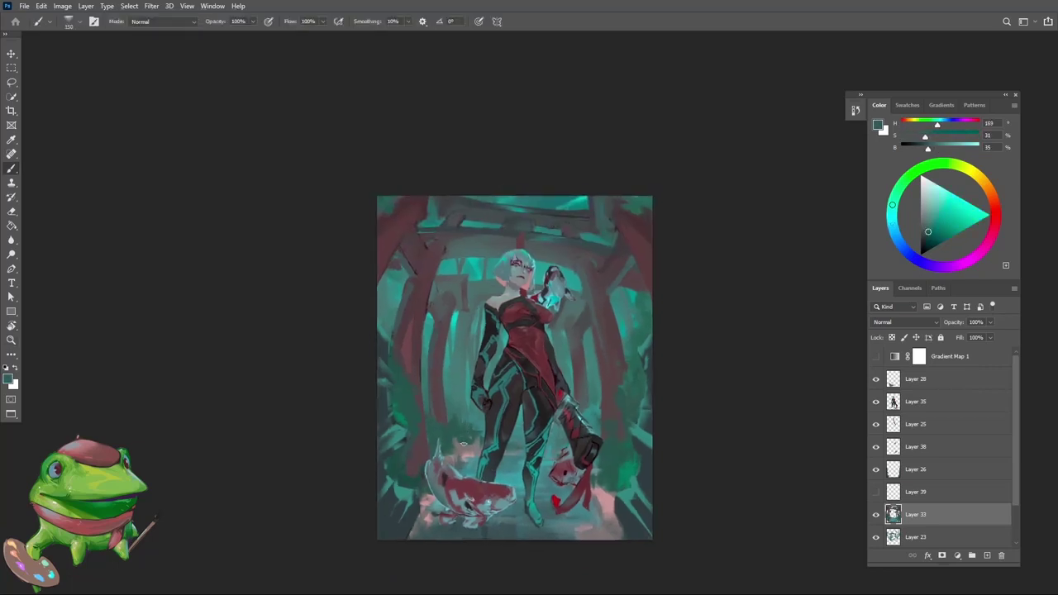
{"action": "key", "text": "z"}
{"action": "scroll", "coordinate": [504, 463], "scroll_direction": "down", "scroll_amount": 3}
{"action": "scroll", "coordinate": [529, 450], "scroll_direction": "up", "scroll_amount": 2}
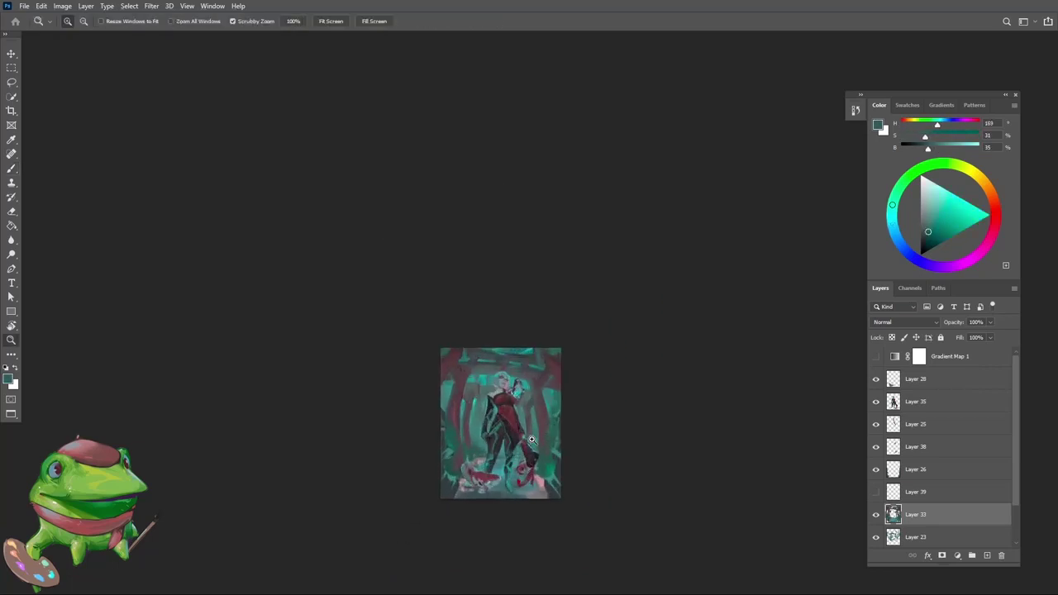
{"action": "scroll", "coordinate": [522, 414], "scroll_direction": "up", "scroll_amount": 3}
Step: Switch to Layer 35 and darken the hair beside the face with a larger brush and sampled grey tones
{"action": "left_click", "coordinate": [464, 346], "text": "ctrl"}
{"action": "mouse_move", "coordinate": [465, 344]}
{"action": "left_mouse_down"}
{"action": "mouse_move", "coordinate": [506, 373]}
{"action": "mouse_move", "coordinate": [456, 376]}
{"action": "left_mouse_up"}
{"action": "left_click", "coordinate": [481, 364], "text": "alt"}
{"action": "key", "text": "]"}
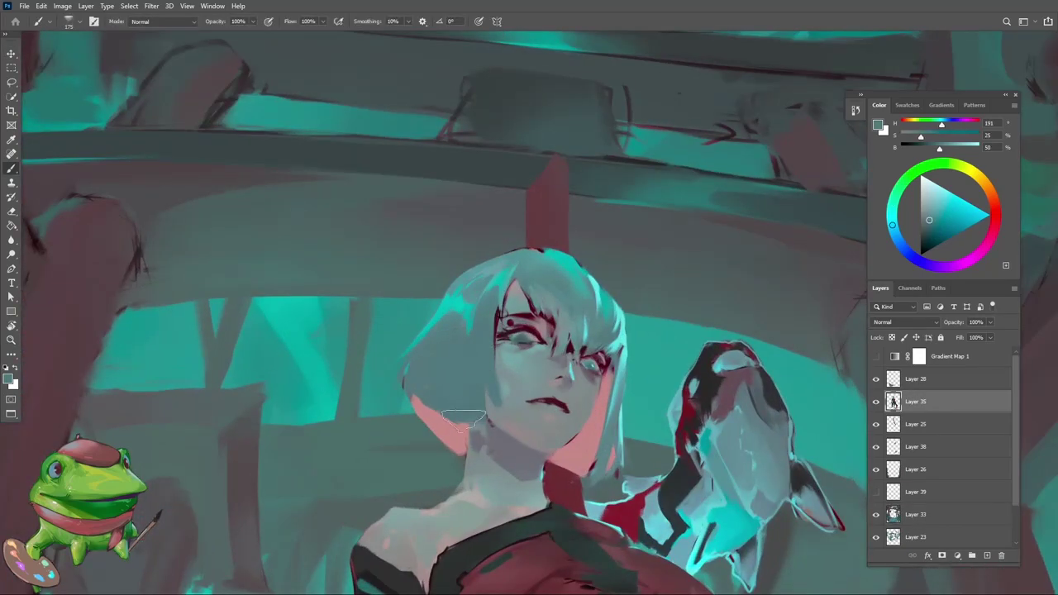
{"action": "left_click", "coordinate": [507, 457], "text": "alt"}
{"action": "left_click_drag", "start_coordinate": [500, 433], "coordinate": [500, 440]}
{"action": "left_click", "coordinate": [481, 362], "text": "alt"}
{"action": "left_click", "coordinate": [539, 326], "text": "alt"}
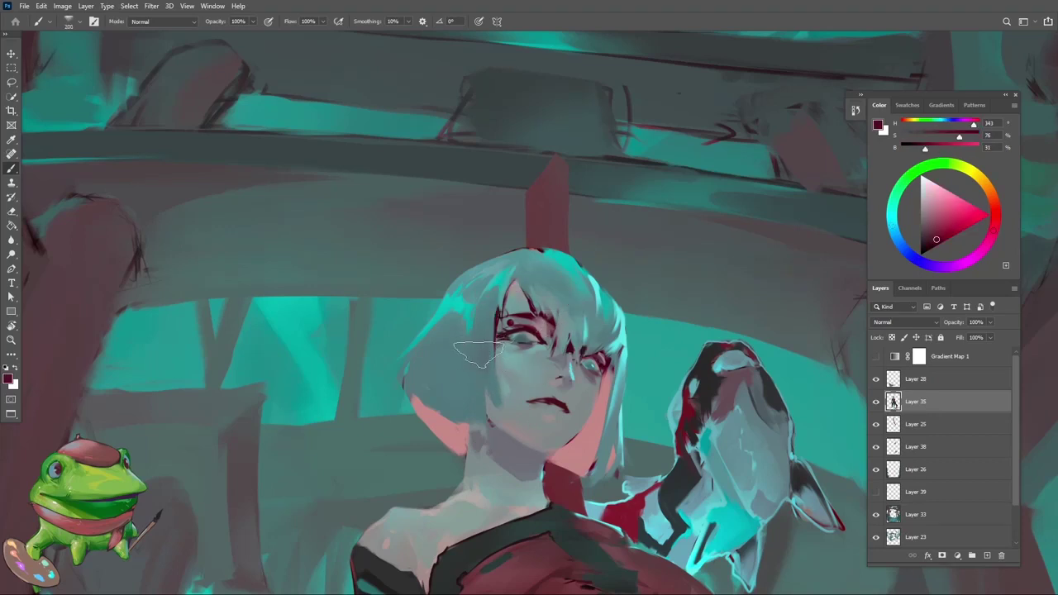
{"action": "left_click", "coordinate": [477, 359], "text": "alt"}
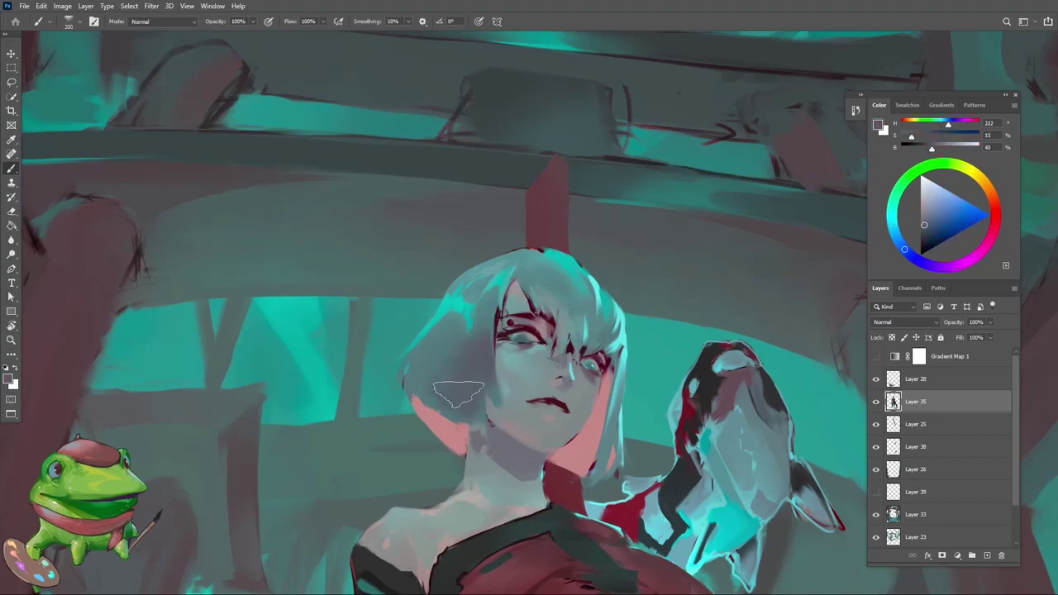
Step: Mirror the canvas and deepen the shadow on the side of the bob with sampled blue-grey
{"action": "left_click", "coordinate": [446, 363], "text": "alt"}
{"action": "key", "text": "z"}
{"action": "left_click_drag", "start_coordinate": [451, 364], "coordinate": [402, 451]}
{"action": "key", "text": "ctrl+f"}
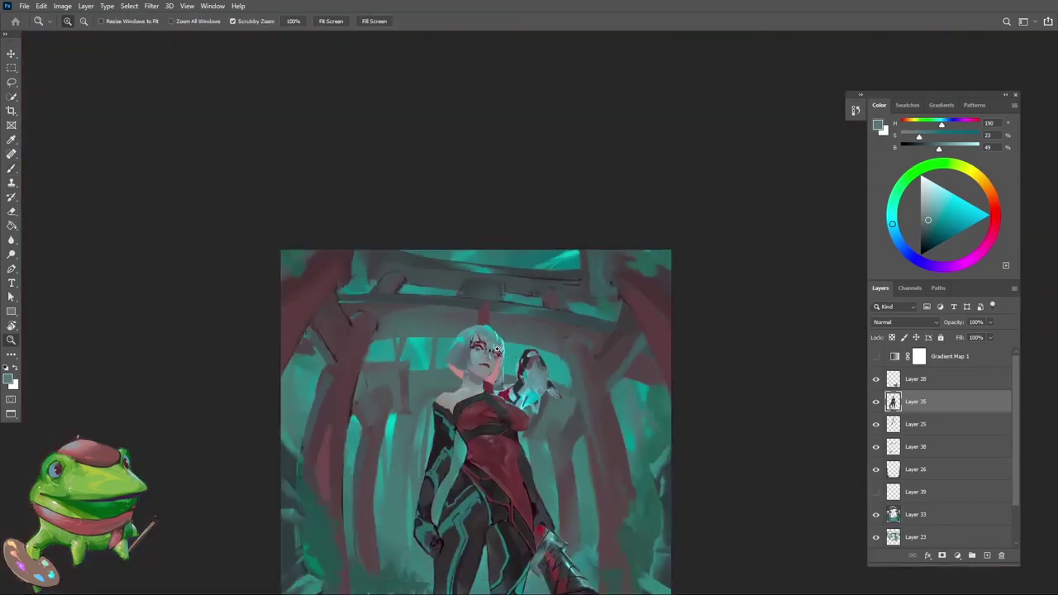
{"action": "left_click_drag", "start_coordinate": [491, 354], "coordinate": [546, 347]}
{"action": "key", "text": "b"}
{"action": "left_click", "coordinate": [476, 341], "text": "alt"}
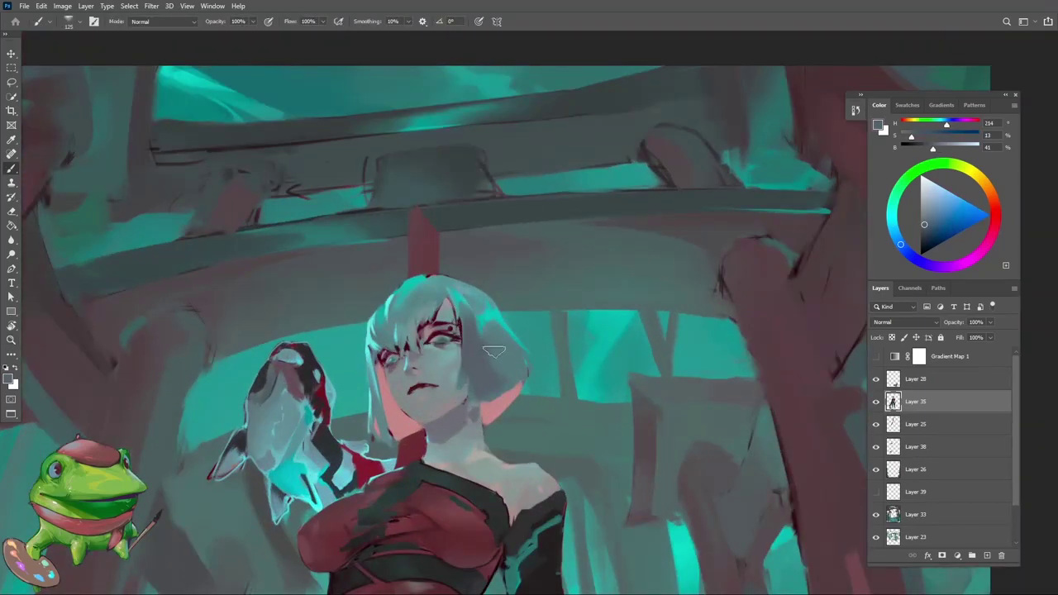
{"action": "left_click", "coordinate": [475, 330], "text": "alt"}
{"action": "left_click", "coordinate": [488, 378], "text": "alt"}
{"action": "left_click", "coordinate": [506, 375], "text": "alt"}
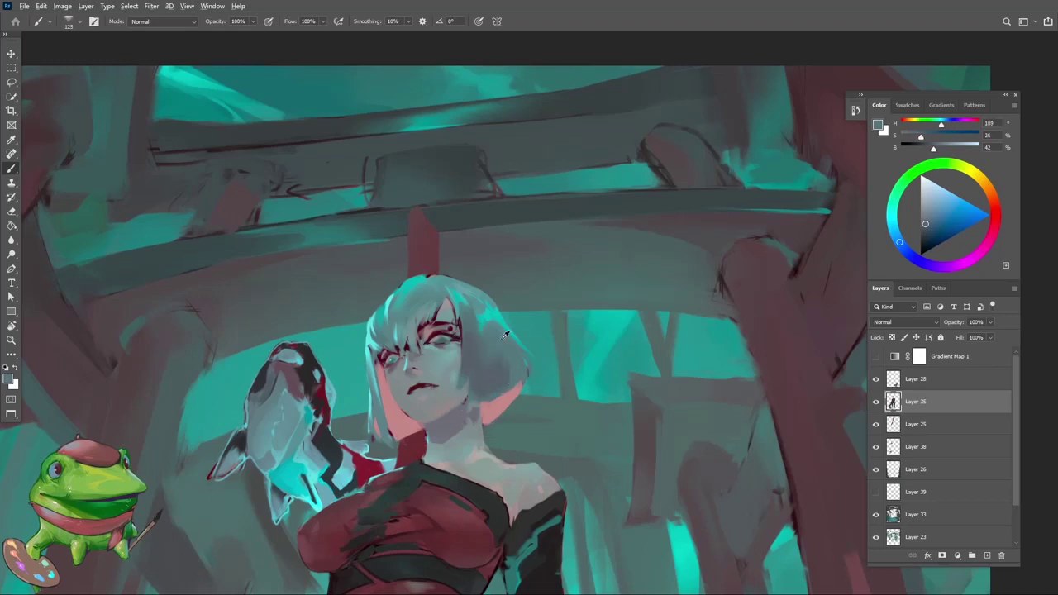
{"action": "left_click", "coordinate": [477, 372], "text": "alt"}
Step: Shade the fringe above the brow in blue-grey with a size 100 brush, sampling lighter teal from the crown
{"action": "scroll", "coordinate": [417, 304], "scroll_direction": "up", "scroll_amount": 3}
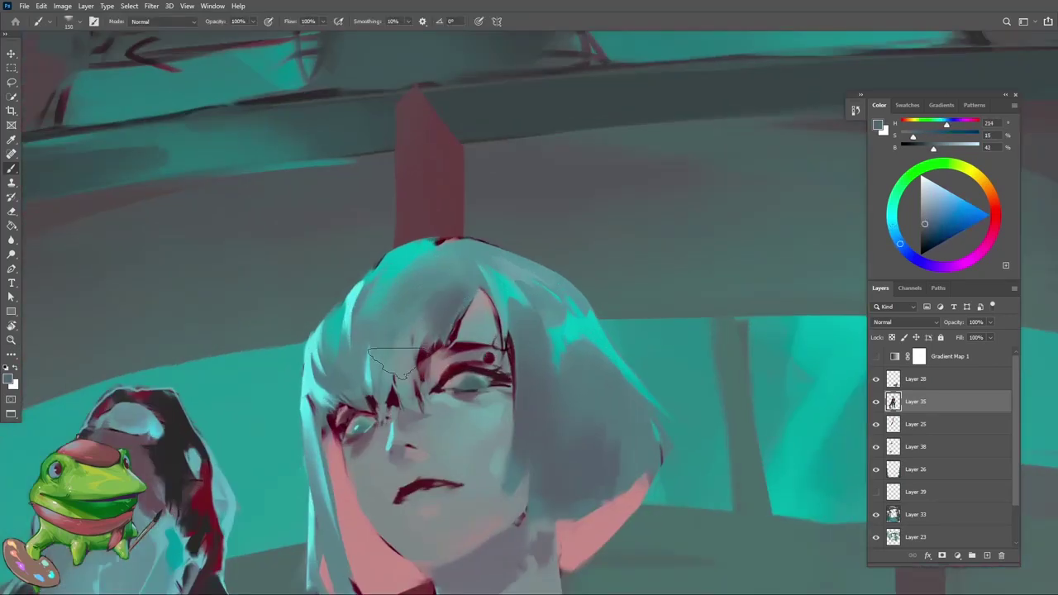
{"action": "mouse_move", "coordinate": [400, 329]}
{"action": "left_mouse_down"}
{"action": "mouse_move", "coordinate": [408, 402]}
{"action": "mouse_move", "coordinate": [454, 328]}
{"action": "left_mouse_up"}
{"action": "key", "text": "bracketleft"}
{"action": "key", "text": "bracketleft"}
{"action": "key", "text": "bracketleft"}
{"action": "key", "text": "bracketleft"}
{"action": "key", "text": "bracketleft"}
{"action": "key", "text": "bracketleft"}
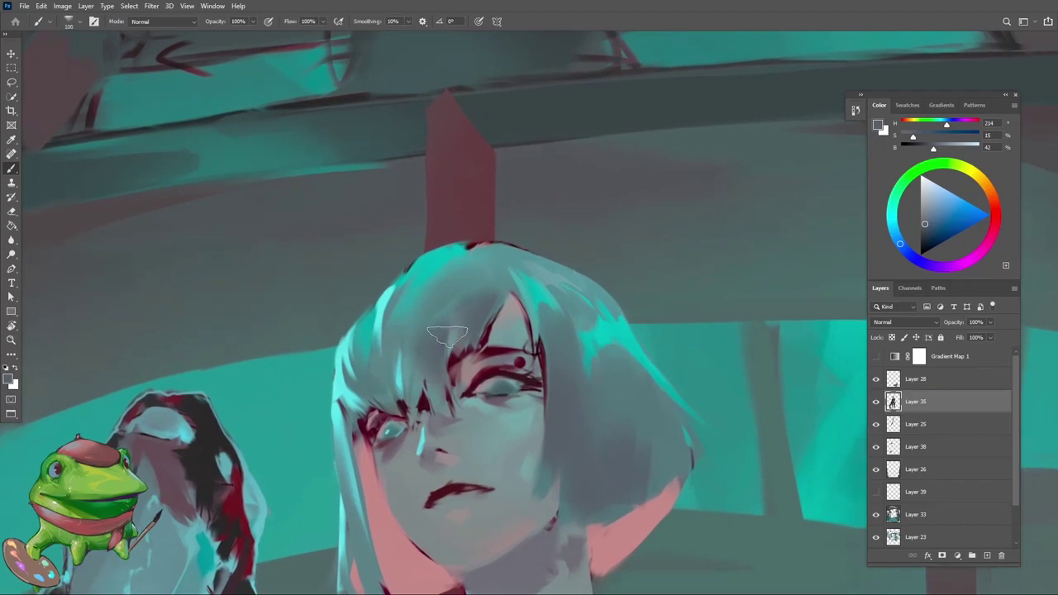
{"action": "mouse_move", "coordinate": [470, 288]}
{"action": "left_mouse_down"}
{"action": "mouse_move", "coordinate": [437, 387]}
{"action": "mouse_move", "coordinate": [505, 358]}
{"action": "left_mouse_up"}
{"action": "left_click", "coordinate": [482, 305], "text": "alt"}
{"action": "left_click", "coordinate": [480, 267], "text": "alt"}
{"action": "key", "text": "z"}
{"action": "key", "text": "alt"}
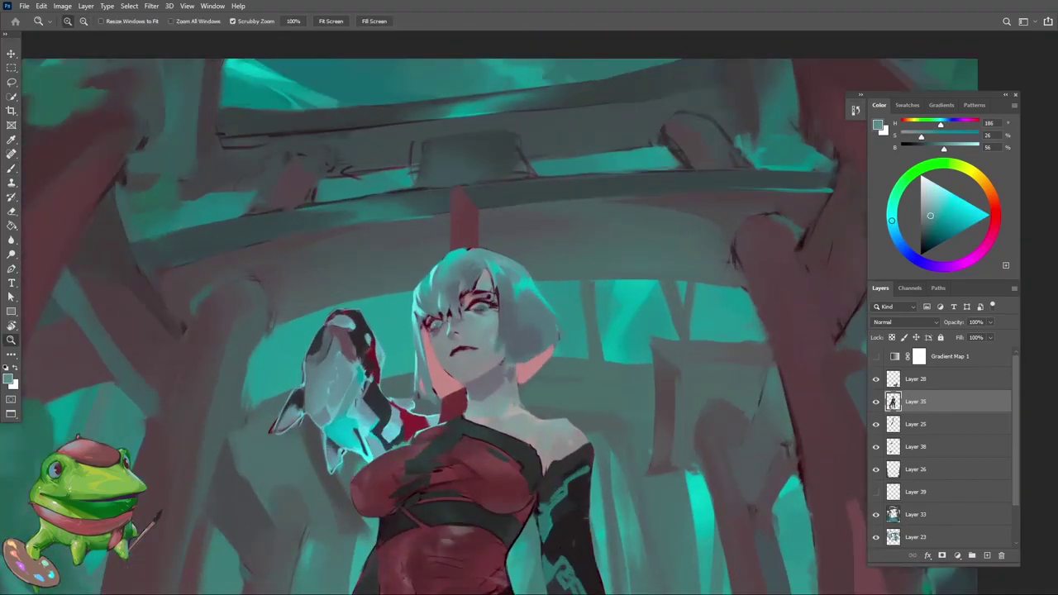
Step: Rework the outer edge of the bob with grey-teal sampled from the hair
{"action": "left_click_drag", "start_coordinate": [566, 223], "coordinate": [572, 253]}
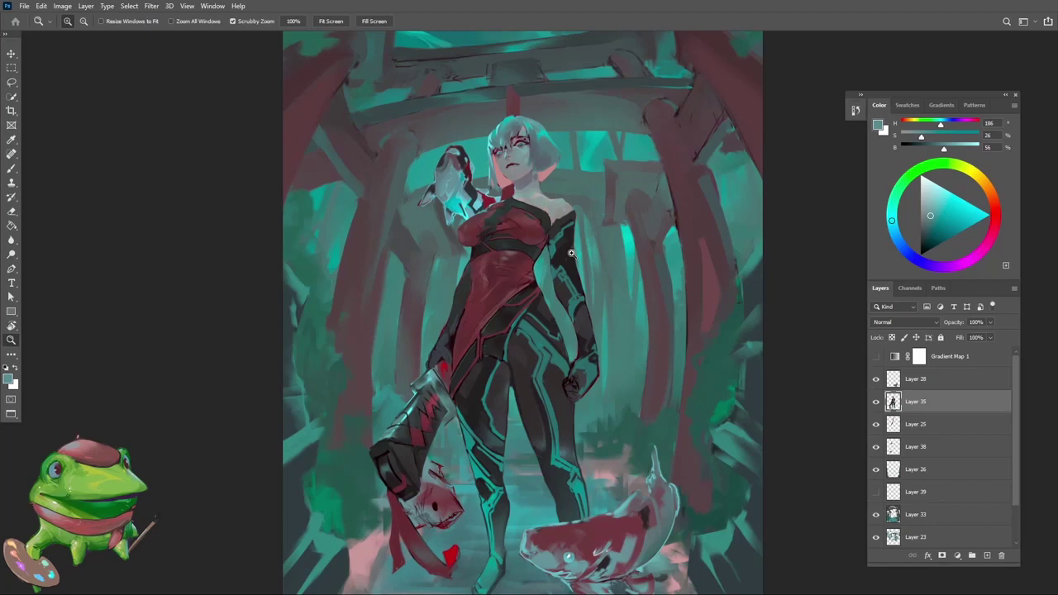
{"action": "left_click_drag", "start_coordinate": [586, 332], "coordinate": [529, 331]}
{"action": "left_click_drag", "start_coordinate": [591, 250], "coordinate": [544, 309]}
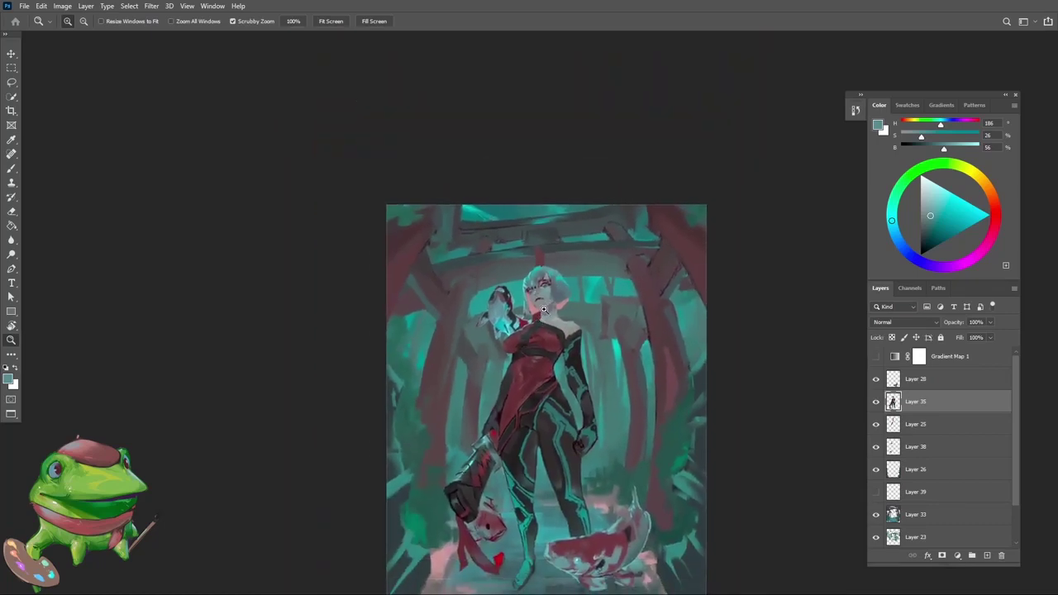
{"action": "scroll", "coordinate": [544, 309], "scroll_direction": "up", "scroll_amount": 5}
{"action": "key", "text": "b"}
{"action": "left_click", "coordinate": [562, 304], "text": "alt"}
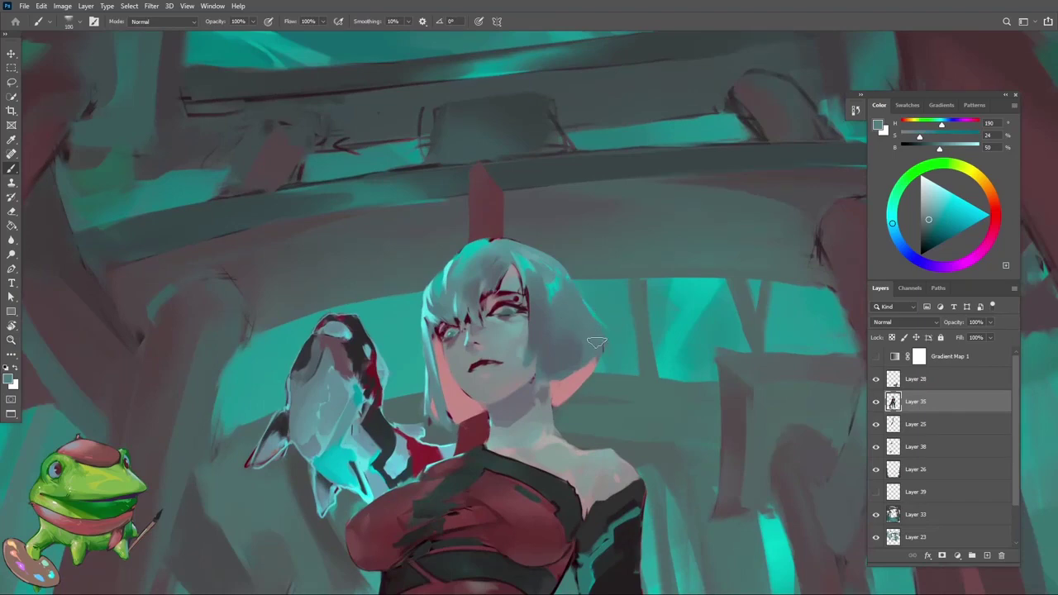
{"action": "scroll", "coordinate": [571, 296], "scroll_direction": "down", "scroll_amount": 6}
{"action": "key", "text": "z"}
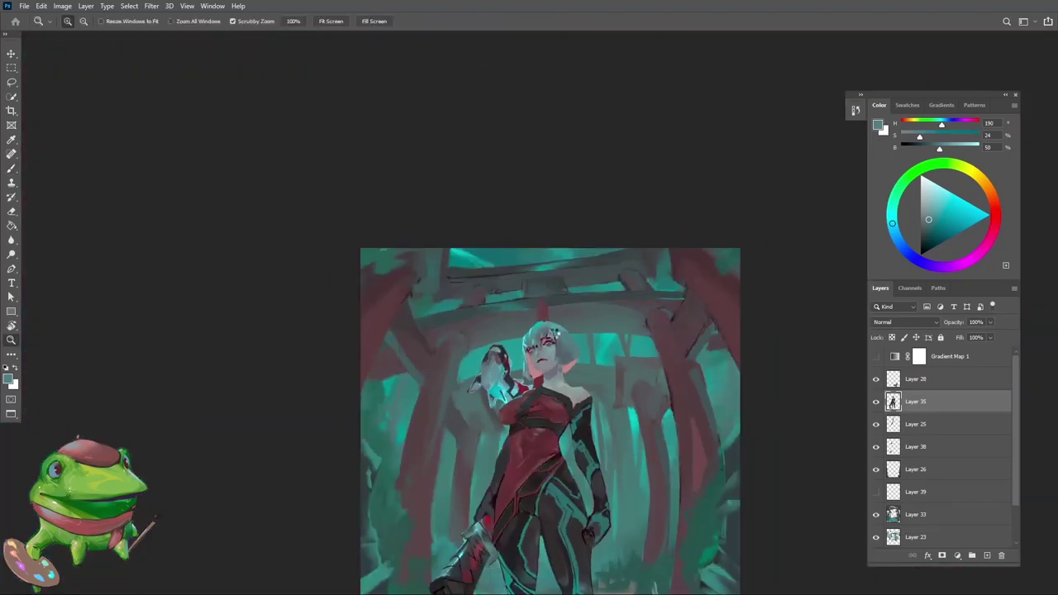
Step: Mirror the canvas back and cover the bright cyan highlights on the outer side of the bob with sampled grey-teal
{"action": "key", "text": "ctrl+shift+h"}
{"action": "mouse_move", "coordinate": [554, 334]}
{"action": "left_mouse_down"}
{"action": "mouse_move", "coordinate": [580, 339]}
{"action": "mouse_move", "coordinate": [541, 362]}
{"action": "left_mouse_up"}
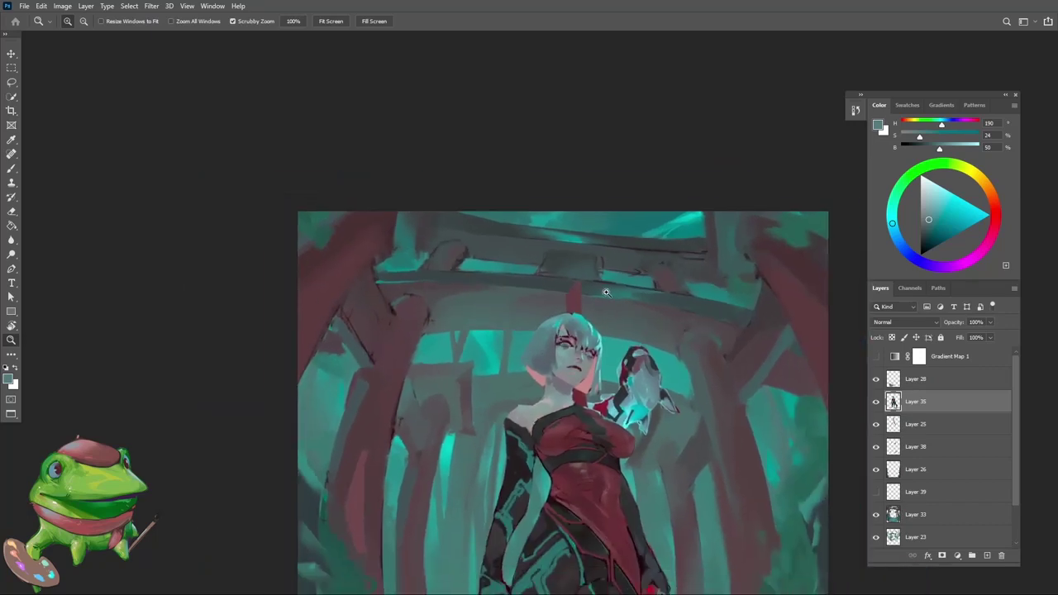
{"action": "scroll", "coordinate": [606, 292], "scroll_direction": "up", "scroll_amount": 5}
{"action": "key", "text": "b"}
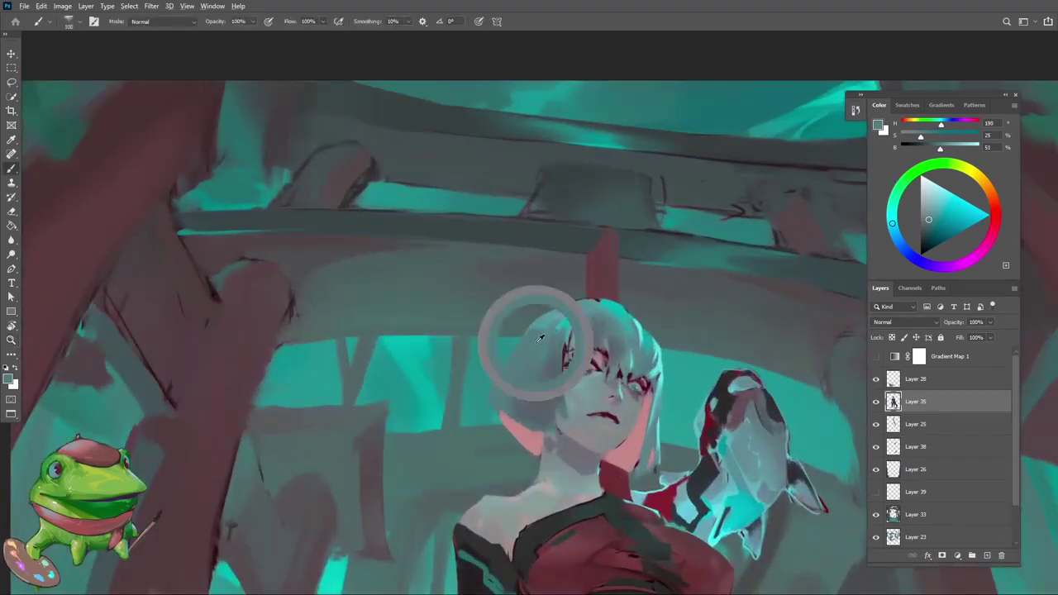
{"action": "left_click", "coordinate": [539, 339], "text": "alt"}
{"action": "mouse_move", "coordinate": [550, 323]}
{"action": "left_mouse_down"}
{"action": "mouse_move", "coordinate": [566, 320]}
{"action": "mouse_move", "coordinate": [547, 321]}
{"action": "left_mouse_up"}
{"action": "left_click", "coordinate": [599, 308], "text": "alt"}
{"action": "mouse_move", "coordinate": [616, 324]}
{"action": "left_mouse_down"}
{"action": "mouse_move", "coordinate": [566, 303]}
{"action": "mouse_move", "coordinate": [447, 358]}
{"action": "mouse_move", "coordinate": [465, 405]}
{"action": "mouse_move", "coordinate": [460, 350]}
{"action": "left_mouse_up"}
{"action": "left_click", "coordinate": [512, 314], "text": "alt"}
{"action": "left_click", "coordinate": [500, 337], "text": "alt"}
{"action": "mouse_move", "coordinate": [463, 364]}
{"action": "left_mouse_down"}
{"action": "mouse_move", "coordinate": [414, 484]}
{"action": "mouse_move", "coordinate": [519, 367]}
{"action": "left_mouse_up"}
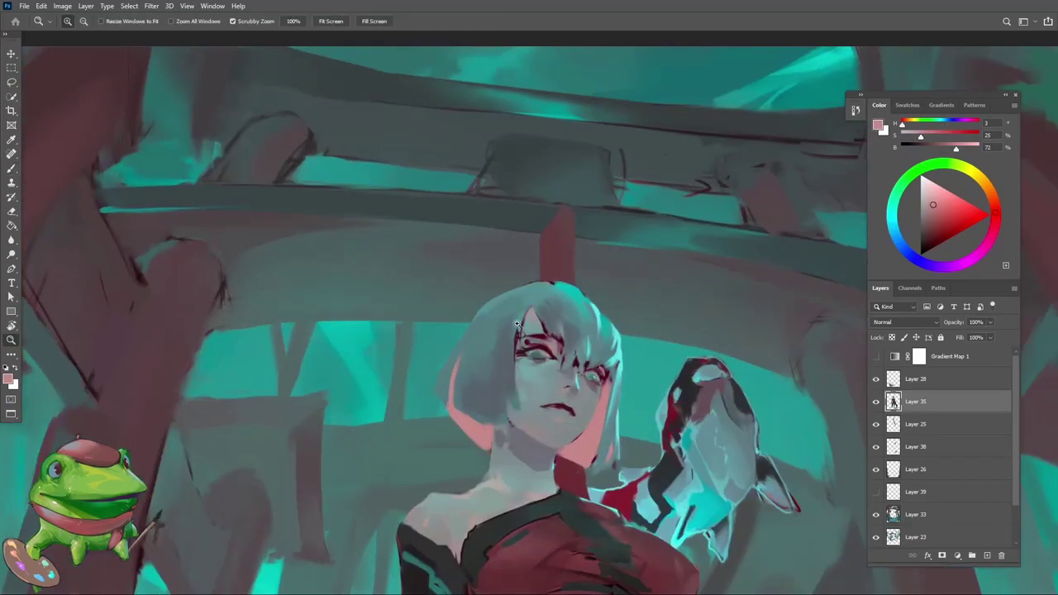
Step: Fill the long hair strand beside the far cheek with sampled blue-grey and clean its edge with the eraser
{"action": "left_click", "coordinate": [465, 354], "text": "alt"}
{"action": "left_click", "coordinate": [498, 378], "text": "alt"}
{"action": "left_click_drag", "start_coordinate": [461, 336], "coordinate": [442, 372]}
{"action": "left_click_drag", "start_coordinate": [498, 337], "coordinate": [429, 467]}
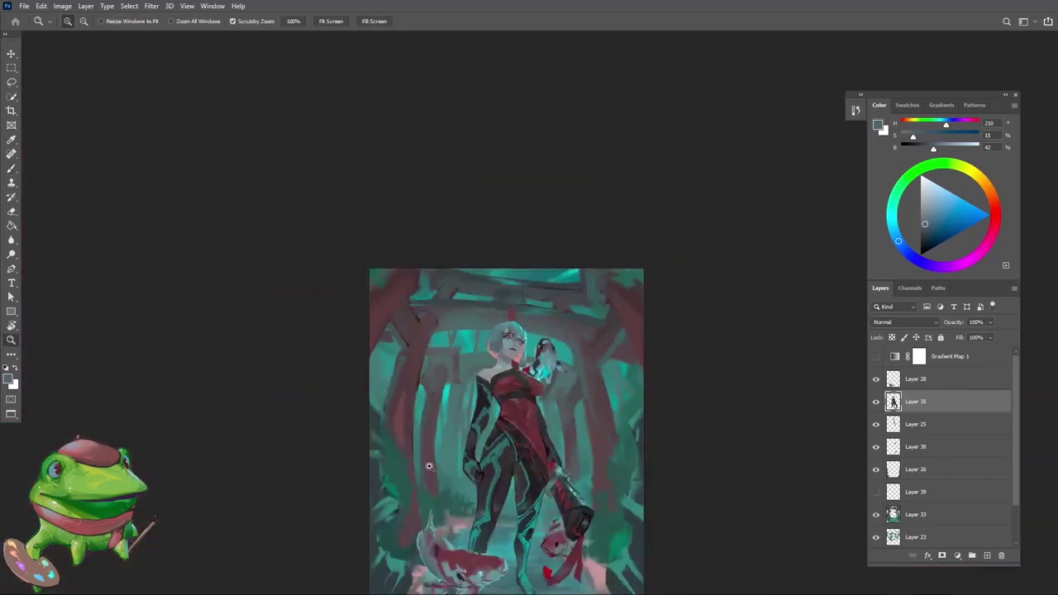
{"action": "mouse_move", "coordinate": [553, 358]}
{"action": "left_mouse_down"}
{"action": "mouse_move", "coordinate": [495, 395]}
{"action": "mouse_move", "coordinate": [514, 353]}
{"action": "left_mouse_up"}
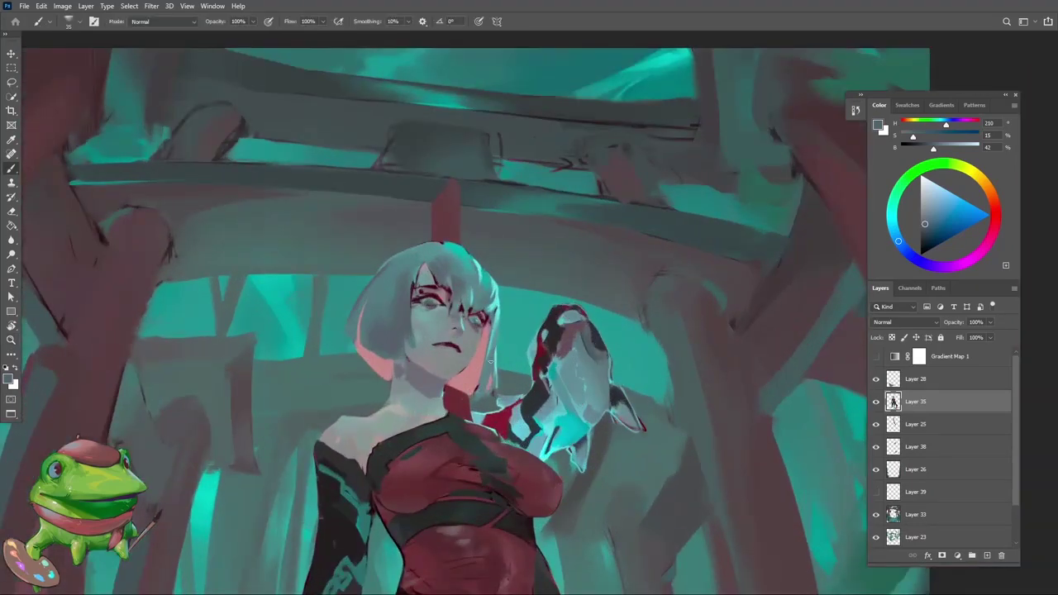
{"action": "left_click", "coordinate": [497, 331], "text": "alt"}
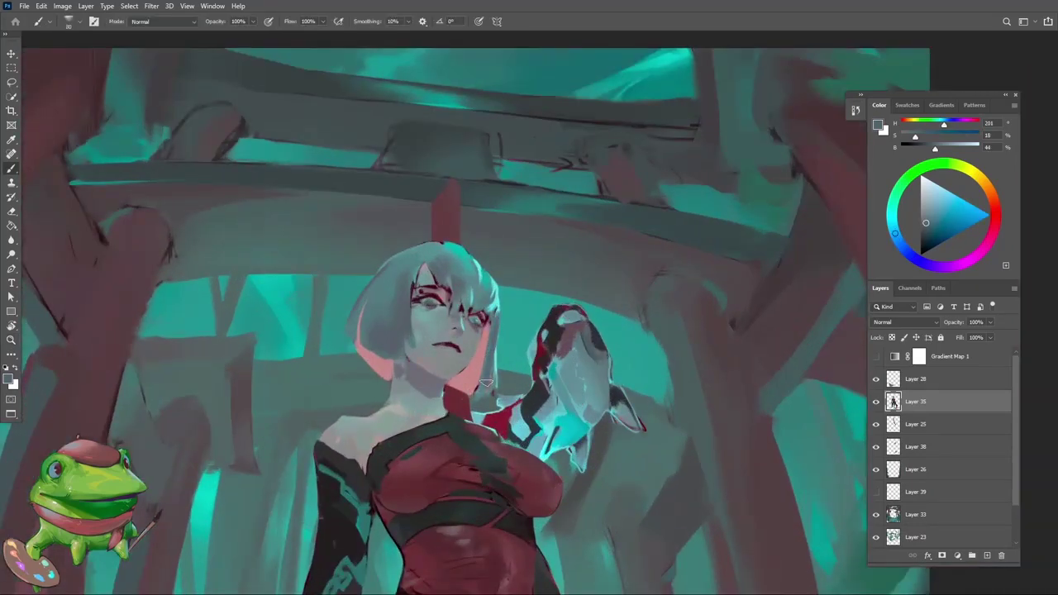
{"action": "key", "text": "e"}
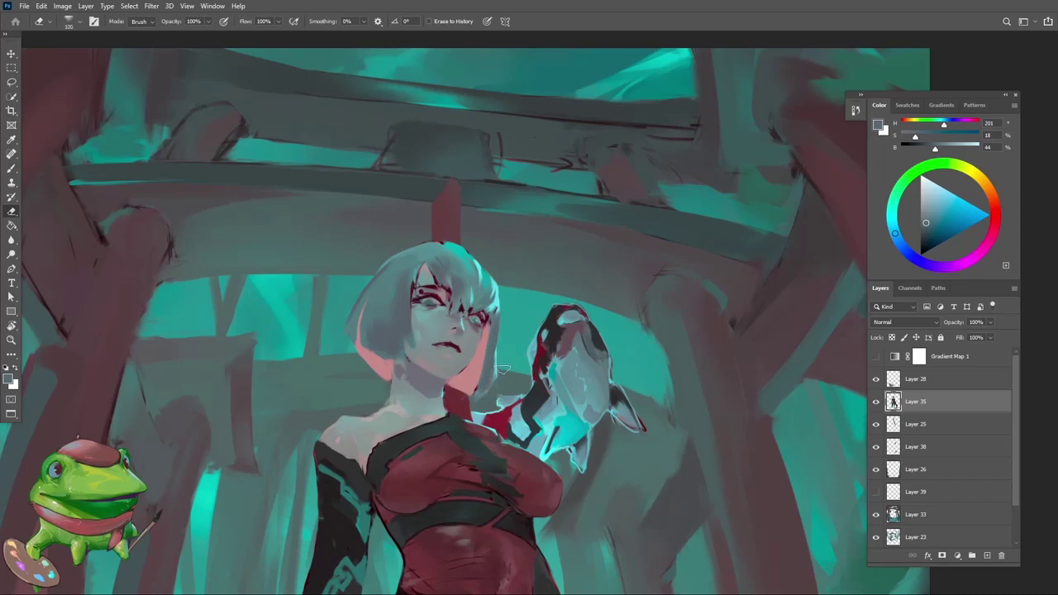
{"action": "key", "text": "b"}
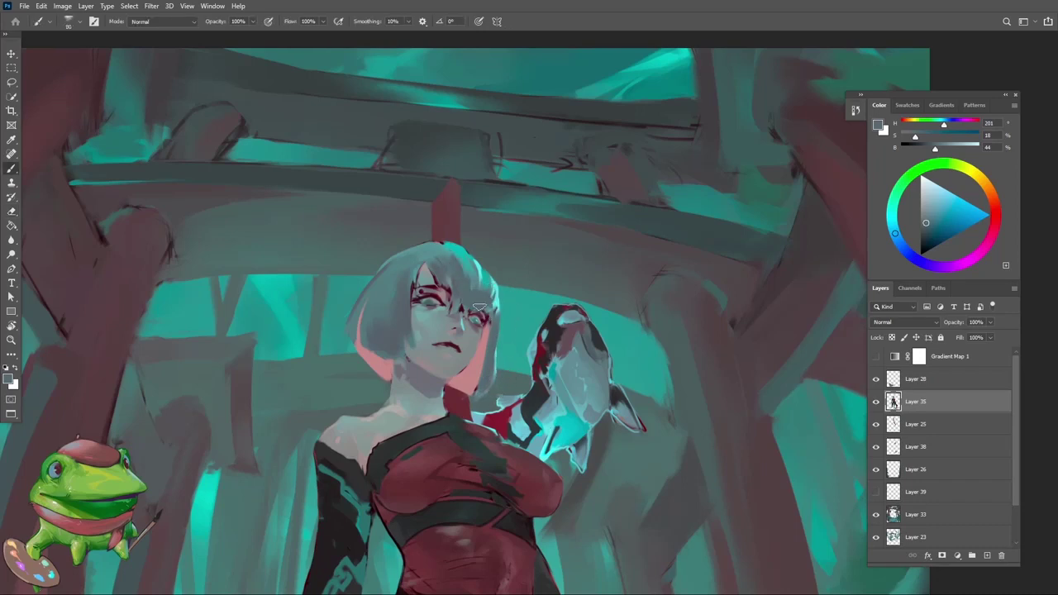
Step: Tone down the light streaks in the fringe and crown with sampled grey-blue
{"action": "left_click", "coordinate": [458, 269], "text": "alt"}
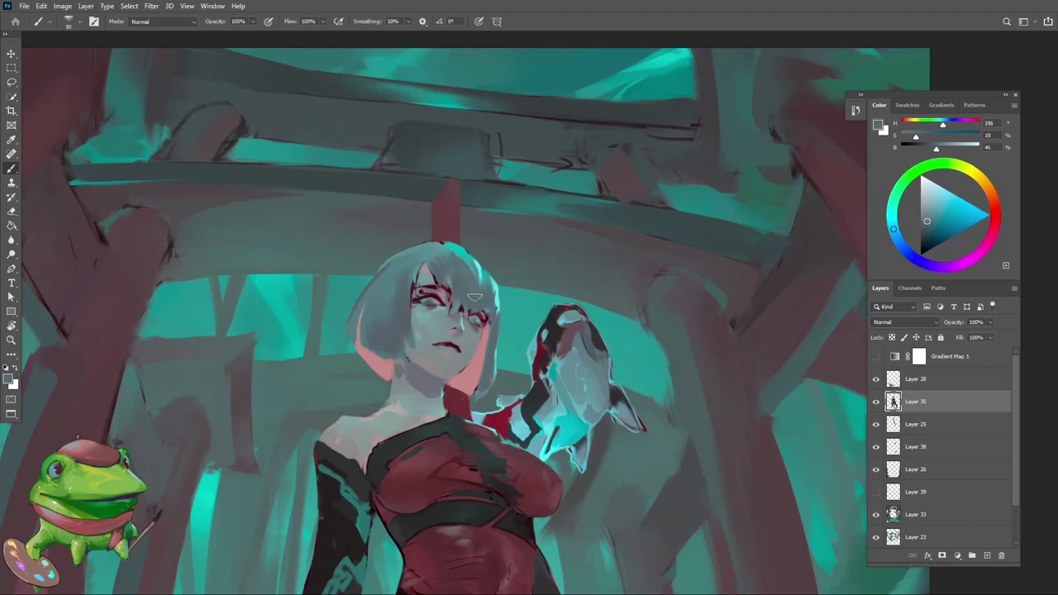
{"action": "key", "text": "z"}
{"action": "left_click_drag", "start_coordinate": [501, 334], "coordinate": [329, 483]}
{"action": "key", "text": "r"}
{"action": "left_click_drag", "start_coordinate": [608, 317], "coordinate": [543, 227]}
{"action": "key", "text": "Escape"}
{"action": "key", "text": "z"}
{"action": "left_click_drag", "start_coordinate": [487, 342], "coordinate": [530, 307]}
{"action": "key", "text": "b"}
{"action": "left_click", "coordinate": [471, 241], "text": "alt"}
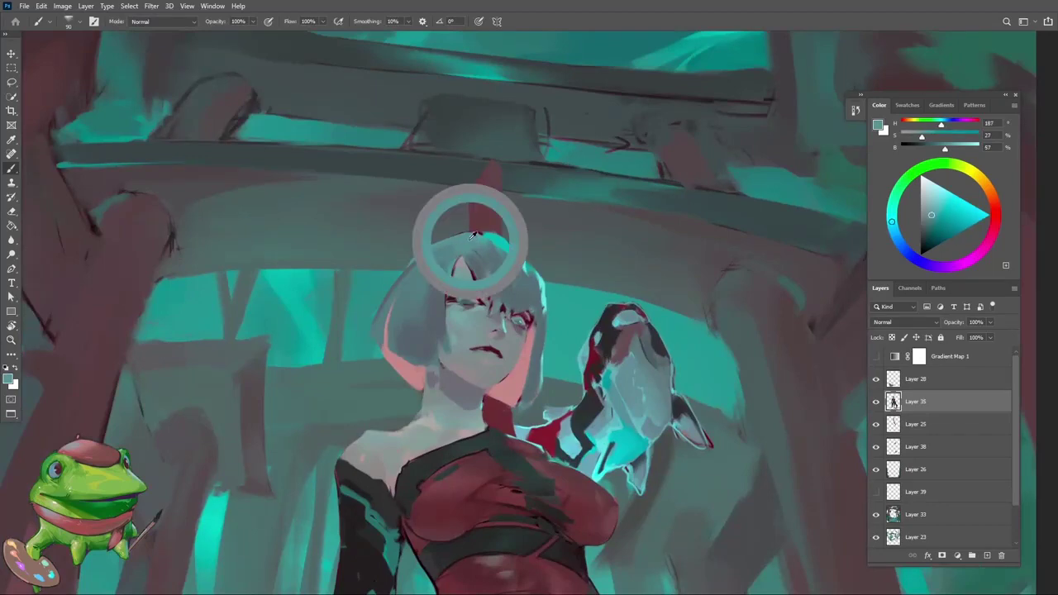
{"action": "left_click", "coordinate": [511, 273], "text": "alt"}
Step: Refine the fringe tips over the brow with colors sampled from the brow and hair
{"action": "key", "text": "z"}
{"action": "left_click_drag", "start_coordinate": [488, 255], "coordinate": [517, 248]}
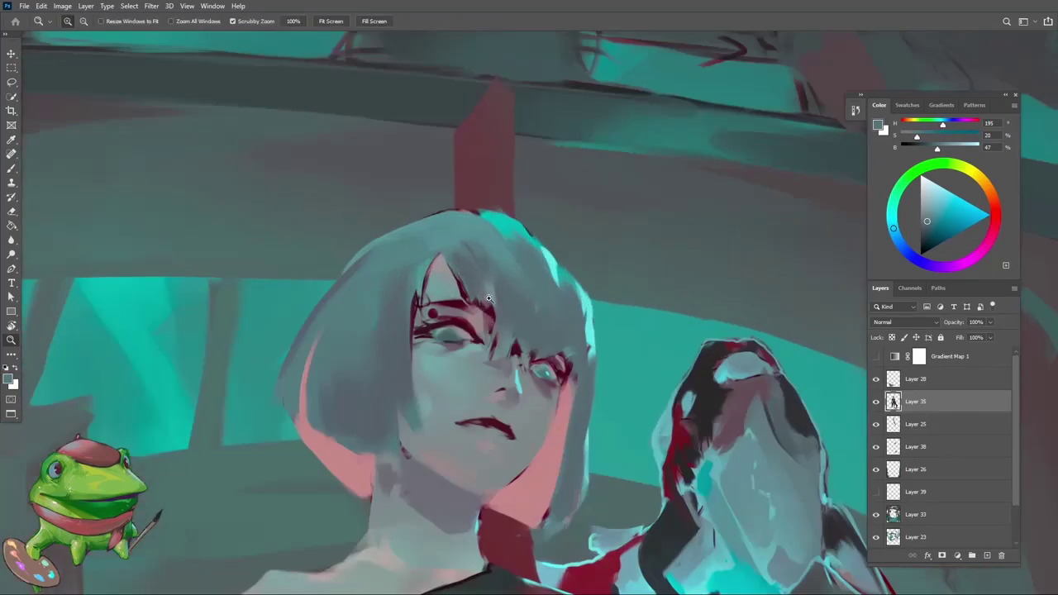
{"action": "key", "text": "b"}
{"action": "left_click", "coordinate": [475, 318], "text": "alt"}
{"action": "left_click_drag", "start_coordinate": [469, 314], "coordinate": [484, 327]}
{"action": "left_click", "coordinate": [548, 331], "text": "alt"}
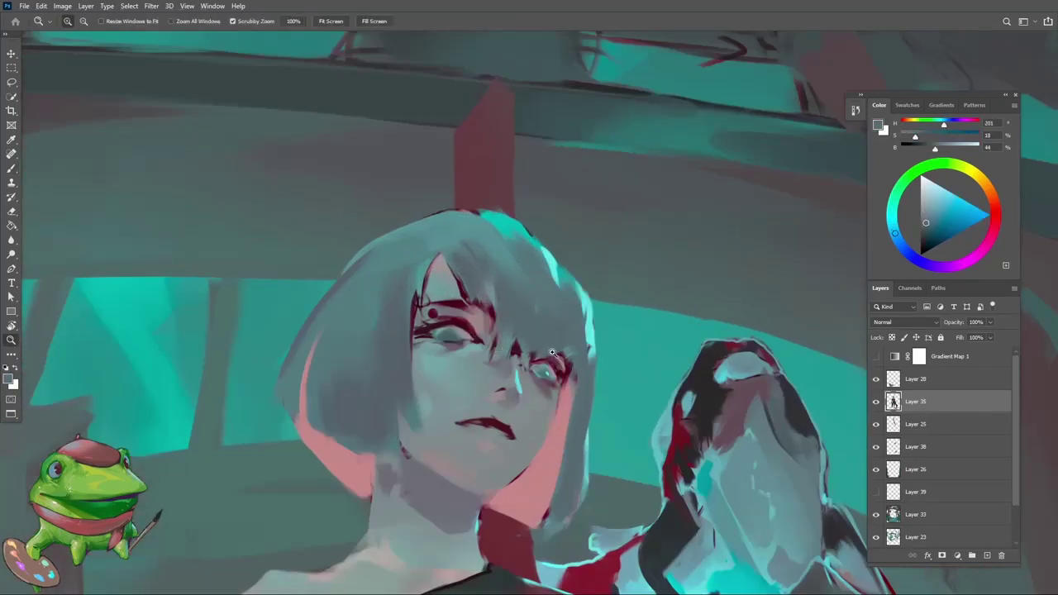
Step: Touch up the fringe tips around the far eye with sampled dark maroon, eye and hair tones
{"action": "scroll", "coordinate": [541, 331], "scroll_direction": "up", "scroll_amount": 2}
{"action": "left_click", "coordinate": [530, 354], "text": "alt"}
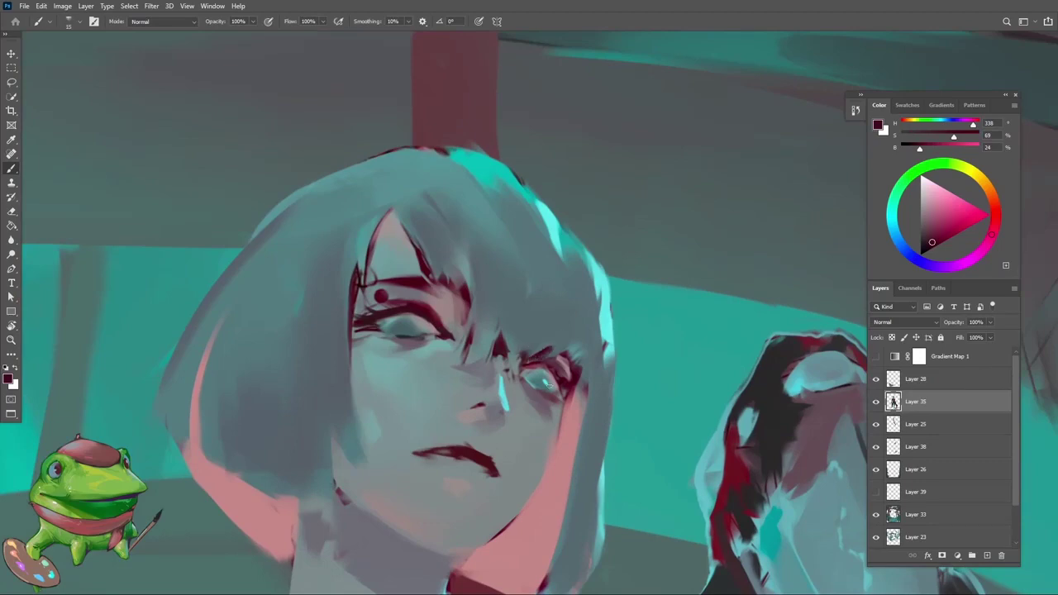
{"action": "left_click", "coordinate": [543, 379], "text": "alt"}
{"action": "left_click", "coordinate": [529, 338], "text": "alt"}
{"action": "mouse_move", "coordinate": [523, 358]}
{"action": "left_mouse_down"}
{"action": "mouse_move", "coordinate": [547, 351]}
{"action": "mouse_move", "coordinate": [487, 337]}
{"action": "mouse_move", "coordinate": [514, 397]}
{"action": "left_mouse_up"}
Step: Soften the cyan rim along the far side of the hair with sampled hair colors
{"action": "key", "text": "z"}
{"action": "key", "text": "r"}
{"action": "key", "text": "z"}
{"action": "mouse_move", "coordinate": [545, 326]}
{"action": "left_mouse_down"}
{"action": "mouse_move", "coordinate": [571, 319]}
{"action": "mouse_move", "coordinate": [547, 355]}
{"action": "mouse_move", "coordinate": [501, 390]}
{"action": "left_mouse_up"}
{"action": "key", "text": "b"}
{"action": "key", "text": "r"}
{"action": "key", "text": "Escape"}
{"action": "key", "text": "b"}
{"action": "left_click", "coordinate": [545, 287], "text": "alt"}
{"action": "left_click", "coordinate": [562, 307], "text": "alt"}
{"action": "left_click", "coordinate": [569, 341], "text": "alt"}
{"action": "key", "text": "e"}
{"action": "key", "text": "z"}
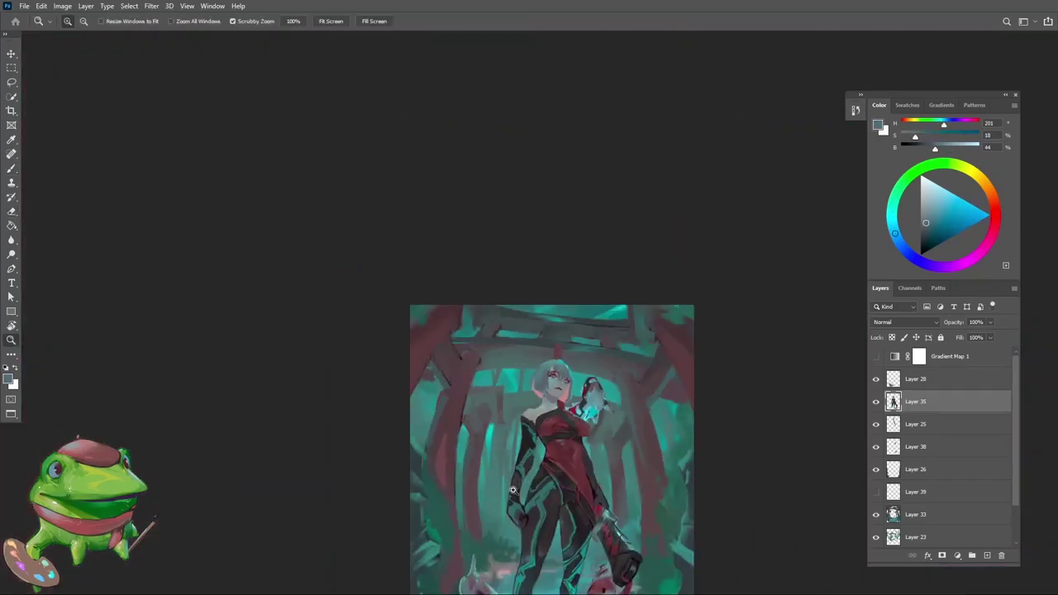
Step: Examine the reworked hair against the whole composition, from far away and close up
{"action": "key", "text": "r"}
{"action": "mouse_move", "coordinate": [597, 382]}
{"action": "left_mouse_down"}
{"action": "mouse_move", "coordinate": [626, 336]}
{"action": "mouse_move", "coordinate": [649, 387]}
{"action": "left_mouse_up"}
{"action": "key", "text": "Escape"}
{"action": "key", "text": "z"}
{"action": "key", "text": "e"}
{"action": "key", "text": "z"}
{"action": "left_click_drag", "start_coordinate": [535, 328], "coordinate": [473, 330]}
{"action": "key", "text": "r"}
{"action": "left_click_drag", "start_coordinate": [610, 357], "coordinate": [592, 246]}
{"action": "key", "text": "Escape"}
{"action": "key", "text": "z"}
{"action": "left_click_drag", "start_coordinate": [548, 379], "coordinate": [565, 409]}
{"action": "mouse_move", "coordinate": [533, 328]}
{"action": "left_mouse_down"}
{"action": "mouse_move", "coordinate": [575, 318]}
{"action": "mouse_move", "coordinate": [577, 300]}
{"action": "left_mouse_up"}
Step: Shade the lower part of the bob near the neck with blue-grey sampled from the hair
{"action": "key", "text": "b"}
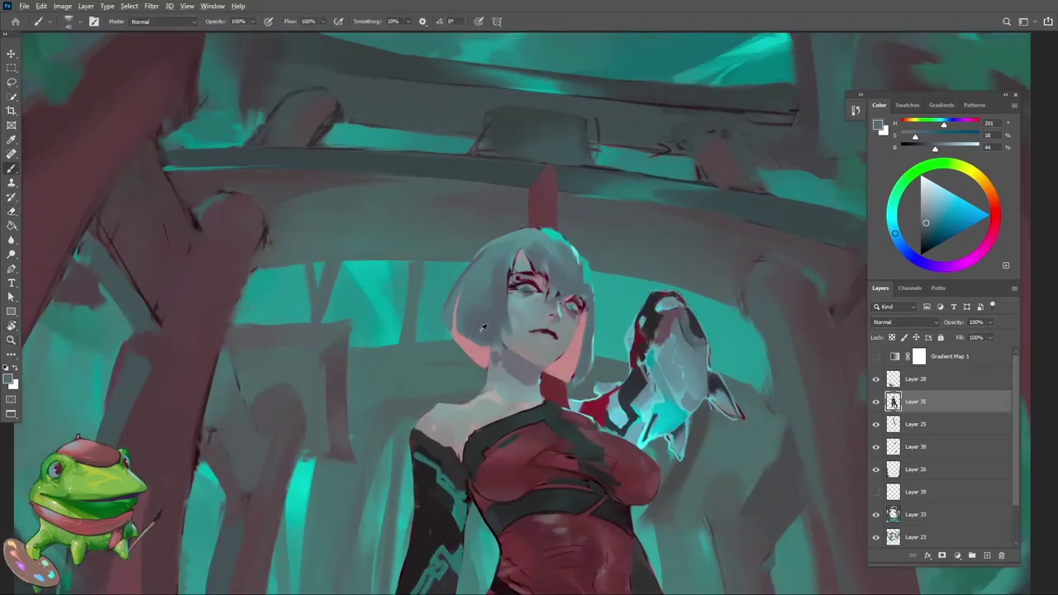
{"action": "left_click", "coordinate": [489, 316], "text": "alt"}
{"action": "left_click", "coordinate": [497, 298], "text": "alt"}
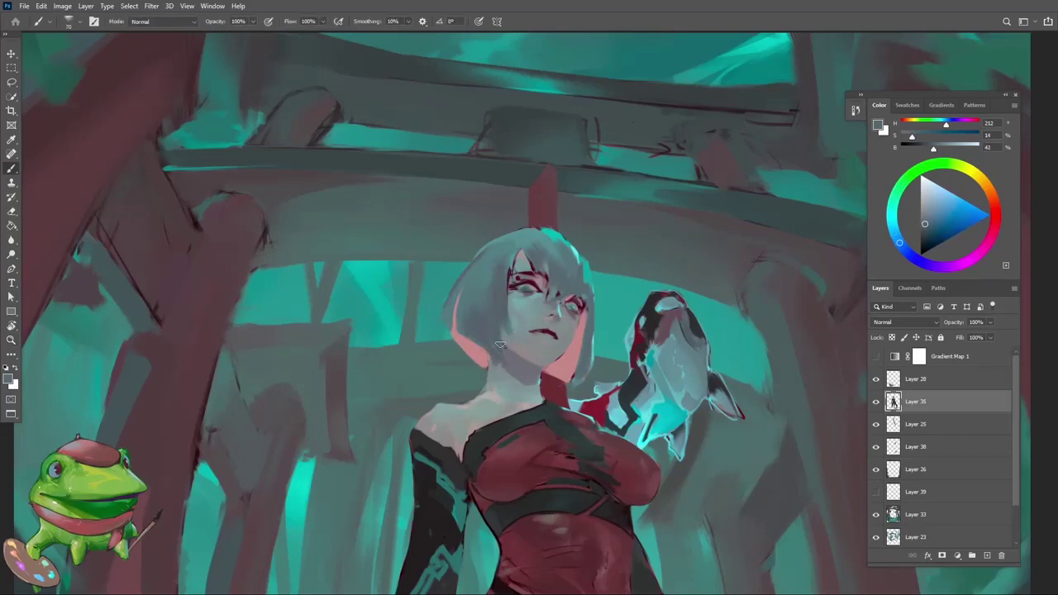
{"action": "left_click", "coordinate": [498, 307], "text": "alt"}
{"action": "key", "text": "z"}
{"action": "mouse_move", "coordinate": [482, 330]}
{"action": "left_mouse_down"}
{"action": "mouse_move", "coordinate": [504, 330]}
{"action": "mouse_move", "coordinate": [509, 301]}
{"action": "left_mouse_up"}
Step: Deepen the underside of the bob with dark purple-grey and adjust its pink lower edge with sampled pink
{"action": "key", "text": "b"}
{"action": "left_click", "coordinate": [532, 277], "text": "alt"}
{"action": "key", "text": "z"}
{"action": "key", "text": "b"}
{"action": "left_click", "coordinate": [494, 357], "text": "alt"}
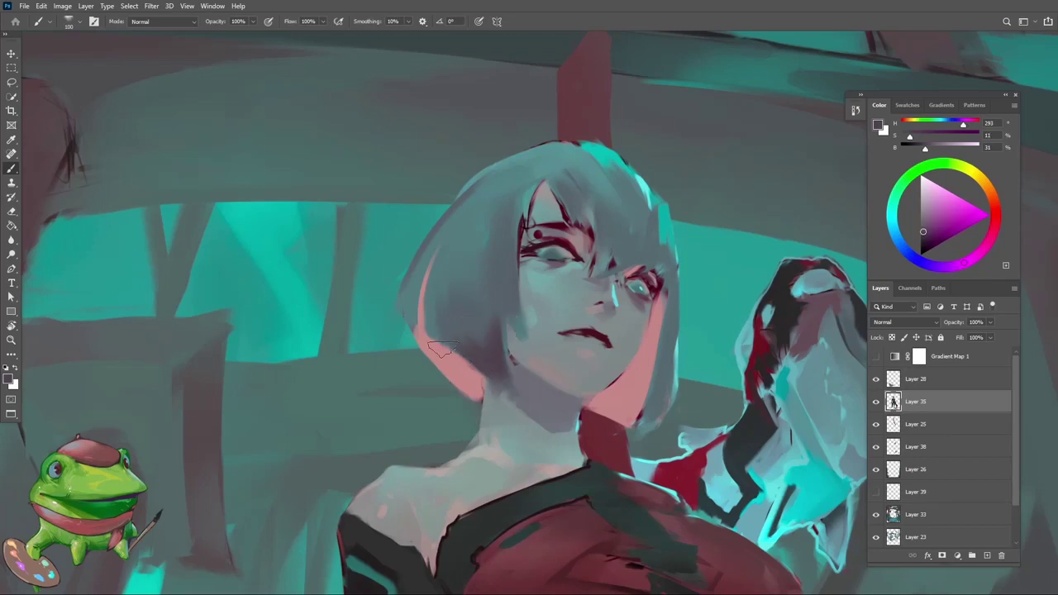
{"action": "left_click", "coordinate": [447, 357], "text": "alt"}
{"action": "mouse_move", "coordinate": [434, 337]}
{"action": "left_mouse_down"}
{"action": "mouse_move", "coordinate": [464, 362]}
{"action": "mouse_move", "coordinate": [452, 348]}
{"action": "left_mouse_up"}
{"action": "left_click", "coordinate": [487, 360], "text": "alt"}
Step: Mirror the canvas and blend dark purple-grey into the hair shadow beside the jaw, with the eraser for edge cleanup
{"action": "key", "text": "z"}
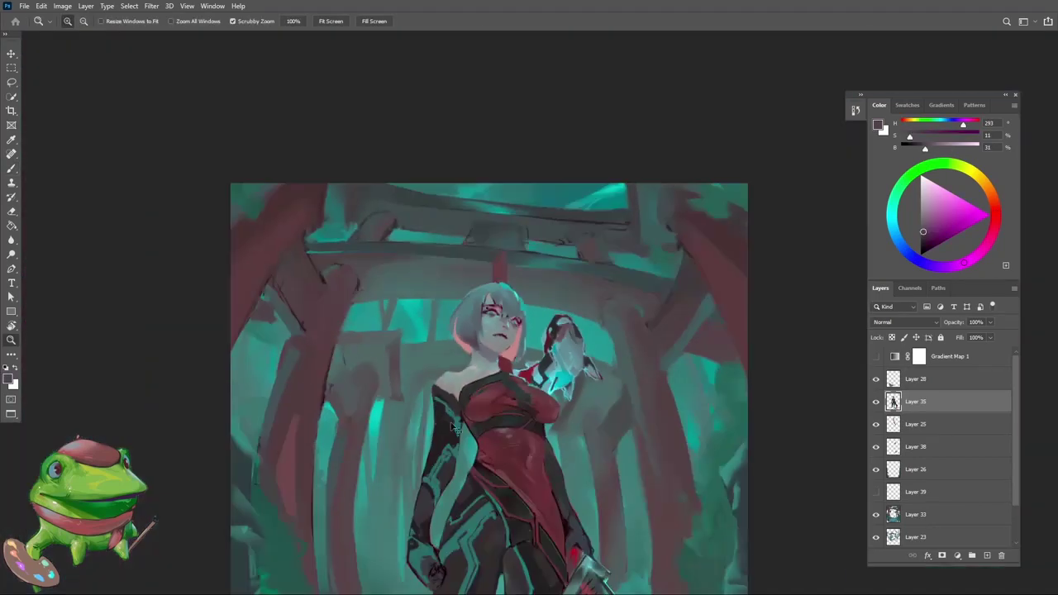
{"action": "key", "text": "ctrl+shift+h"}
{"action": "left_click_drag", "start_coordinate": [536, 331], "coordinate": [586, 336]}
{"action": "key", "text": "b"}
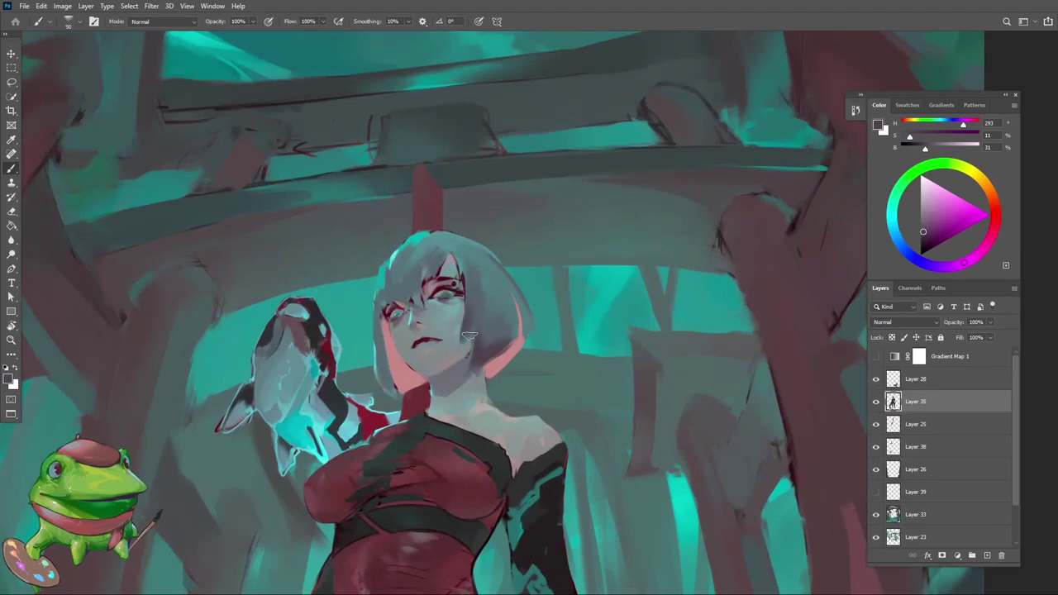
{"action": "mouse_move", "coordinate": [382, 351]}
{"action": "left_mouse_down"}
{"action": "mouse_move", "coordinate": [399, 394]}
{"action": "mouse_move", "coordinate": [417, 390]}
{"action": "mouse_move", "coordinate": [370, 491]}
{"action": "left_mouse_up"}
{"action": "key", "text": "e"}
{"action": "key", "text": "z"}
{"action": "left_click_drag", "start_coordinate": [454, 411], "coordinate": [460, 397]}
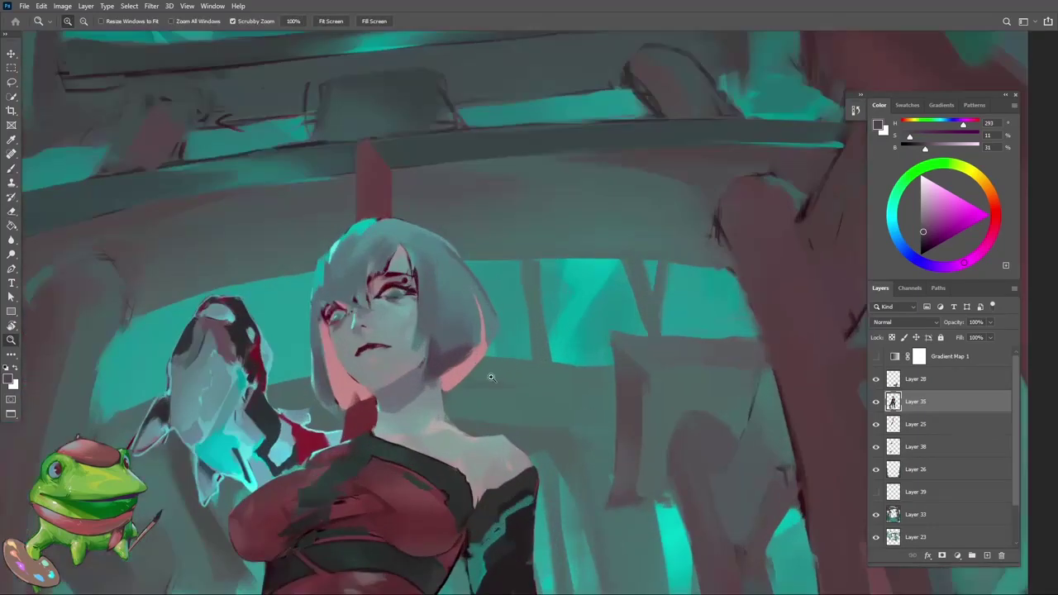
Step: Add a small pink accent beside the jaw using pink sampled from the hair's lower edge, and undo the last stroke
{"action": "key", "text": "e"}
{"action": "key", "text": "b"}
{"action": "left_click", "coordinate": [468, 355], "text": "alt"}
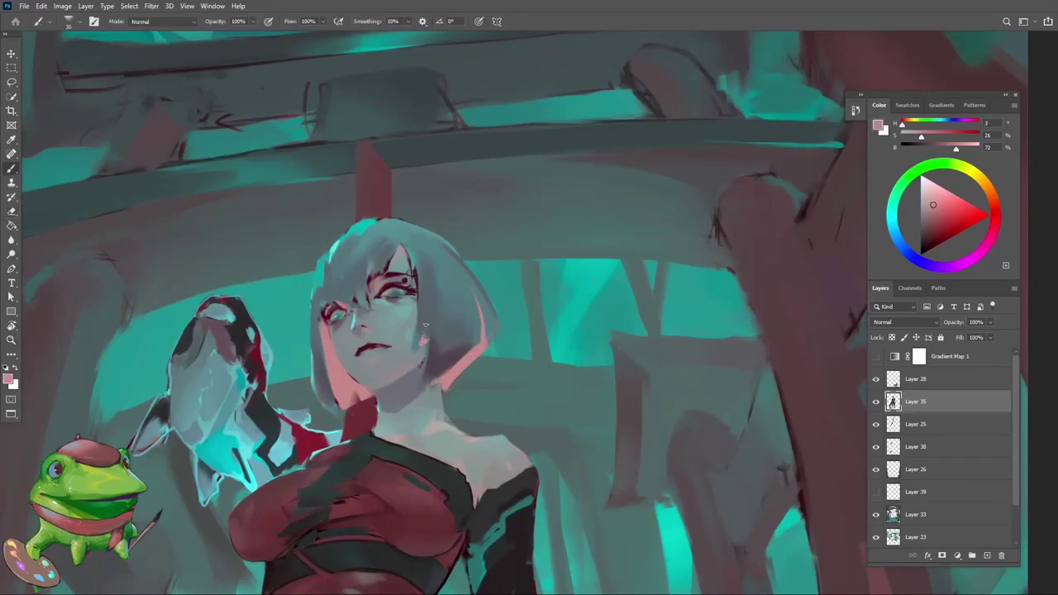
{"action": "key", "text": "z"}
{"action": "mouse_move", "coordinate": [425, 325]}
{"action": "left_mouse_down"}
{"action": "mouse_move", "coordinate": [361, 351]}
{"action": "mouse_move", "coordinate": [478, 322]}
{"action": "left_mouse_up"}
{"action": "key", "text": "b"}
{"action": "key", "text": "bracketleft"}
{"action": "key", "text": "bracketleft"}
{"action": "key", "text": "ctrl+z"}
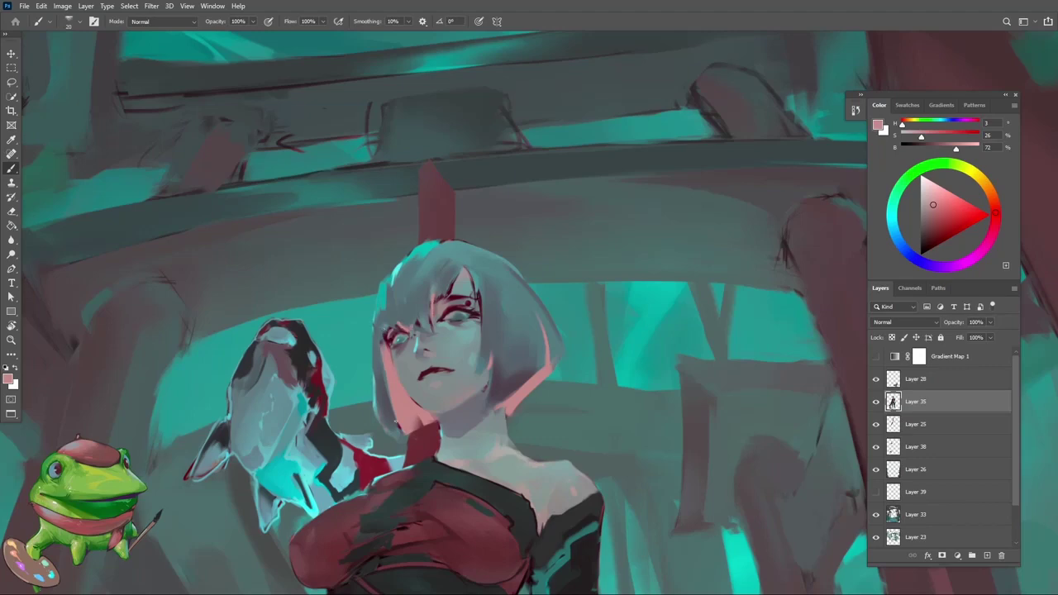
Step: Touch up the lower tip of the hair on the raised-hand side with sampled dark blue-grey
{"action": "left_click", "coordinate": [389, 397], "text": "alt"}
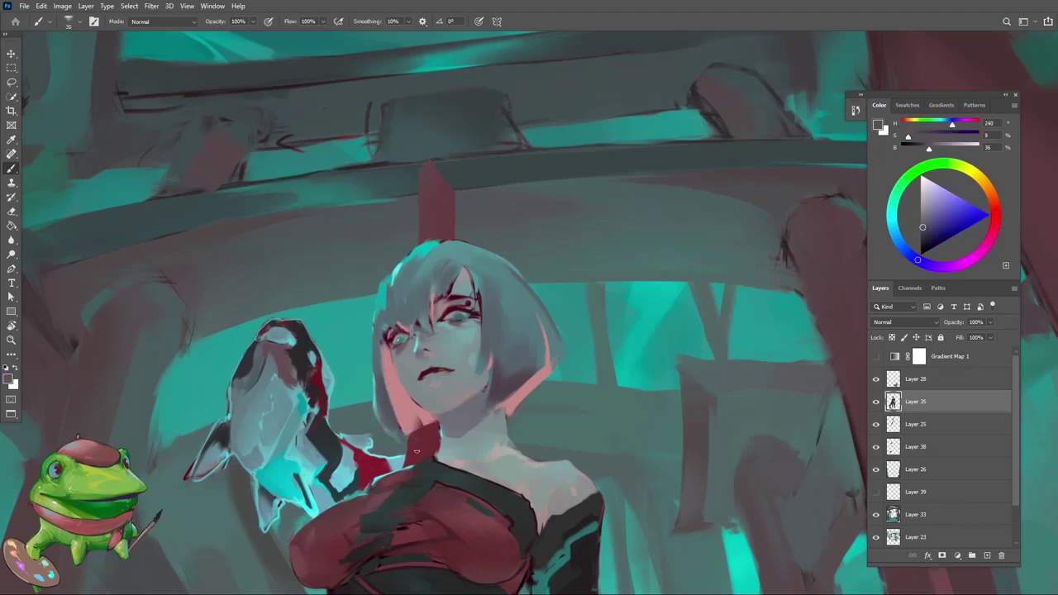
{"action": "key", "text": "z"}
{"action": "mouse_move", "coordinate": [416, 446]}
{"action": "left_mouse_down"}
{"action": "mouse_move", "coordinate": [347, 463]}
{"action": "mouse_move", "coordinate": [451, 428]}
{"action": "left_mouse_up"}
{"action": "mouse_move", "coordinate": [472, 392]}
{"action": "left_mouse_down"}
{"action": "mouse_move", "coordinate": [427, 449]}
{"action": "mouse_move", "coordinate": [514, 409]}
{"action": "left_mouse_up"}
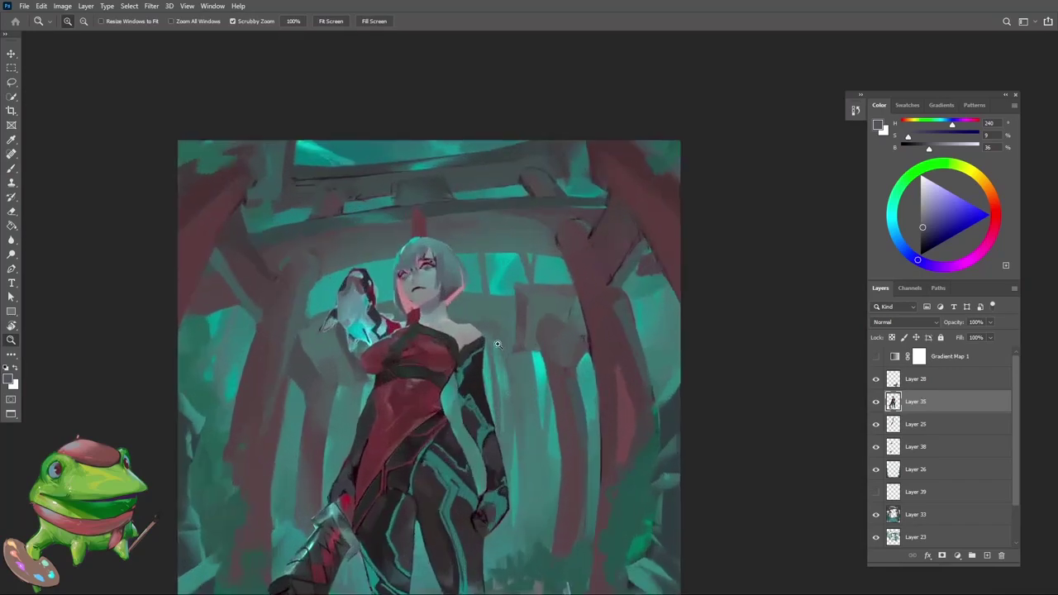
{"action": "mouse_move", "coordinate": [464, 316]}
{"action": "left_mouse_down"}
{"action": "mouse_move", "coordinate": [480, 290]}
{"action": "mouse_move", "coordinate": [493, 319]}
{"action": "mouse_move", "coordinate": [472, 331]}
{"action": "left_mouse_up"}
Step: Refine the neckline and bare shoulder with grey skin tones sampled from the surrounding skin
{"action": "key", "text": "b"}
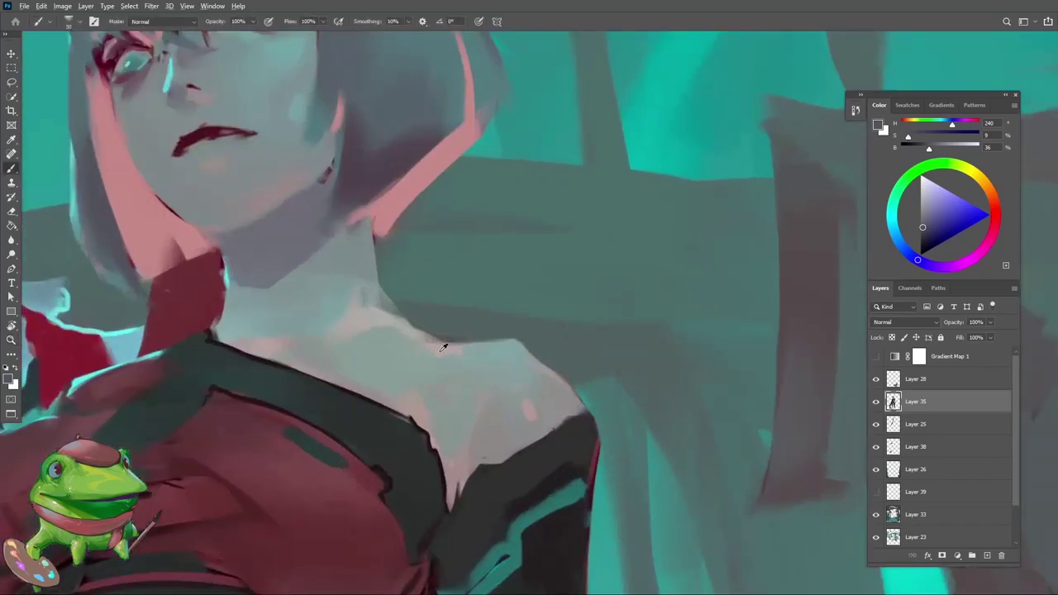
{"action": "left_click", "coordinate": [444, 348], "text": "alt"}
{"action": "left_click", "coordinate": [432, 362], "text": "alt"}
{"action": "left_click", "coordinate": [529, 367], "text": "alt"}
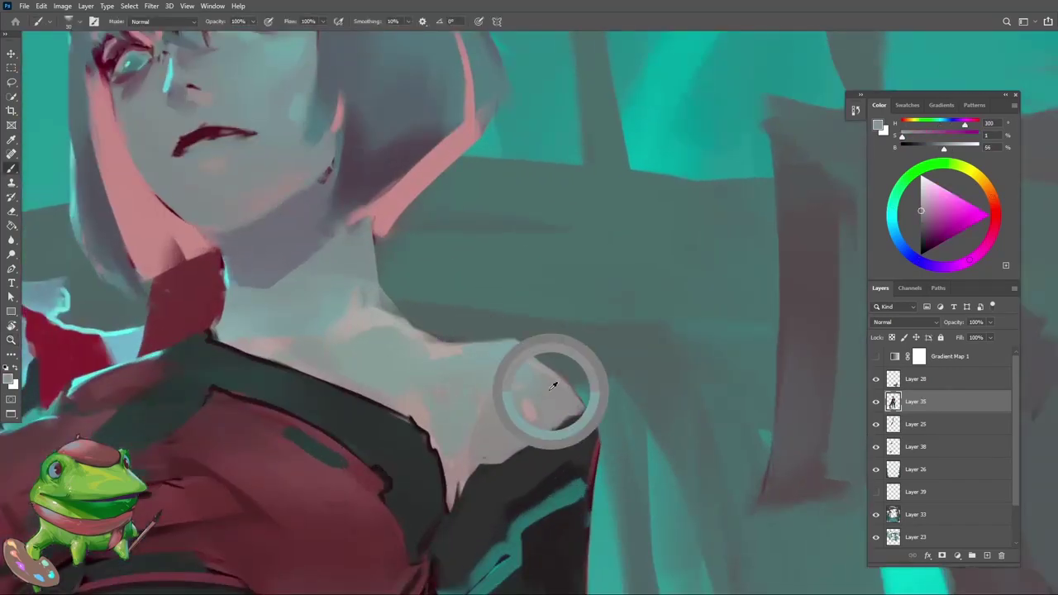
{"action": "key", "text": "z"}
{"action": "left_click", "coordinate": [519, 473], "text": "alt"}
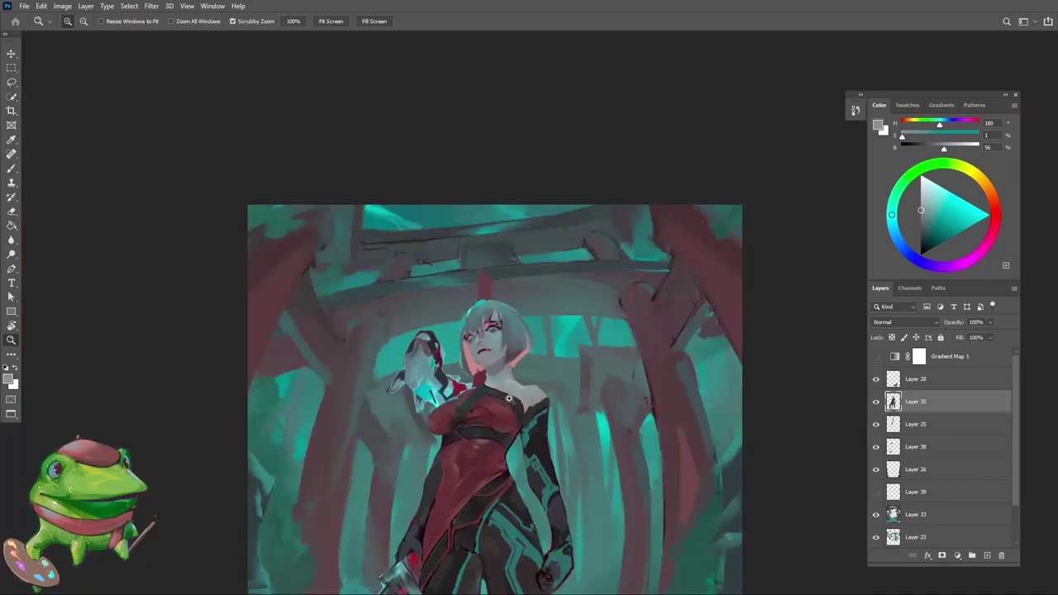
{"action": "left_click", "coordinate": [509, 399]}
Step: Clean up where the neck meets the bob using sampled grey-teal skin and dark purple-grey hair shadow
{"action": "key", "text": "b"}
{"action": "left_click", "coordinate": [493, 402], "text": "alt"}
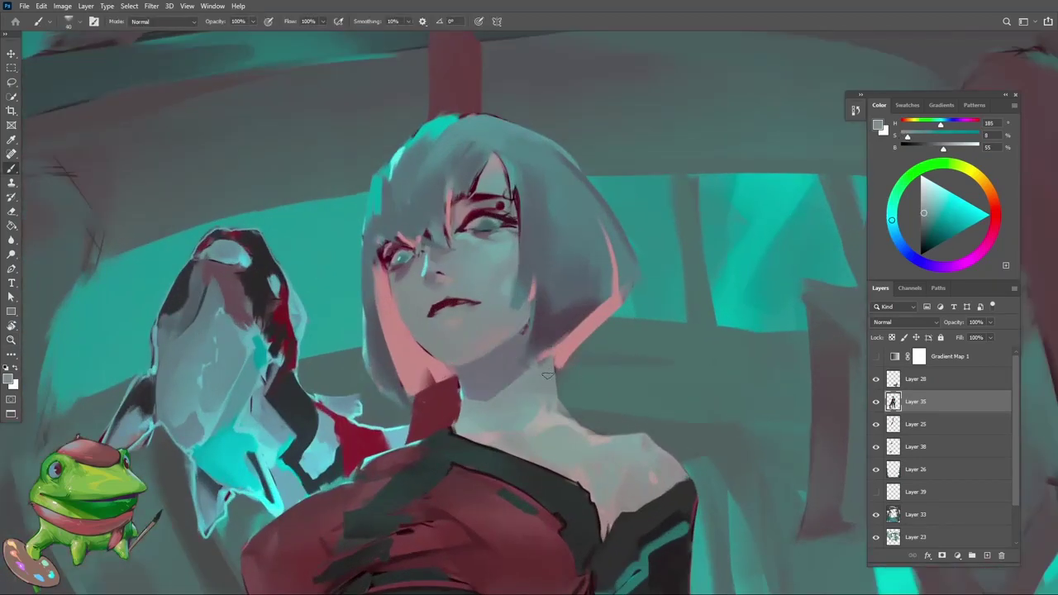
{"action": "left_click", "coordinate": [556, 349], "text": "alt"}
{"action": "left_click", "coordinate": [542, 343], "text": "alt"}
{"action": "key", "text": "["}
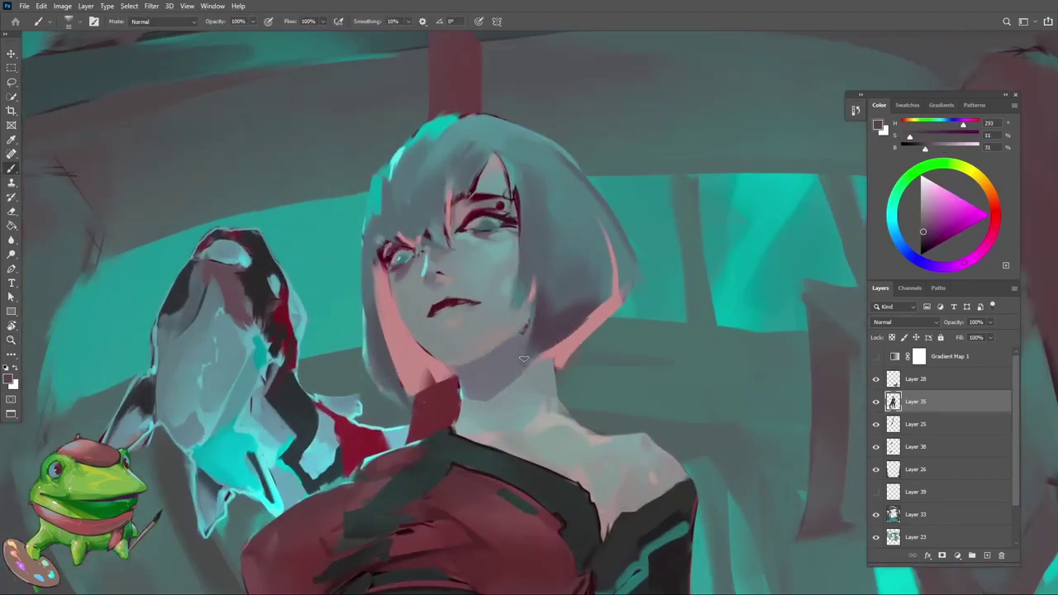
{"action": "left_click", "coordinate": [564, 302], "text": "alt"}
{"action": "left_click", "coordinate": [543, 306], "text": "alt"}
Step: Examine the whole composition from far away, comparing the figure with the ground and foreground
{"action": "key", "text": "z"}
{"action": "left_click_drag", "start_coordinate": [532, 354], "coordinate": [462, 367]}
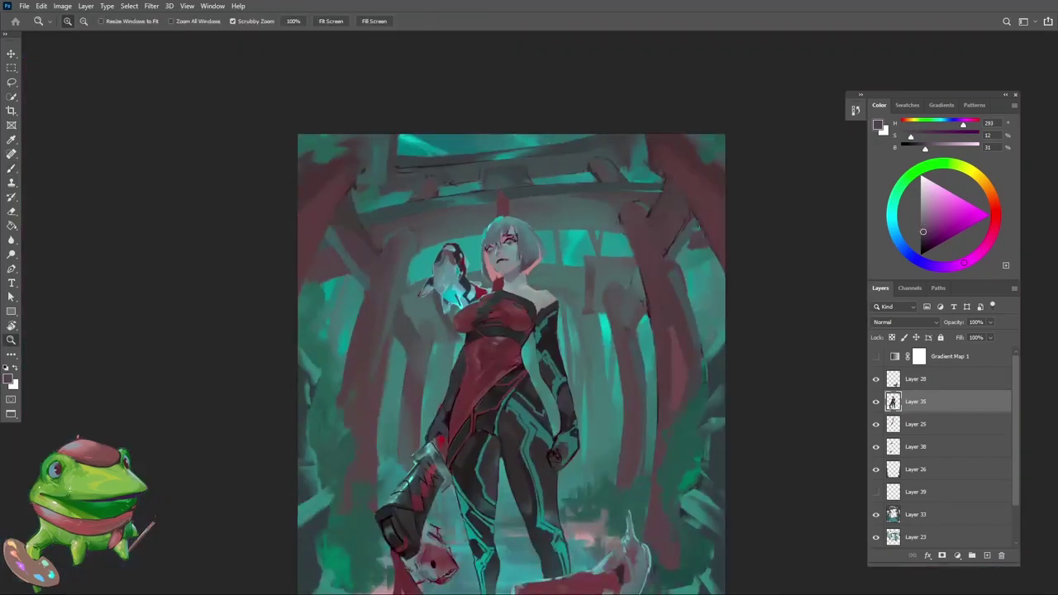
{"action": "key", "text": "alt"}
{"action": "left_click_drag", "start_coordinate": [573, 333], "coordinate": [558, 401]}
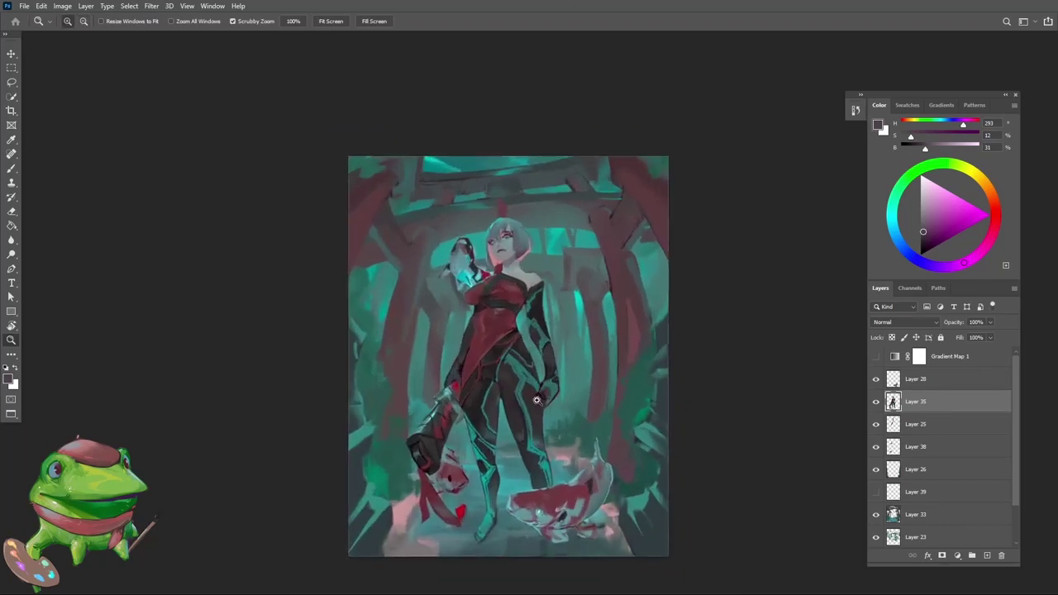
{"action": "left_click_drag", "start_coordinate": [498, 464], "coordinate": [477, 522]}
{"action": "left_click_drag", "start_coordinate": [501, 486], "coordinate": [564, 387]}
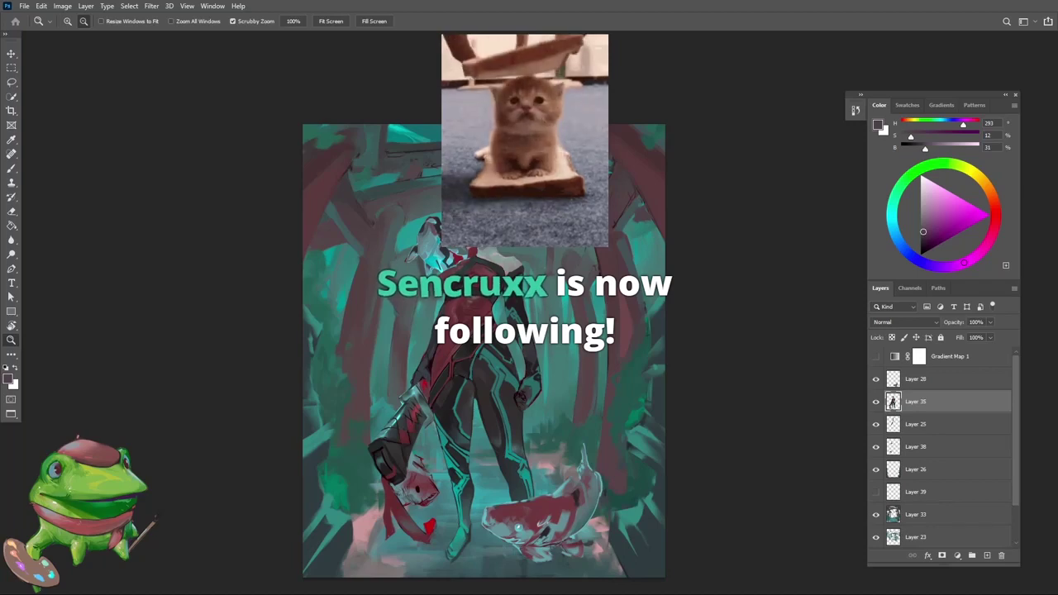
{"action": "left_click_drag", "start_coordinate": [517, 445], "coordinate": [534, 394]}
{"action": "left_click_drag", "start_coordinate": [549, 355], "coordinate": [525, 376]}
Step: Darken the path between the foot and the koi on Layer 33 with blue-grey tones sampled from the ground
{"action": "left_click", "coordinate": [530, 490], "text": "ctrl"}
{"action": "mouse_move", "coordinate": [535, 474]}
{"action": "left_mouse_down"}
{"action": "mouse_move", "coordinate": [550, 484]}
{"action": "mouse_move", "coordinate": [490, 474]}
{"action": "left_mouse_up"}
{"action": "key", "text": "b"}
{"action": "left_click", "coordinate": [496, 473], "text": "alt"}
{"action": "mouse_move", "coordinate": [499, 473]}
{"action": "left_mouse_down"}
{"action": "mouse_move", "coordinate": [498, 497]}
{"action": "mouse_move", "coordinate": [515, 481]}
{"action": "mouse_move", "coordinate": [472, 529]}
{"action": "mouse_move", "coordinate": [525, 491]}
{"action": "mouse_move", "coordinate": [546, 491]}
{"action": "left_mouse_up"}
{"action": "left_click", "coordinate": [466, 487], "text": "alt"}
{"action": "left_click", "coordinate": [496, 500], "text": "alt"}
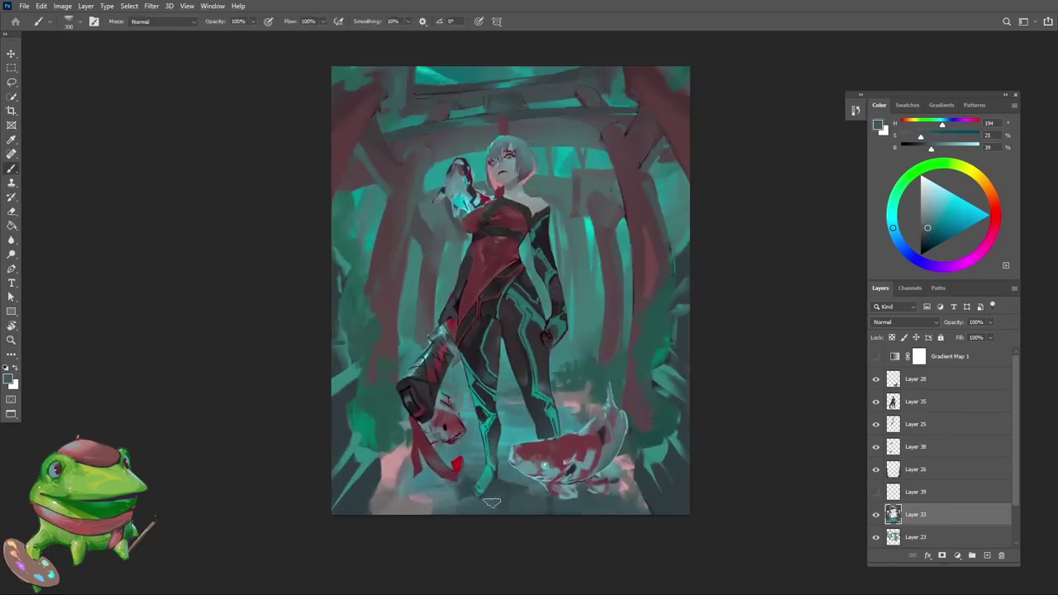
{"action": "left_click", "coordinate": [514, 491], "text": "alt"}
{"action": "mouse_move", "coordinate": [538, 490]}
{"action": "left_mouse_down"}
{"action": "mouse_move", "coordinate": [510, 522]}
{"action": "mouse_move", "coordinate": [547, 493]}
{"action": "mouse_move", "coordinate": [516, 503]}
{"action": "left_mouse_up"}
Step: Rework the foliage in both lower corners on Layer 26 with dark teal tones sampled from the foreground
{"action": "left_click", "coordinate": [425, 509], "text": "ctrl"}
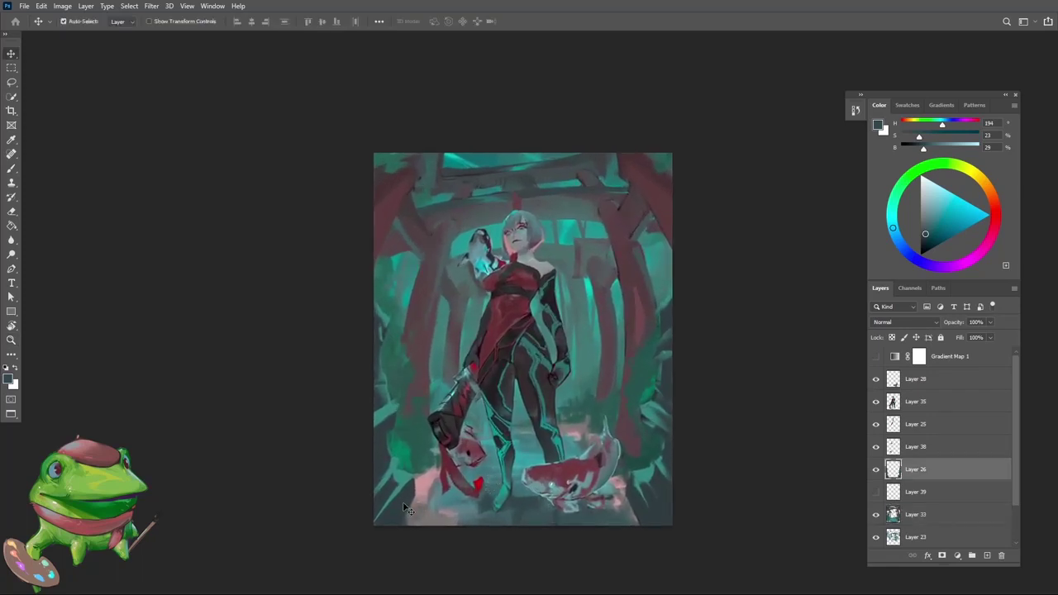
{"action": "left_click", "coordinate": [410, 497], "text": "alt"}
{"action": "left_click", "coordinate": [377, 517], "text": "alt"}
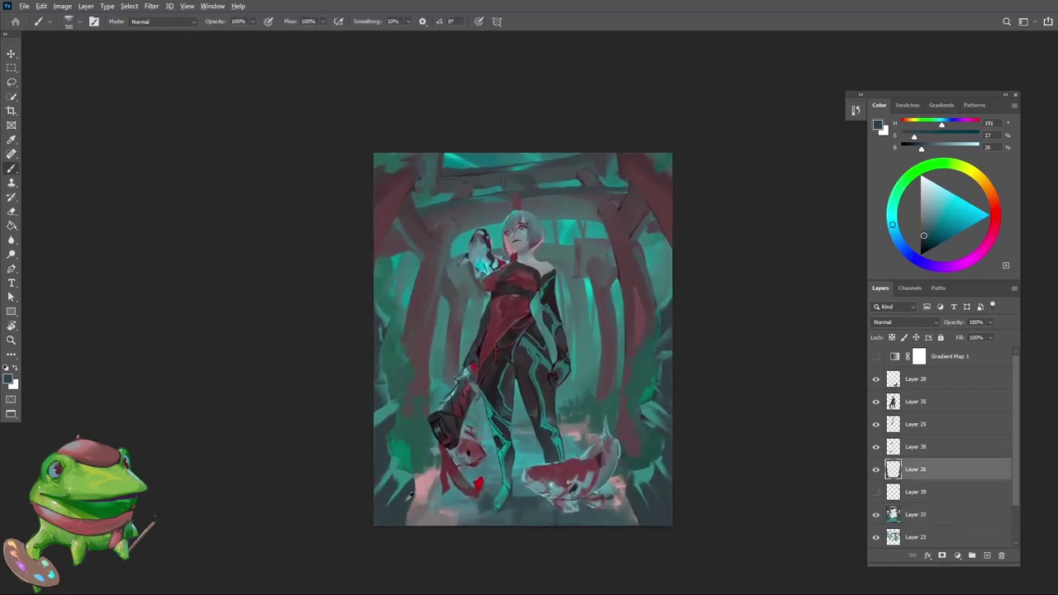
{"action": "left_click", "coordinate": [404, 503], "text": "alt"}
{"action": "mouse_move", "coordinate": [401, 487]}
{"action": "left_mouse_down"}
{"action": "mouse_move", "coordinate": [395, 536]}
{"action": "mouse_move", "coordinate": [386, 528]}
{"action": "mouse_move", "coordinate": [396, 499]}
{"action": "left_mouse_up"}
{"action": "left_click", "coordinate": [381, 470], "text": "alt"}
{"action": "mouse_move", "coordinate": [586, 499]}
{"action": "left_mouse_down"}
{"action": "mouse_move", "coordinate": [603, 501]}
{"action": "mouse_move", "coordinate": [554, 542]}
{"action": "mouse_move", "coordinate": [602, 502]}
{"action": "left_mouse_up"}
{"action": "left_click", "coordinate": [603, 478], "text": "alt"}
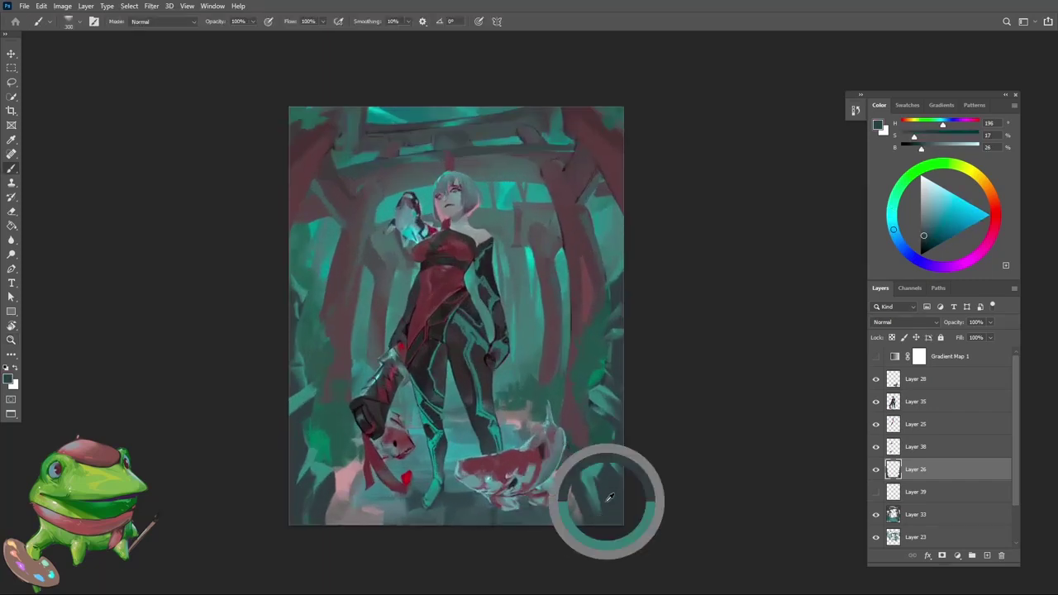
{"action": "mouse_move", "coordinate": [419, 485]}
{"action": "left_mouse_down"}
{"action": "mouse_move", "coordinate": [407, 476]}
{"action": "mouse_move", "coordinate": [417, 464]}
{"action": "mouse_move", "coordinate": [390, 467]}
{"action": "mouse_move", "coordinate": [415, 467]}
{"action": "mouse_move", "coordinate": [403, 453]}
{"action": "mouse_move", "coordinate": [413, 477]}
{"action": "left_mouse_up"}
Step: Brush sampled muted red-brown over the foreground foliage at the sides with a very large brush
{"action": "left_click", "coordinate": [392, 341], "text": "alt"}
{"action": "key", "text": "b"}
{"action": "key", "text": "z"}
{"action": "key", "text": "b"}
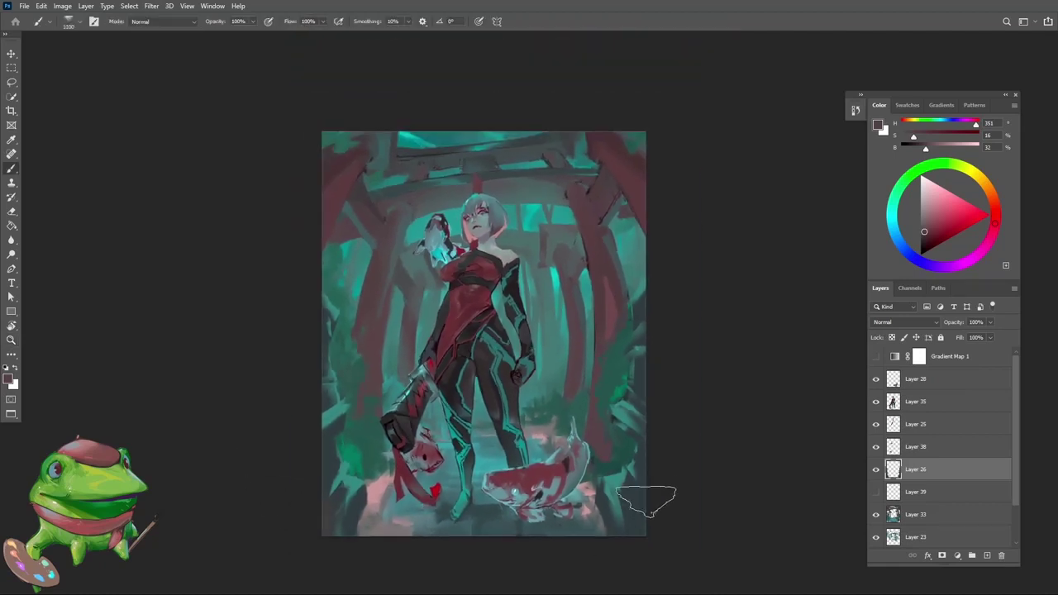
{"action": "key", "text": "bracketright"}
{"action": "key", "text": "bracketright"}
{"action": "key", "text": "bracketright"}
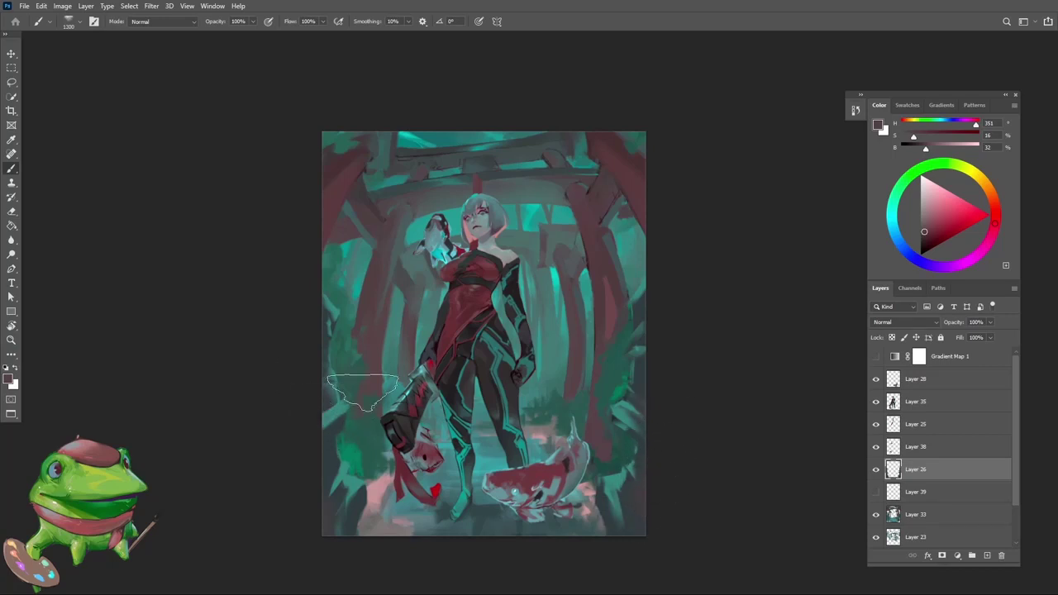
{"action": "left_click_drag", "start_coordinate": [448, 436], "coordinate": [461, 453]}
{"action": "key", "text": "z"}
{"action": "left_click_drag", "start_coordinate": [502, 506], "coordinate": [523, 506]}
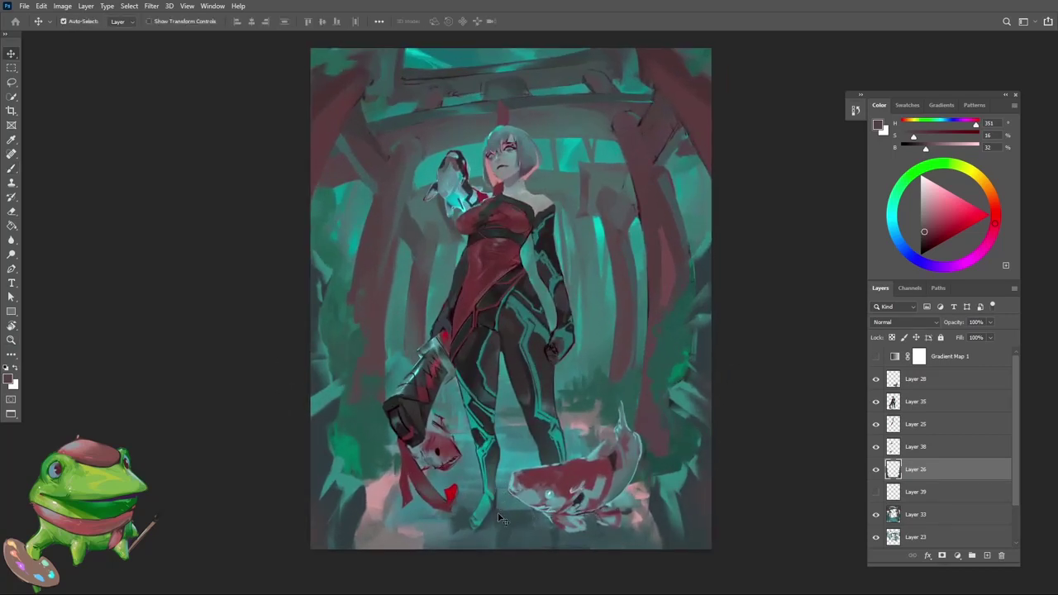
Step: Paint a crisp dark teal step edge between the foot and the koi on Layer 33 with a much smaller brush
{"action": "left_click", "coordinate": [506, 519], "text": "ctrl"}
{"action": "left_click", "coordinate": [506, 514], "text": "alt"}
{"action": "key", "text": "bracketleft"}
{"action": "key", "text": "bracketleft"}
{"action": "key", "text": "bracketleft"}
{"action": "key", "text": "bracketleft"}
{"action": "key", "text": "bracketleft"}
{"action": "key", "text": "bracketleft"}
{"action": "key", "text": "bracketleft"}
{"action": "key", "text": "bracketleft"}
{"action": "key", "text": "bracketleft"}
{"action": "key", "text": "bracketleft"}
{"action": "key", "text": "bracketleft"}
{"action": "key", "text": "bracketleft"}
{"action": "key", "text": "bracketleft"}
{"action": "key", "text": "bracketleft"}
{"action": "key", "text": "bracketleft"}
{"action": "key", "text": "bracketleft"}
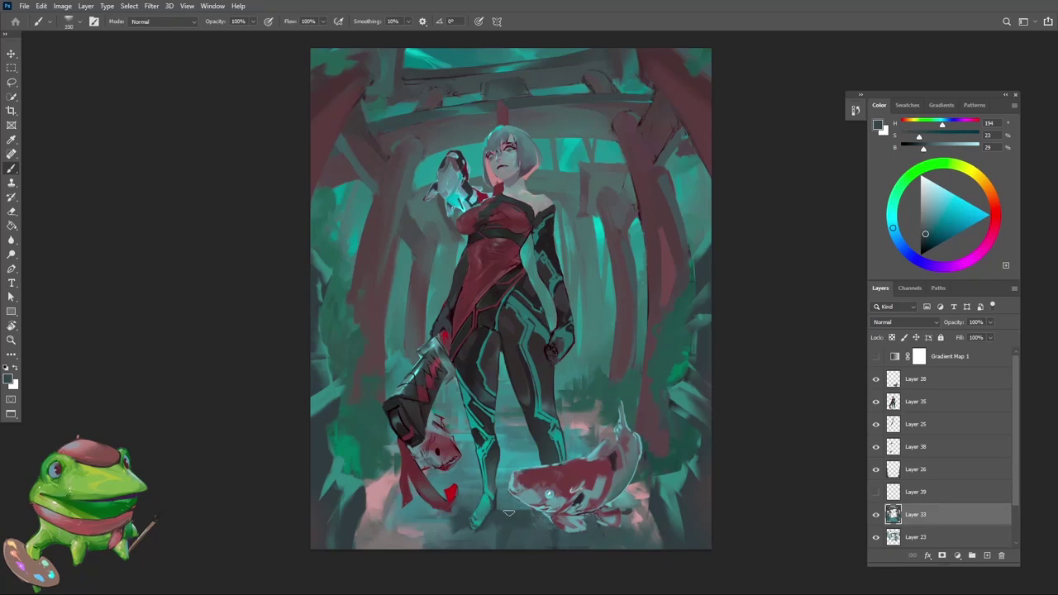
{"action": "left_click", "coordinate": [520, 507], "text": "alt"}
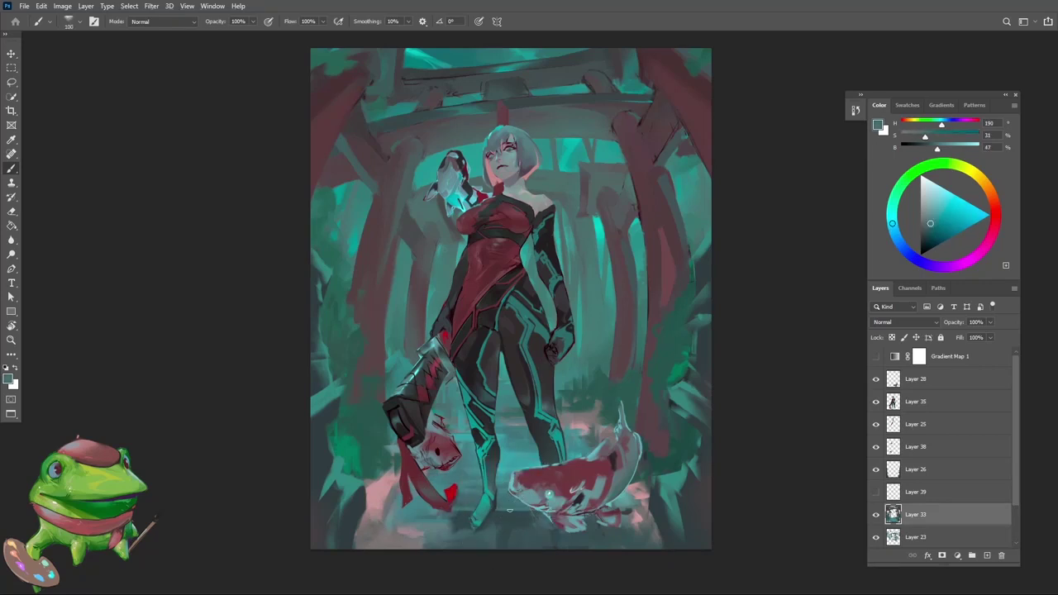
{"action": "left_click", "coordinate": [524, 503], "text": "alt"}
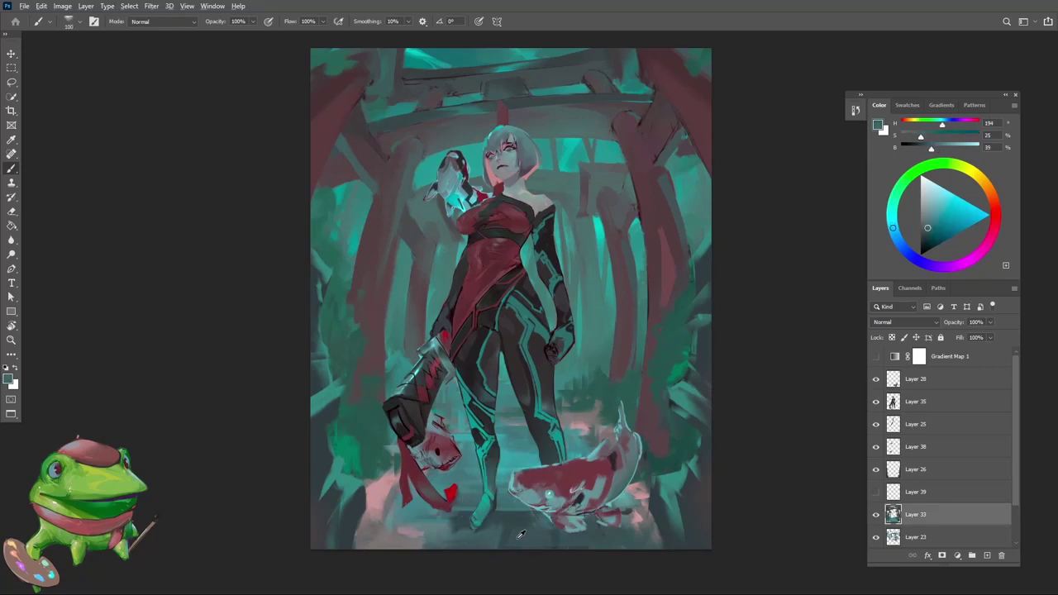
Step: Fill the step's front face with sampled dark teal and carry its edge across toward the hanging red ribbon
{"action": "left_click", "coordinate": [512, 532], "text": "alt"}
{"action": "left_click", "coordinate": [509, 532], "text": "alt"}
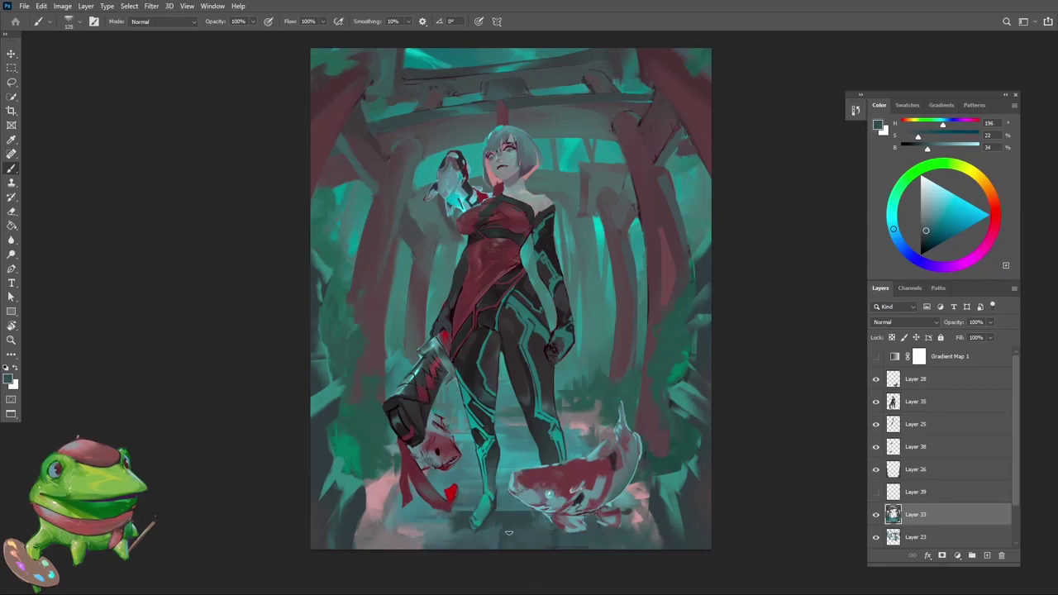
{"action": "key", "text": "ctrl+minus"}
{"action": "key", "text": "ctrl+equal"}
{"action": "left_click", "coordinate": [505, 513], "text": "alt"}
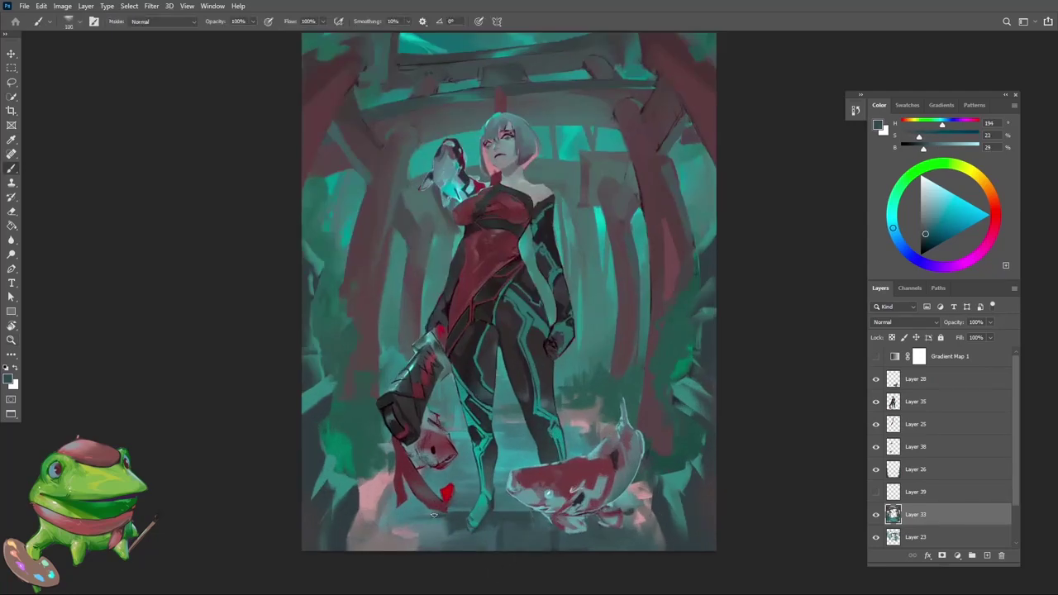
{"action": "key", "text": "bracketleft"}
{"action": "left_click_drag", "start_coordinate": [484, 482], "coordinate": [486, 491]}
{"action": "key", "text": "bracketleft"}
{"action": "key", "text": "bracketleft"}
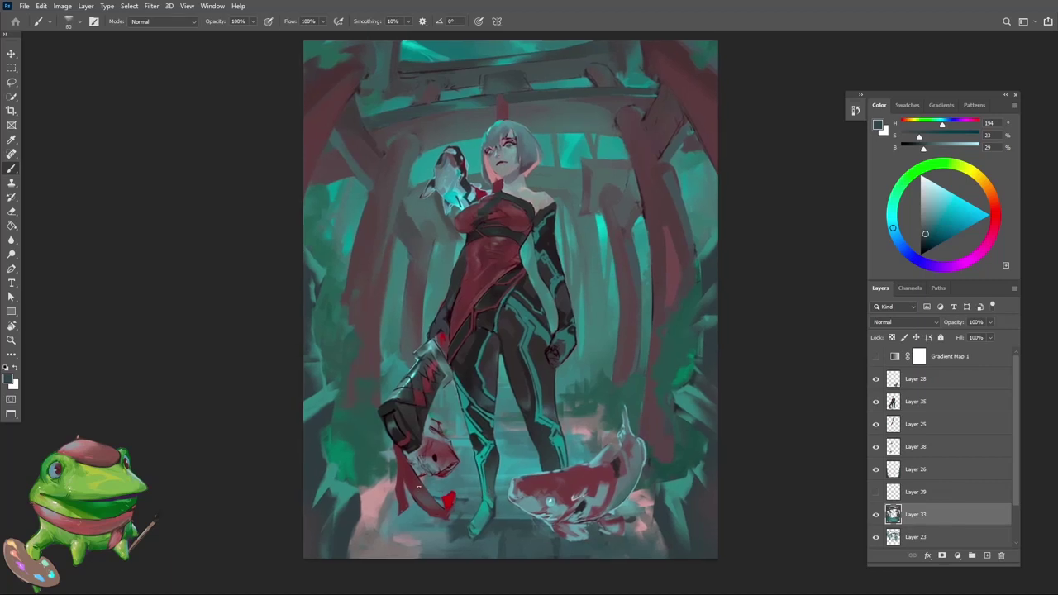
Step: Paint the joints and faces of the stone slabs around the foot with alternating sampled dark teal tones
{"action": "mouse_move", "coordinate": [561, 477]}
{"action": "left_mouse_down"}
{"action": "mouse_move", "coordinate": [552, 499]}
{"action": "mouse_move", "coordinate": [496, 463]}
{"action": "mouse_move", "coordinate": [564, 420]}
{"action": "mouse_move", "coordinate": [522, 430]}
{"action": "left_mouse_up"}
{"action": "key", "text": "z"}
{"action": "mouse_move", "coordinate": [499, 529]}
{"action": "left_mouse_down"}
{"action": "mouse_move", "coordinate": [476, 510]}
{"action": "mouse_move", "coordinate": [514, 510]}
{"action": "left_mouse_up"}
{"action": "key", "text": "b"}
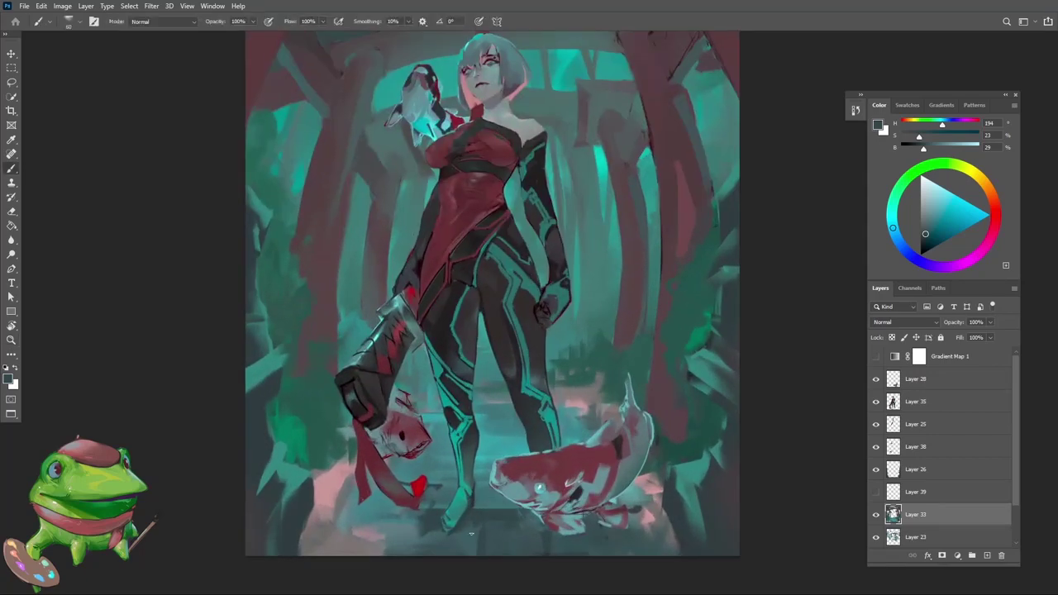
{"action": "left_click", "coordinate": [472, 543], "text": "alt"}
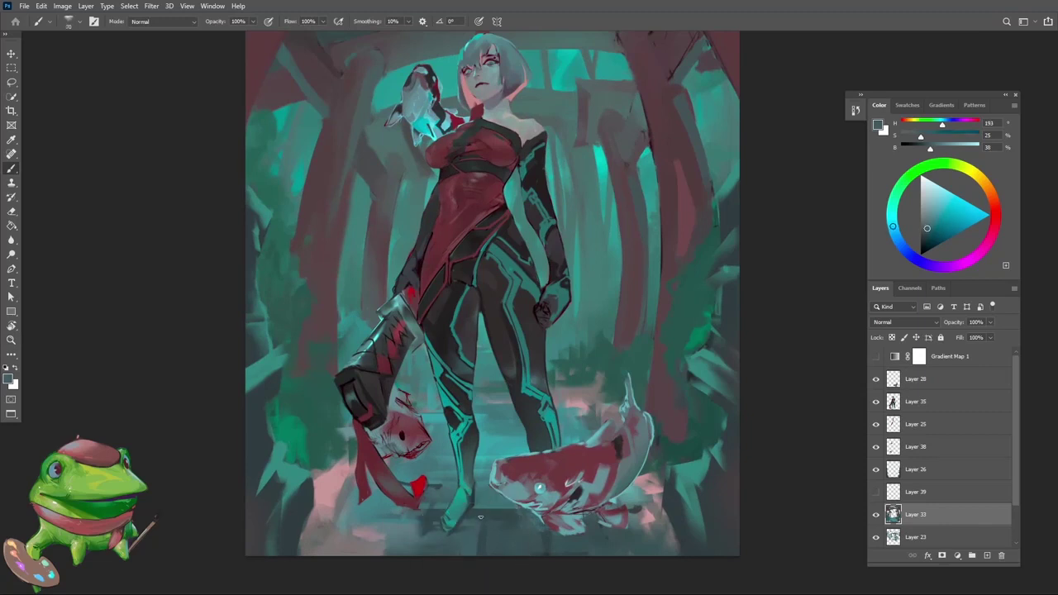
{"action": "left_click", "coordinate": [426, 527], "text": "alt"}
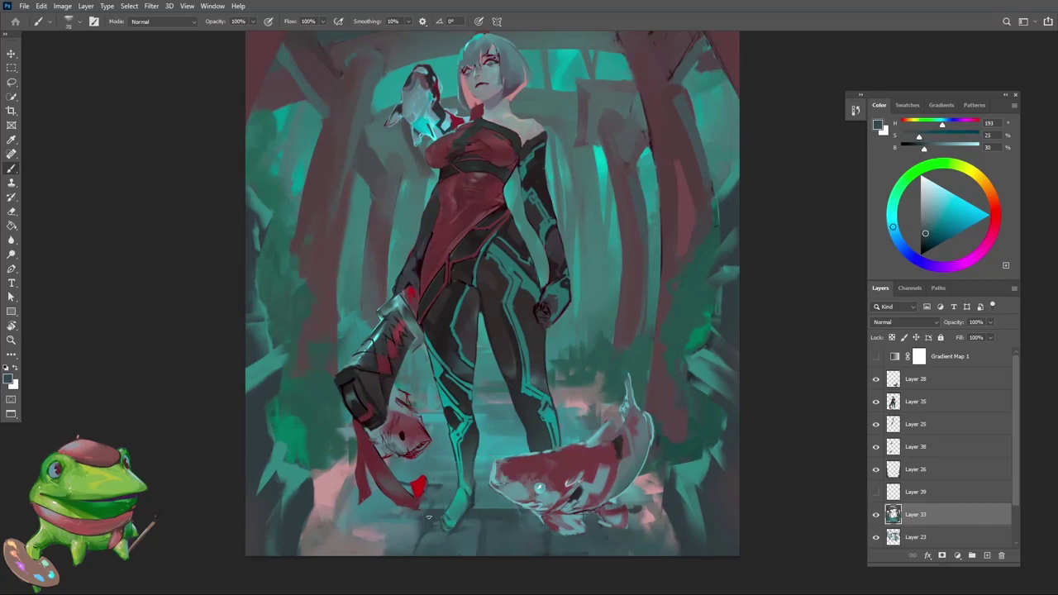
{"action": "left_click_drag", "start_coordinate": [385, 519], "coordinate": [351, 522]}
{"action": "mouse_move", "coordinate": [459, 534]}
{"action": "left_mouse_down"}
{"action": "mouse_move", "coordinate": [474, 531]}
{"action": "mouse_move", "coordinate": [487, 501]}
{"action": "mouse_move", "coordinate": [478, 531]}
{"action": "left_mouse_up"}
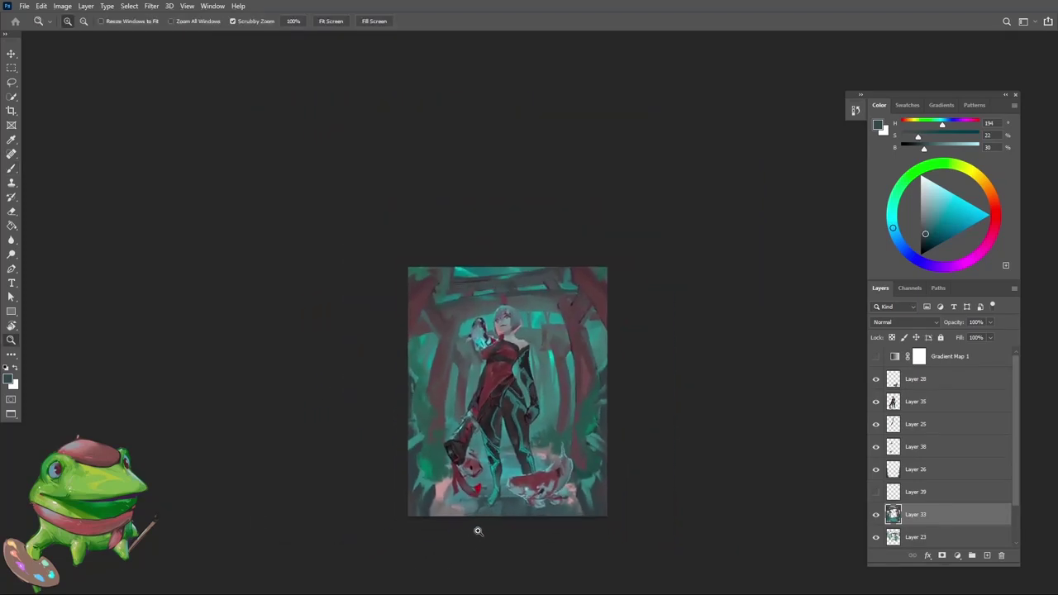
{"action": "key", "text": "ctrl+0"}
Step: Reshape the heel of the front foot on Layer 35 with near-black sampled from the leg, and check it against the whole figure
{"action": "key", "text": "v"}
{"action": "mouse_move", "coordinate": [509, 492]}
{"action": "left_mouse_down"}
{"action": "mouse_move", "coordinate": [520, 461]}
{"action": "mouse_move", "coordinate": [509, 426]}
{"action": "left_mouse_up"}
{"action": "key", "text": "b"}
{"action": "left_click", "coordinate": [438, 270], "text": "alt"}
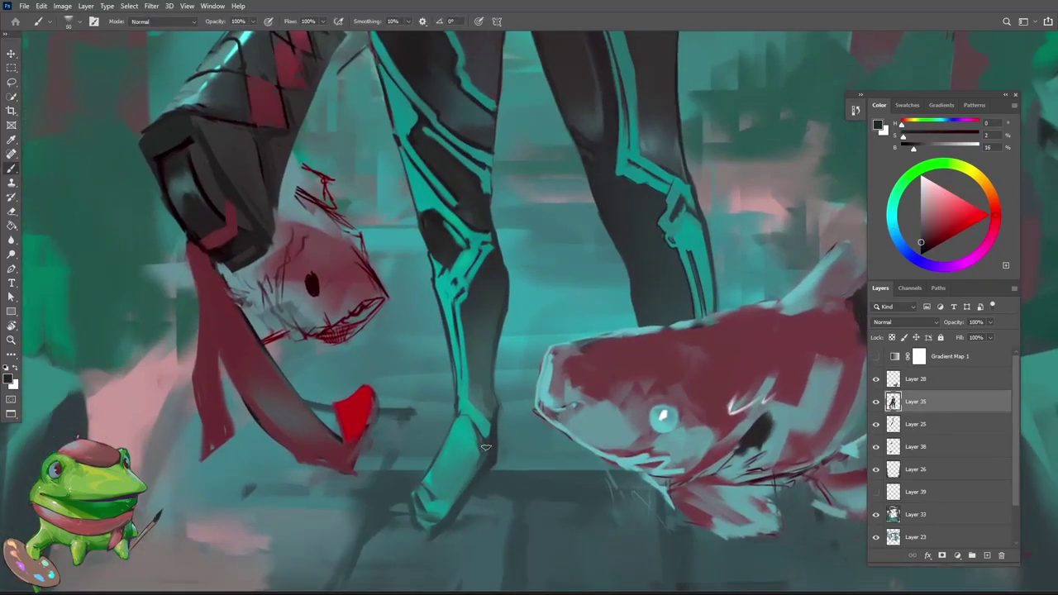
{"action": "scroll", "coordinate": [492, 444], "scroll_direction": "up", "scroll_amount": 2}
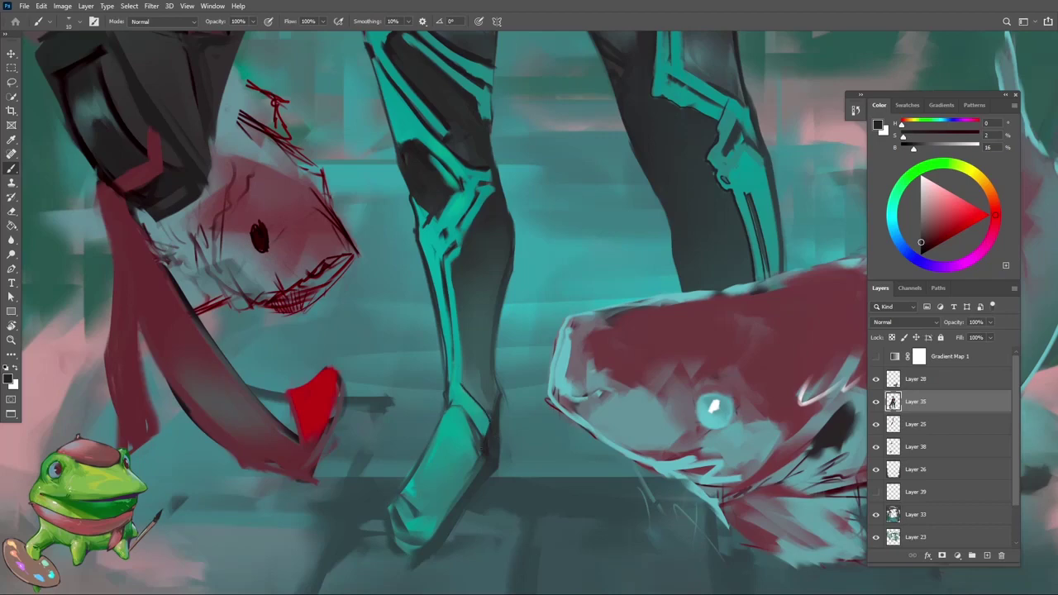
{"action": "left_click", "coordinate": [486, 430], "text": "alt"}
{"action": "left_click", "coordinate": [484, 437], "text": "alt"}
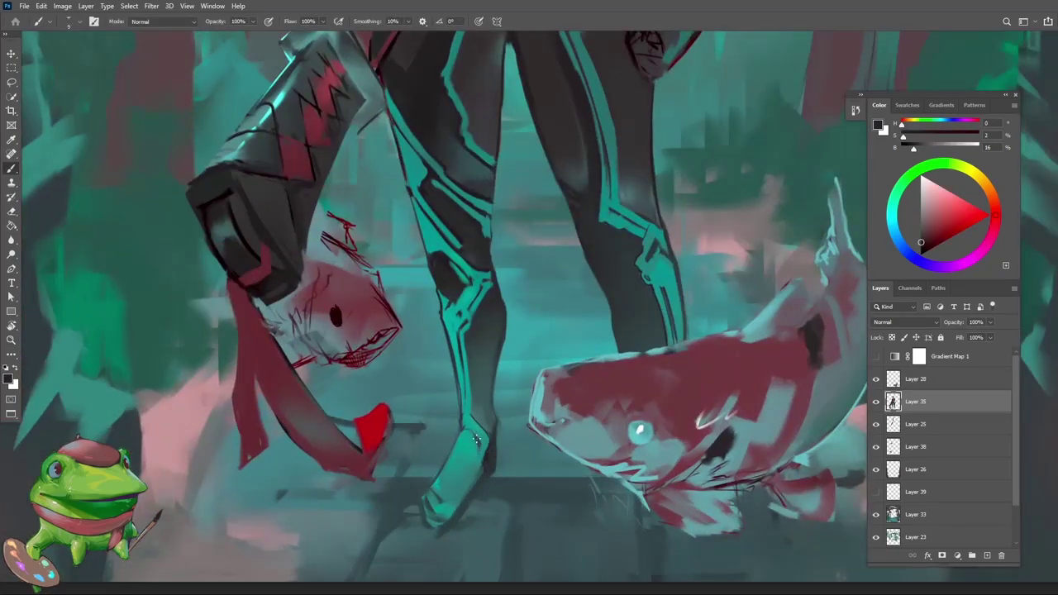
{"action": "key", "text": "z"}
{"action": "mouse_move", "coordinate": [478, 447]}
{"action": "left_mouse_down"}
{"action": "mouse_move", "coordinate": [447, 497]}
{"action": "mouse_move", "coordinate": [471, 475]}
{"action": "mouse_move", "coordinate": [468, 397]}
{"action": "mouse_move", "coordinate": [511, 255]}
{"action": "mouse_move", "coordinate": [486, 424]}
{"action": "mouse_move", "coordinate": [495, 363]}
{"action": "left_mouse_up"}
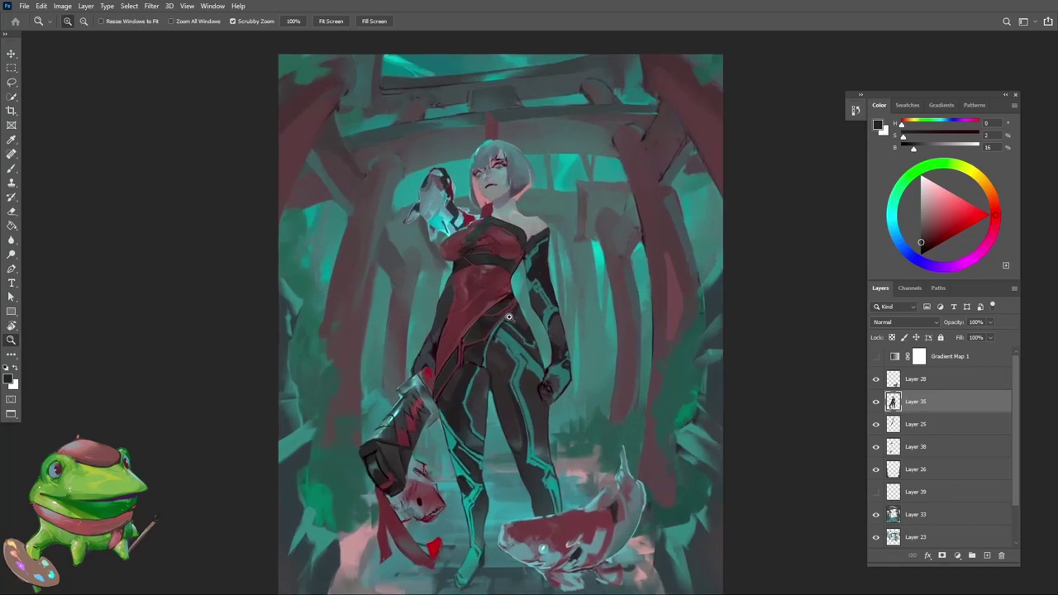
{"action": "left_click_drag", "start_coordinate": [506, 320], "coordinate": [500, 328]}
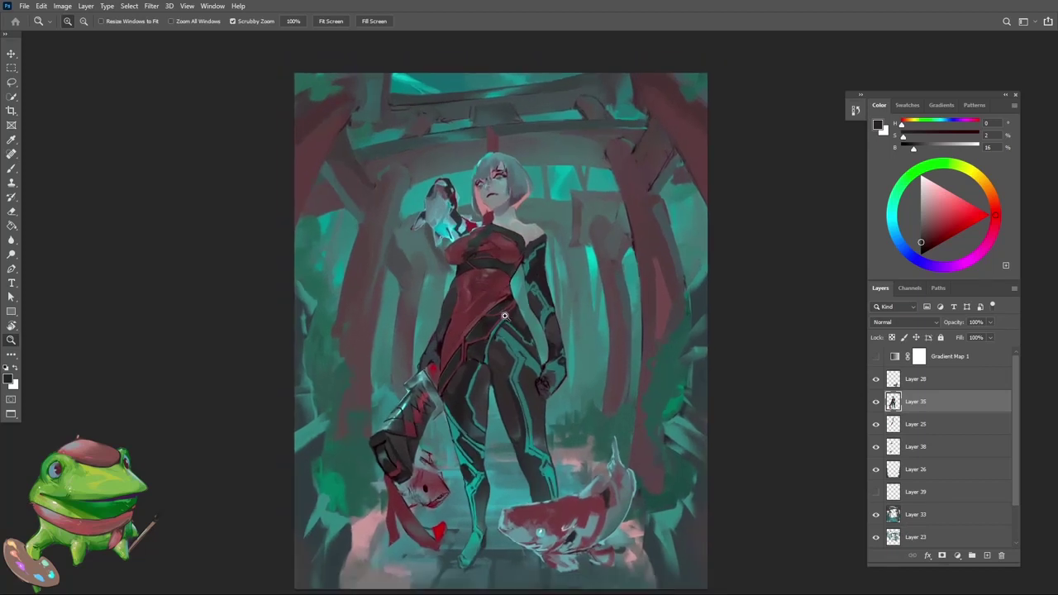
{"action": "left_click", "coordinate": [512, 312], "text": "alt"}
{"action": "left_click", "coordinate": [504, 329], "text": "alt"}
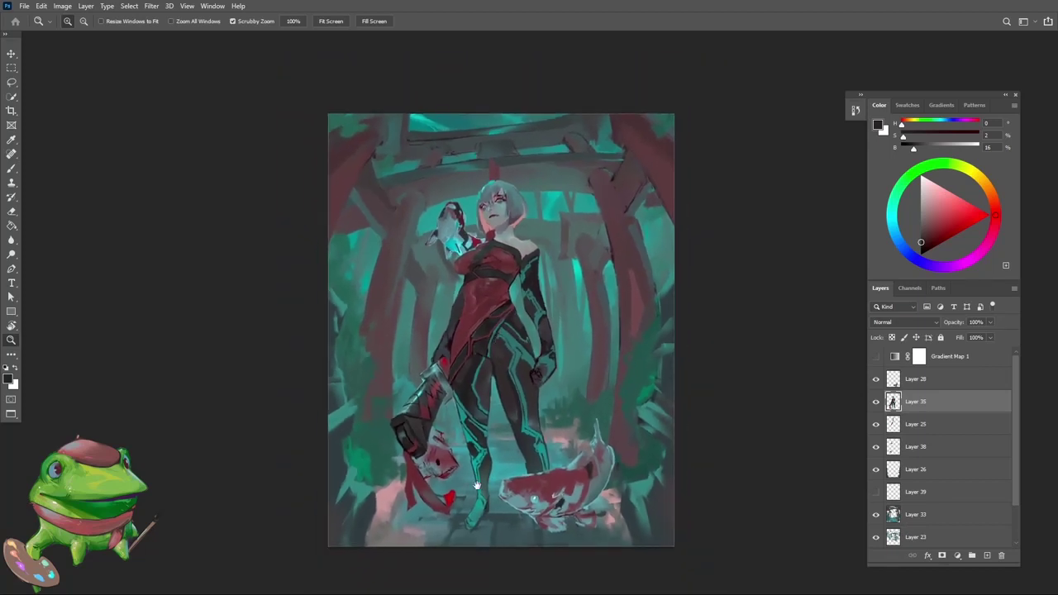
Step: Darken the toe and underside of the front foot on Layer 35 with near-black
{"action": "scroll", "coordinate": [471, 475], "scroll_direction": "down", "scroll_amount": 1}
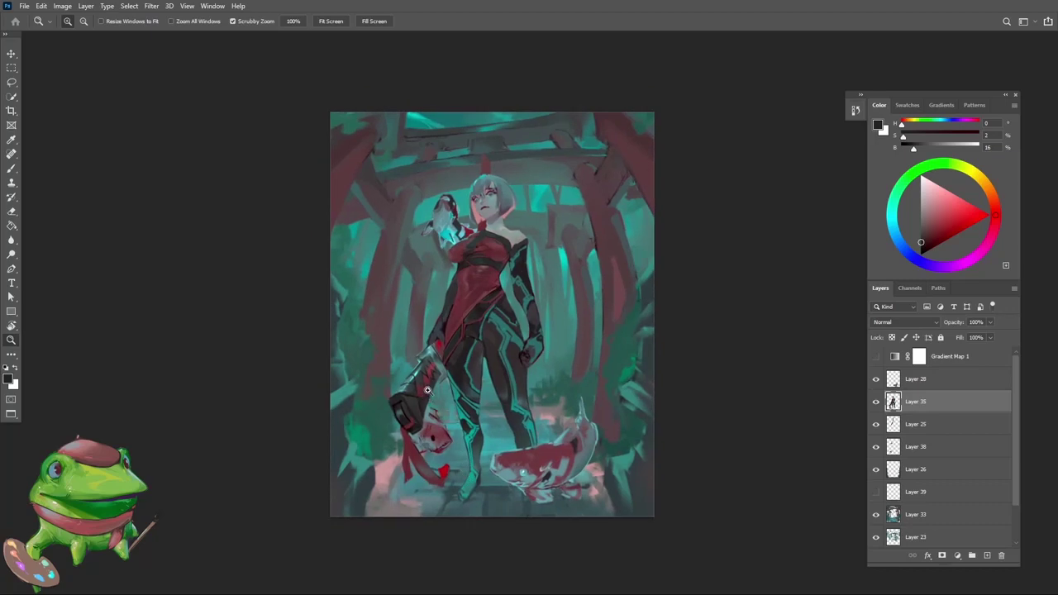
{"action": "left_click", "coordinate": [430, 395]}
{"action": "mouse_move", "coordinate": [494, 478]}
{"action": "left_mouse_down"}
{"action": "mouse_move", "coordinate": [483, 464]}
{"action": "mouse_move", "coordinate": [546, 494]}
{"action": "left_mouse_up"}
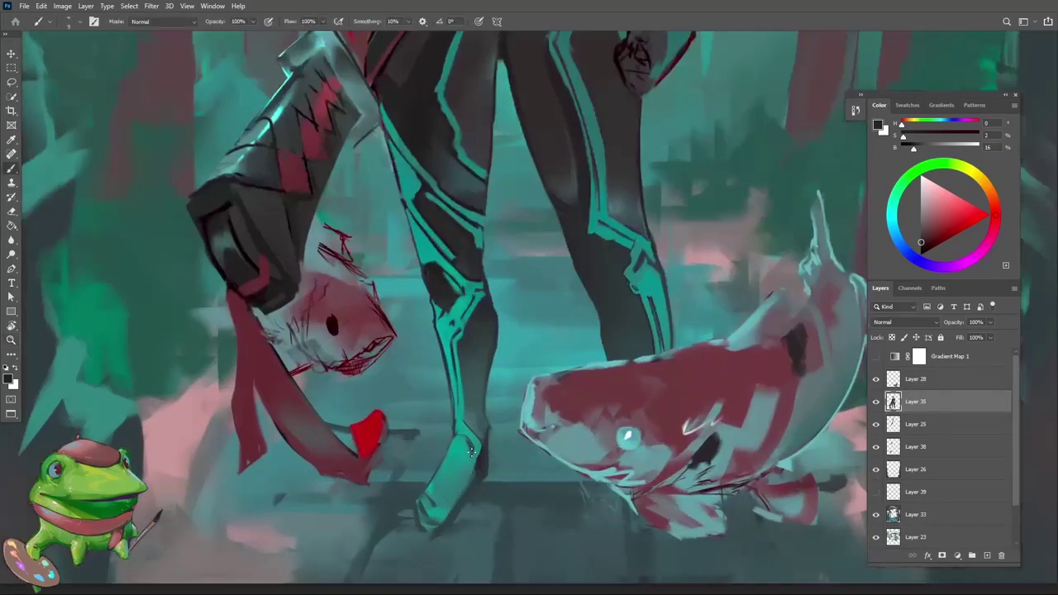
{"action": "scroll", "coordinate": [431, 496], "scroll_direction": "up", "scroll_amount": 1}
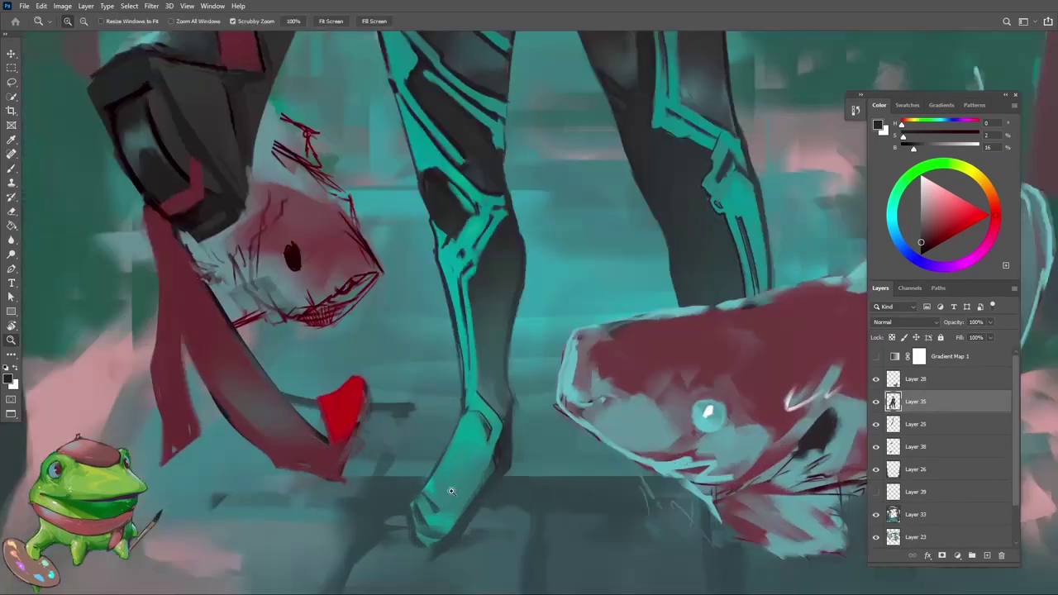
{"action": "left_click_drag", "start_coordinate": [446, 533], "coordinate": [498, 456]}
{"action": "mouse_move", "coordinate": [422, 497]}
{"action": "left_mouse_down"}
{"action": "mouse_move", "coordinate": [490, 536]}
{"action": "mouse_move", "coordinate": [490, 507]}
{"action": "mouse_move", "coordinate": [445, 538]}
{"action": "mouse_move", "coordinate": [437, 532]}
{"action": "mouse_move", "coordinate": [446, 549]}
{"action": "mouse_move", "coordinate": [445, 538]}
{"action": "mouse_move", "coordinate": [457, 546]}
{"action": "mouse_move", "coordinate": [462, 520]}
{"action": "mouse_move", "coordinate": [434, 520]}
{"action": "mouse_move", "coordinate": [462, 544]}
{"action": "left_mouse_up"}
{"action": "left_click", "coordinate": [490, 536]}
{"action": "key", "text": "b"}
{"action": "left_click", "coordinate": [464, 516], "text": "alt"}
{"action": "left_click", "coordinate": [452, 543], "text": "alt"}
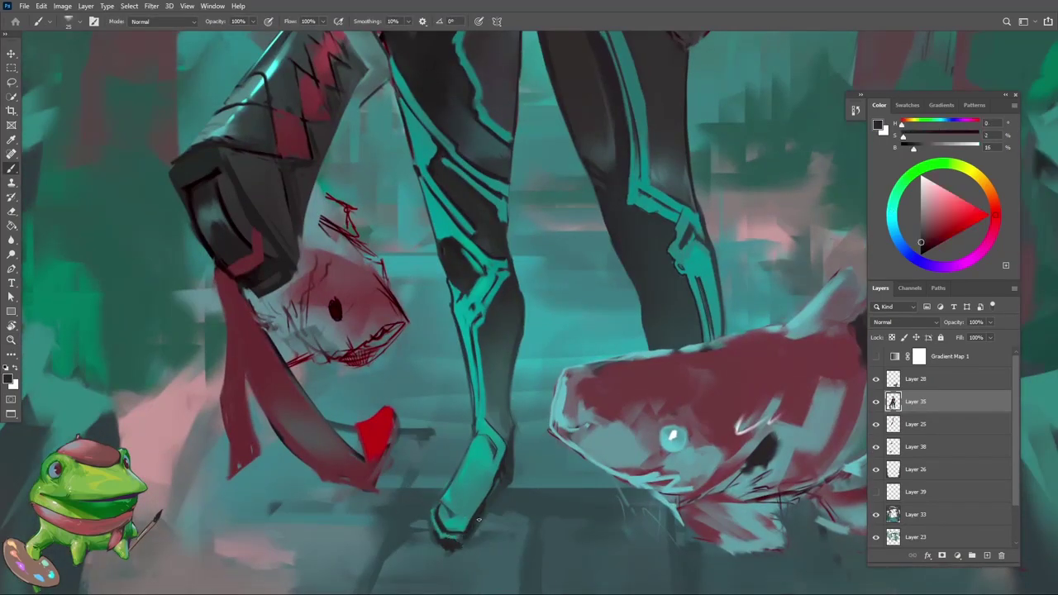
Step: Mirror the canvas horizontally to check the whole figure, and make Layer 33 active
{"action": "key", "text": "z"}
{"action": "left_click_drag", "start_coordinate": [499, 488], "coordinate": [449, 585]}
{"action": "left_click_drag", "start_coordinate": [538, 500], "coordinate": [473, 557]}
{"action": "key", "text": "ctrl+shift+h"}
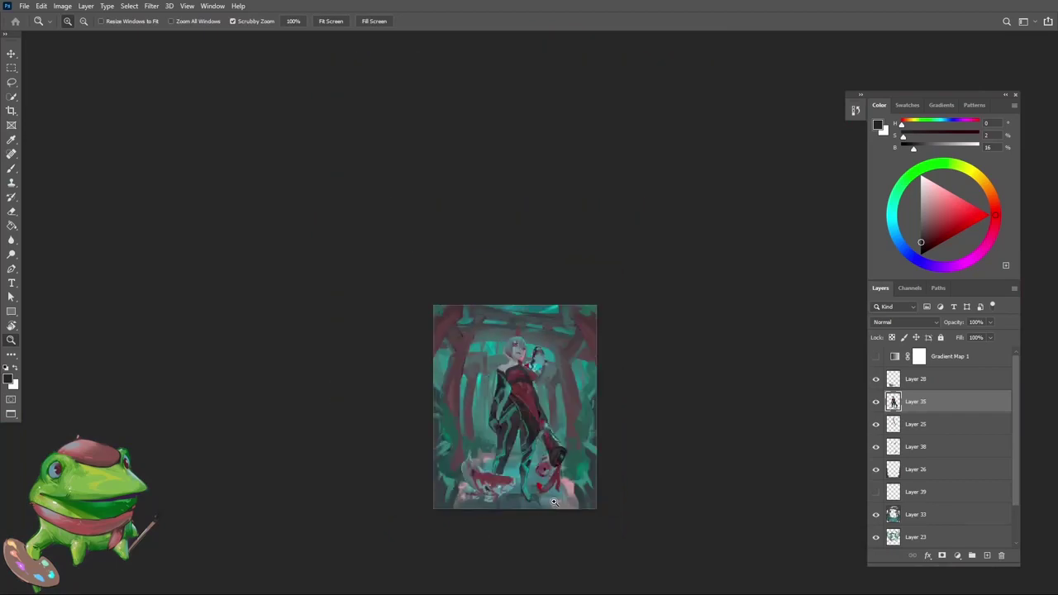
{"action": "mouse_move", "coordinate": [541, 499]}
{"action": "left_mouse_down"}
{"action": "mouse_move", "coordinate": [567, 494]}
{"action": "mouse_move", "coordinate": [495, 526]}
{"action": "mouse_move", "coordinate": [565, 479]}
{"action": "left_mouse_up"}
{"action": "left_click", "coordinate": [546, 511], "text": "ctrl"}
Step: Paint joints between the stone slabs around the front foot with sampled dark teal and a slightly larger brush
{"action": "key", "text": "b"}
{"action": "left_click", "coordinate": [538, 513], "text": "alt"}
{"action": "key", "text": "z"}
{"action": "key", "text": "b"}
{"action": "key", "text": "bracketright"}
{"action": "left_click", "coordinate": [535, 476], "text": "alt"}
{"action": "left_click", "coordinate": [524, 469], "text": "alt"}
{"action": "key", "text": "z"}
{"action": "mouse_move", "coordinate": [491, 491]}
{"action": "left_mouse_down"}
{"action": "mouse_move", "coordinate": [461, 548]}
{"action": "mouse_move", "coordinate": [445, 552]}
{"action": "left_mouse_up"}
{"action": "mouse_move", "coordinate": [504, 498]}
{"action": "left_mouse_down"}
{"action": "mouse_move", "coordinate": [517, 520]}
{"action": "mouse_move", "coordinate": [525, 499]}
{"action": "left_mouse_up"}
{"action": "key", "text": "b"}
{"action": "key", "text": "b"}
{"action": "left_click", "coordinate": [524, 498], "text": "alt"}
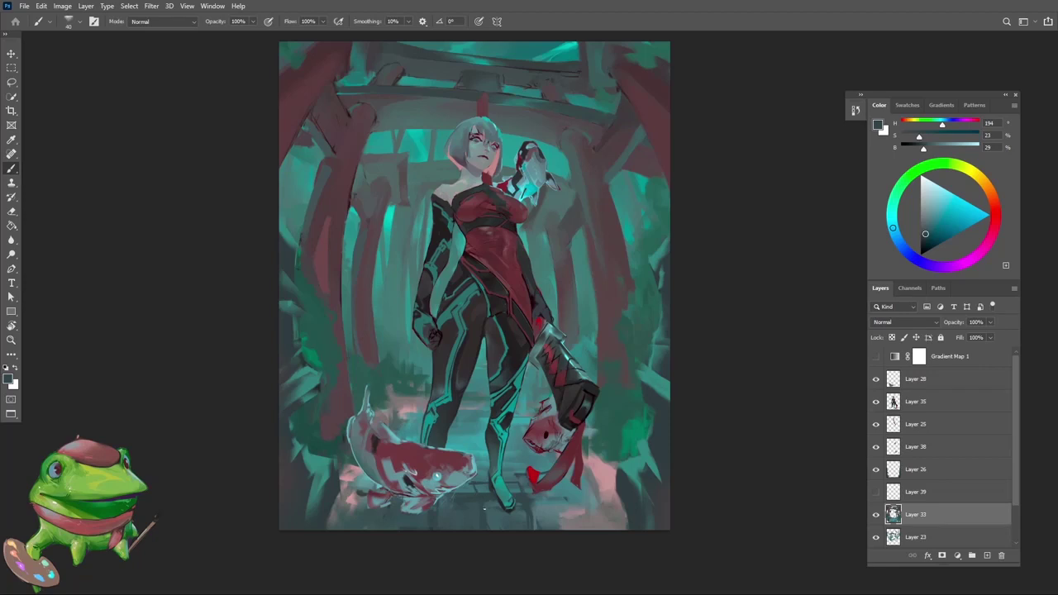
Step: Outline a stone slab's edge in dark teal over the pink ground below the red ribbon, and check it at reduced size
{"action": "mouse_move", "coordinate": [538, 510]}
{"action": "left_mouse_down"}
{"action": "mouse_move", "coordinate": [591, 505]}
{"action": "mouse_move", "coordinate": [566, 499]}
{"action": "mouse_move", "coordinate": [571, 550]}
{"action": "left_mouse_up"}
{"action": "key", "text": "z"}
{"action": "left_click_drag", "start_coordinate": [590, 511], "coordinate": [588, 500]}
{"action": "key", "text": "b"}
{"action": "scroll", "coordinate": [519, 500], "scroll_direction": "up", "scroll_amount": 2}
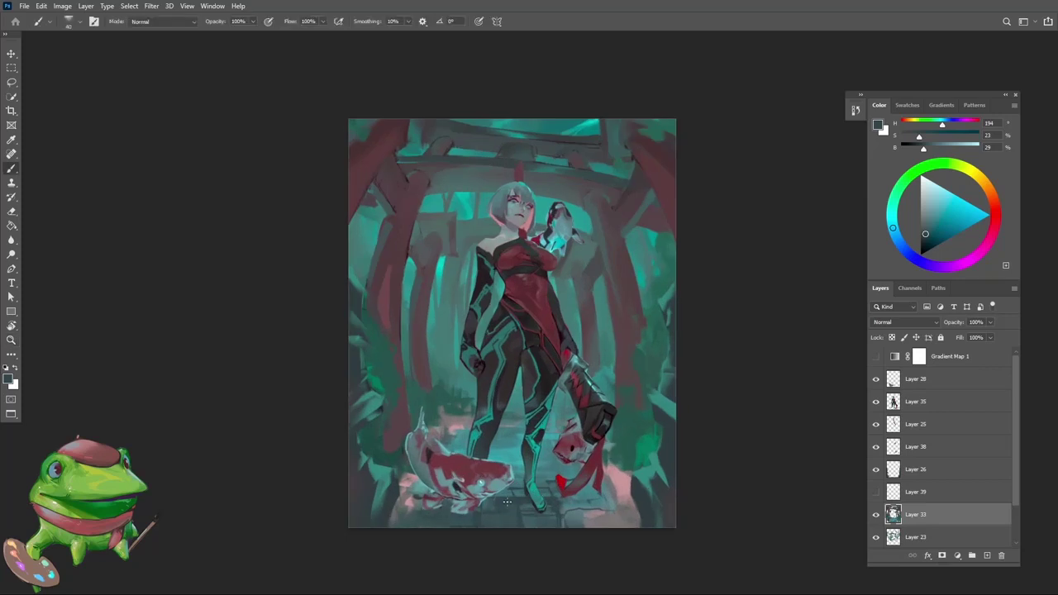
{"action": "scroll", "coordinate": [479, 483], "scroll_direction": "down", "scroll_amount": 2}
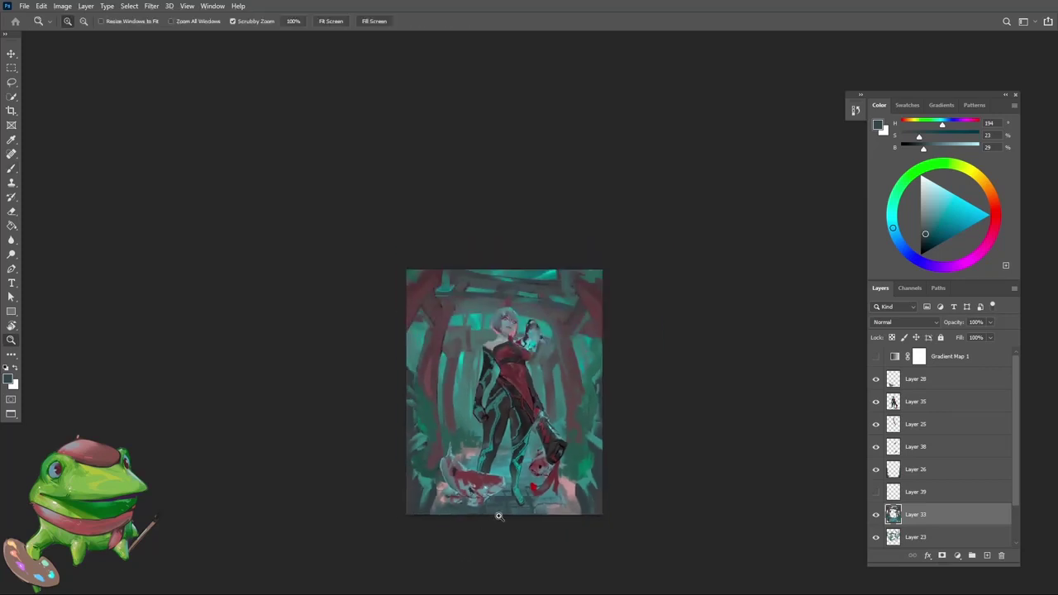
{"action": "scroll", "coordinate": [496, 515], "scroll_direction": "up", "scroll_amount": 3}
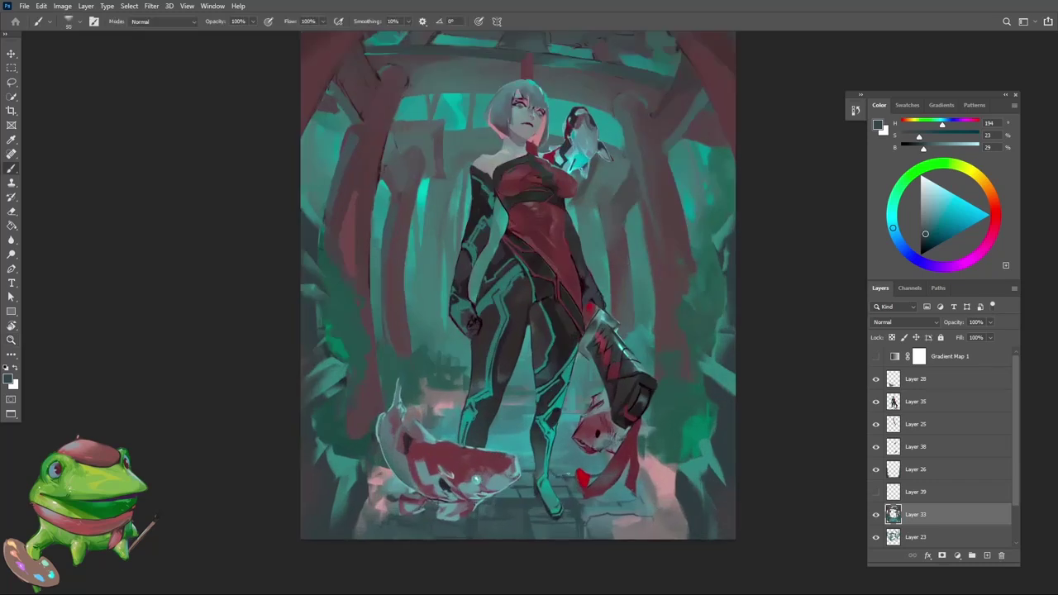
Step: Rotate the view to paint dark teal joints across the slabs between the front foot and the hanging fish, and level it again
{"action": "mouse_move", "coordinate": [574, 472]}
{"action": "left_mouse_down"}
{"action": "mouse_move", "coordinate": [579, 462]}
{"action": "mouse_move", "coordinate": [552, 459]}
{"action": "left_mouse_up"}
{"action": "mouse_move", "coordinate": [529, 447]}
{"action": "left_mouse_down"}
{"action": "mouse_move", "coordinate": [491, 441]}
{"action": "mouse_move", "coordinate": [450, 519]}
{"action": "left_mouse_up"}
{"action": "key", "text": "r"}
{"action": "left_click_drag", "start_coordinate": [607, 381], "coordinate": [645, 319]}
{"action": "left_click_drag", "start_coordinate": [569, 421], "coordinate": [620, 438]}
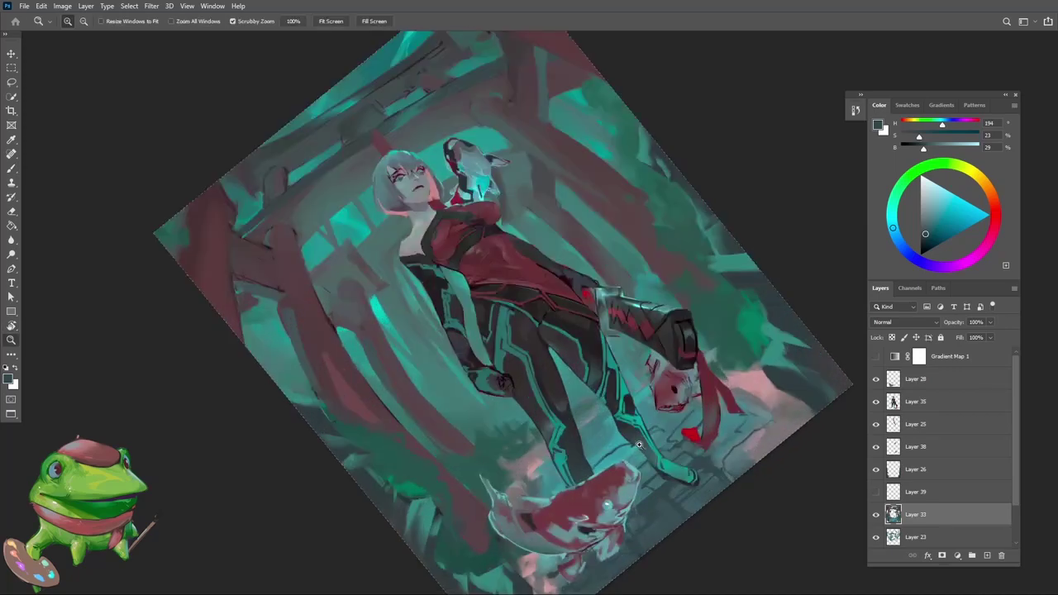
{"action": "left_click", "coordinate": [623, 438], "text": "alt"}
{"action": "scroll", "coordinate": [637, 448], "scroll_direction": "up", "scroll_amount": 3}
{"action": "left_click", "coordinate": [669, 438], "text": "alt"}
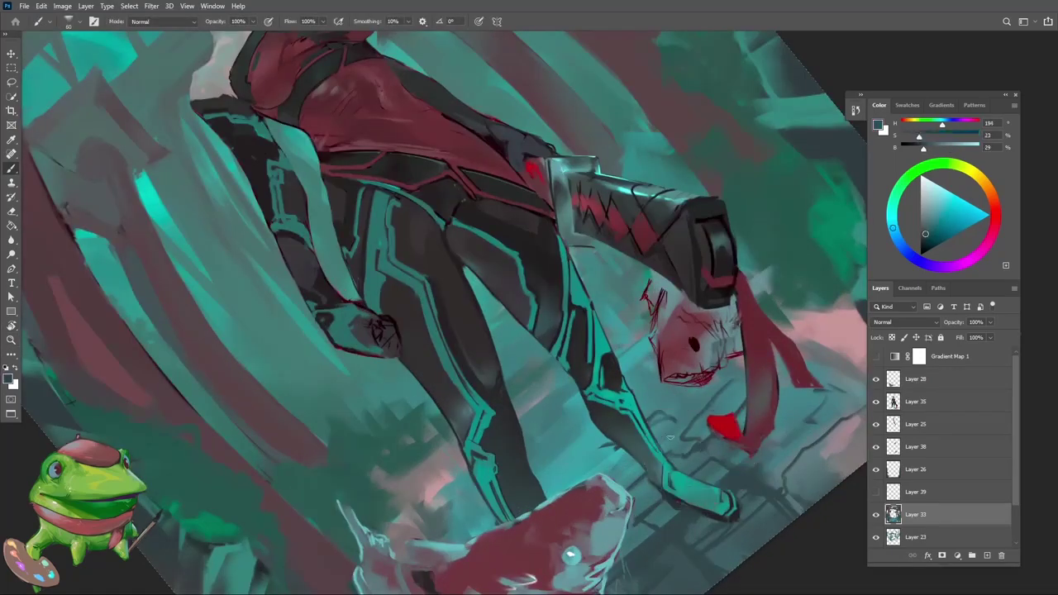
{"action": "mouse_move", "coordinate": [602, 454]}
{"action": "left_mouse_down"}
{"action": "mouse_move", "coordinate": [552, 493]}
{"action": "mouse_move", "coordinate": [553, 480]}
{"action": "mouse_move", "coordinate": [522, 488]}
{"action": "left_mouse_up"}
{"action": "key", "text": "Escape"}
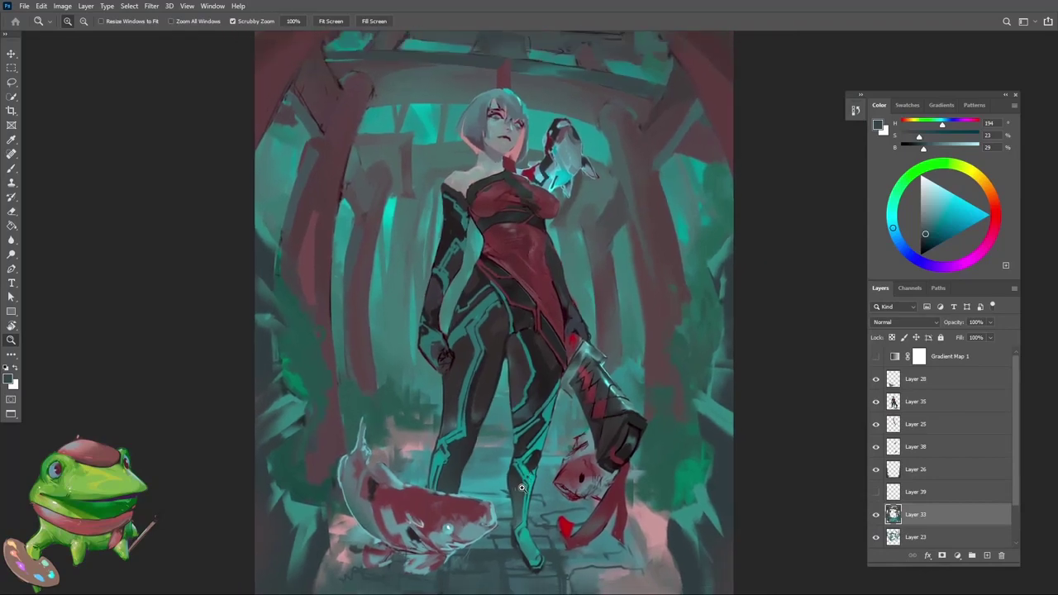
Step: Refine the paving up the path behind the legs with sampled teal, and flip the canvas back horizontally
{"action": "left_click", "coordinate": [519, 494], "text": "alt"}
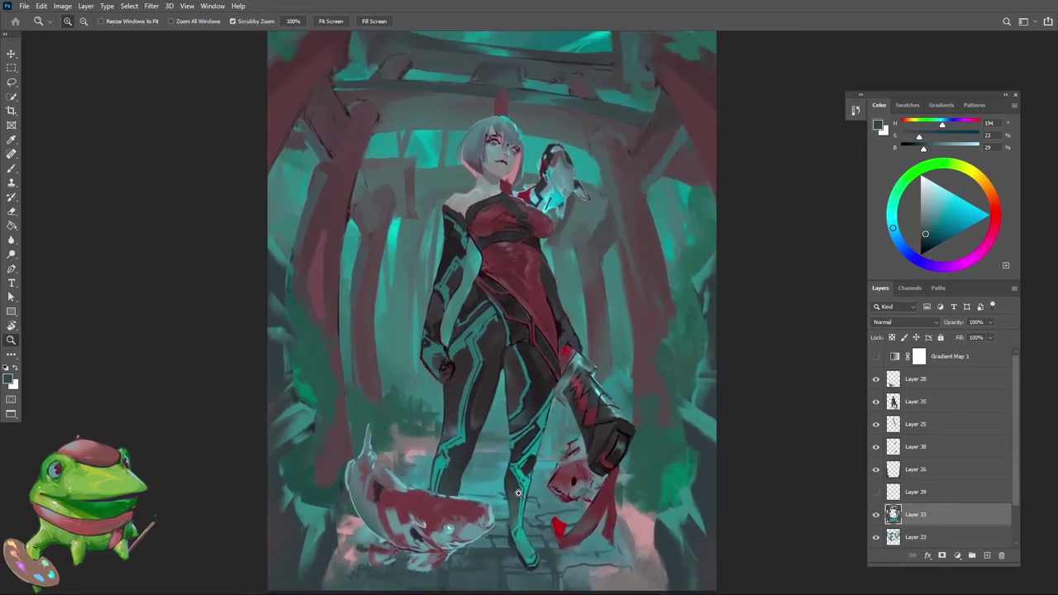
{"action": "left_click_drag", "start_coordinate": [526, 503], "coordinate": [515, 480]}
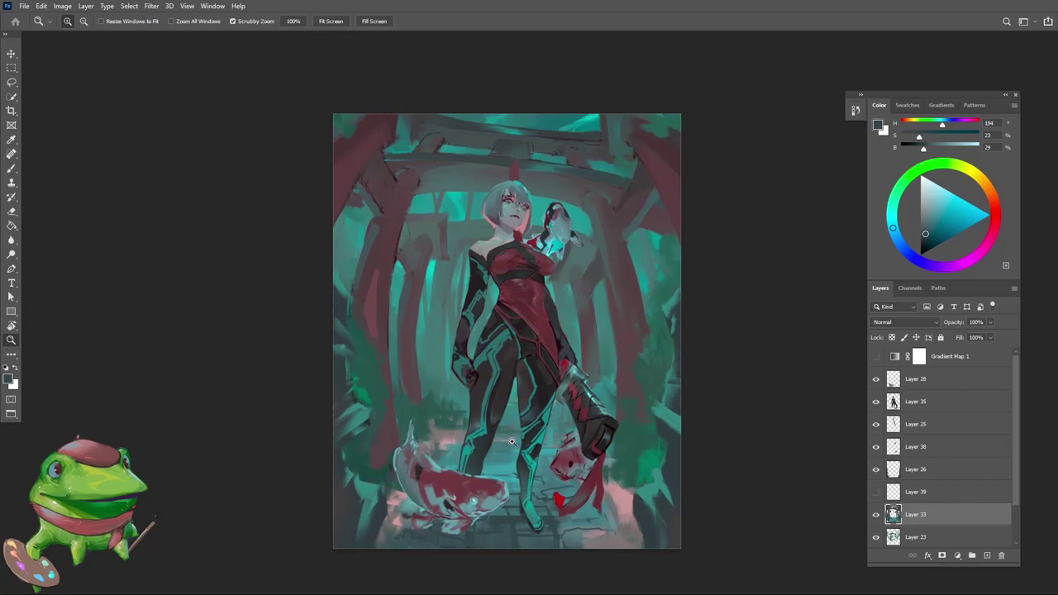
{"action": "scroll", "coordinate": [512, 442], "scroll_direction": "up", "scroll_amount": 1}
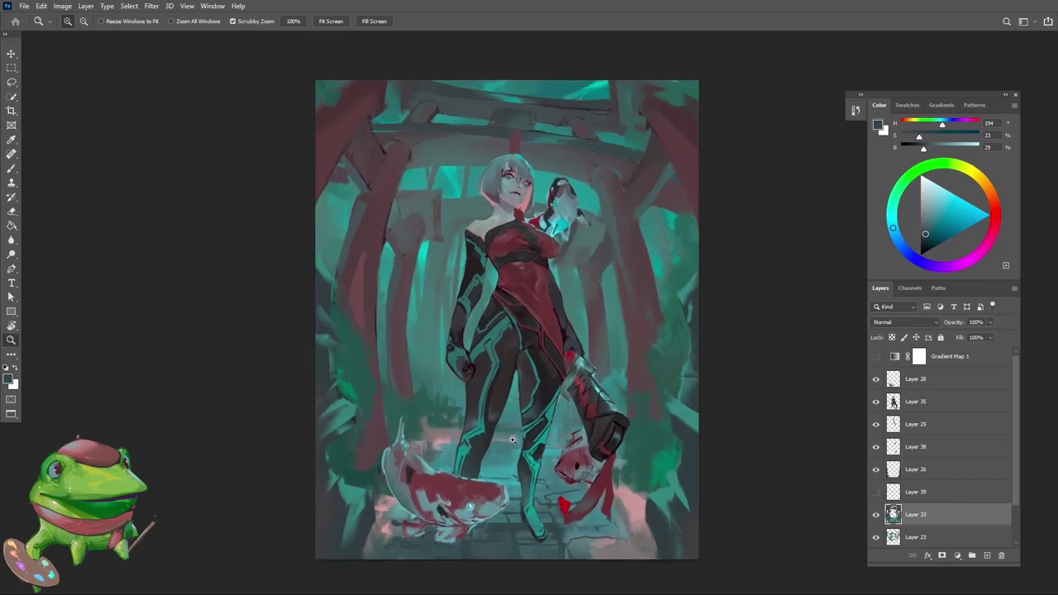
{"action": "scroll", "coordinate": [505, 450], "scroll_direction": "up", "scroll_amount": 1}
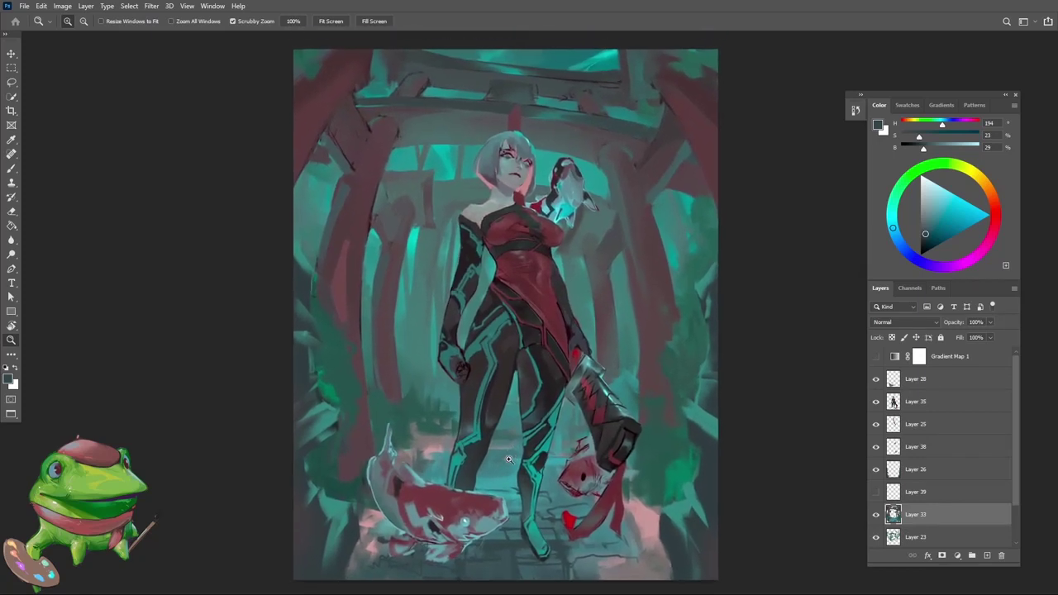
{"action": "mouse_move", "coordinate": [509, 459]}
{"action": "left_mouse_down"}
{"action": "mouse_move", "coordinate": [537, 481]}
{"action": "mouse_move", "coordinate": [517, 493]}
{"action": "left_mouse_up"}
{"action": "key", "text": "b"}
{"action": "left_click", "coordinate": [496, 493], "text": "alt"}
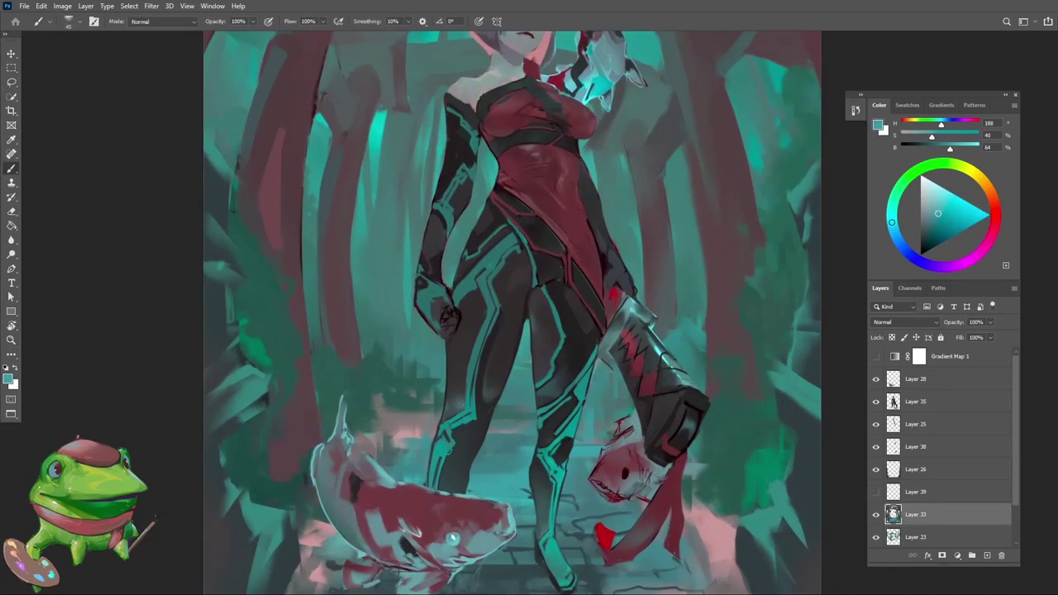
{"action": "key", "text": "z"}
{"action": "key", "text": "ctrl+0"}
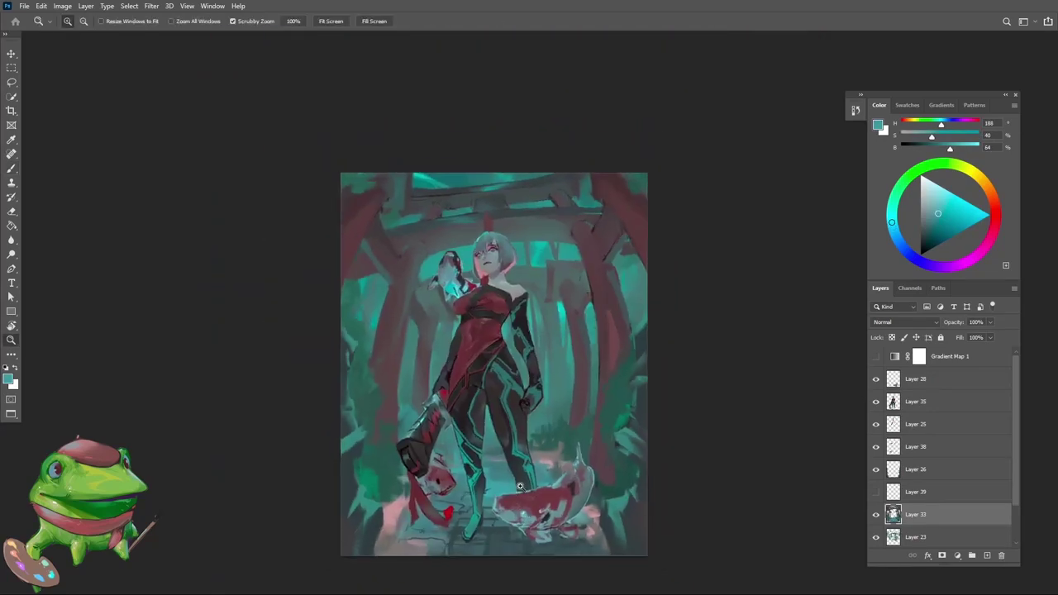
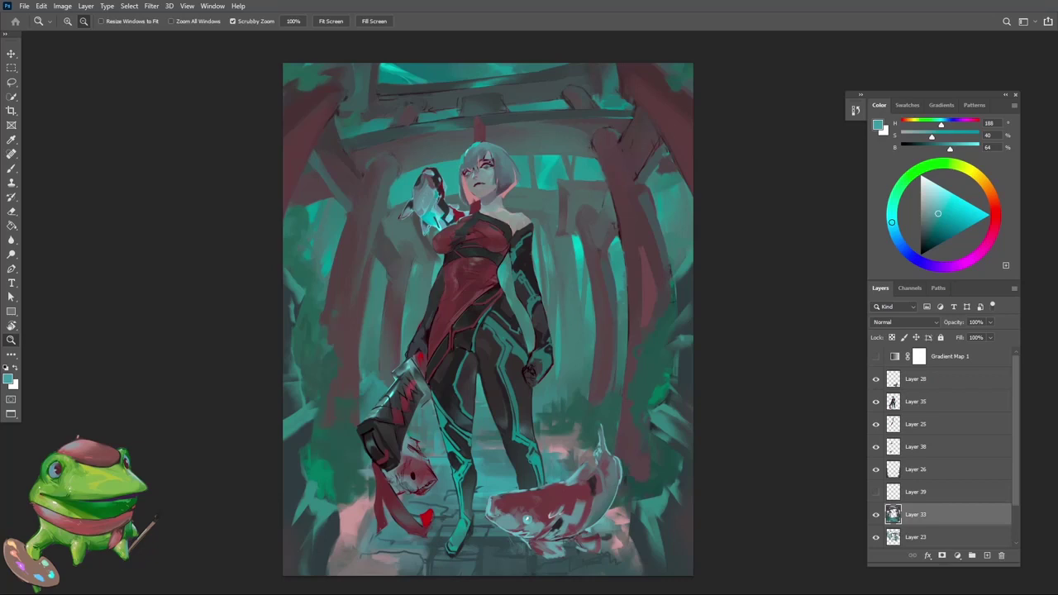
Step: Paint slab faces and joints beneath the hanging fish and red ribbon with alternating sampled mid and dark teals
{"action": "left_click_drag", "start_coordinate": [482, 540], "coordinate": [518, 536]}
{"action": "left_click", "coordinate": [416, 484], "text": "alt"}
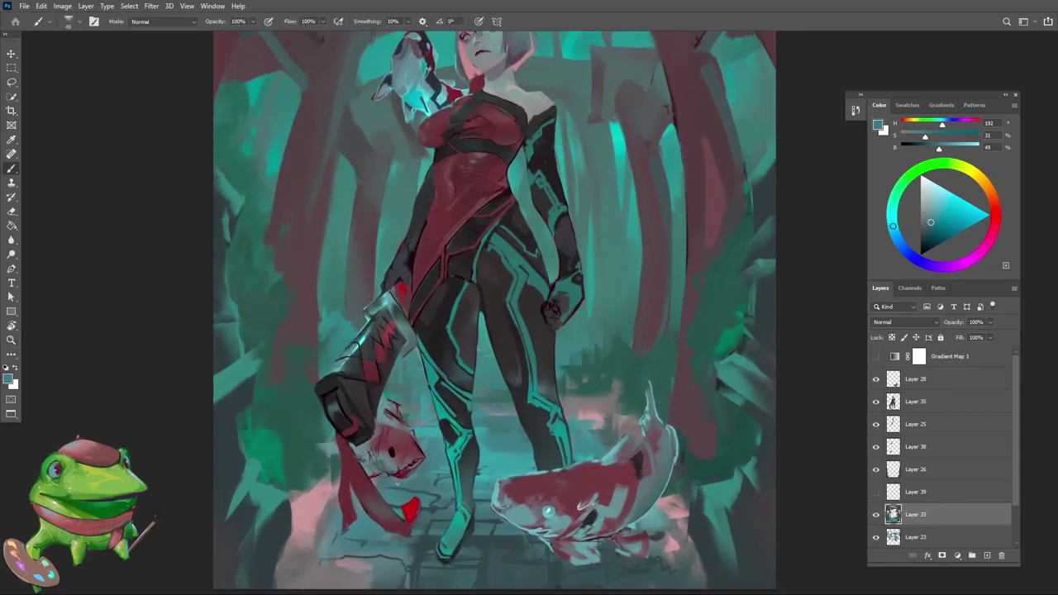
{"action": "left_click", "coordinate": [431, 506], "text": "alt"}
{"action": "left_click_drag", "start_coordinate": [362, 509], "coordinate": [332, 587]}
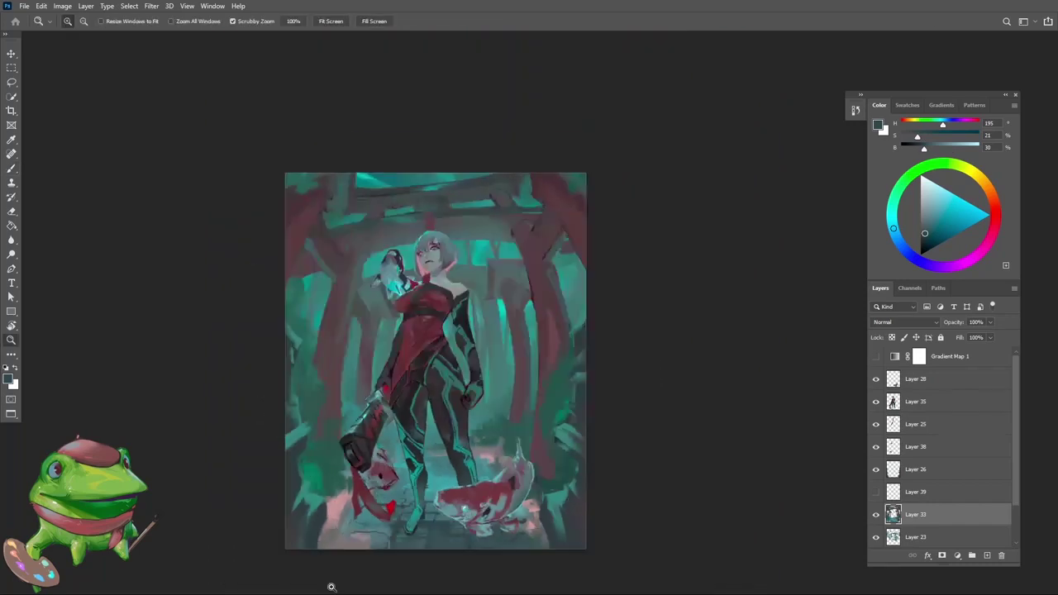
{"action": "left_click_drag", "start_coordinate": [460, 511], "coordinate": [507, 485]}
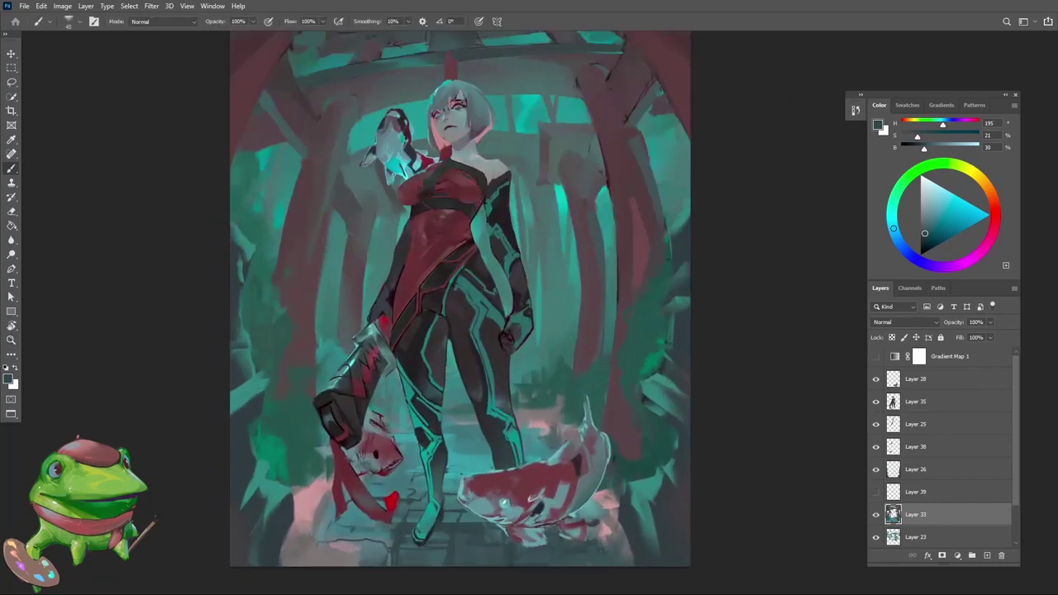
{"action": "left_click", "coordinate": [428, 474], "text": "alt"}
{"action": "left_click", "coordinate": [418, 473], "text": "alt"}
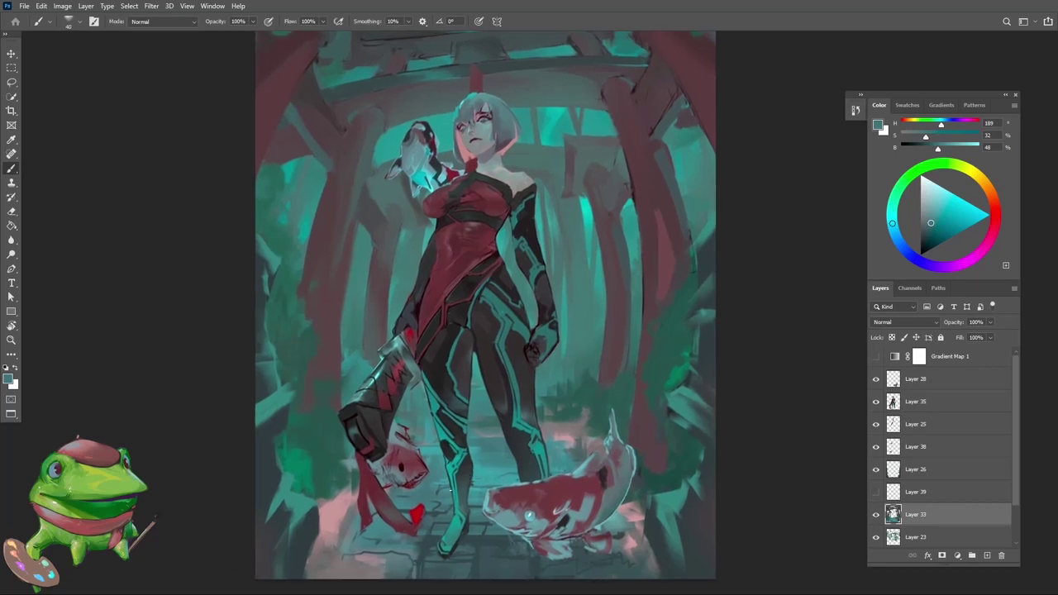
Step: Extend the paving joints into the distance between the legs with sampled mid teal tones
{"action": "left_click", "coordinate": [444, 484], "text": "alt"}
{"action": "left_click", "coordinate": [484, 477], "text": "alt"}
{"action": "left_click", "coordinate": [441, 487], "text": "alt"}
{"action": "mouse_move", "coordinate": [474, 474]}
{"action": "left_mouse_down"}
{"action": "mouse_move", "coordinate": [488, 474]}
{"action": "mouse_move", "coordinate": [462, 512]}
{"action": "mouse_move", "coordinate": [479, 476]}
{"action": "mouse_move", "coordinate": [525, 487]}
{"action": "mouse_move", "coordinate": [524, 474]}
{"action": "mouse_move", "coordinate": [552, 462]}
{"action": "mouse_move", "coordinate": [536, 449]}
{"action": "mouse_move", "coordinate": [532, 462]}
{"action": "mouse_move", "coordinate": [539, 456]}
{"action": "left_mouse_up"}
{"action": "key", "text": "ctrl+space"}
{"action": "key", "text": "ctrl+space"}
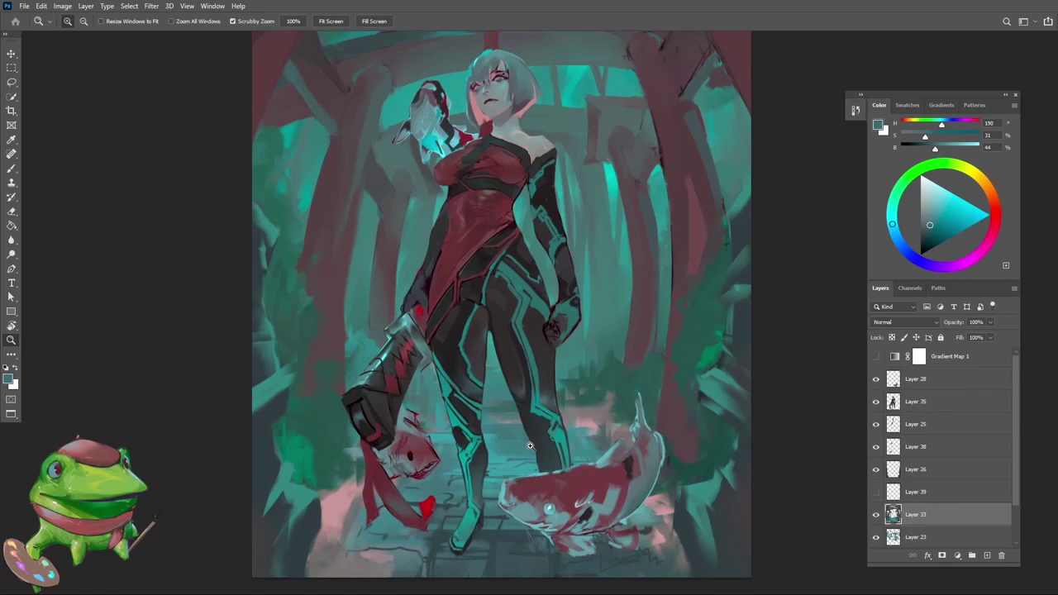
Step: Paint dark teal slab joints on the ground beneath the koi and out past its lower fins
{"action": "key", "text": "alt"}
{"action": "mouse_move", "coordinate": [564, 453]}
{"action": "left_mouse_down"}
{"action": "mouse_move", "coordinate": [543, 458]}
{"action": "mouse_move", "coordinate": [543, 442]}
{"action": "mouse_move", "coordinate": [556, 442]}
{"action": "left_mouse_up"}
{"action": "key", "text": "b"}
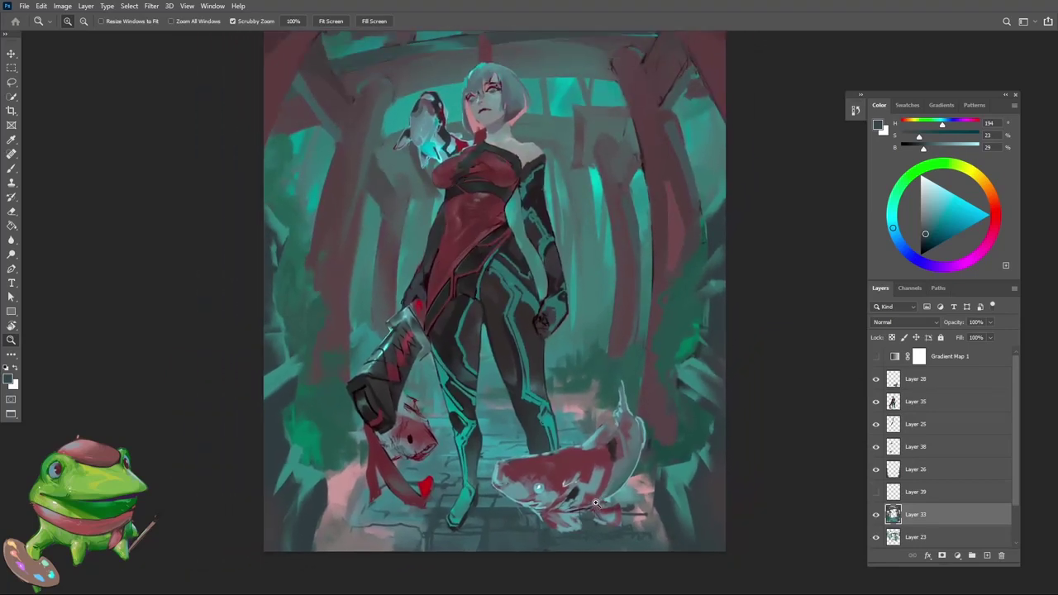
{"action": "left_click_drag", "start_coordinate": [598, 493], "coordinate": [603, 487]}
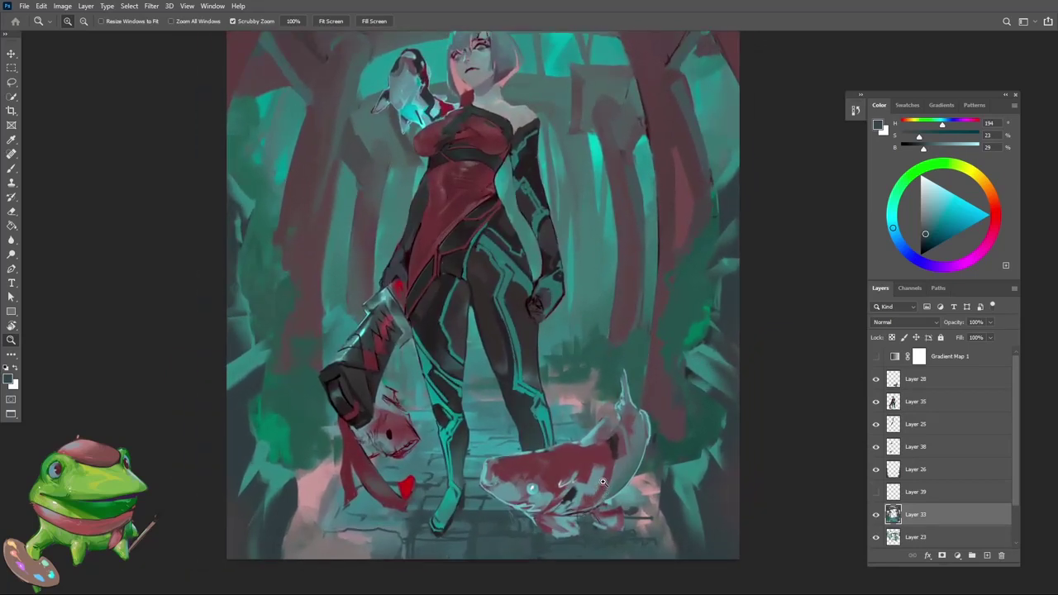